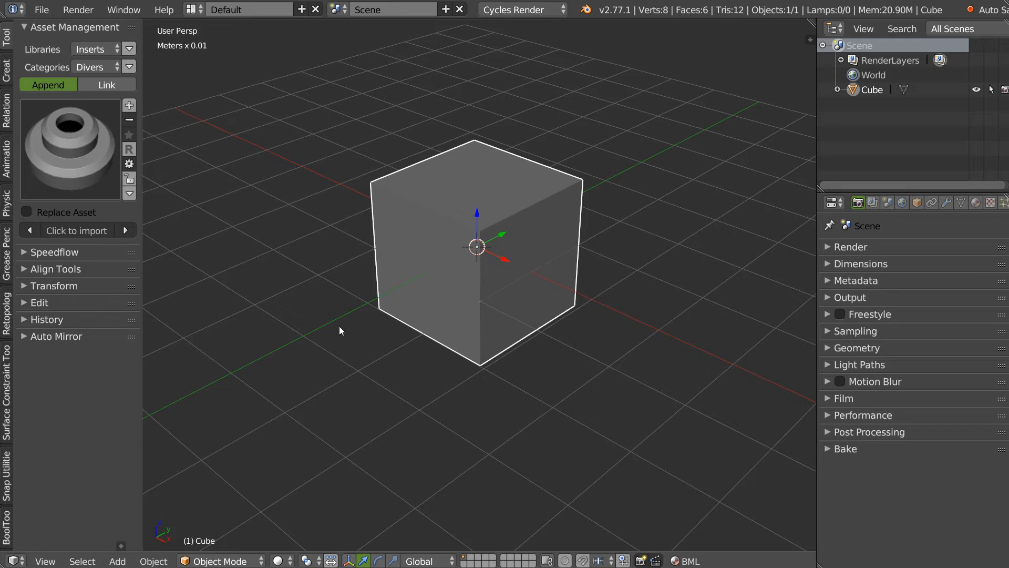
# Delete the default cube from the scene
pyautogui.moveTo(449, 292); pyautogui.dragTo(440, 265, button='middle')
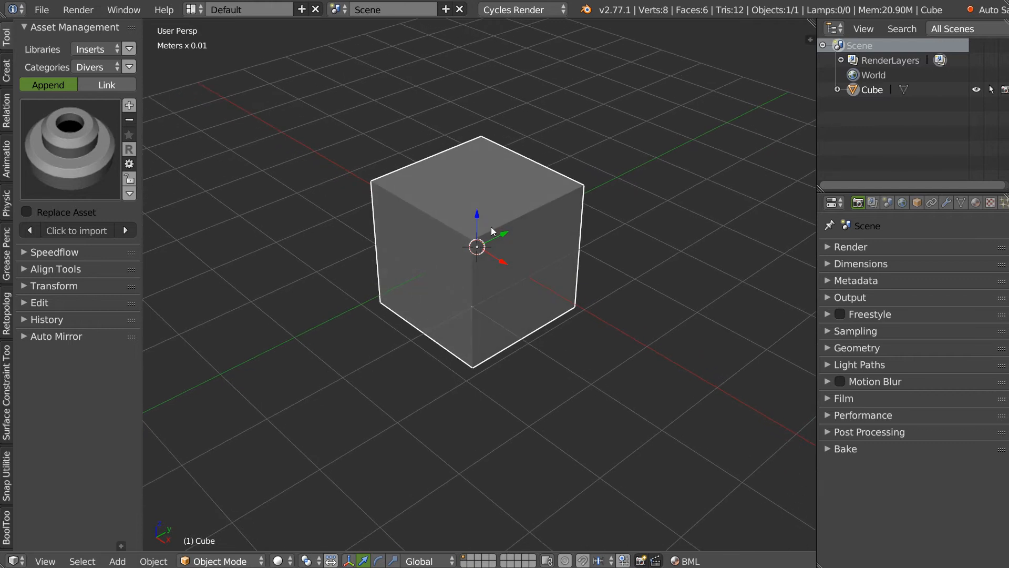
pyautogui.press('x')
pyautogui.click(464, 282)
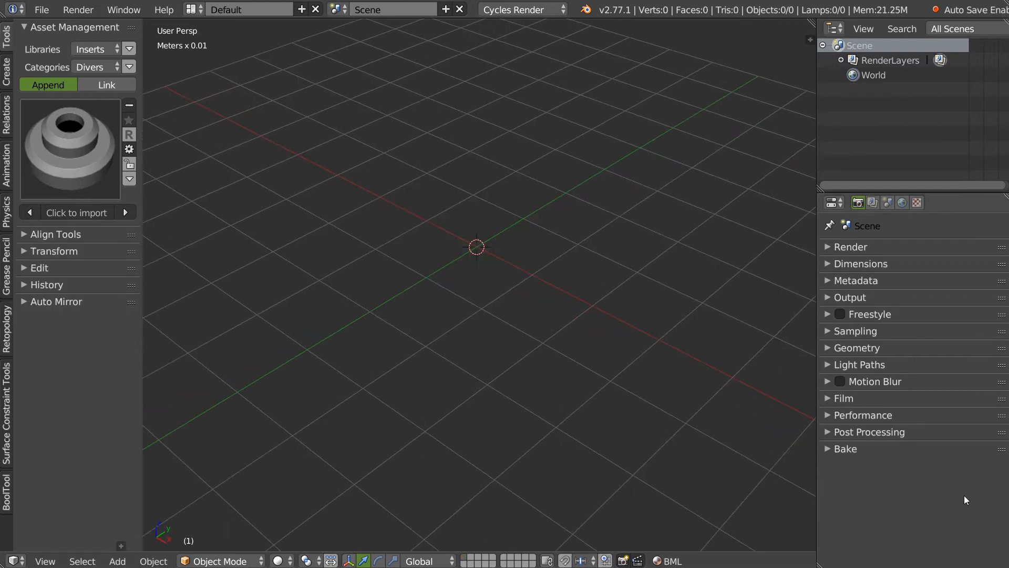
pyautogui.moveTo(488, 325); pyautogui.dragTo(423, 292, button='middle')
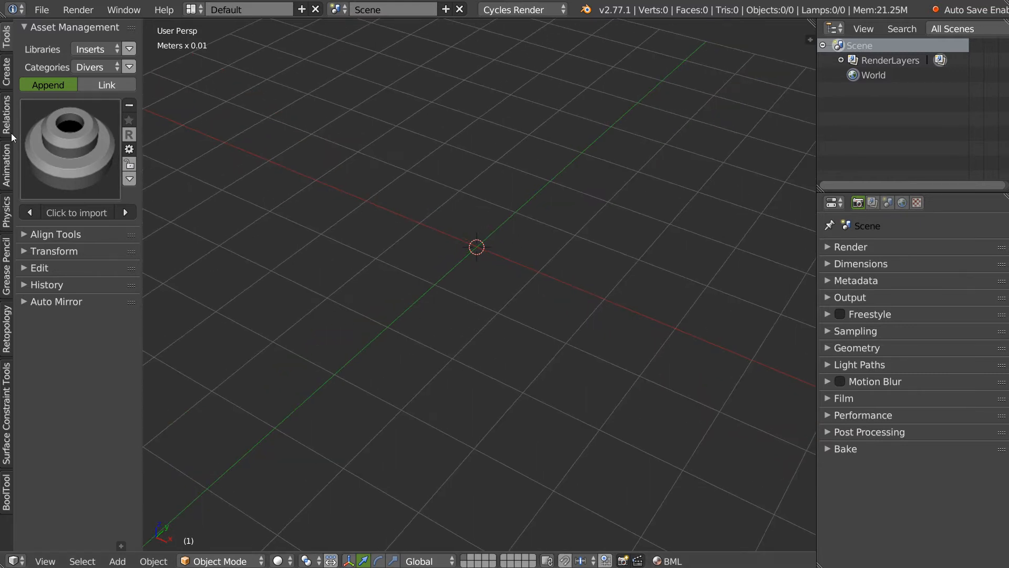
# Browse the previews of the grid assets in the Inserts library's Divers category
pyautogui.click(103, 175)
pyautogui.click(75, 163)
pyautogui.click(59, 175)
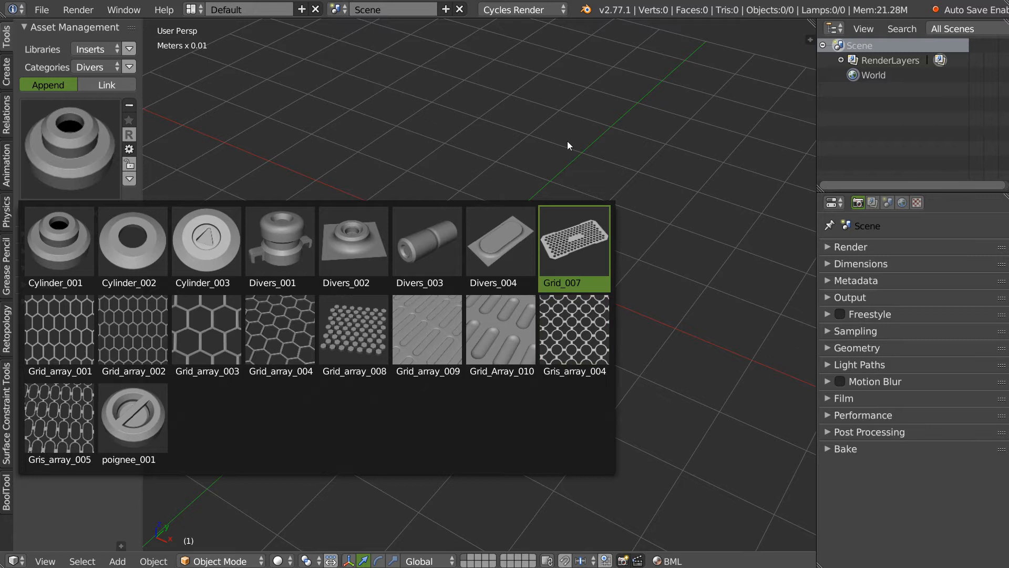
# Add a cylinder at the origin and set its vertices to 6 to make a hexagonal prism
pyautogui.rightClick(486, 281)
pyautogui.click(547, 361)
pyautogui.rightClick(500, 298)
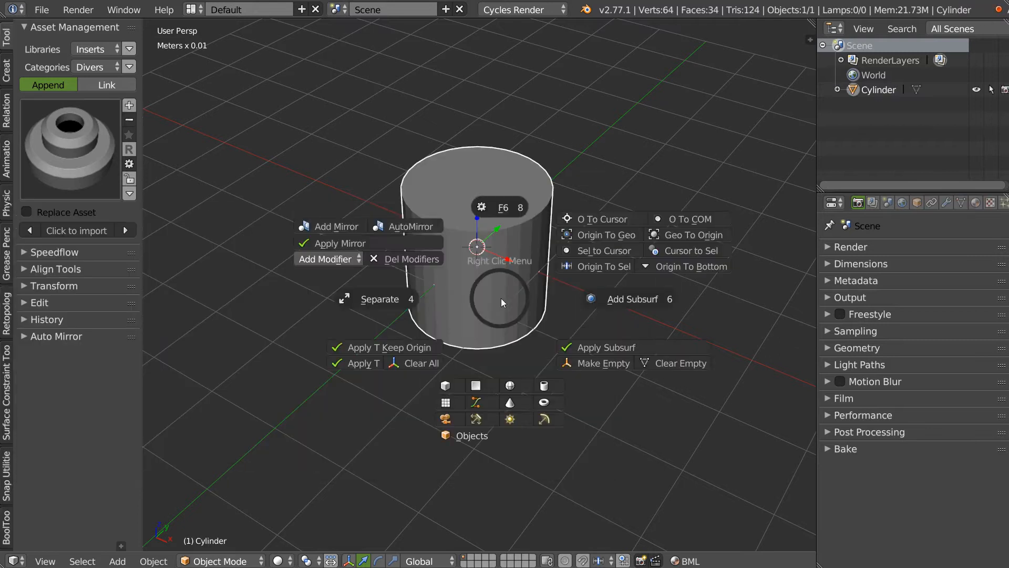
pyautogui.click(494, 210)
pyautogui.click(679, 229)
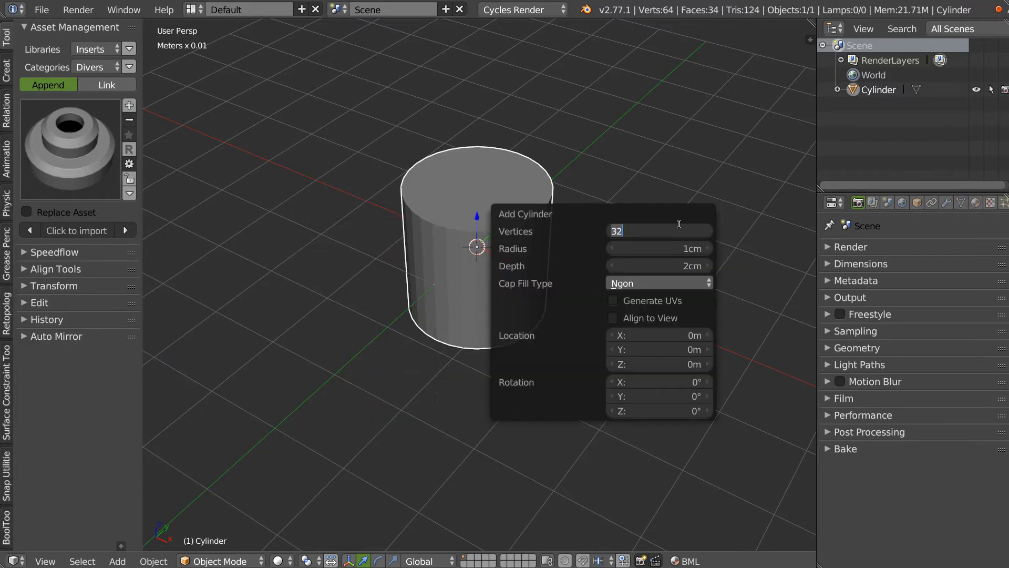
pyautogui.write('6')
pyautogui.press('Return')
# Inset the top face of the hexagonal prism by about 0.16 in Edit Mode
pyautogui.moveTo(525, 252); pyautogui.dragTo(453, 233, button='middle')
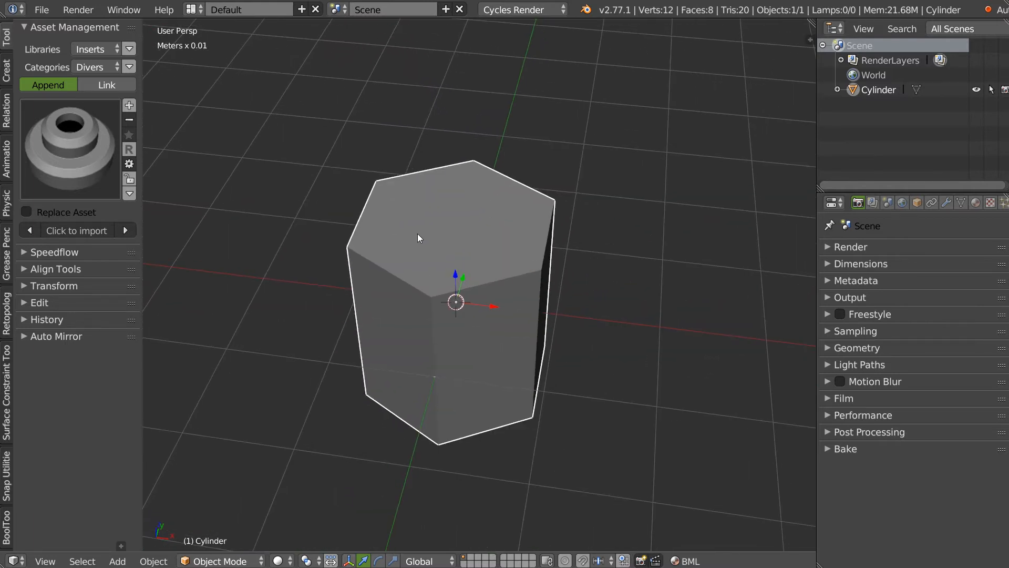
pyautogui.press('Tab')
pyautogui.rightClick(464, 236)
pyautogui.press('o')
pyautogui.press('Escape')
pyautogui.press('i')
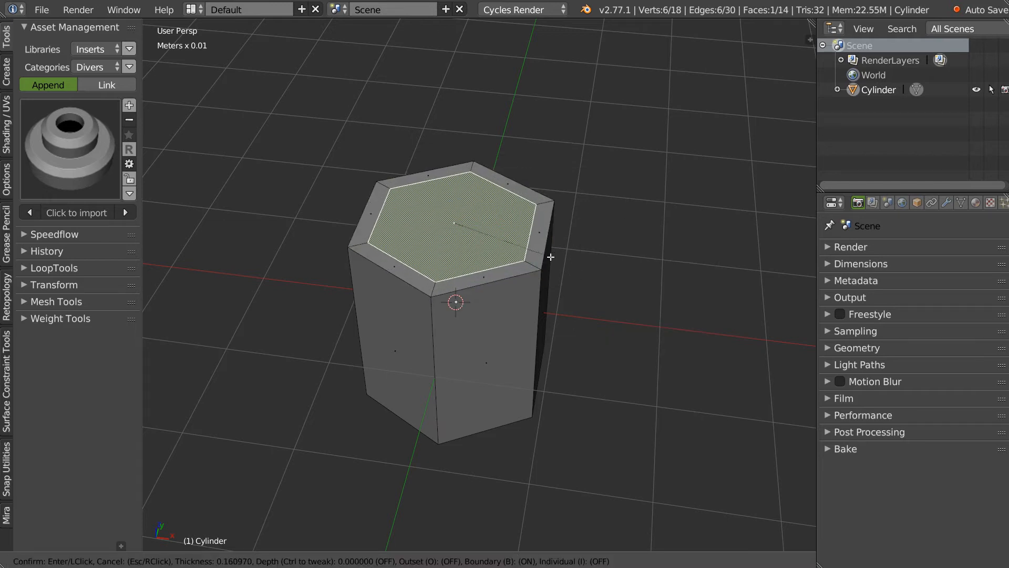
pyautogui.click(550, 257)
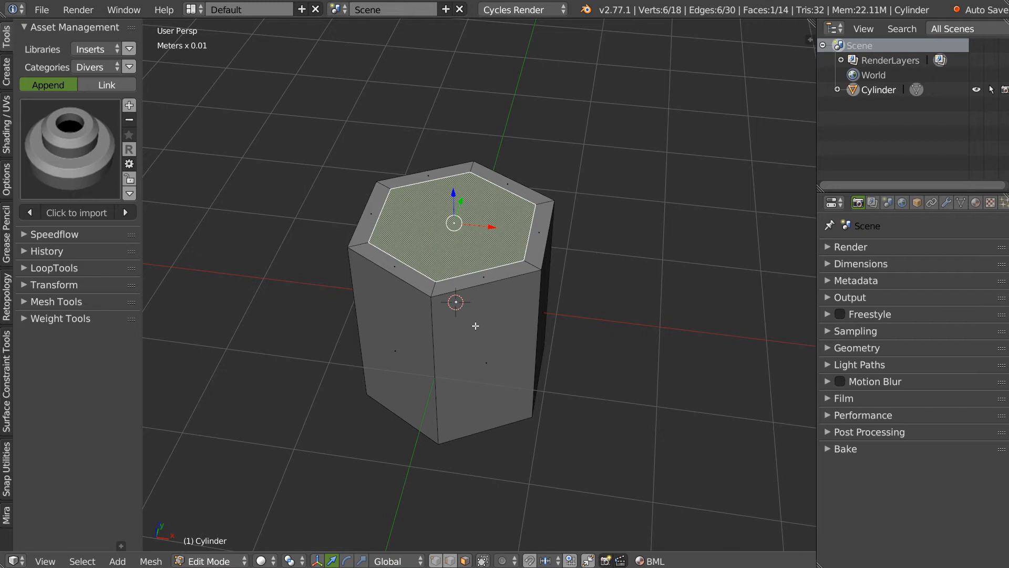
# Delete the bottom face of the hexagonal prism
pyautogui.moveTo(467, 339); pyautogui.dragTo(445, 417, button='middle')
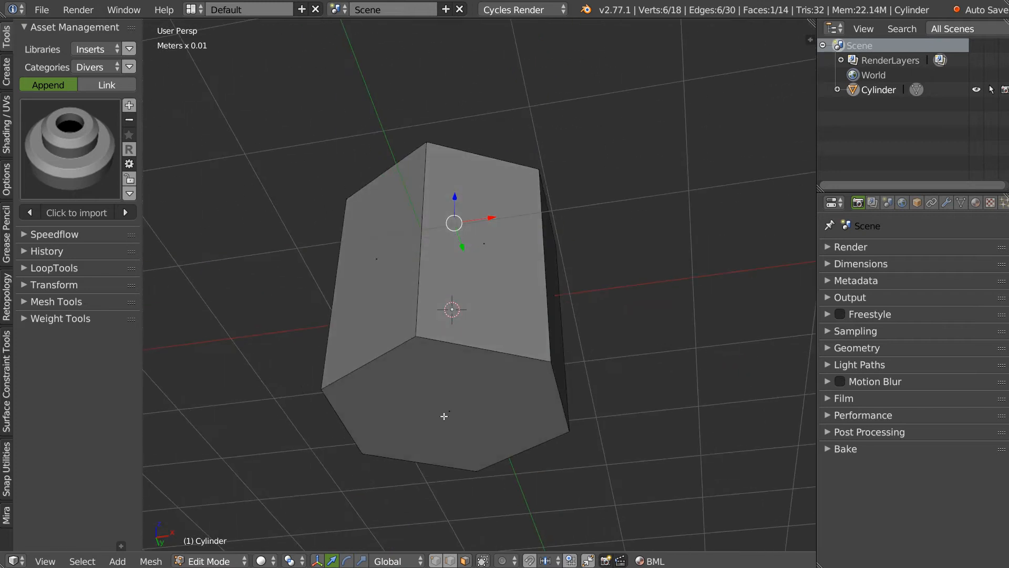
pyautogui.rightClick(448, 410)
pyautogui.press('x')
pyautogui.click(442, 374)
# Delete the inner top face and all six side faces, leaving only the flat hexagonal ring
pyautogui.moveTo(441, 374); pyautogui.dragTo(459, 305, button='middle')
pyautogui.rightClick(454, 227)
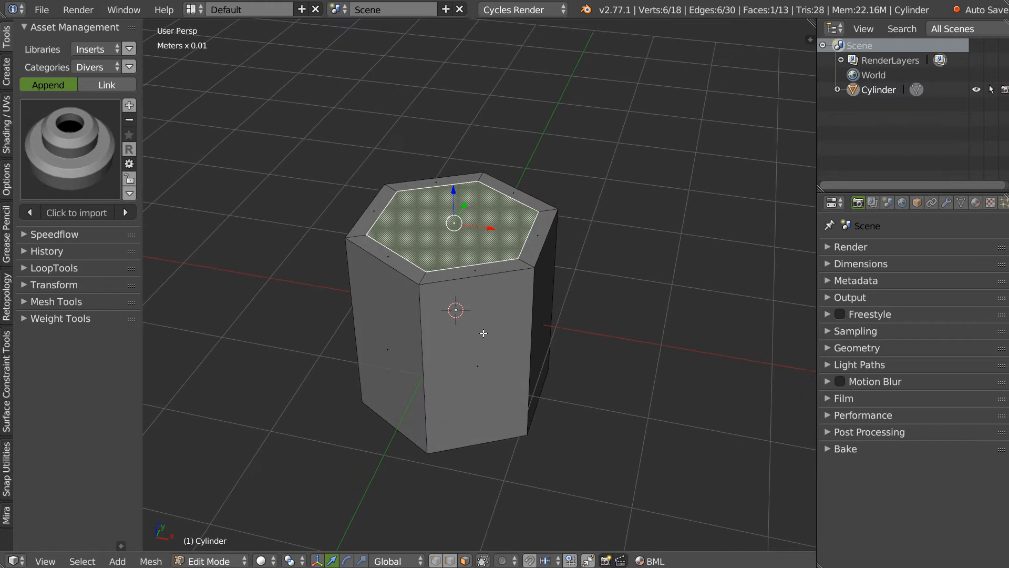
pyautogui.keyDown('alt'); pyautogui.keyDown('shift'); pyautogui.rightClick(531, 336); pyautogui.keyUp('shift'); pyautogui.keyUp('alt')
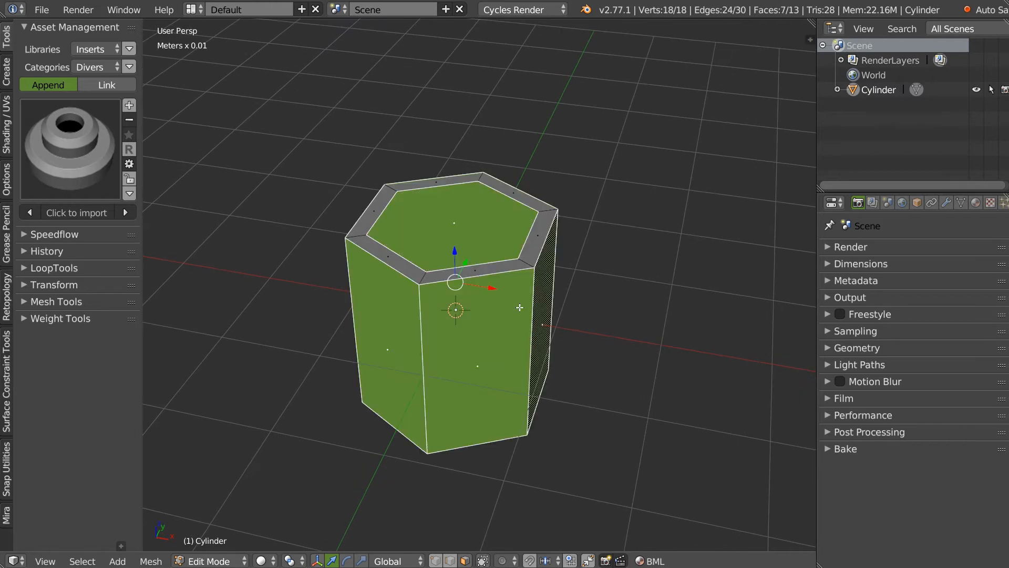
pyautogui.press('x')
pyautogui.click(478, 302)
# In top view, duplicate the whole hexagonal ring along the Y axis and place the copy clear of the original
pyautogui.moveTo(557, 300); pyautogui.dragTo(493, 269, button='middle')
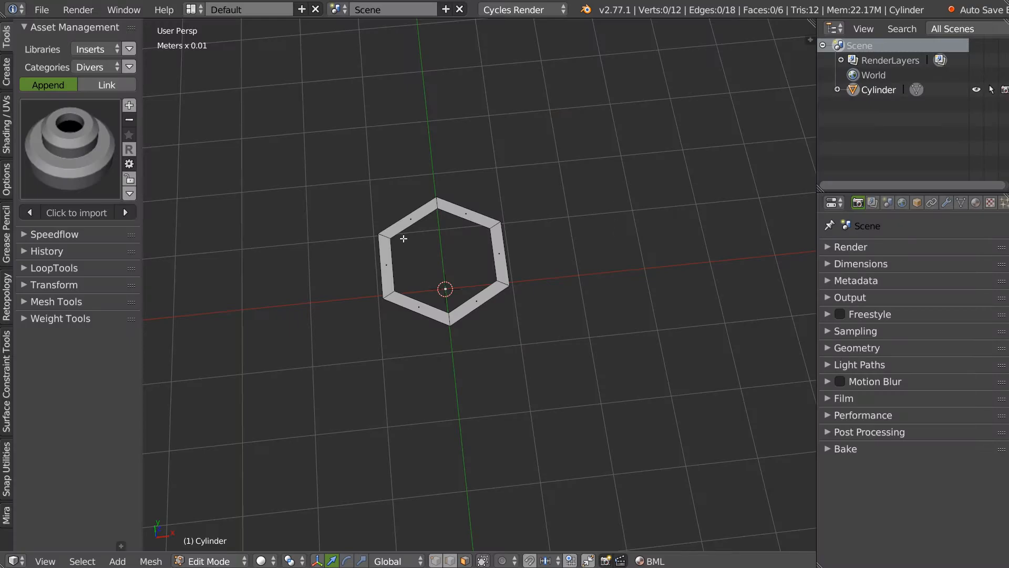
pyautogui.moveTo(404, 239); pyautogui.dragTo(412, 241, button='middle')
pyautogui.scroll(2, 412, 241)
pyautogui.moveTo(443, 211)
pyautogui.mouseDown(button='middle')
pyautogui.moveTo(469, 276)
pyautogui.moveTo(444, 193)
pyautogui.mouseUp(button='middle')
pyautogui.press('KP_7')
pyautogui.press('Tab')
pyautogui.press('Tab')
pyautogui.press('3')
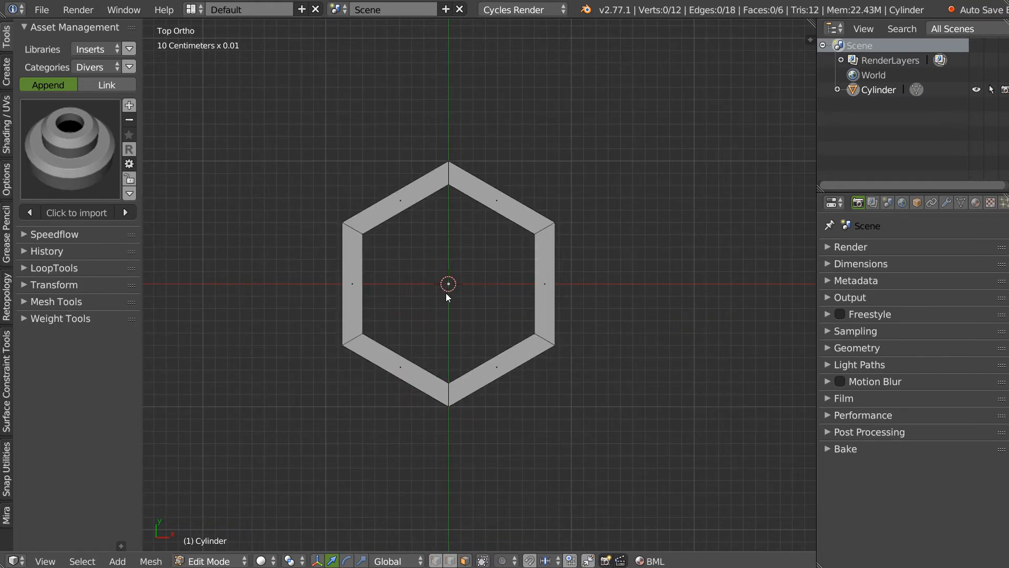
pyautogui.press('a')
pyautogui.keyDown('shift'); pyautogui.moveTo(440, 245); pyautogui.dragTo(431, 273, button='middle'); pyautogui.keyUp('shift')
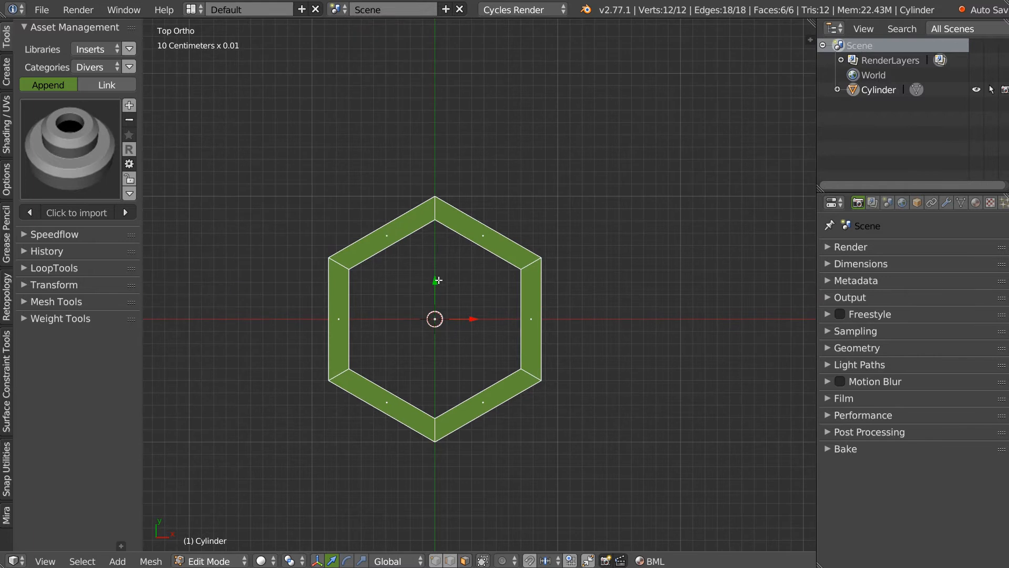
pyautogui.hotkey('shift', 'd')
pyautogui.press('y')
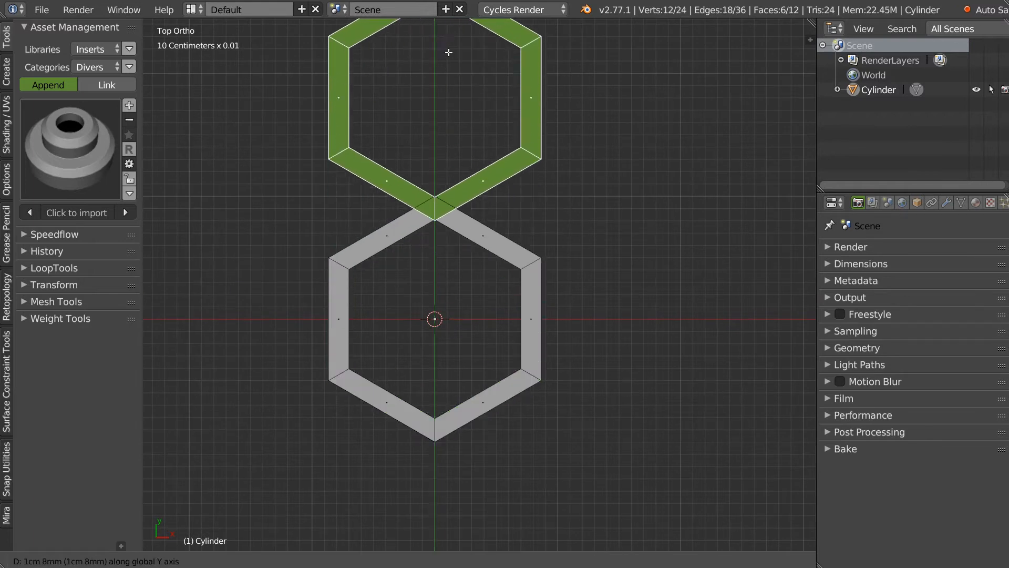
pyautogui.click(453, 86)
pyautogui.keyDown('shift'); pyautogui.moveTo(452, 92); pyautogui.dragTo(442, 156, button='middle'); pyautogui.keyUp('shift')
pyautogui.moveTo(423, 151); pyautogui.dragTo(429, 82)
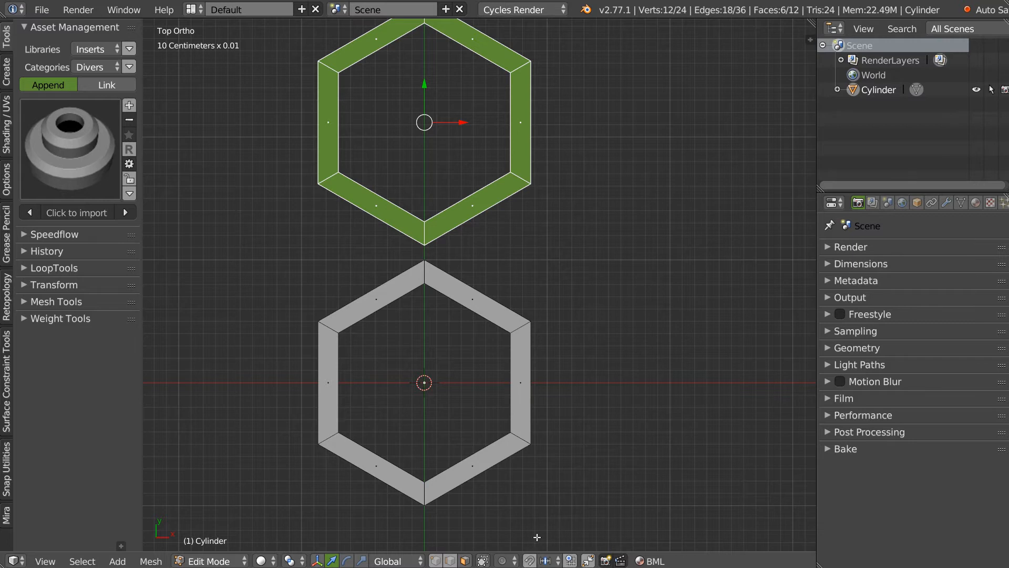
# Set the snap element to Vertex for moving the duplicated ring
pyautogui.click(529, 561)
pyautogui.click(550, 562)
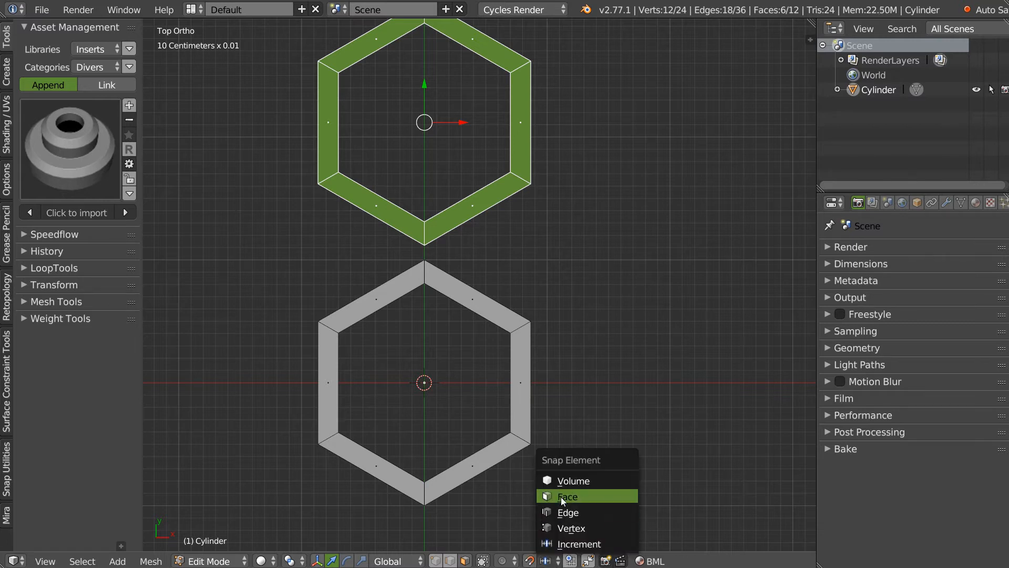
pyautogui.click(567, 526)
# Move the duplicate ring so its lower-left edge snaps onto the upper-right edge of the original ring
pyautogui.press('1')
pyautogui.press('g')
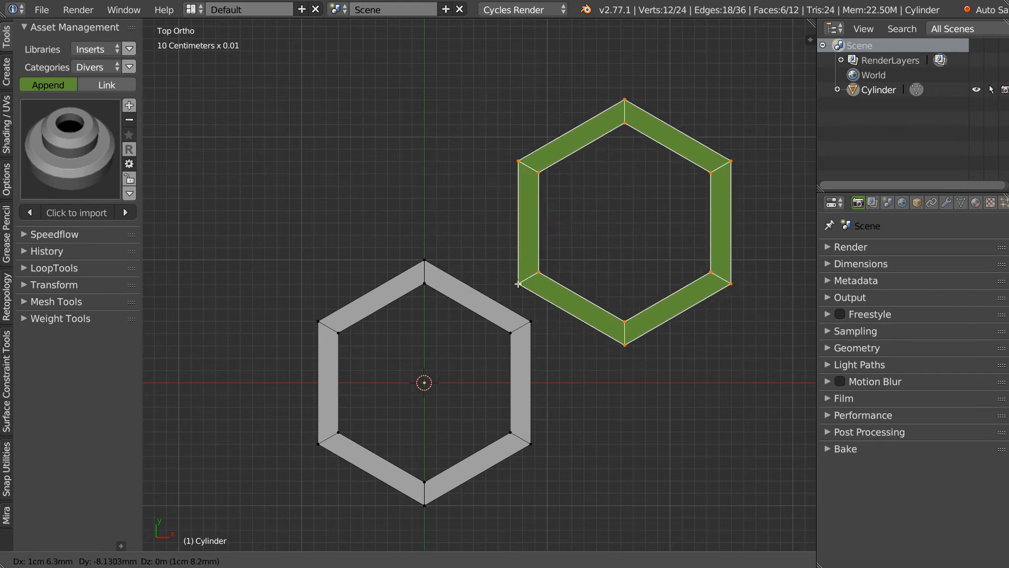
pyautogui.click(578, 235)
pyautogui.press('Tab')
pyautogui.click(580, 328)
pyautogui.press('g')
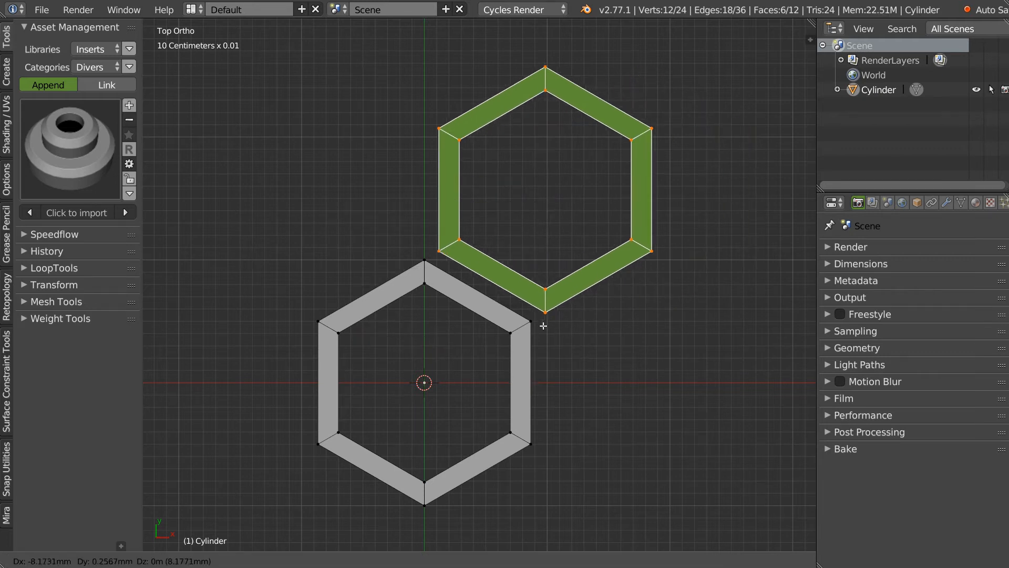
pyautogui.click(424, 260)
pyautogui.scroll(-3, 516, 236)
pyautogui.scroll(3, 442, 219)
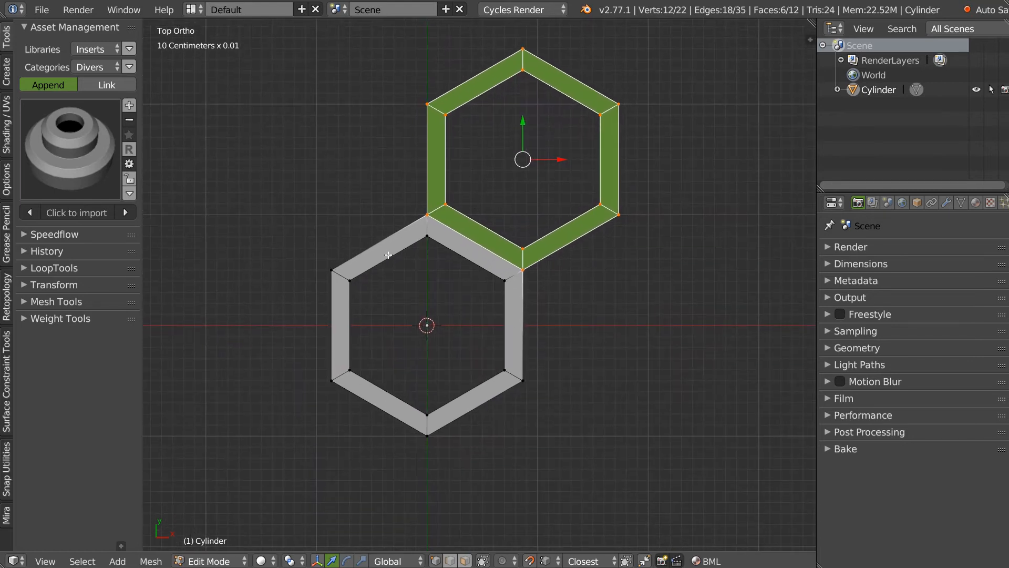
# Duplicate the original ring along Y and snap the copy's lower-right edge onto the middle ring's upper-left edge
pyautogui.keyDown('shift'); pyautogui.scroll(4, 331, 274); pyautogui.keyUp('shift')
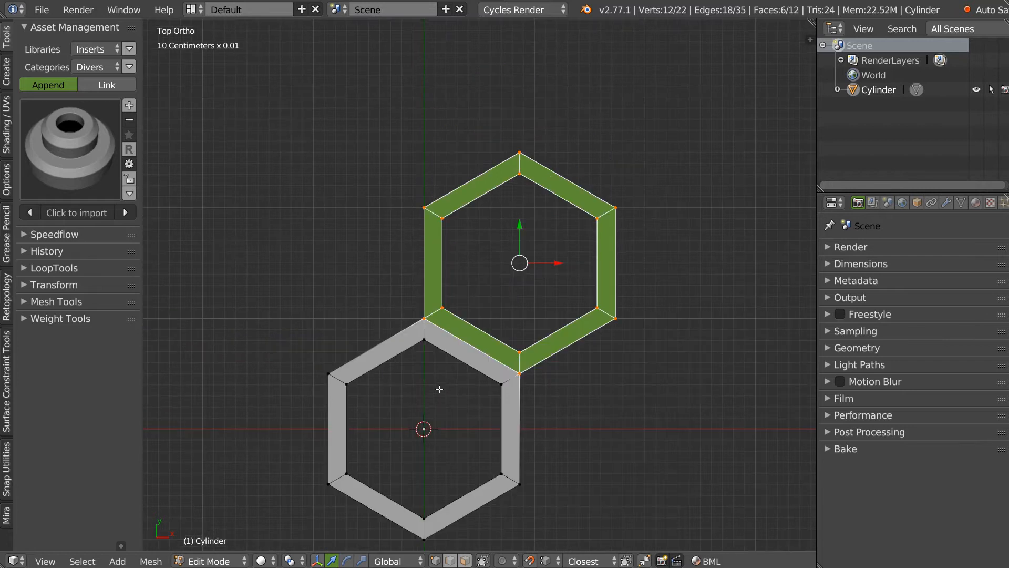
pyautogui.press('a')
pyautogui.press('3')
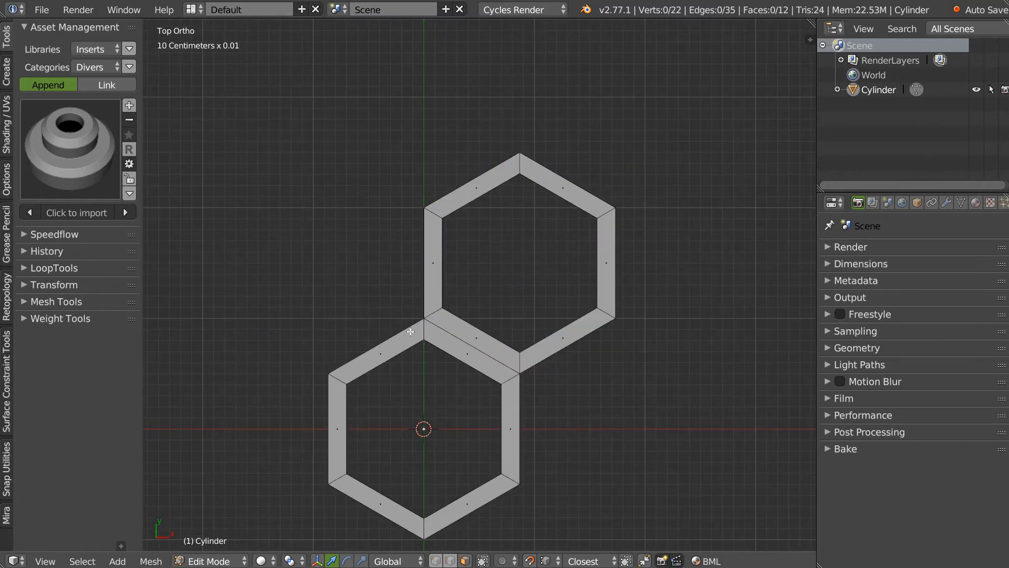
pyautogui.press('l')
pyautogui.hotkey('shift', 'd')
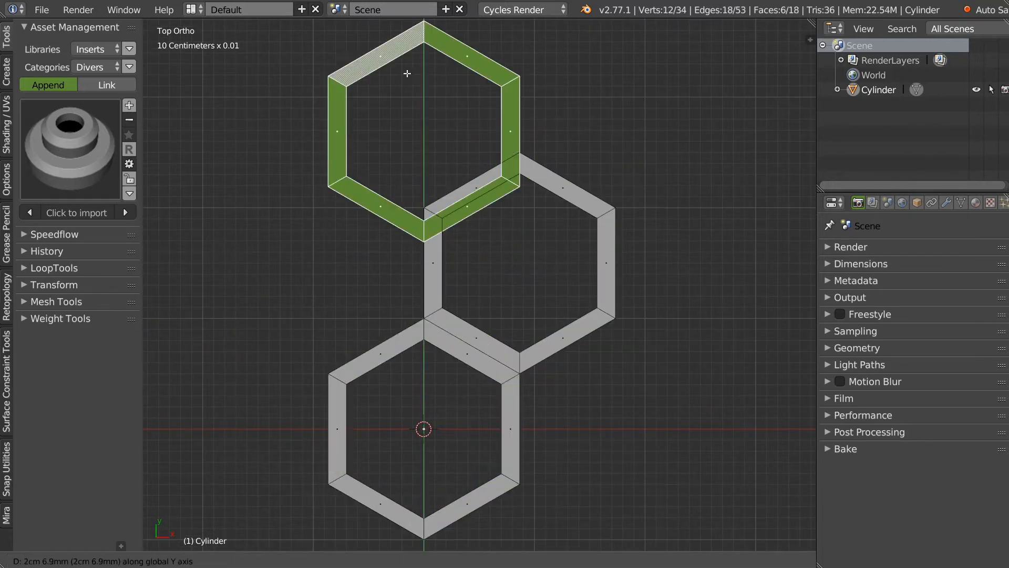
pyautogui.click(388, 70)
pyautogui.keyDown('shift'); pyautogui.scroll(3, 420, 158); pyautogui.keyUp('shift')
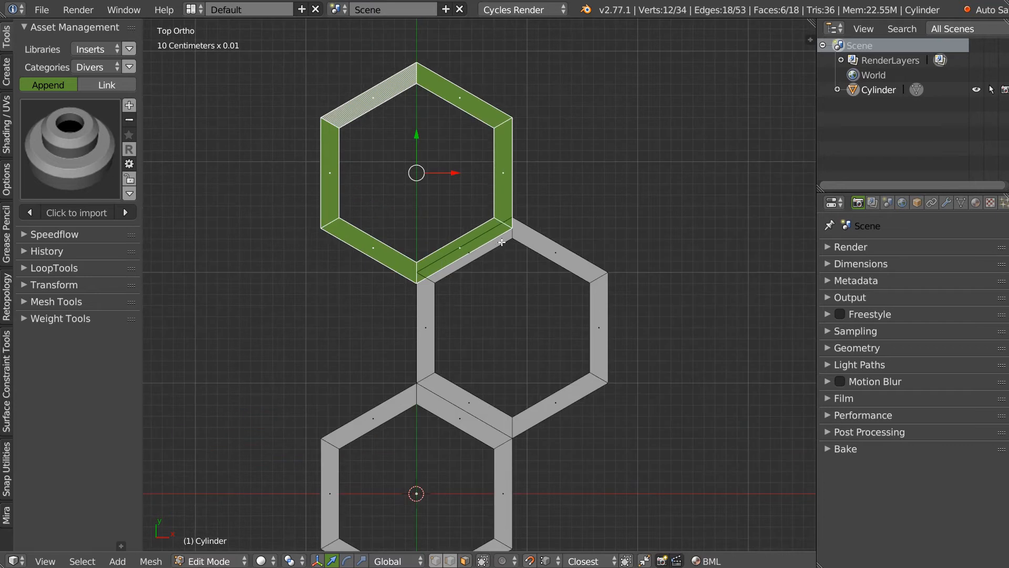
pyautogui.press('g')
pyautogui.click(512, 217)
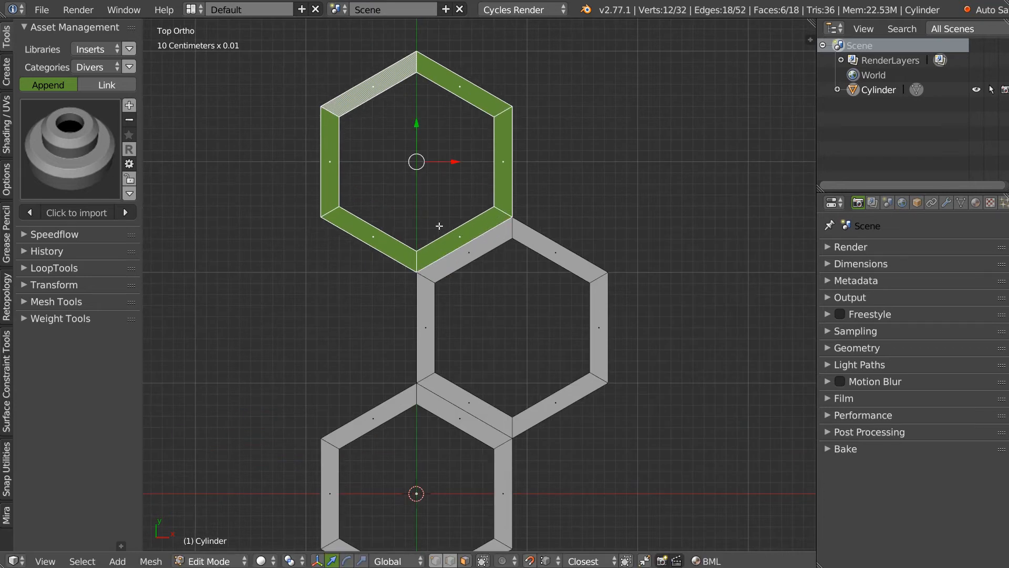
# Delete the left three faces of the upper and lower rings and the right three of the middle ring, leaving a zigzag strip
pyautogui.rightClick(371, 87)
pyautogui.keyDown('shift'); pyautogui.rightClick(332, 162); pyautogui.keyUp('shift')
pyautogui.keyDown('shift'); pyautogui.rightClick(360, 229); pyautogui.keyUp('shift')
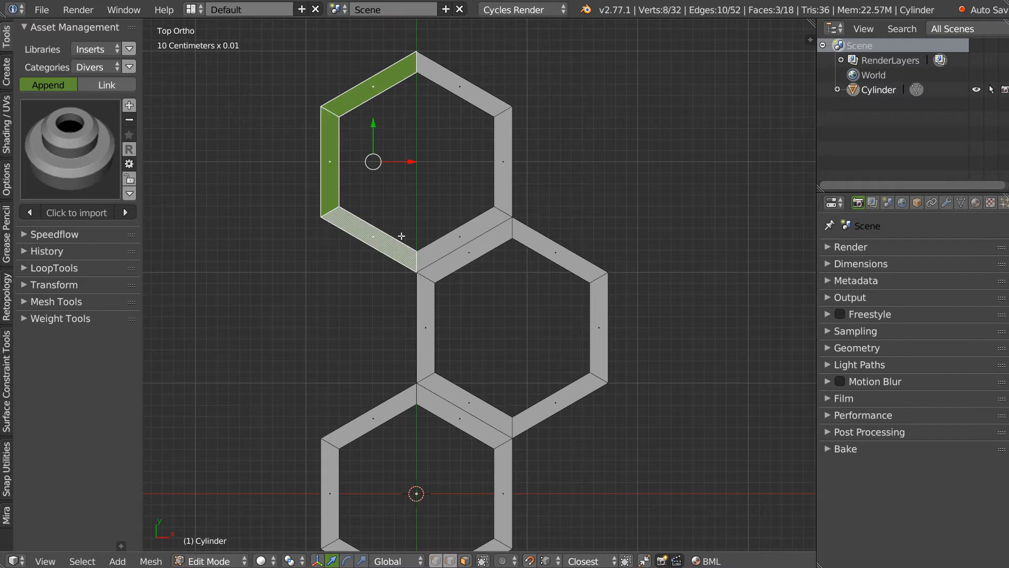
pyautogui.keyDown('shift'); pyautogui.rightClick(550, 252); pyautogui.keyUp('shift')
pyautogui.keyDown('shift'); pyautogui.rightClick(598, 327); pyautogui.keyUp('shift')
pyautogui.keyDown('shift'); pyautogui.rightClick(555, 402); pyautogui.keyUp('shift')
pyautogui.keyDown('shift'); pyautogui.moveTo(556, 402); pyautogui.dragTo(569, 203, button='middle'); pyautogui.keyUp('shift')
pyautogui.keyDown('shift'); pyautogui.rightClick(386, 221); pyautogui.keyUp('shift')
pyautogui.keyDown('shift'); pyautogui.rightClick(346, 288); pyautogui.keyUp('shift')
pyautogui.keyDown('shift'); pyautogui.rightClick(401, 376); pyautogui.keyUp('shift')
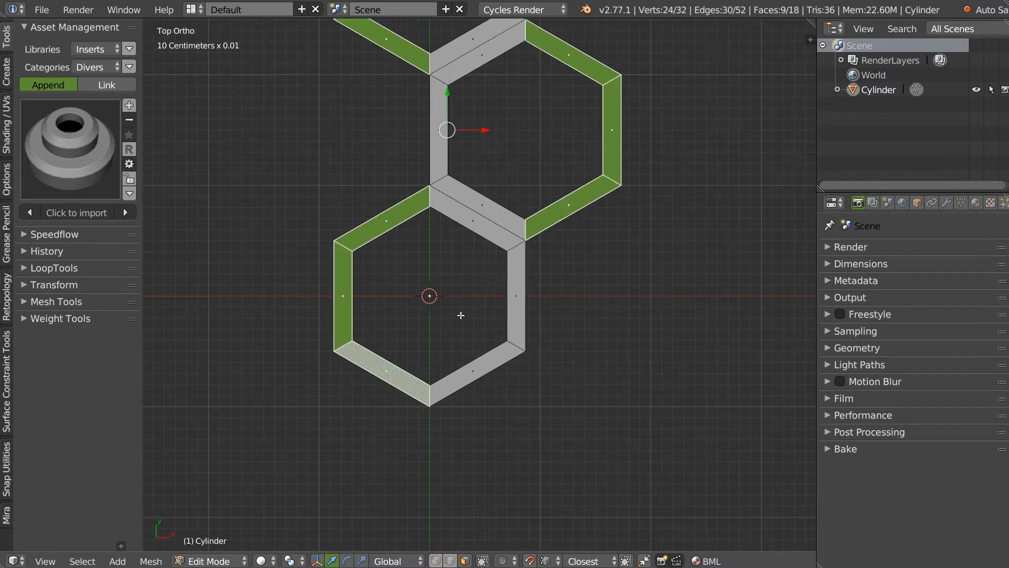
pyautogui.press('x')
pyautogui.press('Home')
pyautogui.press('Tab')
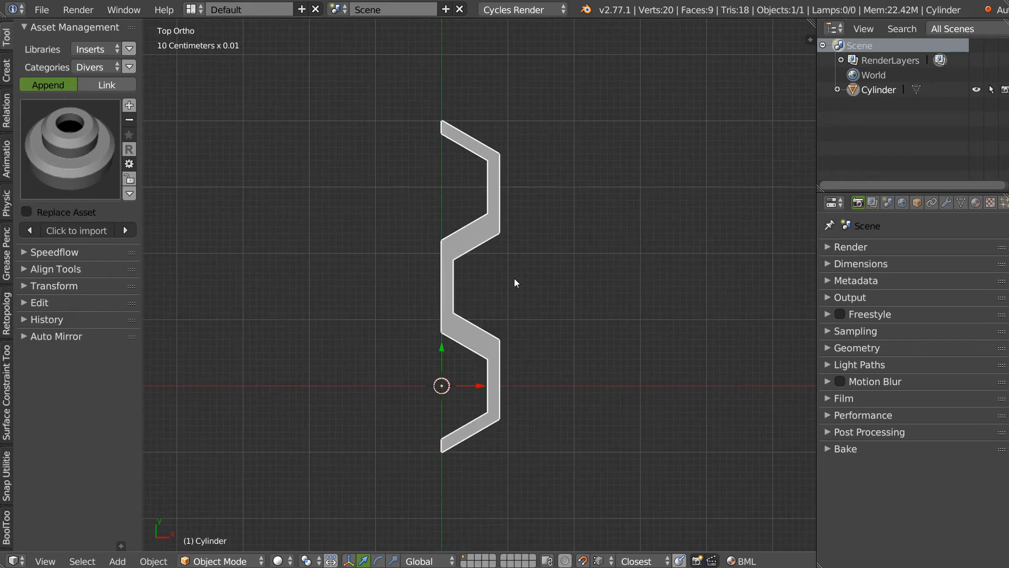
# Try a Speedflow array of the zigzag strip along X with a count of 5
pyautogui.hotkey('shift', 'space')
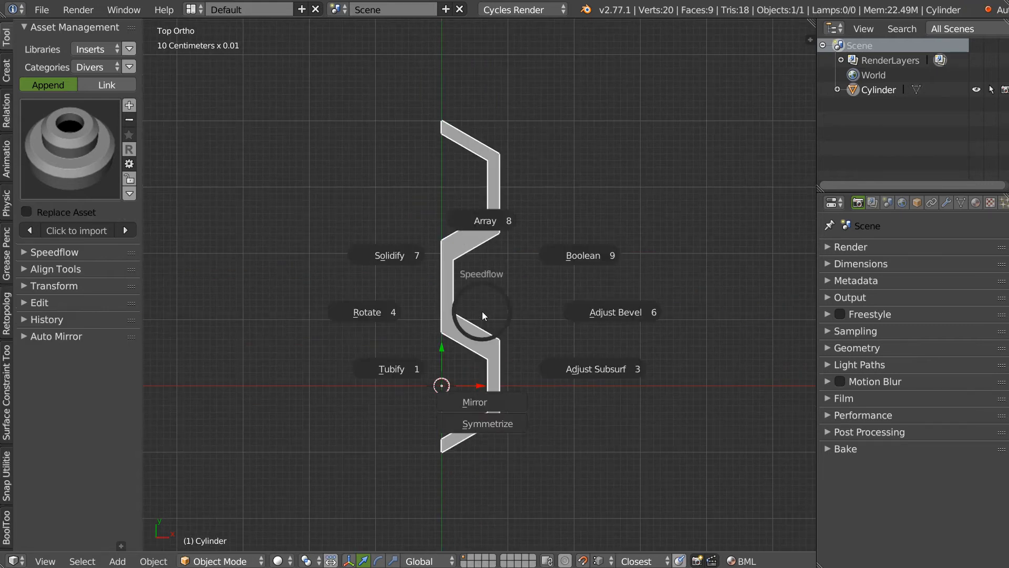
pyautogui.click(518, 226)
pyautogui.scroll(2, 559, 232)
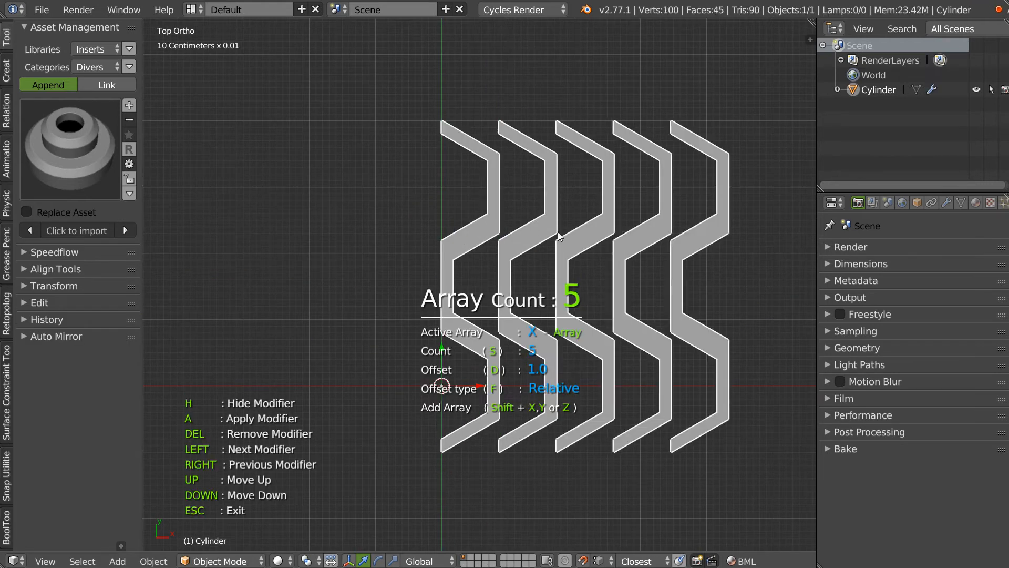
pyautogui.click(554, 232)
# Undo the array and redo the mesh edits to restore the single zigzag strip
pyautogui.hotkey('ctrl', 'z')
pyautogui.hotkey('ctrl', 'z')
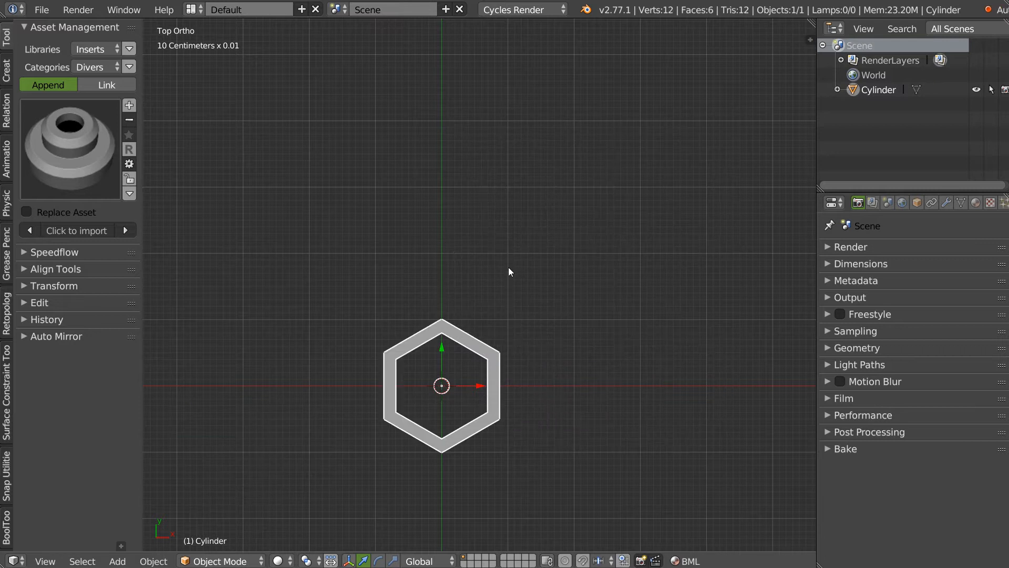
pyautogui.click(153, 561)
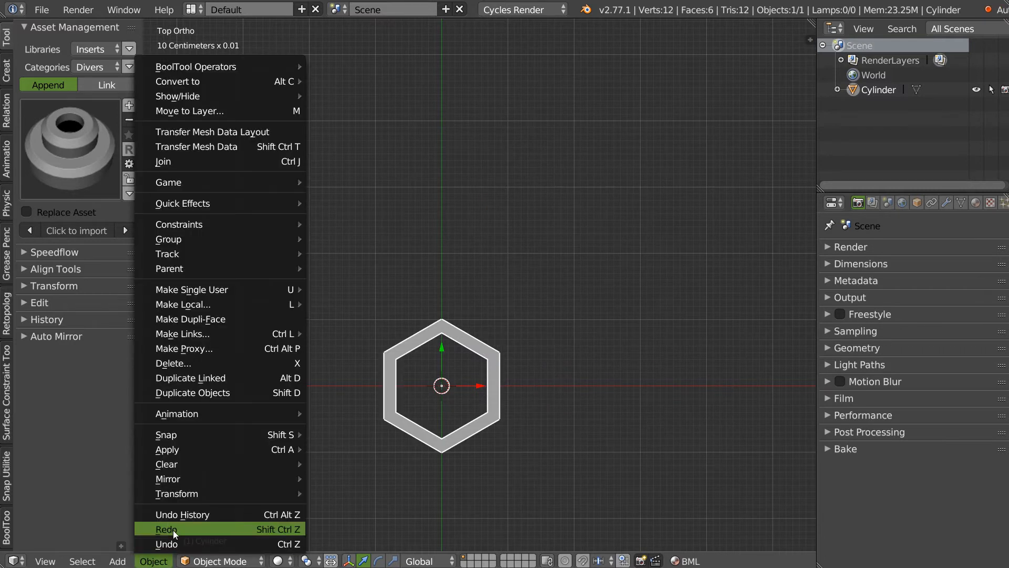
pyautogui.click(173, 529)
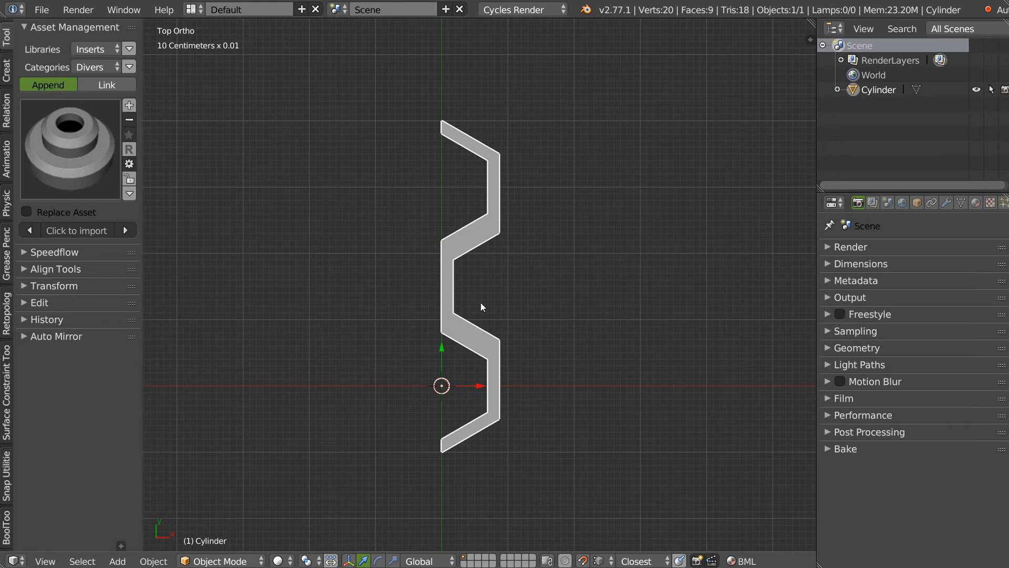
# Duplicate the bottom ring's three faces and snap the copy onto the middle ring's open ends to close the hexagon
pyautogui.press('Tab')
pyautogui.scroll(3, 432, 246)
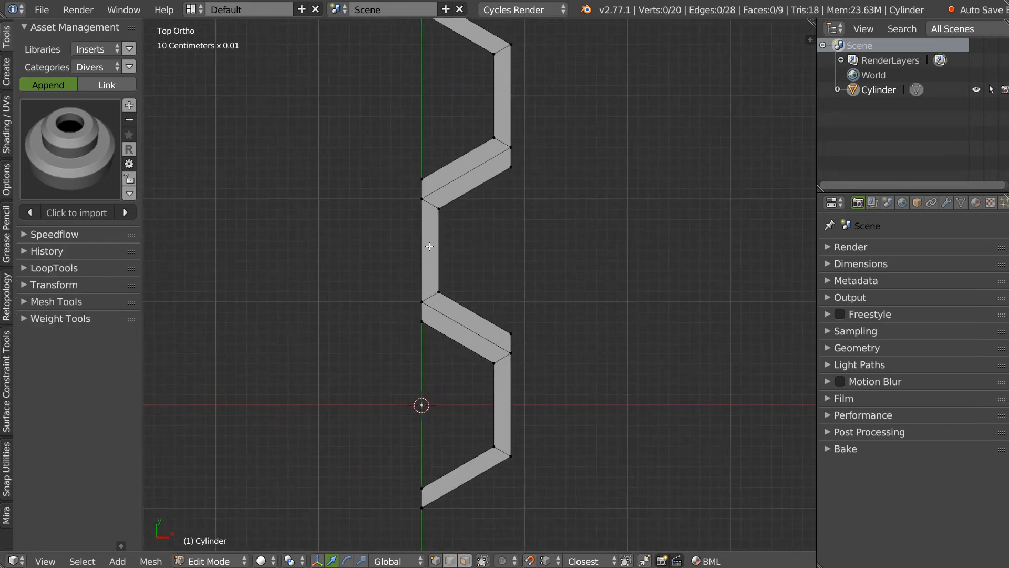
pyautogui.press('Tab')
pyautogui.click(496, 336)
pyautogui.rightClick(497, 339)
pyautogui.keyDown('shift'); pyautogui.rightClick(502, 405); pyautogui.keyUp('shift')
pyautogui.keyDown('shift'); pyautogui.rightClick(462, 475); pyautogui.keyUp('shift')
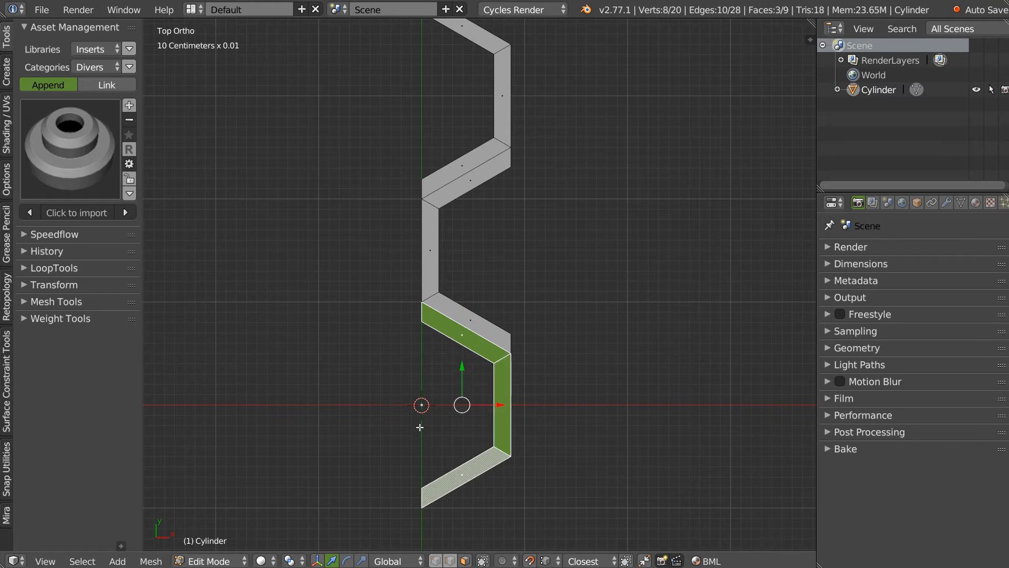
pyautogui.hotkey('shift', 'd')
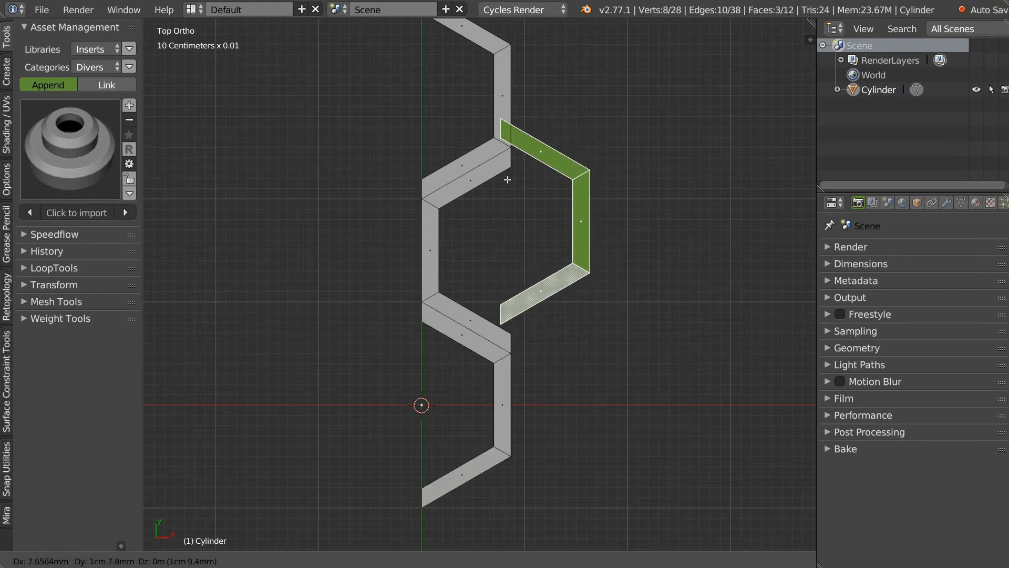
pyautogui.click(512, 151)
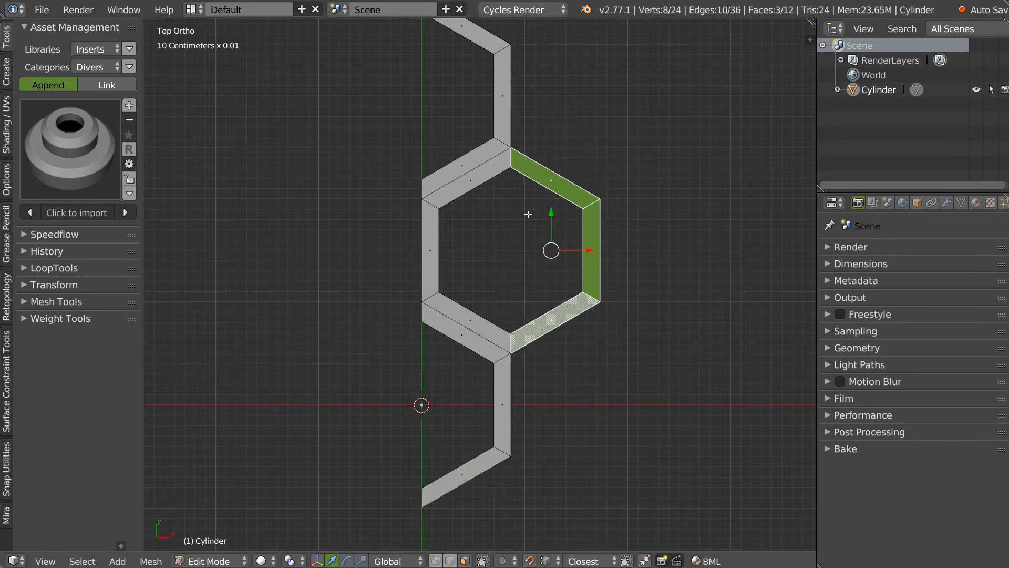
pyautogui.scroll(-1, 526, 225)
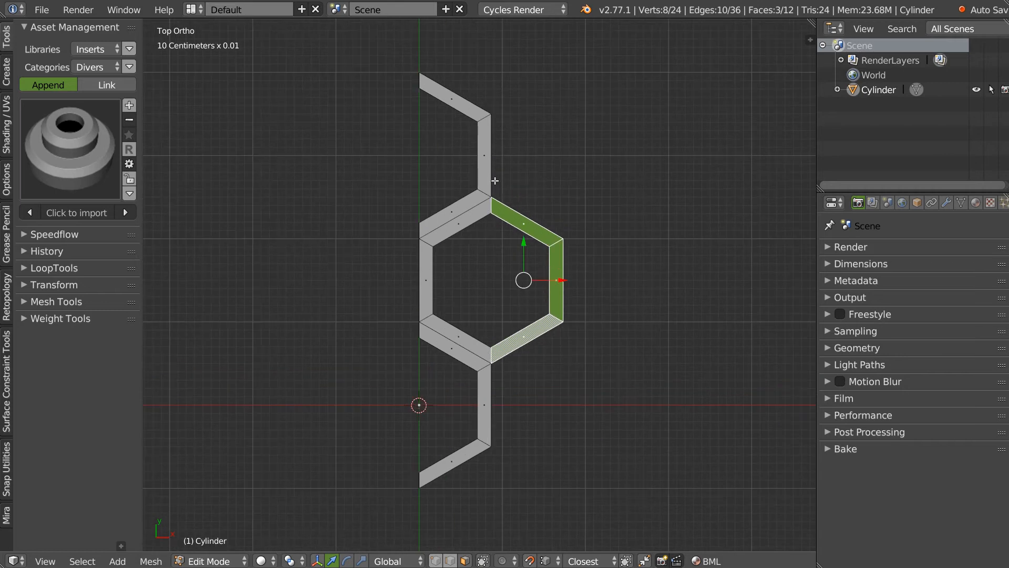
# Duplicate the closed hexagon's left three faces and snap the copy back-to-back against the upper half-ring's right side
pyautogui.click(447, 238)
pyautogui.keyDown('ctrl'); pyautogui.click(459, 340); pyautogui.keyUp('ctrl')
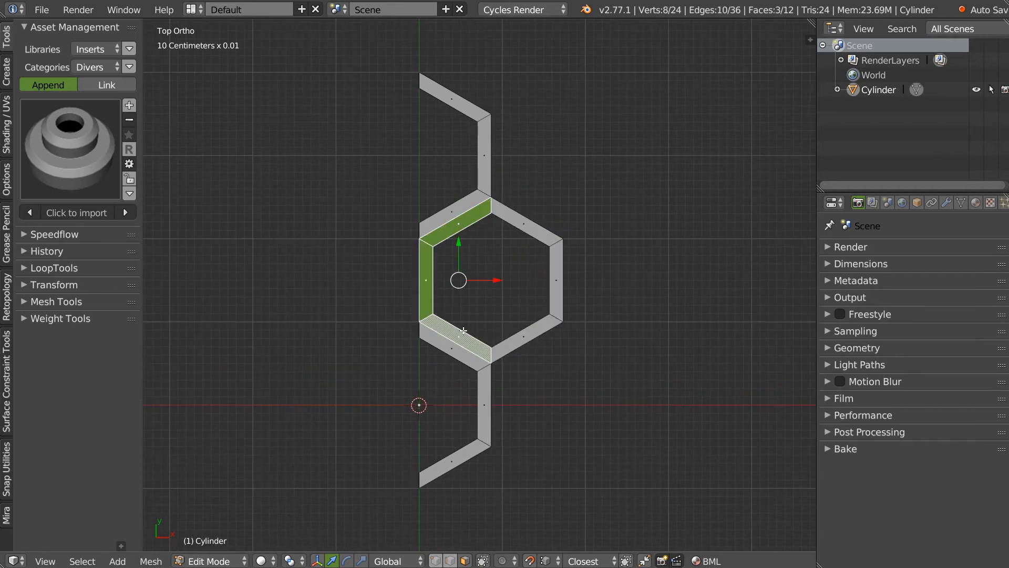
pyautogui.hotkey('shift', 'd')
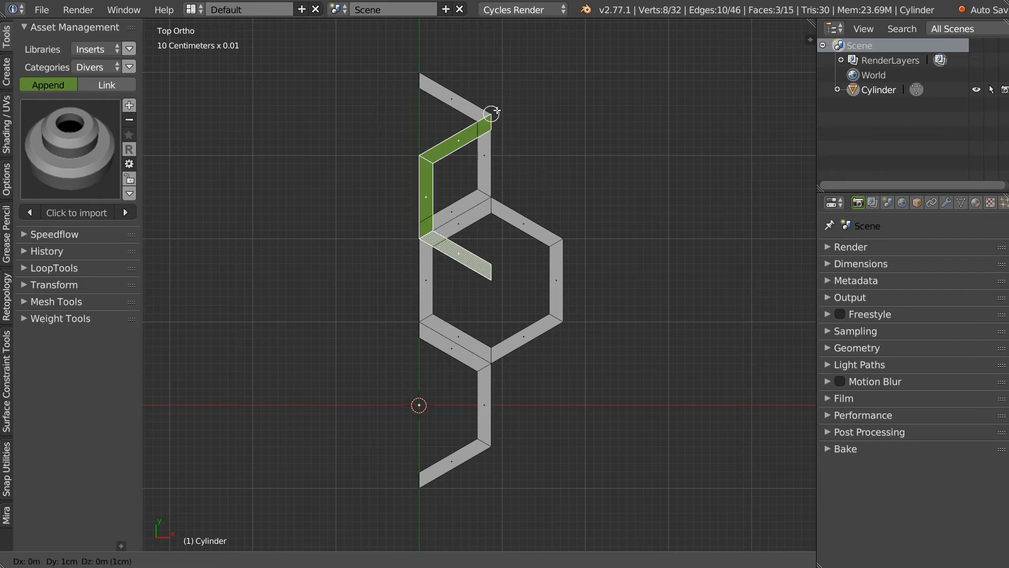
pyautogui.click(608, 82)
pyautogui.press('g')
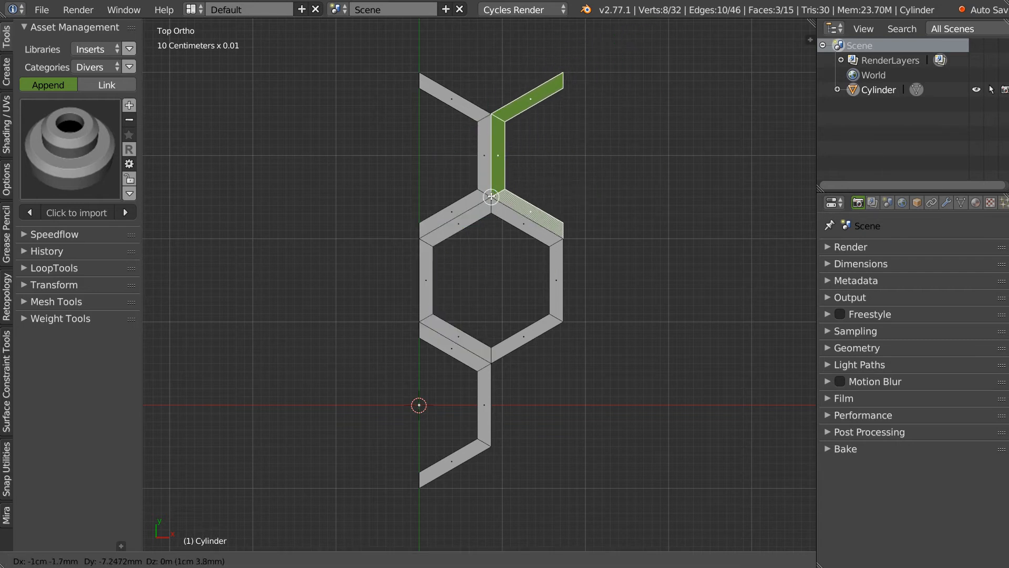
pyautogui.click(492, 197)
# Duplicate the same three-face piece and snap it back-to-back against the lower half-ring's right side
pyautogui.hotkey('shift', 'd')
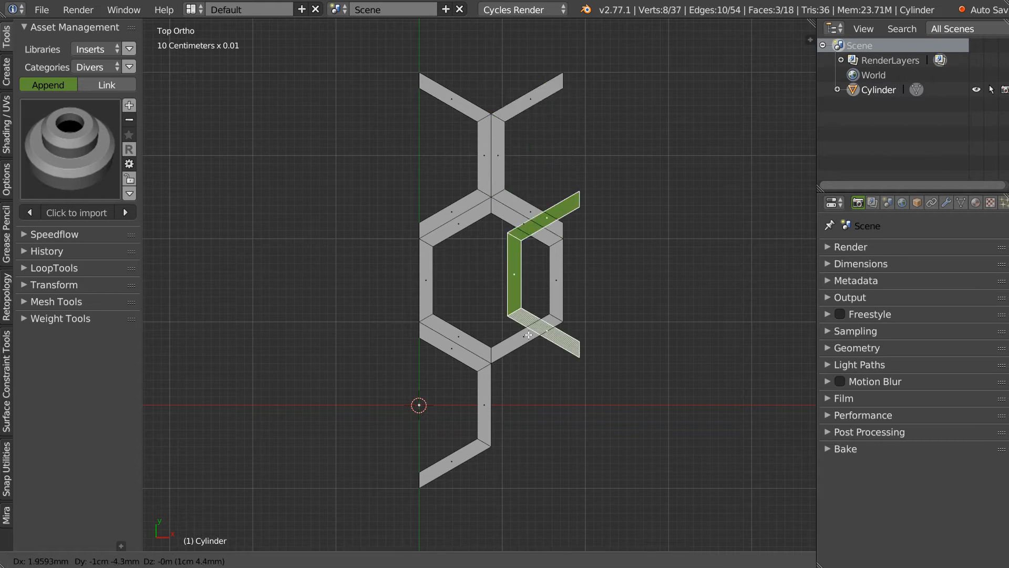
pyautogui.click(575, 420)
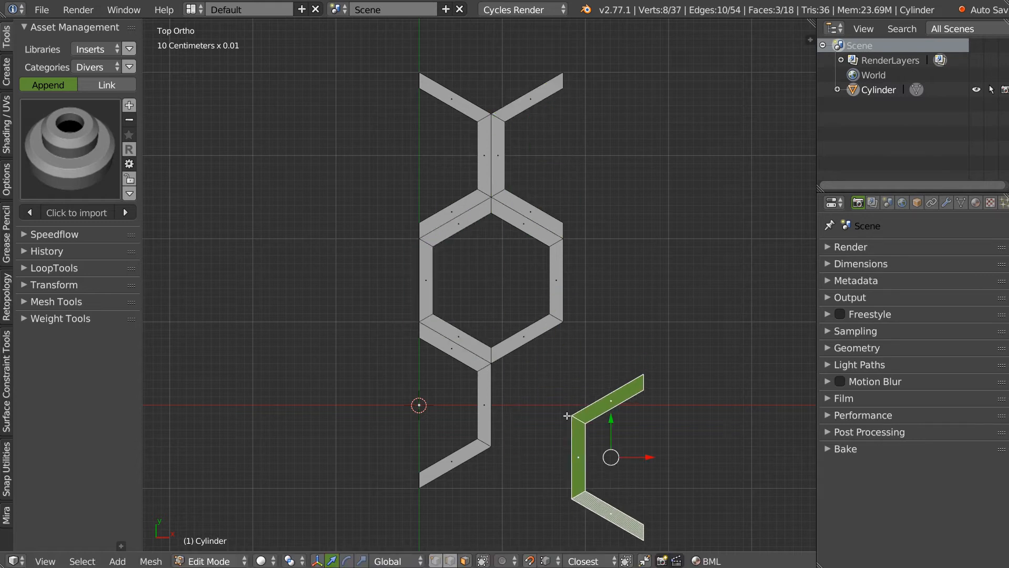
pyautogui.press('g')
pyautogui.click(492, 363)
pyautogui.scroll(-2, 505, 263)
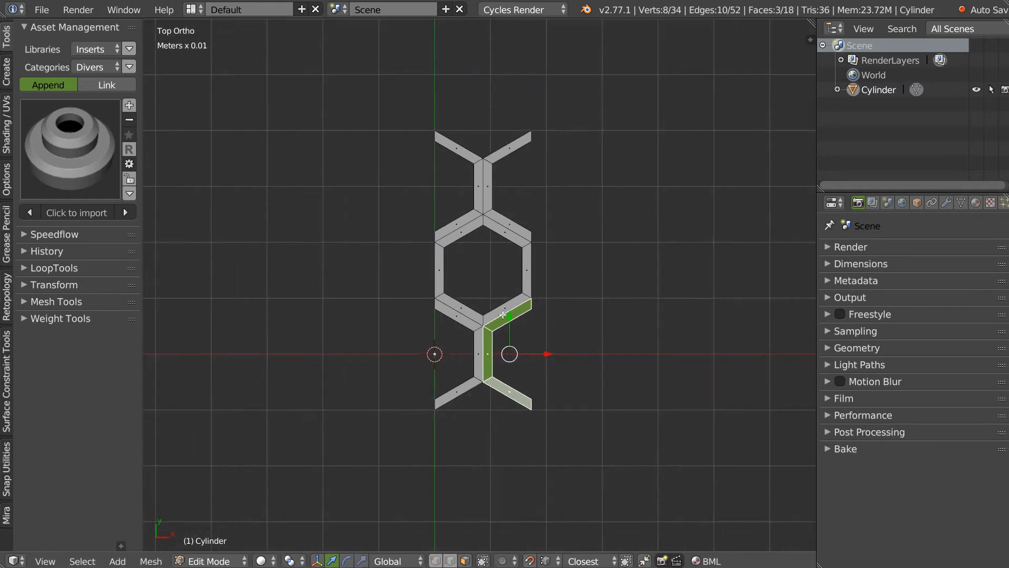
# Array the finished hexagon strip with Speedflow along X and Y, using a count of 8 in each direction
pyautogui.press('Tab')
pyautogui.hotkey('shift', 'space')
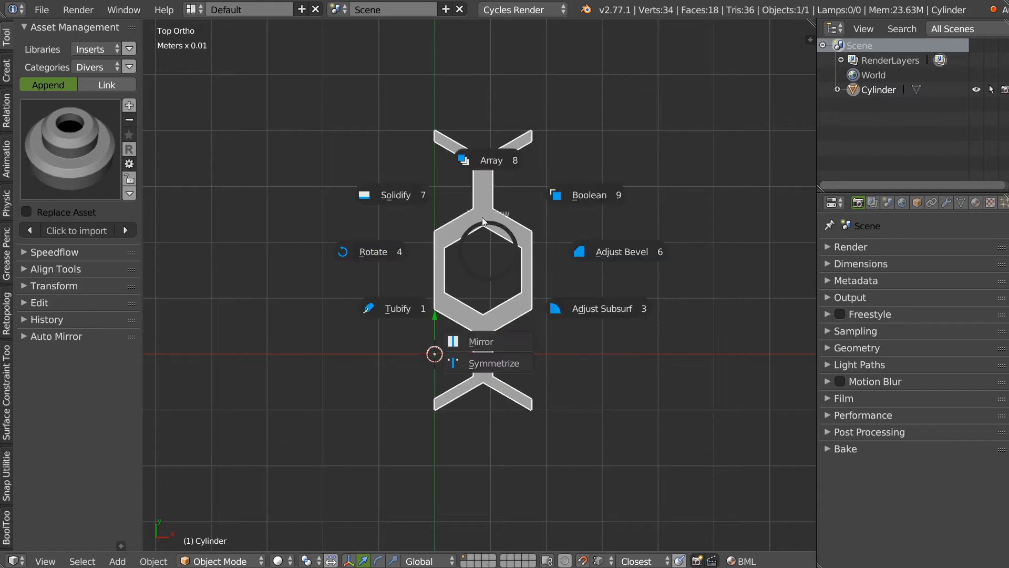
pyautogui.click(503, 158)
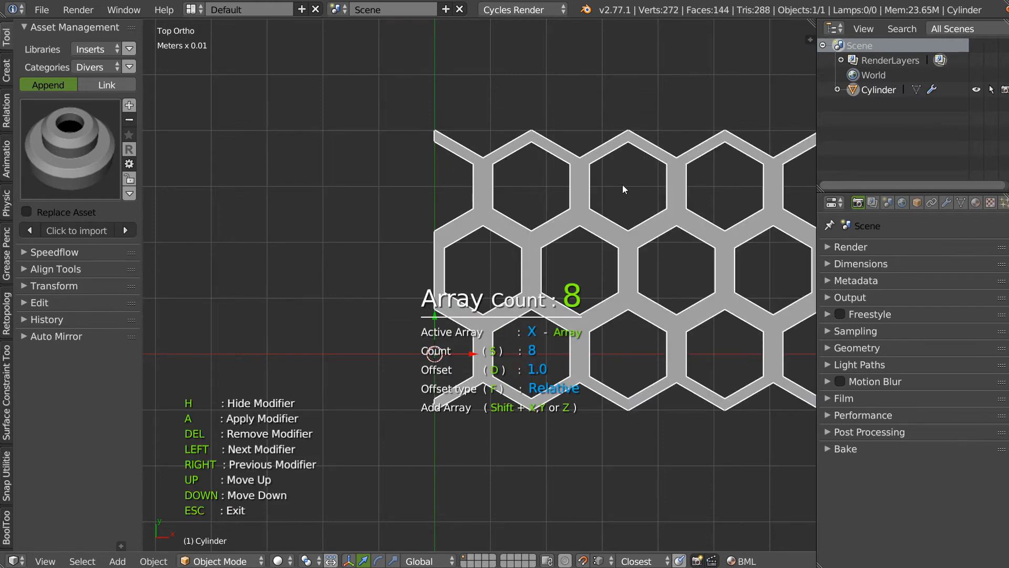
pyautogui.keyDown('ctrl'); pyautogui.moveTo(702, 187); pyautogui.dragTo(439, 242, button='middle'); pyautogui.keyUp('ctrl')
pyautogui.hotkey('shift', 'y')
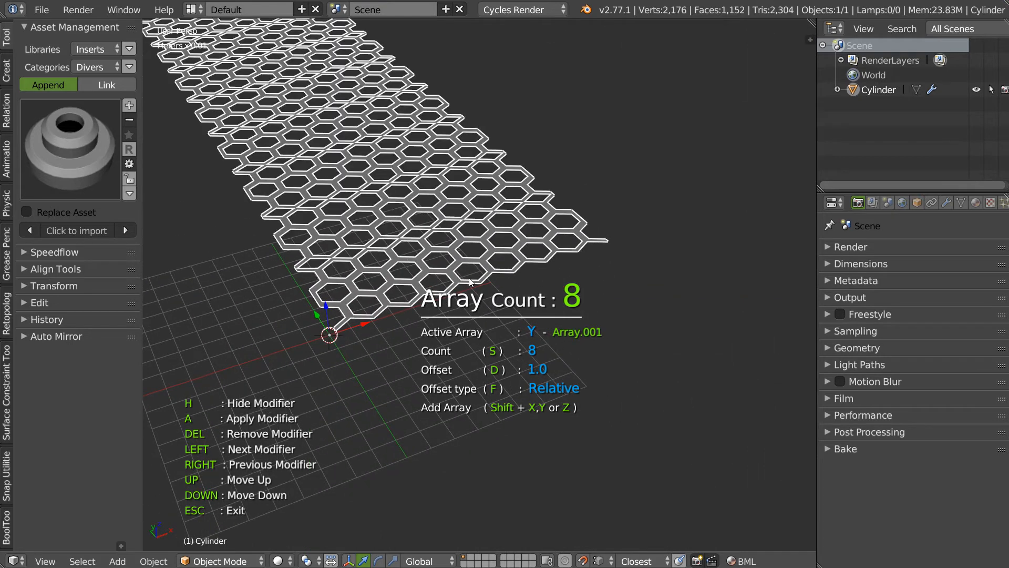
pyautogui.press('Escape')
# Delete the two uppermost diagonal faces of the base strip in top view
pyautogui.moveTo(468, 276); pyautogui.dragTo(478, 195, button='middle')
pyautogui.scroll(4, 390, 256)
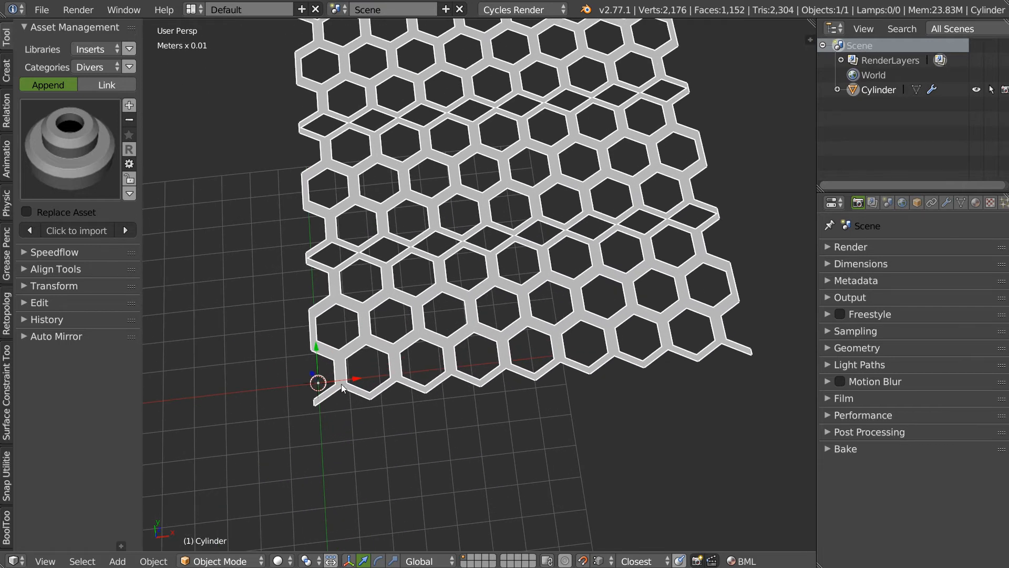
pyautogui.press('q')
pyautogui.click(431, 265)
pyautogui.keyDown('shift'); pyautogui.moveTo(329, 326); pyautogui.dragTo(463, 231, button='middle'); pyautogui.keyUp('shift')
pyautogui.scroll(2, 463, 231)
pyautogui.press('Tab')
pyautogui.rightClick(406, 169)
pyautogui.keyDown('shift'); pyautogui.rightClick(407, 158); pyautogui.keyUp('shift')
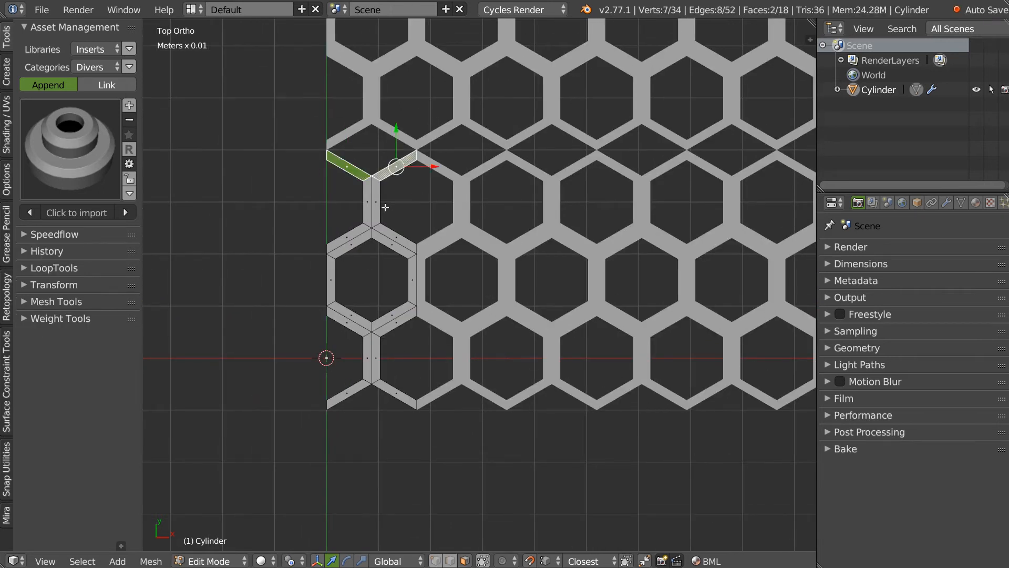
pyautogui.press('x')
pyautogui.click(474, 211)
# Delete the vertical faces above the closed hexagon and the two outer diagonal faces resting on it
pyautogui.press('l')
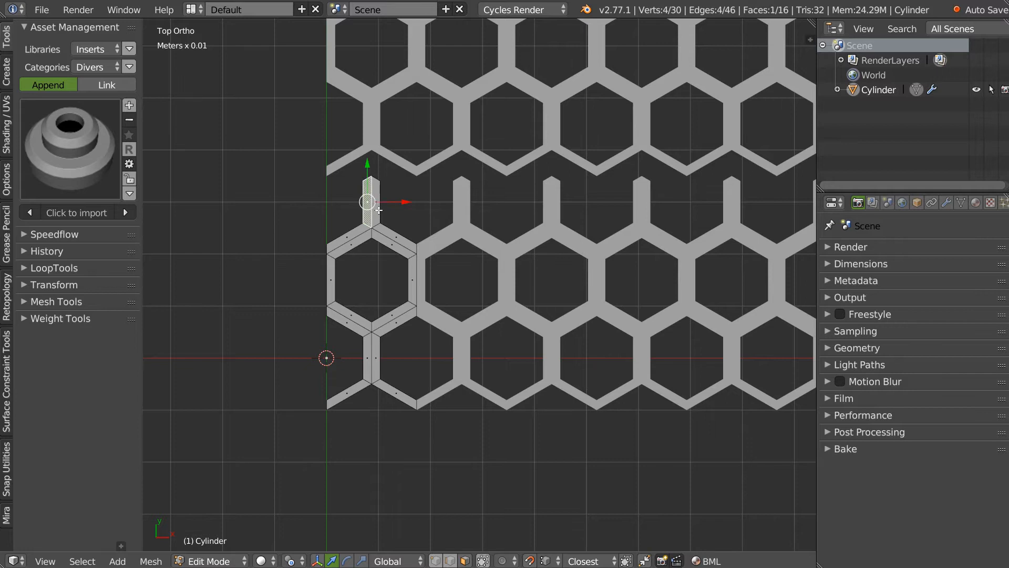
pyautogui.press('x')
pyautogui.click(482, 234)
pyautogui.rightClick(347, 239)
pyautogui.keyDown('shift'); pyautogui.rightClick(400, 237); pyautogui.keyUp('shift')
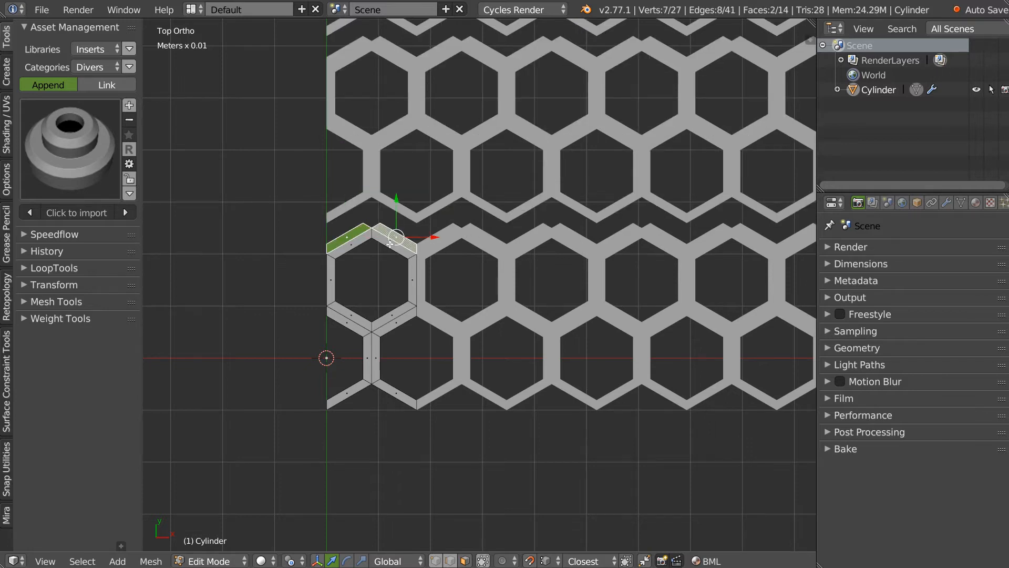
pyautogui.press('x')
pyautogui.click(484, 245)
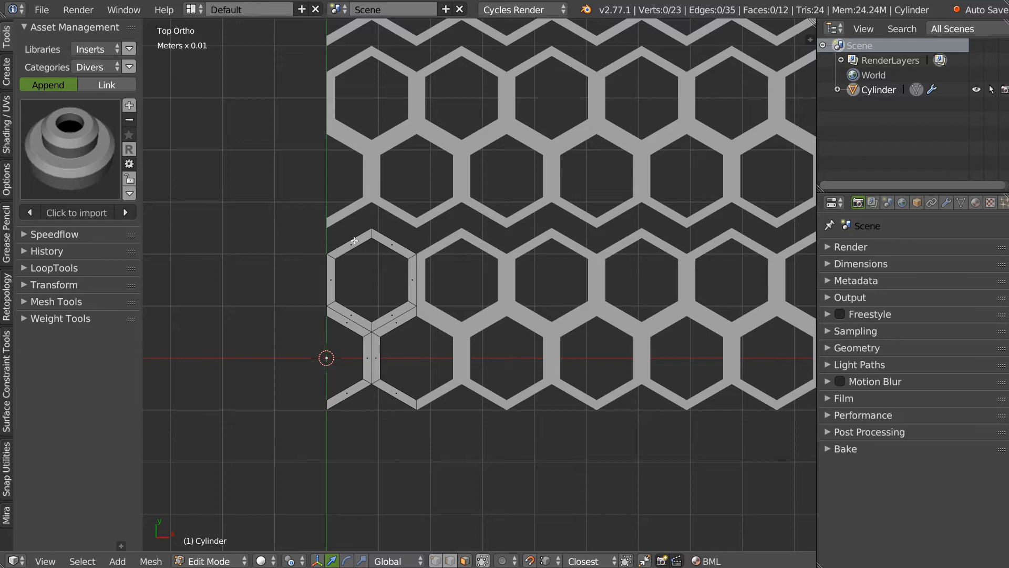
# Try deleting the closed hexagon's two upper diagonal faces, and undo the deletion
pyautogui.rightClick(386, 240)
pyautogui.keyDown('shift'); pyautogui.rightClick(350, 239); pyautogui.keyUp('shift')
pyautogui.press('x')
pyautogui.click(392, 247)
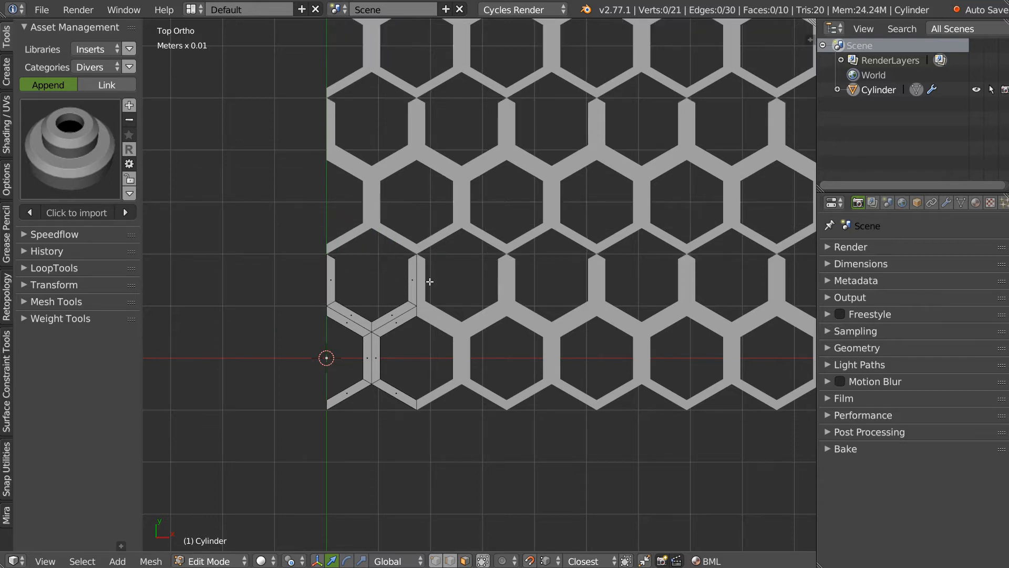
pyautogui.scroll(3, 408, 234)
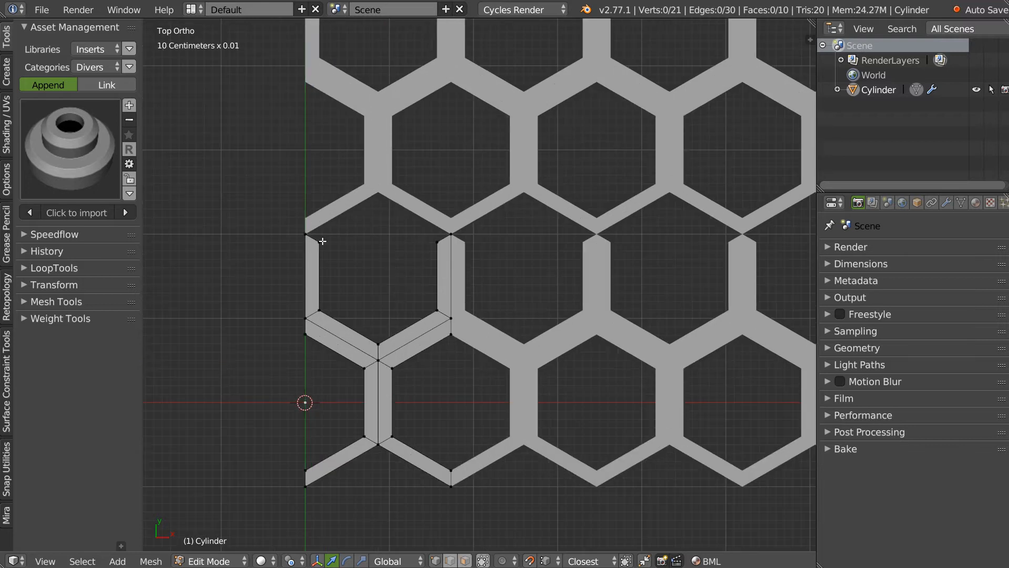
pyautogui.hotkey('ctrl', 'z')
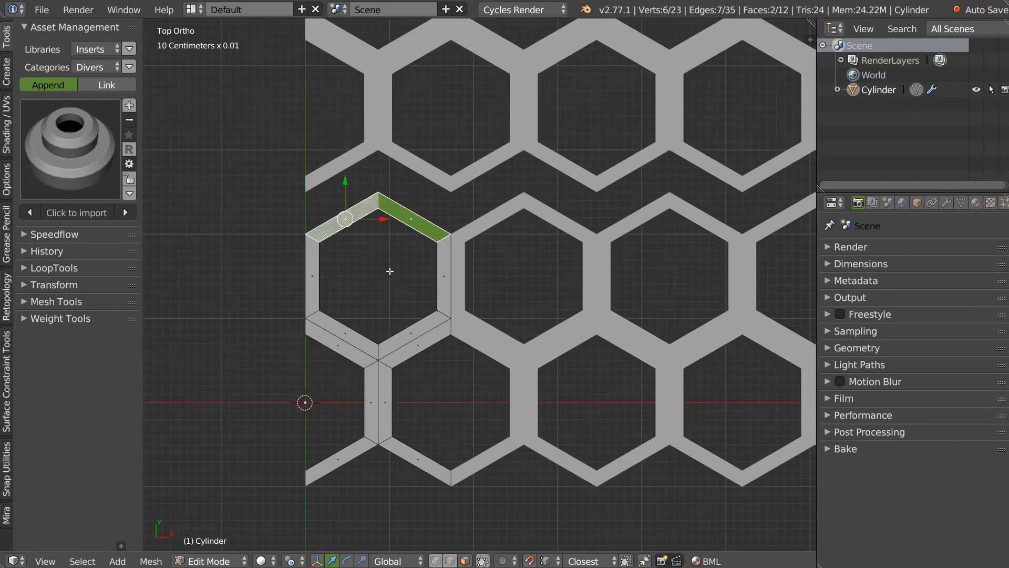
# Examine the settings of both Array modifiers and how the repeated rows meet along Y
pyautogui.scroll(-1, 459, 207)
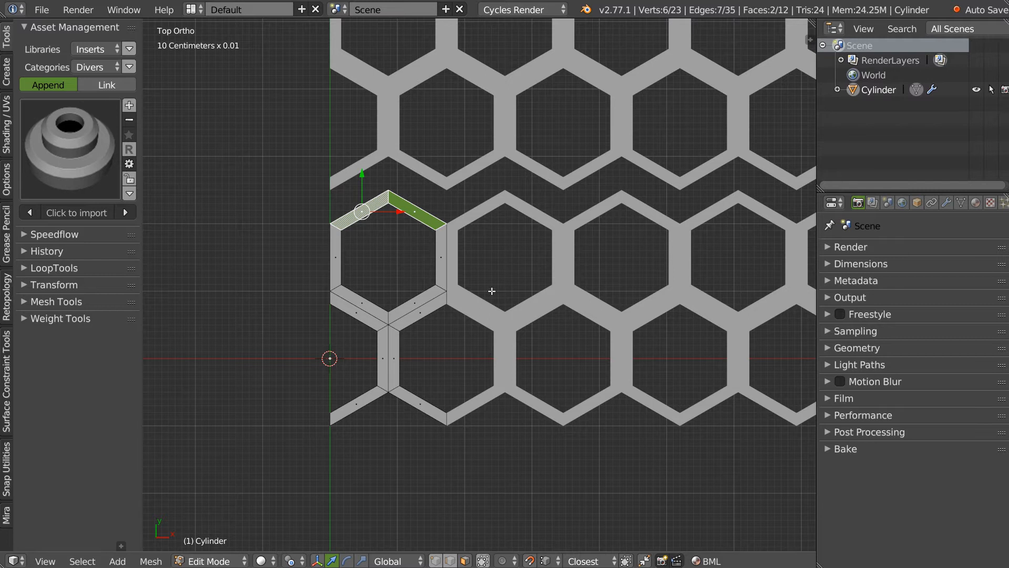
pyautogui.click(947, 202)
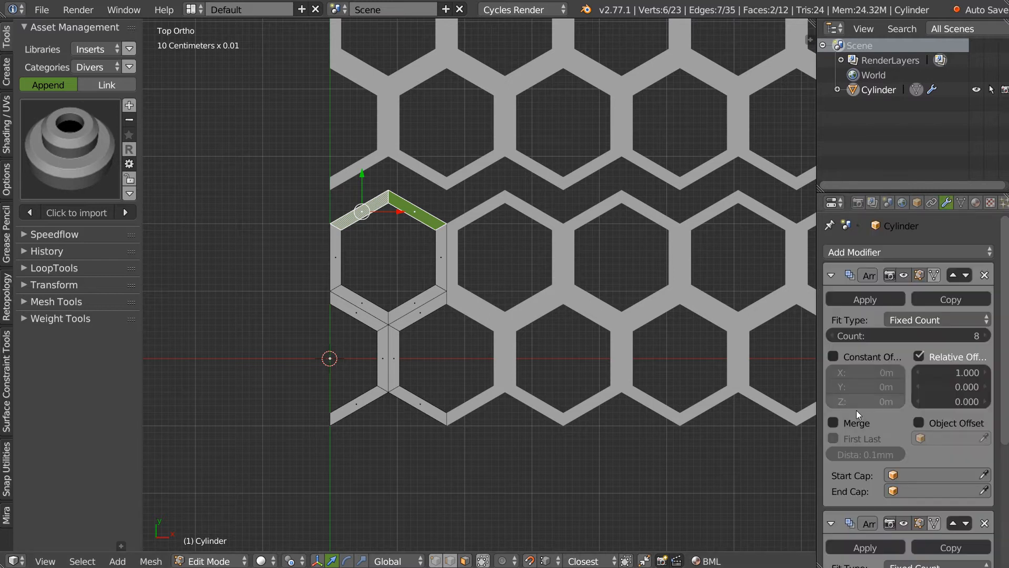
pyautogui.scroll(-5, 904, 385)
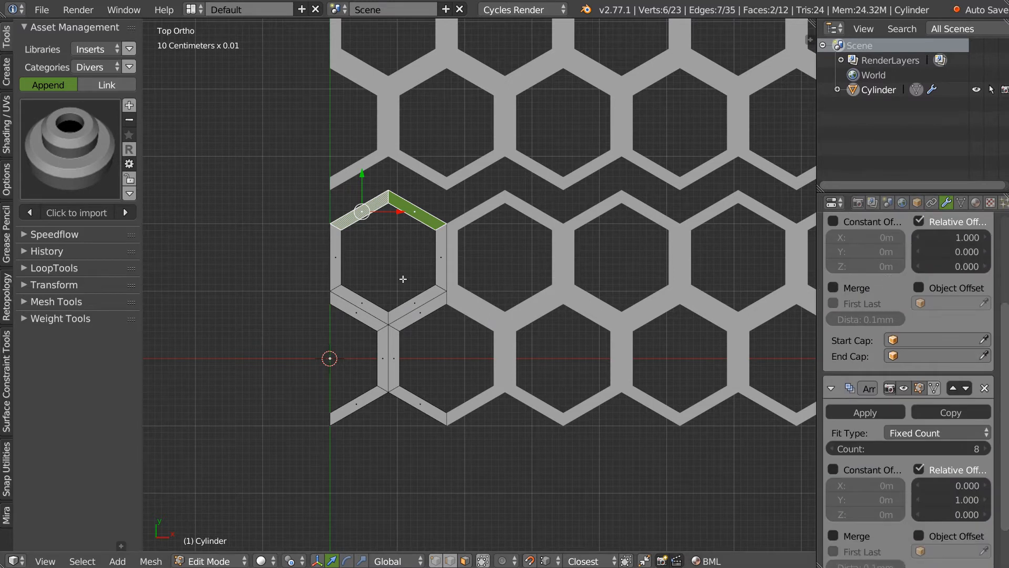
pyautogui.keyDown('shift'); pyautogui.moveTo(468, 246); pyautogui.dragTo(457, 243, button='middle'); pyautogui.keyUp('shift')
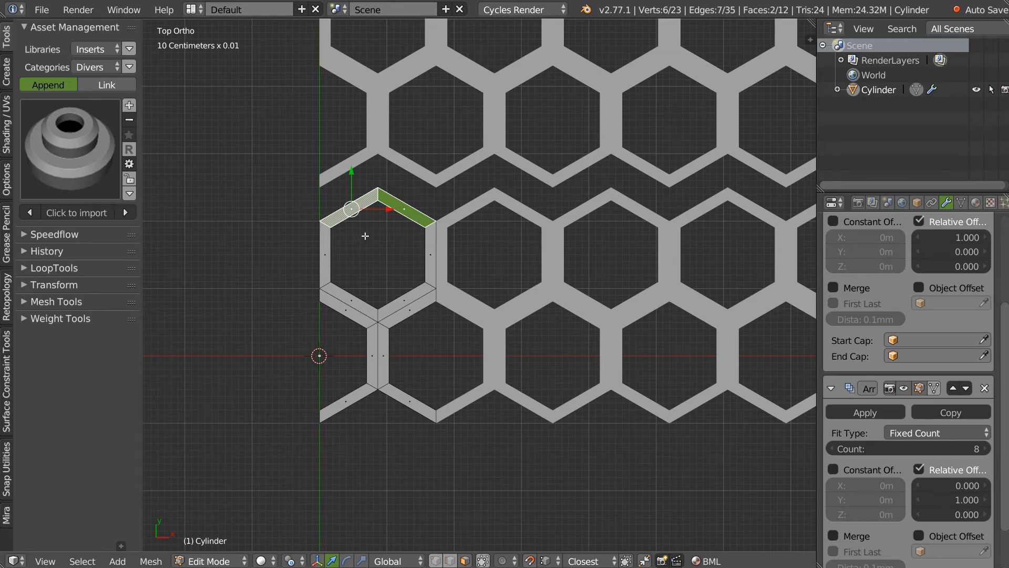
pyautogui.keyDown('shift'); pyautogui.moveTo(370, 374); pyautogui.dragTo(379, 320, button='middle'); pyautogui.keyUp('shift')
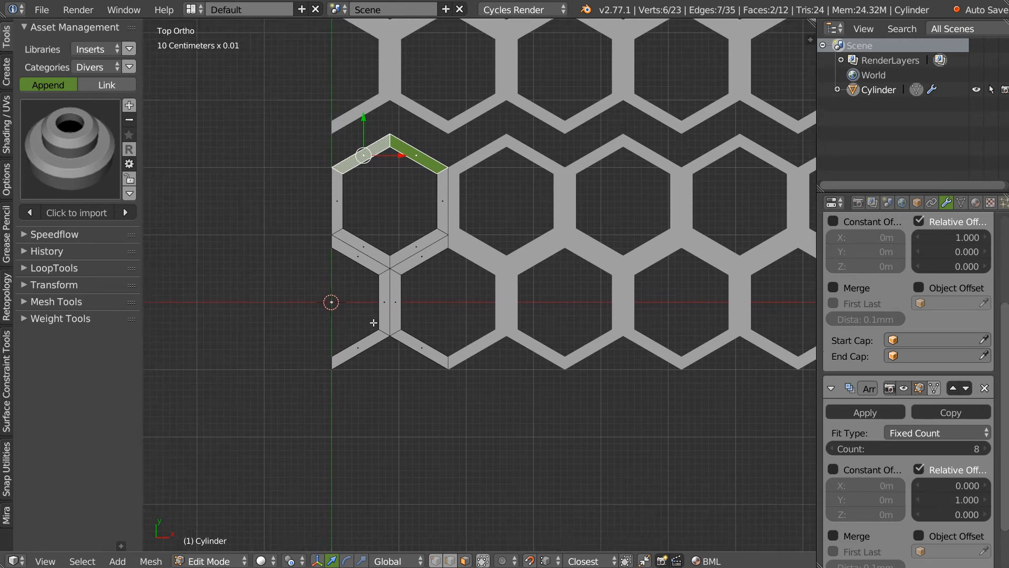
pyautogui.press('Tab')
pyautogui.click(388, 158)
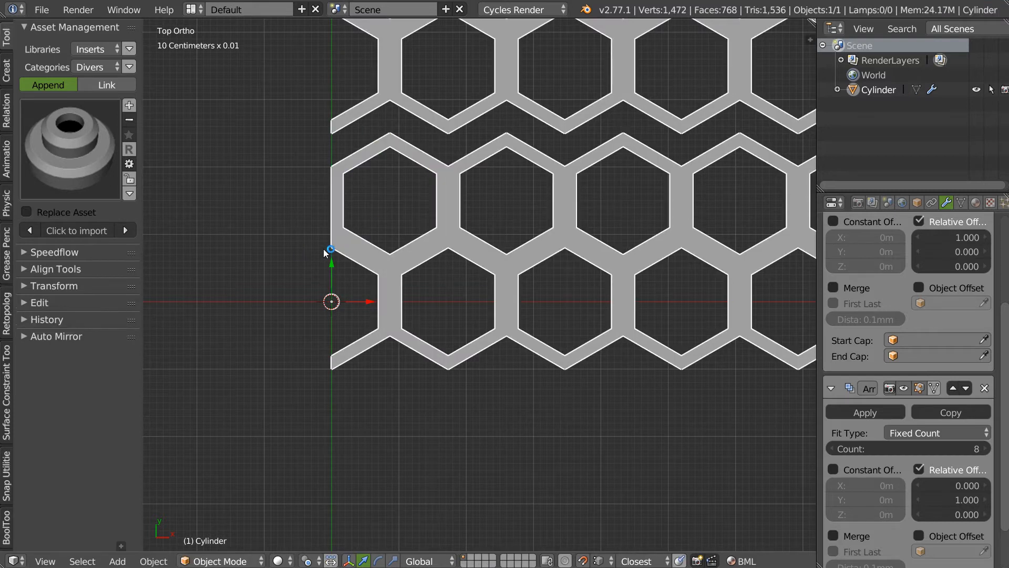
pyautogui.scroll(-1, 481, 229)
pyautogui.keyDown('shift'); pyautogui.moveTo(498, 195); pyautogui.dragTo(442, 320, button='middle'); pyautogui.keyUp('shift')
pyautogui.keyDown('shift'); pyautogui.scroll(-2, 455, 168); pyautogui.keyUp('shift')
pyautogui.scroll(2, 355, 224)
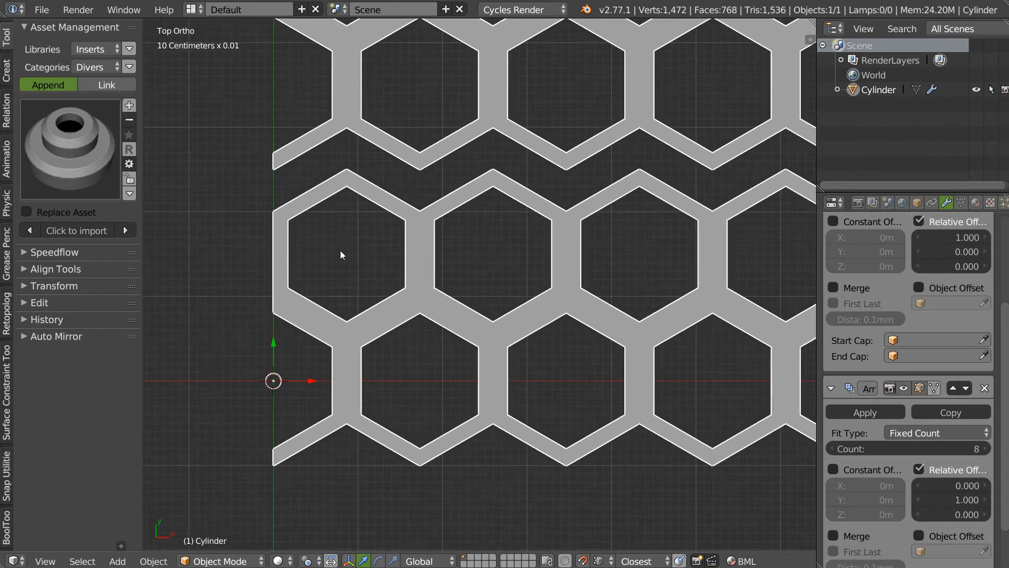
# Add a centred loop cut across each of the closed hexagon's two vertical sides
pyautogui.press('Tab')
pyautogui.keyDown('shift'); pyautogui.moveTo(347, 216); pyautogui.dragTo(387, 197, button='middle'); pyautogui.keyUp('shift')
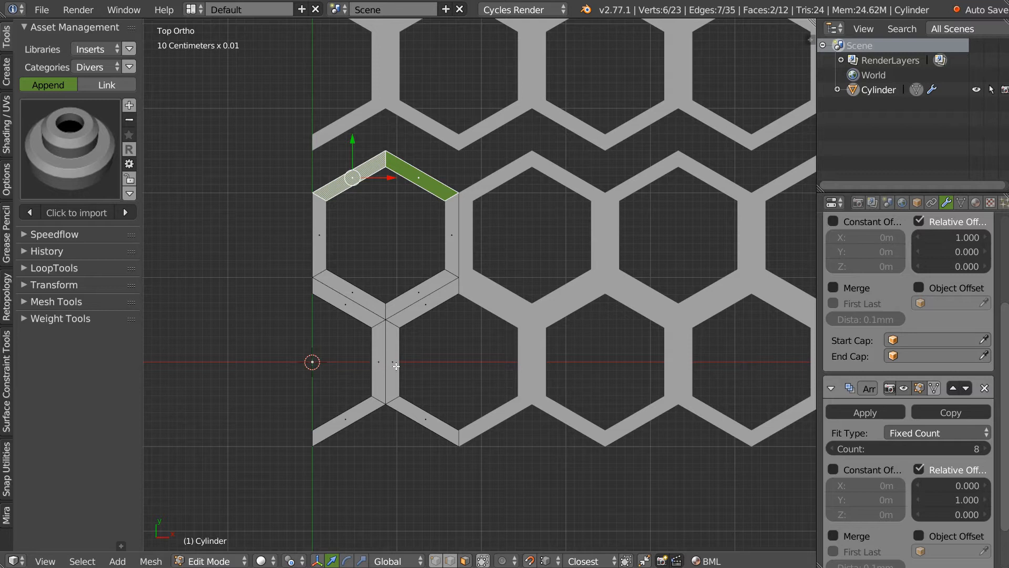
pyautogui.keyDown('shift'); pyautogui.moveTo(379, 357); pyautogui.dragTo(370, 324, button='middle'); pyautogui.keyUp('shift')
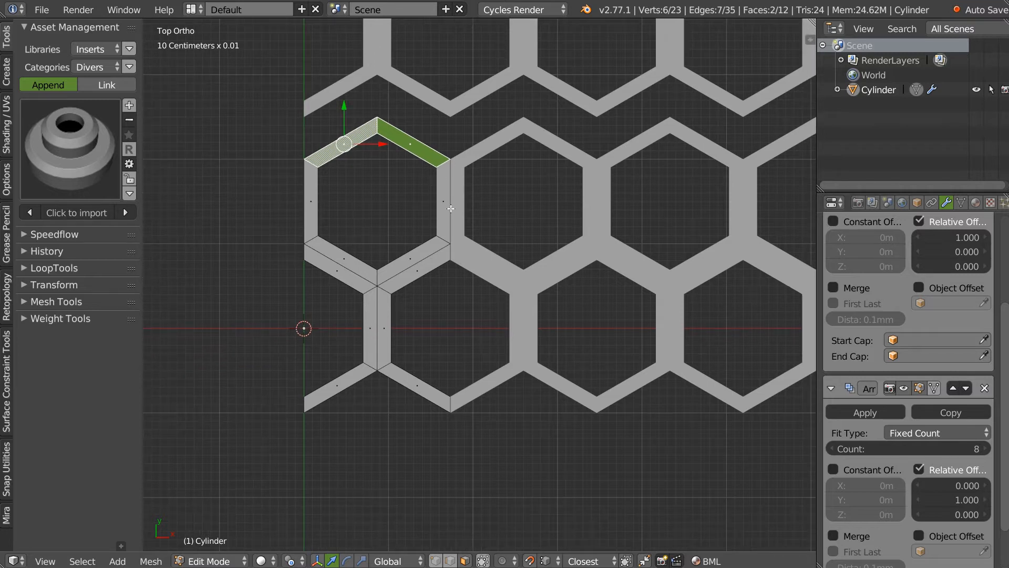
pyautogui.hotkey('ctrl', 'r')
pyautogui.click(444, 201)
pyautogui.rightClick(444, 201)
pyautogui.hotkey('ctrl', 'r')
pyautogui.click(310, 200)
pyautogui.rightClick(311, 201)
# Duplicate the closed hexagon's upper half faces, move the copy down along Y and snap it under the tile's lower diagonal faces
pyautogui.press('Tab')
pyautogui.rightClick(309, 189)
pyautogui.keyDown('ctrl'); pyautogui.rightClick(443, 182); pyautogui.keyUp('ctrl')
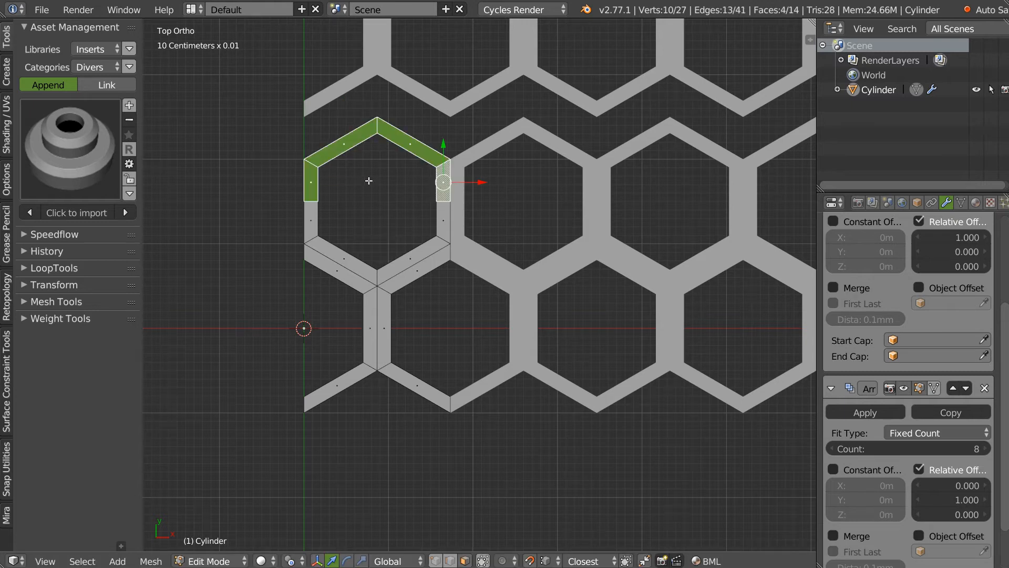
pyautogui.press('g')
pyautogui.press('y')
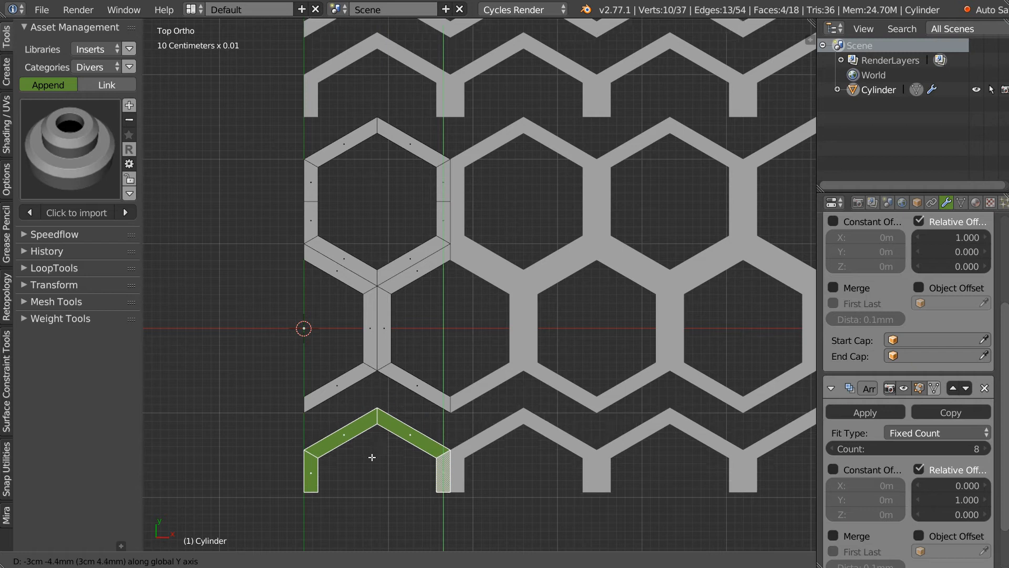
pyautogui.click(362, 465)
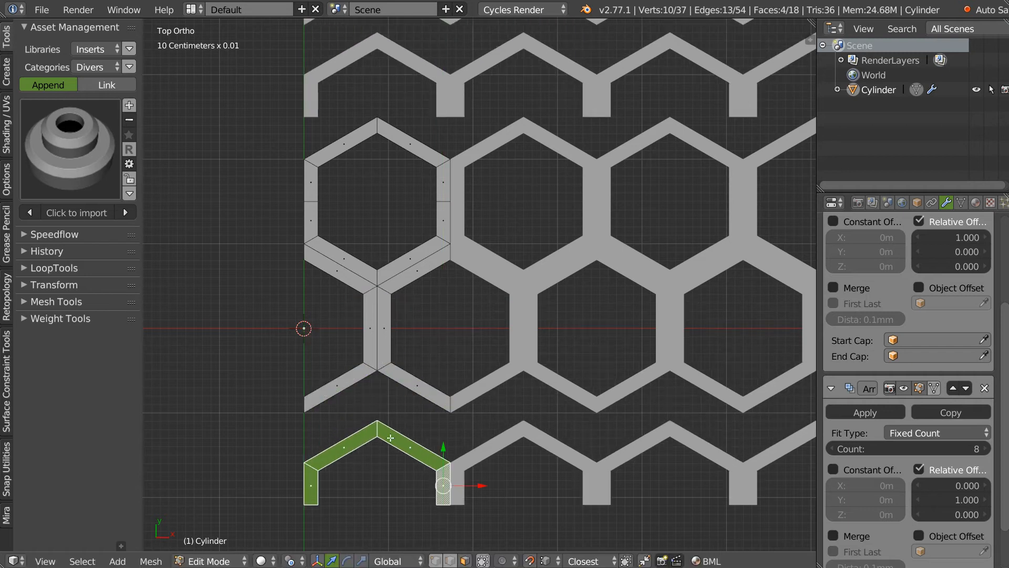
pyautogui.press('g')
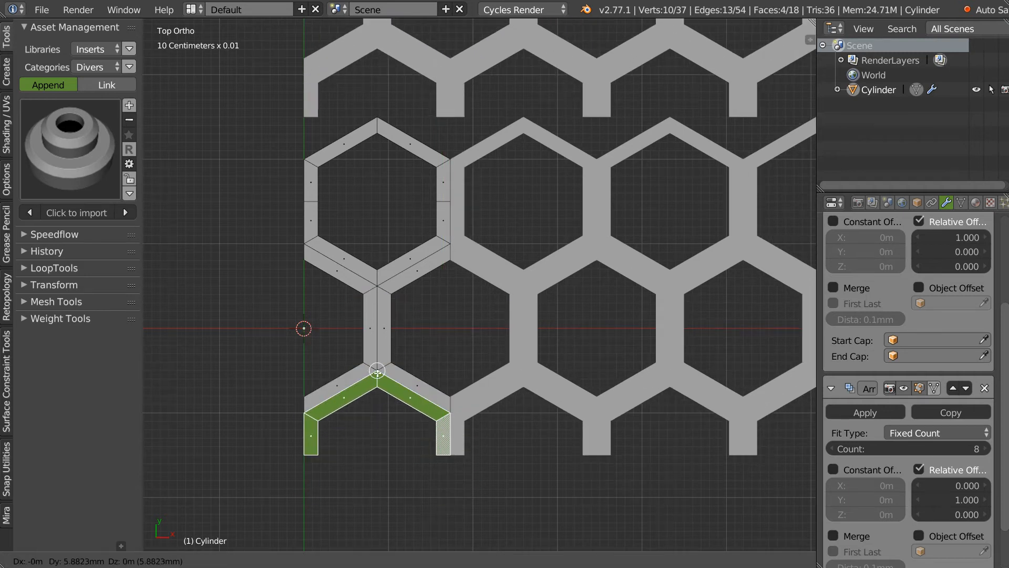
pyautogui.click(377, 371)
pyautogui.keyDown('shift'); pyautogui.moveTo(448, 279); pyautogui.dragTo(443, 269, button='middle'); pyautogui.keyUp('shift')
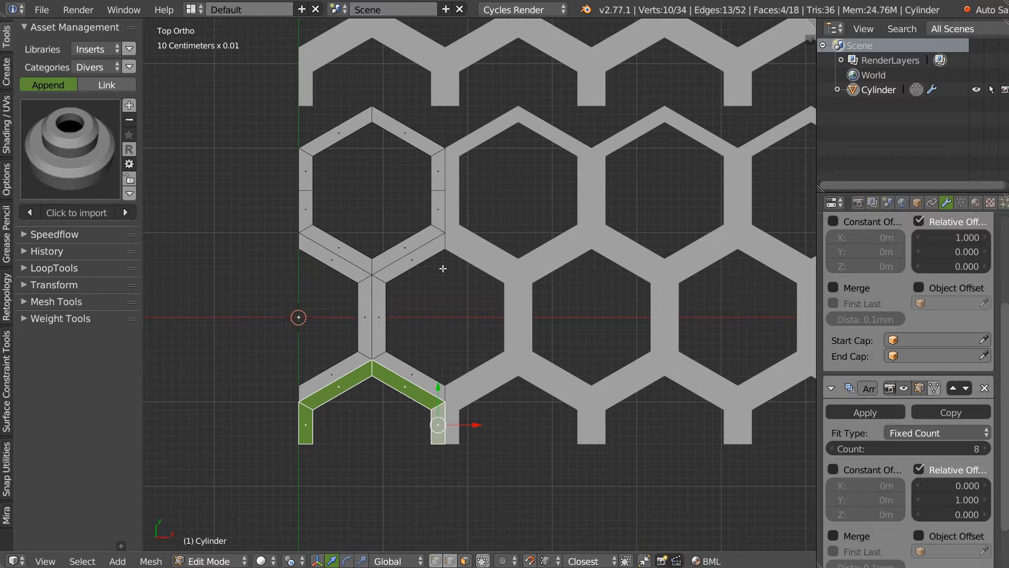
# Delete the original upper half of the closed hexagon, from the middle cuts upwards
pyautogui.rightClick(303, 165)
pyautogui.keyDown('ctrl'); pyautogui.rightClick(452, 170); pyautogui.keyUp('ctrl')
pyautogui.press('x')
pyautogui.click(490, 197)
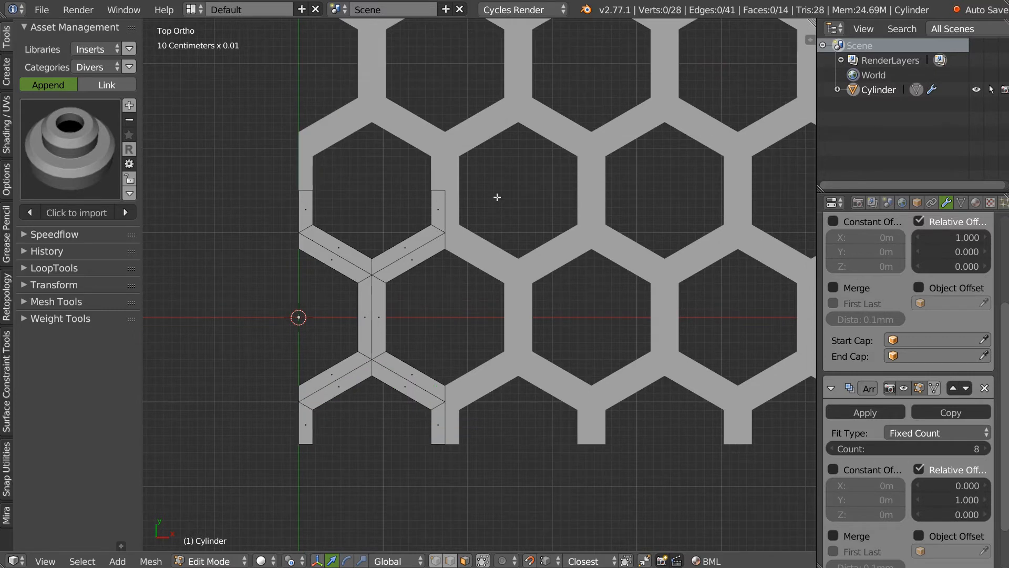
pyautogui.scroll(-1, 468, 205)
pyautogui.press('Tab')
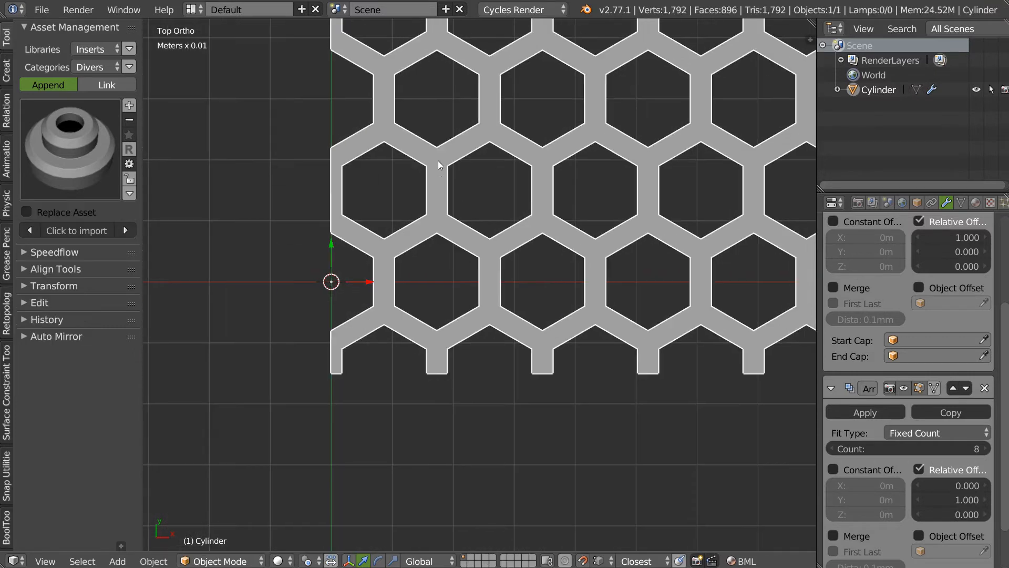
# Select all tile edges bordering the hexagonal openings and extrude them downwards along Z to form the cell walls
pyautogui.scroll(-5, 436, 162)
pyautogui.scroll(1, 395, 303)
pyautogui.moveTo(450, 309); pyautogui.dragTo(372, 311, button='middle')
pyautogui.press('Tab')
pyautogui.scroll(6, 395, 320)
pyautogui.press('Tab')
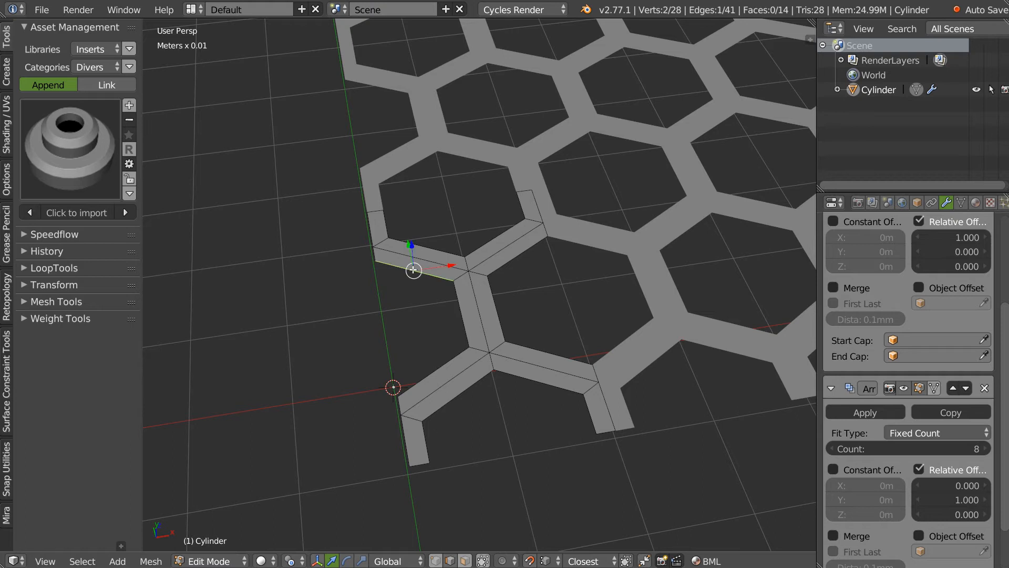
pyautogui.keyDown('ctrl'); pyautogui.click(428, 375); pyautogui.keyUp('ctrl')
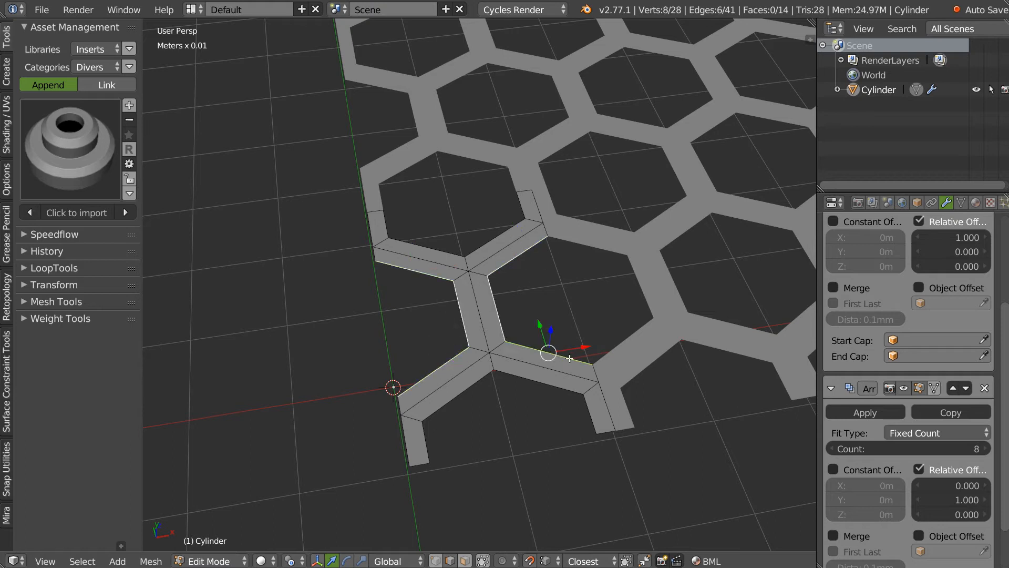
pyautogui.keyDown('ctrl'); pyautogui.click(585, 423); pyautogui.keyUp('ctrl')
pyautogui.keyDown('ctrl'); pyautogui.click(436, 442); pyautogui.keyUp('ctrl')
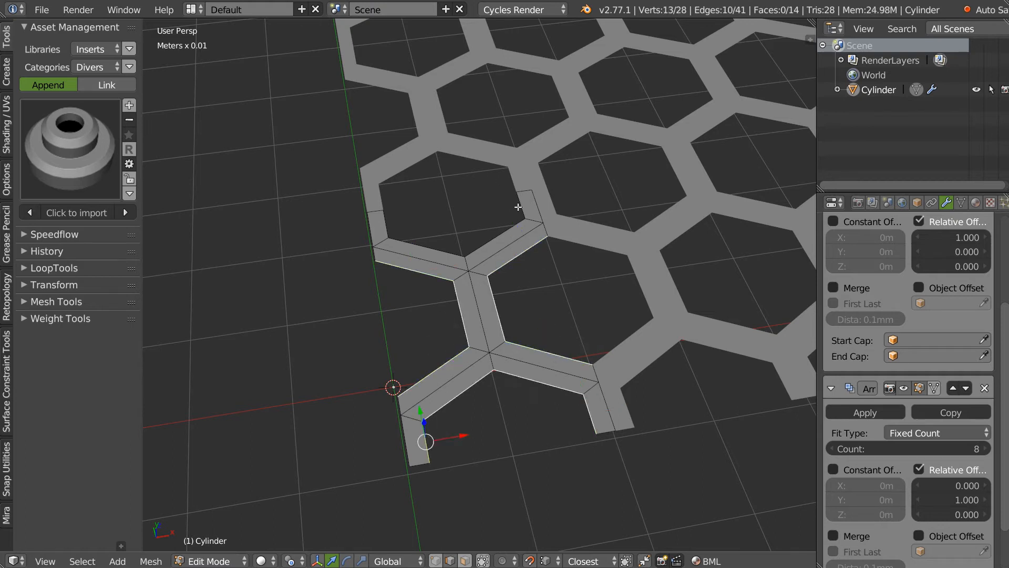
pyautogui.scroll(-2, 486, 258)
pyautogui.moveTo(487, 259); pyautogui.dragTo(496, 181, button='middle')
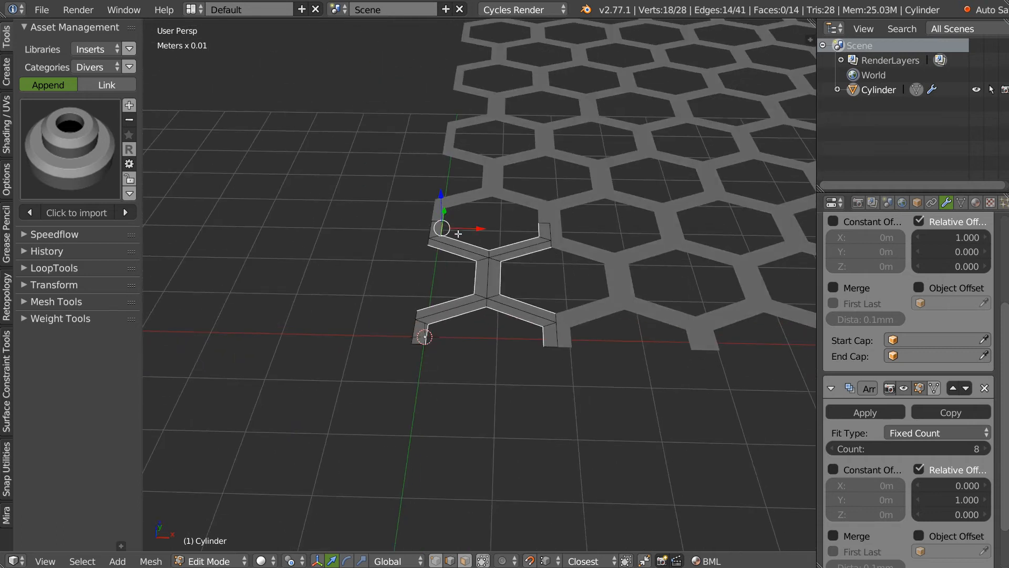
pyautogui.press('e')
pyautogui.press('z')
pyautogui.click(475, 294)
# Fill the bottoms of the first two cell openings with faces between the lower wall edges
pyautogui.moveTo(475, 294)
pyautogui.mouseDown(button='middle')
pyautogui.moveTo(473, 284)
pyautogui.moveTo(439, 284)
pyautogui.moveTo(461, 305)
pyautogui.mouseUp(button='middle')
pyautogui.scroll(-3, 477, 290)
pyautogui.moveTo(378, 304); pyautogui.dragTo(377, 273)
pyautogui.press('z')
pyautogui.click(479, 218)
pyautogui.moveTo(480, 219); pyautogui.dragTo(440, 279, button='middle')
pyautogui.hotkey('ctrl', 'Tab')
pyautogui.click(474, 194)
pyautogui.press('Tab')
pyautogui.click(465, 279)
pyautogui.keyDown('shift'); pyautogui.moveTo(429, 379); pyautogui.dragTo(486, 195, button='middle'); pyautogui.keyUp('shift')
pyautogui.press('f')
pyautogui.press('f')
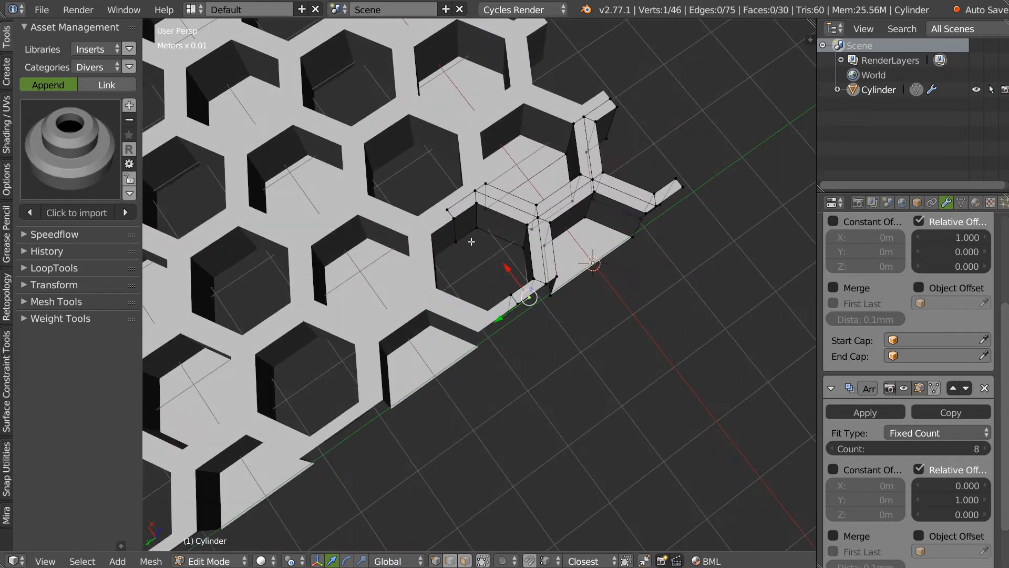
# Fill the bottoms of the remaining two cell openings, undoing the misplaced face first, and return to Object Mode
pyautogui.press('f')
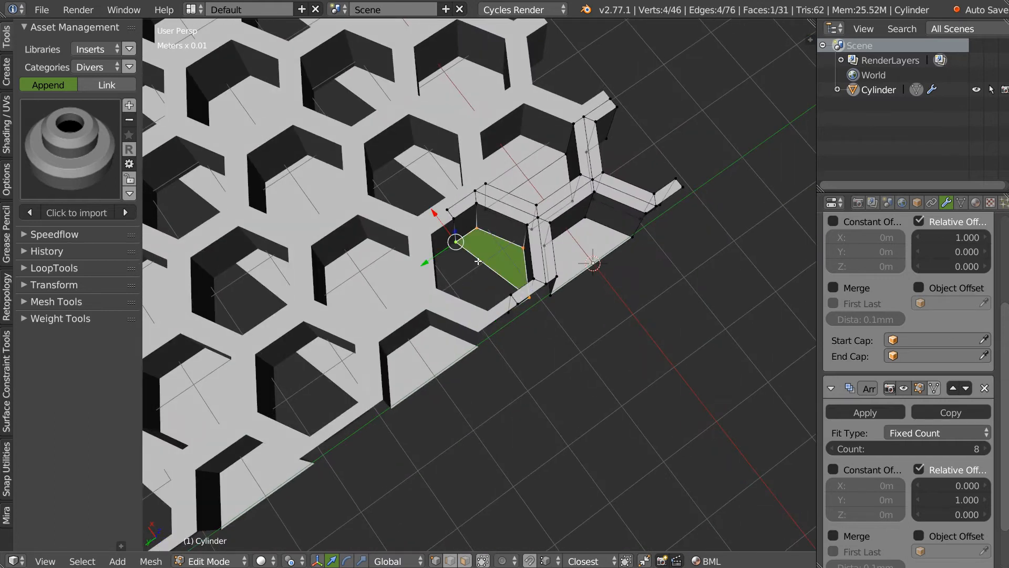
pyautogui.hotkey('ctrl', 'z')
pyautogui.moveTo(512, 304); pyautogui.dragTo(462, 340, button='middle')
pyautogui.keyDown('ctrl'); pyautogui.rightClick(449, 251); pyautogui.keyUp('ctrl')
pyautogui.press('f')
pyautogui.rightClick(462, 340)
pyautogui.keyDown('ctrl'); pyautogui.rightClick(535, 354); pyautogui.keyUp('ctrl')
pyautogui.press('f')
pyautogui.moveTo(500, 350); pyautogui.dragTo(461, 277, button='middle')
pyautogui.press('Tab')
pyautogui.scroll(-4, 547, 210)
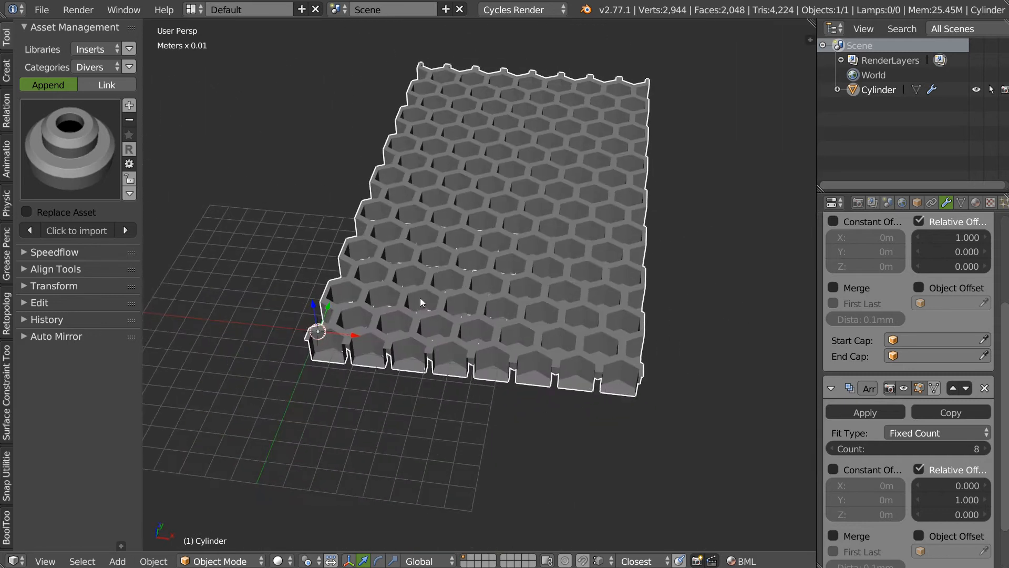
# Add a bevel to the whole hexagonal grid object
pyautogui.scroll(5, 461, 276)
pyautogui.moveTo(367, 310); pyautogui.dragTo(423, 290, button='middle')
pyautogui.press('space')
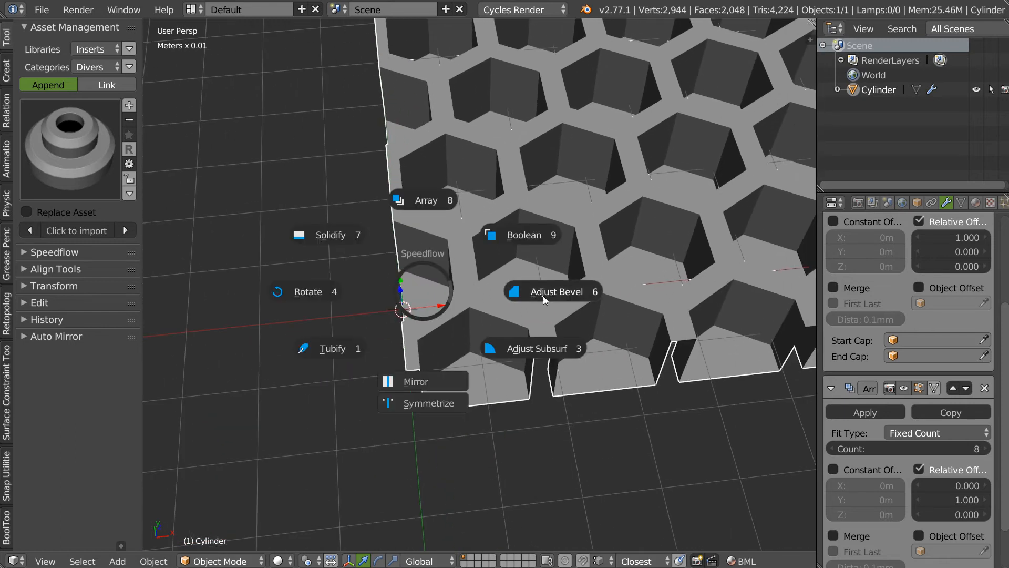
pyautogui.click(542, 295)
pyautogui.click(541, 298)
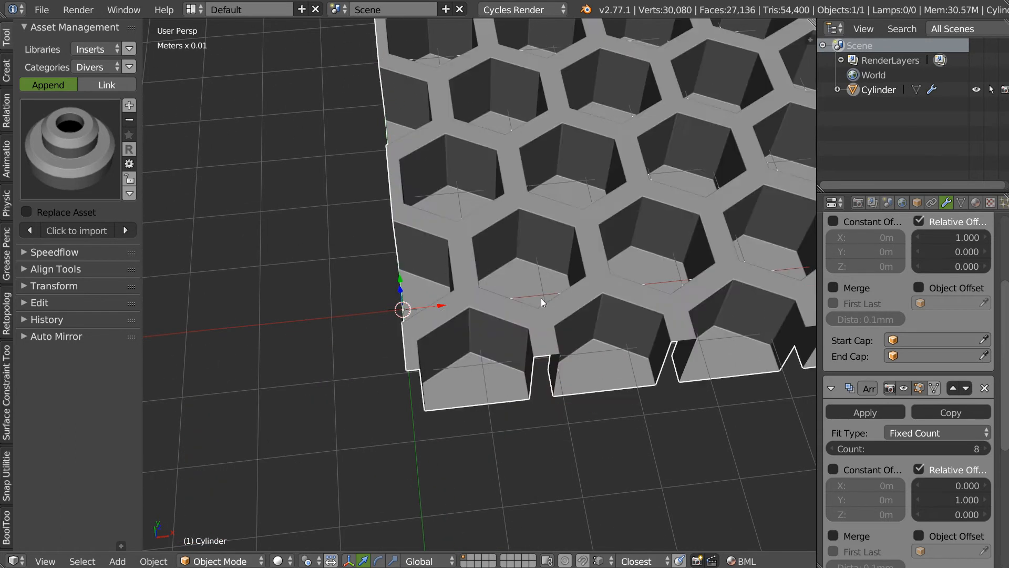
# Examine the bevelled edges and the cell floors near the grid's origin corner
pyautogui.moveTo(472, 284); pyautogui.dragTo(687, 176, button='middle')
pyautogui.moveTo(504, 286); pyautogui.dragTo(443, 268, button='middle')
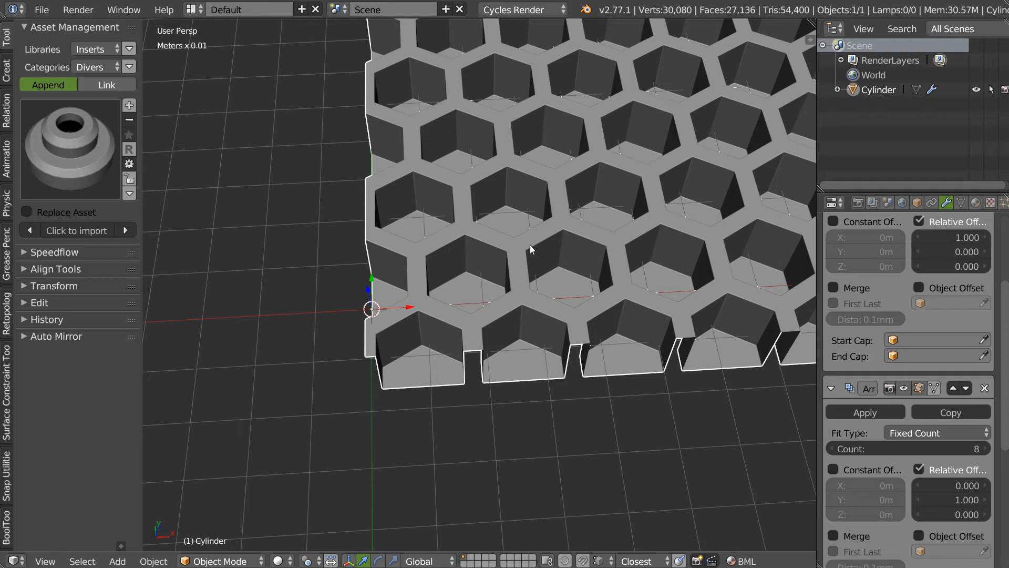
pyautogui.press('Tab')
pyautogui.moveTo(453, 273); pyautogui.dragTo(508, 282, button='middle')
pyautogui.keyDown('shift'); pyautogui.rightClick(455, 304); pyautogui.keyUp('shift')
pyautogui.press('Tab')
pyautogui.click(455, 176)
pyautogui.scroll(-6, 508, 277)
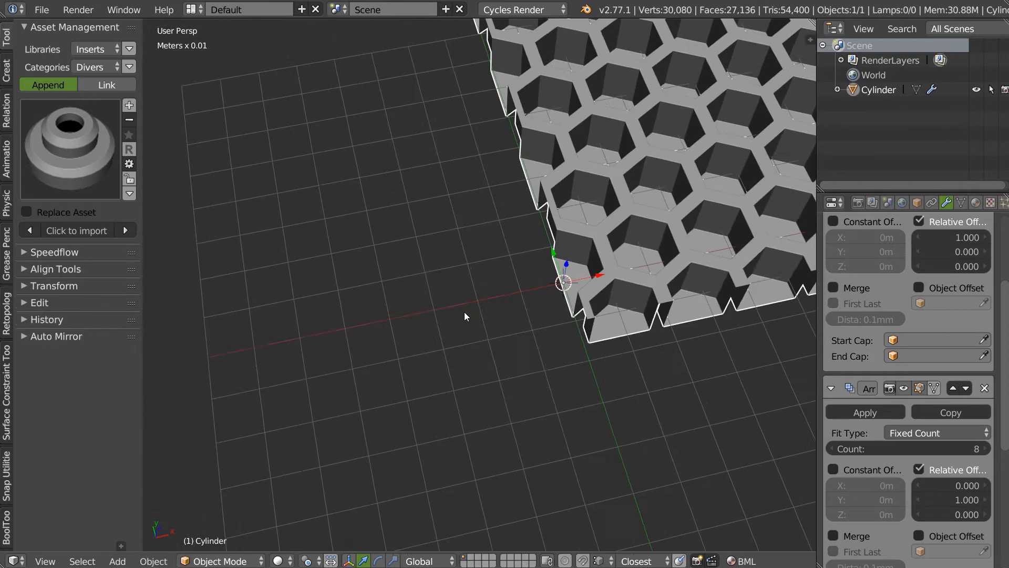
# Rename the cylinder object as Grid_array_011
pyautogui.doubleClick(882, 92)
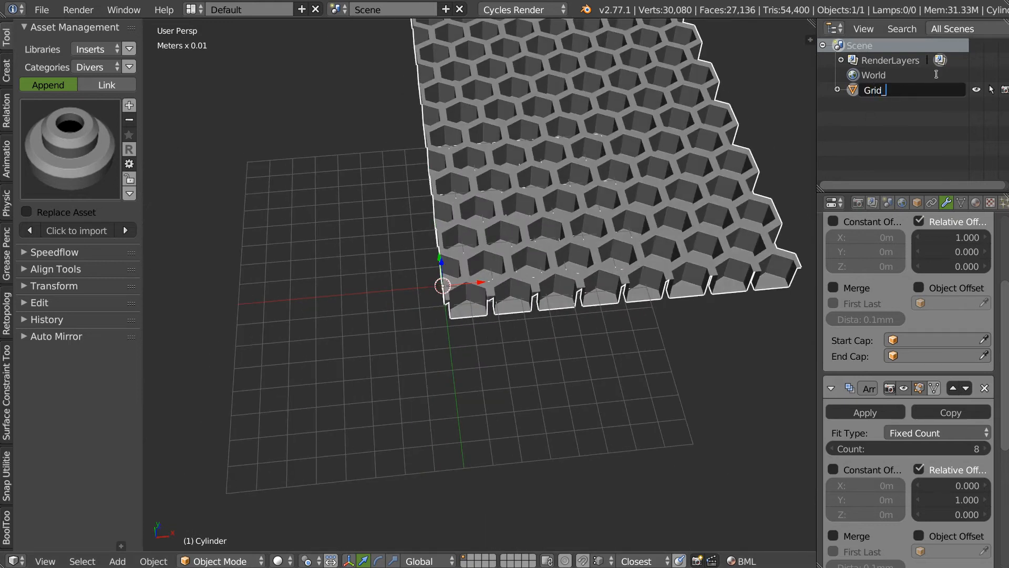
pyautogui.press('Return')
pyautogui.click(68, 146)
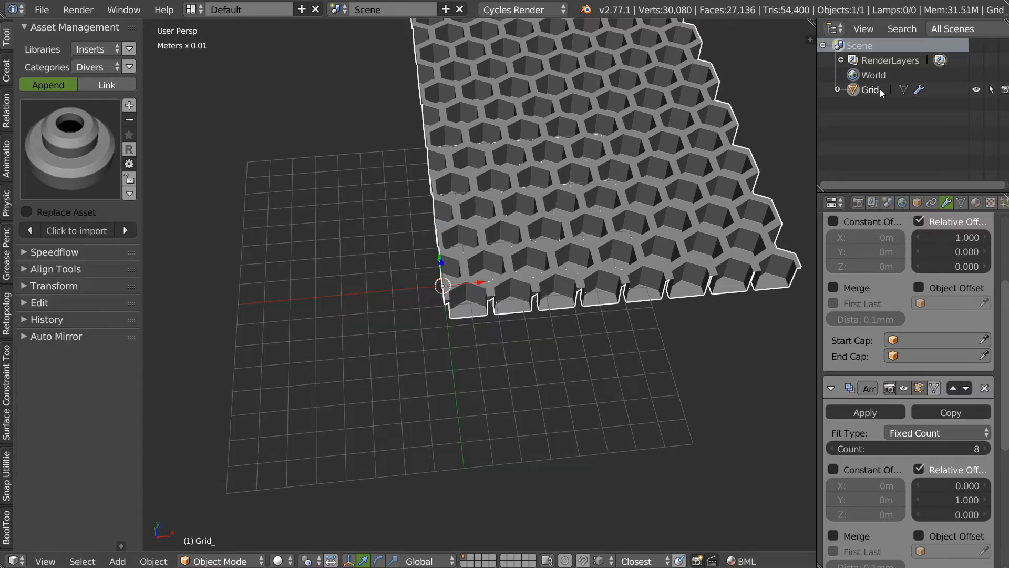
pyautogui.doubleClick(872, 89)
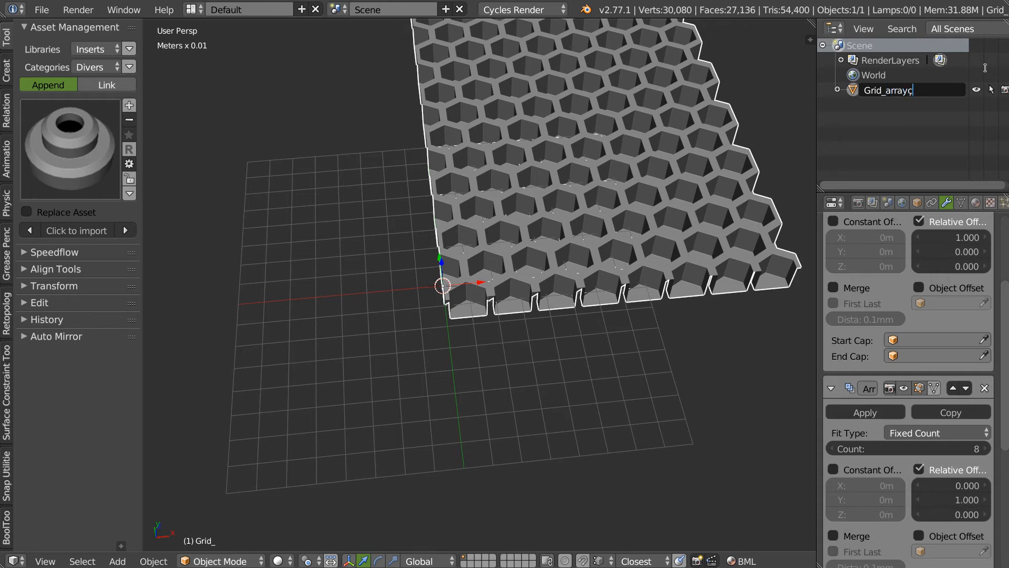
pyautogui.write('Grid_array_011')
pyautogui.press('Return')
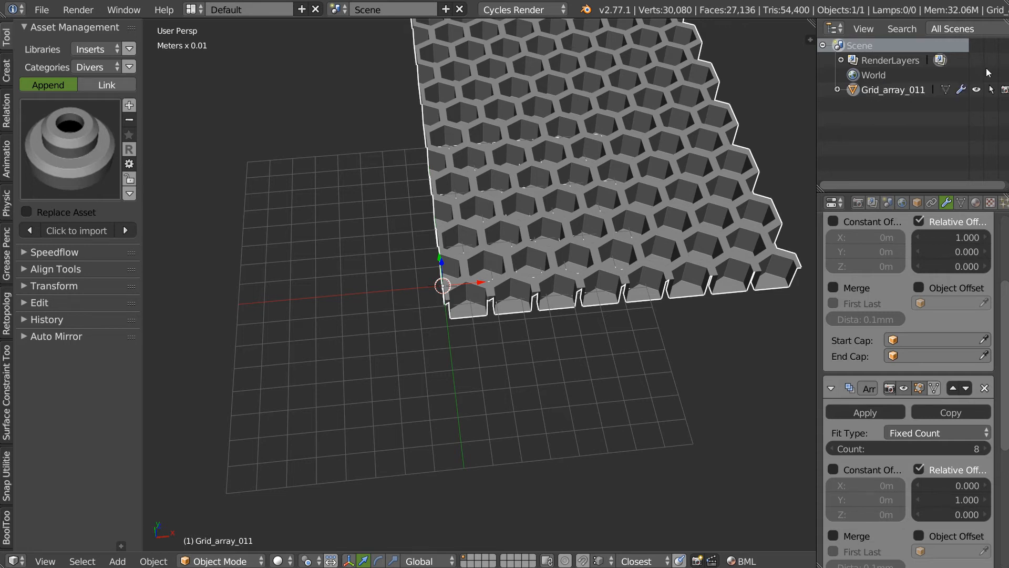
# Duplicate the grid in place as Grid_array_012 and hide Grid_array_011
pyautogui.moveTo(448, 301); pyautogui.dragTo(452, 305, button='middle')
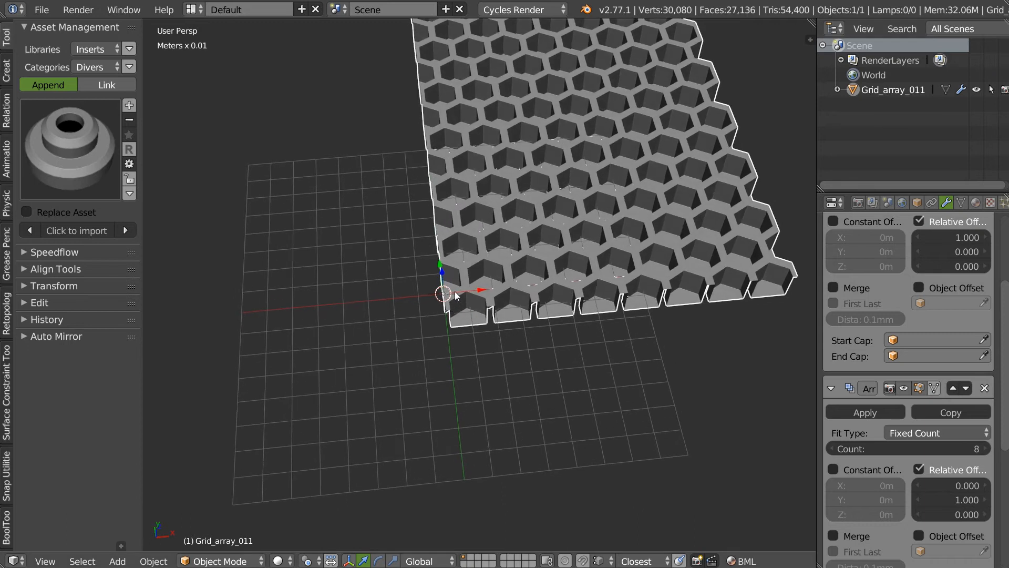
pyautogui.hotkey('shift', 'd')
pyautogui.press('Escape')
pyautogui.doubleClick(904, 104)
pyautogui.click(930, 105)
pyautogui.press('Return')
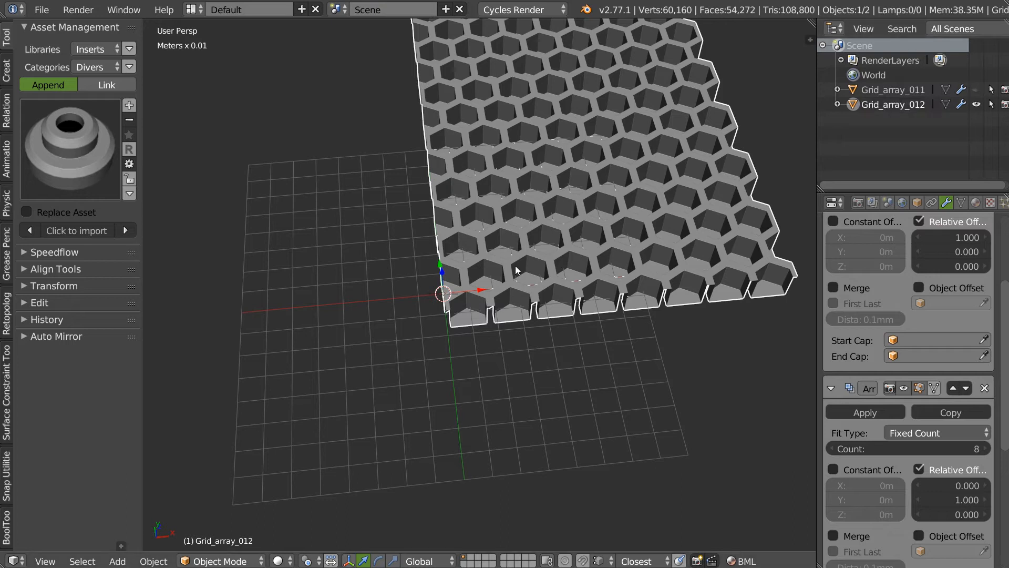
# Select the copied tile's top frame and move it straight down below the cell floors, turning the recessed cells into raised hexagons
pyautogui.scroll(5, 467, 278)
pyautogui.press('Tab')
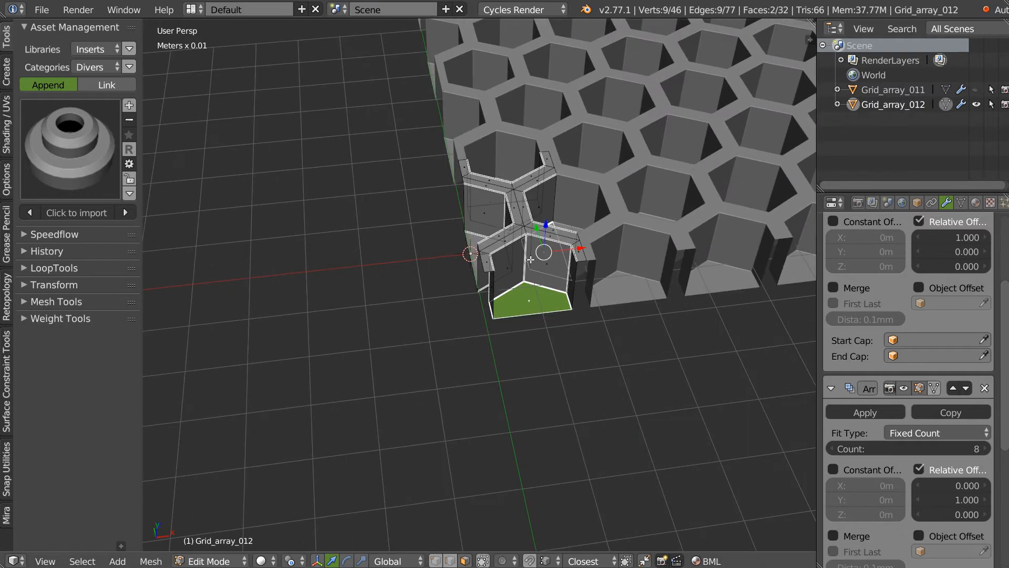
pyautogui.moveTo(532, 274); pyautogui.dragTo(521, 238, button='middle')
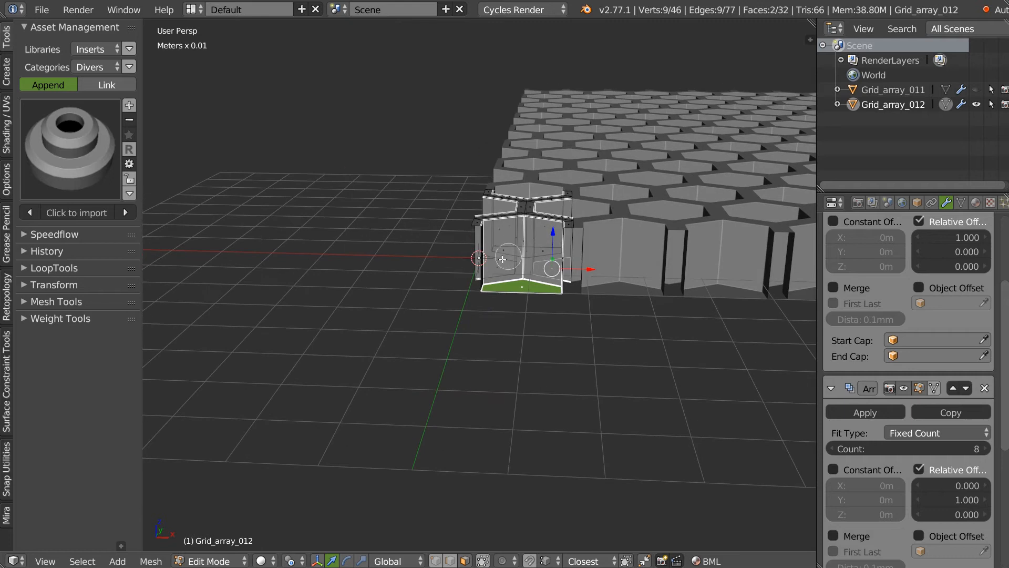
pyautogui.press('Tab')
pyautogui.click(425, 253)
pyautogui.moveTo(426, 253); pyautogui.dragTo(514, 227, button='middle')
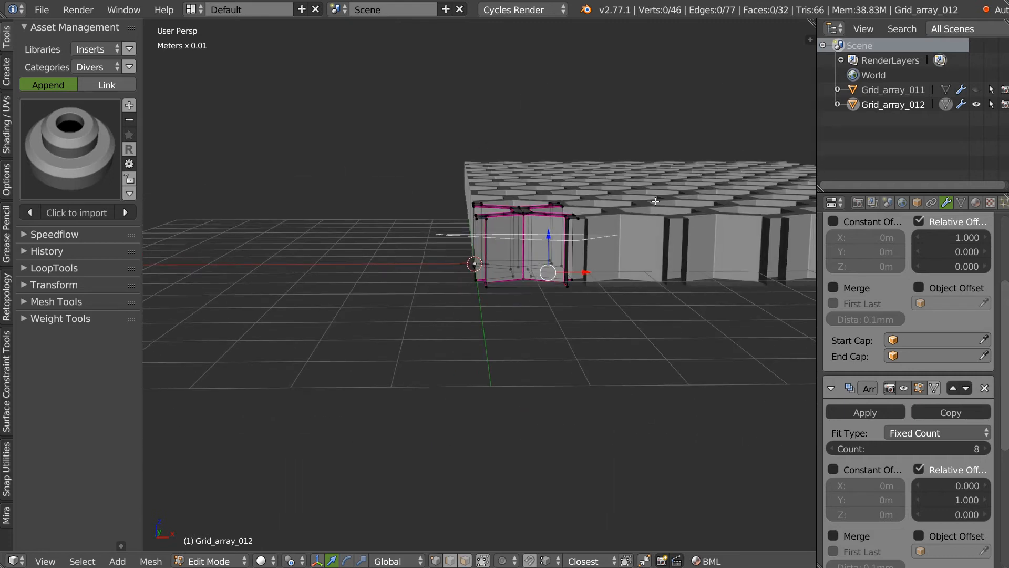
pyautogui.keyDown('alt'); pyautogui.rightClick(519, 204); pyautogui.keyUp('alt')
pyautogui.press('a')
pyautogui.keyDown('ctrl'); pyautogui.moveTo(623, 225); pyautogui.dragTo(368, 220); pyautogui.keyUp('ctrl')
pyautogui.moveTo(347, 473); pyautogui.dragTo(347, 491, button='middle')
pyautogui.click(292, 562)
pyautogui.click(301, 494)
pyautogui.moveTo(462, 406); pyautogui.dragTo(524, 177, button='middle')
pyautogui.moveTo(524, 178); pyautogui.dragTo(513, 299)
pyautogui.moveTo(512, 299); pyautogui.dragTo(483, 263, button='middle')
pyautogui.press('Tab')
pyautogui.click(483, 198)
pyautogui.moveTo(482, 198); pyautogui.dragTo(530, 303, button='middle')
# Move the lowered frame about 8 mm up along Z to reduce the height of the raised hexagons
pyautogui.press('Tab')
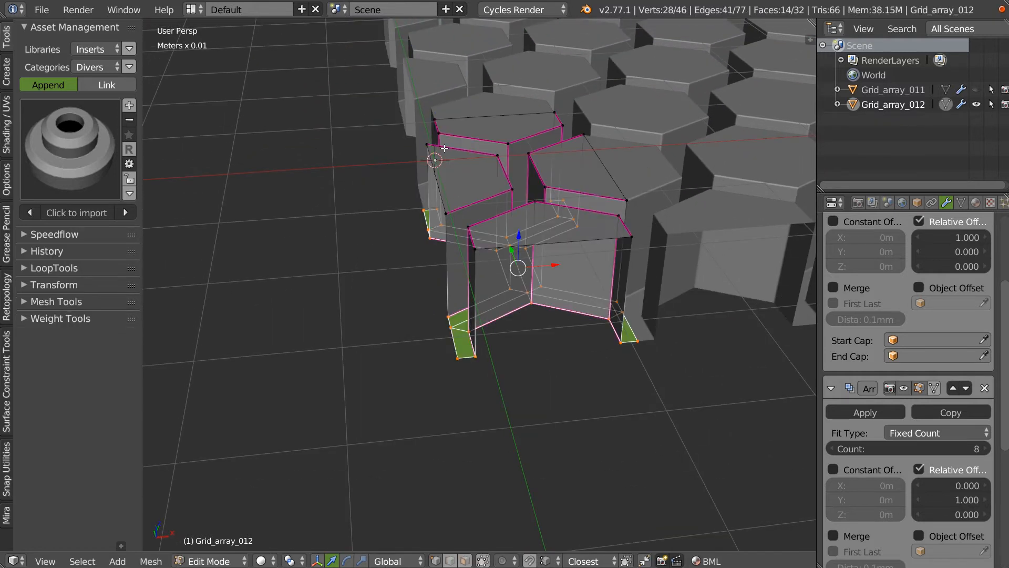
pyautogui.press('g')
pyautogui.press('z')
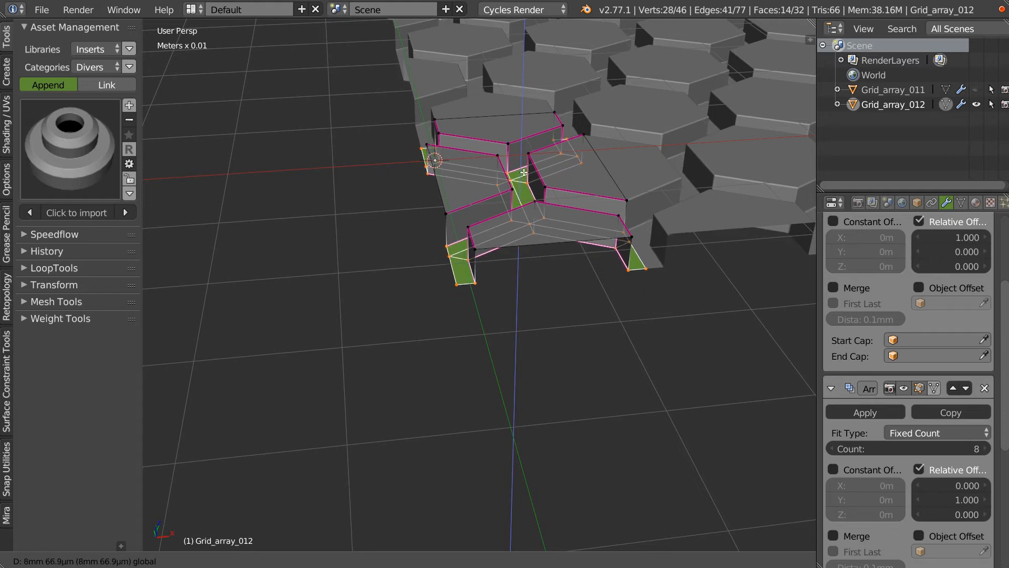
pyautogui.click(525, 172)
pyautogui.press('Tab')
pyautogui.click(510, 138)
pyautogui.keyDown('ctrl'); pyautogui.moveTo(586, 131); pyautogui.dragTo(562, 161, button='middle'); pyautogui.keyUp('ctrl')
pyautogui.moveTo(501, 229); pyautogui.dragTo(527, 267, button='middle')
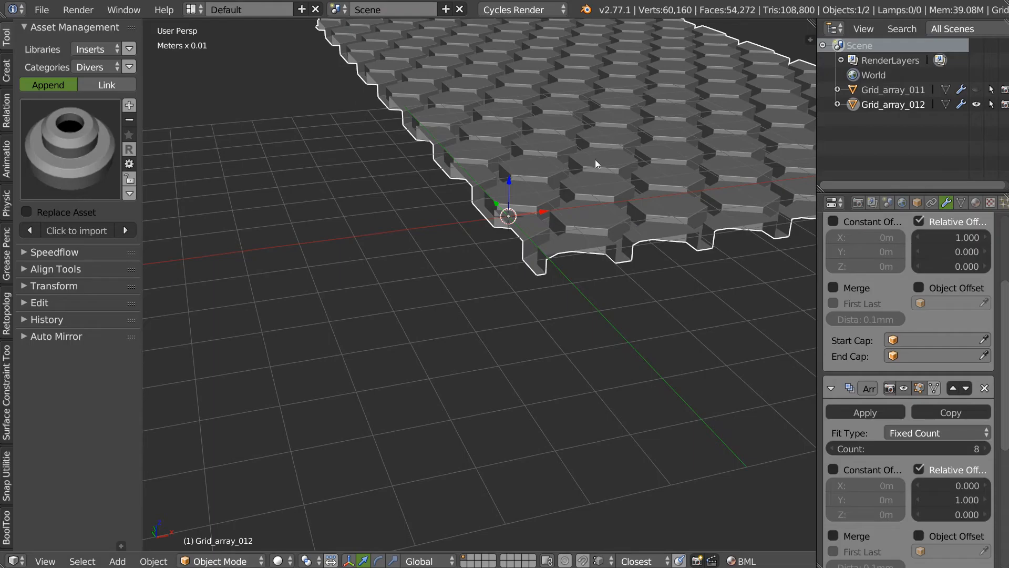
pyautogui.press('Tab')
pyautogui.moveTo(548, 205); pyautogui.dragTo(546, 210)
pyautogui.press('Tab')
pyautogui.moveTo(519, 178); pyautogui.dragTo(500, 262, button='middle')
# Increase the count of the X array to extend the raised grid along X
pyautogui.hotkey('shift', 'q')
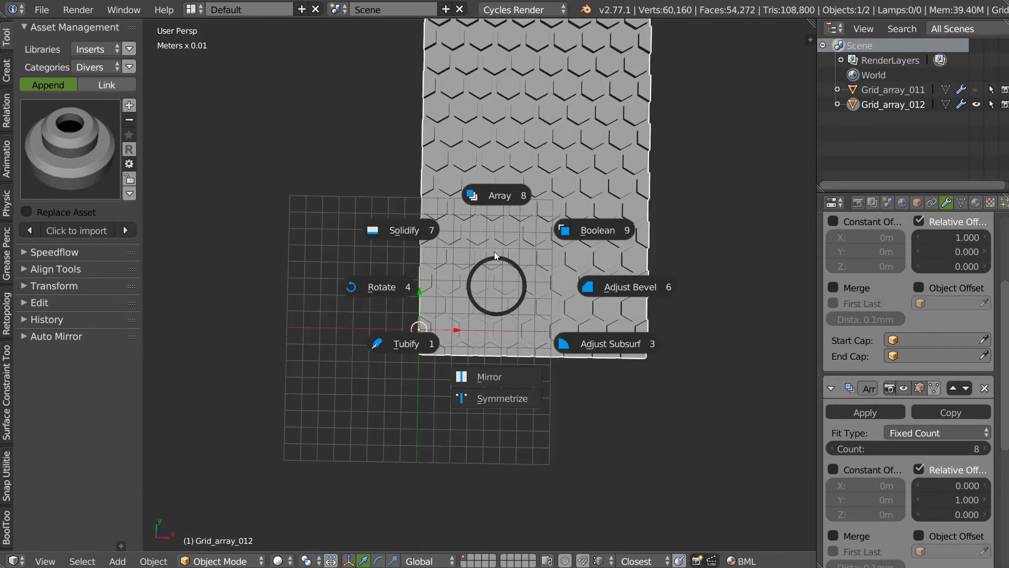
pyautogui.click(498, 196)
pyautogui.press('Right')
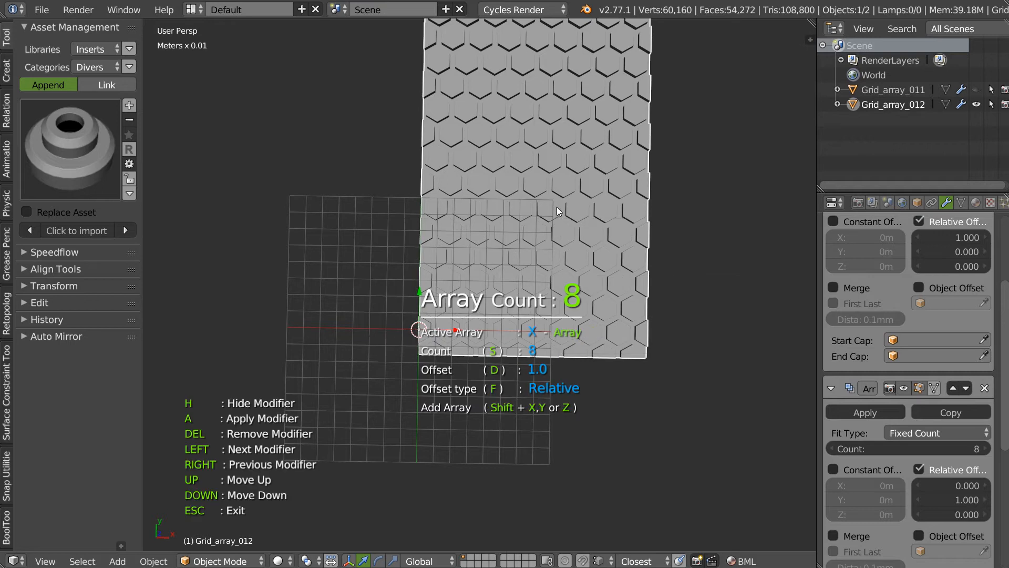
pyautogui.moveTo(610, 224); pyautogui.dragTo(377, 228, button='middle')
pyautogui.press('Escape')
# Examine the raised hexagons and their bevelled edges at the grid's origin corner
pyautogui.moveTo(472, 245); pyautogui.dragTo(525, 242, button='middle')
pyautogui.scroll(3, 525, 242)
pyautogui.moveTo(491, 276); pyautogui.dragTo(598, 186, button='middle')
pyautogui.scroll(8, 442, 268)
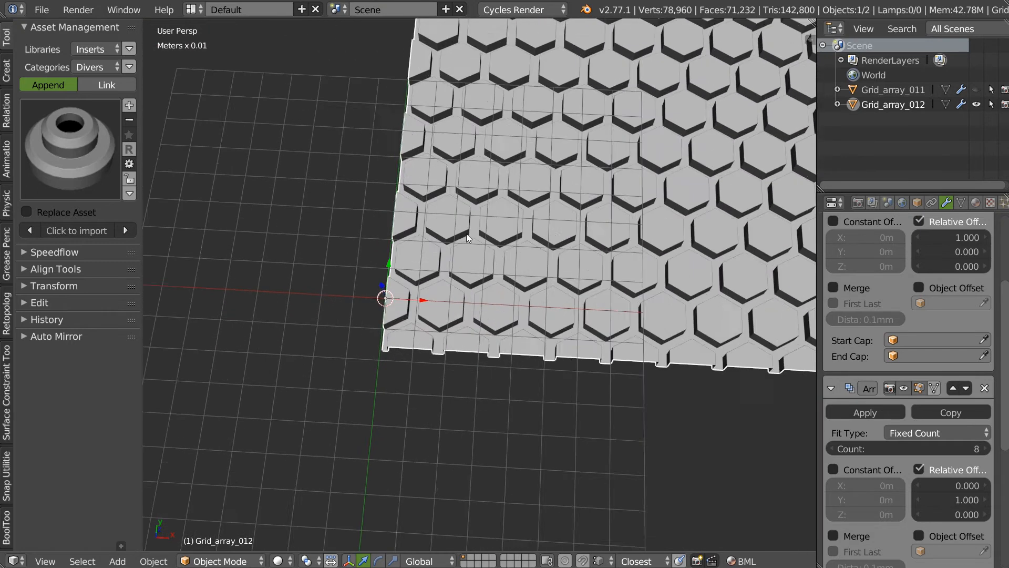
pyautogui.scroll(4, 427, 254)
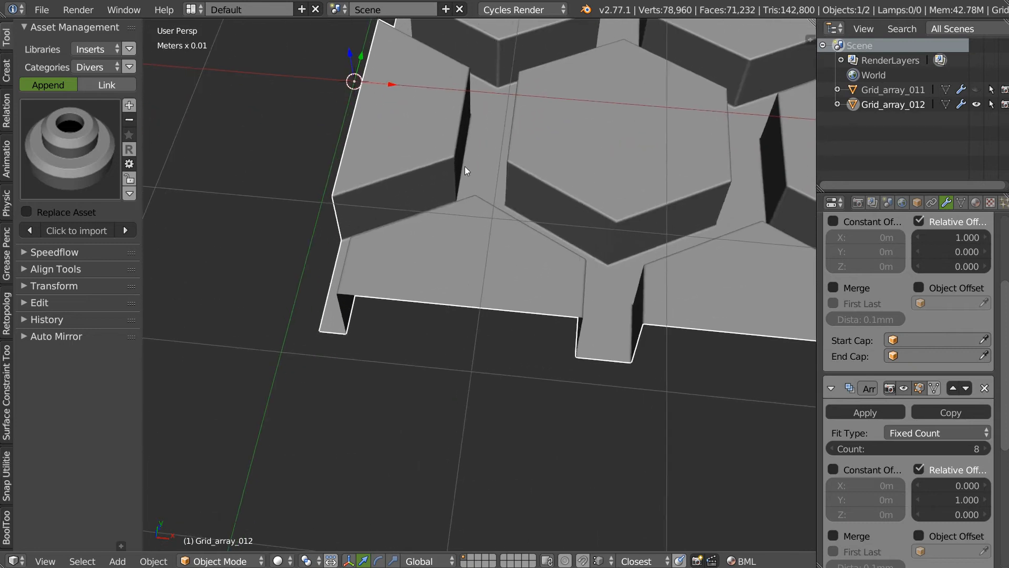
pyautogui.scroll(-6, 550, 240)
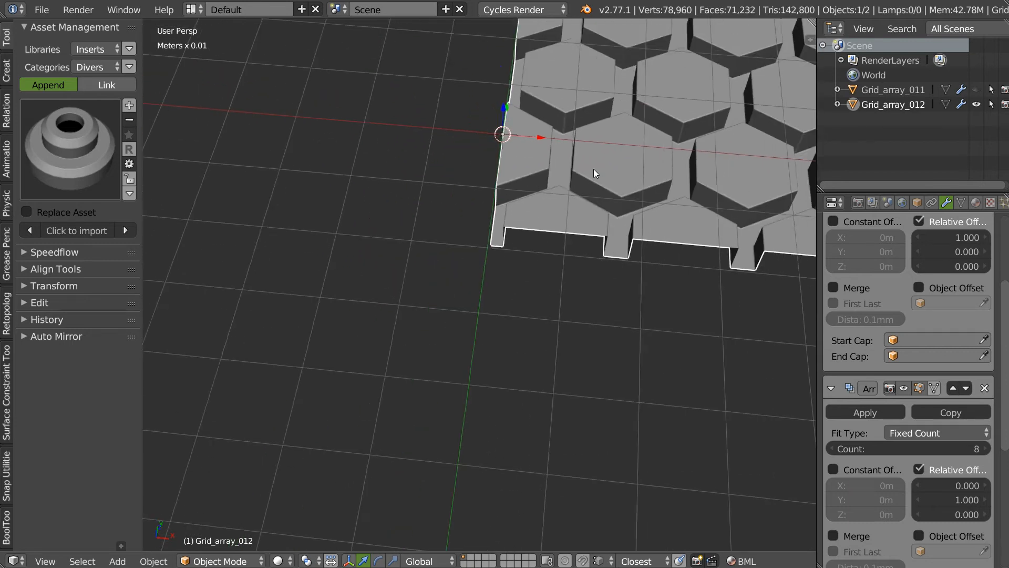
# Turn on the wireframe overlay for the raised hexagon grid in shaded display
pyautogui.press('Tab')
pyautogui.scroll(5, 457, 237)
pyautogui.press('Tab')
pyautogui.click(525, 166)
pyautogui.press('z')
pyautogui.click(585, 182)
pyautogui.scroll(5, 451, 236)
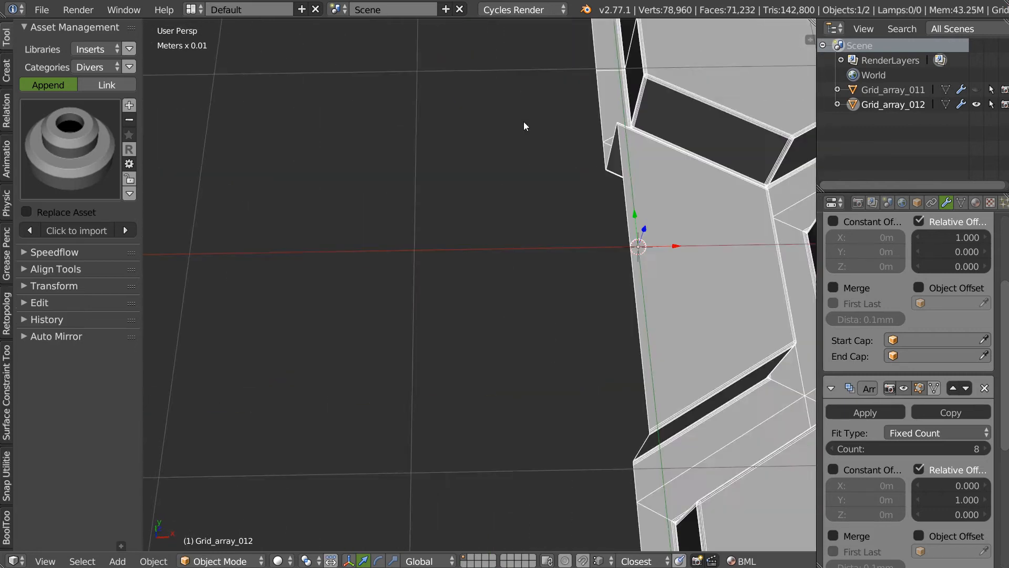
# Examine the bevel edges at the grid's corner and at the junctions between neighbouring raised hexagons
pyautogui.moveTo(523, 122); pyautogui.dragTo(515, 171, button='middle')
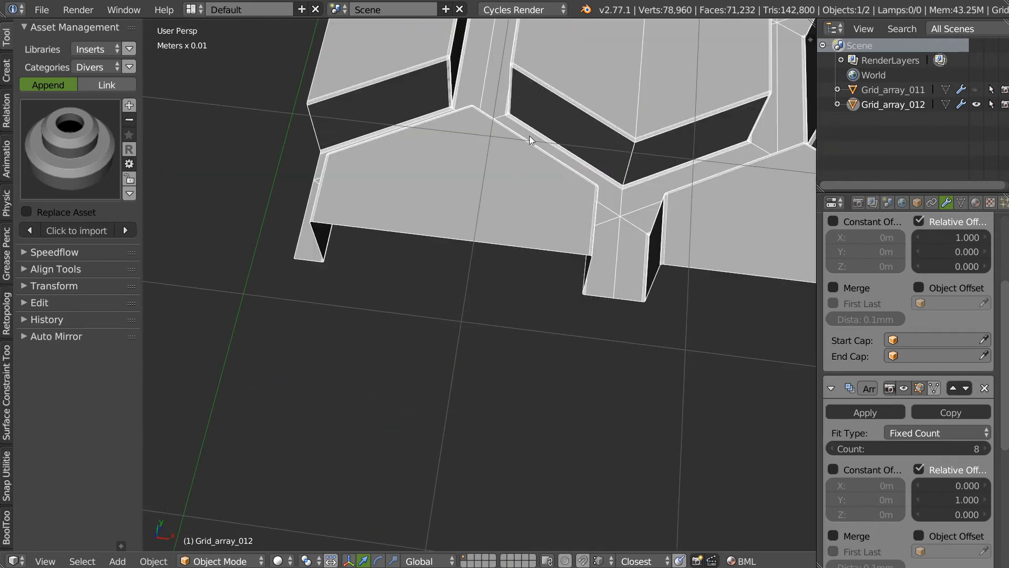
pyautogui.scroll(-8, 435, 237)
pyautogui.scroll(2, 573, 183)
pyautogui.scroll(5, 535, 191)
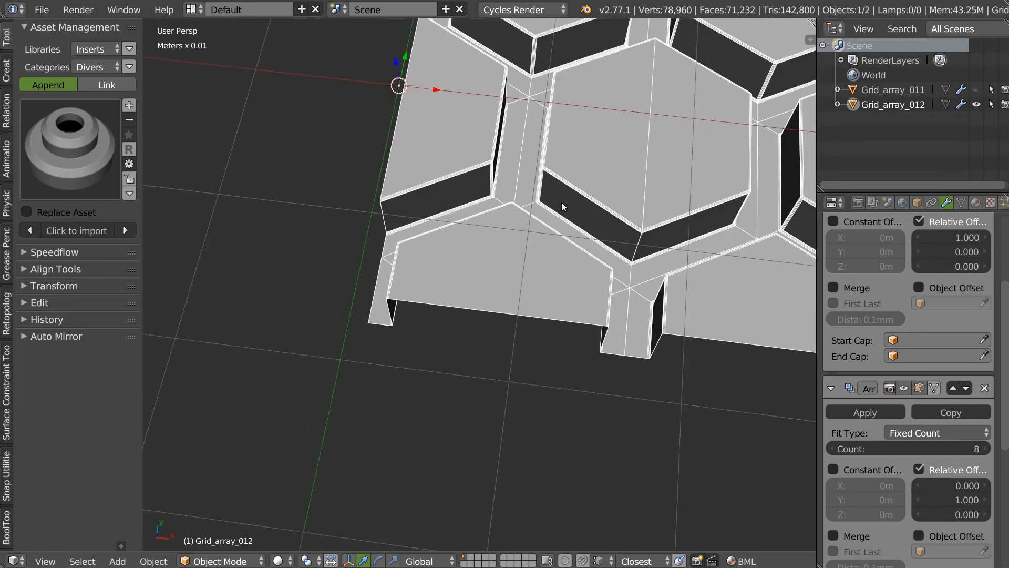
pyautogui.press('Tab')
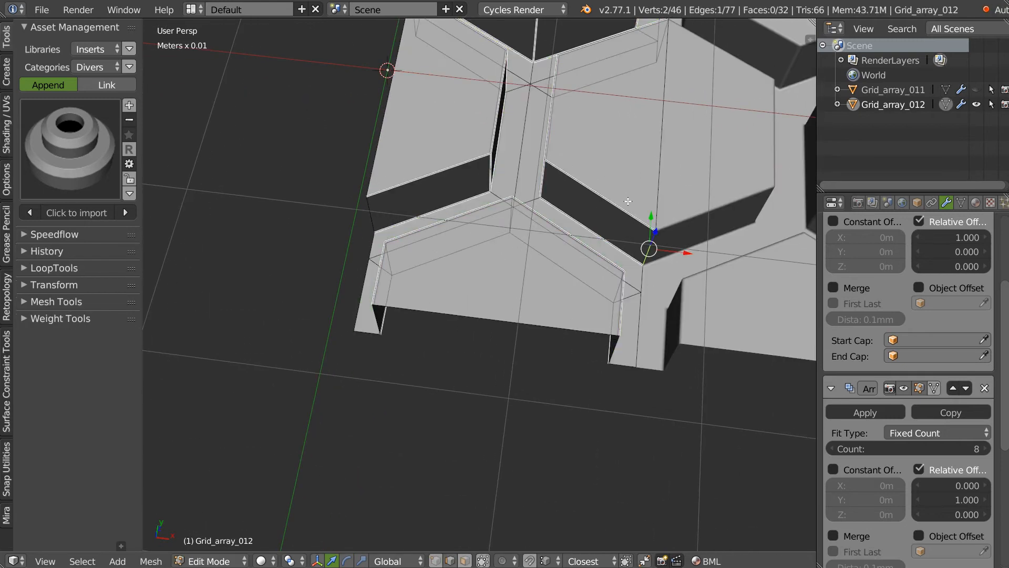
pyautogui.keyDown('shift'); pyautogui.moveTo(627, 197); pyautogui.dragTo(627, 335, button='middle'); pyautogui.keyUp('shift')
pyautogui.press('Tab')
pyautogui.moveTo(616, 269); pyautogui.dragTo(616, 279, button='middle')
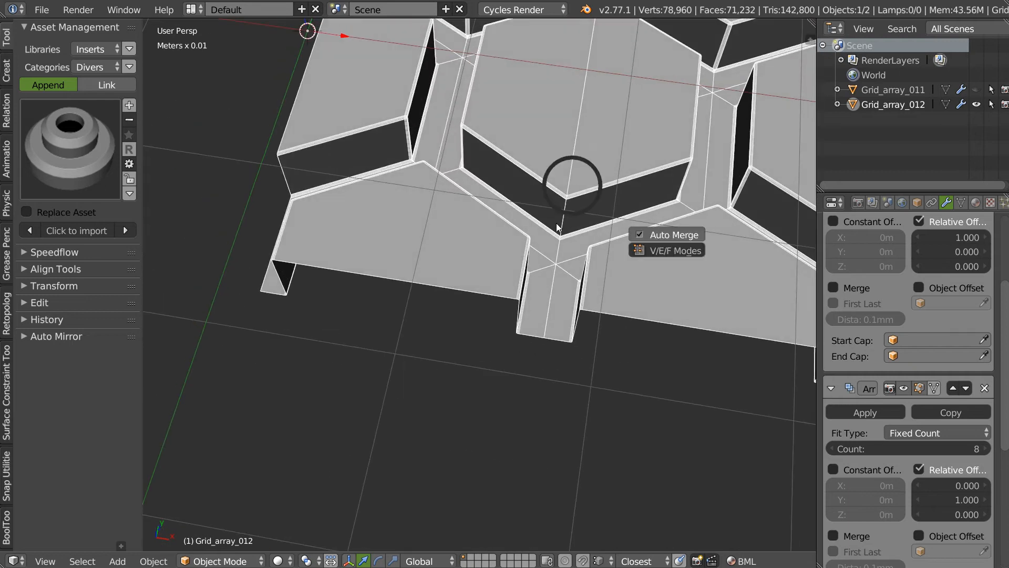
pyautogui.press('Tab')
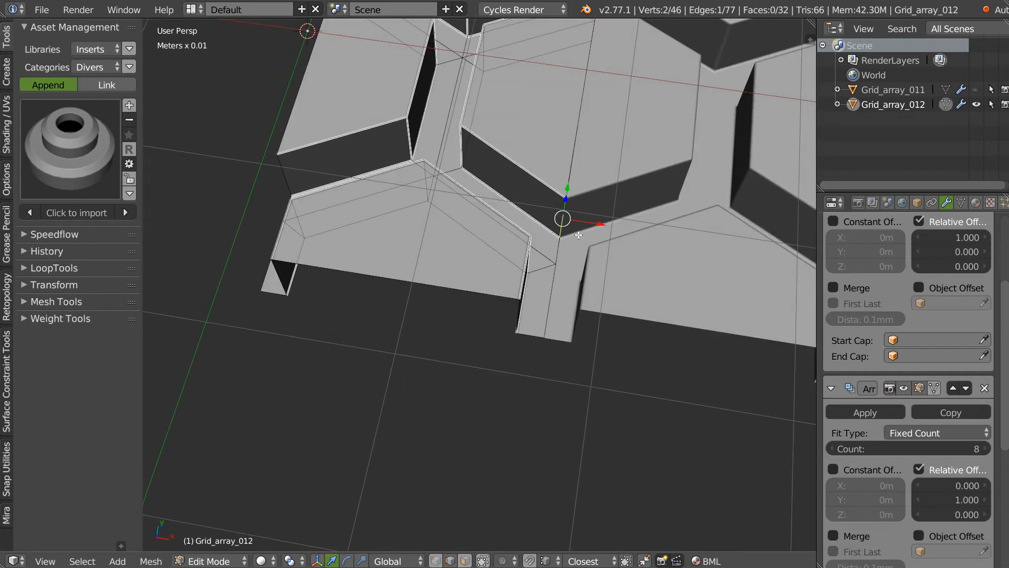
pyautogui.hotkey('alt', 's')
pyautogui.click(693, 245)
pyautogui.scroll(6, 557, 236)
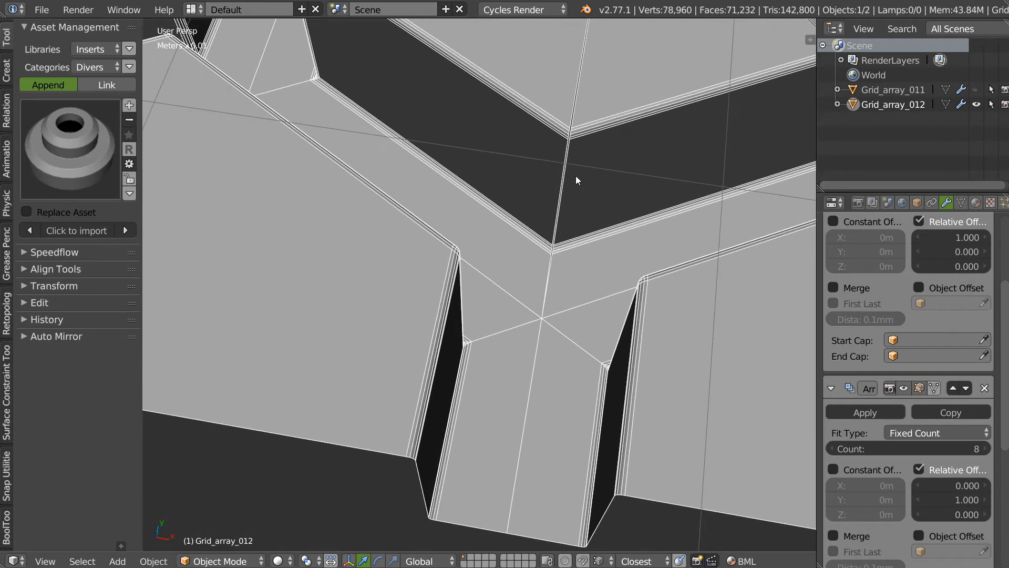
pyautogui.press('Tab')
pyautogui.click(573, 234)
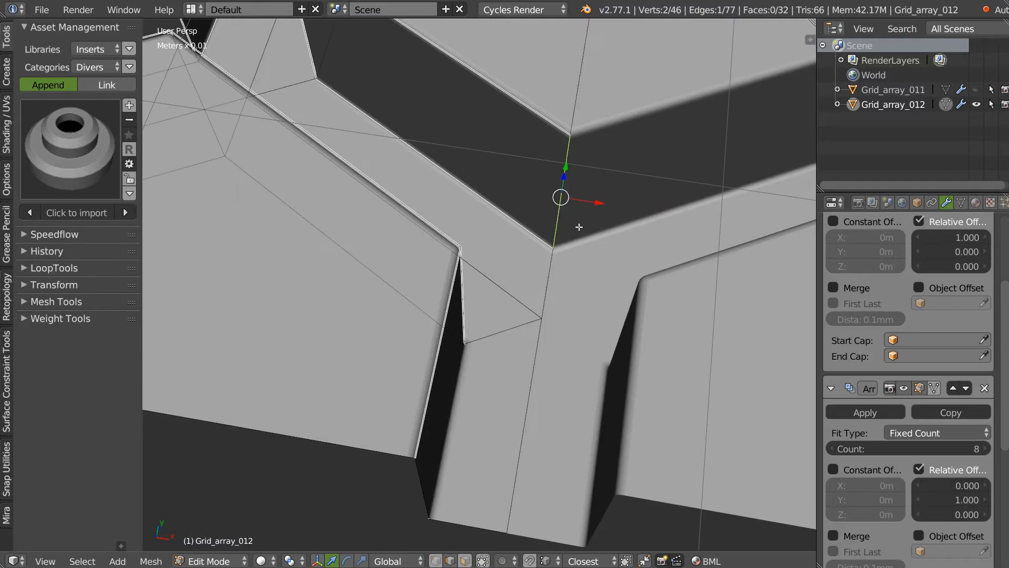
pyautogui.press('space')
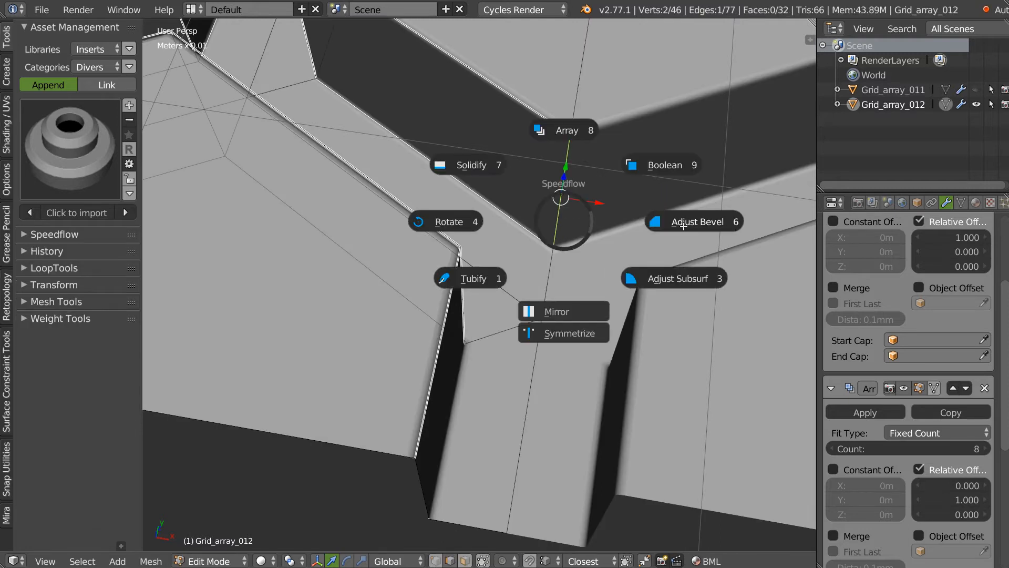
pyautogui.click(684, 227)
pyautogui.scroll(-1, 599, 191)
pyautogui.press('Tab')
pyautogui.click(581, 127)
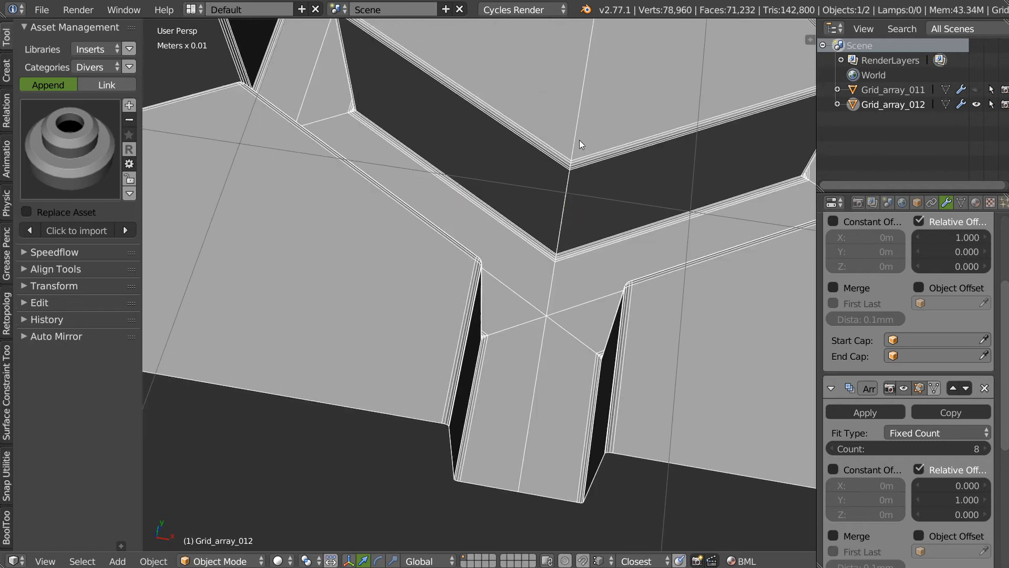
# Deselect everything and examine how the raised hexagons tile across the whole grid
pyautogui.scroll(-3, 583, 127)
pyautogui.hotkey('shift', 'c')
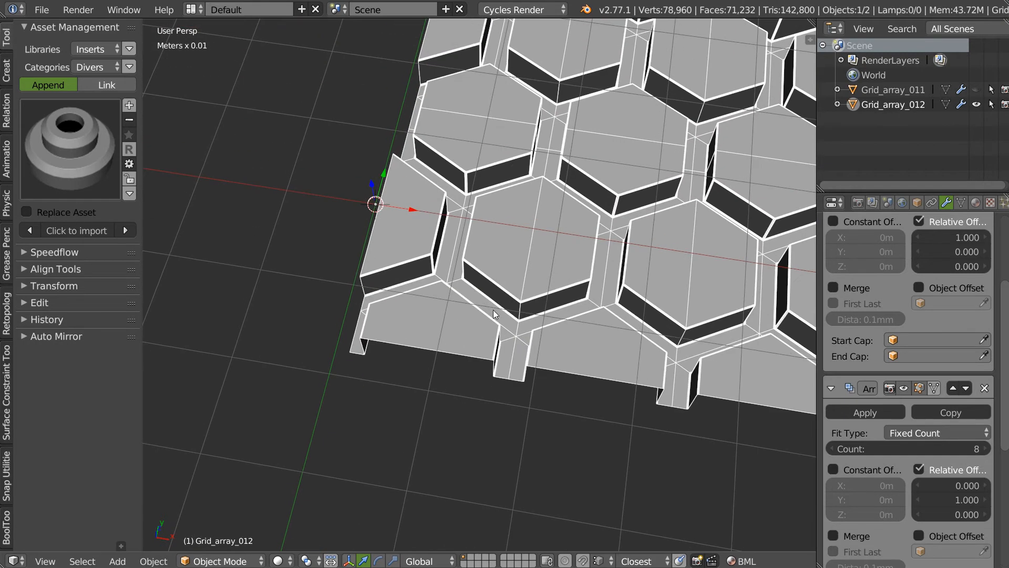
pyautogui.press('a')
pyautogui.scroll(-4, 517, 258)
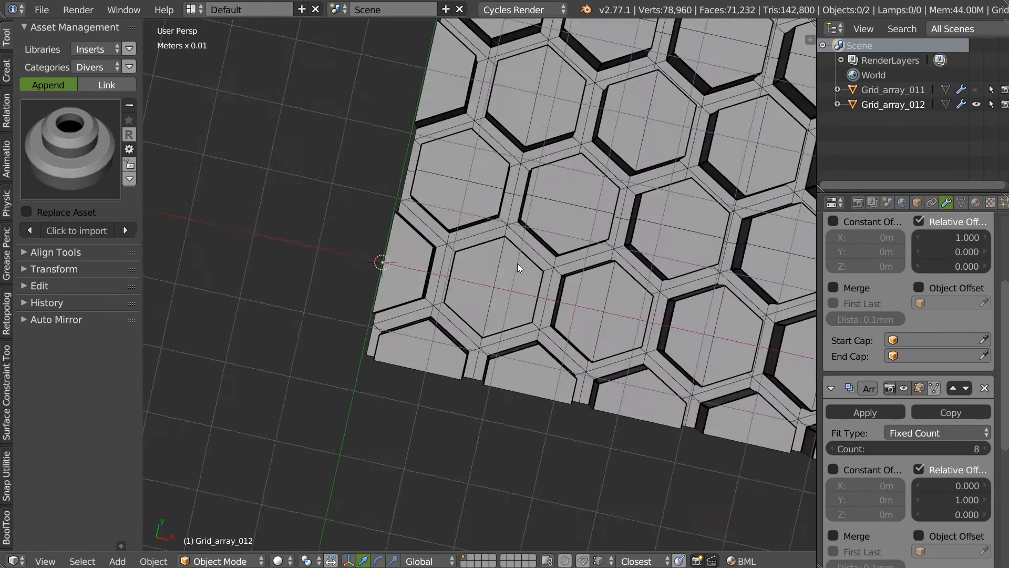
pyautogui.scroll(2, 555, 242)
pyautogui.scroll(-3, 526, 234)
pyautogui.scroll(-3, 489, 261)
pyautogui.scroll(2, 473, 241)
pyautogui.scroll(-4, 551, 212)
pyautogui.scroll(2, 471, 294)
# Duplicate the raised hexagon grid and place the copy straight above the original
pyautogui.rightClick(493, 297)
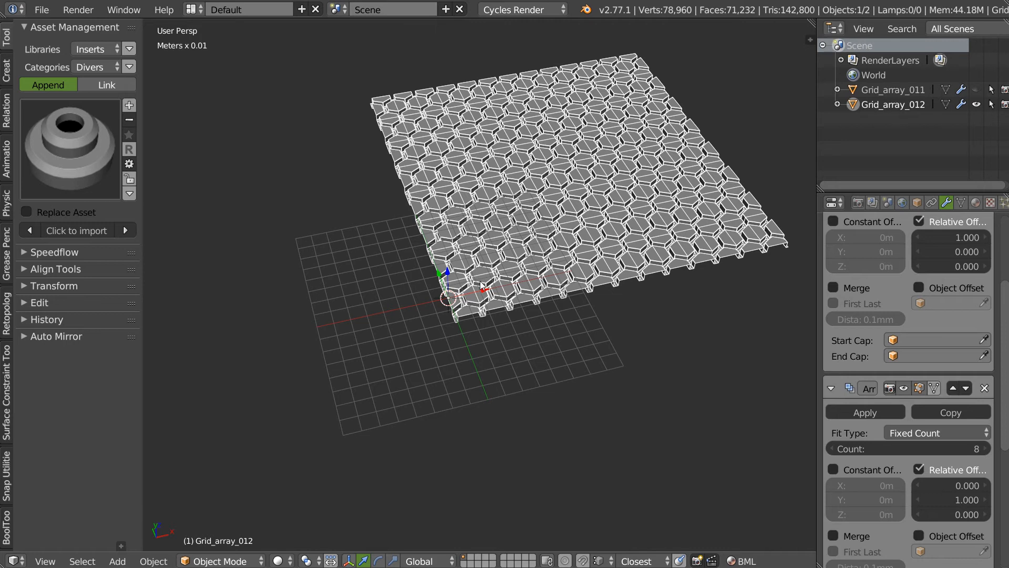
pyautogui.hotkey('shift', 'd')
pyautogui.click(489, 210)
pyautogui.scroll(8, 494, 189)
pyautogui.keyDown('shift'); pyautogui.moveTo(496, 166); pyautogui.dragTo(541, 169, button='middle'); pyautogui.keyUp('shift')
# Apply both Array modifiers on the copied grid, keeping its Bevel modifier
pyautogui.press('space')
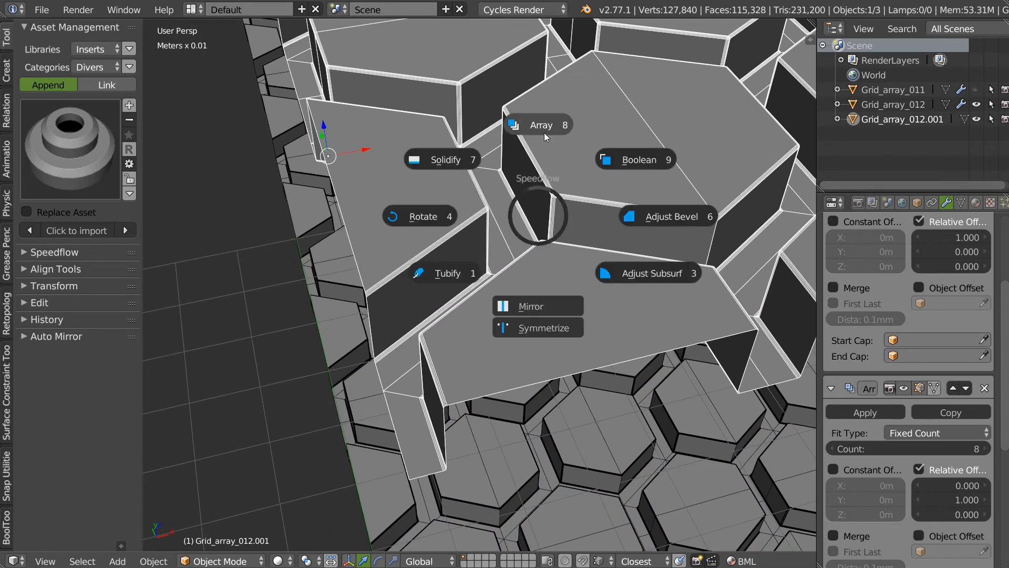
pyautogui.click(545, 128)
pyautogui.press('Delete')
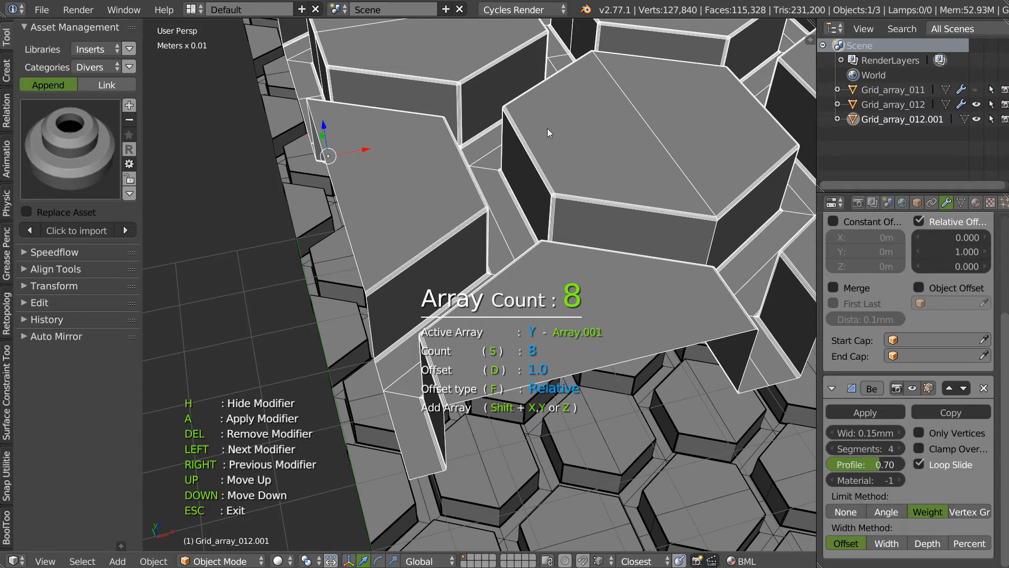
pyautogui.press('Escape')
pyautogui.scroll(4, 581, 209)
# Adjust the copied grid's bevel width to 0.02 with Speedflow
pyautogui.press('space')
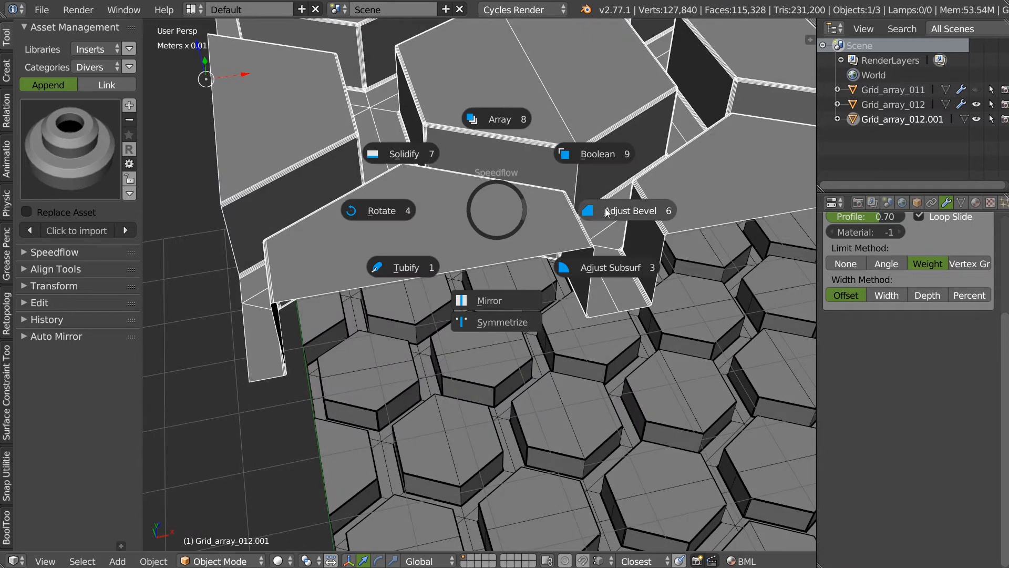
pyautogui.click(607, 213)
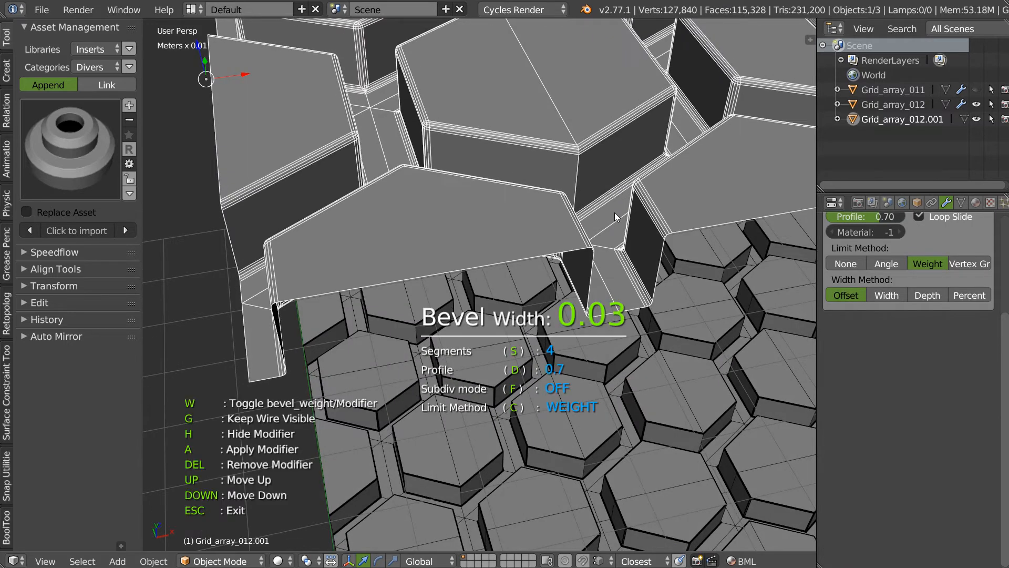
pyautogui.click(607, 212)
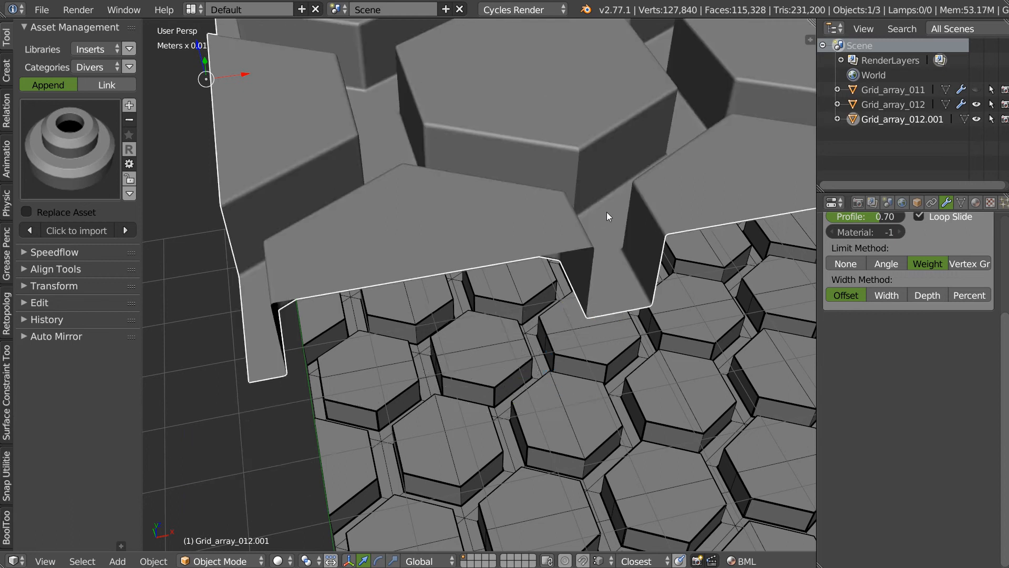
pyautogui.press('space')
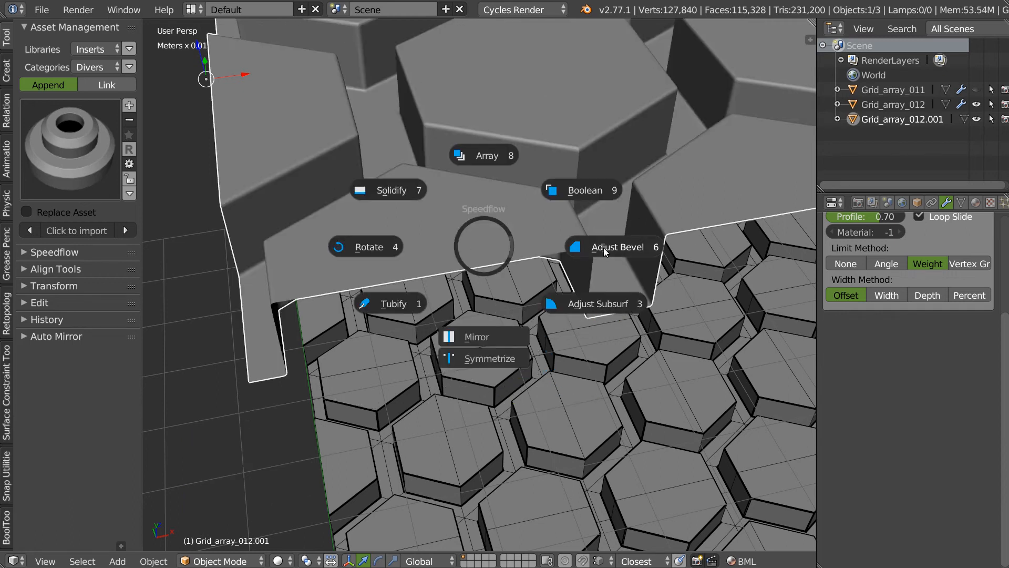
pyautogui.click(604, 250)
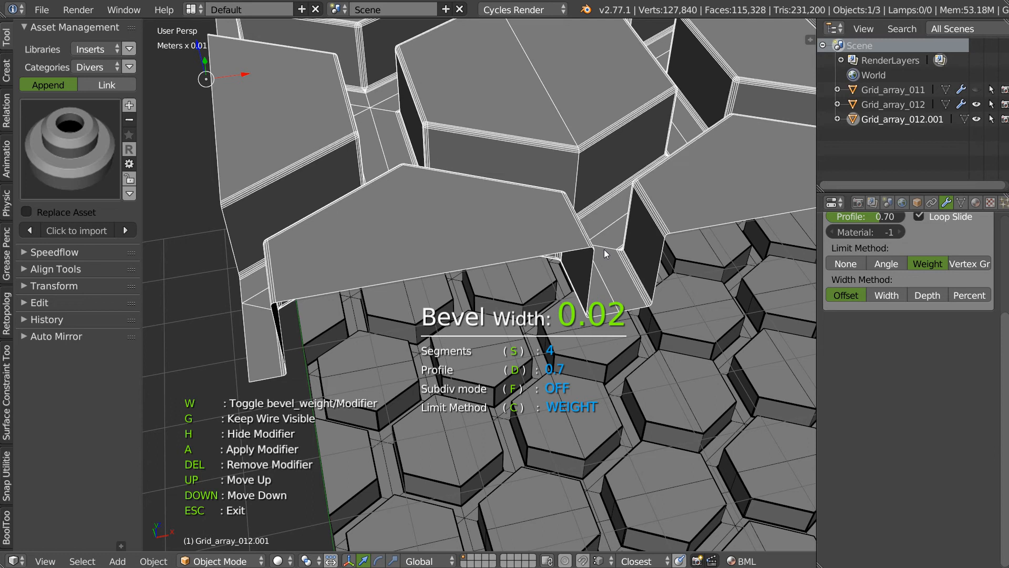
pyautogui.click(602, 250)
pyautogui.scroll(3, 591, 247)
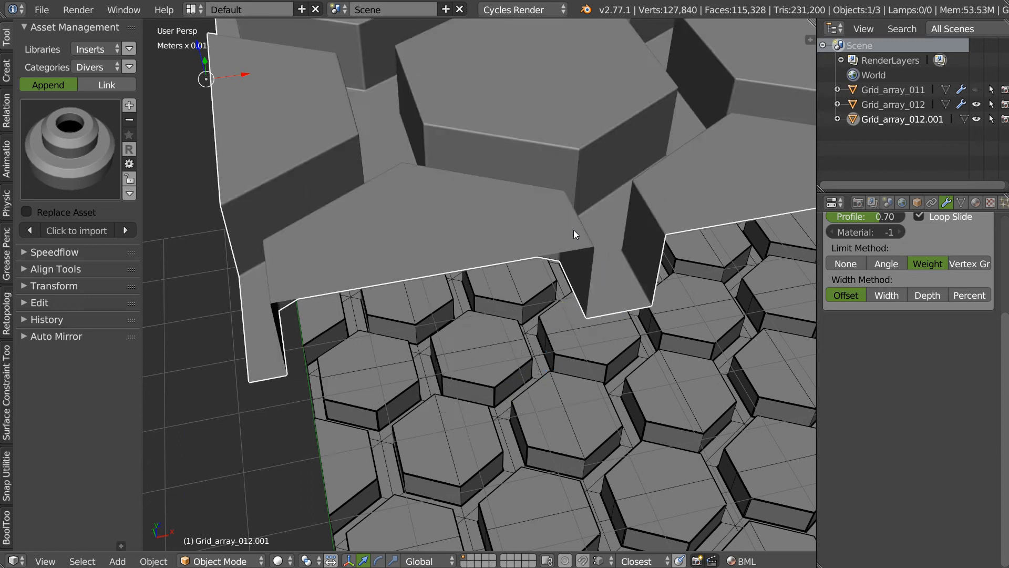
# Examine a vertical corner edge and the surrounding bevels on one of the copied grid's raised hexagons
pyautogui.moveTo(558, 217); pyautogui.dragTo(546, 240, button='middle')
pyautogui.press('Tab')
pyautogui.rightClick(506, 282)
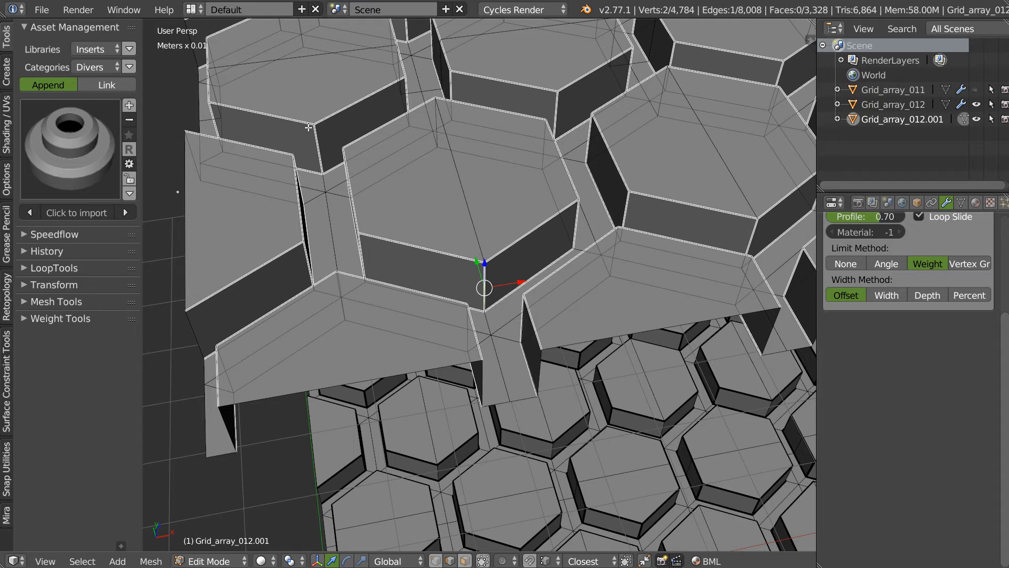
pyautogui.press('Tab')
pyautogui.scroll(6, 550, 236)
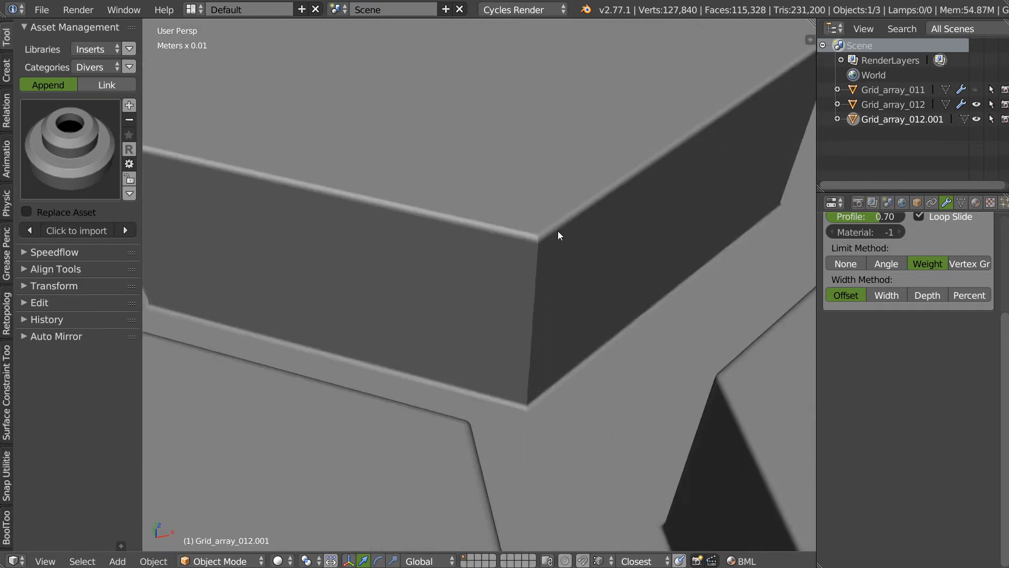
pyautogui.scroll(-5, 557, 228)
# Select the copied grid's entire mesh and remove its duplicate vertices
pyautogui.moveTo(550, 261); pyautogui.dragTo(568, 247, button='middle')
pyautogui.press('Tab')
pyautogui.press('a')
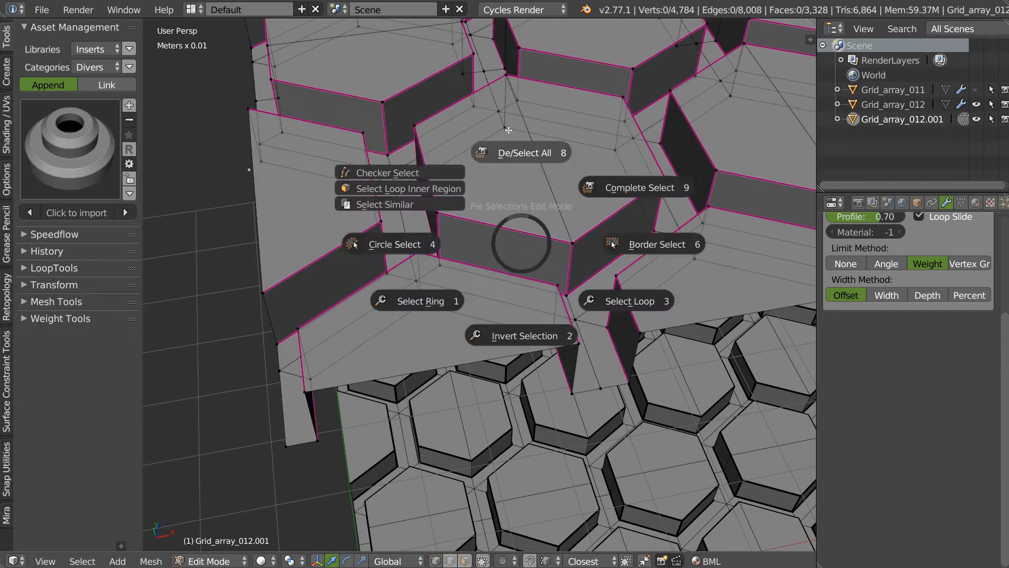
pyautogui.press('w')
pyautogui.click(684, 260)
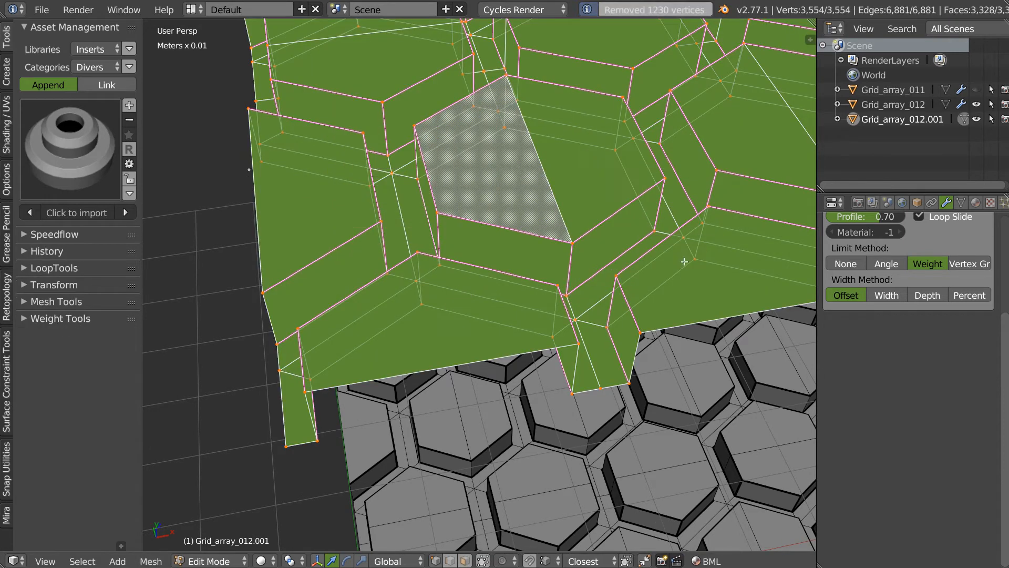
pyautogui.press('Tab')
pyautogui.click(571, 201)
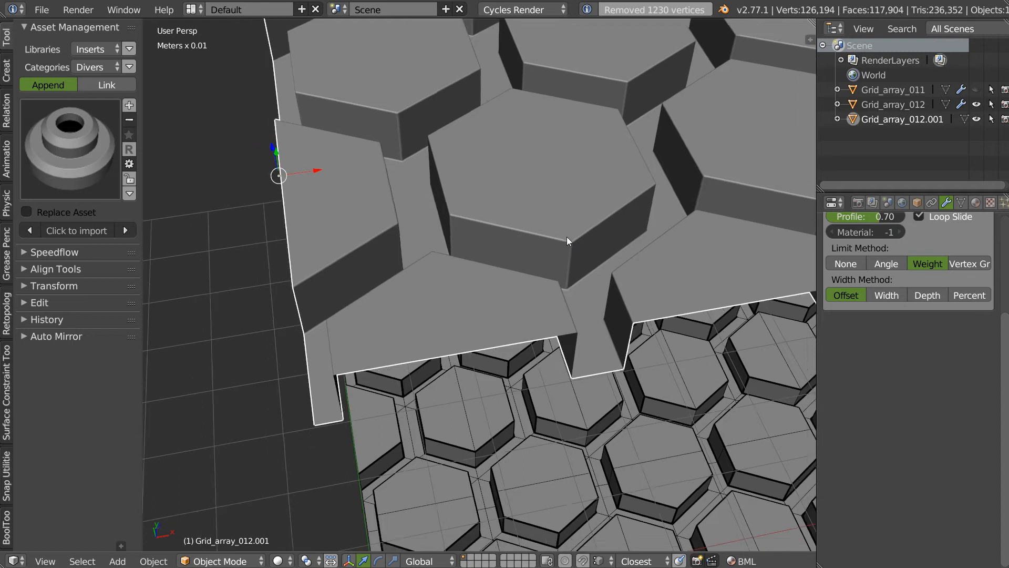
# Switch to the top view and move the copied grid along X so it sits beside the original
pyautogui.scroll(-6, 503, 261)
pyautogui.press('q')
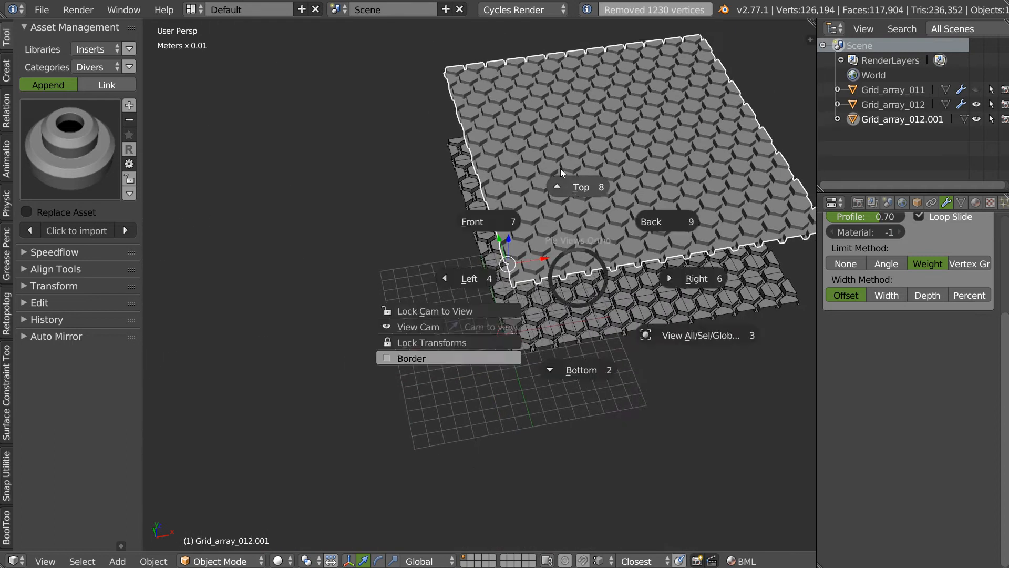
pyautogui.click(620, 165)
pyautogui.keyDown('shift'); pyautogui.moveTo(620, 165); pyautogui.dragTo(501, 286, button='middle'); pyautogui.keyUp('shift')
pyautogui.keyDown('shift'); pyautogui.moveTo(394, 398); pyautogui.dragTo(412, 270, button='middle'); pyautogui.keyUp('shift')
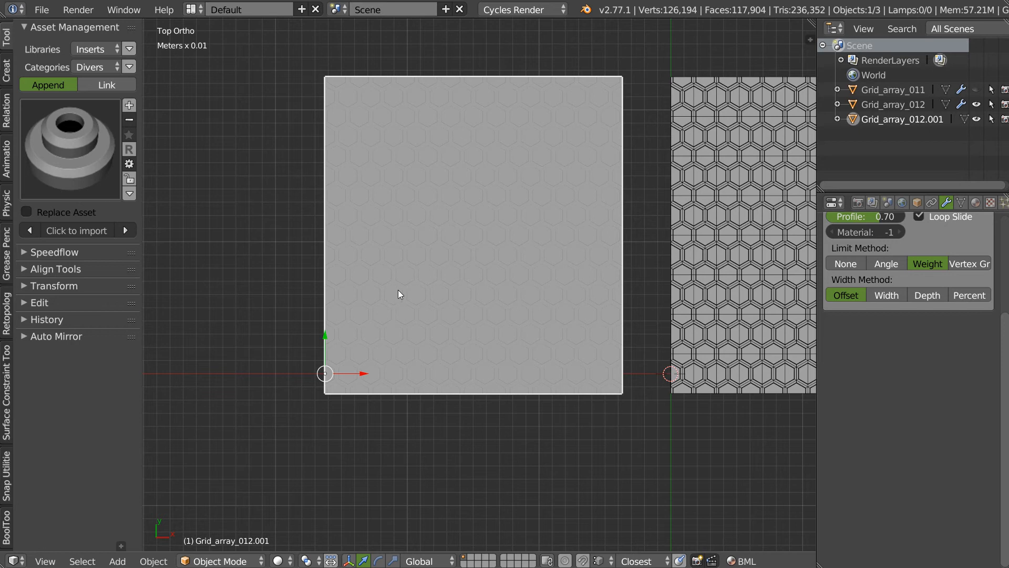
# Add a single-vertex mesh and place its vertex near the copied grid's lower-left corner
pyautogui.hotkey('ctrl', 'shift', 'x')
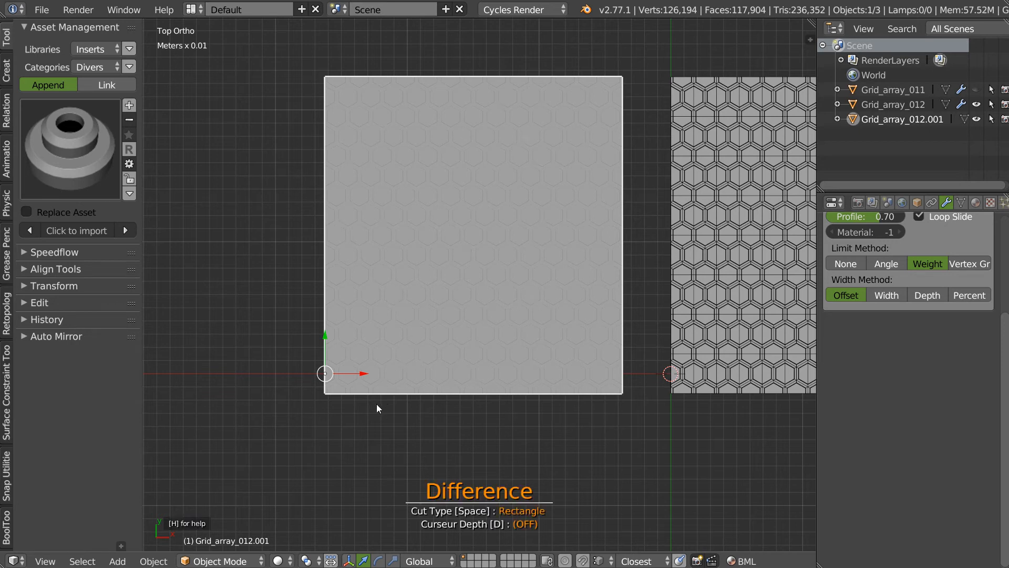
pyautogui.press('Escape')
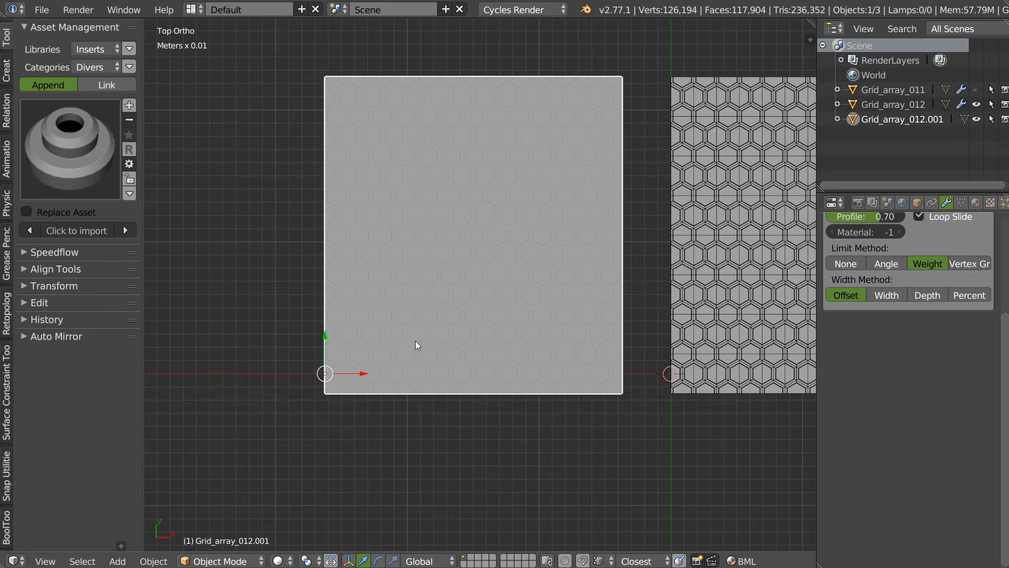
pyautogui.hotkey('shift', 'q')
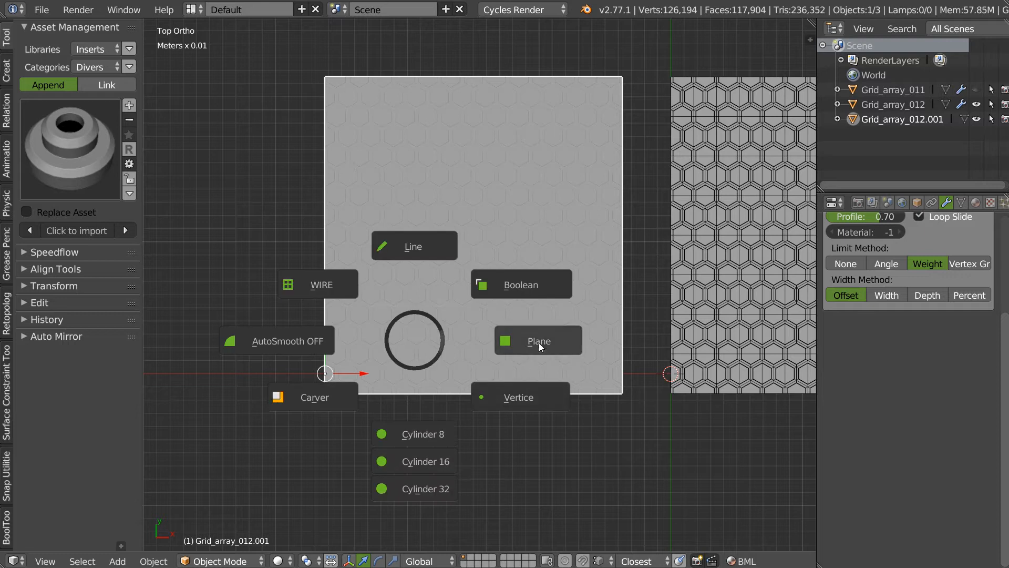
pyautogui.click(518, 397)
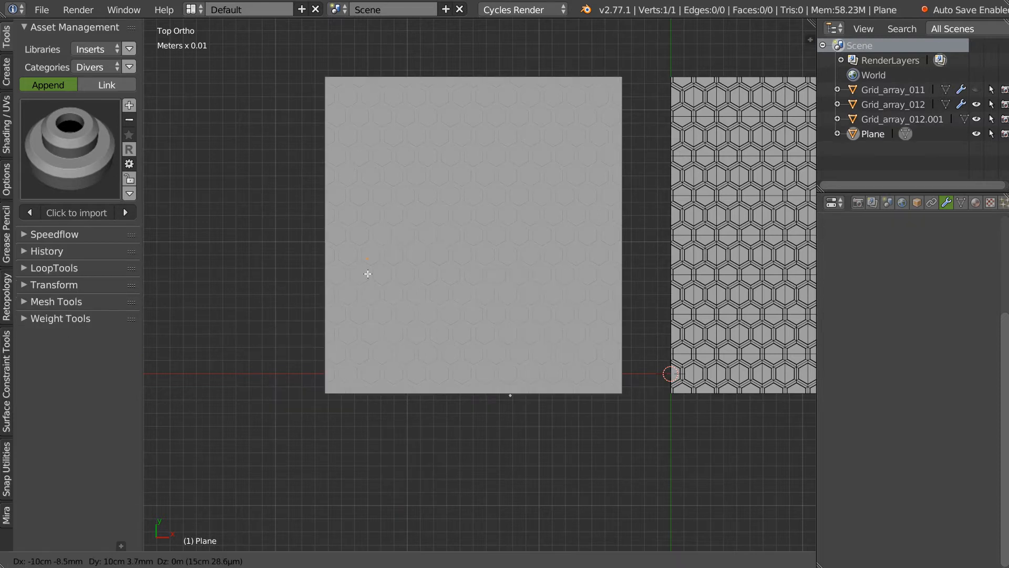
pyautogui.click(383, 365)
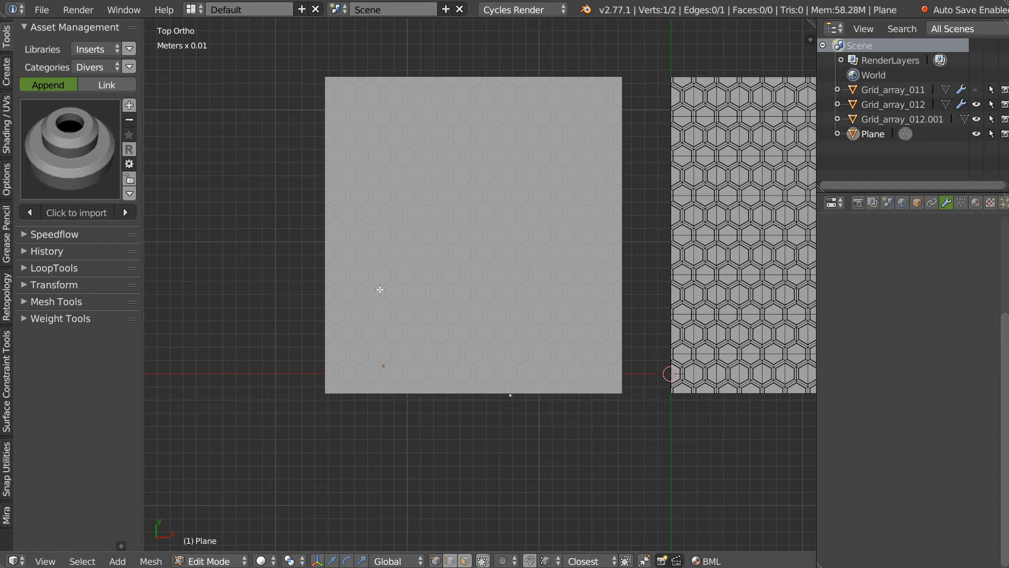
# Extrude the vertex upward, diagonally up to the right, and upward along Y to form the outline's left side
pyautogui.press('e')
pyautogui.click(389, 147)
pyautogui.press('e')
pyautogui.click(458, 155)
pyautogui.press('e')
pyautogui.press('y')
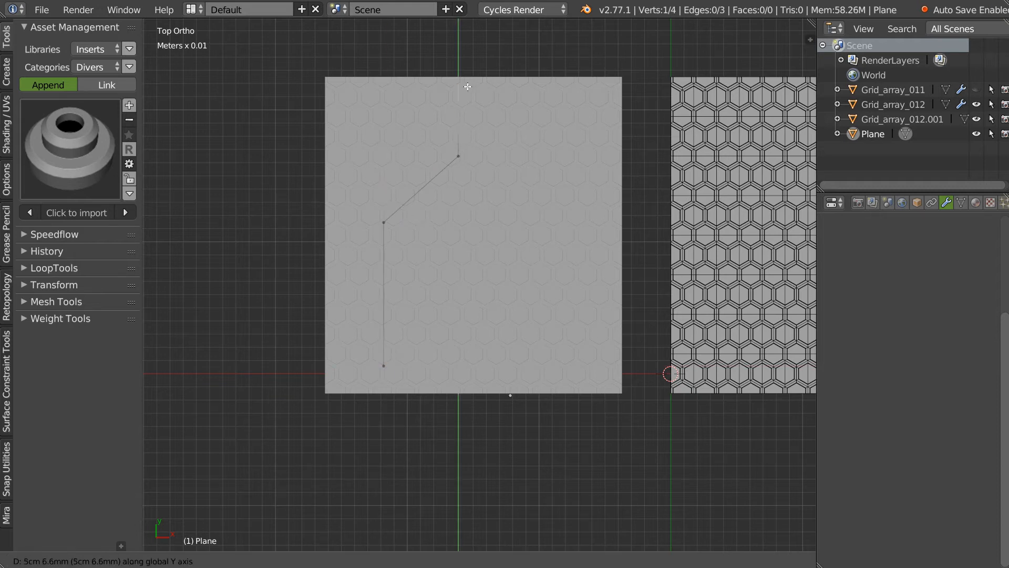
pyautogui.click(471, 98)
# Extrude the outline across along X and down along Y, levelling its end vertex with the starting vertex
pyautogui.press('e')
pyautogui.press('x')
pyautogui.click(543, 106)
pyautogui.press('e')
pyautogui.press('y')
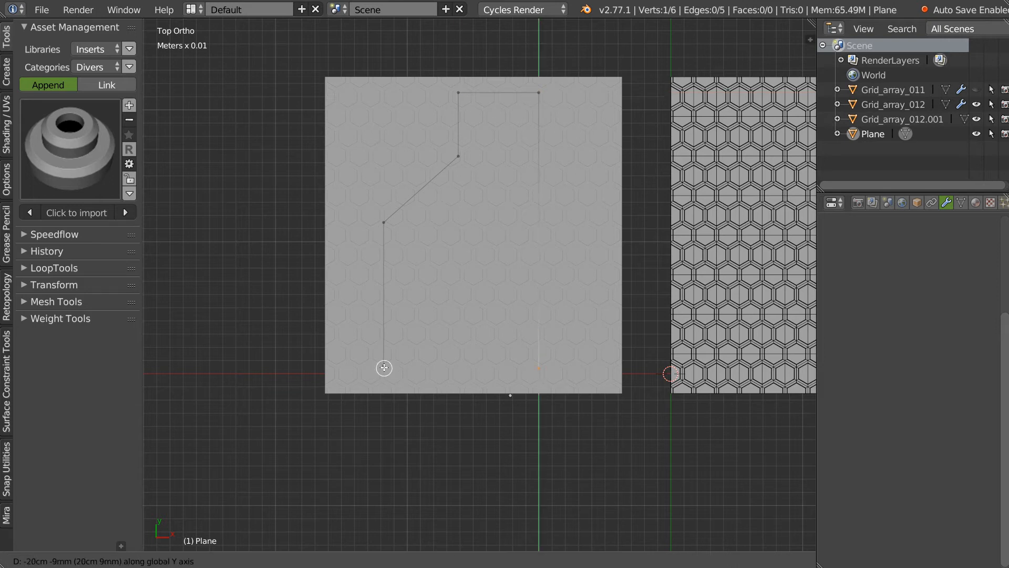
pyautogui.click(397, 372)
pyautogui.scroll(5, 396, 372)
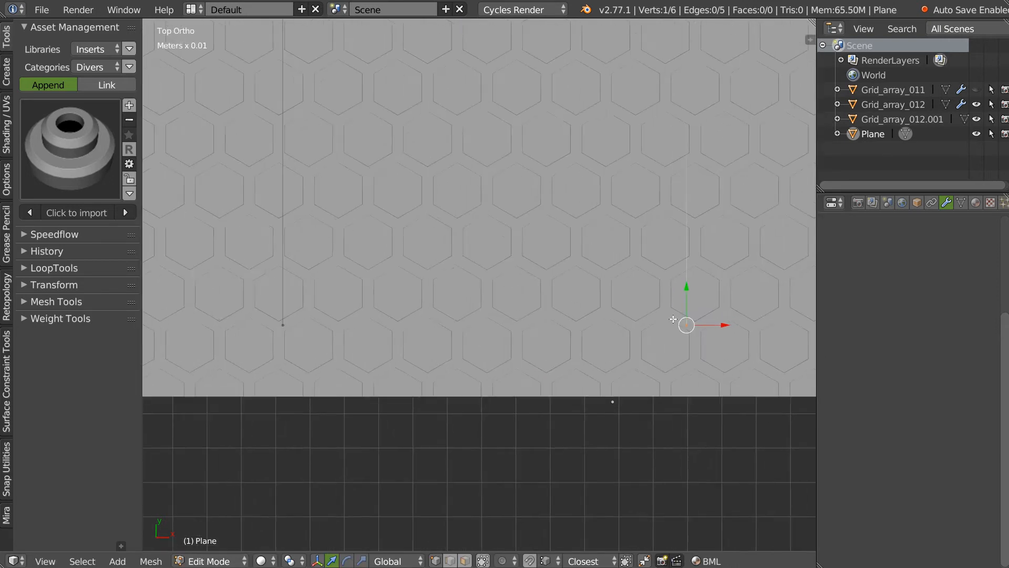
pyautogui.keyDown('ctrl'); pyautogui.moveTo(687, 290); pyautogui.dragTo(299, 330); pyautogui.keyUp('ctrl')
# Join the outline's two bottom end vertices and fill the closed outline with a face
pyautogui.scroll(-5, 375, 317)
pyautogui.keyDown('shift'); pyautogui.rightClick(346, 366); pyautogui.keyUp('shift')
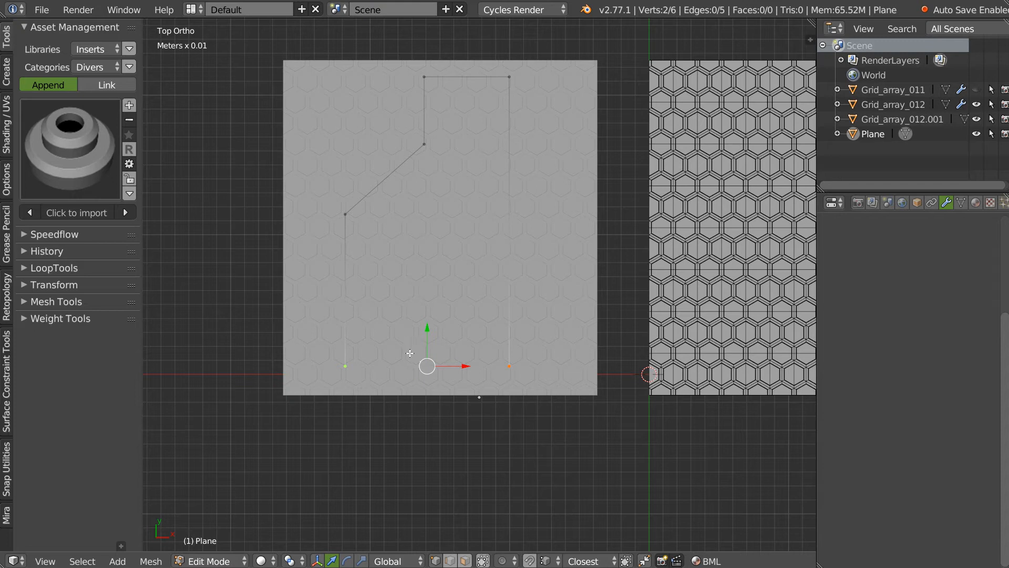
pyautogui.hotkey('ctrl', 'l')
pyautogui.press('f')
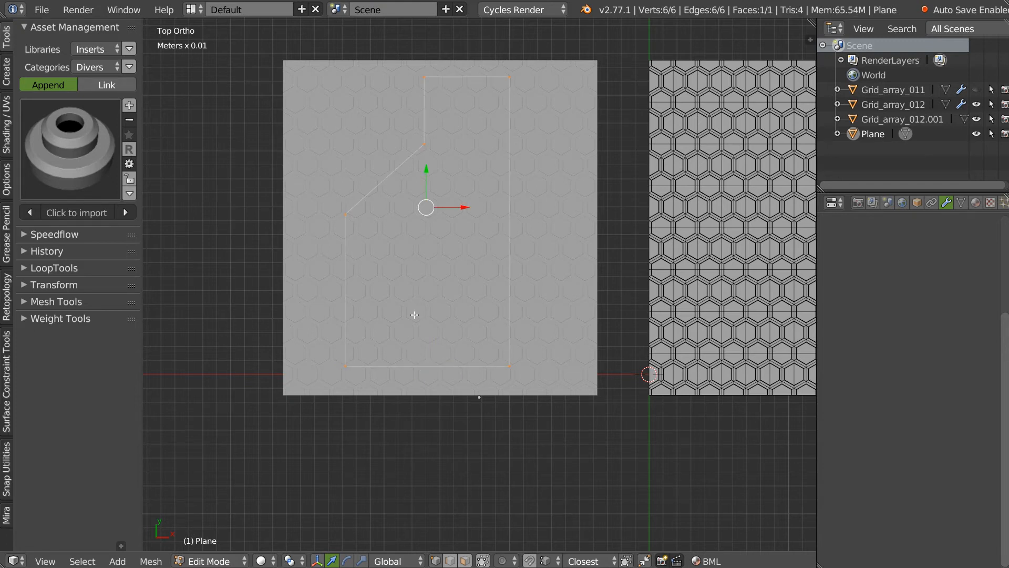
# Move the outline face along Z to just beneath the raised grid copy and extrude it upward through the grid
pyautogui.moveTo(415, 333); pyautogui.dragTo(458, 270, button='middle')
pyautogui.moveTo(405, 297); pyautogui.dragTo(441, 221, button='middle')
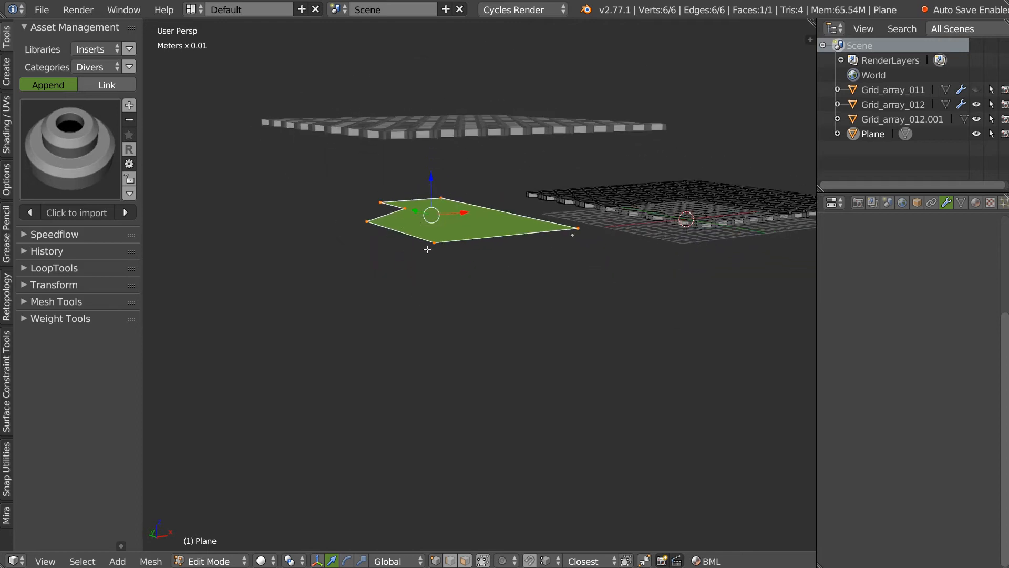
pyautogui.moveTo(437, 179); pyautogui.dragTo(414, 251, button='middle')
pyautogui.press('g')
pyautogui.press('z')
pyautogui.click(413, 220)
pyautogui.press('e')
pyautogui.click(413, 202)
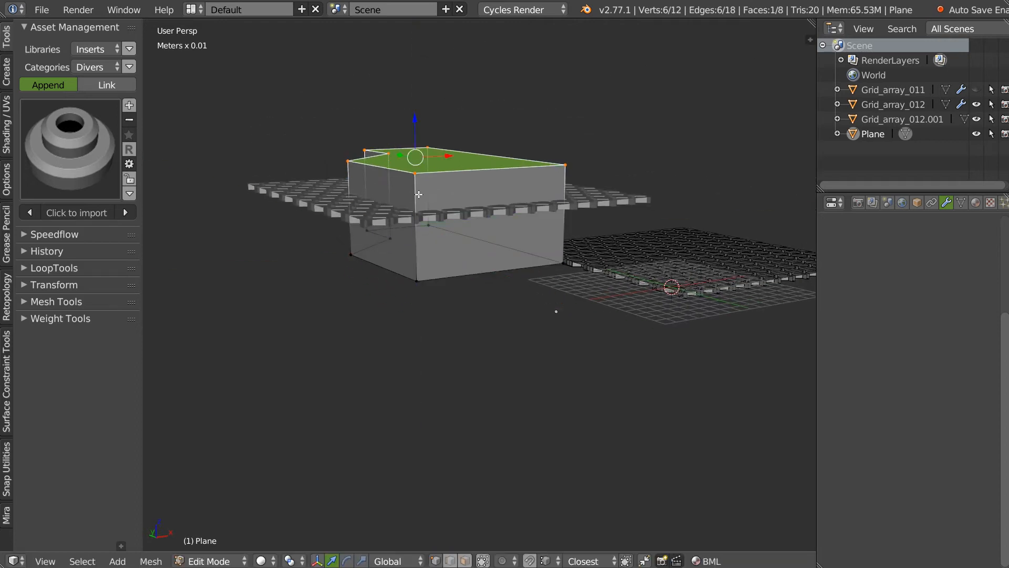
pyautogui.moveTo(413, 202); pyautogui.dragTo(416, 272, button='middle')
# Leave mesh editing and add a Speedflow Boolean to the grid copy using the extruded outline block
pyautogui.press('Tab')
pyautogui.scroll(4, 409, 226)
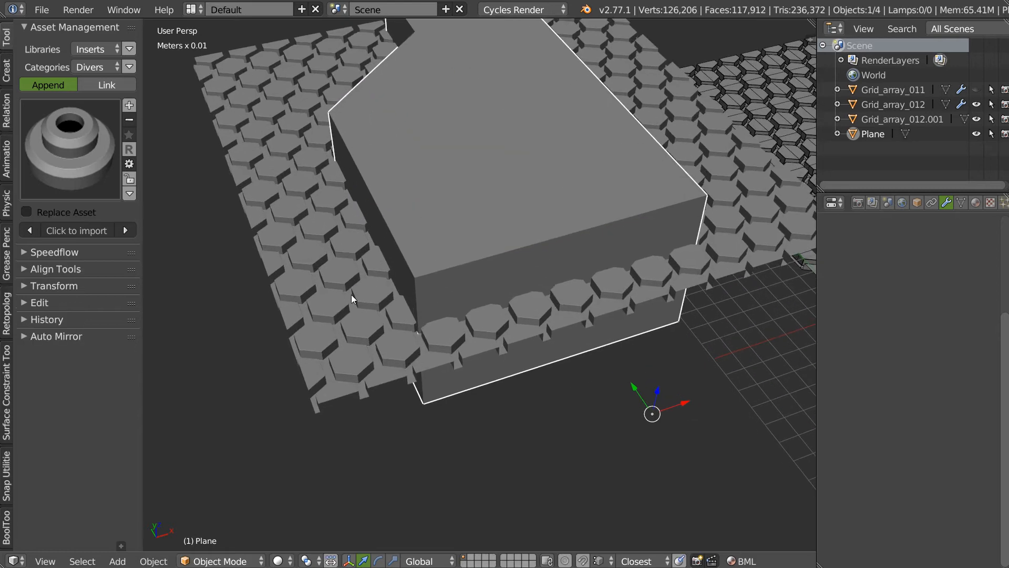
pyautogui.keyDown('shift'); pyautogui.rightClick(334, 288); pyautogui.keyUp('shift')
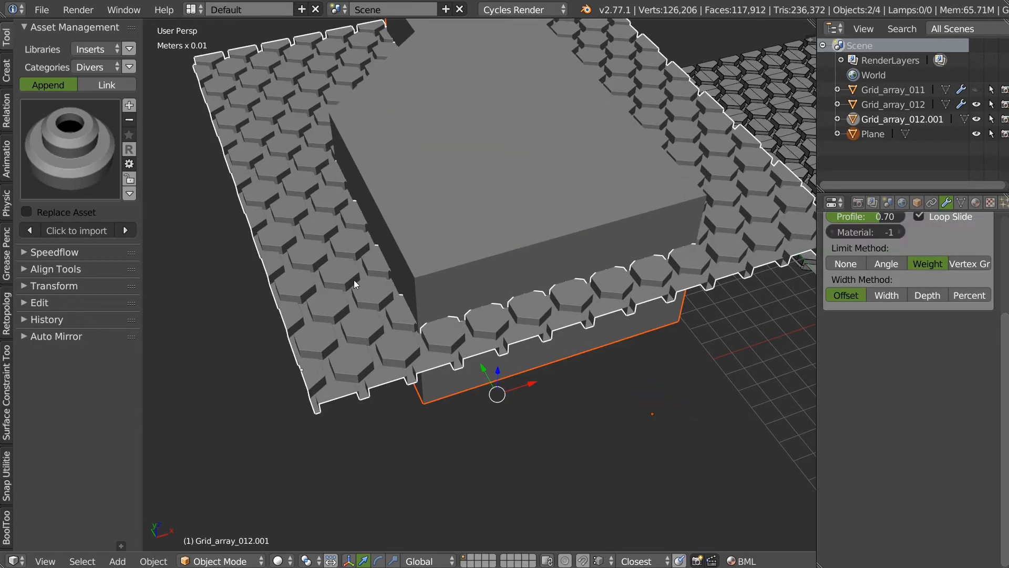
pyautogui.hotkey('ctrl', 'shift', 'q')
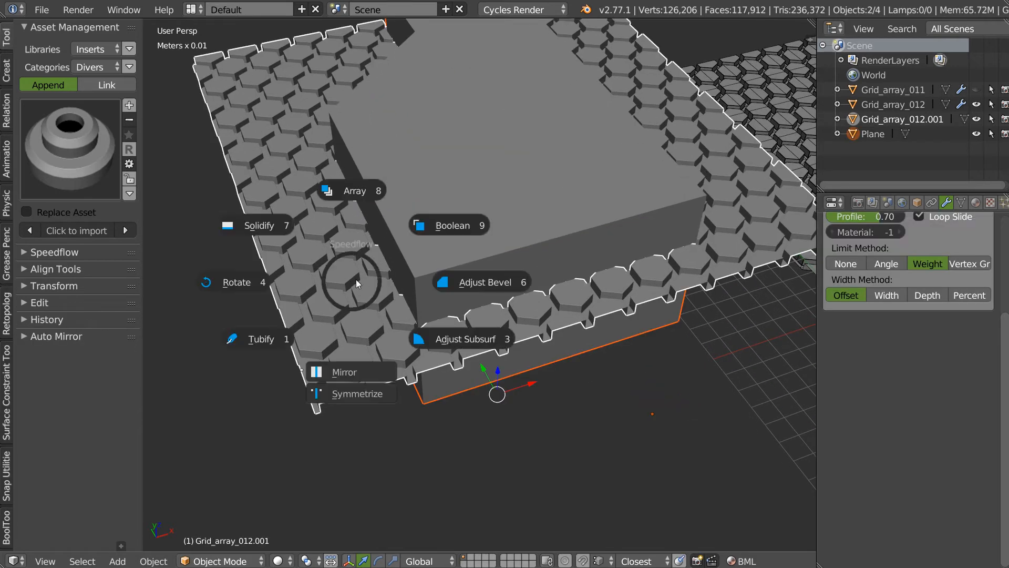
pyautogui.click(452, 226)
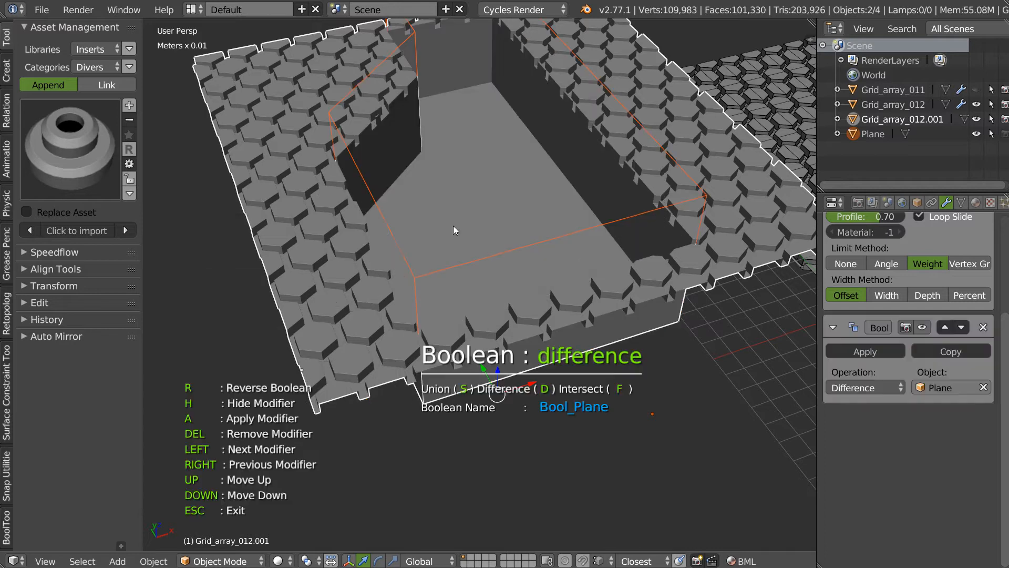
# Try the Union operation, set the Boolean to Intersect, and exit the Boolean tool
pyautogui.scroll(1, 457, 217)
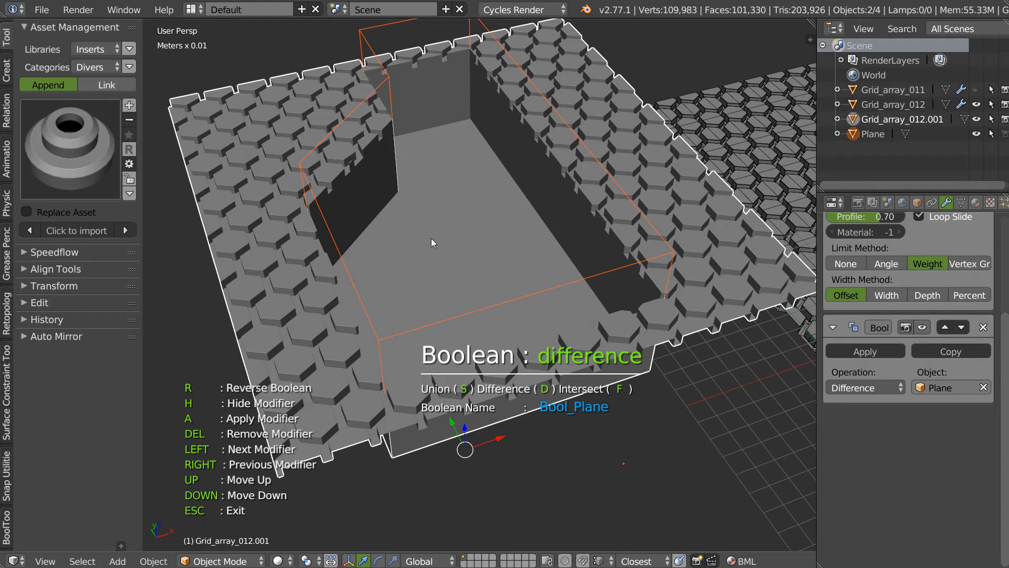
pyautogui.press('s')
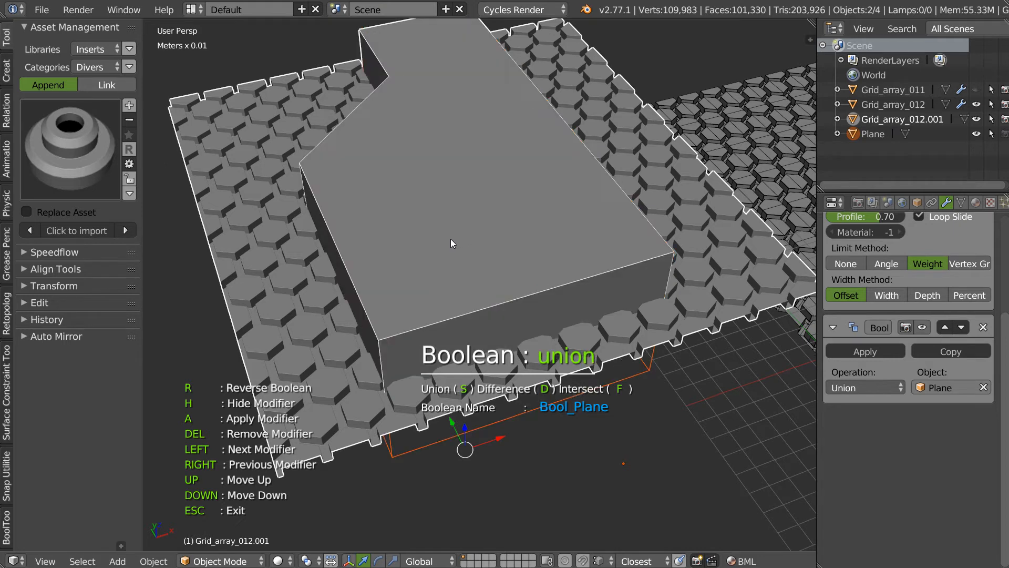
pyautogui.press('f')
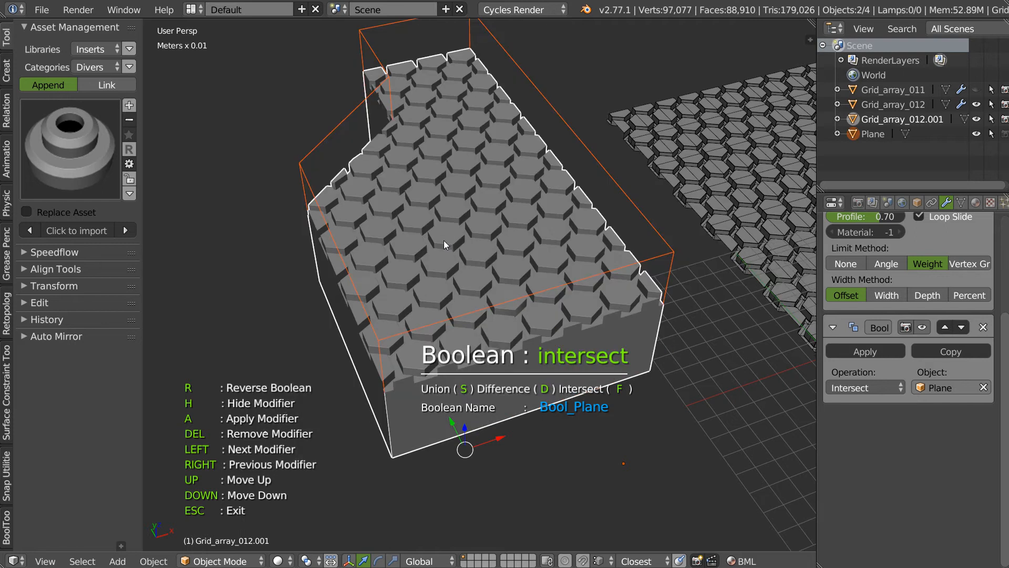
pyautogui.moveTo(472, 260); pyautogui.dragTo(489, 220, button='middle')
pyautogui.scroll(5, 405, 230)
pyautogui.scroll(-1, 416, 273)
pyautogui.keyDown('shift'); pyautogui.moveTo(416, 273); pyautogui.dragTo(473, 262, button='middle'); pyautogui.keyUp('shift')
pyautogui.press('Escape')
# Delete the bottom face of the cutting block and return to object mode
pyautogui.rightClick(663, 88)
pyautogui.press('Tab')
pyautogui.click(619, 126)
pyautogui.moveTo(577, 226); pyautogui.dragTo(503, 227, button='middle')
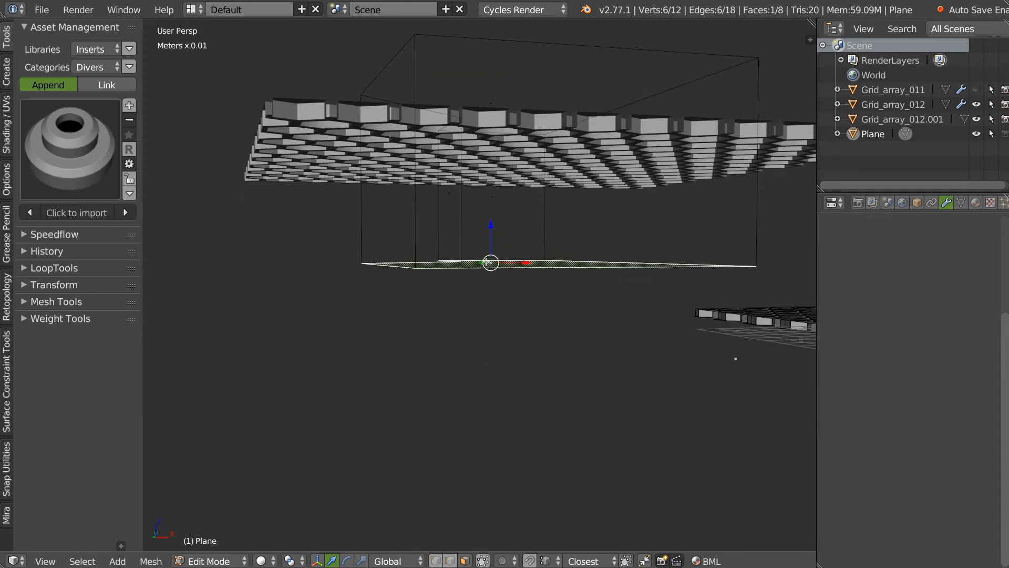
pyautogui.press('x')
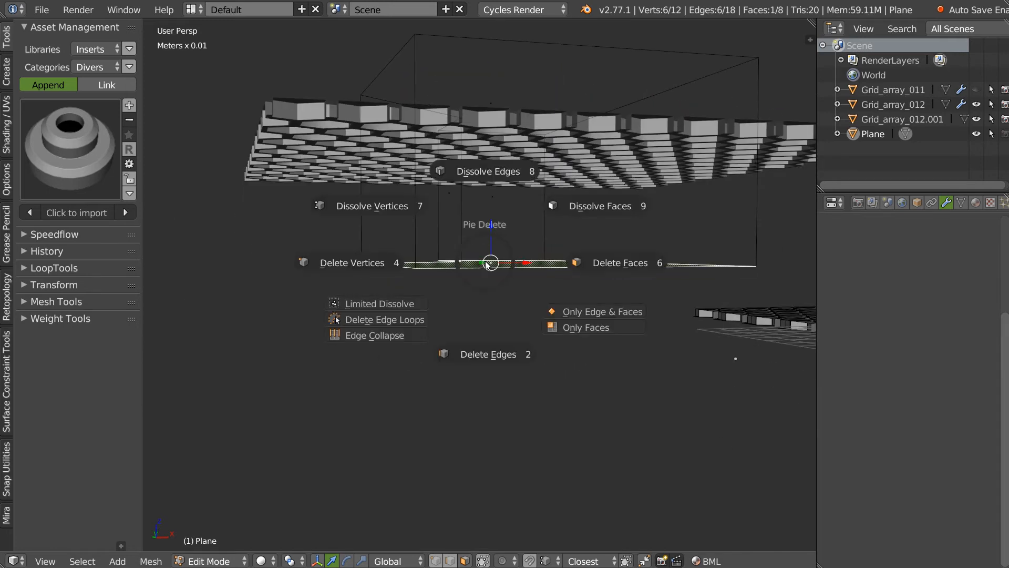
pyautogui.click(603, 262)
pyautogui.moveTo(601, 261); pyautogui.dragTo(525, 227, button='middle')
pyautogui.press('Tab')
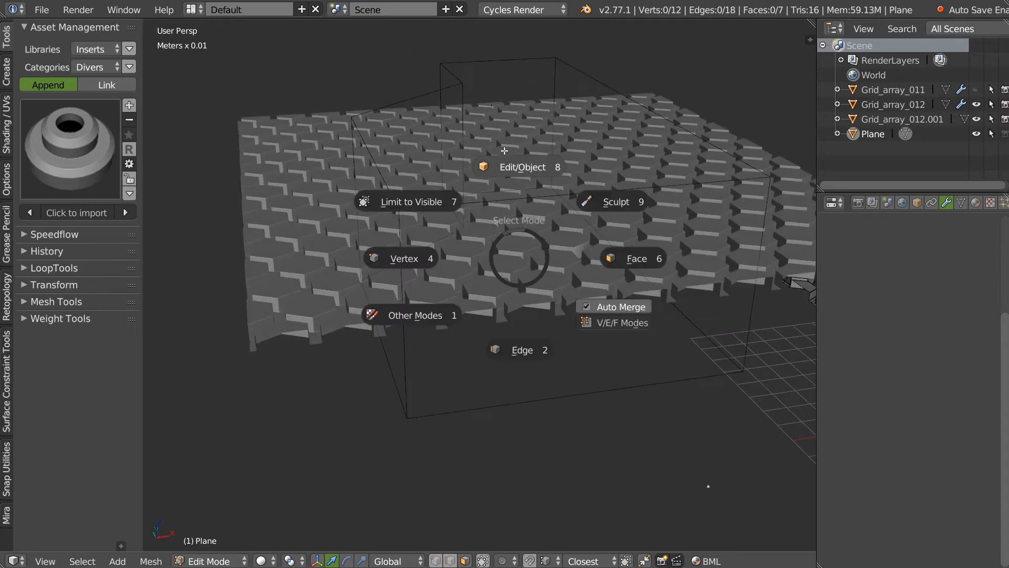
pyautogui.click(514, 165)
# Apply the grid copy's Intersect Boolean and delete the cutting block
pyautogui.moveTo(510, 188); pyautogui.dragTo(494, 263, button='middle')
pyautogui.rightClick(502, 231)
pyautogui.hotkey('shift', 'space')
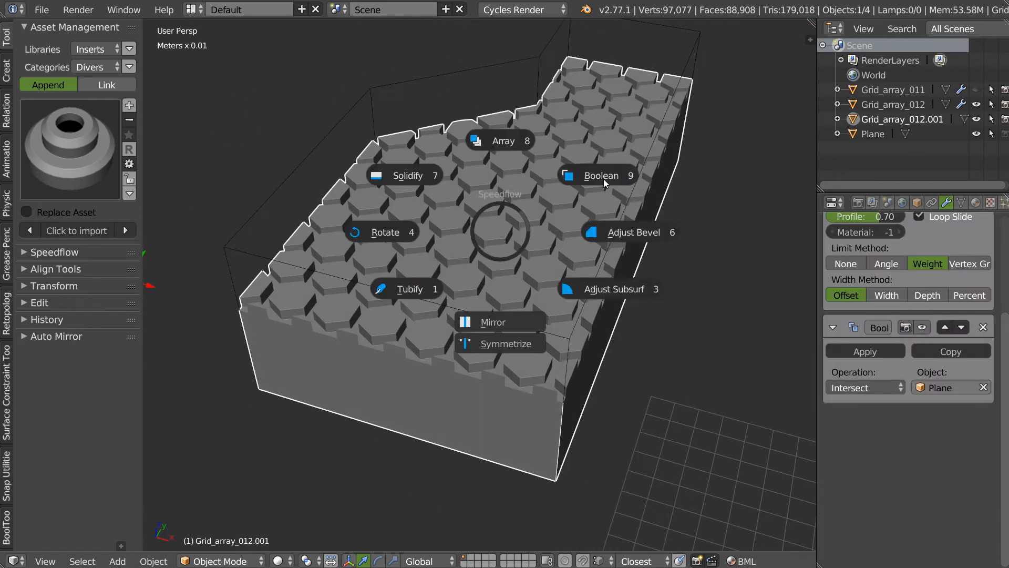
pyautogui.click(598, 173)
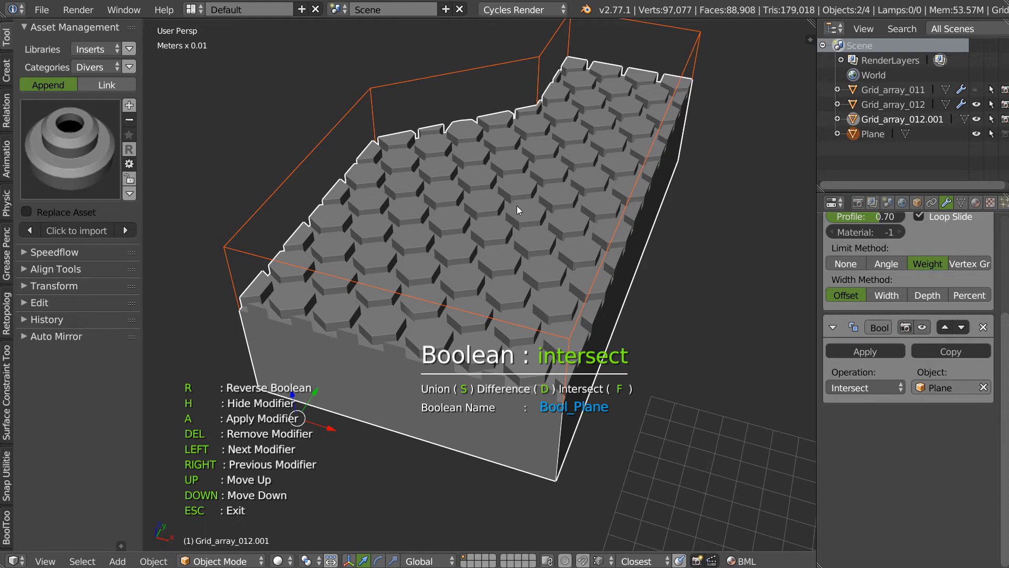
pyautogui.press('a')
pyautogui.rightClick(527, 56)
pyautogui.press('x')
pyautogui.click(488, 110)
# Open the trimmed grid for face editing and try to select its leftover side walls
pyautogui.rightClick(536, 293)
pyautogui.press('Tab')
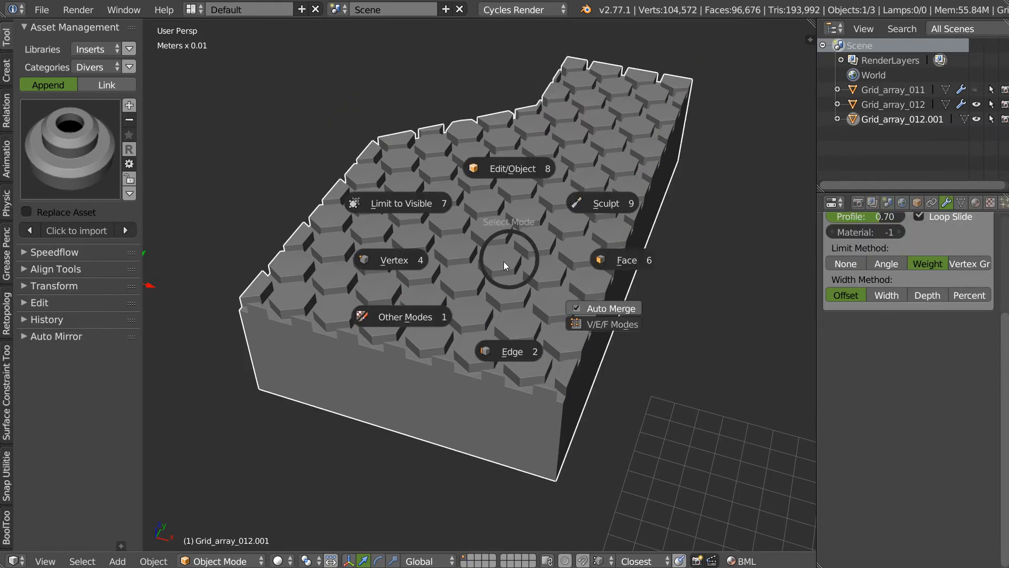
pyautogui.click(604, 259)
pyautogui.moveTo(393, 405); pyautogui.dragTo(510, 310, button='middle')
pyautogui.rightClick(547, 239)
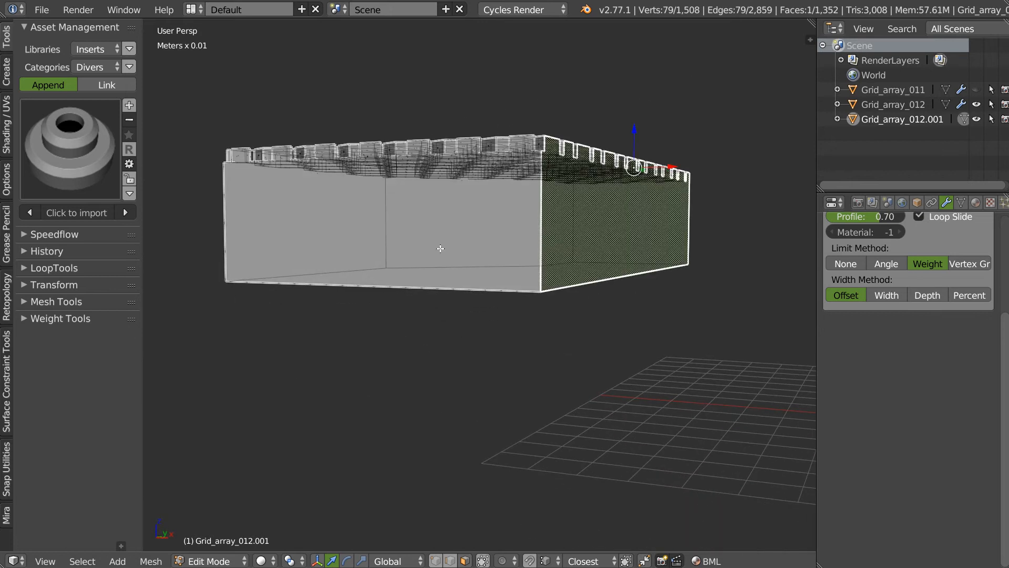
pyautogui.moveTo(419, 225); pyautogui.dragTo(409, 248, button='middle')
pyautogui.keyDown('shift'); pyautogui.rightClick(230, 264); pyautogui.keyUp('shift')
pyautogui.moveTo(229, 264); pyautogui.dragTo(421, 268, button='middle')
pyautogui.keyDown('shift'); pyautogui.rightClick(337, 259); pyautogui.keyUp('shift')
pyautogui.keyDown('shift'); pyautogui.rightClick(380, 270); pyautogui.keyUp('shift')
pyautogui.keyDown('alt'); pyautogui.keyDown('shift'); pyautogui.rightClick(261, 252); pyautogui.keyUp('shift'); pyautogui.keyUp('alt')
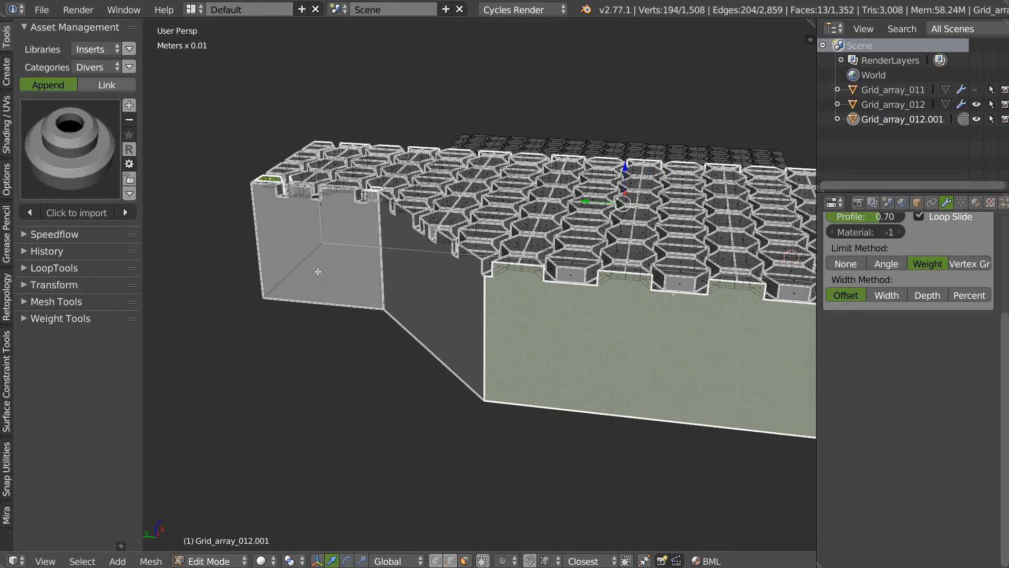
# Reselect three adjoining side walls around the trimmed grid's angled edge and delete their faces
pyautogui.rightClick(322, 203)
pyautogui.keyDown('shift'); pyautogui.rightClick(424, 246); pyautogui.keyUp('shift')
pyautogui.keyDown('shift'); pyautogui.rightClick(673, 305); pyautogui.keyUp('shift')
pyautogui.moveTo(725, 308); pyautogui.dragTo(571, 339, button='middle')
pyautogui.press('x')
pyautogui.click(490, 334)
# Select the remaining three leftover walls below the trimmed grid and delete their faces
pyautogui.rightClick(582, 301)
pyautogui.moveTo(582, 301); pyautogui.dragTo(536, 272, button='middle')
pyautogui.keyDown('shift'); pyautogui.rightClick(605, 232); pyautogui.keyUp('shift')
pyautogui.keyDown('shift'); pyautogui.rightClick(601, 228); pyautogui.keyUp('shift')
pyautogui.keyDown('shift'); pyautogui.rightClick(601, 229); pyautogui.keyUp('shift')
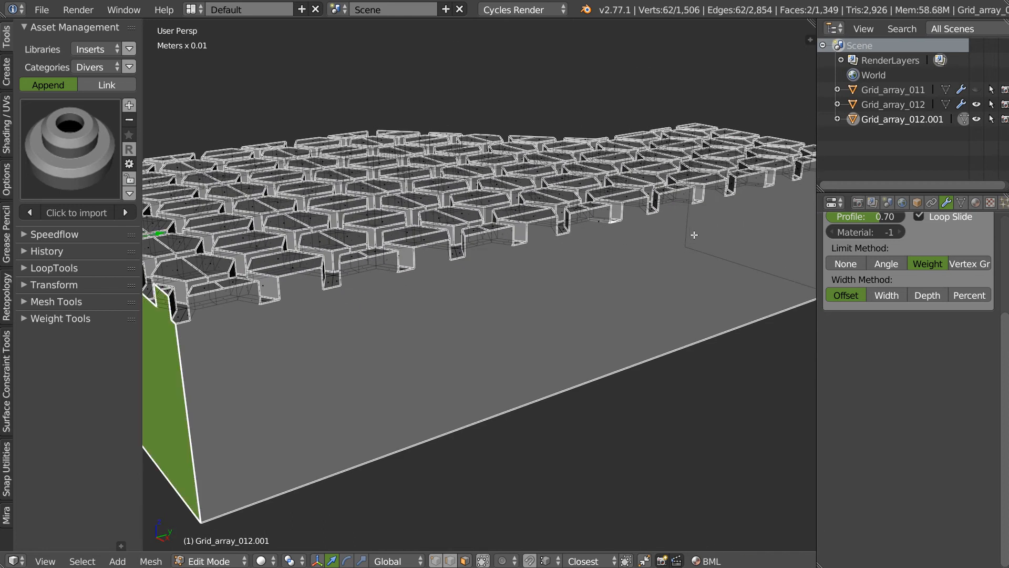
pyautogui.rightClick(592, 229)
pyautogui.keyDown('shift'); pyautogui.rightClick(581, 235); pyautogui.keyUp('shift')
pyautogui.keyDown('shift'); pyautogui.rightClick(583, 241); pyautogui.keyUp('shift')
pyautogui.moveTo(663, 240); pyautogui.dragTo(566, 301, button='middle')
pyautogui.keyDown('shift'); pyautogui.rightClick(678, 273); pyautogui.keyUp('shift')
pyautogui.press('x')
pyautogui.click(711, 295)
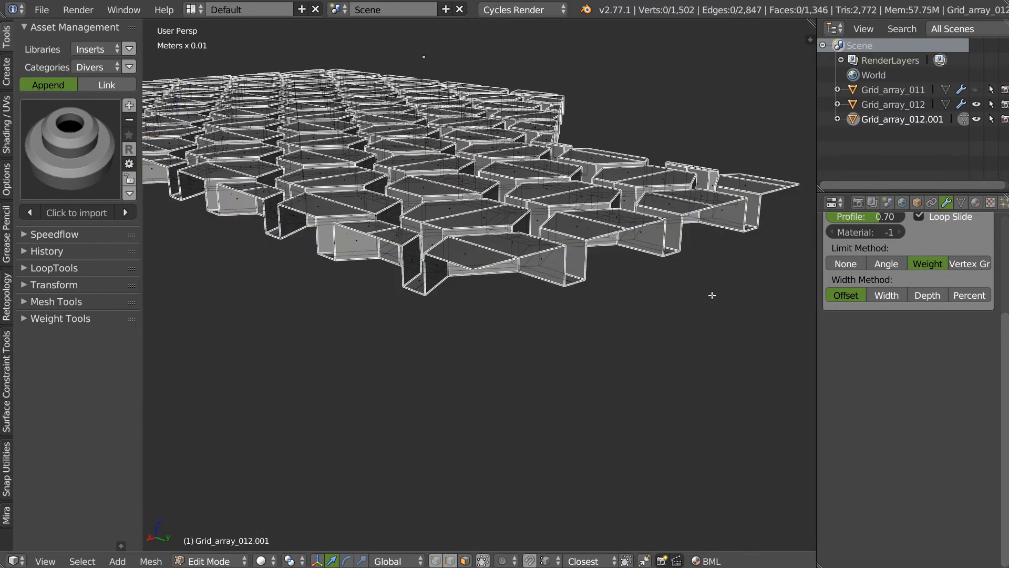
# Leave mesh editing, inspect the trimmed grid copy, and delete it
pyautogui.press('Tab')
pyautogui.scroll(-5, 448, 253)
pyautogui.moveTo(449, 253); pyautogui.dragTo(576, 304, button='middle')
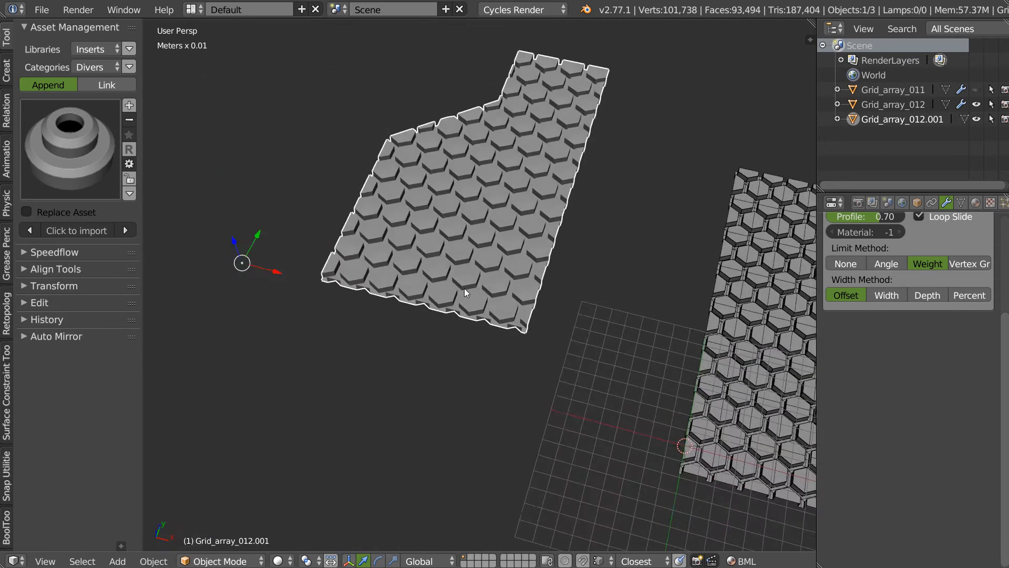
pyautogui.scroll(5, 543, 207)
pyautogui.moveTo(543, 207); pyautogui.dragTo(516, 232, button='middle')
pyautogui.scroll(-5, 472, 326)
pyautogui.scroll(-4, 642, 249)
pyautogui.press('x')
pyautogui.click(372, 212)
# Select the original raised hexagon grid, Grid_array_012
pyautogui.moveTo(504, 333); pyautogui.dragTo(541, 302, button='middle')
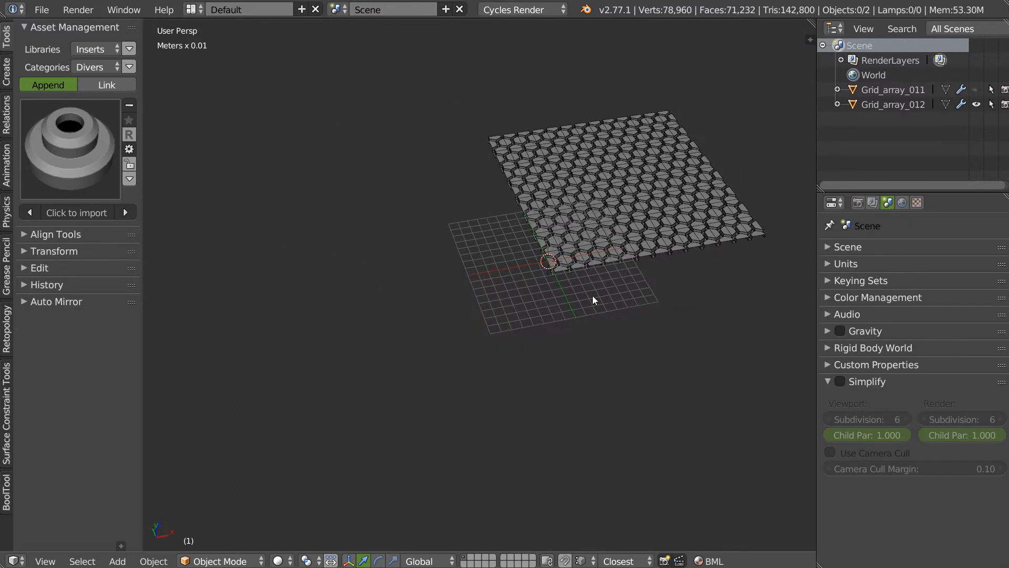
pyautogui.scroll(6, 611, 299)
pyautogui.keyDown('shift'); pyautogui.moveTo(512, 152); pyautogui.dragTo(483, 285, button='middle'); pyautogui.keyUp('shift')
pyautogui.scroll(2, 502, 299)
pyautogui.rightClick(490, 345)
pyautogui.scroll(3, 489, 345)
pyautogui.scroll(-6, 515, 327)
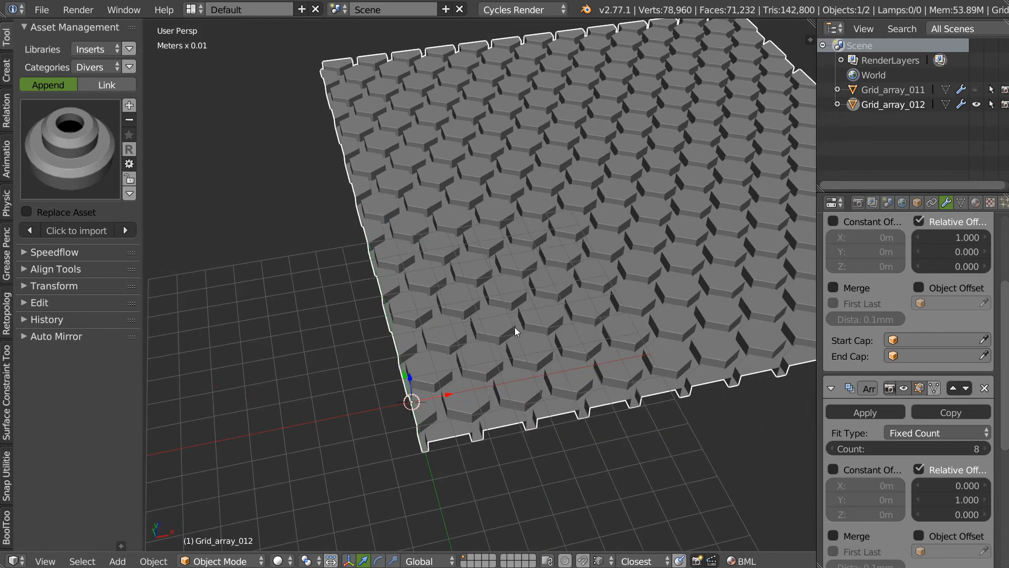
# Look over the polycount.com sci-fi panel reference in the browser and switch back to Blender
pyautogui.click(880, 90)
pyautogui.scroll(-4, 484, 254)
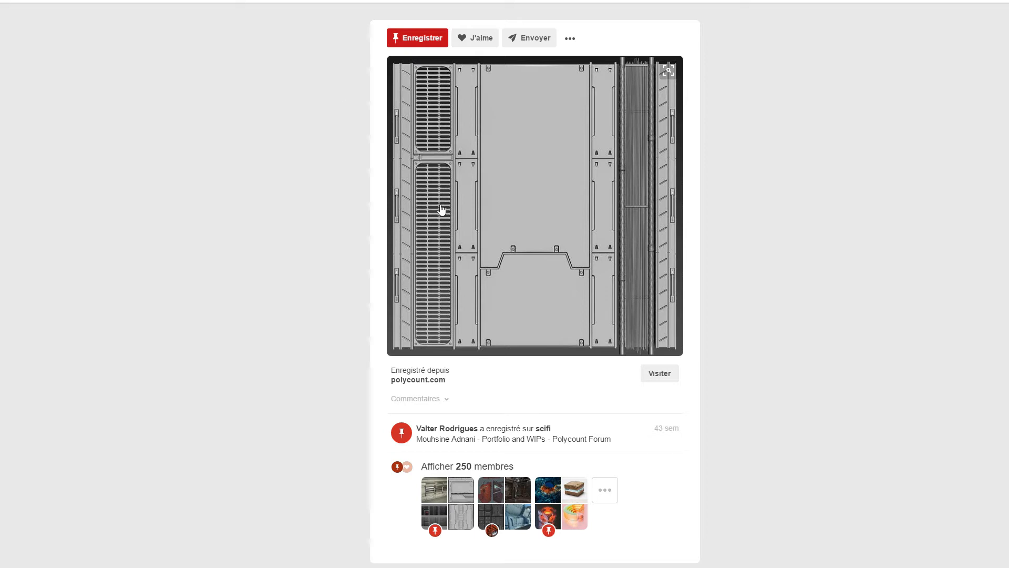
pyautogui.hotkey('alt', 'Tab')
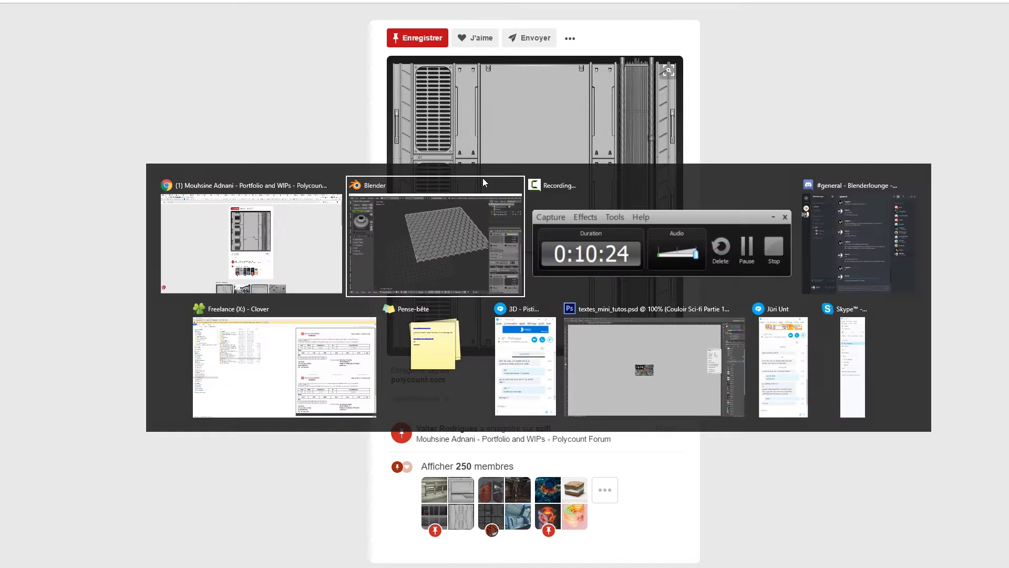
# Save the raised grid to the asset library with an OpenGL camera thumbnail framing the hexagons closely, and open the library previews
pyautogui.moveTo(477, 286); pyautogui.dragTo(494, 276, button='middle')
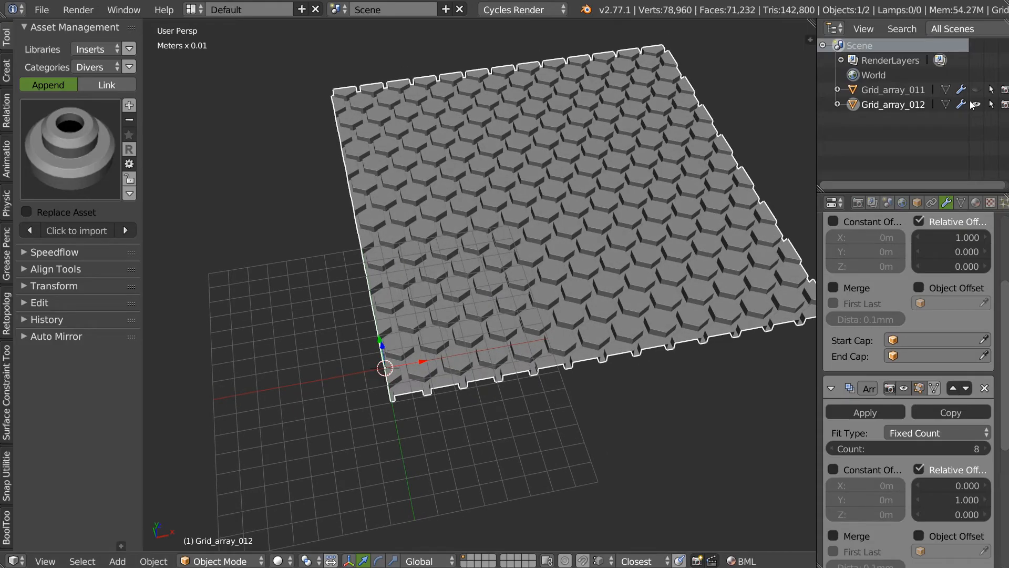
pyautogui.moveTo(415, 285); pyautogui.dragTo(460, 266, button='middle')
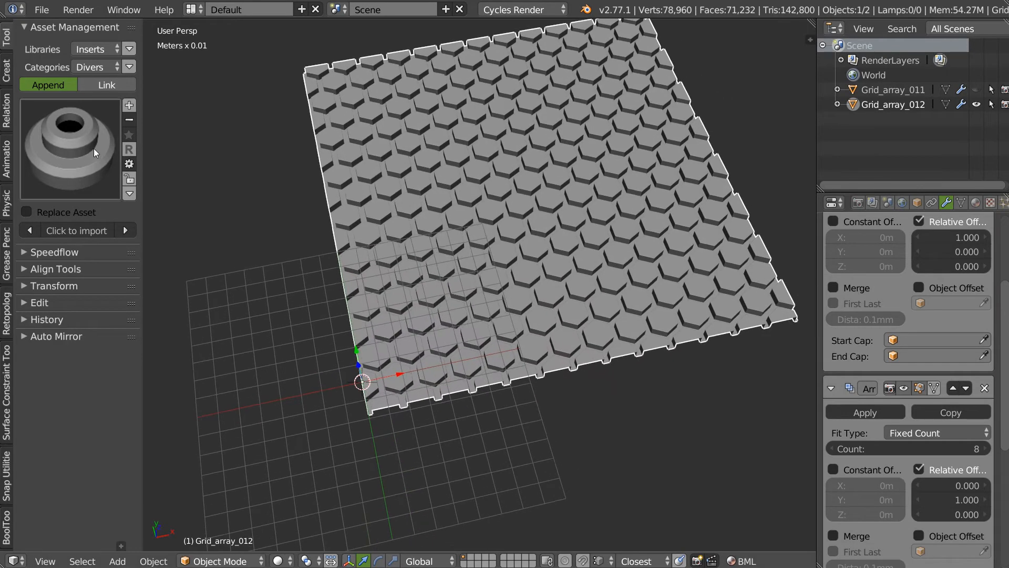
pyautogui.click(129, 105)
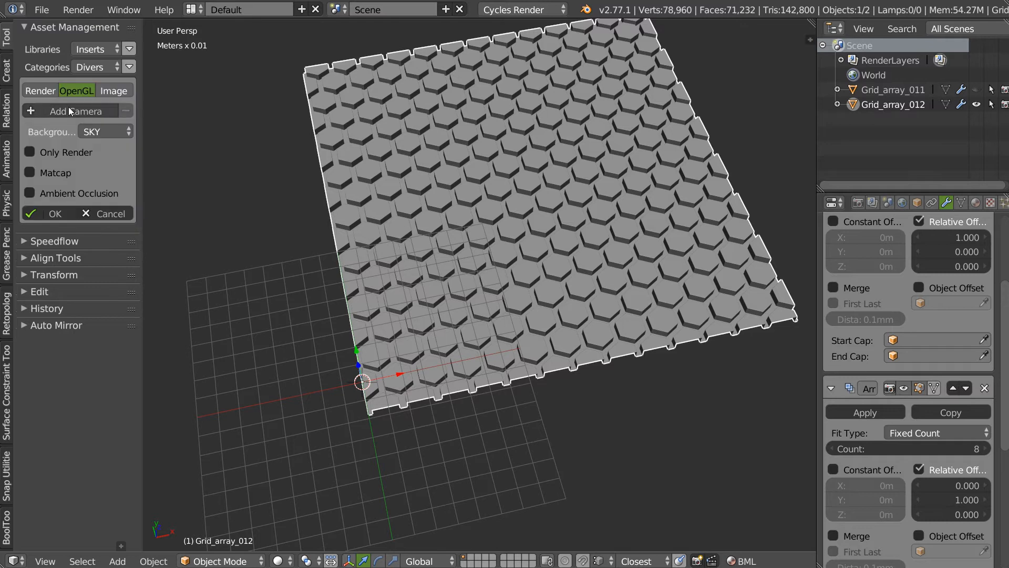
pyautogui.click(83, 110)
pyautogui.scroll(8, 431, 285)
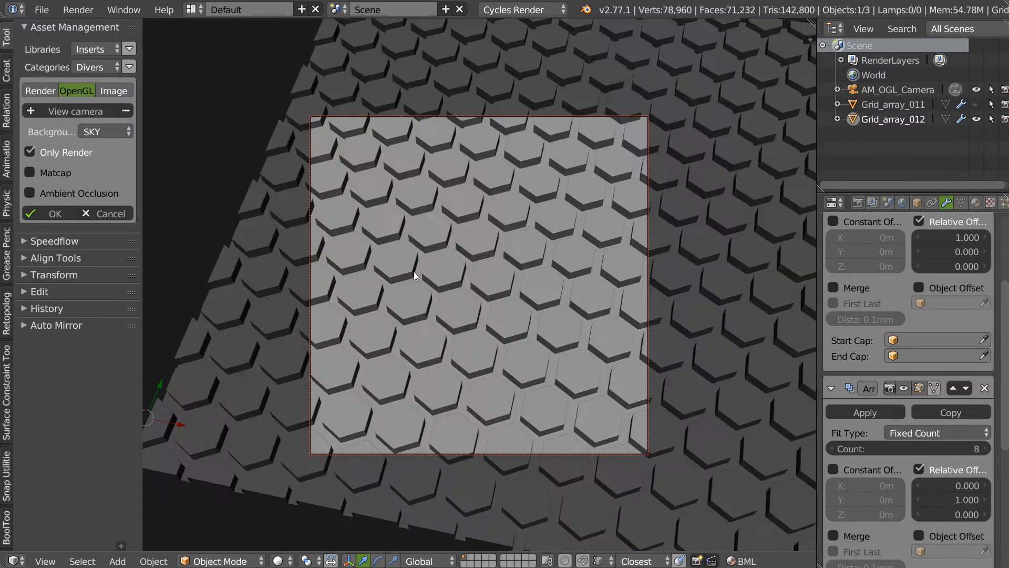
pyautogui.moveTo(415, 271)
pyautogui.mouseDown(button='middle')
pyautogui.moveTo(414, 282)
pyautogui.moveTo(394, 247)
pyautogui.moveTo(349, 273)
pyautogui.moveTo(423, 252)
pyautogui.moveTo(446, 220)
pyautogui.moveTo(460, 227)
pyautogui.moveTo(449, 245)
pyautogui.moveTo(460, 250)
pyautogui.moveTo(449, 216)
pyautogui.moveTo(447, 243)
pyautogui.moveTo(521, 232)
pyautogui.moveTo(491, 234)
pyautogui.moveTo(482, 253)
pyautogui.moveTo(493, 242)
pyautogui.moveTo(462, 240)
pyautogui.moveTo(486, 241)
pyautogui.mouseUp(button='middle')
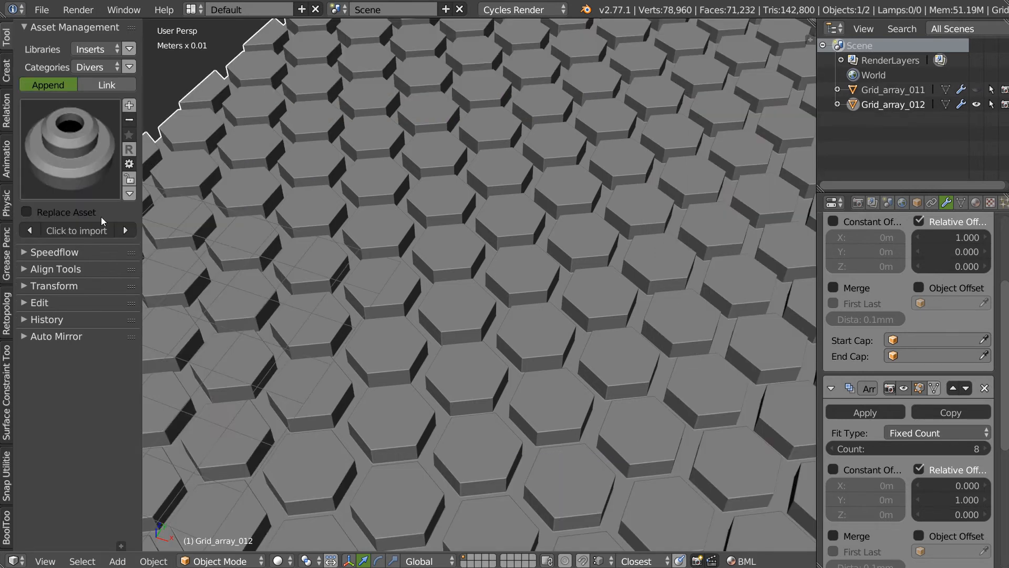
pyautogui.click(71, 165)
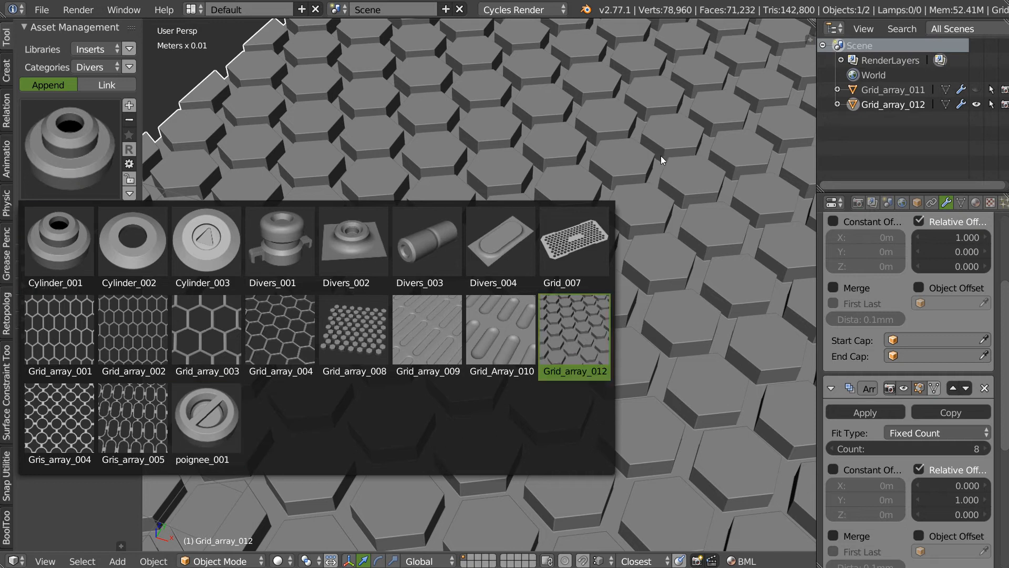
# Hide Grid_array_012 and show Grid_array_011 in the scene
pyautogui.click(977, 105)
pyautogui.click(977, 89)
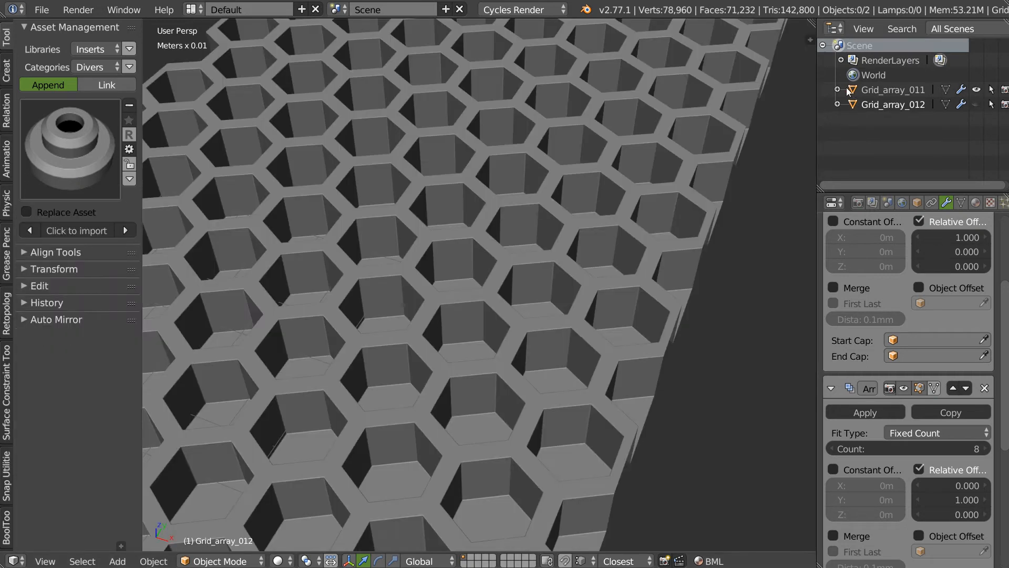
# Save Grid_array_011 to the asset library with an OpenGL camera thumbnail framing its hexagons, with Only Render enabled
pyautogui.click(850, 90)
pyautogui.click(129, 105)
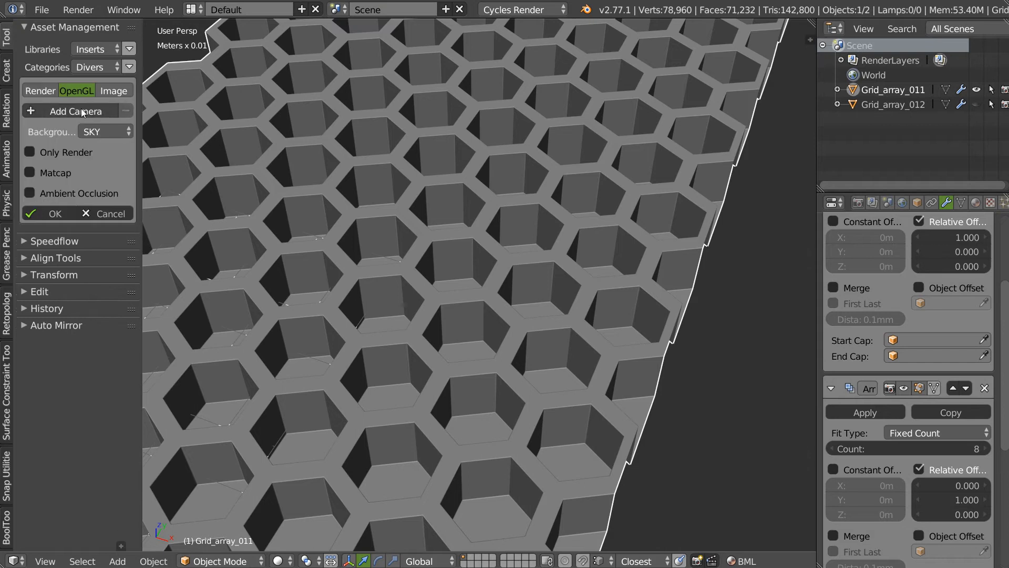
pyautogui.click(81, 108)
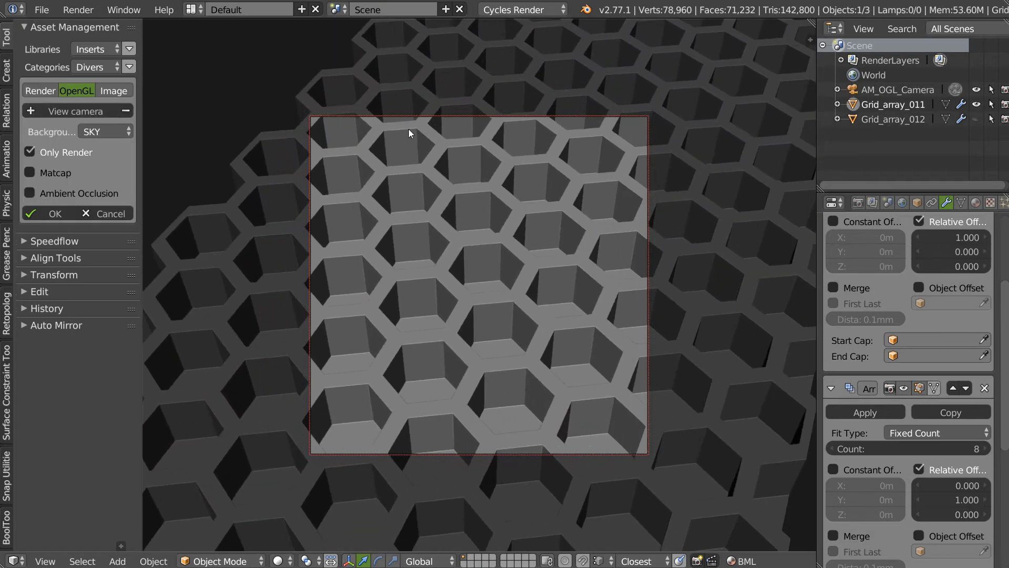
pyautogui.moveTo(409, 130); pyautogui.dragTo(467, 257, button='middle')
pyautogui.click(52, 213)
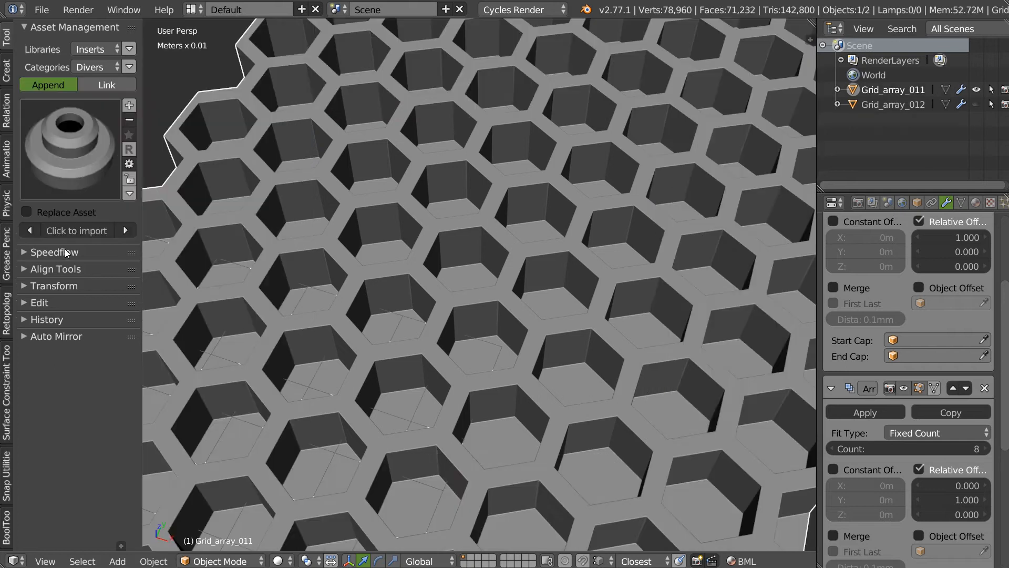
# Hide Grid_array_011 and import the slotted panel grid, Grid_array_009, from the asset library
pyautogui.click(79, 154)
pyautogui.scroll(-10, 647, 203)
pyautogui.click(976, 92)
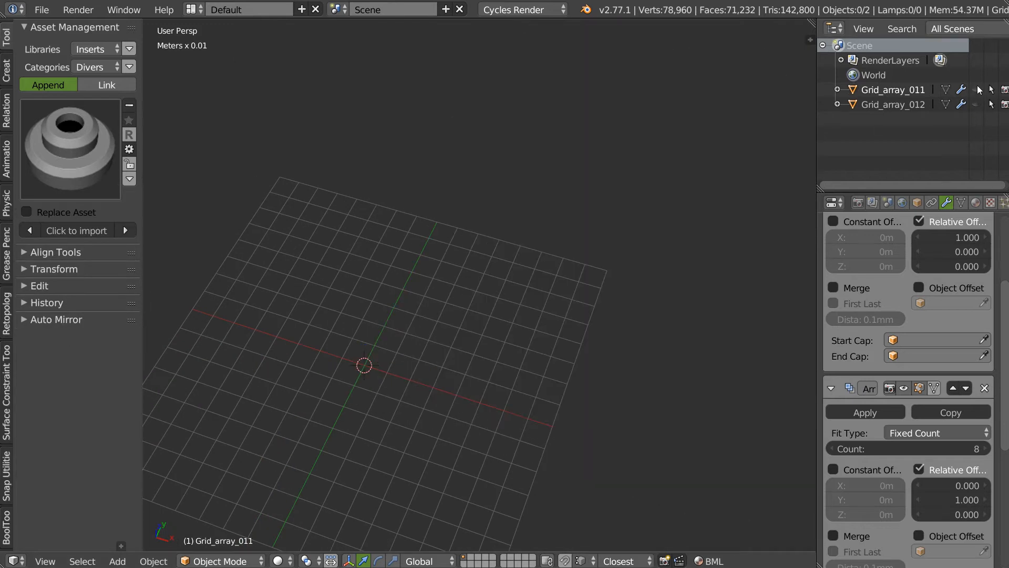
pyautogui.click(102, 140)
pyautogui.click(433, 353)
pyautogui.moveTo(427, 348); pyautogui.dragTo(428, 305, button='middle')
pyautogui.scroll(-4, 428, 305)
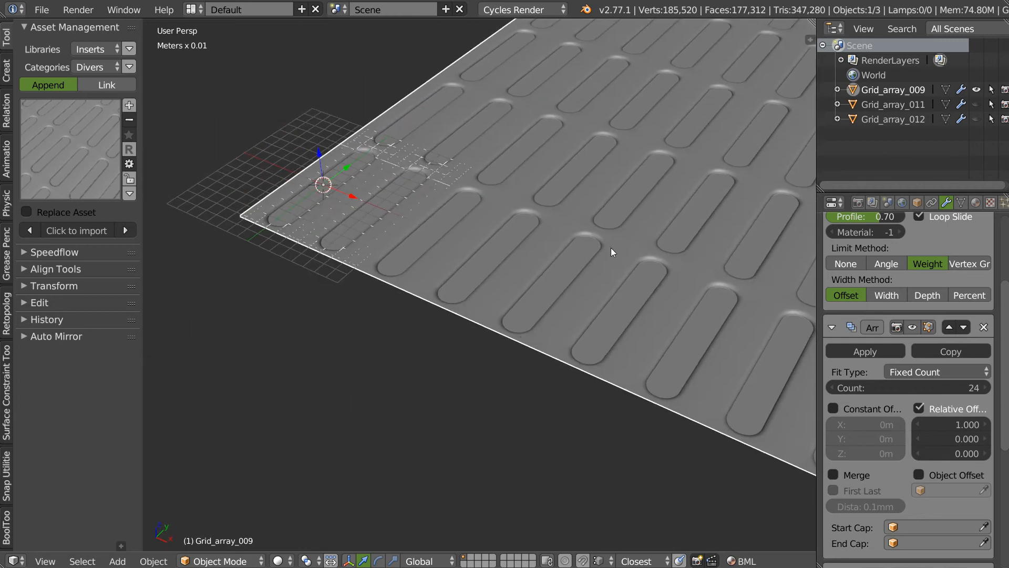
# Remove both Array modifiers from Grid_array_009, leaving a single slotted tile with its Bevel modifier
pyautogui.click(984, 326)
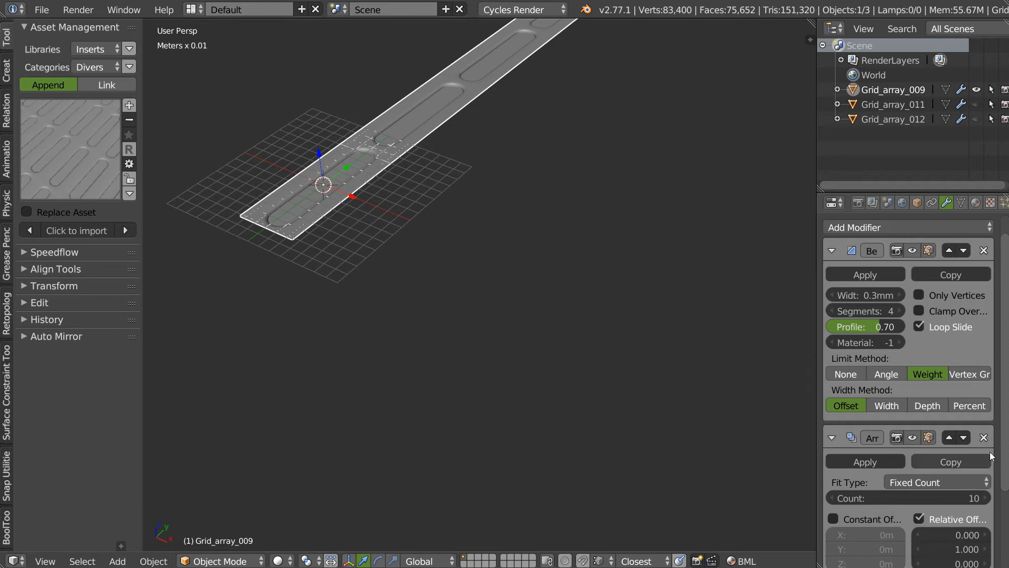
pyautogui.click(983, 437)
pyautogui.scroll(5, 373, 247)
pyautogui.scroll(4, 399, 203)
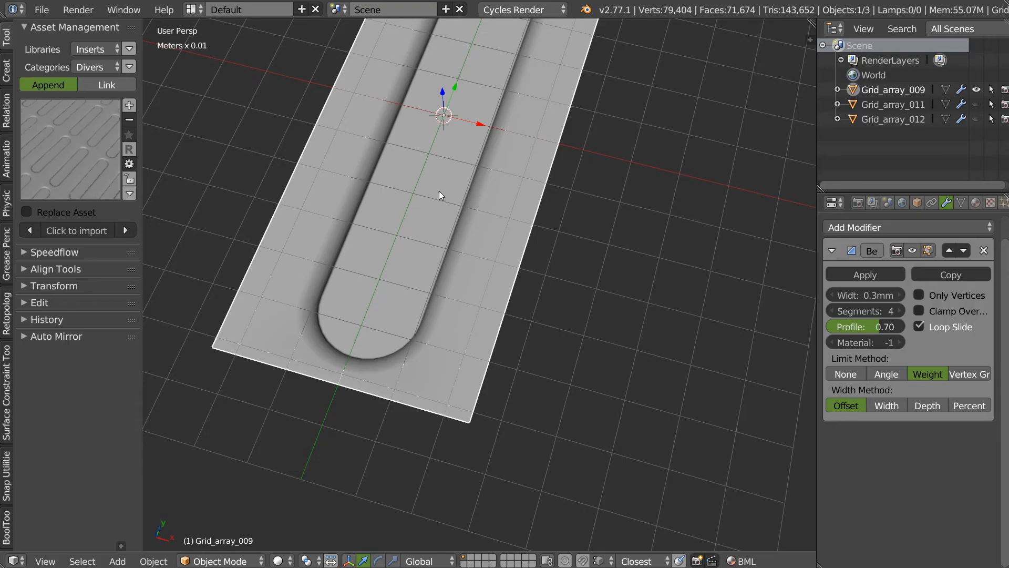
pyautogui.press('Tab')
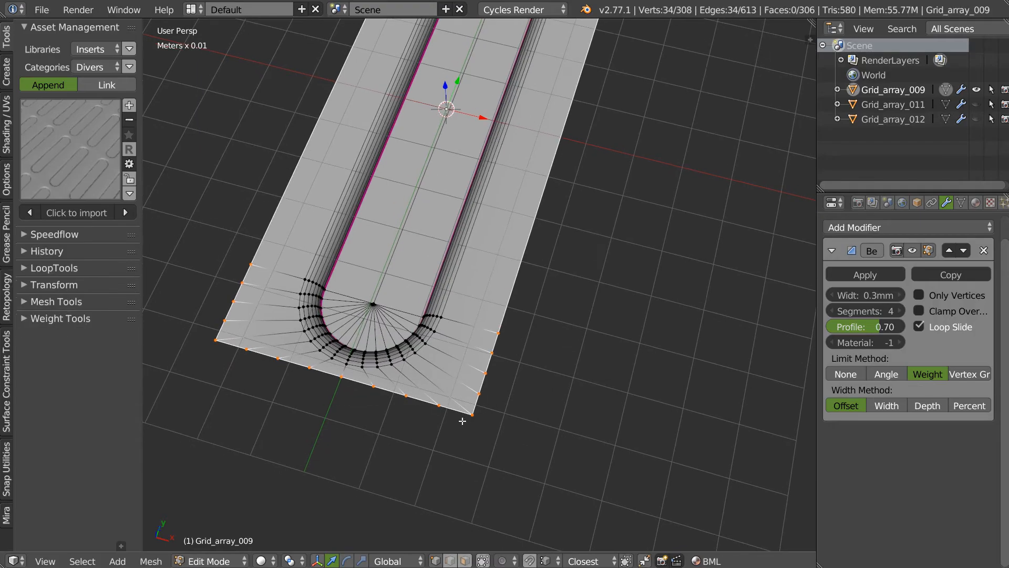
pyautogui.press('Tab')
pyautogui.scroll(-4, 509, 308)
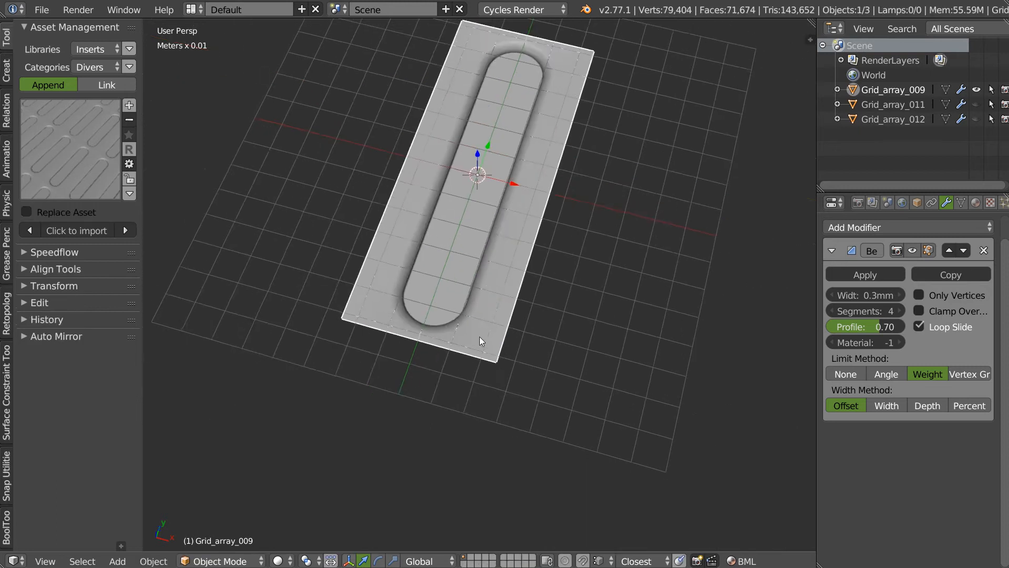
pyautogui.press('KP_7')
pyautogui.moveTo(464, 256)
pyautogui.mouseDown(button='middle')
pyautogui.moveTo(419, 203)
pyautogui.moveTo(462, 262)
pyautogui.mouseUp(button='middle')
pyautogui.scroll(5, 476, 224)
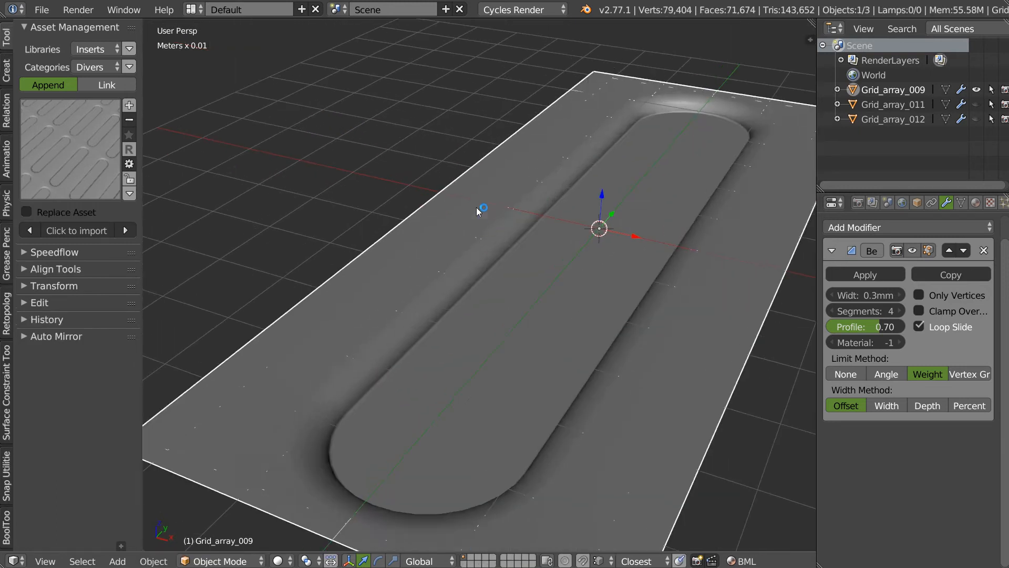
# Delete the wall loops and surrounding plate faces of the tile, keeping only the flat rounded slot shape
pyautogui.press('Tab')
pyautogui.scroll(3, 327, 300)
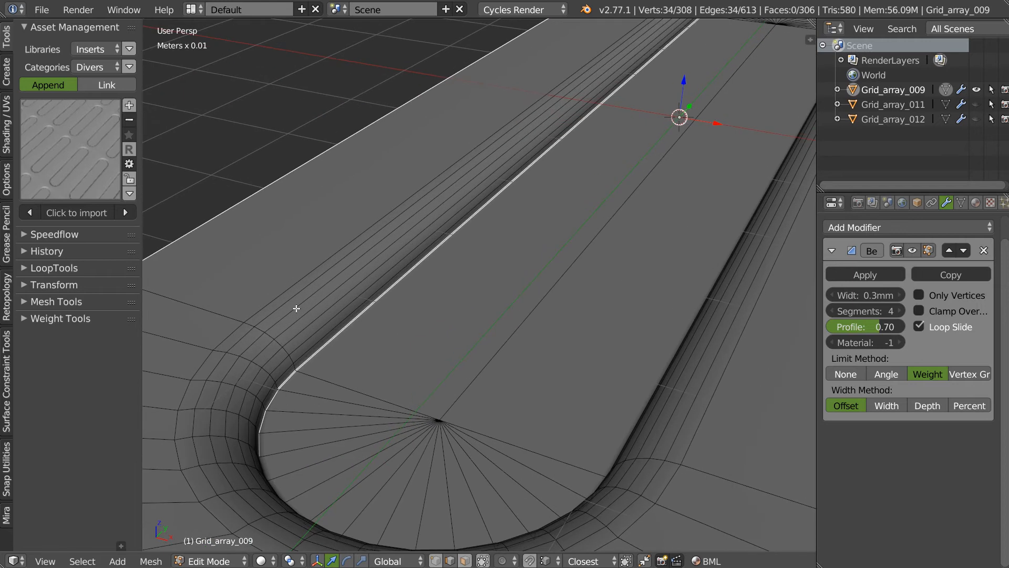
pyautogui.keyDown('alt'); pyautogui.keyDown('shift'); pyautogui.rightClick(314, 343); pyautogui.keyUp('shift'); pyautogui.keyUp('alt')
pyautogui.keyDown('alt'); pyautogui.keyDown('shift'); pyautogui.rightClick(304, 340); pyautogui.keyUp('shift'); pyautogui.keyUp('alt')
pyautogui.keyDown('alt'); pyautogui.keyDown('shift'); pyautogui.rightClick(304, 327); pyautogui.keyUp('shift'); pyautogui.keyUp('alt')
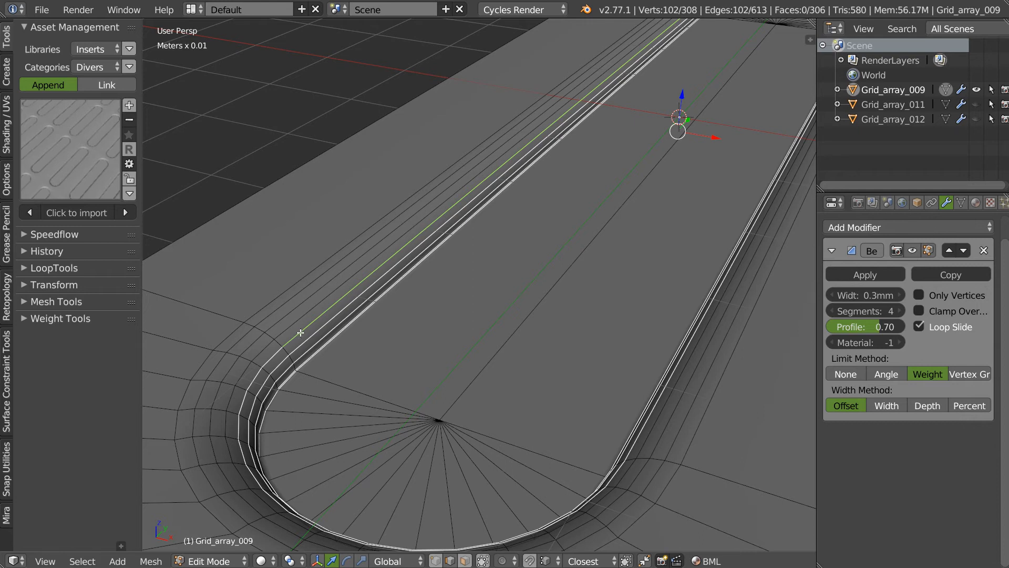
pyautogui.scroll(-6, 316, 322)
pyautogui.press('Tab')
pyautogui.click(531, 344)
pyautogui.scroll(1, 530, 239)
pyautogui.press('ctrl+KP_Add')
pyautogui.press('ctrl+KP_Add')
pyautogui.press('ctrl+KP_Add')
pyautogui.press('ctrl+KP_Add')
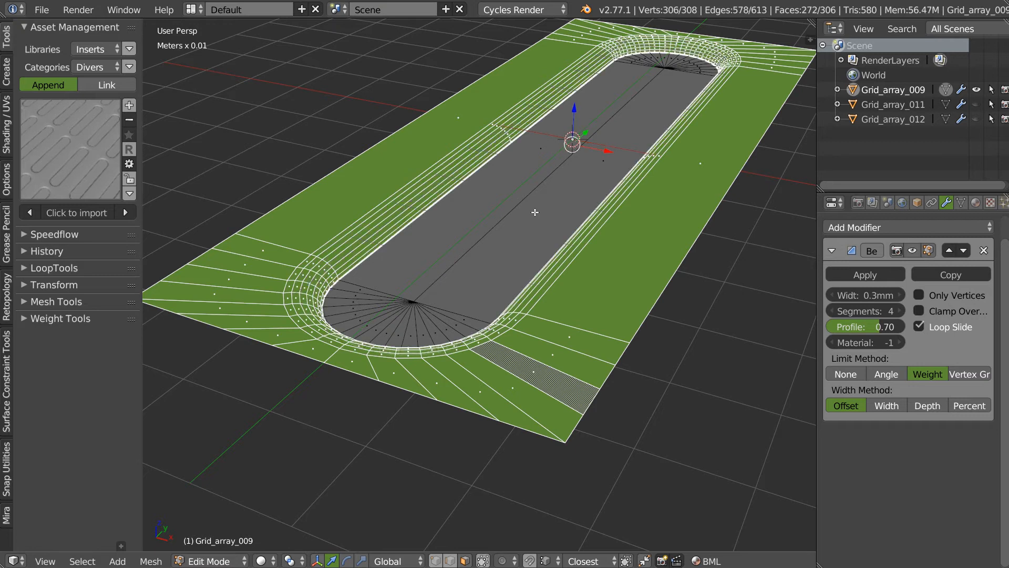
pyautogui.press('x')
pyautogui.click(570, 362)
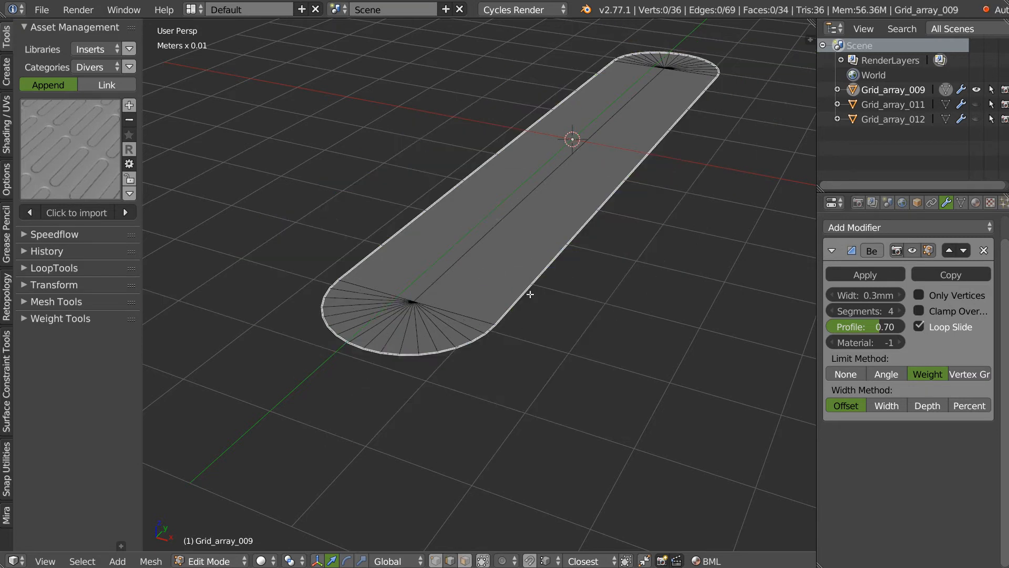
# Extrude the slot's outline upward along Z by about 2.5 mm
pyautogui.press('e')
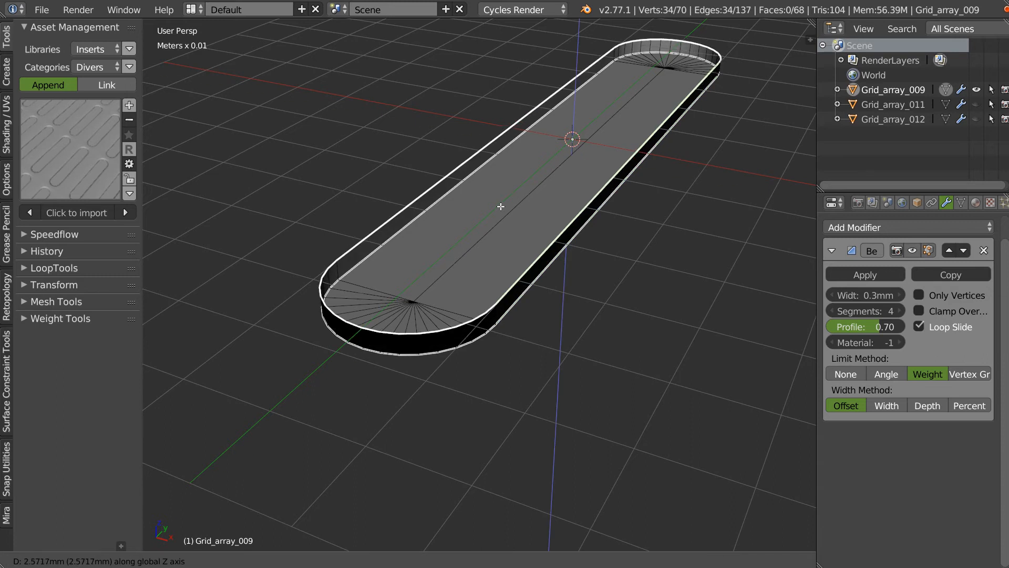
pyautogui.click(498, 212)
pyautogui.moveTo(498, 212); pyautogui.dragTo(477, 209, button='middle')
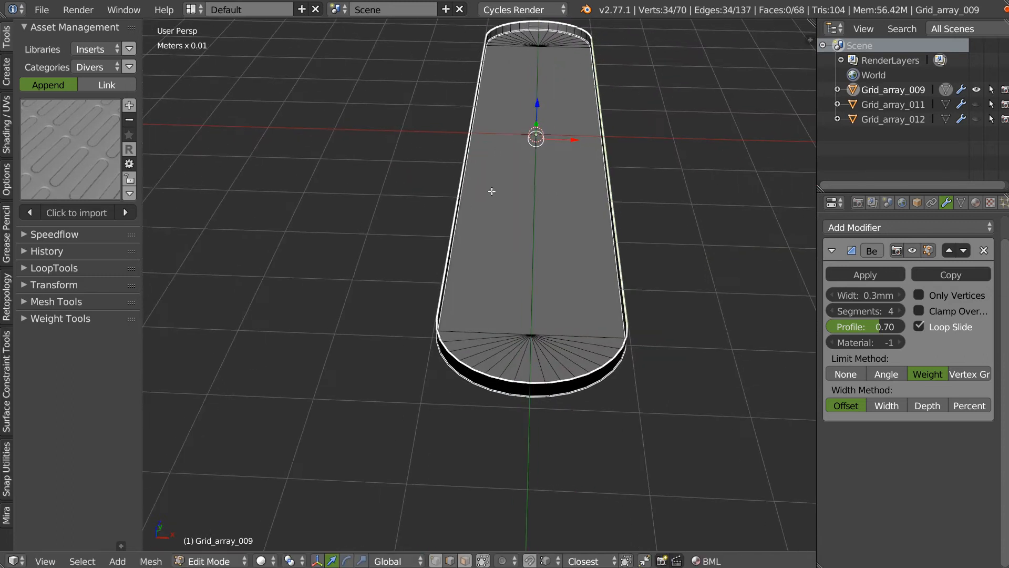
pyautogui.moveTo(554, 196); pyautogui.dragTo(631, 178, button='middle')
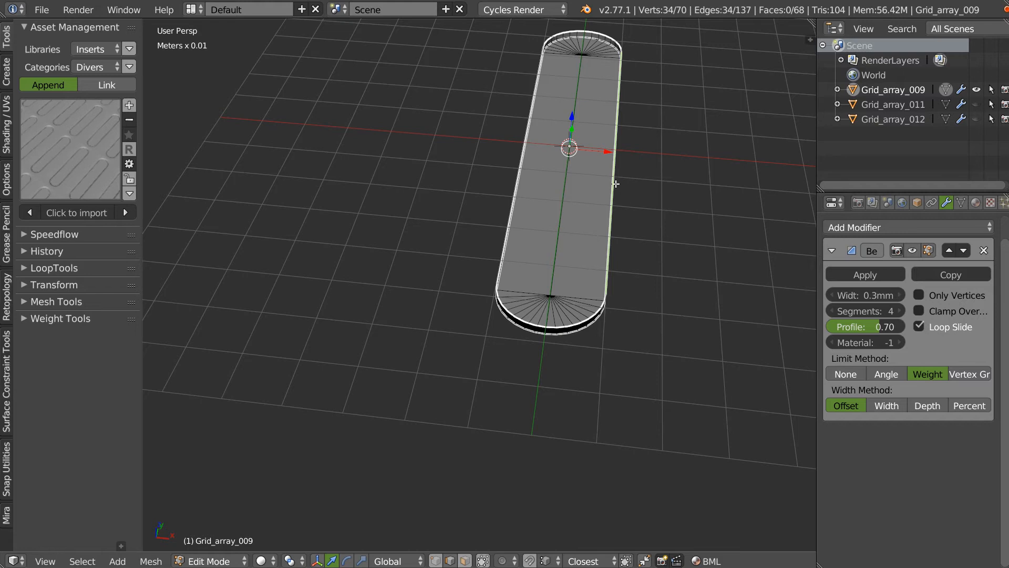
# Extrude the raised rim outward by scaling it into a surrounding border, and widen that border along X
pyautogui.press('e')
pyautogui.press('s')
pyautogui.click(651, 195)
pyautogui.press('s')
pyautogui.press('x')
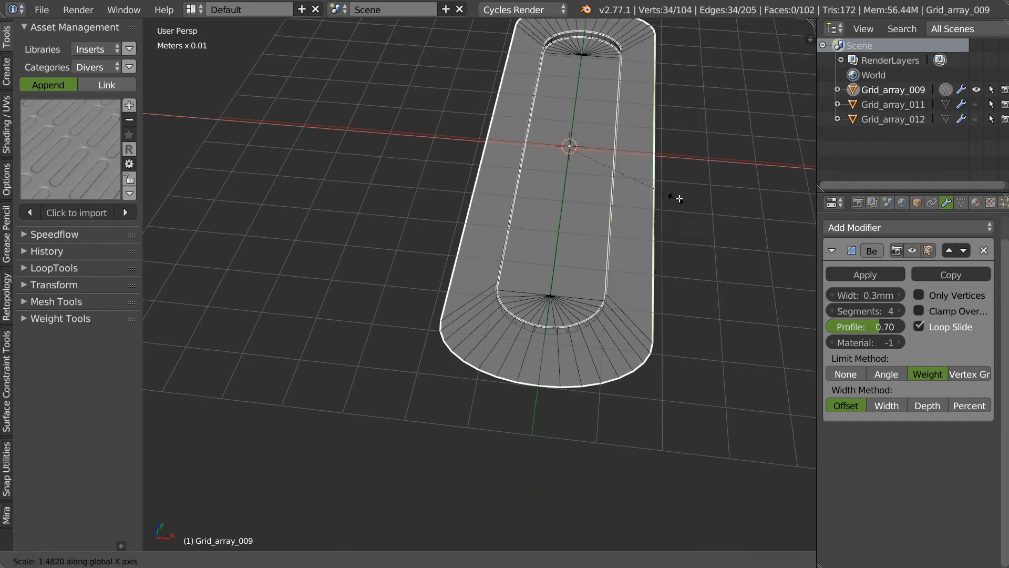
pyautogui.click(670, 199)
# In top view, slide the outer border's lower-right side vertex along its edge to line up with the slot's straight end
pyautogui.keyDown('shift'); pyautogui.moveTo(659, 189); pyautogui.dragTo(603, 279, button='middle'); pyautogui.keyUp('shift')
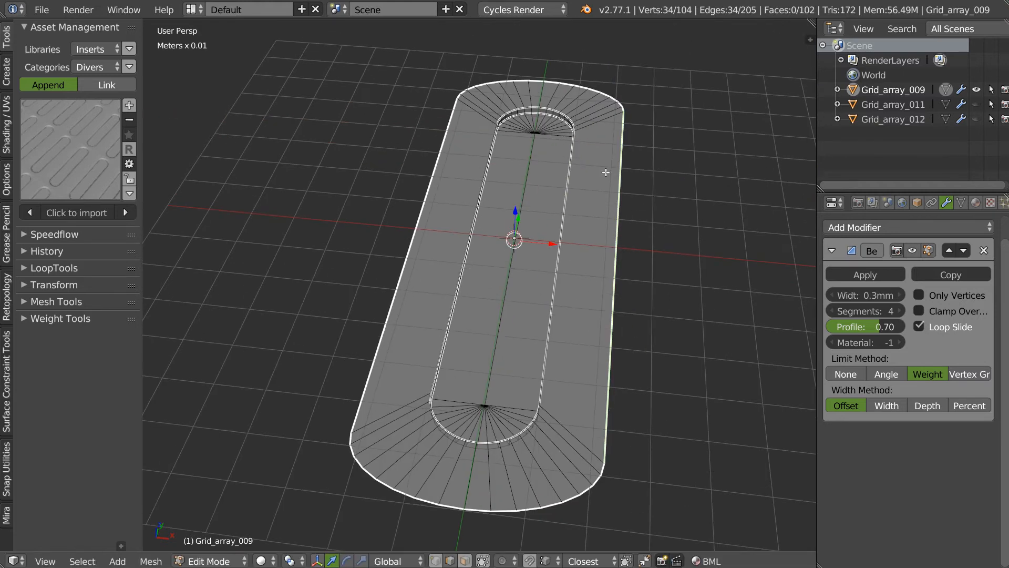
pyautogui.press('q')
pyautogui.click(573, 158)
pyautogui.scroll(-2, 547, 231)
pyautogui.keyDown('shift'); pyautogui.moveTo(531, 260); pyautogui.dragTo(514, 450, button='middle'); pyautogui.keyUp('shift')
pyautogui.scroll(3, 497, 210)
pyautogui.keyDown('shift'); pyautogui.moveTo(494, 199); pyautogui.dragTo(524, 228, button='middle'); pyautogui.keyUp('shift')
pyautogui.rightClick(380, 225)
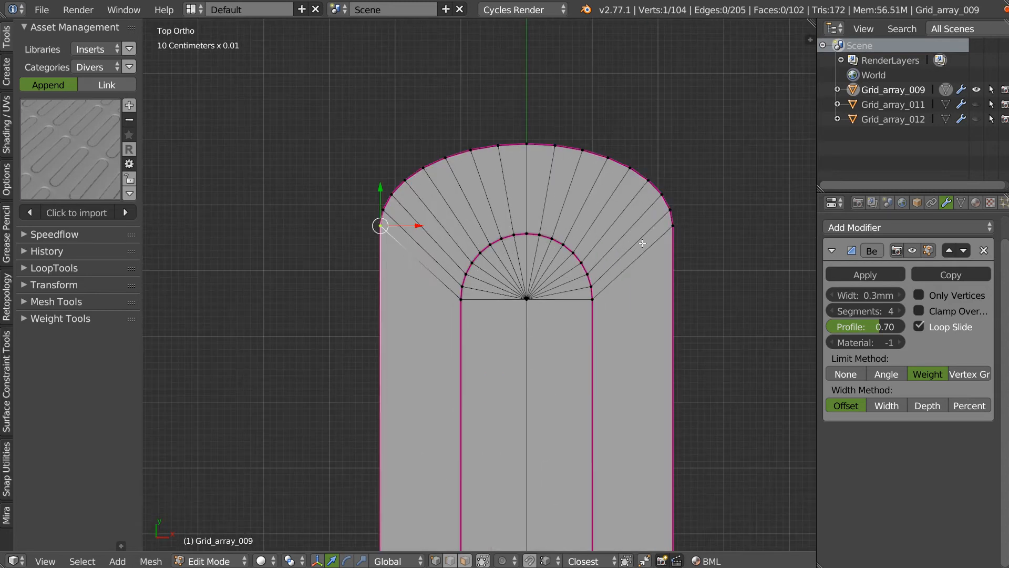
pyautogui.keyDown('shift'); pyautogui.moveTo(682, 227); pyautogui.dragTo(570, 247, button='middle'); pyautogui.keyUp('shift')
pyautogui.rightClick(572, 243)
pyautogui.hotkey('shift', 'v')
pyautogui.click(570, 205)
# Align the next vertex of the lower-right curve with the border's straight right side
pyautogui.rightClick(574, 252)
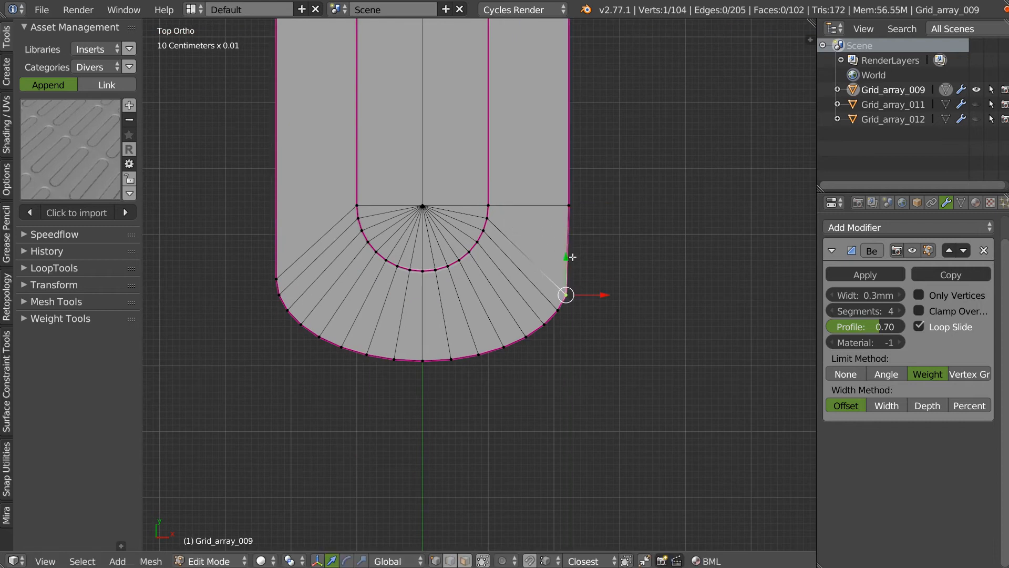
pyautogui.hotkey('shift', 'v')
pyautogui.rightClick(597, 288)
pyautogui.hotkey('shift', 'v')
pyautogui.rightClick(570, 289)
pyautogui.moveTo(566, 259); pyautogui.dragTo(561, 194)
pyautogui.click(562, 194)
# Move the following curve vertex to a square lower-right corner, level with the lowest point of the border
pyautogui.rightClick(449, 361)
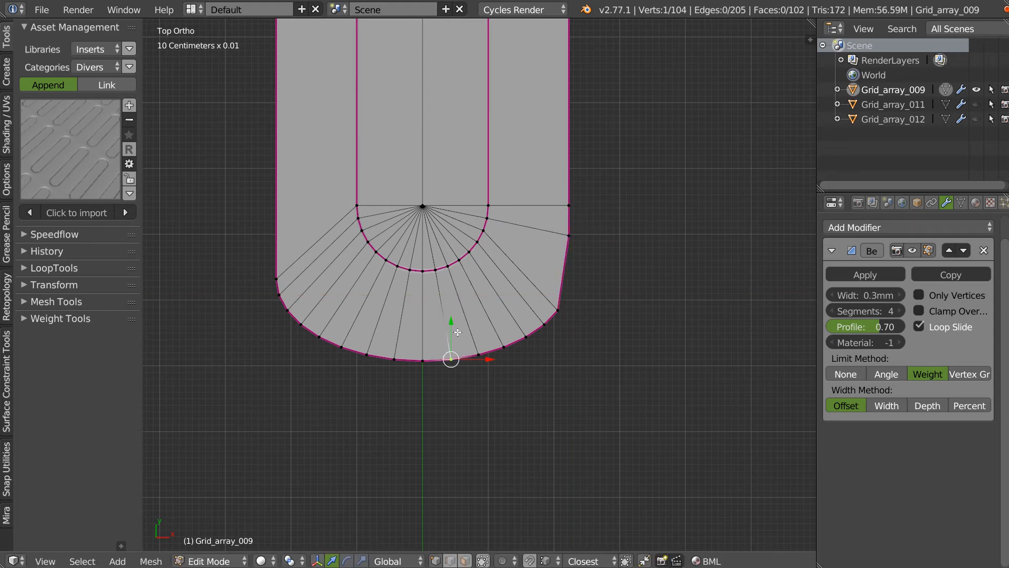
pyautogui.hotkey('shift', 'v')
pyautogui.press('Escape')
pyautogui.moveTo(452, 326)
pyautogui.mouseDown()
pyautogui.moveTo(452, 345)
pyautogui.moveTo(452, 328)
pyautogui.mouseUp()
pyautogui.rightClick(559, 310)
pyautogui.keyDown('ctrl'); pyautogui.moveTo(594, 310); pyautogui.dragTo(568, 237); pyautogui.keyUp('ctrl')
pyautogui.moveTo(569, 271); pyautogui.dragTo(422, 361)
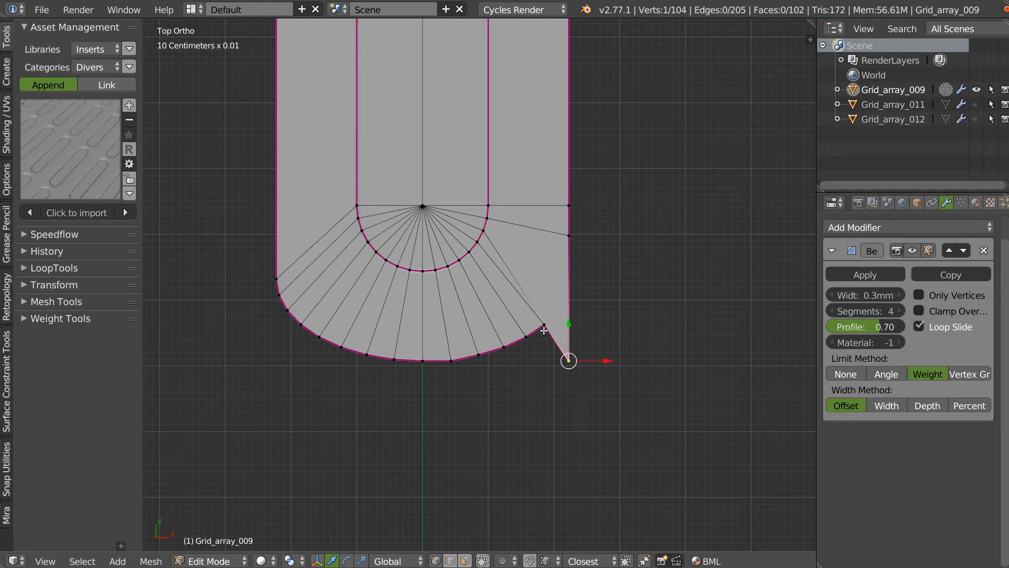
# Select and dissolve the radial edges between the slot's rounded end and the border's lower-right curve
pyautogui.press('Tab')
pyautogui.rightClick(444, 337)
pyautogui.keyDown('shift'); pyautogui.rightClick(465, 355); pyautogui.keyUp('shift')
pyautogui.keyDown('shift'); pyautogui.rightClick(496, 338); pyautogui.keyUp('shift')
pyautogui.keyDown('shift'); pyautogui.rightClick(518, 328); pyautogui.keyUp('shift')
pyautogui.keyDown('shift'); pyautogui.rightClick(535, 299); pyautogui.keyUp('shift')
pyautogui.keyDown('shift'); pyautogui.rightClick(537, 226); pyautogui.keyUp('shift')
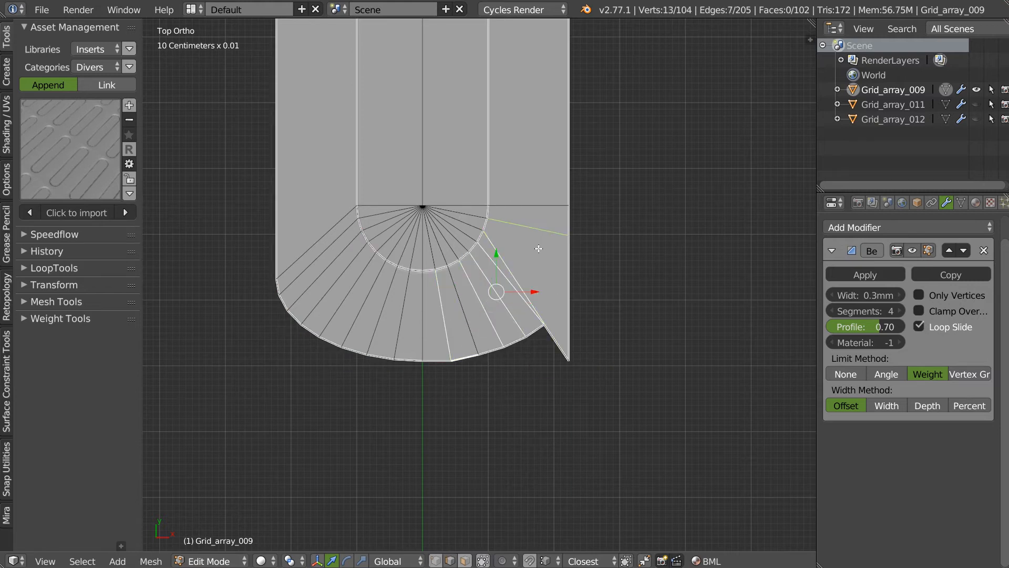
pyautogui.hotkey('ctrl', 'x')
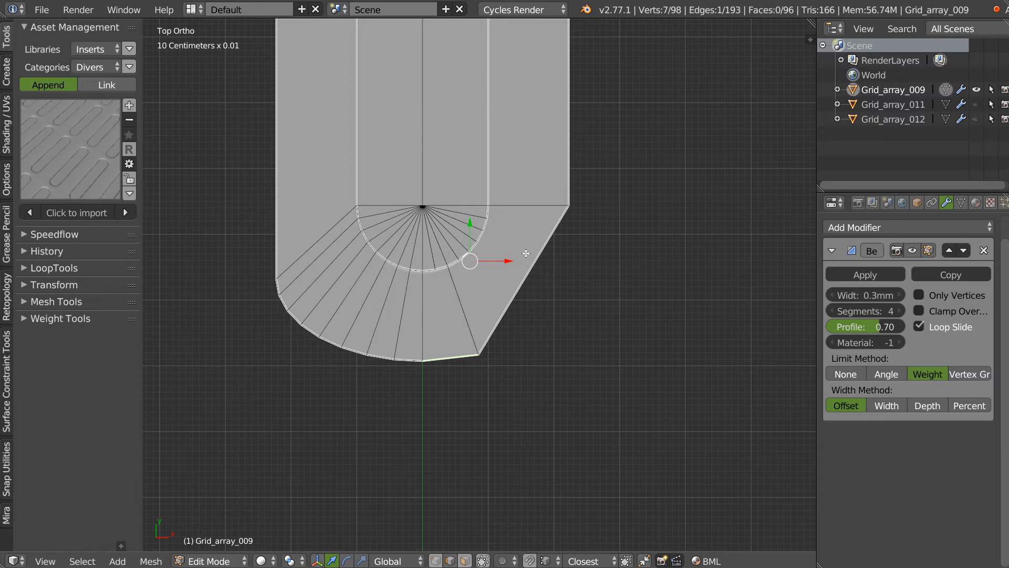
pyautogui.hotkey('ctrl', 'z')
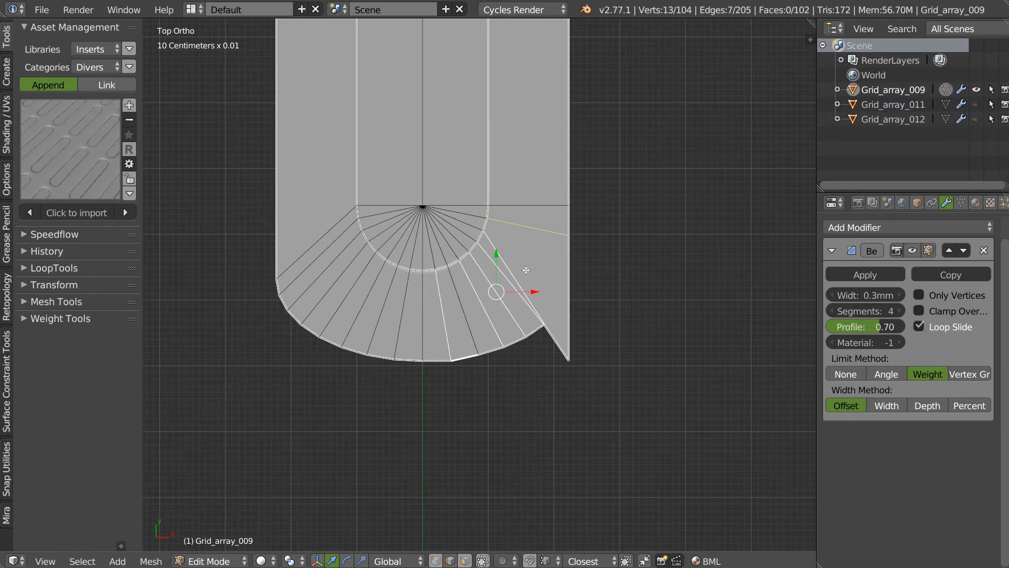
pyautogui.hotkey('ctrl', 'x')
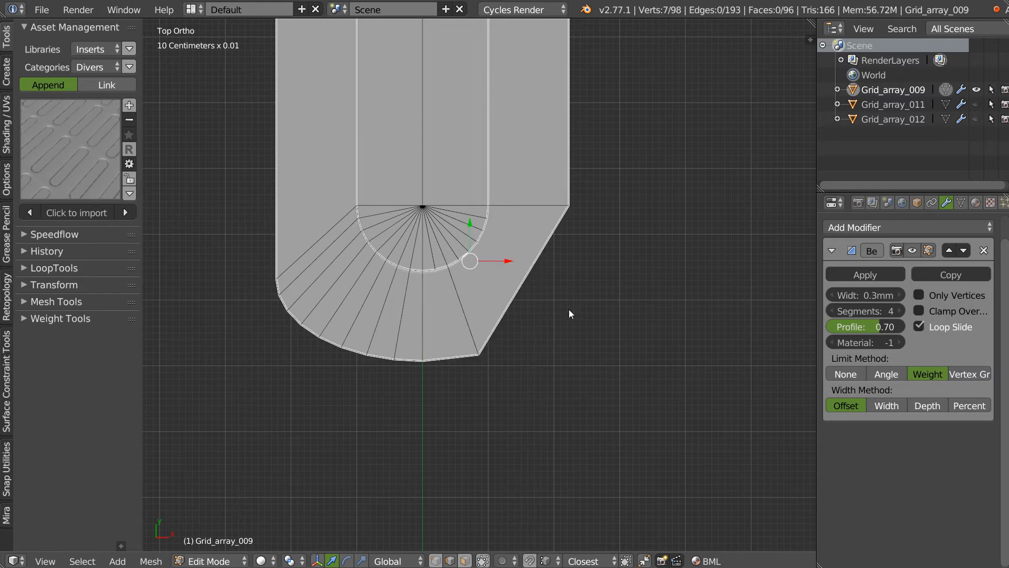
# Move the remaining lower-right vertex to square the corner, aligned with the border's right side and lowest point
pyautogui.press('Tab')
pyautogui.rightClick(476, 368)
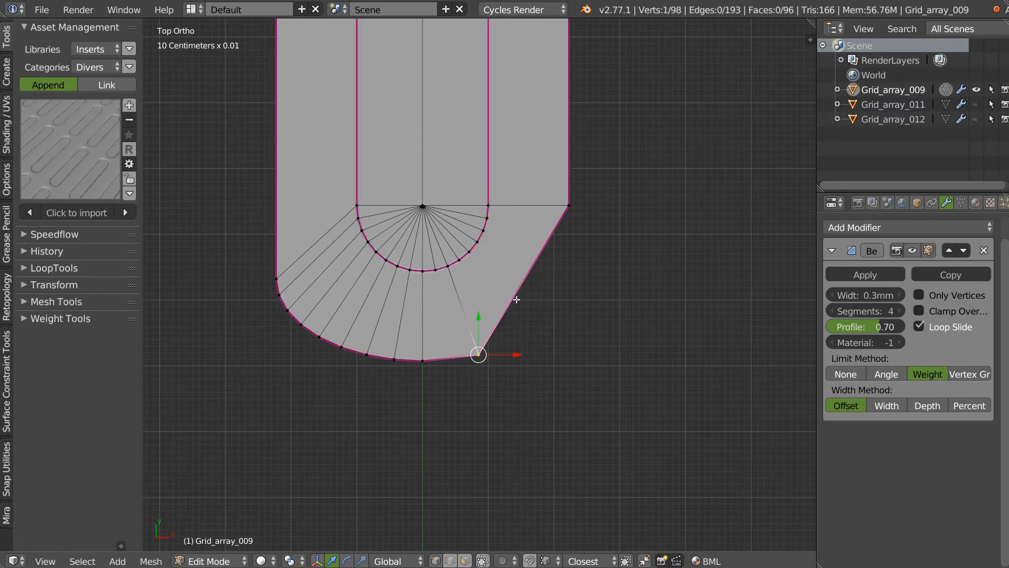
pyautogui.hotkey('alt', 'd')
pyautogui.click(598, 276)
pyautogui.moveTo(479, 325); pyautogui.dragTo(421, 361)
pyautogui.rightClick(557, 331)
pyautogui.moveTo(559, 295); pyautogui.dragTo(524, 310)
pyautogui.moveTo(594, 362); pyautogui.dragTo(568, 206)
# Dissolve the leftover radial edge next to the squared corner and leave Edit Mode
pyautogui.hotkey('ctrl', 'Tab')
pyautogui.rightClick(460, 307)
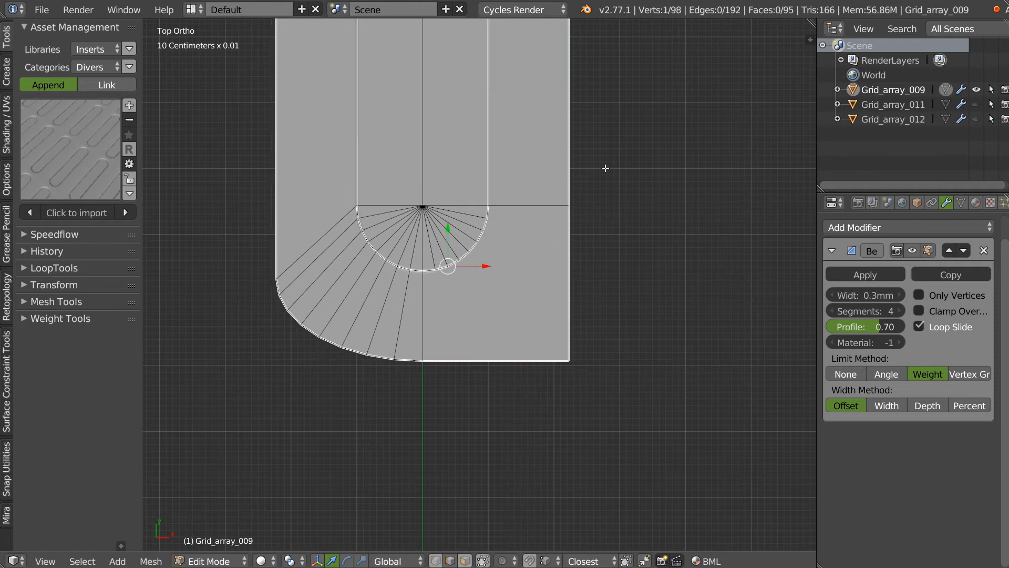
pyautogui.scroll(-2, 557, 239)
pyautogui.press('Tab')
# Add a cylinder at the centre of the tile and set its vertices to 12
pyautogui.scroll(2, 527, 312)
pyautogui.press('space')
pyautogui.press('Escape')
pyautogui.press('space')
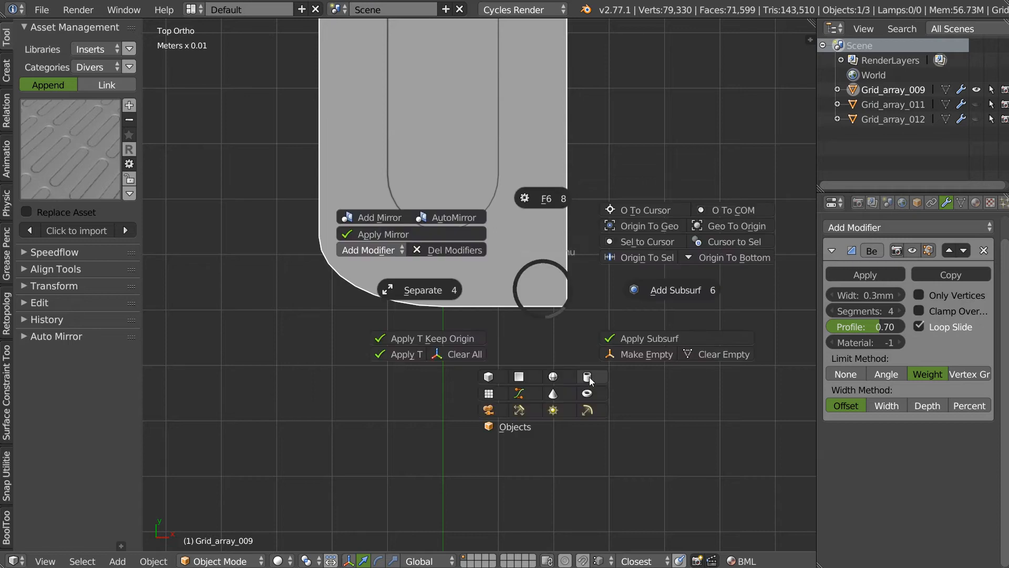
pyautogui.click(587, 377)
pyautogui.moveTo(675, 228); pyautogui.dragTo(481, 292, button='middle')
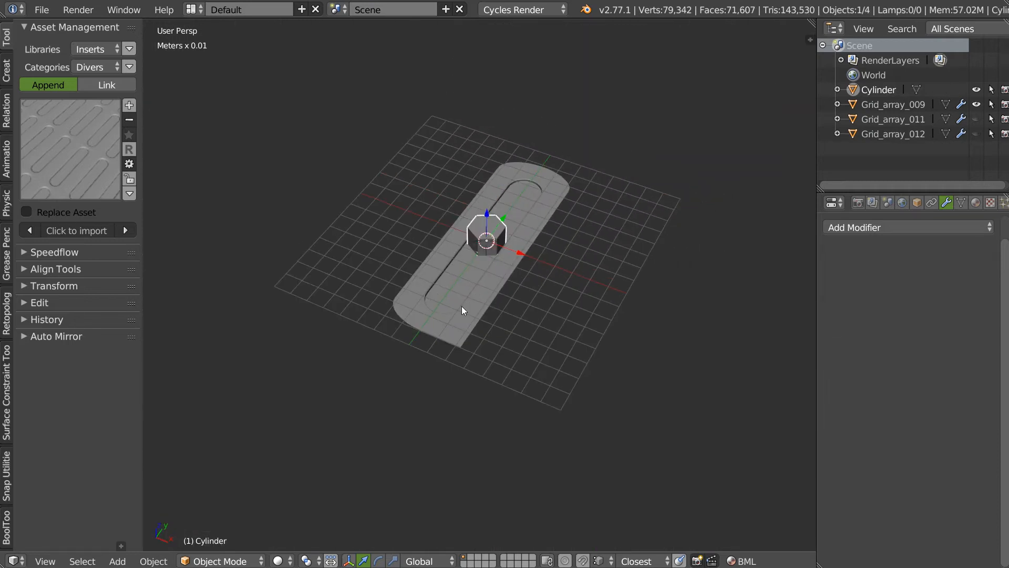
pyautogui.press('space')
pyautogui.click(510, 203)
pyautogui.click(681, 225)
pyautogui.press('Return')
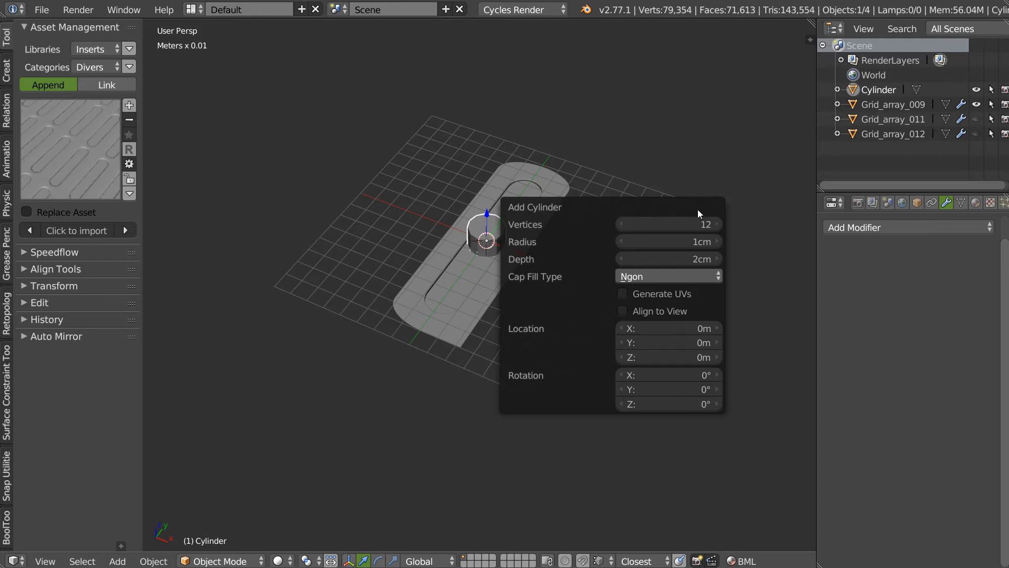
# Increase the new cylinder's vertices to 24
pyautogui.scroll(8, 556, 213)
pyautogui.scroll(-3, 584, 237)
pyautogui.moveTo(540, 272); pyautogui.dragTo(512, 226, button='middle')
pyautogui.press('space')
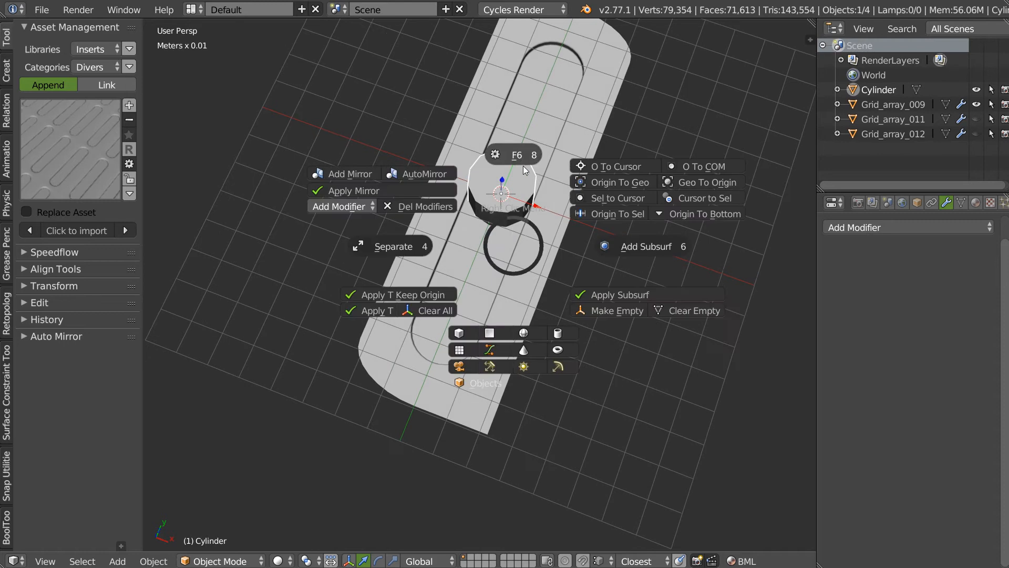
pyautogui.click(524, 149)
pyautogui.click(694, 174)
pyautogui.write('24')
pyautogui.press('Return')
# Extrude the new cylinder's top face upward and scale it outward into a flared rim, then leave Edit Mode
pyautogui.moveTo(400, 300); pyautogui.dragTo(451, 258, button='middle')
pyautogui.press('Tab')
pyautogui.click(536, 182)
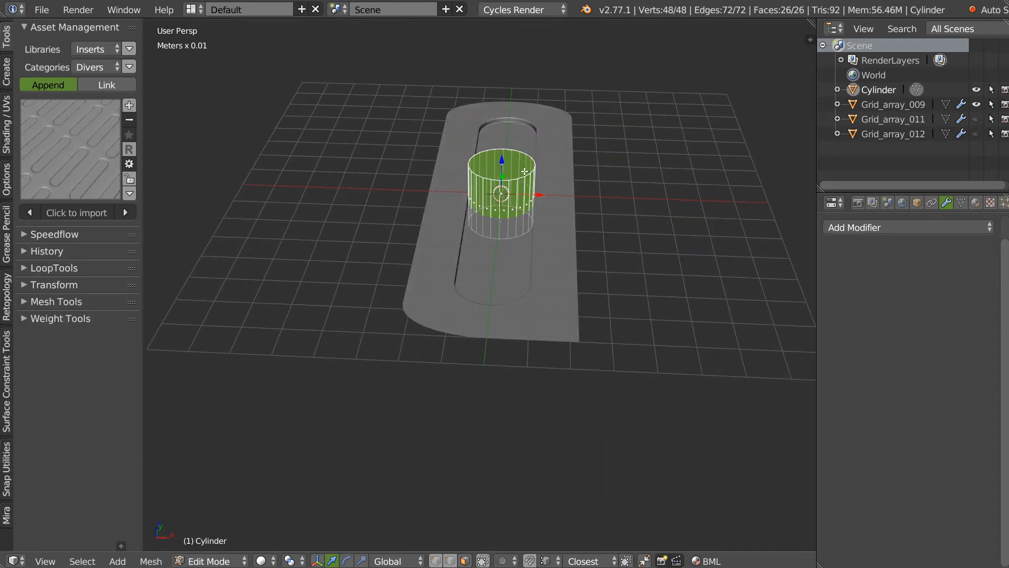
pyautogui.rightClick(501, 158)
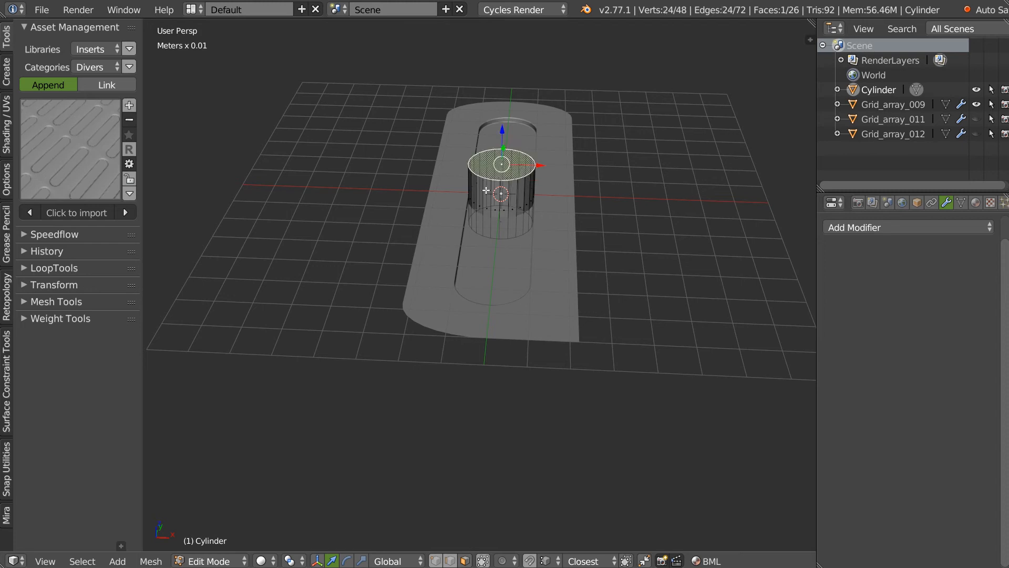
pyautogui.press('e')
pyautogui.click(499, 153)
pyautogui.press('s')
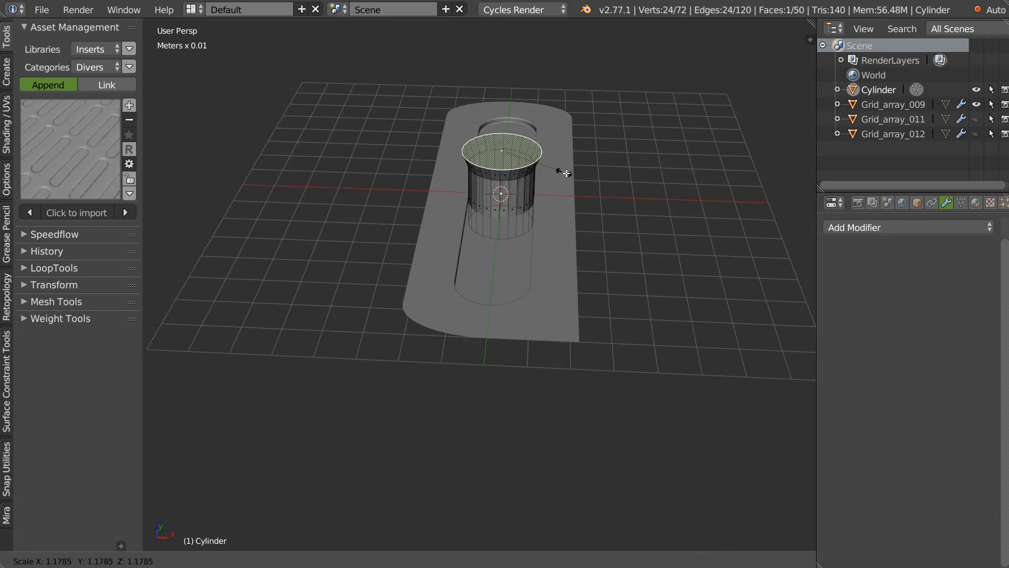
pyautogui.click(572, 175)
pyautogui.press('Tab')
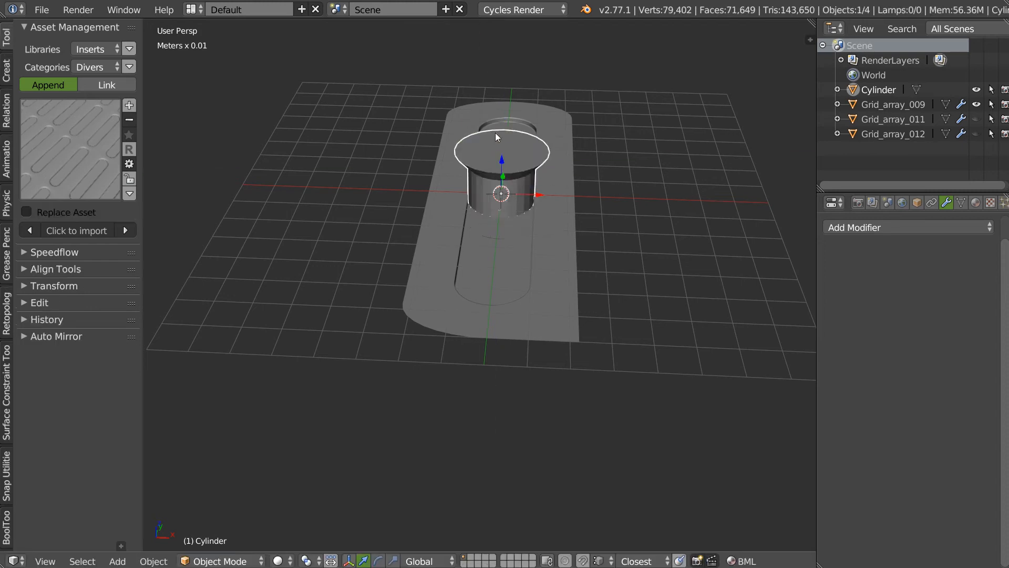
# Delete the cylinder's flared top face so the top is open, and leave Edit Mode
pyautogui.press('Tab')
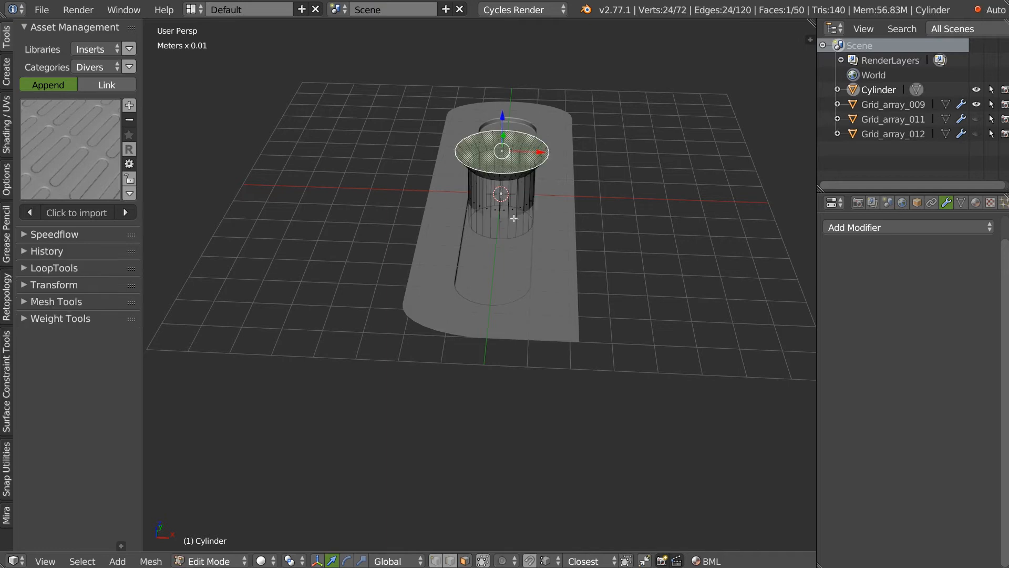
pyautogui.press('x')
pyautogui.click(520, 189)
pyautogui.press('Tab')
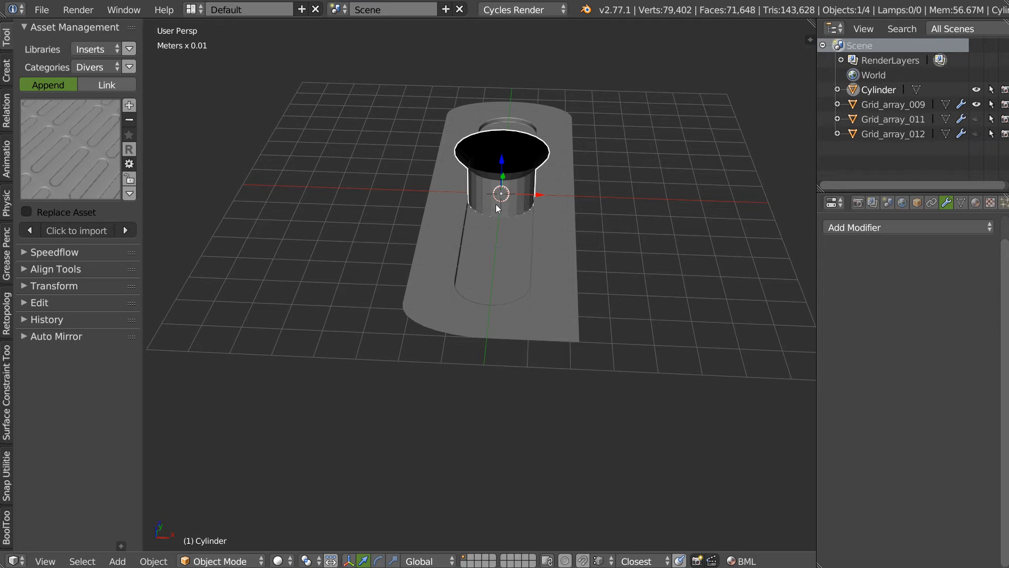
# Flip the normals of the whole cylinder mesh so its faces point inward
pyautogui.press('Tab')
pyautogui.press('q')
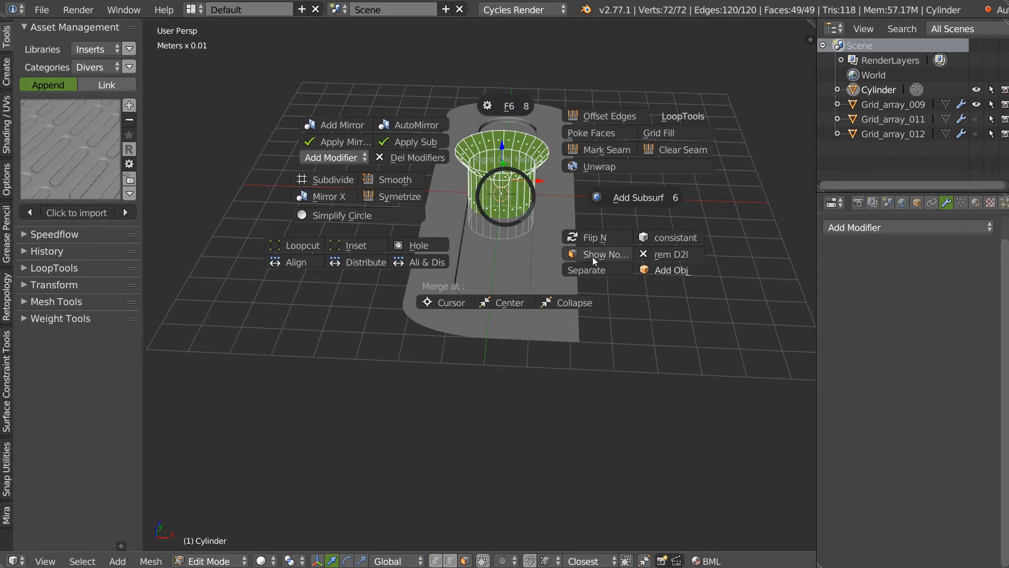
pyautogui.press('Tab')
pyautogui.press('q')
pyautogui.click(492, 158)
# Set the snap target to Median and snap the cylinder's centre onto the tile's squared corner
pyautogui.moveTo(454, 115); pyautogui.dragTo(536, 374)
pyautogui.hotkey('ctrl', 'shift', 'Tab')
pyautogui.click(597, 387)
pyautogui.click(692, 368)
pyautogui.moveTo(537, 279); pyautogui.dragTo(536, 370)
# Poke the cylinder's bottom face in Edit Mode to divide it into triangles around a centre vertex
pyautogui.keyDown('shift'); pyautogui.moveTo(477, 429); pyautogui.dragTo(502, 276, button='middle'); pyautogui.keyUp('shift')
pyautogui.keyDown('ctrl'); pyautogui.moveTo(618, 235); pyautogui.dragTo(594, 260, button='middle'); pyautogui.keyUp('ctrl')
pyautogui.press('Tab')
pyautogui.rightClick(562, 143)
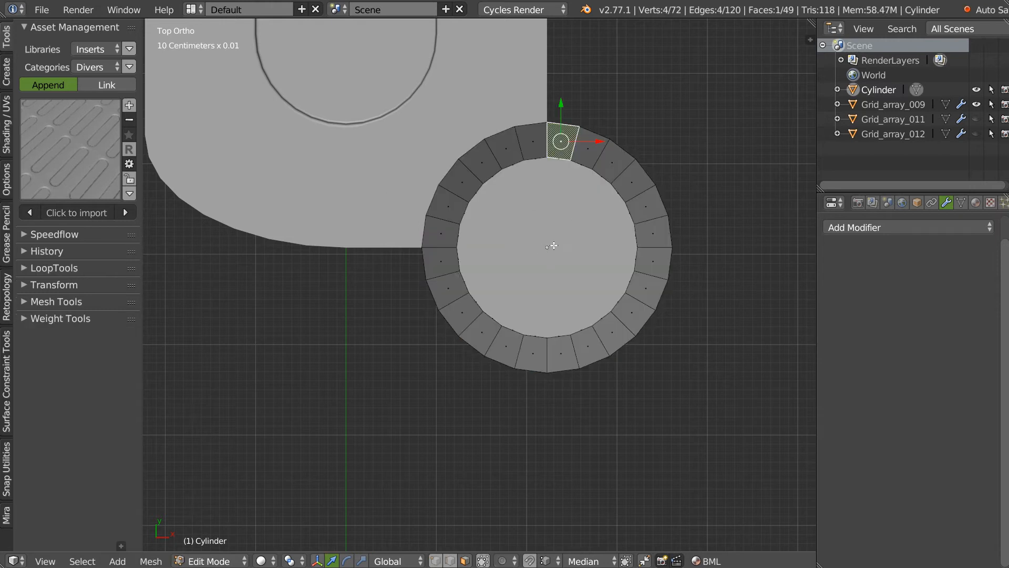
pyautogui.rightClick(544, 247)
pyautogui.press('w')
pyautogui.click(652, 182)
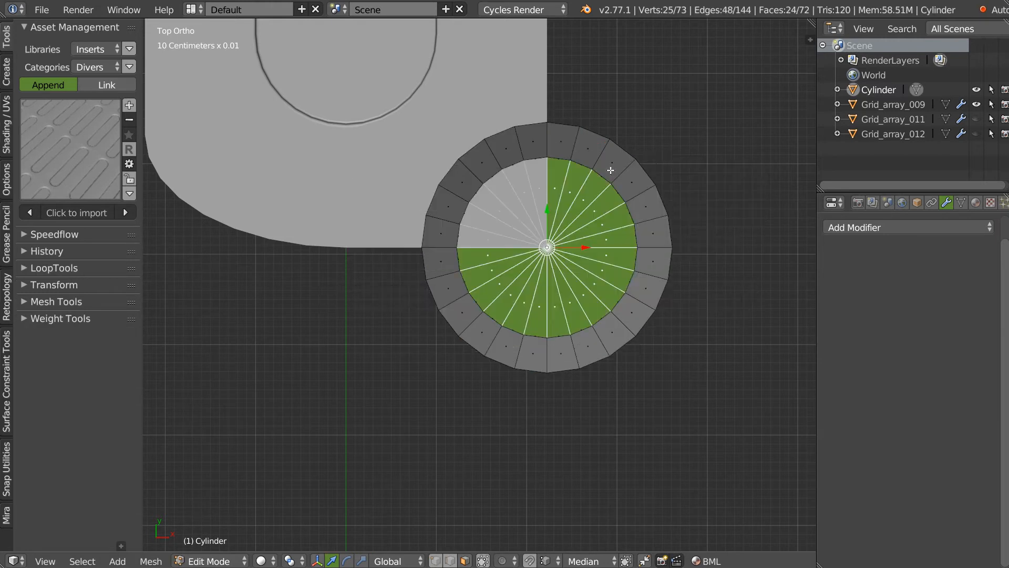
# Delete the cylinder faces outside the tile, keeping only the quarter that overlaps its corner, and leave Edit Mode
pyautogui.rightClick(573, 182)
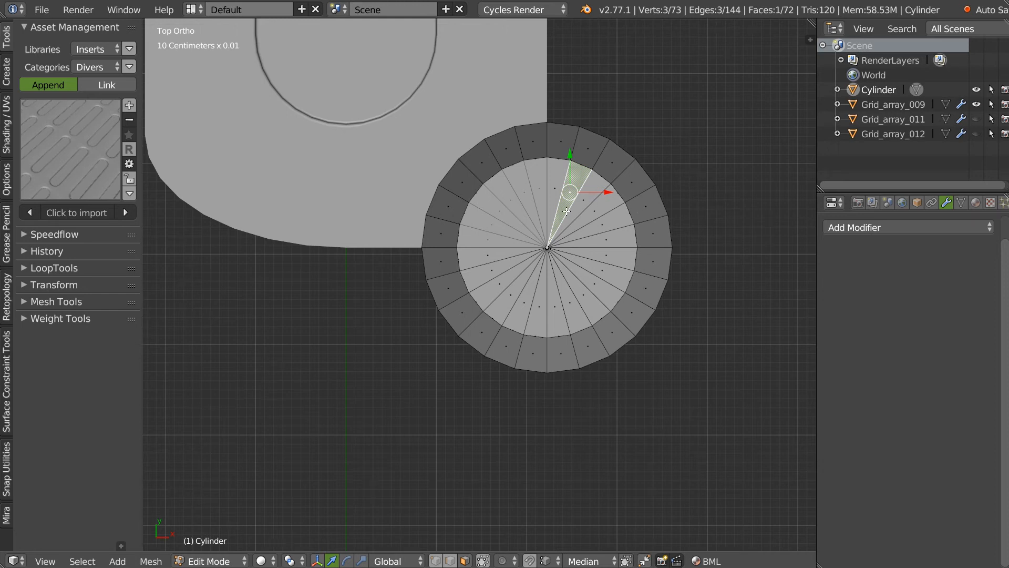
pyautogui.moveTo(574, 217); pyautogui.dragTo(446, 122, button='middle')
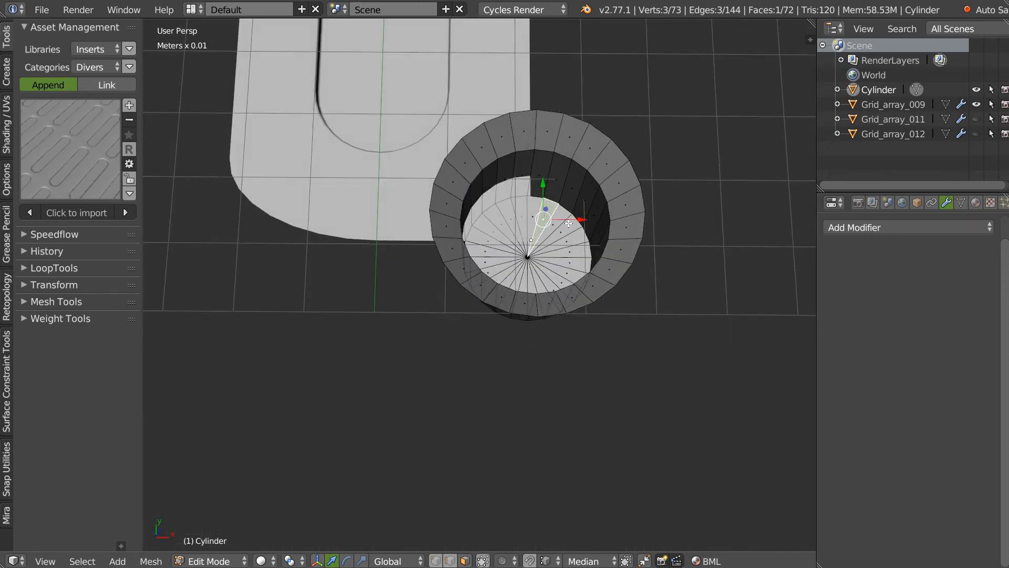
pyautogui.press('KP_7')
pyautogui.moveTo(707, 225)
pyautogui.keyDown('ctrl'); pyautogui.mouseDown()
pyautogui.moveTo(599, 100)
pyautogui.moveTo(555, 124)
pyautogui.moveTo(549, 239)
pyautogui.moveTo(442, 244)
pyautogui.moveTo(397, 322)
pyautogui.moveTo(801, 310)
pyautogui.mouseUp(); pyautogui.keyUp('ctrl')
pyautogui.press('x')
pyautogui.click(551, 263)
pyautogui.moveTo(656, 270); pyautogui.dragTo(528, 225, button='middle')
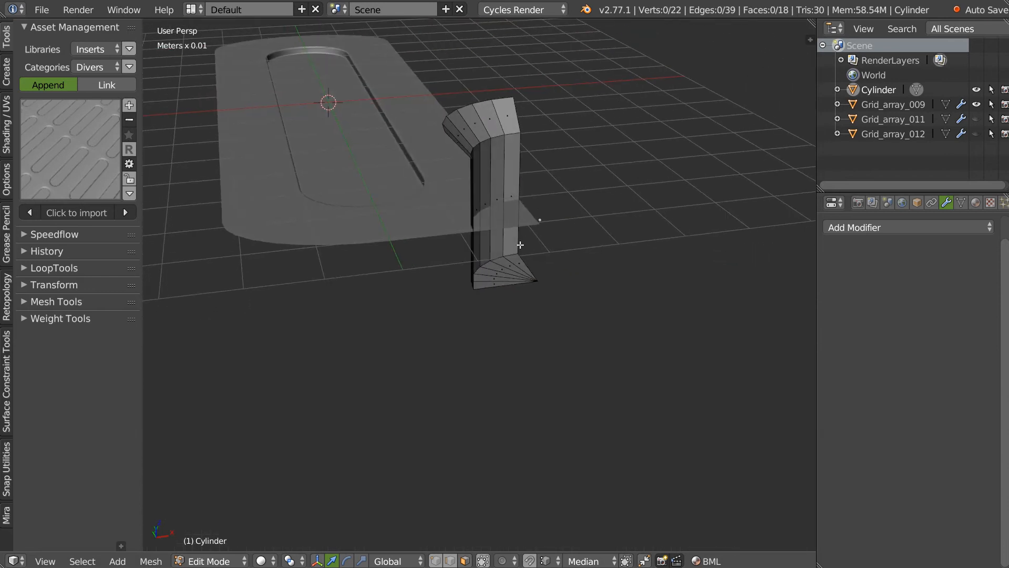
pyautogui.press('Tab')
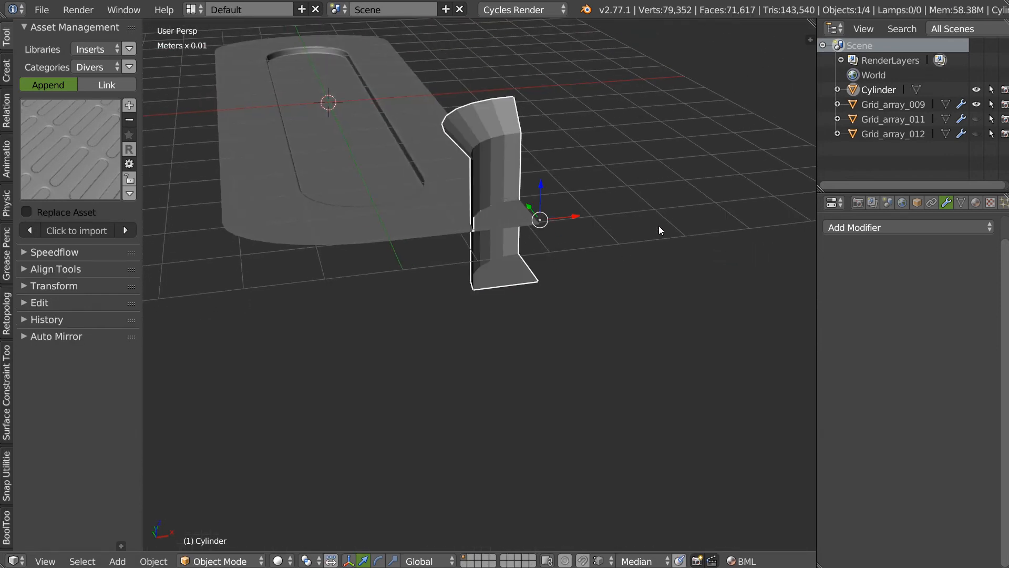
# Scale down the quarter cylinder and lower it beneath the tile's corner
pyautogui.press('s')
pyautogui.click(613, 225)
pyautogui.moveTo(545, 177); pyautogui.dragTo(534, 228)
# Set the snap target to Closest and move the quarter cylinder along Z so its flared rim meets the tile's surface
pyautogui.hotkey('ctrl', 'shift', 'Tab')
pyautogui.click(613, 341)
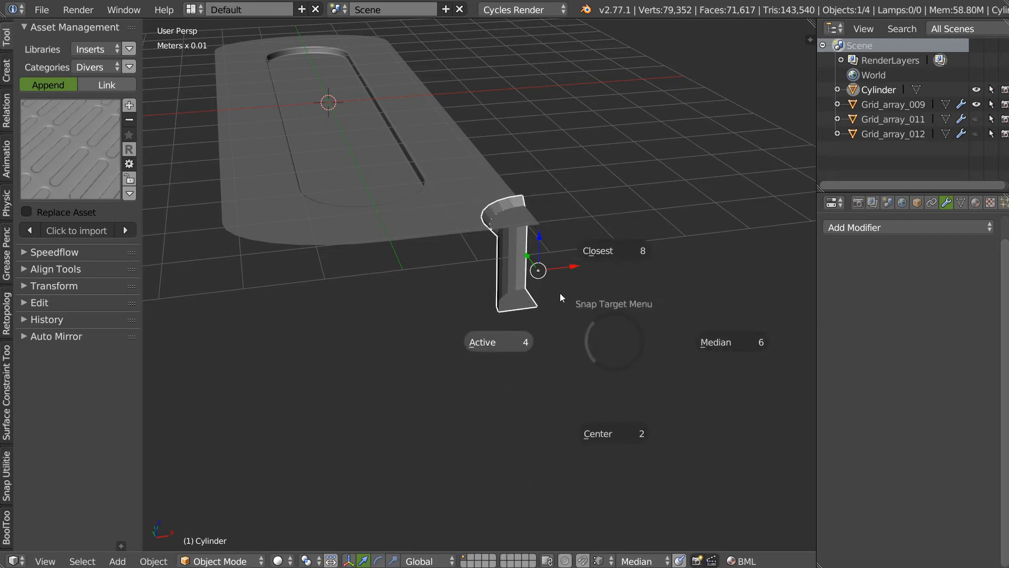
pyautogui.click(544, 238)
pyautogui.press('KP_2')
pyautogui.press('KP_2')
pyautogui.press('KP_2')
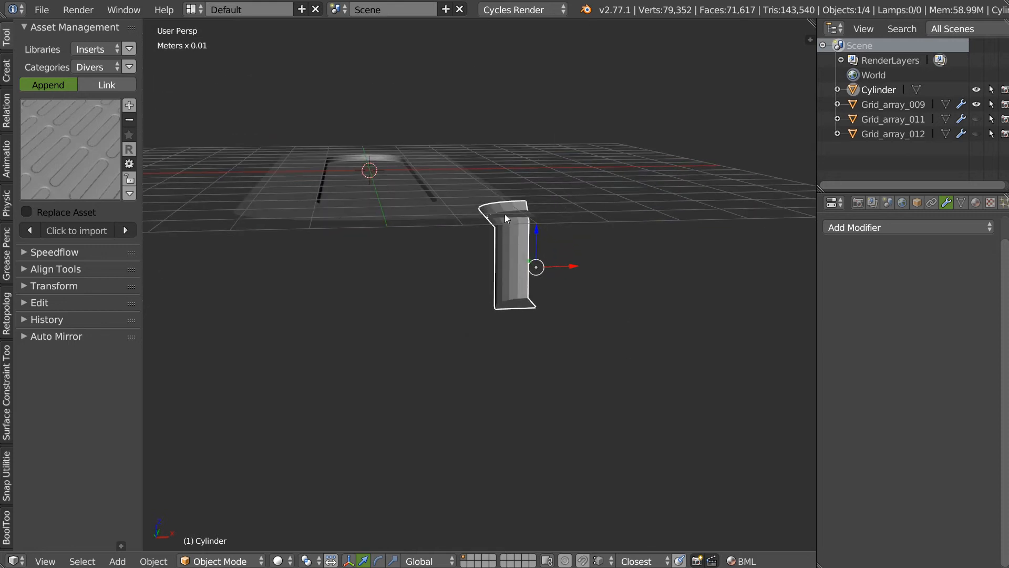
pyautogui.press('g')
pyautogui.press('z')
pyautogui.press('z')
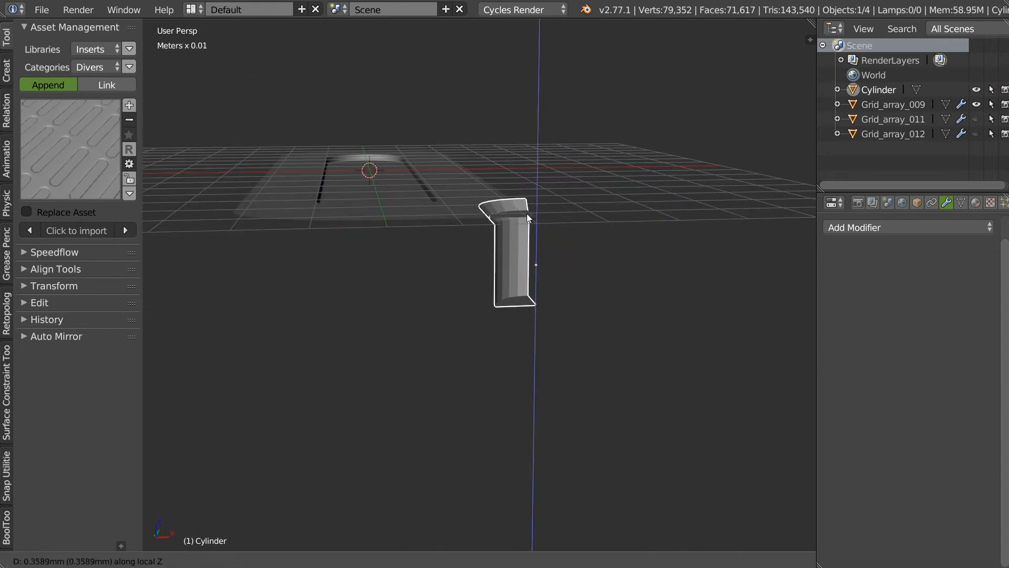
pyautogui.click(532, 209)
# Split a new vertex off the tile's squared corner and snap it to the flared rim's end on the long side
pyautogui.moveTo(552, 178); pyautogui.dragTo(558, 243, button='middle')
pyautogui.press('Tab')
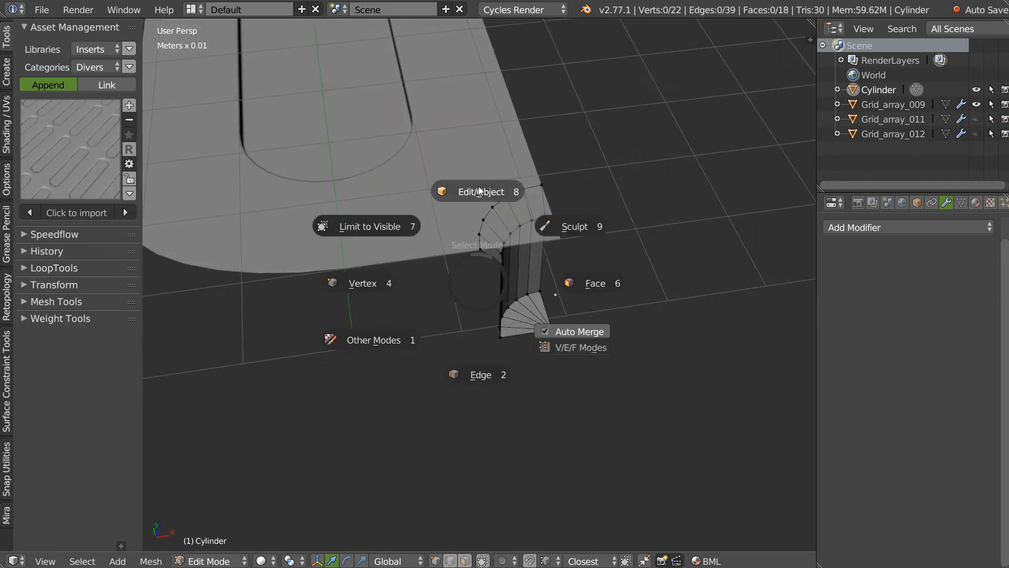
pyautogui.press('Tab')
pyautogui.rightClick(444, 239)
pyautogui.press('Tab')
pyautogui.rightClick(558, 241)
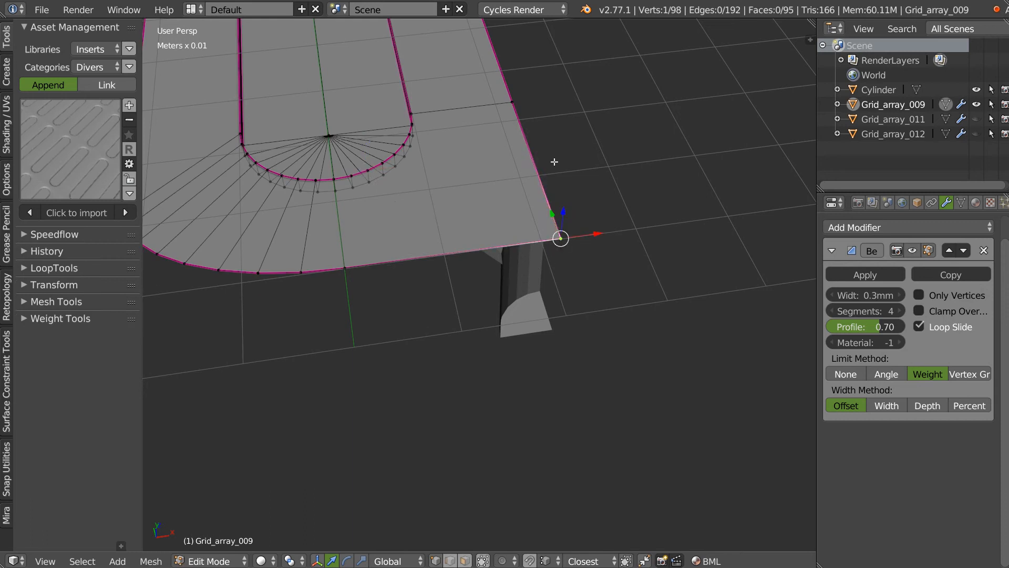
pyautogui.press('e')
pyautogui.click(544, 176)
pyautogui.press('g')
pyautogui.click(542, 183)
# Snap the remaining corner vertex of the tile to the opposite end of the quarter cylinder's flared rim
pyautogui.rightClick(560, 238)
pyautogui.press('g')
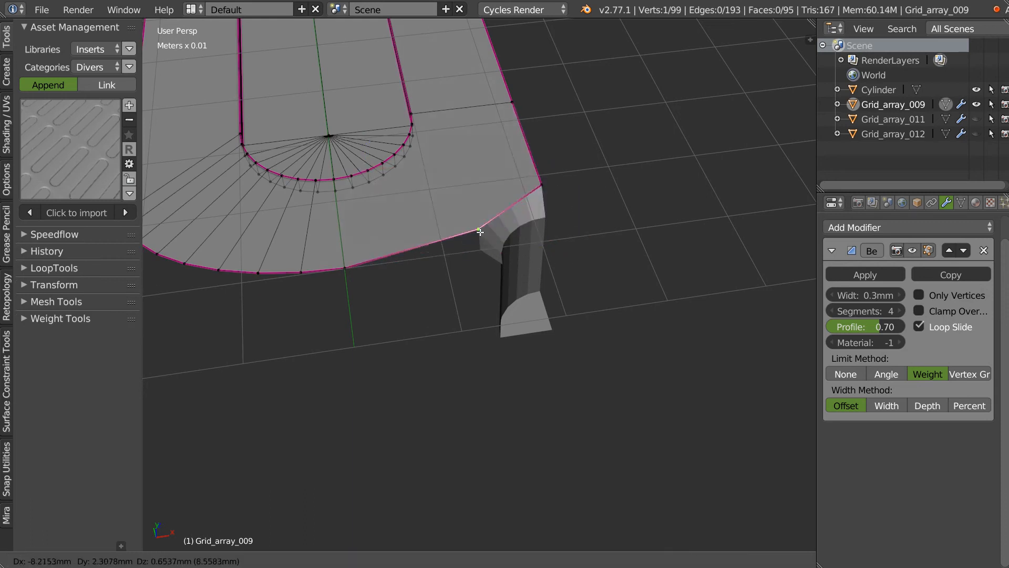
pyautogui.click(480, 249)
pyautogui.moveTo(480, 249); pyautogui.dragTo(516, 289, button='middle')
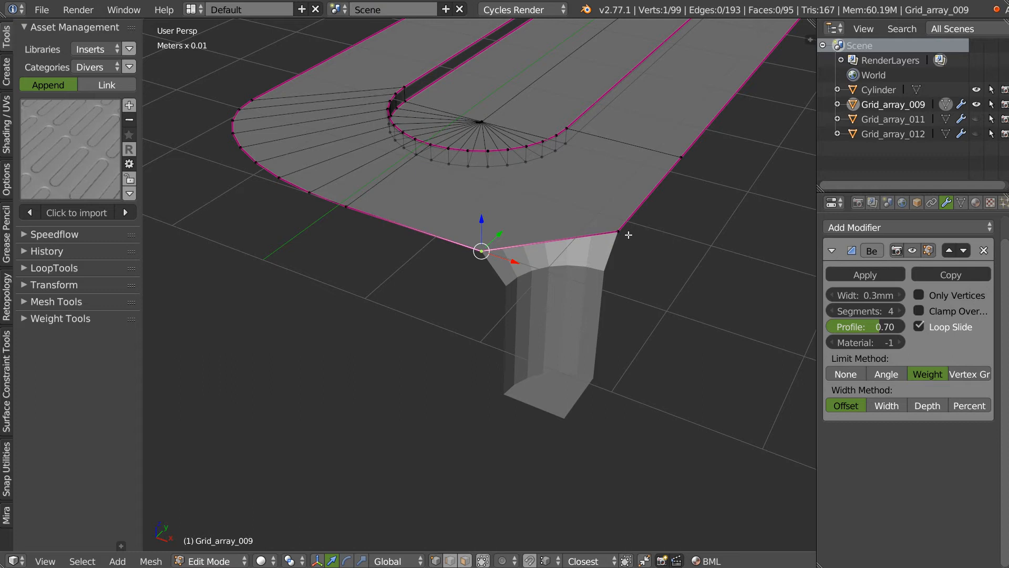
# Subdivide the edge between the two corner vertices three times
pyautogui.keyDown('shift'); pyautogui.rightClick(615, 231); pyautogui.keyUp('shift')
pyautogui.press('w')
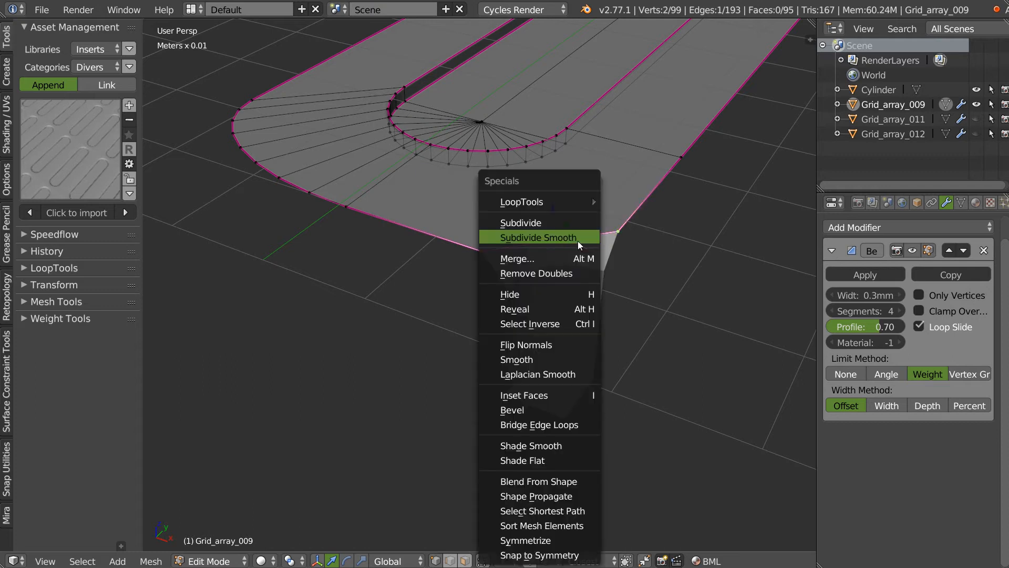
pyautogui.click(540, 220)
pyautogui.press('w')
pyautogui.click(526, 223)
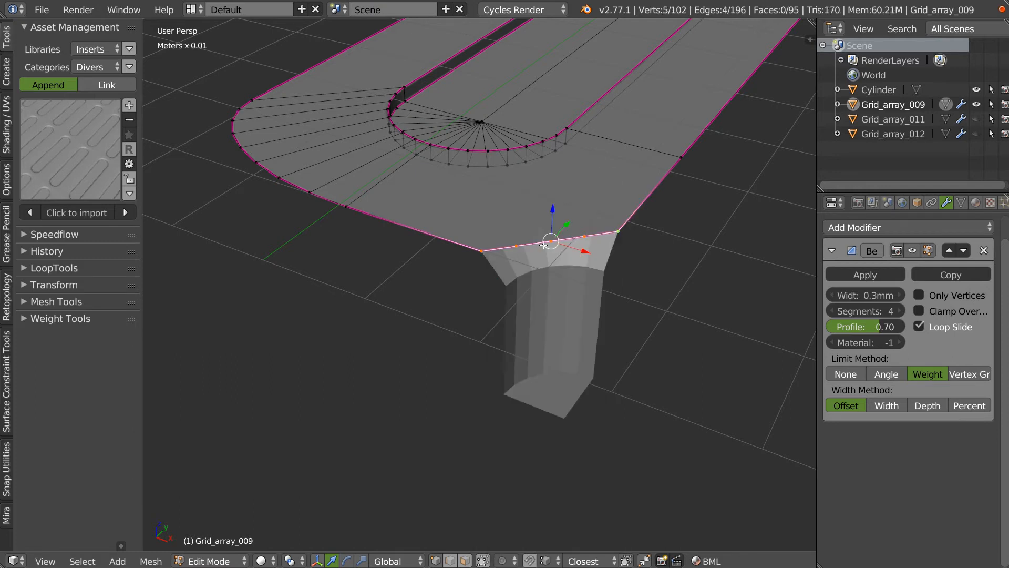
pyautogui.press('w')
pyautogui.click(534, 222)
pyautogui.scroll(2, 552, 252)
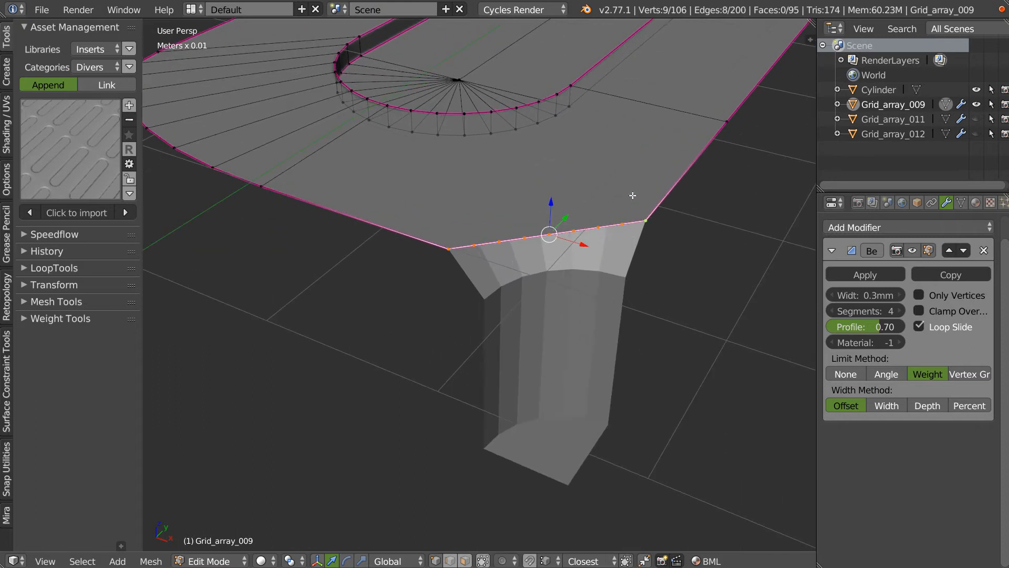
# Snap the subdivided edge's vertices to the flared rim's vertices so the tile's corner follows the arc, and leave Edit Mode
pyautogui.rightClick(472, 245)
pyautogui.press('g')
pyautogui.click(474, 231)
pyautogui.press('g')
pyautogui.click(525, 234)
pyautogui.moveTo(525, 235); pyautogui.dragTo(609, 213, button='right')
pyautogui.moveTo(548, 225); pyautogui.dragTo(599, 233, button='middle')
pyautogui.scroll(-4, 600, 233)
pyautogui.scroll(2, 568, 311)
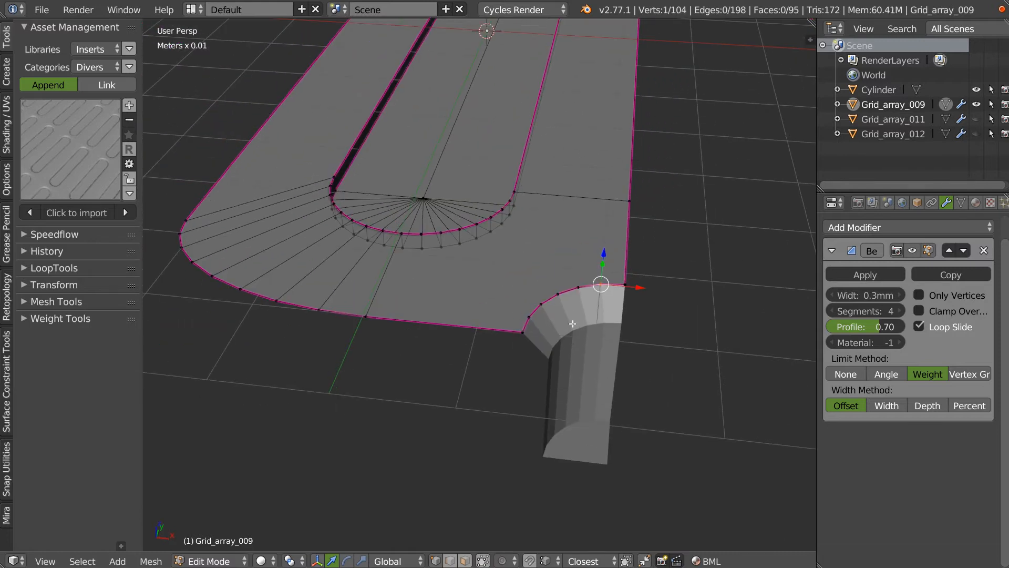
pyautogui.press('Tab')
pyautogui.keyDown('shift'); pyautogui.rightClick(576, 312); pyautogui.keyUp('shift')
pyautogui.press('w')
pyautogui.click(496, 298)
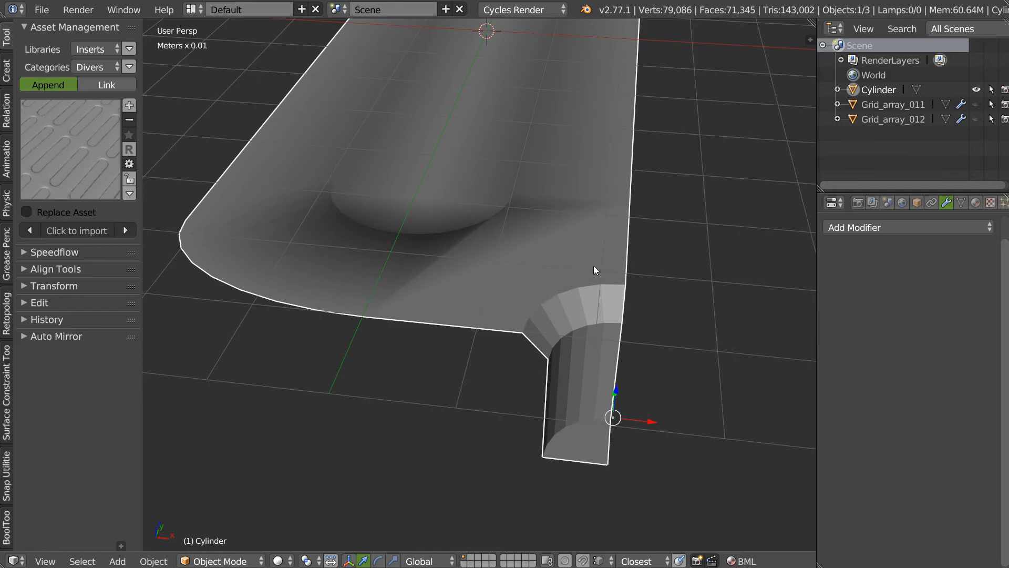
pyautogui.keyDown('shift'); pyautogui.moveTo(571, 276); pyautogui.dragTo(513, 215, button='middle'); pyautogui.keyUp('shift')
pyautogui.hotkey('ctrl', 'z')
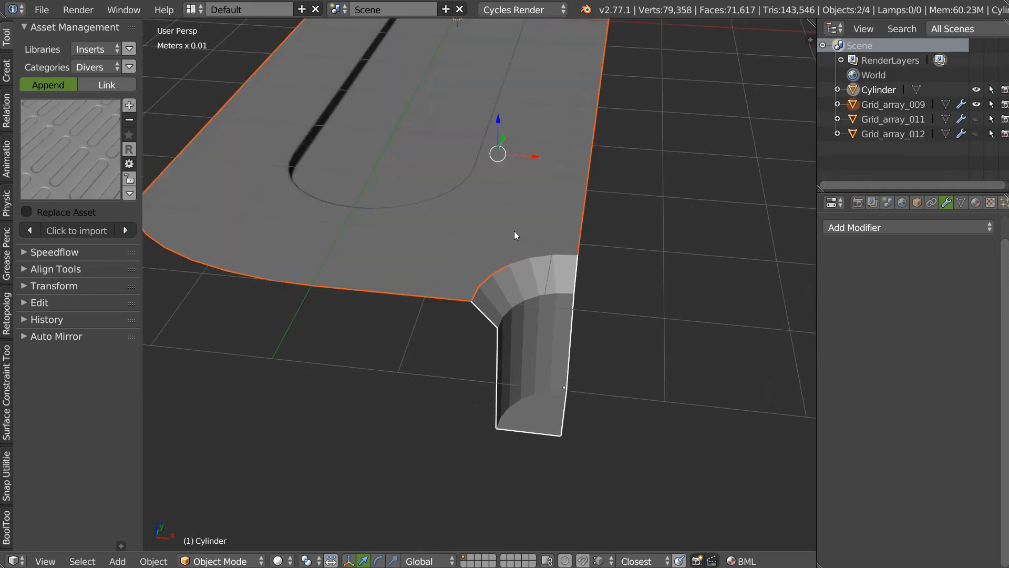
pyautogui.hotkey('ctrl', 'z')
# Join the quarter cylinder into the tile, with the tile as the active object
pyautogui.rightClick(538, 298)
pyautogui.keyDown('shift'); pyautogui.rightClick(484, 223); pyautogui.keyUp('shift')
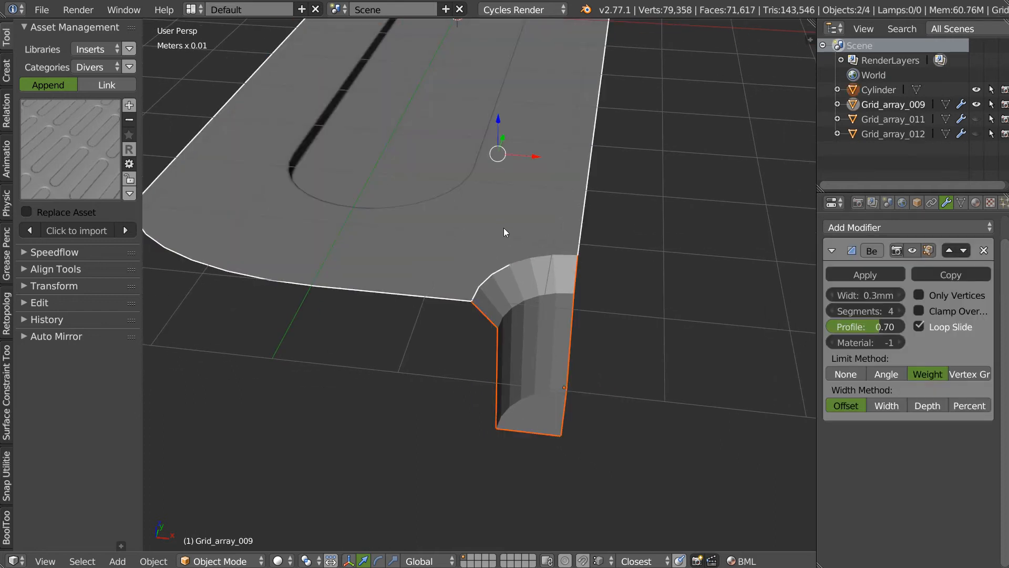
pyautogui.press('w')
pyautogui.press('w')
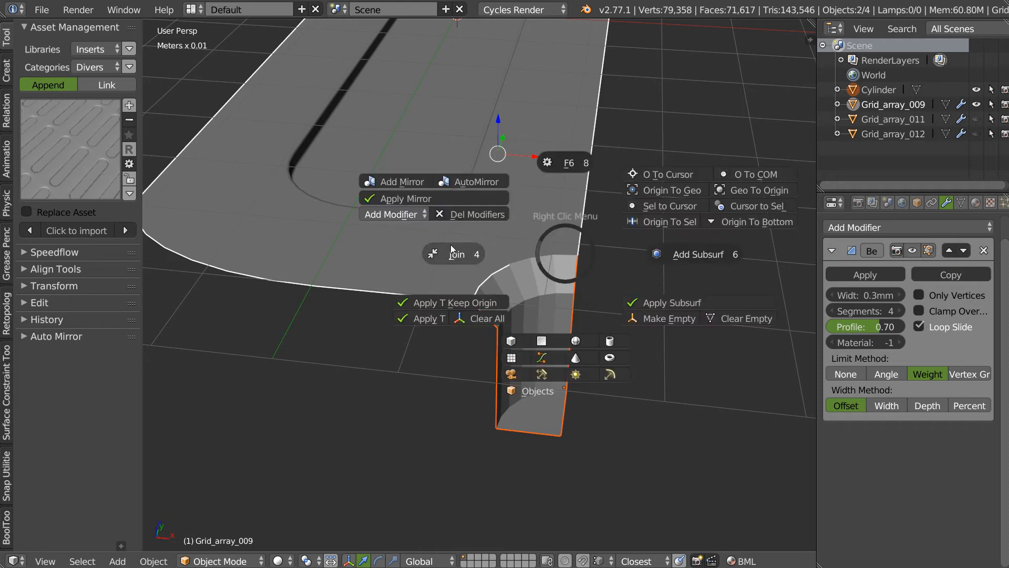
pyautogui.click(459, 254)
# Select the whole joined mesh in Edit Mode and remove the doubled vertices where the rim meets the tile
pyautogui.scroll(2, 457, 257)
pyautogui.press('Tab')
pyautogui.click(431, 251)
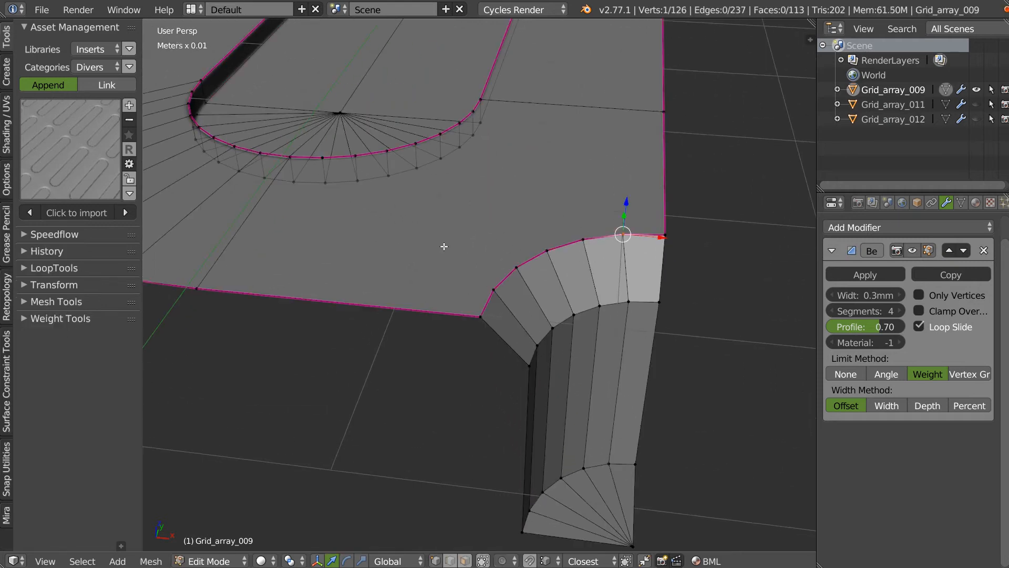
pyautogui.press('Tab')
pyautogui.click(453, 276)
pyautogui.press('a')
pyautogui.click(538, 288)
pyautogui.rightClick(531, 296)
pyautogui.click(584, 267)
pyautogui.keyDown('shift'); pyautogui.click(583, 304); pyautogui.keyUp('shift')
pyautogui.keyDown('shift'); pyautogui.click(584, 304); pyautogui.keyUp('shift')
pyautogui.rightClick(585, 310)
pyautogui.click(752, 373)
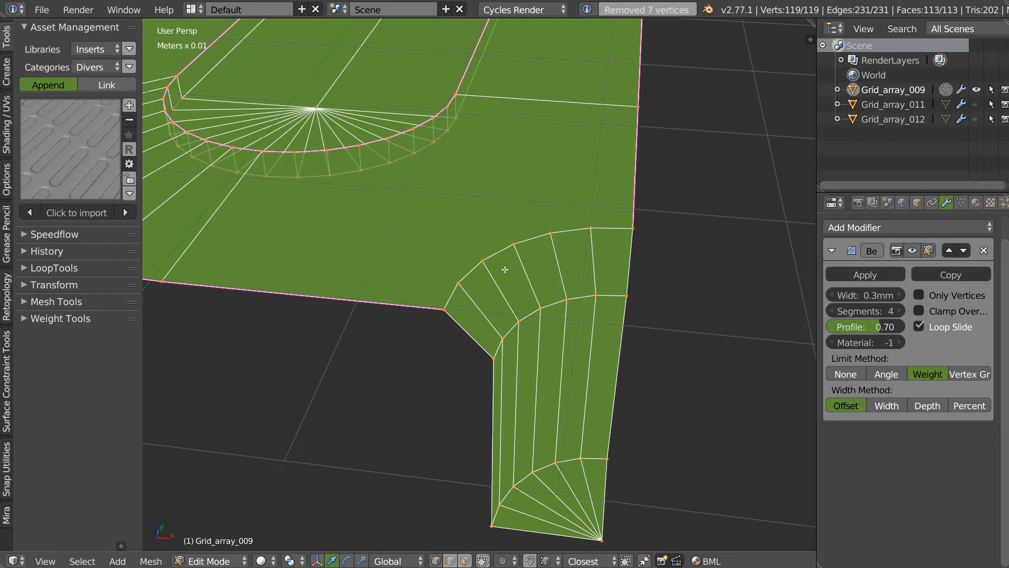
# Add bevel weight to the upper and lower edge arcs of the corner's flared rim, and leave Edit Mode
pyautogui.press('Tab')
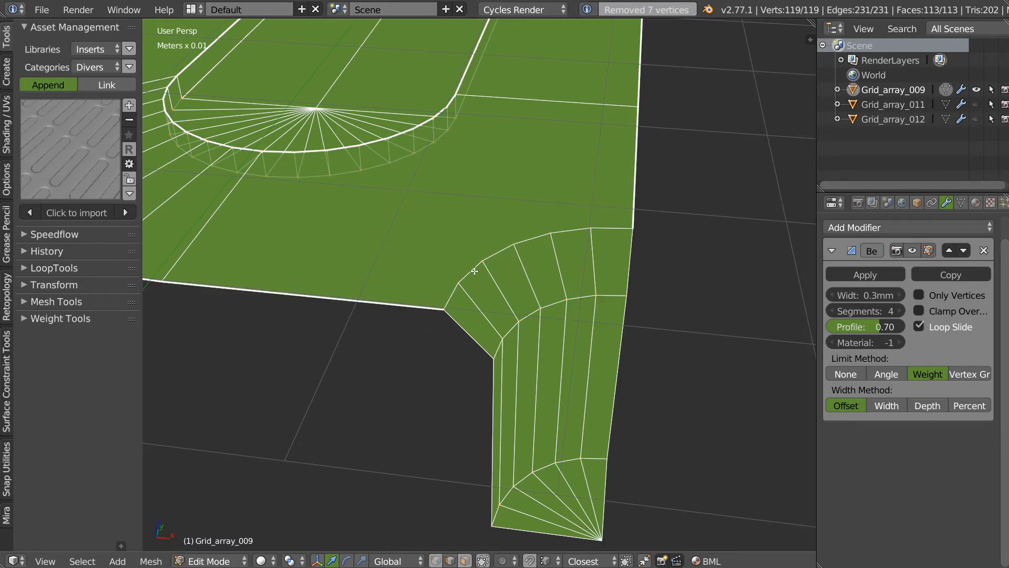
pyautogui.keyDown('alt'); pyautogui.click(477, 272); pyautogui.keyUp('alt')
pyautogui.keyDown('alt'); pyautogui.keyDown('shift'); pyautogui.click(509, 328); pyautogui.keyUp('shift'); pyautogui.keyUp('alt')
pyautogui.press('space')
pyautogui.click(631, 329)
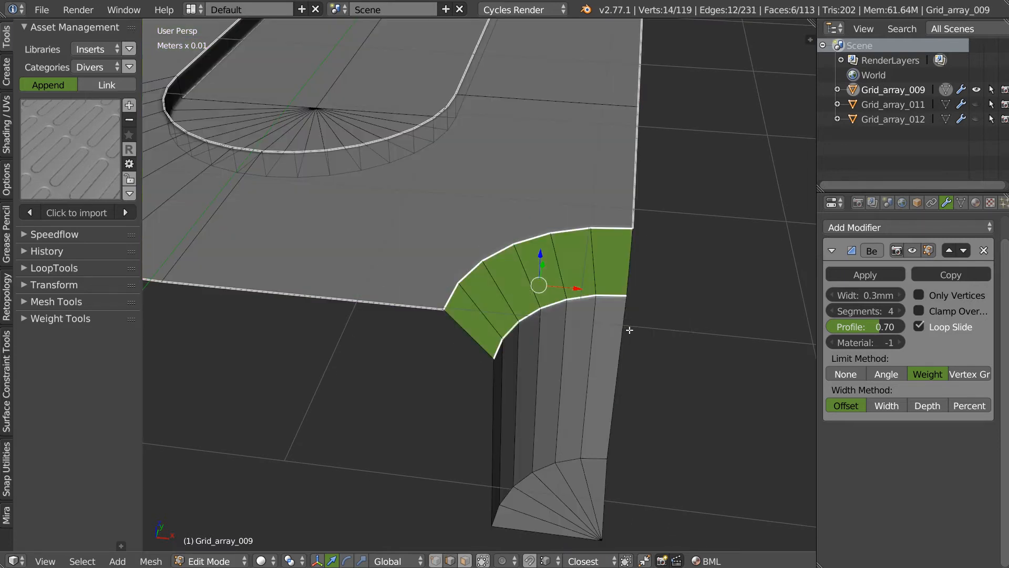
pyautogui.click(559, 347)
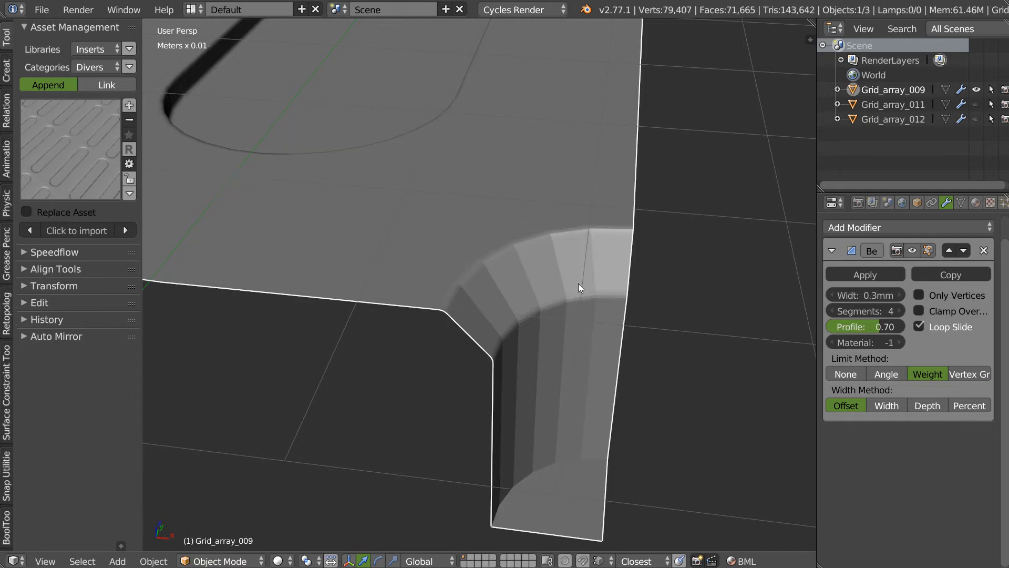
# Apply smooth shading to the joined tile
pyautogui.press('space')
pyautogui.click(422, 326)
pyautogui.press('space')
pyautogui.click(422, 324)
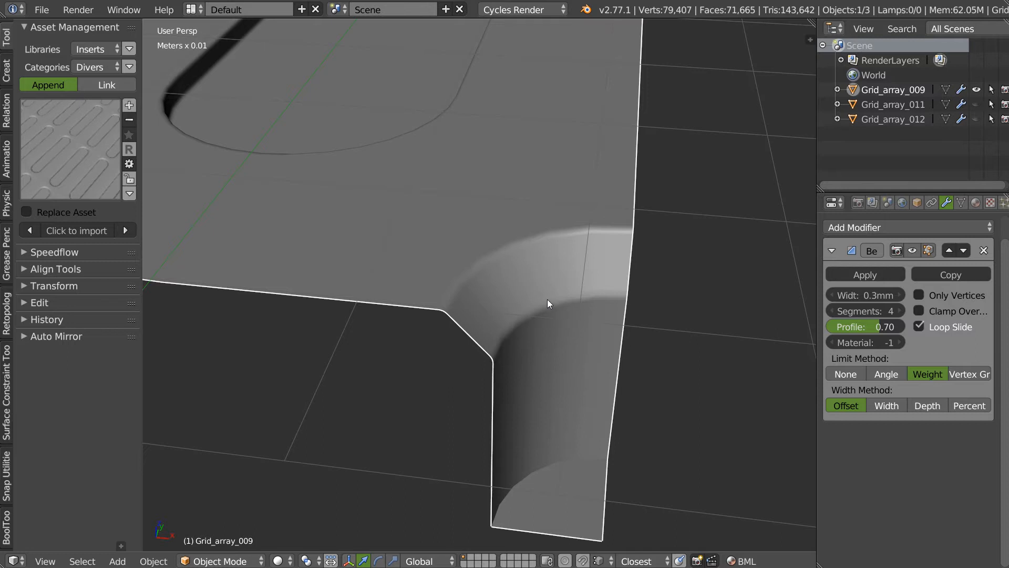
# In Edit Mode, add bevel weight to the lowest edge arc of the corner hole's vertical wall
pyautogui.press('Tab')
pyautogui.keyDown('alt'); pyautogui.rightClick(547, 464); pyautogui.keyUp('alt')
pyautogui.press('space')
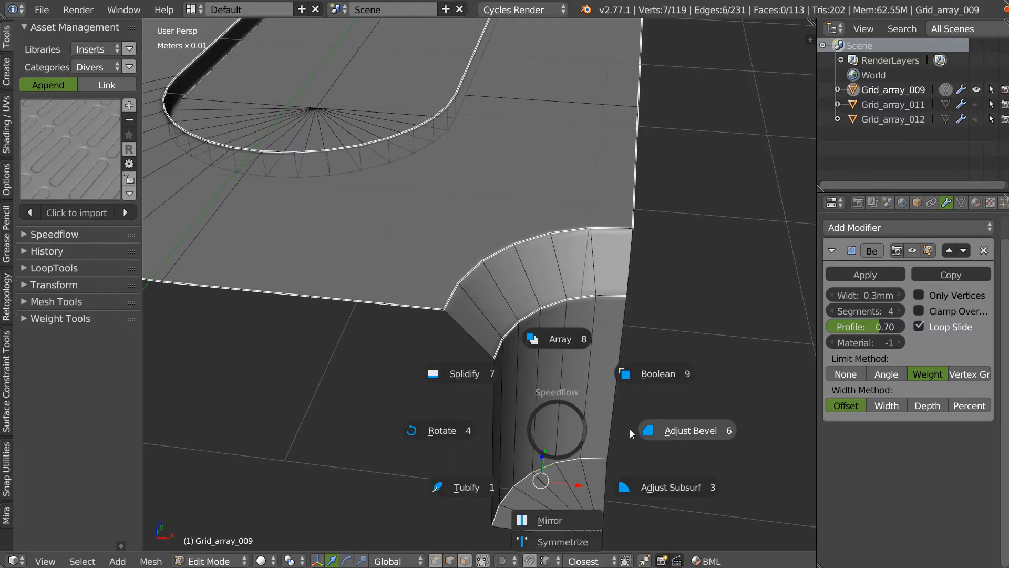
pyautogui.click(662, 429)
# Select the six cap faces at the bottom of the corner hole and raise them about 6.7 mm along Z
pyautogui.rightClick(598, 503)
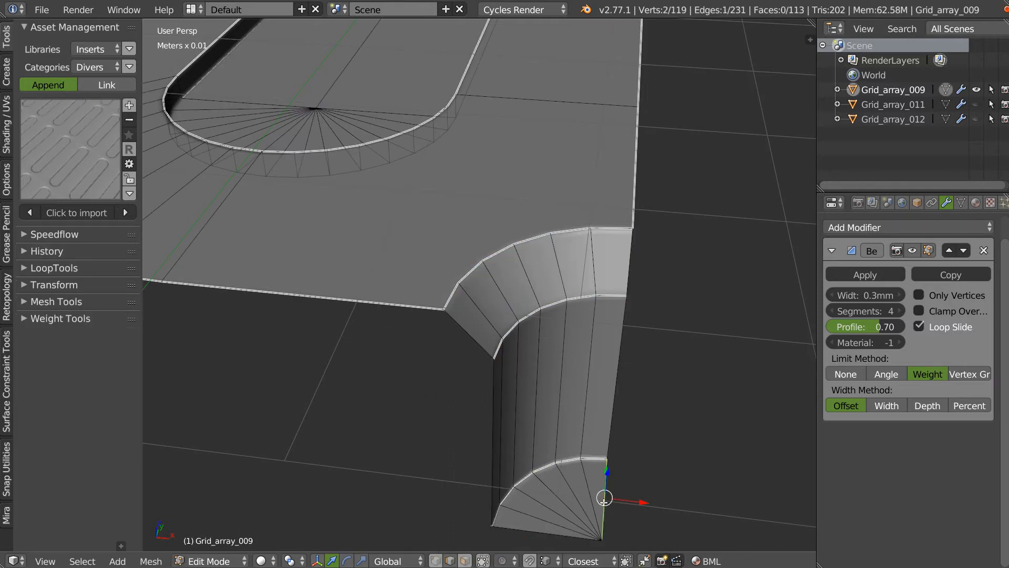
pyautogui.hotkey('ctrl', 'Tab')
pyautogui.click(609, 527)
pyautogui.moveTo(513, 494)
pyautogui.keyDown('ctrl'); pyautogui.mouseDown()
pyautogui.moveTo(583, 542)
pyautogui.moveTo(550, 538)
pyautogui.mouseUp(); pyautogui.keyUp('ctrl')
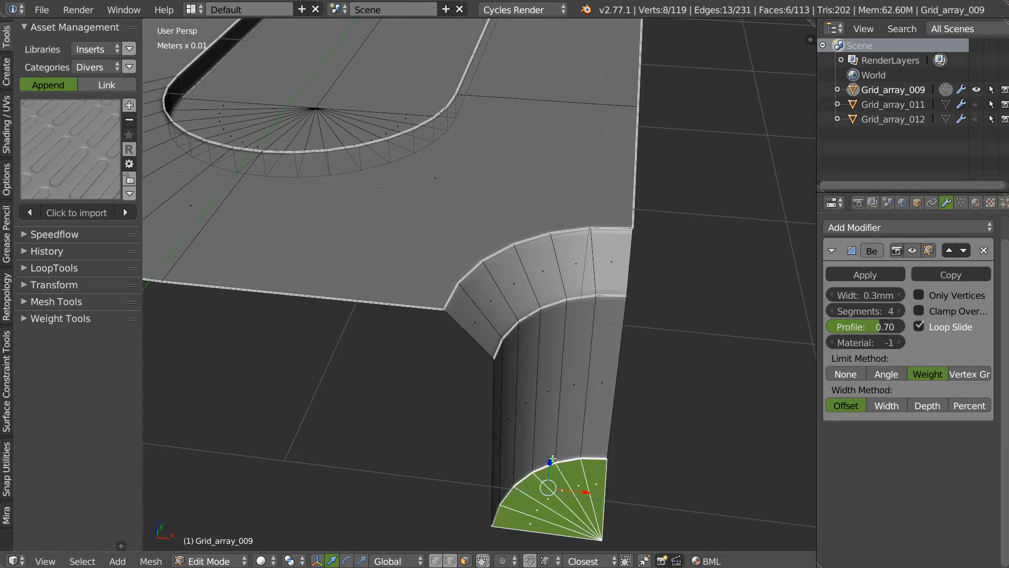
pyautogui.moveTo(565, 520); pyautogui.dragTo(573, 429, button='middle')
pyautogui.press('g')
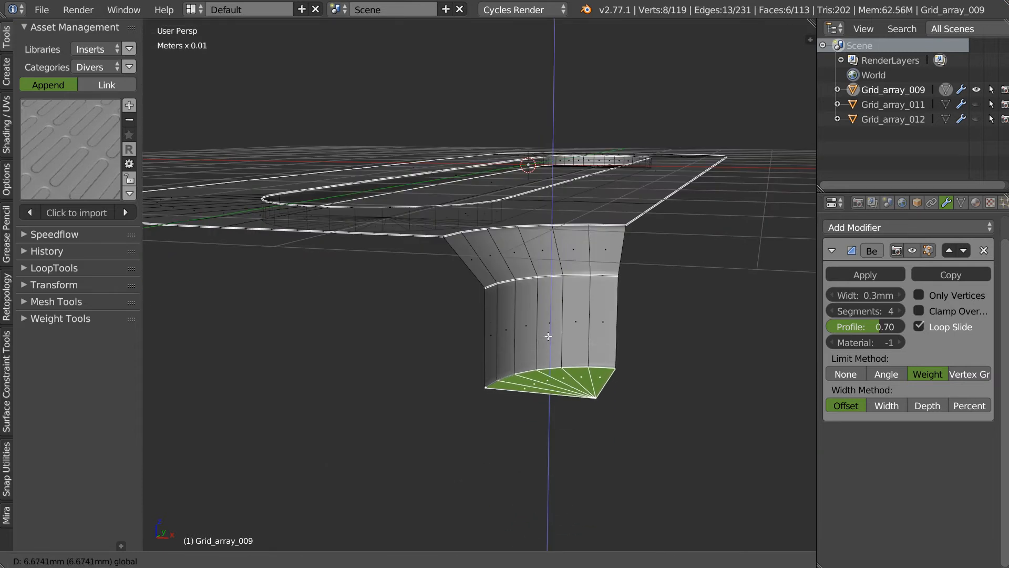
pyautogui.click(571, 338)
# Delete the bottom cap faces of the corner hole and leave Edit Mode
pyautogui.moveTo(526, 364); pyautogui.dragTo(583, 279, button='middle')
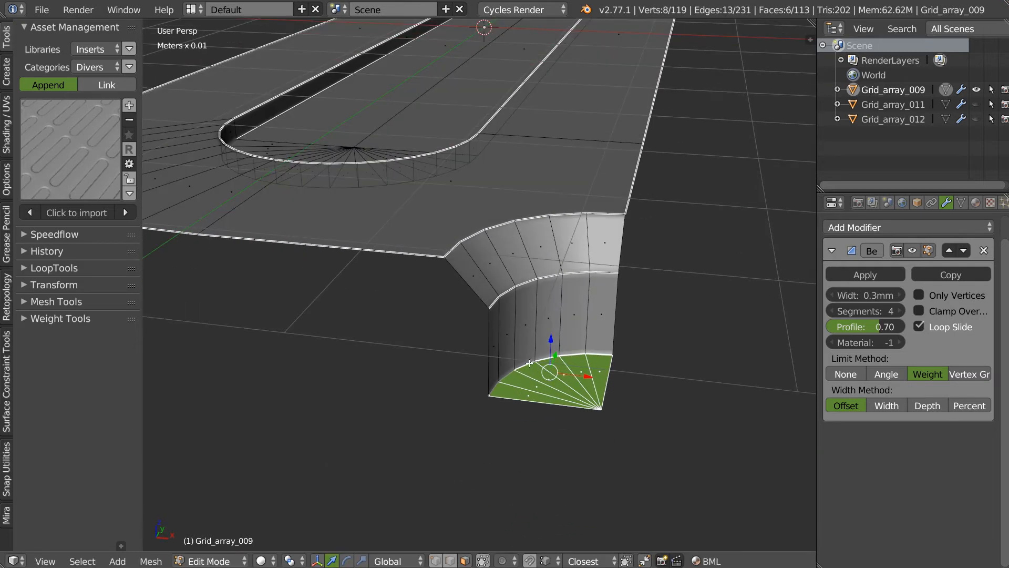
pyautogui.press('x')
pyautogui.click(608, 355)
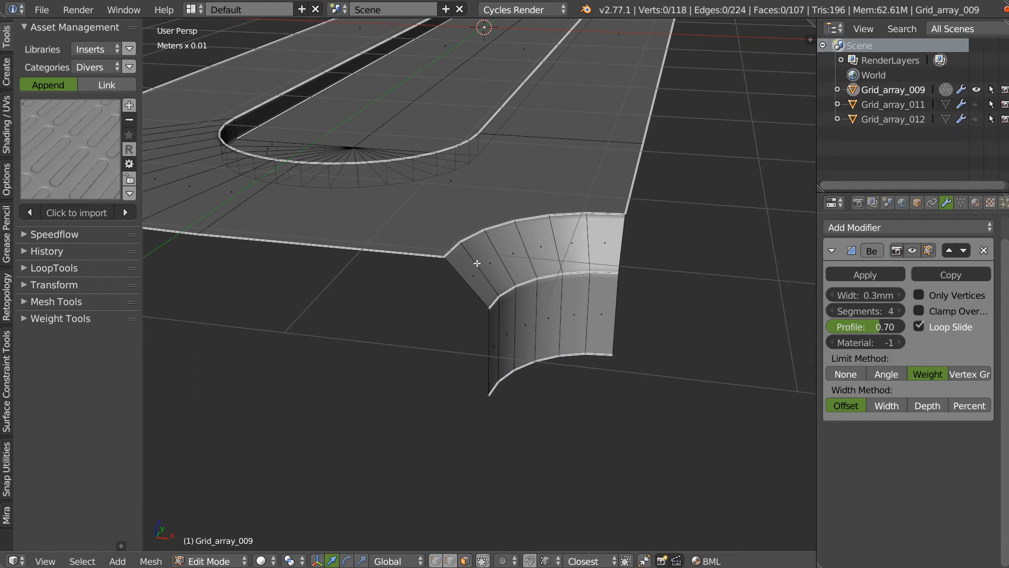
pyautogui.moveTo(520, 247); pyautogui.dragTo(518, 333, button='middle')
pyautogui.press('Tab')
# Symmetrize the tile along -X and along Y to copy the flared corner hole to all four corners
pyautogui.keyDown('ctrl'); pyautogui.moveTo(667, 178); pyautogui.dragTo(594, 258, button='middle'); pyautogui.keyUp('ctrl')
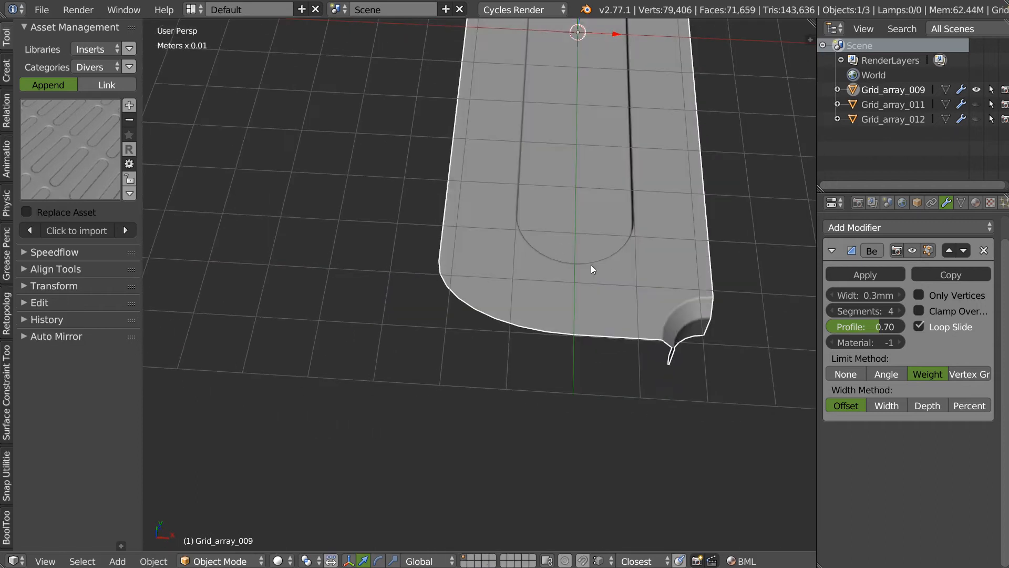
pyautogui.press('space')
pyautogui.click(592, 366)
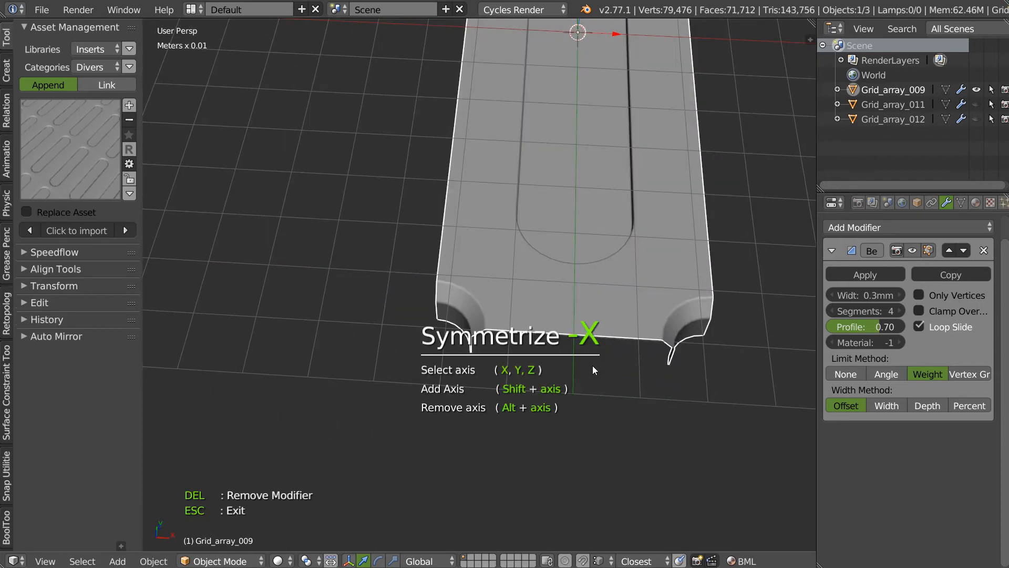
pyautogui.moveTo(647, 247); pyautogui.dragTo(519, 282, button='middle')
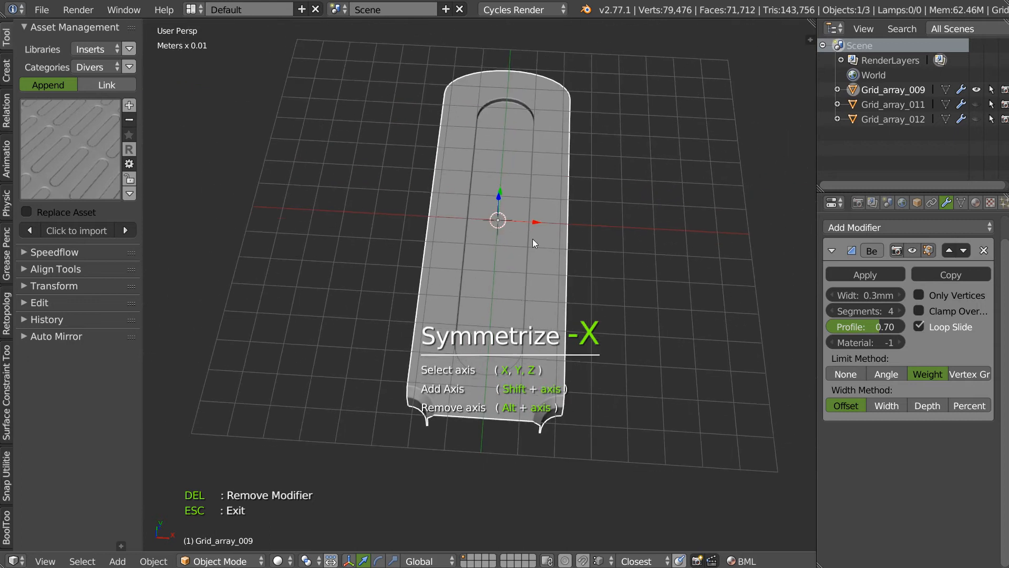
pyautogui.press('y')
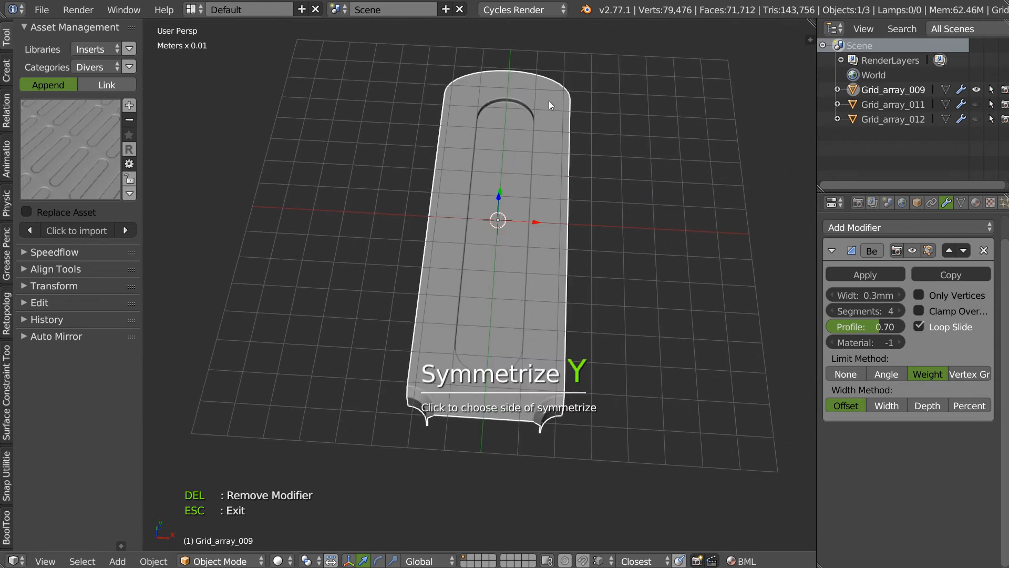
pyautogui.click(550, 88)
# In Edit Mode, select the complete upper edge loop of the rounded slot, bevel it, and return to Object Mode
pyautogui.moveTo(547, 90); pyautogui.dragTo(496, 215, button='middle')
pyautogui.scroll(4, 496, 215)
pyautogui.press('Tab')
pyautogui.keyDown('alt'); pyautogui.rightClick(484, 260); pyautogui.keyUp('alt')
pyautogui.press('space')
pyautogui.click(472, 352)
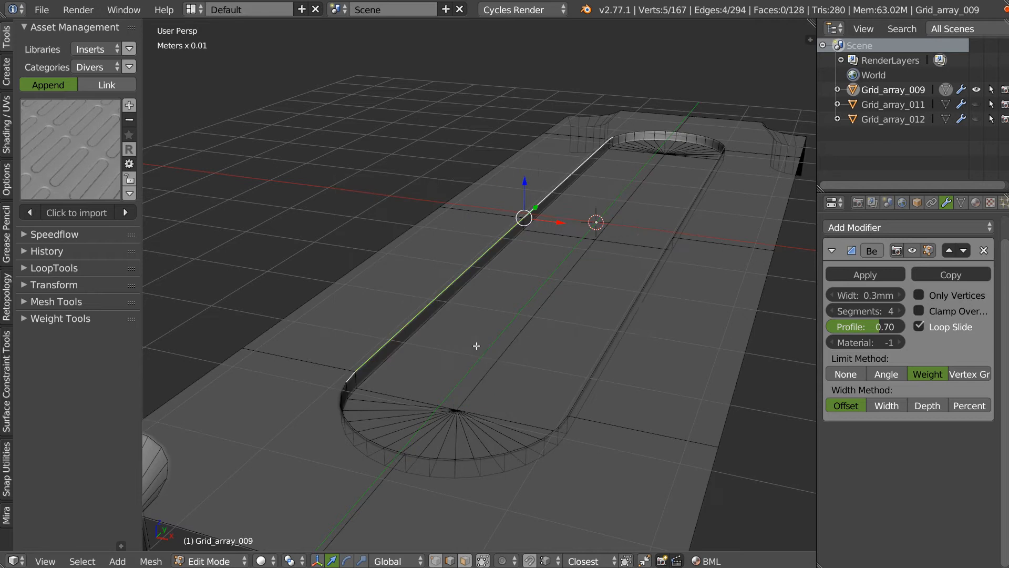
pyautogui.keyDown('alt'); pyautogui.keyDown('shift'); pyautogui.rightClick(631, 129); pyautogui.keyUp('shift'); pyautogui.keyUp('alt')
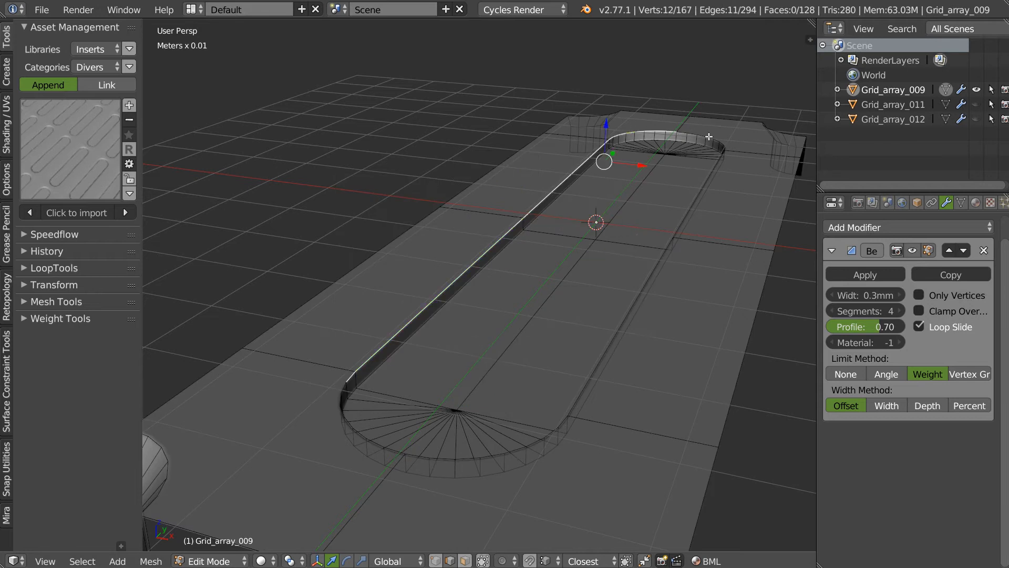
pyautogui.keyDown('alt'); pyautogui.keyDown('shift'); pyautogui.rightClick(646, 297); pyautogui.keyUp('shift'); pyautogui.keyUp('alt')
pyautogui.keyDown('alt'); pyautogui.keyDown('shift'); pyautogui.rightClick(517, 451); pyautogui.keyUp('shift'); pyautogui.keyUp('alt')
pyautogui.keyDown('alt'); pyautogui.keyDown('shift'); pyautogui.rightClick(360, 429); pyautogui.keyUp('shift'); pyautogui.keyUp('alt')
pyautogui.moveTo(394, 432); pyautogui.dragTo(472, 342, button='middle')
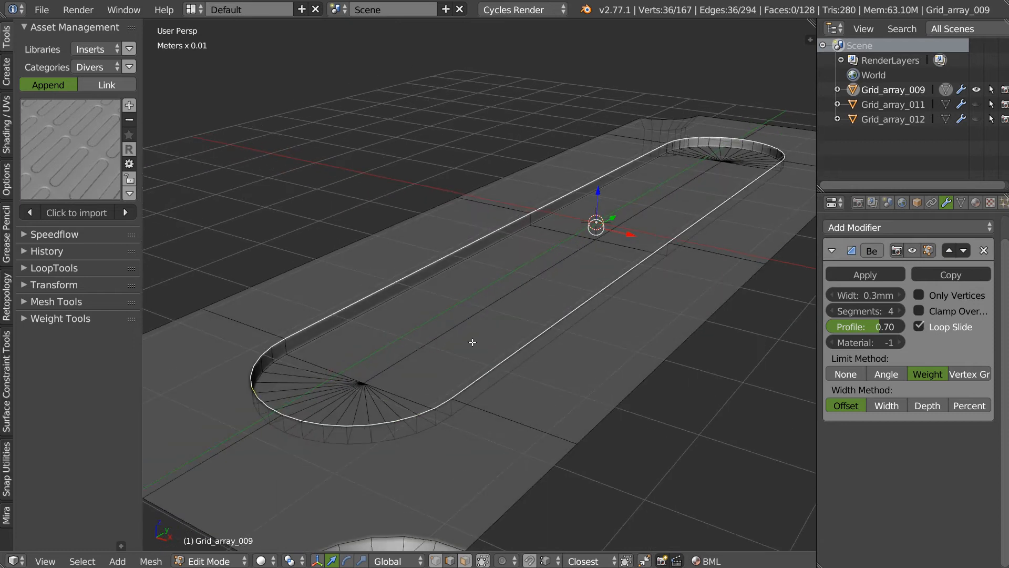
pyautogui.hotkey('ctrl', 'b')
pyautogui.click(652, 301)
pyautogui.press('Tab')
# Array the tile with a count of 5 along X and 7 along Y
pyautogui.moveTo(512, 234); pyautogui.dragTo(540, 261, button='middle')
pyautogui.scroll(-4, 571, 285)
pyautogui.scroll(-4, 534, 242)
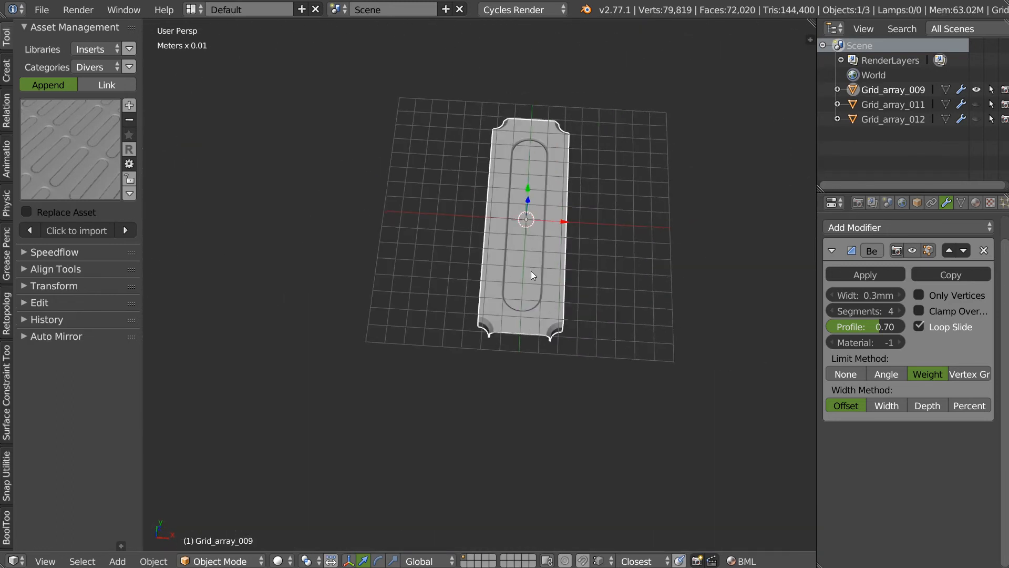
pyautogui.scroll(2, 585, 231)
pyautogui.moveTo(572, 219); pyautogui.dragTo(547, 239, button='middle')
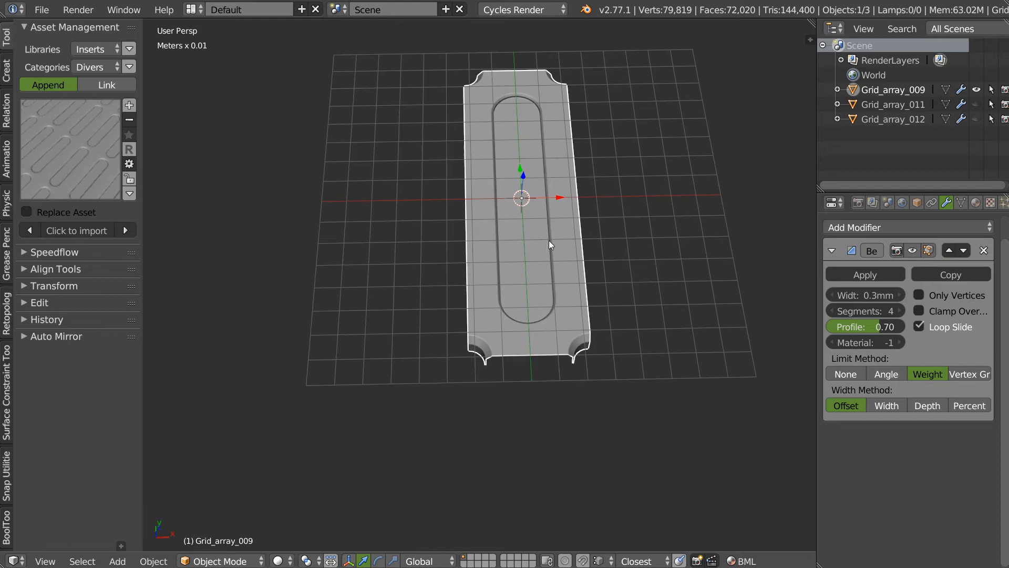
pyautogui.press('space')
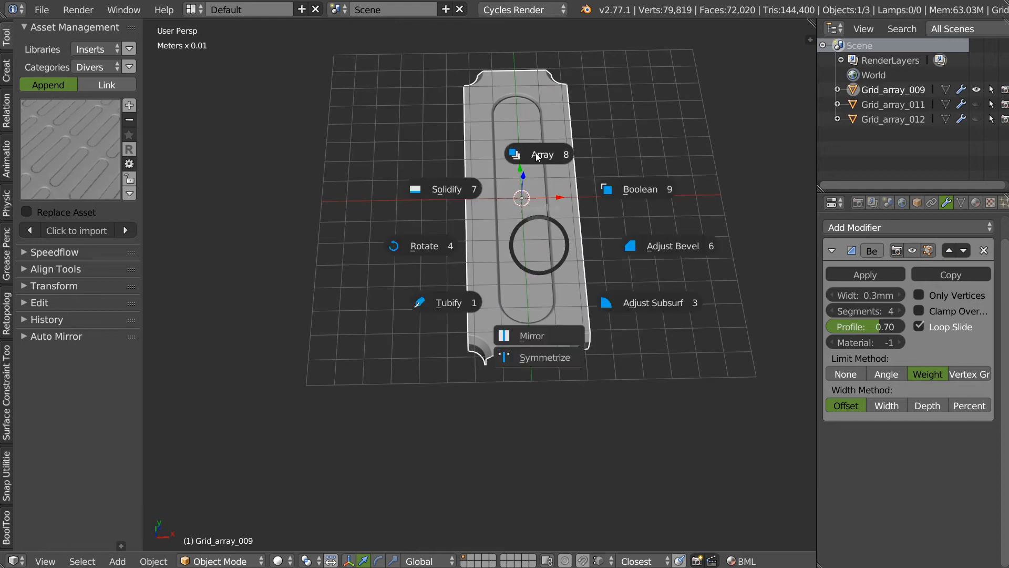
pyautogui.click(539, 155)
pyautogui.scroll(-1, 615, 185)
pyautogui.hotkey('shift', 'y')
pyautogui.scroll(2, 614, 185)
pyautogui.moveTo(672, 194); pyautogui.dragTo(535, 275, button='middle')
pyautogui.press('Escape')
# Set the count of the grid's X array to 13
pyautogui.moveTo(630, 297); pyautogui.dragTo(459, 301, button='middle')
pyautogui.press('a')
pyautogui.keyDown('shift'); pyautogui.moveTo(402, 412); pyautogui.dragTo(477, 178, button='middle'); pyautogui.keyUp('shift')
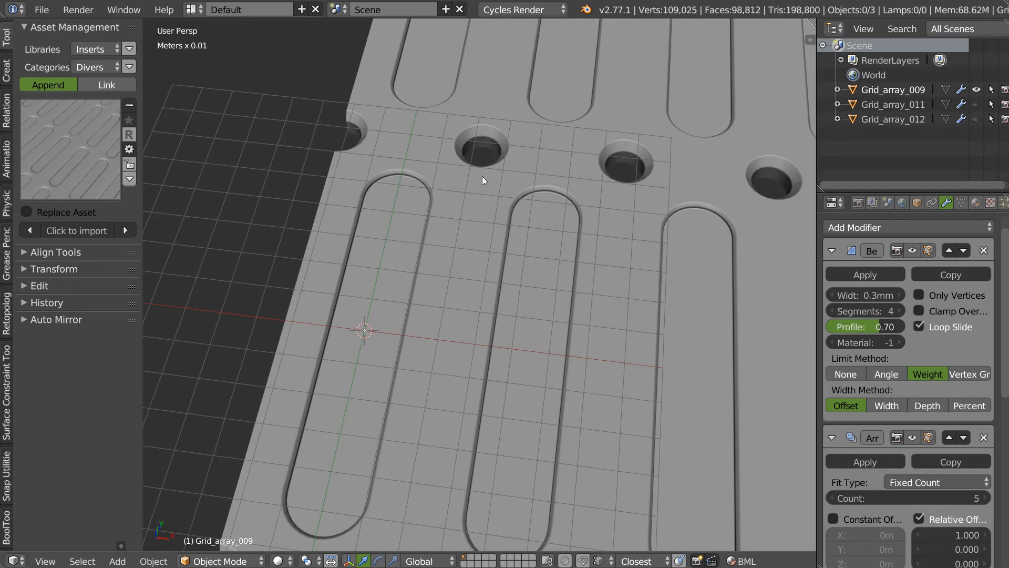
pyautogui.keyDown('ctrl'); pyautogui.moveTo(501, 114); pyautogui.dragTo(529, 115, button='middle'); pyautogui.keyUp('ctrl')
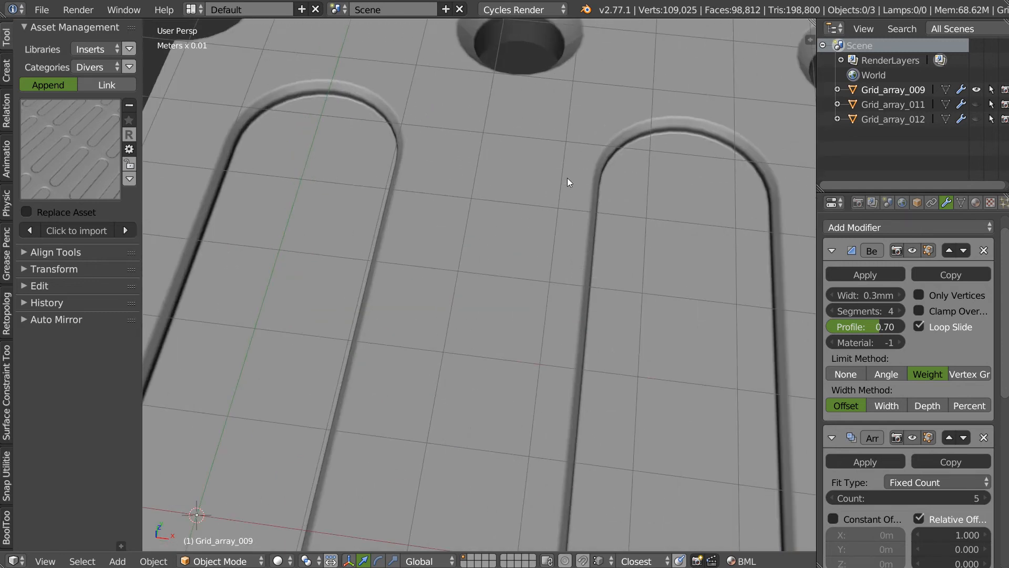
pyautogui.rightClick(529, 236)
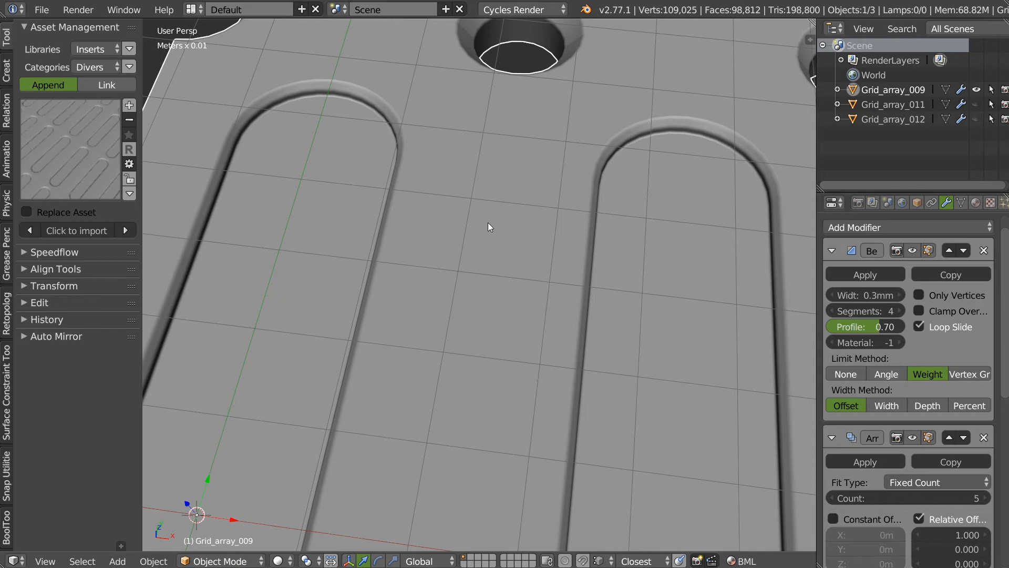
pyautogui.scroll(-10, 510, 200)
pyautogui.scroll(5, 459, 233)
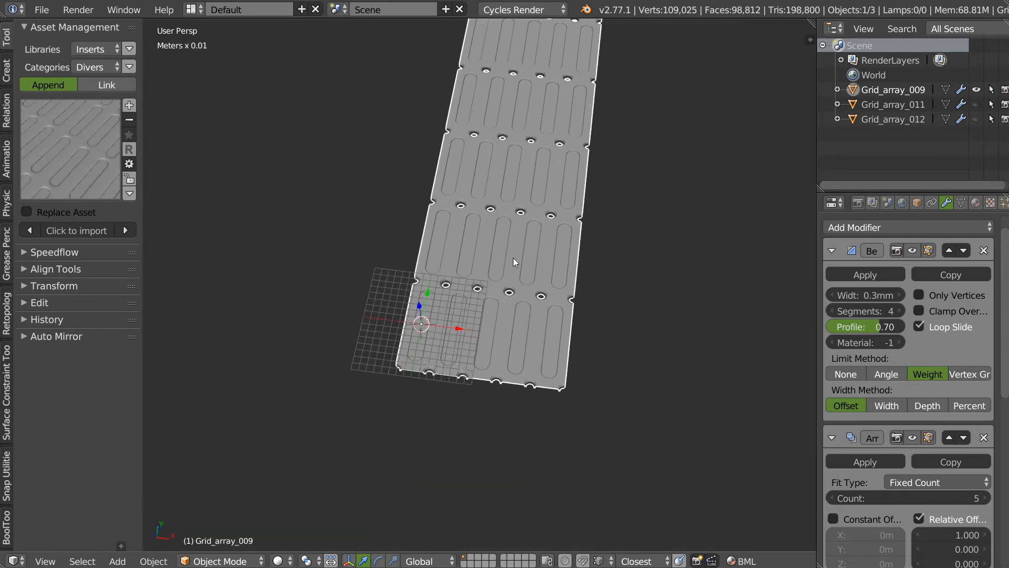
pyautogui.press('space')
pyautogui.click(513, 172)
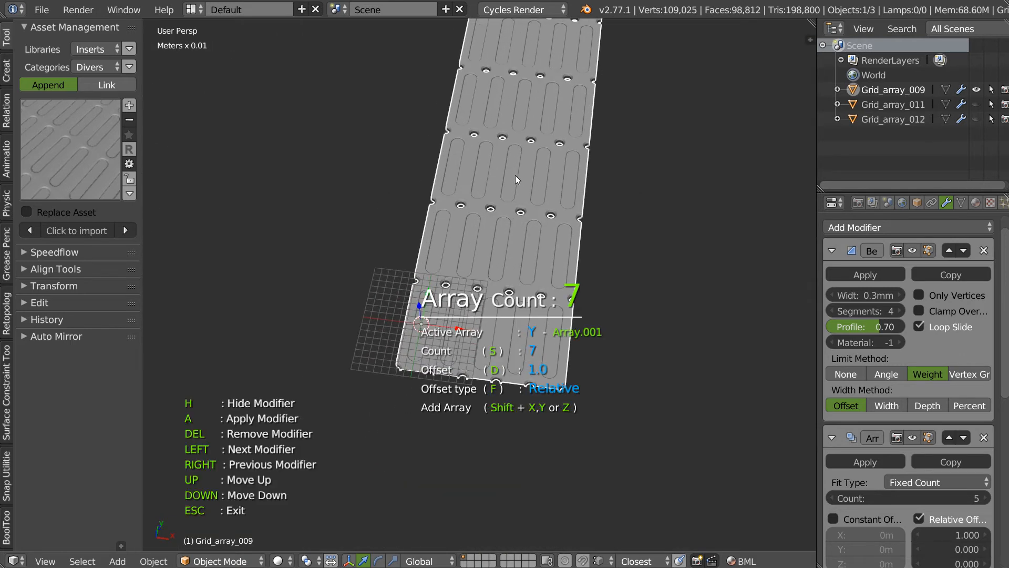
pyautogui.press('x')
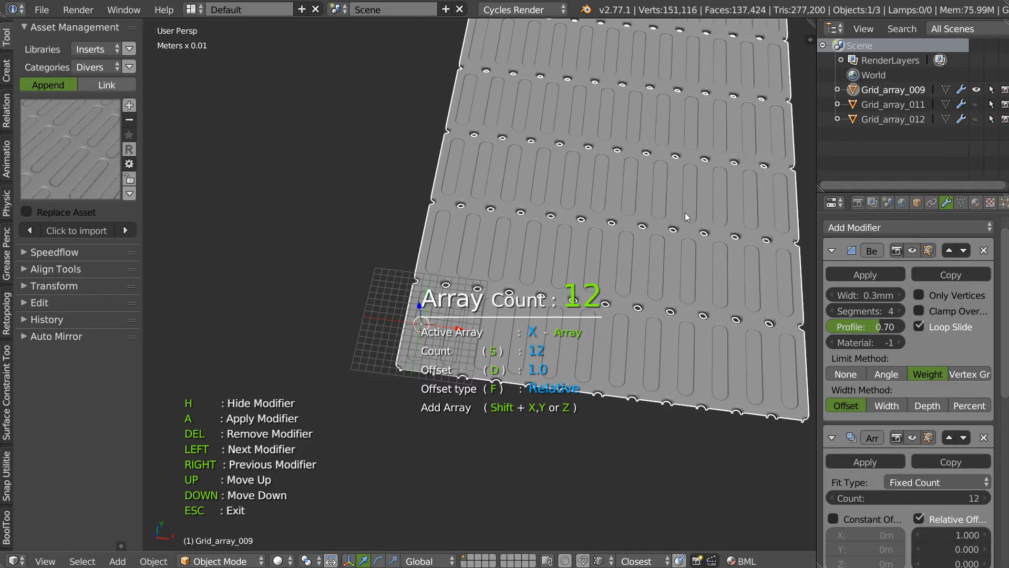
pyautogui.click(568, 257)
# Deselect the grid and examine its slots and holes from several angles and distances
pyautogui.moveTo(569, 263); pyautogui.dragTo(494, 247, button='middle')
pyautogui.press('a')
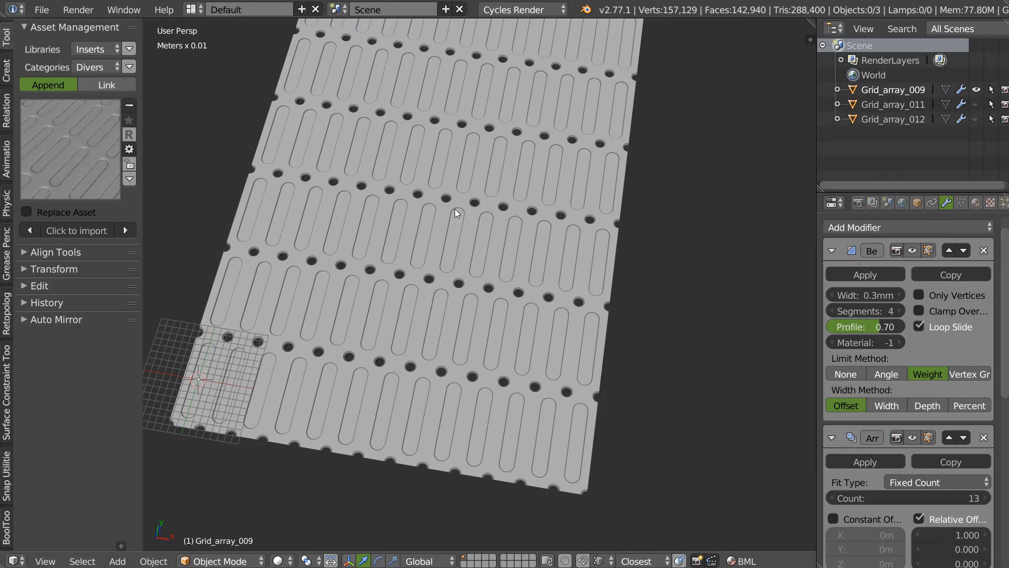
pyautogui.moveTo(455, 210)
pyautogui.mouseDown(button='middle')
pyautogui.moveTo(421, 236)
pyautogui.moveTo(462, 213)
pyautogui.mouseUp(button='middle')
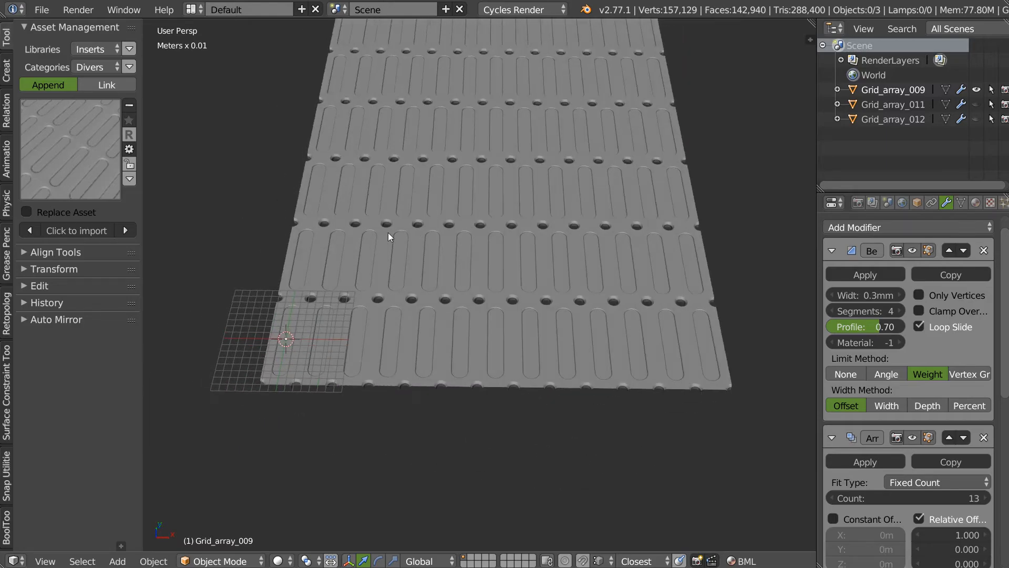
pyautogui.scroll(5, 365, 241)
pyautogui.scroll(-8, 392, 273)
pyautogui.moveTo(353, 282); pyautogui.dragTo(457, 194, button='middle')
pyautogui.scroll(4, 449, 231)
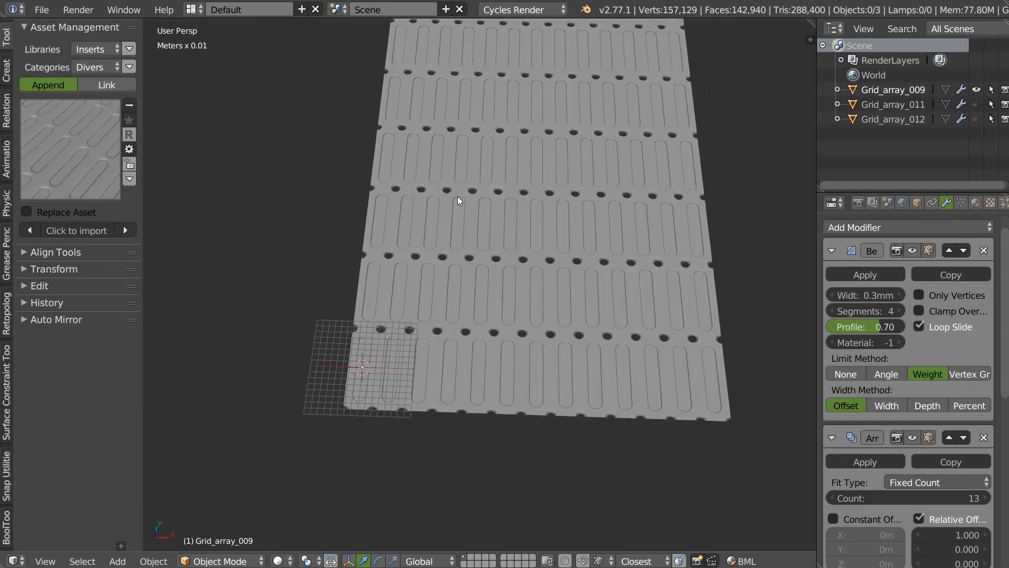
pyautogui.scroll(2, 368, 276)
pyautogui.scroll(5, 354, 281)
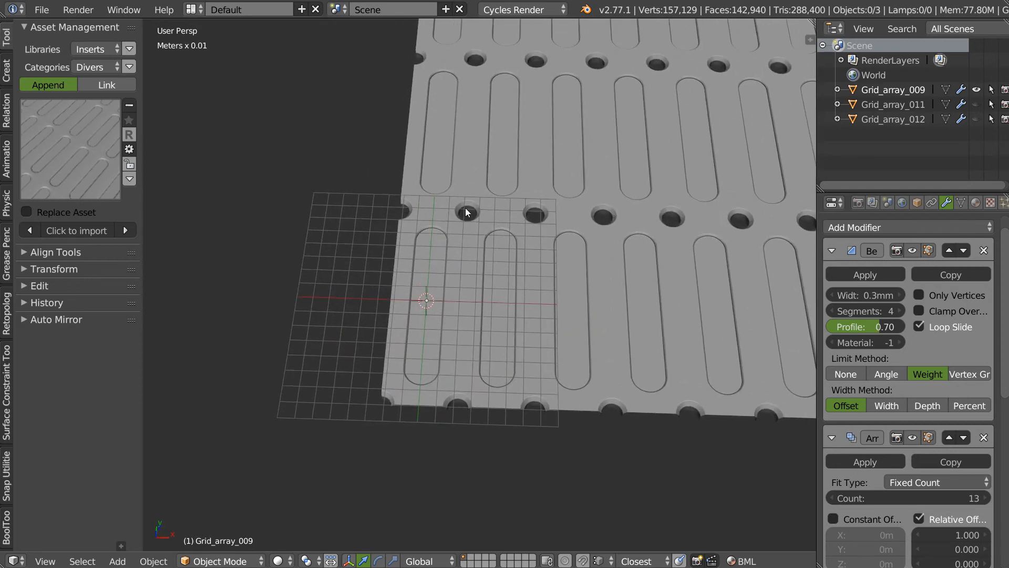
# Switch the Inserts asset library to the Screws Ans Bolts category
pyautogui.click(95, 48)
pyautogui.click(88, 68)
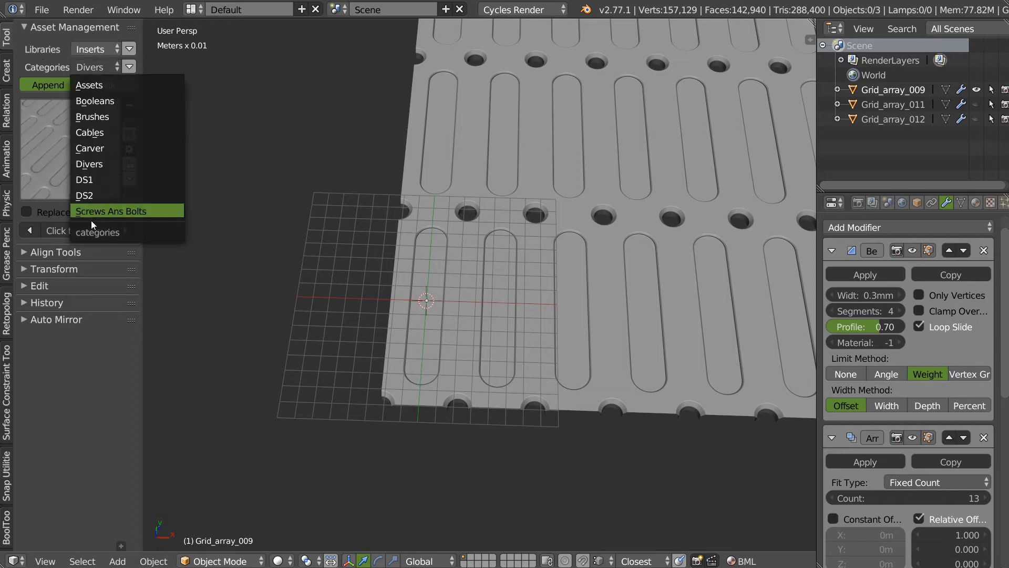
pyautogui.click(105, 210)
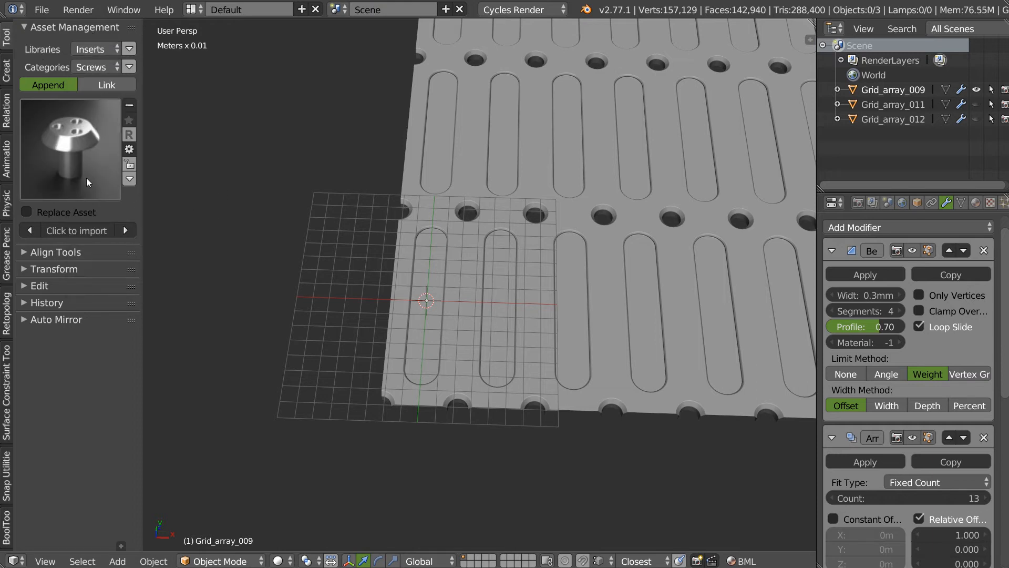
# Browse the screw previews, append screw_Triangle_03 to the scene, and isolate it in local view
pyautogui.click(69, 149)
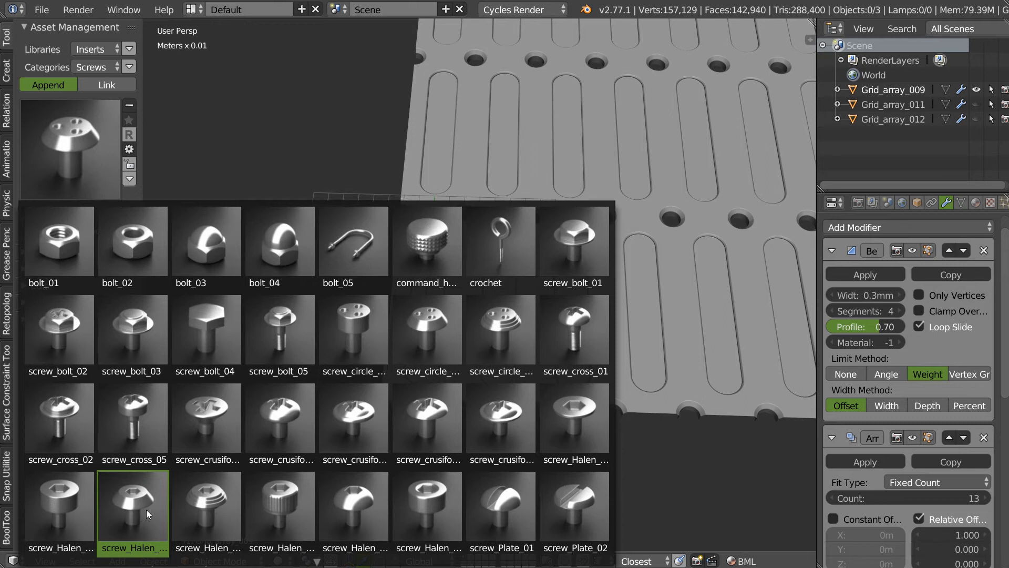
pyautogui.press('Left')
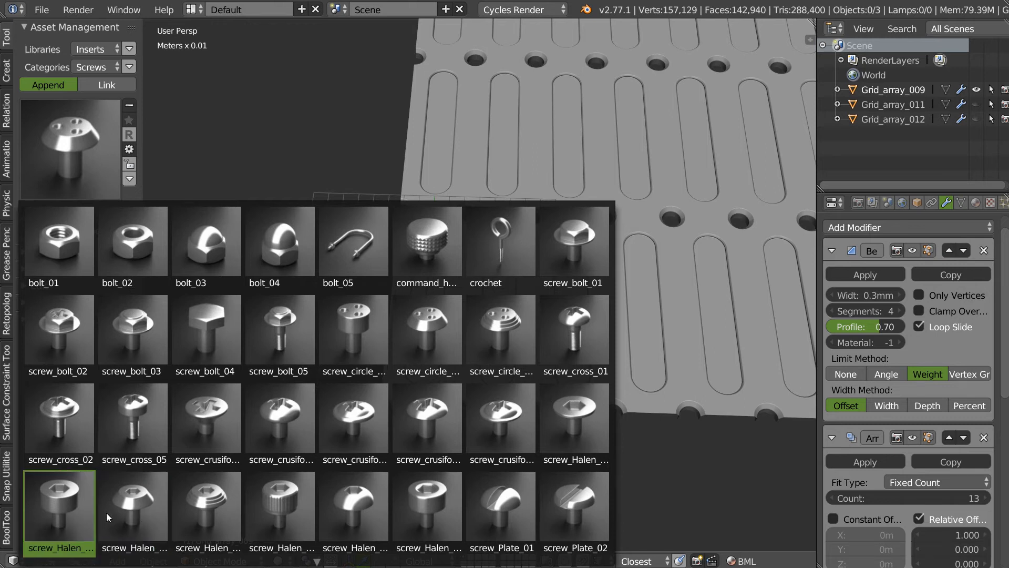
pyautogui.press('Left')
pyautogui.press('Left')
pyautogui.scroll(-2, 105, 516)
pyautogui.scroll(4, 105, 516)
pyautogui.scroll(-15, 105, 516)
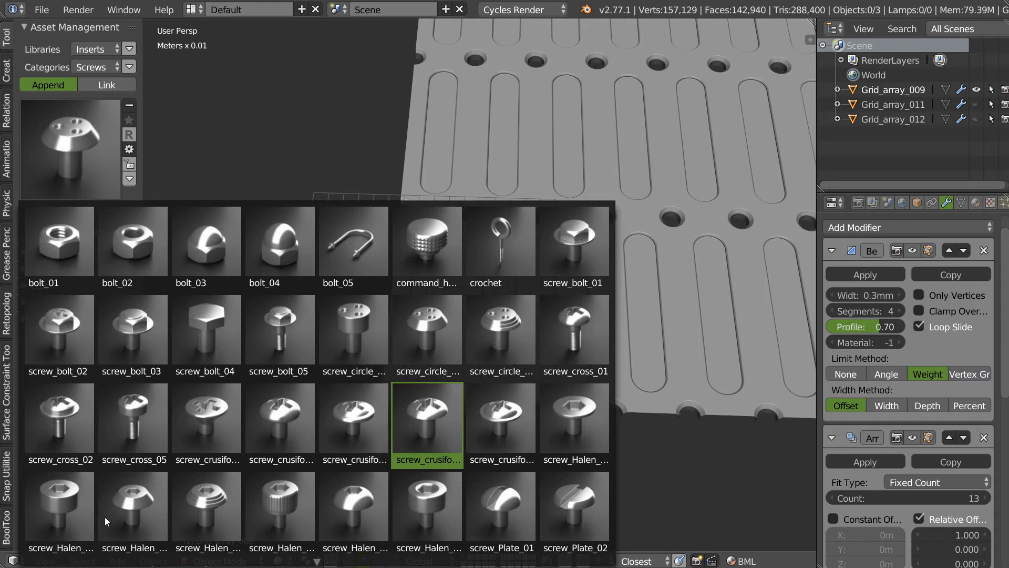
pyautogui.scroll(-3, 105, 516)
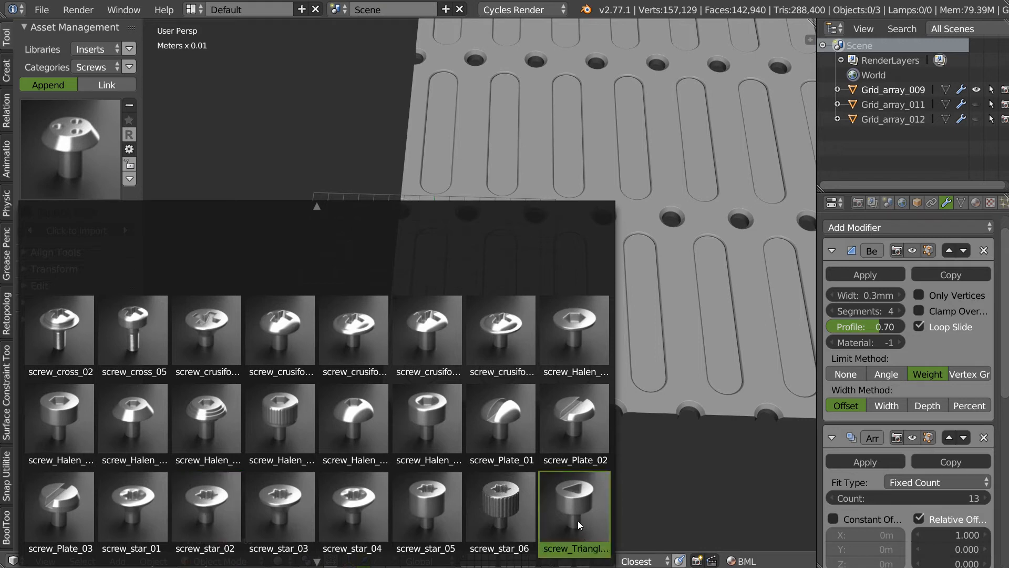
pyautogui.scroll(-1, 575, 522)
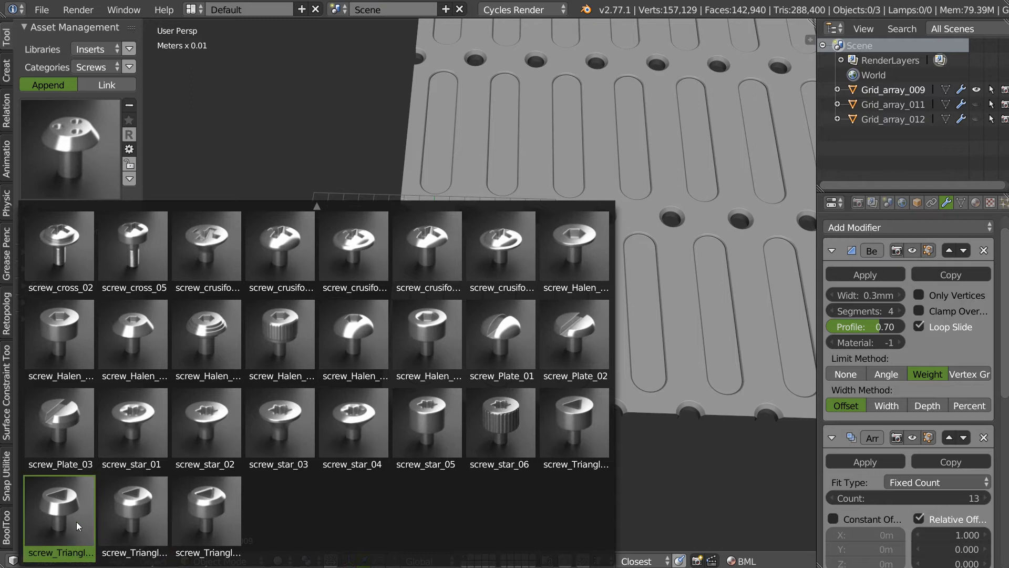
pyautogui.click(134, 512)
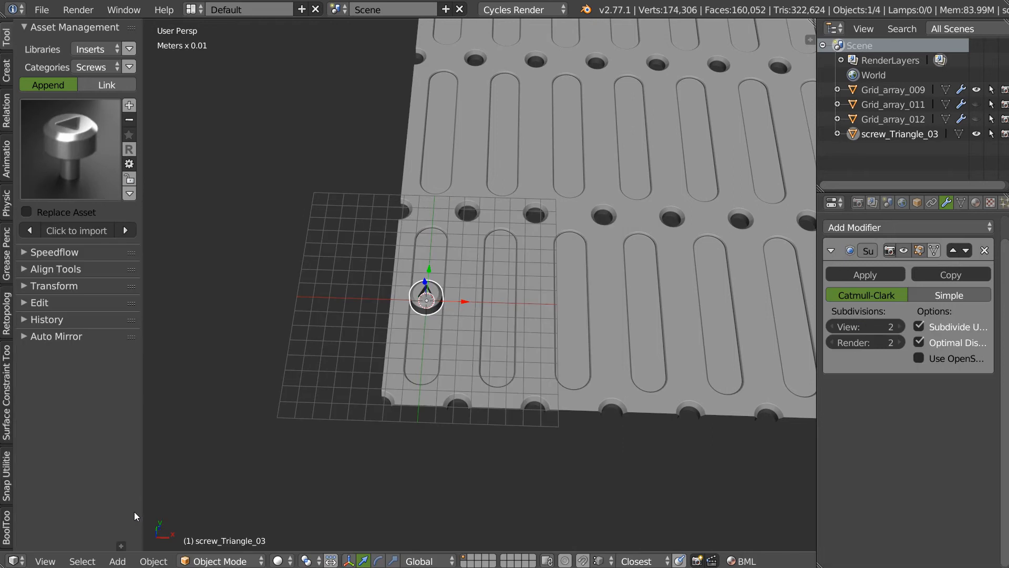
pyautogui.moveTo(341, 205); pyautogui.dragTo(398, 298, button='middle')
pyautogui.press('KP_Divide')
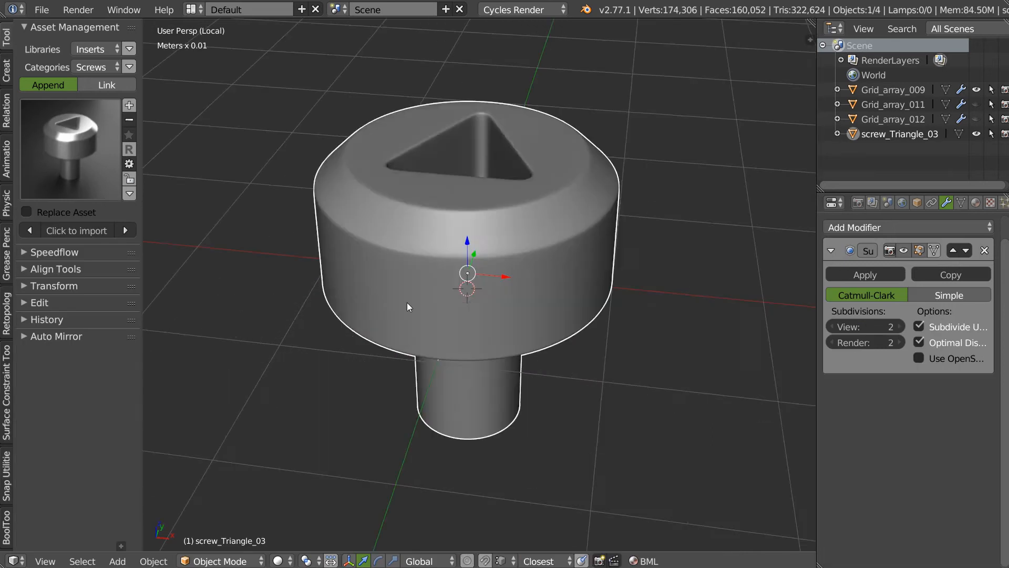
# Select an edge loop around the triangle screw's head and delete everything below it, keeping only the head's upper part
pyautogui.press('Tab')
pyautogui.click(480, 284)
pyautogui.moveTo(574, 265); pyautogui.dragTo(572, 254, button='middle')
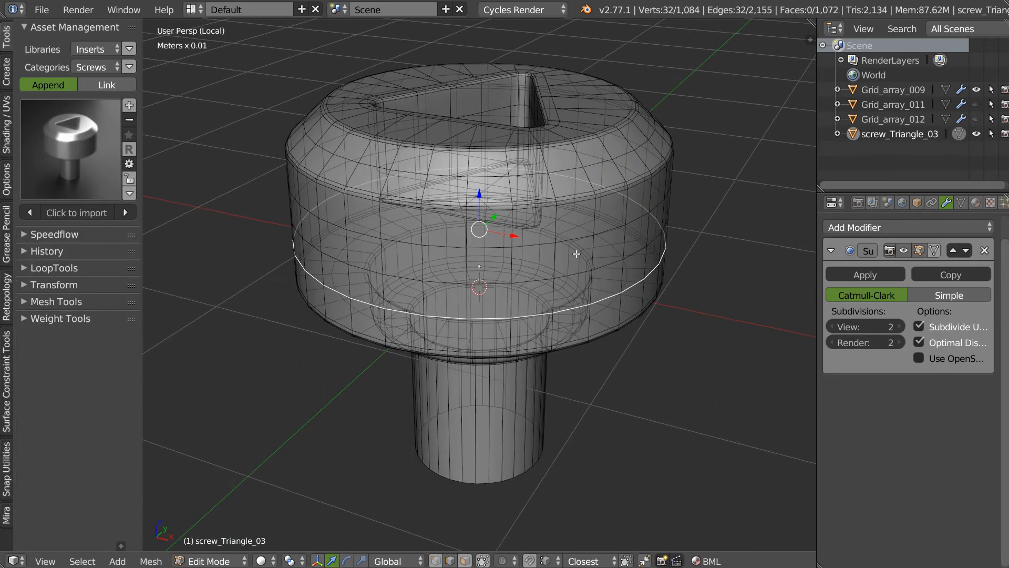
pyautogui.press('Tab')
pyautogui.click(500, 210)
pyautogui.keyDown('alt'); pyautogui.rightClick(537, 244); pyautogui.keyUp('alt')
pyautogui.press('a')
pyautogui.click(442, 208)
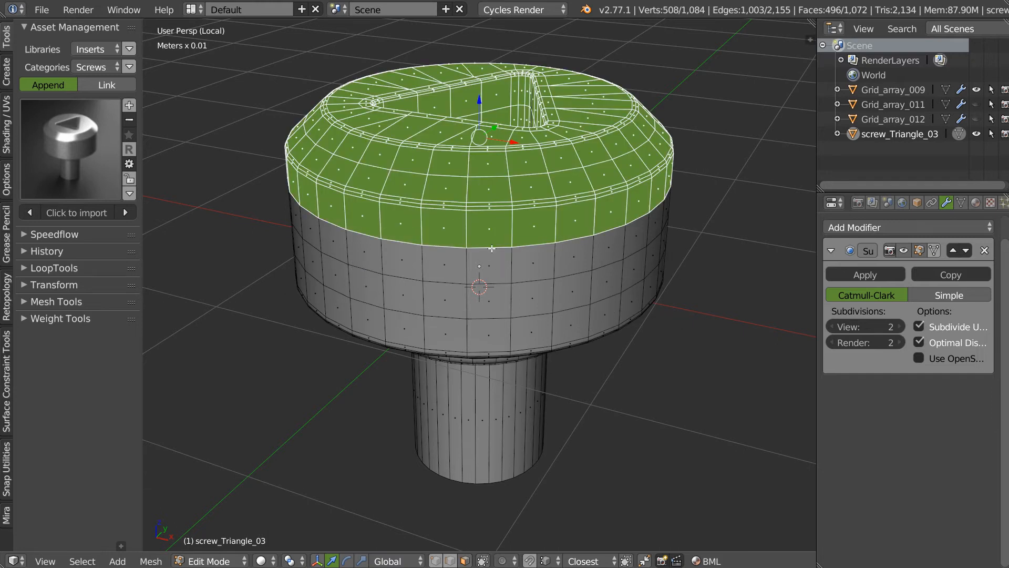
pyautogui.hotkey('ctrl', 'i')
pyautogui.press('h')
pyautogui.moveTo(469, 292); pyautogui.dragTo(515, 215, button='middle')
pyautogui.press('Tab')
pyautogui.click(480, 217)
pyautogui.press('Tab')
pyautogui.press('Tab')
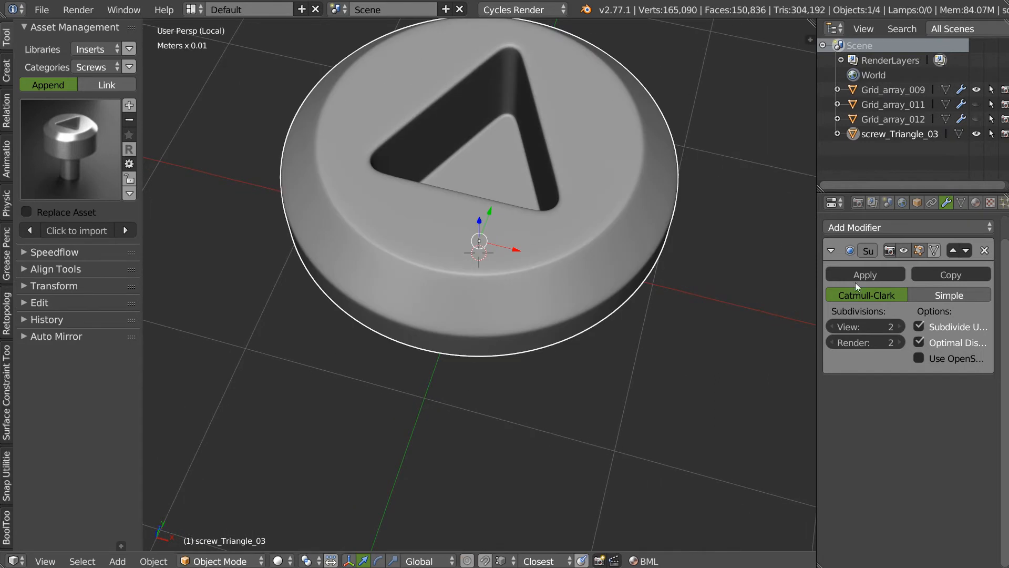
# Remove the Subdivision Surface modifier from the triangle screw, leave local view, and view it from the top over the grid
pyautogui.click(984, 250)
pyautogui.scroll(-1, 593, 227)
pyautogui.scroll(-4, 486, 258)
pyautogui.press('KP_Divide')
pyautogui.moveTo(439, 284); pyautogui.dragTo(546, 216, button='middle')
pyautogui.press('KP_7')
pyautogui.keyDown('shift'); pyautogui.moveTo(554, 57); pyautogui.dragTo(484, 191, button='middle'); pyautogui.keyUp('shift')
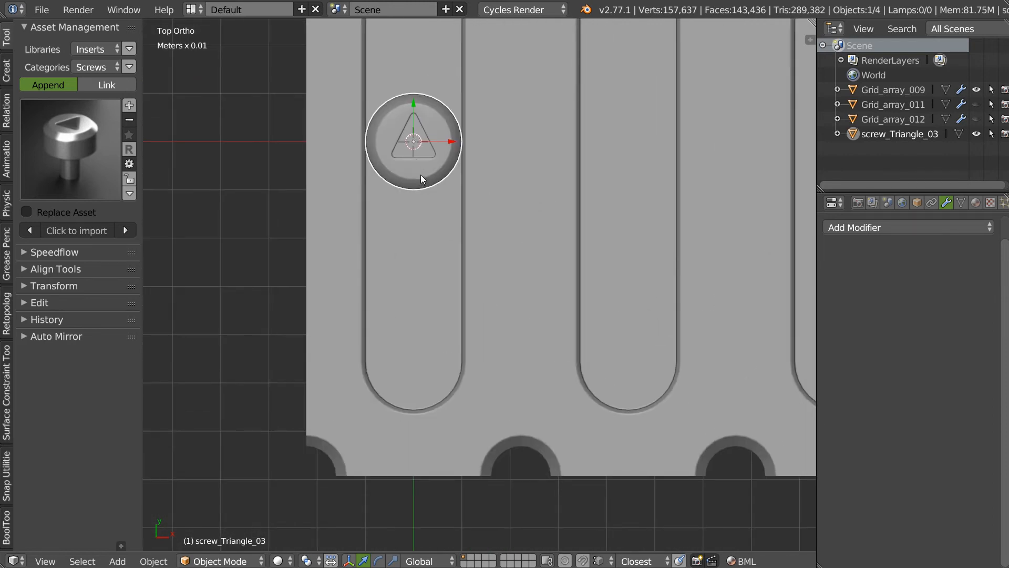
# Delete the triangle screw, append screw_crusiform_02 from the library in its place, and view it on its own
pyautogui.press('Delete')
pyautogui.click(75, 154)
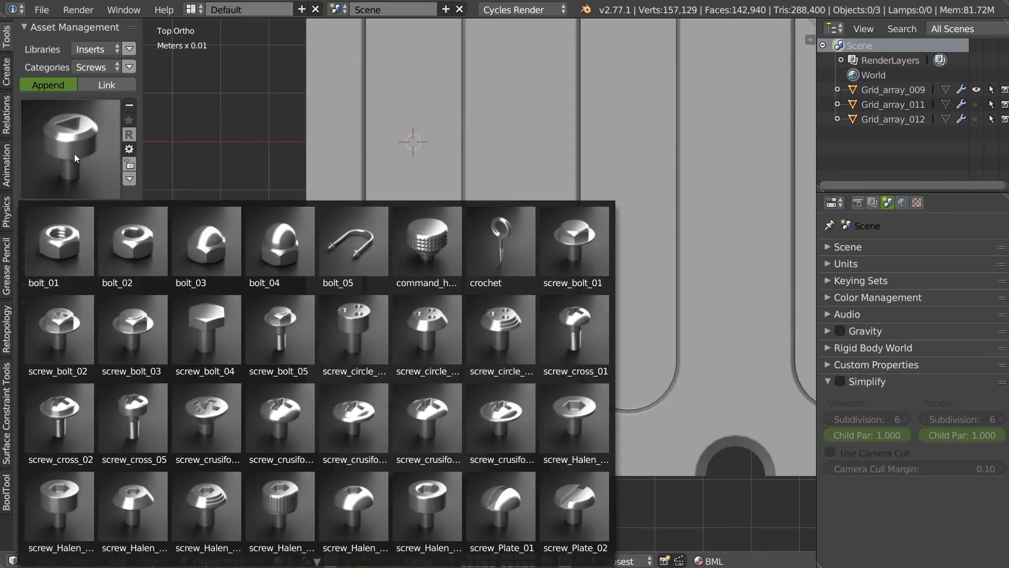
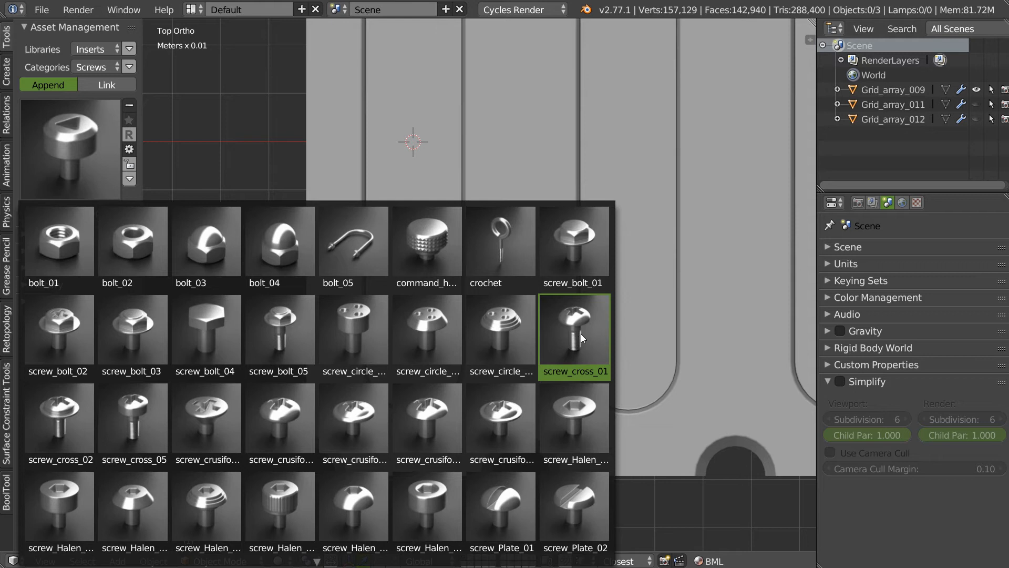
pyautogui.click(210, 421)
pyautogui.moveTo(211, 420); pyautogui.dragTo(437, 247, button='middle')
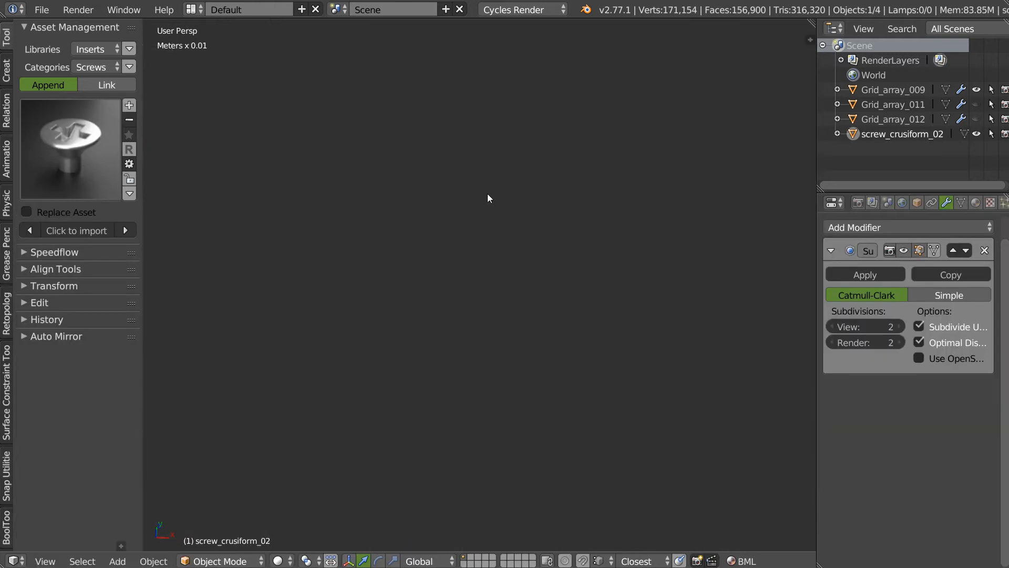
pyautogui.scroll(-3, 425, 256)
pyautogui.scroll(-2, 381, 203)
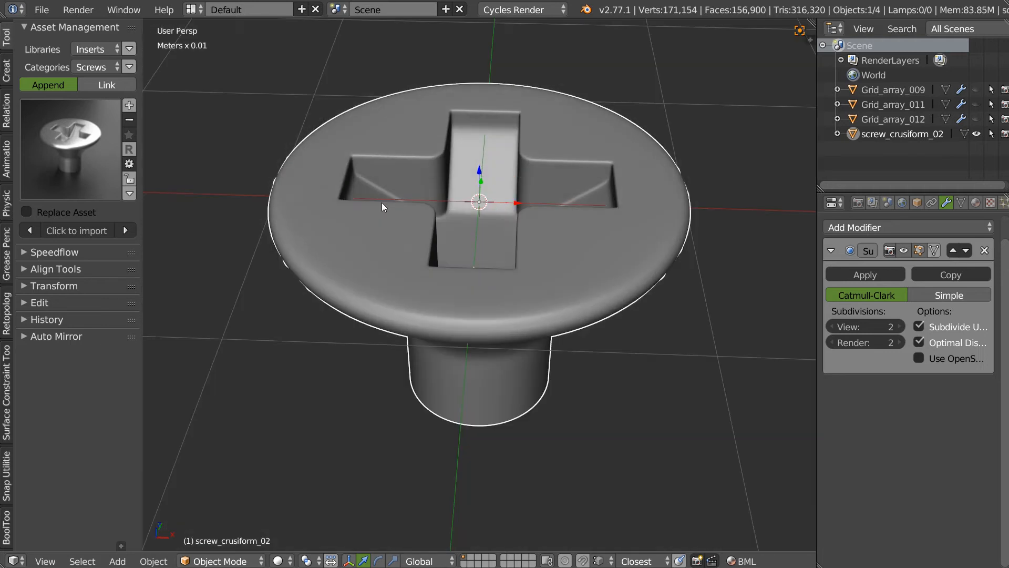
# Remove the cross screw's Subdivision Surface modifier and delete the positive X half of its mesh, bounded by the centre loop
pyautogui.hotkey('ctrl', 'a')
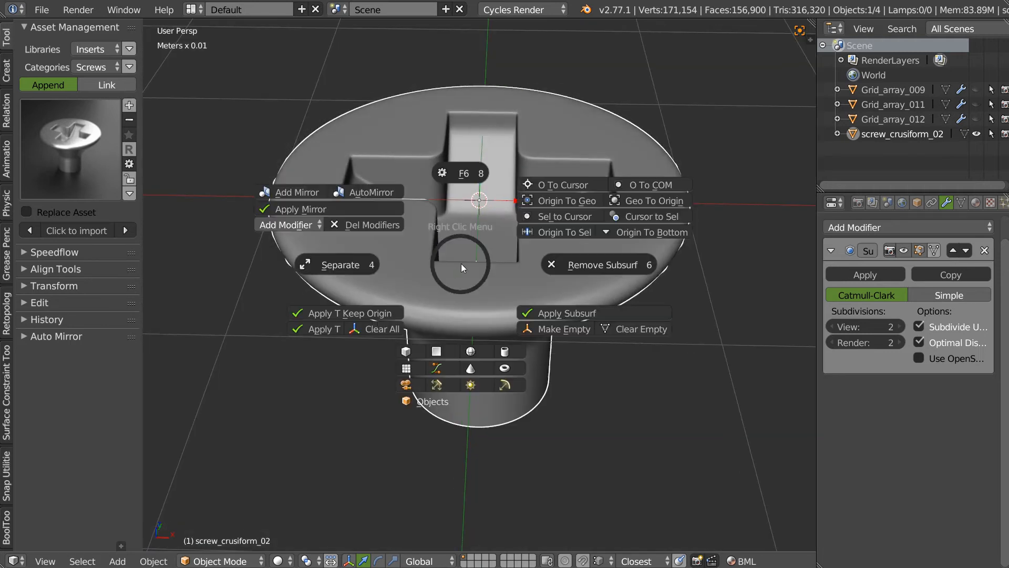
pyautogui.click(578, 262)
pyautogui.press('Tab')
pyautogui.click(456, 342)
pyautogui.moveTo(456, 342); pyautogui.dragTo(493, 305, button='middle')
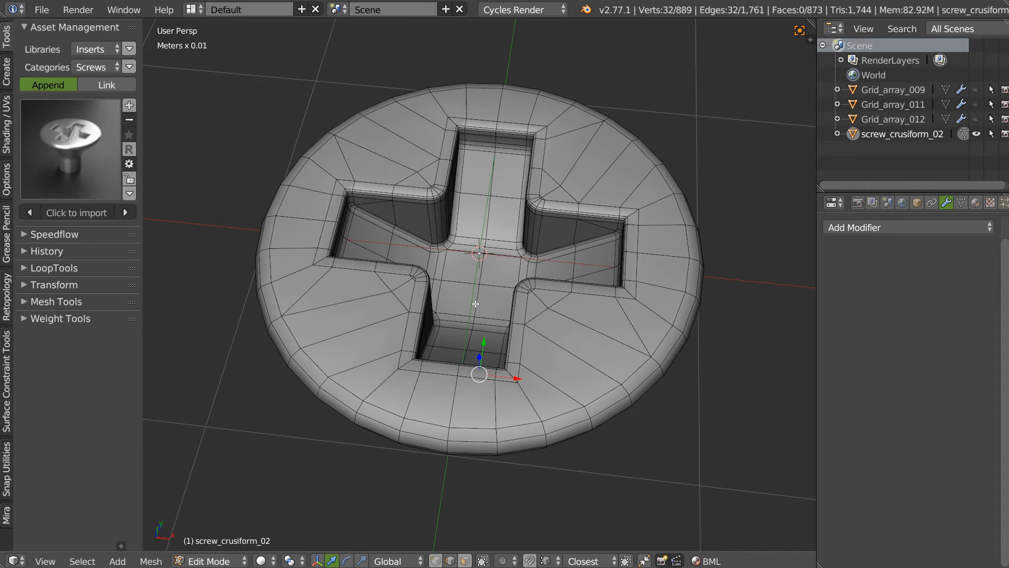
pyautogui.press('Tab')
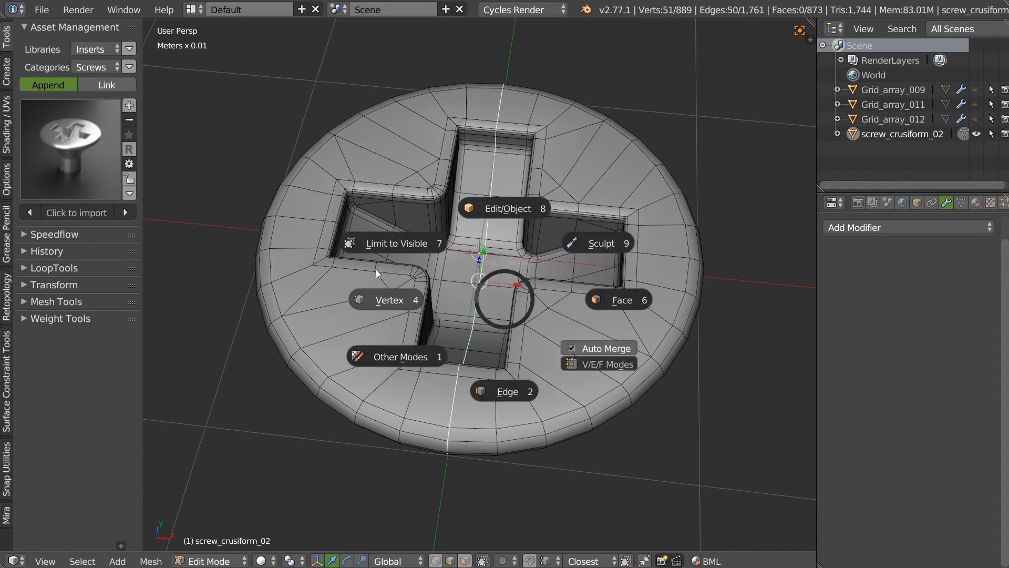
pyautogui.click(427, 317)
pyautogui.press('a')
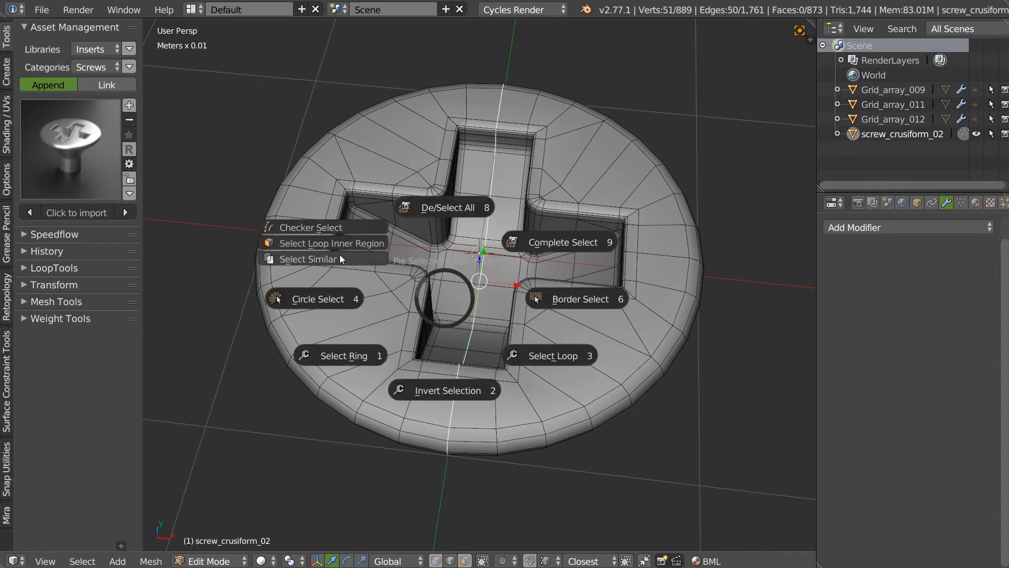
pyautogui.click(333, 241)
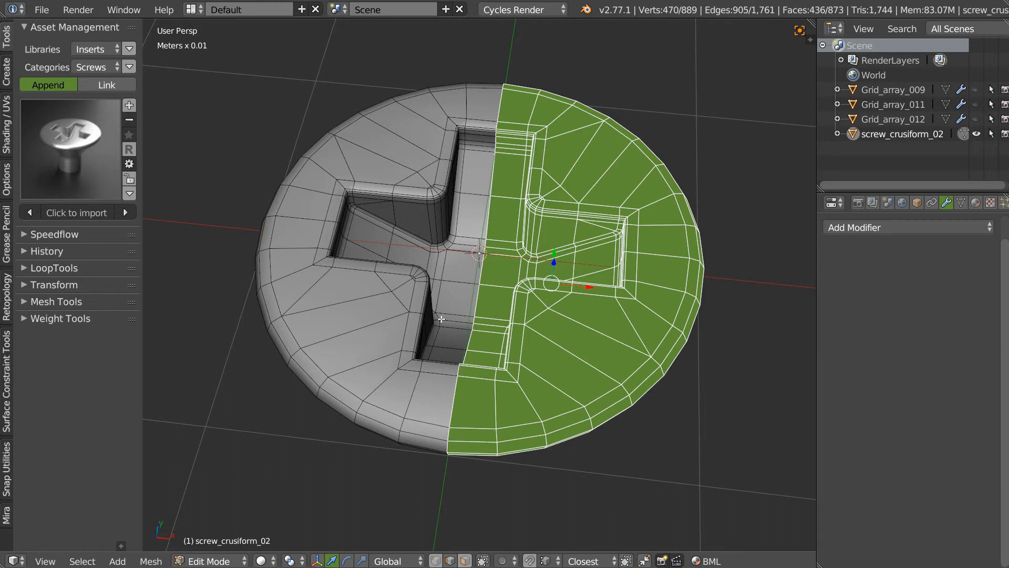
pyautogui.press('x')
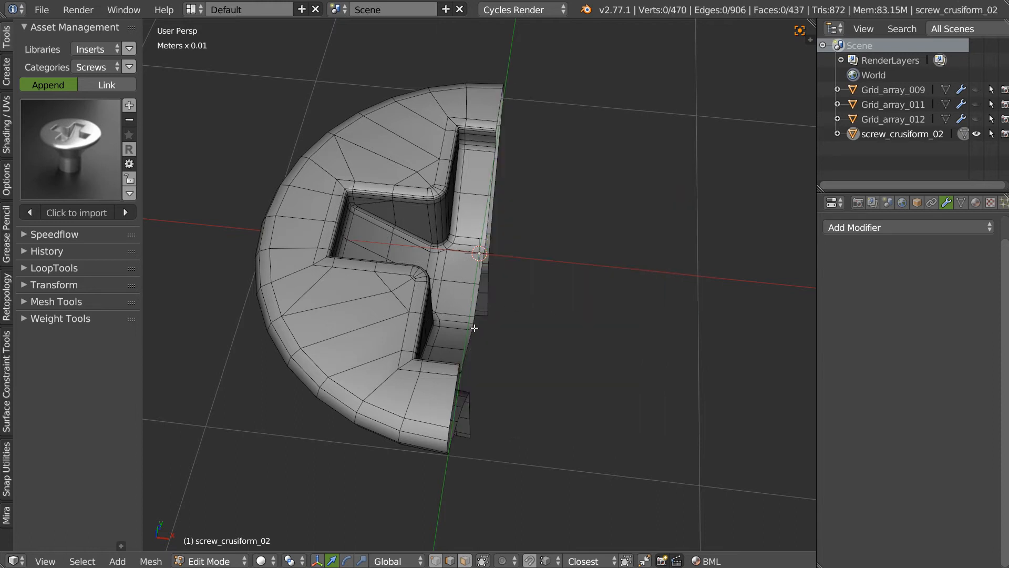
# From the top view, select all remaining screw faces on the negative Y side through the mesh and delete them, leaving a quarter
pyautogui.press('KP_7')
pyautogui.keyDown('shift'); pyautogui.moveTo(454, 333); pyautogui.dragTo(444, 252, button='middle'); pyautogui.keyUp('shift')
pyautogui.press('Tab')
pyautogui.click(370, 189)
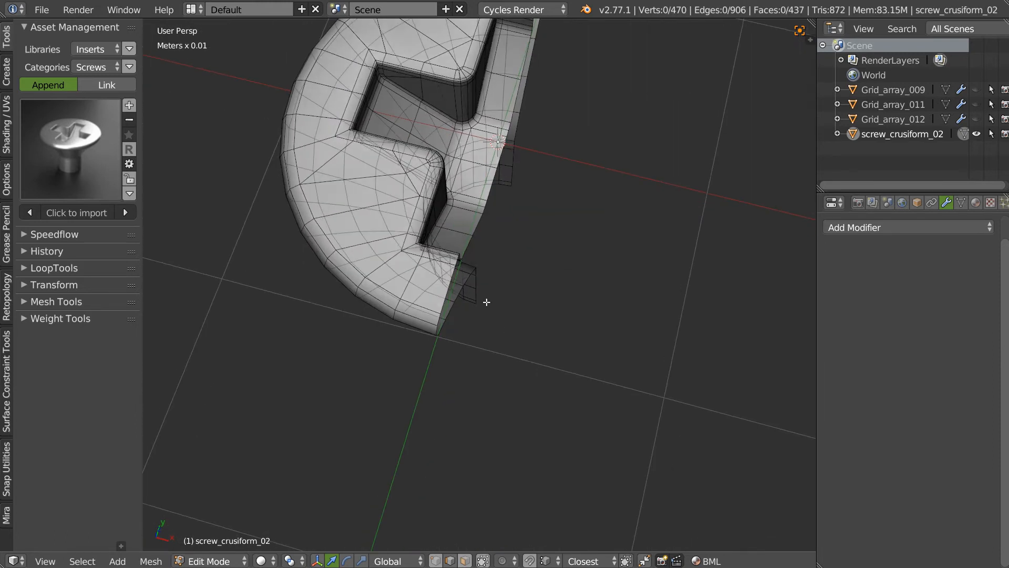
pyautogui.press('KP_7')
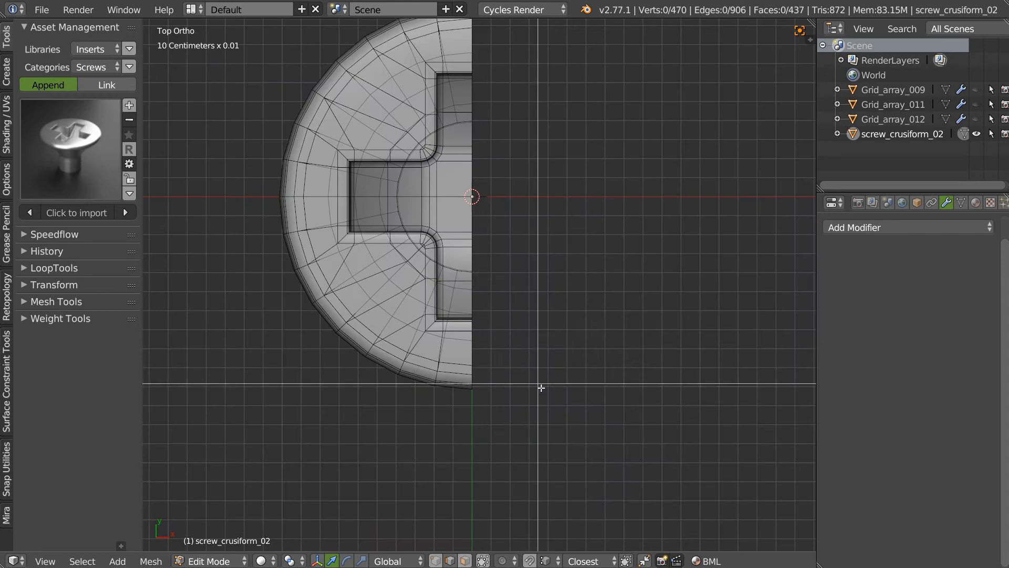
pyautogui.press('b')
pyautogui.moveTo(540, 437); pyautogui.dragTo(235, 198)
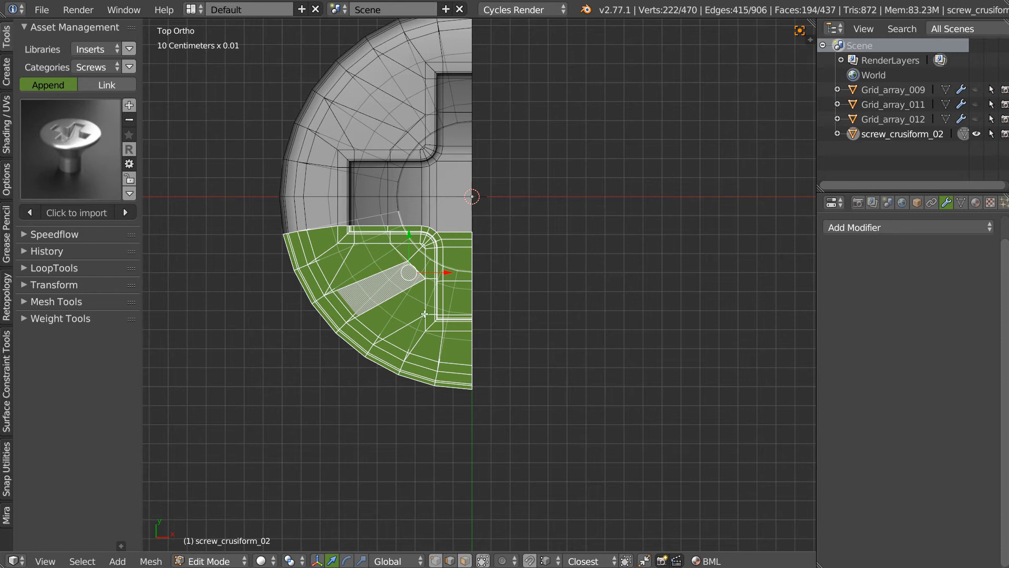
pyautogui.press('3')
pyautogui.moveTo(546, 299)
pyautogui.keyDown('ctrl'); pyautogui.mouseDown()
pyautogui.moveTo(441, 202)
pyautogui.moveTo(231, 247)
pyautogui.moveTo(338, 243)
pyautogui.mouseUp(); pyautogui.keyUp('ctrl')
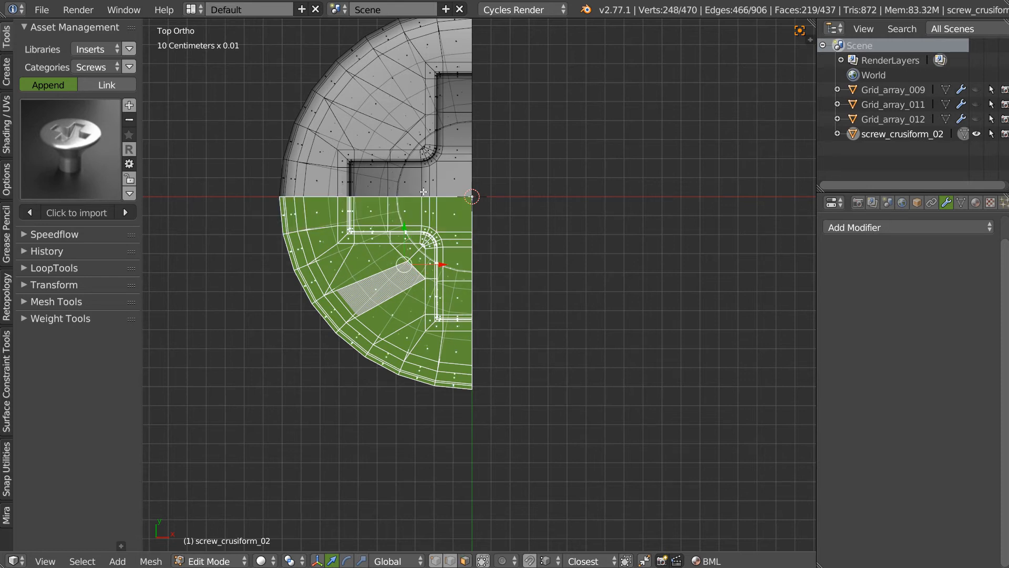
pyautogui.press('x')
pyautogui.click(489, 230)
# Delete the quarter screw's shank and head underside below the rim's edge loop, and return to Object Mode
pyautogui.moveTo(489, 230); pyautogui.dragTo(337, 200, button='middle')
pyautogui.scroll(3, 317, 185)
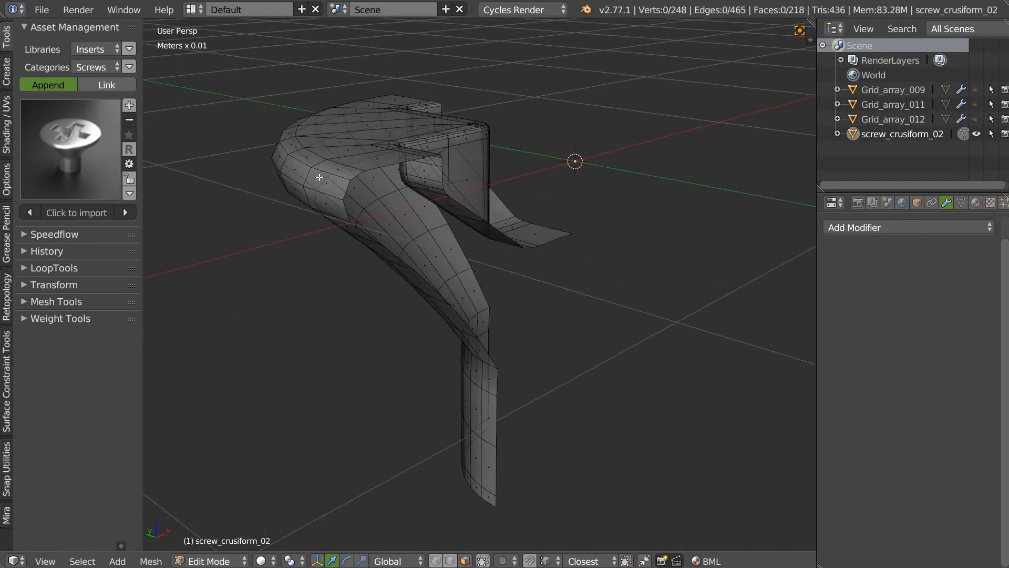
pyautogui.moveTo(306, 179); pyautogui.dragTo(352, 203, button='middle')
pyautogui.keyDown('alt'); pyautogui.rightClick(357, 164); pyautogui.keyUp('alt')
pyautogui.press('a')
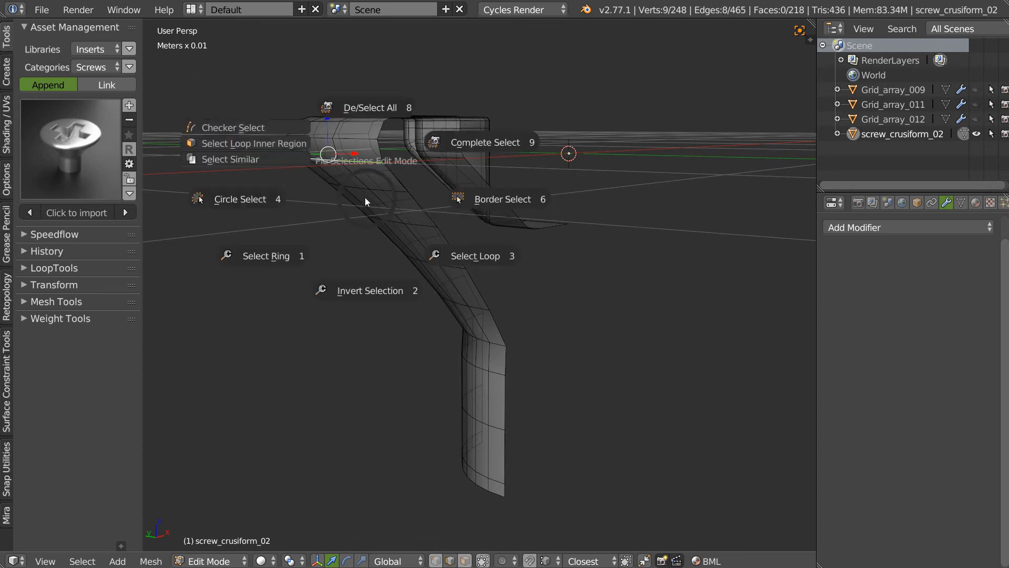
pyautogui.click(263, 143)
pyautogui.press('x')
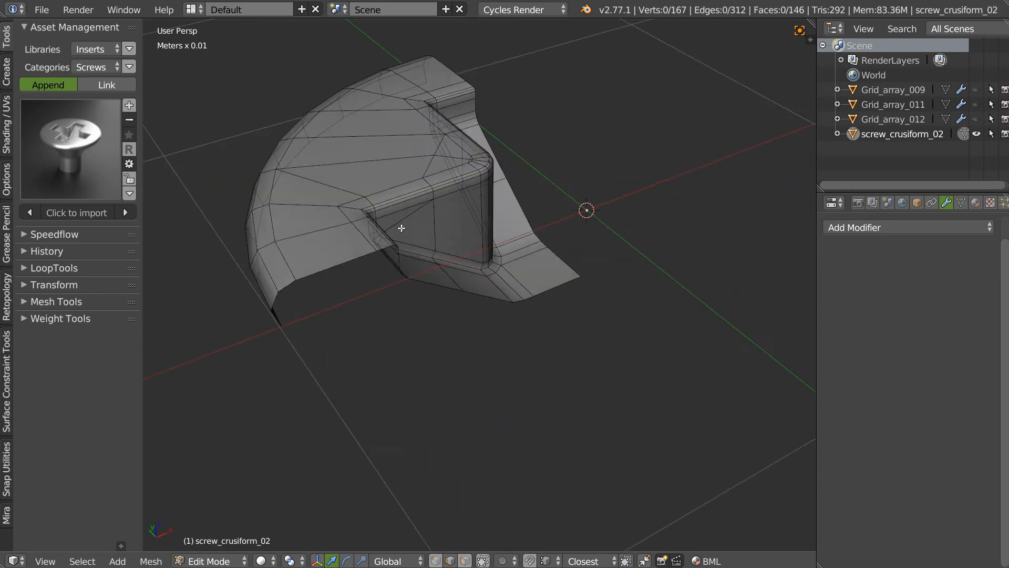
pyautogui.press('Tab')
# Show the grid again and move the quarter screw onto the half-hole between the first two slots at the grid's edge
pyautogui.scroll(-5, 399, 210)
pyautogui.scroll(3, 512, 186)
pyautogui.moveTo(512, 188); pyautogui.dragTo(513, 258, button='middle')
pyautogui.hotkey('alt', 'h')
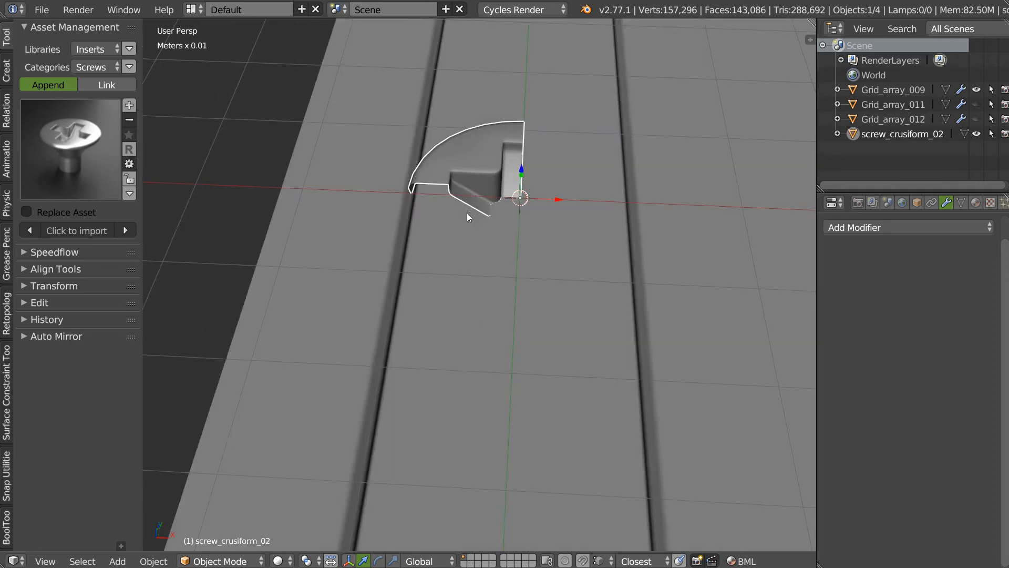
pyautogui.press('KP_7')
pyautogui.keyDown('shift'); pyautogui.moveTo(581, 269); pyautogui.dragTo(411, 215, button='middle'); pyautogui.keyUp('shift')
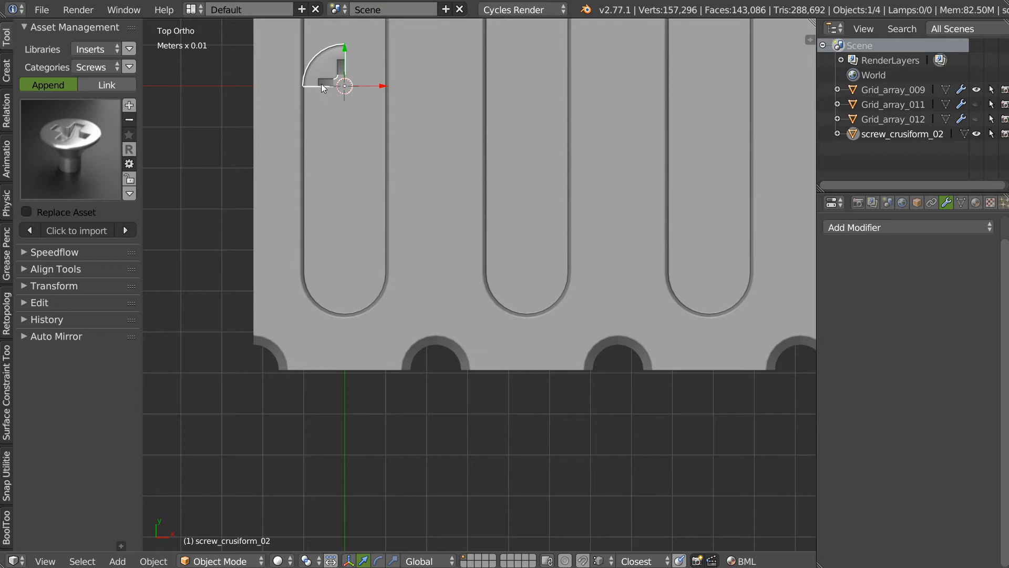
pyautogui.press('g')
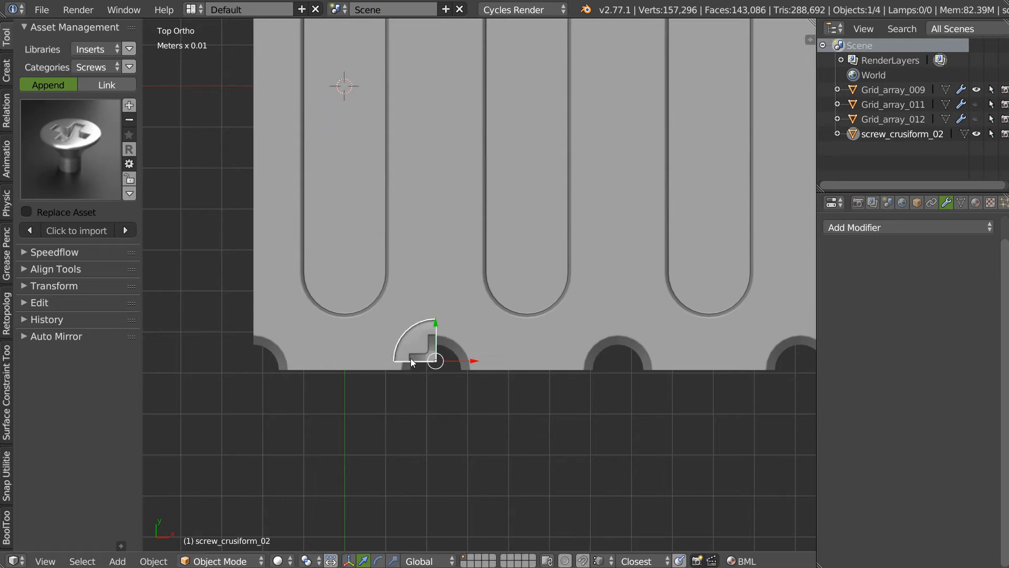
pyautogui.click(412, 359)
# Align the quarter screw's corner with the half-hole's centre along X and with the grid's edge along Y
pyautogui.scroll(5, 488, 269)
pyautogui.scroll(3, 489, 273)
pyautogui.press('g')
pyautogui.press('x')
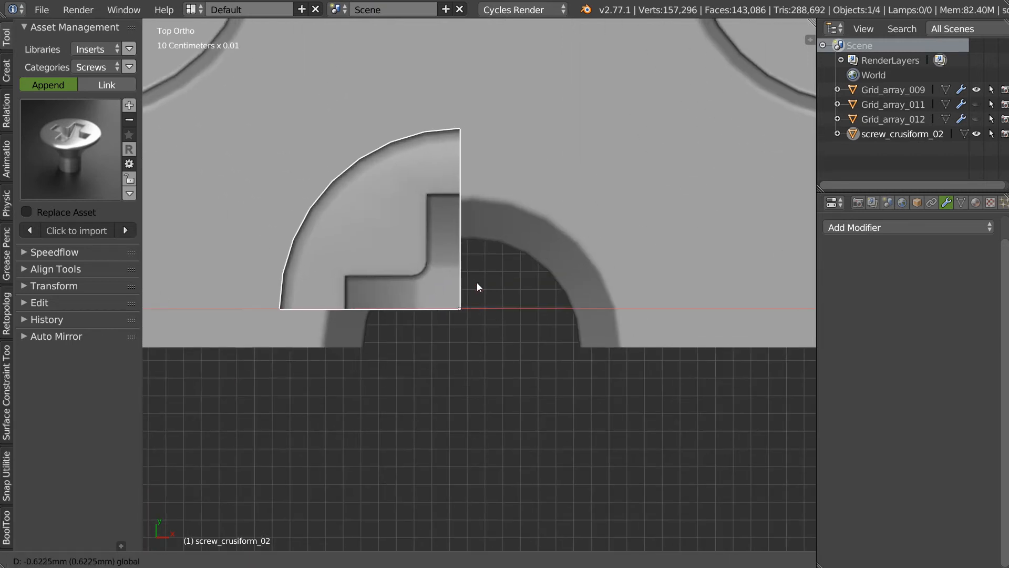
pyautogui.click(471, 195)
pyautogui.press('g')
pyautogui.press('y')
pyautogui.click(359, 351)
# Scale the quarter screw to about 0.63 so it fits the inner hole, and lower it into the hole along Z
pyautogui.press('s')
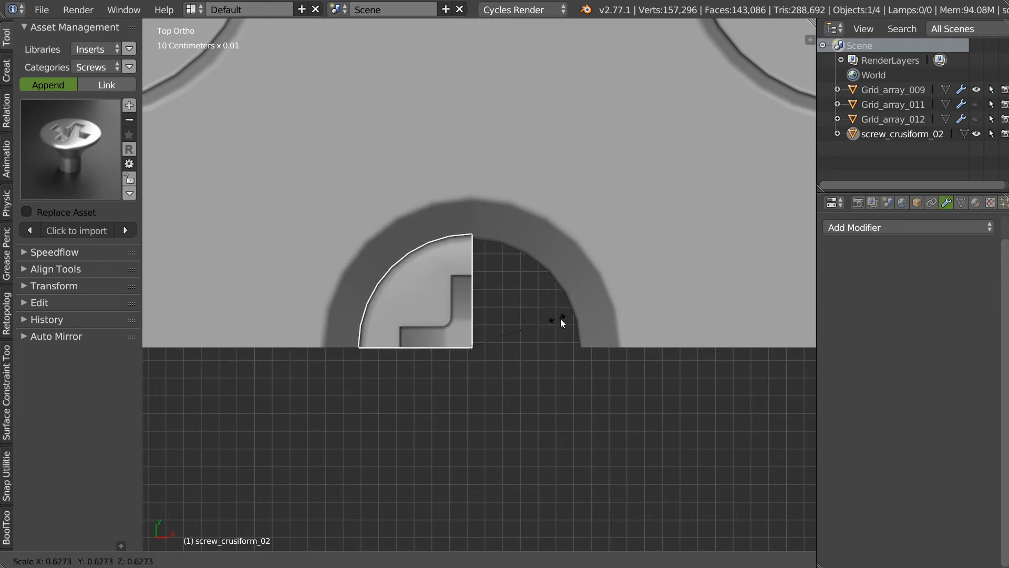
pyautogui.click(555, 322)
pyautogui.moveTo(556, 322); pyautogui.dragTo(495, 298, button='middle')
pyautogui.moveTo(484, 268); pyautogui.dragTo(467, 342)
pyautogui.moveTo(502, 281); pyautogui.dragTo(478, 364, button='middle')
# Join the quarter screw into Grid_array_009, keeping the grid as the active object
pyautogui.scroll(-5, 579, 260)
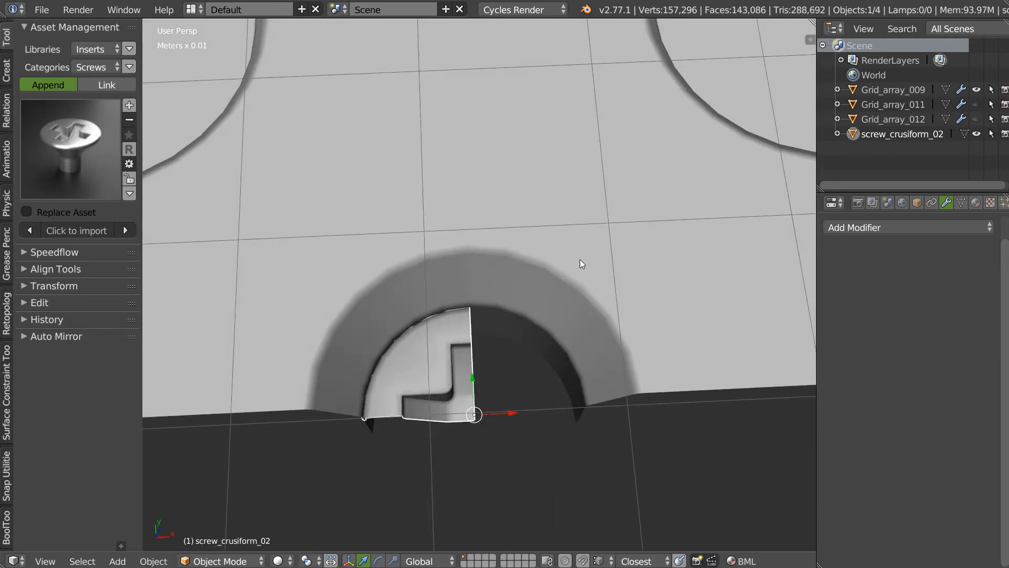
pyautogui.keyDown('shift'); pyautogui.rightClick(459, 292); pyautogui.keyUp('shift')
pyautogui.rightClick(473, 296)
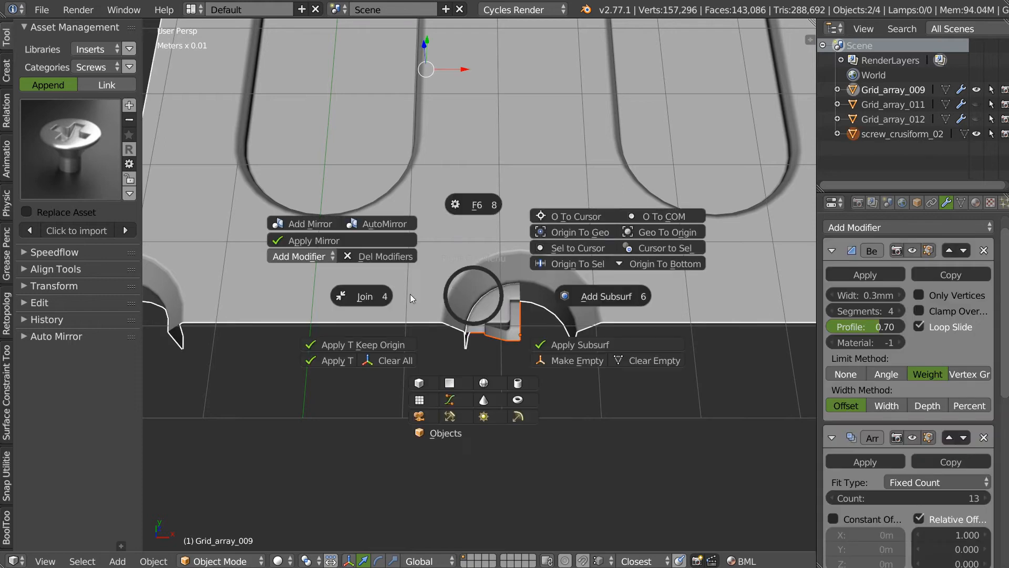
pyautogui.click(371, 296)
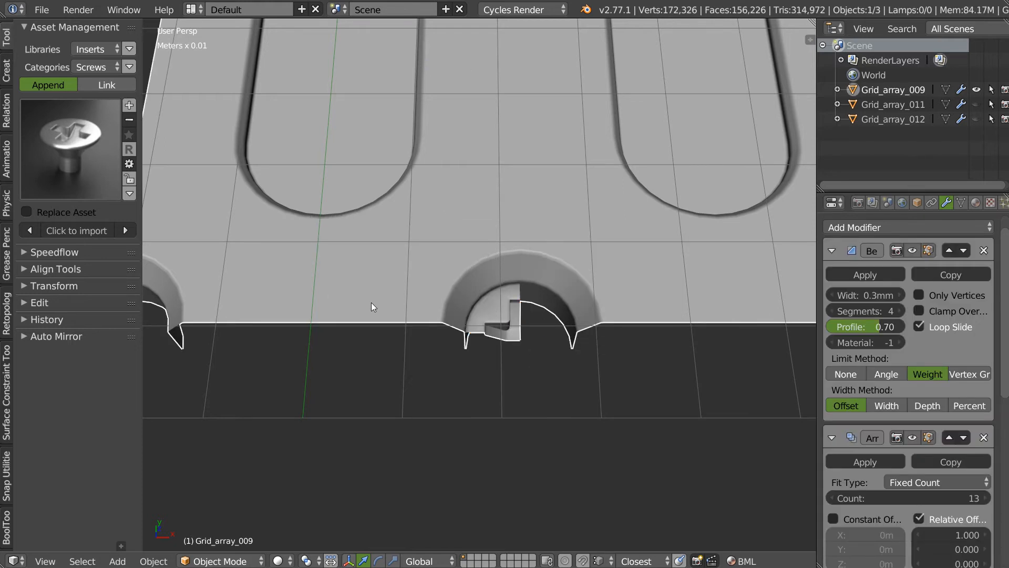
# Symmetrize Grid_array_009 along -X and along Y to complete the screws in its holes
pyautogui.scroll(5, 408, 286)
pyautogui.scroll(-5, 408, 291)
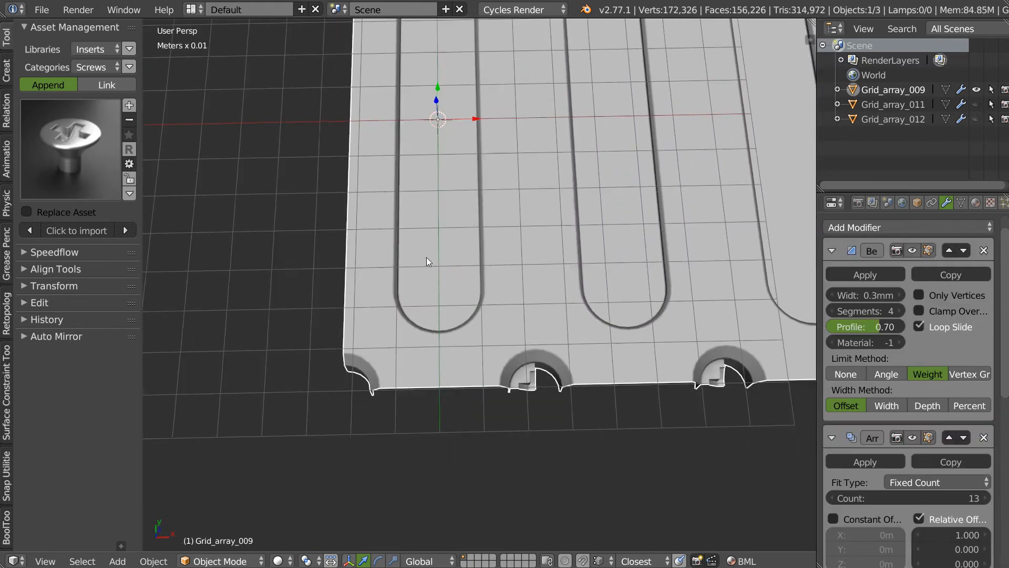
pyautogui.press('space')
pyautogui.click(481, 425)
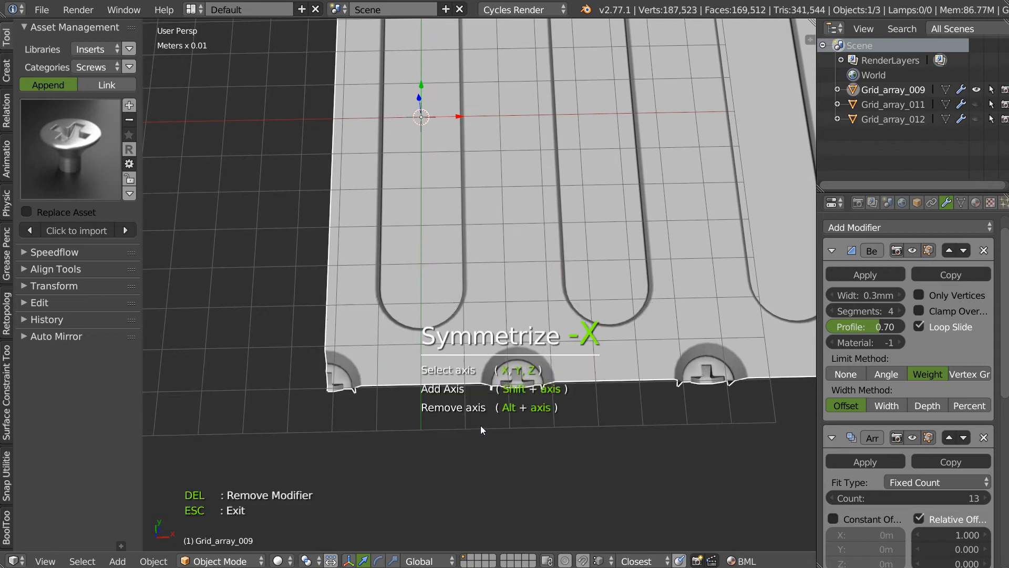
pyautogui.press('y')
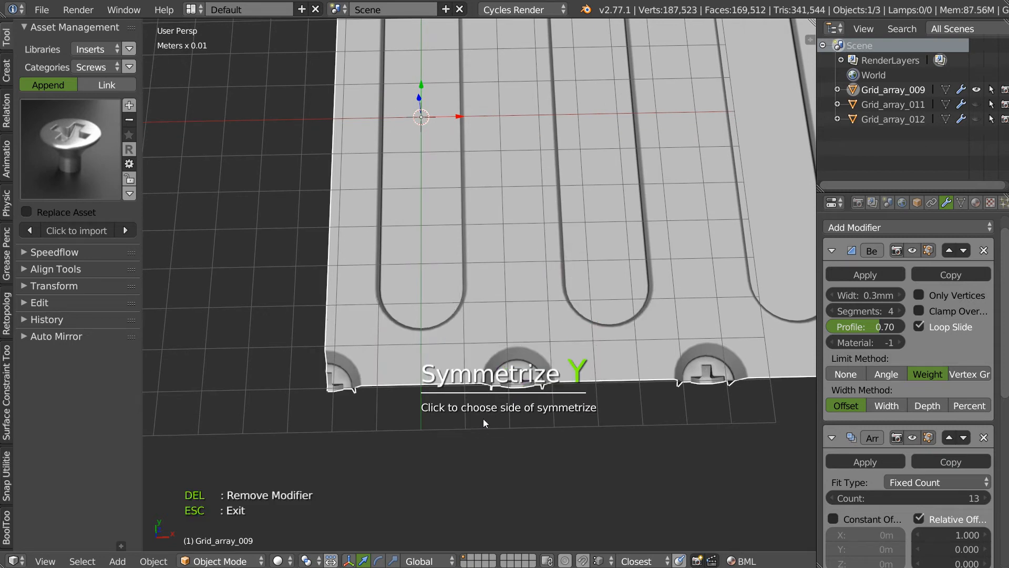
pyautogui.click(499, 35)
pyautogui.click(496, 43)
# Examine the cross screws in the arrayed grid's holes from several angles and distances
pyautogui.keyDown('shift'); pyautogui.moveTo(446, 78); pyautogui.dragTo(424, 247, button='middle'); pyautogui.keyUp('shift')
pyautogui.scroll(-4, 477, 165)
pyautogui.scroll(6, 428, 173)
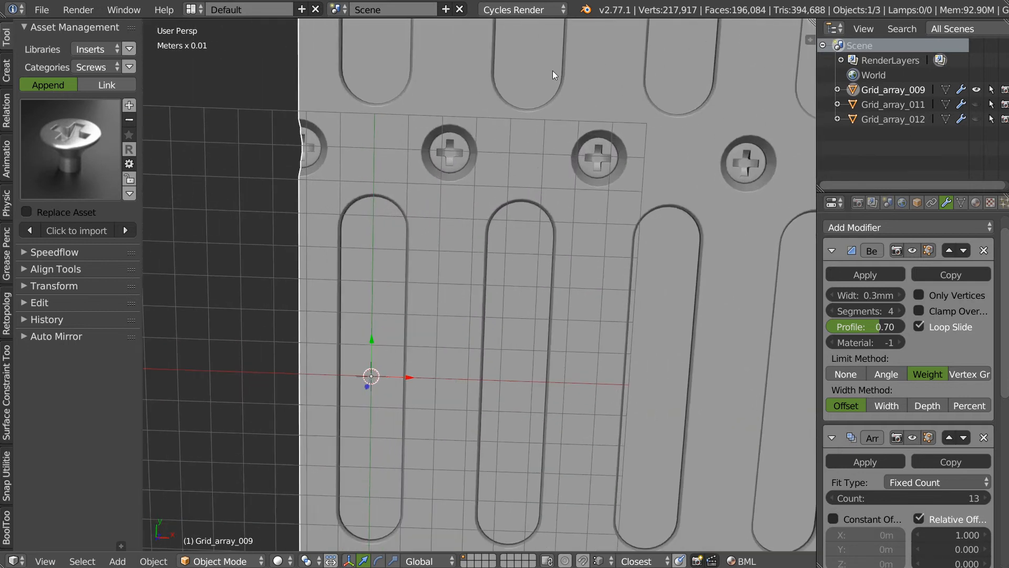
pyautogui.moveTo(457, 197); pyautogui.dragTo(581, 119, button='middle')
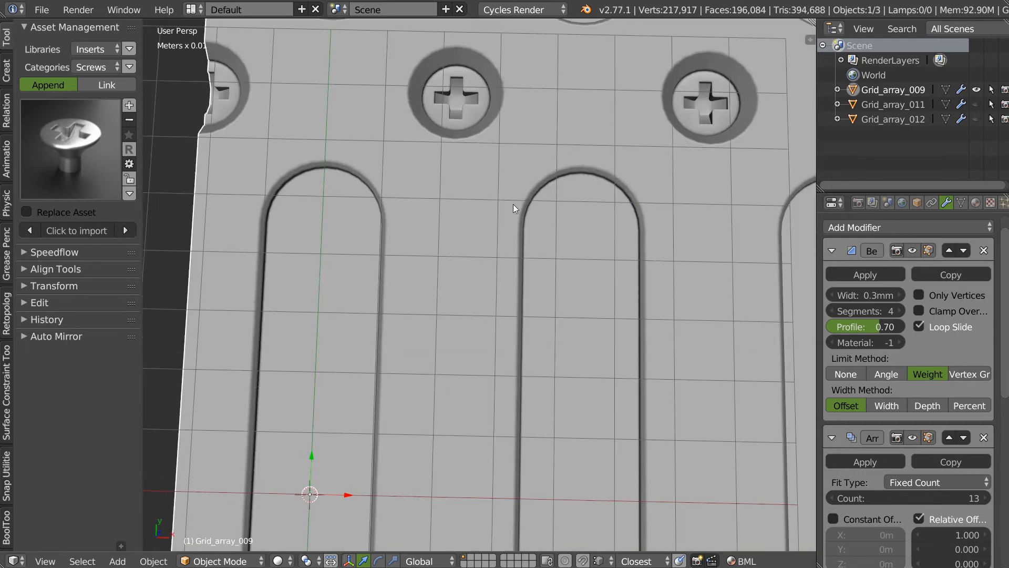
pyautogui.moveTo(537, 152); pyautogui.dragTo(483, 205, button='middle')
pyautogui.press('KP_Decimal')
pyautogui.moveTo(413, 301); pyautogui.dragTo(268, 351, button='middle')
pyautogui.scroll(4, 468, 258)
pyautogui.scroll(3, 367, 313)
pyautogui.scroll(2, 374, 320)
pyautogui.keyDown('shift'); pyautogui.moveTo(319, 410); pyautogui.dragTo(389, 205, button='middle'); pyautogui.keyUp('shift')
pyautogui.scroll(2, 343, 295)
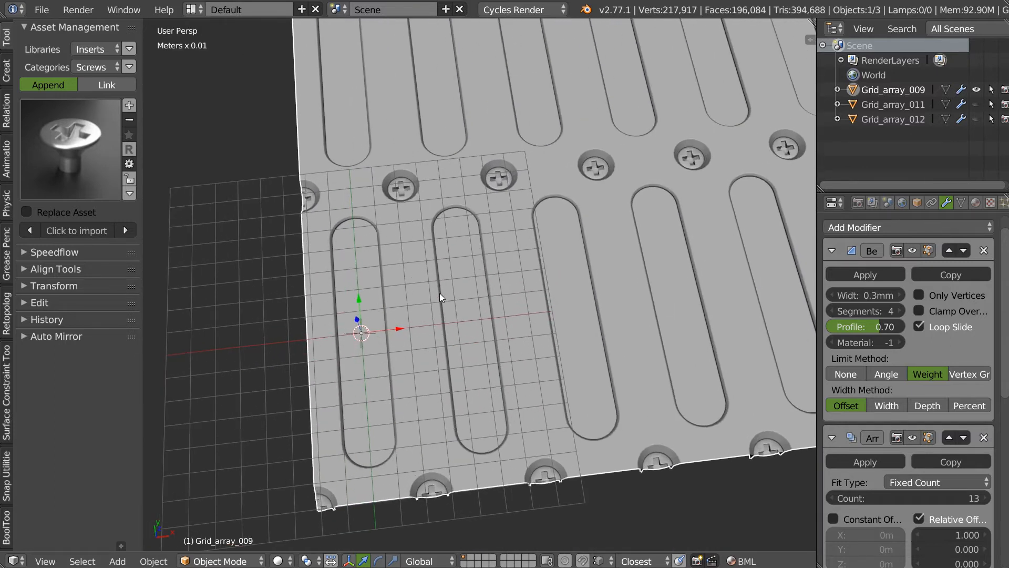
# Rename the grid object Grid_array_009 to Grid_array_013
pyautogui.moveTo(513, 172); pyautogui.dragTo(434, 240, button='middle')
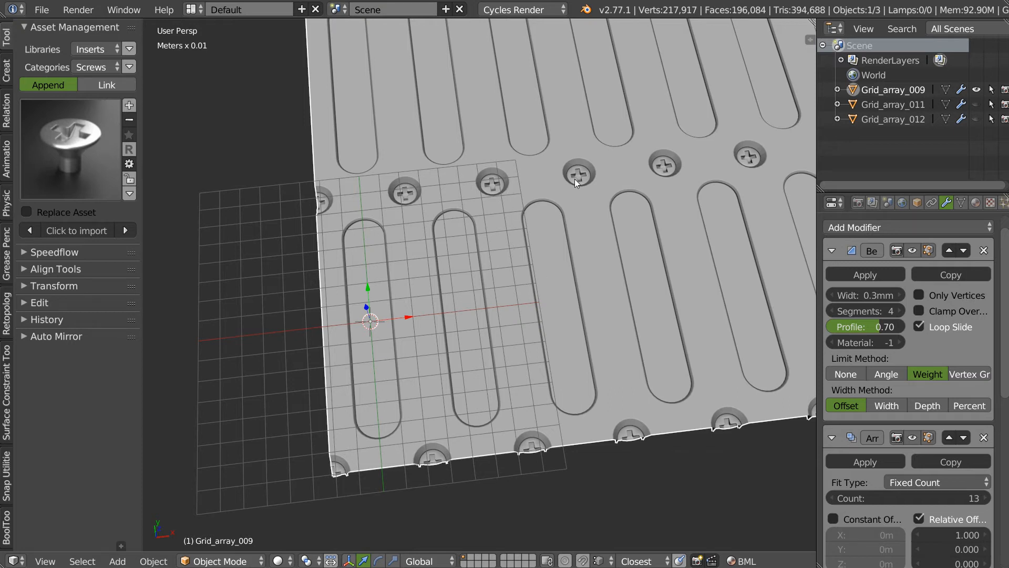
pyautogui.scroll(-5, 565, 216)
pyautogui.moveTo(487, 306); pyautogui.dragTo(389, 366, button='middle')
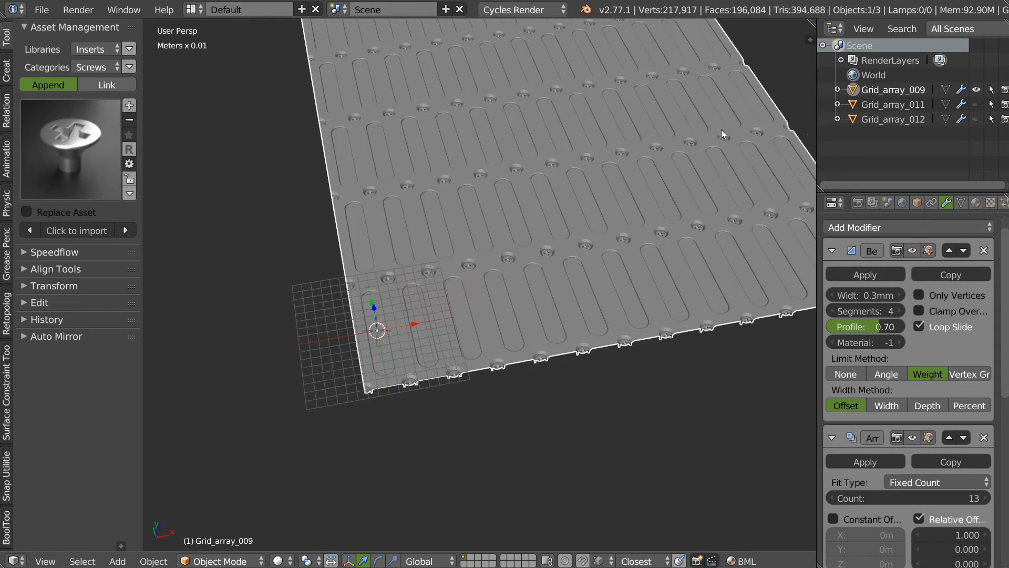
pyautogui.doubleClick(889, 89)
pyautogui.doubleClick(917, 90)
pyautogui.write('013')
pyautogui.press('Return')
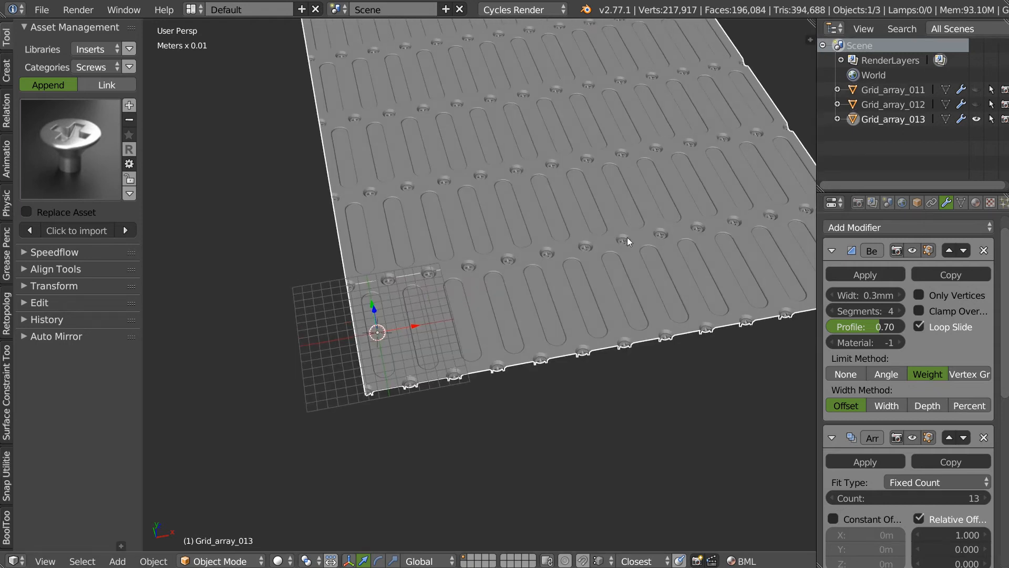
# Duplicate Grid_array_013 in place and hide the original
pyautogui.hotkey('shift', 'd')
pyautogui.rightClick(428, 241)
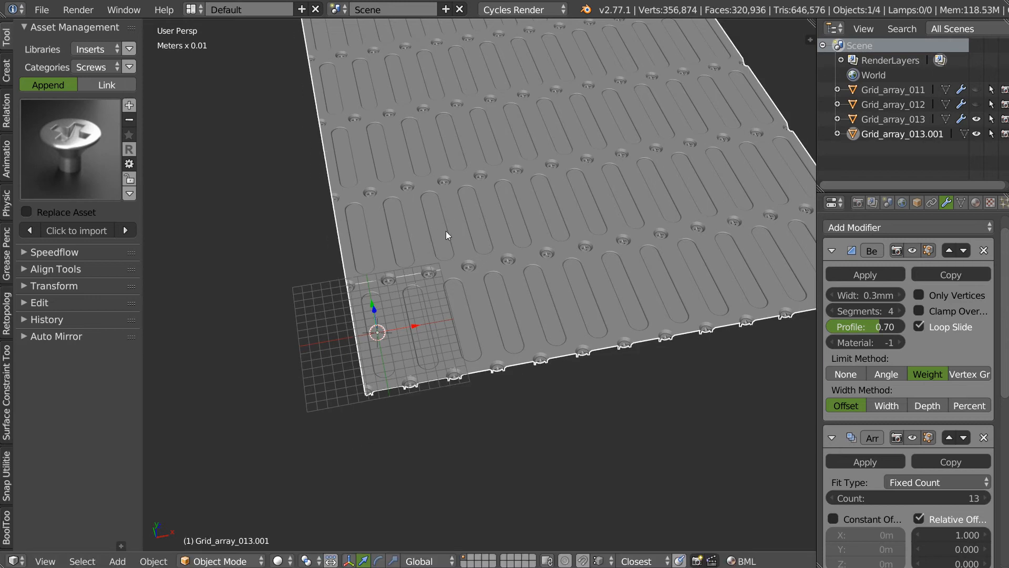
pyautogui.click(976, 118)
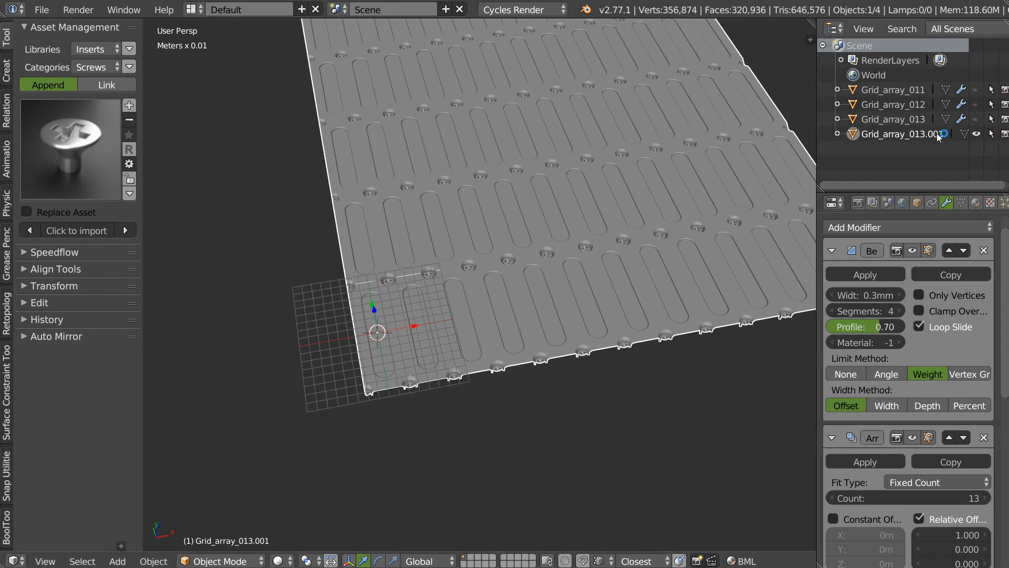
# Rename the duplicated grid Grid_array_014
pyautogui.doubleClick(914, 134)
pyautogui.press('End')
pyautogui.press('BackSpace')
pyautogui.press('BackSpace')
pyautogui.press('BackSpace')
pyautogui.press('BackSpace')
pyautogui.press('BackSpace')
pyautogui.write('4')
pyautogui.press('Return')
# Delete all floor faces of the rounded slot in Grid_array_014, including both semicircular fan ends, and return to Object Mode
pyautogui.press('KP_Decimal')
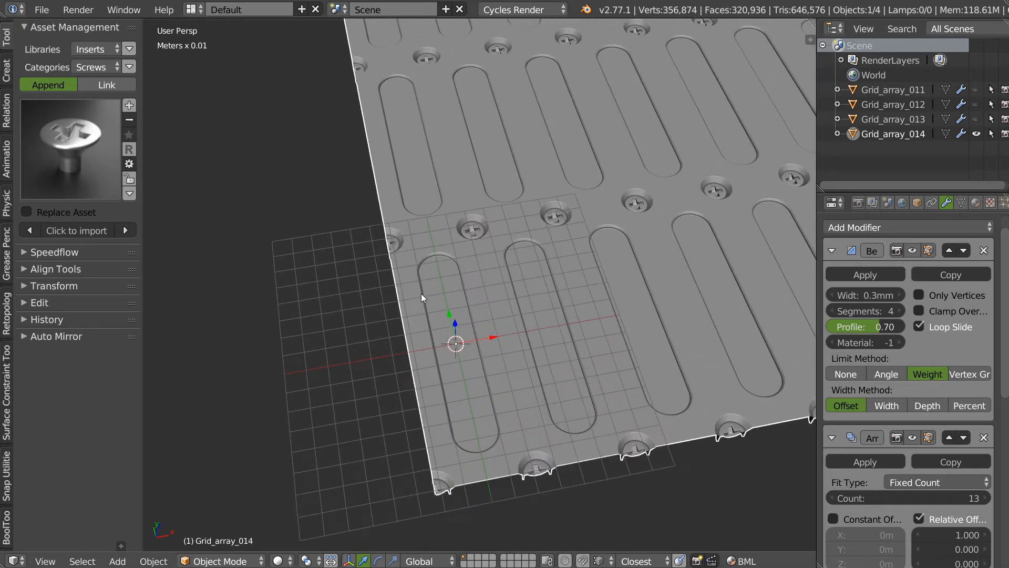
pyautogui.press('Tab')
pyautogui.scroll(6, 381, 350)
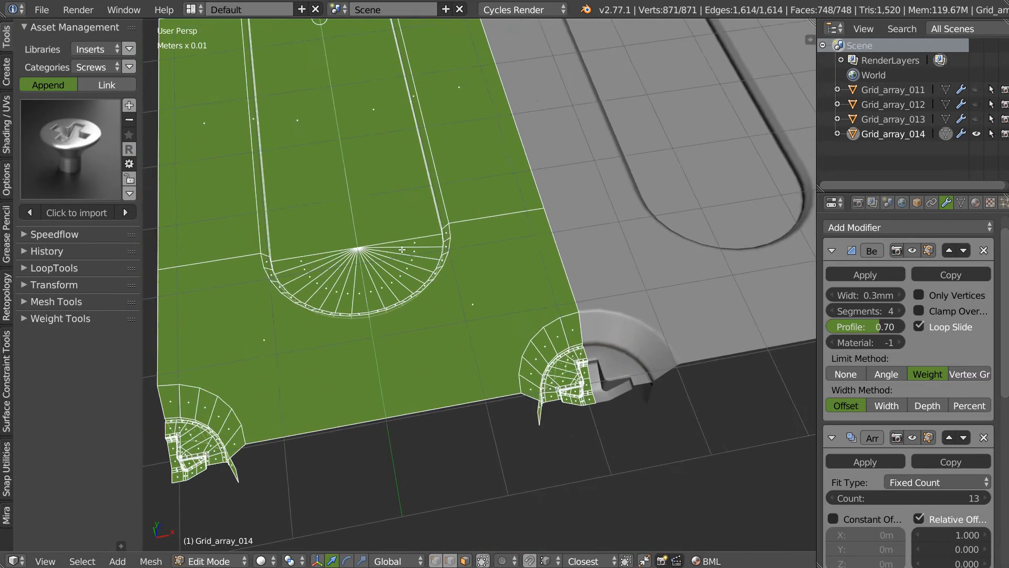
pyautogui.rightClick(283, 253)
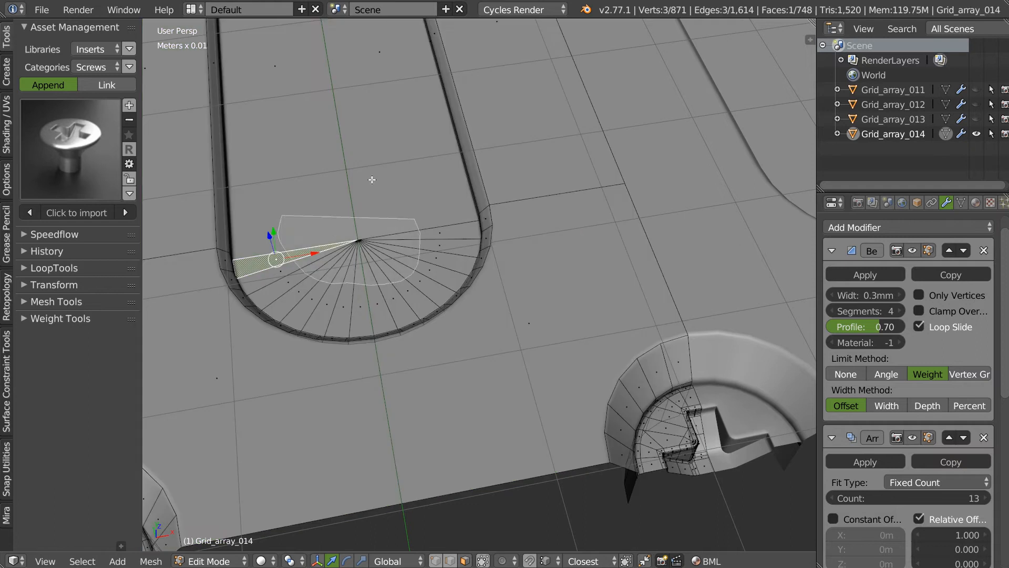
pyautogui.moveTo(263, 280)
pyautogui.keyDown('ctrl'); pyautogui.mouseDown()
pyautogui.moveTo(417, 301)
pyautogui.moveTo(438, 192)
pyautogui.moveTo(423, 184)
pyautogui.mouseUp(); pyautogui.keyUp('ctrl')
pyautogui.moveTo(389, 120)
pyautogui.keyDown('shift'); pyautogui.mouseDown(button='middle')
pyautogui.moveTo(398, 297)
pyautogui.moveTo(403, 223)
pyautogui.mouseUp(button='middle'); pyautogui.keyUp('shift')
pyautogui.moveTo(330, 440)
pyautogui.keyDown('ctrl'); pyautogui.mouseDown()
pyautogui.moveTo(465, 429)
pyautogui.moveTo(347, 526)
pyautogui.mouseUp(); pyautogui.keyUp('ctrl')
pyautogui.moveTo(330, 116)
pyautogui.keyDown('ctrl'); pyautogui.mouseDown()
pyautogui.moveTo(308, 193)
pyautogui.moveTo(405, 131)
pyautogui.mouseUp(); pyautogui.keyUp('ctrl')
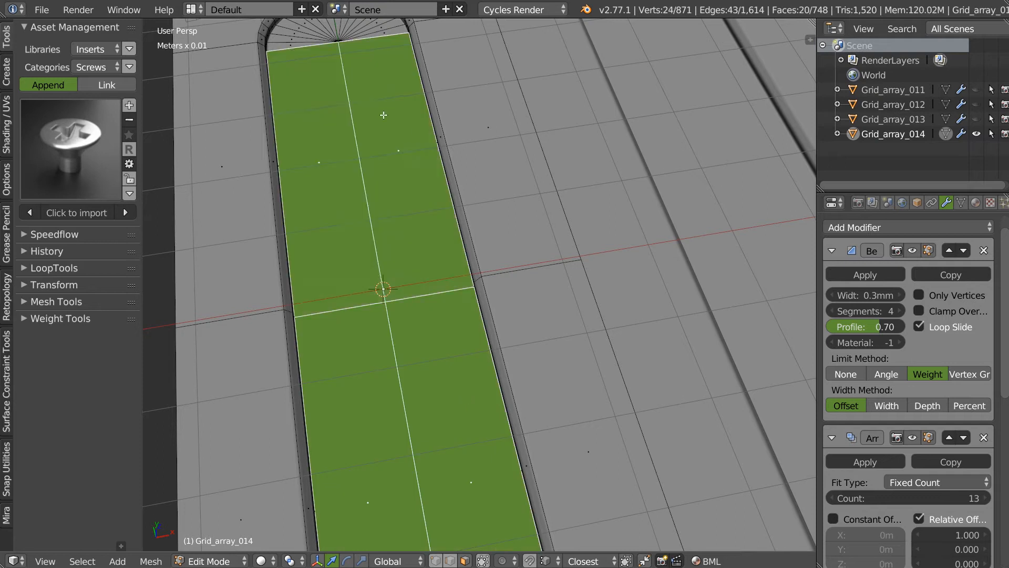
pyautogui.keyDown('shift'); pyautogui.moveTo(404, 132); pyautogui.dragTo(404, 336, button='middle'); pyautogui.keyUp('shift')
pyautogui.moveTo(368, 267)
pyautogui.keyDown('ctrl'); pyautogui.mouseDown()
pyautogui.moveTo(384, 221)
pyautogui.moveTo(328, 197)
pyautogui.moveTo(296, 259)
pyautogui.moveTo(319, 236)
pyautogui.mouseUp(); pyautogui.keyUp('ctrl')
pyautogui.keyDown('ctrl'); pyautogui.moveTo(402, 263); pyautogui.dragTo(388, 238); pyautogui.keyUp('ctrl')
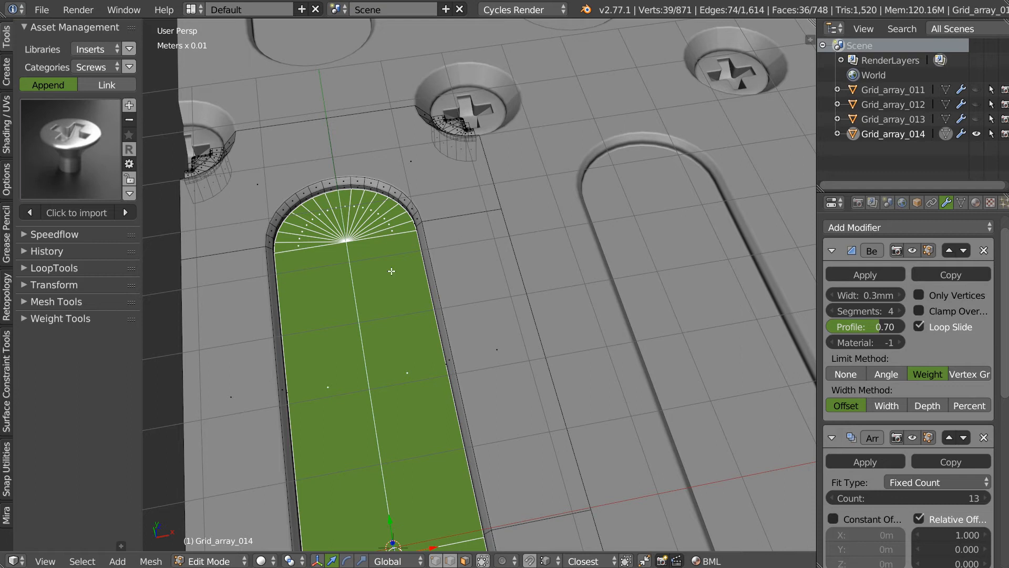
pyautogui.moveTo(402, 268); pyautogui.dragTo(385, 226, button='middle')
pyautogui.keyDown('shift'); pyautogui.moveTo(429, 462); pyautogui.dragTo(423, 213, button='middle'); pyautogui.keyUp('shift')
pyautogui.moveTo(382, 185); pyautogui.dragTo(446, 251)
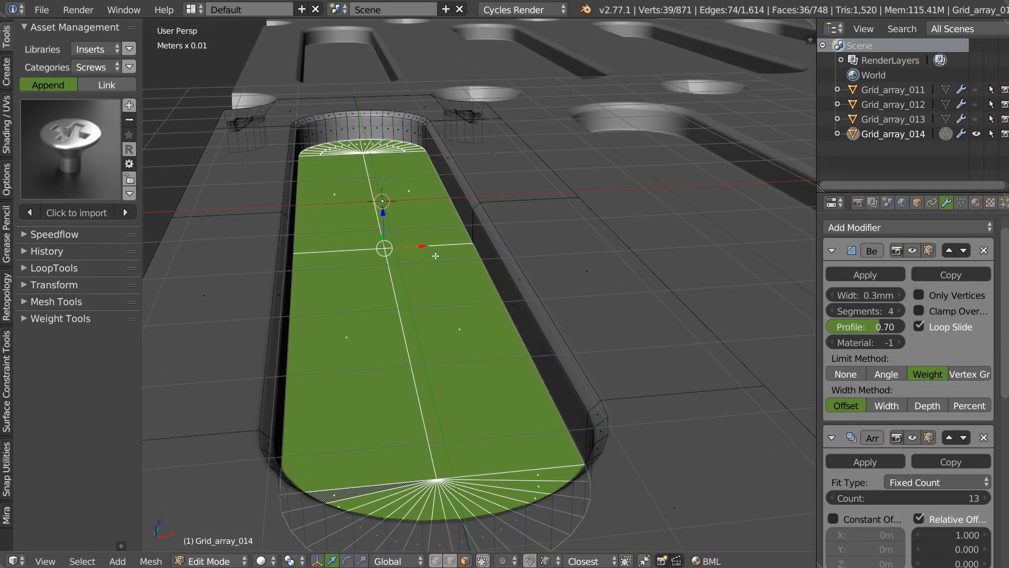
pyautogui.press('x')
pyautogui.press('f')
pyautogui.keyDown('ctrl'); pyautogui.moveTo(618, 205); pyautogui.dragTo(427, 291, button='middle'); pyautogui.keyUp('ctrl')
pyautogui.press('Tab')
# Examine the open slots and countersunk screws across the whole arrayed panel, both close up and from a distance
pyautogui.moveTo(530, 179); pyautogui.dragTo(642, 206, button='middle')
pyautogui.press('a')
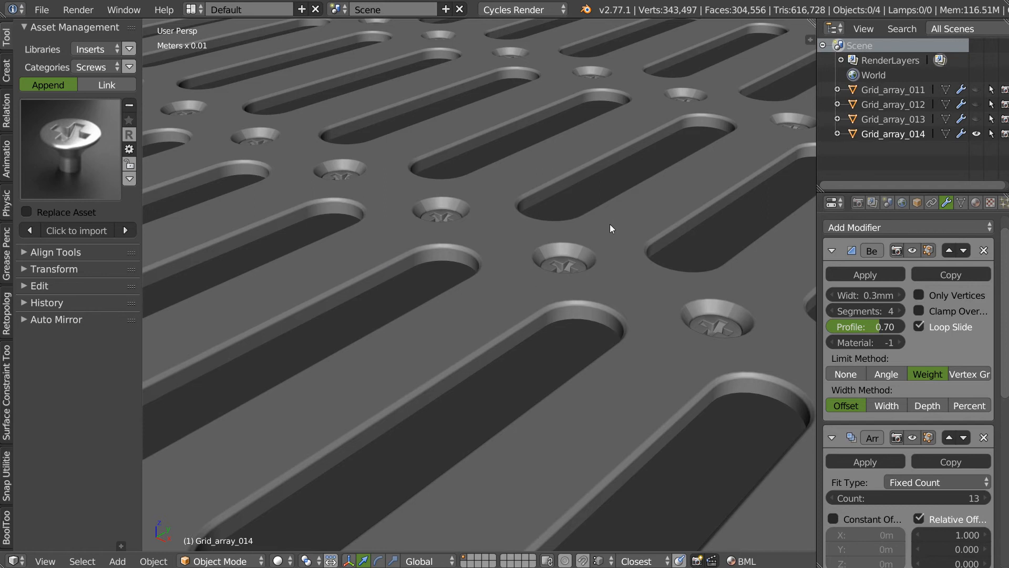
pyautogui.scroll(-5, 604, 225)
pyautogui.moveTo(409, 245); pyautogui.dragTo(484, 266, button='middle')
pyautogui.keyDown('shift'); pyautogui.moveTo(352, 384); pyautogui.dragTo(378, 275, button='middle'); pyautogui.keyUp('shift')
pyautogui.scroll(4, 377, 276)
pyautogui.scroll(-7, 550, 204)
pyautogui.keyDown('shift'); pyautogui.moveTo(540, 230); pyautogui.dragTo(438, 281, button='middle'); pyautogui.keyUp('shift')
pyautogui.scroll(-2, 439, 280)
pyautogui.keyDown('shift'); pyautogui.moveTo(575, 146); pyautogui.dragTo(487, 229, button='middle'); pyautogui.keyUp('shift')
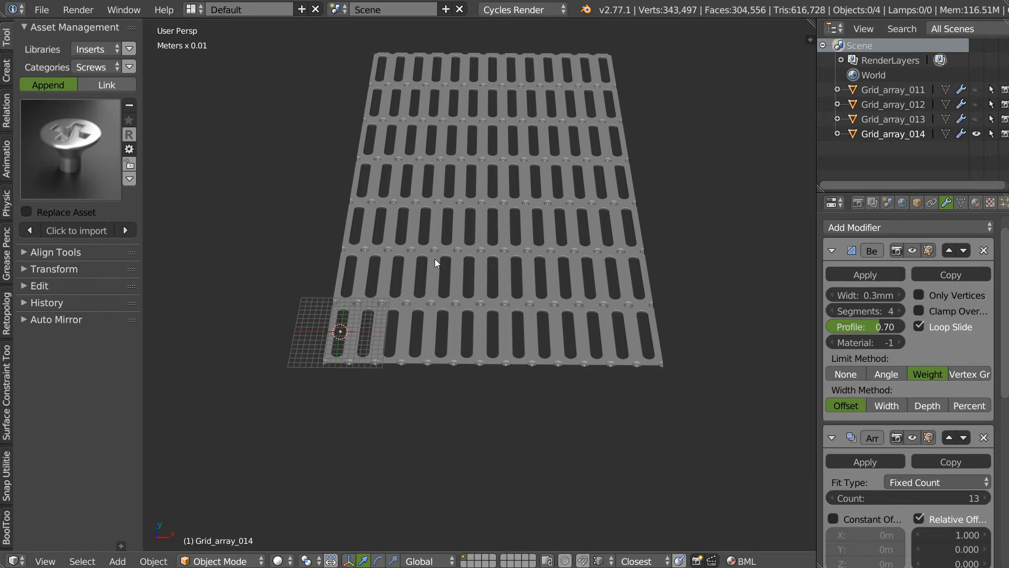
pyautogui.moveTo(438, 255)
pyautogui.mouseDown(button='middle')
pyautogui.moveTo(442, 267)
pyautogui.moveTo(453, 257)
pyautogui.mouseUp(button='middle')
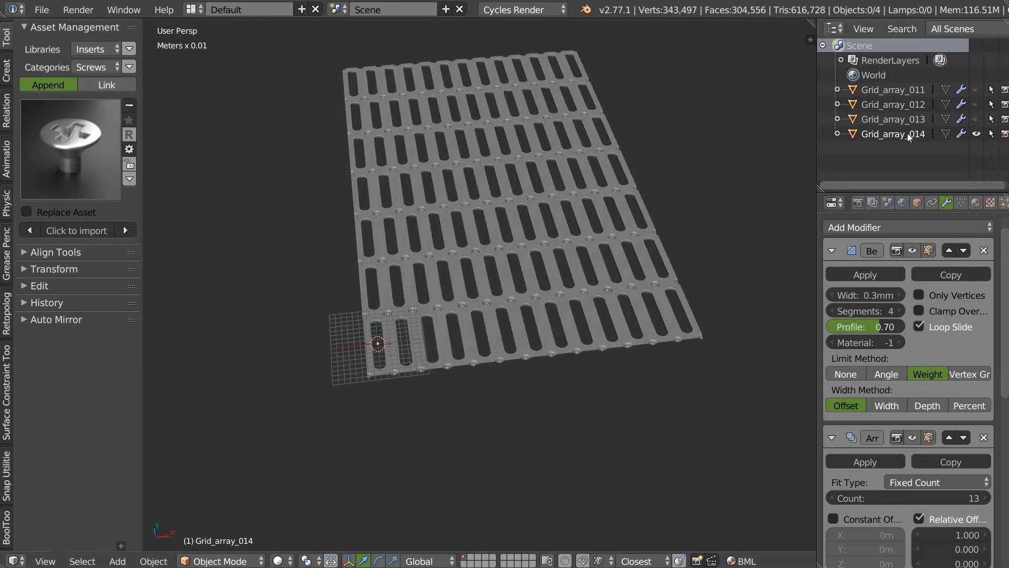
# Duplicate Grid_array_014 in place and hide the original
pyautogui.click(887, 137)
pyautogui.hotkey('shift', 'd')
pyautogui.press('Escape')
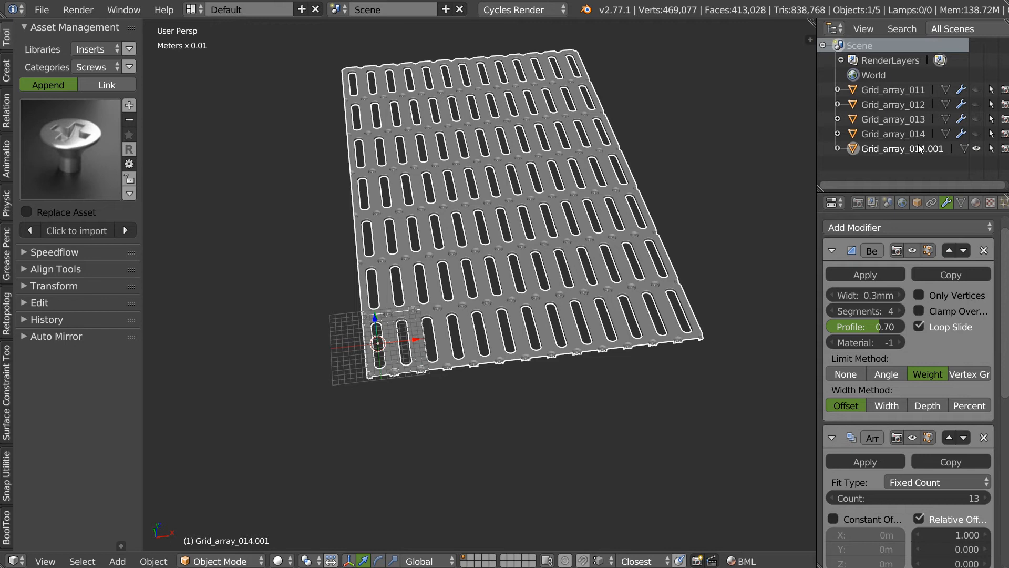
# Rename the new open-slot grid copy Grid_array_015
pyautogui.doubleClick(919, 149)
pyautogui.moveTo(923, 149); pyautogui.dragTo(947, 149)
pyautogui.write('5')
pyautogui.press('Return')
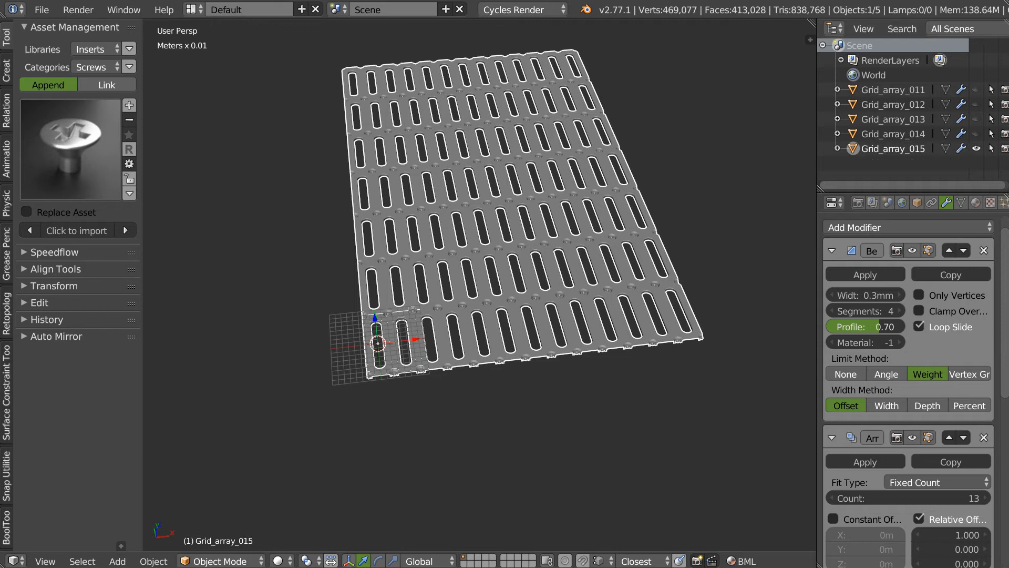
# Dissolve the short edges crossing the middle of the slot's sides in the grid's base mesh
pyautogui.moveTo(462, 305); pyautogui.dragTo(615, 326, button='middle')
pyautogui.press('Tab')
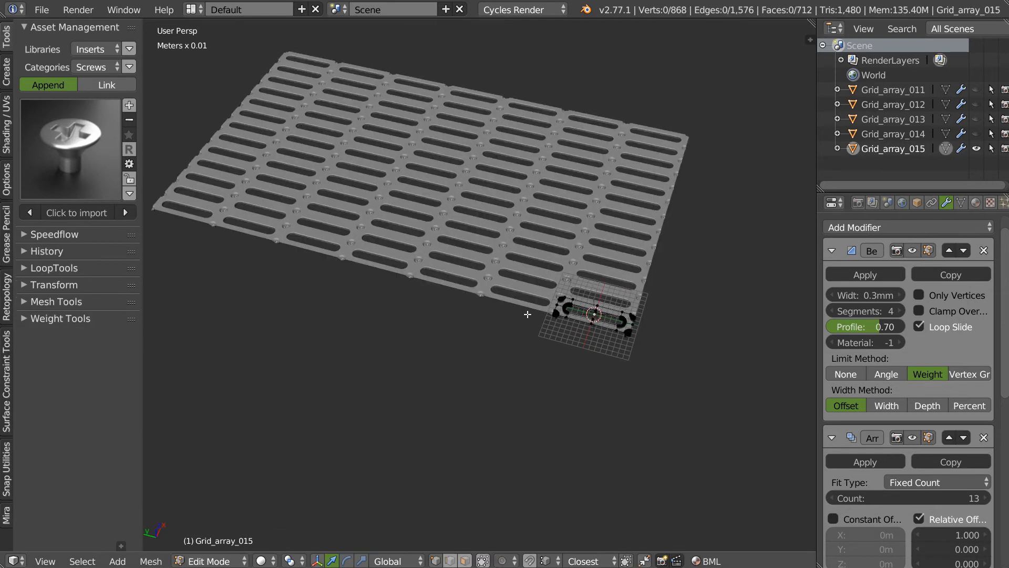
pyautogui.scroll(5, 460, 319)
pyautogui.scroll(2, 461, 319)
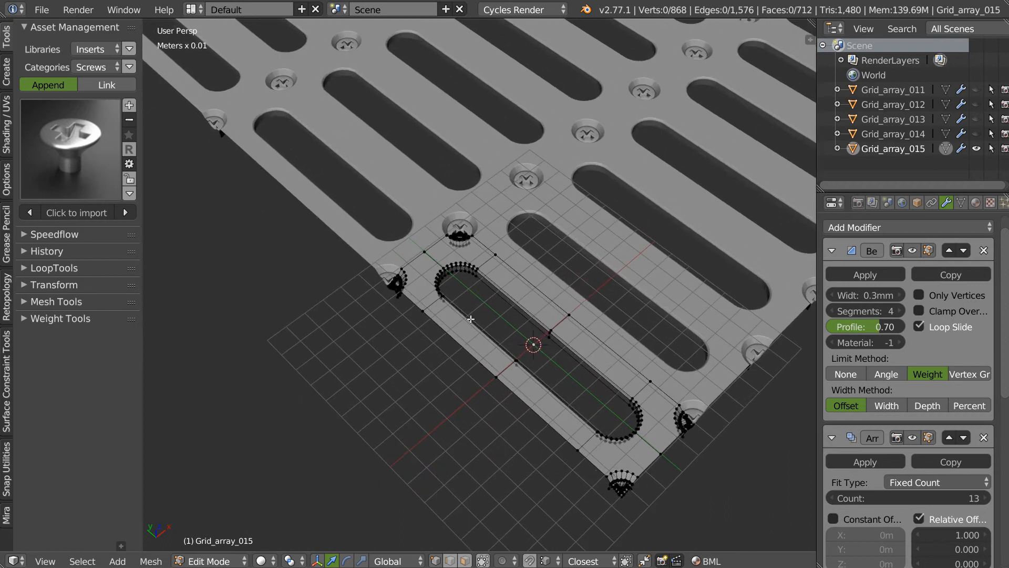
pyautogui.press('Tab')
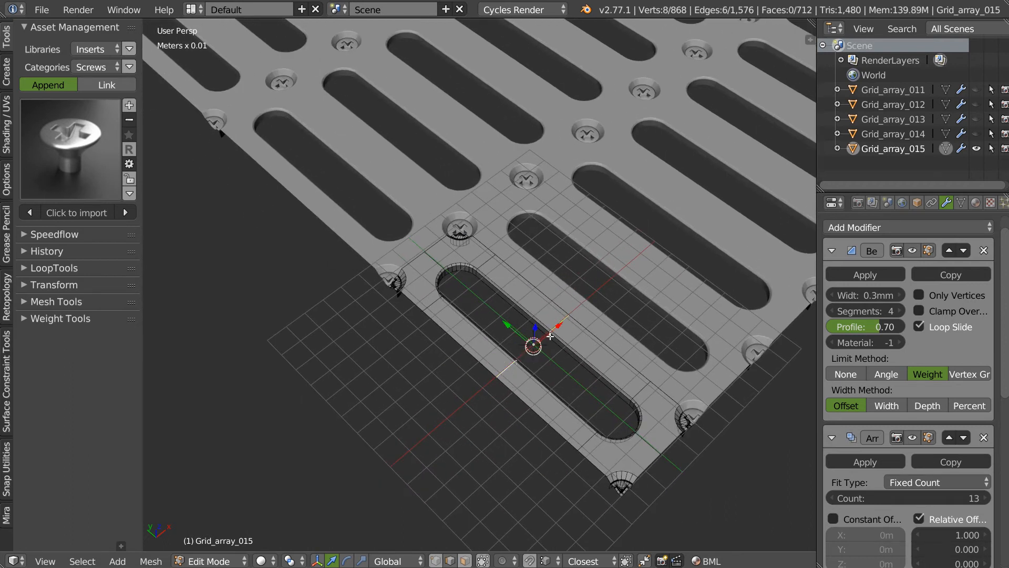
pyautogui.press('Tab')
# Select one end half of the base cell and move it along its length to lengthen the slots
pyautogui.moveTo(535, 224)
pyautogui.keyDown('ctrl'); pyautogui.mouseDown()
pyautogui.moveTo(310, 254)
pyautogui.moveTo(574, 215)
pyautogui.mouseUp(); pyautogui.keyUp('ctrl')
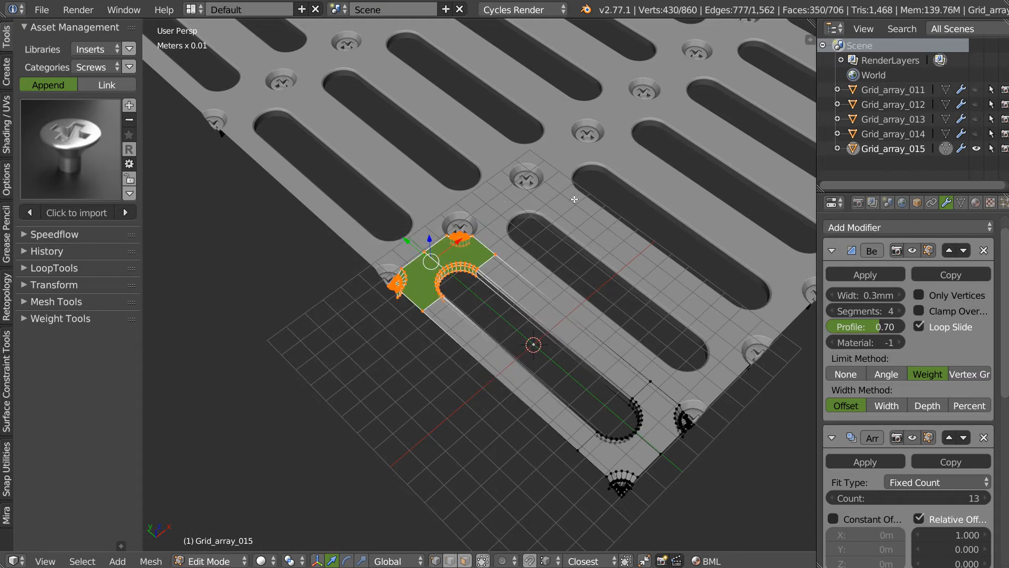
pyautogui.moveTo(406, 248); pyautogui.dragTo(160, 106)
pyautogui.scroll(-6, 392, 304)
pyautogui.keyDown('shift'); pyautogui.moveTo(475, 196); pyautogui.dragTo(402, 316, button='middle'); pyautogui.keyUp('shift')
pyautogui.scroll(-2, 471, 306)
pyautogui.keyDown('shift'); pyautogui.moveTo(471, 306); pyautogui.dragTo(429, 319, button='middle'); pyautogui.keyUp('shift')
pyautogui.press('Tab')
# Set the X array's count to 27 and apply that array modifier
pyautogui.moveTo(463, 221); pyautogui.dragTo(492, 281, button='middle')
pyautogui.press('space')
pyautogui.click(488, 225)
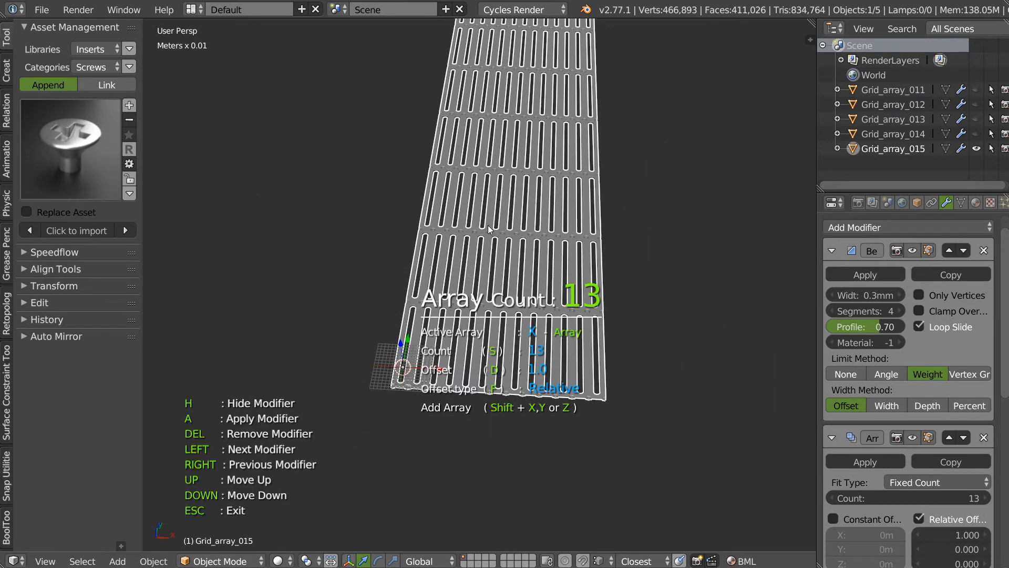
pyautogui.moveTo(764, 291)
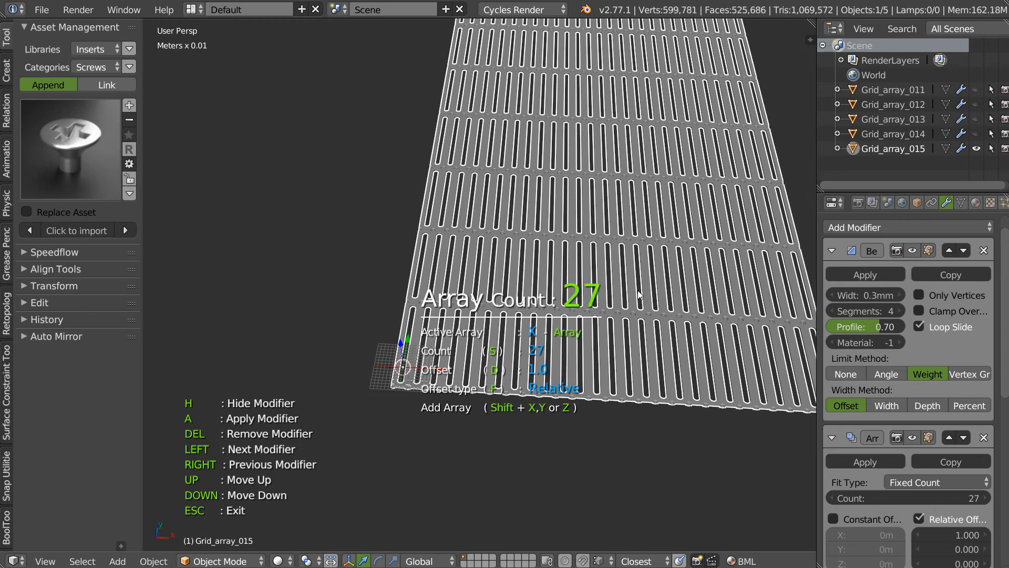
pyautogui.click(523, 271)
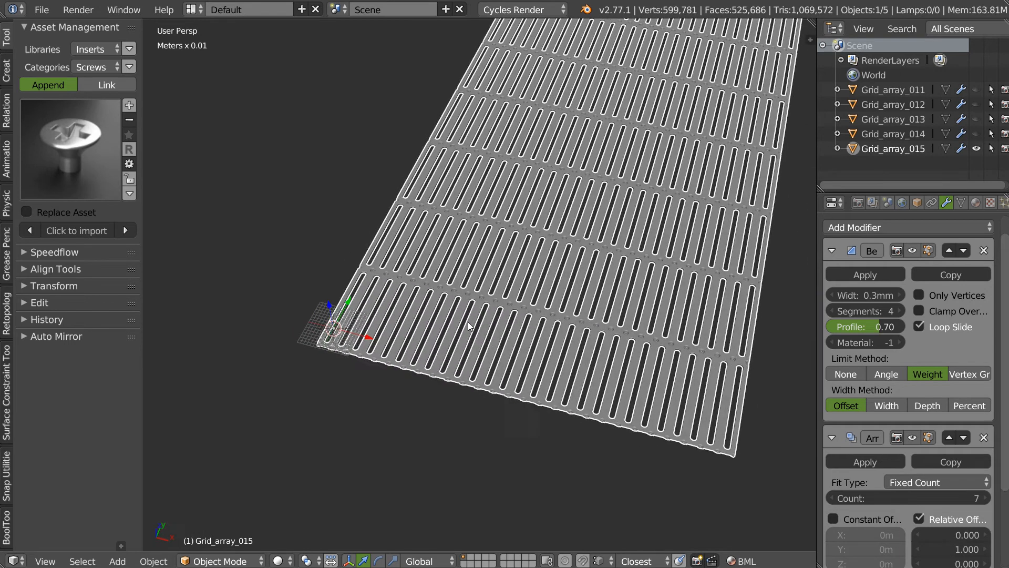
# Select the two long inner edges of the corner slot in the grid mesh
pyautogui.moveTo(471, 242); pyautogui.dragTo(519, 264, button='middle')
pyautogui.scroll(8, 700, 184)
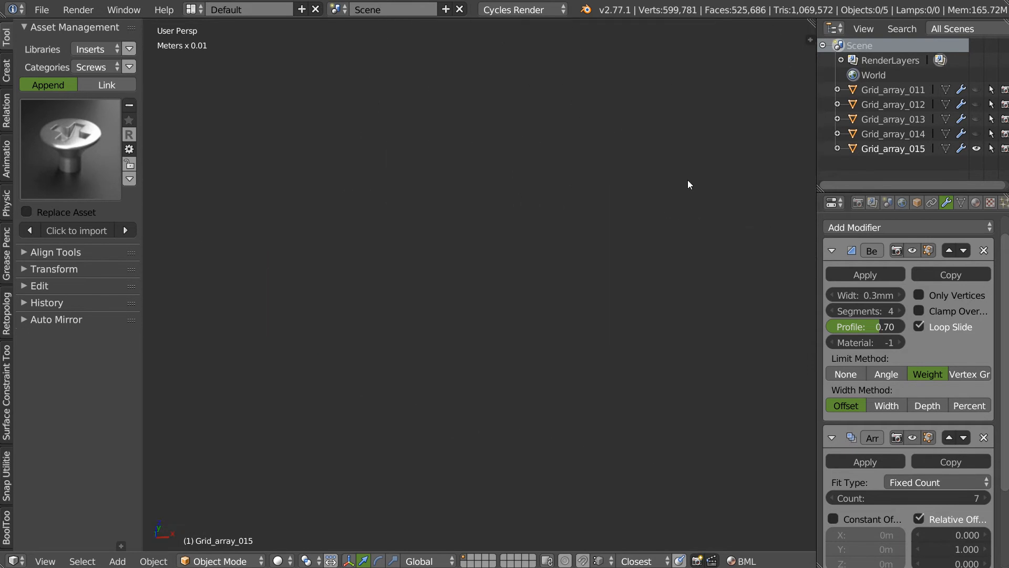
pyautogui.scroll(-5, 453, 237)
pyautogui.moveTo(453, 237); pyautogui.dragTo(501, 205, button='middle')
pyautogui.scroll(-5, 538, 250)
pyautogui.scroll(4, 540, 247)
pyautogui.scroll(3, 493, 224)
pyautogui.press('Tab')
pyautogui.click(514, 296)
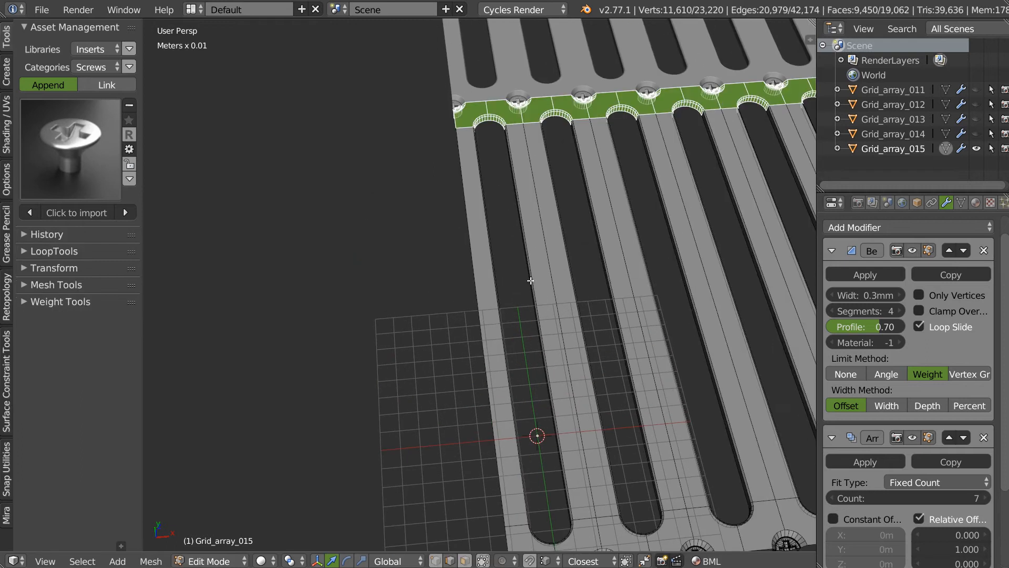
pyautogui.rightClick(535, 292)
pyautogui.keyDown('shift'); pyautogui.rightClick(490, 302); pyautogui.keyUp('shift')
pyautogui.moveTo(523, 322); pyautogui.dragTo(477, 303, button='middle')
# Try to set the grid's origin to the selected slot edges
pyautogui.hotkey('shift', 'q')
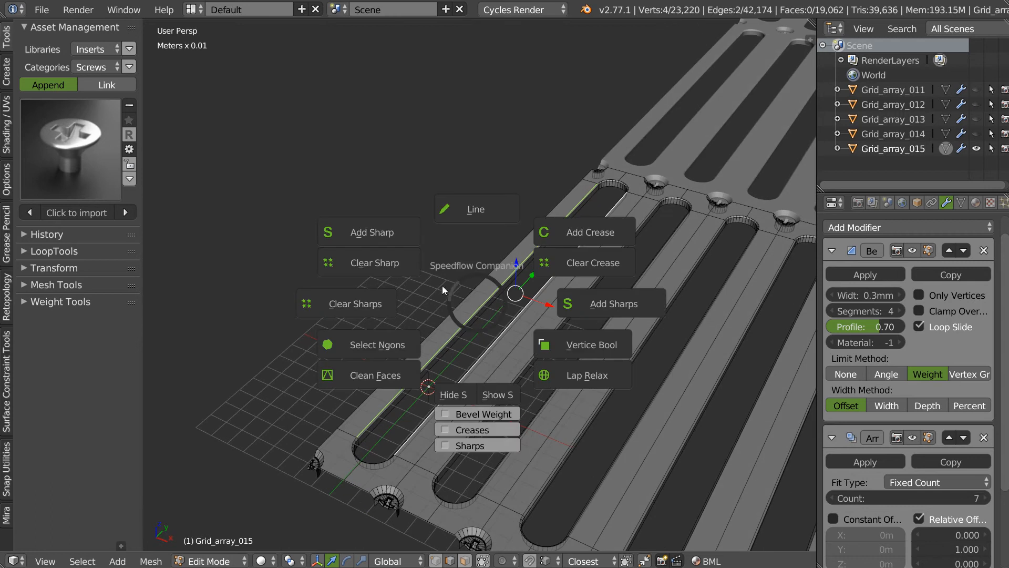
pyautogui.press('Escape')
pyautogui.hotkey('shift', 's')
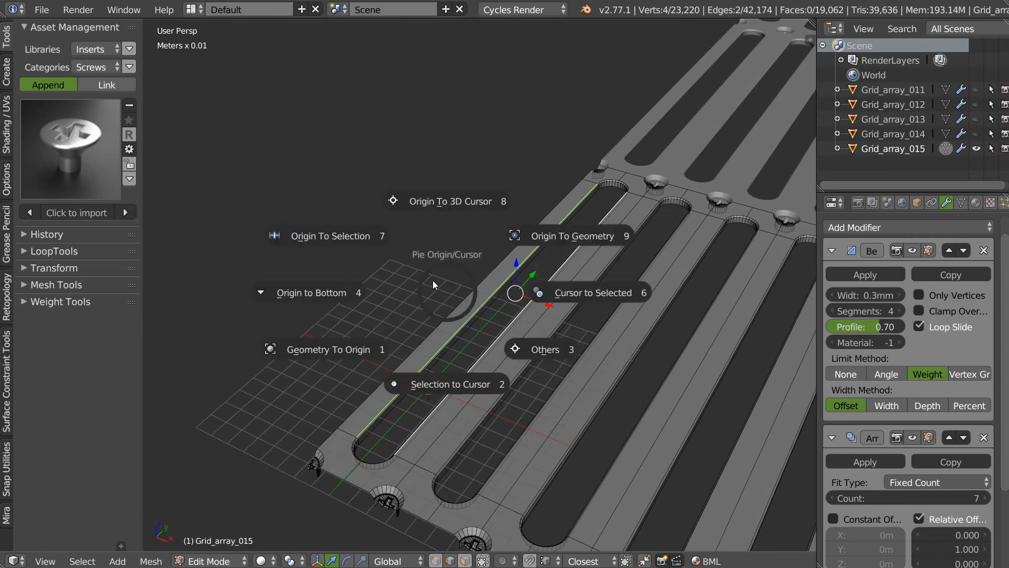
pyautogui.click(340, 234)
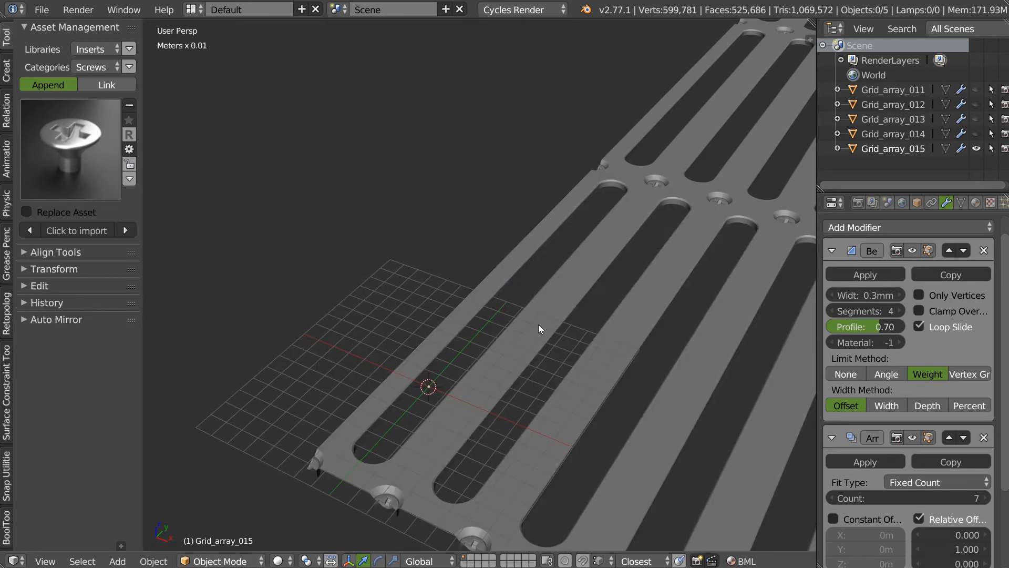
pyautogui.press('Tab')
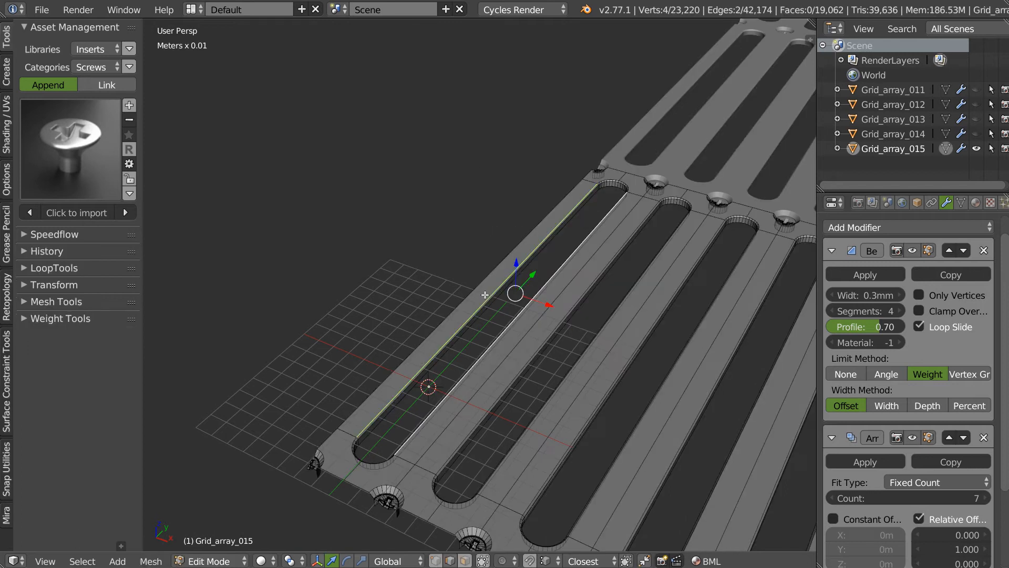
pyautogui.hotkey('shift', 'w')
pyautogui.press('Escape')
# Set the origin to the centre of the two selected slot edges and reset the grid's location to the world origin
pyautogui.hotkey('shift', 's')
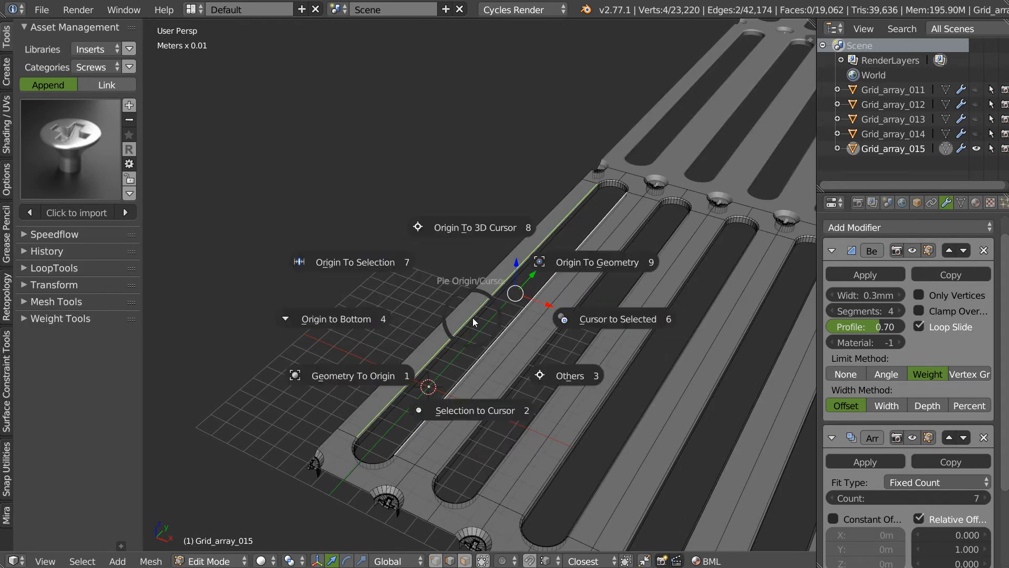
pyautogui.click(354, 262)
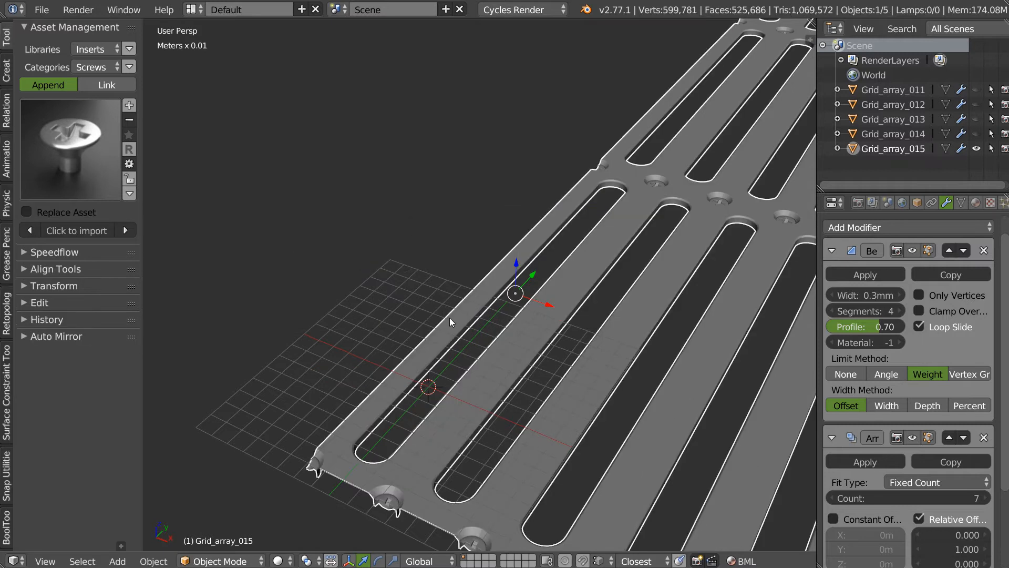
pyautogui.moveTo(449, 318); pyautogui.dragTo(467, 184, button='middle')
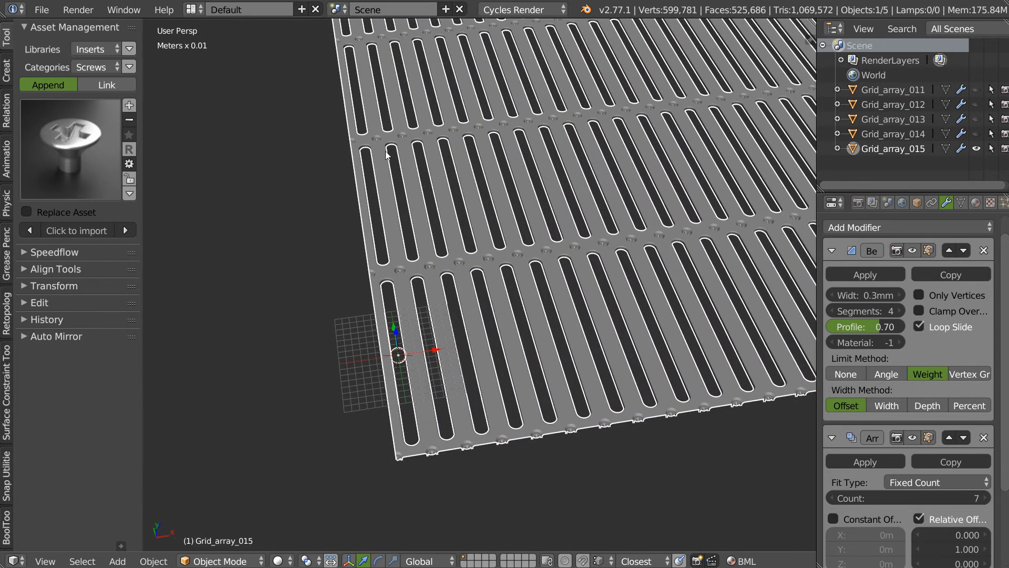
pyautogui.moveTo(431, 390); pyautogui.dragTo(493, 257, button='middle')
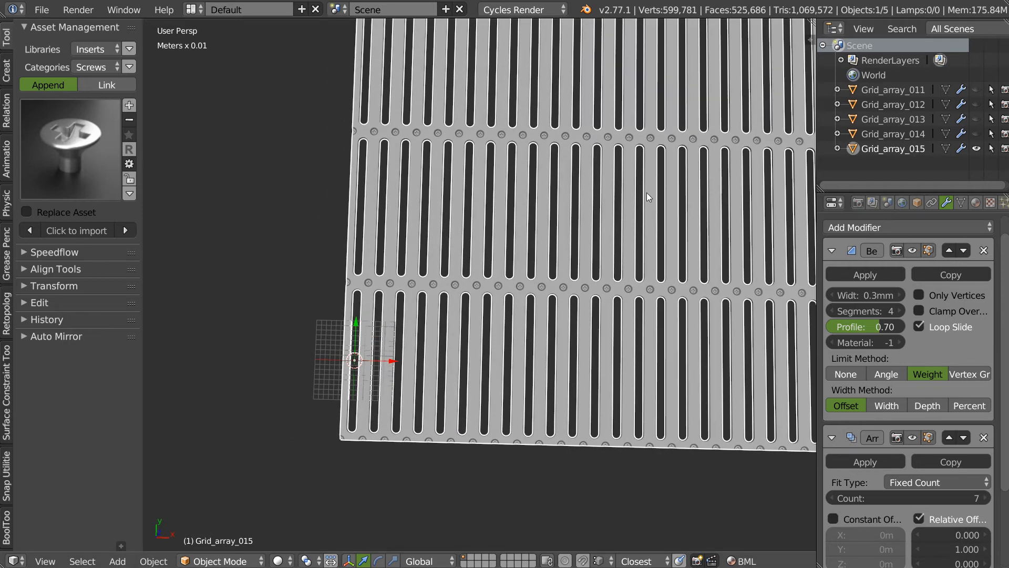
# Duplicate the grid in place as Grid_array_016 and hide Grid_array_015
pyautogui.hotkey('shift', 'd')
pyautogui.rightClick(494, 236)
pyautogui.doubleClick(902, 164)
pyautogui.click(927, 164)
pyautogui.press('Return')
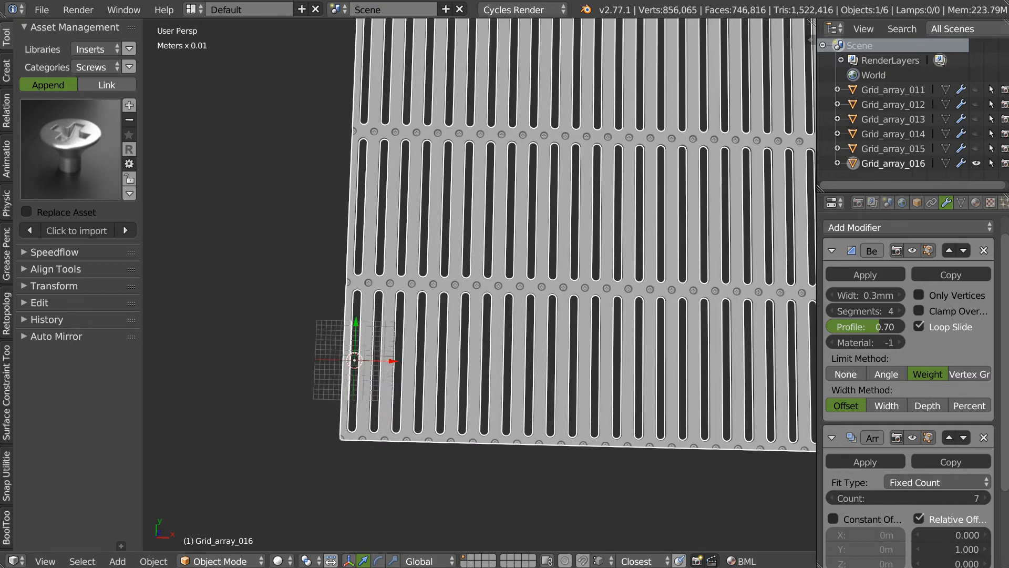
# Remove the Y array modifier from Grid_array_016, leaving a single row of slots
pyautogui.moveTo(668, 231); pyautogui.dragTo(468, 276, button='middle')
pyautogui.scroll(-2, 468, 277)
pyautogui.scroll(4, 449, 302)
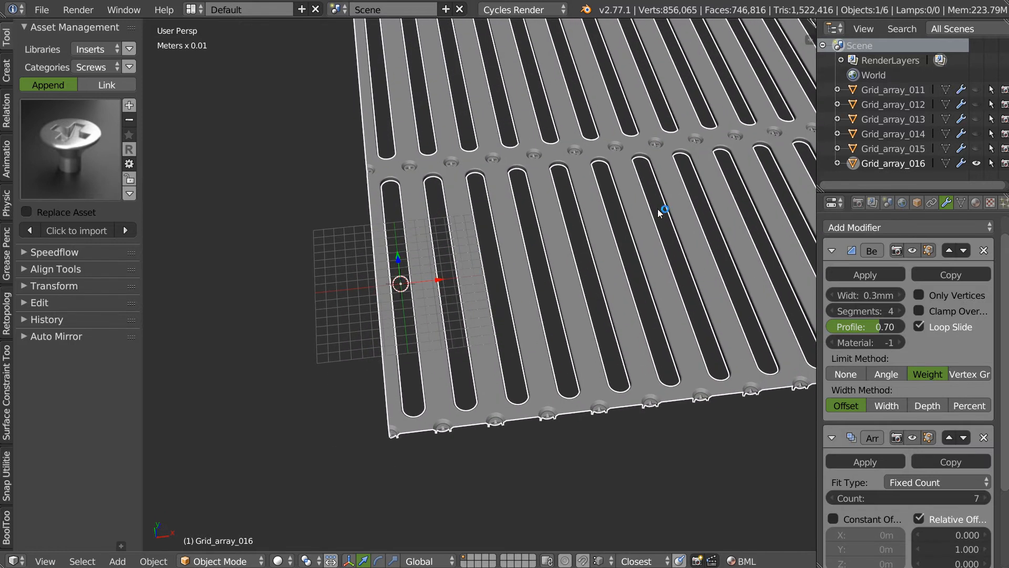
pyautogui.click(984, 438)
pyautogui.moveTo(433, 285); pyautogui.dragTo(421, 284, button='middle')
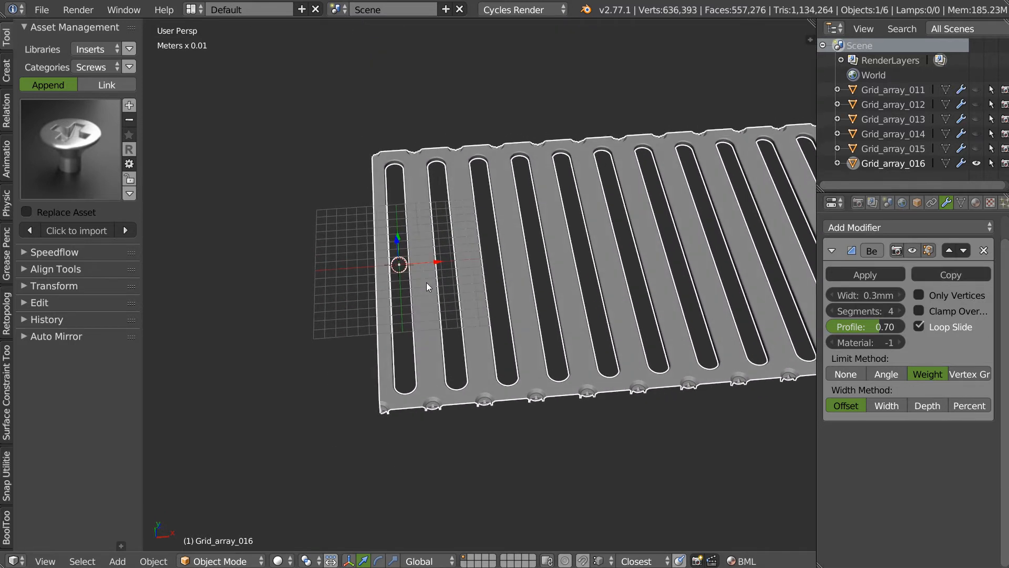
pyautogui.scroll(-3, 617, 245)
pyautogui.moveTo(911, 414); pyautogui.dragTo(911, 439, button='middle')
pyautogui.keyDown('shift'); pyautogui.moveTo(707, 284); pyautogui.dragTo(475, 284, button='middle'); pyautogui.keyUp('shift')
# In top view, select only the half screw on the upper edge between the first two slots and merge its vertices at center
pyautogui.press('Tab')
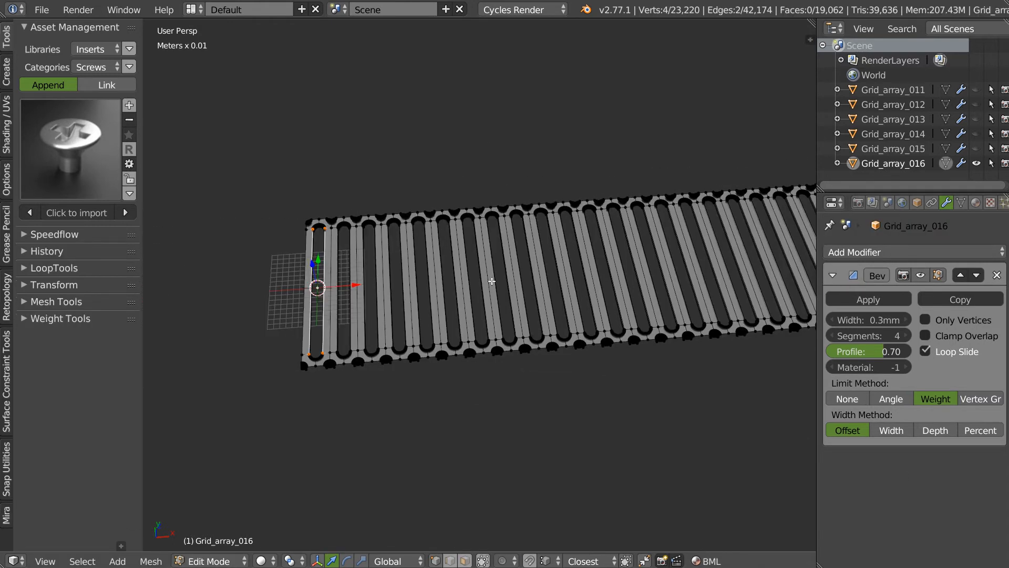
pyautogui.scroll(5, 476, 283)
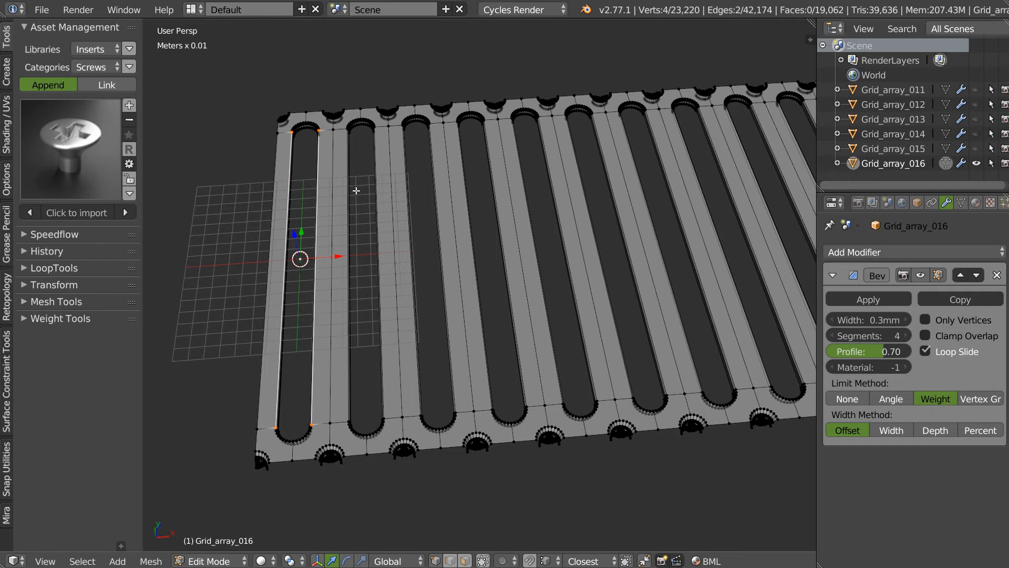
pyautogui.press('q')
pyautogui.press('Escape')
pyautogui.press('q')
pyautogui.click(372, 124)
pyautogui.scroll(5, 323, 203)
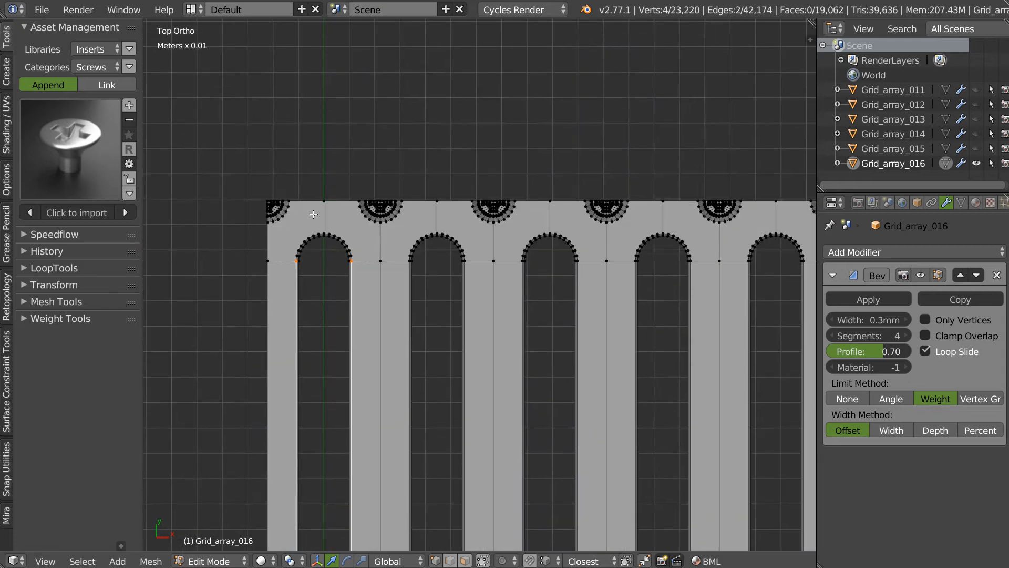
pyautogui.scroll(7, 342, 197)
pyautogui.press('a')
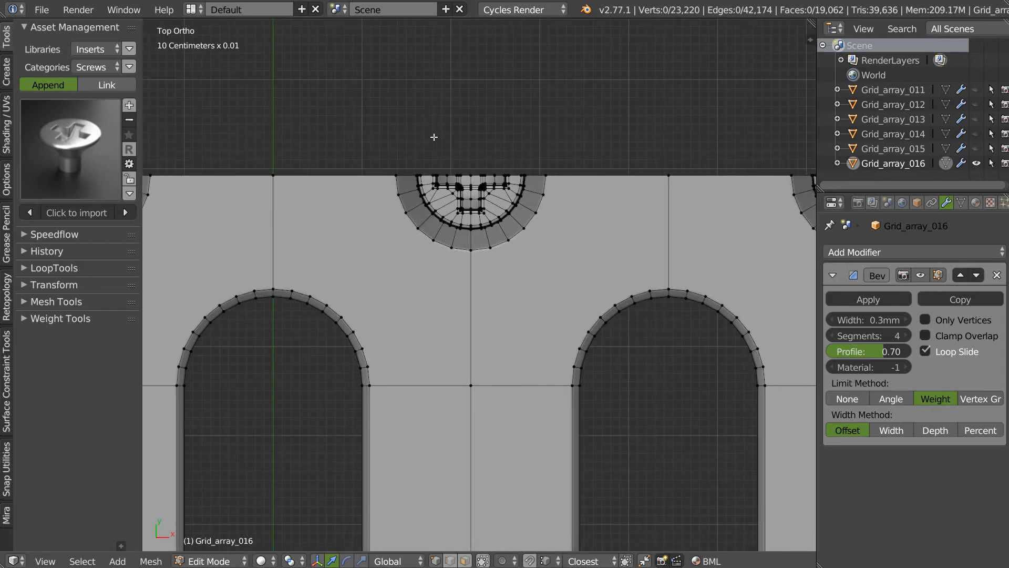
pyautogui.moveTo(405, 115)
pyautogui.keyDown('ctrl'); pyautogui.mouseDown()
pyautogui.moveTo(499, 242)
pyautogui.moveTo(494, 206)
pyautogui.mouseUp(); pyautogui.keyUp('ctrl')
pyautogui.rightClick(494, 207)
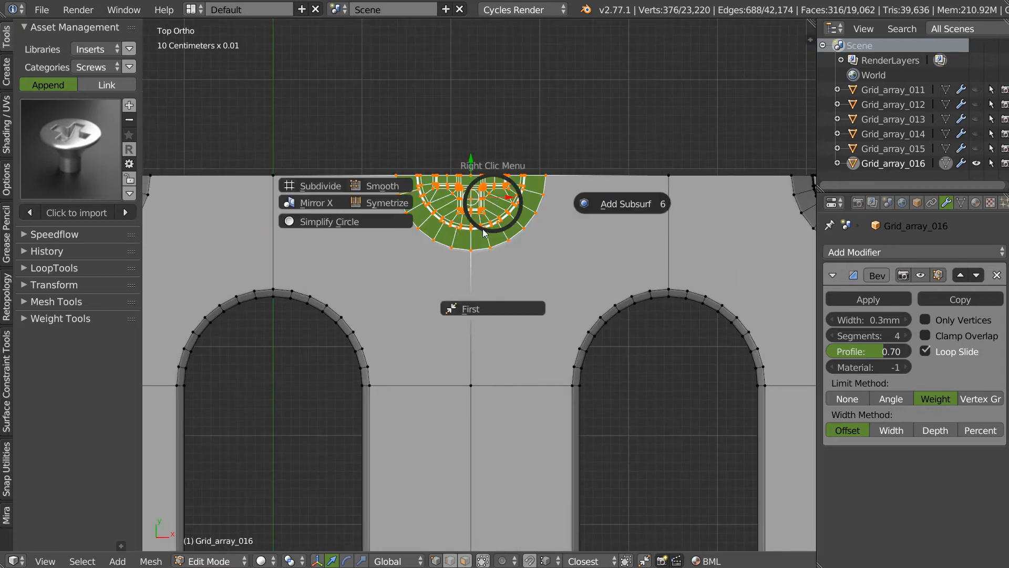
pyautogui.click(474, 311)
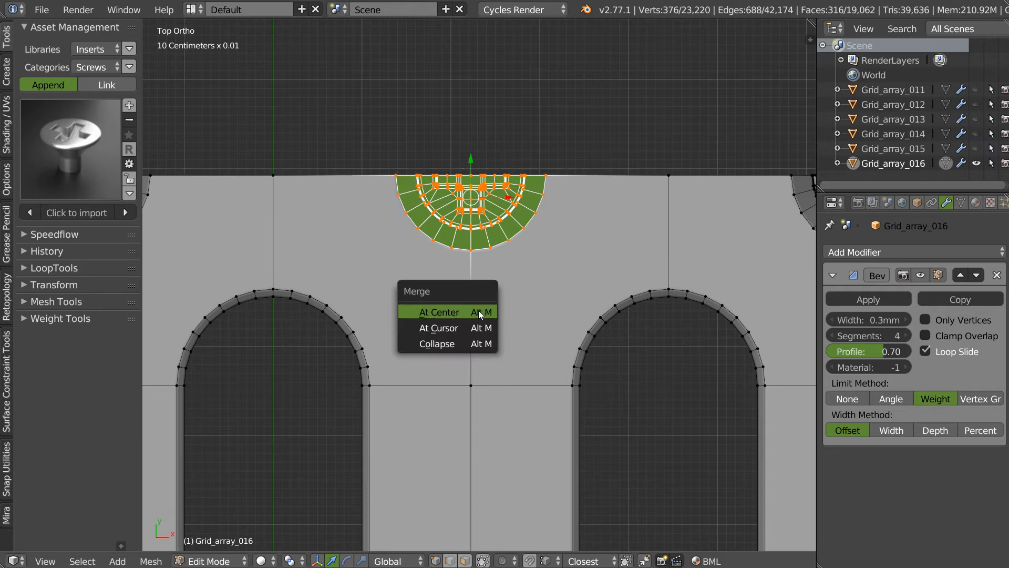
pyautogui.click(440, 311)
# Move the merged vertex along Y to align with the neighbouring vertices on the grid's upper edge
pyautogui.press('g')
pyautogui.press('y')
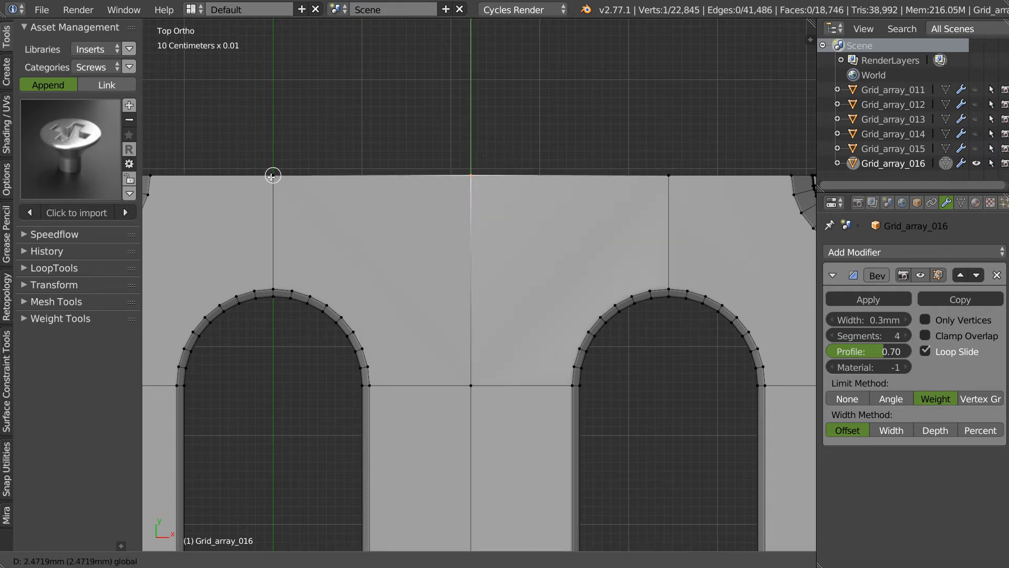
pyautogui.press('Escape')
pyautogui.press('g')
pyautogui.press('y')
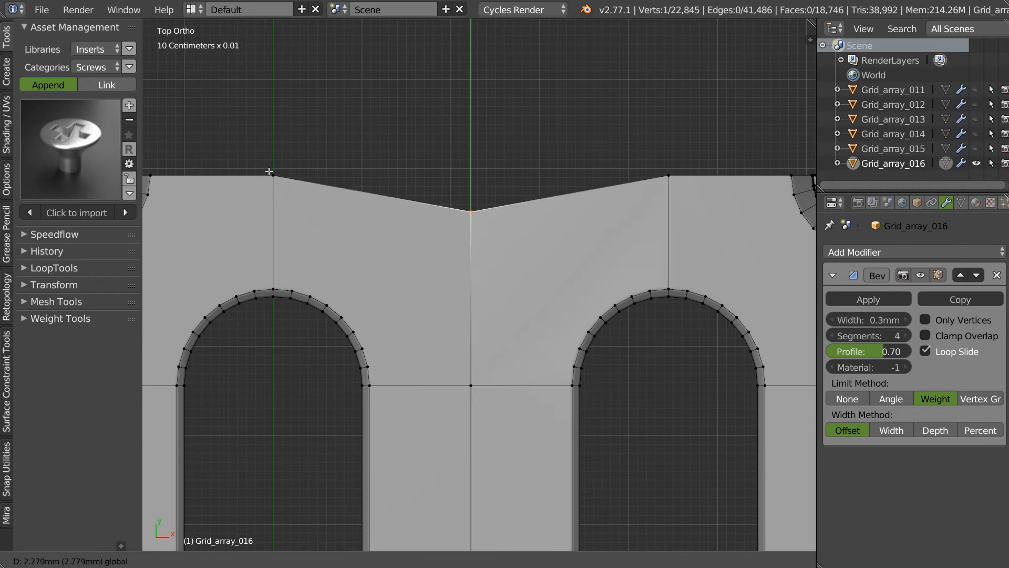
pyautogui.click(271, 174)
# Move the merged vertex along Z, snapping it to the height of the grid's top surface, and leave mesh editing
pyautogui.keyDown('ctrl'); pyautogui.moveTo(496, 176); pyautogui.dragTo(459, 194, button='middle'); pyautogui.keyUp('ctrl')
pyautogui.press('KP_Decimal')
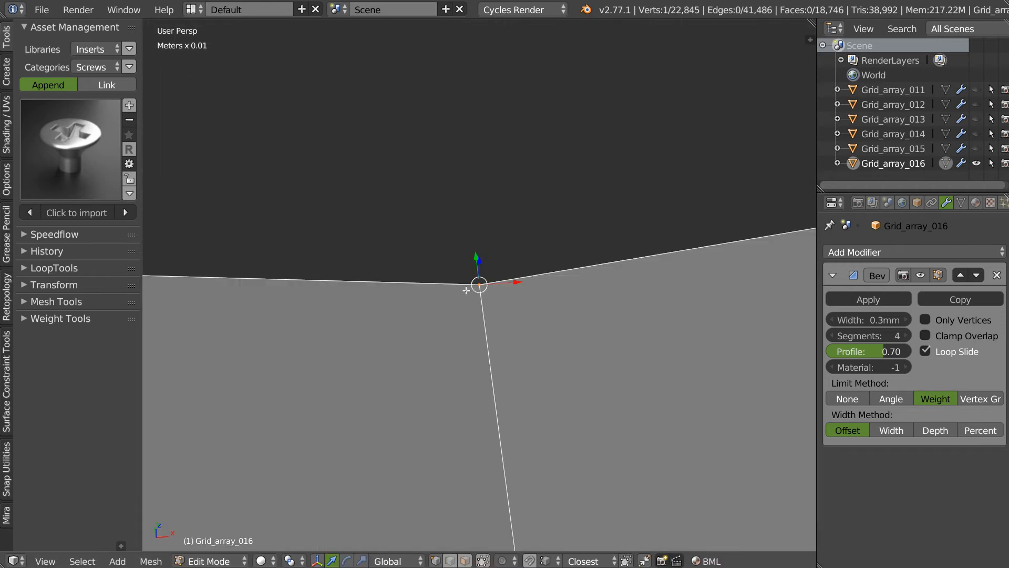
pyautogui.keyDown('ctrl'); pyautogui.moveTo(633, 242); pyautogui.dragTo(378, 360, button='middle'); pyautogui.keyUp('ctrl')
pyautogui.keyDown('ctrl'); pyautogui.moveTo(647, 218); pyautogui.dragTo(468, 301, button='middle'); pyautogui.keyUp('ctrl')
pyautogui.keyDown('ctrl'); pyautogui.moveTo(605, 219); pyautogui.dragTo(473, 297, button='middle'); pyautogui.keyUp('ctrl')
pyautogui.moveTo(579, 203); pyautogui.dragTo(470, 283, button='middle')
pyautogui.press('g')
pyautogui.press('z')
pyautogui.keyDown('ctrl'); pyautogui.click(477, 223); pyautogui.keyUp('ctrl')
pyautogui.press('Tab')
pyautogui.click(473, 192)
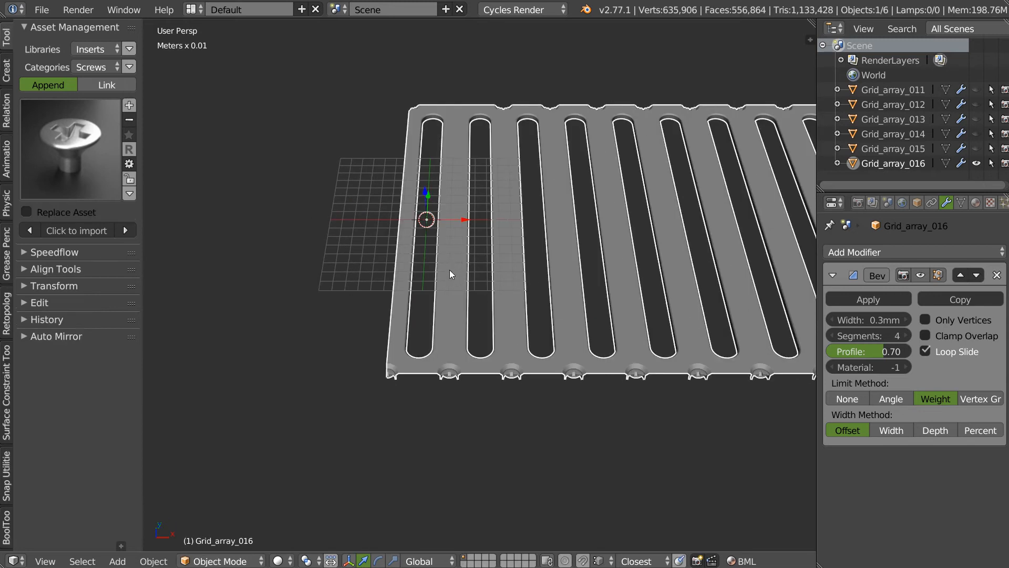
# Set the origin to the long centre edge between the first two slots and reset the grid's location to the world origin
pyautogui.press('Tab')
pyautogui.press('KP_7')
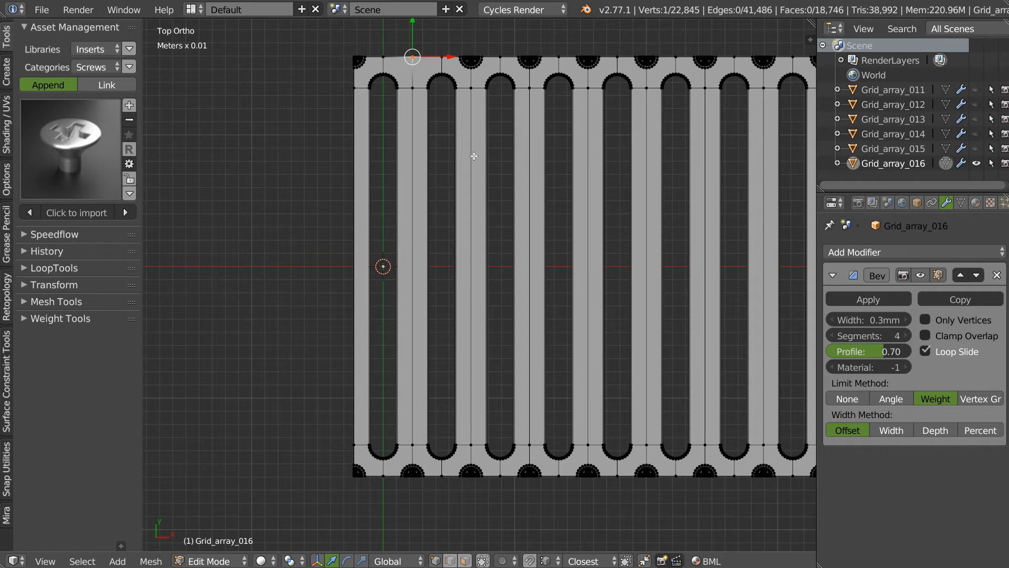
pyautogui.press('Tab')
pyautogui.click(411, 247)
pyautogui.rightClick(409, 256)
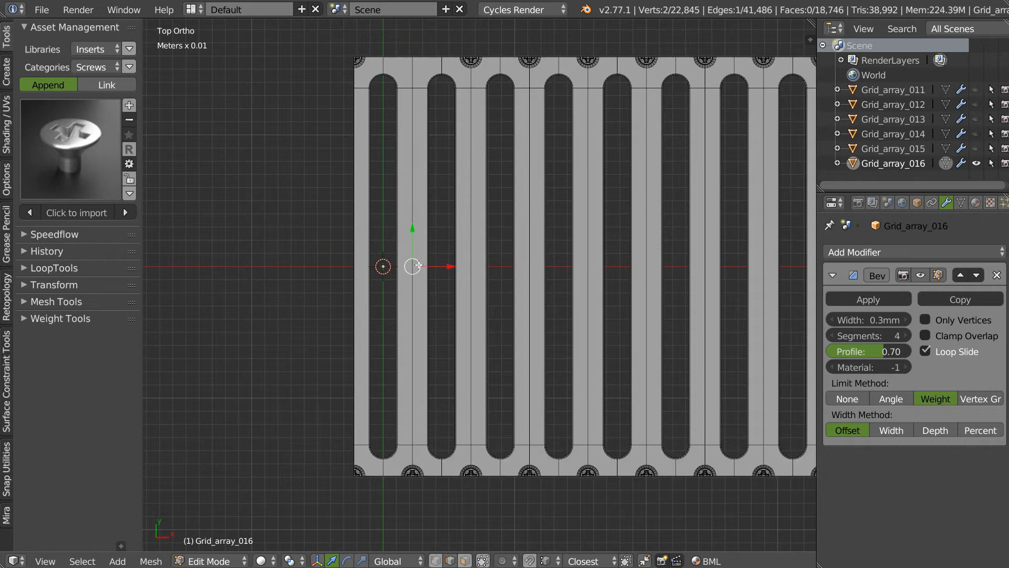
pyautogui.hotkey('shift', 's')
pyautogui.click(297, 210)
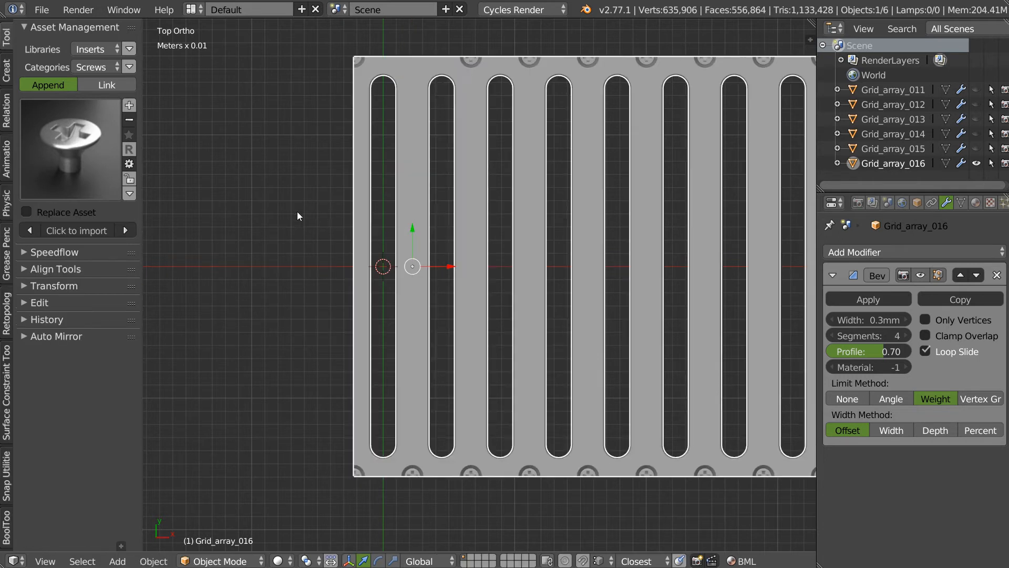
pyautogui.hotkey('alt', 'g')
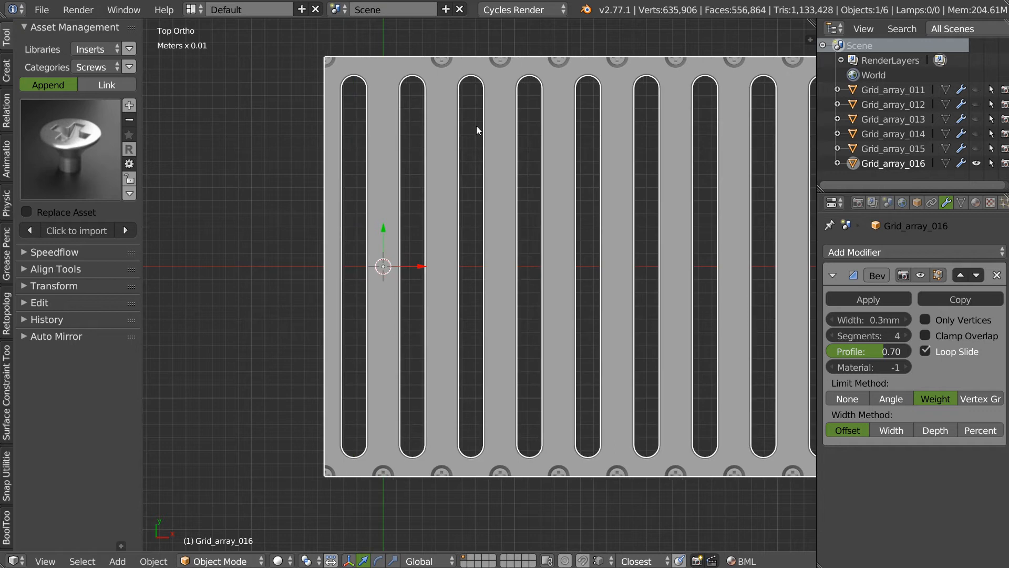
# In mesh editing, select the section directly beyond the second slot, including the screw halves on its upper and lower edges, and delete its faces
pyautogui.press('Tab')
pyautogui.click(544, 110)
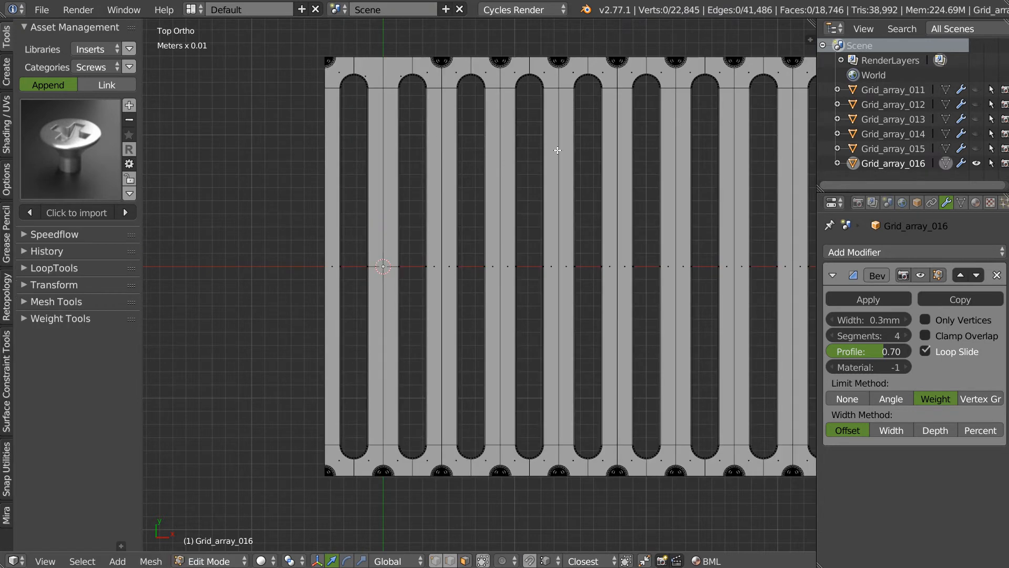
pyautogui.moveTo(623, 518); pyautogui.dragTo(443, 38)
pyautogui.scroll(10, 402, 302)
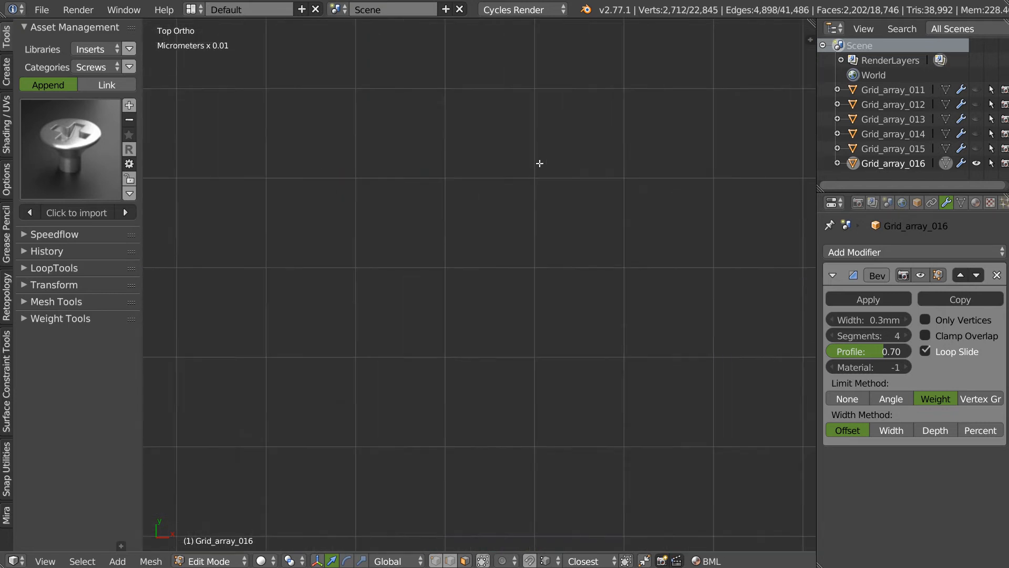
pyautogui.scroll(-10, 399, 289)
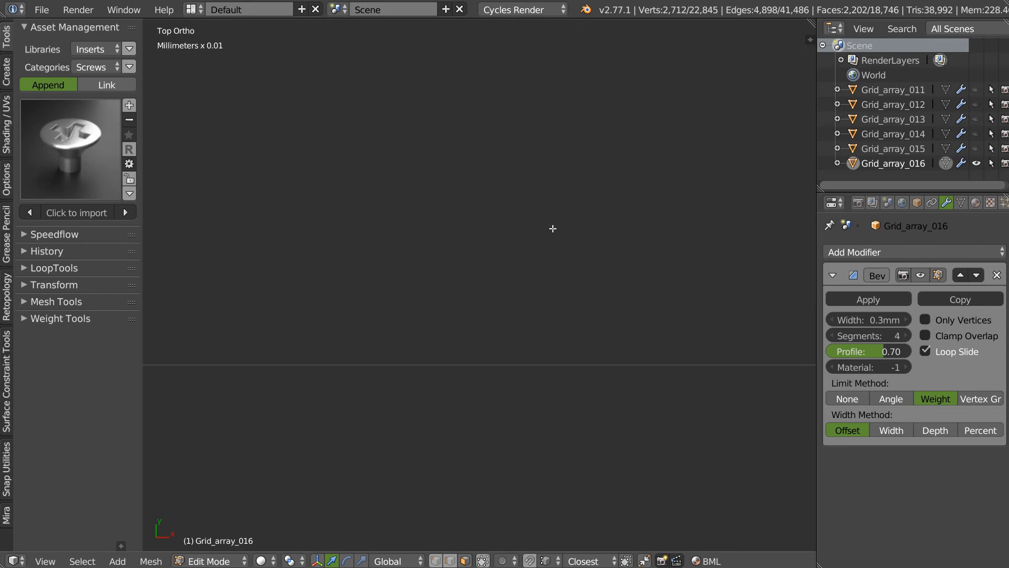
pyautogui.scroll(-5, 531, 229)
pyautogui.scroll(6, 407, 230)
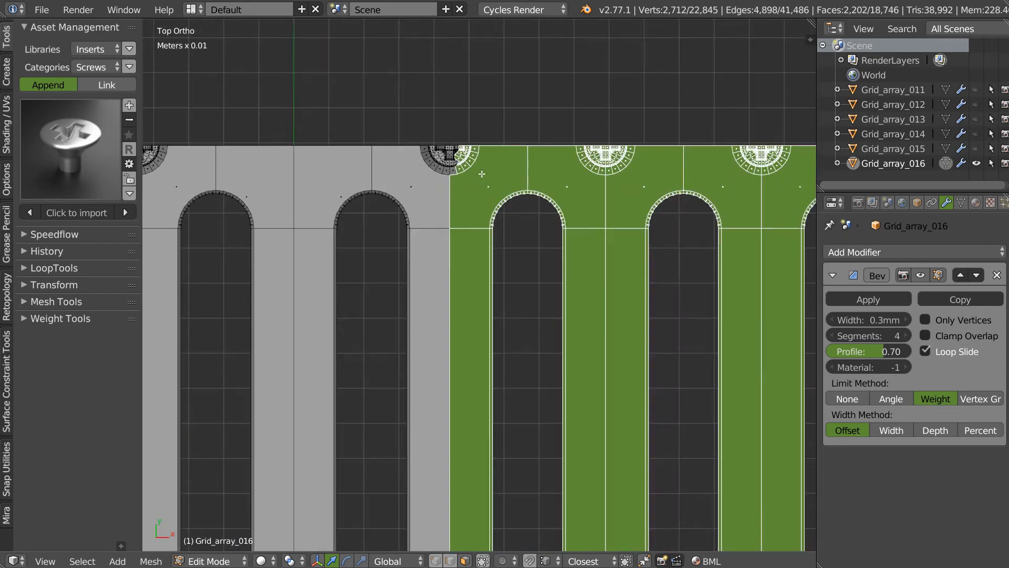
pyautogui.scroll(8, 407, 230)
pyautogui.press('b')
pyautogui.moveTo(624, 104); pyautogui.dragTo(461, 357)
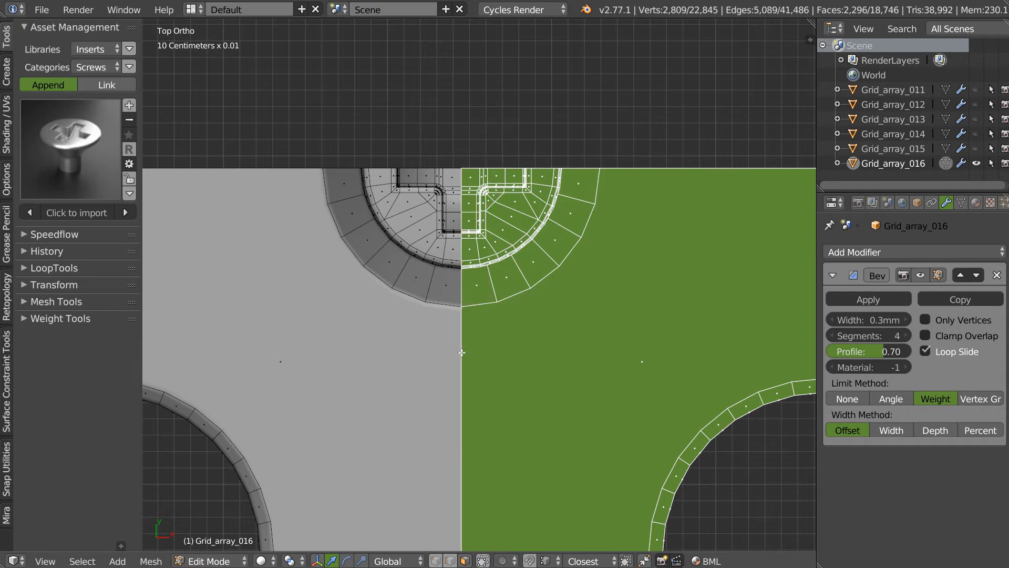
pyautogui.scroll(-3, 461, 356)
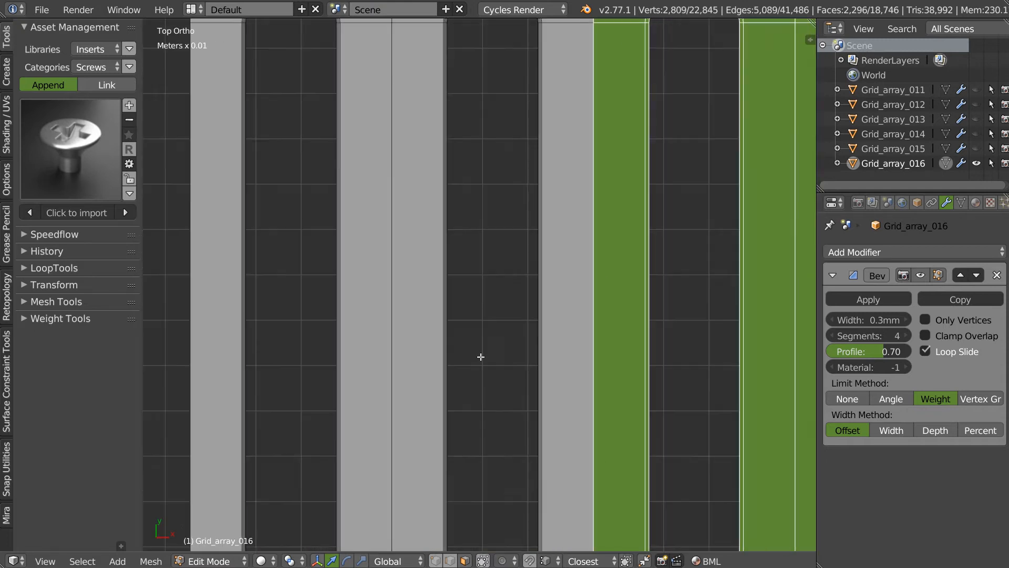
pyautogui.scroll(-1, 481, 357)
pyautogui.keyDown('shift'); pyautogui.moveTo(481, 357); pyautogui.dragTo(528, 274, button='middle'); pyautogui.keyUp('shift')
pyautogui.scroll(5, 528, 274)
pyautogui.keyDown('shift'); pyautogui.moveTo(586, 210); pyautogui.dragTo(480, 333, button='middle'); pyautogui.keyUp('shift')
pyautogui.scroll(2, 479, 333)
pyautogui.press('b')
pyautogui.moveTo(713, 87); pyautogui.dragTo(427, 440)
pyautogui.press('x')
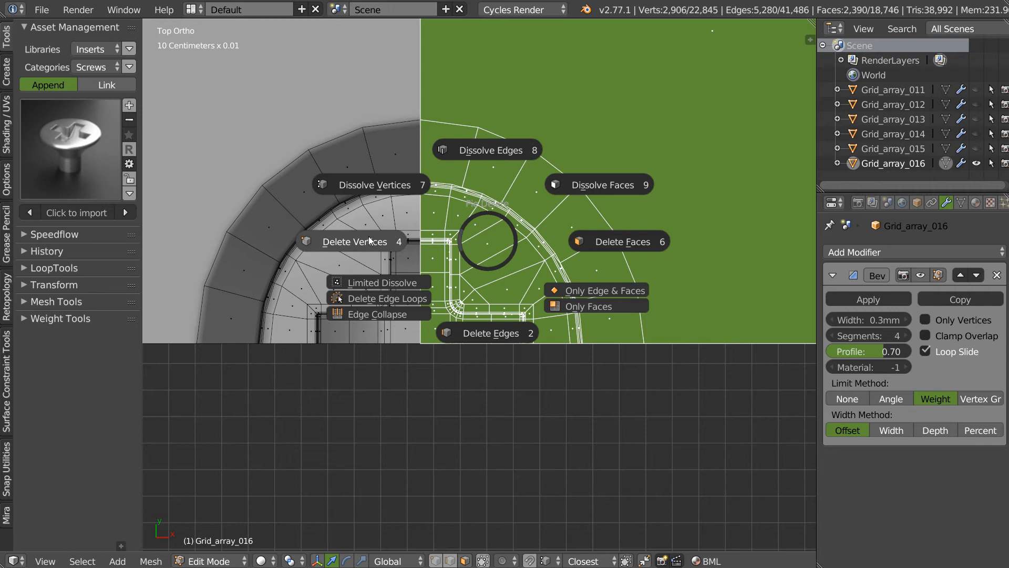
pyautogui.click(611, 242)
# Select all the detached slots beyond the gap and delete them, keeping only the two-slot section around the origin
pyautogui.scroll(-4, 442, 265)
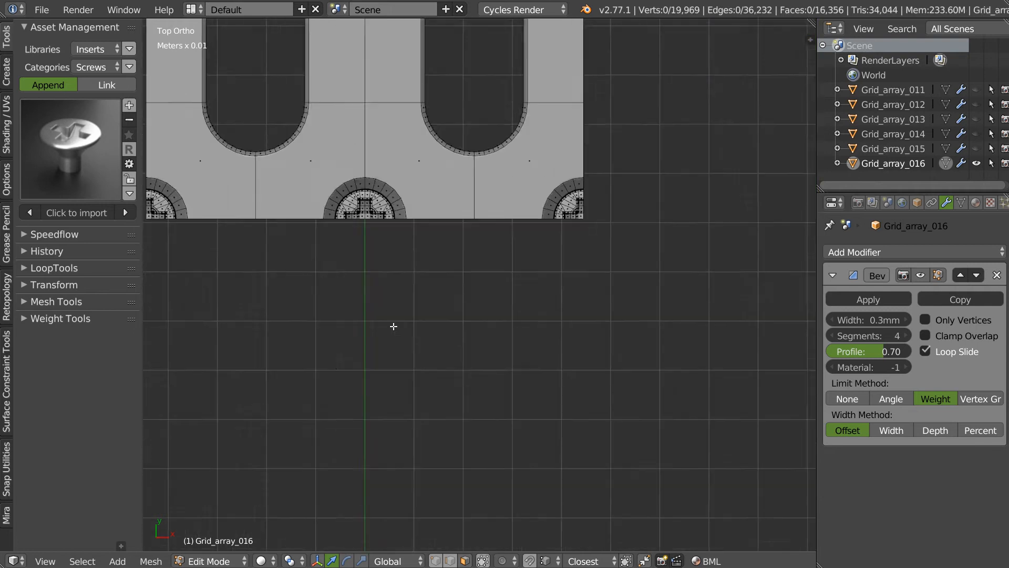
pyautogui.scroll(-3, 560, 247)
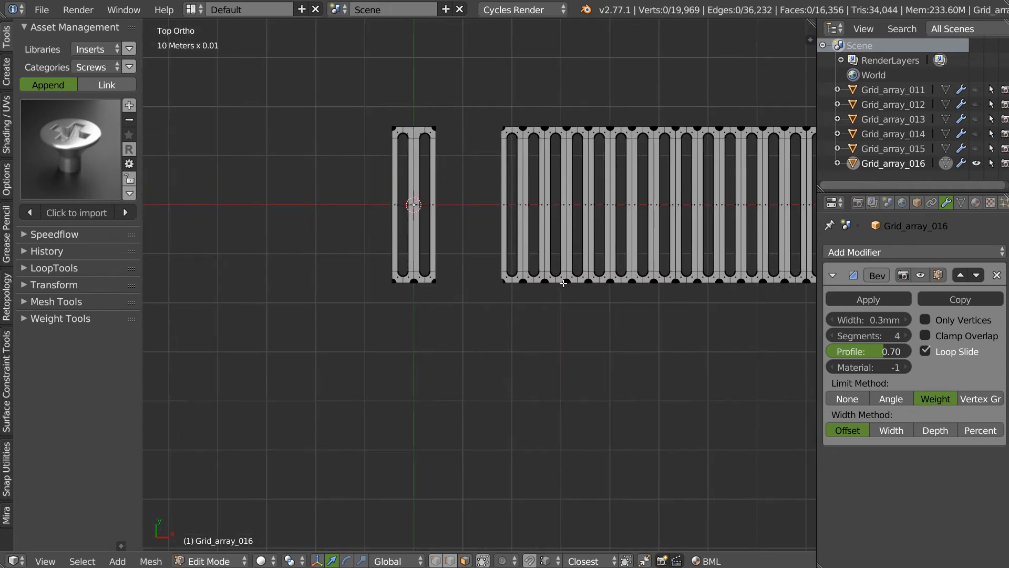
pyautogui.keyDown('alt'); pyautogui.click(565, 282); pyautogui.keyUp('alt')
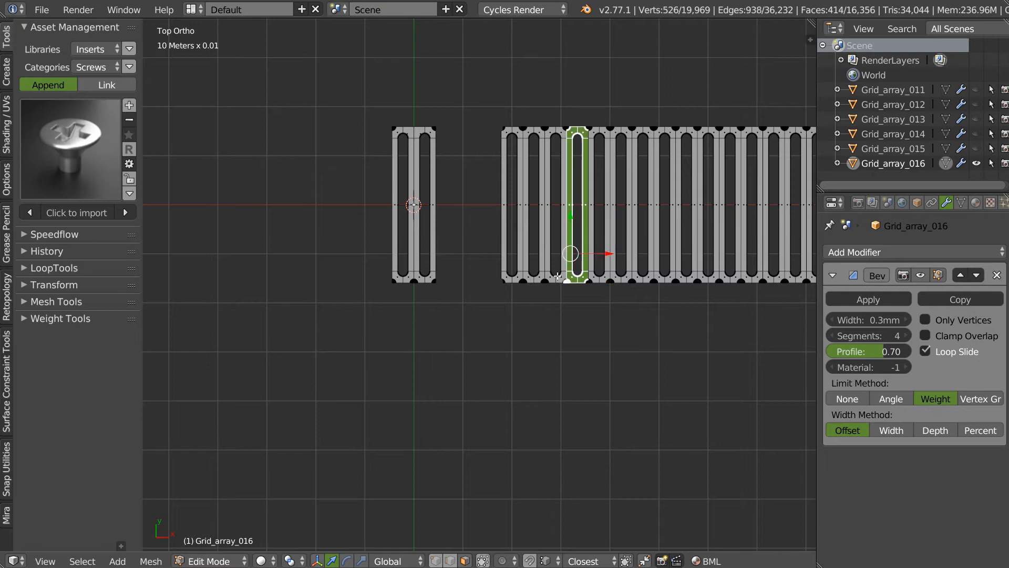
pyautogui.press('l')
pyautogui.scroll(-3, 488, 236)
pyautogui.moveTo(727, 181)
pyautogui.keyDown('ctrl'); pyautogui.mouseDown()
pyautogui.moveTo(372, 169)
pyautogui.moveTo(450, 333)
pyautogui.moveTo(478, 312)
pyautogui.mouseUp(); pyautogui.keyUp('ctrl')
pyautogui.keyDown('ctrl'); pyautogui.moveTo(408, 280); pyautogui.dragTo(413, 297); pyautogui.keyUp('ctrl')
pyautogui.press('x')
pyautogui.click(506, 288)
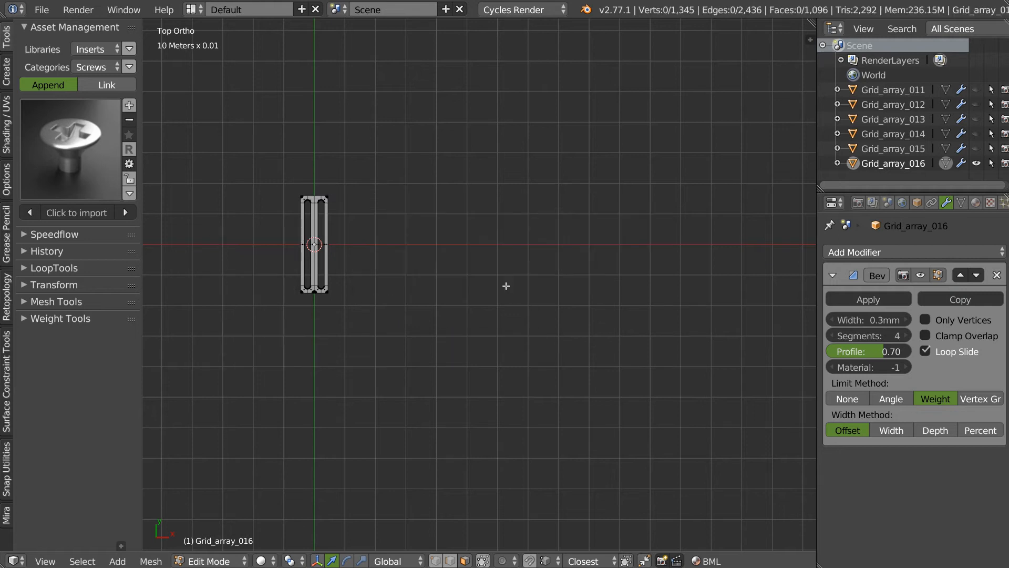
# Examine the upper and lower ends of the two-slot section, in both mesh editing and object mode
pyautogui.scroll(9, 326, 292)
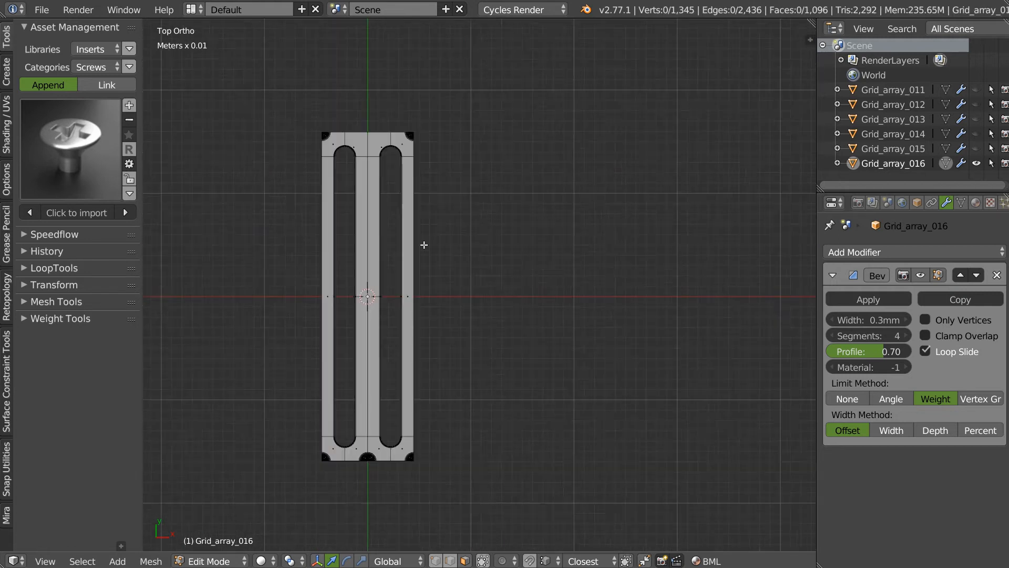
pyautogui.scroll(9, 390, 185)
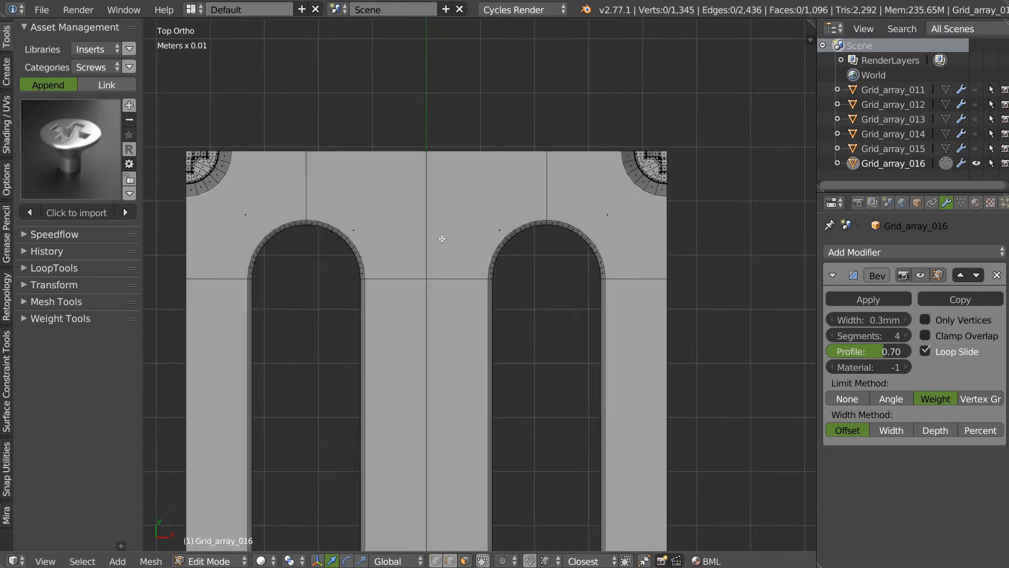
pyautogui.keyDown('ctrl'); pyautogui.moveTo(476, 213); pyautogui.dragTo(481, 221, button='middle'); pyautogui.keyUp('ctrl')
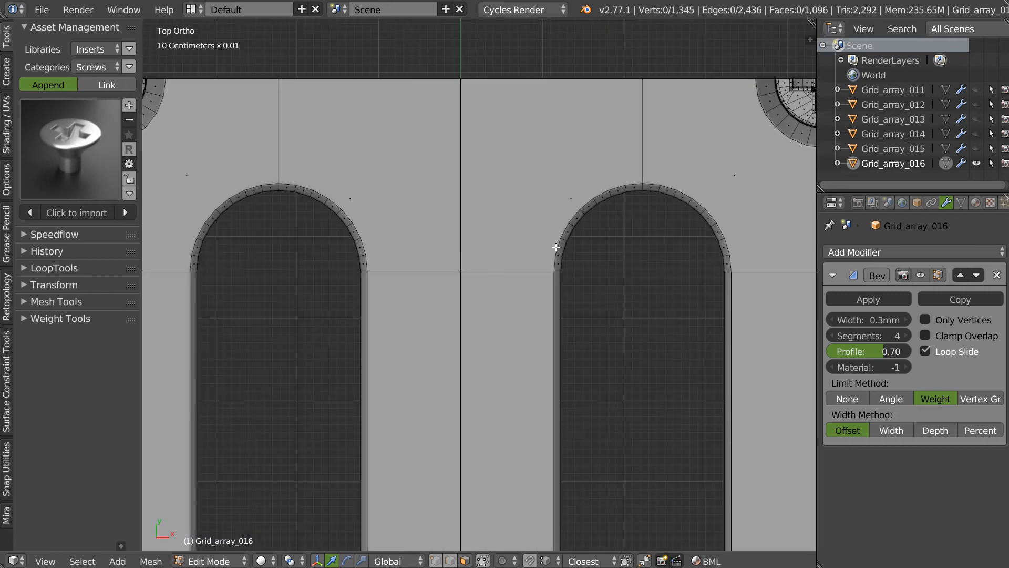
pyautogui.press('Tab')
pyautogui.scroll(-8, 550, 138)
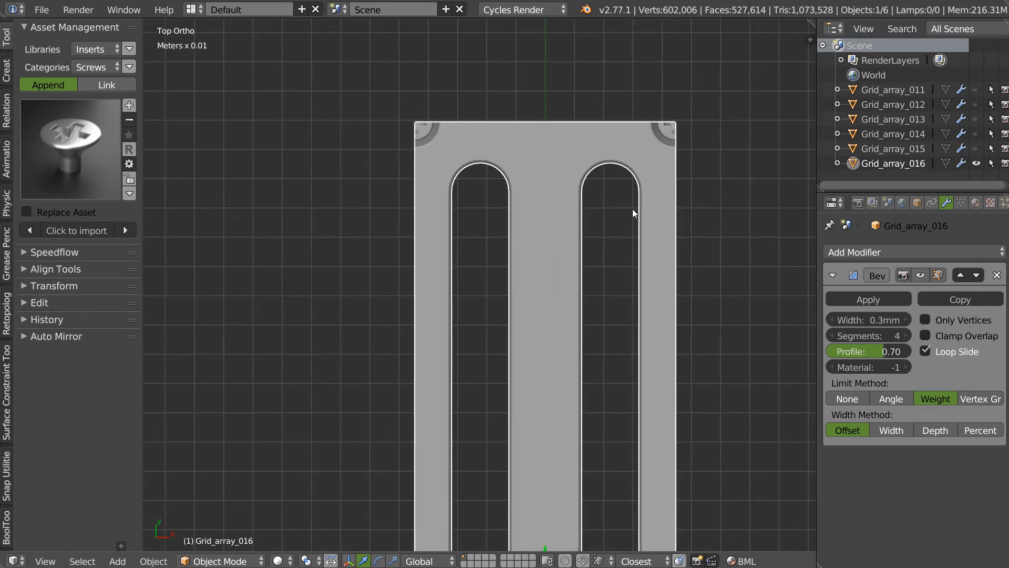
pyautogui.scroll(-8, 604, 284)
pyautogui.scroll(9, 570, 202)
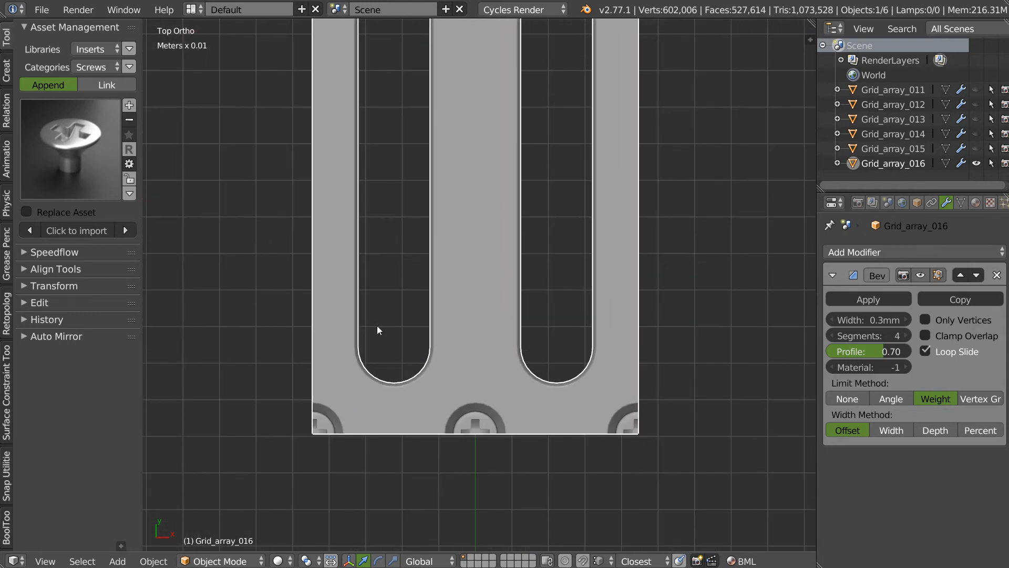
pyautogui.scroll(3, 440, 263)
# In mesh editing, apply Clean Faces to the two n-gons around the lower end of the first slot
pyautogui.press('Tab')
pyautogui.rightClick(460, 332)
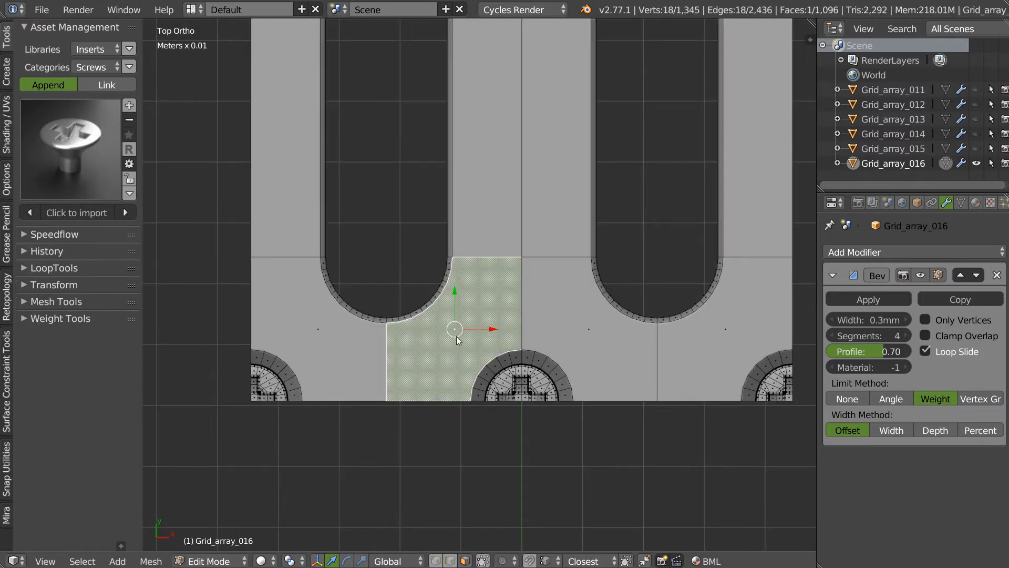
pyautogui.hotkey('shift', 'alt', 'v')
pyautogui.click(328, 410)
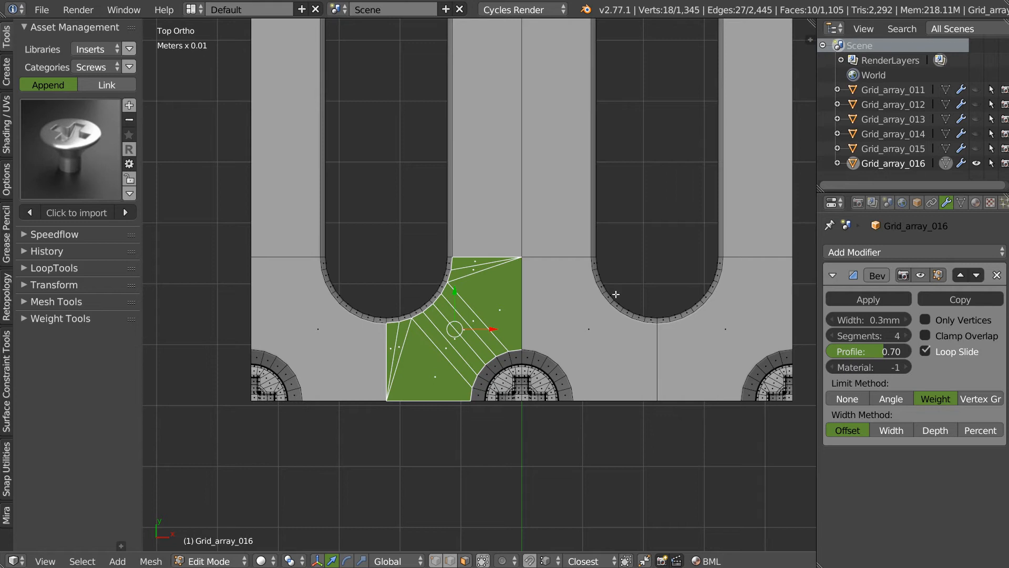
pyautogui.rightClick(343, 338)
pyautogui.hotkey('shift', 'alt', 'v')
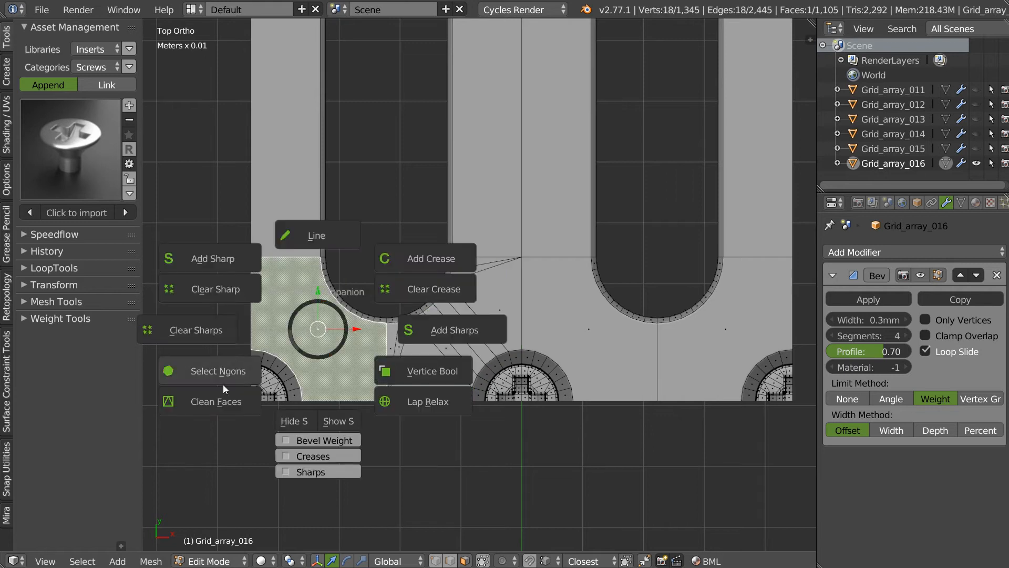
pyautogui.click(218, 401)
# Apply Clean Faces to the two n-gons around the lower end of the second slot
pyautogui.keyDown('ctrl'); pyautogui.moveTo(471, 273); pyautogui.dragTo(473, 302, button='middle'); pyautogui.keyUp('ctrl')
pyautogui.keyDown('shift'); pyautogui.moveTo(571, 327); pyautogui.dragTo(496, 334, button='middle'); pyautogui.keyUp('shift')
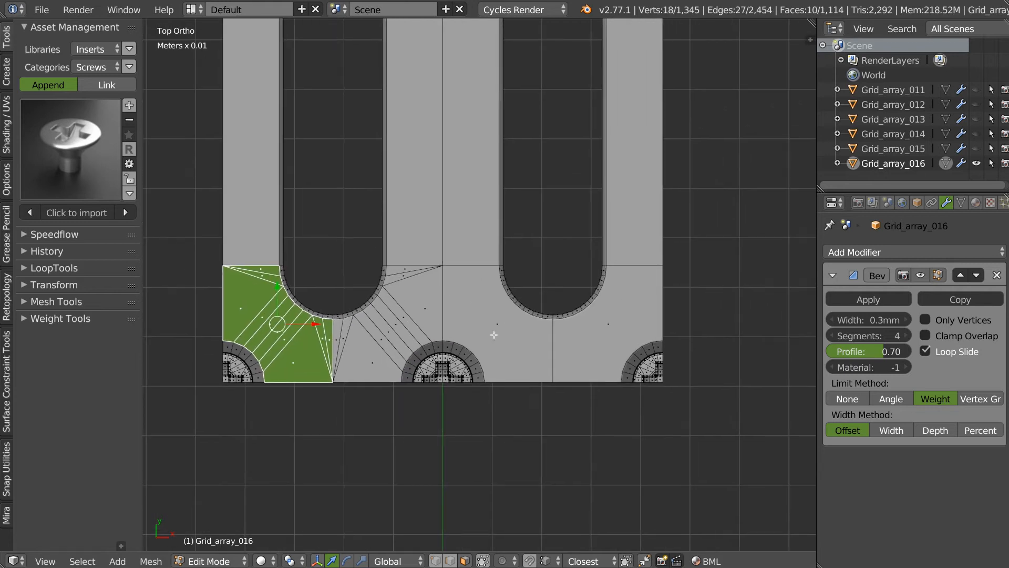
pyautogui.rightClick(494, 335)
pyautogui.hotkey('shift', 'alt', 'v')
pyautogui.click(379, 408)
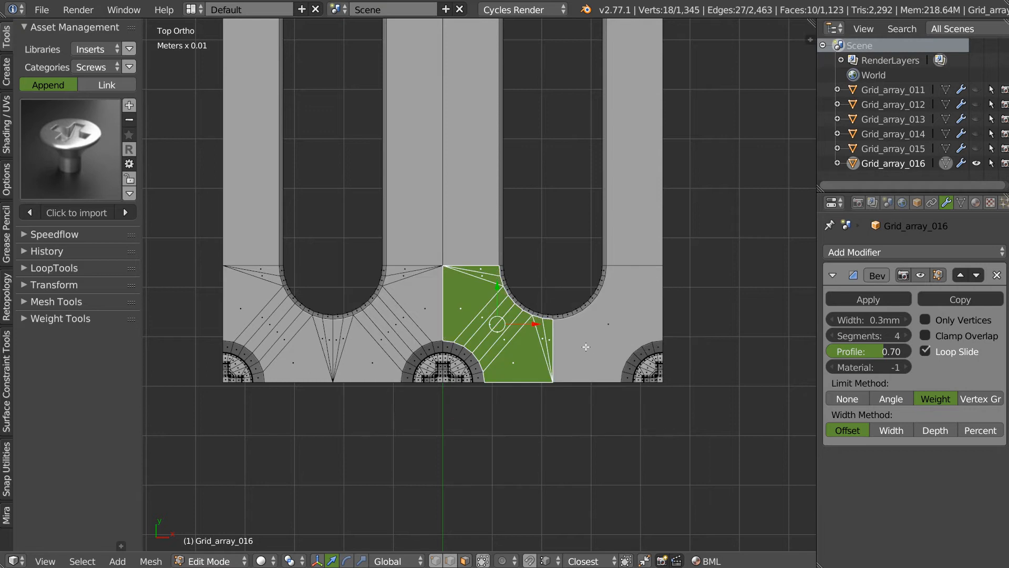
pyautogui.rightClick(601, 326)
pyautogui.hotkey('shift', 'alt', 'v')
pyautogui.click(491, 398)
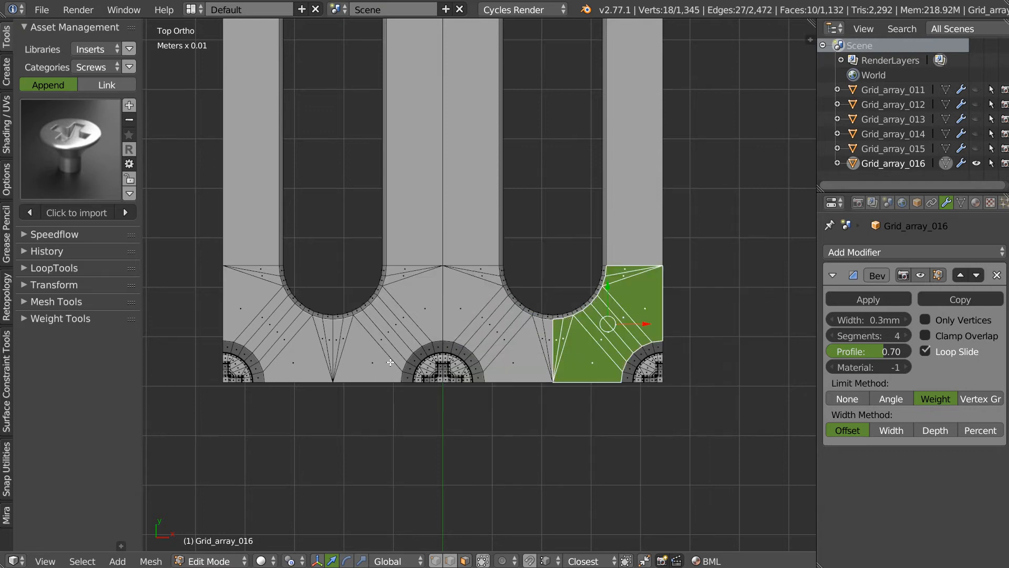
pyautogui.scroll(5, 407, 348)
pyautogui.rightClick(353, 192)
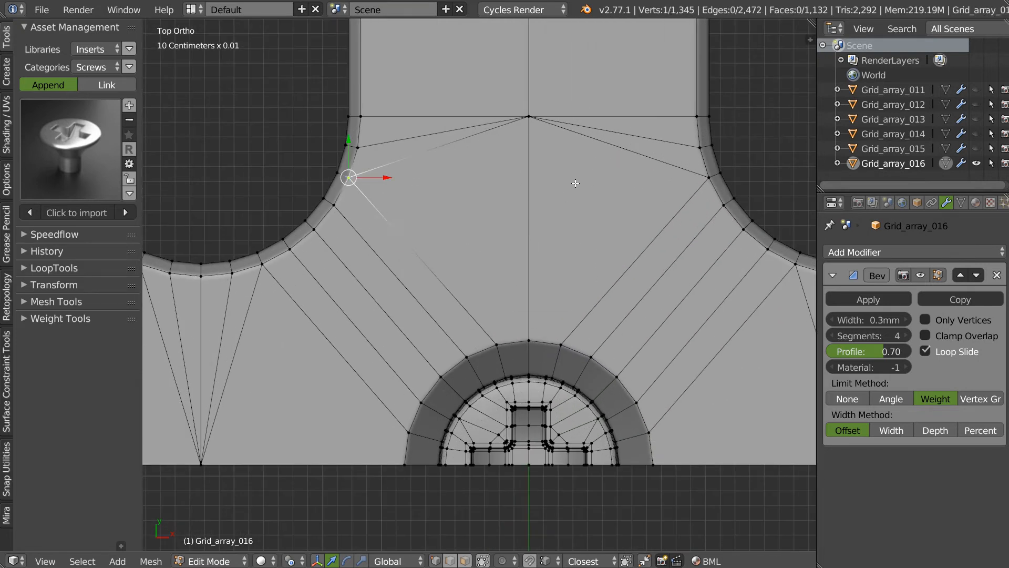
pyautogui.keyDown('shift'); pyautogui.rightClick(699, 179); pyautogui.keyUp('shift')
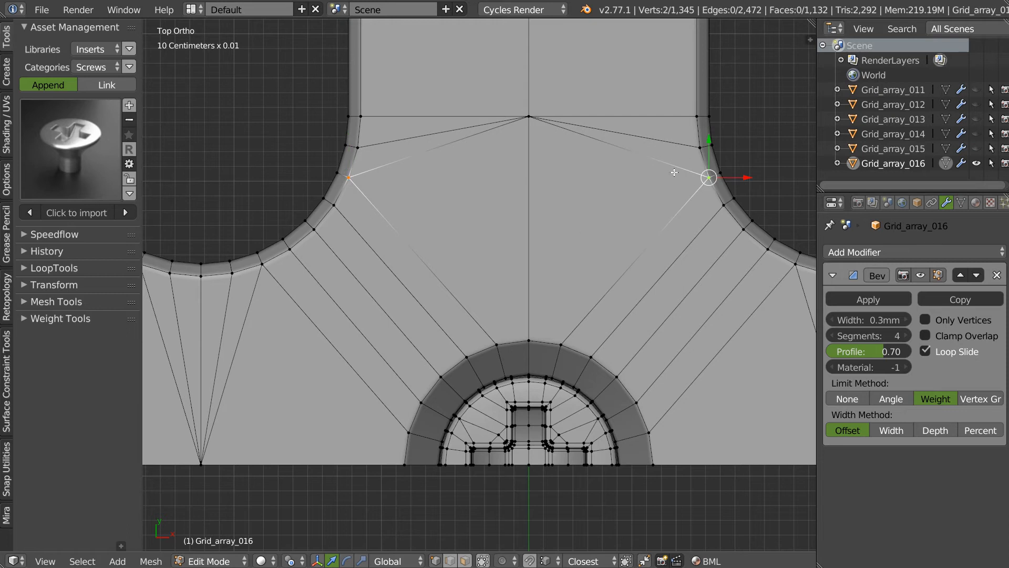
pyautogui.rightClick(374, 174)
pyautogui.keyDown('shift'); pyautogui.rightClick(705, 178); pyautogui.keyUp('shift')
# Select the entire mesh and remove its duplicate vertices
pyautogui.press('a')
pyautogui.press('w')
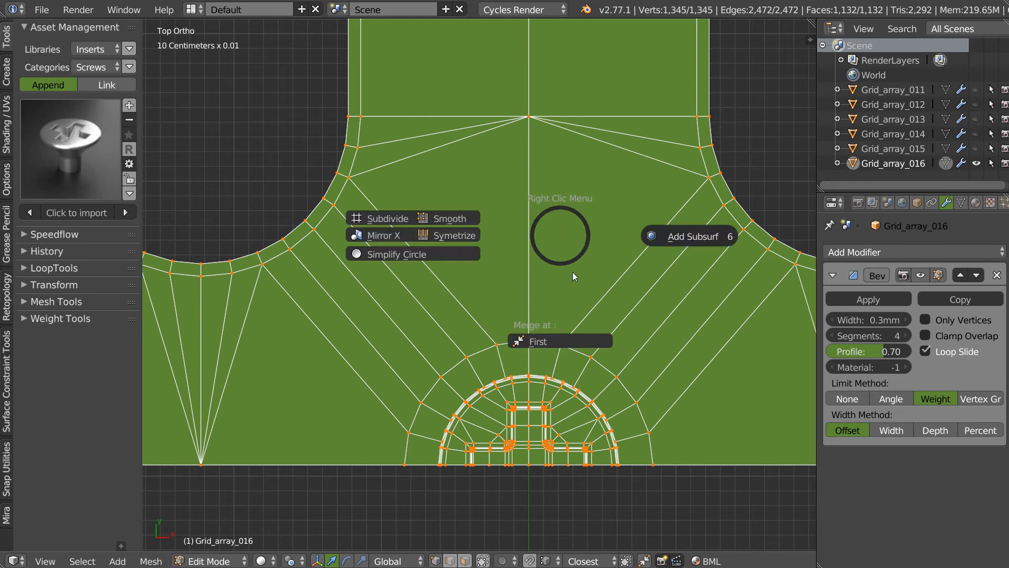
pyautogui.keyDown('shift'); pyautogui.rightClick(560, 345); pyautogui.keyUp('shift')
pyautogui.keyDown('shift'); pyautogui.rightClick(563, 343); pyautogui.keyUp('shift')
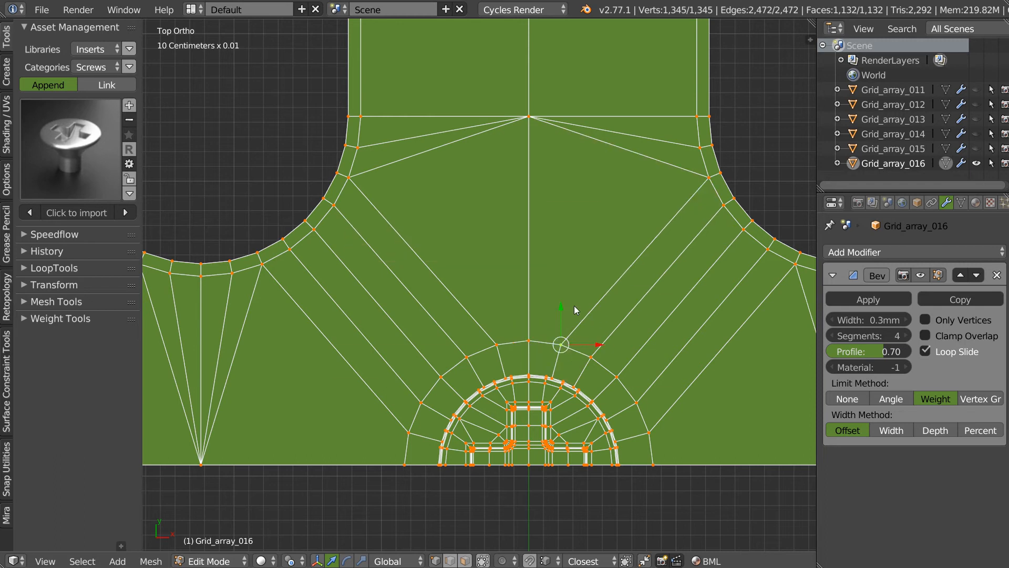
pyautogui.press('w')
pyautogui.click(733, 365)
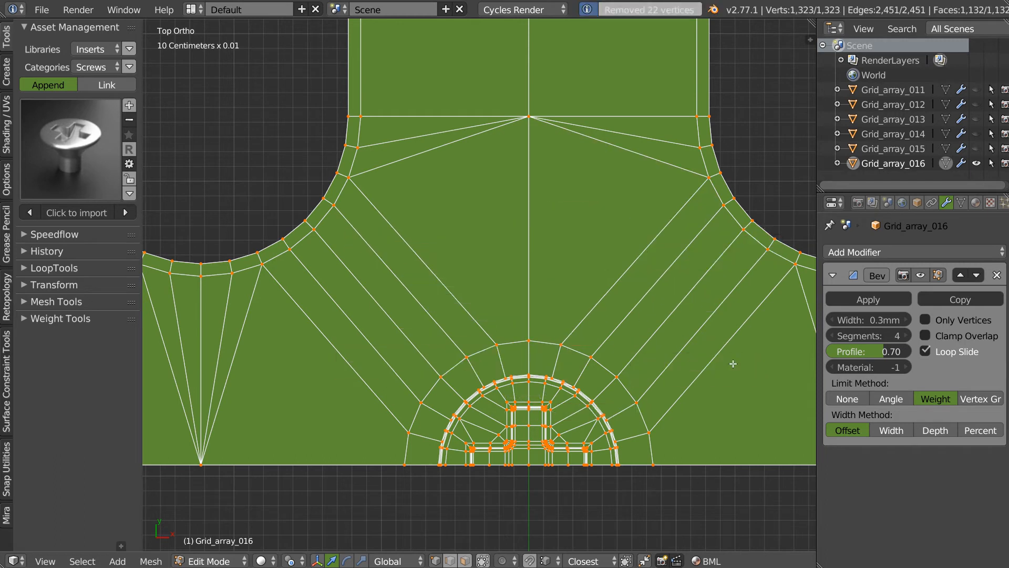
# Connect the facing third vertices of the two slots' lower arcs with a straight edge across the centre bar
pyautogui.rightClick(712, 169)
pyautogui.keyDown('shift'); pyautogui.rightClick(371, 173); pyautogui.keyUp('shift')
pyautogui.press('j')
# Dissolve the four slanted edges fanning from the centre vertex above the new cross edge
pyautogui.press('Tab')
pyautogui.click(567, 184)
pyautogui.rightClick(599, 129)
pyautogui.keyDown('shift'); pyautogui.rightClick(575, 133); pyautogui.keyUp('shift')
pyautogui.keyDown('shift'); pyautogui.rightClick(428, 141); pyautogui.keyUp('shift')
pyautogui.keyDown('shift'); pyautogui.rightClick(439, 148); pyautogui.keyUp('shift')
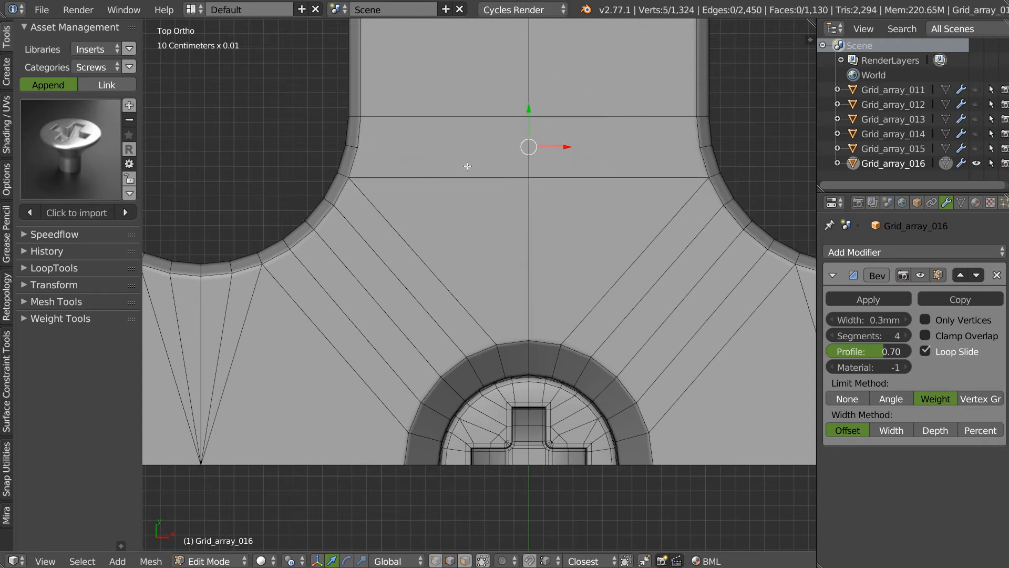
pyautogui.hotkey('ctrl', 'x')
# Connect the facing second vertices of the two slots' lower arcs with another straight edge across the centre bar
pyautogui.press('Tab')
pyautogui.click(537, 162)
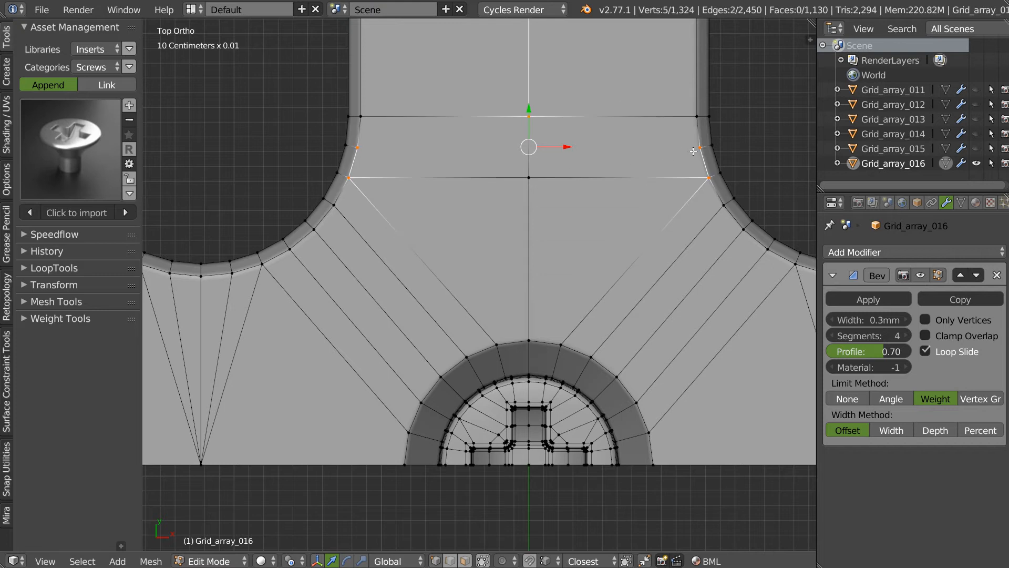
pyautogui.rightClick(693, 151)
pyautogui.keyDown('shift'); pyautogui.rightClick(403, 151); pyautogui.keyUp('shift')
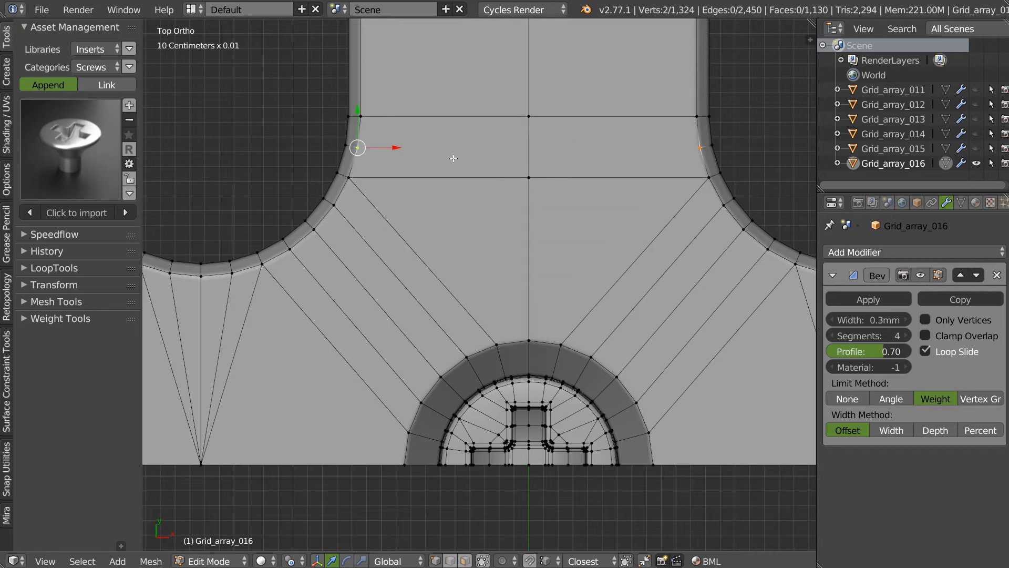
pyautogui.press('j')
# With the Line tool, cut two horizontal edges from the first slot's lower arc vertices to the grid's outer left edge
pyautogui.keyDown('ctrl'); pyautogui.hscroll(-6, 462, 168); pyautogui.keyUp('ctrl')
pyautogui.keyDown('shift'); pyautogui.scroll(2, 460, 231); pyautogui.keyUp('shift')
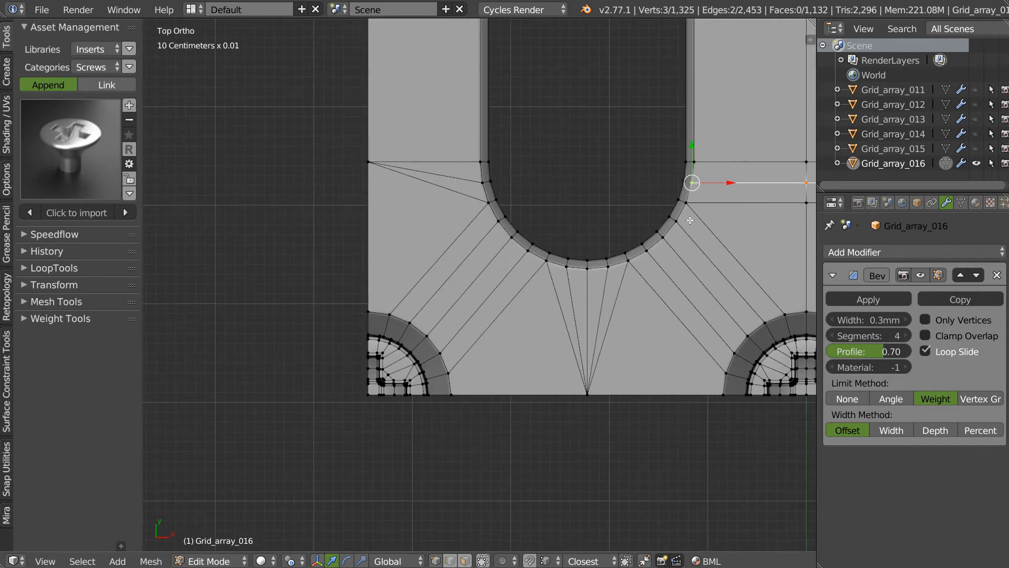
pyautogui.scroll(2, 460, 231)
pyautogui.press('w')
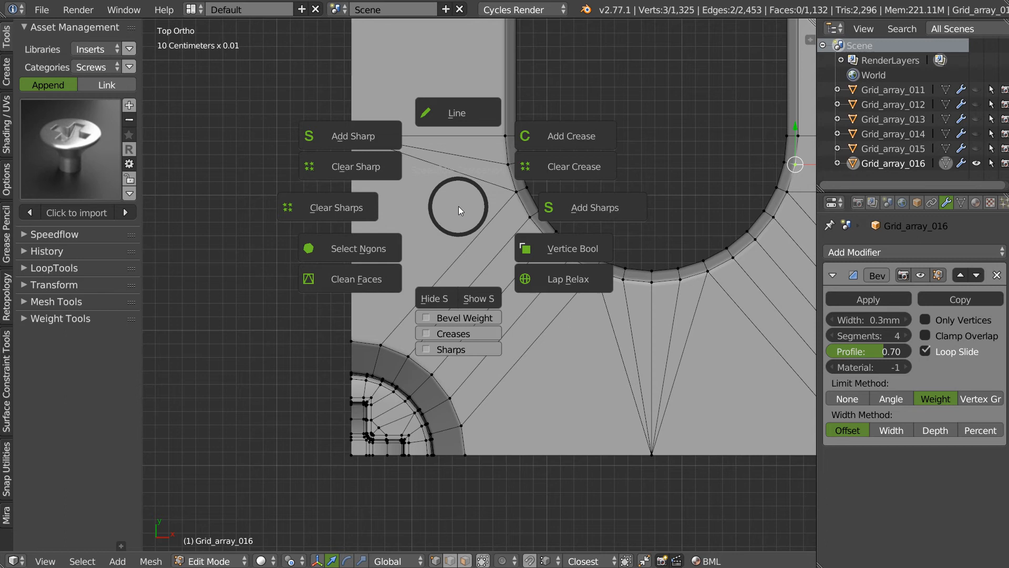
pyautogui.click(449, 107)
pyautogui.click(356, 190)
pyautogui.click(508, 163)
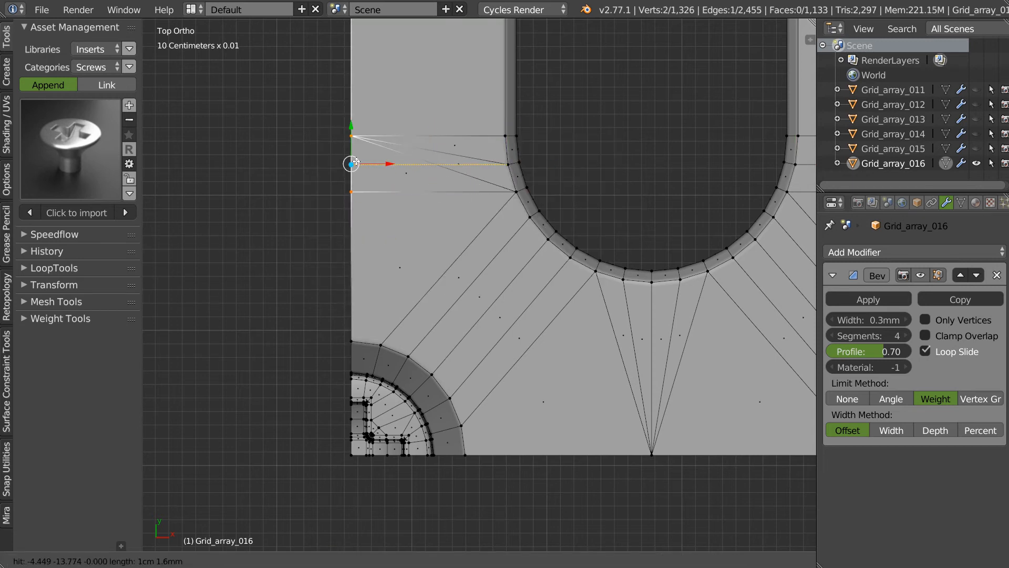
pyautogui.click(352, 164)
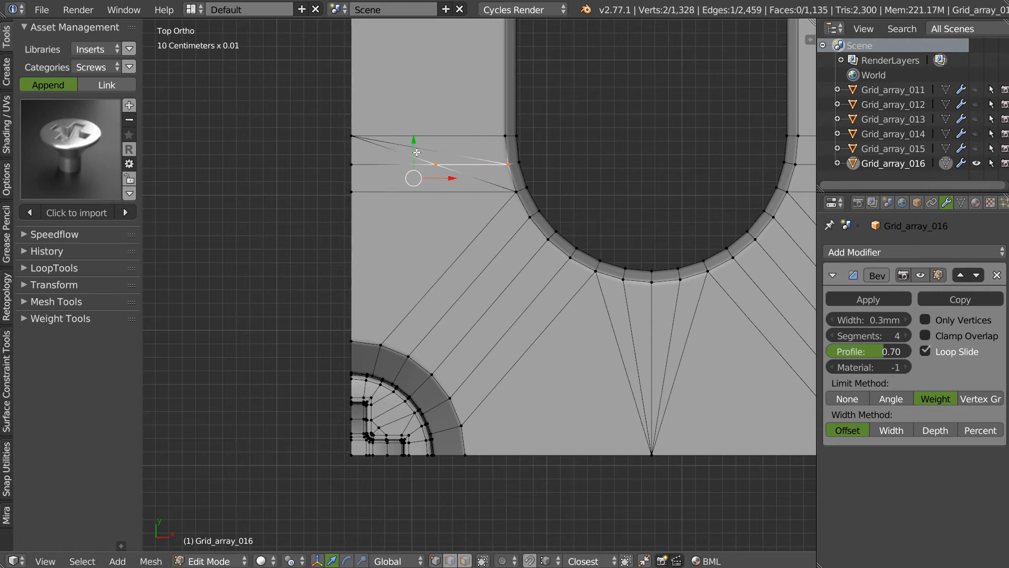
# Dissolve the leftover slanted edges between the first slot and the grid's outer left edge
pyautogui.press('Tab')
pyautogui.rightClick(454, 154)
pyautogui.keyDown('shift'); pyautogui.rightClick(475, 179); pyautogui.keyUp('shift')
pyautogui.keyDown('shift'); pyautogui.rightClick(394, 153); pyautogui.keyUp('shift')
pyautogui.hotkey('ctrl', 'x')
pyautogui.keyDown('shift'); pyautogui.moveTo(421, 188); pyautogui.dragTo(456, 206, button='middle'); pyautogui.keyUp('shift')
pyautogui.scroll(-4, 473, 209)
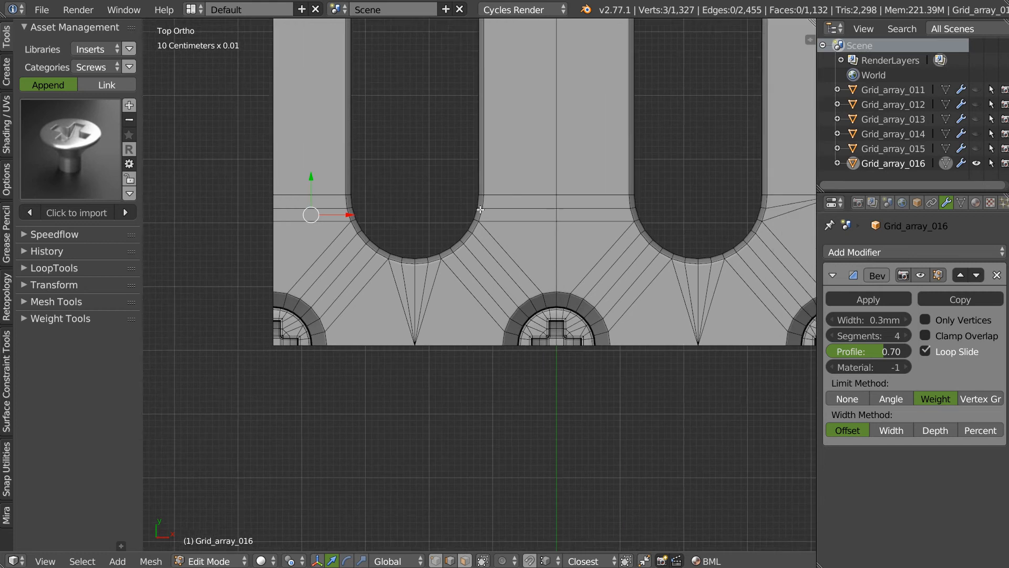
# Dissolve the two slanted edges between the second slot's lower arc and the grid's outer right edge
pyautogui.keyDown('shift'); pyautogui.moveTo(514, 252); pyautogui.dragTo(466, 215, button='middle'); pyautogui.keyUp('shift')
pyautogui.scroll(4, 462, 179)
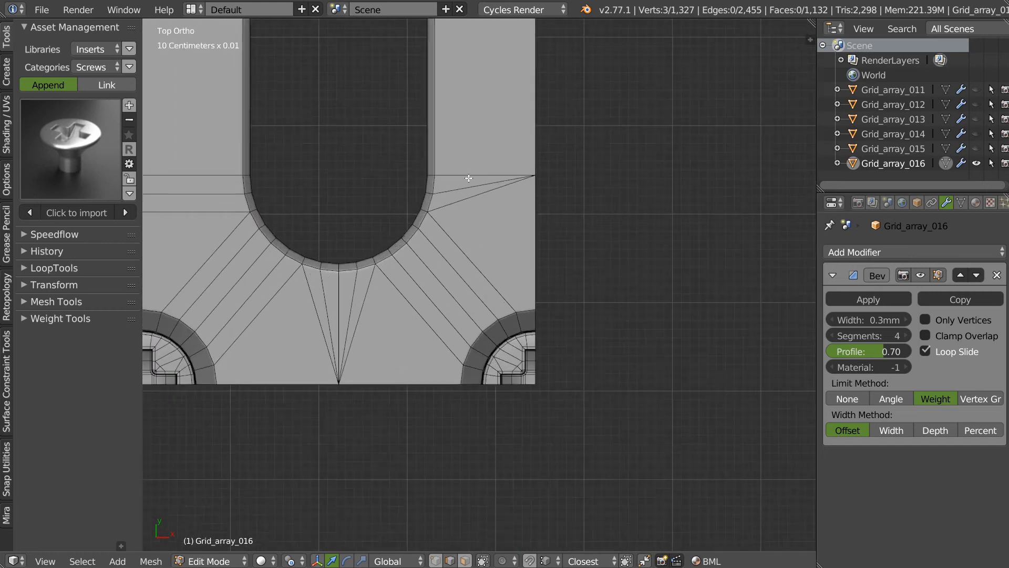
pyautogui.press('w')
pyautogui.click(479, 110)
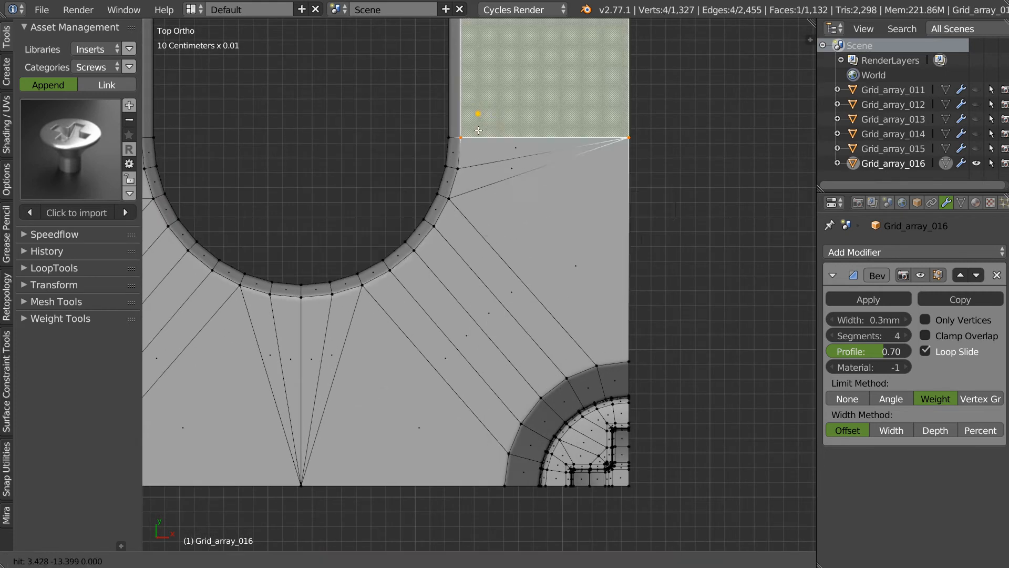
pyautogui.press('Escape')
pyautogui.click(497, 162)
pyautogui.keyDown('shift'); pyautogui.click(503, 187); pyautogui.keyUp('shift')
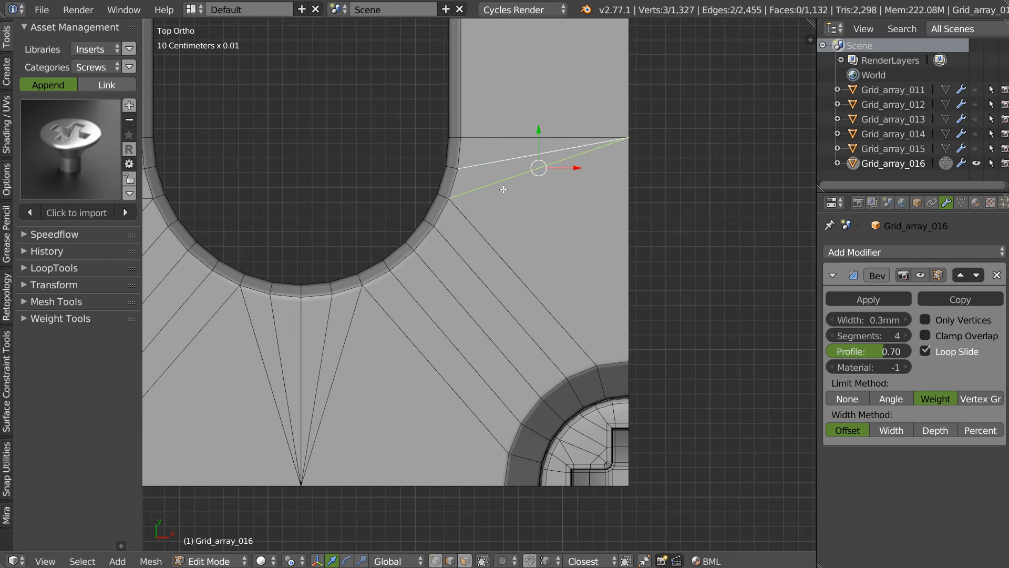
pyautogui.hotkey('ctrl', 'x')
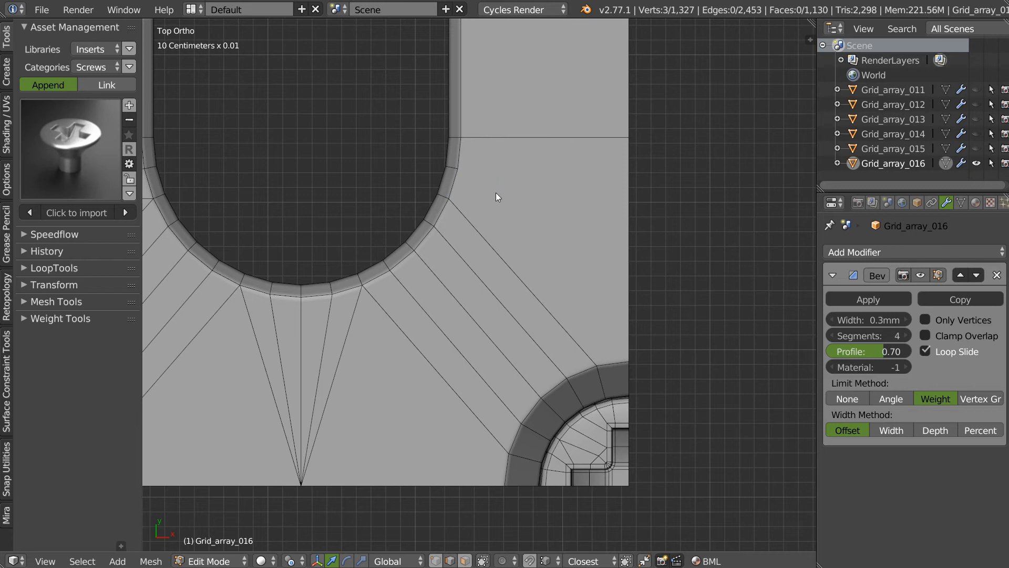
# With the Line tool, cut two horizontal edges from the second slot's lower arc vertices to the grid's outer right edge
pyautogui.press('w')
pyautogui.click(496, 94)
pyautogui.click(458, 169)
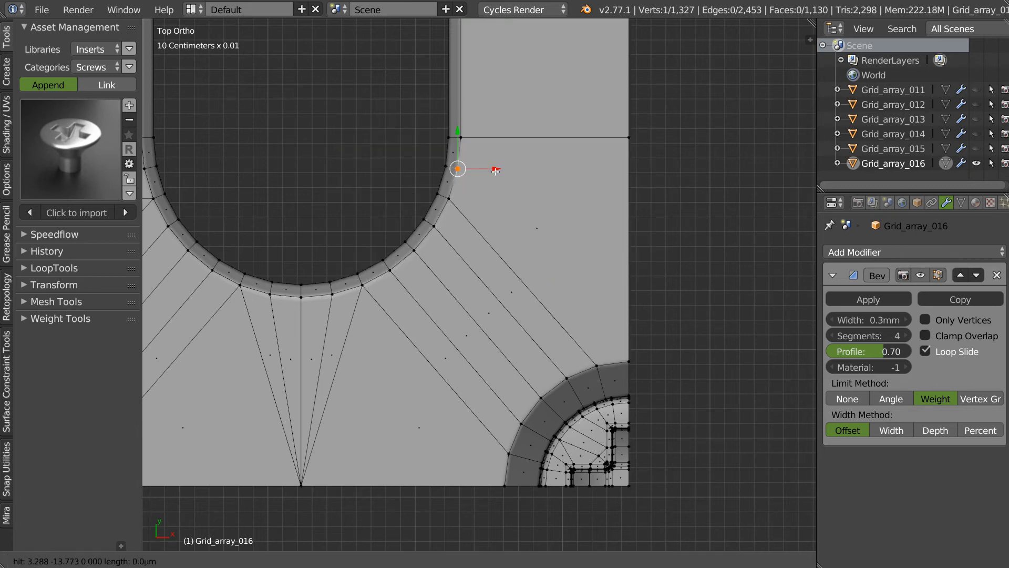
pyautogui.click(631, 169)
pyautogui.click(449, 199)
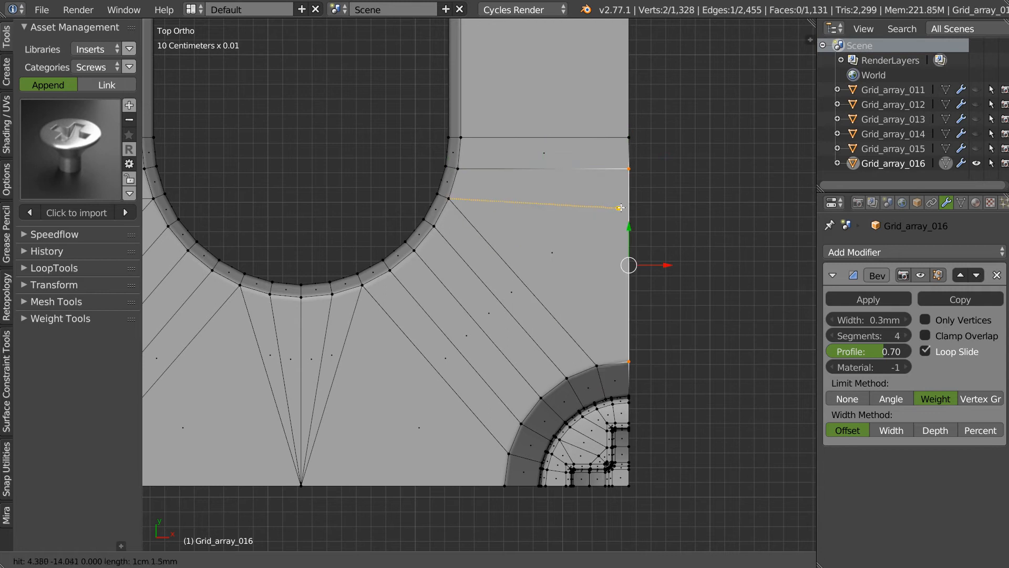
pyautogui.click(628, 199)
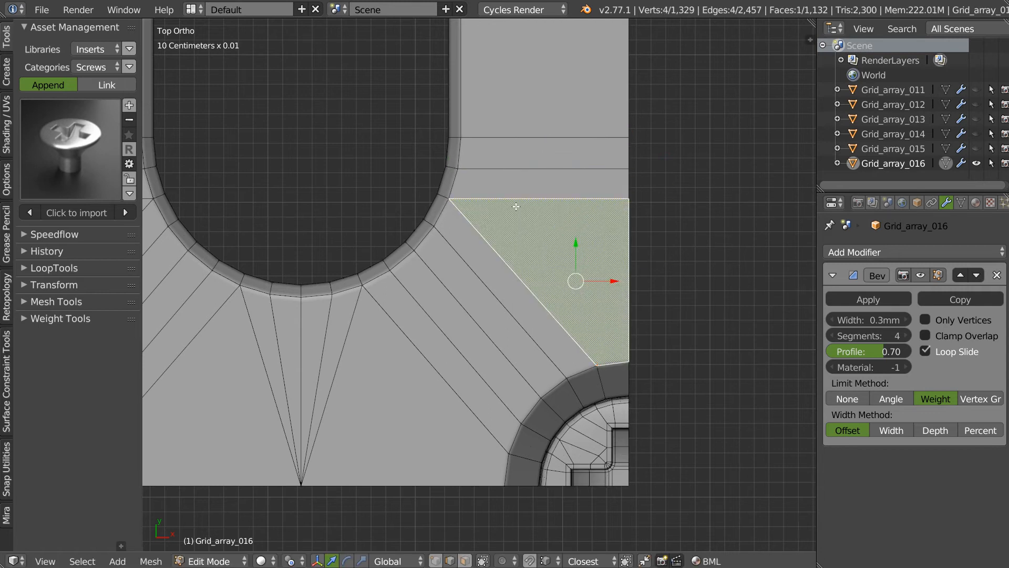
# Return to Object Mode and show the grid's wireframe over its solid shading
pyautogui.scroll(-7, 567, 146)
pyautogui.rightClick(503, 275)
pyautogui.press('Escape')
pyautogui.press('Tab')
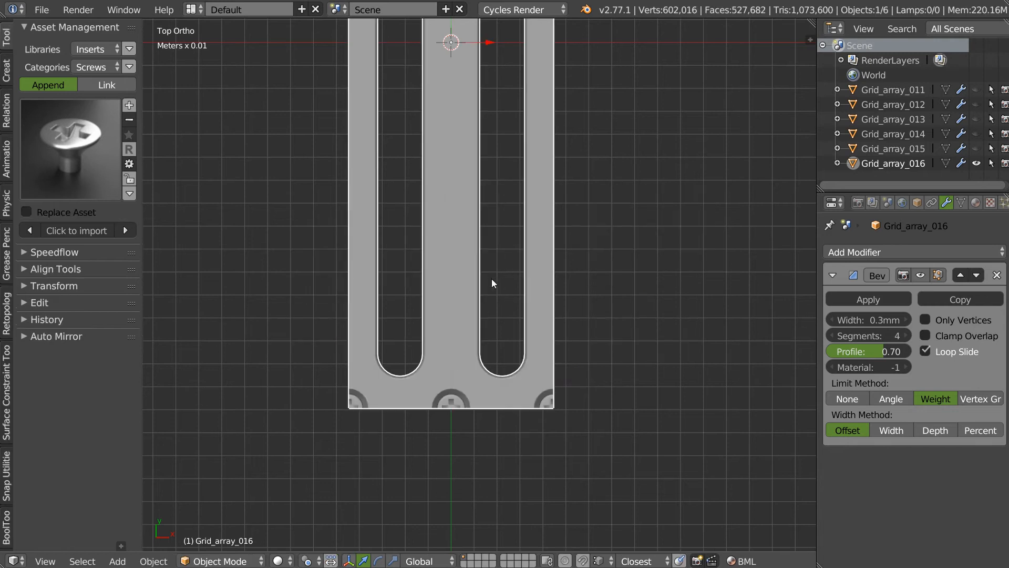
pyautogui.press('z')
pyautogui.keyDown('shift'); pyautogui.moveTo(521, 286); pyautogui.dragTo(492, 270, button='middle'); pyautogui.keyUp('shift')
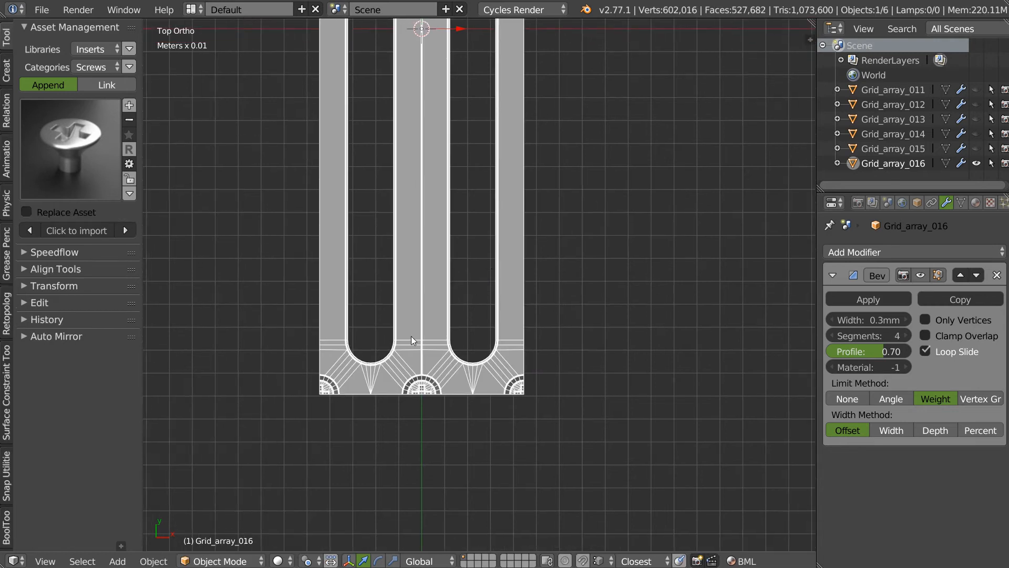
# Apply Clear Sharps to the vertical edge line running down the middle of the centre bar
pyautogui.keyDown('ctrl'); pyautogui.moveTo(398, 345); pyautogui.dragTo(498, 237, button='middle'); pyautogui.keyUp('ctrl')
pyautogui.scroll(5, 498, 237)
pyautogui.press('Tab')
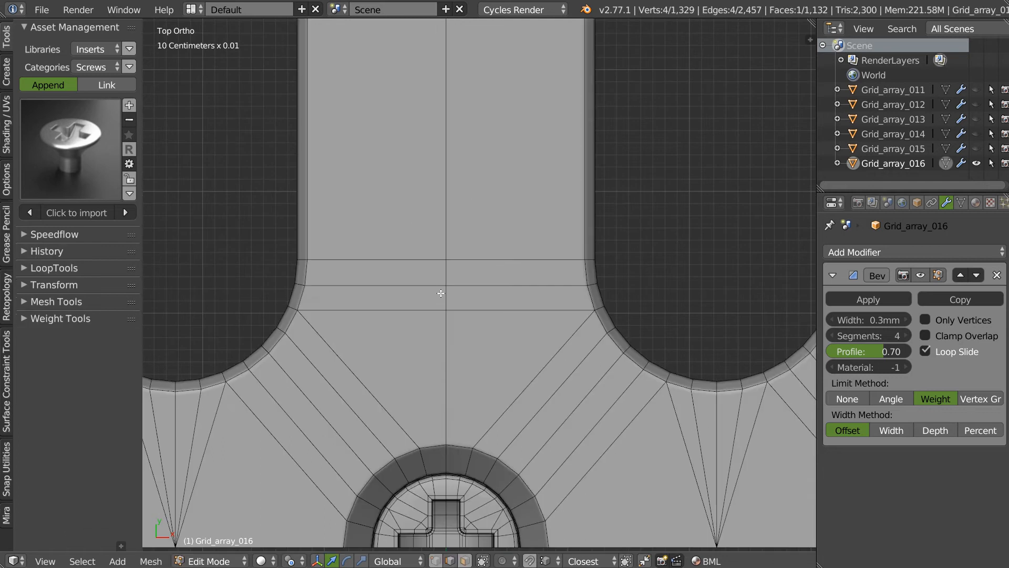
pyautogui.hotkey('shift', 'e')
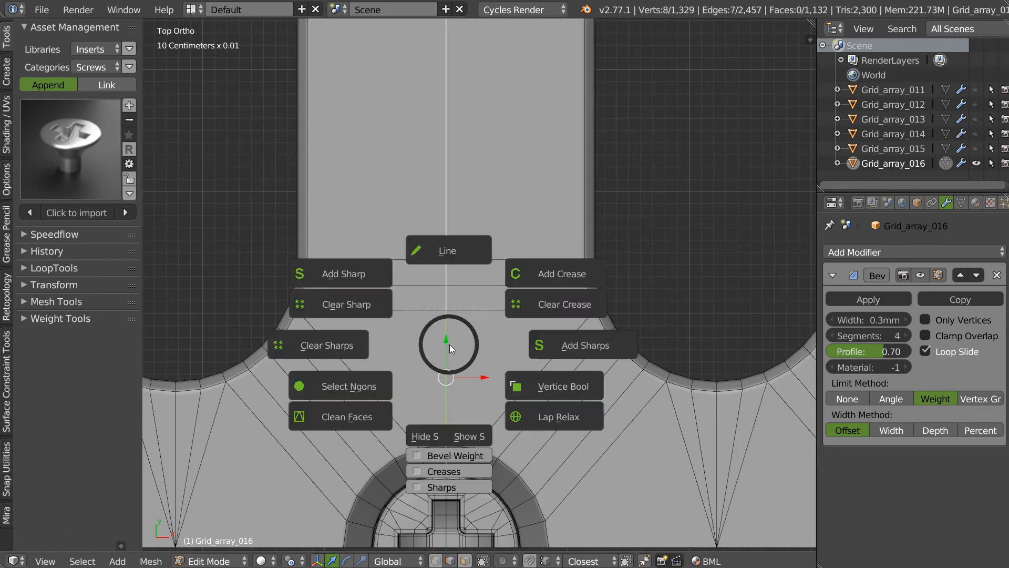
pyautogui.click(340, 350)
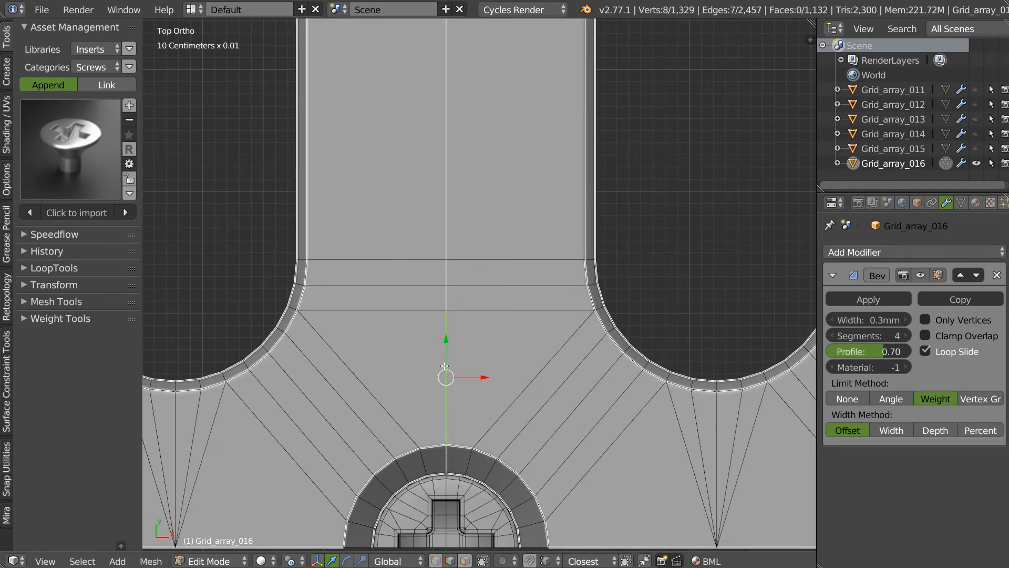
# Examine the wireframe of the whole grid in Object Mode, from its lower end up to its upper end
pyautogui.press('Tab')
pyautogui.scroll(-8, 452, 366)
pyautogui.keyDown('shift'); pyautogui.moveTo(444, 164); pyautogui.dragTo(480, 366, button='middle'); pyautogui.keyUp('shift')
pyautogui.keyDown('ctrl'); pyautogui.moveTo(574, 203); pyautogui.dragTo(370, 407, button='middle'); pyautogui.keyUp('ctrl')
pyautogui.keyDown('ctrl'); pyautogui.moveTo(546, 251); pyautogui.dragTo(528, 274, button='middle'); pyautogui.keyUp('ctrl')
pyautogui.keyDown('shift'); pyautogui.moveTo(526, 280); pyautogui.dragTo(479, 248, button='middle'); pyautogui.keyUp('shift')
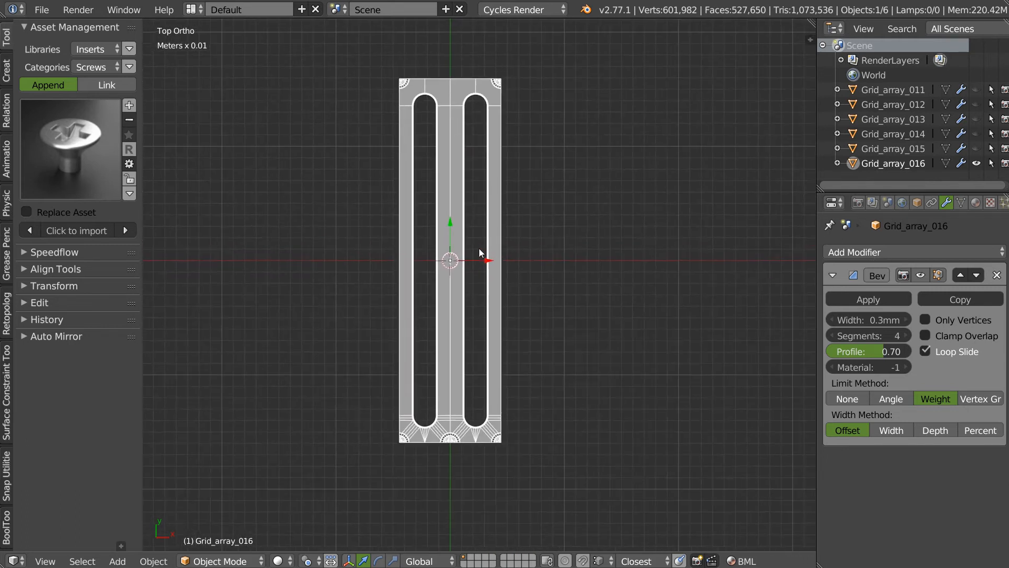
pyautogui.keyDown('shift'); pyautogui.scroll(-5, 463, 263); pyautogui.keyUp('shift')
pyautogui.keyDown('shift'); pyautogui.moveTo(471, 32); pyautogui.dragTo(446, 171, button='middle'); pyautogui.keyUp('shift')
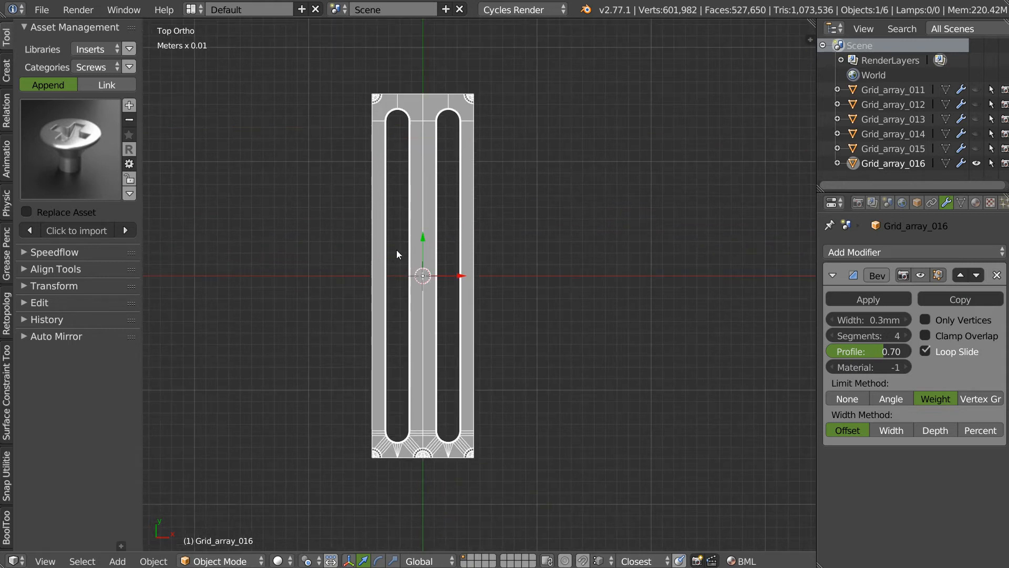
pyautogui.keyDown('shift'); pyautogui.moveTo(396, 220); pyautogui.dragTo(399, 373, button='middle'); pyautogui.keyUp('shift')
pyautogui.scroll(7, 399, 373)
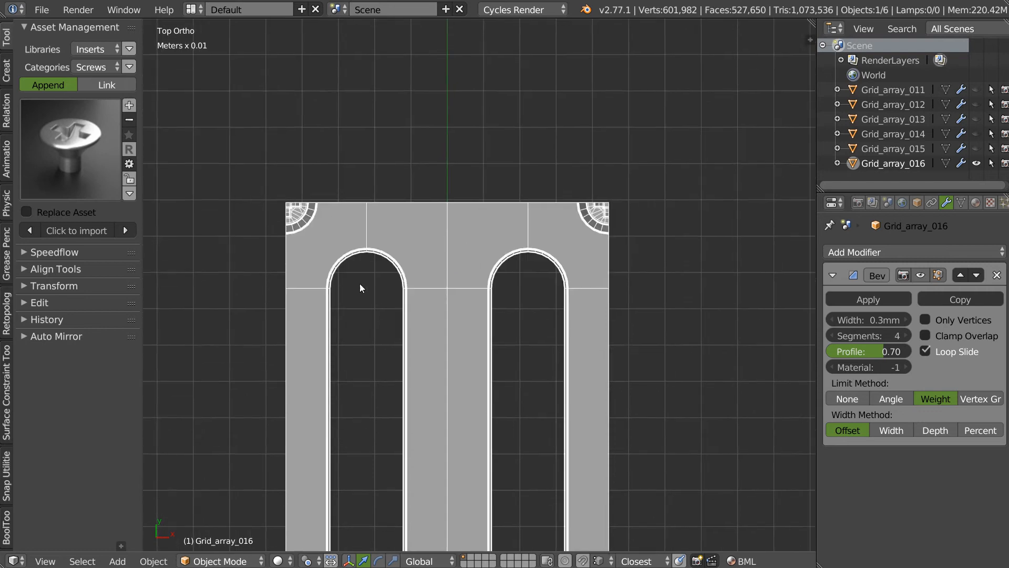
# Run Clean Faces on the two large faces on either side of the first slot's upper arc
pyautogui.press('Tab')
pyautogui.rightClick(321, 245)
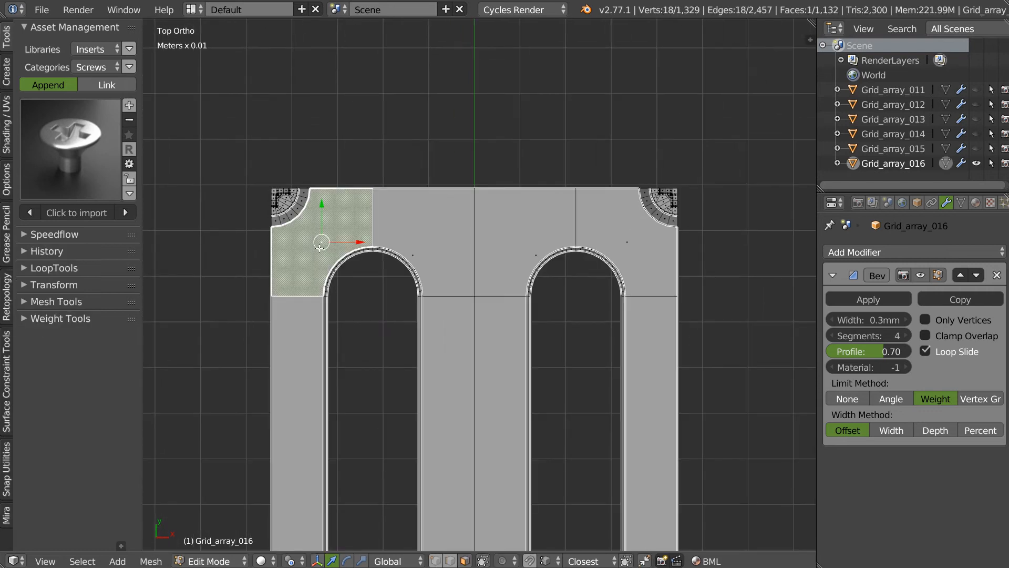
pyautogui.hotkey('ctrl', 'e')
pyautogui.click(212, 322)
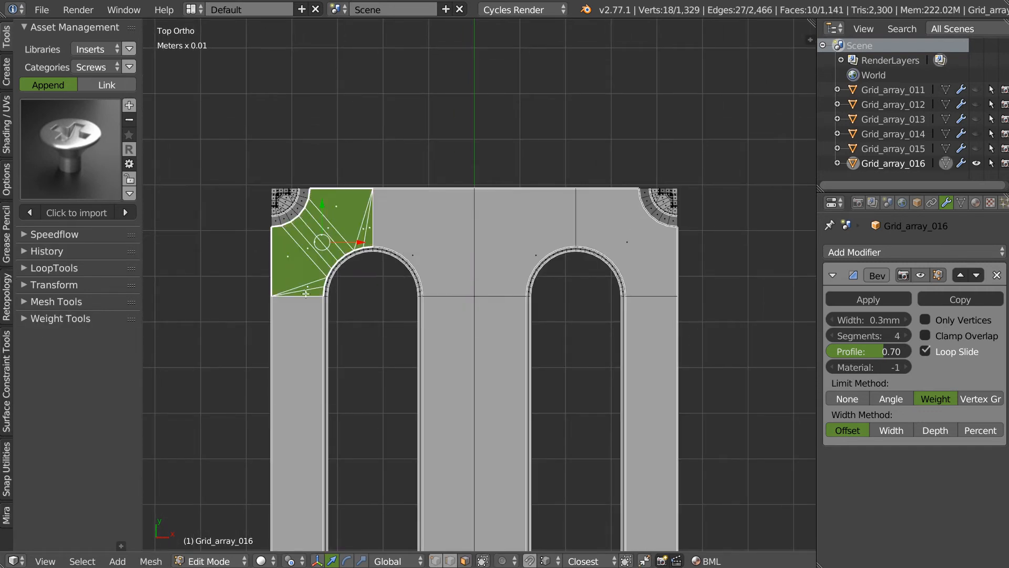
pyautogui.rightClick(423, 241)
pyautogui.hotkey('ctrl', 'e')
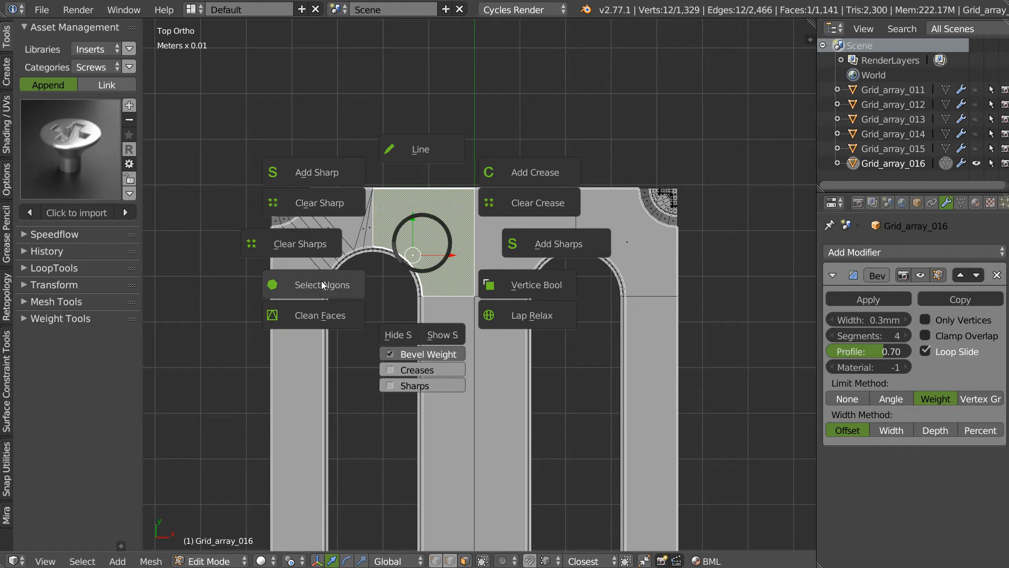
pyautogui.click(314, 319)
# Run Clean Faces on the two large faces on either side of the second slot's upper arc
pyautogui.rightClick(513, 246)
pyautogui.hotkey('ctrl', 'e')
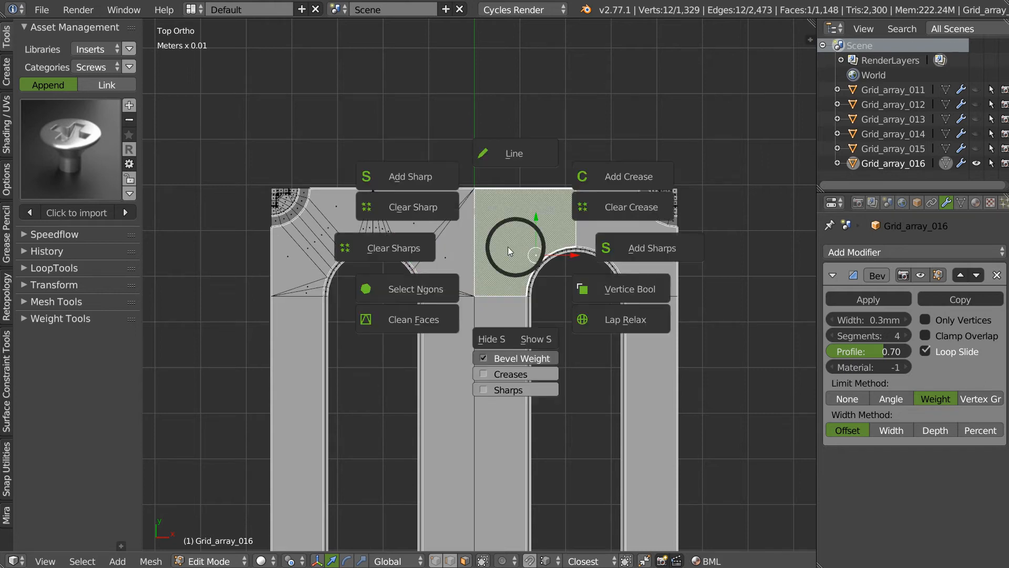
pyautogui.click(401, 312)
pyautogui.rightClick(628, 238)
pyautogui.hotkey('ctrl', 'e')
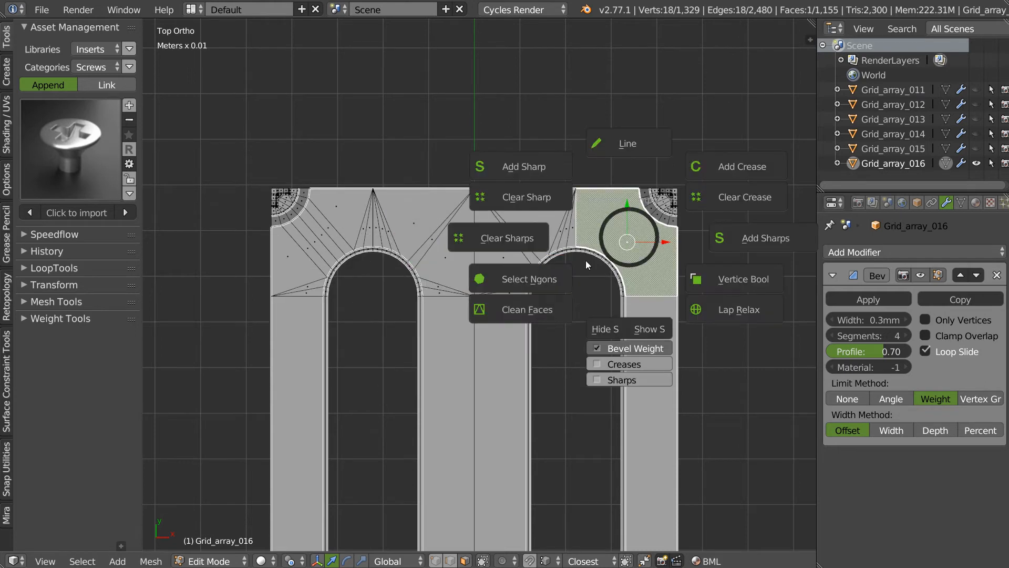
pyautogui.click(512, 309)
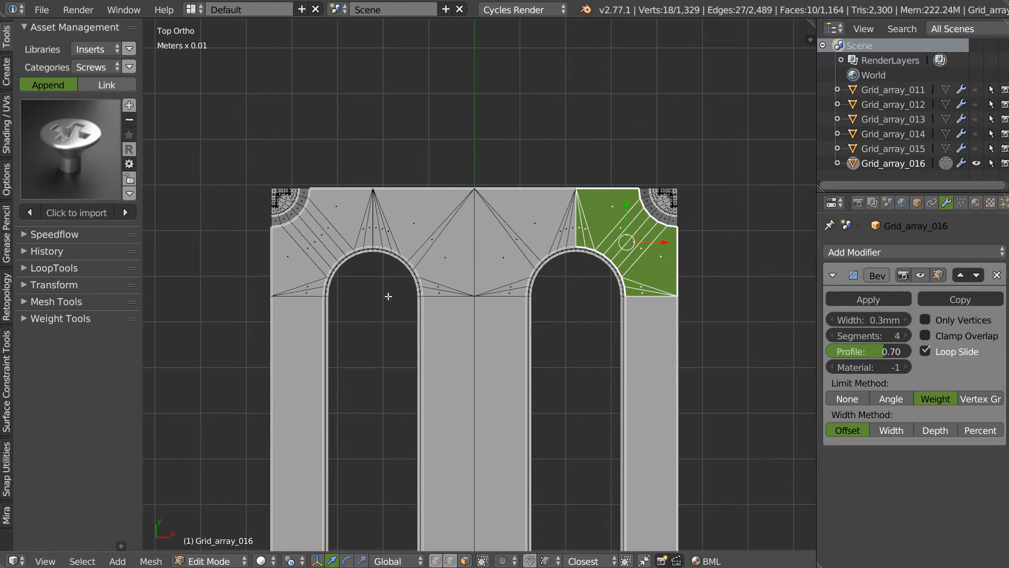
# Connect the facing second vertices of the two slots' upper arcs with a straight edge across the centre bar
pyautogui.keyDown('shift'); pyautogui.moveTo(680, 210); pyautogui.dragTo(656, 72, button='middle'); pyautogui.keyUp('shift')
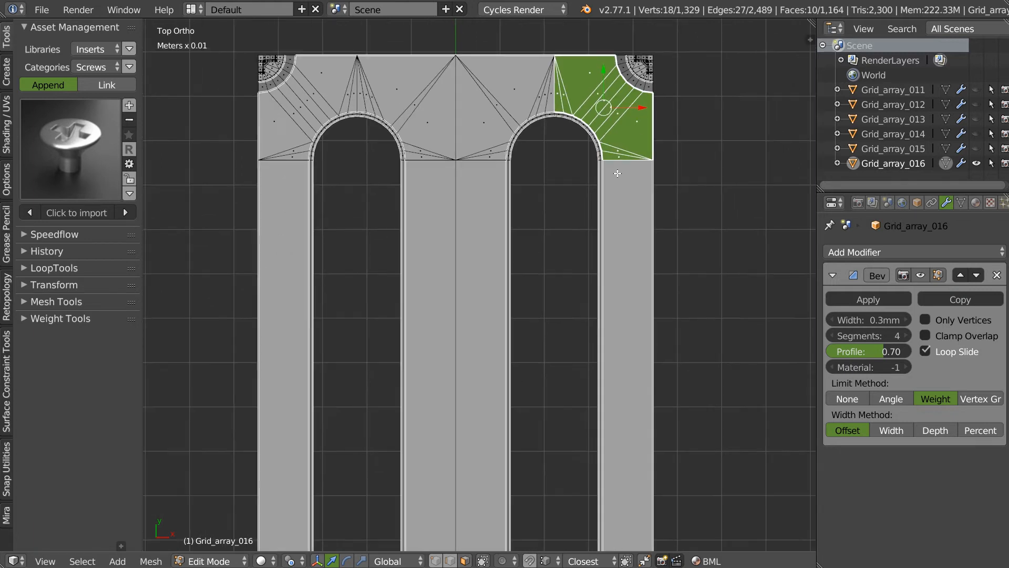
pyautogui.keyDown('ctrl'); pyautogui.moveTo(623, 160); pyautogui.dragTo(606, 184, button='middle'); pyautogui.keyUp('ctrl')
pyautogui.keyDown('shift'); pyautogui.moveTo(607, 145); pyautogui.dragTo(514, 266, button='middle'); pyautogui.keyUp('shift')
pyautogui.keyDown('ctrl'); pyautogui.moveTo(530, 202); pyautogui.dragTo(476, 289, button='middle'); pyautogui.keyUp('ctrl')
pyautogui.keyDown('shift'); pyautogui.moveTo(476, 277); pyautogui.dragTo(450, 305, button='middle'); pyautogui.keyUp('shift')
pyautogui.keyDown('ctrl'); pyautogui.moveTo(452, 262); pyautogui.dragTo(552, 168, button='middle'); pyautogui.keyUp('ctrl')
pyautogui.keyDown('shift'); pyautogui.moveTo(574, 116); pyautogui.dragTo(540, 177, button='middle'); pyautogui.keyUp('shift')
pyautogui.press('1')
pyautogui.rightClick(338, 248)
pyautogui.keyDown('shift'); pyautogui.rightClick(545, 248); pyautogui.keyUp('shift')
pyautogui.press('j')
# Dissolve the four slanted edges fanning from the centre vertex below the new cross edge
pyautogui.press('Tab')
pyautogui.click(467, 291)
pyautogui.rightClick(503, 262)
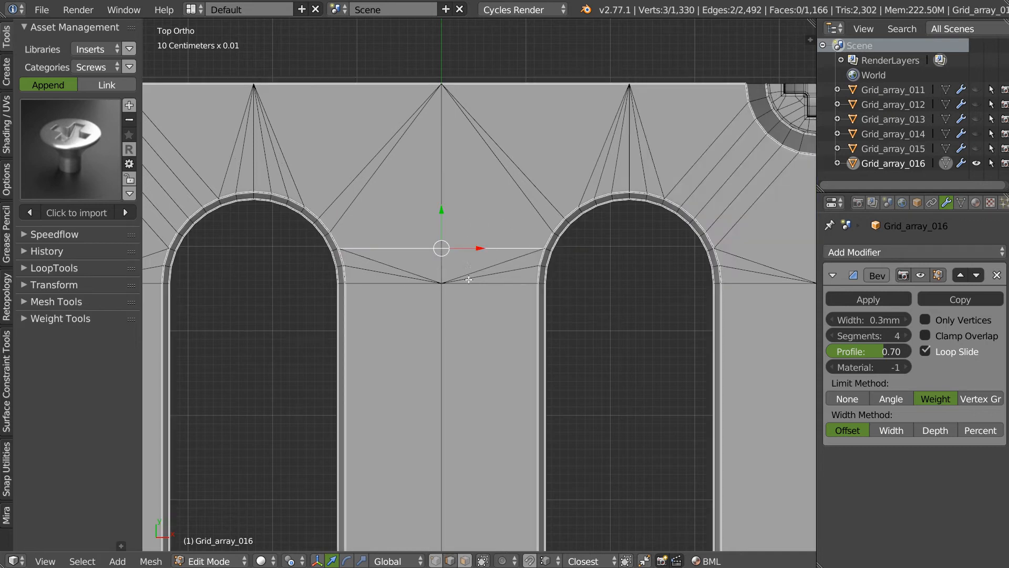
pyautogui.keyDown('shift'); pyautogui.rightClick(500, 273); pyautogui.keyUp('shift')
pyautogui.keyDown('shift'); pyautogui.rightClick(399, 275); pyautogui.keyUp('shift')
pyautogui.keyDown('shift'); pyautogui.rightClick(388, 266); pyautogui.keyUp('shift')
pyautogui.hotkey('ctrl', 'x')
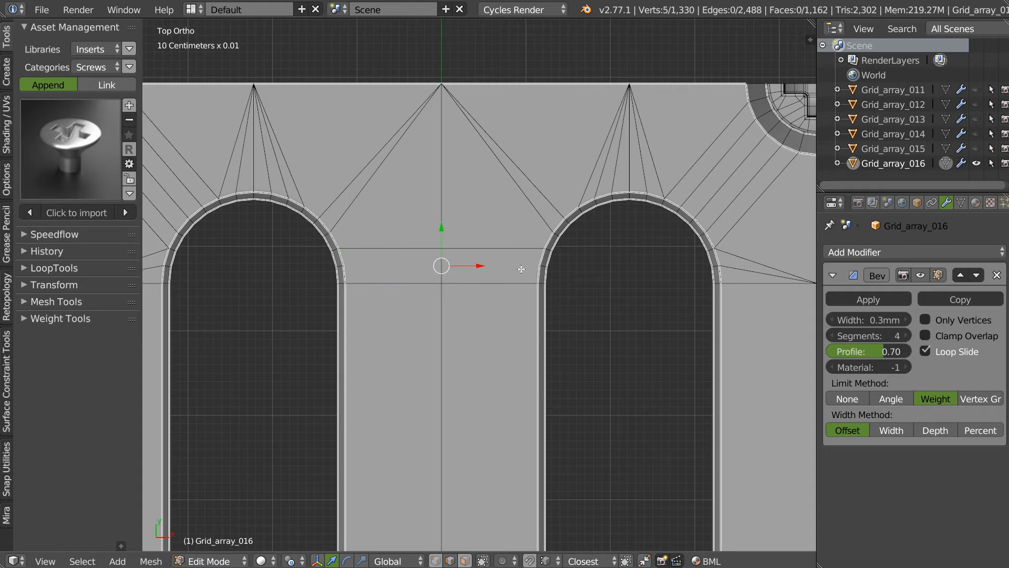
# Connect the facing first vertices of the two upper arcs with another straight edge, just below the existing upper cross edge
pyautogui.press('Tab')
pyautogui.click(458, 268)
pyautogui.rightClick(345, 266)
pyautogui.keyDown('shift'); pyautogui.rightClick(544, 265); pyautogui.keyUp('shift')
pyautogui.press('j')
pyautogui.keyDown('shift'); pyautogui.moveTo(790, 237); pyautogui.dragTo(556, 238, button='middle'); pyautogui.keyUp('shift')
# Dissolve the slanted edges between the slots' upper arcs and the grid's outer right and left edges
pyautogui.press('Tab')
pyautogui.click(535, 265)
pyautogui.rightClick(521, 264)
pyautogui.keyDown('shift'); pyautogui.rightClick(499, 271); pyautogui.keyUp('shift')
pyautogui.keyDown('shift'); pyautogui.moveTo(387, 240); pyautogui.dragTo(638, 228, button='middle'); pyautogui.keyUp('shift')
pyautogui.keyDown('shift'); pyautogui.moveTo(320, 237); pyautogui.dragTo(462, 237, button='middle'); pyautogui.keyUp('shift')
pyautogui.keyDown('shift'); pyautogui.rightClick(297, 247); pyautogui.keyUp('shift')
pyautogui.keyDown('shift'); pyautogui.rightClick(307, 257); pyautogui.keyUp('shift')
pyautogui.hotkey('ctrl', 'x')
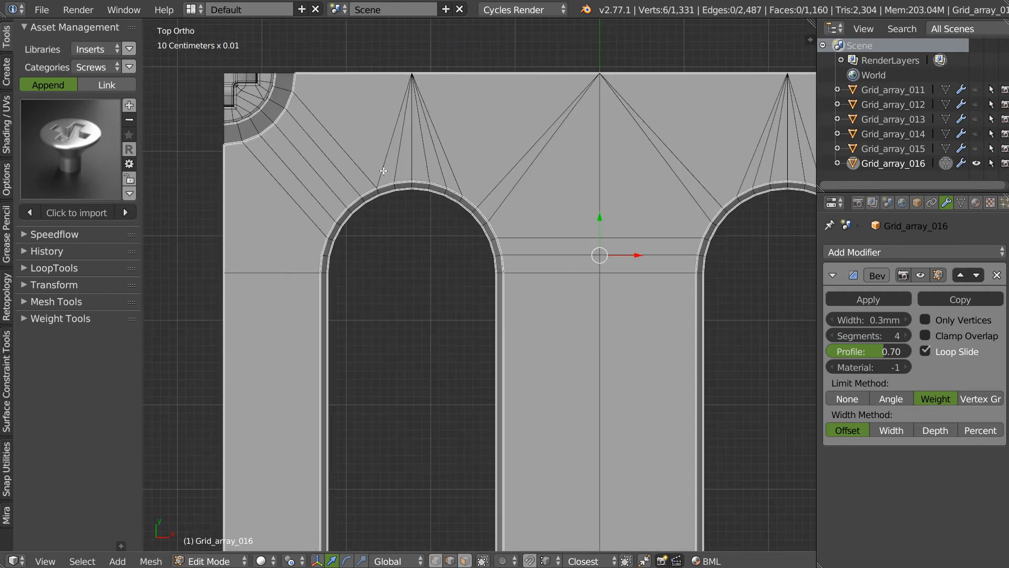
# With the Line tool, cut two horizontal edges from the first slot's upper arc vertices to the grid's outer left edge
pyautogui.hotkey('shift', 'e')
pyautogui.hotkey('shift', 'e')
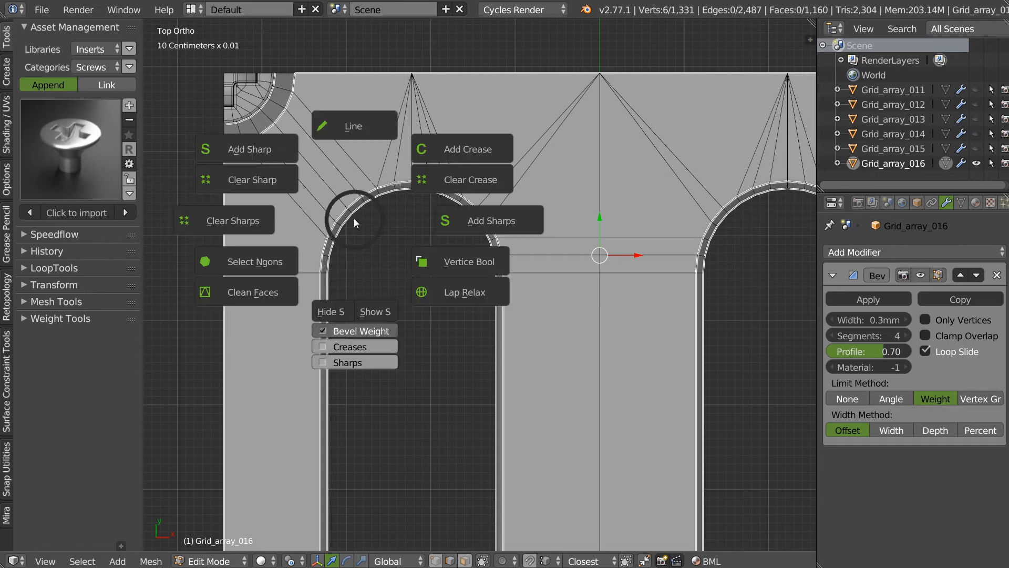
pyautogui.click(351, 126)
pyautogui.click(318, 254)
pyautogui.click(225, 253)
pyautogui.click(327, 237)
pyautogui.click(224, 237)
# Cut two matching horizontal edges from the second slot's upper arc vertices to the grid's outer right edge
pyautogui.keyDown('shift'); pyautogui.moveTo(300, 217); pyautogui.dragTo(410, 239, button='middle'); pyautogui.keyUp('shift')
pyautogui.click(412, 242)
pyautogui.click(510, 242)
pyautogui.click(408, 225)
pyautogui.click(509, 225)
# Cut a horizontal edge across the centre bar between the facing third vertices of the two upper arcs
pyautogui.keyDown('shift'); pyautogui.moveTo(400, 173); pyautogui.dragTo(536, 253, button='middle'); pyautogui.keyUp('shift')
pyautogui.keyDown('shift'); pyautogui.moveTo(355, 271); pyautogui.dragTo(520, 248, button='middle'); pyautogui.keyUp('shift')
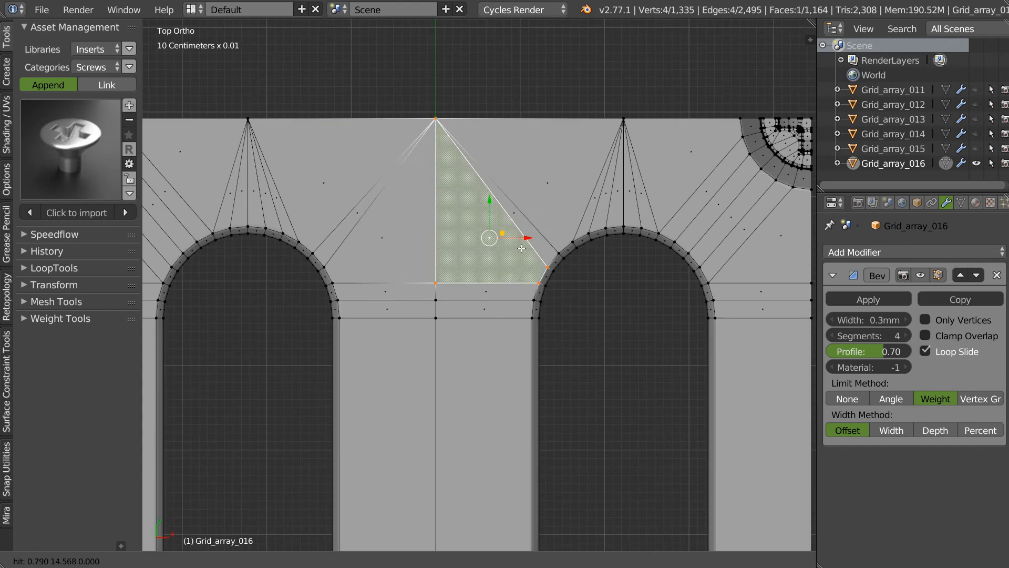
pyautogui.click(547, 267)
pyautogui.click(325, 267)
pyautogui.click(436, 119)
pyautogui.press('Return')
# Dissolve the lower slanted edge on each side of the top centre vertex
pyautogui.keyDown('shift'); pyautogui.moveTo(365, 219); pyautogui.dragTo(369, 227, button='middle'); pyautogui.keyUp('shift')
pyautogui.rightClick(370, 227)
pyautogui.keyDown('shift'); pyautogui.rightClick(518, 225); pyautogui.keyUp('shift')
pyautogui.hotkey('ctrl', 'x')
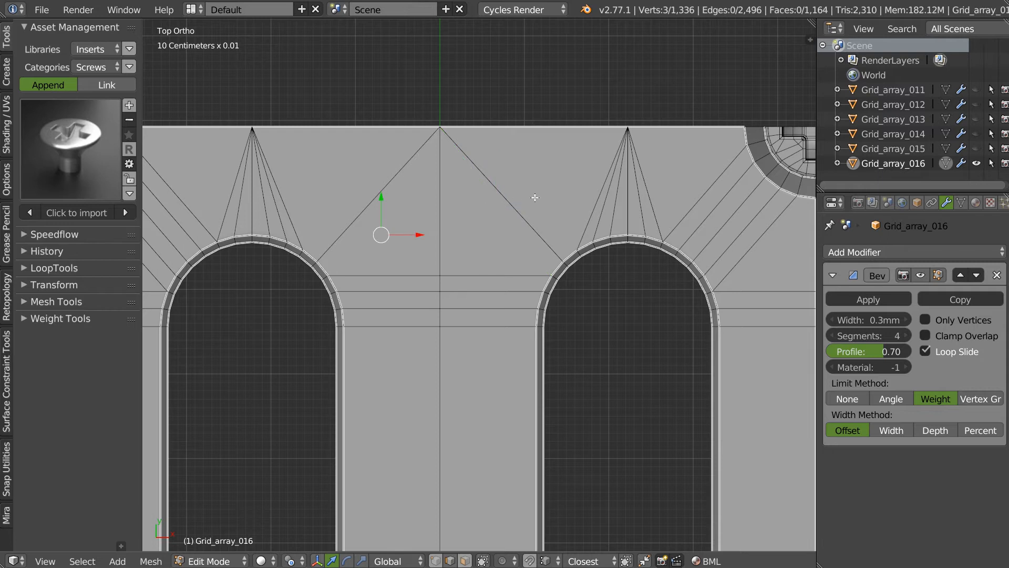
# Connect the facing fourth vertices of the two upper arcs with a straight edge across the centre bar
pyautogui.keyDown('shift'); pyautogui.moveTo(485, 201); pyautogui.dragTo(487, 205, button='middle'); pyautogui.keyUp('shift')
pyautogui.press('1')
pyautogui.rightClick(319, 264)
pyautogui.keyDown('shift'); pyautogui.rightClick(565, 264); pyautogui.keyUp('shift')
pyautogui.press('j')
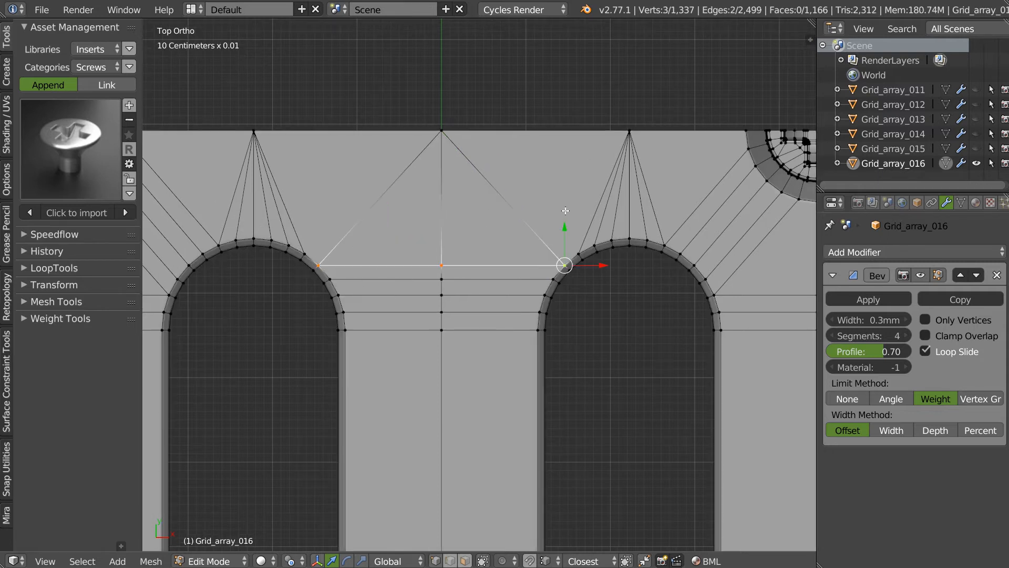
# Dissolve the two remaining slanted edges running from the top centre vertex to the slots
pyautogui.press('2')
pyautogui.rightClick(393, 177)
pyautogui.keyDown('shift'); pyautogui.rightClick(525, 214); pyautogui.keyUp('shift')
pyautogui.hotkey('ctrl', 's')
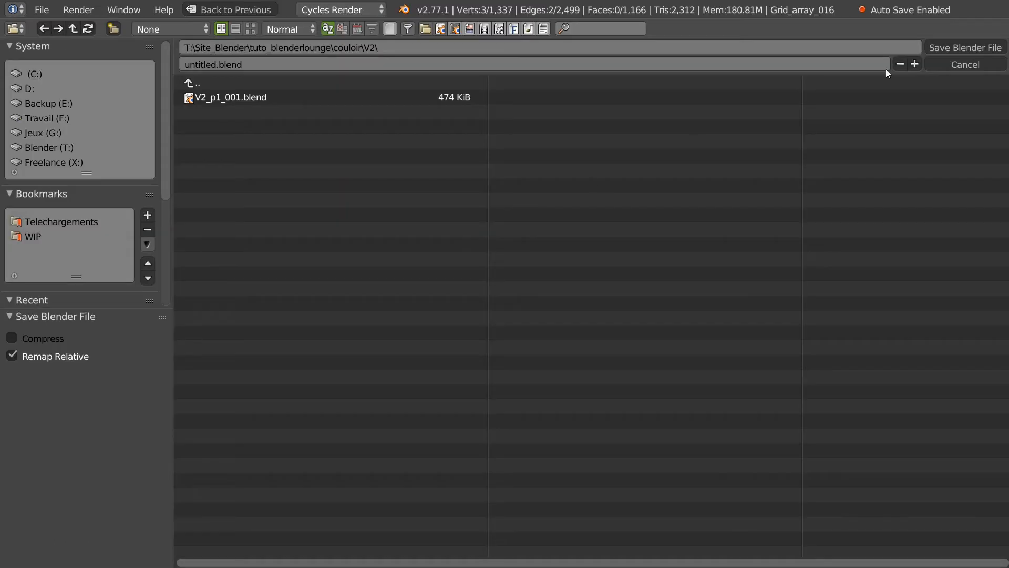
pyautogui.click(944, 65)
pyautogui.hotkey('ctrl', 'x')
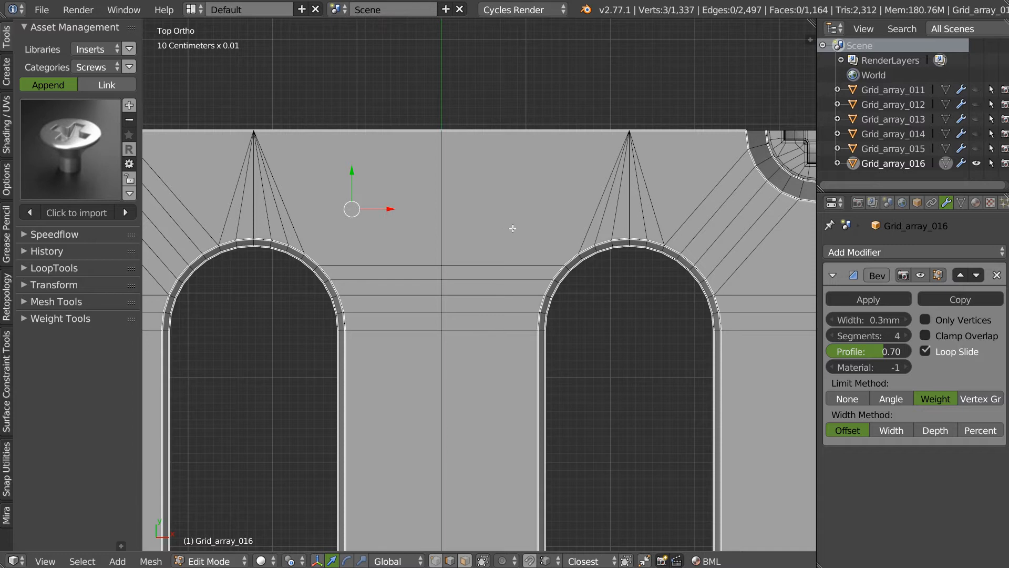
# Connect the next vertex up on each slot's inner upper arc to the top centre vertex
pyautogui.press('Tab')
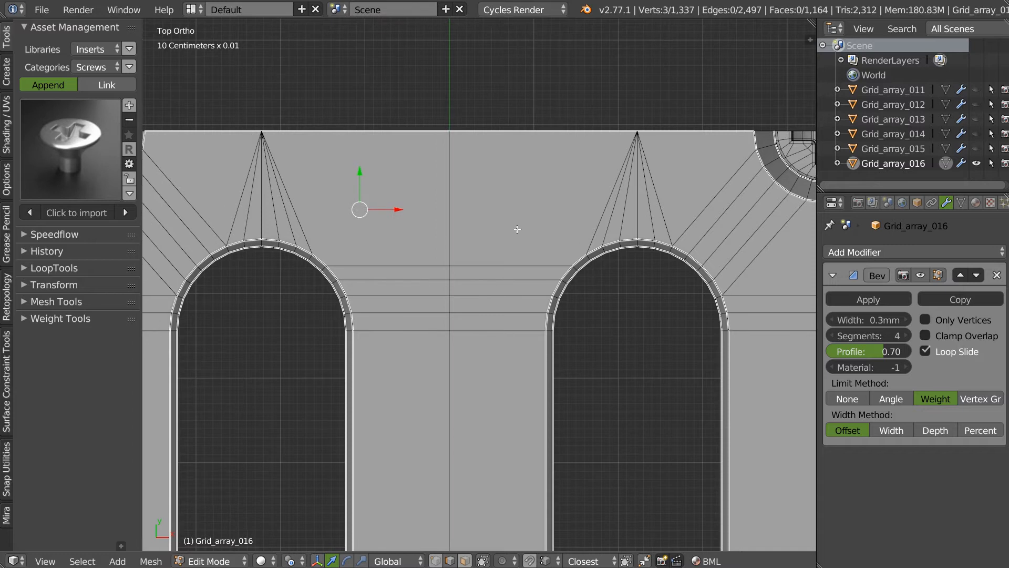
pyautogui.click(389, 227)
pyautogui.rightClick(314, 255)
pyautogui.keyDown('shift'); pyautogui.rightClick(462, 135); pyautogui.keyUp('shift')
pyautogui.keyDown('shift'); pyautogui.rightClick(587, 253); pyautogui.keyUp('shift')
pyautogui.press('j')
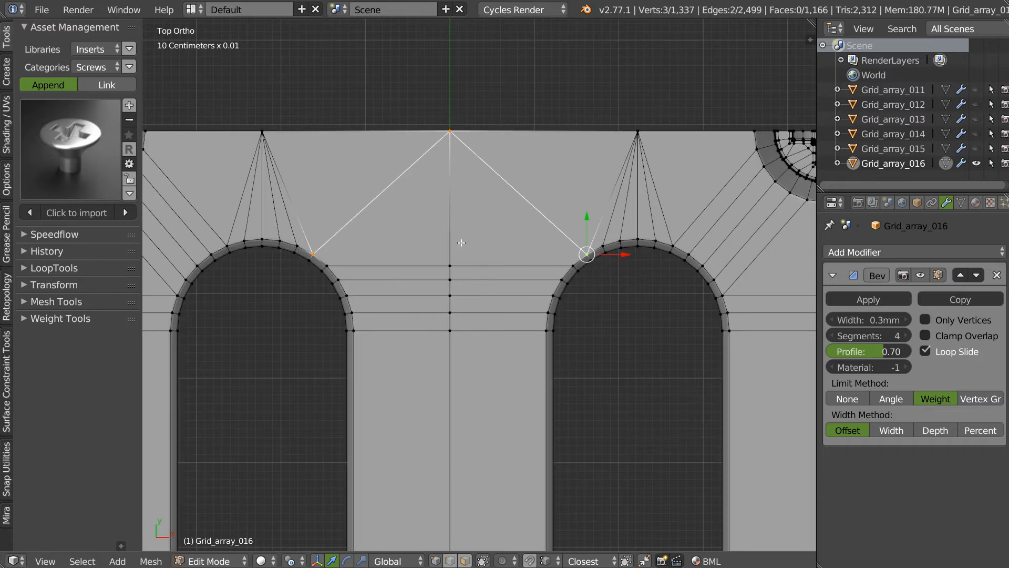
# Dissolve the innermost slanted edge of the fan above each slot, beside the new edges to the top centre vertex
pyautogui.keyDown('ctrl'); pyautogui.hscroll(-5, 473, 237); pyautogui.keyUp('ctrl')
pyautogui.rightClick(441, 223)
pyautogui.keyDown('shift'); pyautogui.rightClick(734, 201); pyautogui.keyUp('shift')
pyautogui.hotkey('ctrl', 'x')
pyautogui.keyDown('ctrl'); pyautogui.hscroll(-5, 525, 225); pyautogui.keyUp('ctrl')
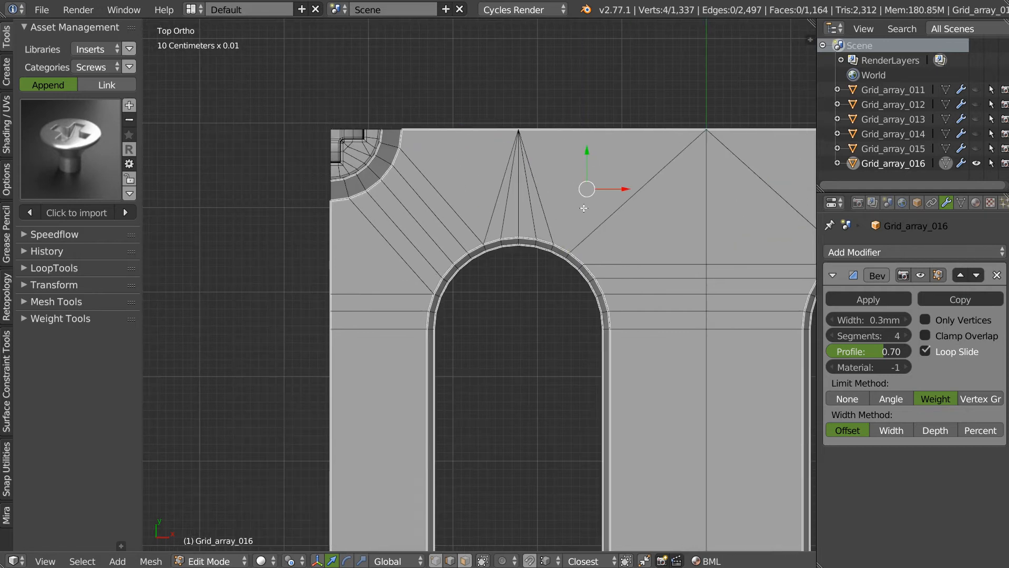
pyautogui.keyDown('shift'); pyautogui.moveTo(592, 231); pyautogui.dragTo(480, 214, button='middle'); pyautogui.keyUp('shift')
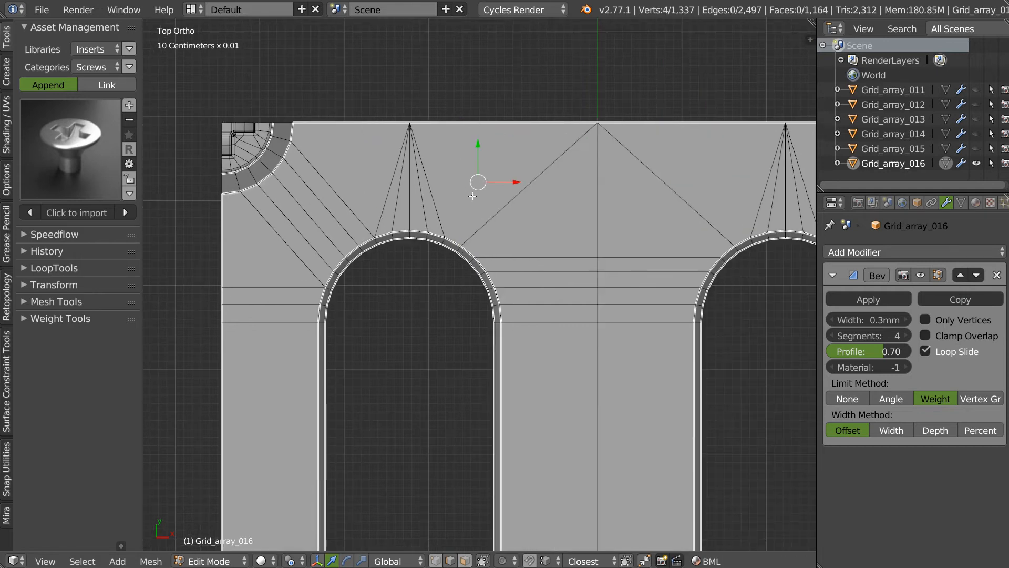
# Dissolve the outermost slanted edge of the fan above each slot, on the side facing the corner screw
pyautogui.keyDown('shift'); pyautogui.moveTo(635, 220); pyautogui.dragTo(631, 222, button='middle'); pyautogui.keyUp('shift')
pyautogui.rightClick(375, 215)
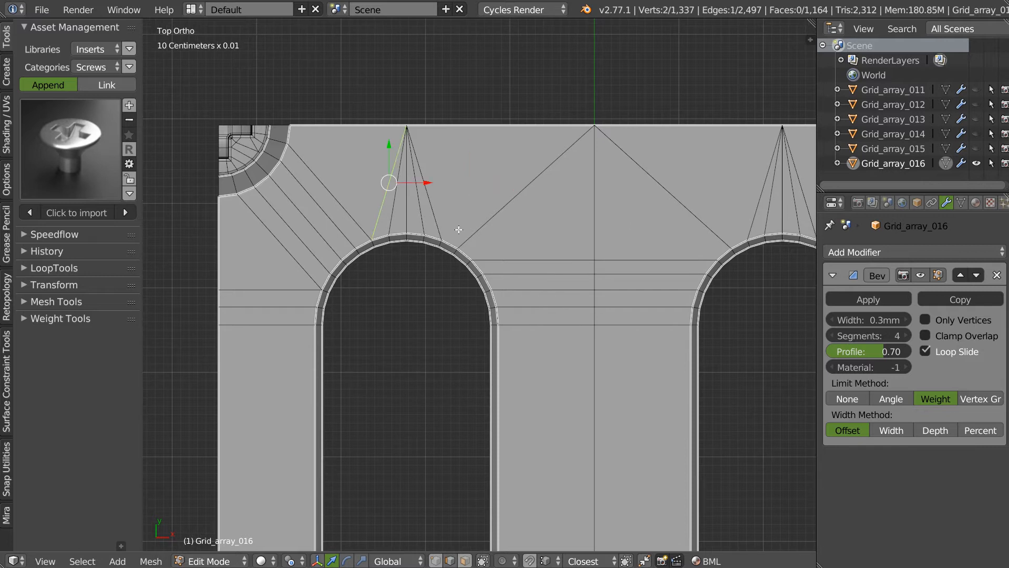
pyautogui.hotkey('ctrl', 'x')
pyautogui.keyDown('shift'); pyautogui.moveTo(794, 232); pyautogui.dragTo(532, 234, button='middle'); pyautogui.keyUp('shift')
pyautogui.rightClick(553, 212)
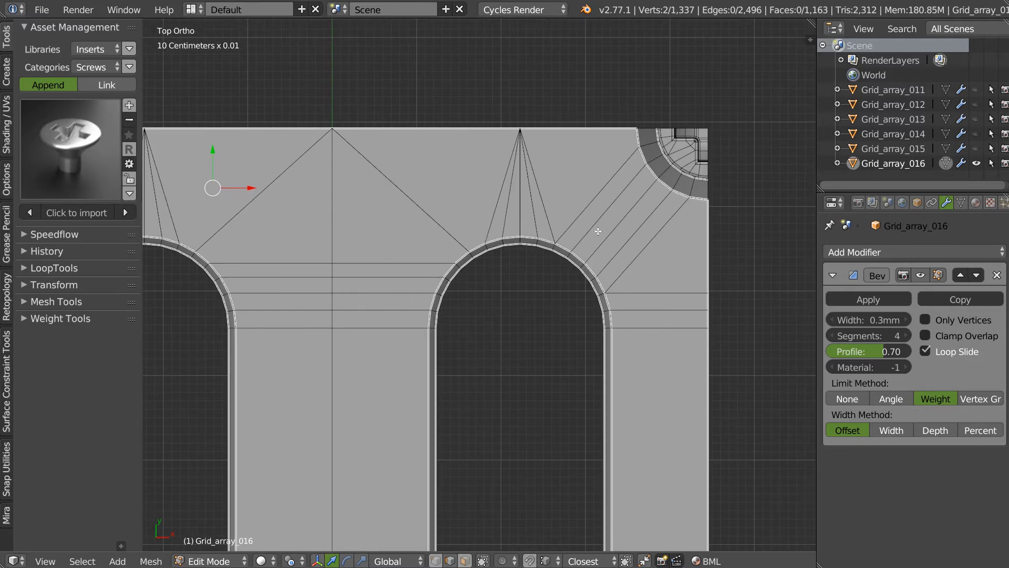
pyautogui.hotkey('ctrl', 'x')
# Symmetrize the two-slot section along Y in Object Mode, copying its upper half onto the lower half
pyautogui.scroll(-7, 599, 234)
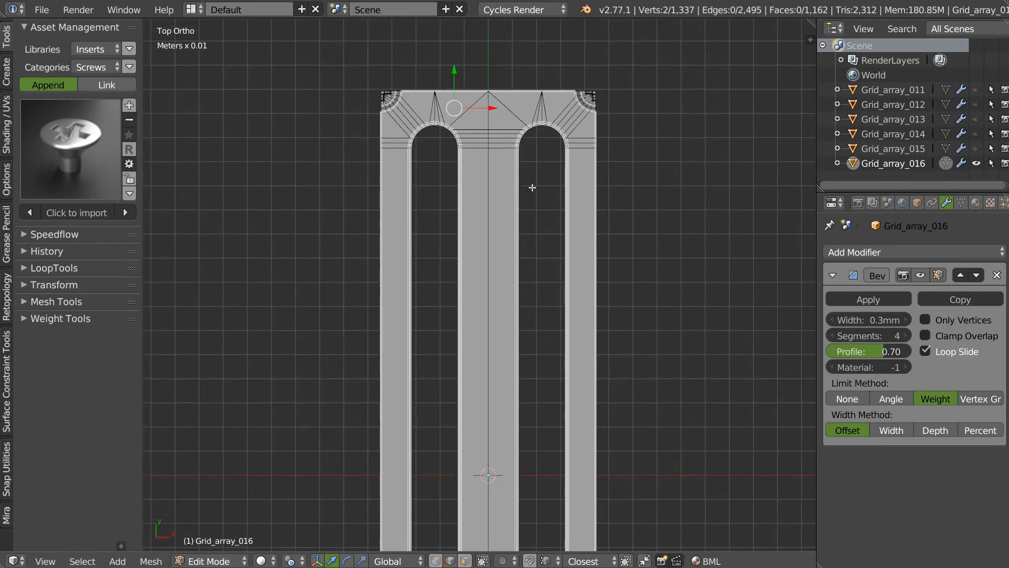
pyautogui.keyDown('ctrl'); pyautogui.moveTo(531, 187); pyautogui.dragTo(494, 265, button='middle'); pyautogui.keyUp('ctrl')
pyautogui.keyDown('shift'); pyautogui.moveTo(494, 265); pyautogui.dragTo(477, 133, button='middle'); pyautogui.keyUp('shift')
pyautogui.press('Tab')
pyautogui.press('space')
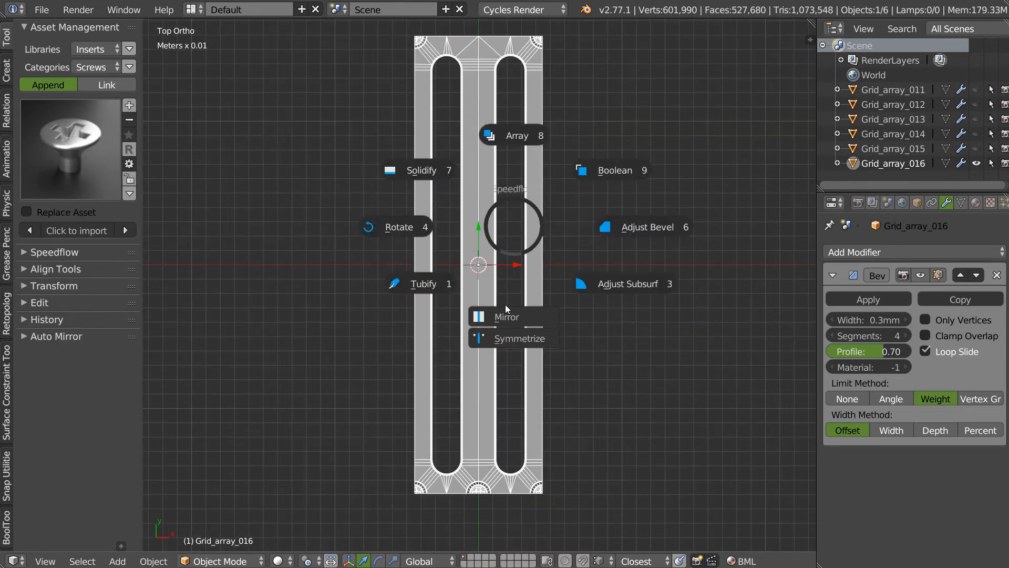
pyautogui.click(500, 339)
pyautogui.press('y')
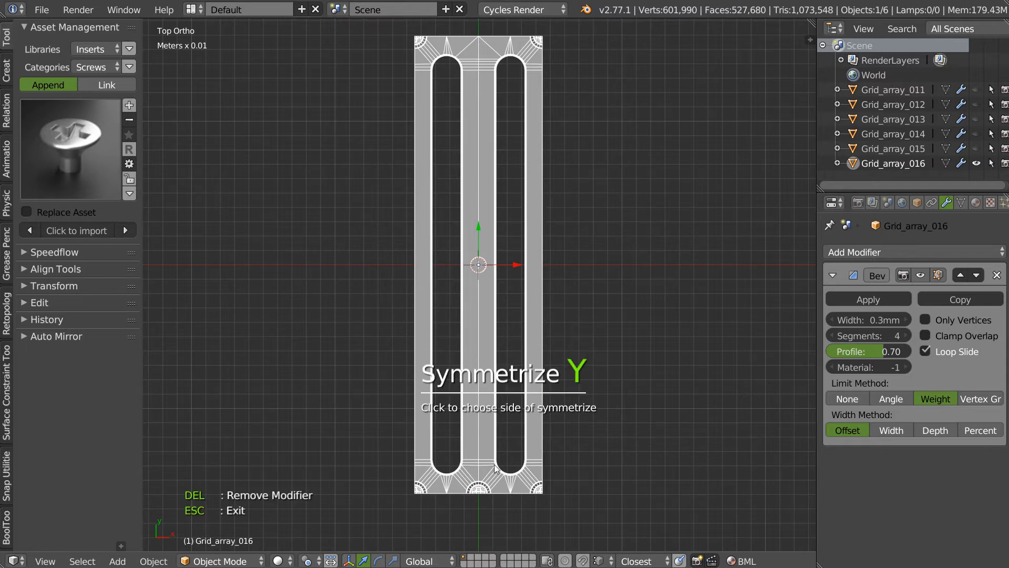
pyautogui.press('Escape')
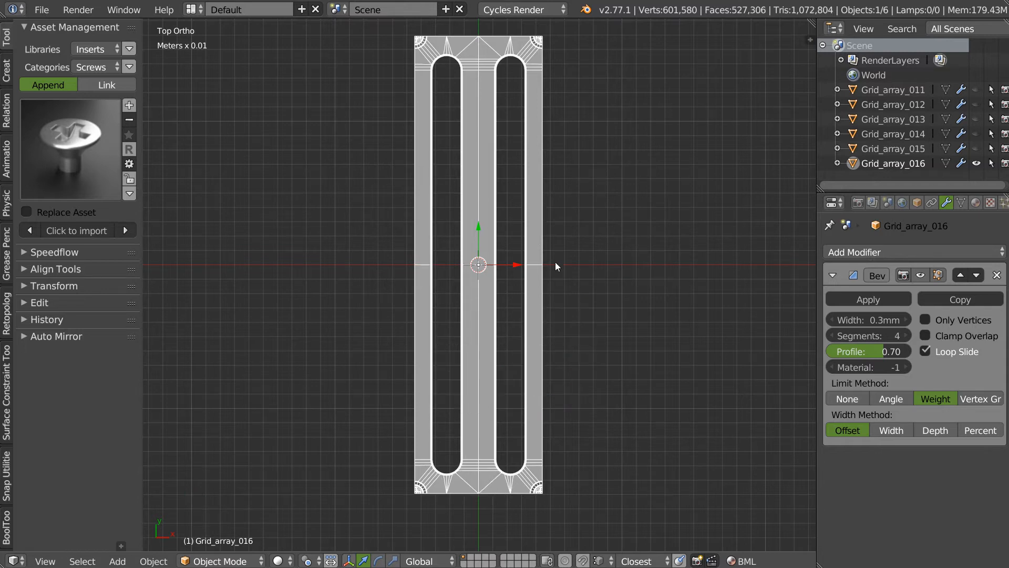
pyautogui.scroll(-4, 534, 264)
pyautogui.moveTo(525, 263); pyautogui.dragTo(488, 295, button='middle')
pyautogui.scroll(8, 524, 251)
pyautogui.scroll(-3, 477, 289)
pyautogui.moveTo(513, 257); pyautogui.dragTo(402, 311, button='middle')
pyautogui.press('Tab')
pyautogui.scroll(2, 411, 302)
pyautogui.rightClick(352, 263)
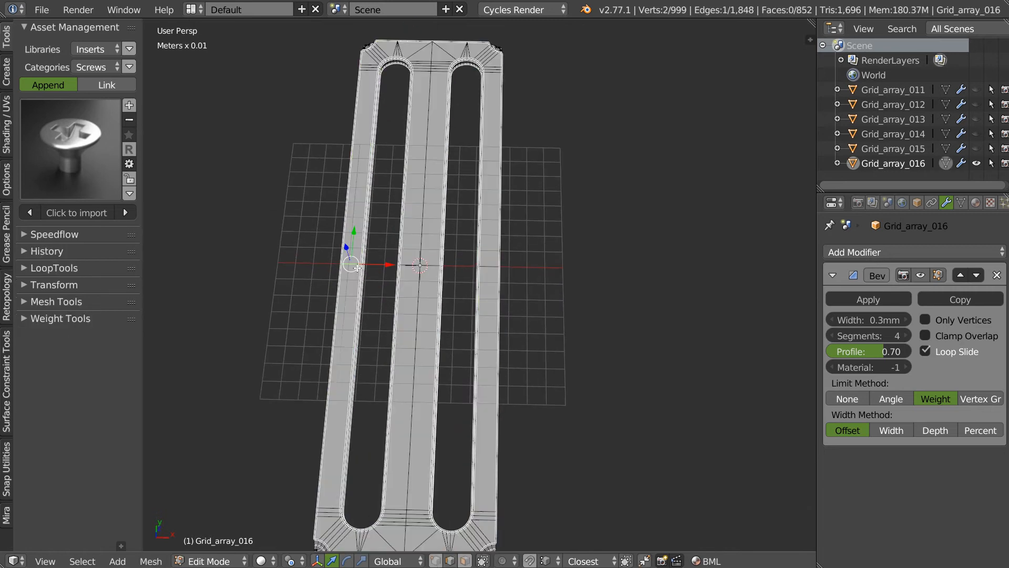
pyautogui.keyDown('ctrl'); pyautogui.rightClick(490, 264); pyautogui.keyUp('ctrl')
pyautogui.keyDown('ctrl'); pyautogui.keyDown('shift'); pyautogui.rightClick(432, 265); pyautogui.keyUp('shift'); pyautogui.keyUp('ctrl')
pyautogui.keyDown('ctrl'); pyautogui.keyDown('shift'); pyautogui.rightClick(407, 265); pyautogui.keyUp('shift'); pyautogui.keyUp('ctrl')
pyautogui.keyDown('ctrl'); pyautogui.keyDown('shift'); pyautogui.rightClick(490, 267); pyautogui.keyUp('shift'); pyautogui.keyUp('ctrl')
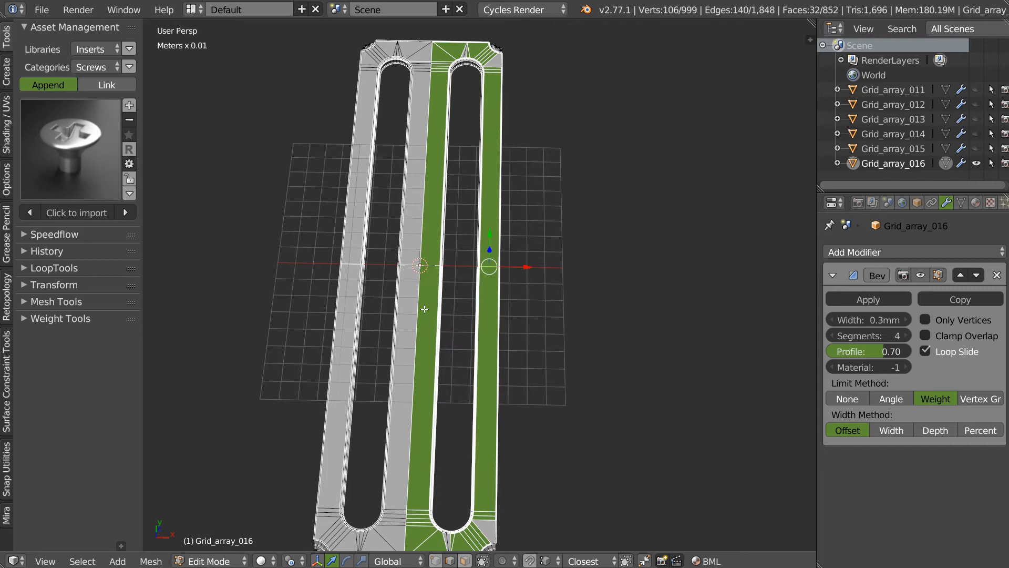
pyautogui.scroll(3, 407, 322)
pyautogui.moveTo(421, 294); pyautogui.dragTo(462, 247, button='middle')
pyautogui.press('a')
# Dissolve the edge loops crossing the two outer bars and the centre bar at mid-length, and return to Object Mode
pyautogui.scroll(4, 466, 243)
pyautogui.scroll(3, 536, 187)
pyautogui.keyDown('alt'); pyautogui.rightClick(511, 180); pyautogui.keyUp('alt')
pyautogui.keyDown('alt'); pyautogui.keyDown('shift'); pyautogui.rightClick(268, 329); pyautogui.keyUp('shift'); pyautogui.keyUp('alt')
pyautogui.scroll(-5, 268, 329)
pyautogui.keyDown('shift'); pyautogui.moveTo(268, 329); pyautogui.dragTo(512, 185, button='middle'); pyautogui.keyUp('shift')
pyautogui.keyDown('alt'); pyautogui.keyDown('shift'); pyautogui.rightClick(368, 279); pyautogui.keyUp('shift'); pyautogui.keyUp('alt')
pyautogui.hotkey('ctrl', 'x')
pyautogui.moveTo(446, 275); pyautogui.dragTo(556, 221, button='middle')
pyautogui.scroll(-6, 556, 222)
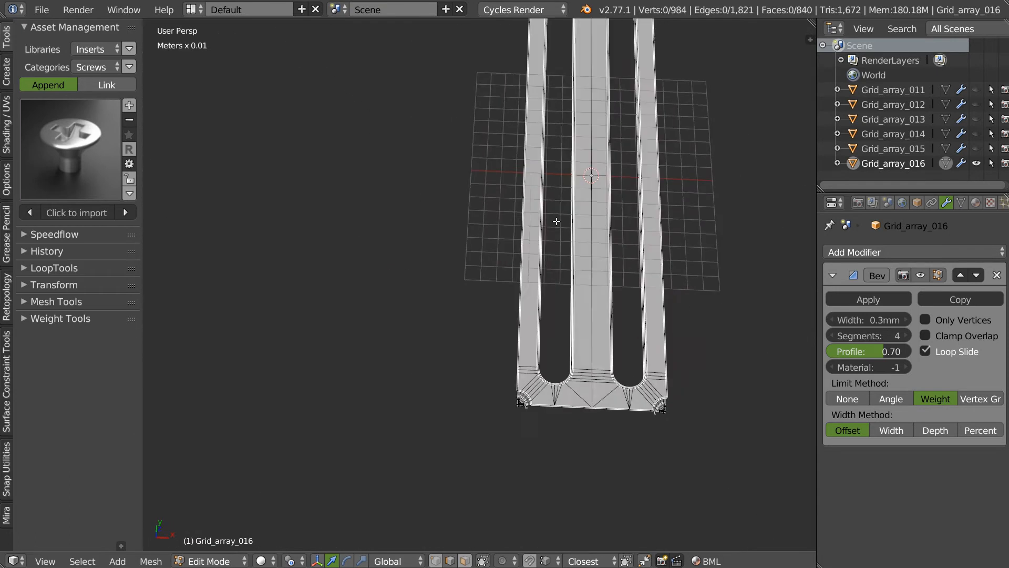
pyautogui.press('Tab')
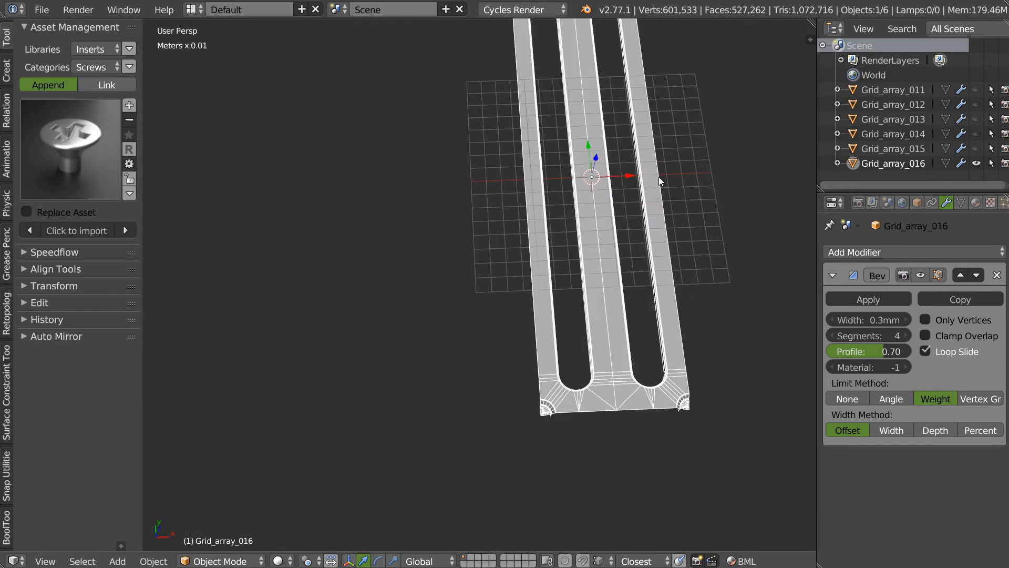
# Array the section along X and Y with a count of 6 and a relative offset of 1.0 on each axis
pyautogui.scroll(-4, 459, 270)
pyautogui.press('space')
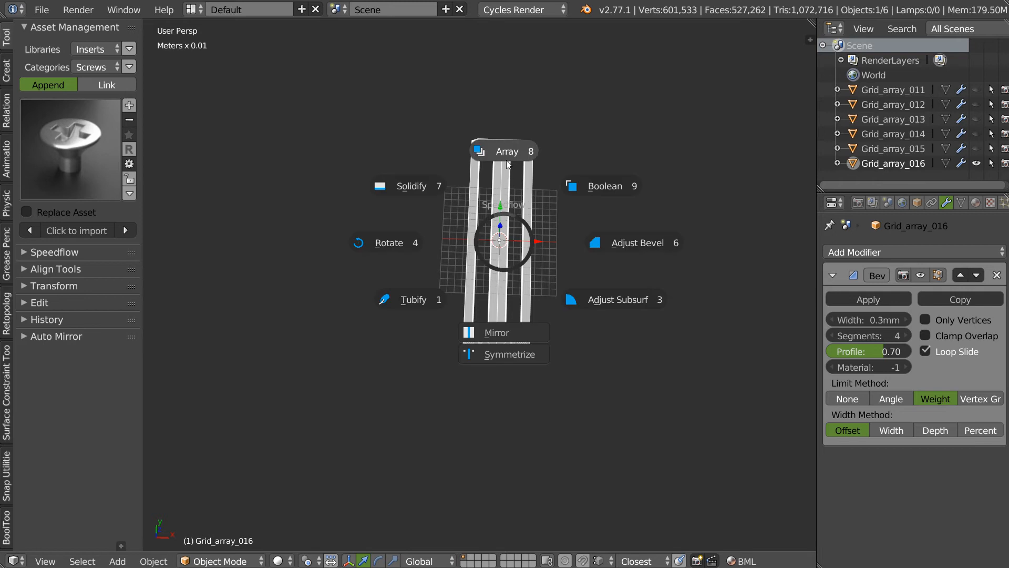
pyautogui.click(506, 158)
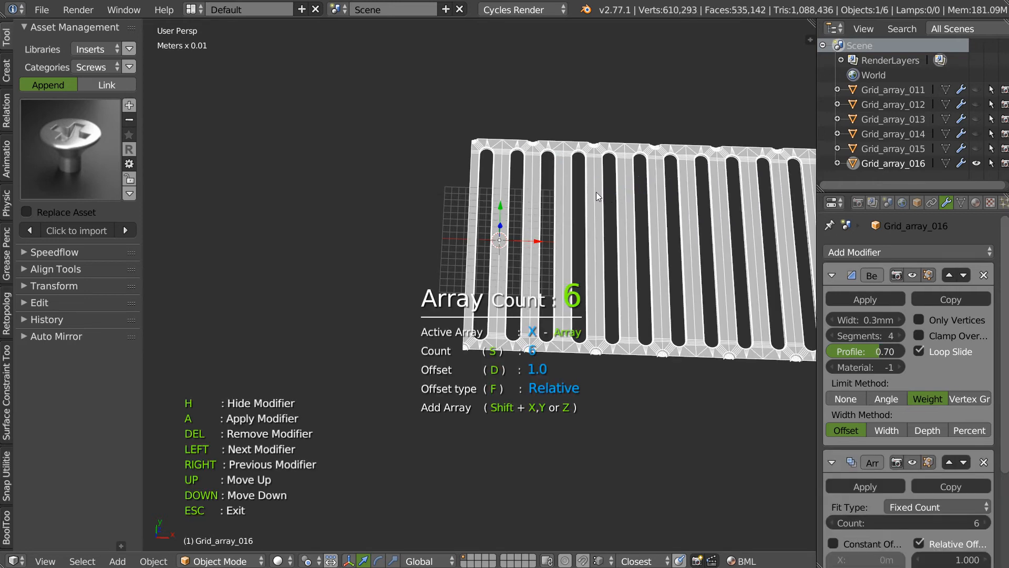
pyautogui.hotkey('shift', 'y')
pyautogui.scroll(2, 486, 248)
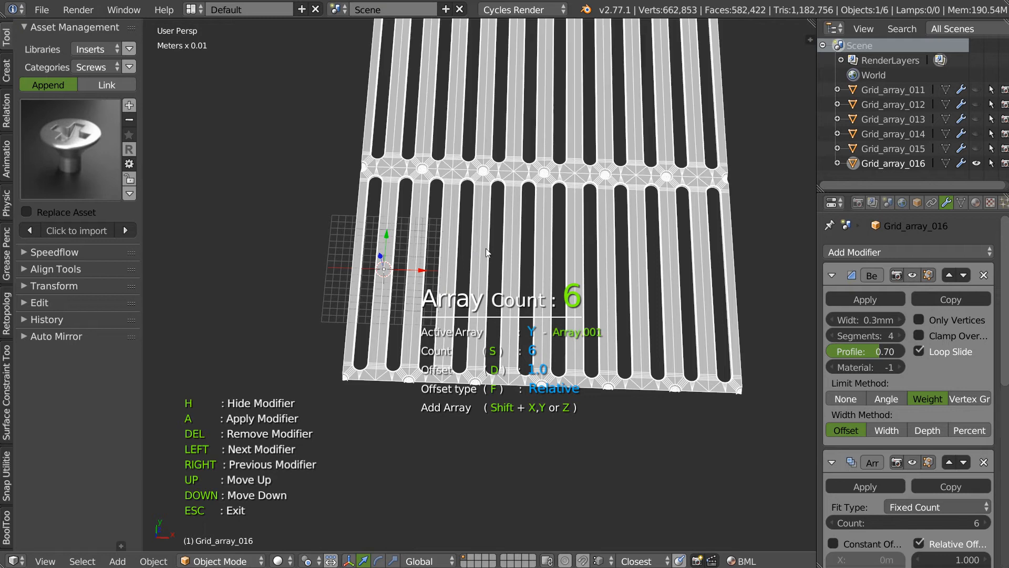
pyautogui.click(589, 236)
# Examine the joined topology around the screws and slot ends of the arrayed grid
pyautogui.scroll(-5, 588, 235)
pyautogui.keyDown('shift'); pyautogui.moveTo(513, 232); pyautogui.dragTo(476, 288, button='middle'); pyautogui.keyUp('shift')
pyautogui.scroll(5, 520, 214)
pyautogui.scroll(10, 483, 232)
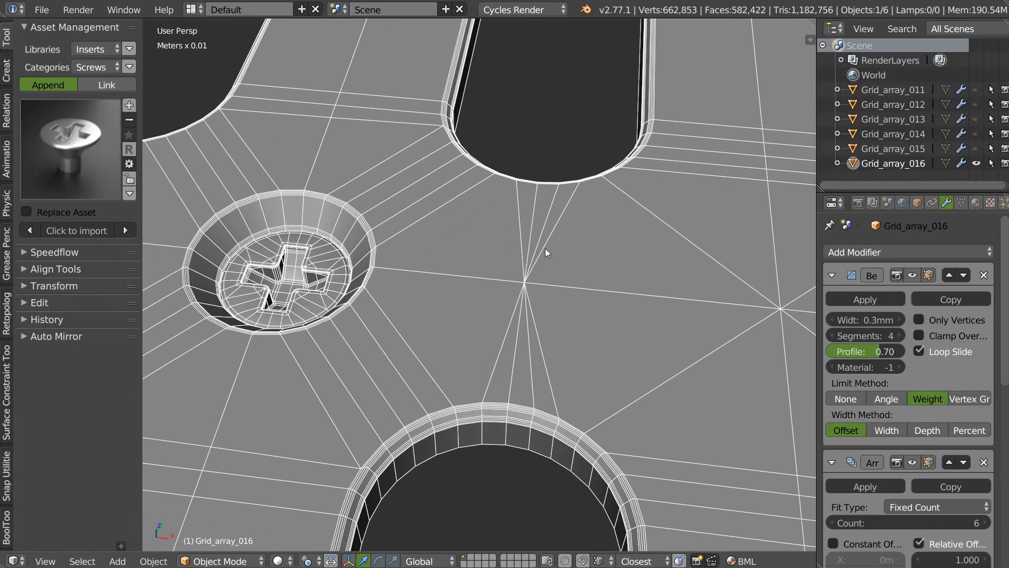
pyautogui.scroll(-8, 543, 257)
pyautogui.moveTo(556, 234); pyautogui.dragTo(410, 268, button='middle')
# In the base section, draw a straight vertical edge to the bottom border from the vertex just left of the left slot's bottom centre
pyautogui.press('Escape')
pyautogui.press('q')
pyautogui.keyDown('shift'); pyautogui.moveTo(408, 321); pyautogui.dragTo(277, 38, button='middle'); pyautogui.keyUp('shift')
pyautogui.scroll(5, 401, 296)
pyautogui.keyDown('shift'); pyautogui.moveTo(397, 387); pyautogui.dragTo(446, 209, button='middle'); pyautogui.keyUp('shift')
pyautogui.scroll(5, 446, 210)
pyautogui.scroll(3, 377, 259)
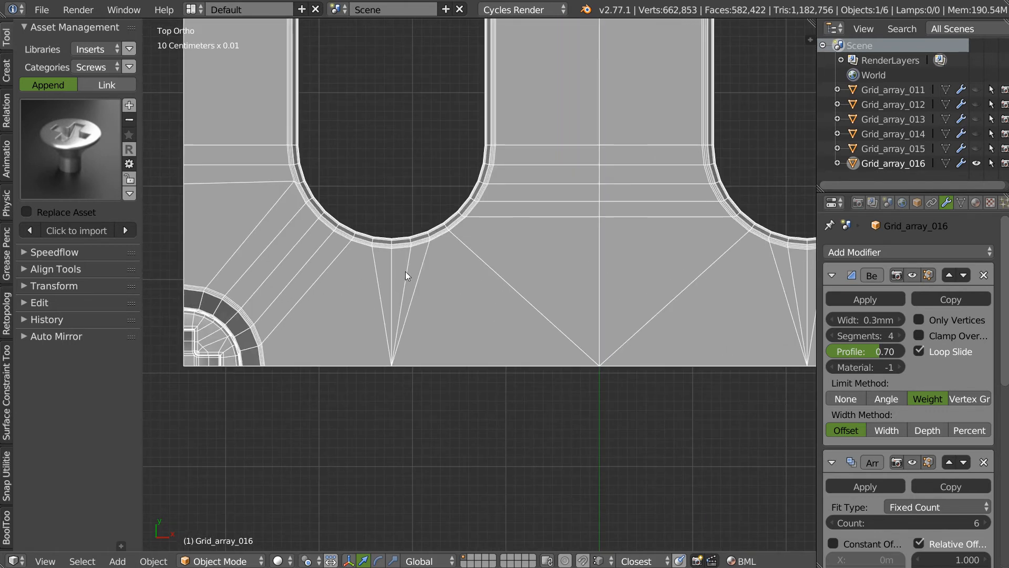
pyautogui.press('Tab')
pyautogui.scroll(2, 373, 247)
pyautogui.press('w')
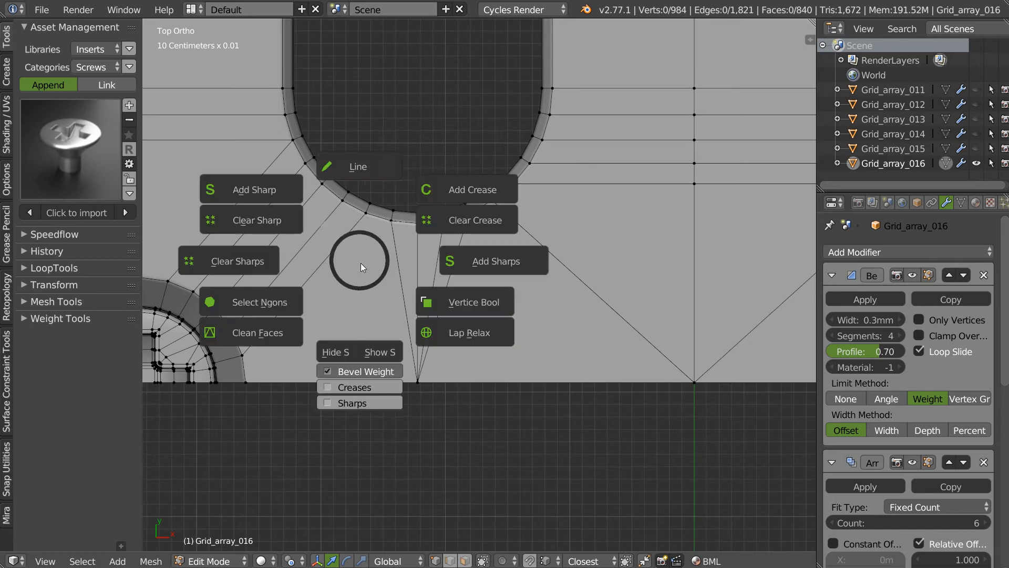
pyautogui.click(352, 163)
pyautogui.click(391, 220)
pyautogui.click(391, 382)
pyautogui.rightClick(400, 345)
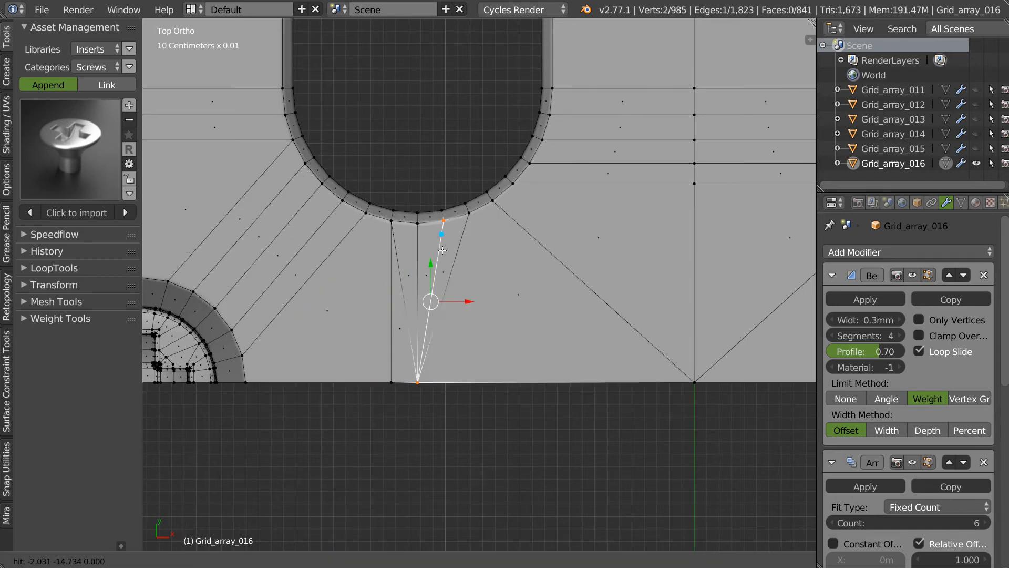
pyautogui.rightClick(402, 266)
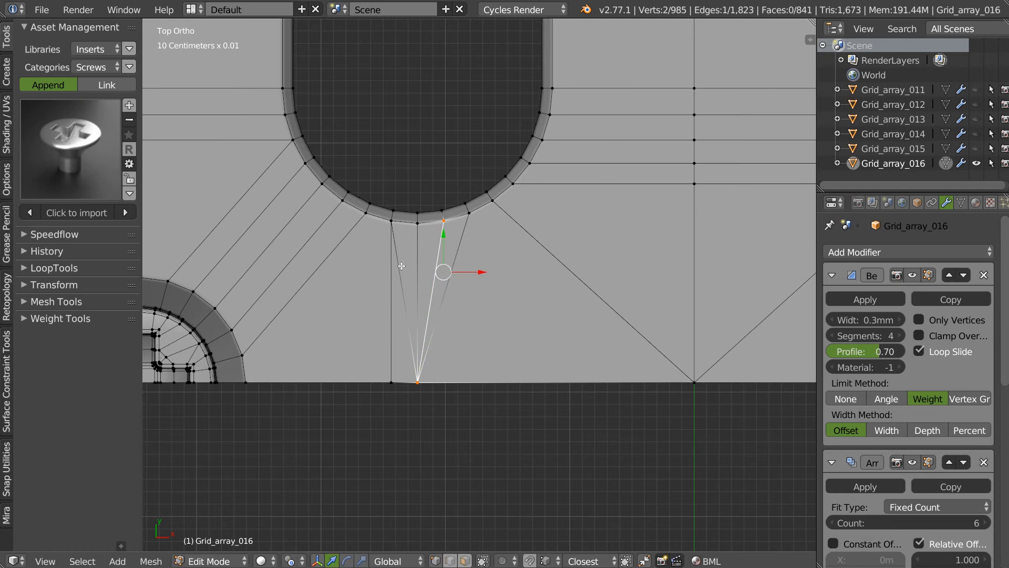
# Dissolve the three slanted fan edges below the left slot
pyautogui.hotkey('ctrl', 'Tab')
pyautogui.rightClick(405, 307)
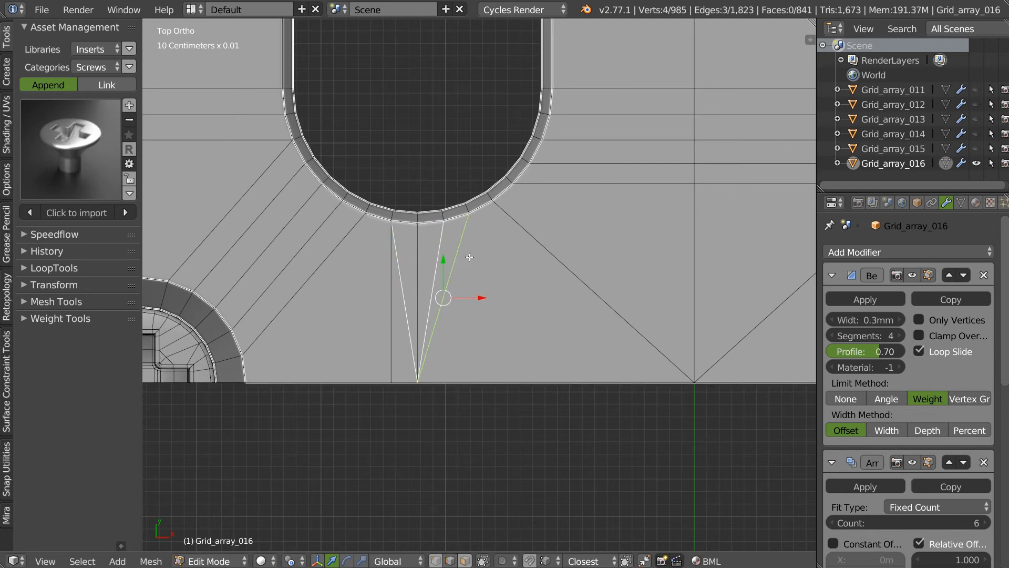
pyautogui.hotkey('ctrl', 'x')
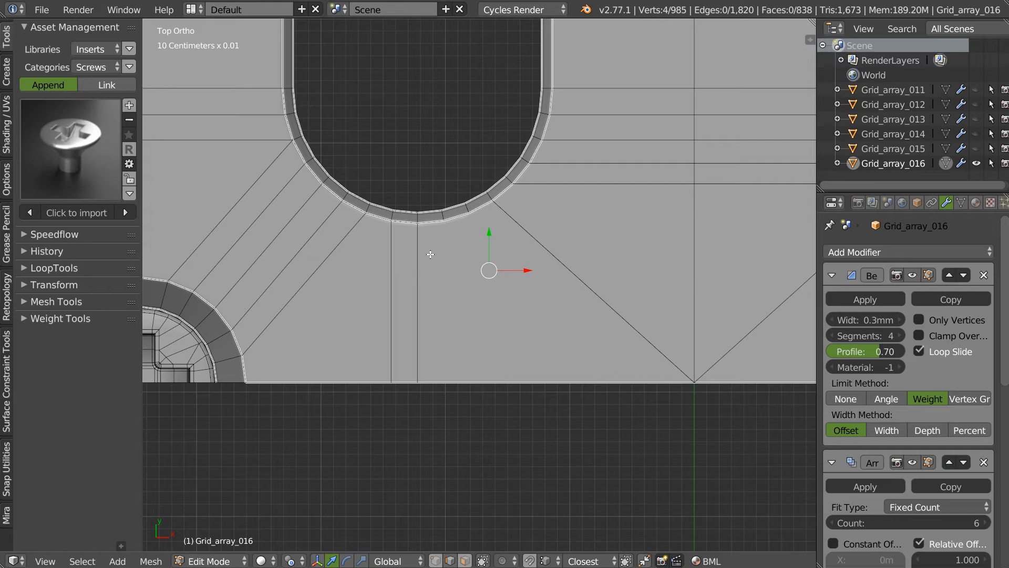
# Draw vertical edges to the bottom border from the two vertices just right of the left slot's bottom centre
pyautogui.press('w')
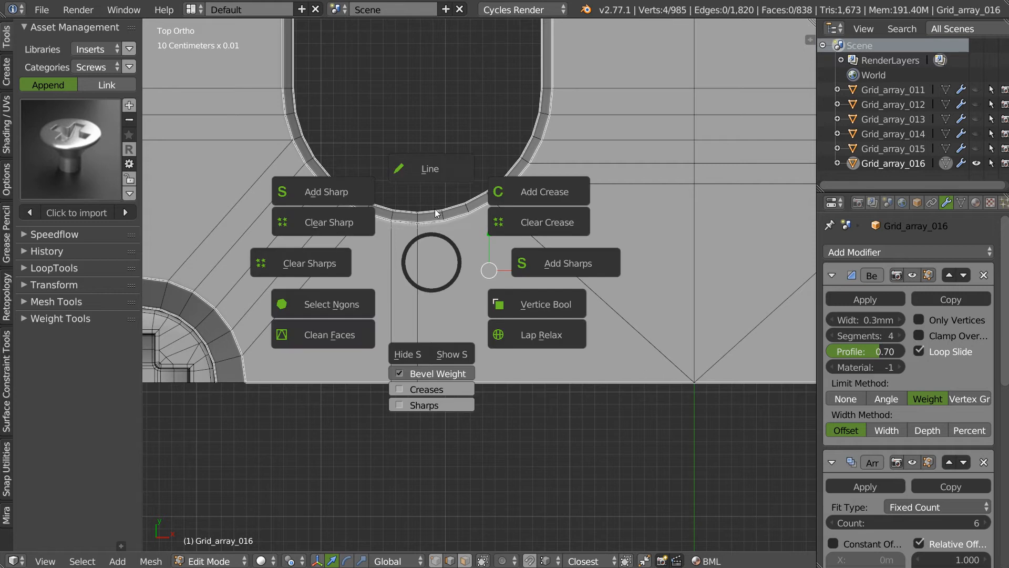
pyautogui.click(428, 176)
pyautogui.click(444, 220)
pyautogui.click(444, 382)
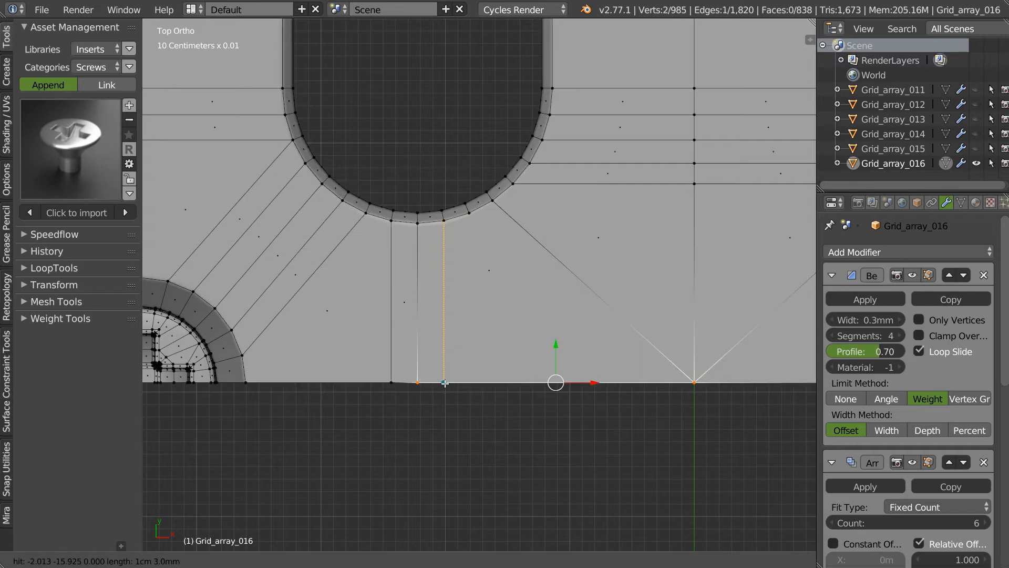
pyautogui.click(469, 212)
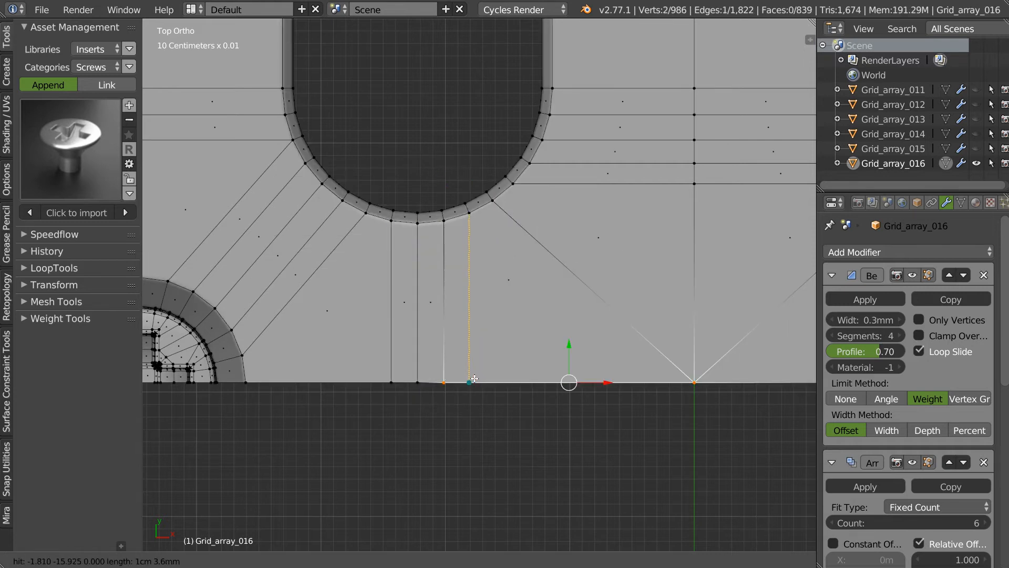
pyautogui.click(471, 381)
pyautogui.press('Escape')
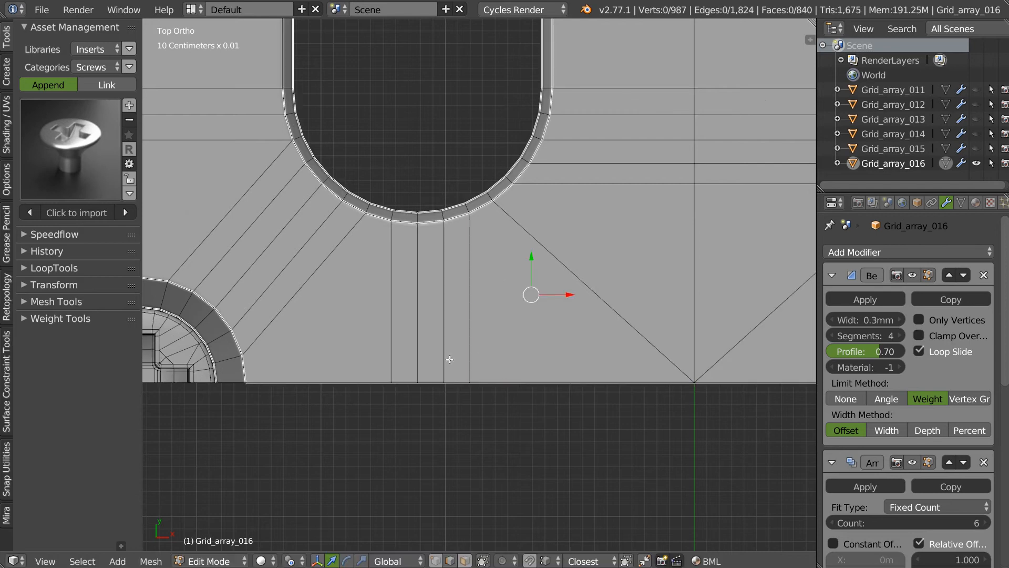
# Dissolve the three slanted fan edges below the right slot, keeping its central vertical edge
pyautogui.keyDown('ctrl'); pyautogui.moveTo(520, 253); pyautogui.dragTo(495, 302, button='middle'); pyautogui.keyUp('ctrl')
pyautogui.keyDown('ctrl'); pyautogui.moveTo(629, 214); pyautogui.dragTo(431, 273, button='middle'); pyautogui.keyUp('ctrl')
pyautogui.keyDown('ctrl'); pyautogui.moveTo(403, 302); pyautogui.dragTo(506, 236, button='middle'); pyautogui.keyUp('ctrl')
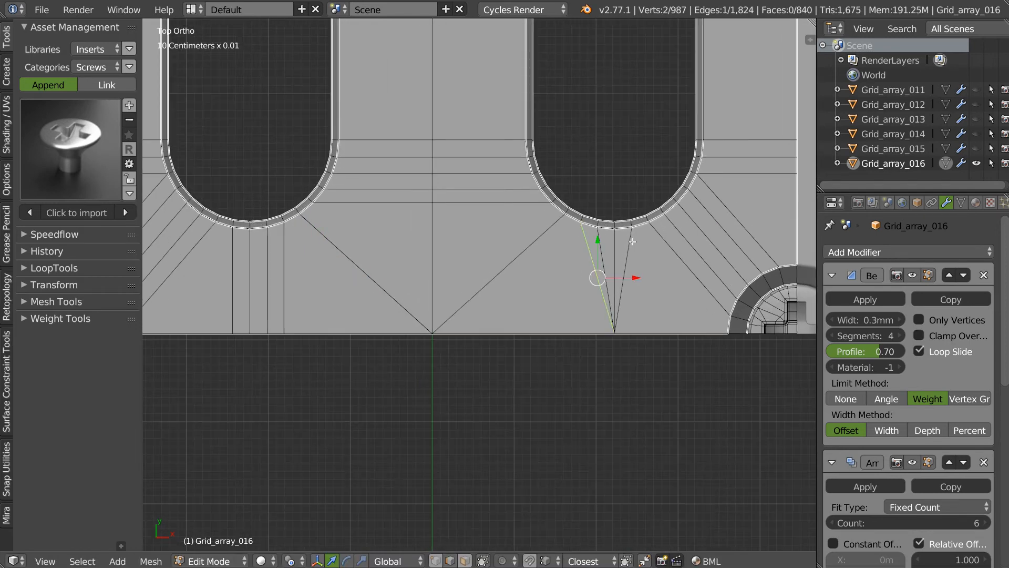
pyautogui.hotkey('ctrl', 'x')
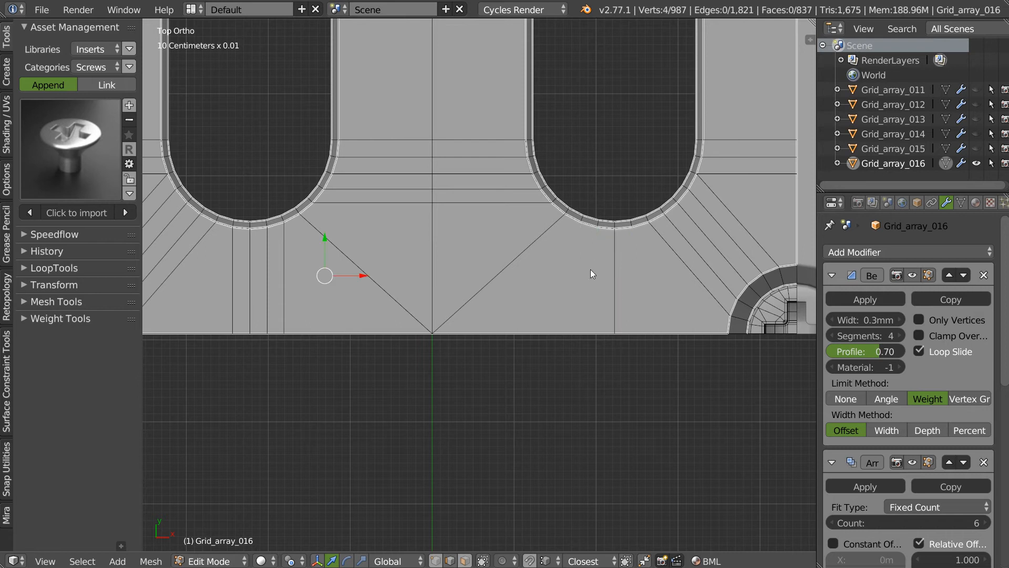
# Draw vertical edges from the right slot's lower arc to the bottom border, two left and one right of its centre edge
pyautogui.press('space')
pyautogui.click(581, 180)
pyautogui.click(597, 227)
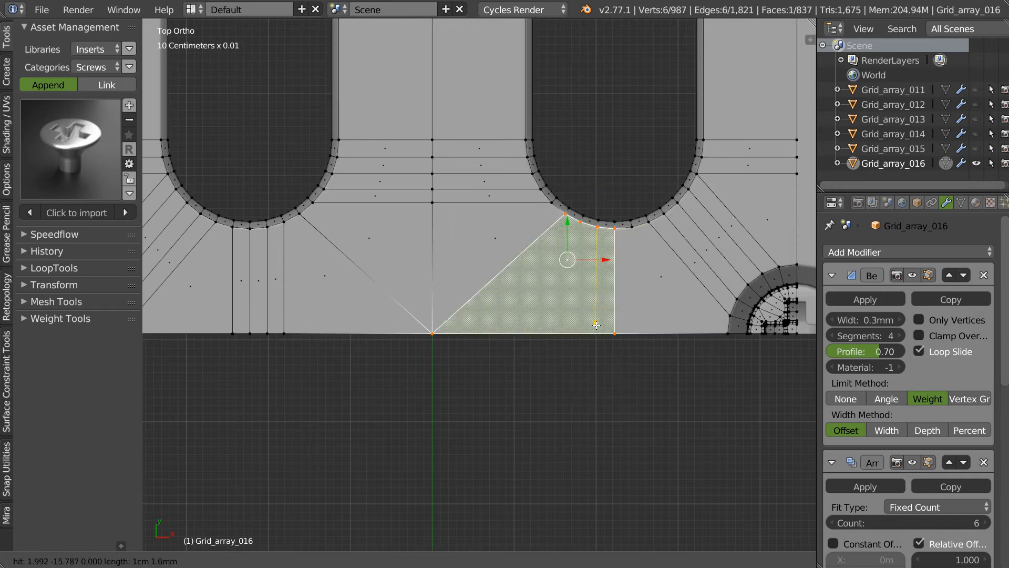
pyautogui.click(597, 333)
pyautogui.click(580, 224)
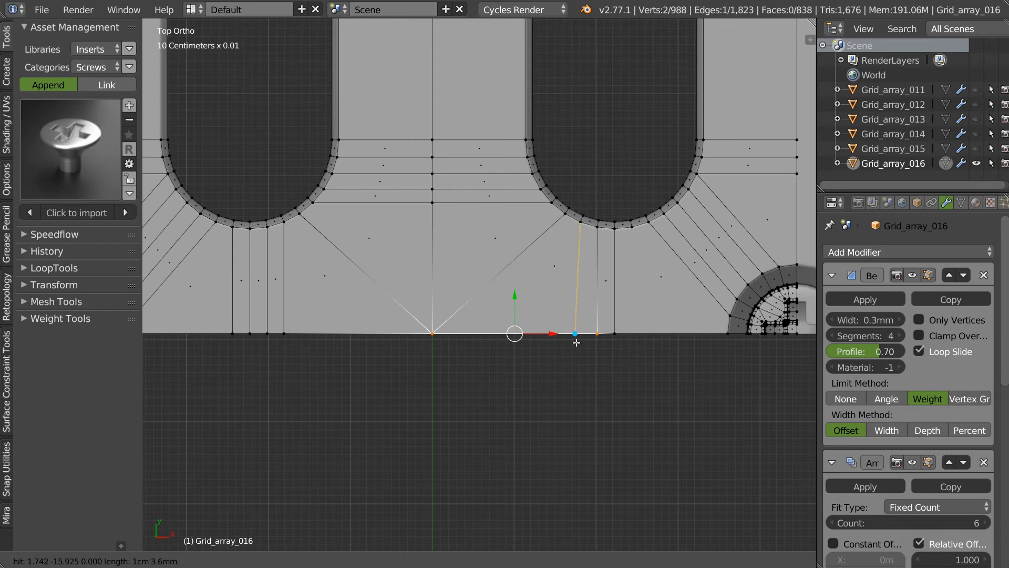
pyautogui.click(580, 334)
pyautogui.press('q')
pyautogui.click(611, 180)
pyautogui.click(631, 227)
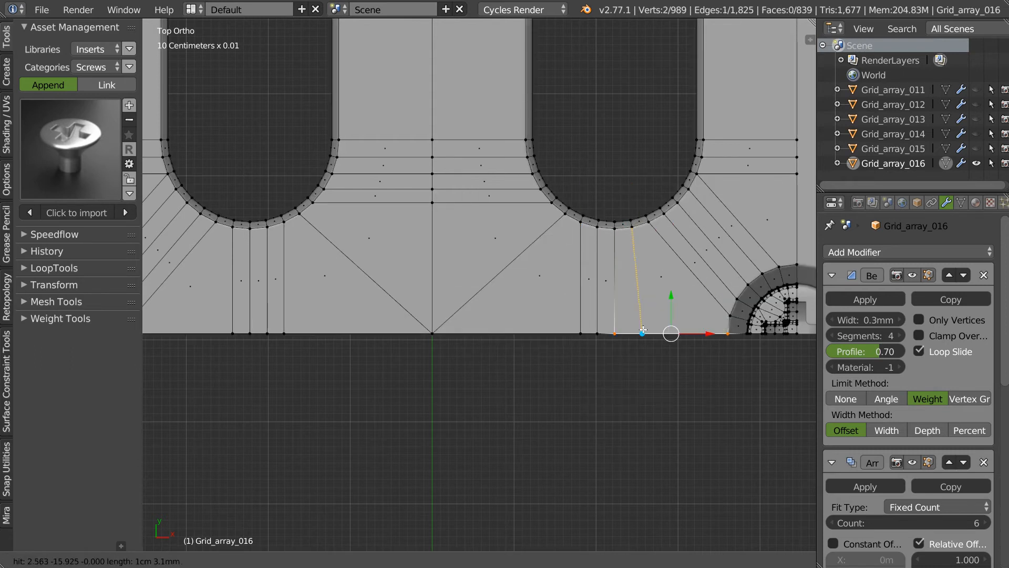
pyautogui.click(634, 331)
pyautogui.rightClick(498, 277)
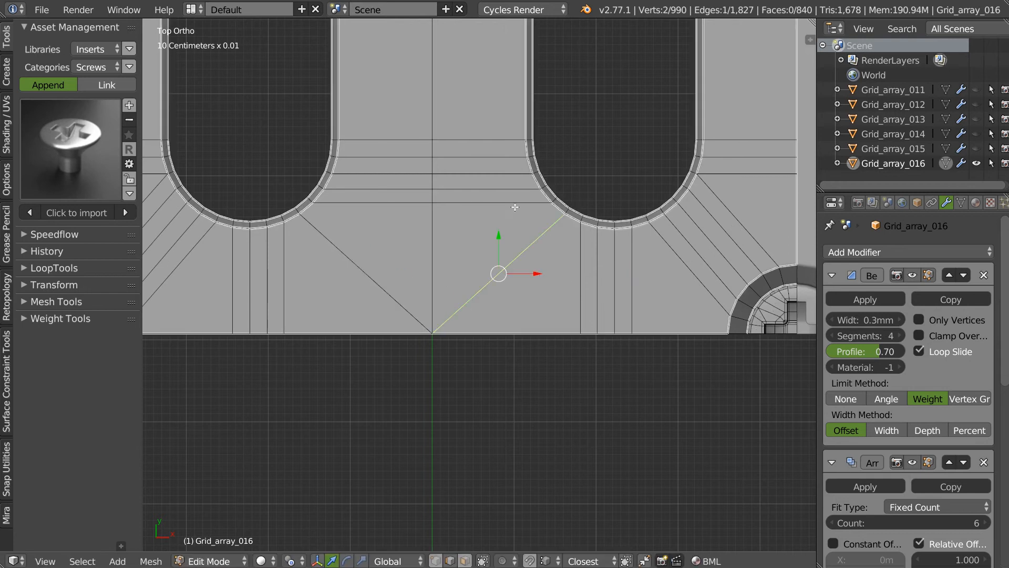
# Symmetrize the section along Y in Object Mode, copying its cleaned lower half onto the upper half
pyautogui.scroll(-5, 503, 249)
pyautogui.scroll(-4, 502, 249)
pyautogui.scroll(2, 435, 334)
pyautogui.press('Tab')
pyautogui.scroll(-3, 429, 302)
pyautogui.keyDown('shift'); pyautogui.moveTo(435, 68); pyautogui.dragTo(394, 257, button='middle'); pyautogui.keyUp('shift')
pyautogui.scroll(5, 394, 257)
pyautogui.keyDown('ctrl'); pyautogui.moveTo(473, 177); pyautogui.dragTo(467, 247, button='middle'); pyautogui.keyUp('ctrl')
pyautogui.press('space')
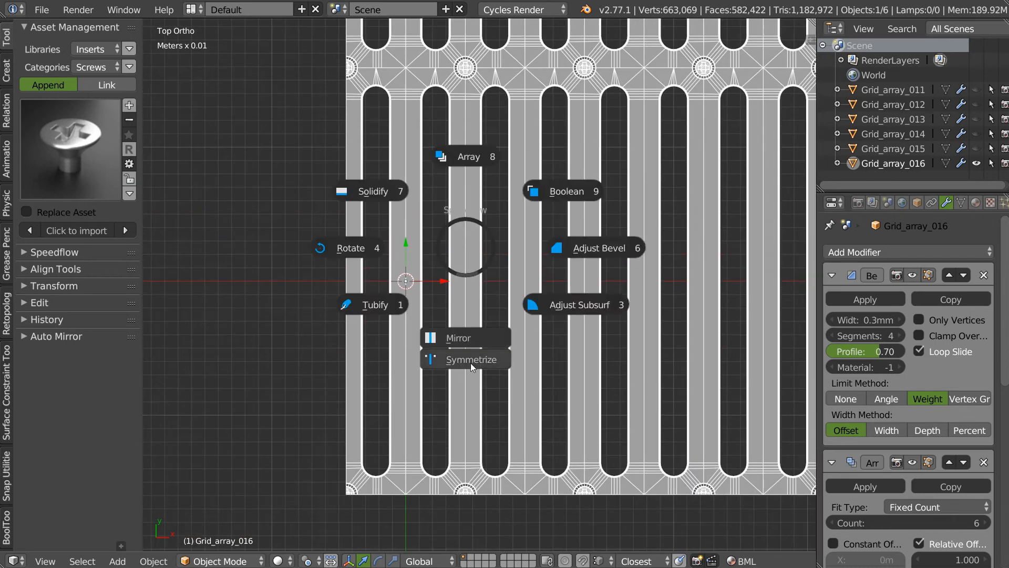
pyautogui.click(469, 359)
pyautogui.press('y')
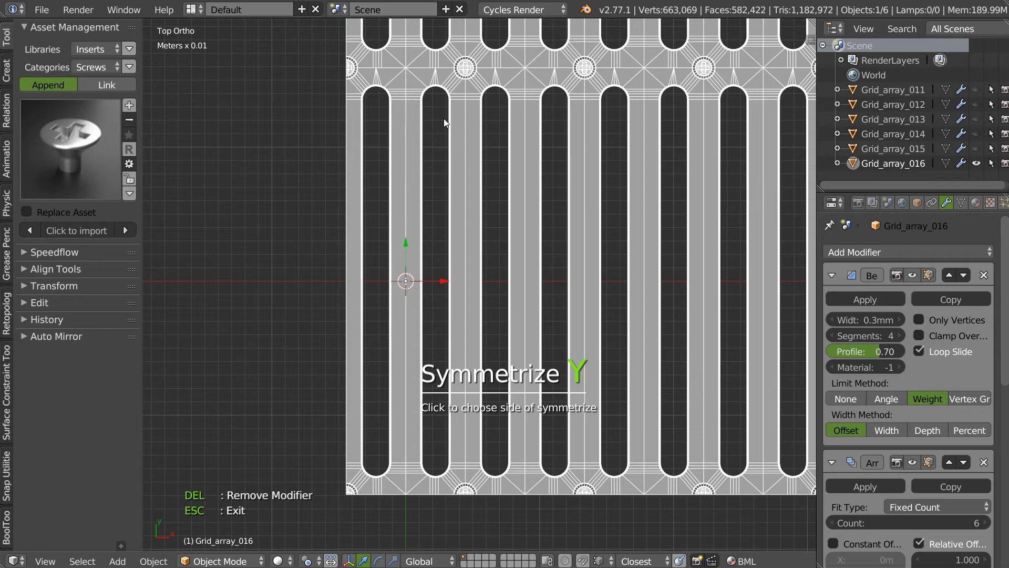
pyautogui.click(456, 94)
# Examine the updated topology around the screws and slot ends across the arrayed grid
pyautogui.scroll(4, 390, 197)
pyautogui.scroll(1, 391, 196)
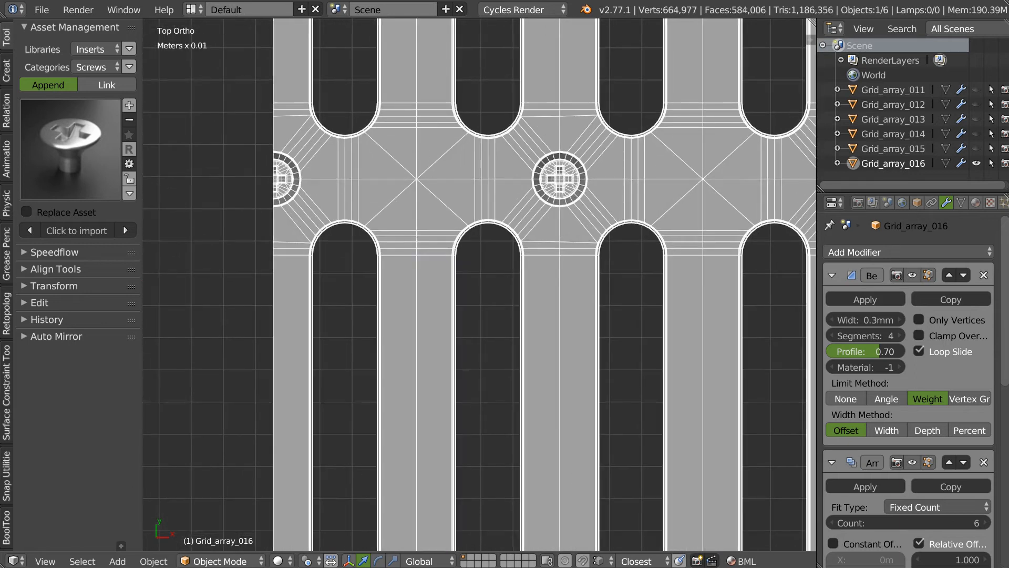
pyautogui.moveTo(590, 286); pyautogui.dragTo(538, 323, button='middle')
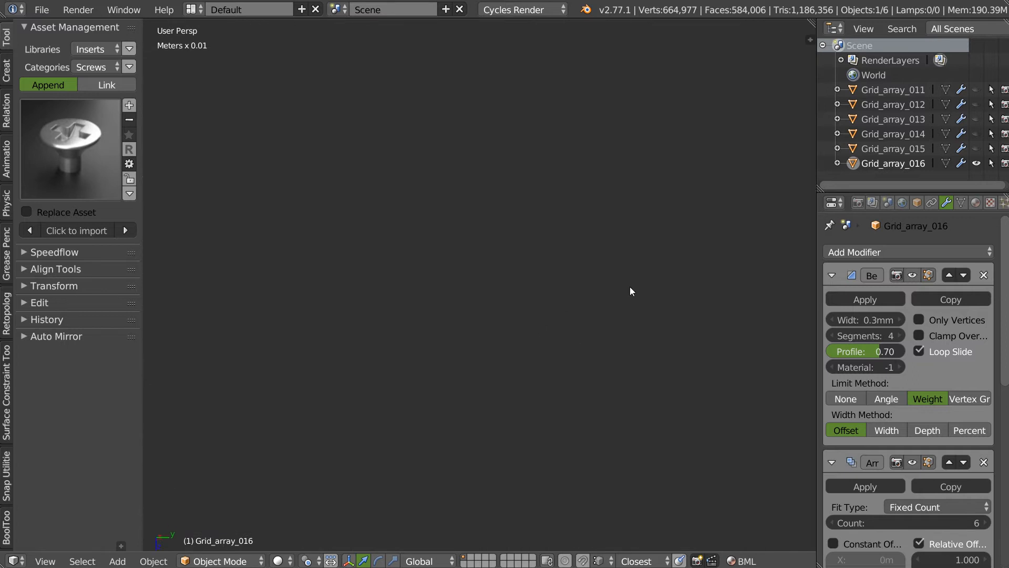
pyautogui.press('KP_Decimal')
pyautogui.moveTo(379, 257); pyautogui.dragTo(482, 287, button='middle')
pyautogui.keyDown('shift'); pyautogui.moveTo(281, 428); pyautogui.dragTo(343, 334, button='middle'); pyautogui.keyUp('shift')
pyautogui.scroll(8, 344, 331)
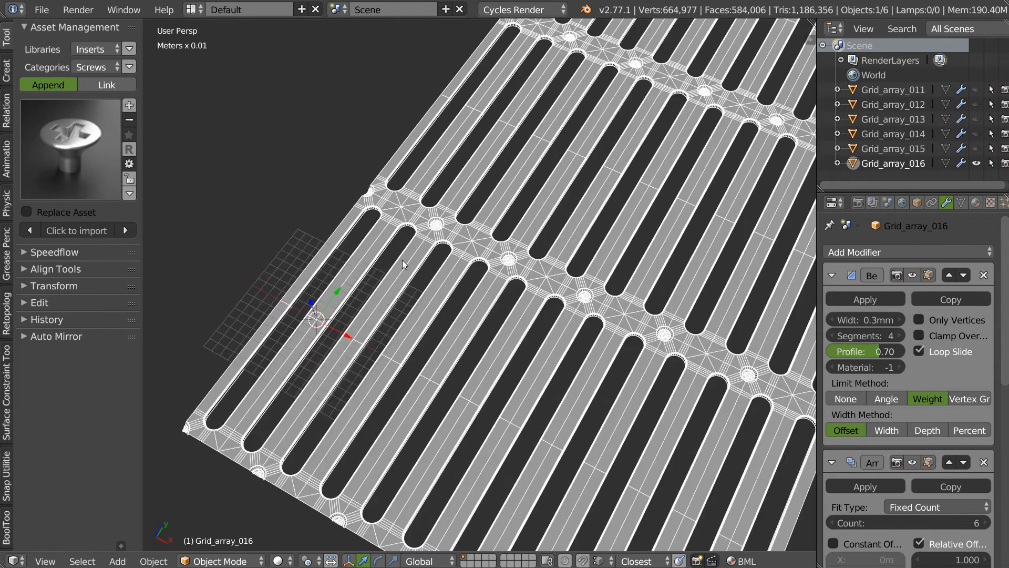
# Dissolve the short crosswise edges at mid-length on all three bars of the two-slot base section
pyautogui.keyDown('shift'); pyautogui.moveTo(371, 265); pyautogui.dragTo(452, 281, button='middle'); pyautogui.keyUp('shift')
pyautogui.press('Tab')
pyautogui.keyDown('alt'); pyautogui.rightClick(297, 255); pyautogui.keyUp('alt')
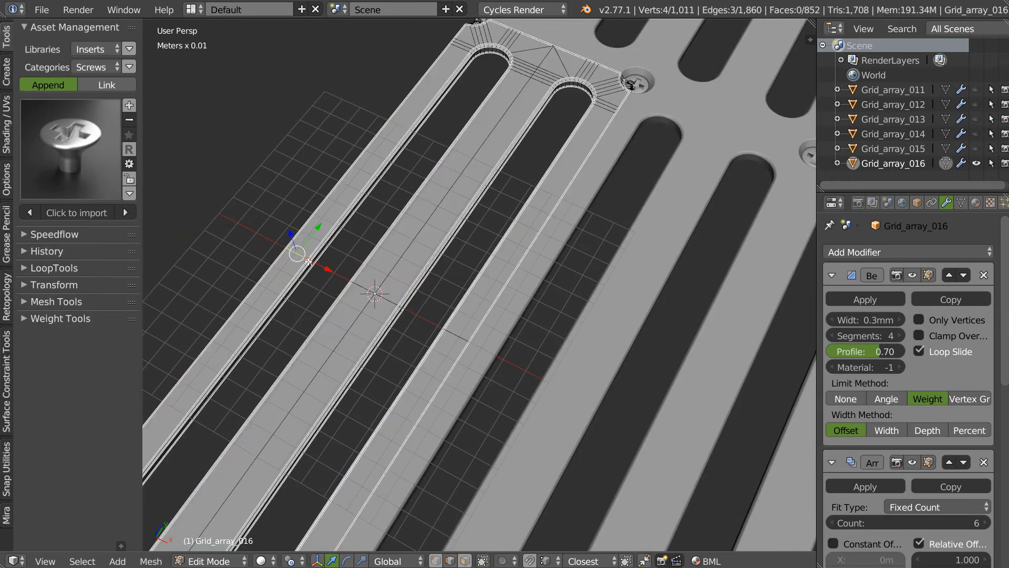
pyautogui.keyDown('alt'); pyautogui.keyDown('shift'); pyautogui.rightClick(453, 366); pyautogui.keyUp('shift'); pyautogui.keyUp('alt')
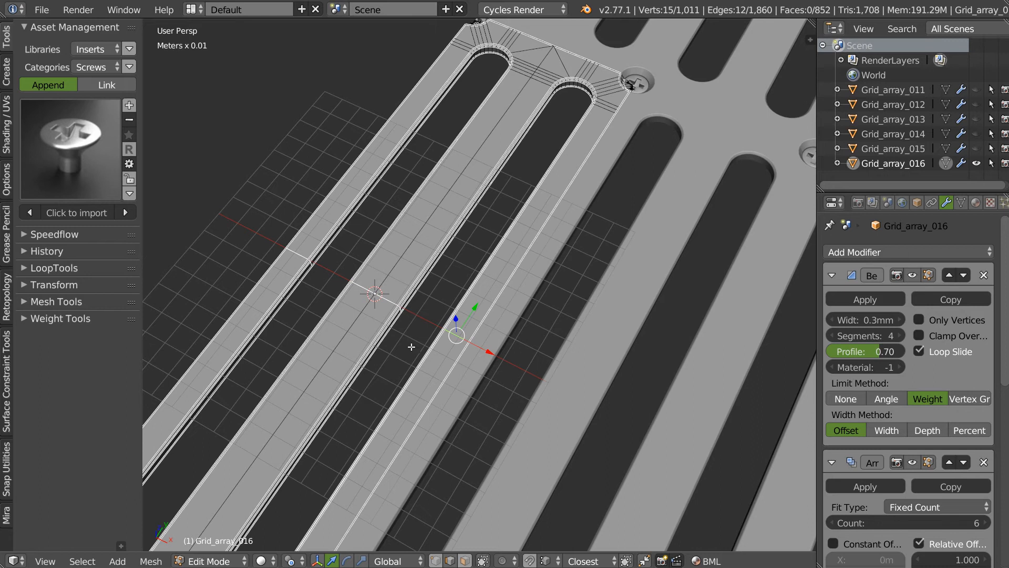
pyautogui.hotkey('ctrl', 'x')
pyautogui.scroll(-6, 594, 226)
pyautogui.press('Tab')
pyautogui.click(490, 239)
pyautogui.keyDown('shift'); pyautogui.moveTo(499, 268); pyautogui.dragTo(443, 250, button='middle'); pyautogui.keyUp('shift')
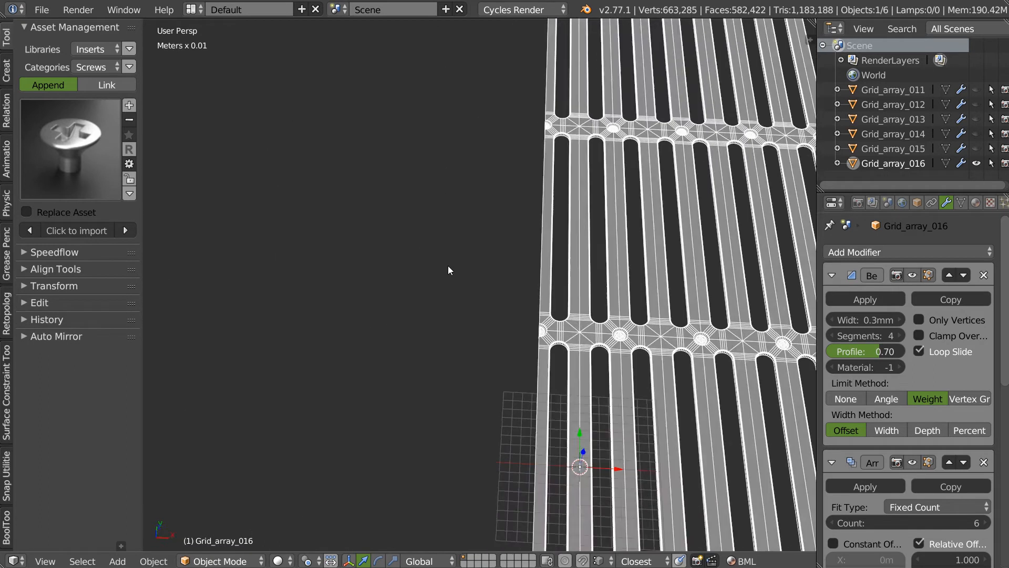
pyautogui.keyDown('shift'); pyautogui.moveTo(443, 251); pyautogui.dragTo(391, 233, button='middle'); pyautogui.keyUp('shift')
pyautogui.scroll(-2, 483, 266)
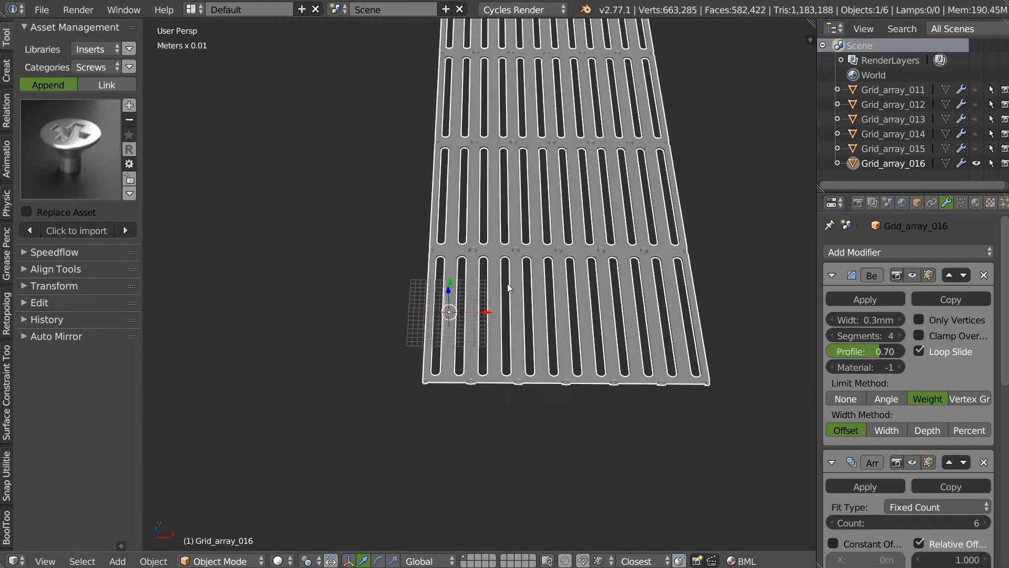
# Set the grid's X array count to 17, keeping the Y array count unchanged
pyautogui.press('z')
pyautogui.scroll(2, 480, 276)
pyautogui.hotkey('shift', 'space')
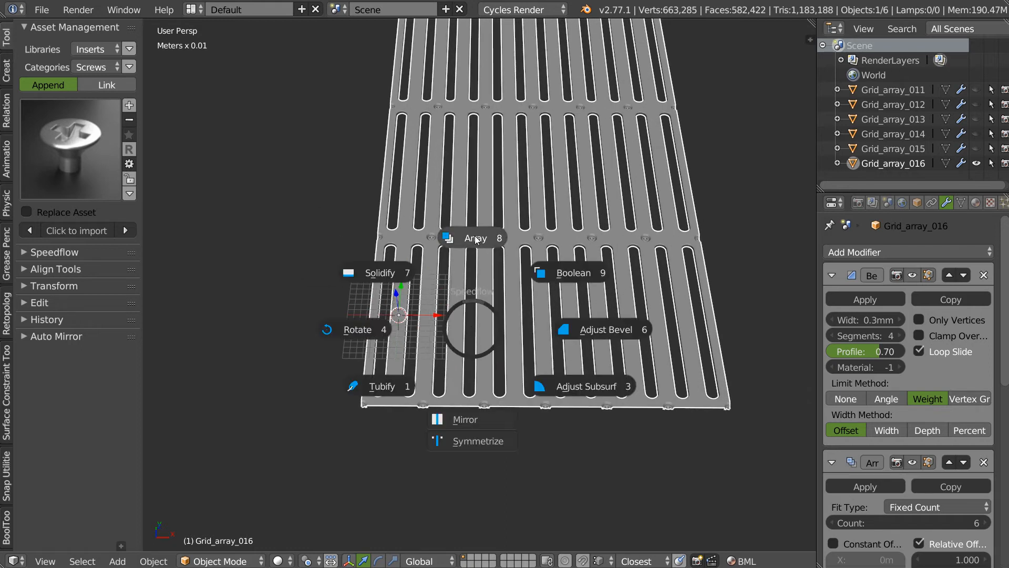
pyautogui.click(475, 238)
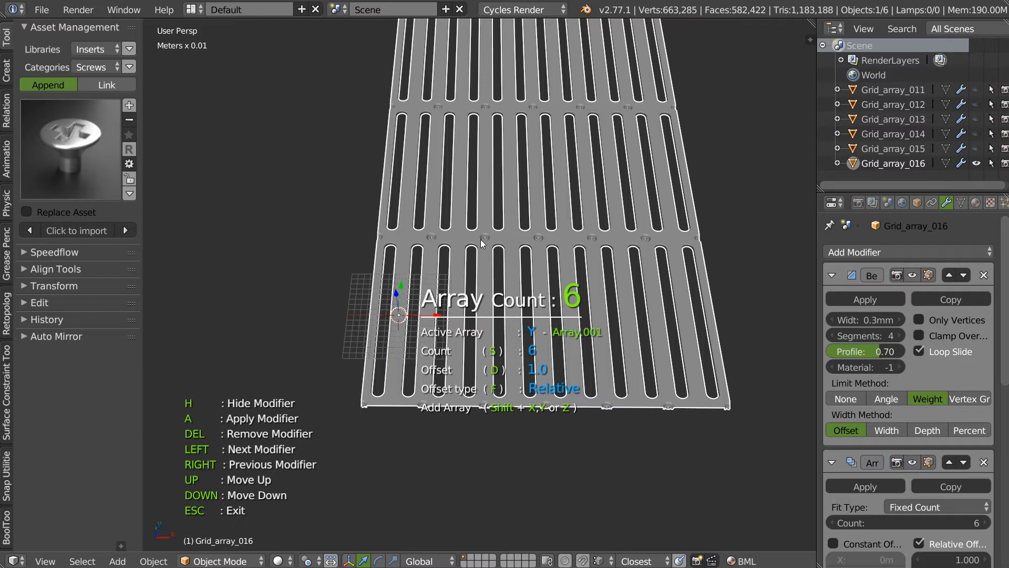
pyautogui.press('x')
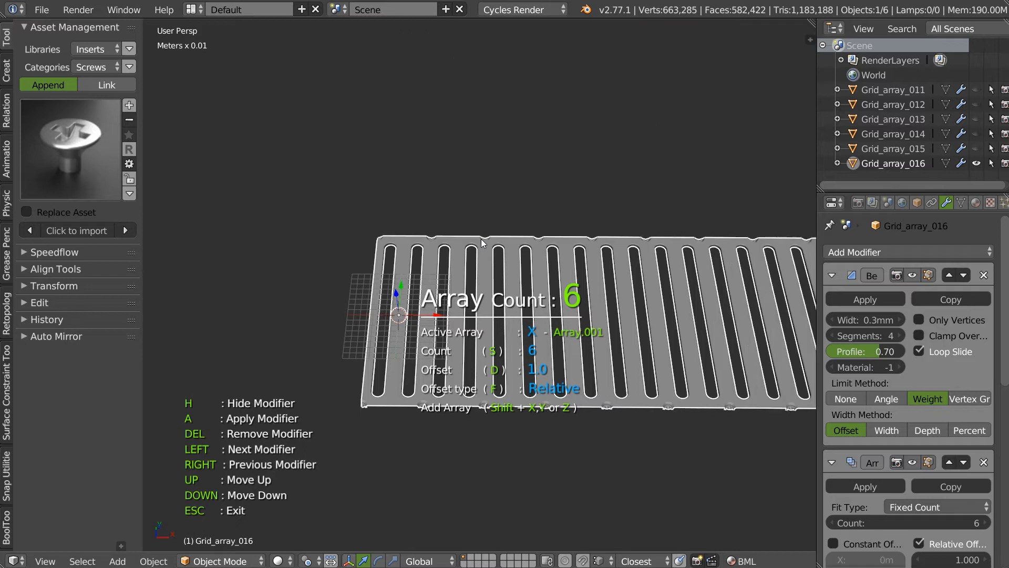
pyautogui.press('y')
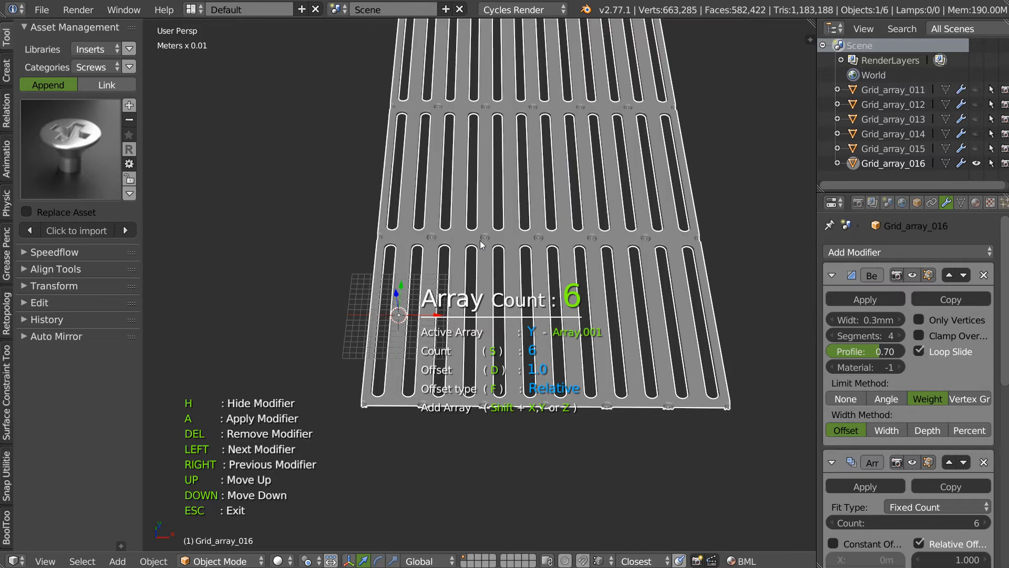
pyautogui.press('Right')
pyautogui.press('s')
pyautogui.scroll(-2, 724, 281)
pyautogui.click(628, 306)
pyautogui.keyDown('shift'); pyautogui.moveTo(628, 306); pyautogui.dragTo(287, 429, button='middle'); pyautogui.keyUp('shift')
pyautogui.press('a')
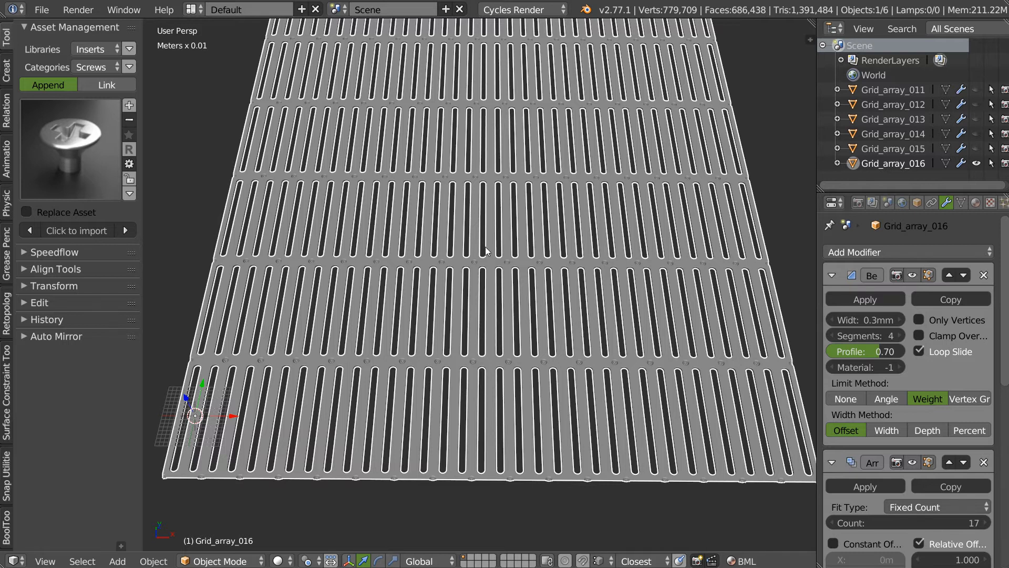
# Deselect the finished grid, hide Grid_array_016, then show and select Grid_array_015
pyautogui.press('a')
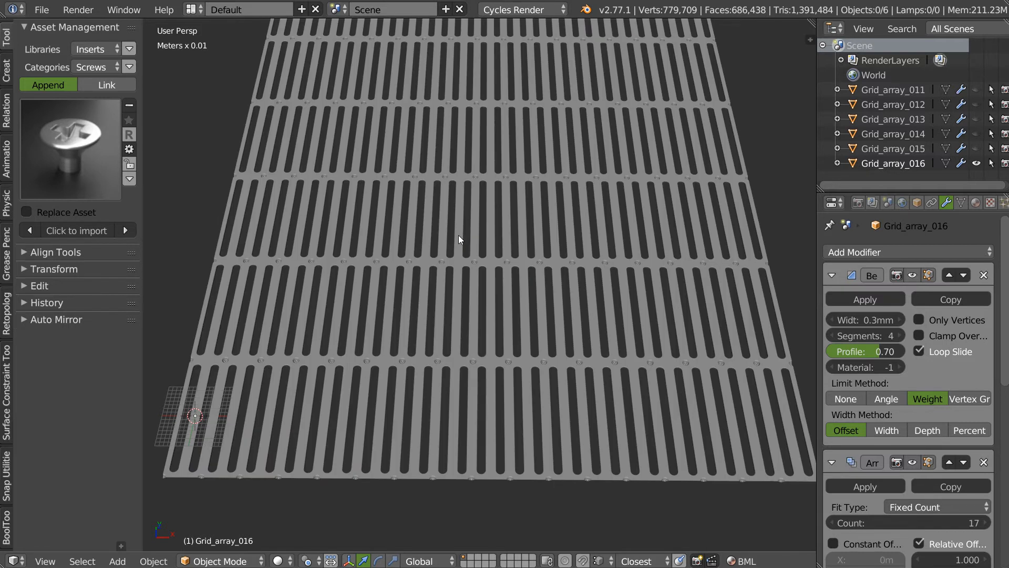
pyautogui.moveTo(473, 285); pyautogui.dragTo(575, 187, button='middle')
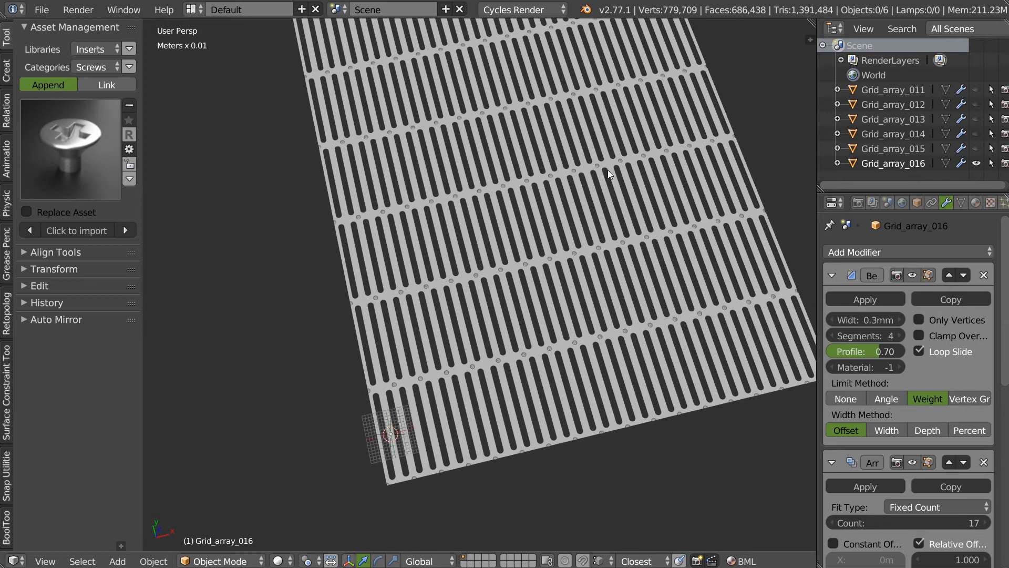
pyautogui.click(976, 163)
pyautogui.click(976, 148)
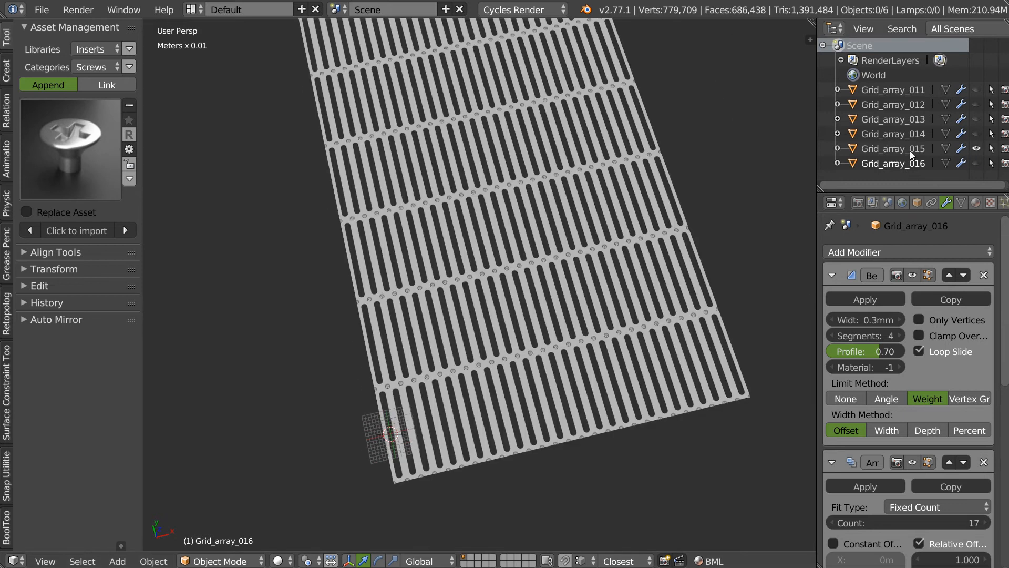
pyautogui.click(901, 149)
# Use Clean Faces on the large bottom face between the first slot's lower arc and the second screw
pyautogui.keyDown('shift'); pyautogui.moveTo(351, 315); pyautogui.dragTo(341, 242, button='middle'); pyautogui.keyUp('shift')
pyautogui.keyDown('ctrl'); pyautogui.moveTo(299, 353); pyautogui.dragTo(475, 276, button='middle'); pyautogui.keyUp('ctrl')
pyautogui.keyDown('shift'); pyautogui.moveTo(499, 289); pyautogui.dragTo(390, 314, button='middle'); pyautogui.keyUp('shift')
pyautogui.keyDown('ctrl'); pyautogui.moveTo(343, 372); pyautogui.dragTo(421, 260, button='middle'); pyautogui.keyUp('ctrl')
pyautogui.press('Tab')
pyautogui.click(319, 287)
pyautogui.keyDown('ctrl'); pyautogui.moveTo(361, 304); pyautogui.dragTo(442, 325, button='middle'); pyautogui.keyUp('ctrl')
pyautogui.press('3')
pyautogui.click(441, 325)
pyautogui.hotkey('alt', 'shift', 's')
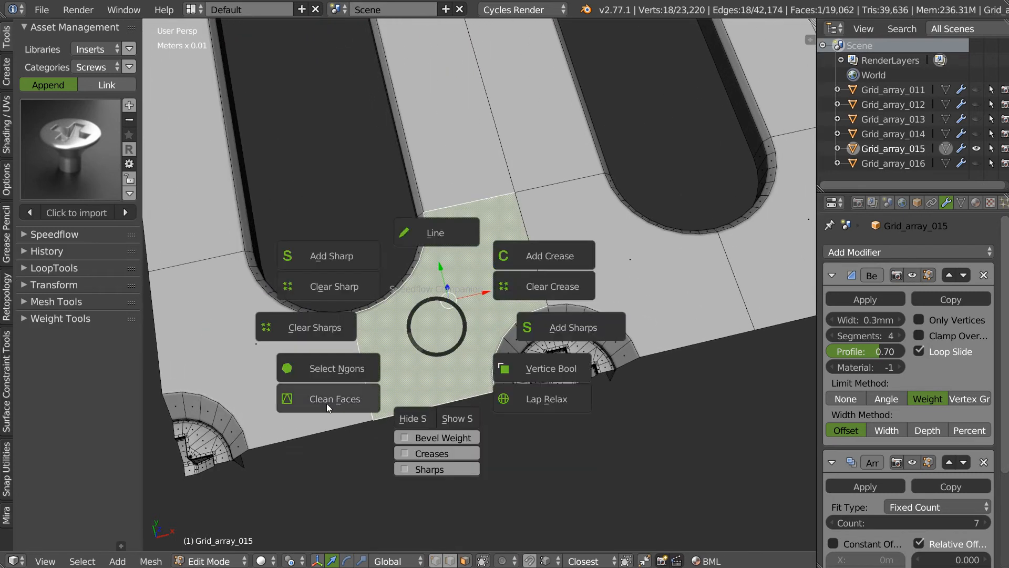
pyautogui.click(305, 373)
# Use Clean Faces on the bottom corner face between the corner screw and the first slot's lower arc
pyautogui.click(303, 373)
pyautogui.hotkey('alt', 'shift', 's')
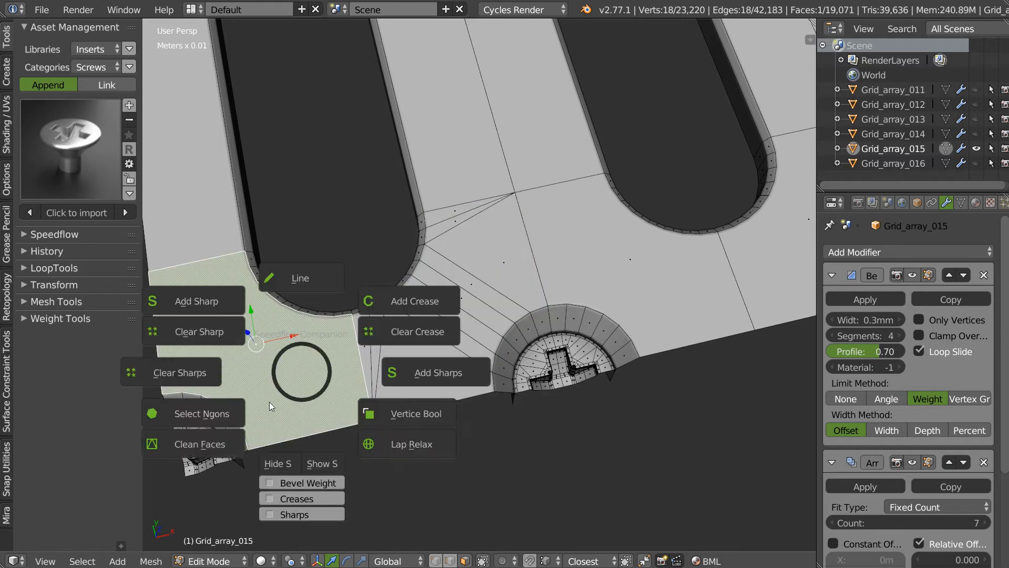
pyautogui.click(201, 445)
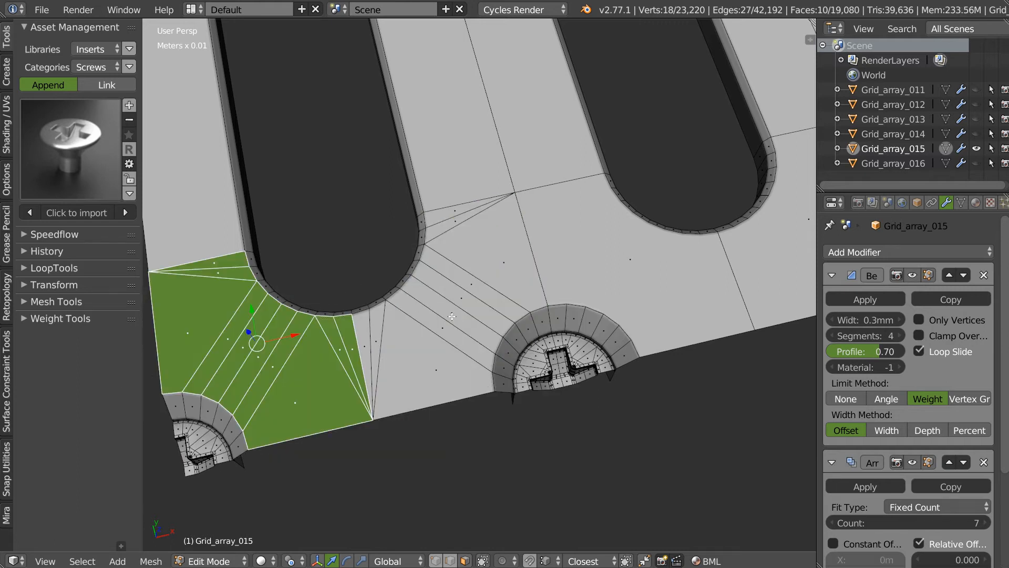
pyautogui.scroll(-4, 466, 310)
pyautogui.press('Tab')
pyautogui.click(458, 248)
# Symmetrize Grid_array_015 along Y in Object Mode, copying the cleaned lower end onto the upper end
pyautogui.scroll(-4, 487, 282)
pyautogui.moveTo(498, 249)
pyautogui.keyDown('shift'); pyautogui.mouseDown(button='middle')
pyautogui.moveTo(490, 308)
pyautogui.moveTo(461, 381)
pyautogui.mouseUp(button='middle'); pyautogui.keyUp('shift')
pyautogui.hotkey('shift', 'z')
pyautogui.click(556, 326)
pyautogui.scroll(-3, 552, 242)
pyautogui.moveTo(497, 310)
pyautogui.mouseDown(button='middle')
pyautogui.moveTo(471, 307)
pyautogui.moveTo(439, 357)
pyautogui.mouseUp(button='middle')
pyautogui.hotkey('ctrl', 'd')
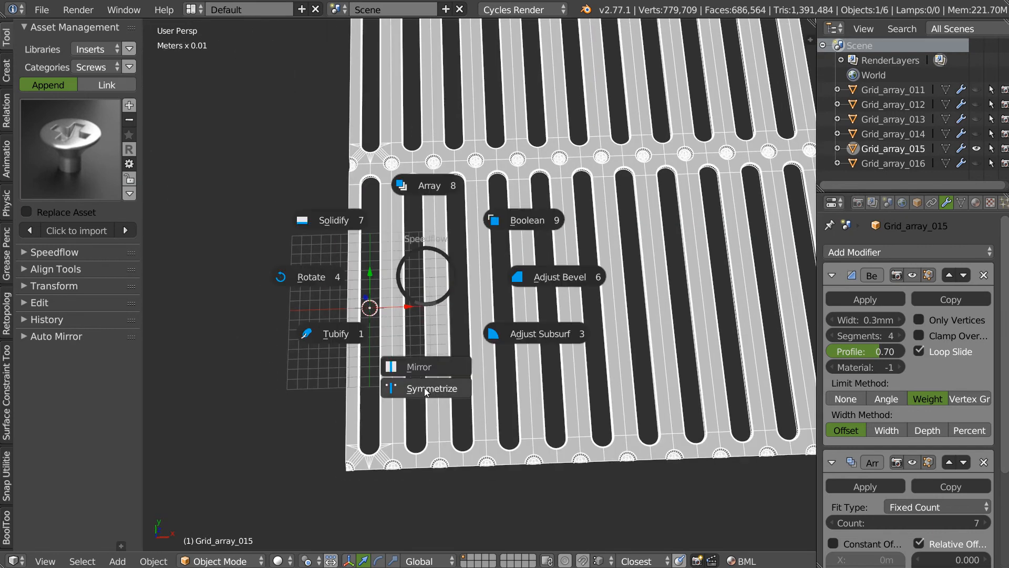
pyautogui.click(428, 391)
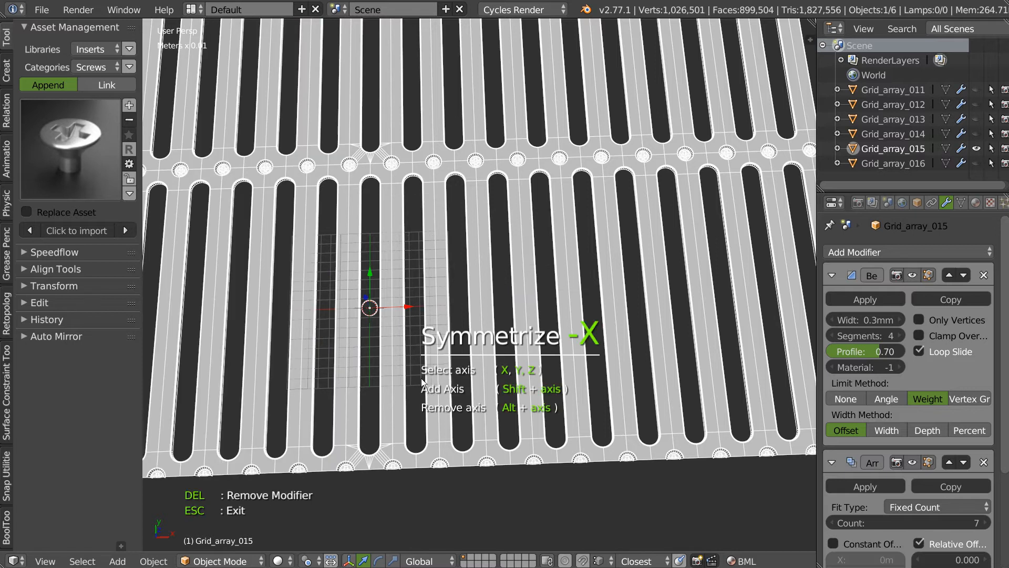
pyautogui.press('y')
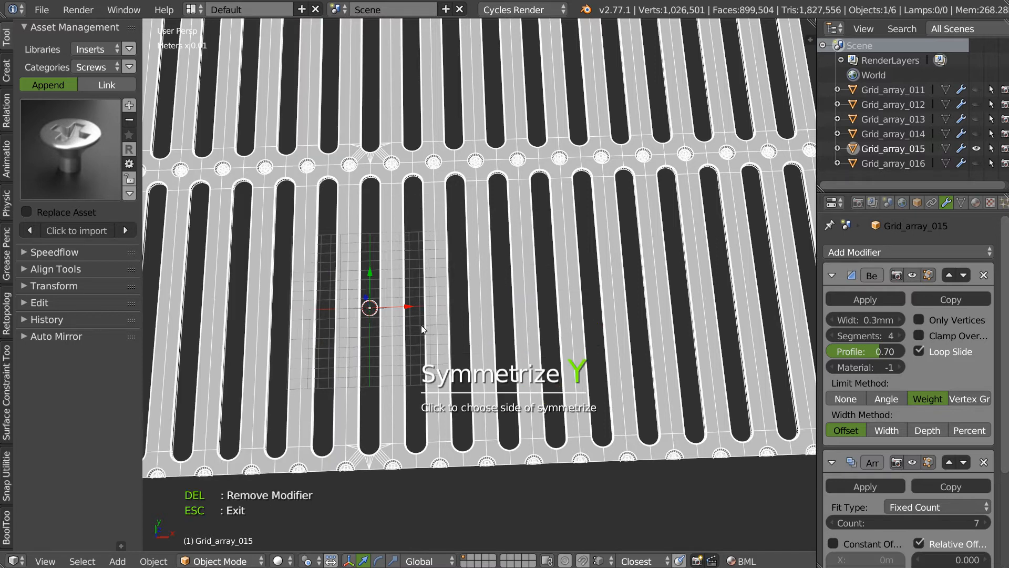
pyautogui.click(400, 198)
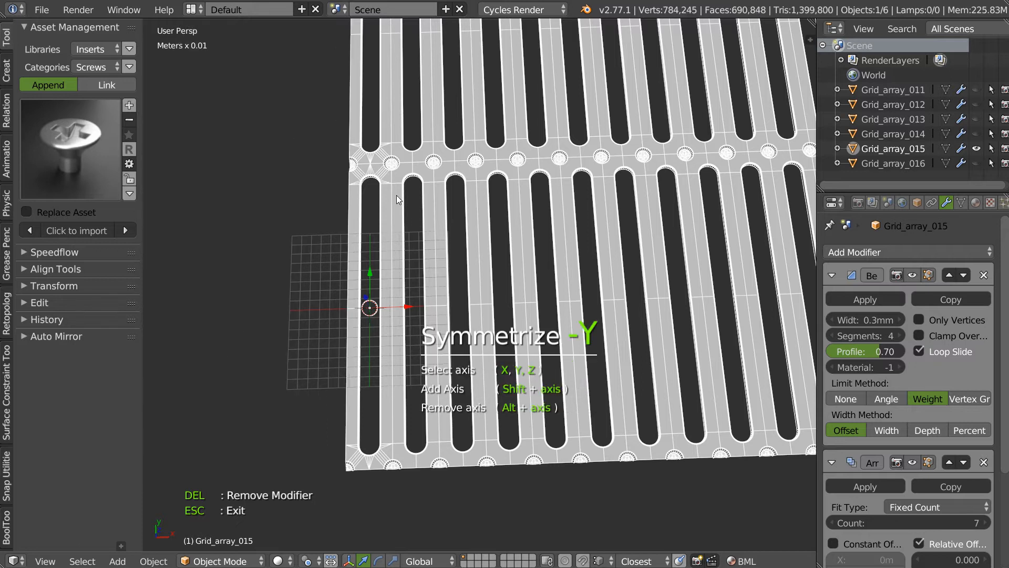
pyautogui.press('Escape')
# Remove the Y array modifier from Grid_array_015, leaving a single row of slots
pyautogui.moveTo(388, 203); pyautogui.dragTo(401, 229, button='middle')
pyautogui.scroll(-6, 978, 356)
pyautogui.click(982, 332)
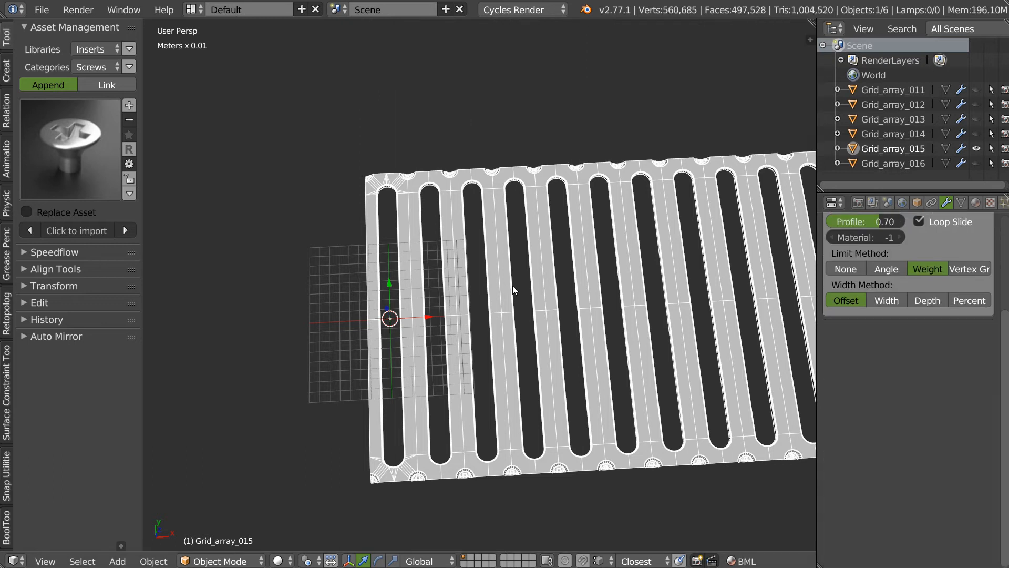
# In top view, delete the flat faces of the repeated bars beyond the first slot's cleaned section
pyautogui.scroll(4, 427, 272)
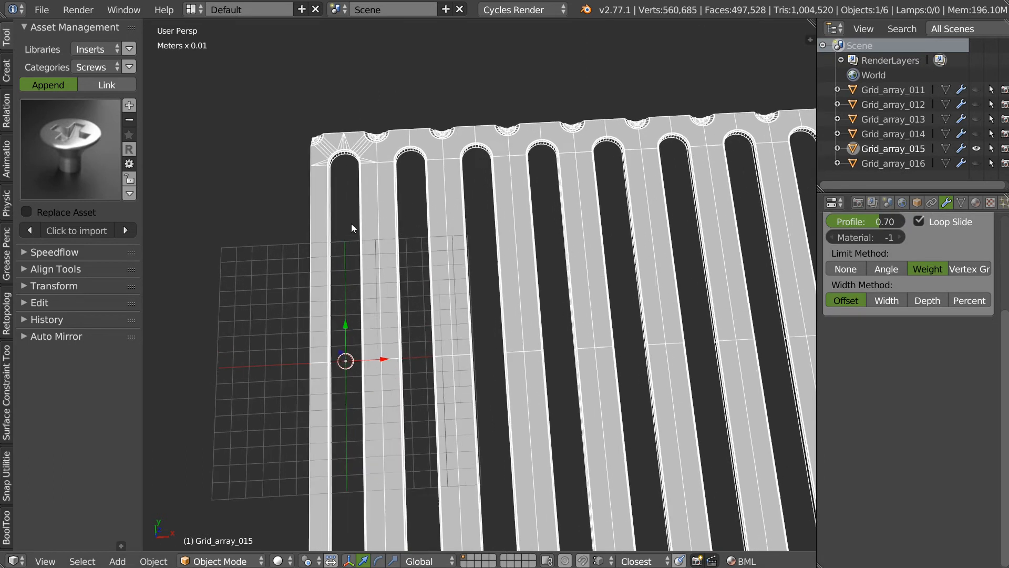
pyautogui.press('Tab')
pyautogui.keyDown('alt'); pyautogui.rightClick(386, 214); pyautogui.keyUp('alt')
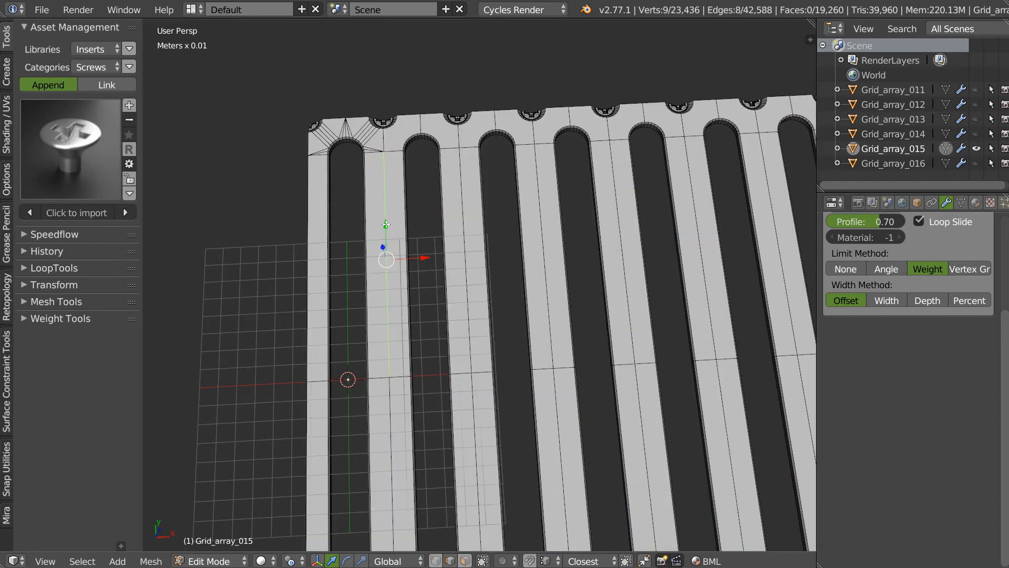
pyautogui.press('KP_7')
pyautogui.scroll(-4, 458, 219)
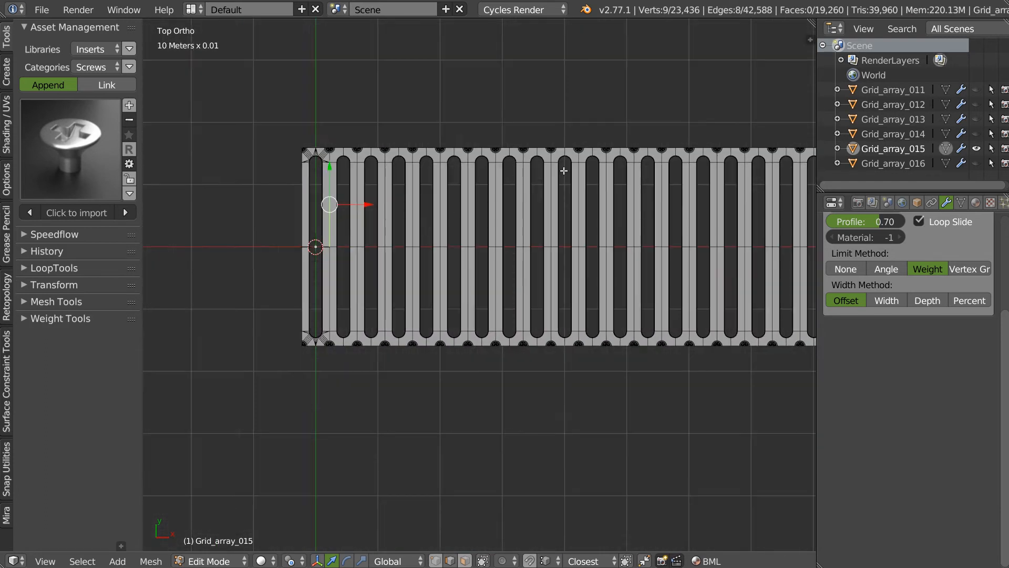
pyautogui.scroll(-2, 564, 171)
pyautogui.press('a')
pyautogui.scroll(-2, 304, 262)
pyautogui.moveTo(726, 354)
pyautogui.keyDown('ctrl'); pyautogui.mouseDown()
pyautogui.moveTo(739, 163)
pyautogui.moveTo(342, 145)
pyautogui.moveTo(297, 223)
pyautogui.moveTo(331, 387)
pyautogui.mouseUp(); pyautogui.keyUp('ctrl')
pyautogui.press('a')
pyautogui.moveTo(743, 257)
pyautogui.keyDown('ctrl'); pyautogui.mouseDown()
pyautogui.moveTo(710, 146)
pyautogui.moveTo(335, 164)
pyautogui.moveTo(687, 333)
pyautogui.moveTo(739, 265)
pyautogui.mouseUp(); pyautogui.keyUp('ctrl')
pyautogui.press('x')
pyautogui.click(500, 302)
# Delete the remaining repeated screws and slot walls beyond the first slot's cleaned section
pyautogui.keyDown('ctrl'); pyautogui.moveTo(261, 325); pyautogui.dragTo(339, 324, button='middle'); pyautogui.keyUp('ctrl')
pyautogui.moveTo(704, 245)
pyautogui.keyDown('ctrl'); pyautogui.mouseDown()
pyautogui.moveTo(270, 219)
pyautogui.moveTo(248, 318)
pyautogui.moveTo(757, 322)
pyautogui.moveTo(707, 247)
pyautogui.mouseUp(); pyautogui.keyUp('ctrl')
pyautogui.keyDown('ctrl'); pyautogui.moveTo(222, 327); pyautogui.dragTo(341, 233, button='middle'); pyautogui.keyUp('ctrl')
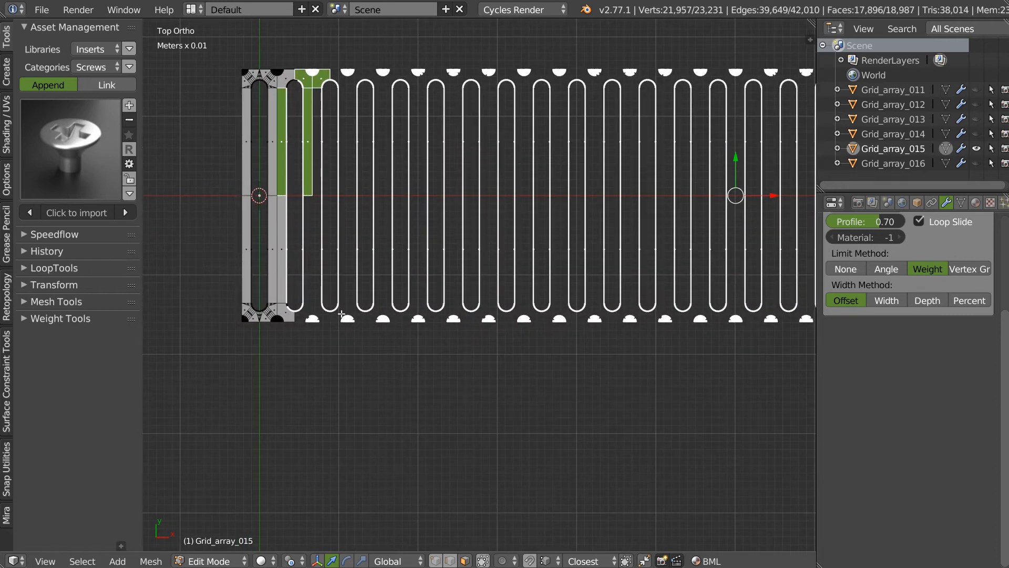
pyautogui.press('Tab')
pyautogui.click(241, 258)
pyautogui.scroll(1, 366, 290)
pyautogui.keyDown('ctrl'); pyautogui.moveTo(322, 286); pyautogui.dragTo(367, 279, button='middle'); pyautogui.keyUp('ctrl')
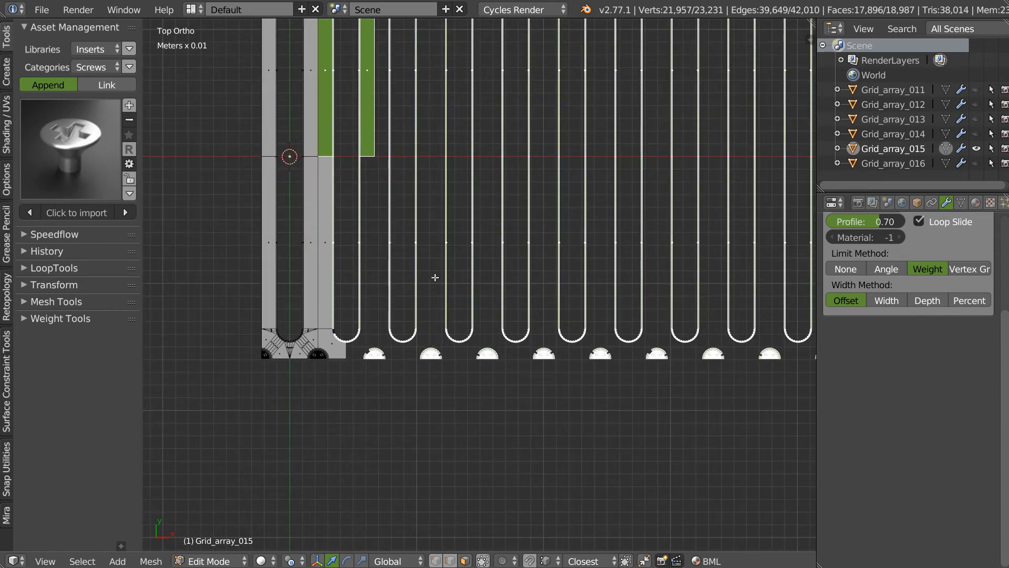
pyautogui.press('h')
# Delete the leftover lower end geometry beyond the second screw's vertical centre line, including that half of the screw
pyautogui.keyDown('ctrl'); pyautogui.moveTo(307, 309); pyautogui.dragTo(380, 221, button='middle'); pyautogui.keyUp('ctrl')
pyautogui.keyDown('shift'); pyautogui.moveTo(357, 341); pyautogui.dragTo(316, 257, button='middle'); pyautogui.keyUp('shift')
pyautogui.keyDown('ctrl'); pyautogui.moveTo(298, 310); pyautogui.dragTo(396, 219, button='middle'); pyautogui.keyUp('ctrl')
pyautogui.moveTo(606, 295)
pyautogui.keyDown('ctrl'); pyautogui.mouseDown()
pyautogui.moveTo(363, 155)
pyautogui.moveTo(335, 291)
pyautogui.moveTo(314, 335)
pyautogui.moveTo(315, 405)
pyautogui.moveTo(585, 410)
pyautogui.mouseUp(); pyautogui.keyUp('ctrl')
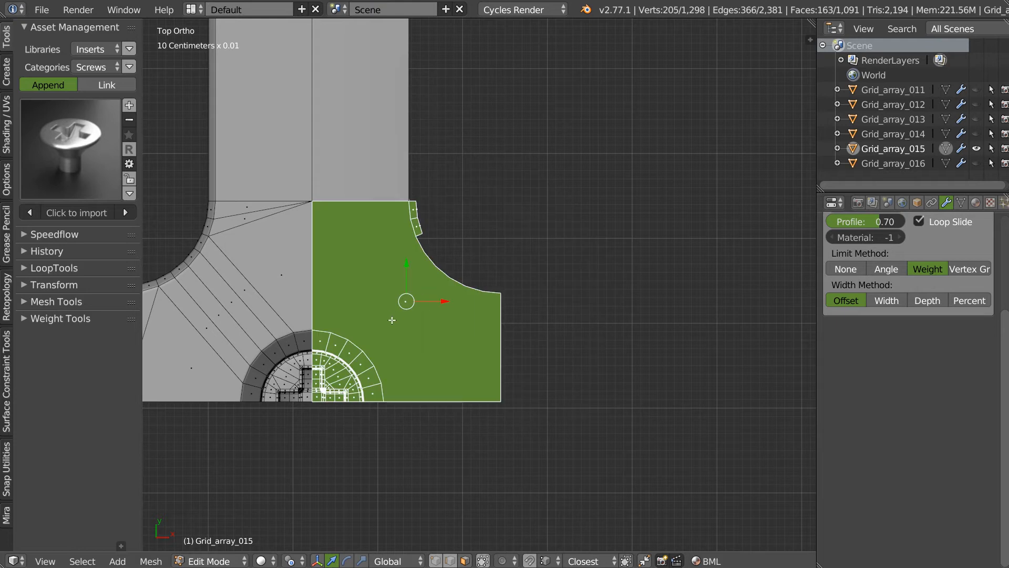
pyautogui.press('x')
pyautogui.click(489, 289)
# Delete the leftover lower bar face and upper end geometry beyond the screw's centre line, leaving a single-slot section
pyautogui.keyDown('shift'); pyautogui.moveTo(381, 289); pyautogui.dragTo(369, 516, button='middle'); pyautogui.keyUp('shift')
pyautogui.keyDown('ctrl'); pyautogui.moveTo(528, 239); pyautogui.dragTo(386, 409, button='middle'); pyautogui.keyUp('ctrl')
pyautogui.rightClick(369, 261)
pyautogui.keyDown('shift'); pyautogui.moveTo(343, 289); pyautogui.dragTo(281, 310, button='middle'); pyautogui.keyUp('shift')
pyautogui.press('x')
pyautogui.click(284, 310)
pyautogui.keyDown('shift'); pyautogui.moveTo(290, 151); pyautogui.dragTo(297, 477, button='middle'); pyautogui.keyUp('shift')
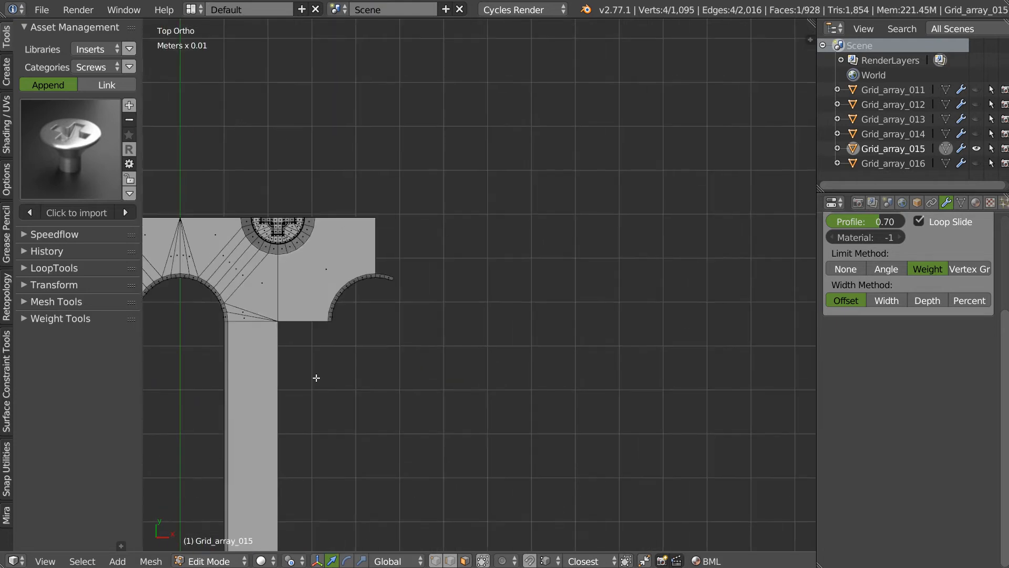
pyautogui.scroll(6, 424, 166)
pyautogui.press('b')
pyautogui.moveTo(773, 35); pyautogui.dragTo(349, 475)
pyautogui.press('b')
pyautogui.moveTo(794, 35); pyautogui.dragTo(355, 460)
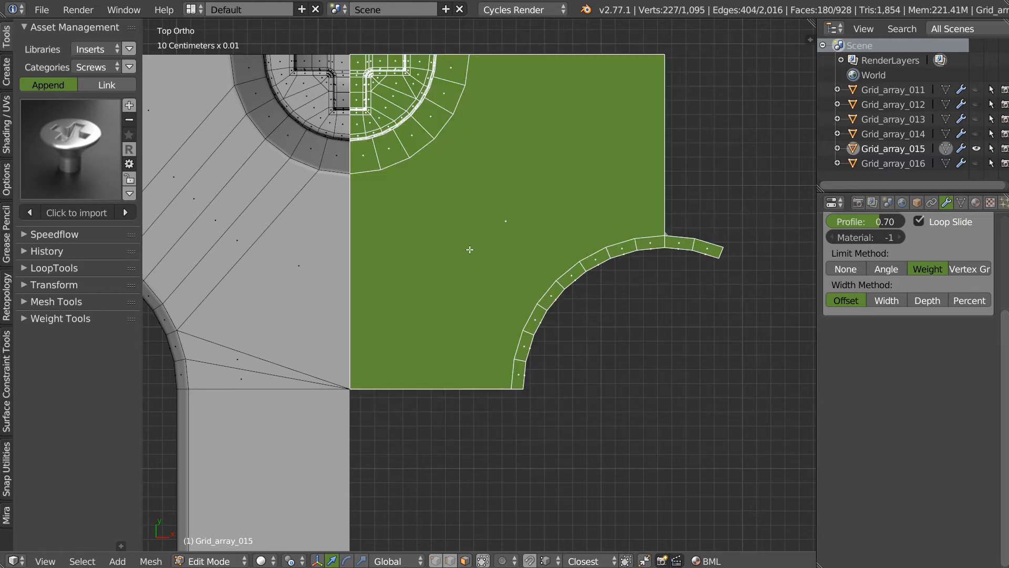
pyautogui.press('x')
pyautogui.press('Home')
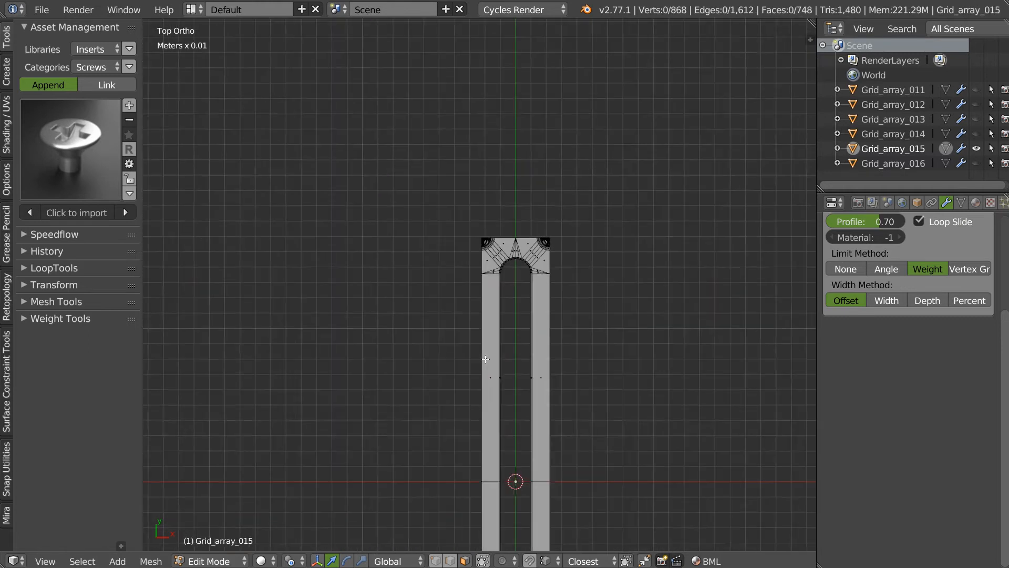
# Array the single-slot section with a count of 13 along X and 9 along Y in Object Mode
pyautogui.keyDown('ctrl'); pyautogui.moveTo(452, 343); pyautogui.dragTo(425, 97, button='middle'); pyautogui.keyUp('ctrl')
pyautogui.keyDown('ctrl'); pyautogui.moveTo(387, 320); pyautogui.dragTo(420, 319, button='middle'); pyautogui.keyUp('ctrl')
pyautogui.press('Home')
pyautogui.press('Tab')
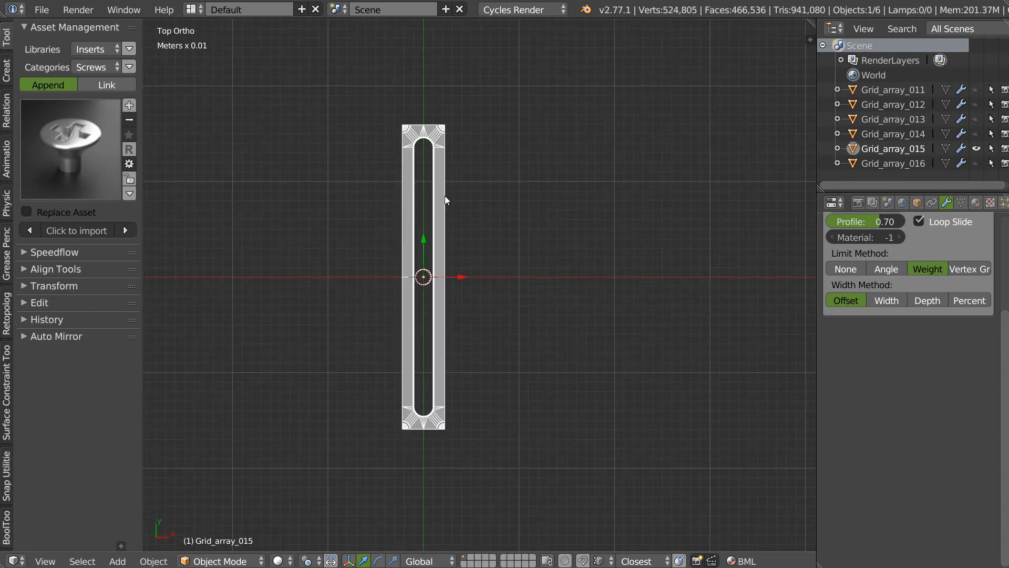
pyautogui.press('space')
pyautogui.click(442, 231)
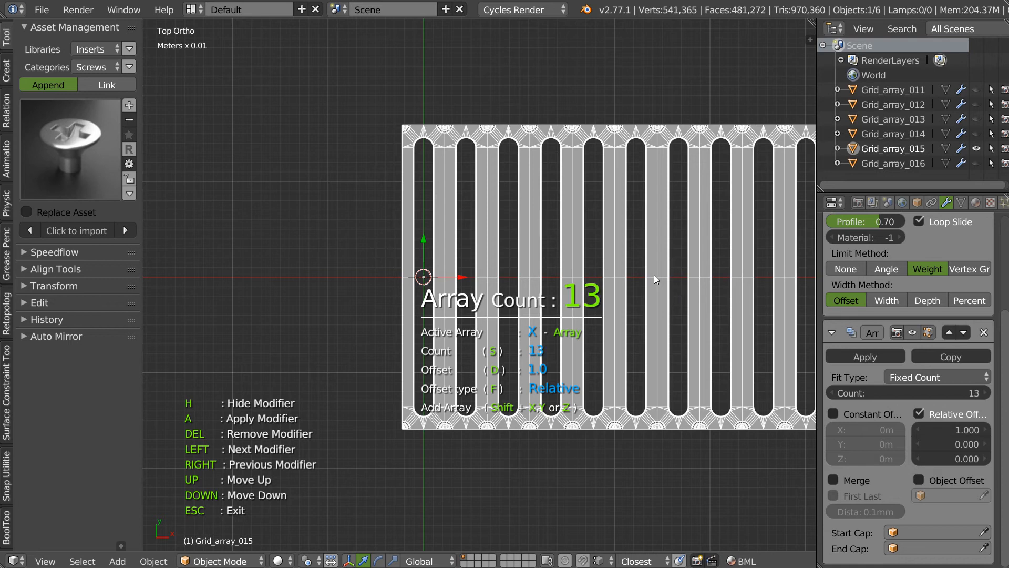
pyautogui.hotkey('shift', 'y')
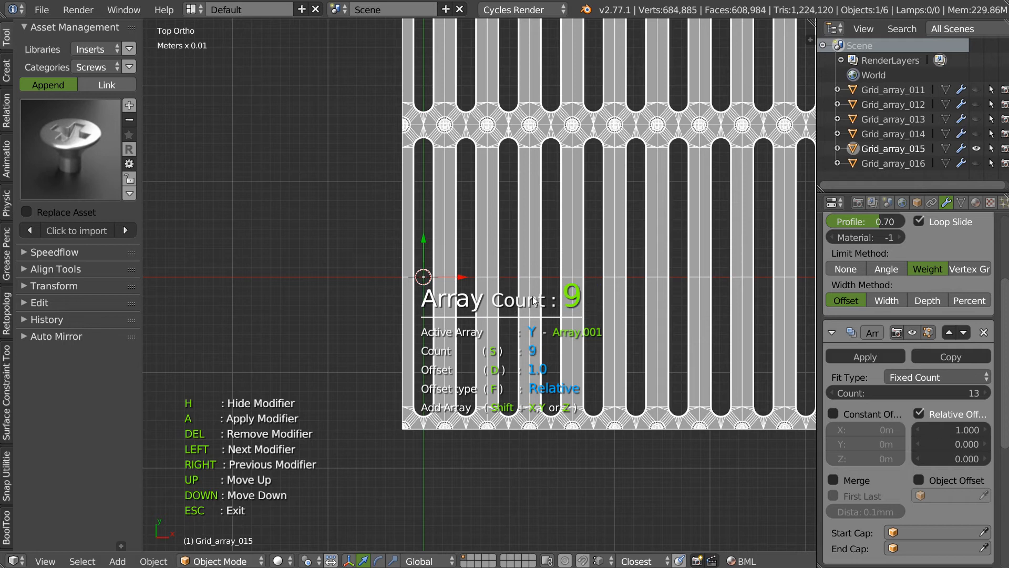
pyautogui.click(488, 313)
# Set the array counts of Grid_array_015 to 8 along Y and 31 along X, and deselect the grid
pyautogui.scroll(-4, 471, 289)
pyautogui.moveTo(477, 300); pyautogui.dragTo(477, 253, button='middle')
pyautogui.scroll(5, 408, 255)
pyautogui.scroll(-7, 365, 319)
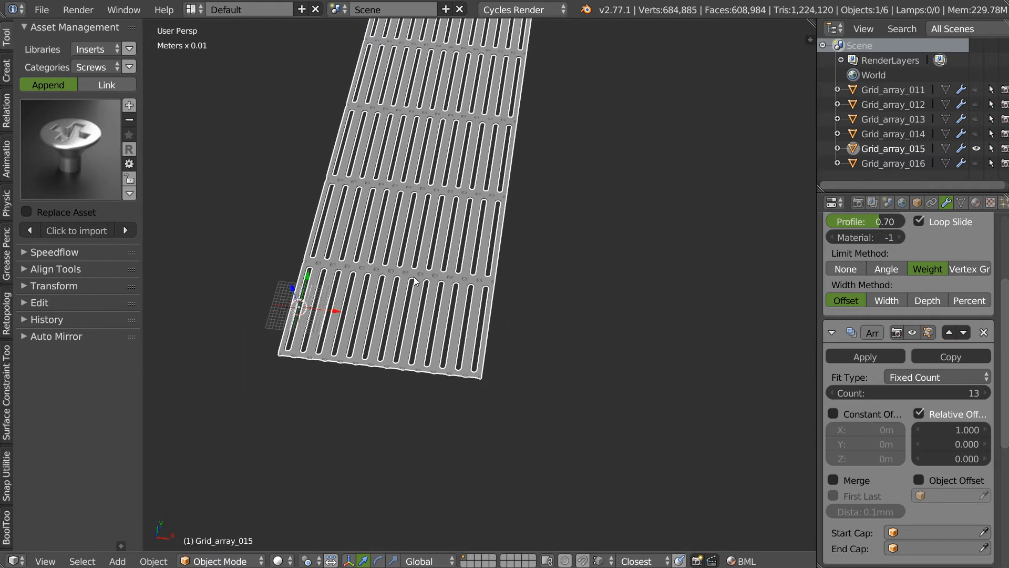
pyautogui.click(454, 196)
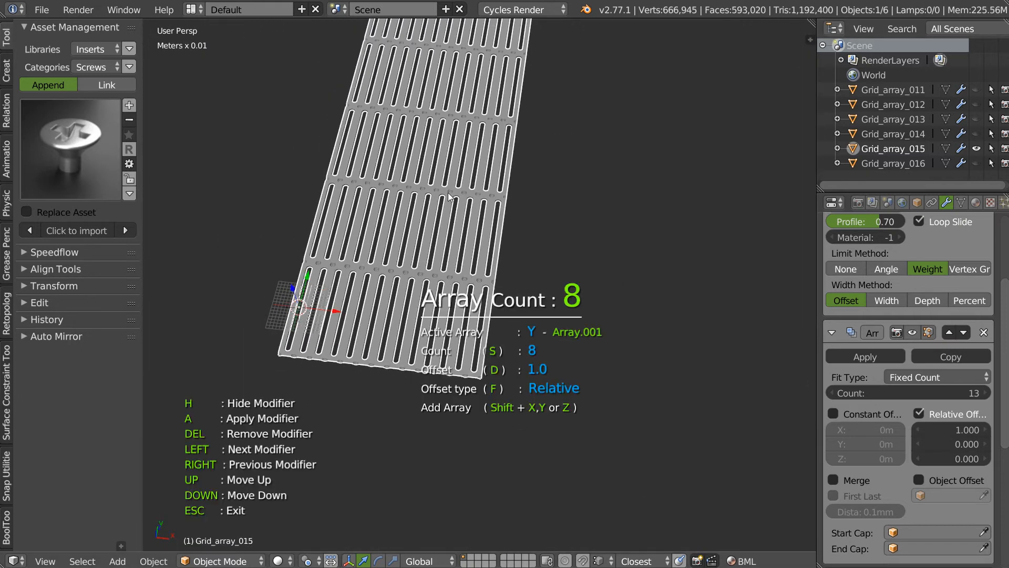
pyautogui.press('Right')
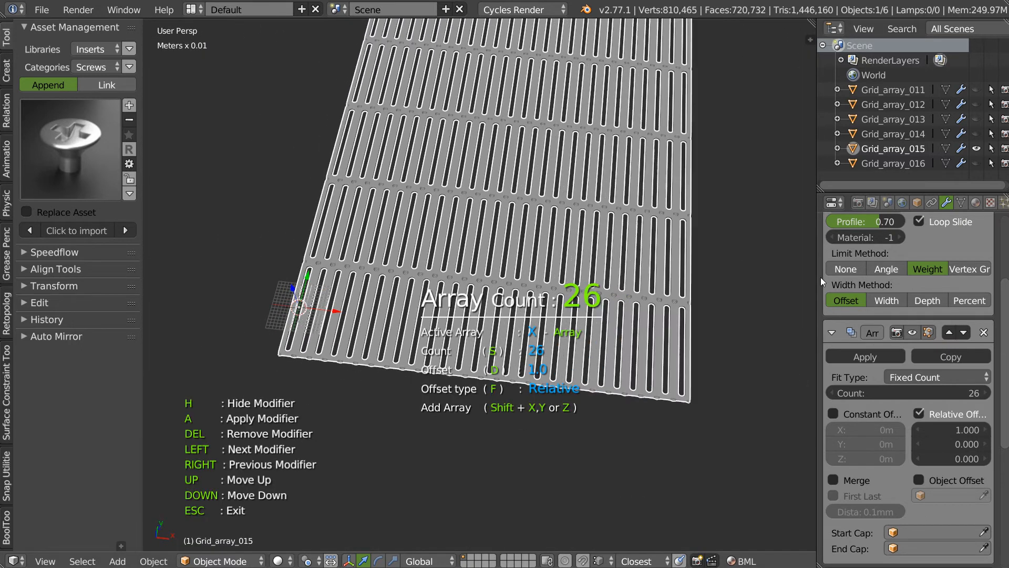
pyautogui.click(598, 310)
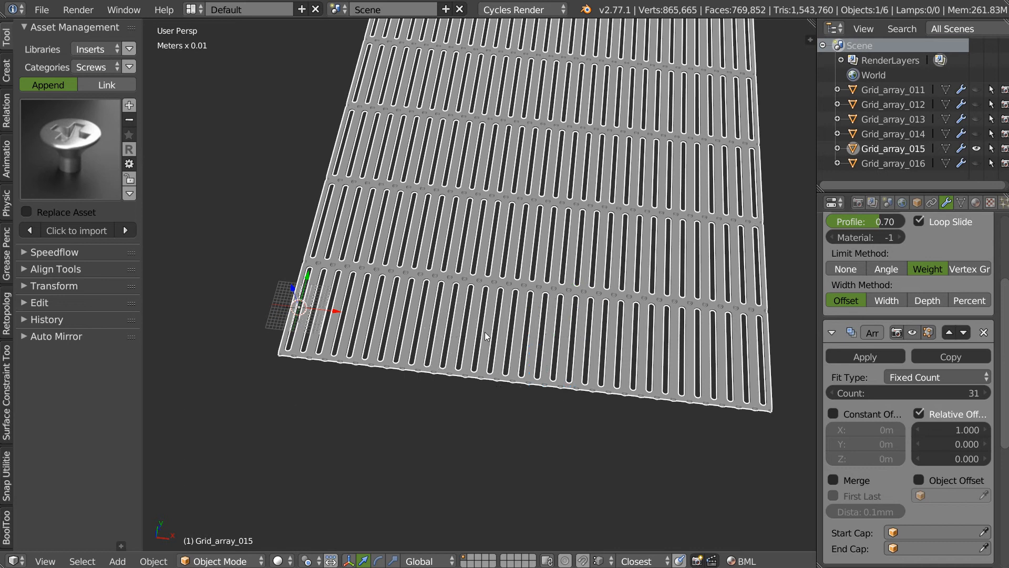
pyautogui.press('a')
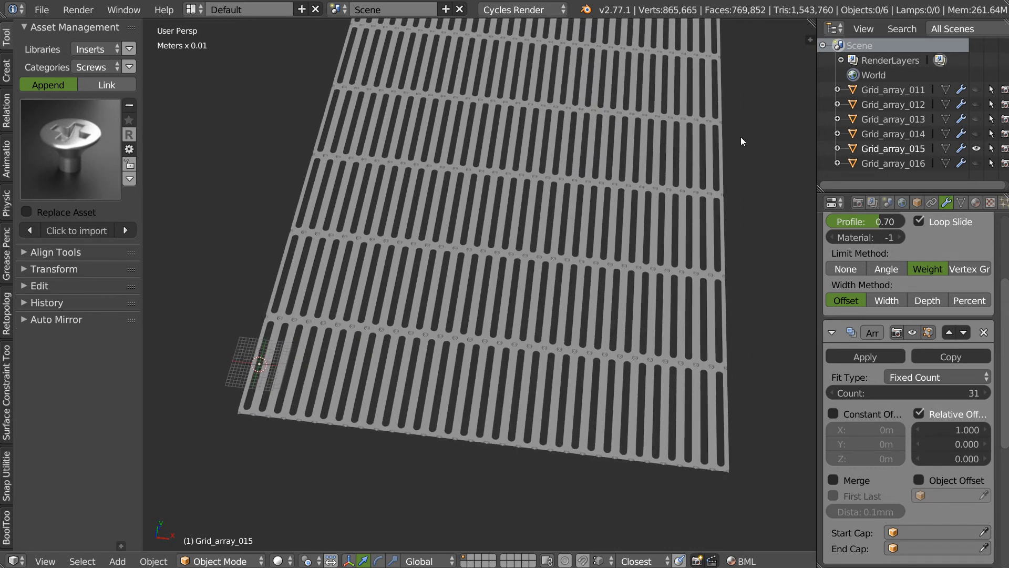
# Hide Grid_array_015, review Grid_array_016 on its own, and switch to viewing only Grid_array_014
pyautogui.click(976, 148)
pyautogui.click(976, 163)
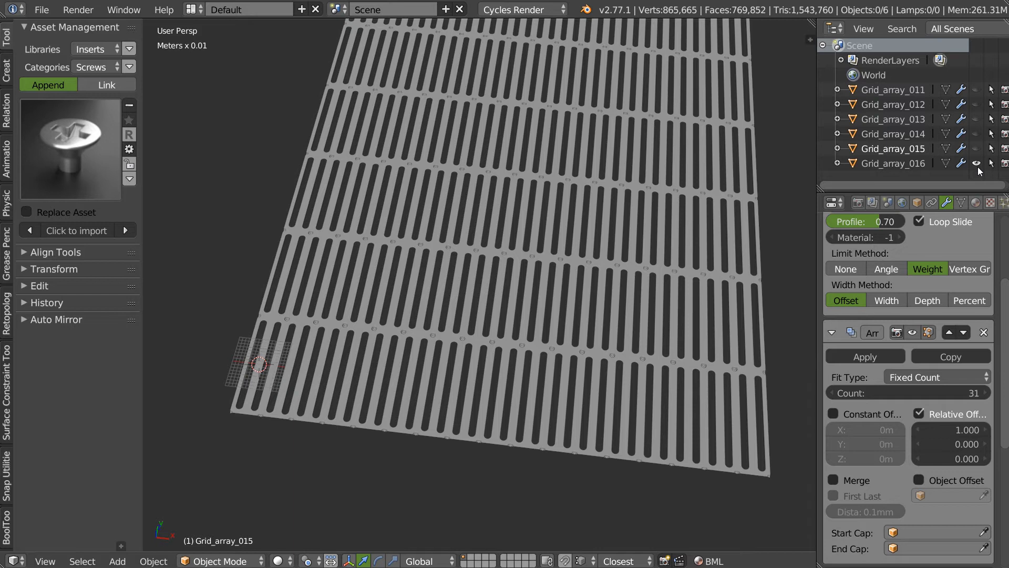
pyautogui.click(976, 163)
pyautogui.click(976, 133)
pyautogui.scroll(2, 339, 276)
pyautogui.keyDown('shift'); pyautogui.moveTo(339, 276); pyautogui.dragTo(373, 161, button='middle'); pyautogui.keyUp('shift')
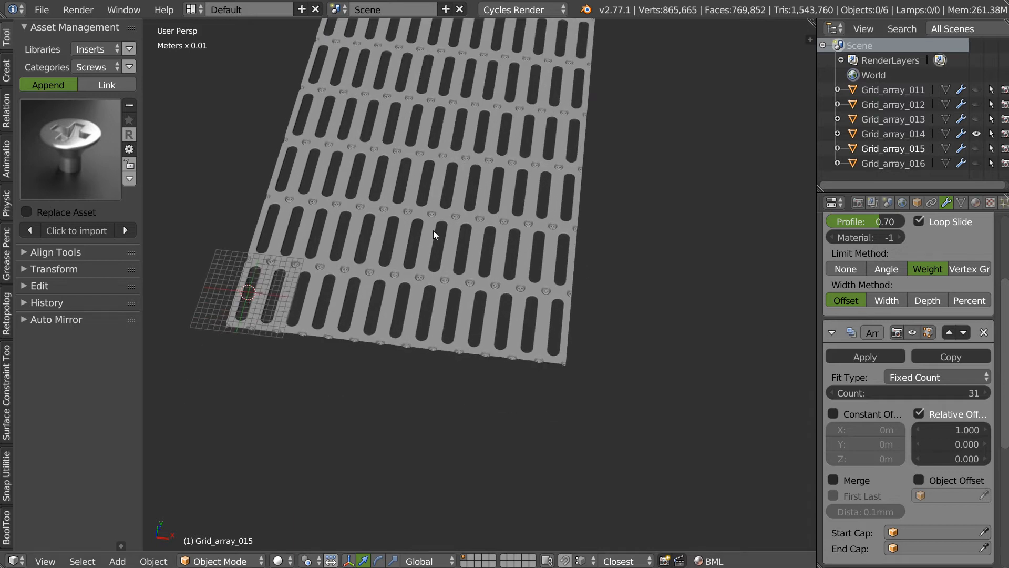
pyautogui.moveTo(1006, 398); pyautogui.dragTo(1007, 399)
pyautogui.scroll(-8, 1007, 403)
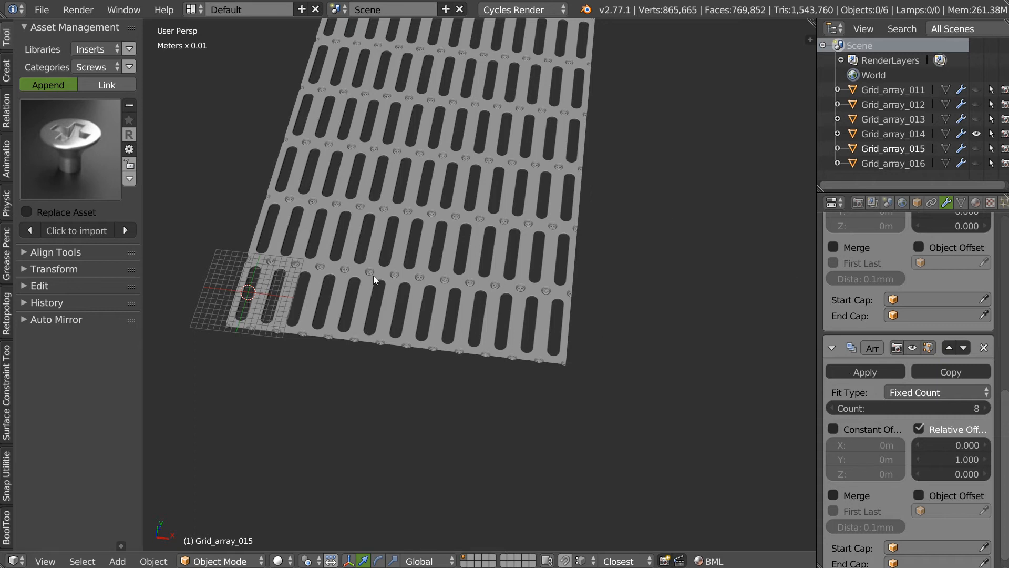
# Toggle the X and Y array modifiers of Grid_array_014 off and on to check its base section
pyautogui.rightClick(336, 300)
pyautogui.press('space')
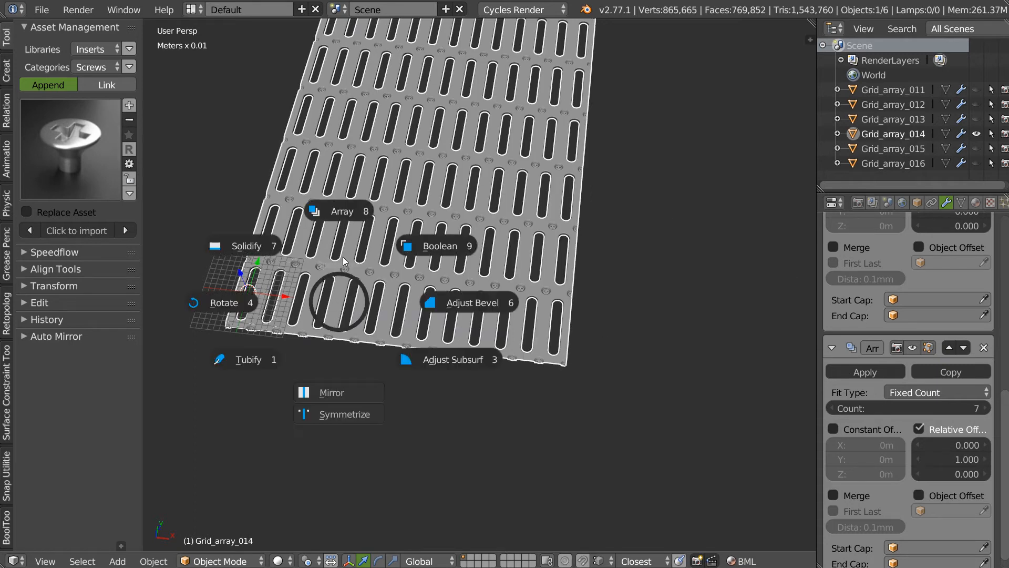
pyautogui.click(342, 213)
pyautogui.scroll(1, 344, 215)
pyautogui.press('h')
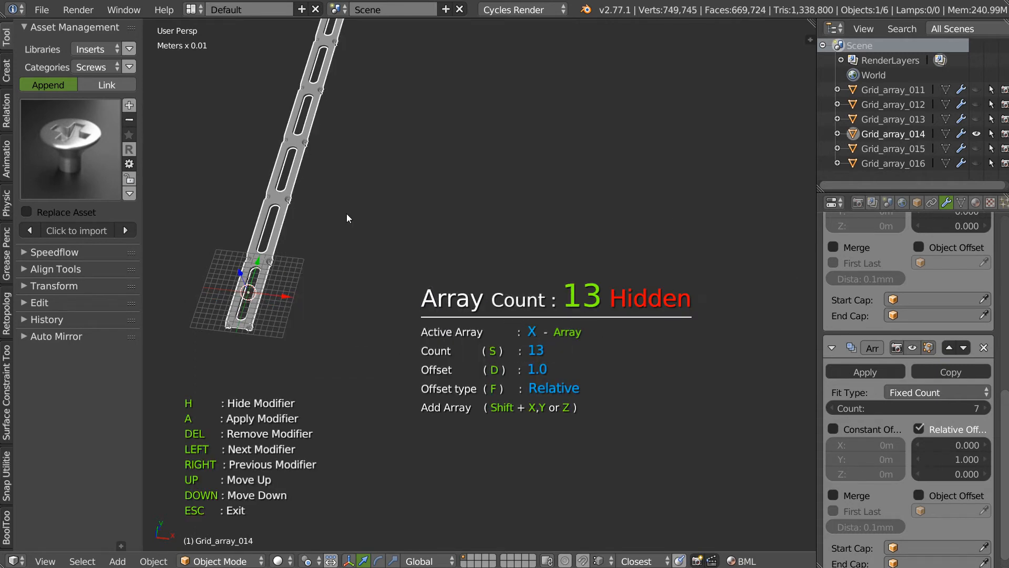
pyautogui.press('Left')
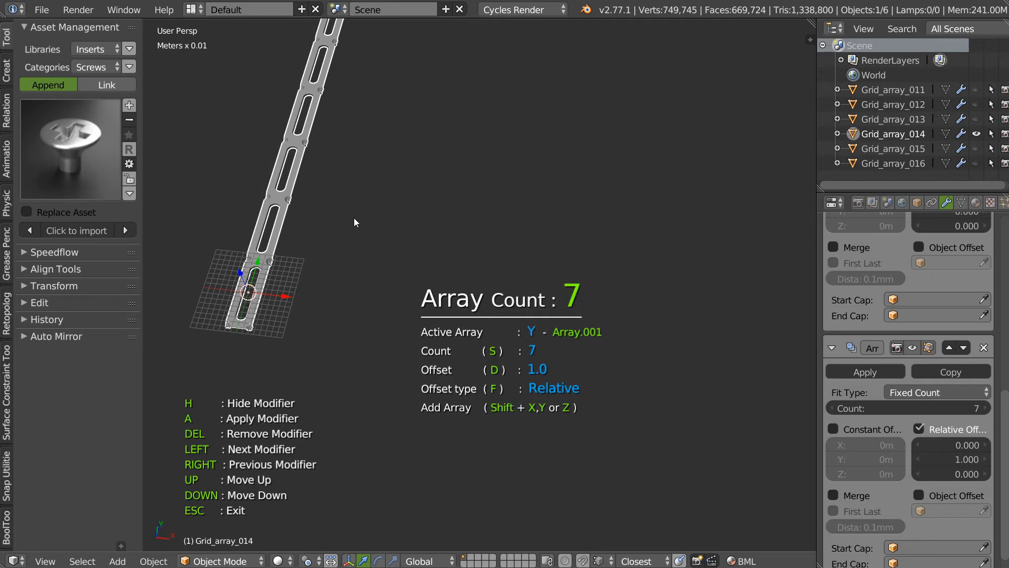
pyautogui.press('h')
pyautogui.press('h')
pyautogui.press('Right')
pyautogui.press('h')
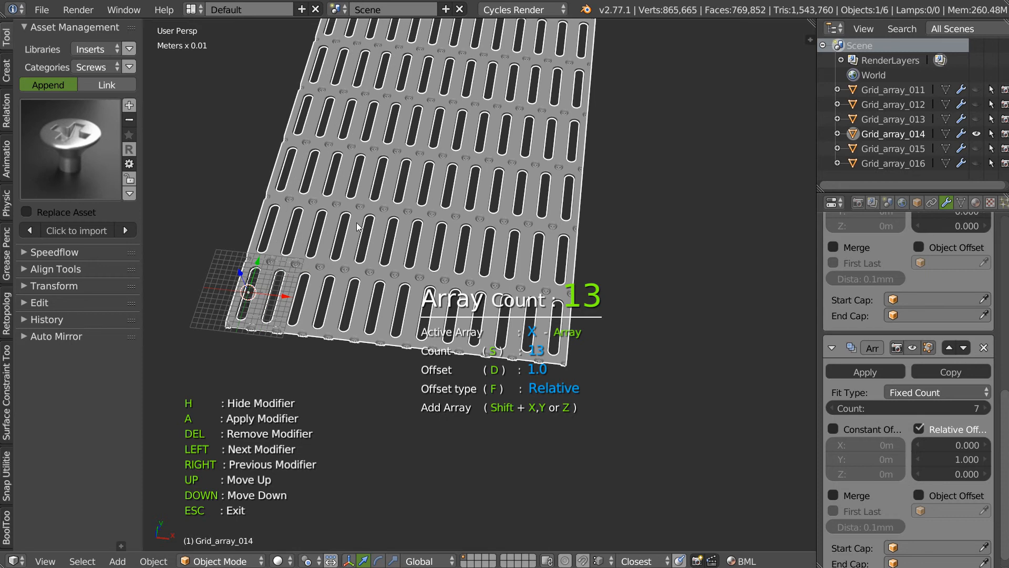
pyautogui.press('Escape')
# Inspect the slots and screws of Grid_array_014 and replace it in the view with Grid_array_013
pyautogui.scroll(6, 368, 222)
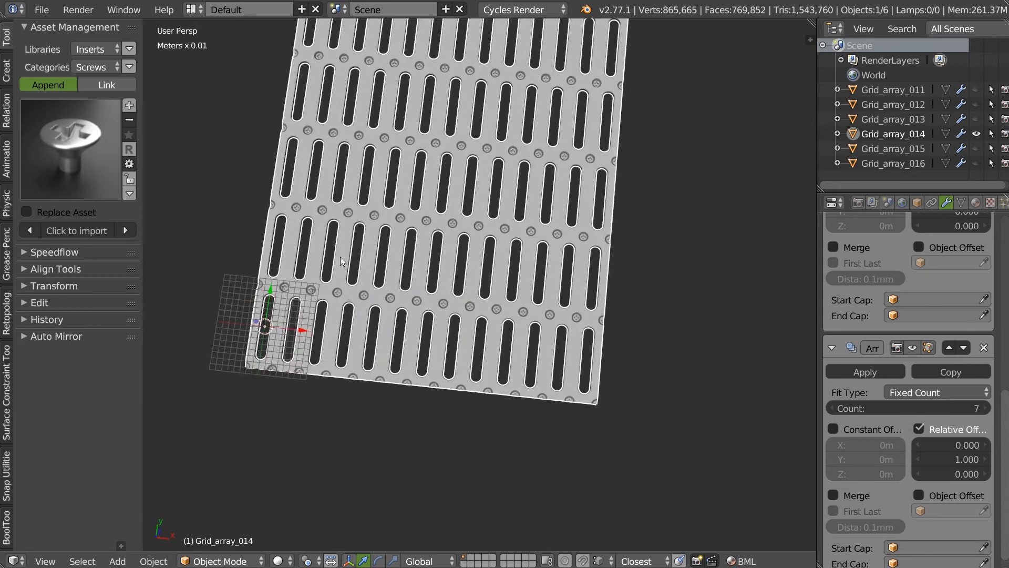
pyautogui.scroll(-6, 383, 219)
pyautogui.scroll(3, 345, 249)
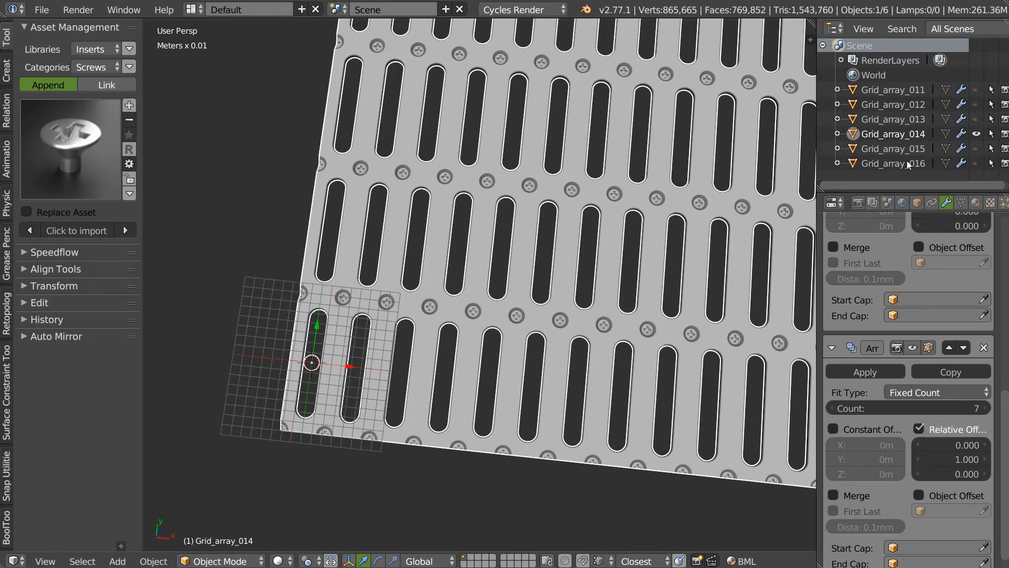
pyautogui.click(976, 133)
pyautogui.click(976, 120)
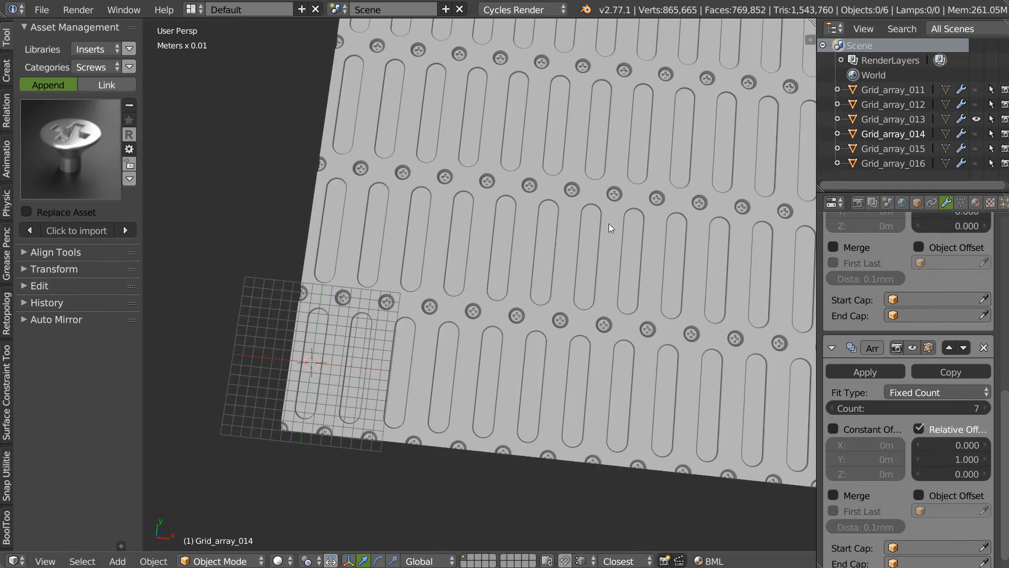
pyautogui.keyDown('shift'); pyautogui.scroll(-3, 436, 285); pyautogui.keyUp('shift')
pyautogui.scroll(8, 919, 453)
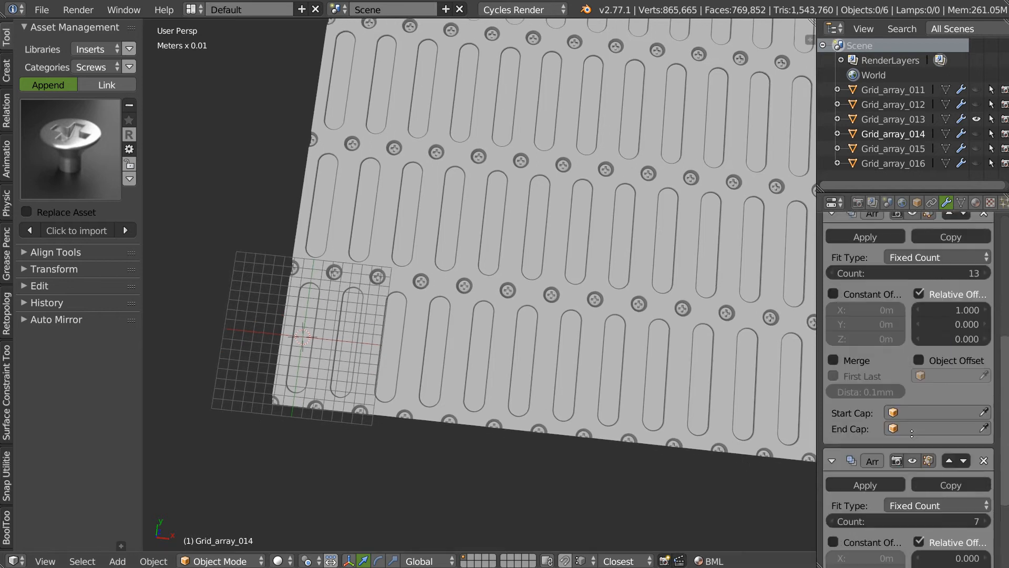
pyautogui.scroll(5, 919, 453)
# Check Grid_array_012 on its own, and leave only Grid_array_013 visible and selected
pyautogui.click(976, 119)
pyautogui.click(976, 104)
pyautogui.click(975, 105)
pyautogui.click(976, 105)
pyautogui.click(975, 105)
pyautogui.click(975, 119)
pyautogui.click(897, 120)
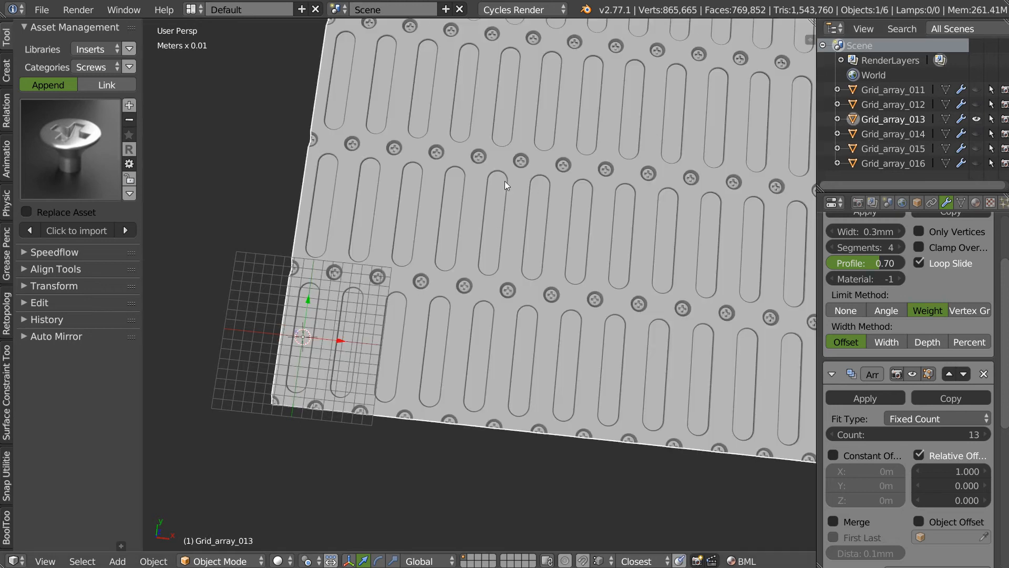
# Frame Grid_array_013 at an angle and set the Inserts library's asset category to Divers
pyautogui.scroll(-2, 491, 285)
pyautogui.keyDown('shift'); pyautogui.moveTo(490, 285); pyautogui.dragTo(407, 368, button='middle'); pyautogui.keyUp('shift')
pyautogui.moveTo(458, 279); pyautogui.dragTo(430, 273, button='middle')
pyautogui.scroll(2, 409, 289)
pyautogui.click(100, 67)
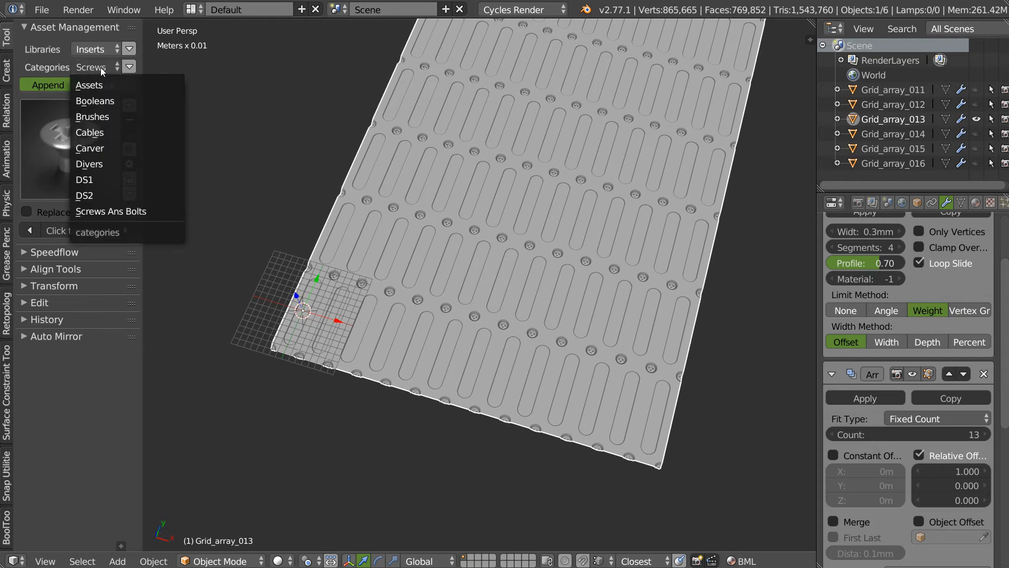
pyautogui.click(93, 163)
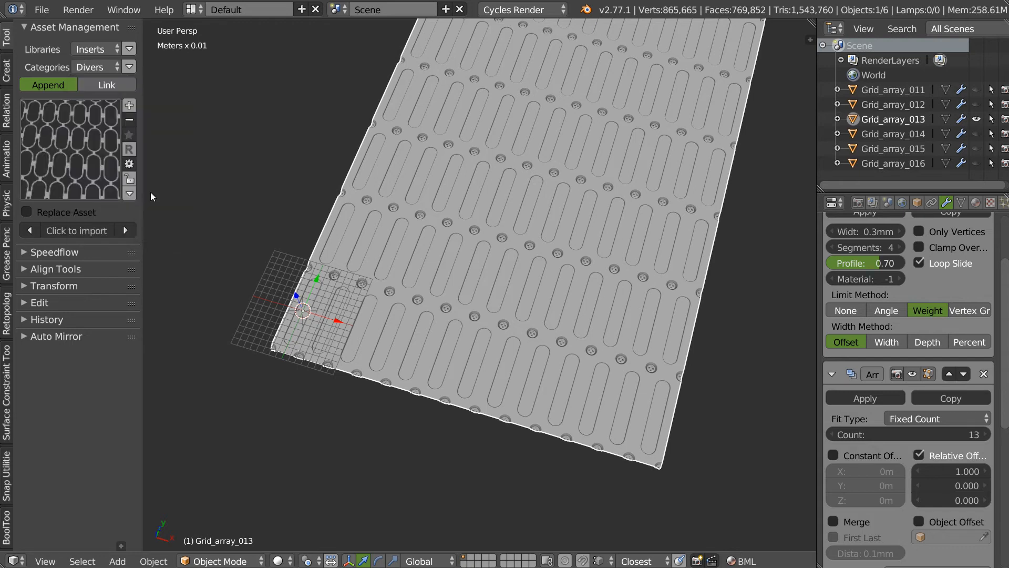
# Add Grid_array_013 to the Divers assets with an OpenGL thumbnail camera framed closely on its slots and screws
pyautogui.click(129, 105)
pyautogui.click(77, 111)
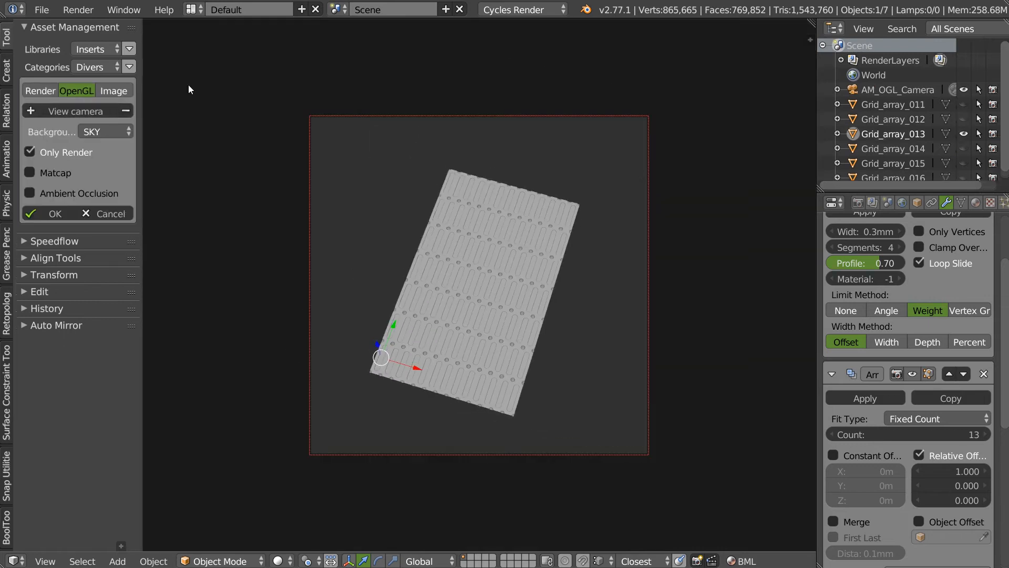
pyautogui.scroll(5, 497, 241)
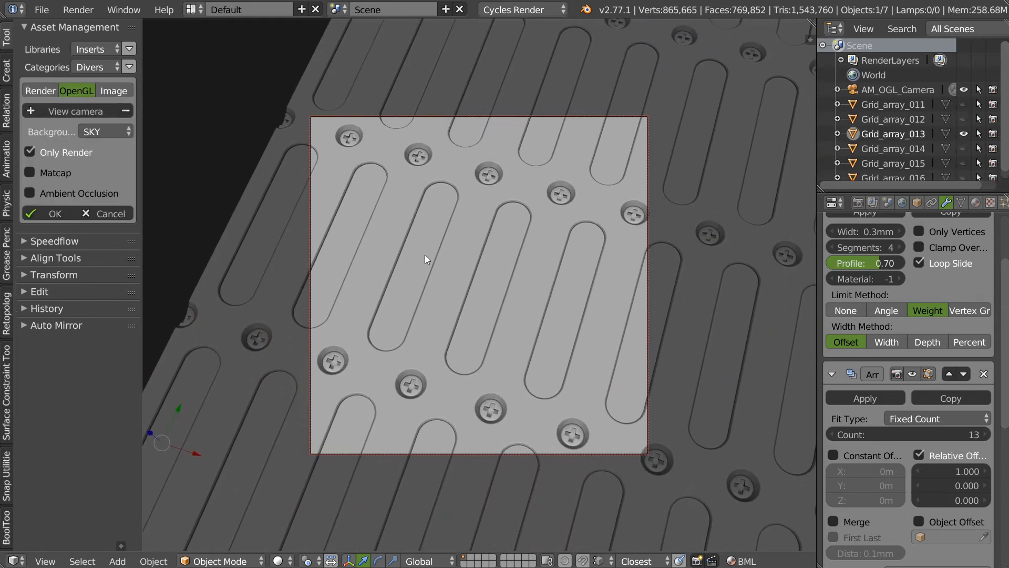
pyautogui.keyDown('shift'); pyautogui.moveTo(423, 263); pyautogui.dragTo(440, 247, button='middle'); pyautogui.keyUp('shift')
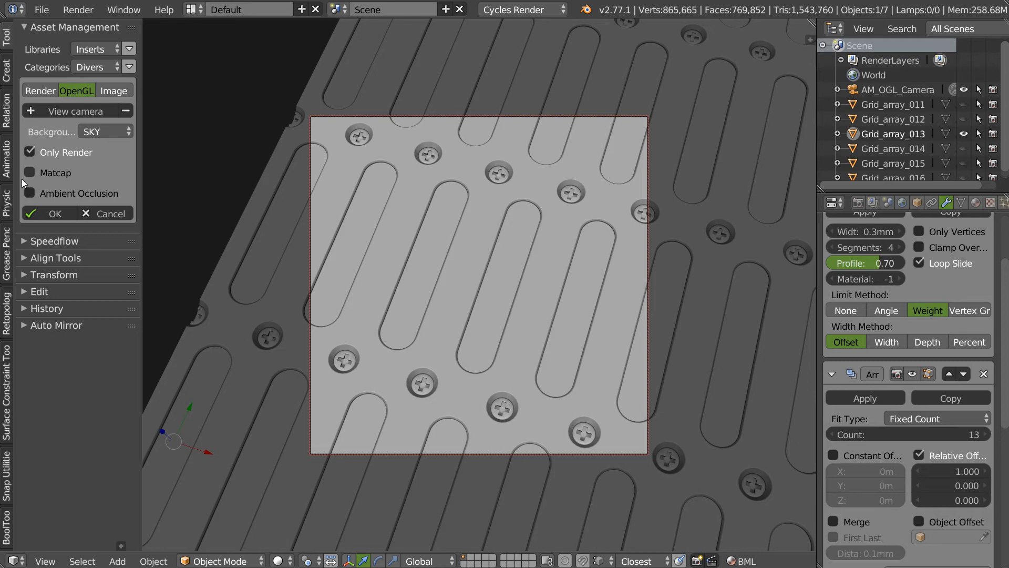
pyautogui.click(49, 217)
pyautogui.click(64, 153)
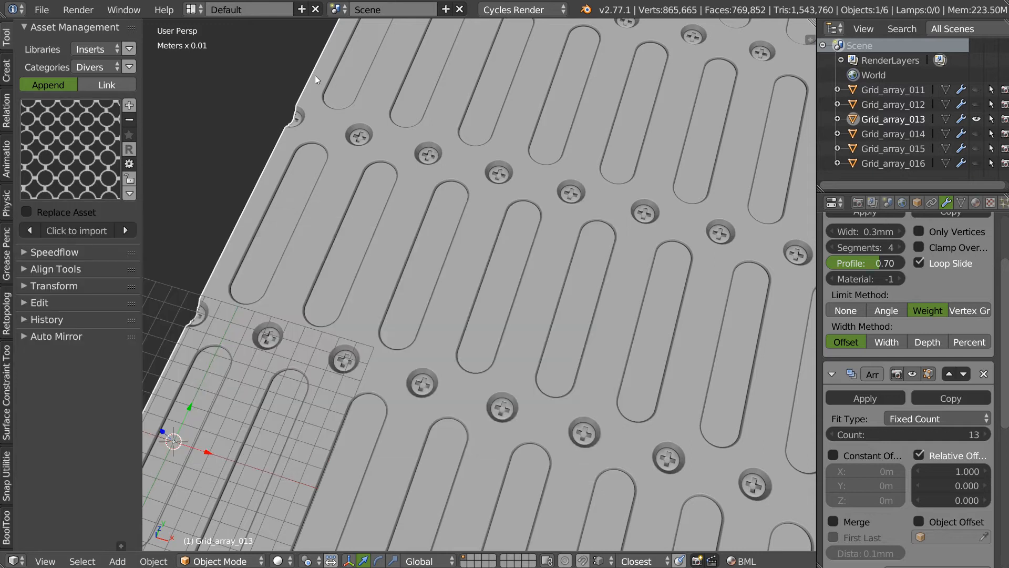
# Isolate and select Grid_array_014, and add it to the Divers assets with a close-up OpenGL camera thumbnail
pyautogui.click(977, 119)
pyautogui.click(976, 133)
pyautogui.click(903, 134)
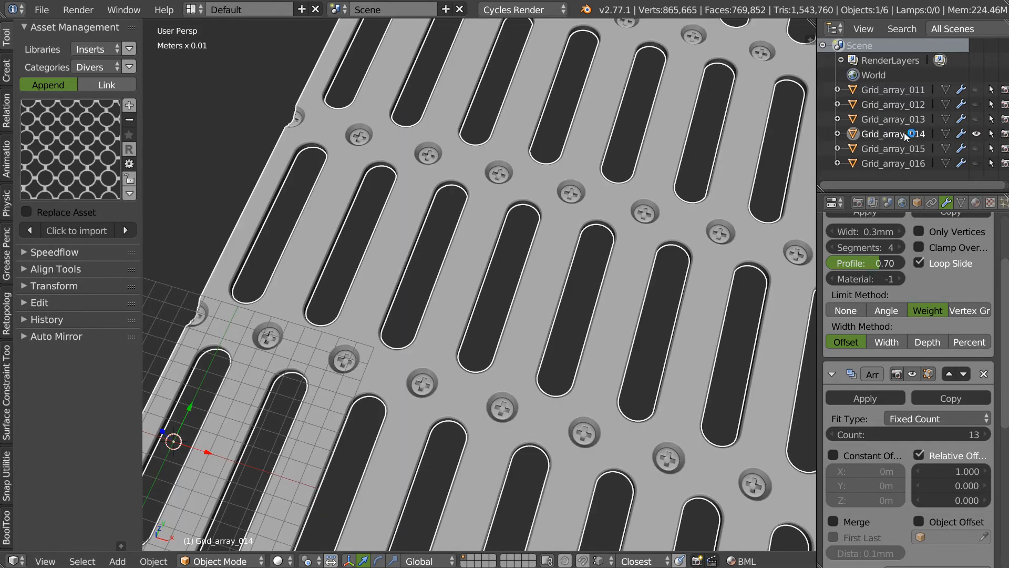
pyautogui.click(129, 103)
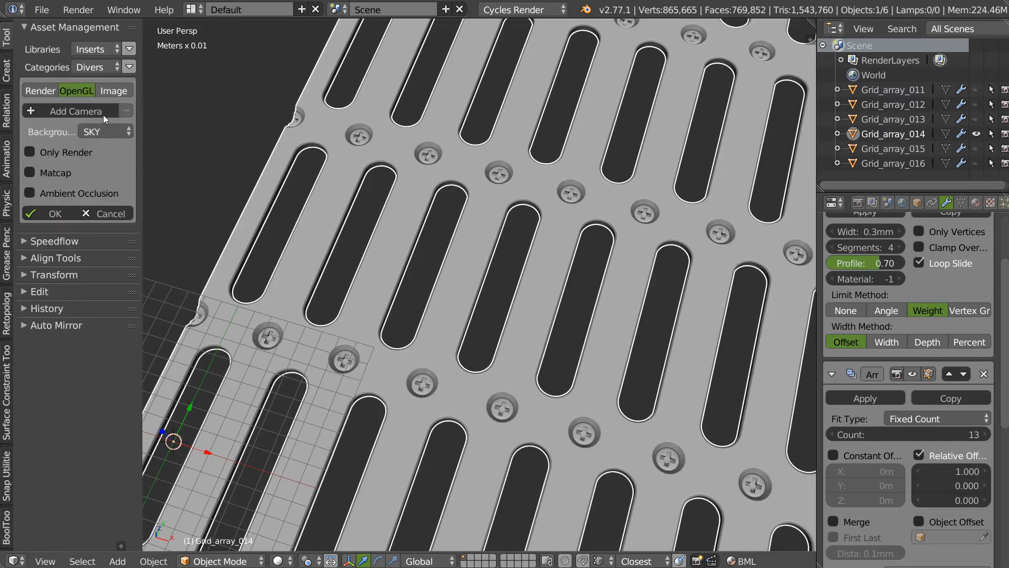
pyautogui.click(77, 110)
pyautogui.scroll(5, 547, 198)
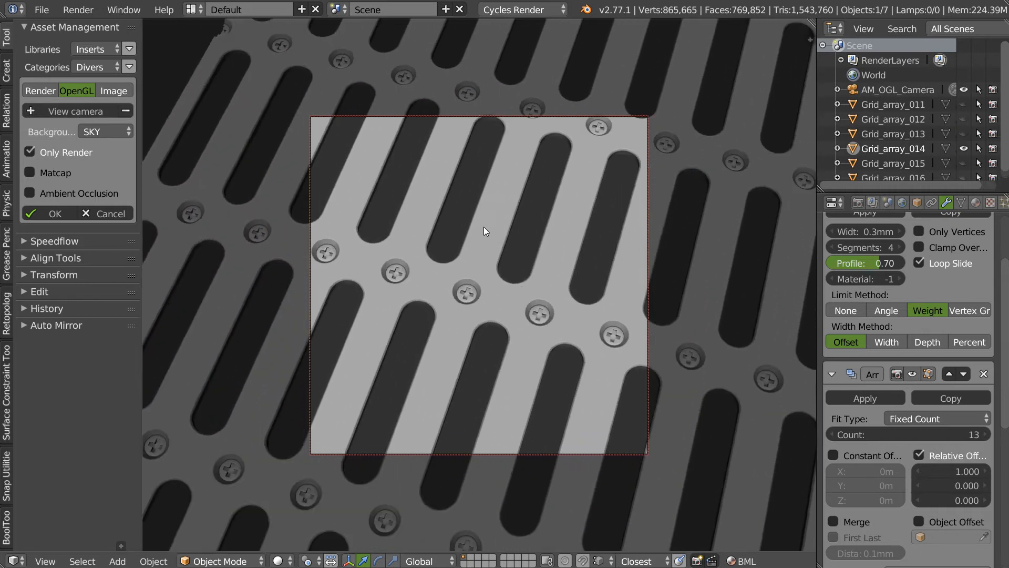
pyautogui.moveTo(484, 226); pyautogui.dragTo(440, 302, button='middle')
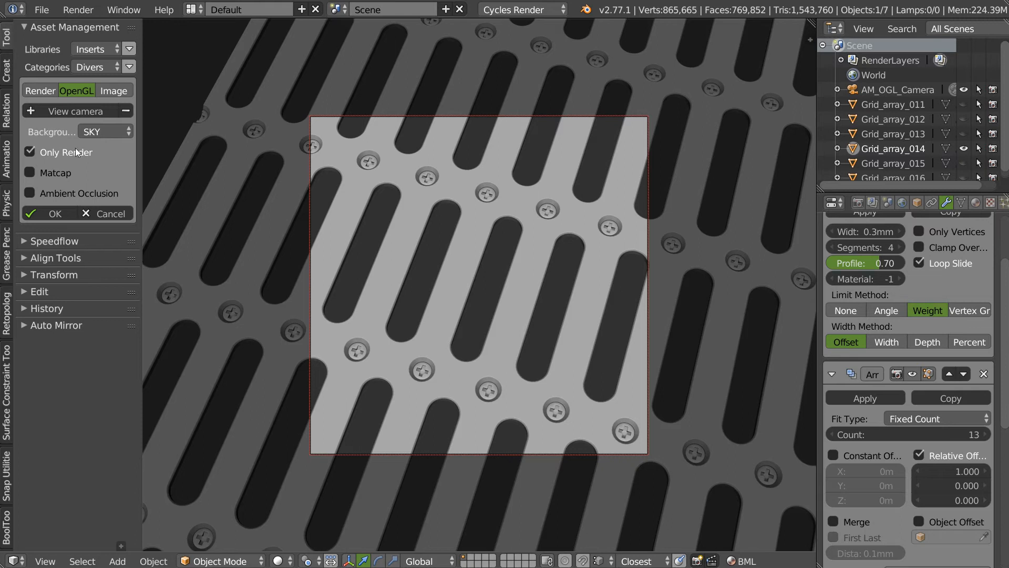
pyautogui.click(57, 213)
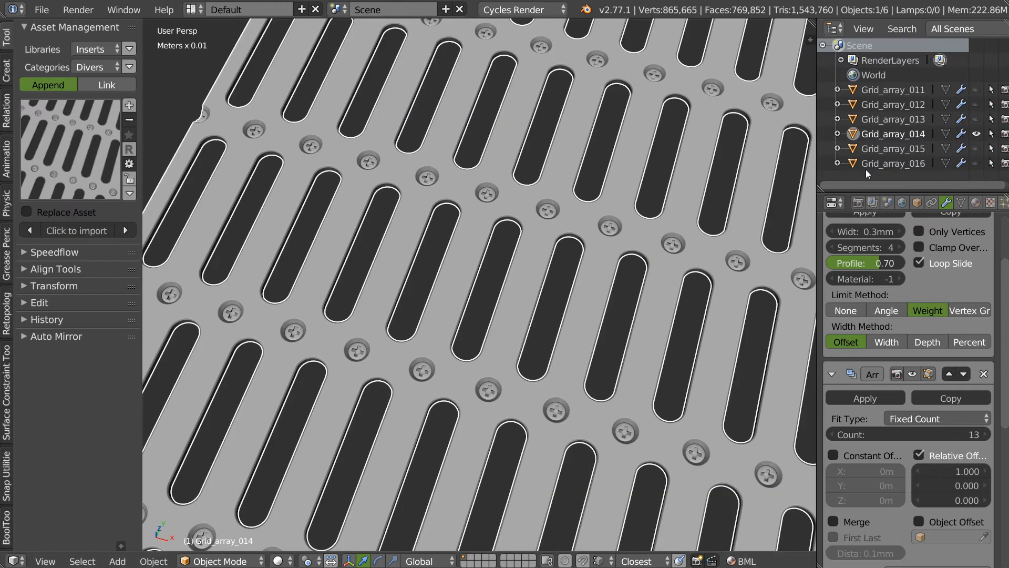
# Isolate and select Grid_array_015, and add it to the Divers assets with a close-up OpenGL camera thumbnail
pyautogui.click(975, 134)
pyautogui.click(976, 148)
pyautogui.click(893, 148)
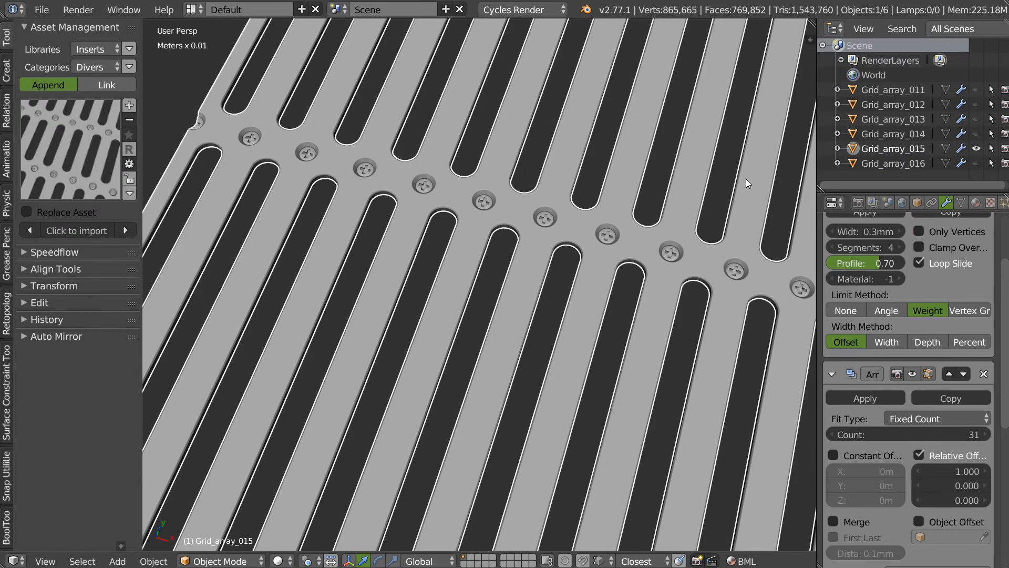
pyautogui.moveTo(466, 261); pyautogui.dragTo(458, 168, button='middle')
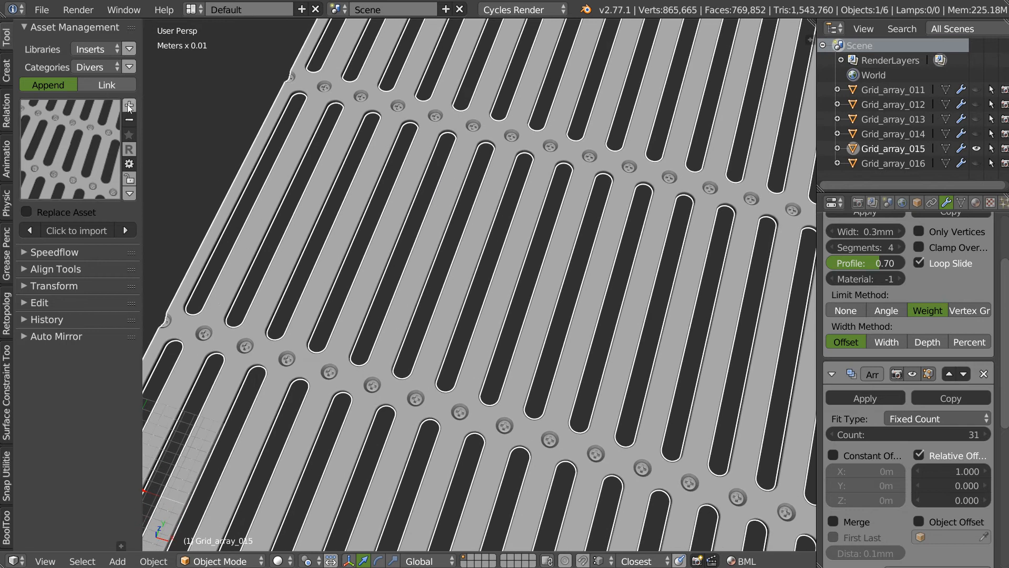
pyautogui.click(64, 172)
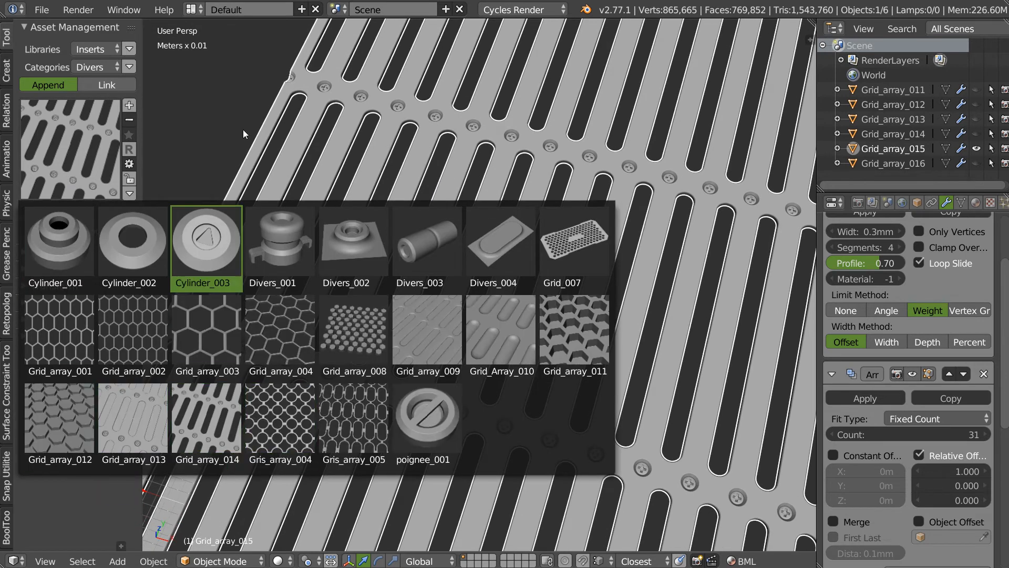
pyautogui.click(129, 105)
pyautogui.click(77, 109)
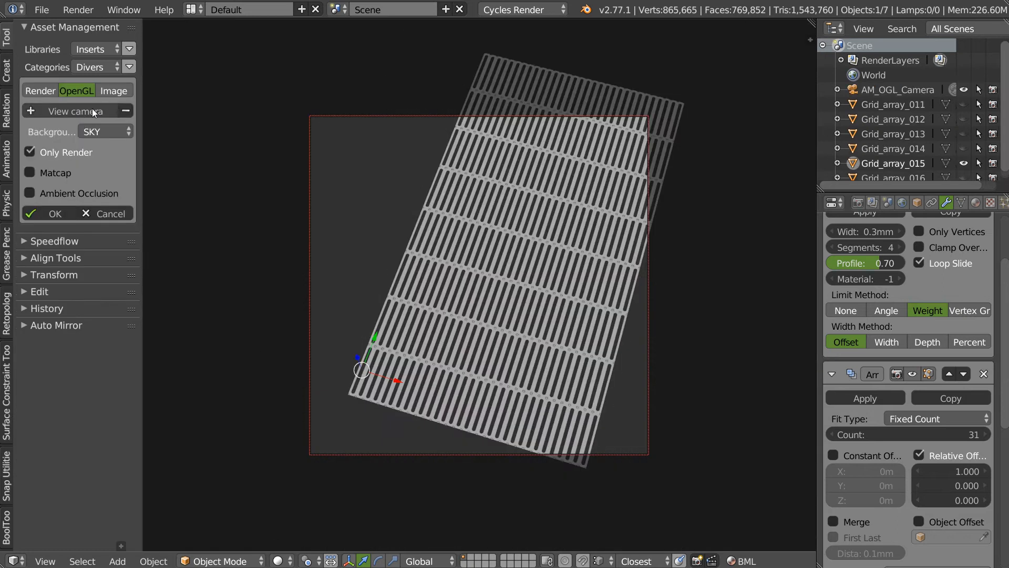
pyautogui.keyDown('ctrl'); pyautogui.moveTo(467, 254); pyautogui.dragTo(433, 266, button='middle'); pyautogui.keyUp('ctrl')
pyautogui.click(53, 215)
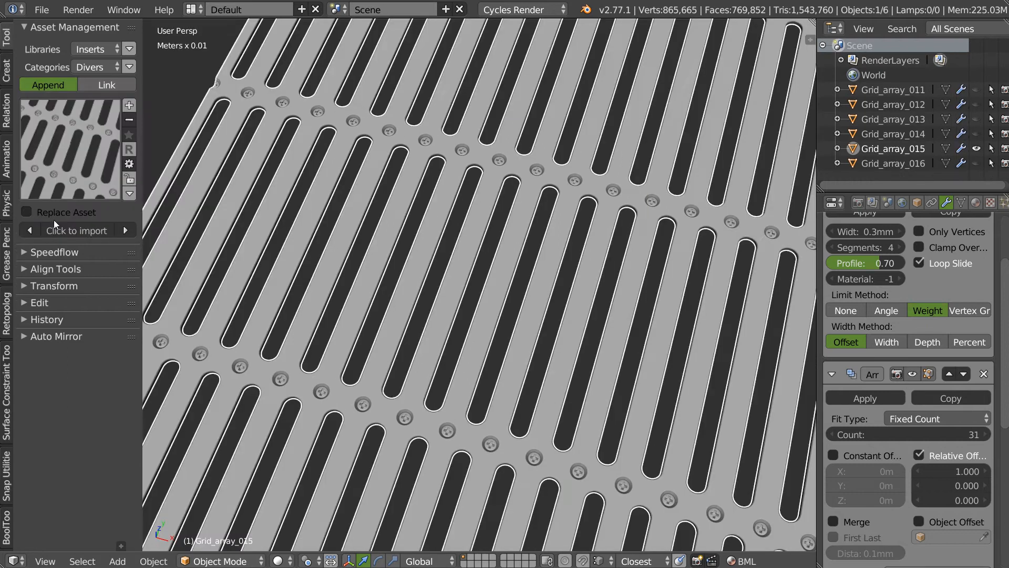
# Isolate and select Grid_array_016, and add it to the Divers assets with an Only Render OpenGL camera thumbnail framed on its slots and screws
pyautogui.click(977, 149)
pyautogui.click(976, 163)
pyautogui.click(907, 162)
pyautogui.click(129, 105)
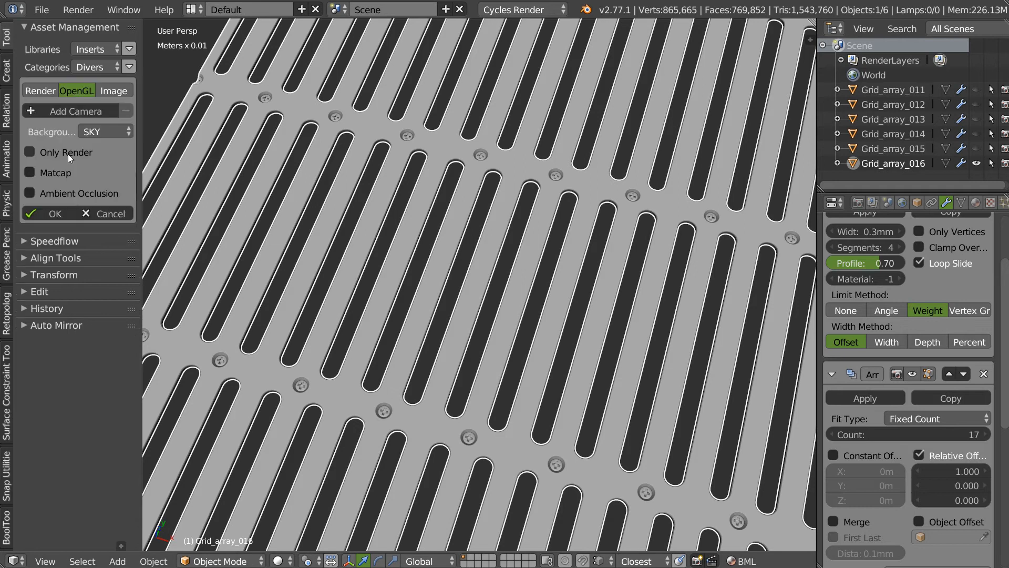
pyautogui.click(69, 110)
pyautogui.scroll(10, 384, 268)
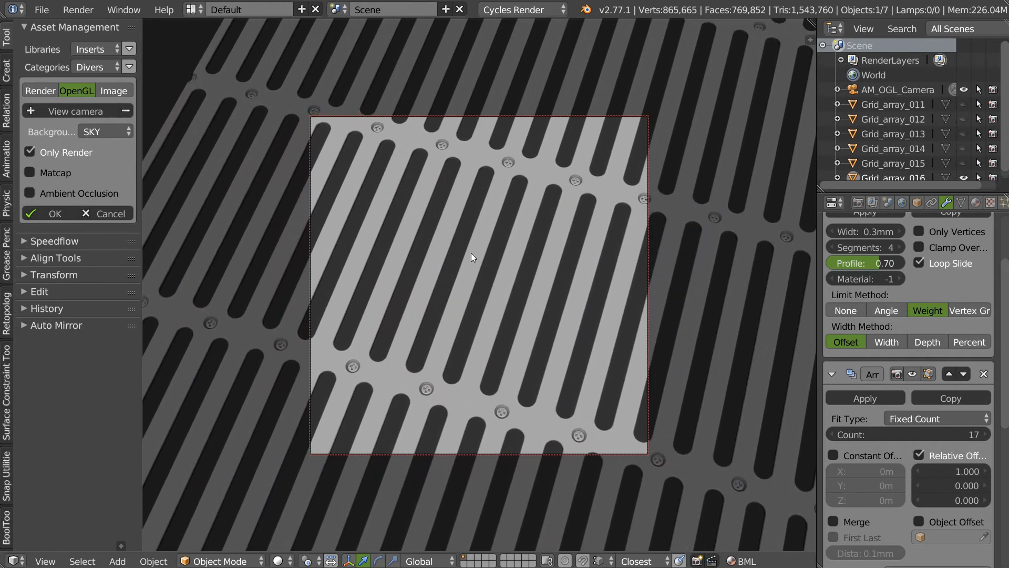
pyautogui.keyDown('shift'); pyautogui.moveTo(471, 253); pyautogui.dragTo(431, 279, button='middle'); pyautogui.keyUp('shift')
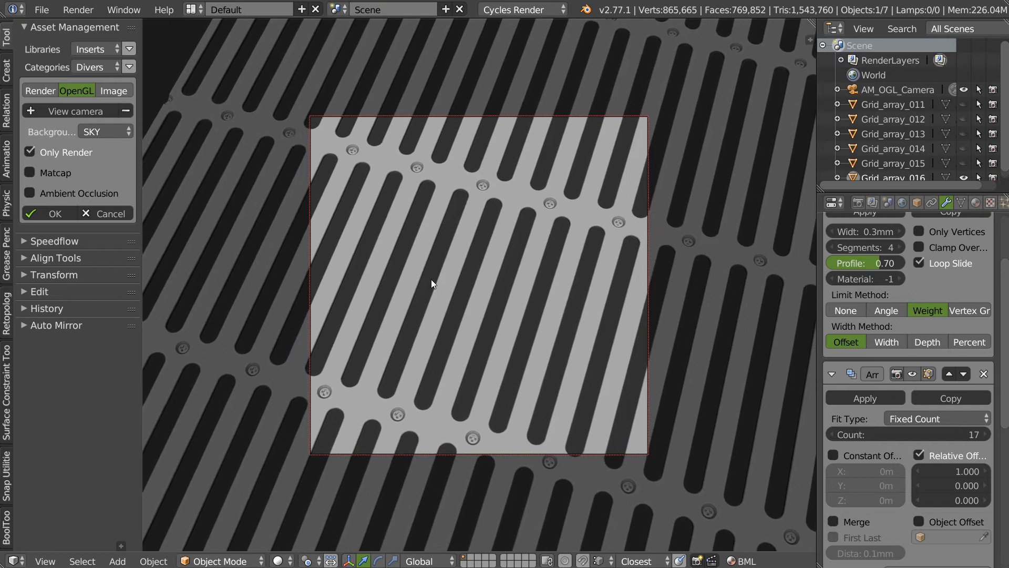
pyautogui.click(59, 217)
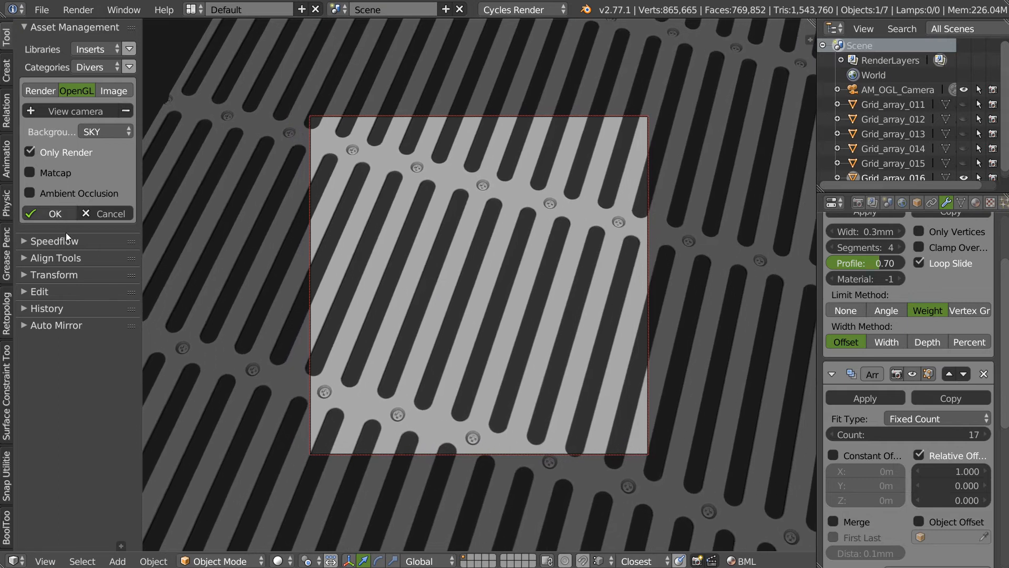
# Review the grid thumbnails in the Divers asset gallery, and look over the whole Grid_array_016 panel
pyautogui.click(71, 166)
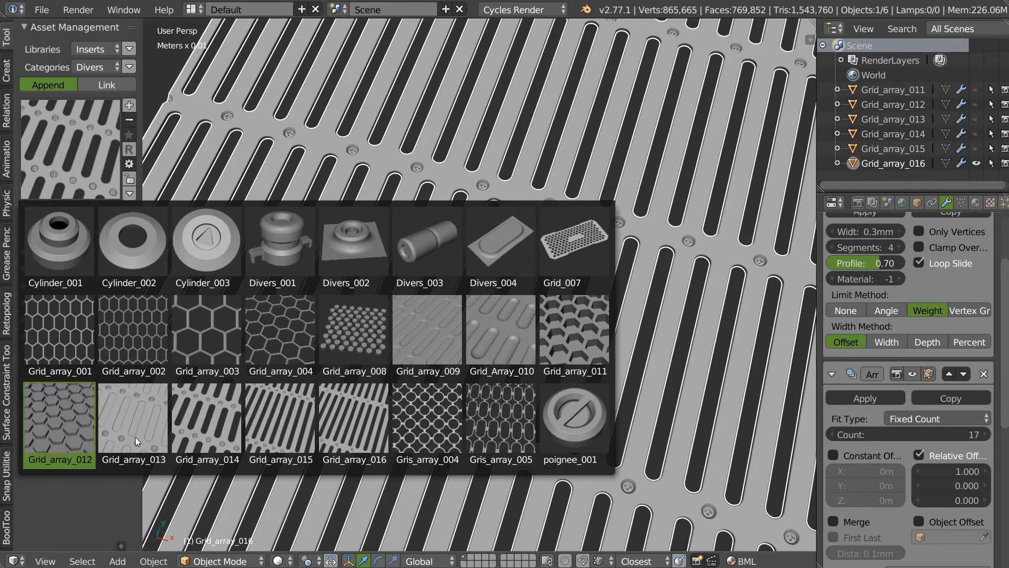
pyautogui.scroll(3, 445, 437)
pyautogui.scroll(-1, 445, 439)
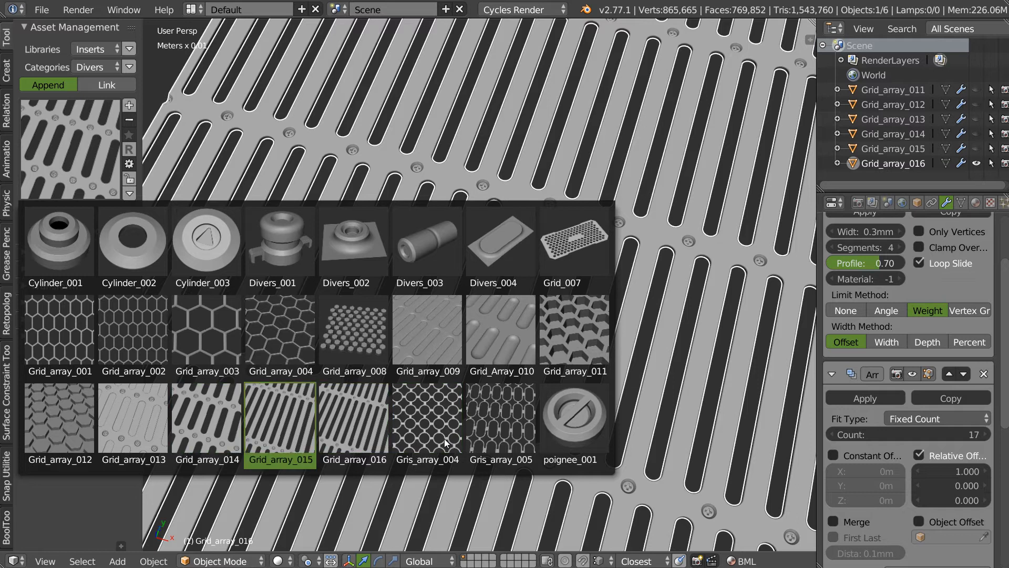
pyautogui.scroll(18, 445, 439)
pyautogui.scroll(-6, 444, 440)
pyautogui.scroll(-15, 443, 439)
pyautogui.scroll(16, 443, 440)
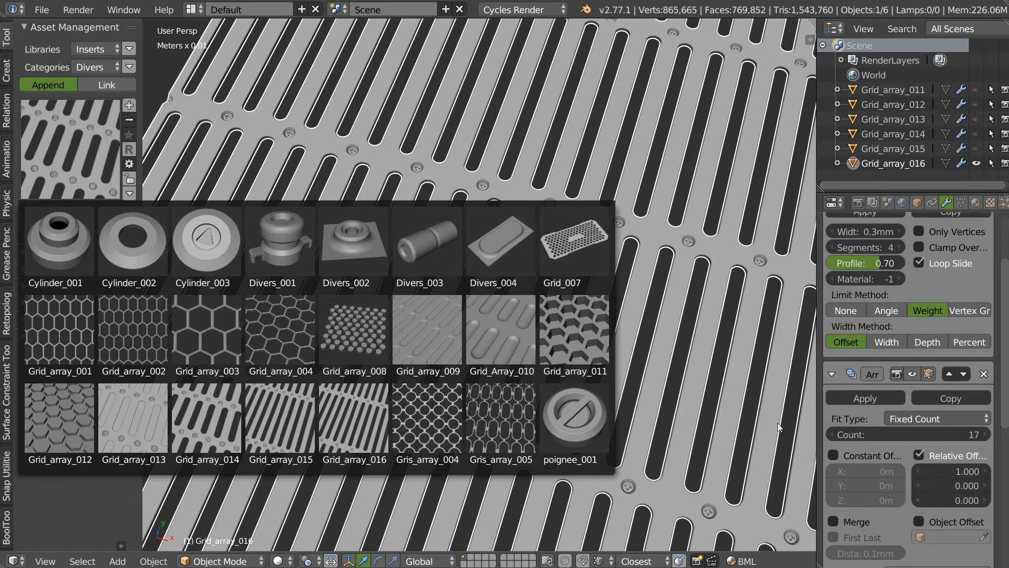
pyautogui.click(171, 70)
pyautogui.scroll(-5, 606, 197)
pyautogui.scroll(-3, 554, 211)
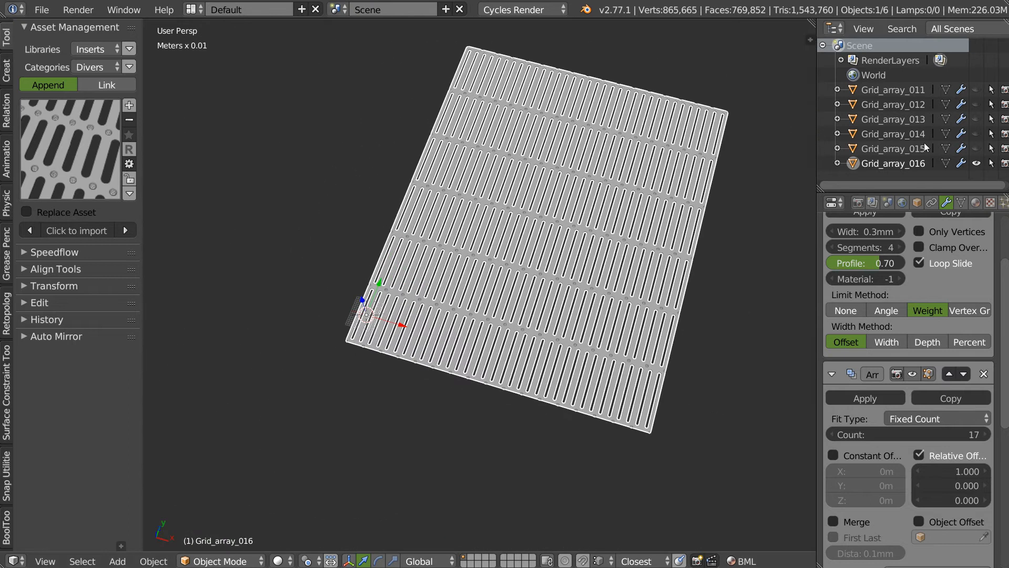
pyautogui.moveTo(500, 274); pyautogui.dragTo(685, 110, button='middle')
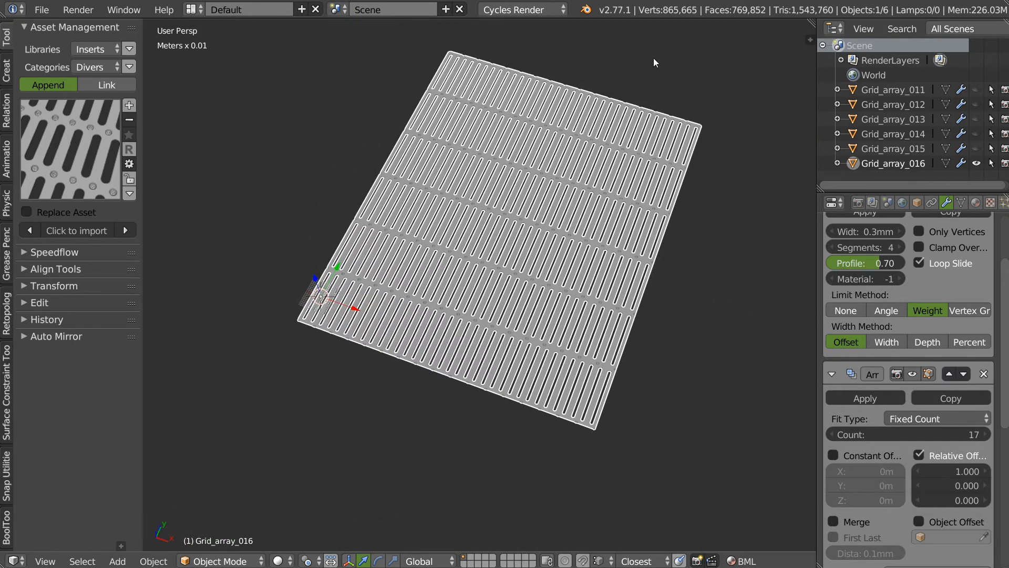
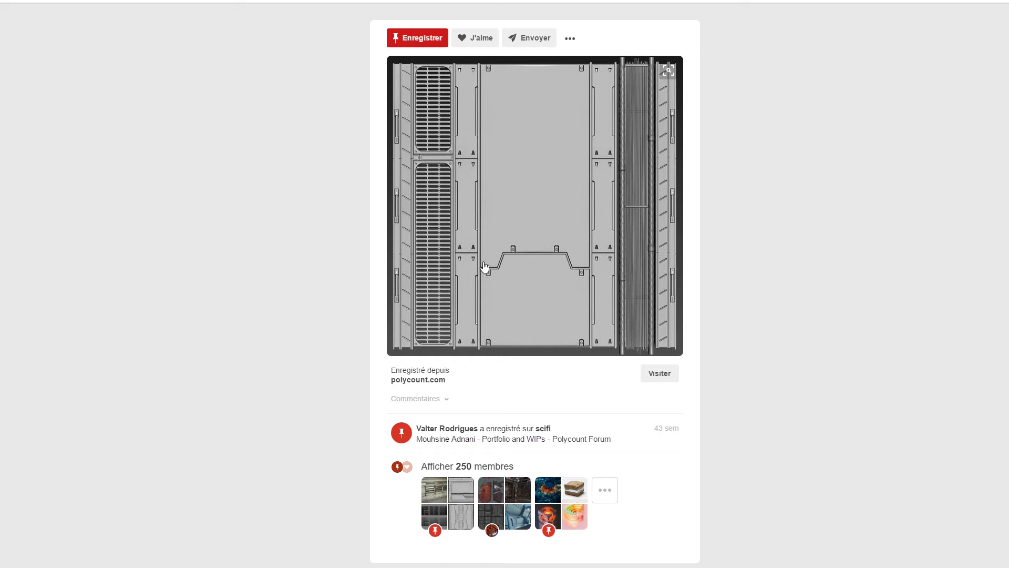
# Switch to the web browser and examine the grey sci-fi wall panel references for grille and slot patterns
pyautogui.scroll(-4, 226, 340)
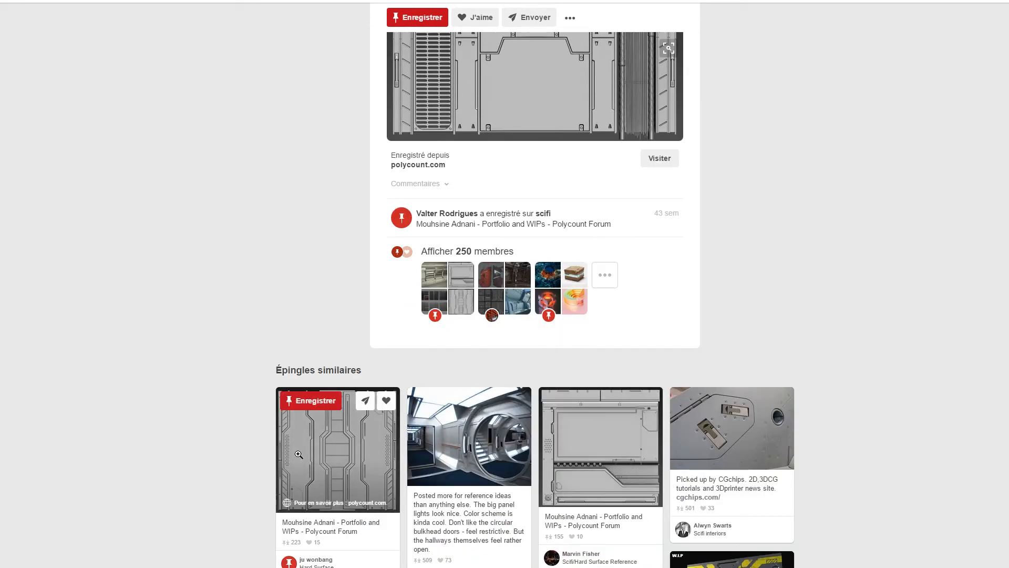
pyautogui.click(393, 429)
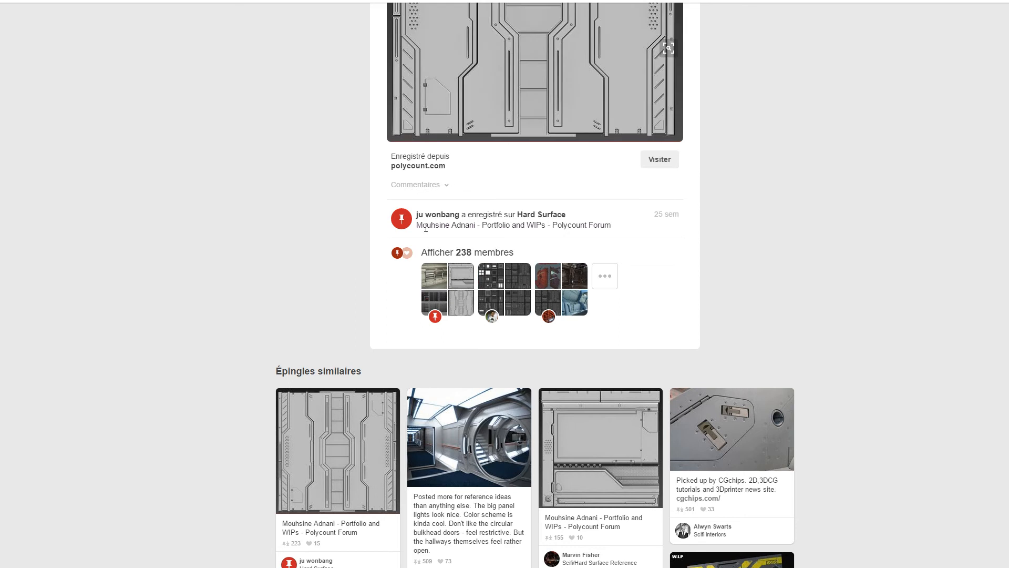
pyautogui.scroll(4, 250, 203)
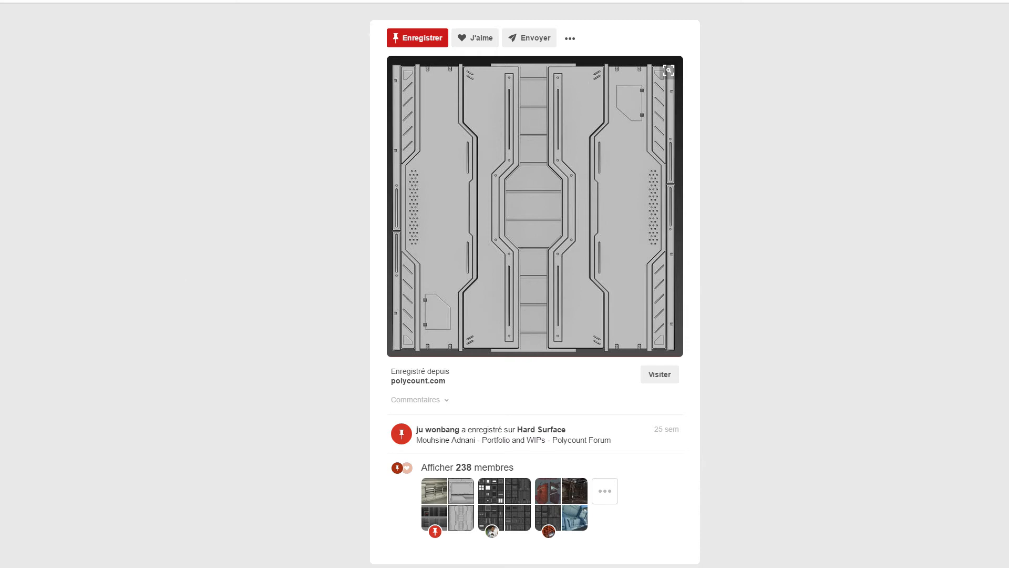
pyautogui.hotkey('alt', 'Left')
pyautogui.scroll(4, 182, 180)
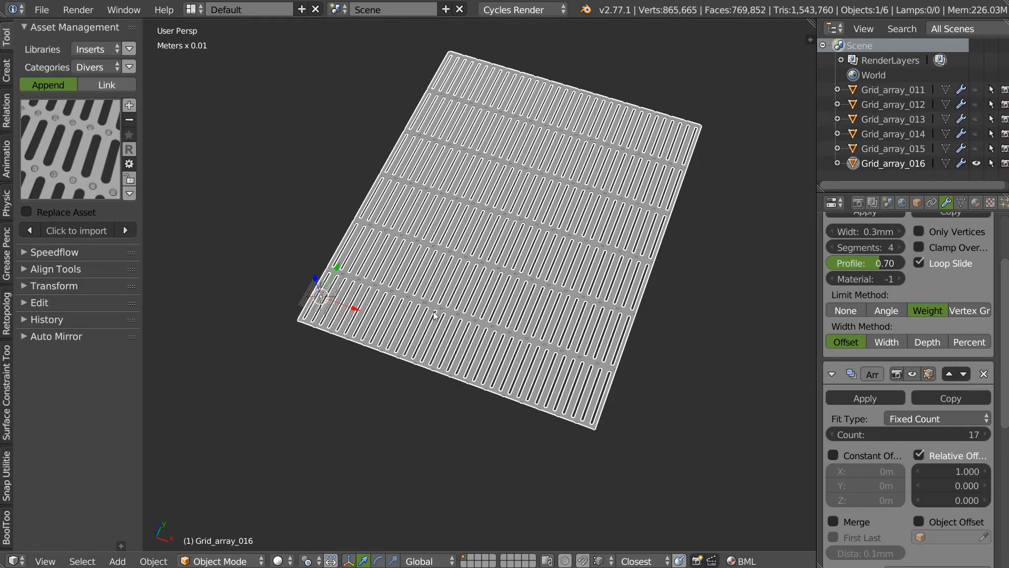
# Duplicate Grid_array_016 in place, hide the original, and select the edge loop around the copy's first slot
pyautogui.scroll(10, 363, 250)
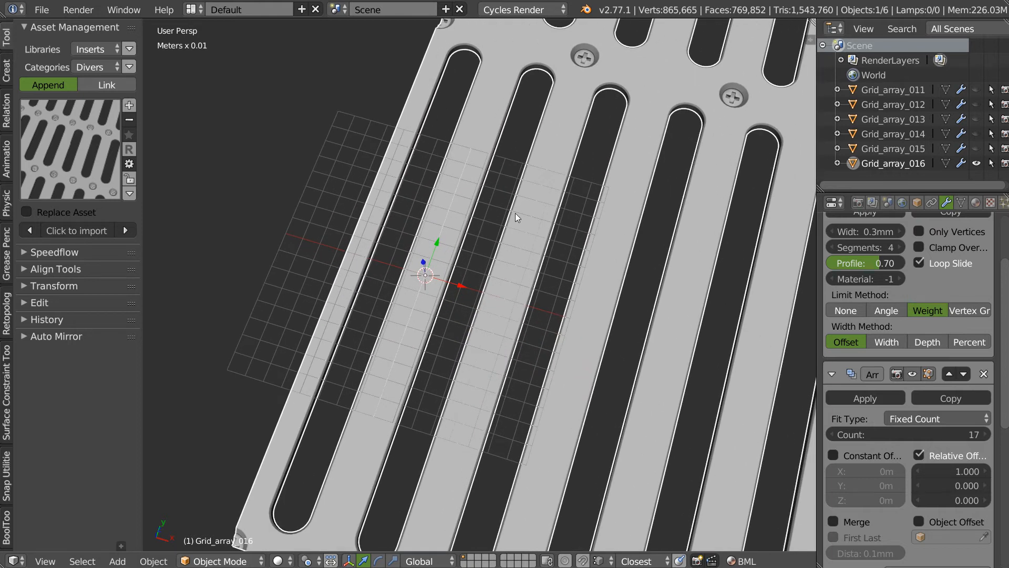
pyautogui.hotkey('shift', 'd')
pyautogui.rightClick(431, 212)
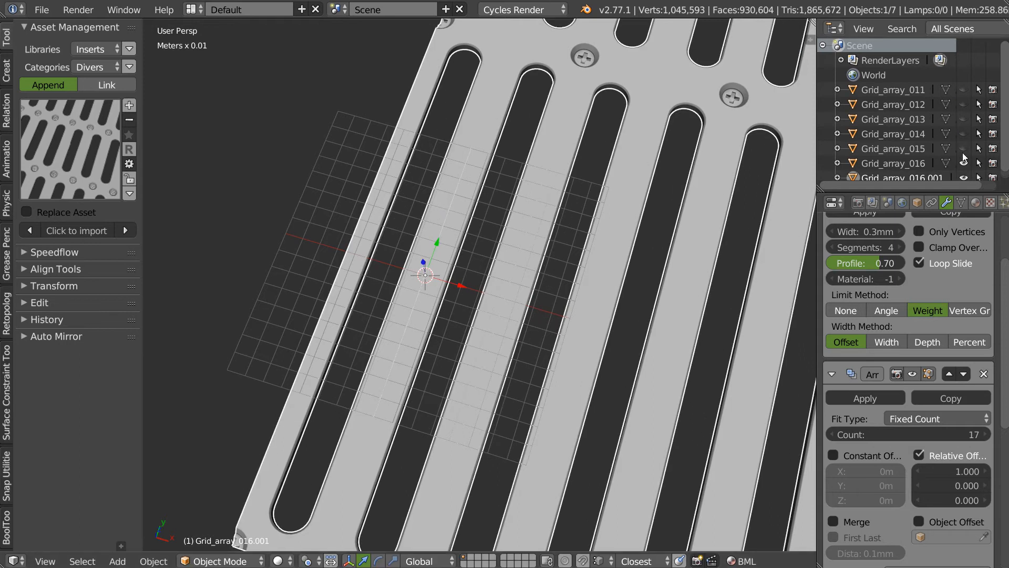
pyautogui.press('Tab')
pyautogui.keyDown('alt'); pyautogui.rightClick(382, 231); pyautogui.keyUp('alt')
pyautogui.moveTo(403, 230); pyautogui.dragTo(398, 217, button='middle')
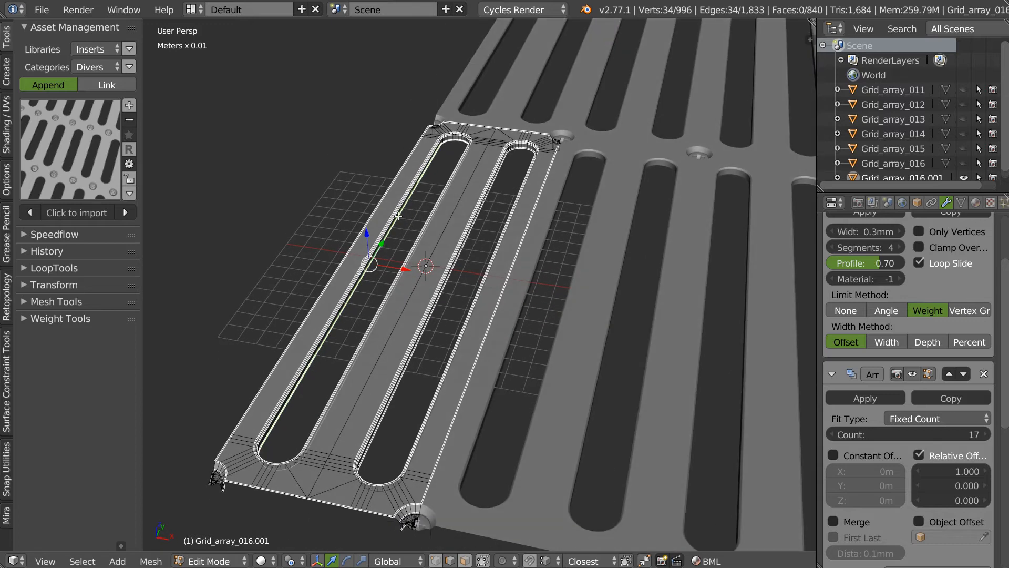
# Separate a duplicate of the slot's edge loop into its own object and delete the copied grid
pyautogui.hotkey('shift', 'd')
pyautogui.click(414, 179)
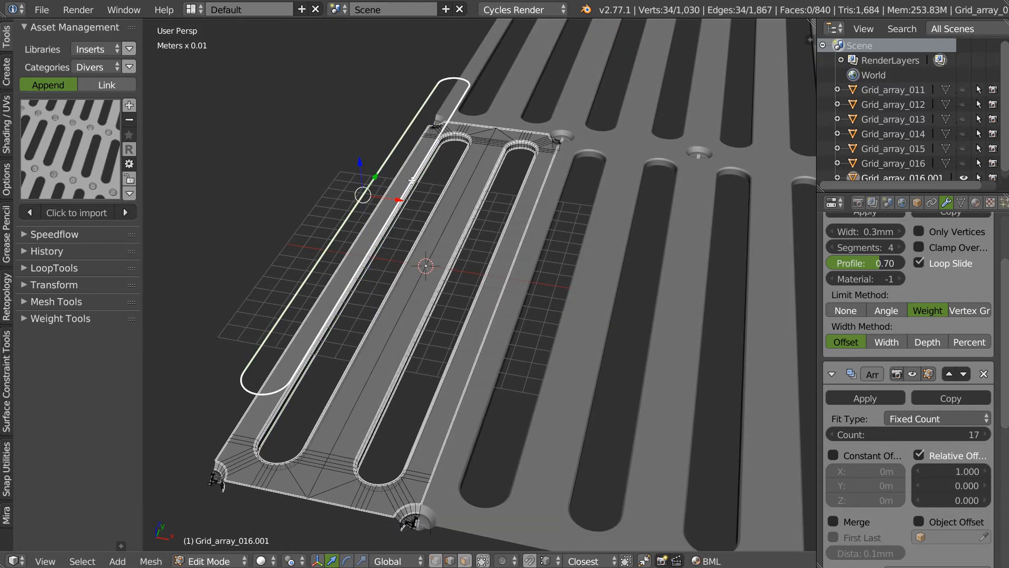
pyautogui.press('p')
pyautogui.click(400, 174)
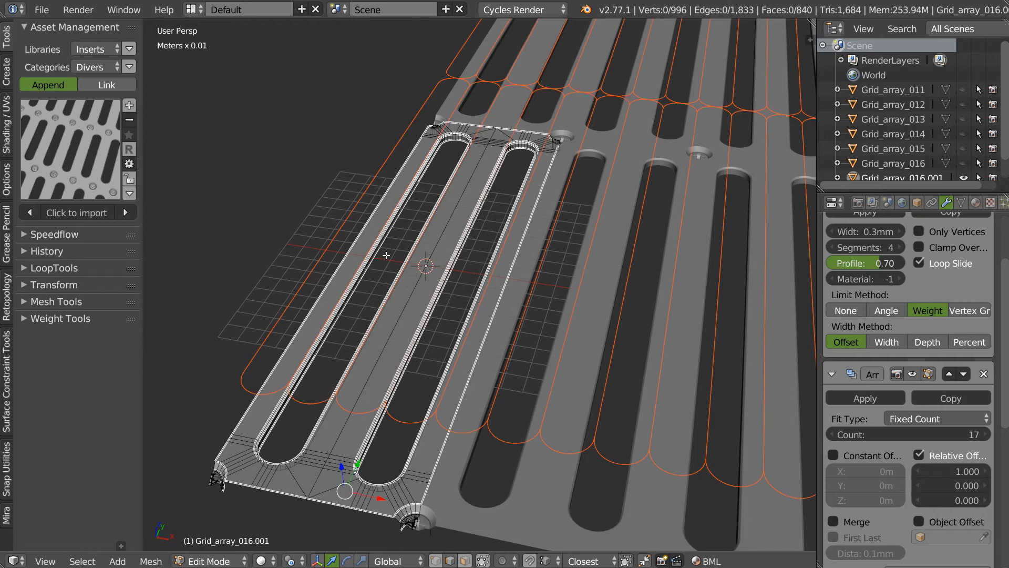
pyautogui.press('Tab')
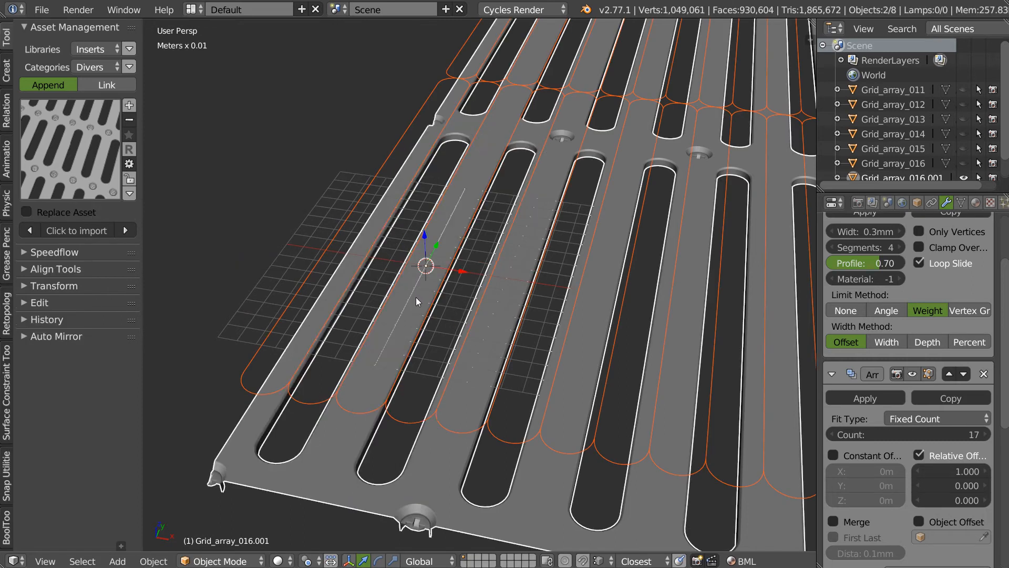
pyautogui.press('x')
pyautogui.click(411, 295)
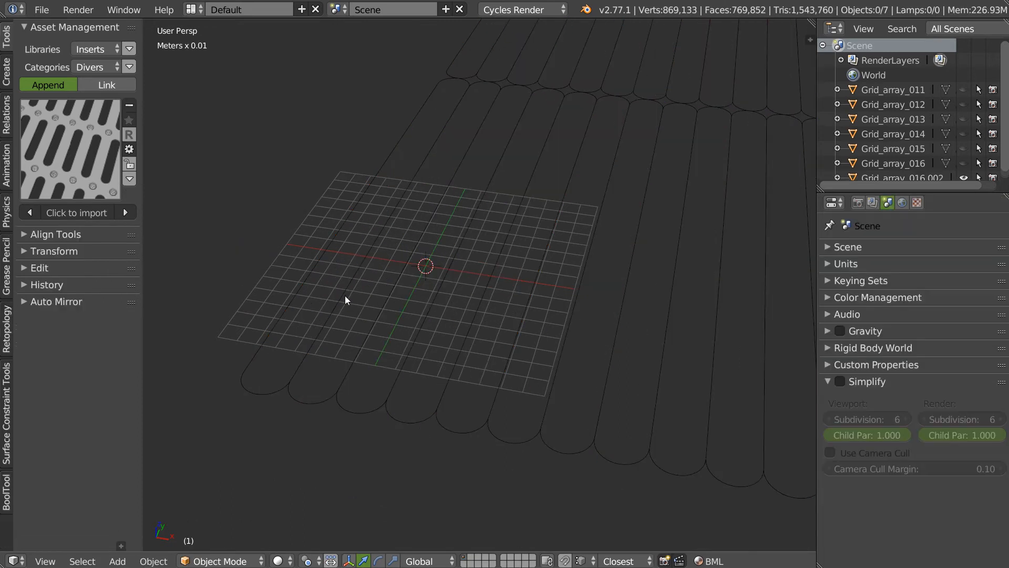
# Remove the arrays from the separated slot outline and shorten it by moving one rounded end about 21 cm along negative Y
pyautogui.rightClick(339, 299)
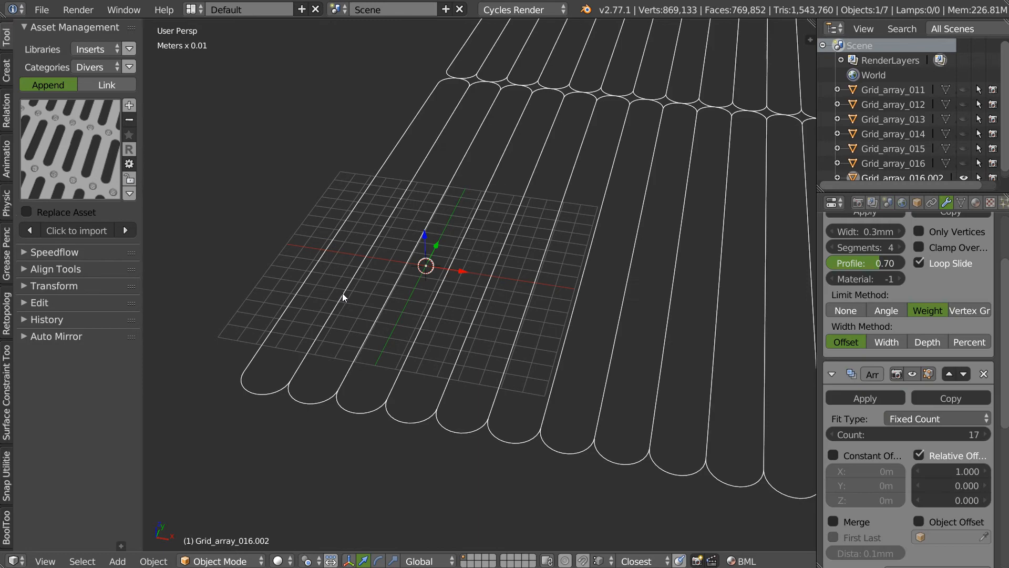
pyautogui.click(983, 374)
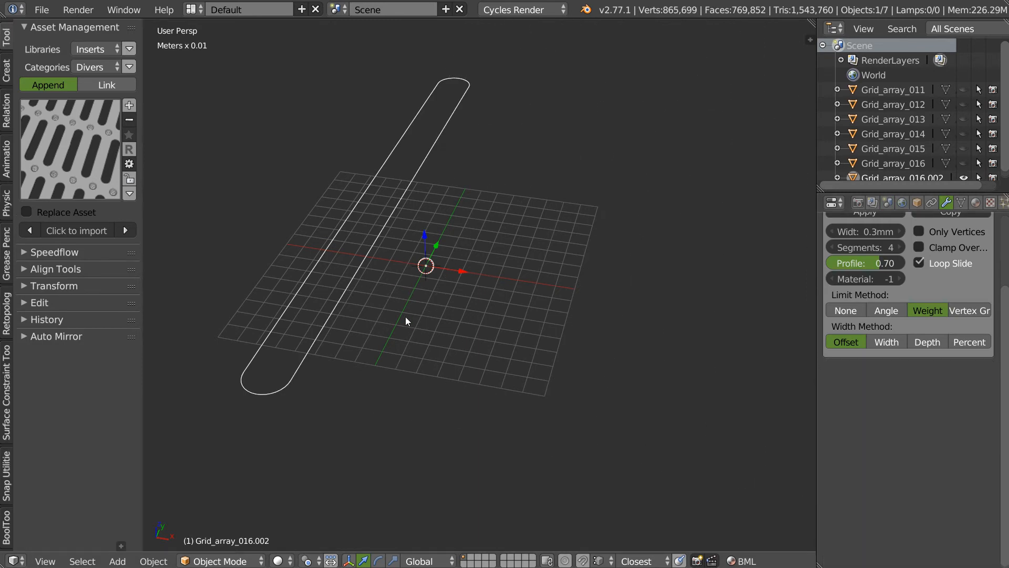
pyautogui.press('Tab')
pyautogui.moveTo(376, 283); pyautogui.dragTo(365, 281, button='middle')
pyautogui.rightClick(541, 90)
pyautogui.hotkey('ctrl', 'l')
pyautogui.press('g')
pyautogui.press('y')
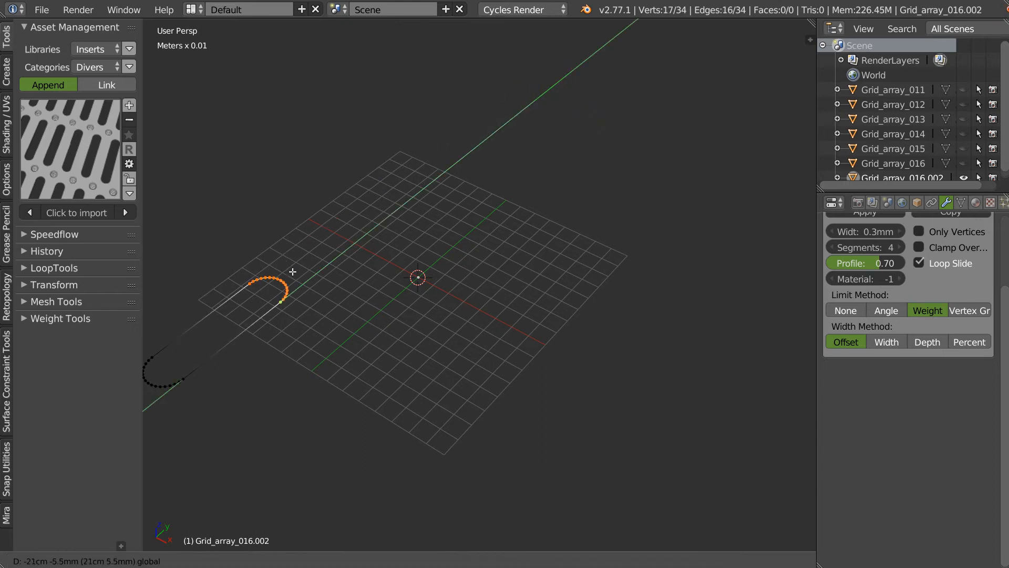
pyautogui.click(288, 270)
pyautogui.press('KP_7')
pyautogui.press('Tab')
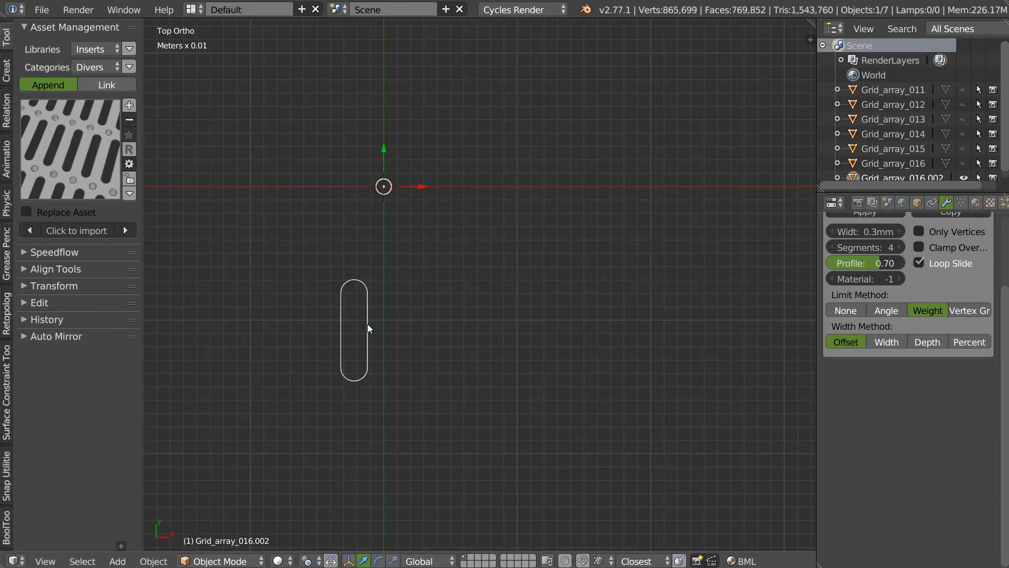
# Center the slot outline's origin on its geometry, rotate it about 45 degrees around Z, and clear its location
pyautogui.rightClick(376, 301)
pyautogui.click(466, 240)
pyautogui.press('space')
pyautogui.click(333, 264)
pyautogui.press('z')
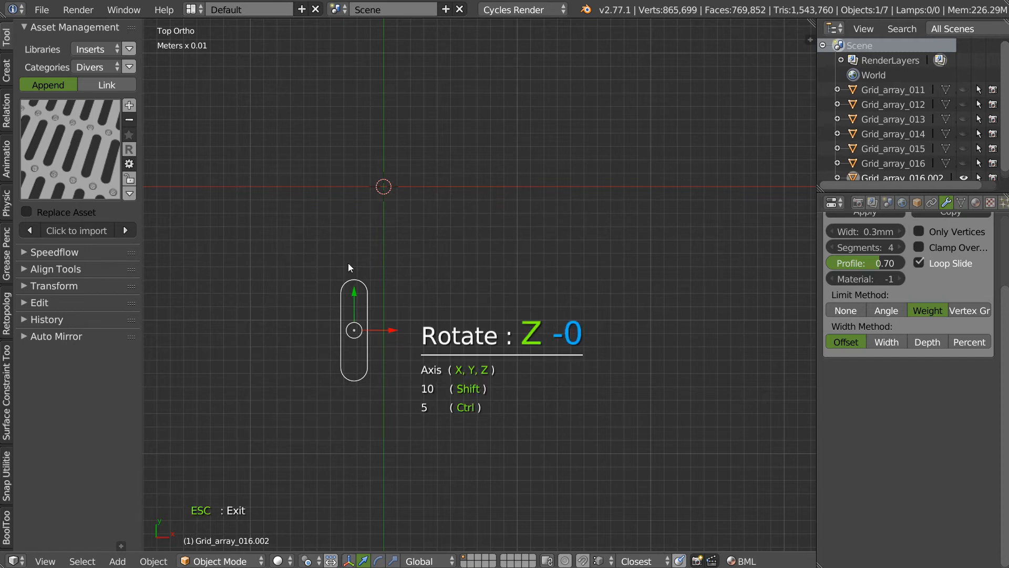
pyautogui.click(458, 274)
pyautogui.hotkey('alt', 'g')
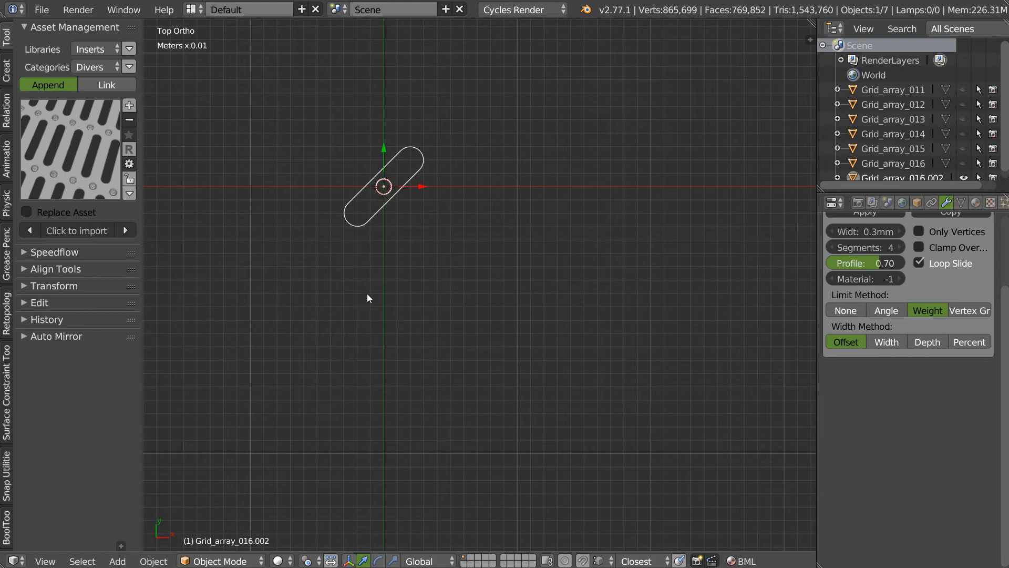
pyautogui.keyDown('ctrl'); pyautogui.moveTo(363, 241); pyautogui.dragTo(406, 264, button='middle'); pyautogui.keyUp('ctrl')
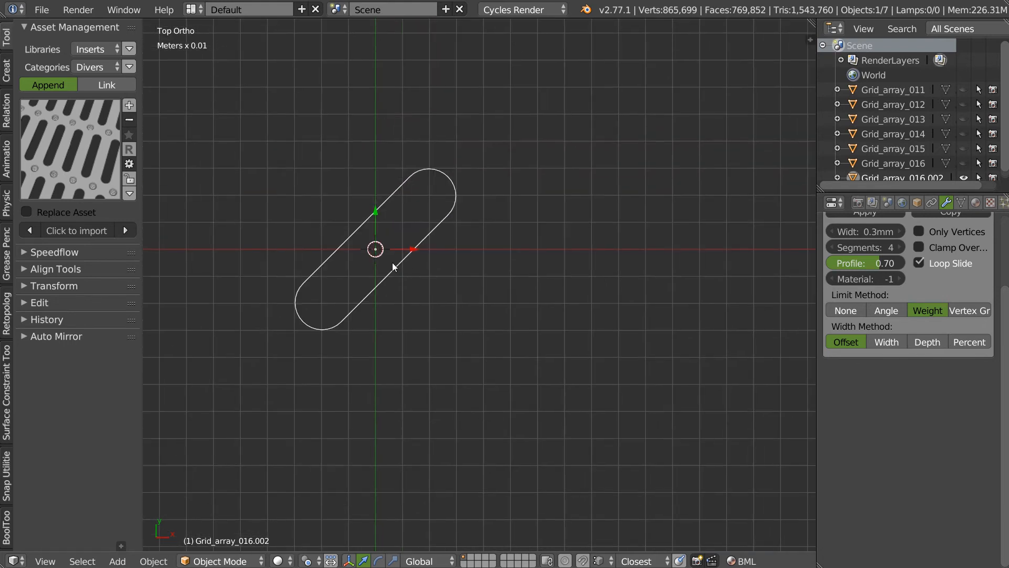
# Inspect the diagonal slot outline's mesh, and delete the outline object
pyautogui.press('Tab')
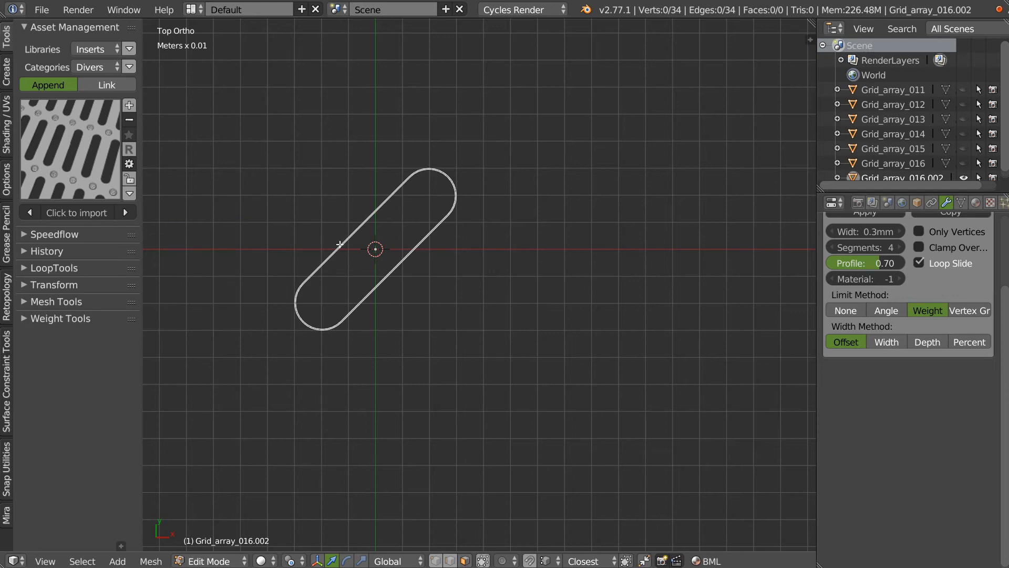
pyautogui.moveTo(361, 281); pyautogui.dragTo(457, 219, button='middle')
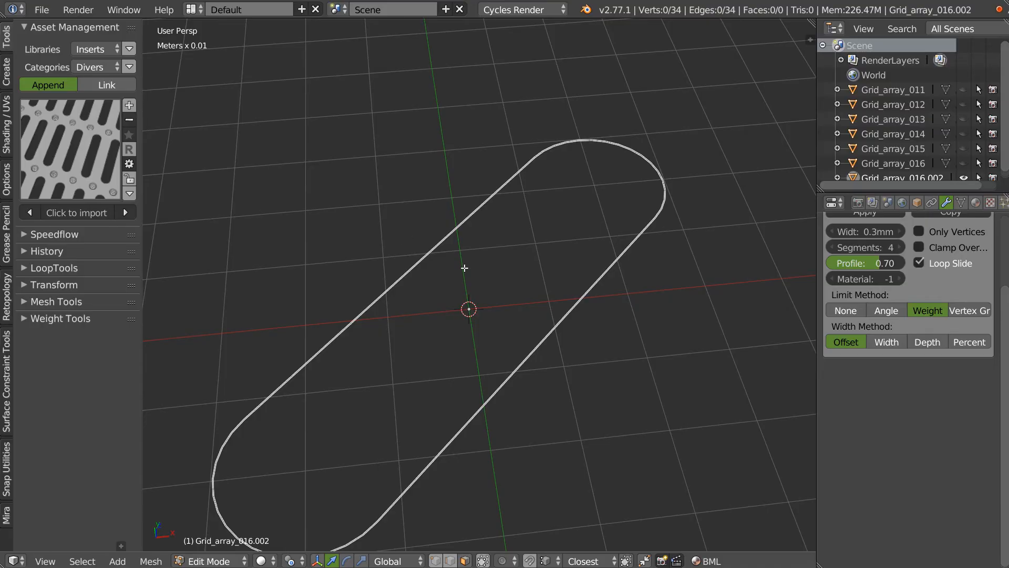
pyautogui.scroll(-6, 465, 268)
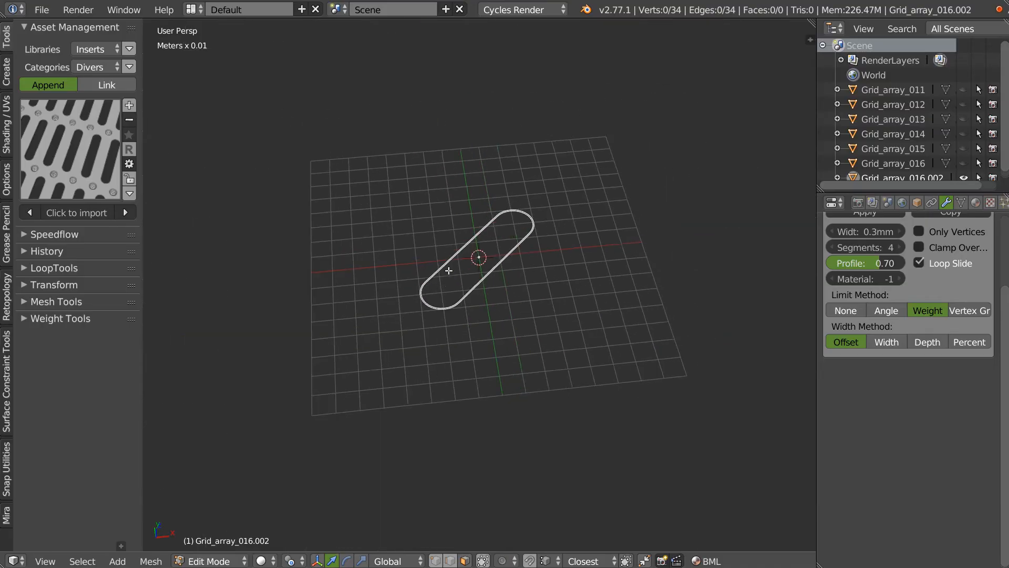
pyautogui.press('Tab')
pyautogui.press('Delete')
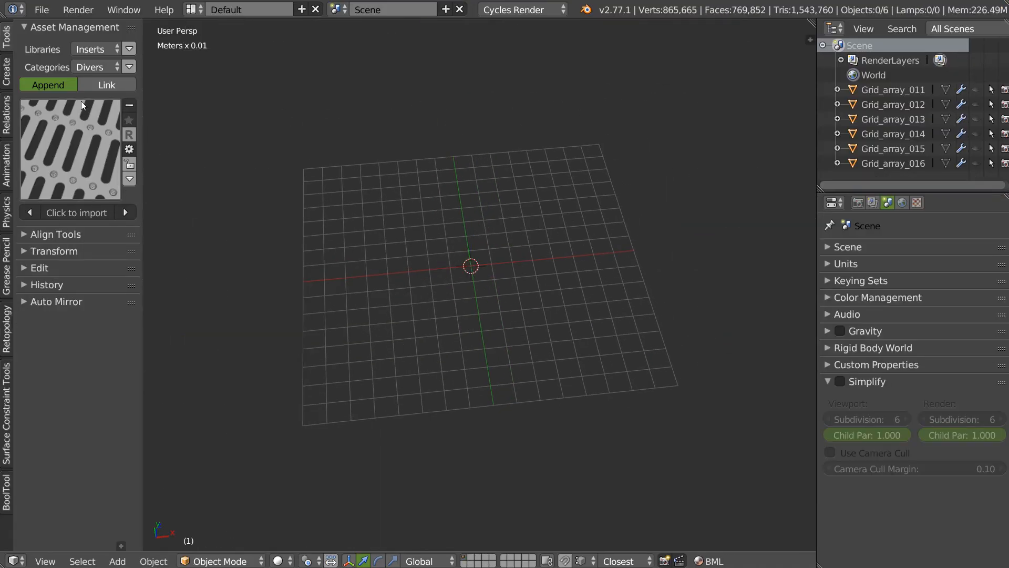
# Set the asset category to Brushes and import Brush_001 into the emptied scene view
pyautogui.click(69, 130)
pyautogui.click(93, 63)
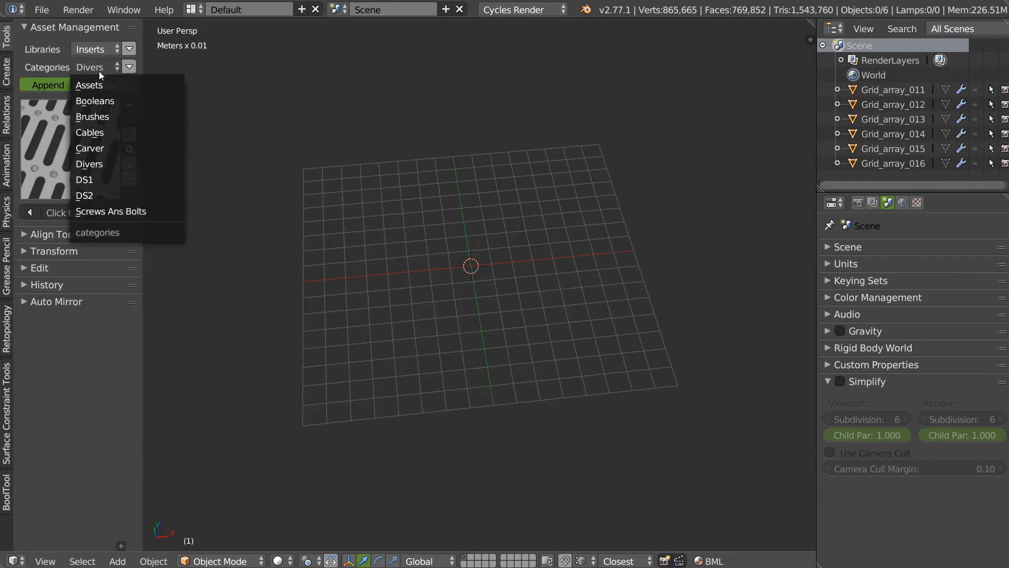
pyautogui.click(93, 116)
pyautogui.click(71, 166)
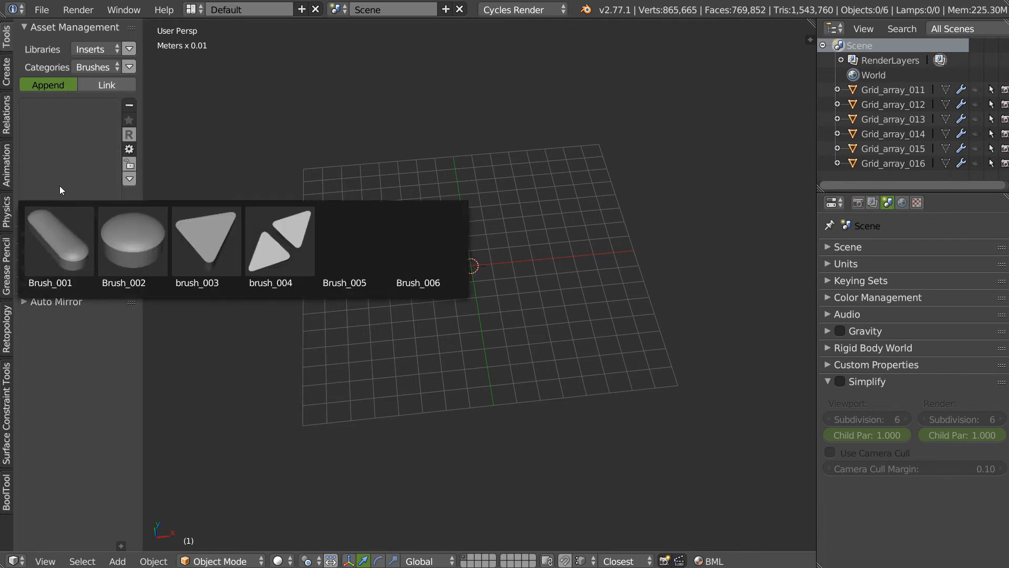
pyautogui.click(59, 255)
pyautogui.scroll(3, 495, 243)
pyautogui.moveTo(455, 282)
pyautogui.mouseDown(button='middle')
pyautogui.moveTo(495, 243)
pyautogui.moveTo(482, 223)
pyautogui.moveTo(493, 187)
pyautogui.mouseUp(button='middle')
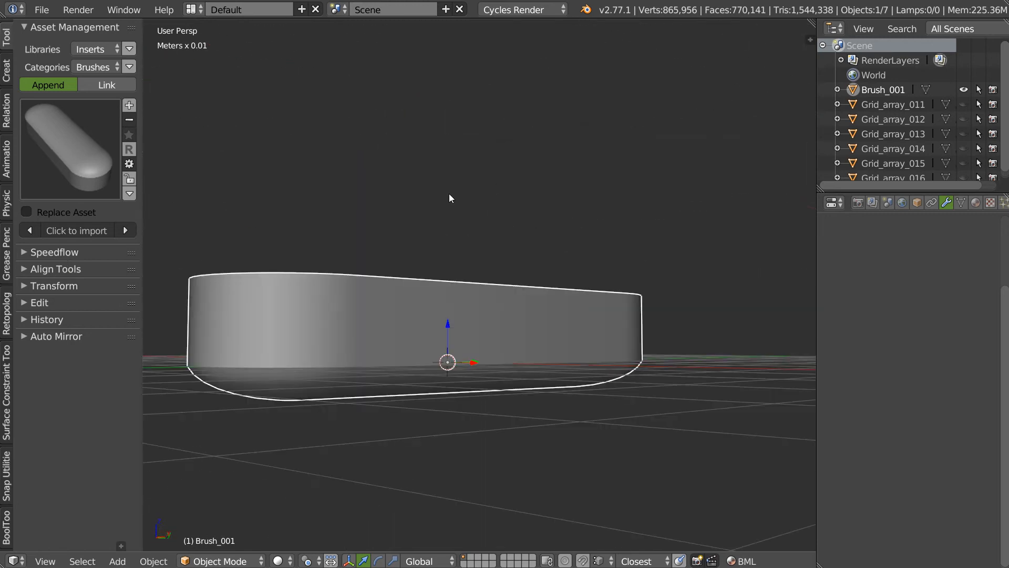
# Bevel the horizontal edge loop above Brush_001's rounded underside by 0.1 mm with 4 segments and a 0.70 profile
pyautogui.press('Tab')
pyautogui.keyDown('alt'); pyautogui.rightClick(409, 366); pyautogui.keyUp('alt')
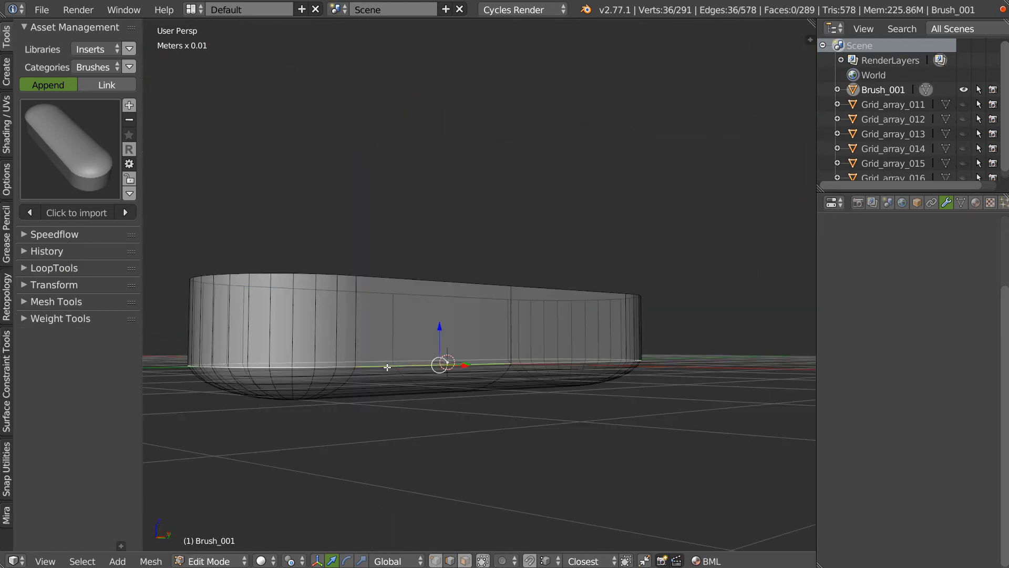
pyautogui.hotkey('alt', 'q')
pyautogui.click(518, 373)
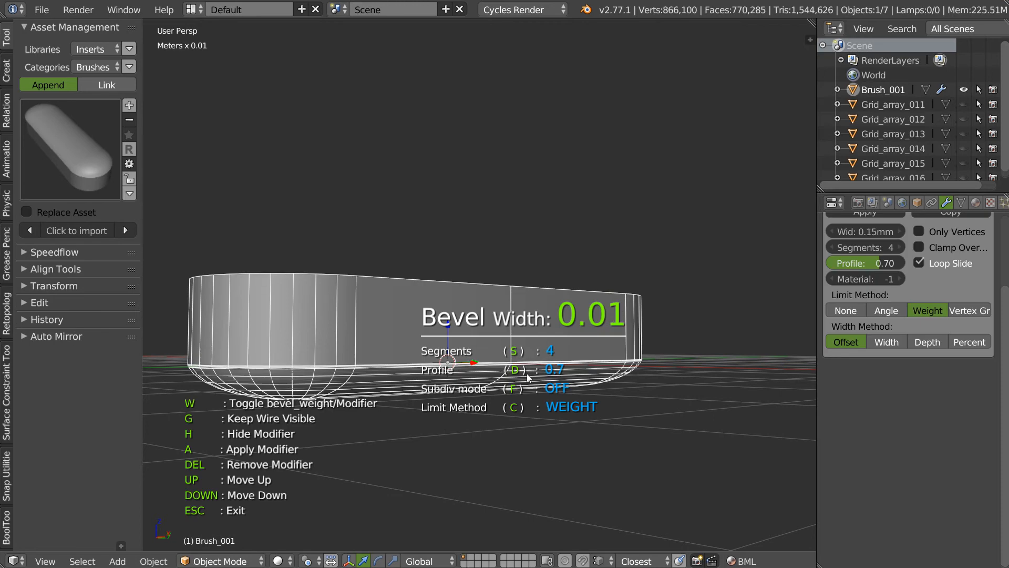
pyautogui.click(527, 375)
# Delete the vertices of the brush's flat upper rim, leaving that side open
pyautogui.keyDown('alt'); pyautogui.rightClick(381, 277); pyautogui.keyUp('alt')
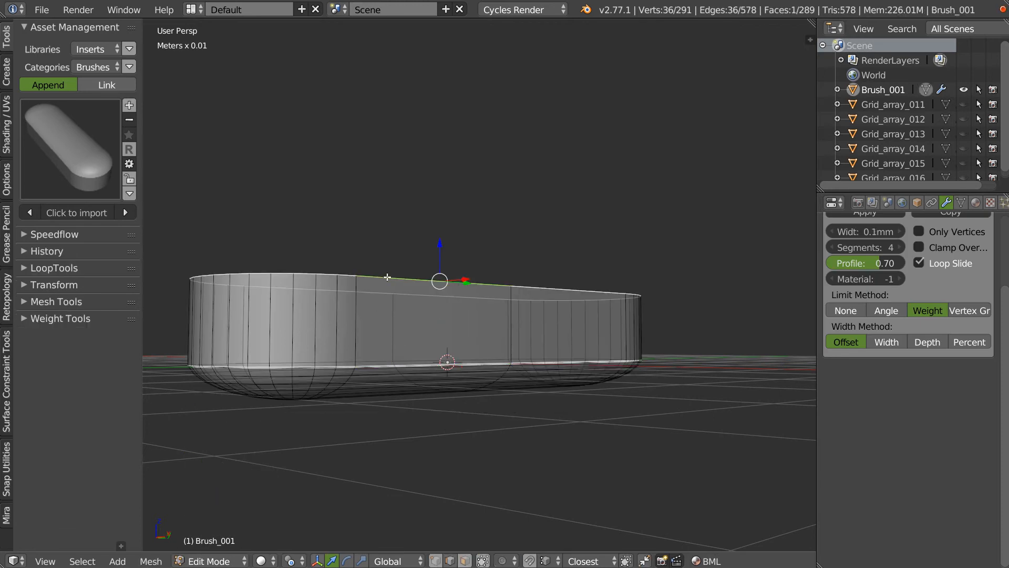
pyautogui.press('x')
pyautogui.click(321, 327)
pyautogui.moveTo(382, 307); pyautogui.dragTo(475, 320, button='middle')
pyautogui.press('Tab')
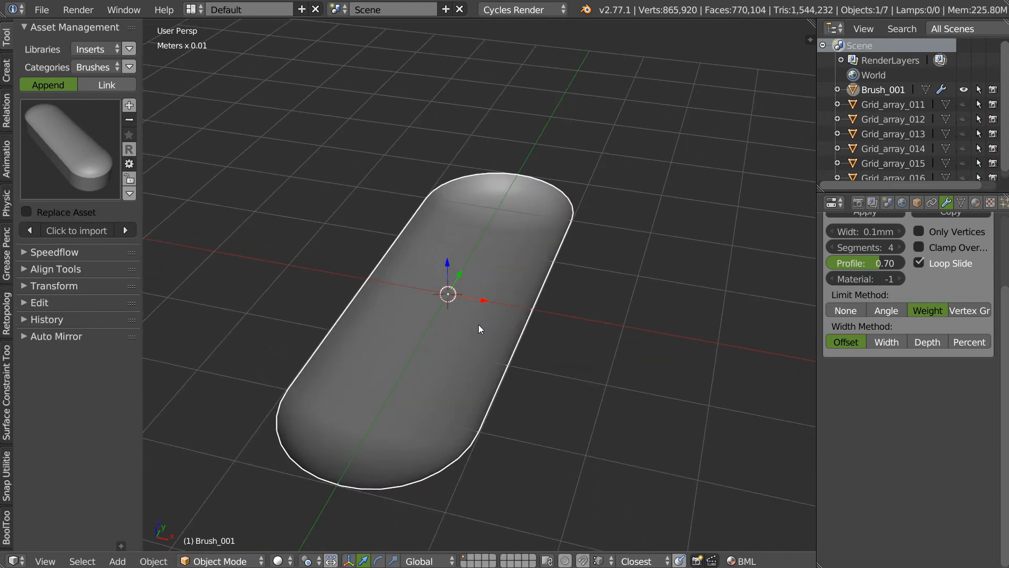
# Rotate the opened brush around the Z axis
pyautogui.press('space')
pyautogui.click(370, 325)
pyautogui.press('z')
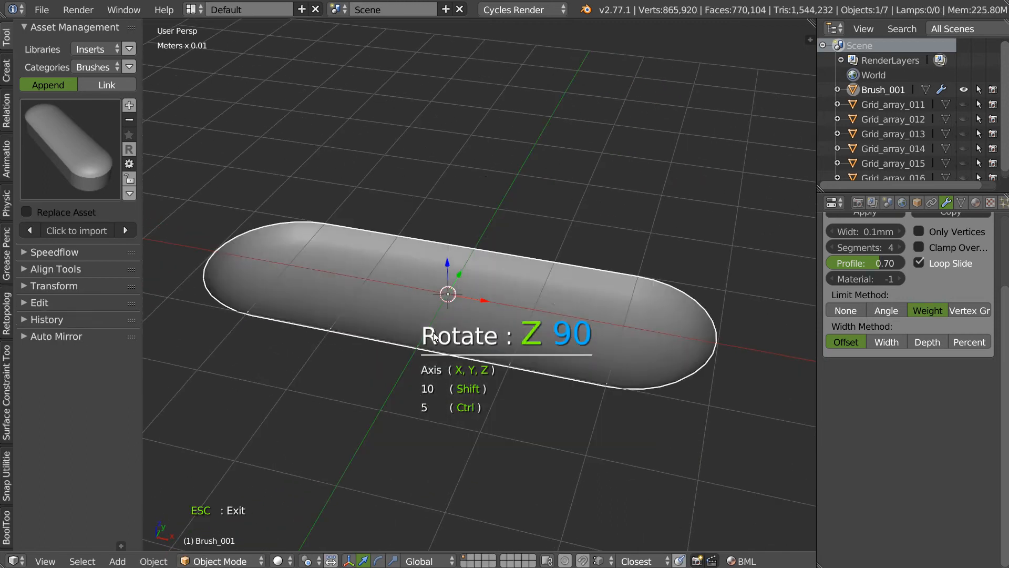
pyautogui.click(317, 336)
# Delete the modified brush and import a fresh Brush_001 in top view
pyautogui.press('KP_7')
pyautogui.keyDown('shift'); pyautogui.moveTo(522, 269); pyautogui.dragTo(486, 279, button='middle'); pyautogui.keyUp('shift')
pyautogui.keyDown('ctrl'); pyautogui.moveTo(487, 279); pyautogui.dragTo(469, 314, button='middle'); pyautogui.keyUp('ctrl')
pyautogui.press('Delete')
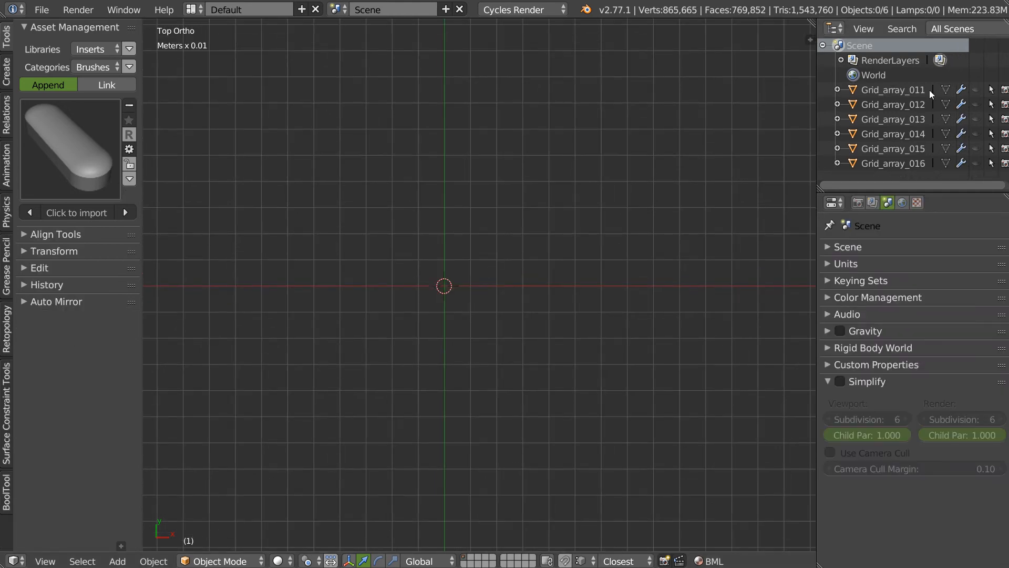
pyautogui.click(83, 212)
# Dissolve the edge loop that crosses the middle of the brush, keeping its shape intact
pyautogui.scroll(14, 446, 279)
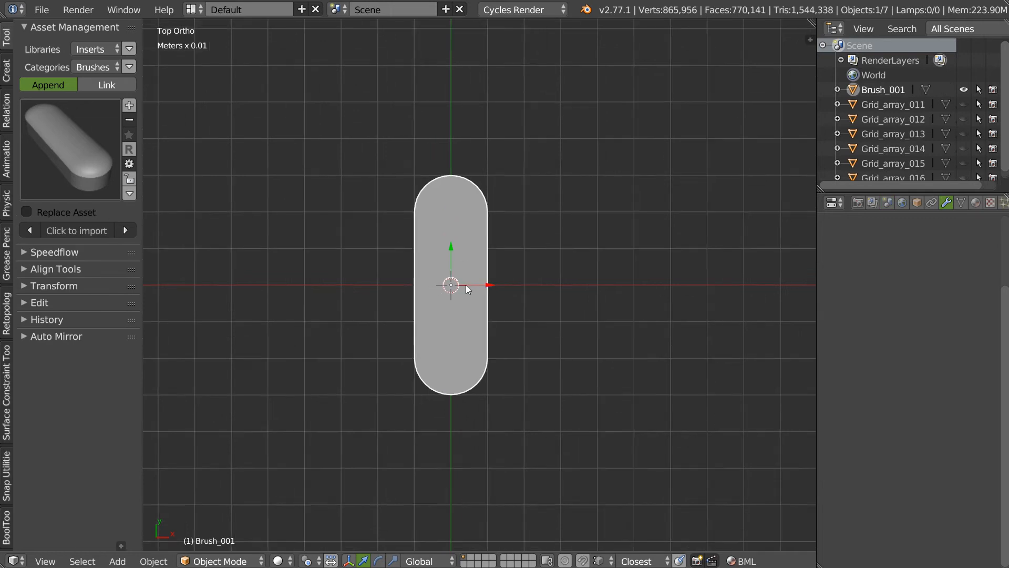
pyautogui.moveTo(460, 264); pyautogui.dragTo(439, 210, button='middle')
pyautogui.scroll(-12, 439, 209)
pyautogui.moveTo(393, 321)
pyautogui.mouseDown(button='middle')
pyautogui.moveTo(487, 253)
pyautogui.moveTo(555, 270)
pyautogui.mouseUp(button='middle')
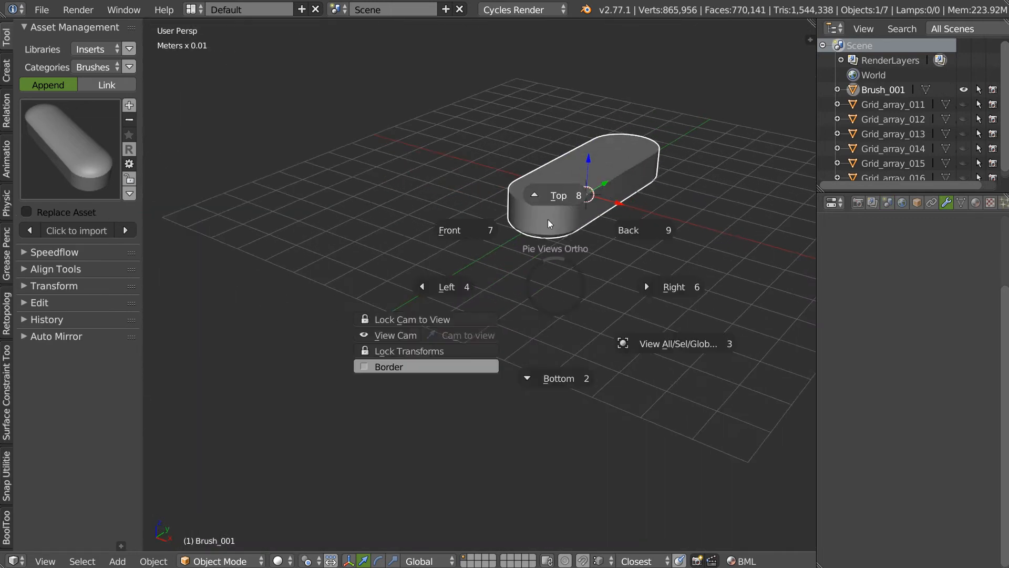
pyautogui.press('KP_7')
pyautogui.press('Tab')
pyautogui.keyDown('shift'); pyautogui.moveTo(496, 248); pyautogui.dragTo(448, 287, button='middle'); pyautogui.keyUp('shift')
pyautogui.scroll(8, 447, 286)
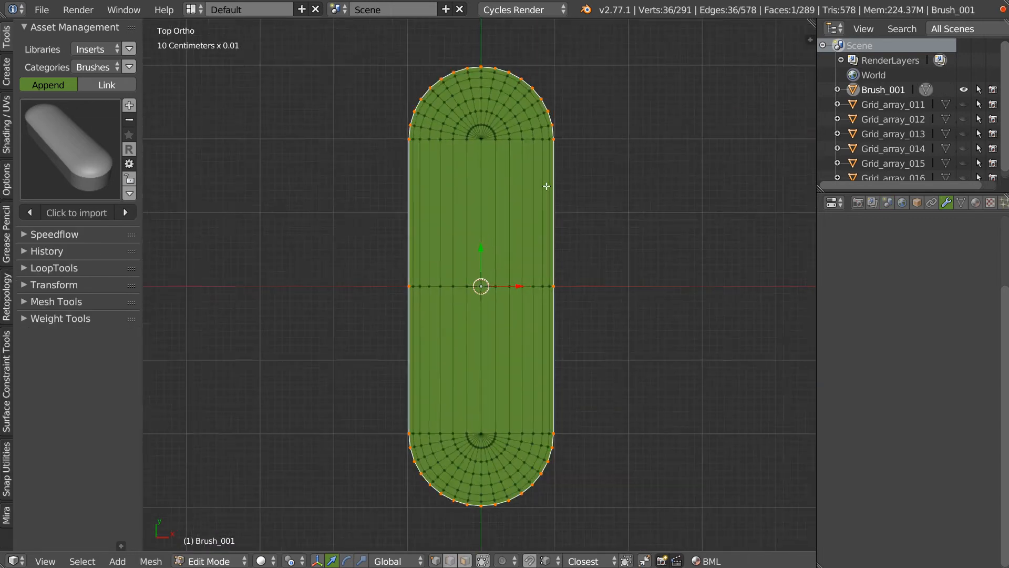
pyautogui.keyDown('alt'); pyautogui.rightClick(463, 286); pyautogui.keyUp('alt')
pyautogui.hotkey('ctrl', 'x')
# Lengthen the brush by moving the rounded end on its positive Y side about 2 cm along Y
pyautogui.scroll(-3, 515, 301)
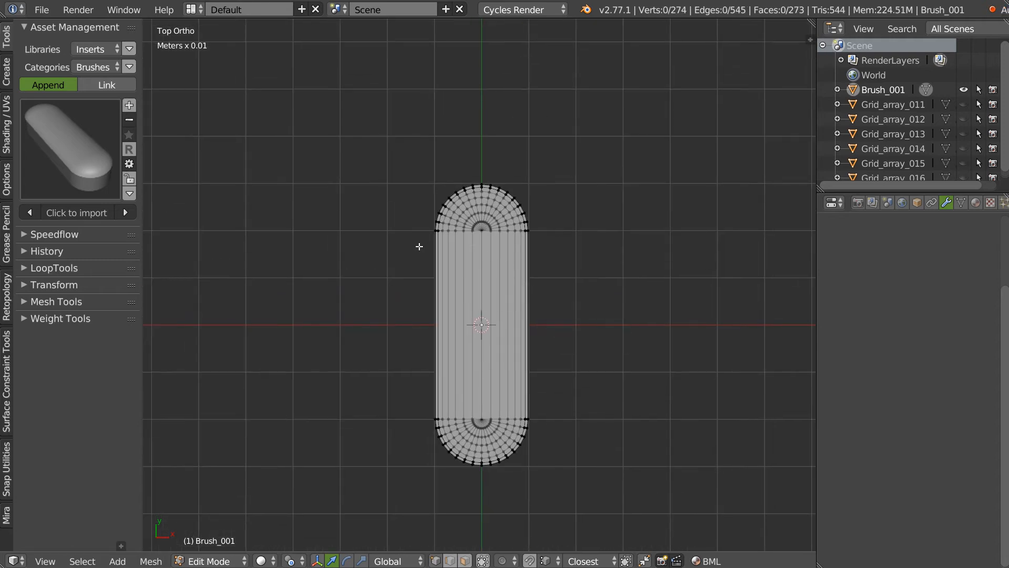
pyautogui.keyDown('ctrl'); pyautogui.moveTo(368, 241); pyautogui.dragTo(409, 247); pyautogui.keyUp('ctrl')
pyautogui.press('g')
pyautogui.press('y')
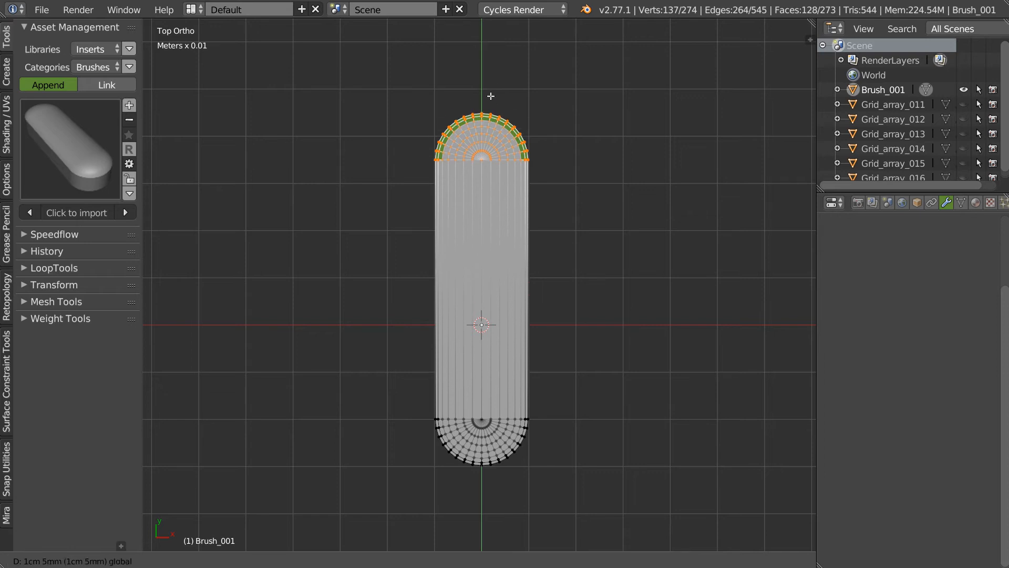
pyautogui.click(495, 79)
pyautogui.press('Tab')
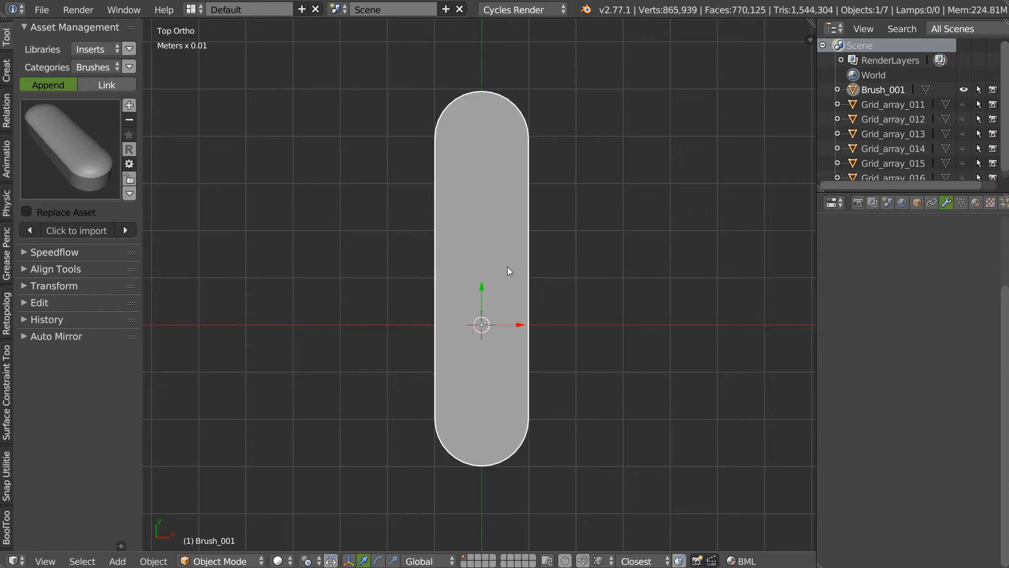
# Center the brush's origin on its geometry and rotate it about 45 degrees around Z
pyautogui.hotkey('shift', 'ctrl', 'alt', 'c')
pyautogui.click(602, 220)
pyautogui.press('space')
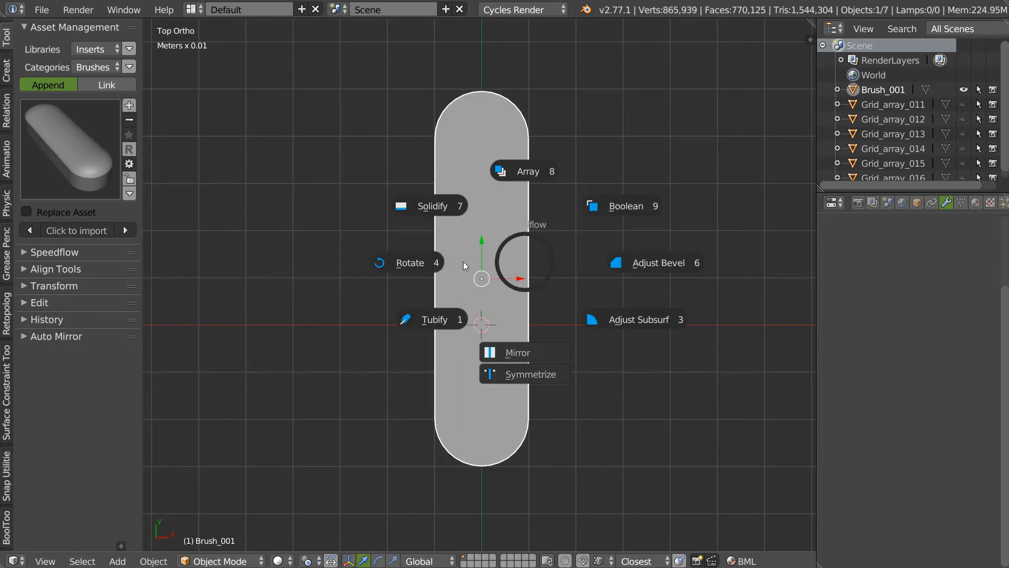
pyautogui.click(408, 262)
pyautogui.click(539, 269)
pyautogui.scroll(-4, 497, 292)
pyautogui.scroll(2, 443, 294)
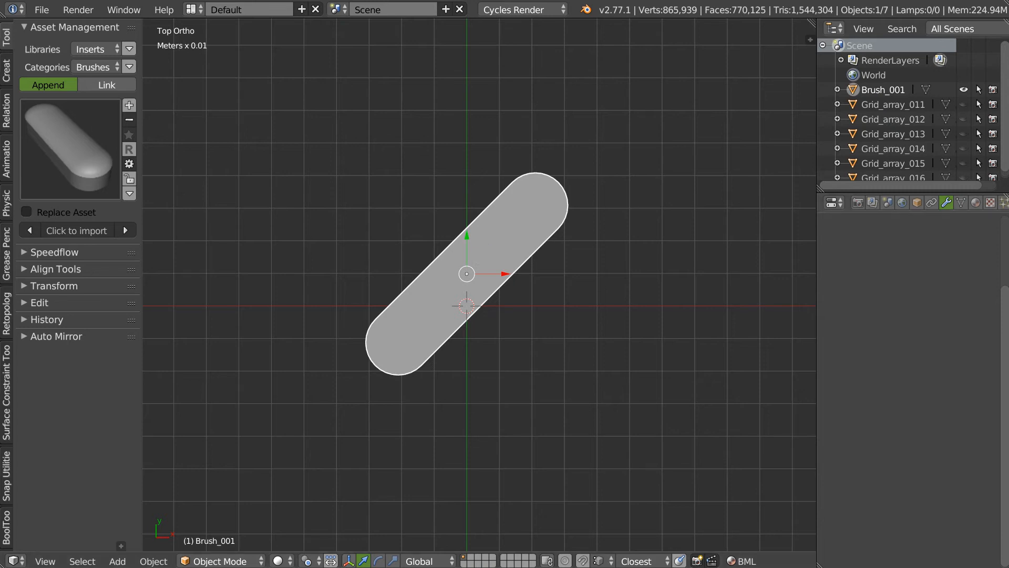
# Try deleting the flat upper face and side walls of the diagonal brush
pyautogui.moveTo(433, 287); pyautogui.dragTo(461, 276, button='middle')
pyautogui.scroll(-4, 462, 276)
pyautogui.moveTo(355, 345); pyautogui.dragTo(528, 204, button='middle')
pyautogui.scroll(3, 528, 204)
pyautogui.press('Tab')
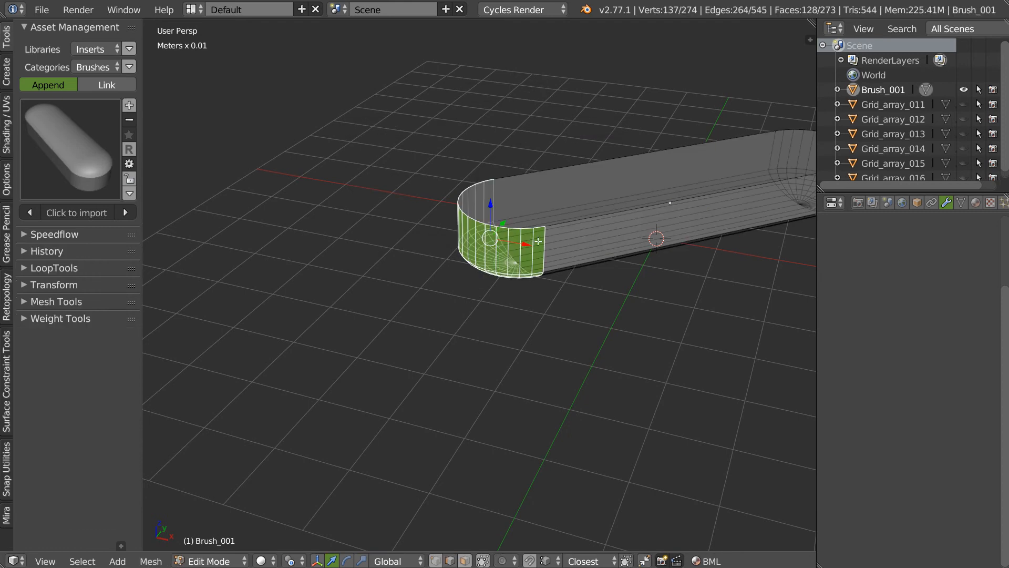
pyautogui.rightClick(693, 173)
pyautogui.press('ctrl+KP_Add')
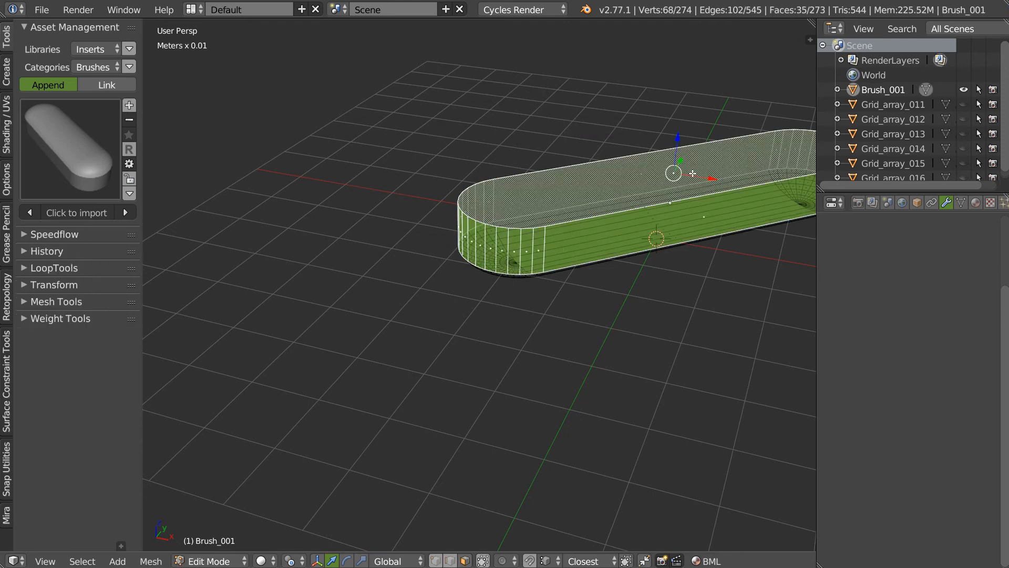
pyautogui.press('x')
pyautogui.press('f')
# Check the remaining brush mesh in top view, and undo the face deletion
pyautogui.keyDown('shift'); pyautogui.moveTo(553, 287); pyautogui.dragTo(506, 304, button='middle'); pyautogui.keyUp('shift')
pyautogui.press('KP_7')
pyautogui.scroll(-2, 458, 353)
pyautogui.keyDown('shift'); pyautogui.moveTo(545, 372); pyautogui.dragTo(468, 133, button='middle'); pyautogui.keyUp('shift')
pyautogui.scroll(4, 556, 263)
pyautogui.keyDown('shift'); pyautogui.moveTo(556, 263); pyautogui.dragTo(407, 308, button='middle'); pyautogui.keyUp('shift')
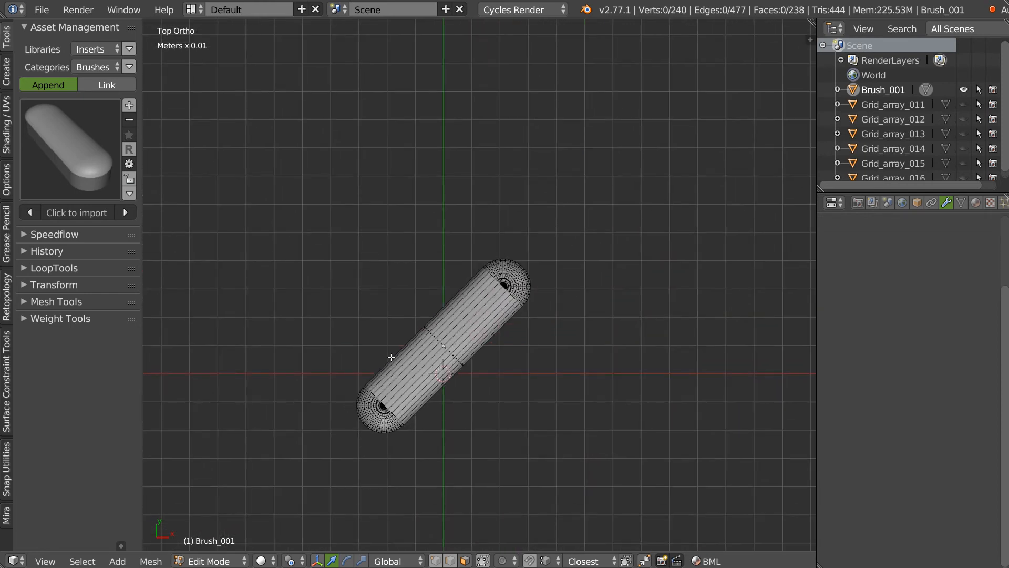
pyautogui.scroll(1, 430, 337)
pyautogui.keyDown('shift'); pyautogui.moveTo(524, 400); pyautogui.dragTo(521, 360, button='middle'); pyautogui.keyUp('shift')
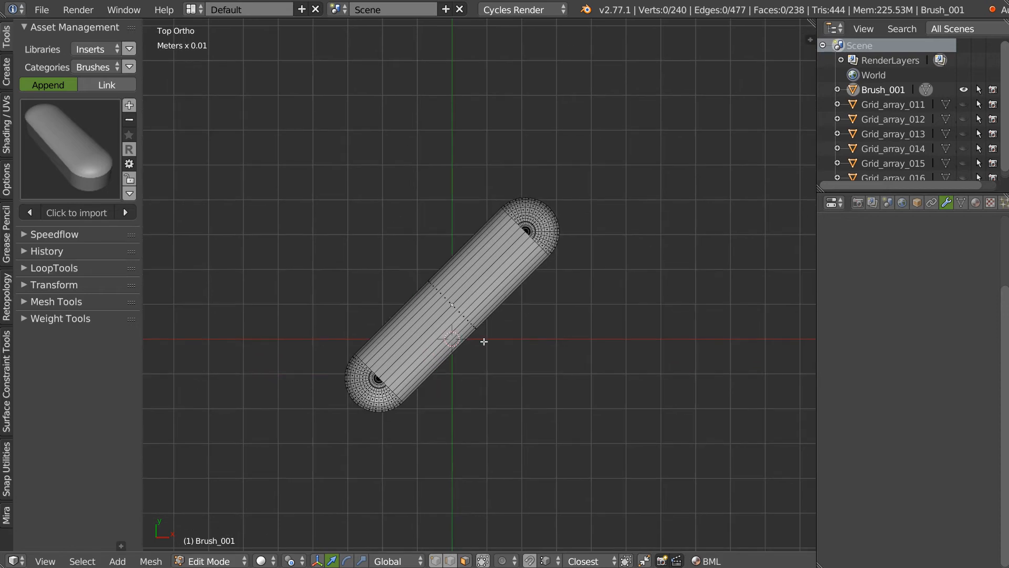
pyautogui.hotkey('ctrl', 'z')
pyautogui.hotkey('ctrl', 'z')
# Add a cube at the 3D cursor and widen it in X and Y only, keeping its height
pyautogui.moveTo(486, 344); pyautogui.dragTo(505, 281, button='middle')
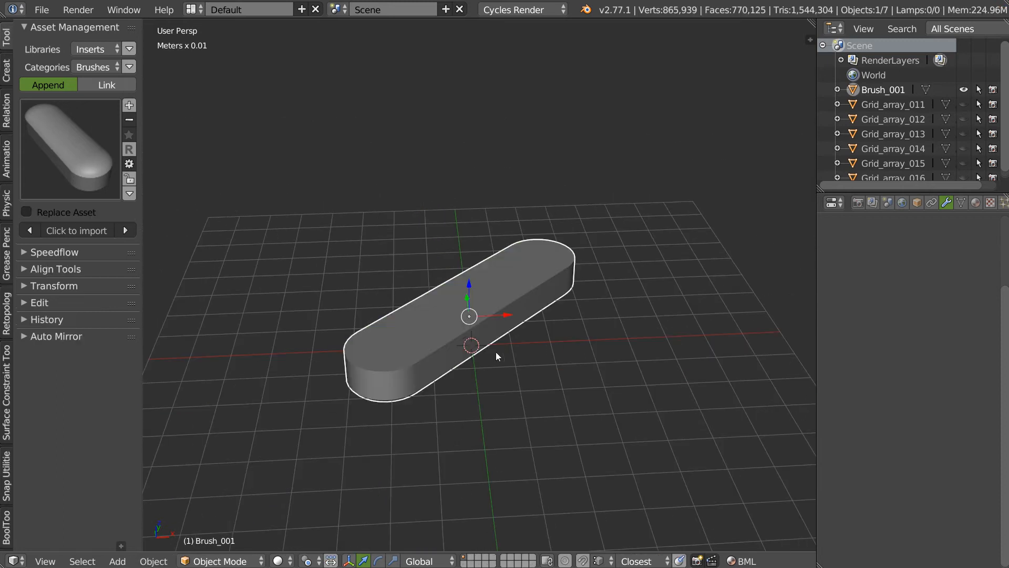
pyautogui.hotkey('shift', 's')
pyautogui.click(455, 438)
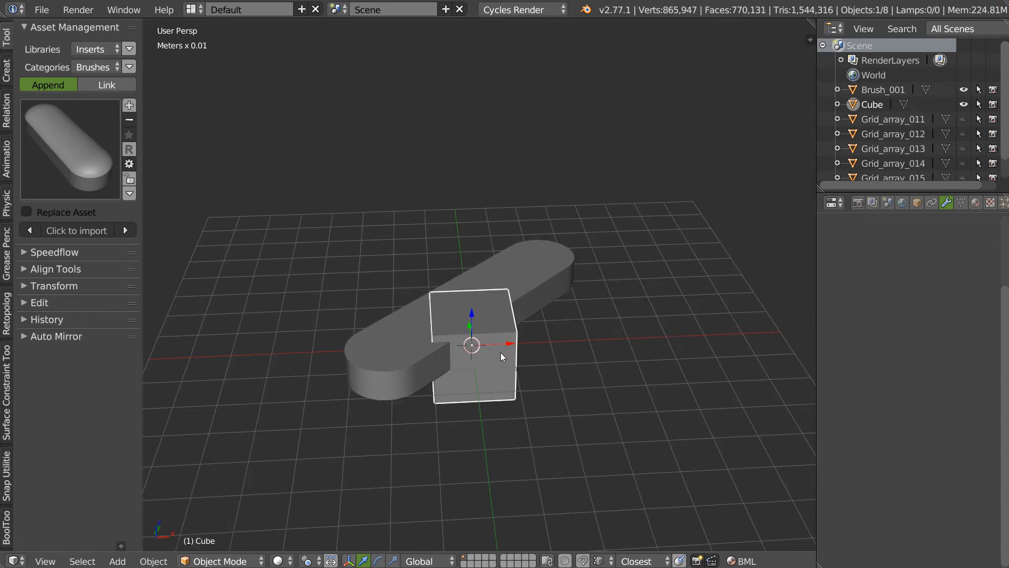
pyautogui.press('s')
pyautogui.hotkey('shift', 'z')
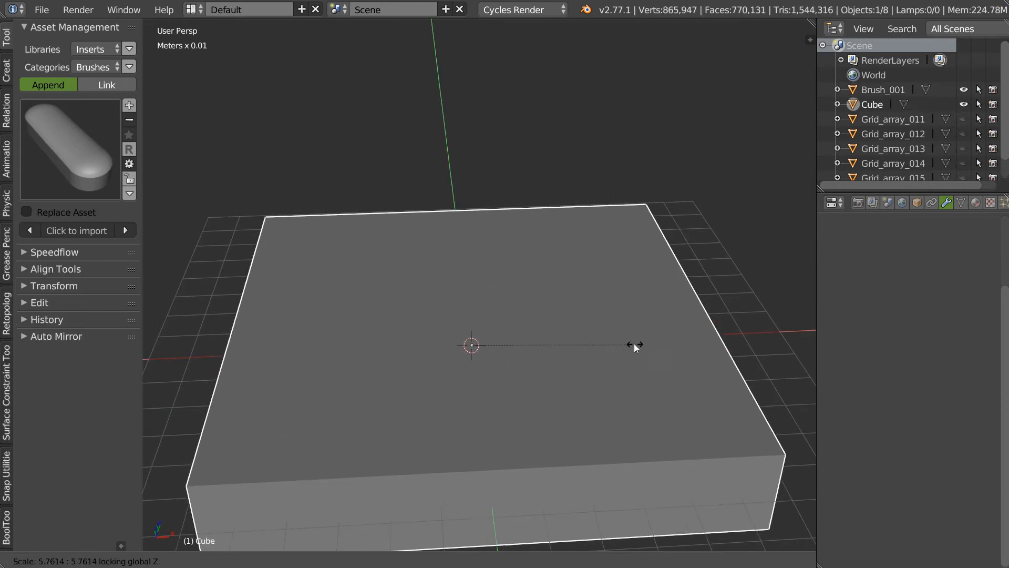
pyautogui.click(577, 361)
# Scale the cube down to frame the diagonal brush and center it around the brush by moving it about 1 cm along Y
pyautogui.press('KP_7')
pyautogui.press('z')
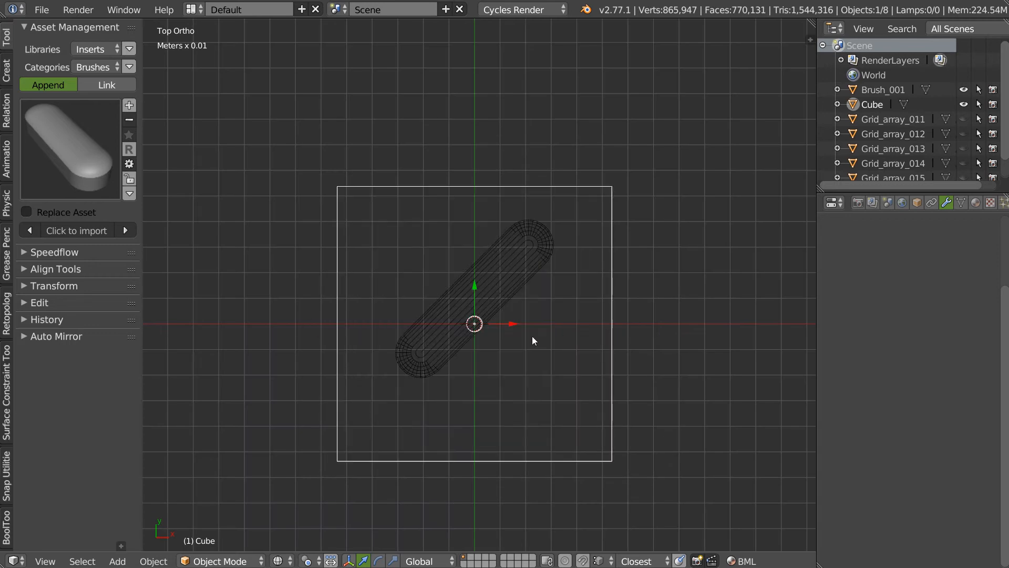
pyautogui.press('s')
pyautogui.click(594, 339)
pyautogui.press('g')
pyautogui.press('y')
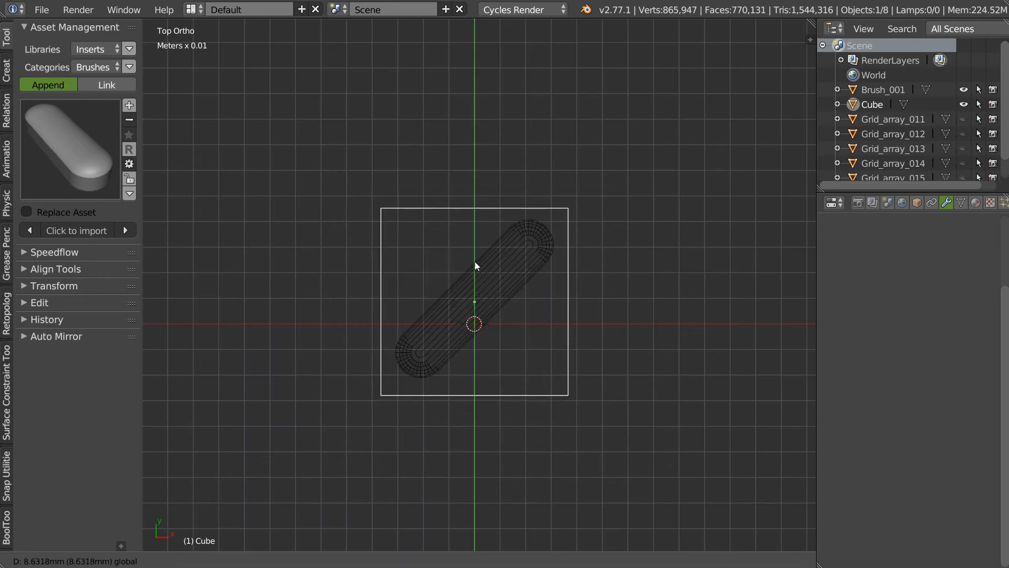
pyautogui.click(476, 257)
pyautogui.scroll(4, 512, 318)
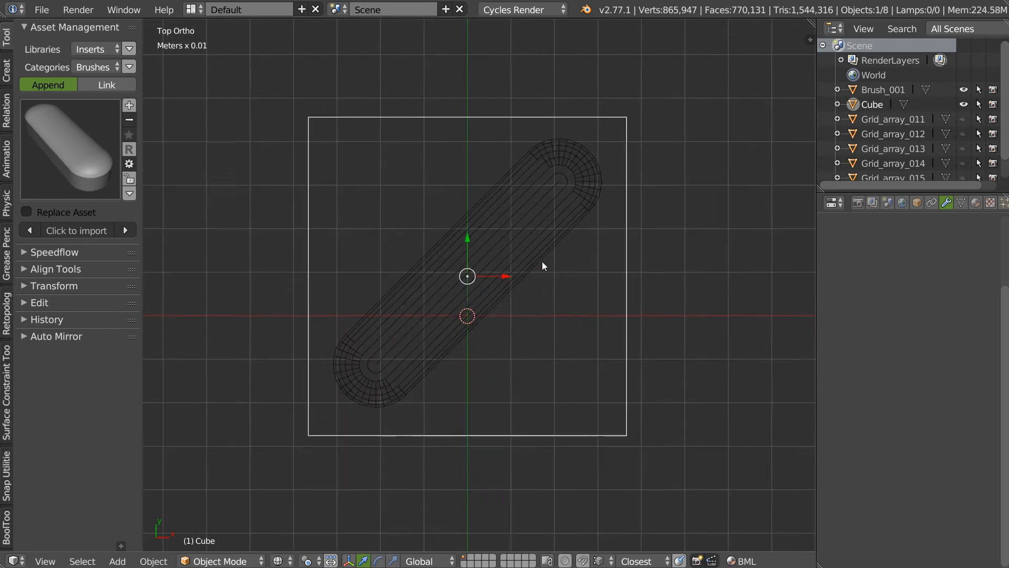
pyautogui.press('g')
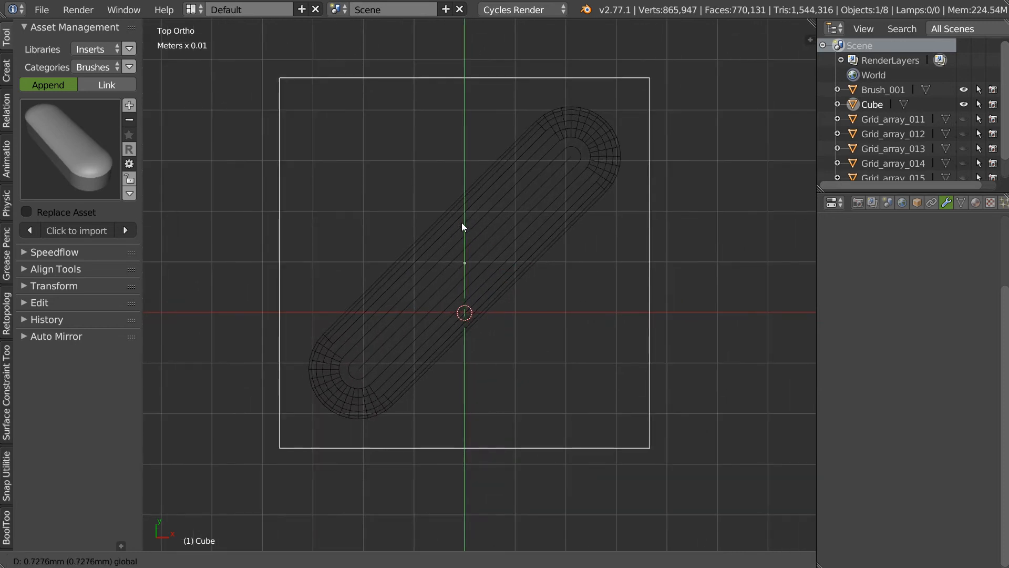
pyautogui.click(462, 222)
# Lower the cube along Z until its top sits beneath the diagonal brush
pyautogui.moveTo(523, 250); pyautogui.dragTo(471, 228, button='middle')
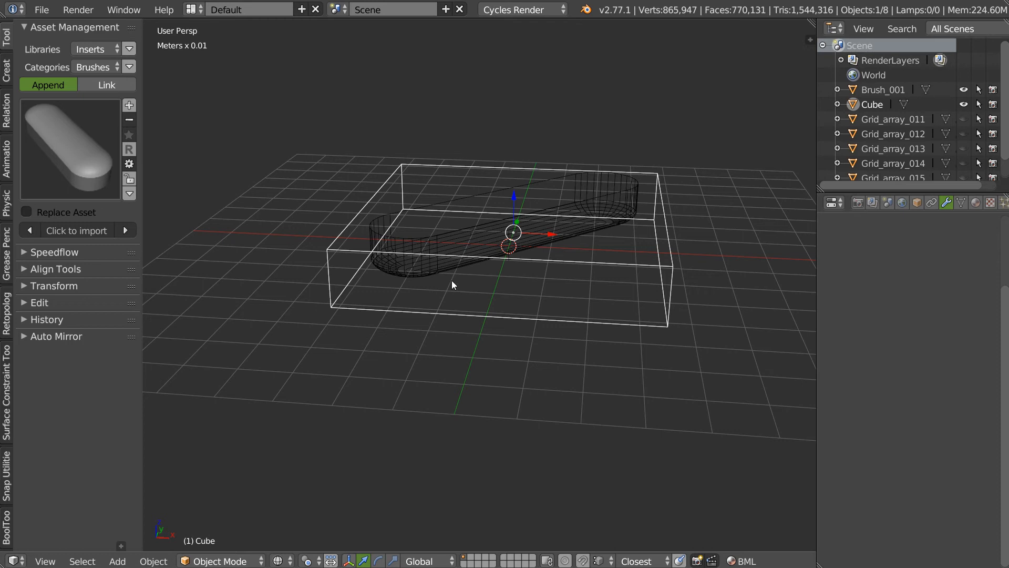
pyautogui.press('z')
pyautogui.scroll(2, 430, 250)
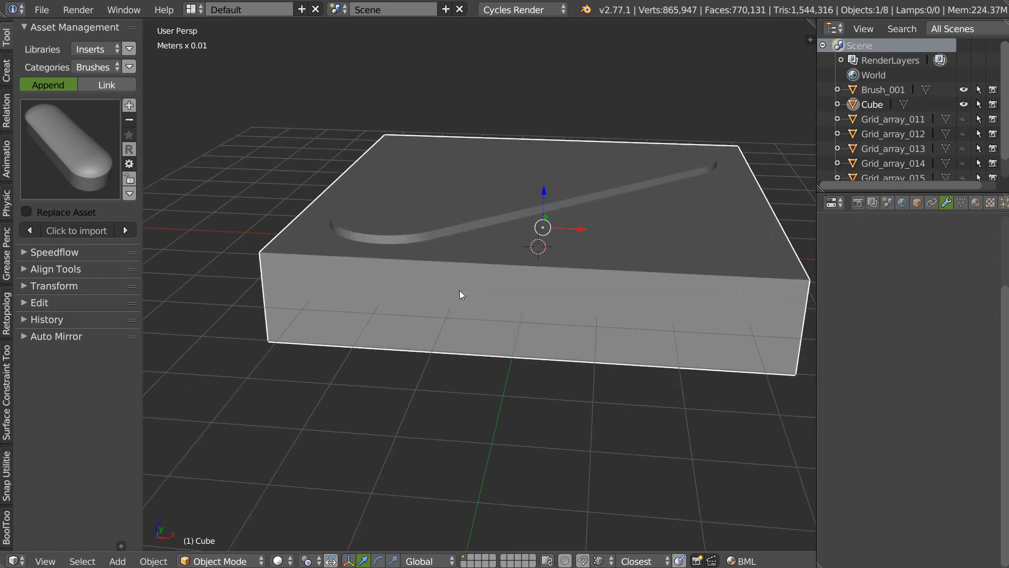
pyautogui.press('g')
pyautogui.click(531, 235)
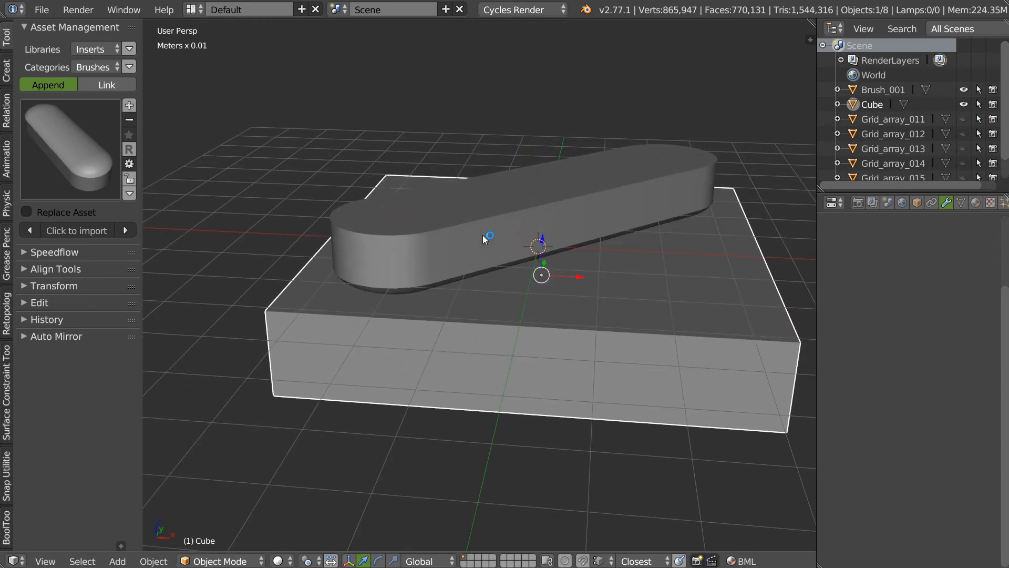
# Set the brush's origin to its horizontal edge loop where the walls meet the rounded underside
pyautogui.rightClick(539, 245)
pyautogui.moveTo(539, 245); pyautogui.dragTo(489, 251, button='middle')
pyautogui.press('Tab')
pyautogui.click(494, 243)
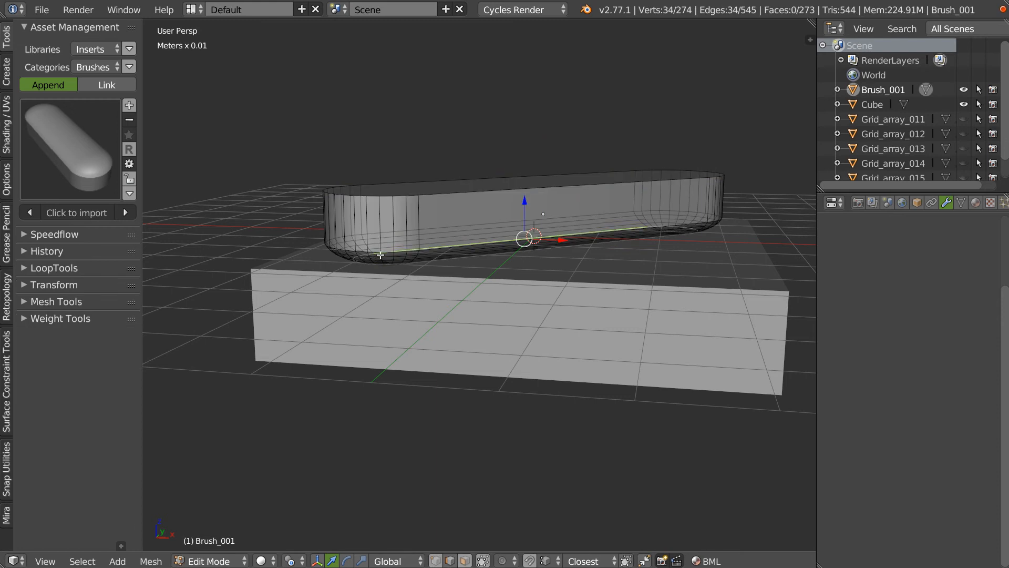
pyautogui.keyDown('alt'); pyautogui.rightClick(350, 250); pyautogui.keyUp('alt')
pyautogui.hotkey('ctrl', 'alt', 'shift', 'c')
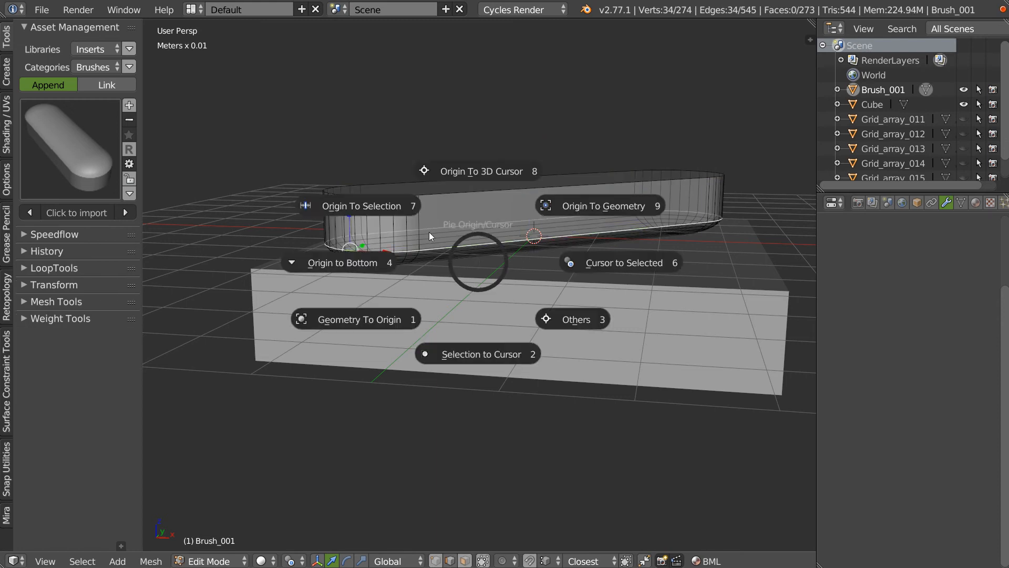
pyautogui.click(385, 204)
# Enable vertex snapping with the Median target, and snap the brush down along Z to the cube's top corner
pyautogui.moveTo(429, 222)
pyautogui.mouseDown(button='middle')
pyautogui.moveTo(547, 269)
pyautogui.moveTo(546, 259)
pyautogui.moveTo(511, 258)
pyautogui.moveTo(536, 199)
pyautogui.moveTo(496, 245)
pyautogui.mouseUp(button='middle')
pyautogui.hotkey('shift', 'Tab')
pyautogui.click(397, 265)
pyautogui.hotkey('shift', 'Tab')
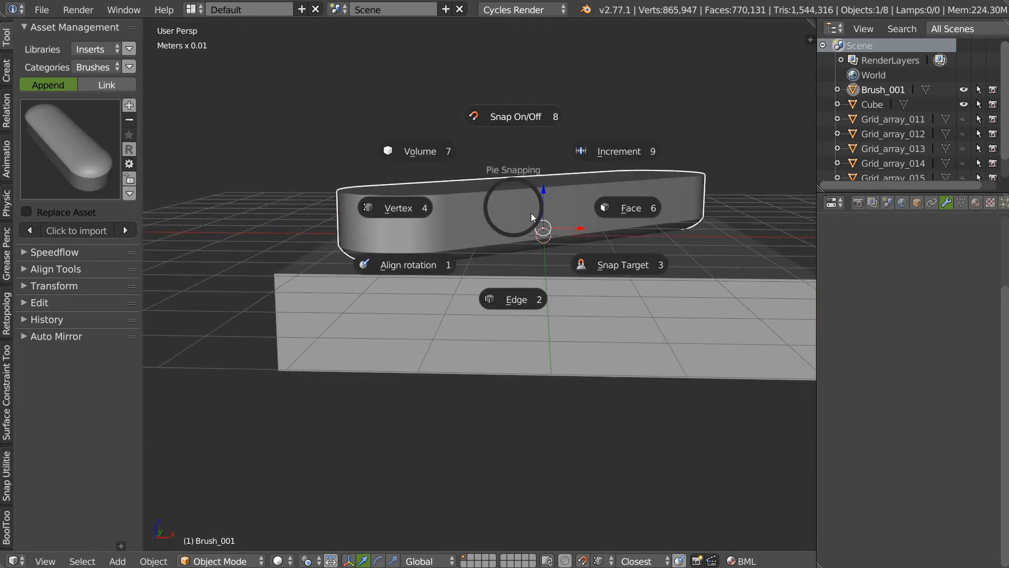
pyautogui.click(610, 263)
pyautogui.click(721, 265)
pyautogui.press('g')
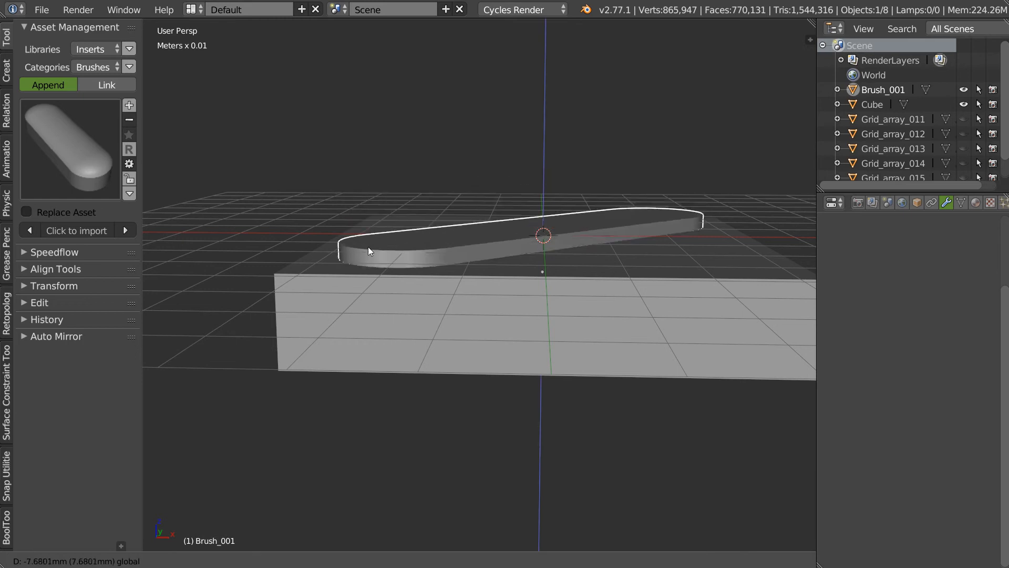
pyautogui.click(270, 276)
# Cut the brush shape out of the cube with an applied Boolean, and delete the brush object
pyautogui.moveTo(271, 276)
pyautogui.mouseDown(button='middle')
pyautogui.moveTo(557, 278)
pyautogui.moveTo(560, 307)
pyautogui.mouseUp(button='middle')
pyautogui.keyDown('shift'); pyautogui.rightClick(559, 309); pyautogui.keyUp('shift')
pyautogui.press('space')
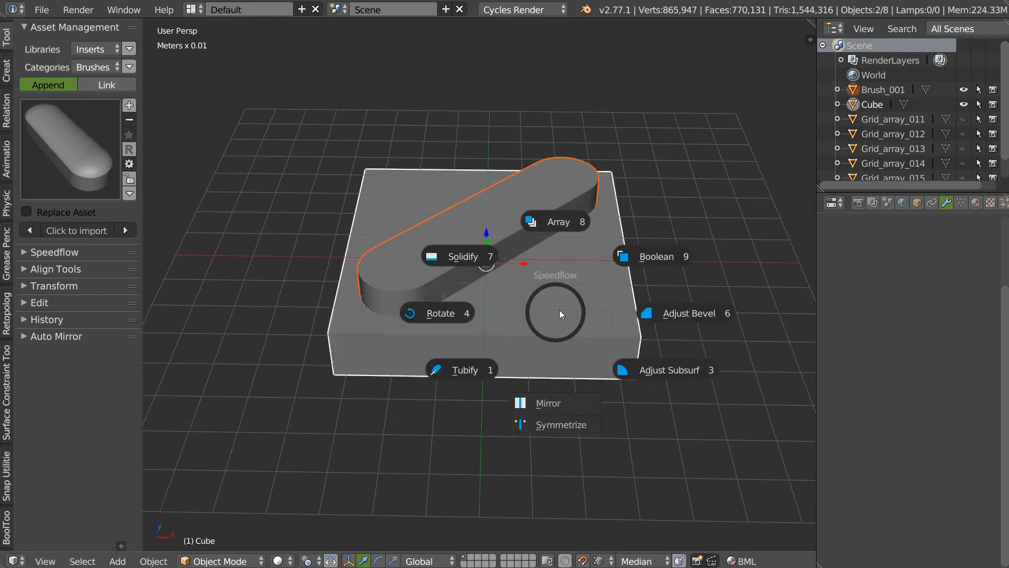
pyautogui.click(639, 259)
pyautogui.press('a')
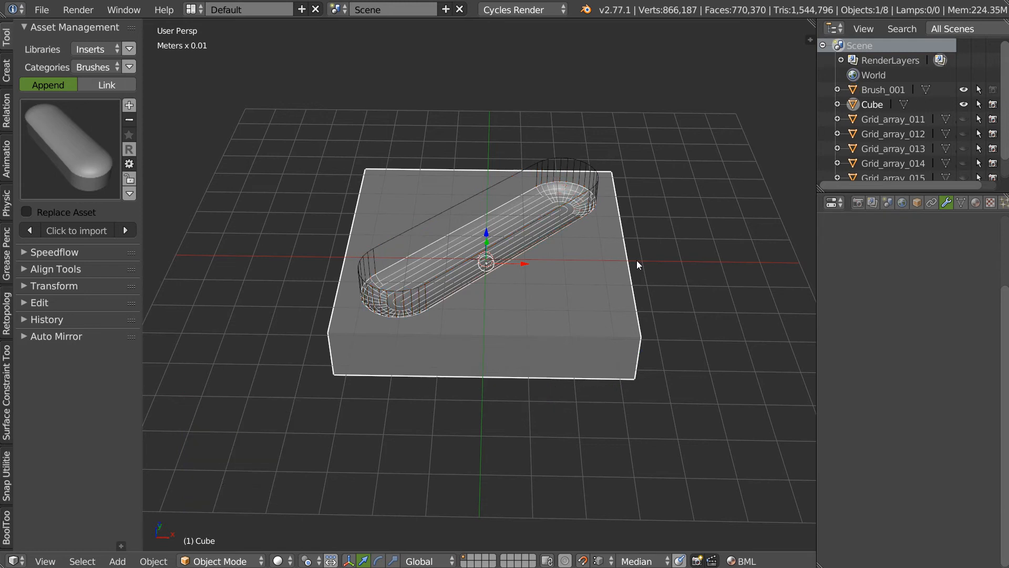
pyautogui.rightClick(576, 158)
pyautogui.press('Delete')
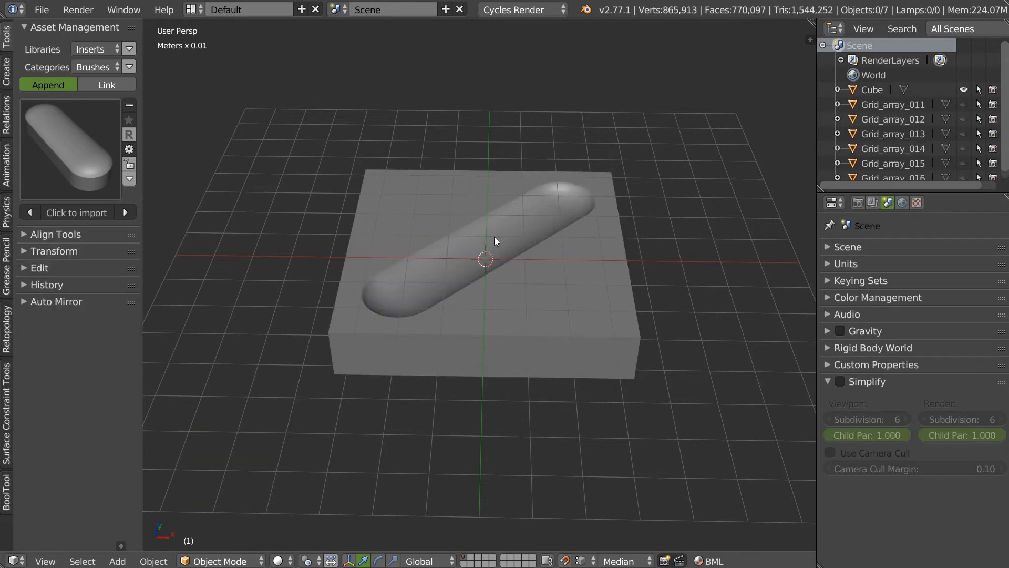
# Delete the cube's side faces and bottom face, keeping only the top face with the recessed diagonal slot
pyautogui.moveTo(524, 292); pyautogui.dragTo(531, 290, button='middle')
pyautogui.rightClick(530, 289)
pyautogui.press('Tab')
pyautogui.click(619, 288)
pyautogui.keyDown('alt'); pyautogui.rightClick(638, 347); pyautogui.keyUp('alt')
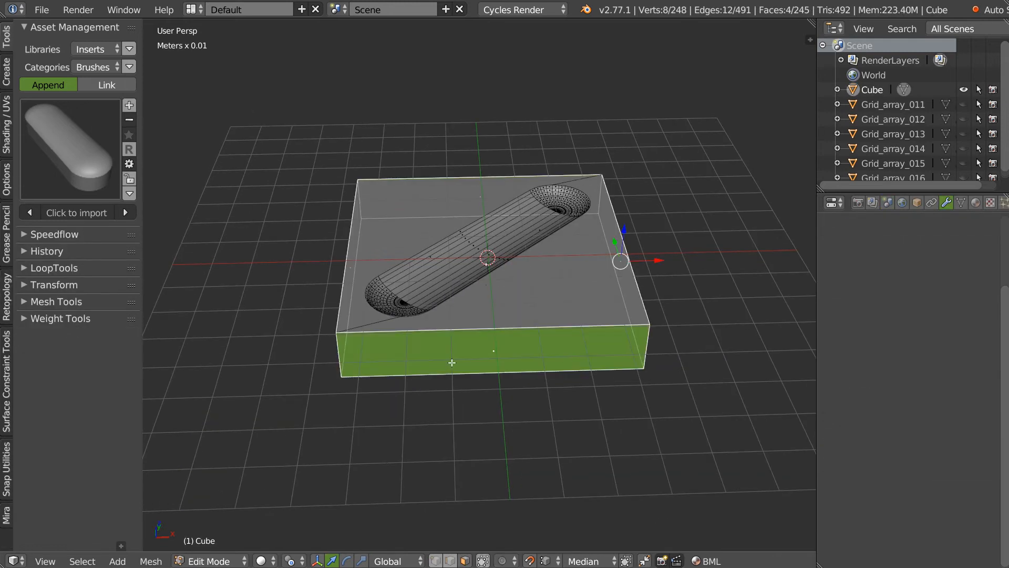
pyautogui.press('x')
pyautogui.moveTo(454, 331); pyautogui.dragTo(476, 326, button='middle')
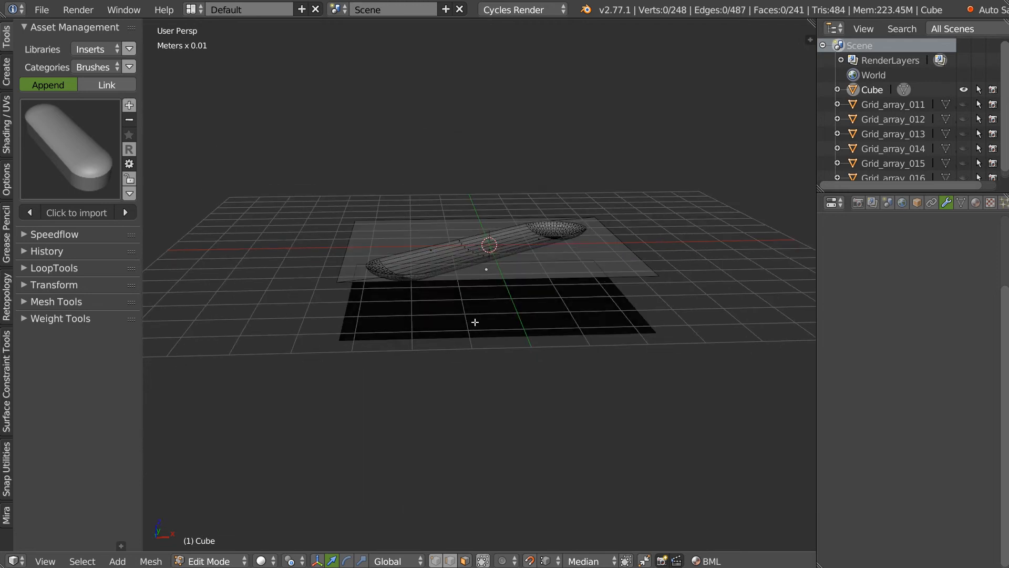
pyautogui.rightClick(475, 299)
pyautogui.press('x')
pyautogui.moveTo(517, 281); pyautogui.dragTo(496, 281, button='middle')
# Connect the tile's back right corner to the slot's outermost end vertex, and dissolve the old slanted edge at that corner
pyautogui.press('KP_7')
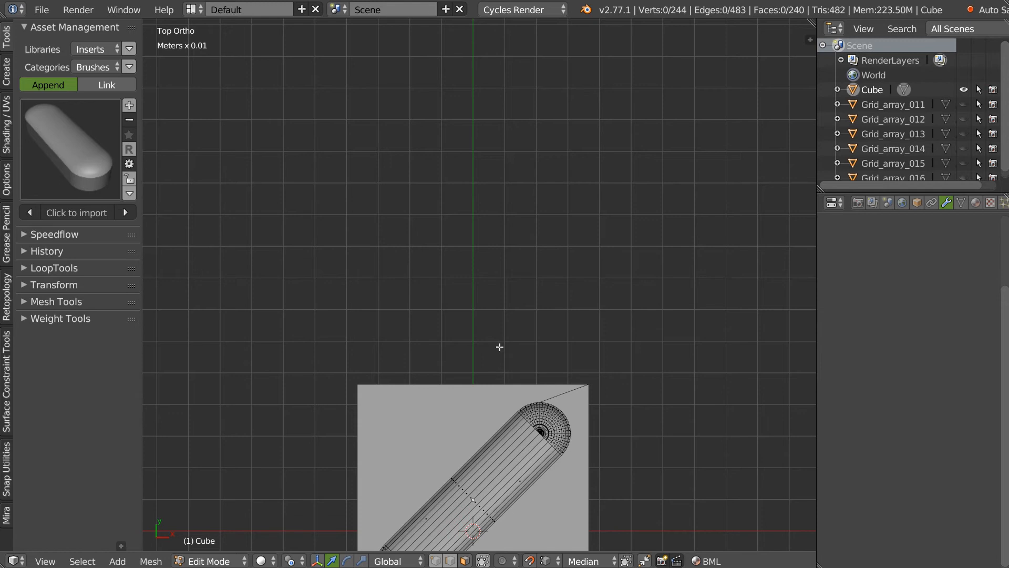
pyautogui.keyDown('shift'); pyautogui.moveTo(498, 345); pyautogui.dragTo(458, 143, button='middle'); pyautogui.keyUp('shift')
pyautogui.keyDown('ctrl'); pyautogui.moveTo(410, 289); pyautogui.dragTo(498, 223, button='middle'); pyautogui.keyUp('ctrl')
pyautogui.keyDown('shift'); pyautogui.moveTo(596, 193); pyautogui.dragTo(561, 196, button='middle'); pyautogui.keyUp('shift')
pyautogui.press('1')
pyautogui.rightClick(484, 233)
pyautogui.keyDown('shift'); pyautogui.rightClick(573, 143); pyautogui.keyUp('shift')
pyautogui.press('f')
pyautogui.press('2')
pyautogui.hotkey('ctrl', 'z')
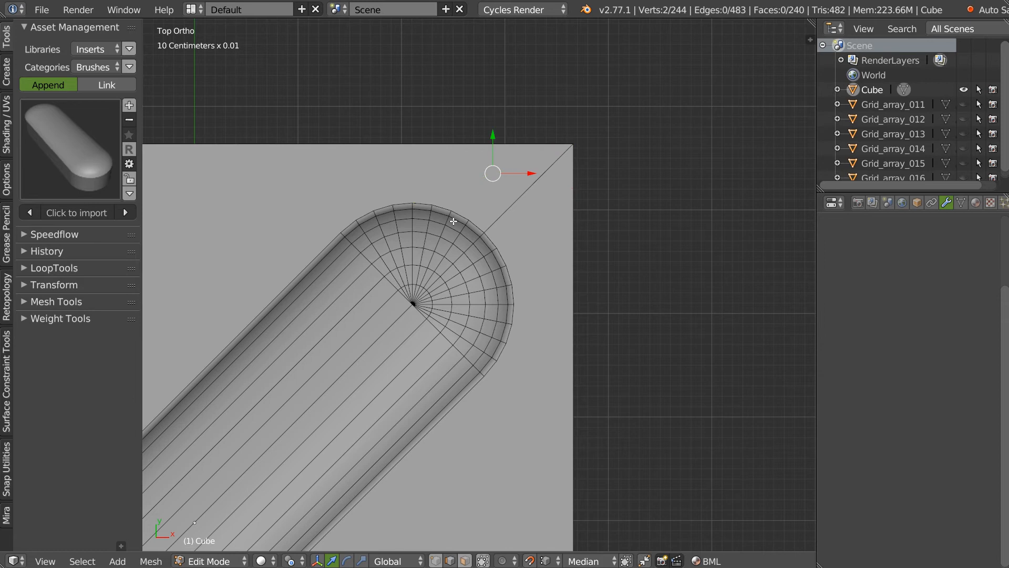
# Join the tile's front left corner to the slot's nearest rim vertex, and dissolve the old connecting edge there
pyautogui.scroll(-3, 454, 215)
pyautogui.keyDown('shift'); pyautogui.moveTo(315, 420); pyautogui.dragTo(450, 297, button='middle'); pyautogui.keyUp('shift')
pyautogui.scroll(3, 316, 310)
pyautogui.press('1')
pyautogui.rightClick(371, 340)
pyautogui.keyDown('shift'); pyautogui.rightClick(297, 408); pyautogui.keyUp('shift')
pyautogui.press('j')
pyautogui.press('2')
pyautogui.rightClick(406, 370)
pyautogui.hotkey('ctrl', 'x')
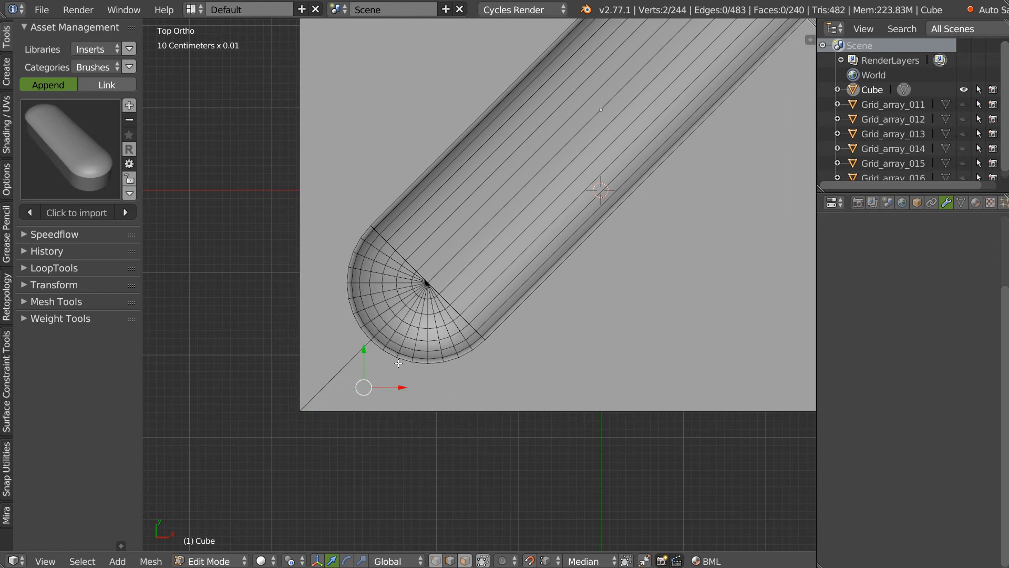
pyautogui.scroll(-5, 398, 364)
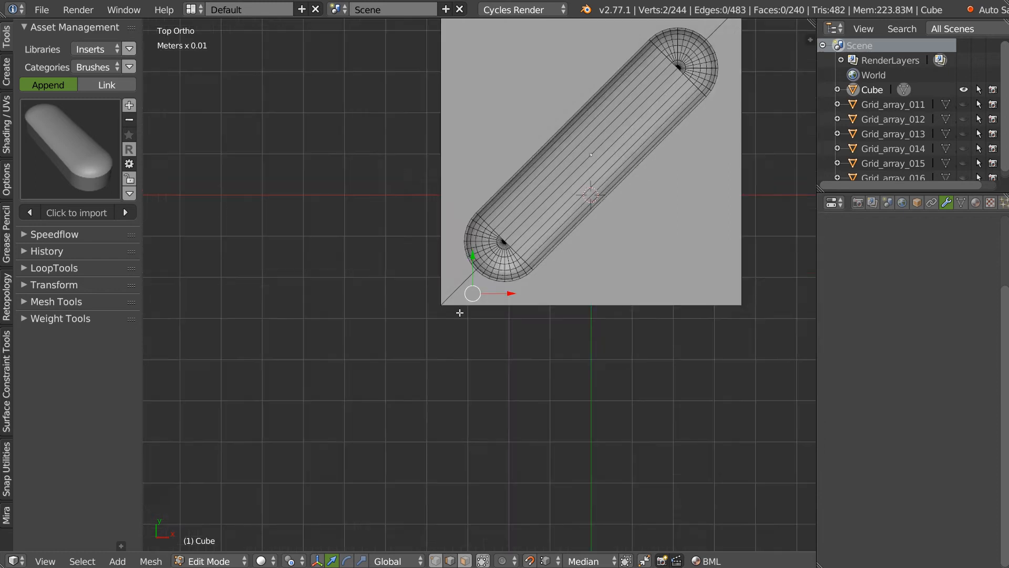
pyautogui.scroll(1, 503, 268)
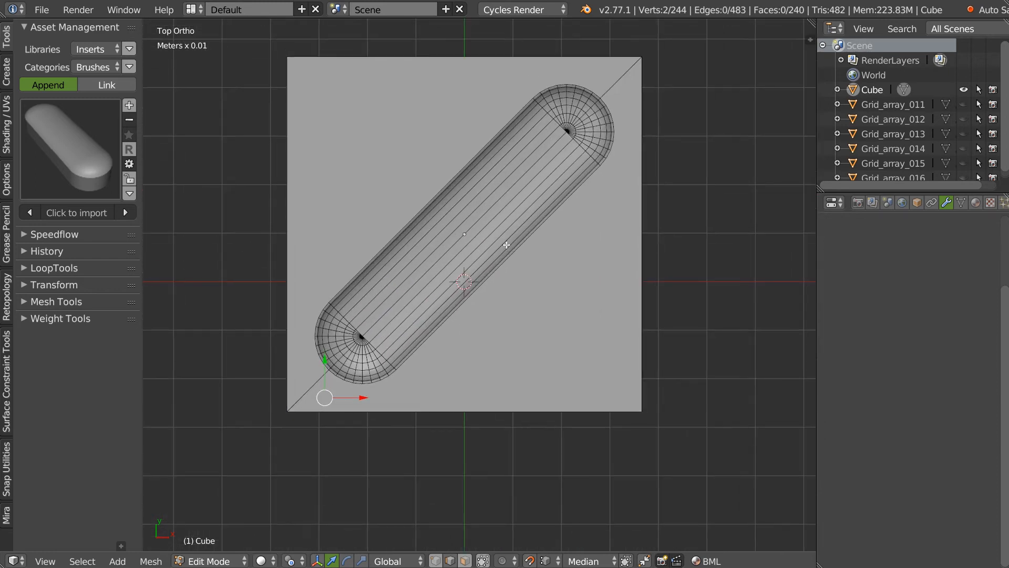
# Add a weight-limited Bevel modifier with a 0.15 mm width to the slotted tile
pyautogui.press('Tab')
pyautogui.moveTo(498, 219)
pyautogui.mouseDown(button='middle')
pyautogui.moveTo(497, 156)
pyautogui.moveTo(497, 241)
pyautogui.mouseUp(button='middle')
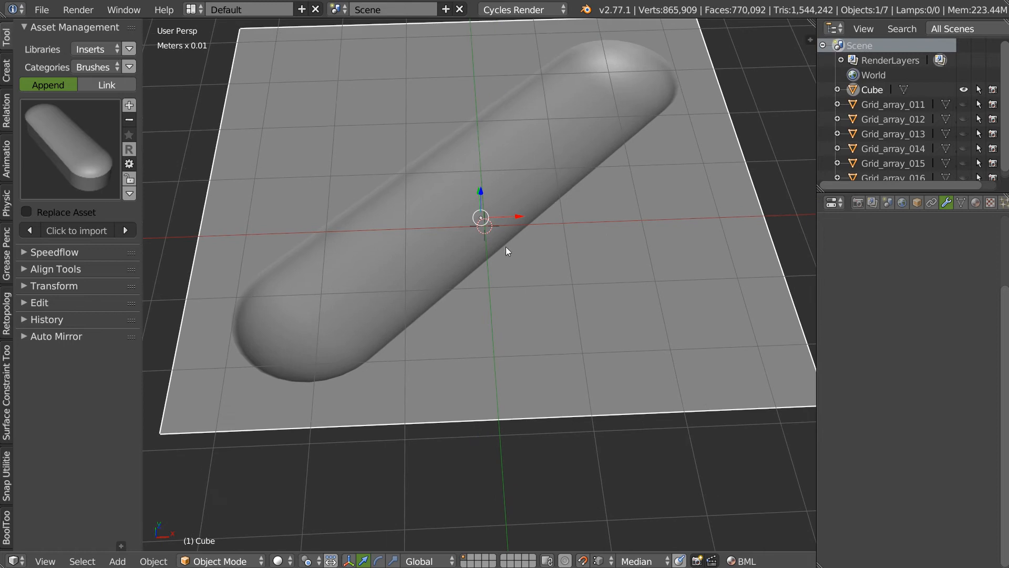
pyautogui.hotkey('shift', 'space')
pyautogui.click(625, 242)
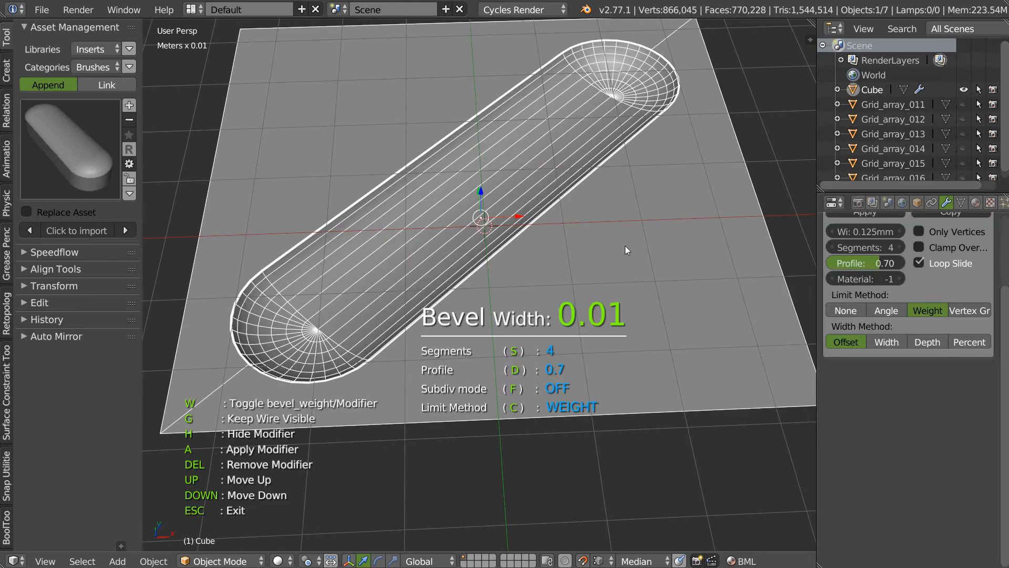
pyautogui.click(628, 247)
# Set snapping to Increment and move the tile's back edge inward along Y, closer to the slot
pyautogui.scroll(-5, 547, 270)
pyautogui.moveTo(561, 217); pyautogui.dragTo(582, 245, button='middle')
pyautogui.press('q')
pyautogui.click(544, 211)
pyautogui.scroll(5, 547, 189)
pyautogui.scroll(5, 551, 172)
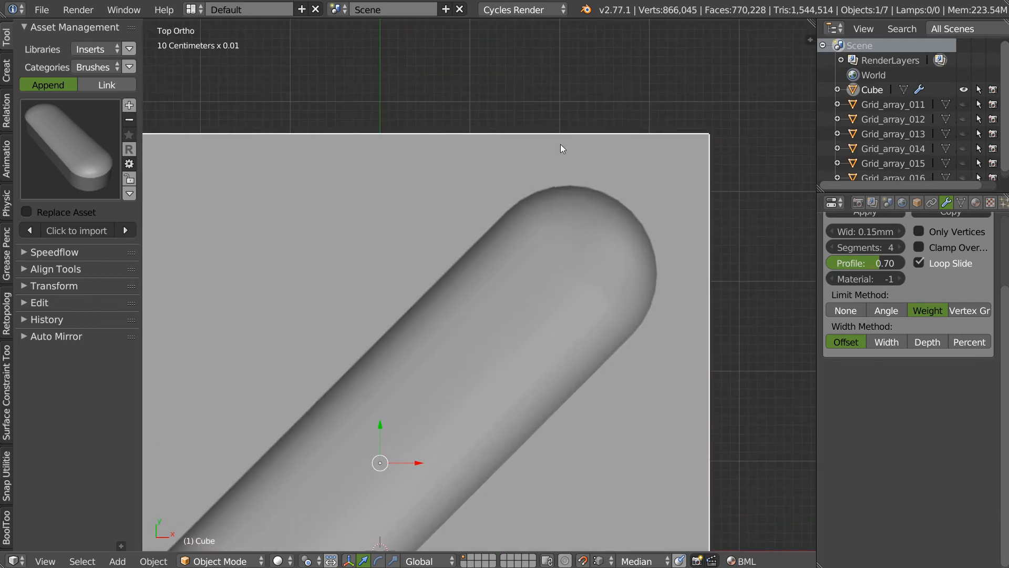
pyautogui.press('Tab')
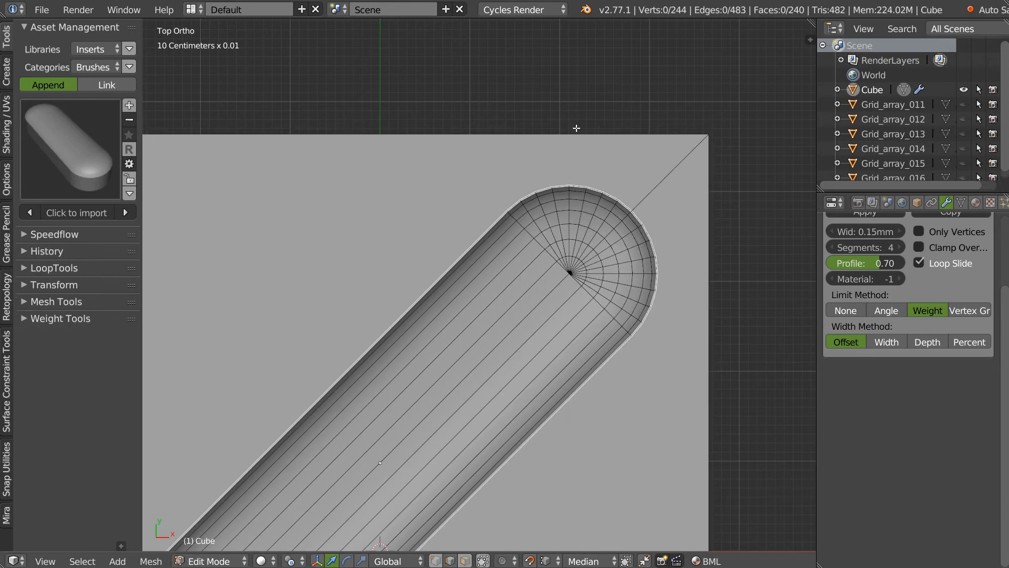
pyautogui.click(545, 560)
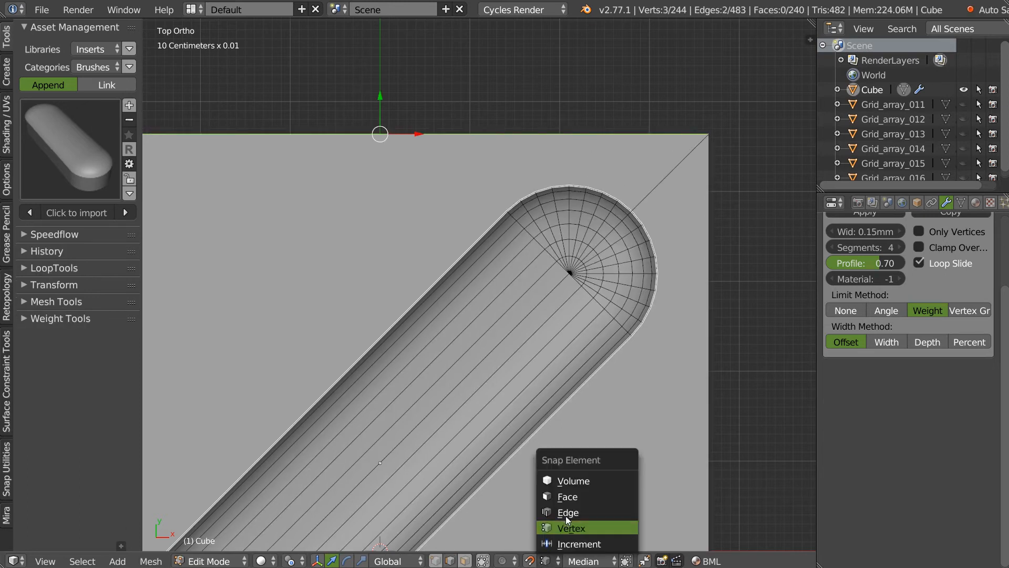
pyautogui.click(573, 547)
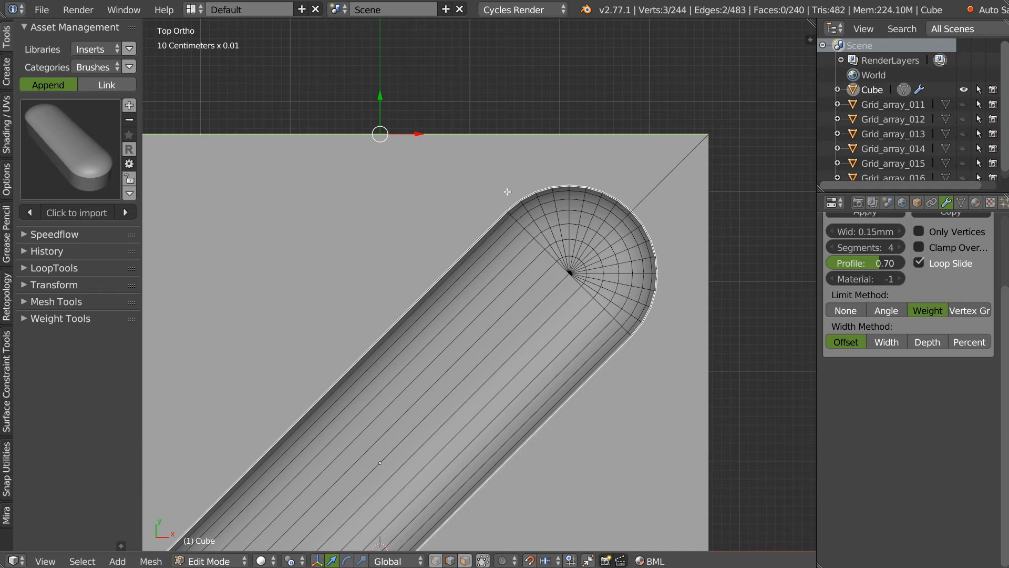
pyautogui.moveTo(376, 95); pyautogui.dragTo(378, 105)
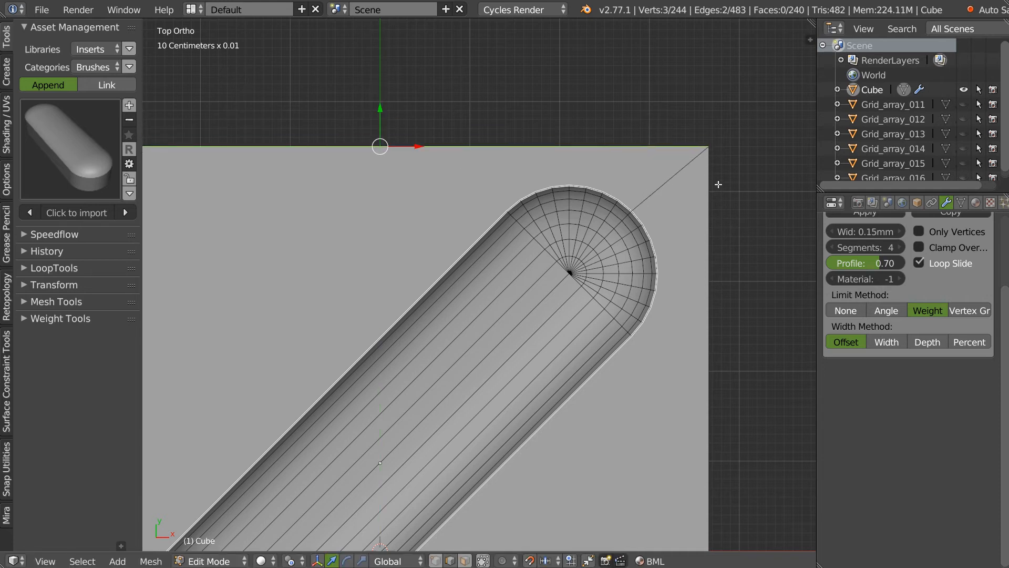
# Straighten the tile's front edge by vertex-snapping its left corner level with its right corner along Y
pyautogui.keyDown('shift'); pyautogui.moveTo(512, 205); pyautogui.dragTo(449, 197, button='middle'); pyautogui.keyUp('shift')
pyautogui.click(389, 254)
pyautogui.scroll(-5, 604, 254)
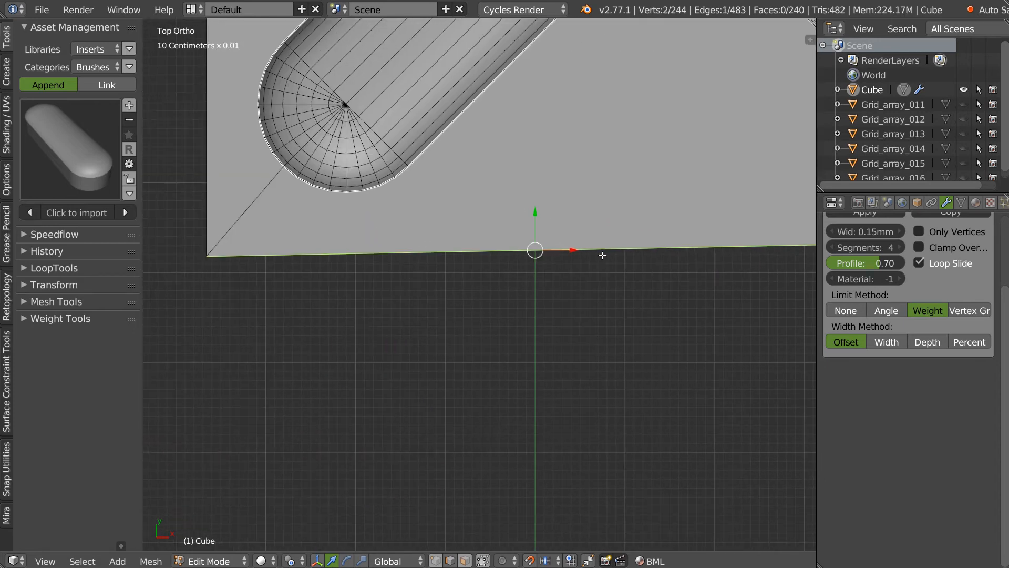
pyautogui.keyDown('shift'); pyautogui.moveTo(540, 257); pyautogui.dragTo(474, 325, button='middle'); pyautogui.keyUp('shift')
pyautogui.scroll(-2, 474, 325)
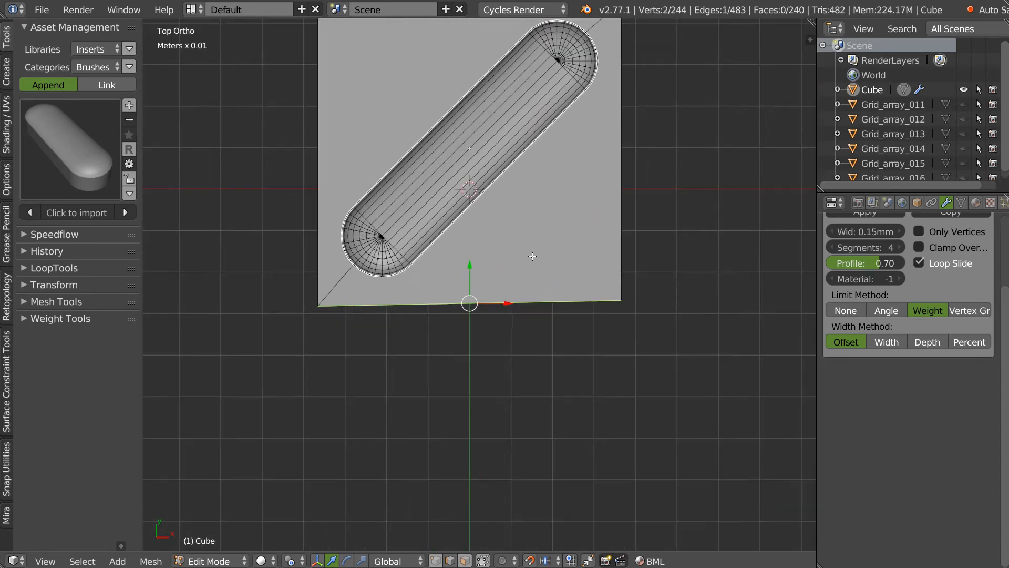
pyautogui.keyDown('shift'); pyautogui.moveTo(527, 268); pyautogui.dragTo(504, 312, button='middle'); pyautogui.keyUp('shift')
pyautogui.scroll(2, 389, 313)
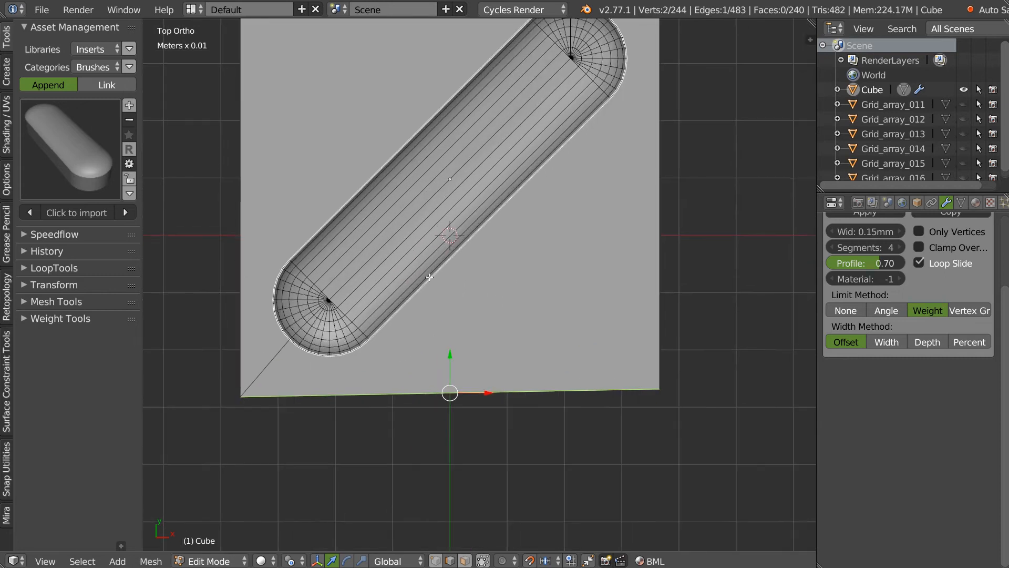
pyautogui.rightClick(239, 396)
pyautogui.press('g')
pyautogui.press('y')
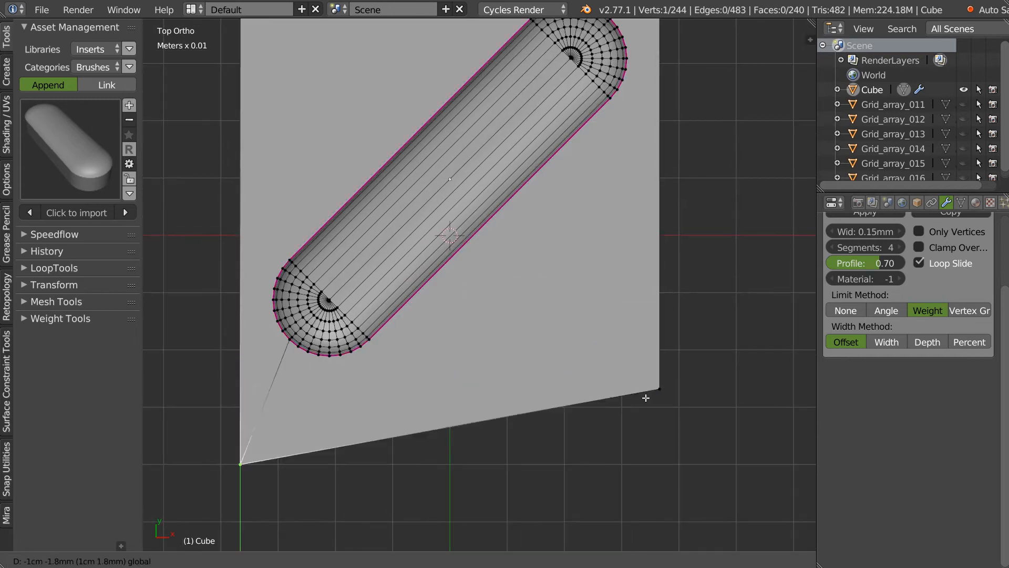
pyautogui.click(420, 379)
pyautogui.hotkey('ctrl', 'shift', 'Tab')
pyautogui.click(392, 391)
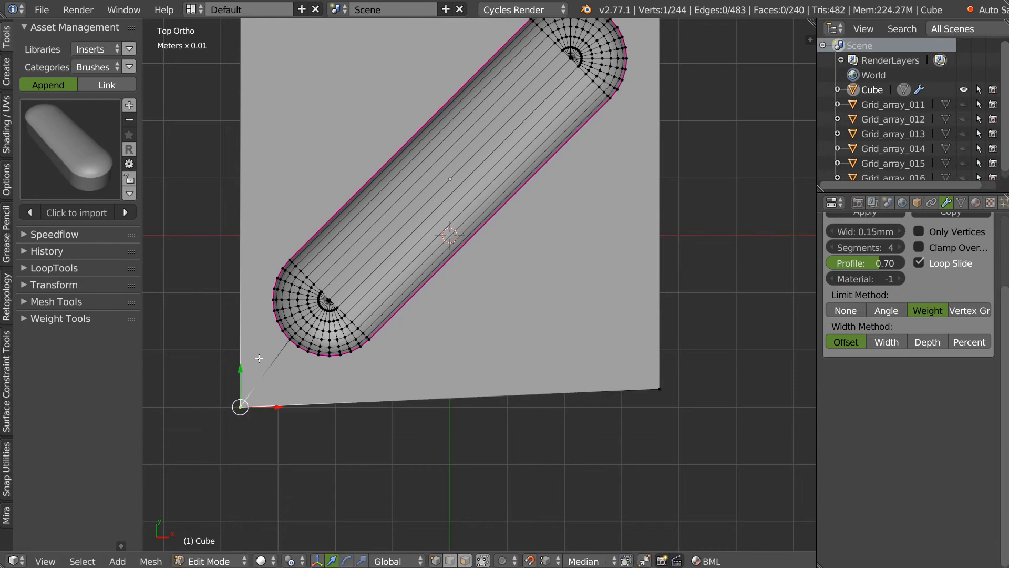
pyautogui.press('g')
pyautogui.click(657, 387)
# Select the tile's straightened front edge and move it inward along Y toward the slot
pyautogui.keyDown('ctrl'); pyautogui.moveTo(497, 377); pyautogui.dragTo(552, 317, button='middle'); pyautogui.keyUp('ctrl')
pyautogui.keyDown('shift'); pyautogui.moveTo(408, 365); pyautogui.dragTo(535, 361, button='middle'); pyautogui.keyUp('shift')
pyautogui.press('Tab')
pyautogui.rightClick(497, 354)
pyautogui.keyDown('shift'); pyautogui.moveTo(658, 324); pyautogui.dragTo(481, 313, button='middle'); pyautogui.keyUp('shift')
pyautogui.moveTo(630, 307)
pyautogui.keyDown('shift'); pyautogui.mouseDown(button='middle')
pyautogui.moveTo(633, 373)
pyautogui.moveTo(614, 473)
pyautogui.mouseUp(button='middle'); pyautogui.keyUp('shift')
pyautogui.keyDown('shift'); pyautogui.moveTo(613, 373); pyautogui.dragTo(599, 449, button='middle'); pyautogui.keyUp('shift')
pyautogui.keyDown('shift'); pyautogui.moveTo(553, 397); pyautogui.dragTo(723, 259, button='middle'); pyautogui.keyUp('shift')
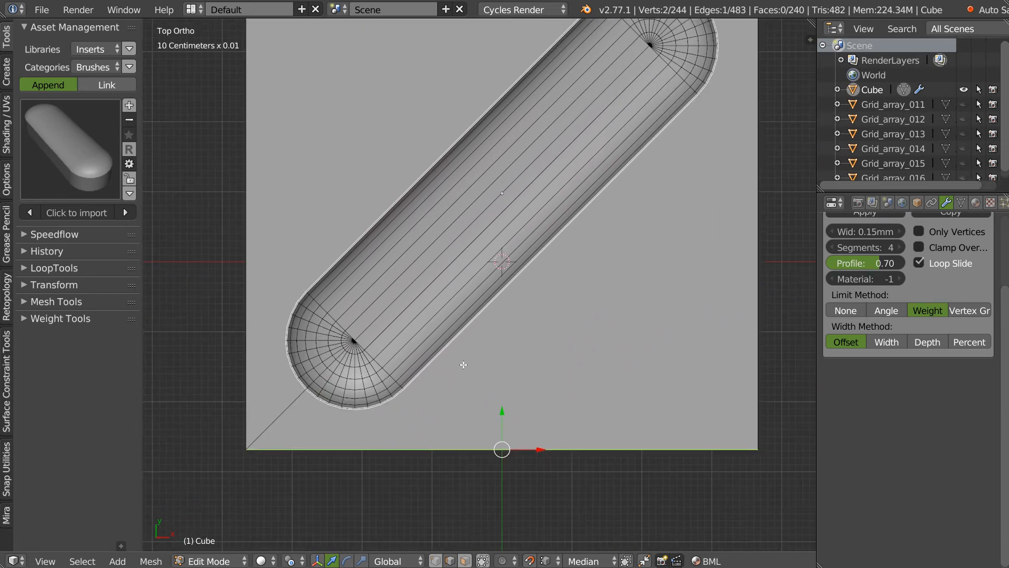
pyautogui.keyDown('shift'); pyautogui.moveTo(703, 35); pyautogui.dragTo(585, 212, button='middle'); pyautogui.keyUp('shift')
pyautogui.moveTo(571, 550)
pyautogui.keyDown('shift'); pyautogui.mouseDown(button='middle')
pyautogui.moveTo(558, 546)
pyautogui.moveTo(524, 294)
pyautogui.moveTo(540, 294)
pyautogui.mouseUp(button='middle'); pyautogui.keyUp('shift')
pyautogui.keyDown('ctrl'); pyautogui.moveTo(500, 348); pyautogui.dragTo(503, 298, button='middle'); pyautogui.keyUp('ctrl')
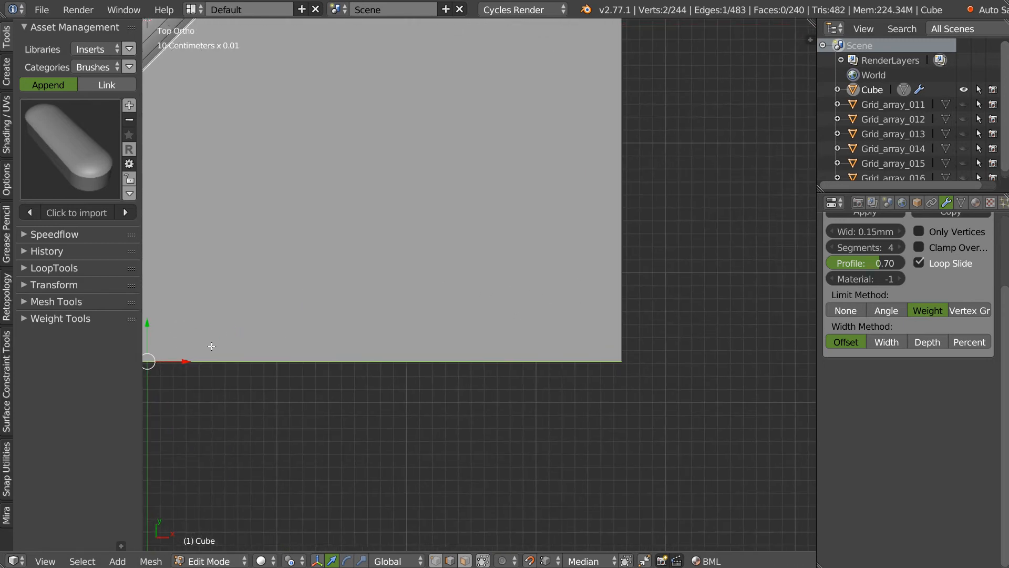
pyautogui.keyDown('shift'); pyautogui.moveTo(212, 338); pyautogui.dragTo(566, 300, button='middle'); pyautogui.keyUp('shift')
pyautogui.keyDown('shift'); pyautogui.moveTo(430, 307); pyautogui.dragTo(697, 321, button='middle'); pyautogui.keyUp('shift')
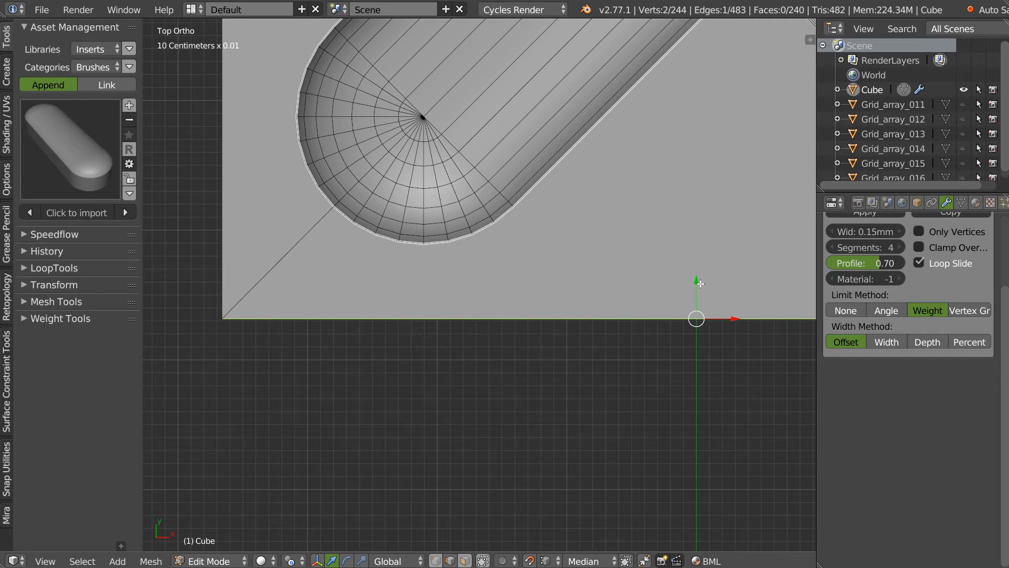
pyautogui.moveTo(697, 282); pyautogui.dragTo(300, 257)
# Set snapping back to Increment and adjust the front edge's spacing from the slot along Y
pyautogui.hotkey('shift', 'Tab')
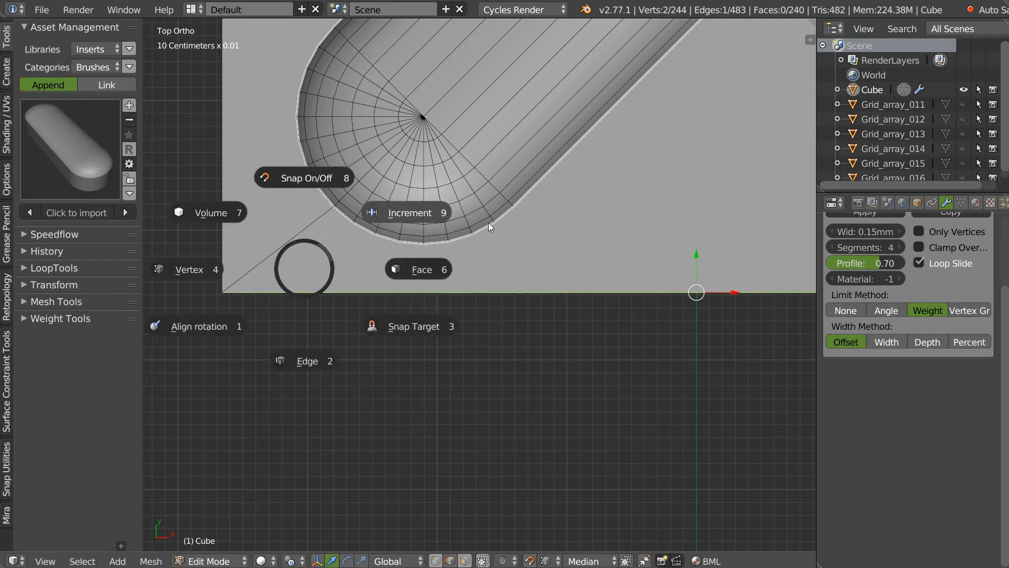
pyautogui.click(437, 210)
pyautogui.moveTo(696, 261); pyautogui.dragTo(269, 267)
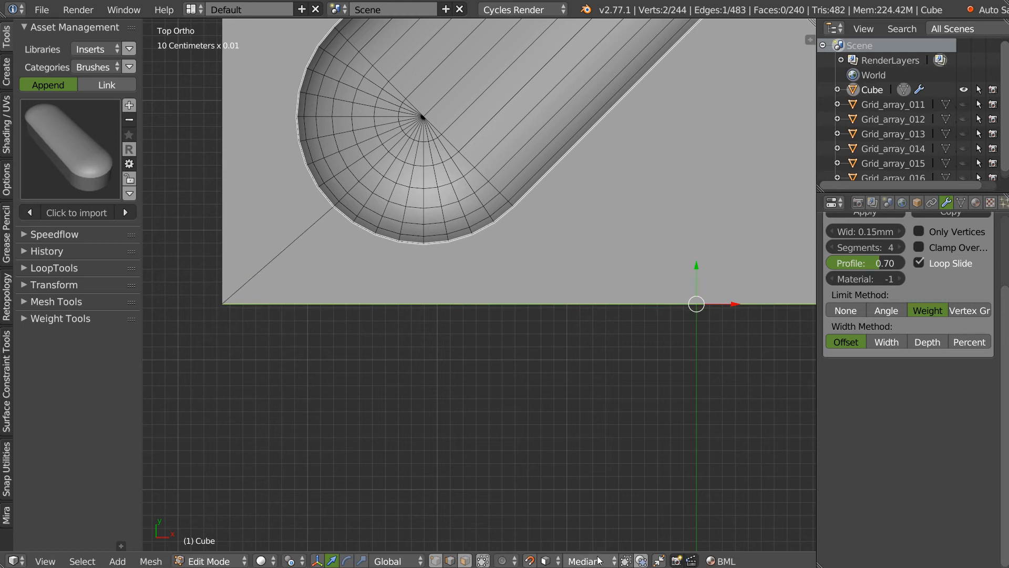
pyautogui.click(552, 560)
pyautogui.click(565, 542)
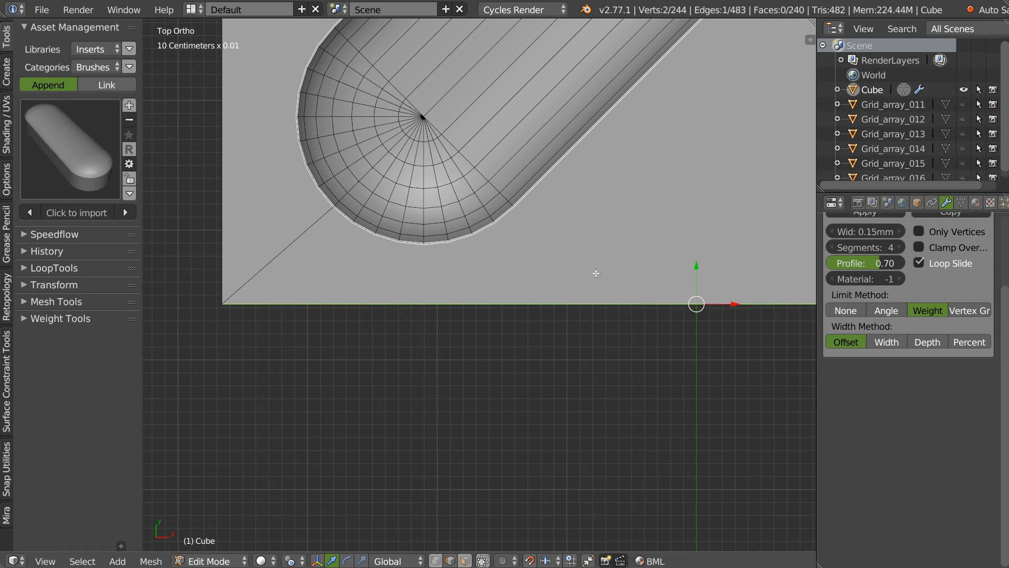
pyautogui.moveTo(699, 265); pyautogui.dragTo(604, 280)
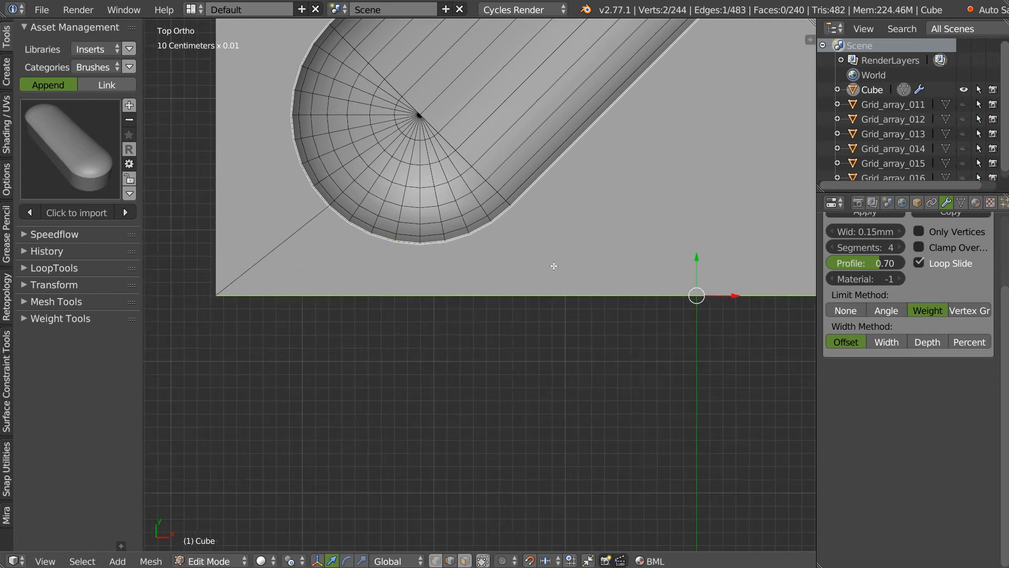
# Add an Array modifier to the tile with a count of 9 and a relative offset of 1.0 along Y
pyautogui.scroll(-4, 681, 245)
pyautogui.keyDown('shift'); pyautogui.moveTo(642, 196); pyautogui.dragTo(465, 380, button='middle'); pyautogui.keyUp('shift')
pyautogui.scroll(-3, 688, 228)
pyautogui.keyDown('shift'); pyautogui.moveTo(657, 241); pyautogui.dragTo(567, 303, button='middle'); pyautogui.keyUp('shift')
pyautogui.press('Tab')
pyautogui.scroll(-1, 563, 267)
pyautogui.moveTo(564, 267); pyautogui.dragTo(534, 273, button='middle')
pyautogui.hotkey('shift', 'space')
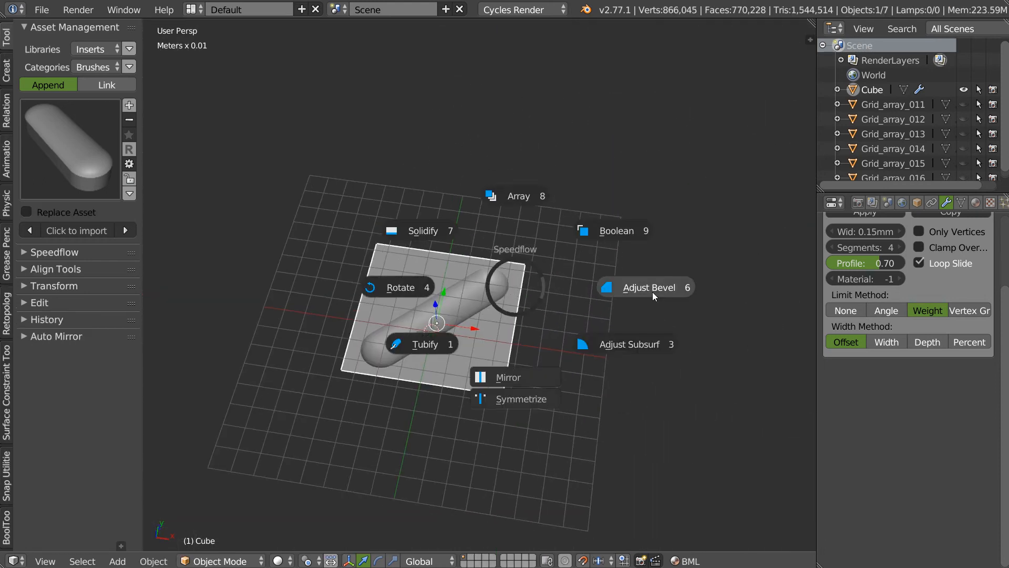
pyautogui.click(519, 198)
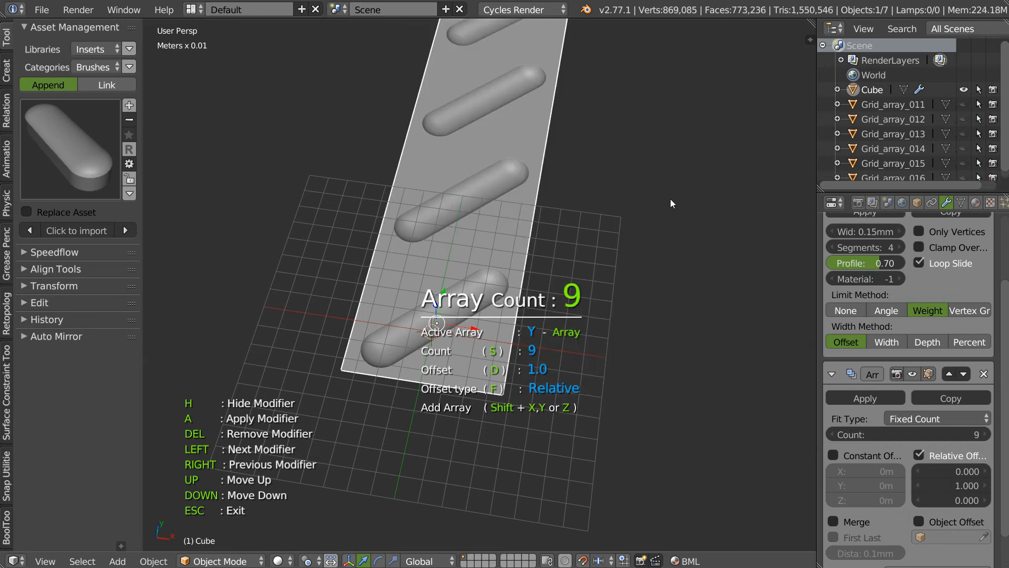
pyautogui.moveTo(671, 199); pyautogui.dragTo(614, 163, button='middle')
pyautogui.click(572, 235)
# Select the first tile's two side edges running along Y, and extrude them slightly upward along Z
pyautogui.moveTo(490, 313); pyautogui.dragTo(472, 325, button='middle')
pyautogui.scroll(3, 539, 279)
pyautogui.scroll(-3, 539, 279)
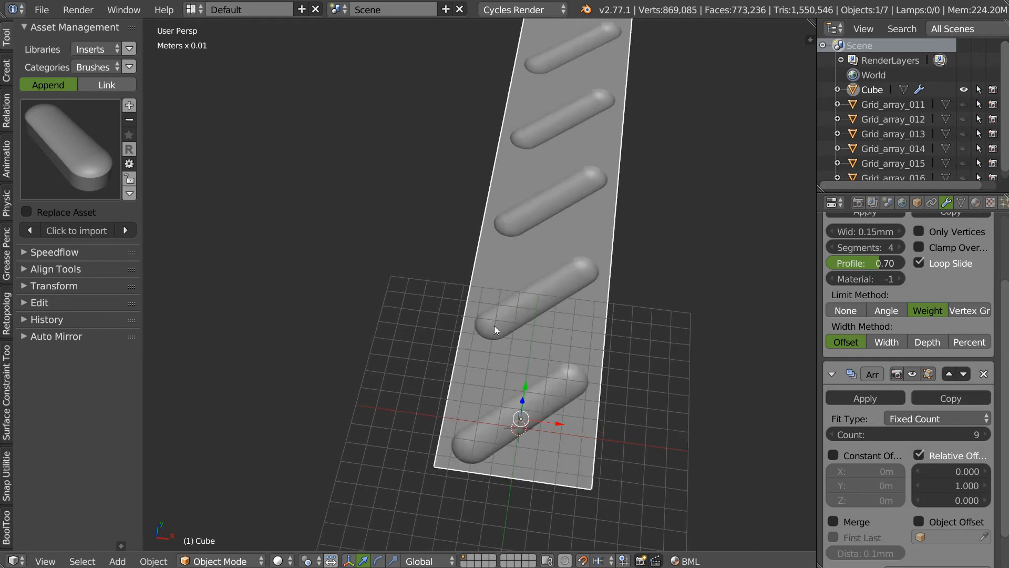
pyautogui.keyDown('shift'); pyautogui.moveTo(494, 326); pyautogui.dragTo(481, 290, button='middle'); pyautogui.keyUp('shift')
pyautogui.scroll(2, 503, 221)
pyautogui.press('Tab')
pyautogui.click(498, 313)
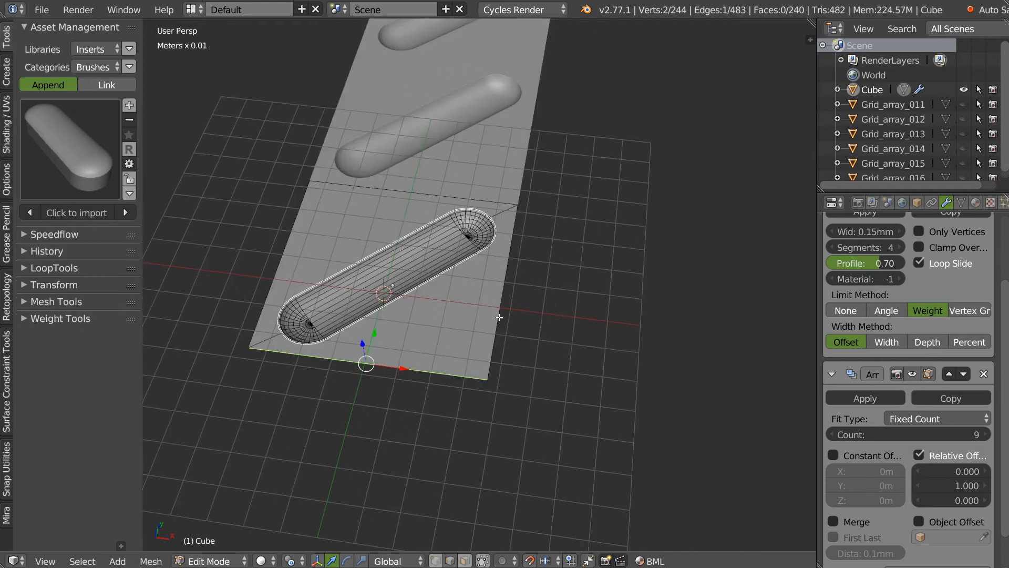
pyautogui.scroll(3, 523, 261)
pyautogui.scroll(-3, 522, 262)
pyautogui.keyDown('shift'); pyautogui.click(331, 235); pyautogui.keyUp('shift')
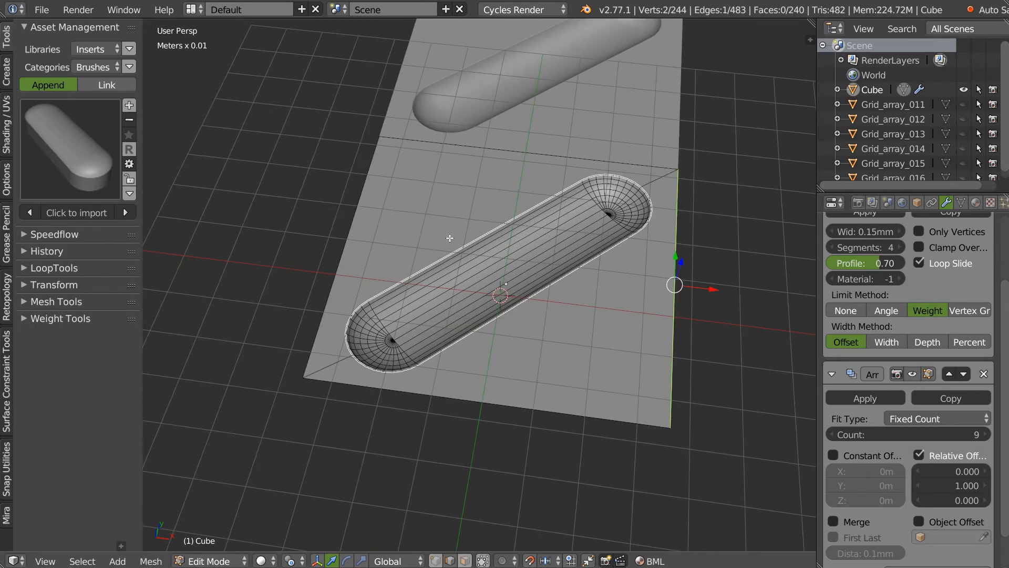
pyautogui.moveTo(460, 257); pyautogui.dragTo(510, 229, button='middle')
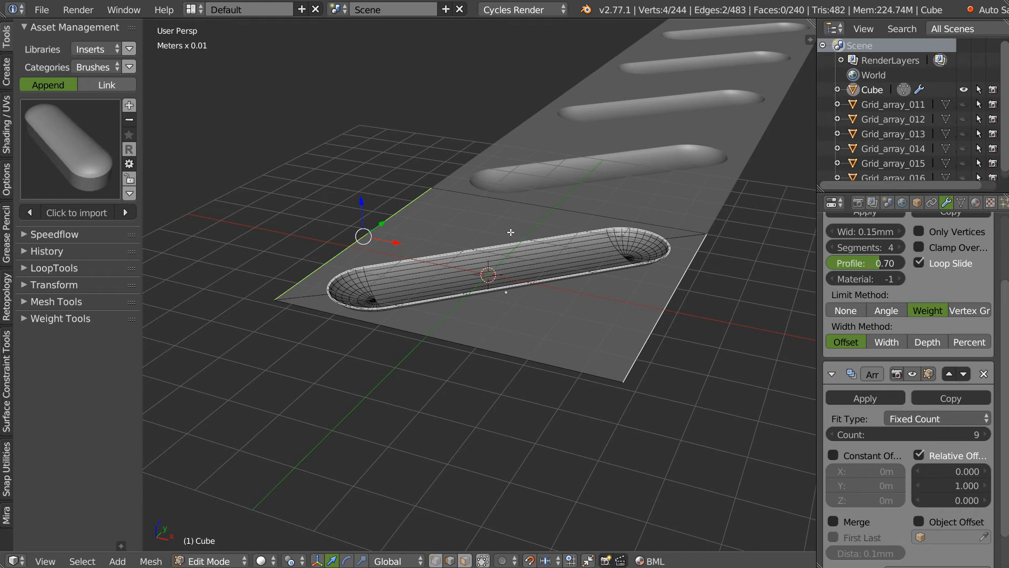
pyautogui.press('e')
pyautogui.press('z')
pyautogui.click(510, 225)
# Turn snapping off and finish extruding the tile's two side edges slightly upward along Z
pyautogui.moveTo(510, 224); pyautogui.dragTo(568, 231, button='middle')
pyautogui.hotkey('shift', 'Tab')
pyautogui.click(544, 228)
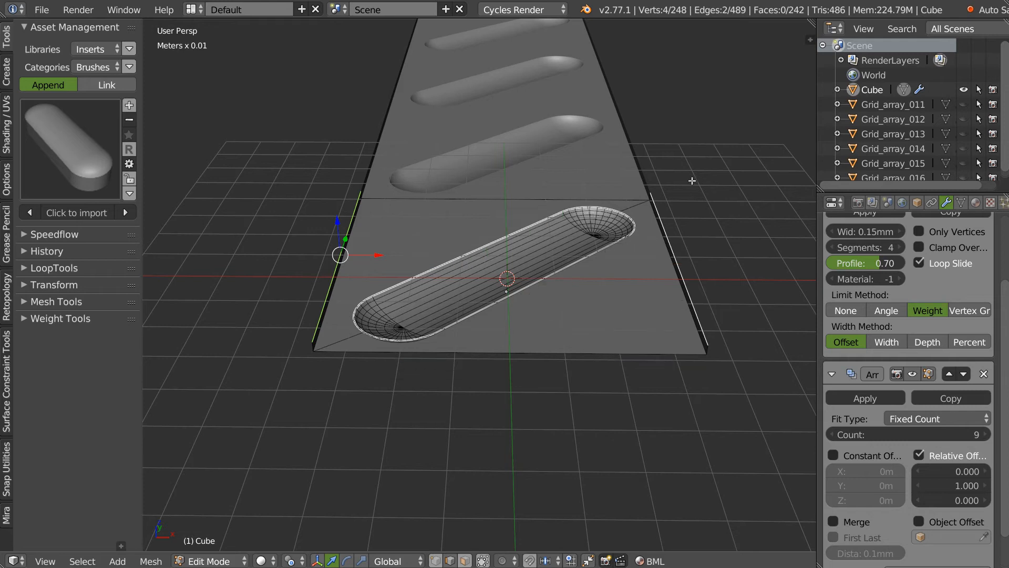
# Set the pivot to Median Point and extrude the top edges of both raised borders outward by scaling along X
pyautogui.click(289, 560)
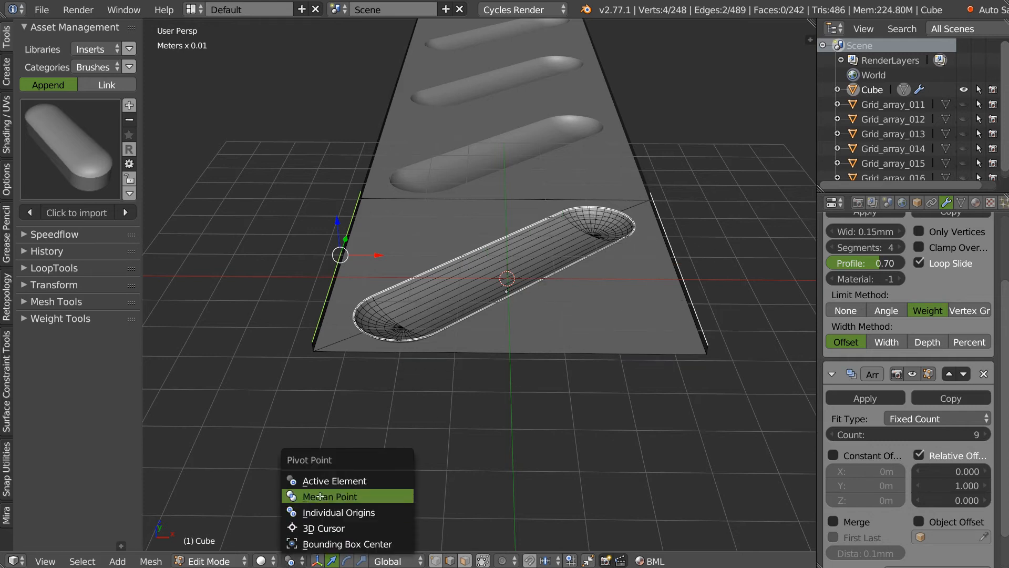
pyautogui.click(319, 497)
pyautogui.press('e')
pyautogui.press('s')
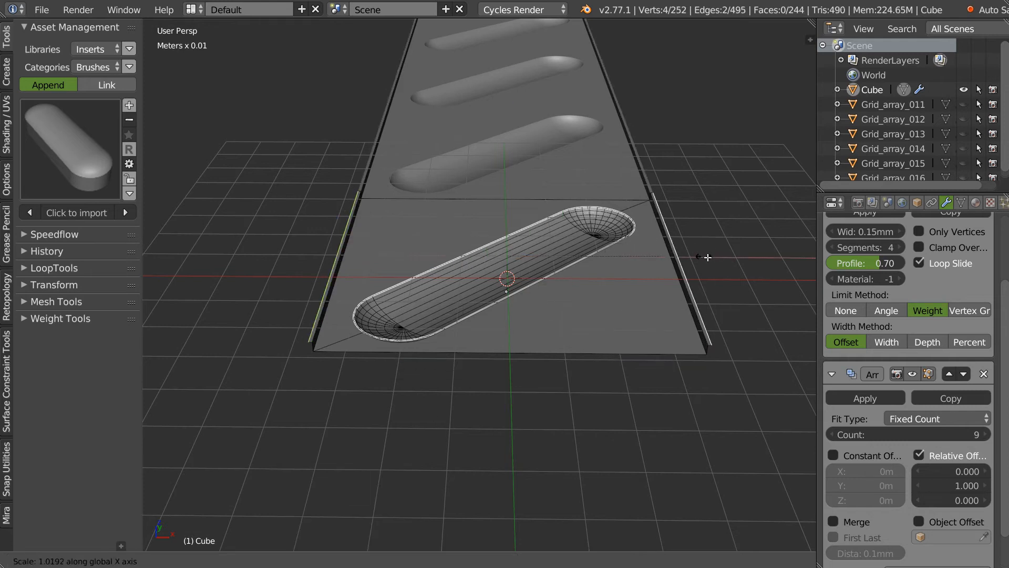
pyautogui.click(709, 264)
pyautogui.moveTo(710, 264); pyautogui.dragTo(708, 262, button='middle')
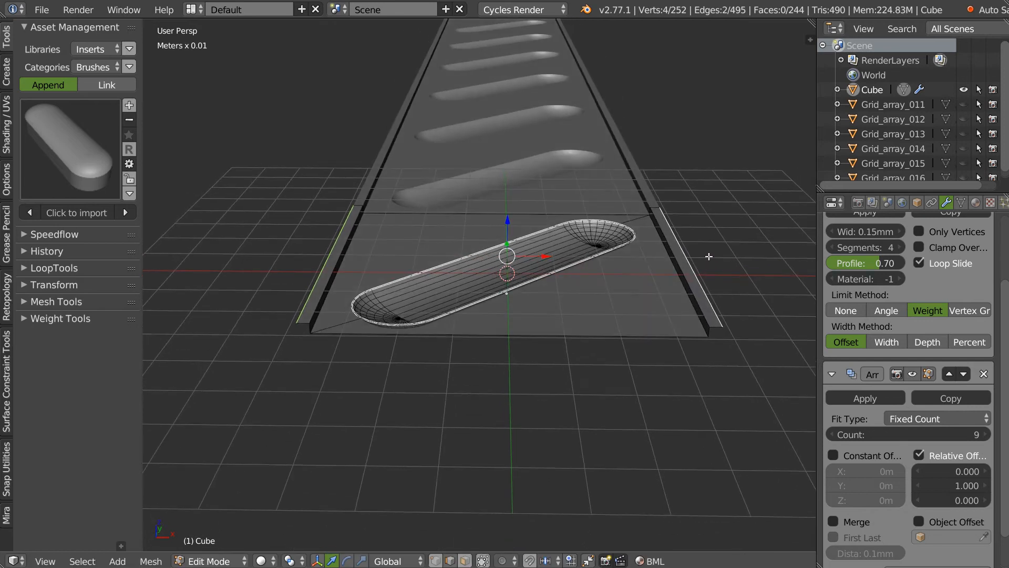
# Extrude the outer edges of both borders downward along Z to form their outside walls
pyautogui.press('e')
pyautogui.press('y')
pyautogui.rightClick(635, 293)
pyautogui.moveTo(636, 292); pyautogui.dragTo(663, 270, button='middle')
pyautogui.moveTo(508, 217); pyautogui.dragTo(508, 252)
# Select the four top edges of the two side borders and bevel them with 5 segments and an offset of about 0.09
pyautogui.moveTo(509, 252); pyautogui.dragTo(396, 295, button='middle')
pyautogui.rightClick(396, 295)
pyautogui.keyDown('shift'); pyautogui.rightClick(395, 295); pyautogui.keyUp('shift')
pyautogui.keyDown('shift'); pyautogui.rightClick(688, 229); pyautogui.keyUp('shift')
pyautogui.keyDown('shift'); pyautogui.rightClick(699, 221); pyautogui.keyUp('shift')
pyautogui.moveTo(685, 254); pyautogui.dragTo(649, 264, button='middle')
pyautogui.scroll(2, 651, 262)
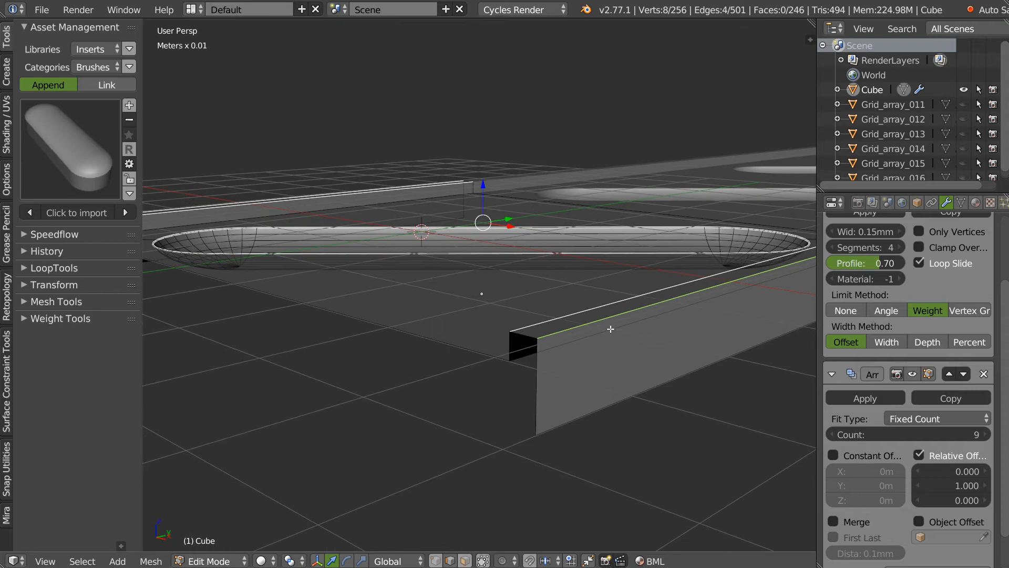
pyautogui.hotkey('ctrl', 'b')
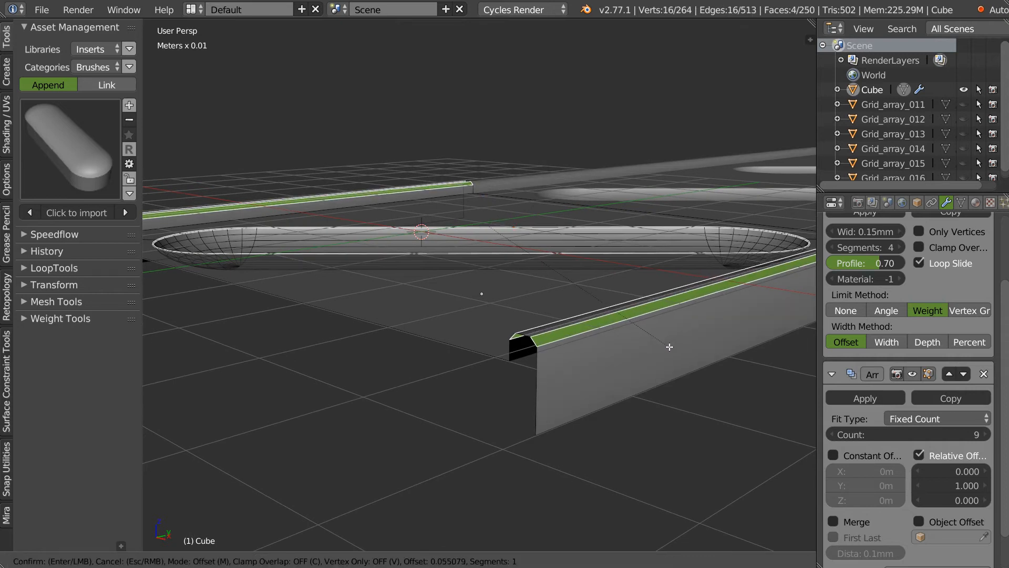
pyautogui.scroll(2, 670, 348)
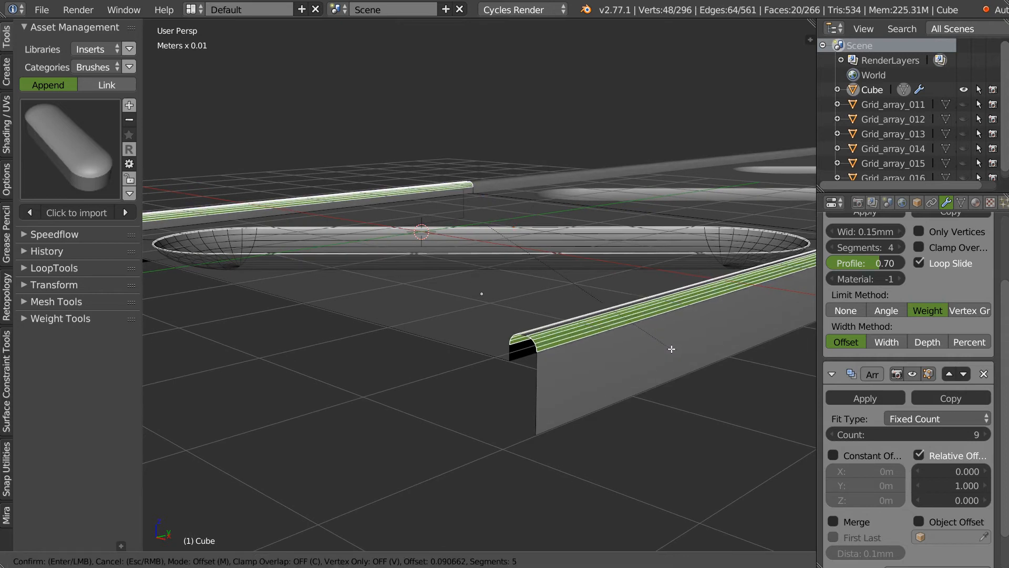
pyautogui.click(671, 348)
# Select the two inner edges where the side borders meet the tile surface and mark them for the weighted bevel
pyautogui.moveTo(668, 347); pyautogui.dragTo(639, 344, button='middle')
pyautogui.press('Tab')
pyautogui.scroll(-5, 598, 268)
pyautogui.moveTo(554, 267); pyautogui.dragTo(648, 277, button='middle')
pyautogui.scroll(4, 479, 243)
pyautogui.press('Tab')
pyautogui.rightClick(491, 226)
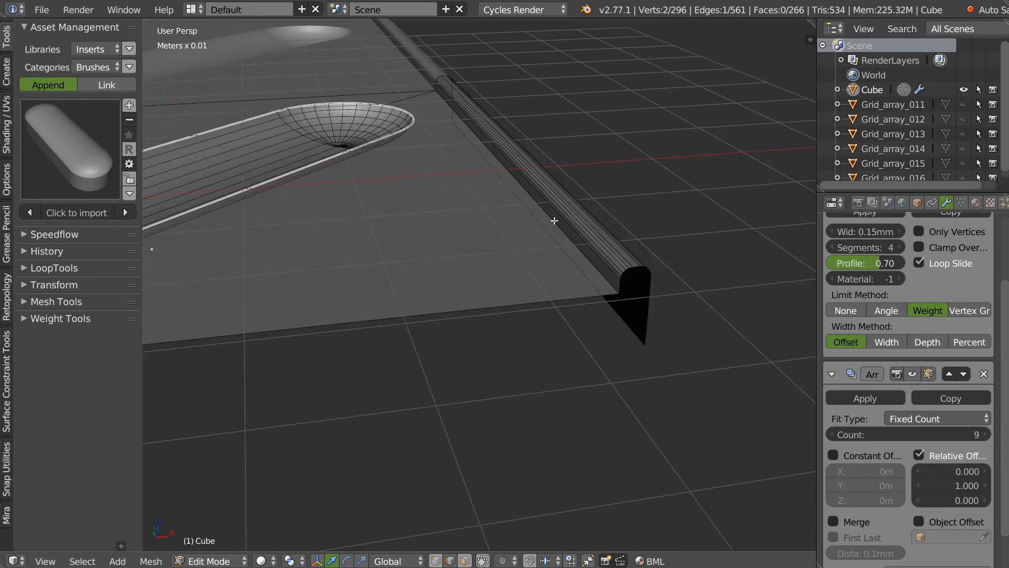
pyautogui.press('q')
pyautogui.click(663, 227)
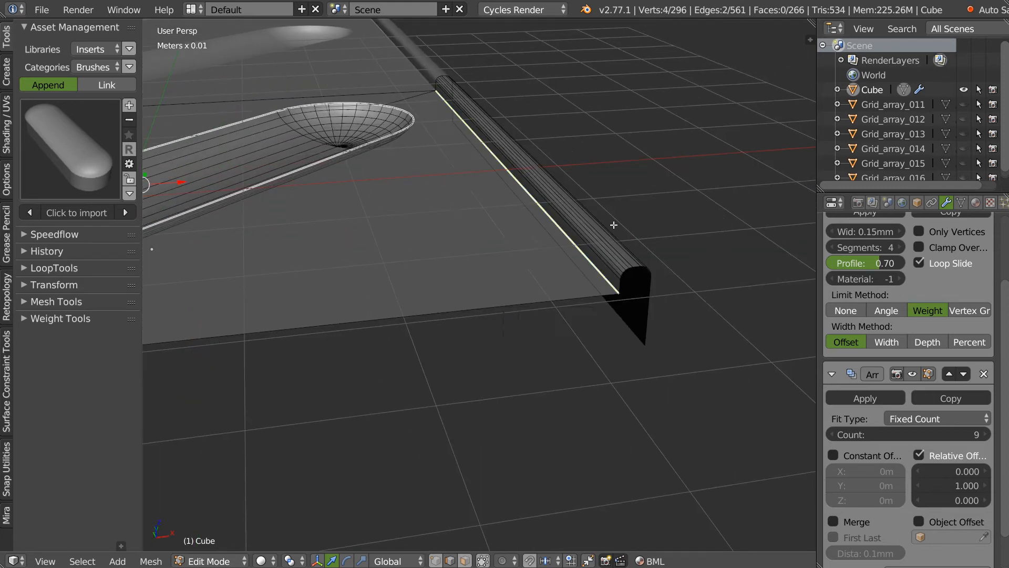
# Examine the arrayed strip in Object Mode with everything deselected and the viewport overlays hidden, checking the slots and rounded side borders
pyautogui.keyDown('shift'); pyautogui.moveTo(370, 197); pyautogui.dragTo(493, 222, button='middle'); pyautogui.keyUp('shift')
pyautogui.press('Tab')
pyautogui.keyDown('shift'); pyautogui.moveTo(570, 192); pyautogui.dragTo(482, 274, button='middle'); pyautogui.keyUp('shift')
pyautogui.scroll(-2, 531, 247)
pyautogui.scroll(-5, 481, 250)
pyautogui.scroll(-2, 456, 200)
pyautogui.keyDown('shift'); pyautogui.moveTo(407, 247); pyautogui.dragTo(451, 168, button='middle'); pyautogui.keyUp('shift')
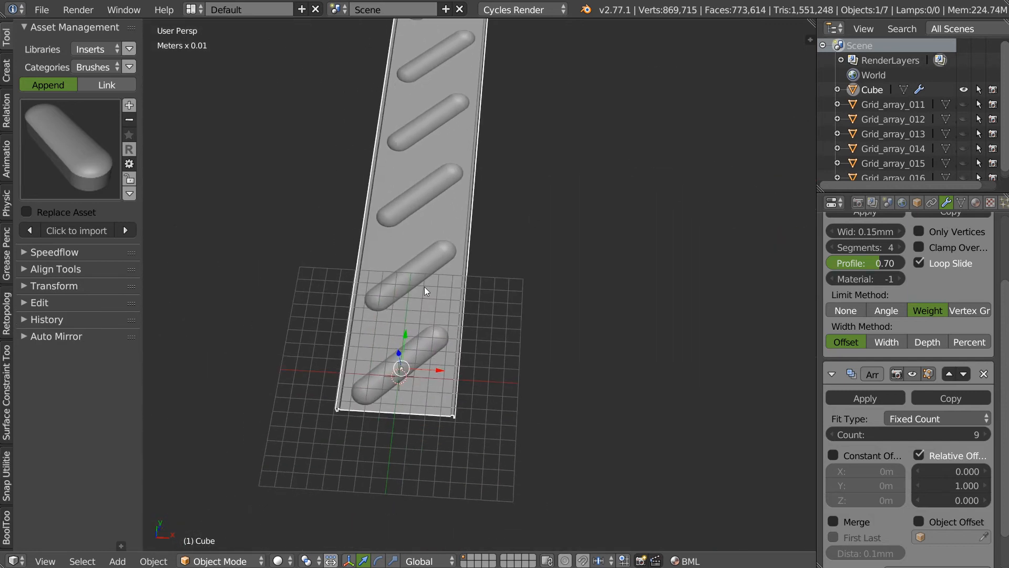
pyautogui.press('a')
pyautogui.moveTo(437, 216); pyautogui.dragTo(462, 253, button='middle')
pyautogui.hotkey('shift', 'g')
pyautogui.moveTo(399, 210); pyautogui.dragTo(483, 272, button='middle')
pyautogui.scroll(-5, 480, 245)
pyautogui.scroll(10, 489, 277)
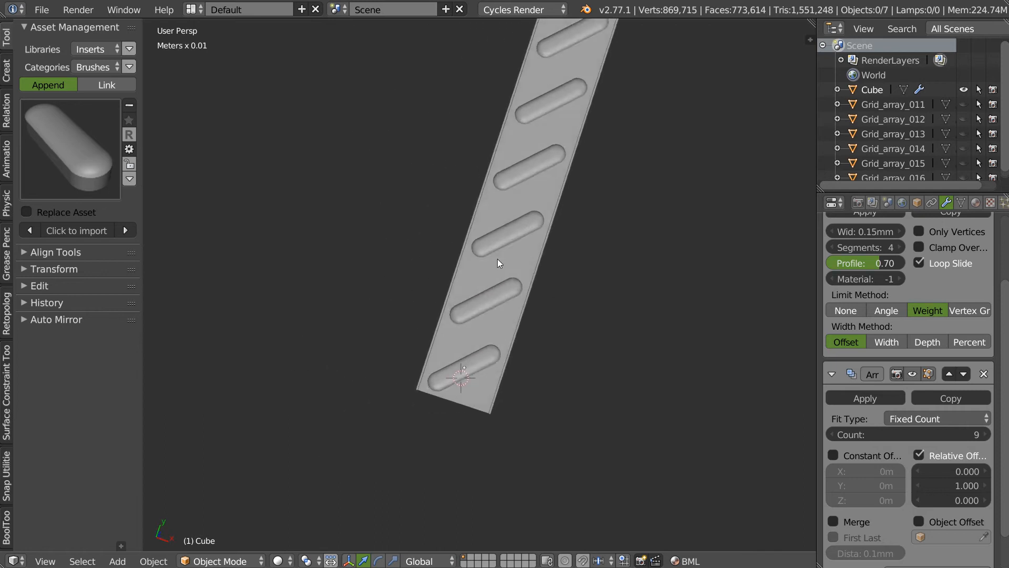
pyautogui.scroll(-5, 511, 219)
pyautogui.moveTo(532, 200); pyautogui.dragTo(517, 138, button='middle')
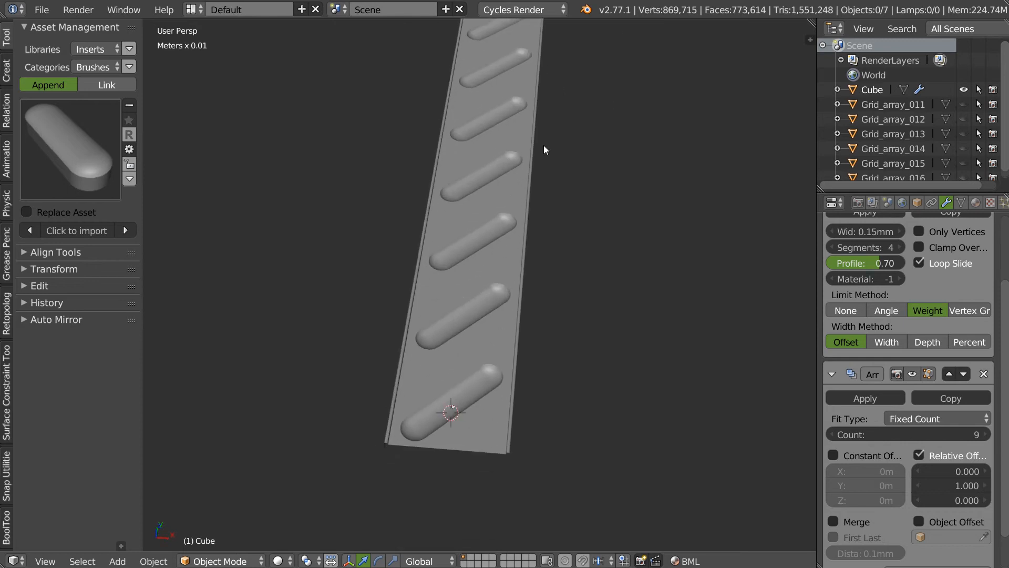
# Return the strip to Edit Mode and show its first tile in top orthographic view
pyautogui.press('Tab')
pyautogui.scroll(6, 451, 296)
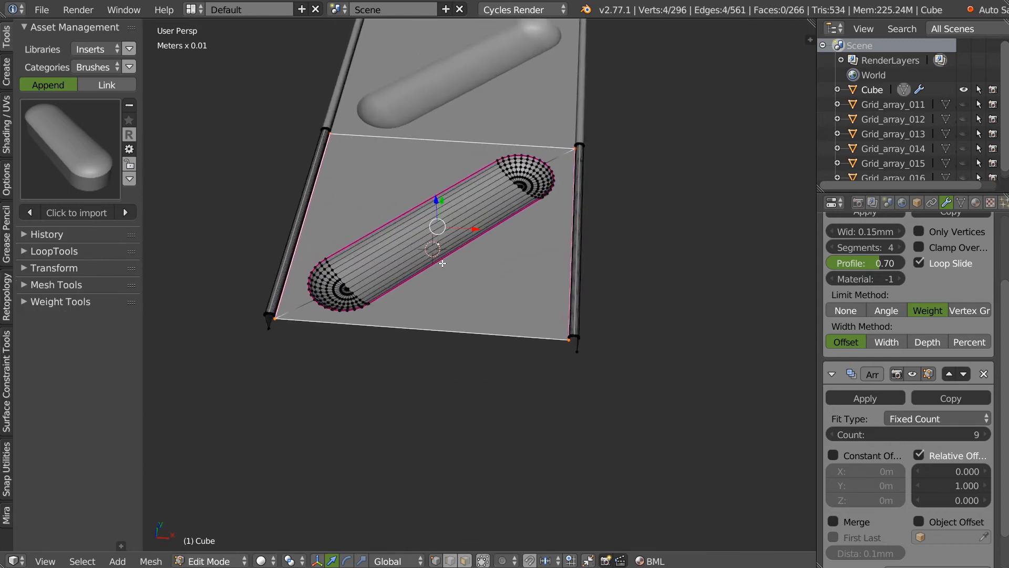
pyautogui.press('KP_7')
pyautogui.scroll(3, 451, 262)
pyautogui.rightClick(273, 46)
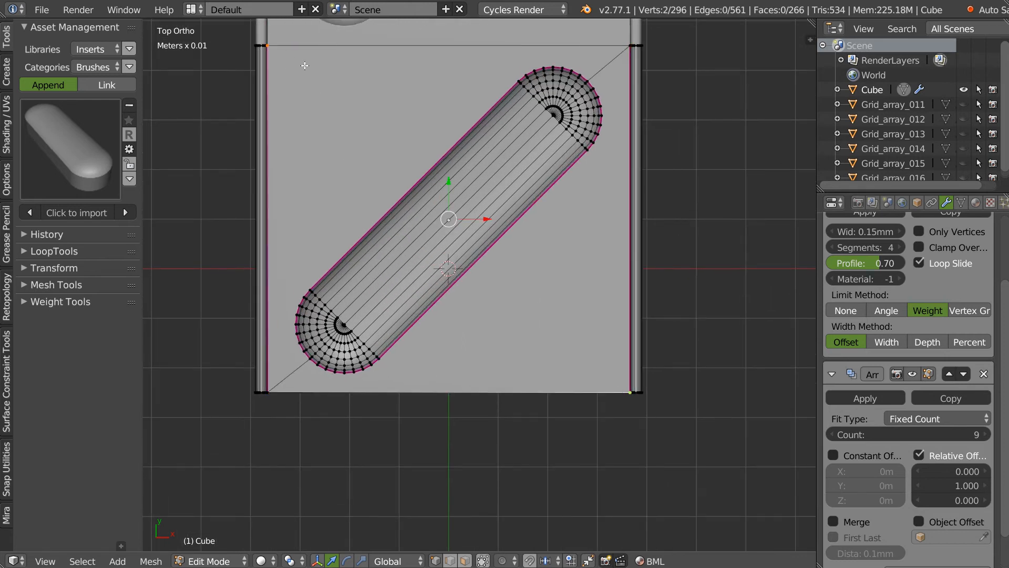
pyautogui.press('k')
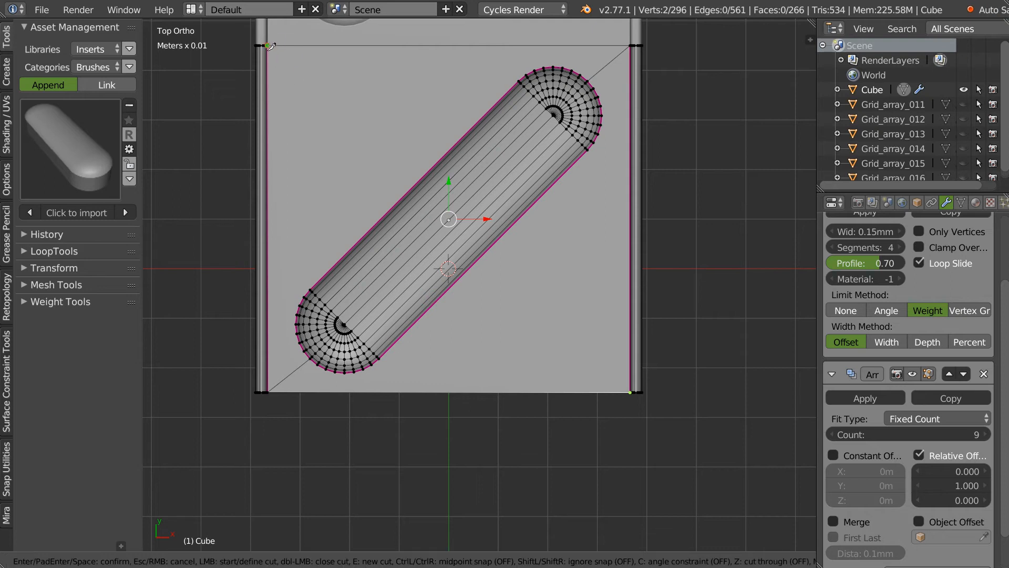
pyautogui.press('Escape')
# Select the first tile's two opposite corner vertices not yet joined to the slot and connect them with a cut across the slot
pyautogui.moveTo(327, 110); pyautogui.dragTo(205, 105, button='middle')
pyautogui.press('a')
pyautogui.click(492, 132)
pyautogui.rightClick(535, 140)
pyautogui.keyDown('ctrl'); pyautogui.moveTo(534, 140); pyautogui.dragTo(641, 179, button='middle'); pyautogui.keyUp('ctrl')
pyautogui.scroll(5, 659, 167)
pyautogui.keyDown('shift'); pyautogui.rightClick(682, 257); pyautogui.keyUp('shift')
pyautogui.scroll(-5, 683, 226)
pyautogui.keyDown('shift'); pyautogui.moveTo(445, 282); pyautogui.dragTo(569, 357, button='middle'); pyautogui.keyUp('shift')
pyautogui.press('j')
pyautogui.moveTo(554, 229); pyautogui.dragTo(436, 268, button='middle')
pyautogui.scroll(3, 354, 267)
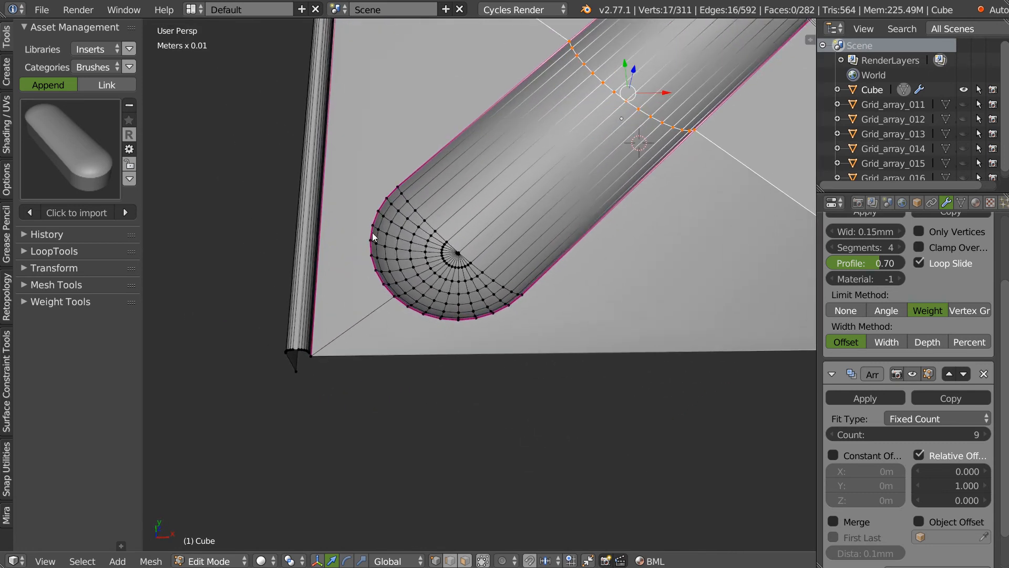
# Start a cut-through, angle-constrained Knife cut running from the slot's lower rounded end horizontally across the left rail and vertically to the bottom edge
pyautogui.press('KP_7')
pyautogui.scroll(3, 389, 199)
pyautogui.press('k')
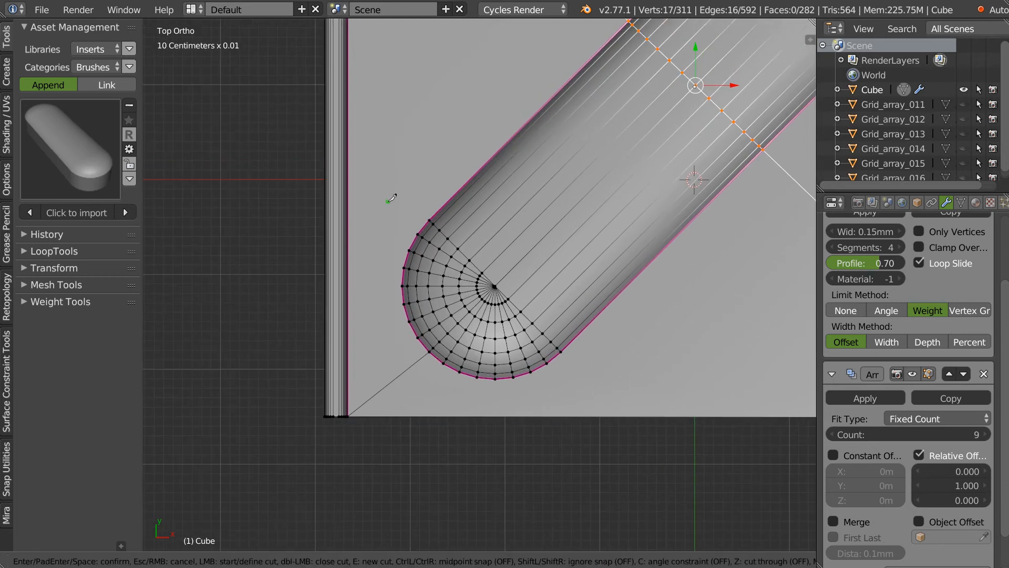
pyautogui.click(430, 217)
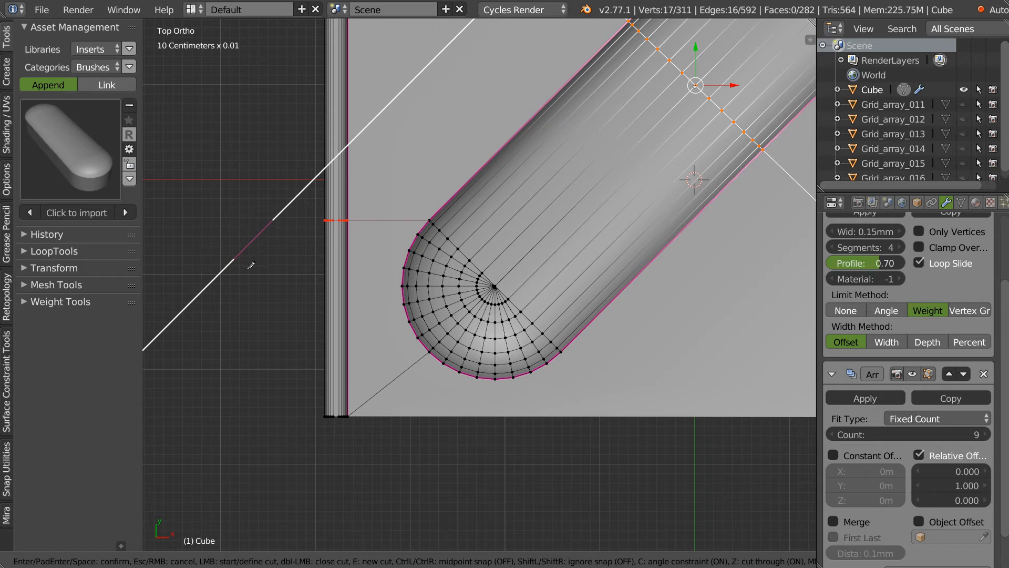
pyautogui.click(561, 351)
pyautogui.click(561, 460)
# Extend the Knife cut from the slot's upper rounded end horizontally across the right rail and vertically to the tile's top edge
pyautogui.keyDown('shift'); pyautogui.moveTo(620, 408); pyautogui.dragTo(289, 401, button='middle'); pyautogui.keyUp('shift')
pyautogui.keyDown('shift'); pyautogui.moveTo(539, 332); pyautogui.dragTo(501, 483, button='middle'); pyautogui.keyUp('shift')
pyautogui.keyDown('shift'); pyautogui.moveTo(589, 312); pyautogui.dragTo(468, 468, button='middle'); pyautogui.keyUp('shift')
pyautogui.click(476, 242)
pyautogui.keyDown('shift'); pyautogui.moveTo(638, 247); pyautogui.dragTo(661, 392, button='middle'); pyautogui.keyUp('shift')
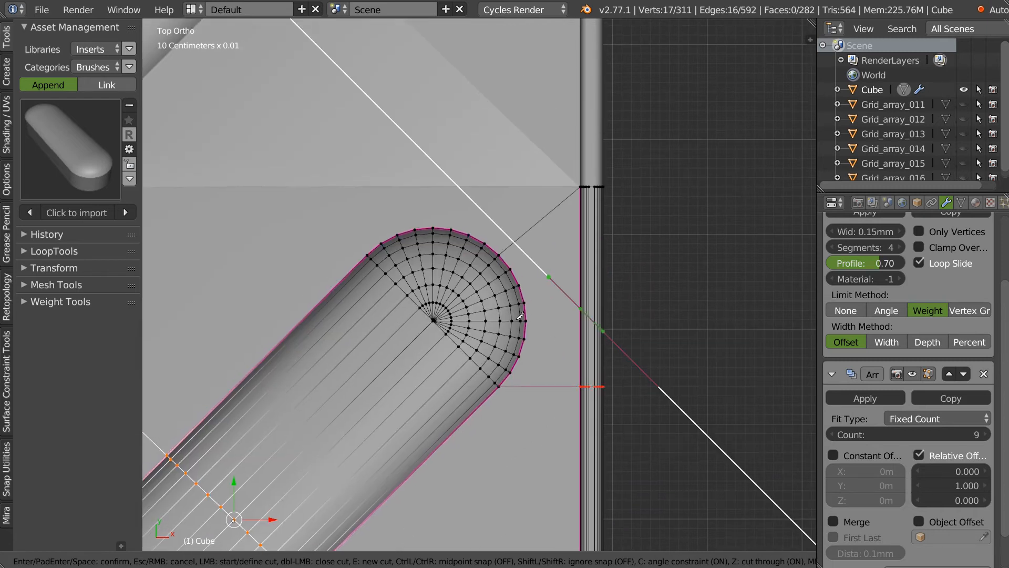
pyautogui.click(365, 251)
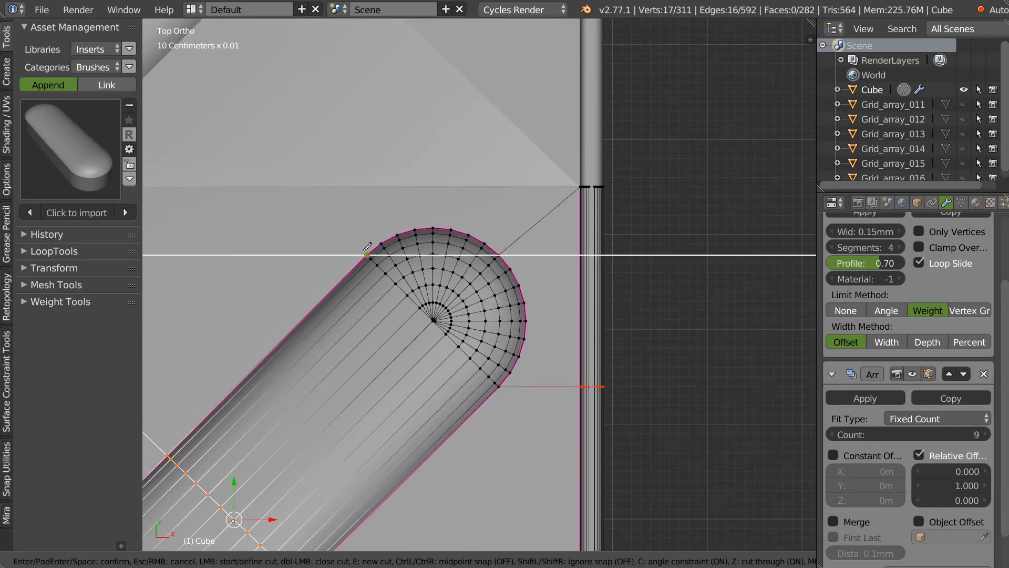
pyautogui.click(368, 168)
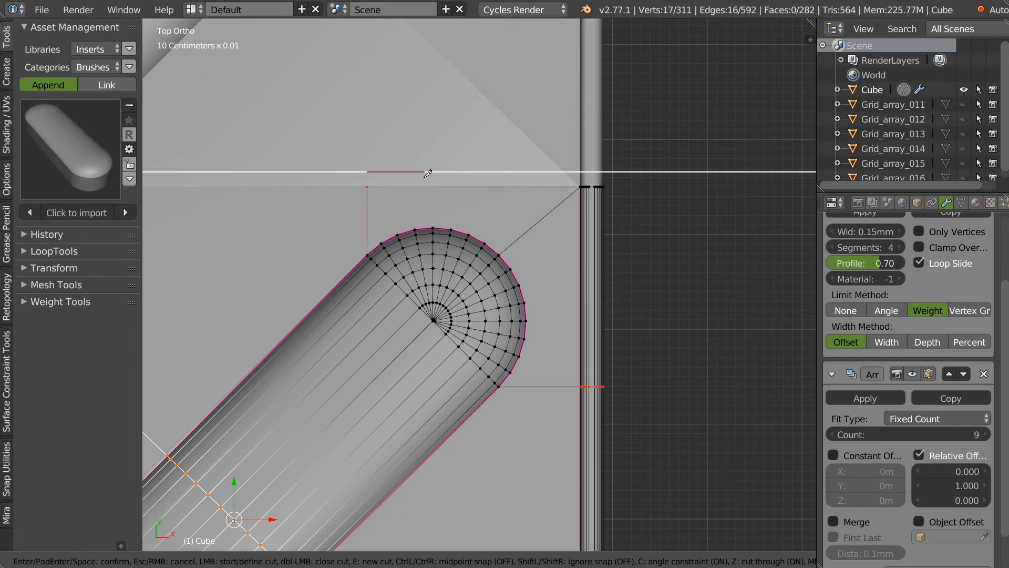
pyautogui.press('Return')
# Apply Clean Faces to the n-gon face above the slot's upper rounded end
pyautogui.scroll(2, 365, 244)
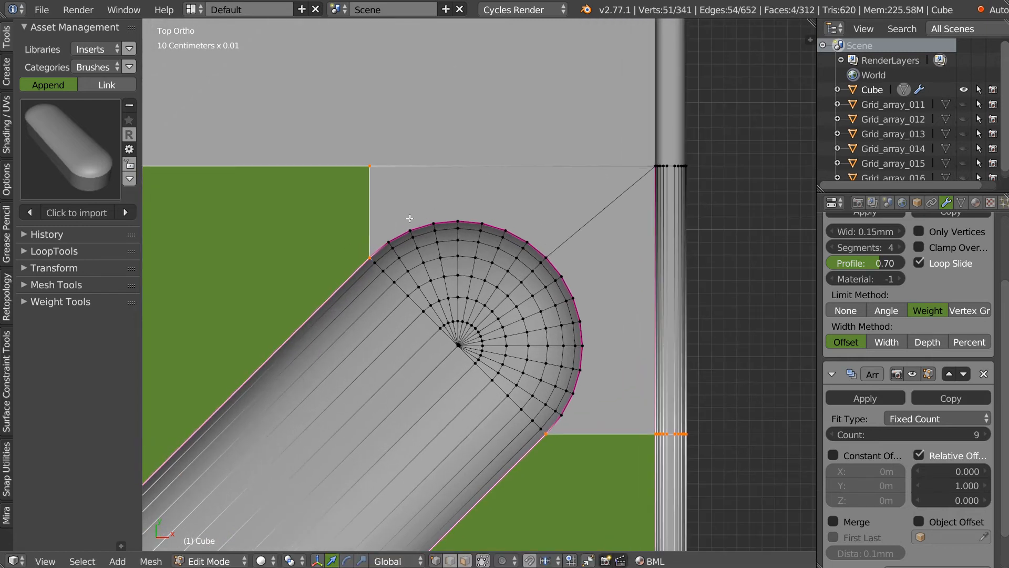
pyautogui.hotkey('shift', 'e')
pyautogui.press('Escape')
pyautogui.press('Tab')
pyautogui.click(486, 201)
pyautogui.rightClick(492, 230)
pyautogui.press('Tab')
pyautogui.click(487, 200)
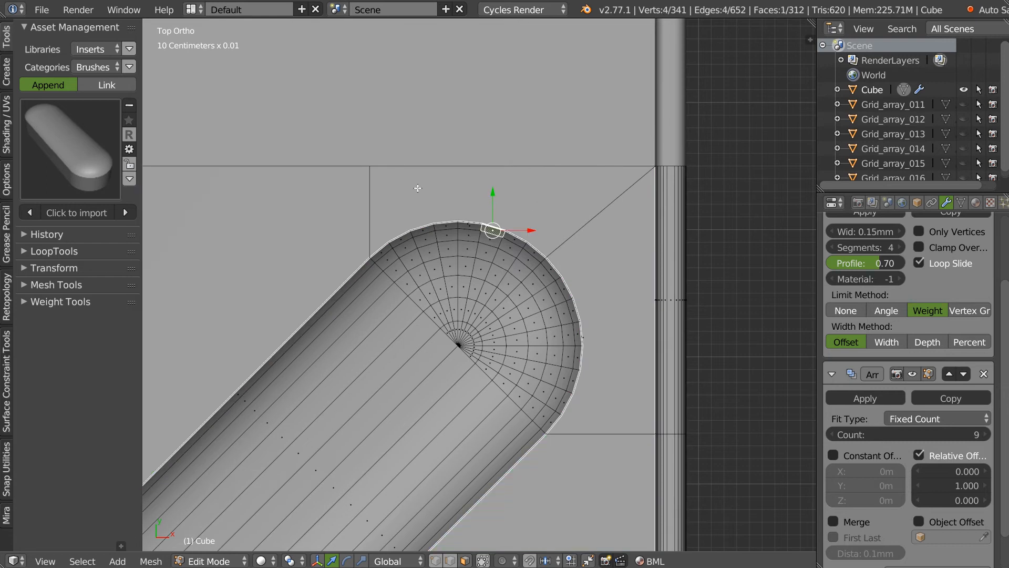
pyautogui.moveTo(536, 282); pyautogui.dragTo(541, 248, button='middle')
pyautogui.scroll(-5, 541, 247)
pyautogui.rightClick(524, 173)
pyautogui.rightClick(557, 169)
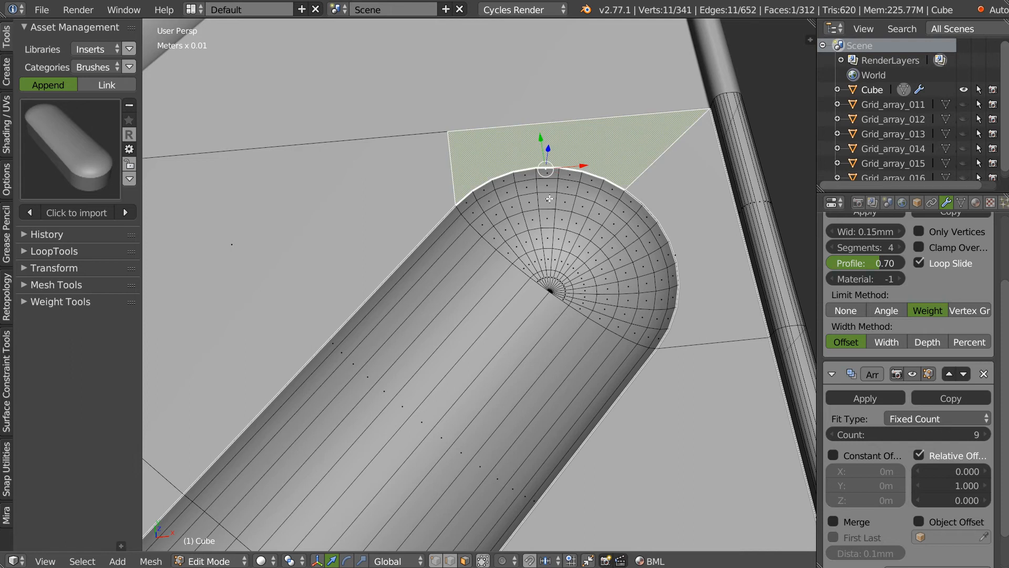
pyautogui.hotkey('ctrl', 'e')
pyautogui.click(446, 278)
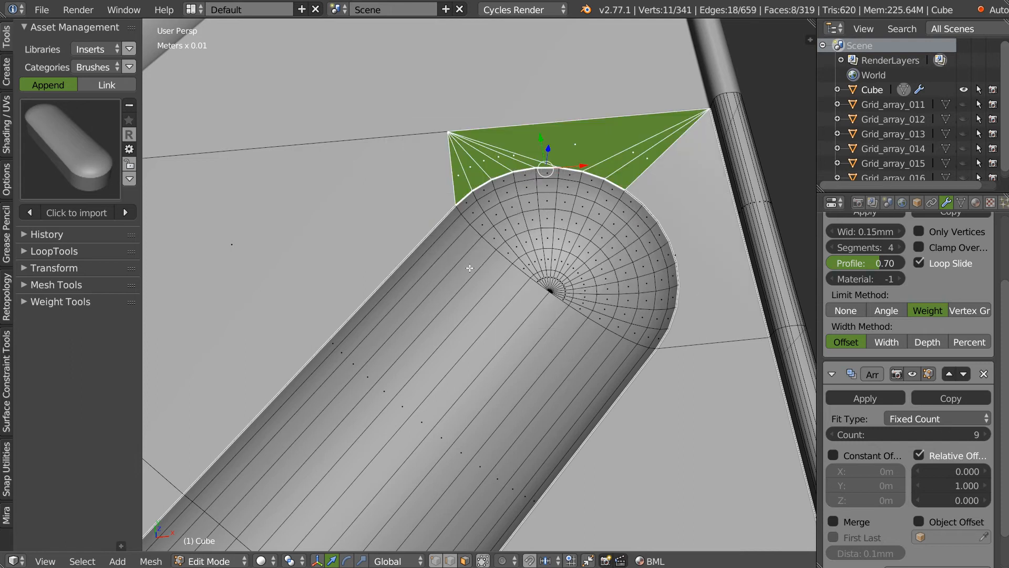
# Apply Clean Faces to the n-gon face between the slot's upper rounded end and the right rail
pyautogui.keyDown('shift'); pyautogui.moveTo(624, 197); pyautogui.dragTo(554, 220, button='middle'); pyautogui.keyUp('shift')
pyautogui.rightClick(623, 263)
pyautogui.rightClick(623, 284)
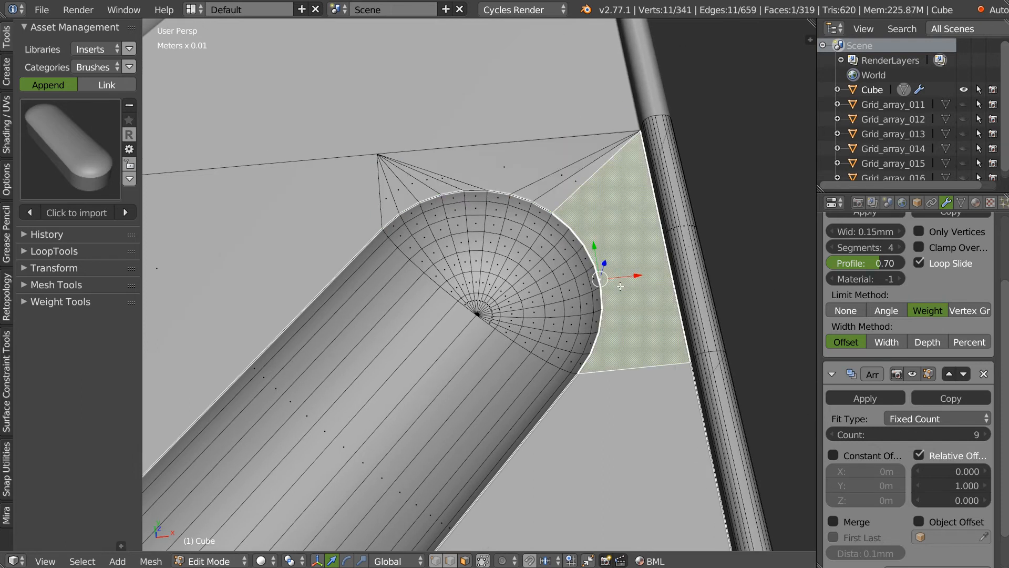
pyautogui.hotkey('ctrl', 'e')
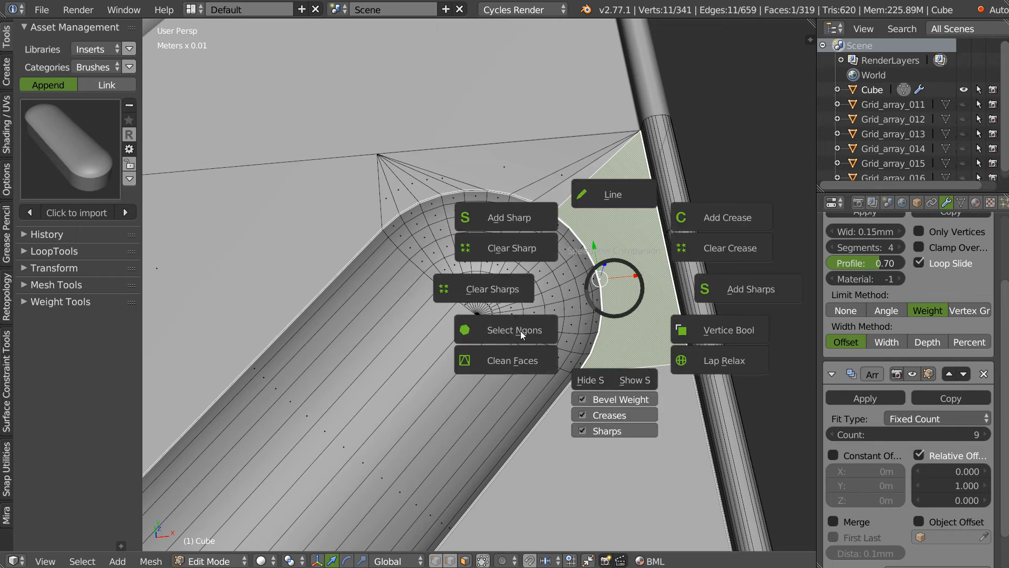
pyautogui.click(506, 360)
# Try shifting the fan vertex above the slot's upper end to the right along the tile's top edge
pyautogui.keyDown('ctrl'); pyautogui.scroll(-2, 639, 259); pyautogui.keyUp('ctrl')
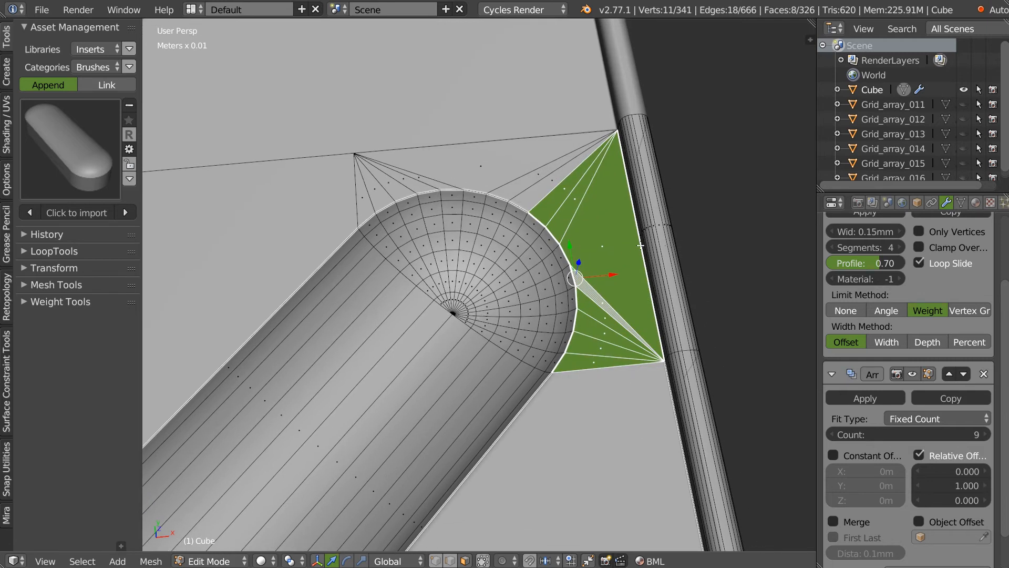
pyautogui.moveTo(576, 256); pyautogui.dragTo(597, 285, button='middle')
pyautogui.press('1')
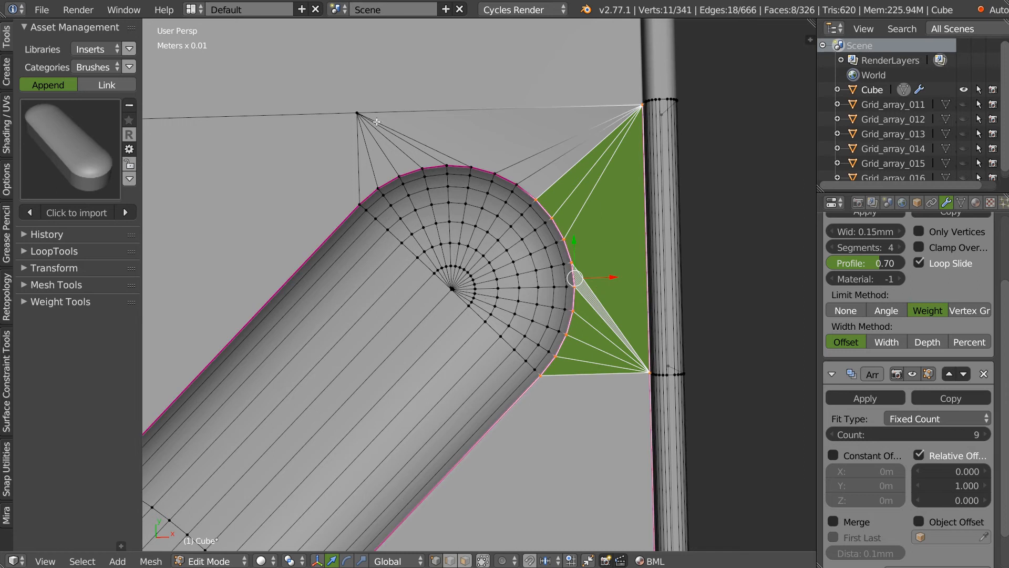
pyautogui.rightClick(364, 120)
pyautogui.moveTo(395, 110); pyautogui.dragTo(421, 111)
# Try moving the edge loop across the right rail along the Y axis
pyautogui.keyDown('alt'); pyautogui.rightClick(657, 367); pyautogui.keyUp('alt')
pyautogui.moveTo(664, 339); pyautogui.dragTo(664, 297)
pyautogui.hotkey('ctrl', 'z')
pyautogui.keyDown('alt'); pyautogui.keyDown('shift'); pyautogui.rightClick(675, 365); pyautogui.keyUp('shift'); pyautogui.keyUp('alt')
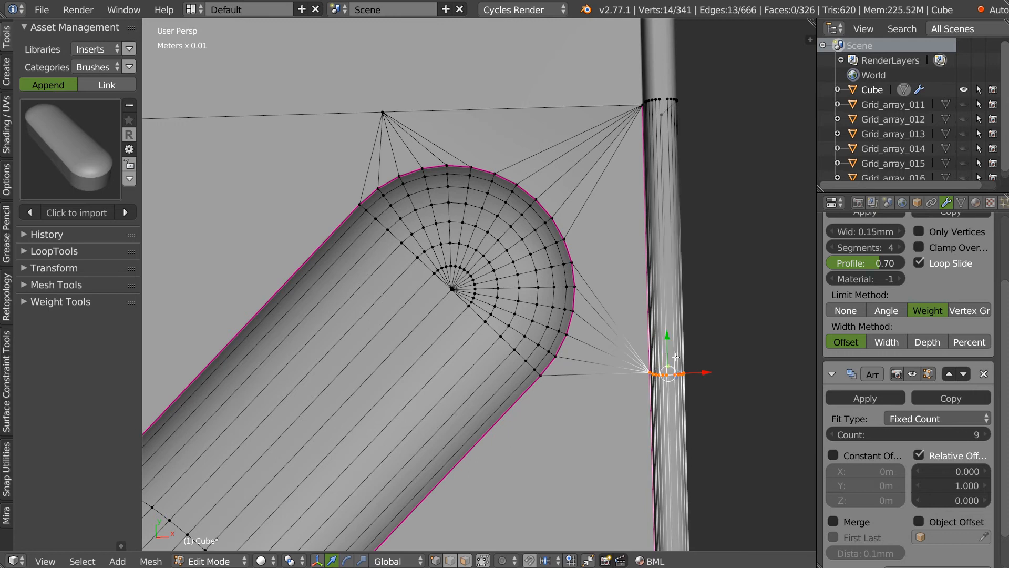
pyautogui.moveTo(670, 335)
pyautogui.mouseDown()
pyautogui.moveTo(671, 314)
pyautogui.moveTo(667, 343)
pyautogui.mouseUp()
# Apply Clean Faces to the n-gon face below the slot's lower rounded end
pyautogui.scroll(-4, 674, 263)
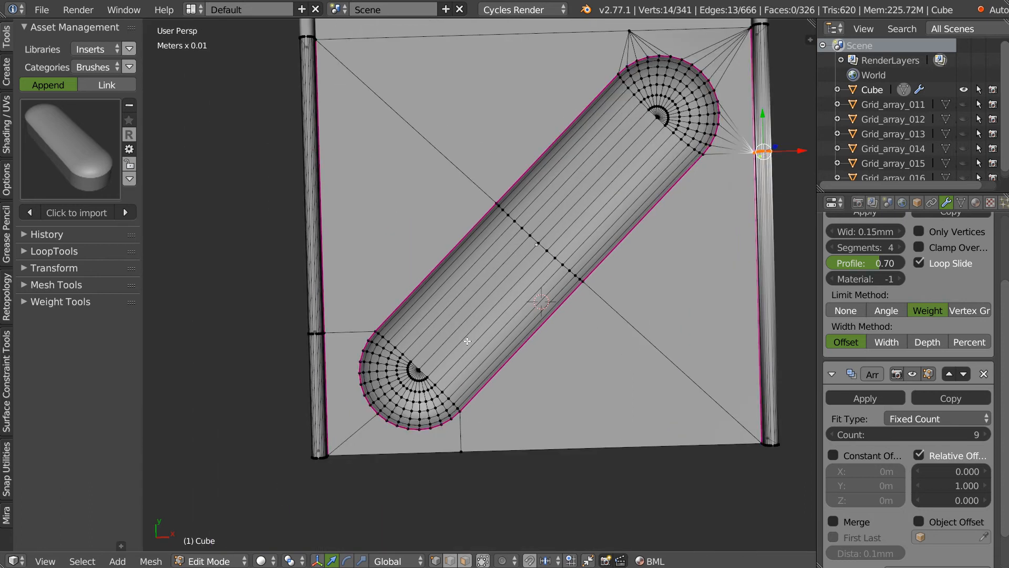
pyautogui.scroll(4, 497, 315)
pyautogui.press('a')
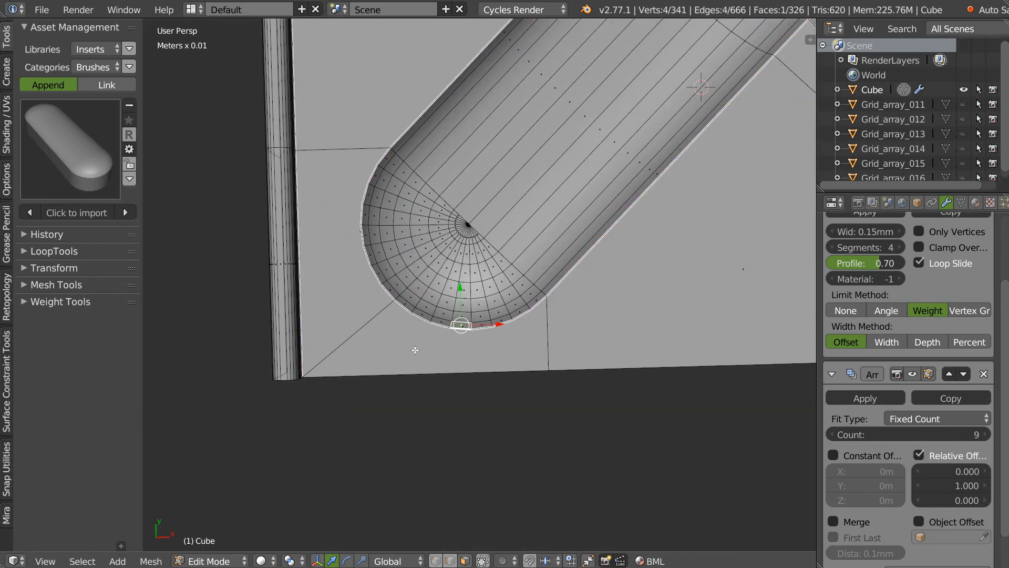
pyautogui.rightClick(468, 340)
pyautogui.hotkey('ctrl', 'e')
pyautogui.click(355, 421)
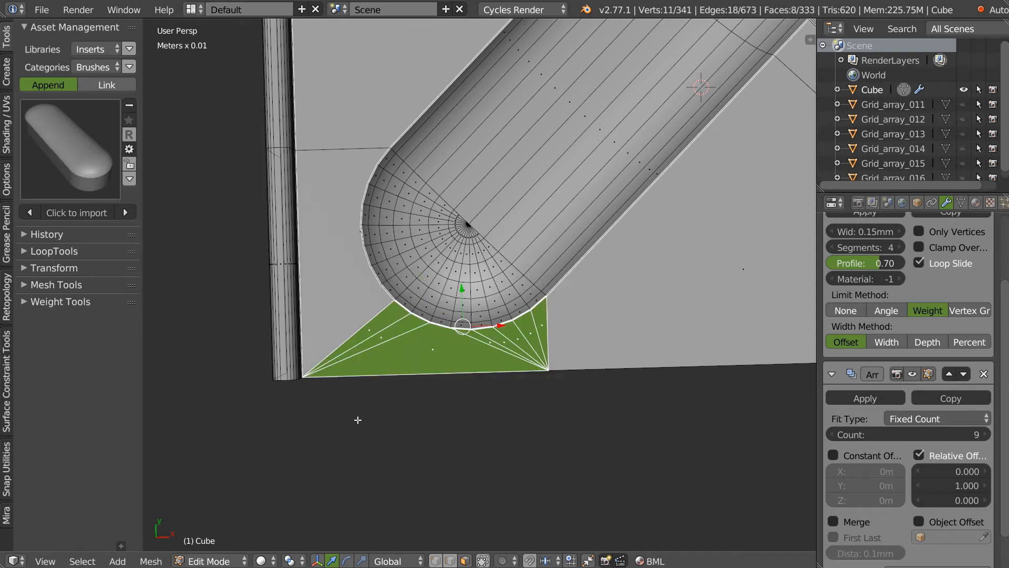
# Apply Clean Faces to the n-gon face between the slot's lower rounded end and the left rail
pyautogui.rightClick(347, 227)
pyautogui.rightClick(347, 227)
pyautogui.hotkey('ctrl', 'e')
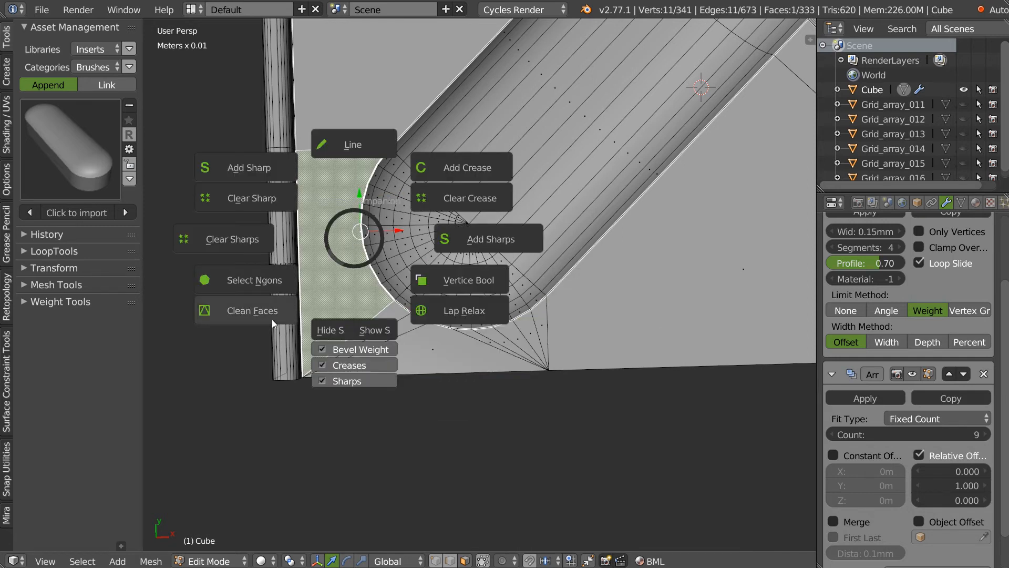
pyautogui.click(255, 306)
# Align the fan vertex above the slot's upper end with the slot's outline vertex below it, using snapping along X
pyautogui.scroll(-6, 438, 160)
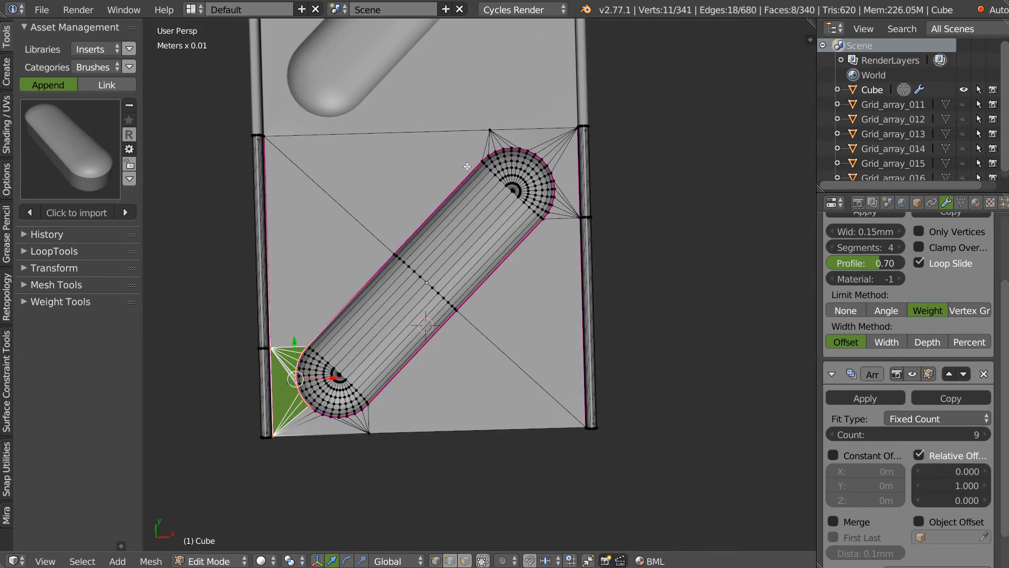
pyautogui.scroll(3, 446, 171)
pyautogui.rightClick(505, 108)
pyautogui.press('g')
pyautogui.press('x')
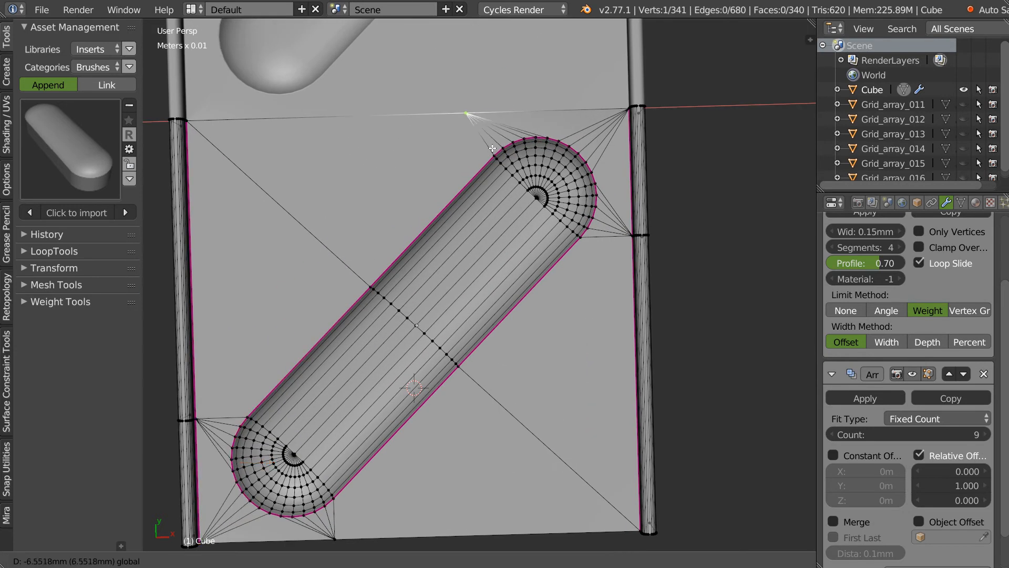
pyautogui.click(493, 152)
pyautogui.hotkey('ctrl', 'shift', 'Tab')
pyautogui.click(383, 145)
pyautogui.moveTo(508, 111); pyautogui.dragTo(493, 155)
# Select the edge loop across the right rail, and try moving the tile's top-right corner vertex beside the rail
pyautogui.rightClick(633, 234)
pyautogui.keyDown('alt'); pyautogui.rightClick(673, 223); pyautogui.keyUp('alt')
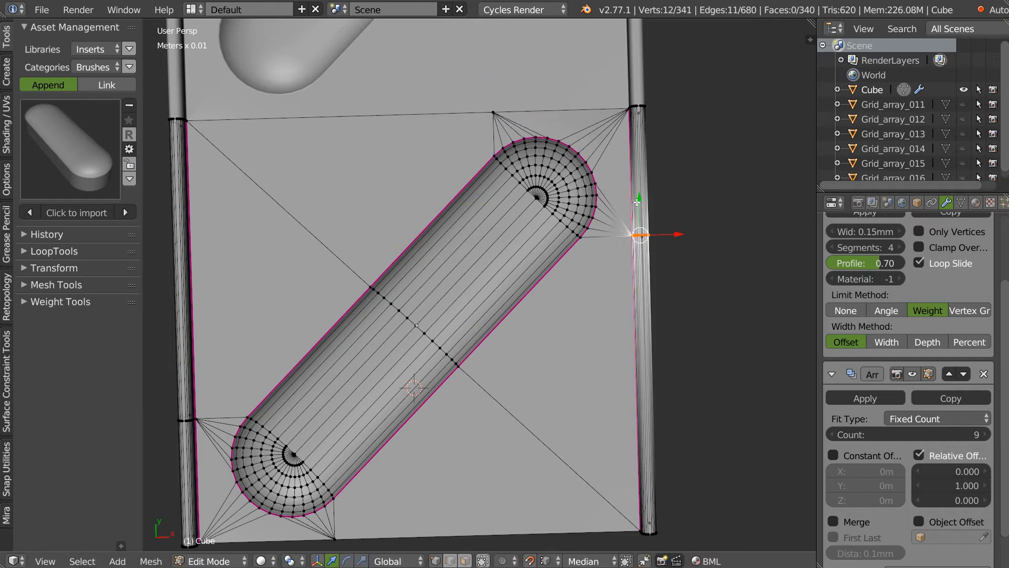
pyautogui.keyDown('ctrl'); pyautogui.moveTo(631, 170); pyautogui.dragTo(580, 171, button='middle'); pyautogui.keyUp('ctrl')
pyautogui.press('Tab')
pyautogui.keyDown('ctrl'); pyautogui.moveTo(521, 234); pyautogui.dragTo(610, 192, button='middle'); pyautogui.keyUp('ctrl')
pyautogui.rightClick(598, 162)
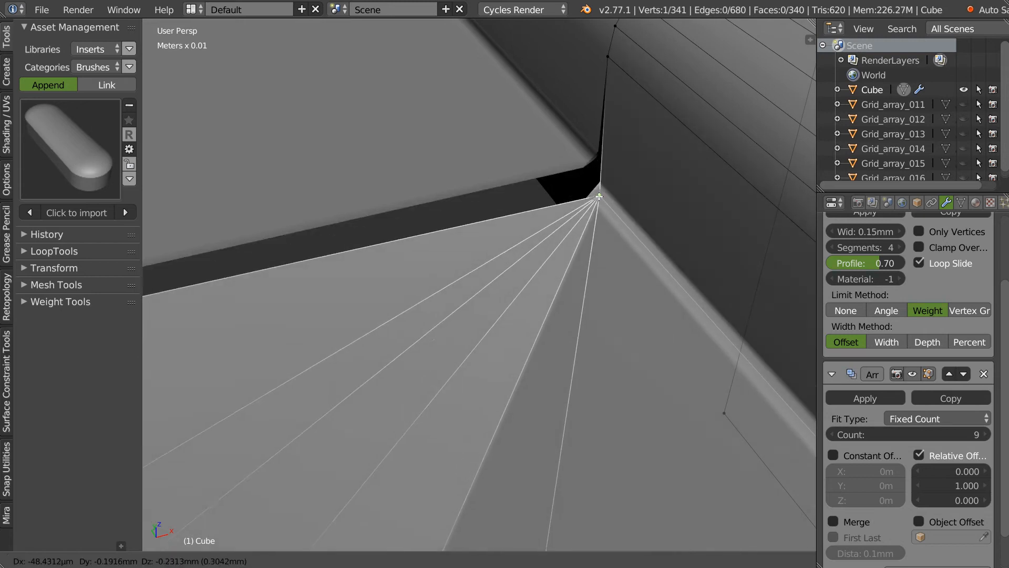
pyautogui.scroll(-2, 621, 192)
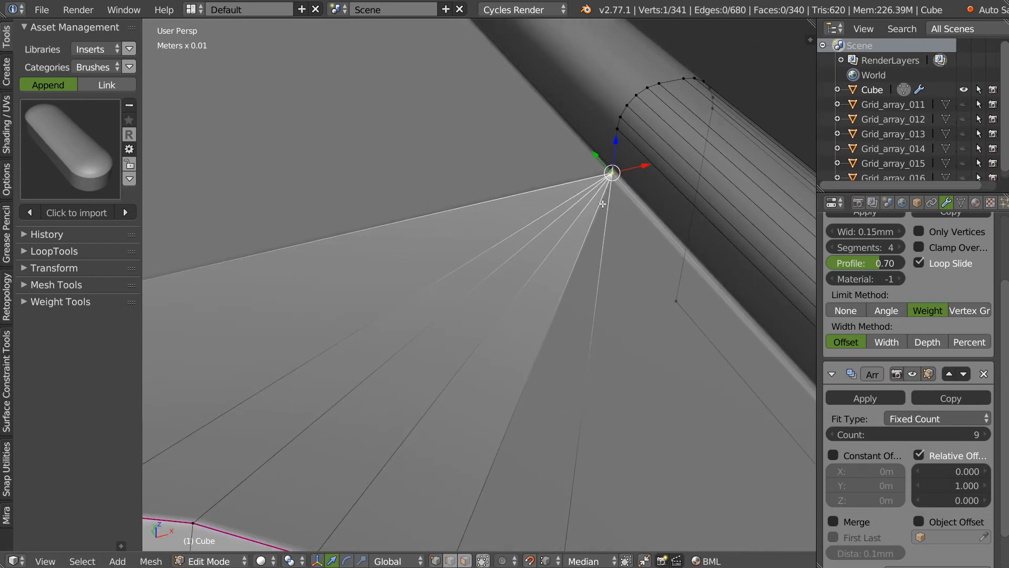
pyautogui.scroll(-3, 616, 200)
pyautogui.moveTo(525, 201); pyautogui.dragTo(579, 280, button='middle')
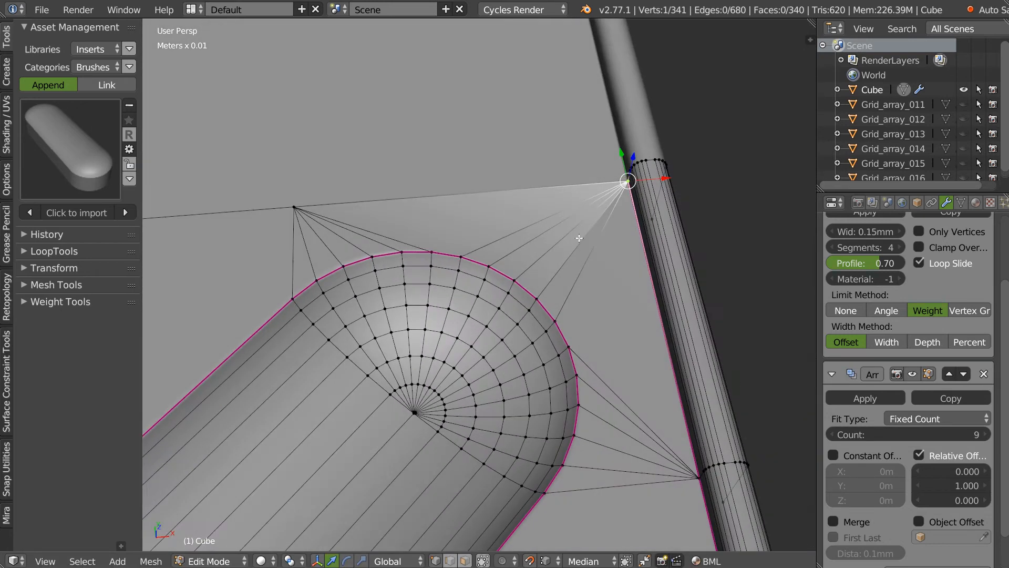
# Dissolve the five edges fanning from the tile's top-right corner to the slot's upper rounded end
pyautogui.press('Tab')
pyautogui.click(582, 235)
pyautogui.rightClick(558, 217)
pyautogui.keyDown('shift'); pyautogui.rightClick(552, 230); pyautogui.keyUp('shift')
pyautogui.keyDown('shift'); pyautogui.rightClick(547, 252); pyautogui.keyUp('shift')
pyautogui.keyDown('shift'); pyautogui.rightClick(563, 266); pyautogui.keyUp('shift')
pyautogui.keyDown('shift'); pyautogui.rightClick(578, 277); pyautogui.keyUp('shift')
pyautogui.hotkey('ctrl', 'x')
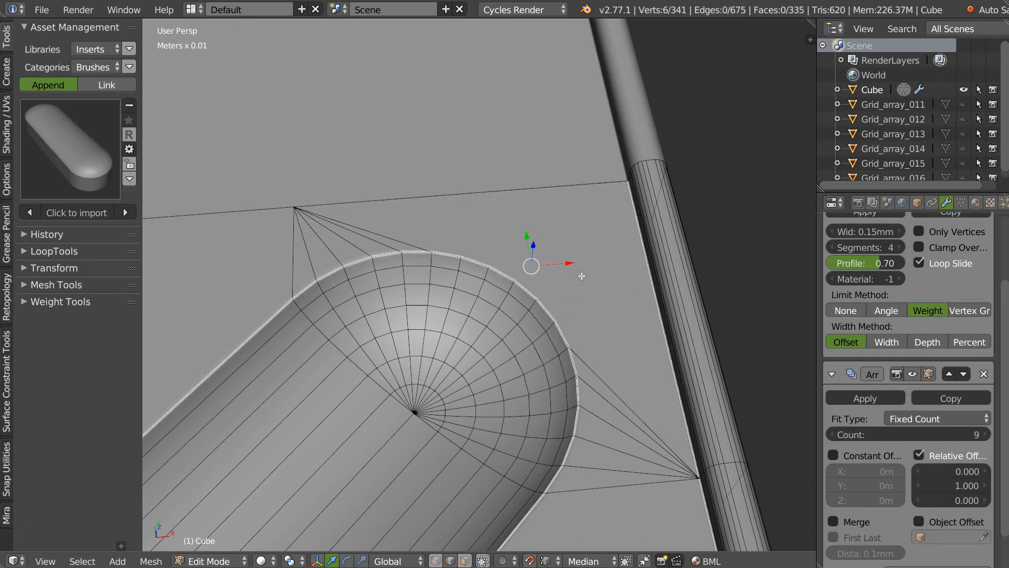
# Dissolve the five edges fanning from the tile's bottom-left corner to the slot's lower rounded end
pyautogui.moveTo(612, 208); pyautogui.dragTo(560, 171, button='middle')
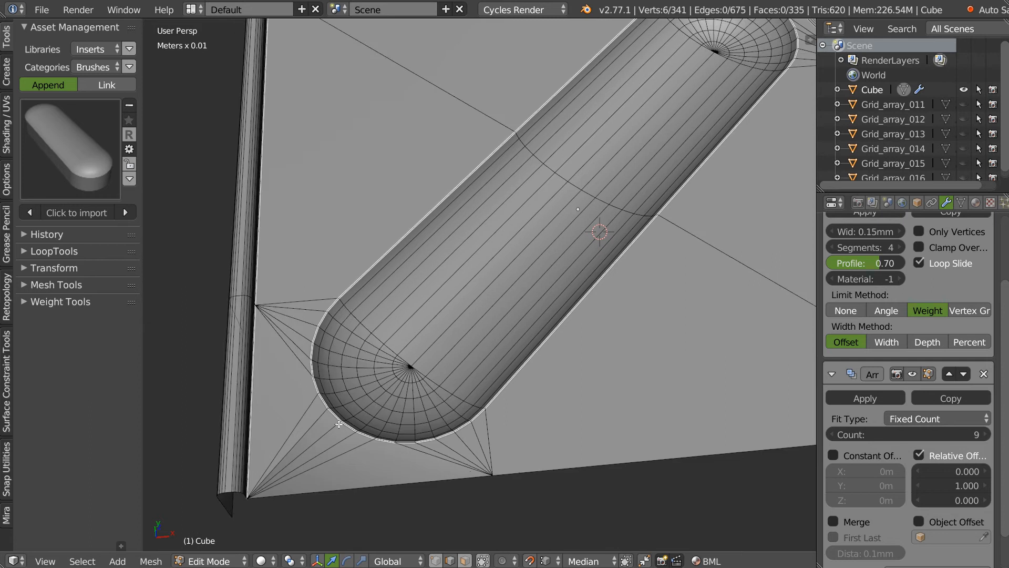
pyautogui.keyDown('shift'); pyautogui.moveTo(339, 424); pyautogui.dragTo(385, 297, button='middle'); pyautogui.keyUp('shift')
pyautogui.rightClick(339, 308)
pyautogui.keyDown('shift'); pyautogui.rightClick(349, 314); pyautogui.keyUp('shift')
pyautogui.keyDown('shift'); pyautogui.rightClick(364, 324); pyautogui.keyUp('shift')
pyautogui.keyDown('shift'); pyautogui.rightClick(369, 328); pyautogui.keyUp('shift')
pyautogui.keyDown('shift'); pyautogui.rightClick(374, 328); pyautogui.keyUp('shift')
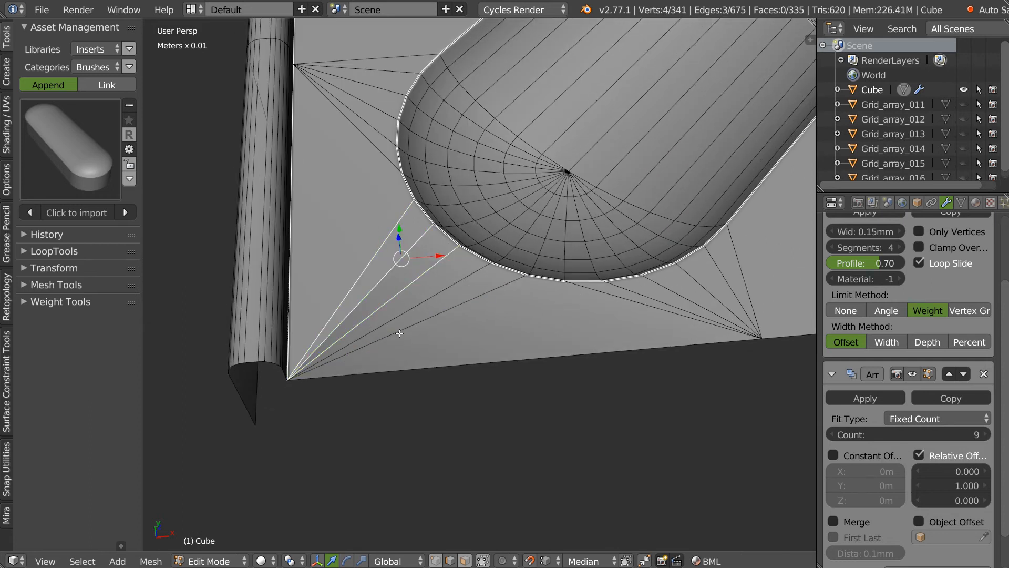
pyautogui.scroll(4, 399, 332)
pyautogui.keyDown('shift'); pyautogui.rightClick(394, 306); pyautogui.keyUp('shift')
pyautogui.keyDown('shift'); pyautogui.rightClick(443, 310); pyautogui.keyUp('shift')
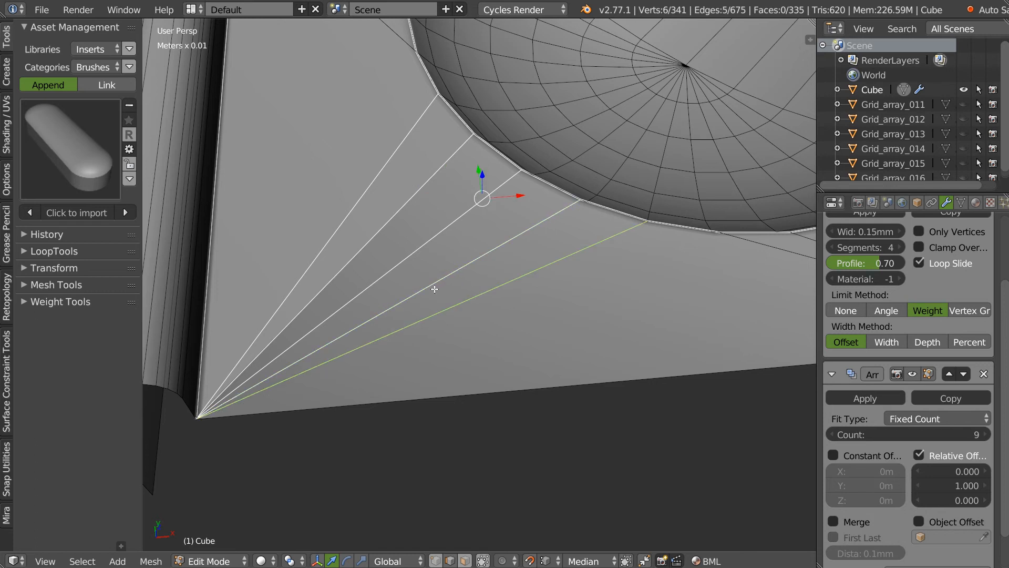
pyautogui.hotkey('ctrl', 'x')
# Knife-cut straight from the slot's lower rounded end, horizontally across the left rail and vertically to the bottom edge, using cut-through and angle constraint
pyautogui.scroll(-5, 526, 263)
pyautogui.keyDown('shift'); pyautogui.moveTo(510, 262); pyautogui.dragTo(511, 295, button='middle'); pyautogui.keyUp('shift')
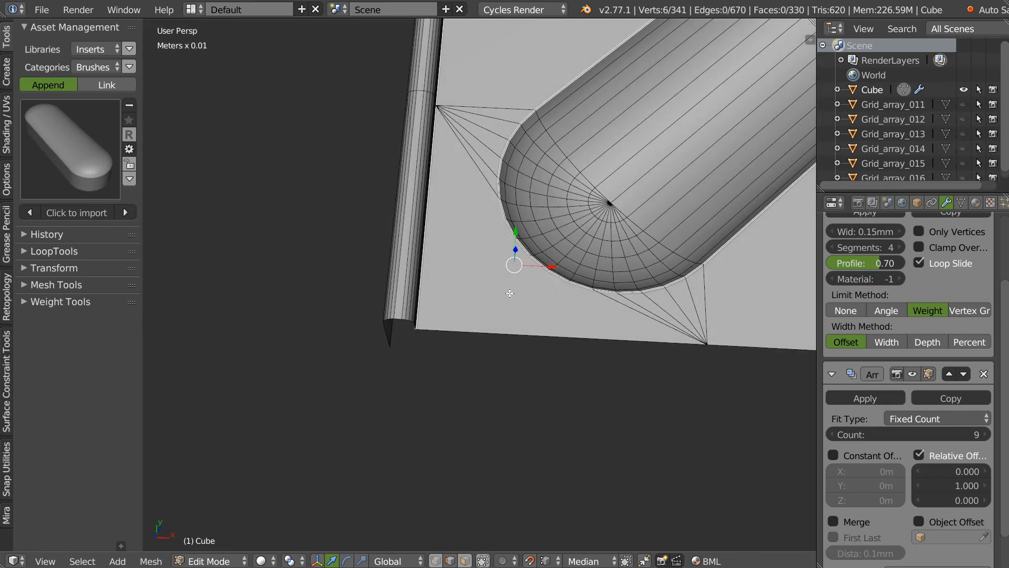
pyautogui.press('q')
pyautogui.click(470, 159)
pyautogui.scroll(4, 477, 248)
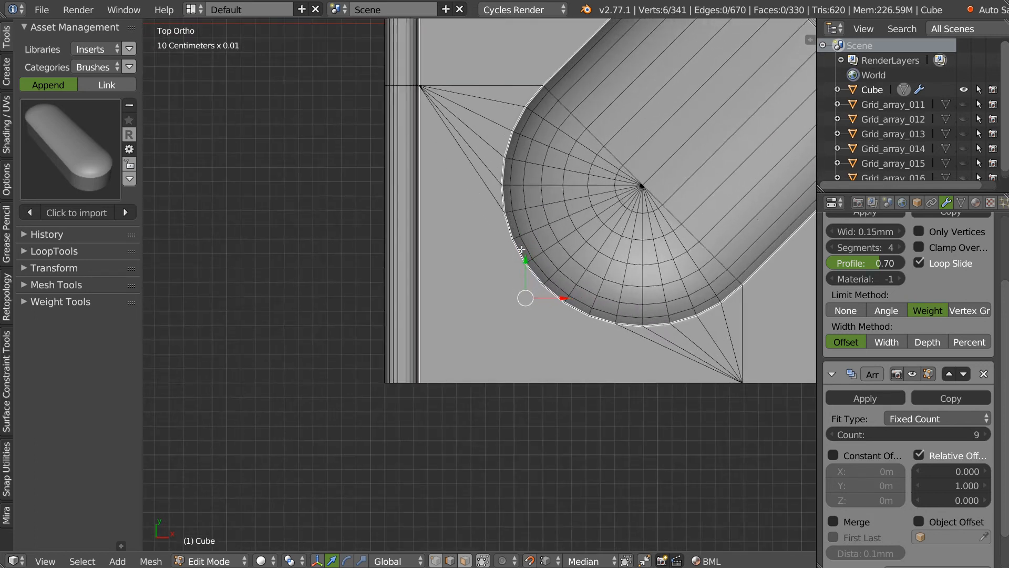
pyautogui.press('k')
pyautogui.press('z')
pyautogui.press('c')
pyautogui.click(513, 239)
pyautogui.click(332, 246)
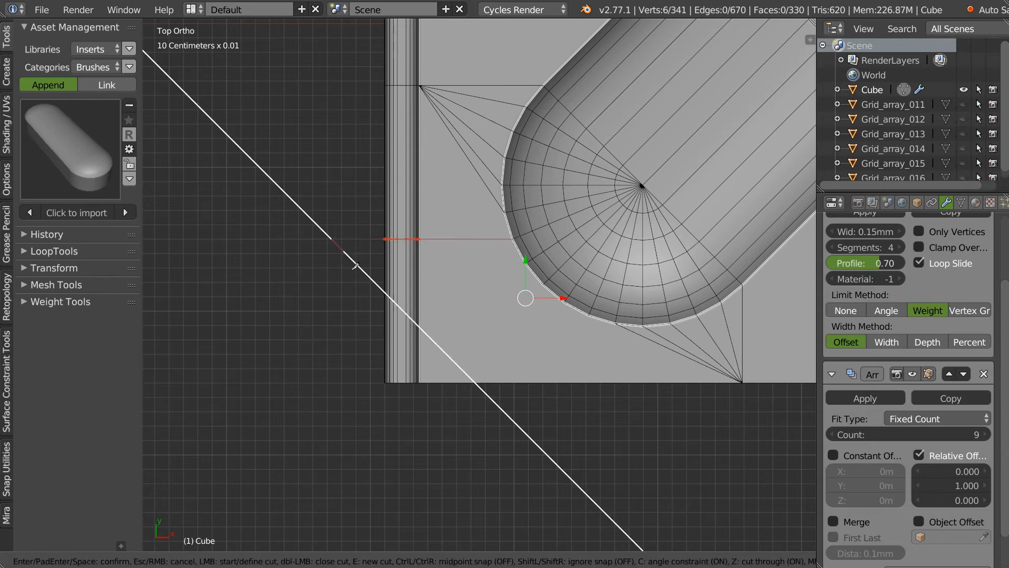
pyautogui.press('e')
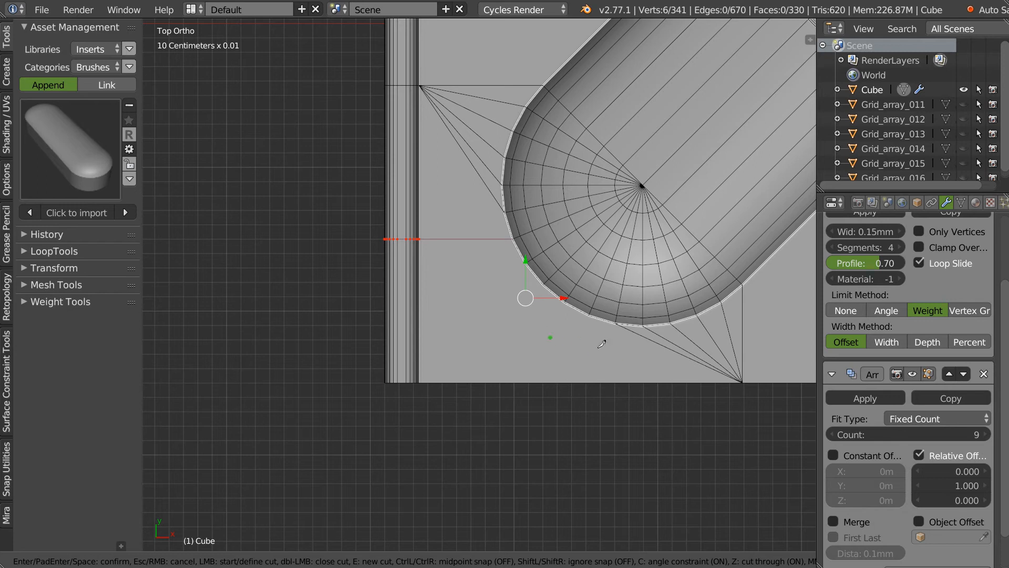
pyautogui.click(617, 322)
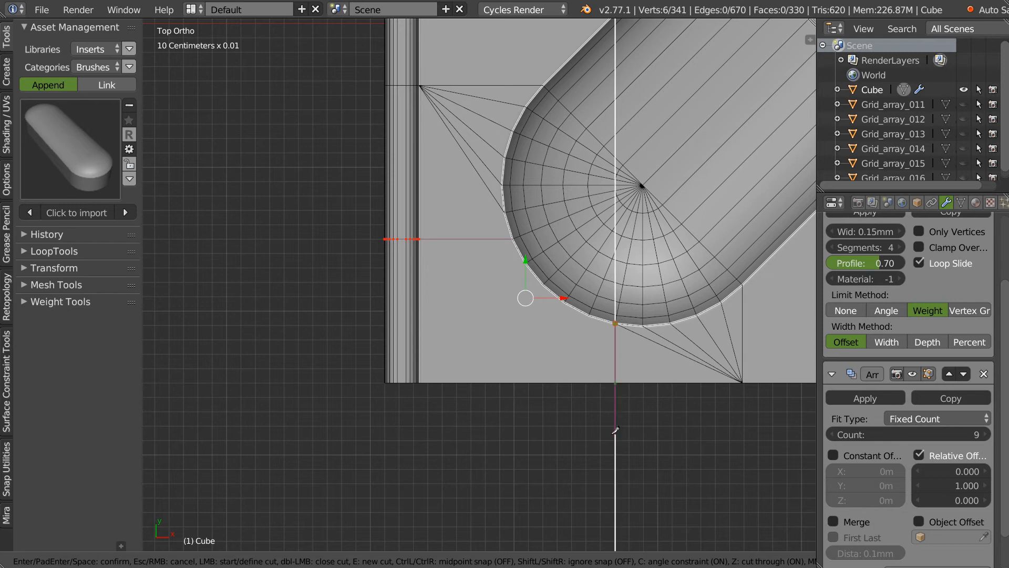
pyautogui.click(619, 426)
pyautogui.press('Return')
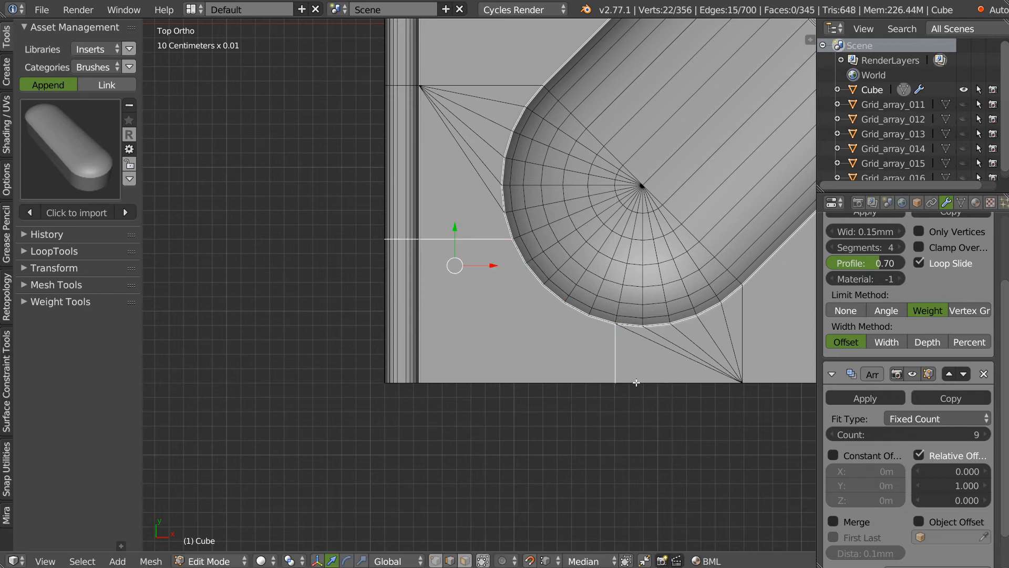
pyautogui.scroll(1, 488, 211)
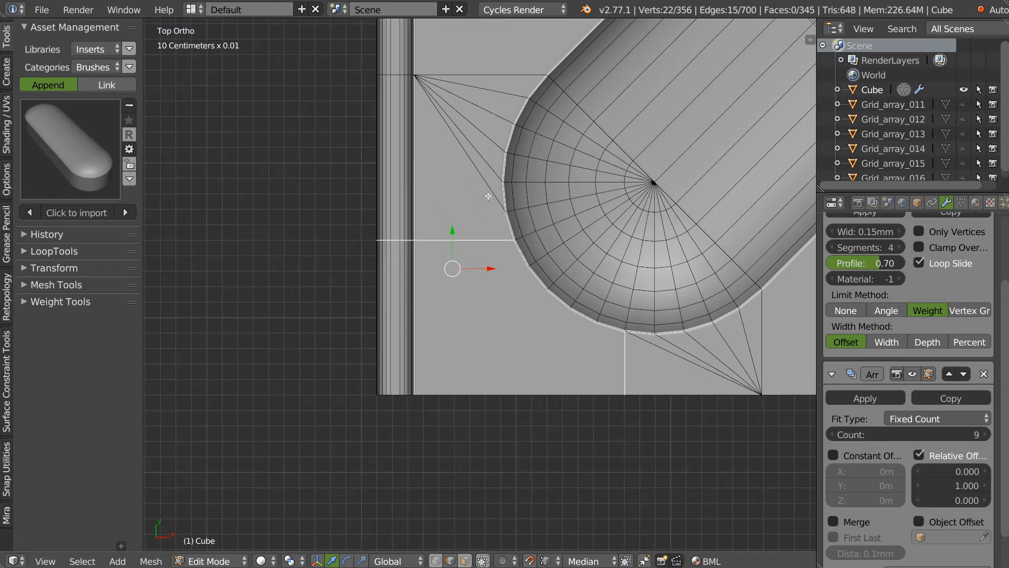
# Dissolve the lowest edge of the fan running from the left rail to the slot's lower rounded end
pyautogui.rightClick(484, 174)
pyautogui.hotkey('ctrl', 'x')
pyautogui.moveTo(481, 235); pyautogui.dragTo(505, 300, button='middle')
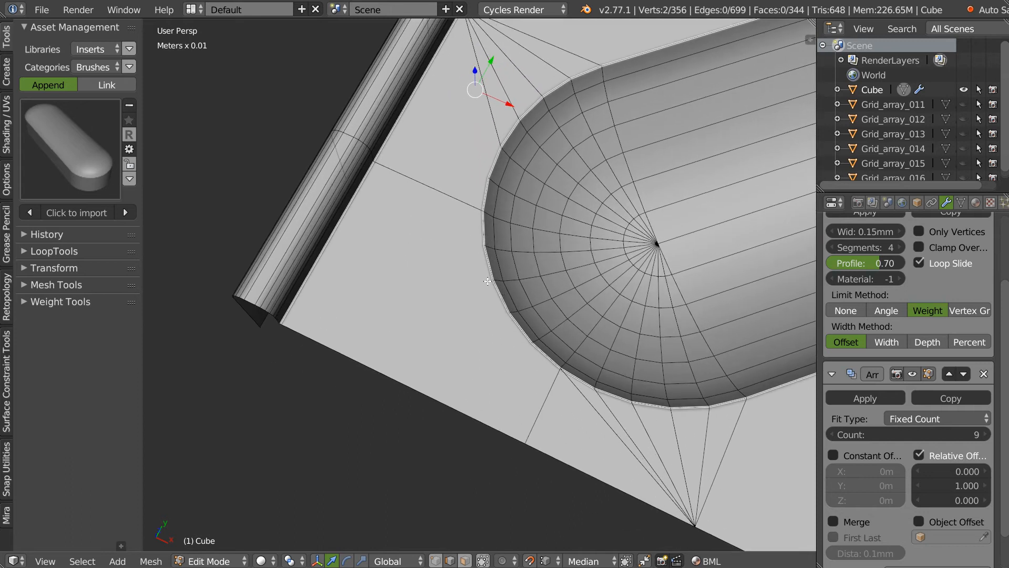
# Knife-cut vertically from a rim vertex on the slot's lower rounded end to the tile's bottom edge, using angle constraint
pyautogui.press('KP_7')
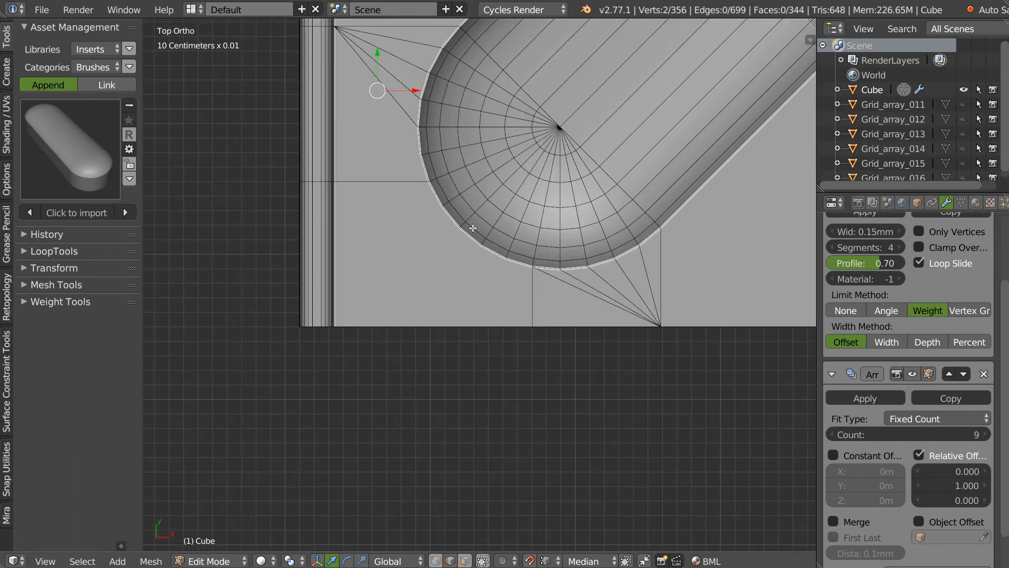
pyautogui.press('k')
pyautogui.click(459, 227)
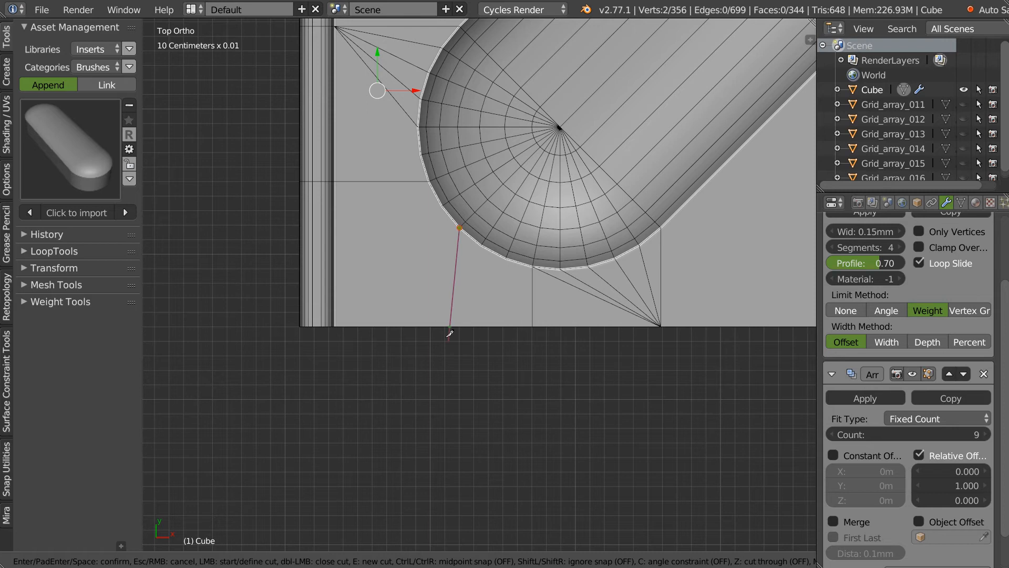
pyautogui.press('c')
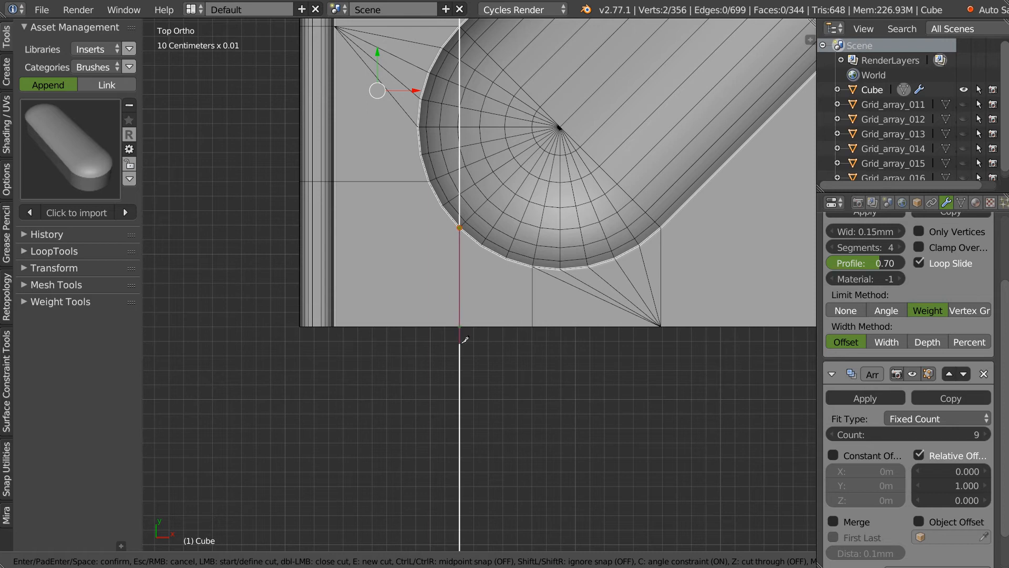
pyautogui.click(463, 341)
pyautogui.press('Return')
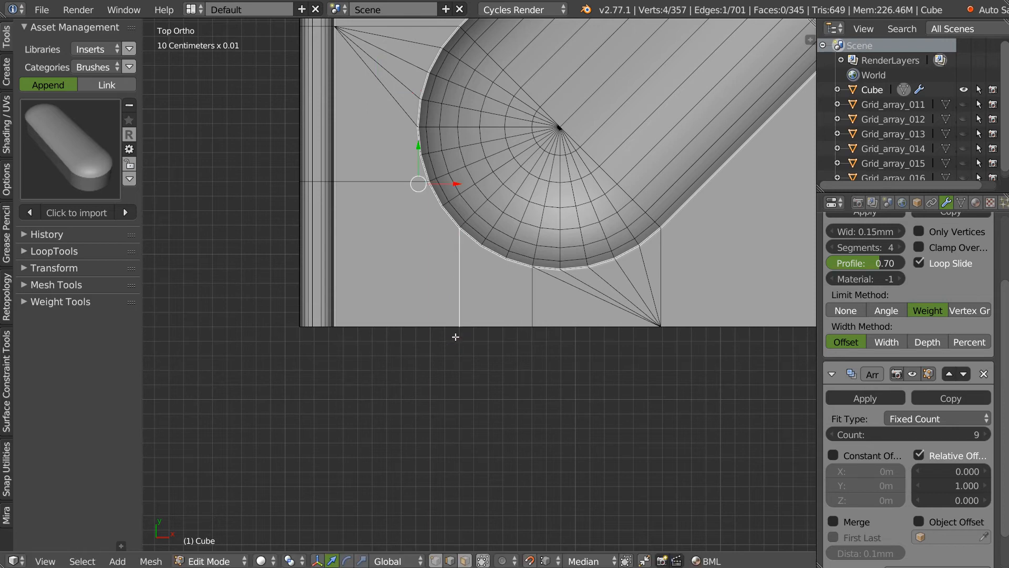
# With the Line tool, connect the left rail's lower vertex to the adjacent rim vertex on the slot's lower rounded end
pyautogui.press('3')
pyautogui.rightClick(390, 256)
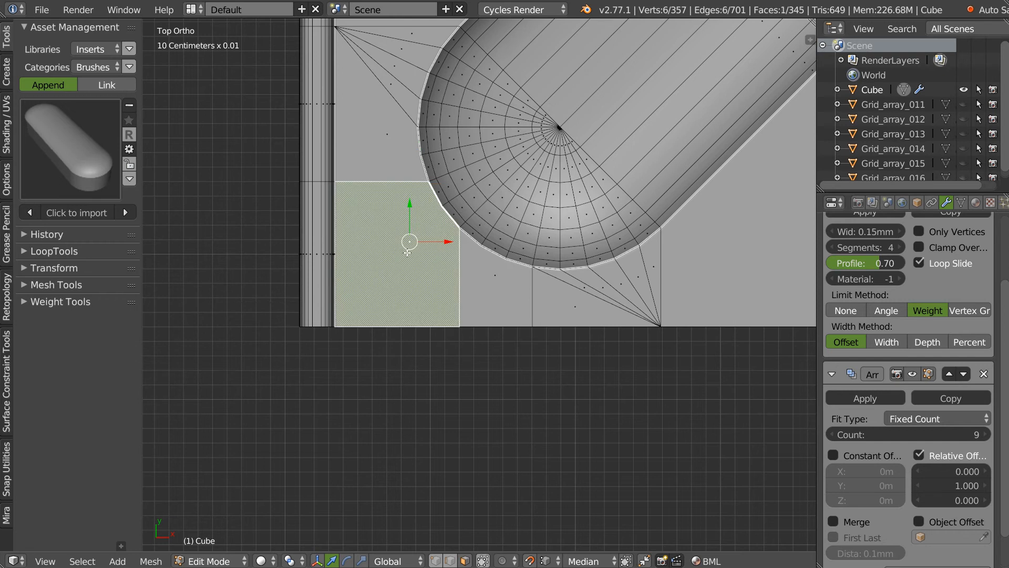
pyautogui.hotkey('shift', 'e')
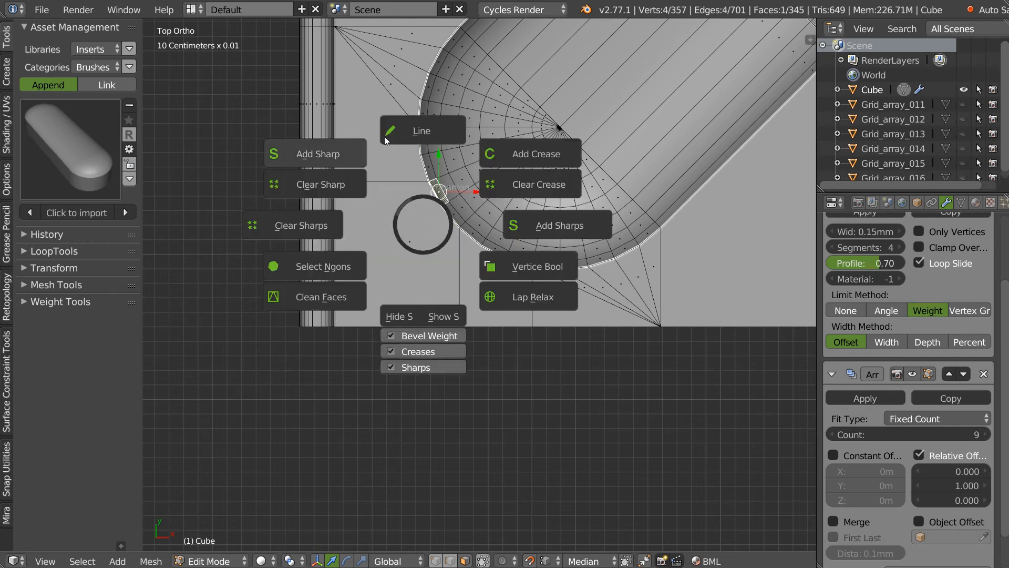
pyautogui.click(336, 147)
pyautogui.click(441, 206)
pyautogui.moveTo(442, 206); pyautogui.dragTo(358, 196, button='middle')
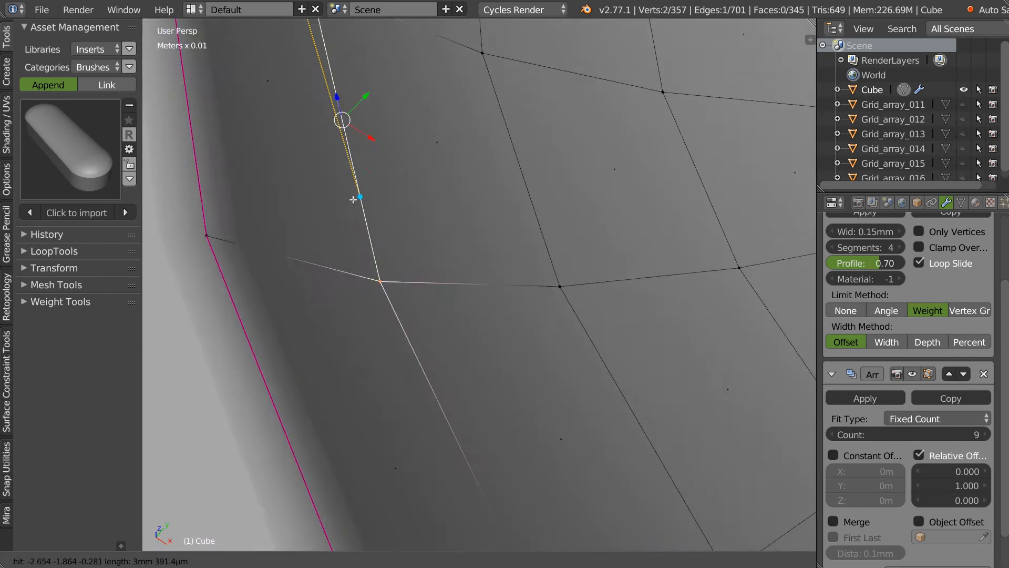
pyautogui.scroll(-5, 360, 192)
pyautogui.click(362, 187)
pyautogui.scroll(5, 337, 200)
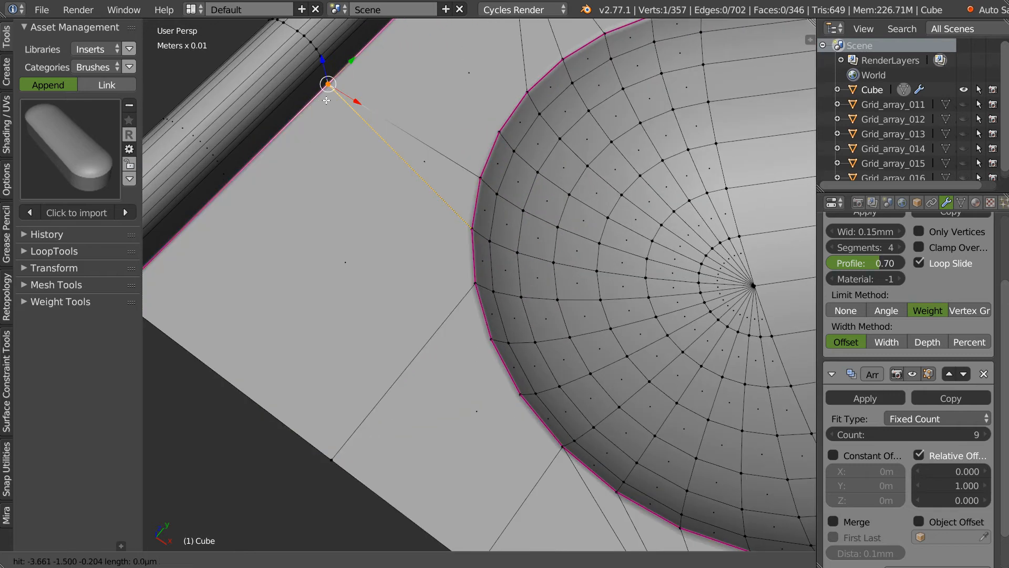
# Draw two more edges from the leftmost cut vertex on the tile's bottom edge to neighbouring slot rim vertices, and leave the Line tool
pyautogui.click(490, 340)
pyautogui.click(331, 459)
pyautogui.rightClick(337, 455)
pyautogui.click(519, 400)
pyautogui.click(332, 458)
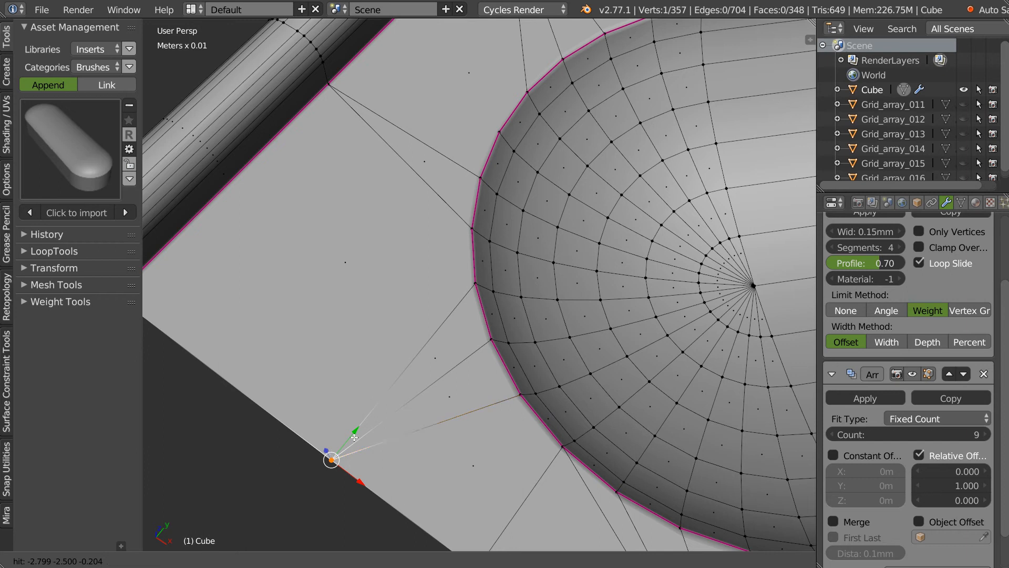
pyautogui.scroll(-2, 492, 357)
pyautogui.keyDown('shift'); pyautogui.moveTo(492, 357); pyautogui.dragTo(480, 320, button='middle'); pyautogui.keyUp('shift')
pyautogui.click(486, 447)
pyautogui.rightClick(475, 444)
pyautogui.press('Tab')
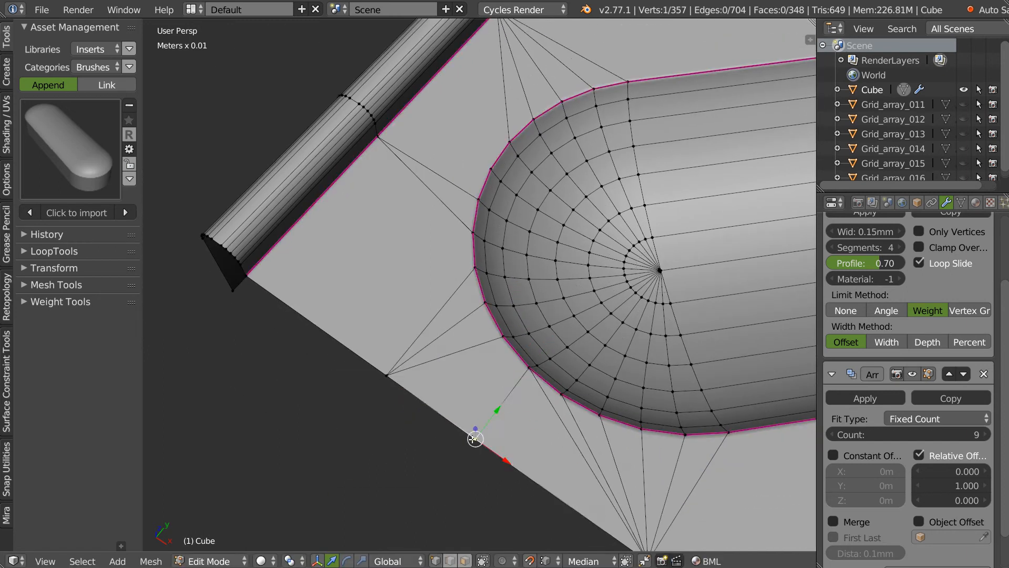
# Move the neighbouring cut vertex on the tile's bottom edge onto the fan vertex so the two merge
pyautogui.rightClick(476, 438)
pyautogui.press('g')
pyautogui.click(389, 380)
pyautogui.press('g')
pyautogui.click(387, 376)
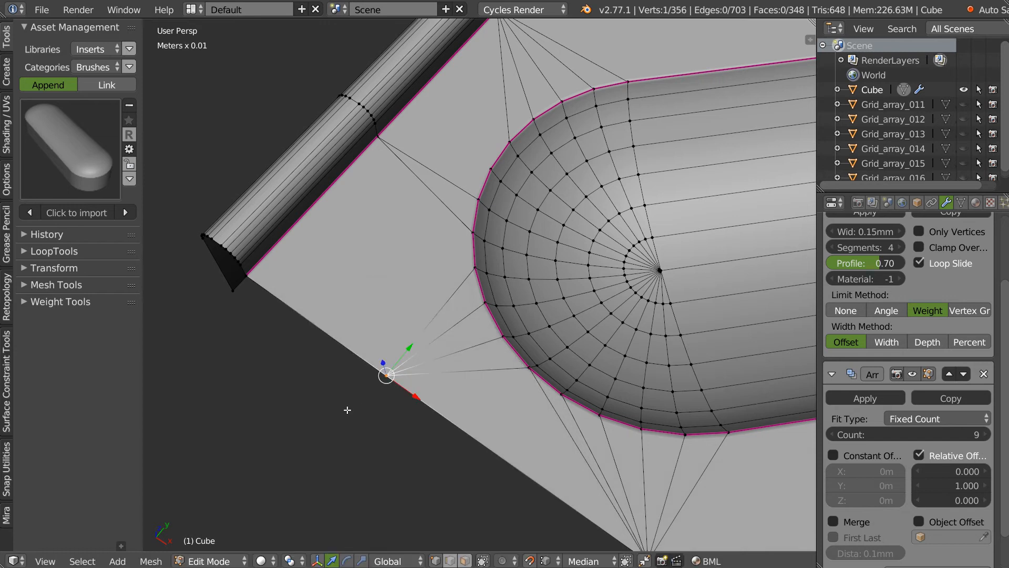
# Connect the left rail's lower vertex to the next slot rim vertex above its existing edges
pyautogui.moveTo(480, 242); pyautogui.dragTo(419, 337, button='middle')
pyautogui.keyDown('shift'); pyautogui.rightClick(419, 337); pyautogui.keyUp('shift')
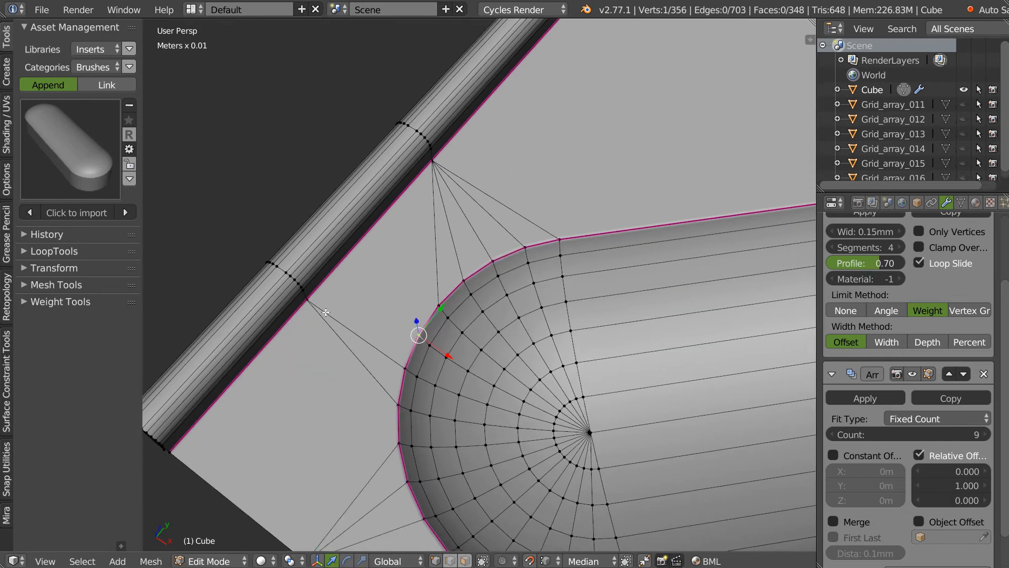
pyautogui.press('j')
# Dissolve the outermost left edge of the fan rising from the tile's bottom edge to the slot's lower rounded end
pyautogui.moveTo(532, 284); pyautogui.dragTo(456, 323, button='middle')
pyautogui.rightClick(447, 336)
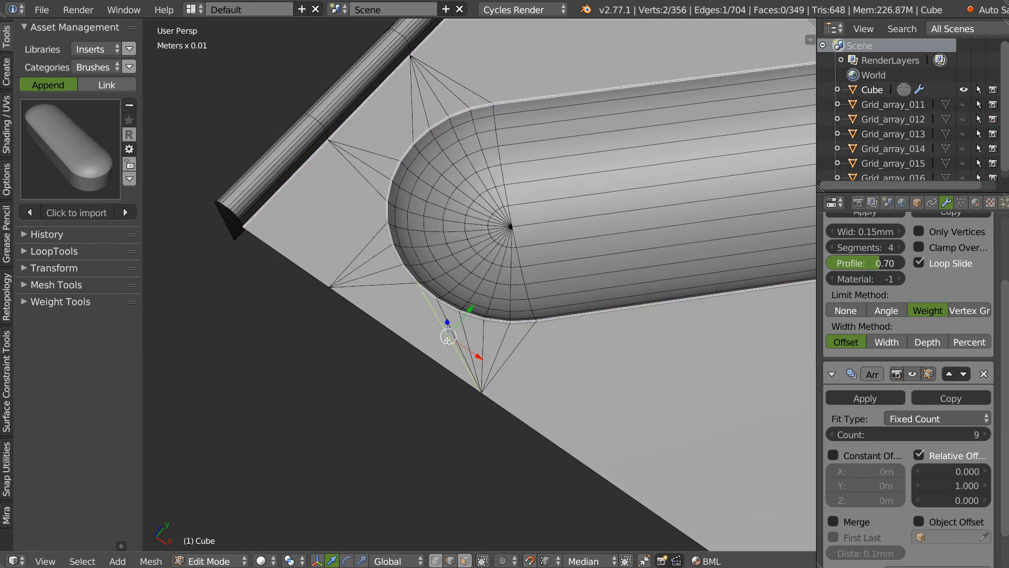
pyautogui.hotkey('ctrl', 'z')
# Set the panel's origin to the vertex at the centre of the slot, Origin To Selection
pyautogui.scroll(-2, 566, 307)
pyautogui.keyDown('shift'); pyautogui.moveTo(566, 307); pyautogui.dragTo(420, 383, button='middle'); pyautogui.keyUp('shift')
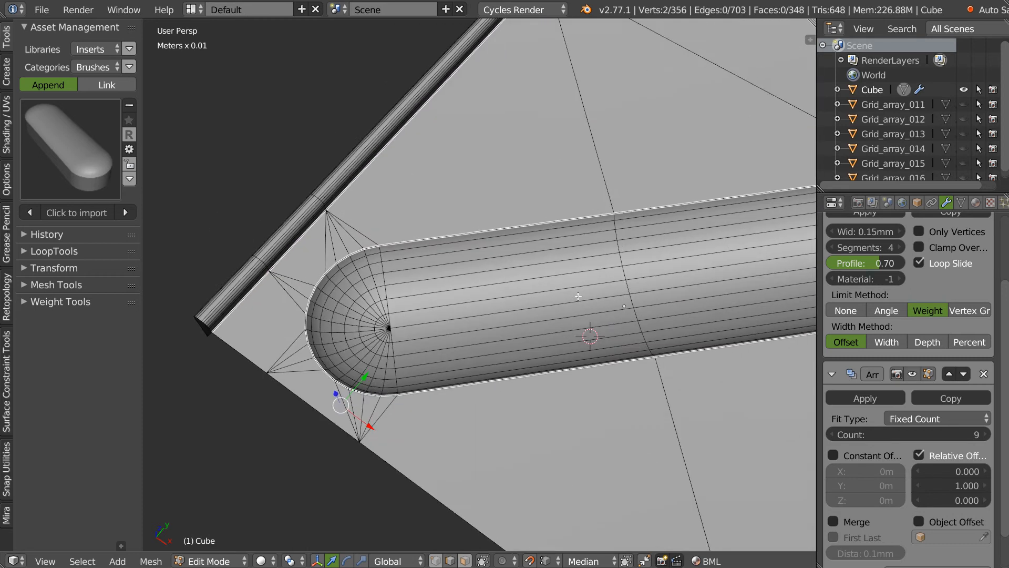
pyautogui.scroll(-3, 587, 292)
pyautogui.keyDown('shift'); pyautogui.moveTo(587, 292); pyautogui.dragTo(444, 324, button='middle'); pyautogui.keyUp('shift')
pyautogui.press('KP_7')
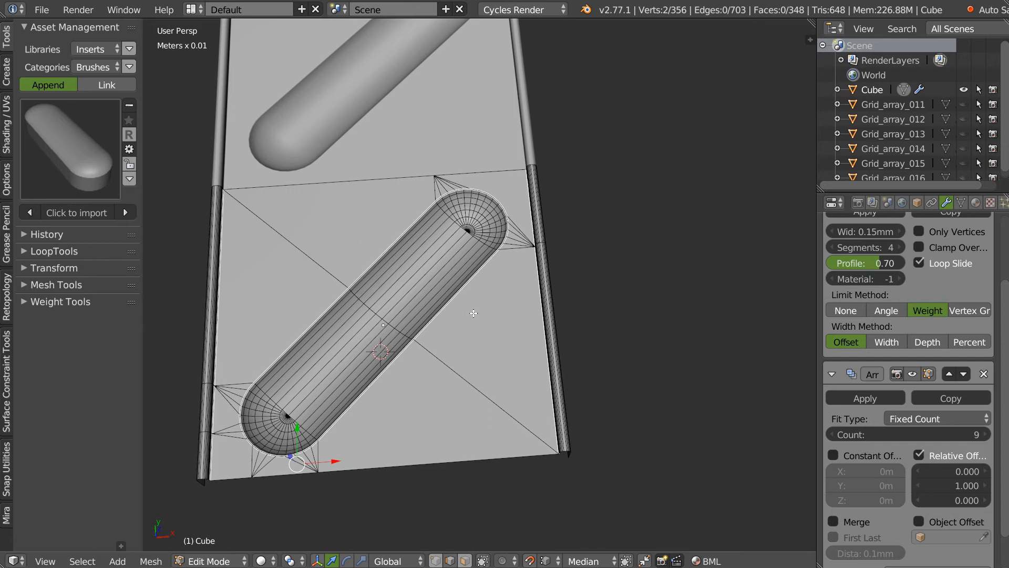
pyautogui.press('KP_5')
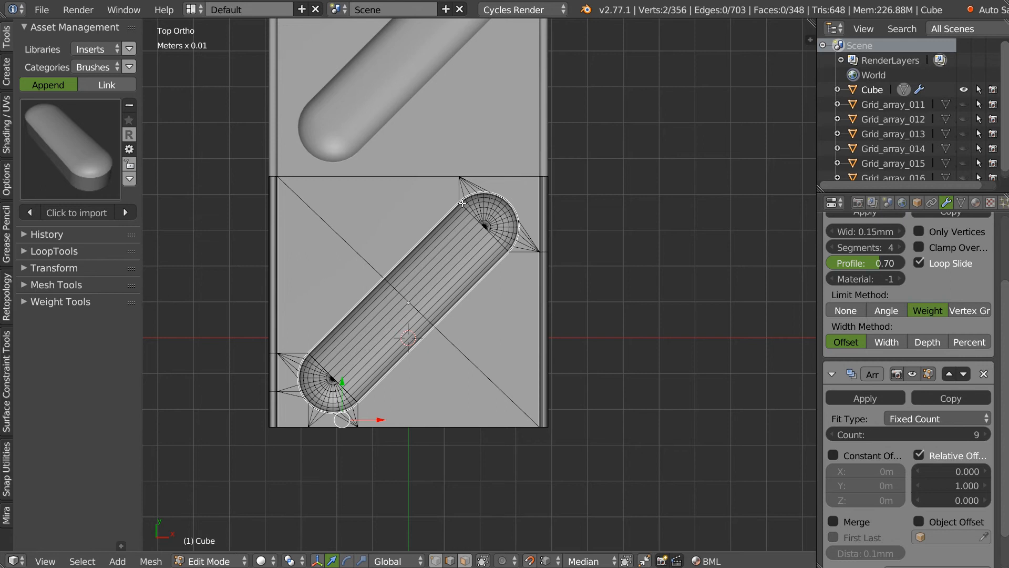
pyautogui.scroll(2, 392, 262)
pyautogui.press('Tab')
pyautogui.press('Tab')
pyautogui.rightClick(410, 316)
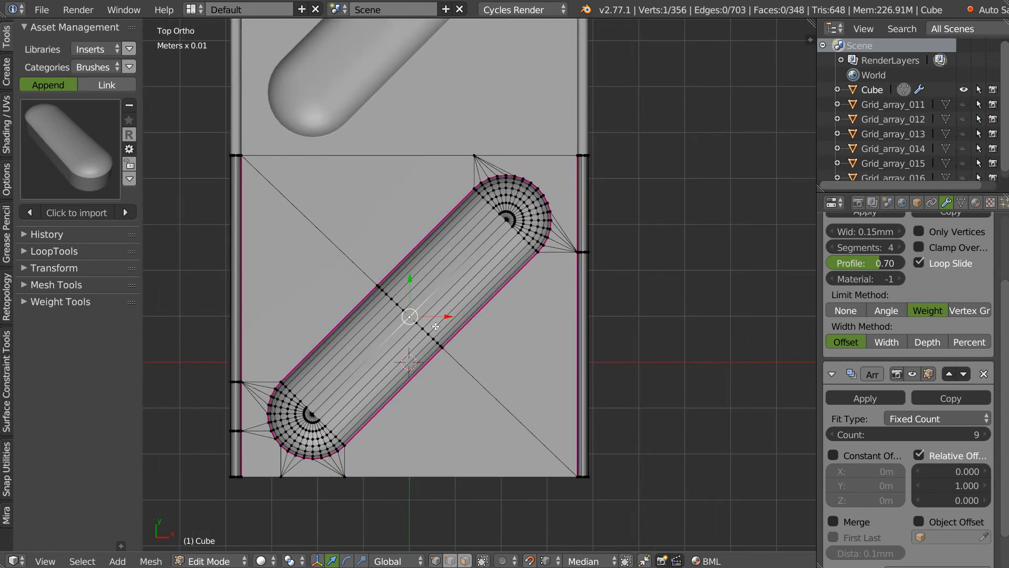
pyautogui.hotkey('shift', 's')
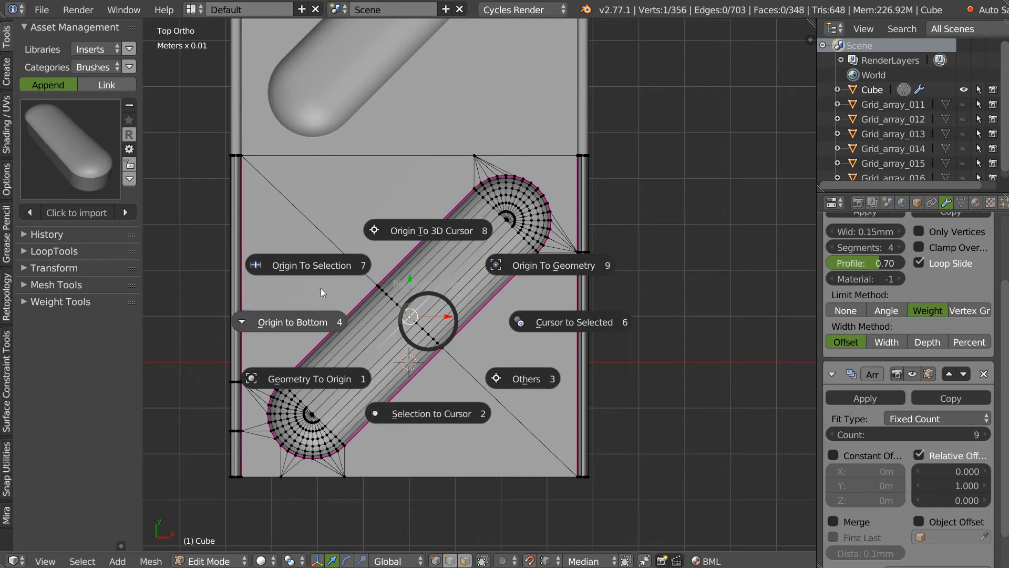
pyautogui.click(310, 263)
pyautogui.press('Tab')
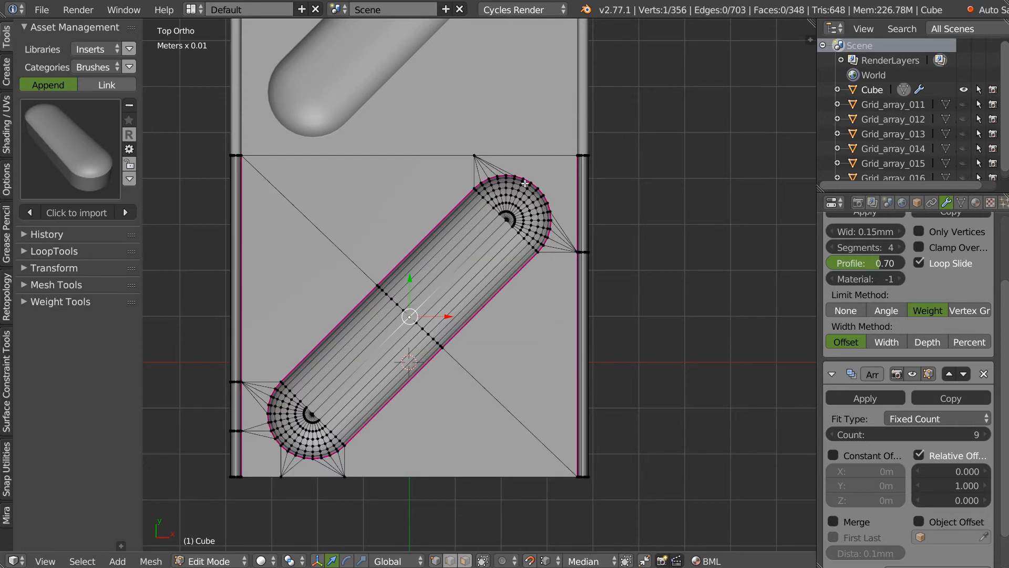
# Delete the tile's upper-right half along the diagonal, including that half of the slot and the right rail
pyautogui.press('a')
pyautogui.moveTo(677, 224)
pyautogui.keyDown('ctrl'); pyautogui.mouseDown()
pyautogui.moveTo(352, 140)
pyautogui.moveTo(526, 379)
pyautogui.moveTo(688, 478)
pyautogui.mouseUp(); pyautogui.keyUp('ctrl')
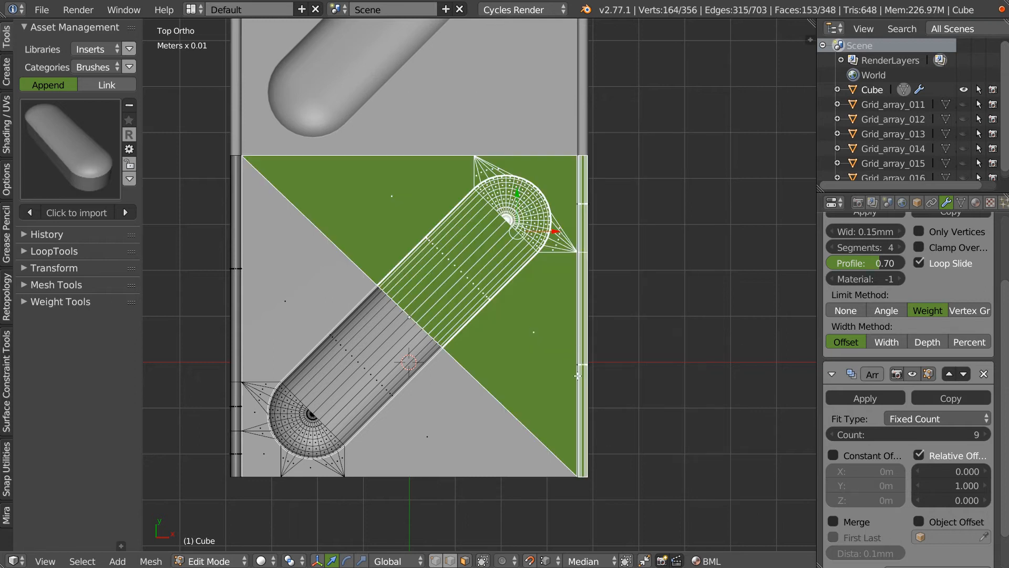
pyautogui.moveTo(697, 198)
pyautogui.keyDown('ctrl'); pyautogui.keyDown('shift'); pyautogui.mouseDown()
pyautogui.moveTo(675, 247)
pyautogui.moveTo(662, 452)
pyautogui.moveTo(694, 349)
pyautogui.mouseUp(); pyautogui.keyUp('shift'); pyautogui.keyUp('ctrl')
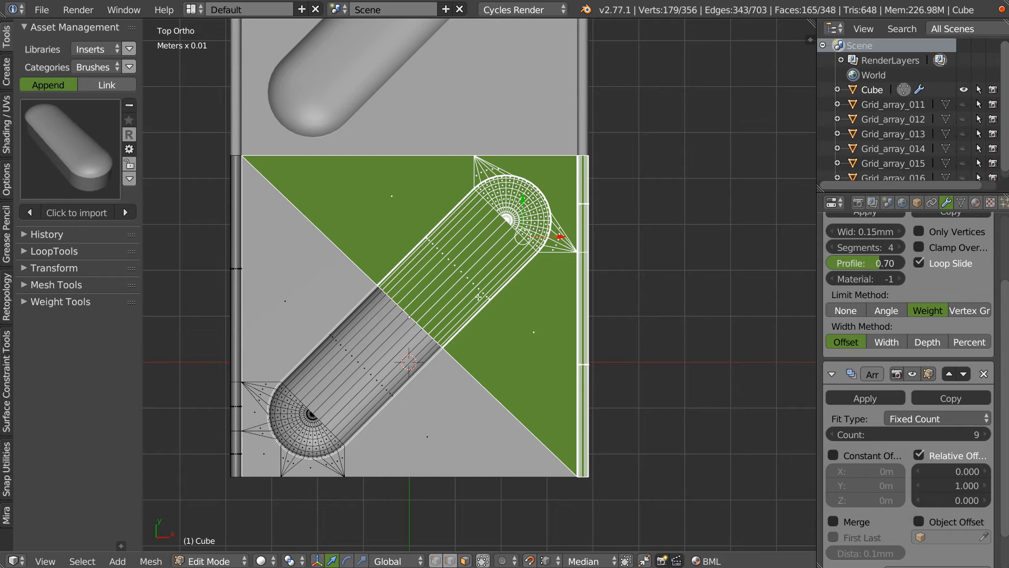
pyautogui.press('x')
pyautogui.click(577, 295)
pyautogui.press('Tab')
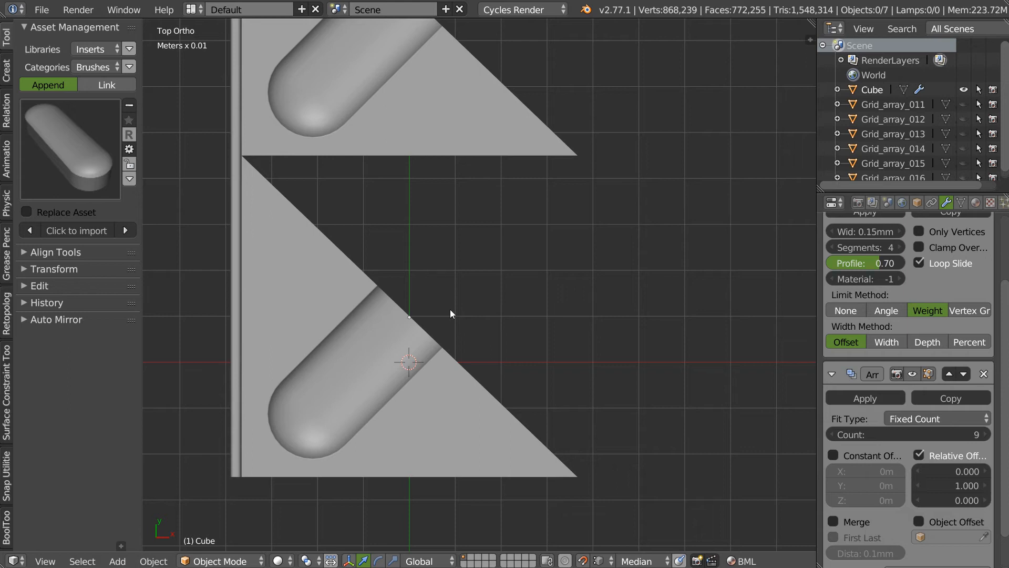
# Duplicate the remaining half panel in place and rotate the copy 180 degrees around Z with Speedflow
pyautogui.rightClick(370, 342)
pyautogui.hotkey('shift', 'd')
pyautogui.rightClick(394, 330)
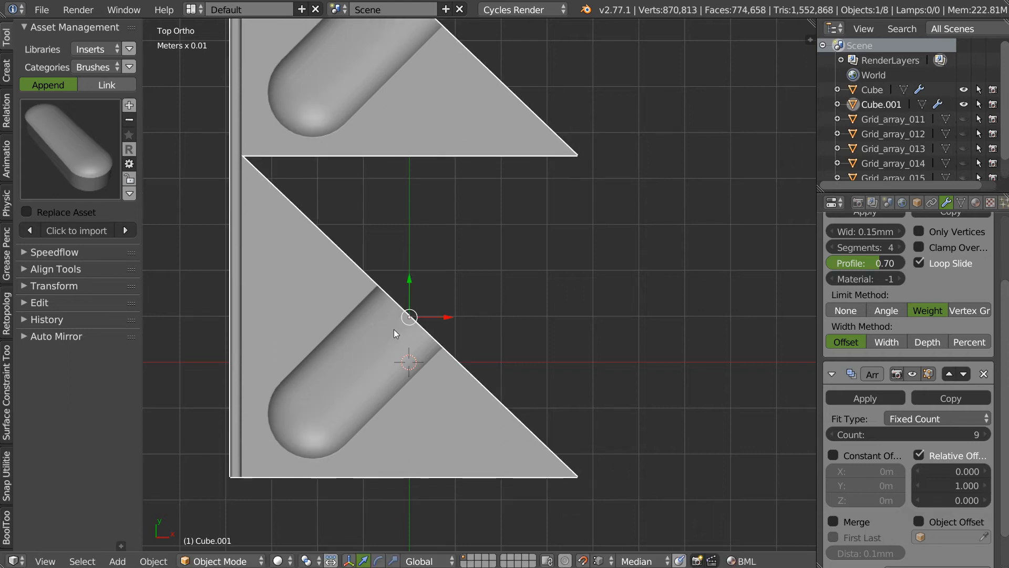
pyautogui.press('space')
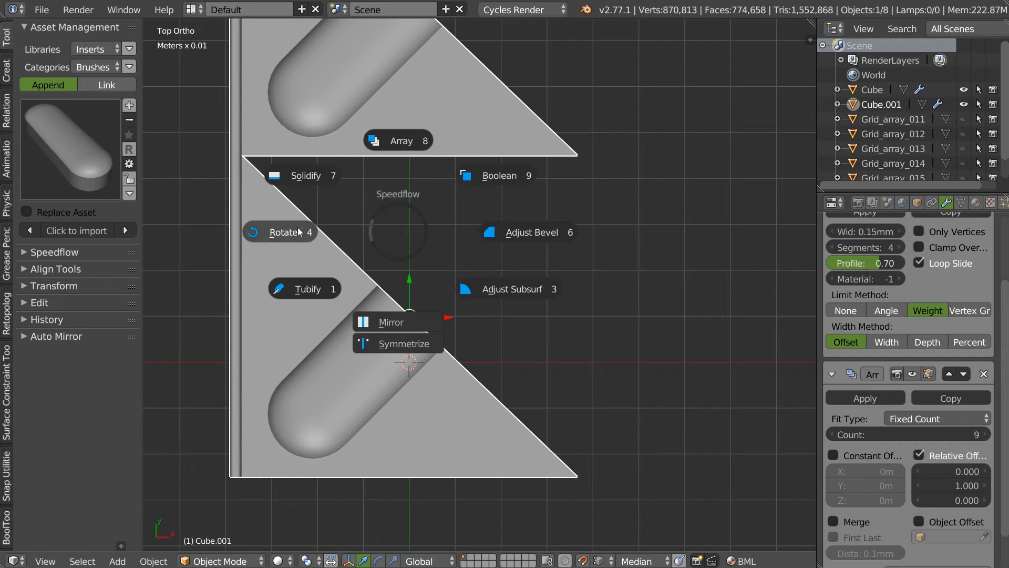
pyautogui.click(289, 229)
pyautogui.press('z')
pyautogui.scroll(4, 339, 224)
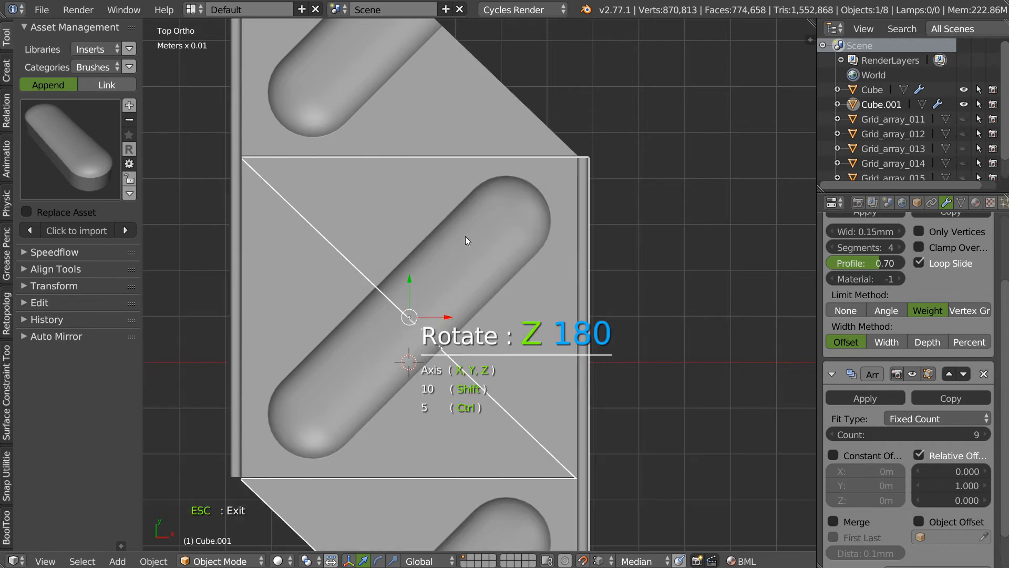
pyautogui.click(465, 236)
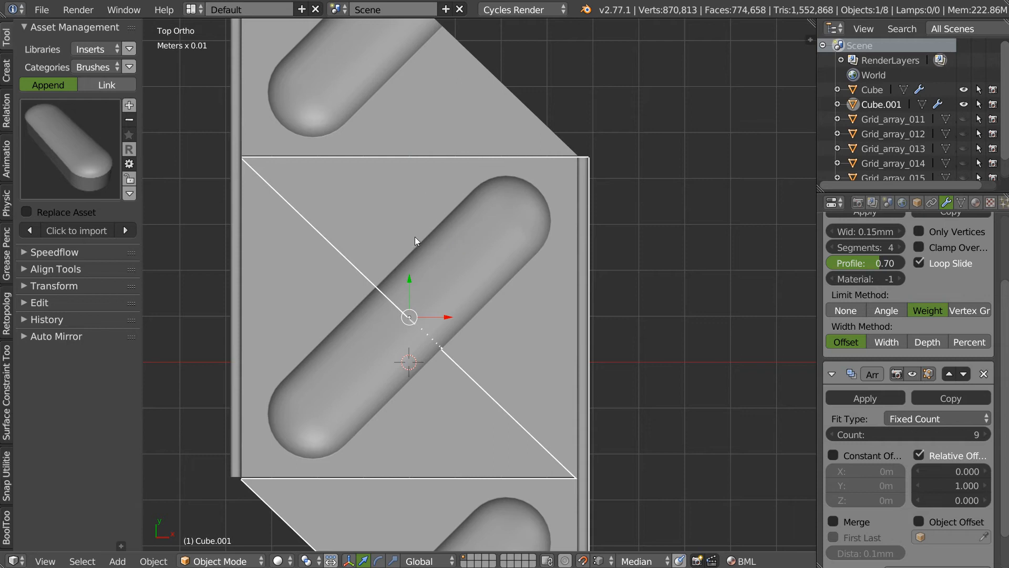
# Set the rotated copy's origin to the vertex at the middle of its slot seam
pyautogui.scroll(5, 493, 252)
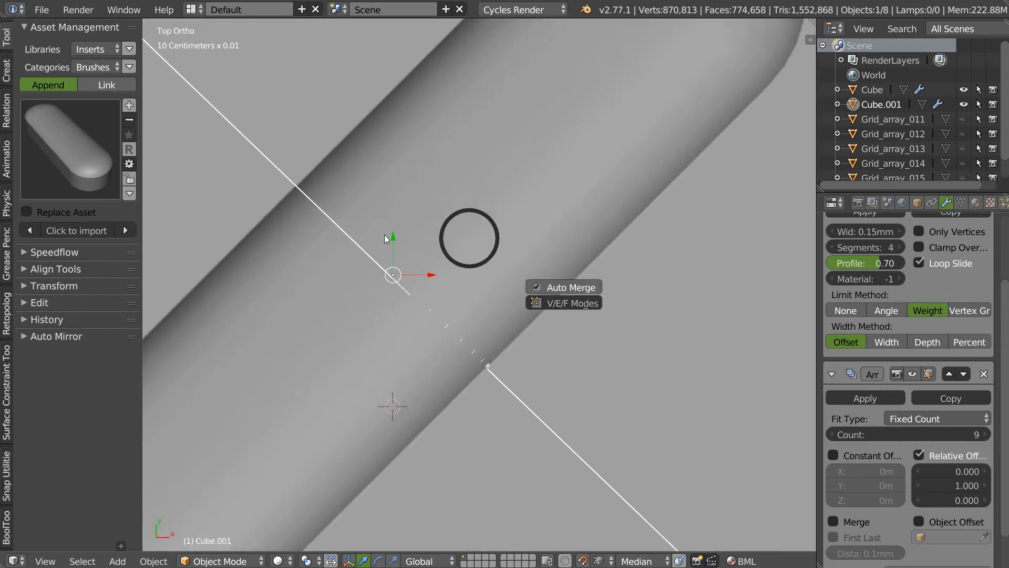
pyautogui.press('Tab')
pyautogui.press('Tab')
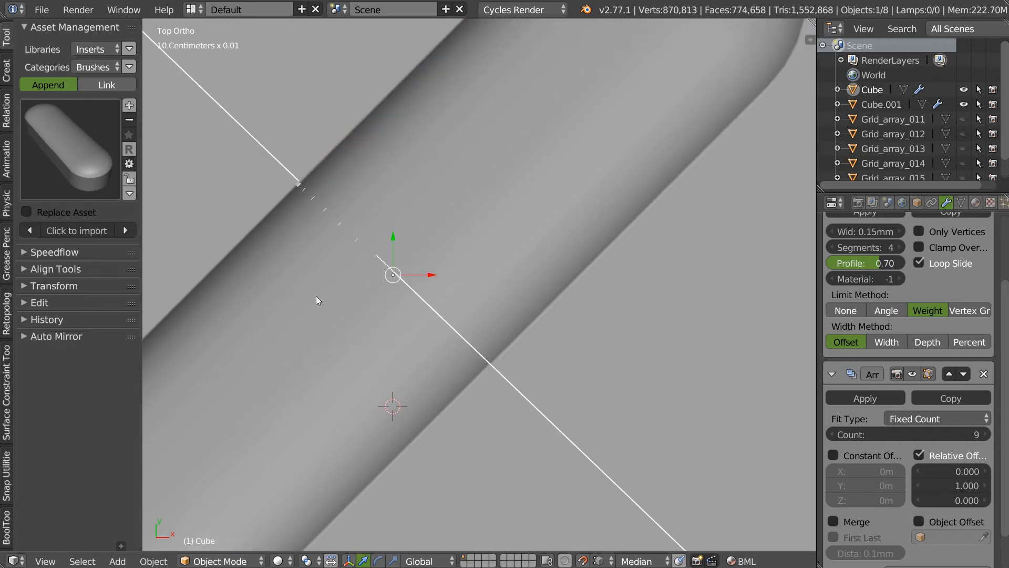
pyautogui.press('Tab')
pyautogui.press('Tab')
pyautogui.scroll(1, 376, 277)
pyautogui.scroll(2, 376, 276)
pyautogui.press('Tab')
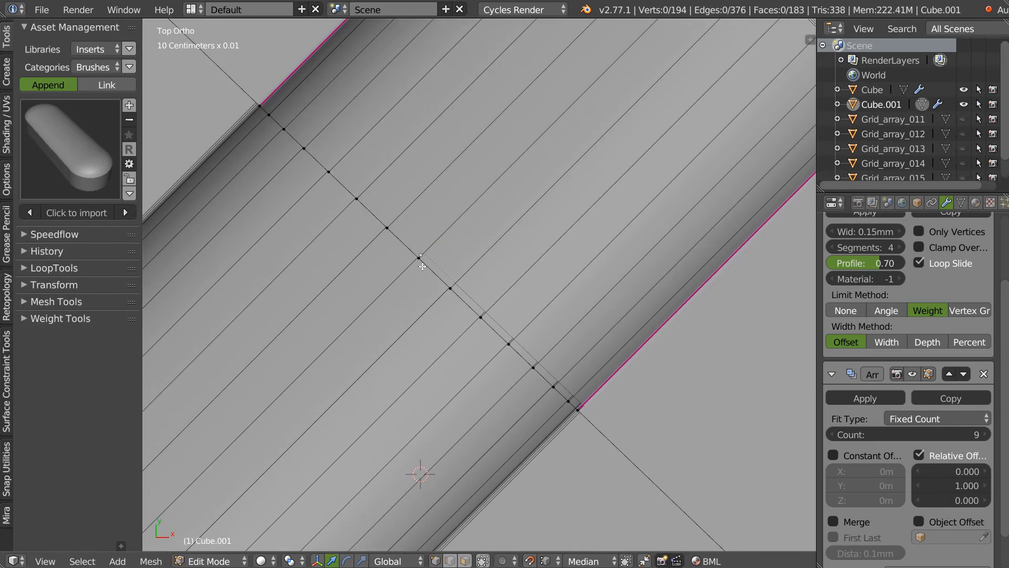
pyautogui.hotkey('shift', 's')
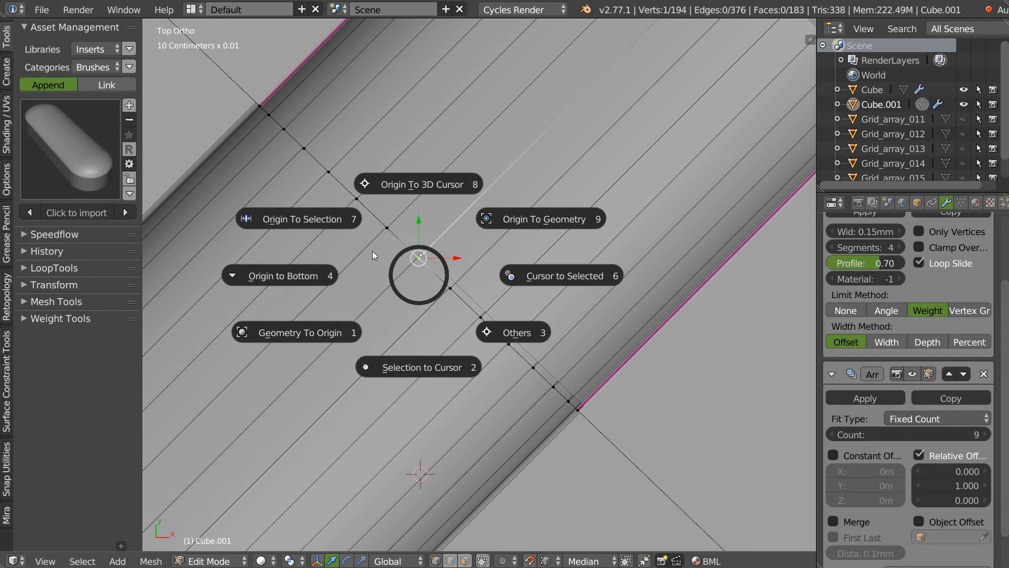
pyautogui.click(302, 215)
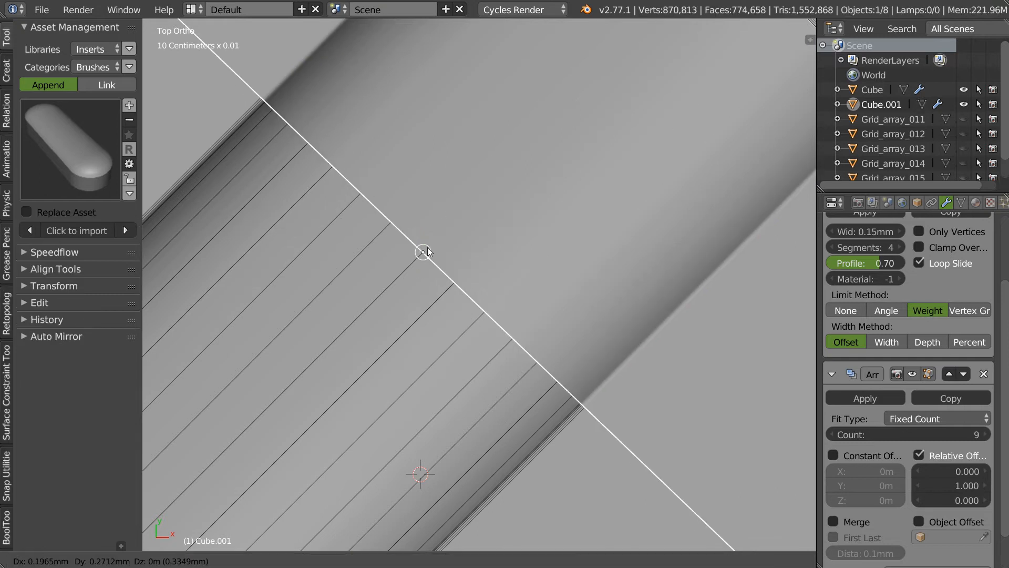
# Snap the rotated copy's origin onto the original half's central seam vertex
pyautogui.scroll(-4, 550, 229)
pyautogui.scroll(-5, 560, 191)
pyautogui.press('Tab')
pyautogui.click(467, 211)
pyautogui.press('Tab')
pyautogui.click(465, 215)
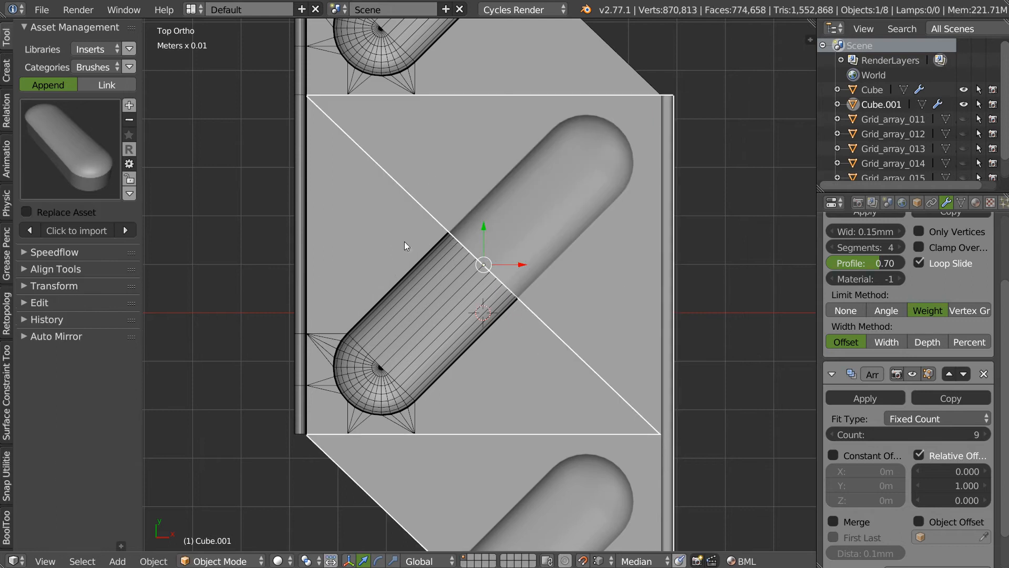
# Join the rotated copy and the original half into one object
pyautogui.keyDown('shift'); pyautogui.click(403, 243); pyautogui.keyUp('shift')
pyautogui.rightClick(503, 255)
pyautogui.click(392, 257)
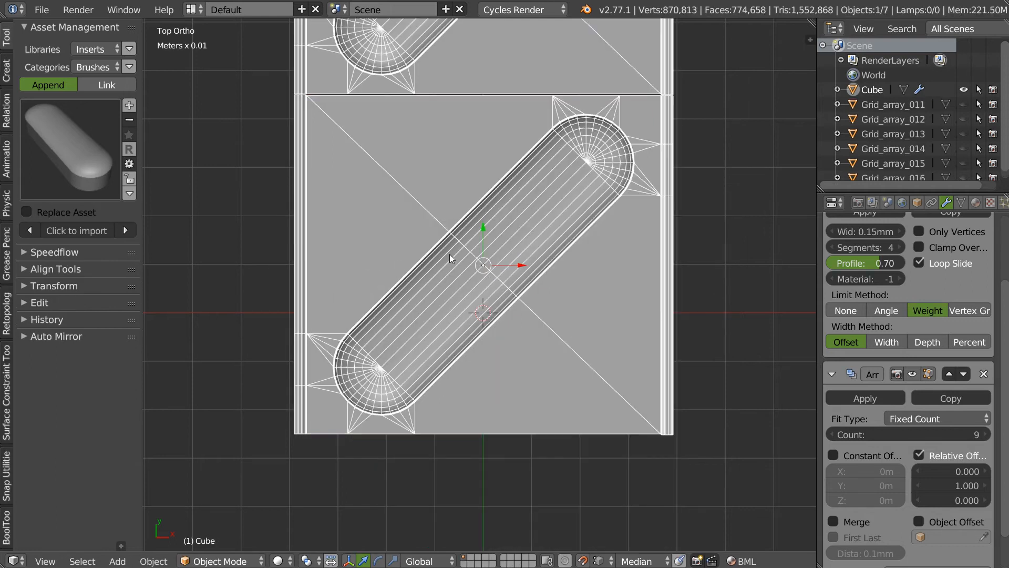
# Start editing the panel mesh at the diagonal seam's upper-left corner and switch to vertex selection
pyautogui.keyDown('shift'); pyautogui.moveTo(424, 263); pyautogui.dragTo(403, 354, button='middle'); pyautogui.keyUp('shift')
pyautogui.keyDown('shift'); pyautogui.moveTo(330, 278); pyautogui.dragTo(366, 178, button='middle'); pyautogui.keyUp('shift')
pyautogui.keyDown('ctrl'); pyautogui.moveTo(366, 178); pyautogui.dragTo(353, 367, button='middle'); pyautogui.keyUp('ctrl')
pyautogui.moveTo(345, 207)
pyautogui.keyDown('ctrl'); pyautogui.mouseDown(button='middle')
pyautogui.moveTo(325, 164)
pyautogui.moveTo(318, 227)
pyautogui.moveTo(372, 188)
pyautogui.mouseUp(button='middle'); pyautogui.keyUp('ctrl')
pyautogui.press('Tab')
pyautogui.press('z')
pyautogui.rightClick(313, 353)
pyautogui.keyDown('ctrl'); pyautogui.moveTo(368, 231); pyautogui.dragTo(351, 361, button='middle'); pyautogui.keyUp('ctrl')
pyautogui.keyDown('shift'); pyautogui.moveTo(555, 266); pyautogui.dragTo(298, 178, button='middle'); pyautogui.keyUp('shift')
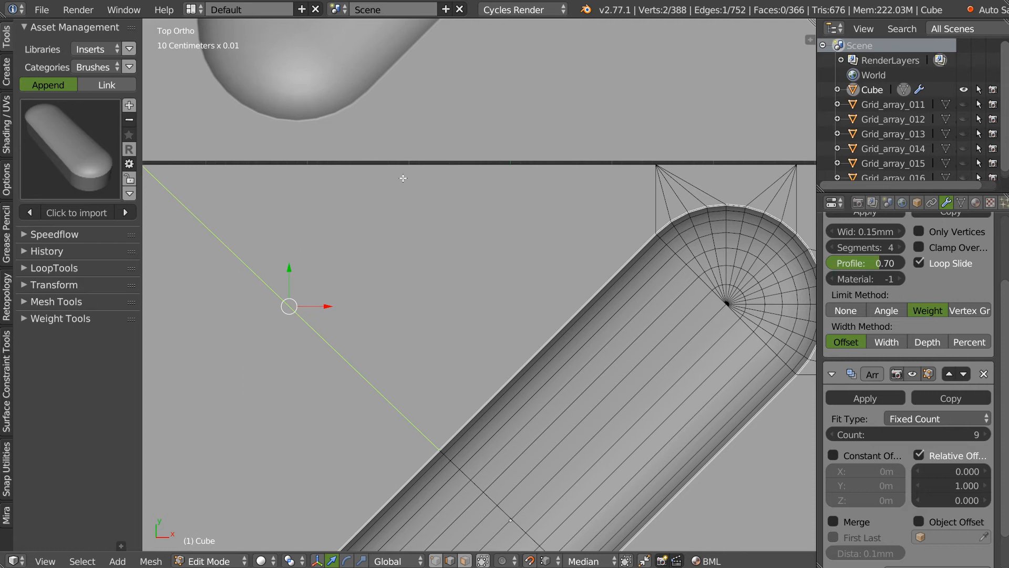
pyautogui.keyDown('shift'); pyautogui.moveTo(311, 236); pyautogui.dragTo(405, 300, button='middle'); pyautogui.keyUp('shift')
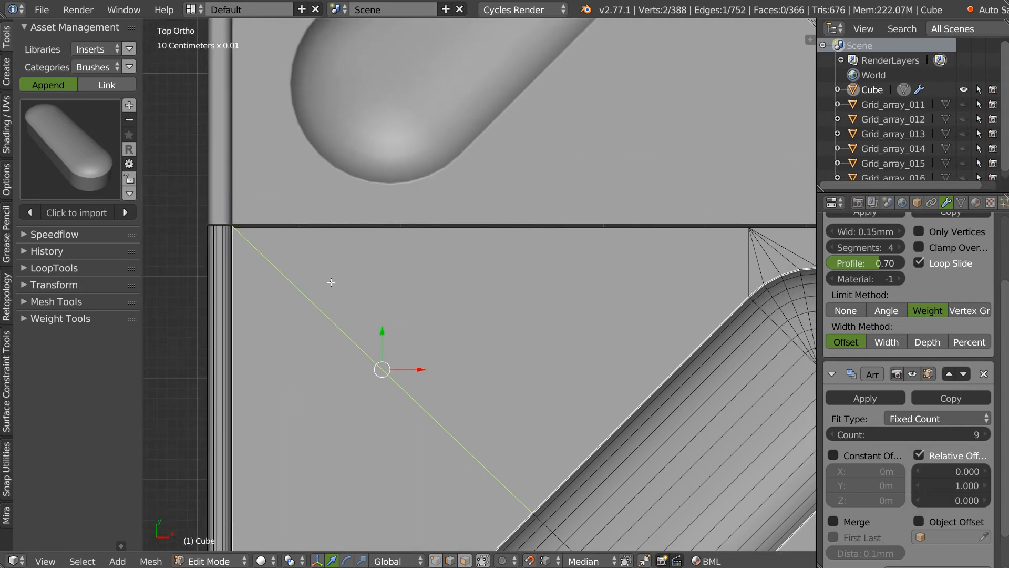
pyautogui.keyDown('ctrl'); pyautogui.moveTo(276, 267); pyautogui.dragTo(340, 205, button='middle'); pyautogui.keyUp('ctrl')
pyautogui.keyDown('shift'); pyautogui.moveTo(205, 211); pyautogui.dragTo(351, 205, button='middle'); pyautogui.keyUp('shift')
pyautogui.press('Tab')
pyautogui.click(295, 232)
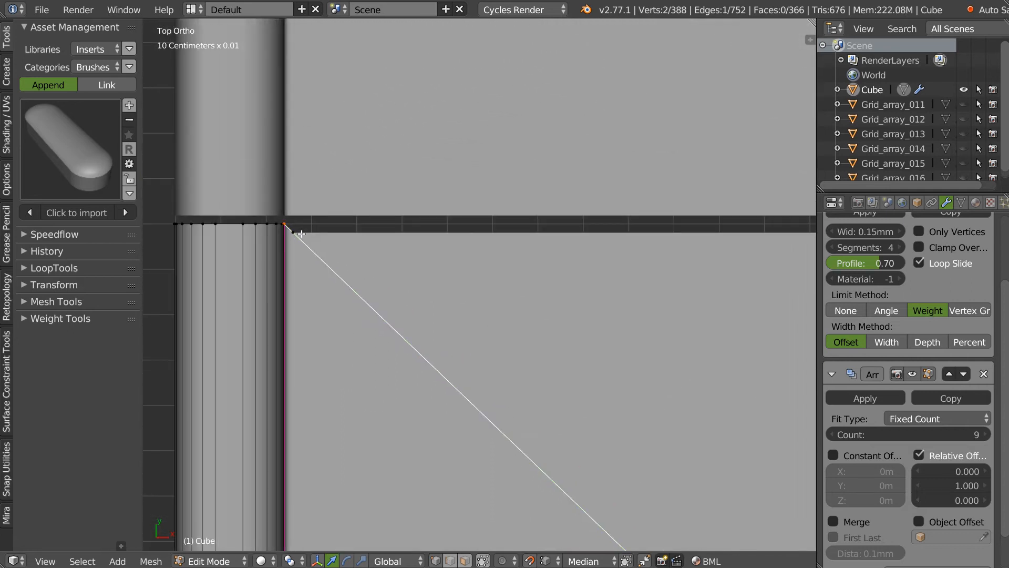
# Move the diagonal seam's loose upper-left corner vertex onto the adjacent side-rail vertex so they merge
pyautogui.rightClick(294, 232)
pyautogui.press('g')
pyautogui.rightClick(314, 232)
pyautogui.moveTo(310, 236); pyautogui.dragTo(367, 201, button='middle')
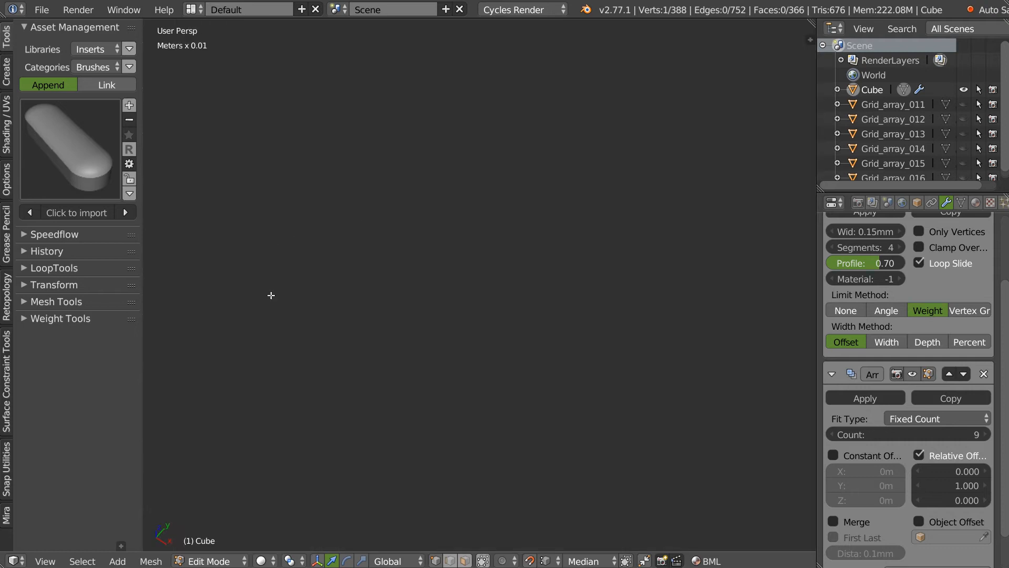
pyautogui.moveTo(317, 272); pyautogui.dragTo(309, 241, button='middle')
pyautogui.press('g')
pyautogui.rightClick(536, 203)
pyautogui.moveTo(473, 287); pyautogui.dragTo(408, 257, button='middle')
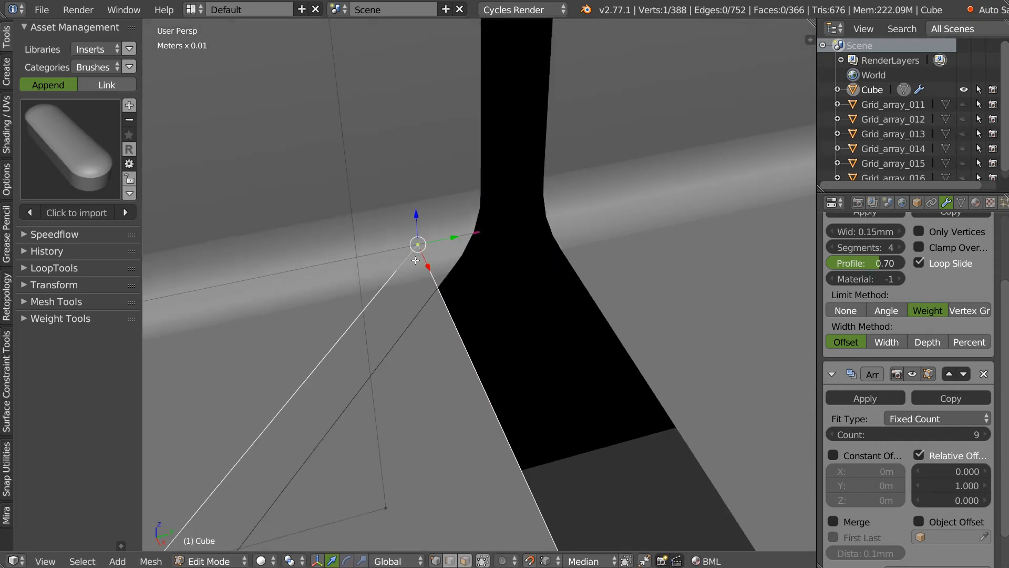
pyautogui.press('g')
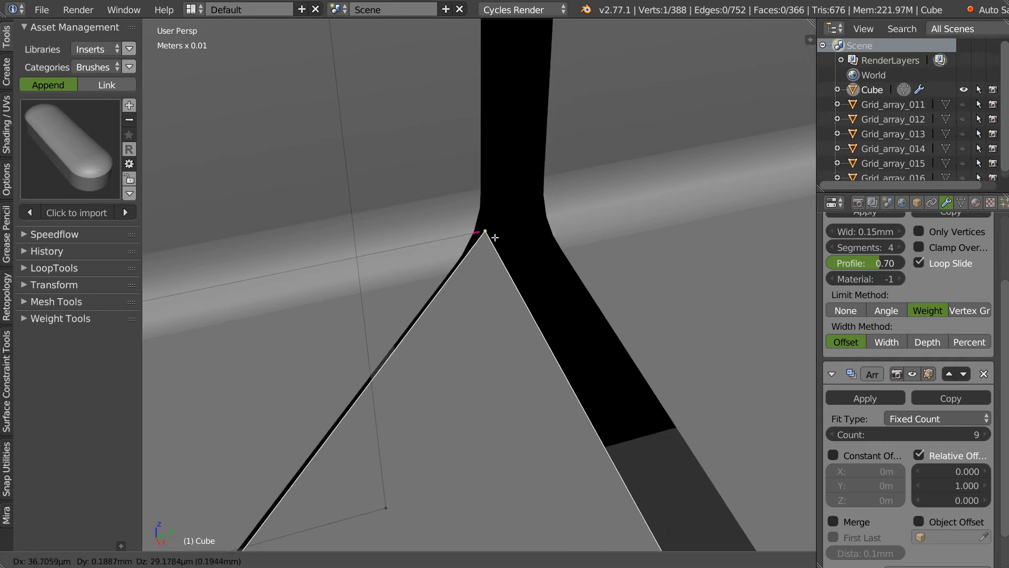
pyautogui.click(488, 236)
pyautogui.moveTo(488, 236)
pyautogui.mouseDown(button='middle')
pyautogui.moveTo(344, 353)
pyautogui.moveTo(468, 278)
pyautogui.moveTo(417, 286)
pyautogui.moveTo(451, 273)
pyautogui.moveTo(475, 248)
pyautogui.moveTo(462, 234)
pyautogui.moveTo(477, 228)
pyautogui.mouseUp(button='middle')
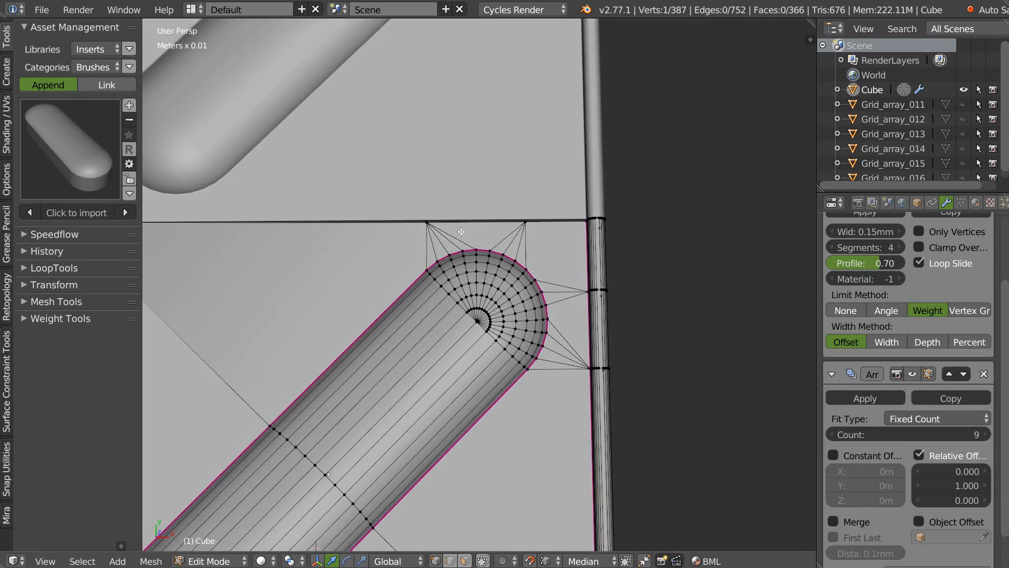
# Select the row of vertices along the panel's upper edge and align them to the positive Y side
pyautogui.press('KP_7')
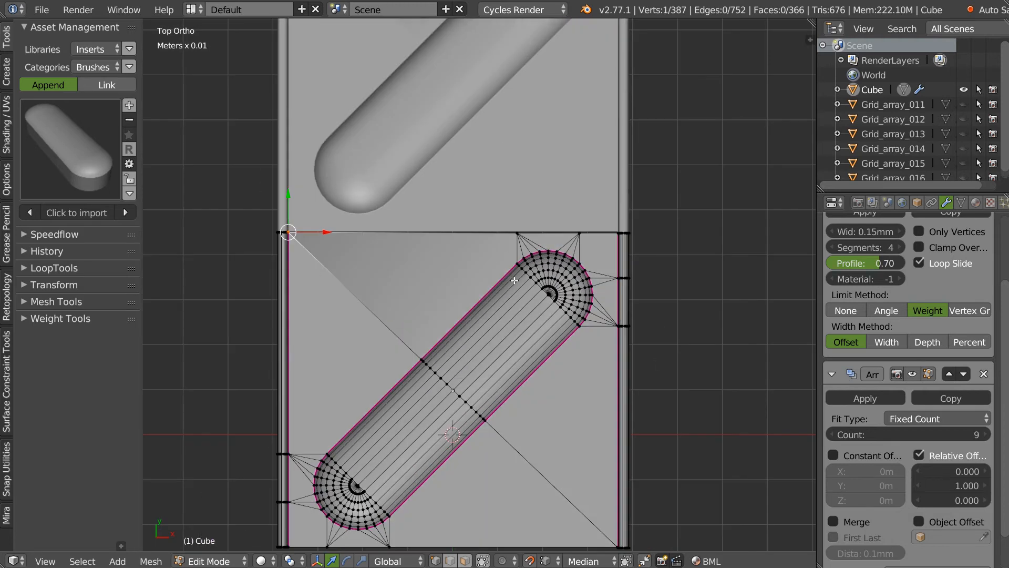
pyautogui.scroll(2, 501, 264)
pyautogui.rightClick(487, 179)
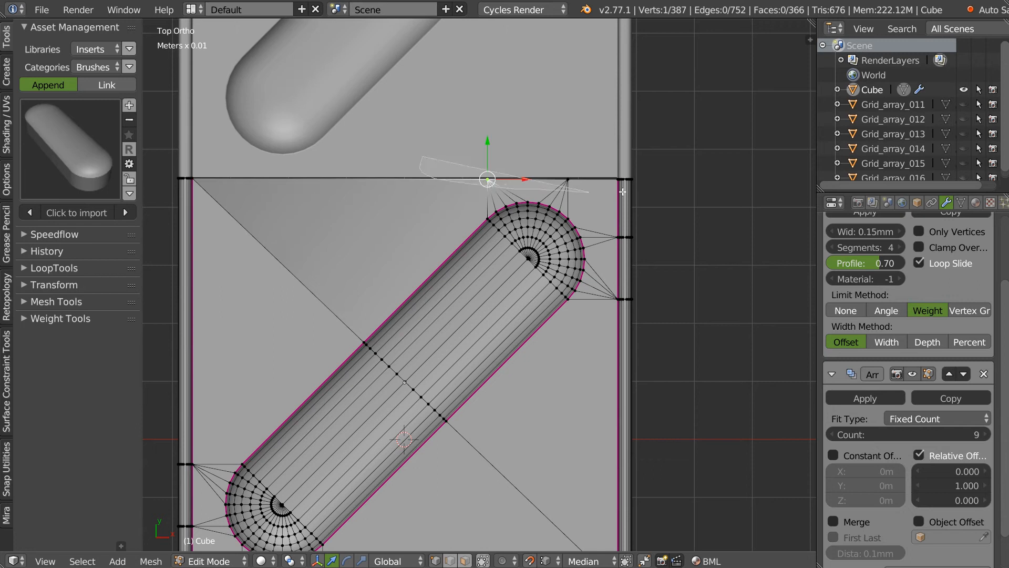
pyautogui.keyDown('alt'); pyautogui.rightClick(579, 192); pyautogui.keyUp('alt')
pyautogui.keyDown('shift'); pyautogui.rightClick(211, 174); pyautogui.keyUp('shift')
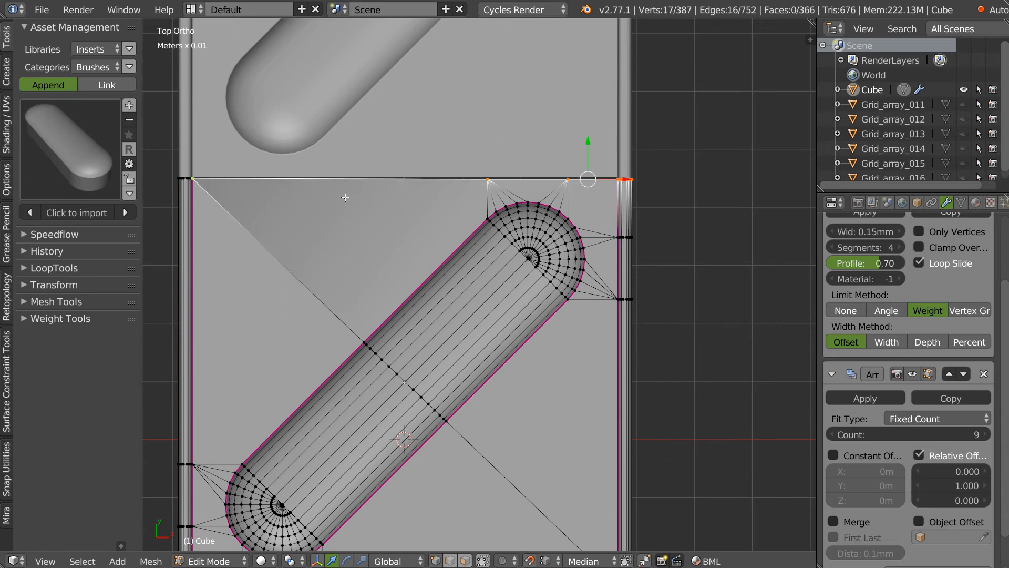
pyautogui.hotkey('alt', 'x')
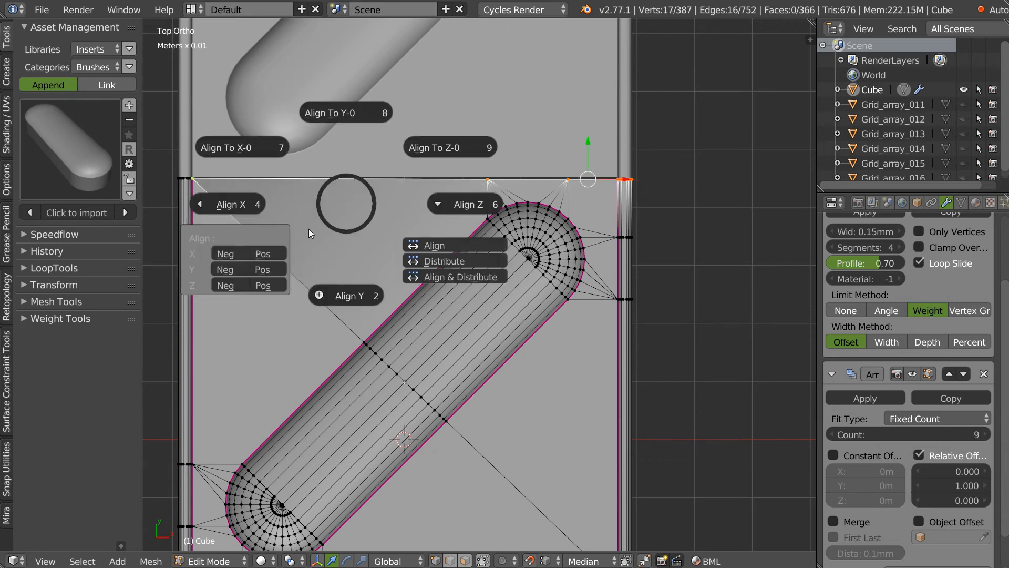
pyautogui.click(232, 269)
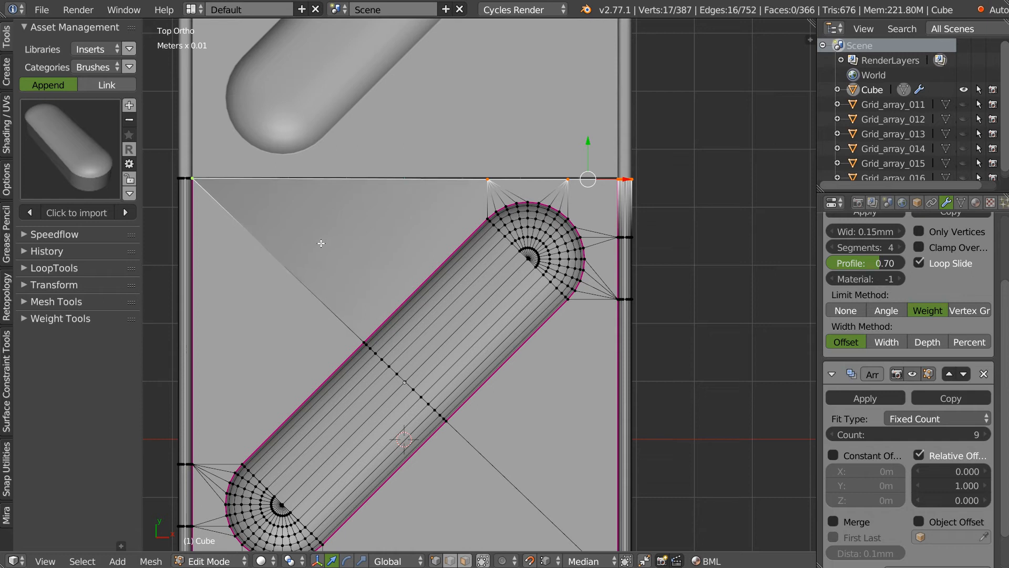
pyautogui.hotkey('alt', 'x')
pyautogui.click(241, 306)
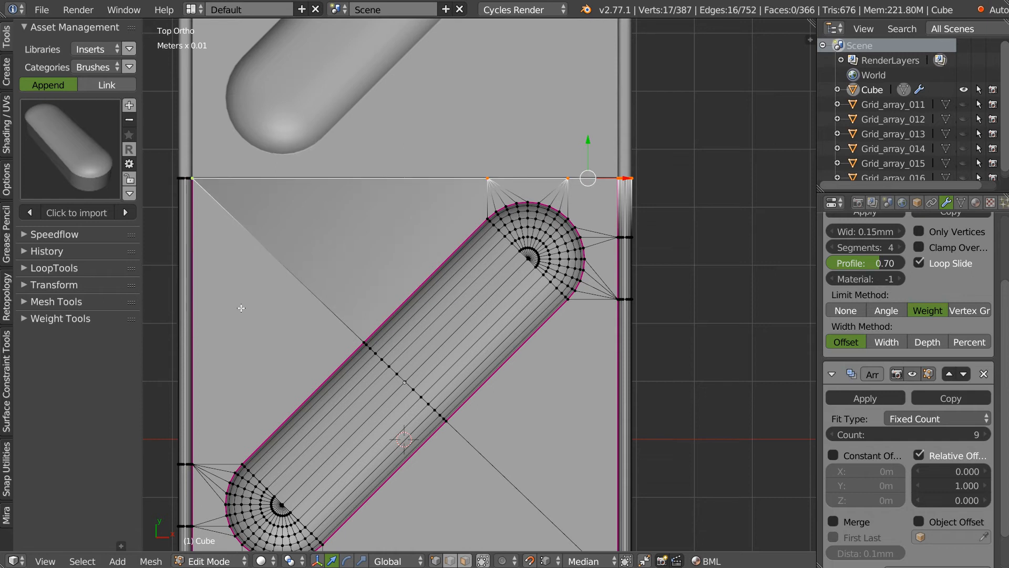
# Select the row of vertices along the panel's lower edge and align them to the negative Y side
pyautogui.keyDown('shift'); pyautogui.moveTo(455, 502); pyautogui.dragTo(482, 272, button='middle'); pyautogui.keyUp('shift')
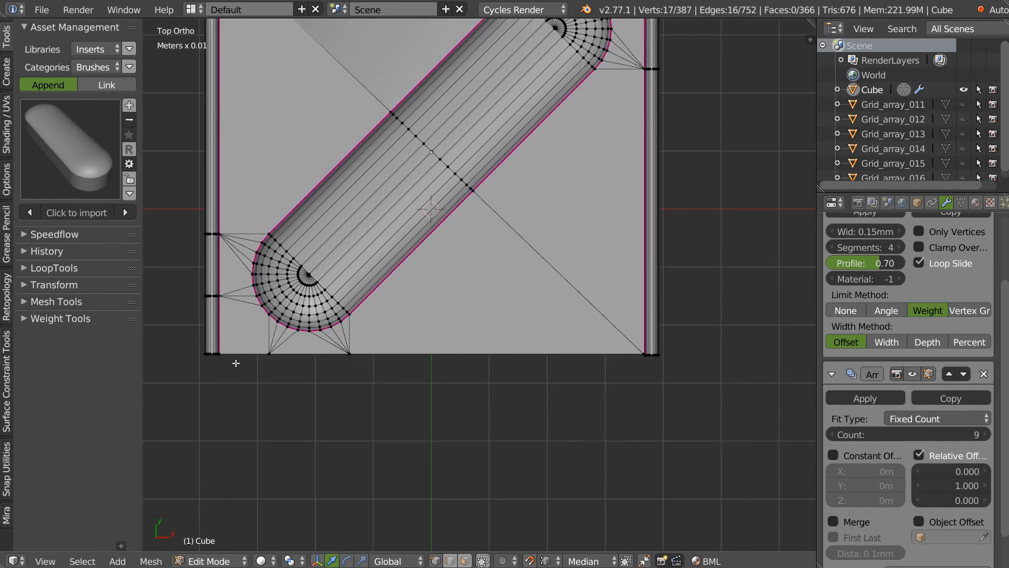
pyautogui.rightClick(204, 342)
pyautogui.moveTo(204, 337)
pyautogui.keyDown('ctrl'); pyautogui.mouseDown()
pyautogui.moveTo(157, 382)
pyautogui.moveTo(732, 410)
pyautogui.moveTo(809, 351)
pyautogui.mouseUp(); pyautogui.keyUp('ctrl')
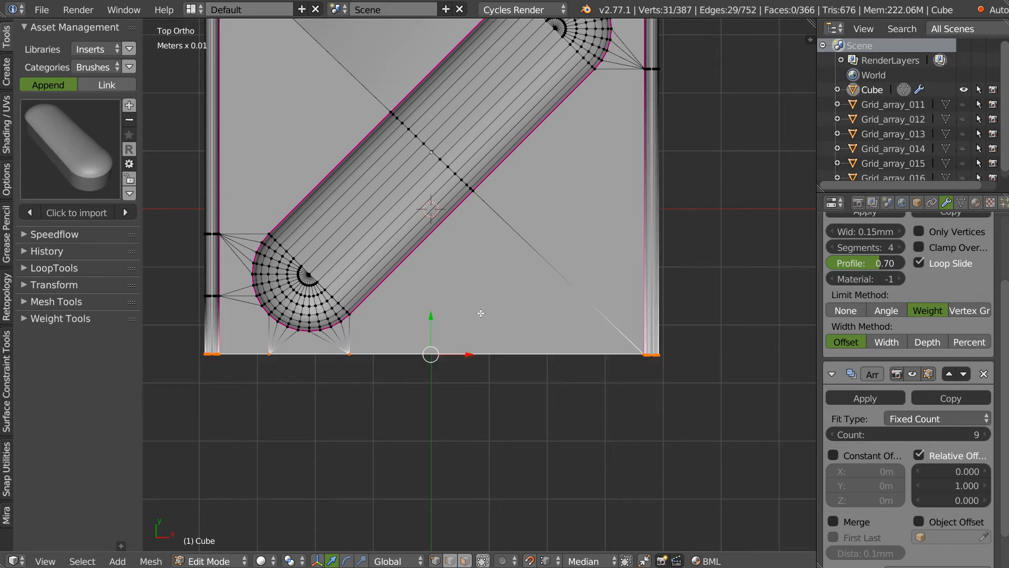
pyautogui.hotkey('alt', 'x')
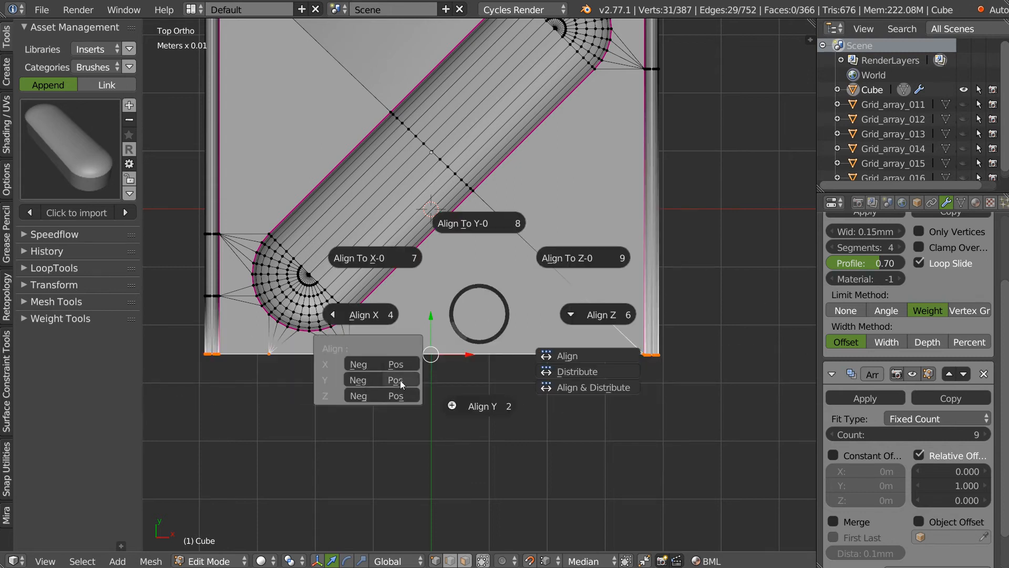
pyautogui.click(365, 380)
# Move the diagonal seam's loose lower-right corner vertex onto the adjacent side-rail vertex so they merge
pyautogui.keyDown('shift'); pyautogui.moveTo(475, 112); pyautogui.dragTo(458, 305, button='middle'); pyautogui.keyUp('shift')
pyautogui.press('Tab')
pyautogui.click(358, 202)
pyautogui.moveTo(364, 255); pyautogui.dragTo(448, 234, button='middle')
pyautogui.scroll(10, 591, 244)
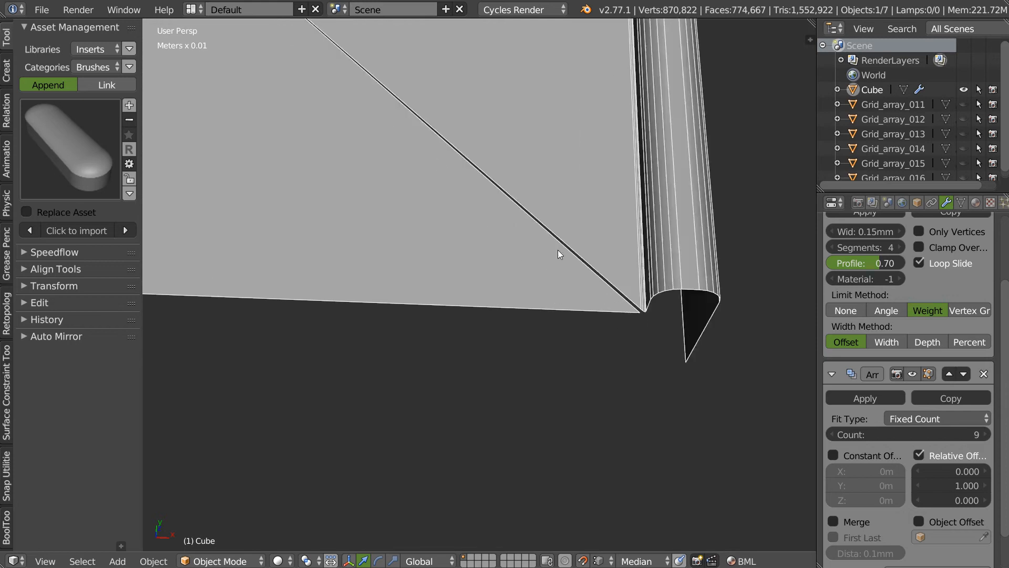
pyautogui.press('Tab')
pyautogui.rightClick(761, 357)
pyautogui.press('g')
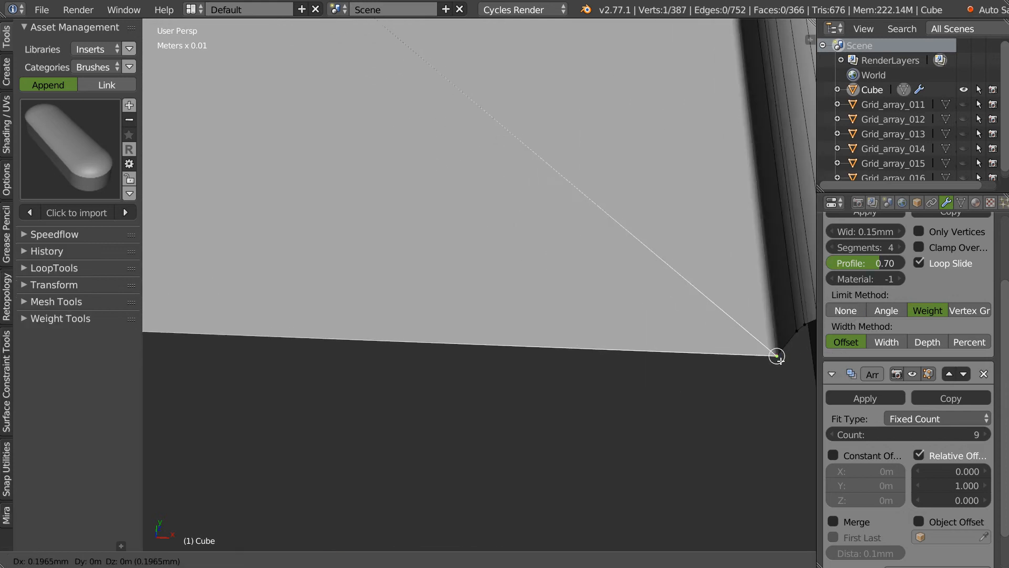
pyautogui.keyDown('ctrl'); pyautogui.click(776, 360); pyautogui.keyUp('ctrl')
pyautogui.scroll(-5, 757, 289)
pyautogui.press('Home')
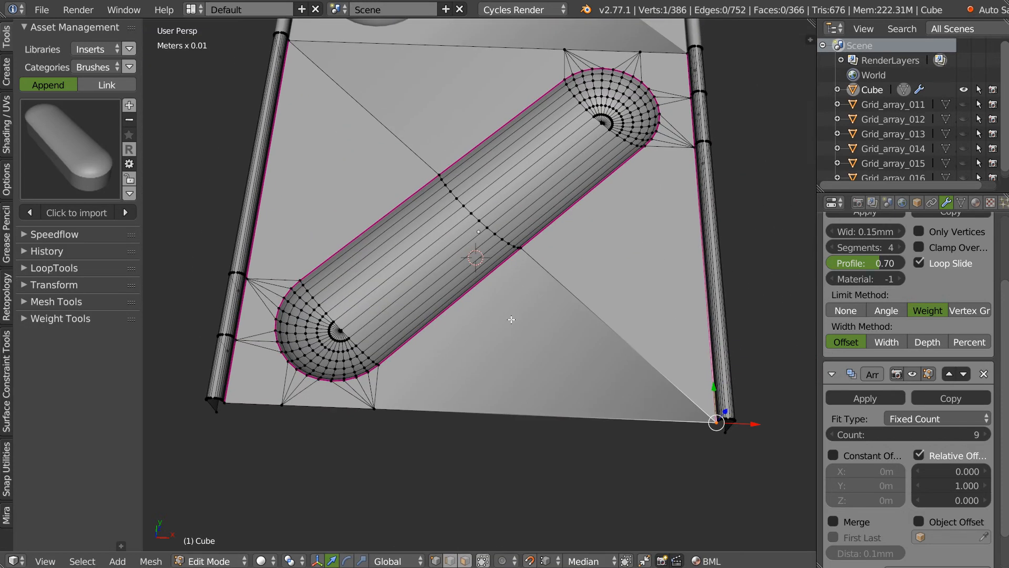
# Select the whole panel mesh and remove its duplicate vertices
pyautogui.press('a')
pyautogui.press('w')
pyautogui.press('Escape')
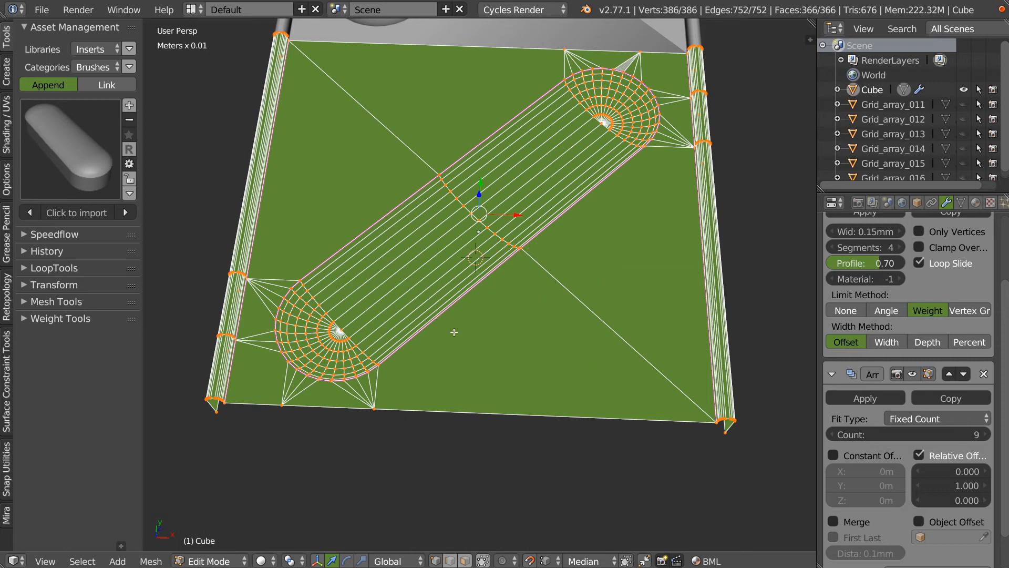
pyautogui.keyDown('shift'); pyautogui.rightClick(384, 367); pyautogui.keyUp('shift')
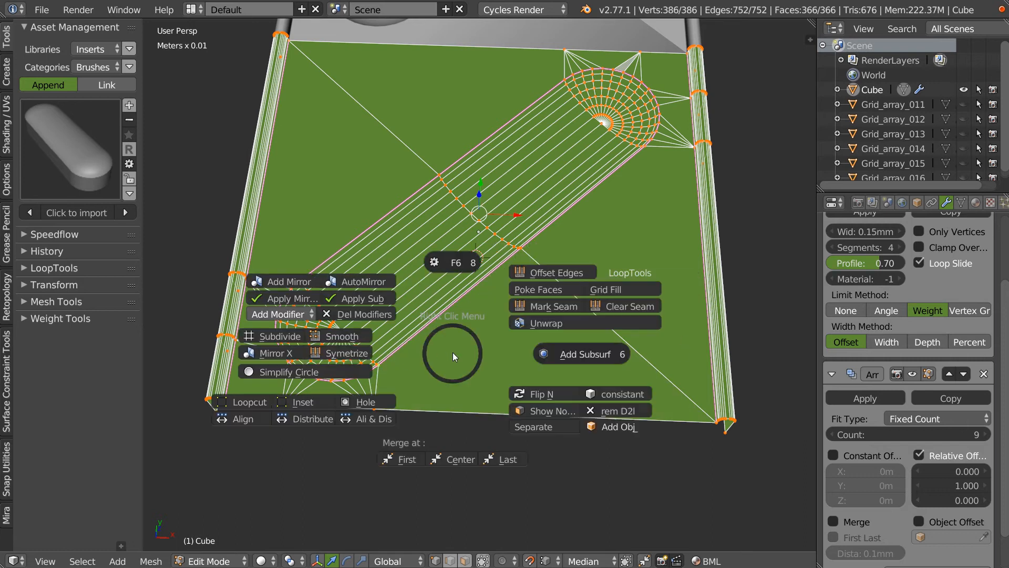
pyautogui.click(610, 412)
pyautogui.keyDown('shift'); pyautogui.moveTo(502, 170); pyautogui.dragTo(490, 249, button='middle'); pyautogui.keyUp('shift')
pyautogui.press('Tab')
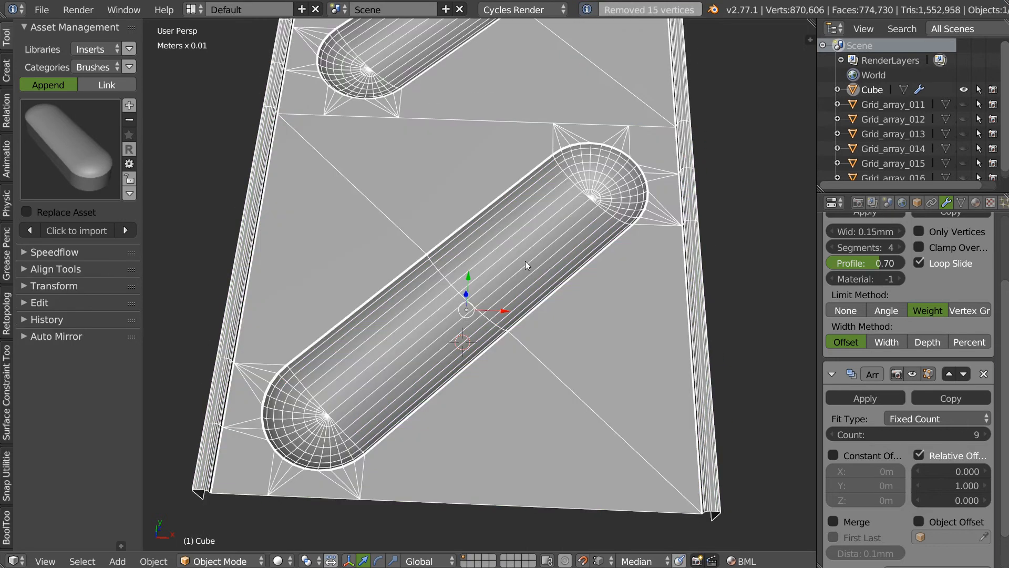
# Realign the full upper edge loop, including both side rails, to the positive Y side
pyautogui.scroll(-8, 478, 316)
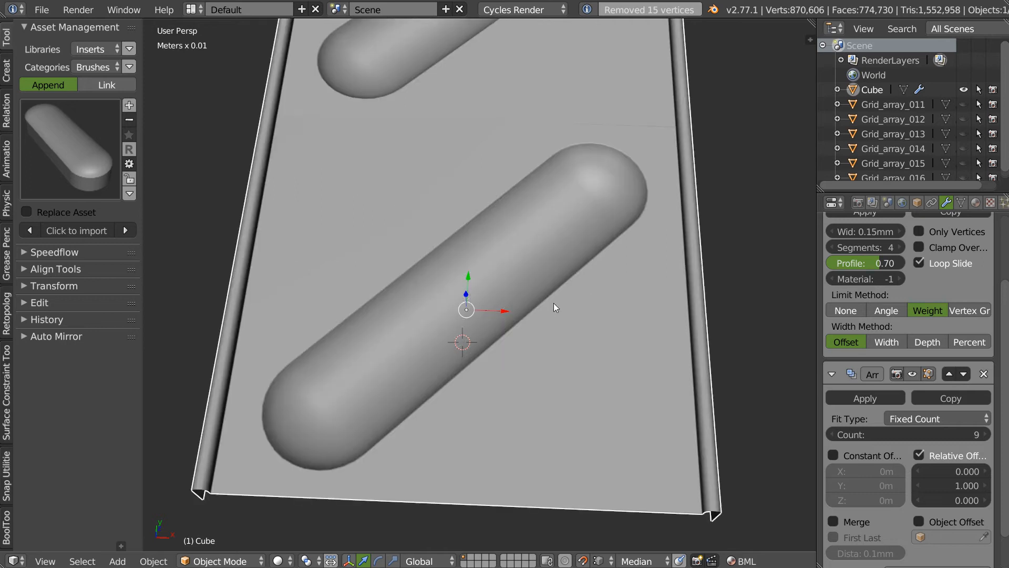
pyautogui.keyDown('shift'); pyautogui.moveTo(530, 270); pyautogui.dragTo(445, 261, button='middle'); pyautogui.keyUp('shift')
pyautogui.scroll(8, 487, 209)
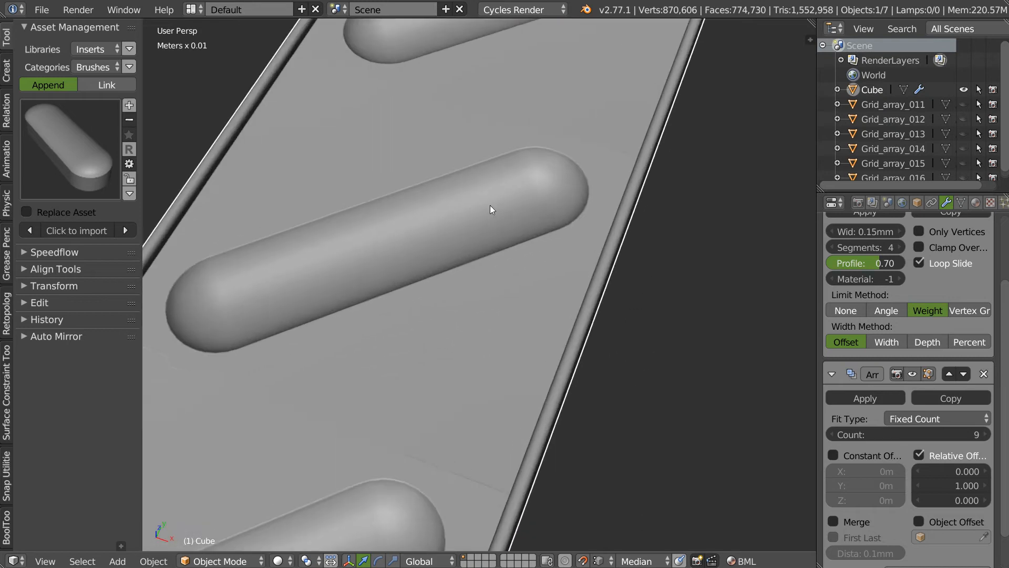
pyautogui.scroll(-4, 489, 208)
pyautogui.scroll(5, 482, 221)
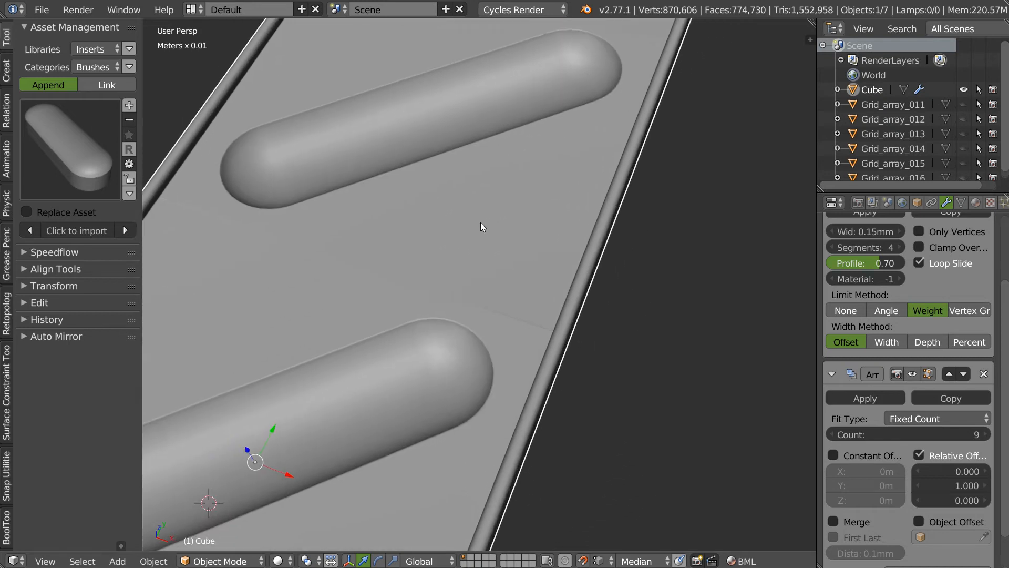
pyautogui.scroll(4, 574, 271)
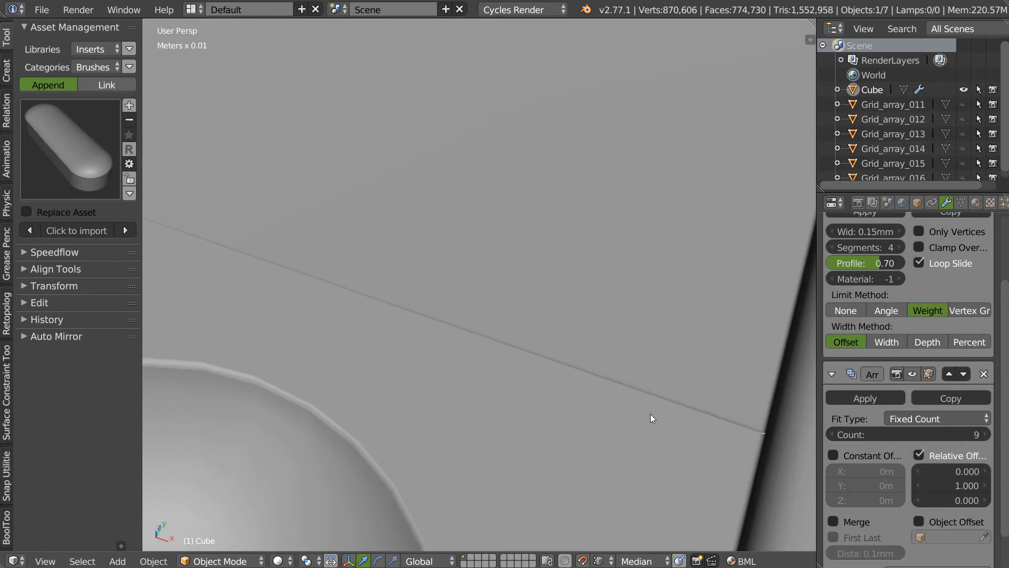
pyautogui.press('Tab')
pyautogui.press('a')
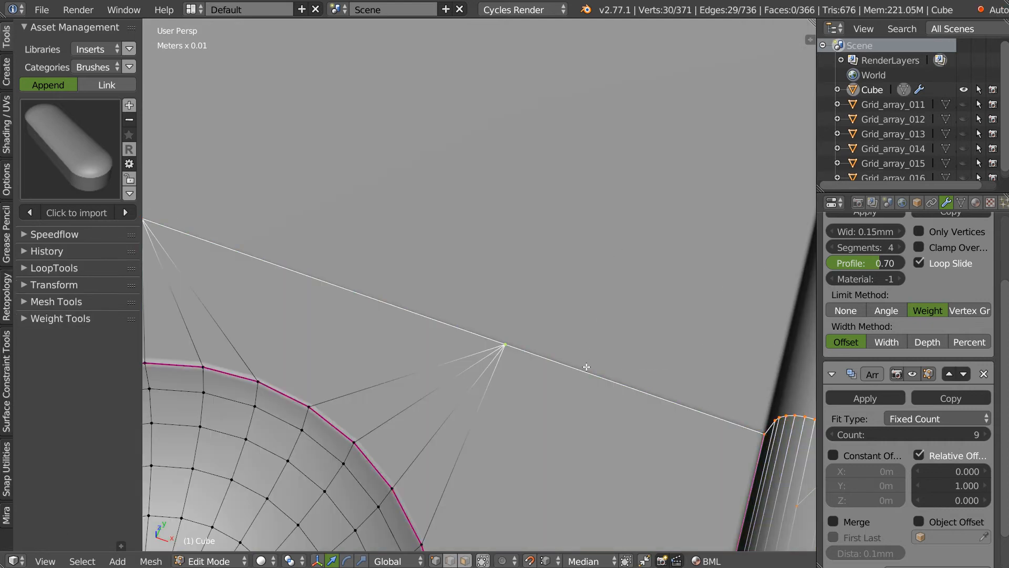
pyautogui.scroll(-5, 584, 365)
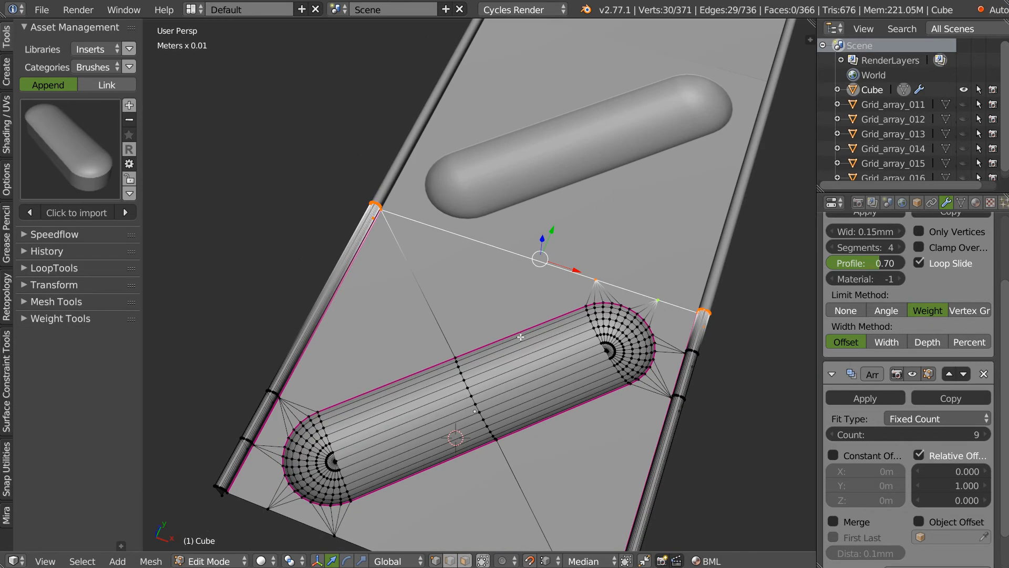
pyautogui.moveTo(524, 339); pyautogui.dragTo(519, 323, button='middle')
pyautogui.hotkey('alt', 'x')
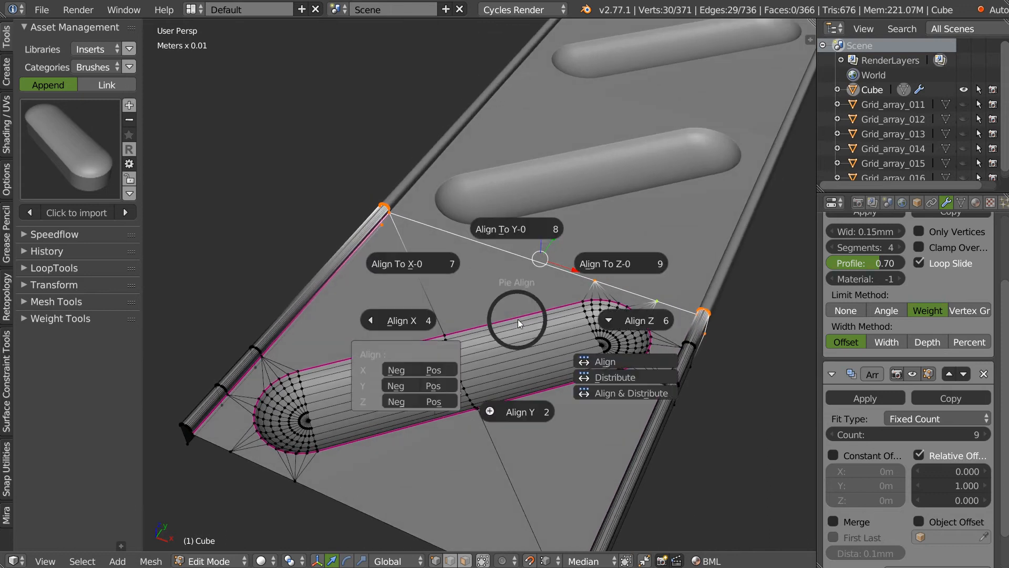
pyautogui.click(433, 387)
# Examine the joints and surface shading between the arrayed panels
pyautogui.press('Tab')
pyautogui.moveTo(548, 270); pyautogui.dragTo(494, 204, button='middle')
pyautogui.press('Tab')
pyautogui.click(528, 380)
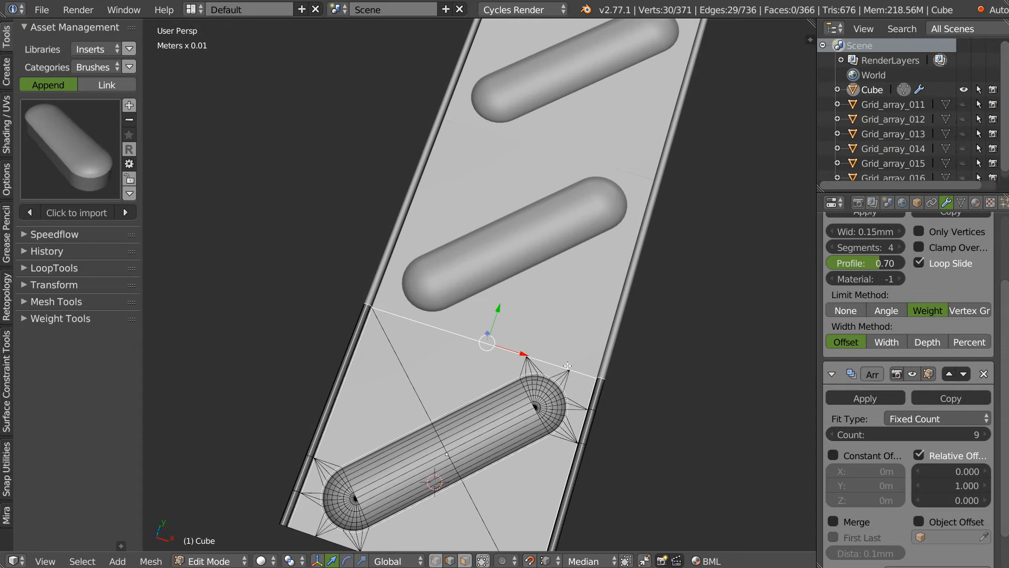
pyautogui.hotkey('shift', 'space')
pyautogui.press('Escape')
pyautogui.hotkey('shift', 'space')
pyautogui.click(459, 368)
pyautogui.press('Tab')
pyautogui.scroll(1, 620, 253)
pyautogui.keyDown('shift'); pyautogui.moveTo(564, 410); pyautogui.dragTo(528, 361, button='middle'); pyautogui.keyUp('shift')
pyautogui.scroll(6, 528, 361)
pyautogui.moveTo(658, 307); pyautogui.dragTo(567, 226, button='middle')
# Select all the flat panel faces around the slot and align them to the positive Z side
pyautogui.press('Tab')
pyautogui.scroll(-5, 563, 255)
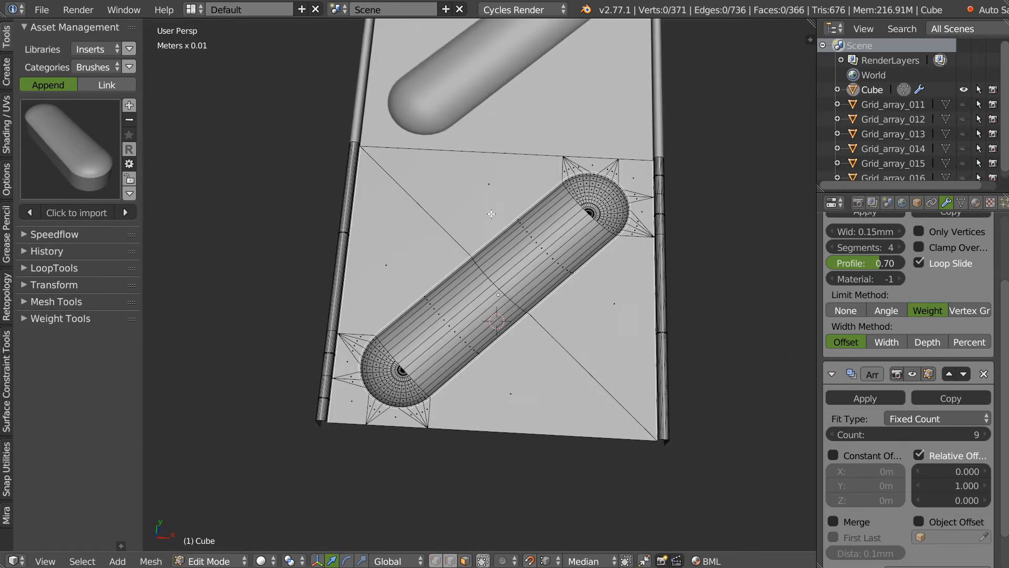
pyautogui.rightClick(555, 298)
pyautogui.keyDown('ctrl'); pyautogui.rightClick(582, 158); pyautogui.keyUp('ctrl')
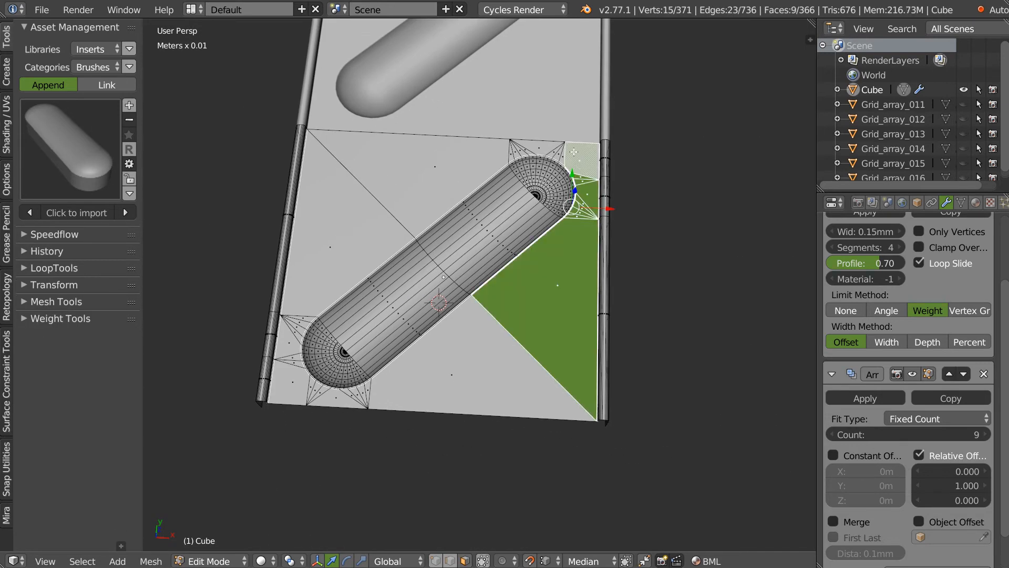
pyautogui.keyDown('ctrl'); pyautogui.rightClick(457, 156); pyautogui.keyUp('ctrl')
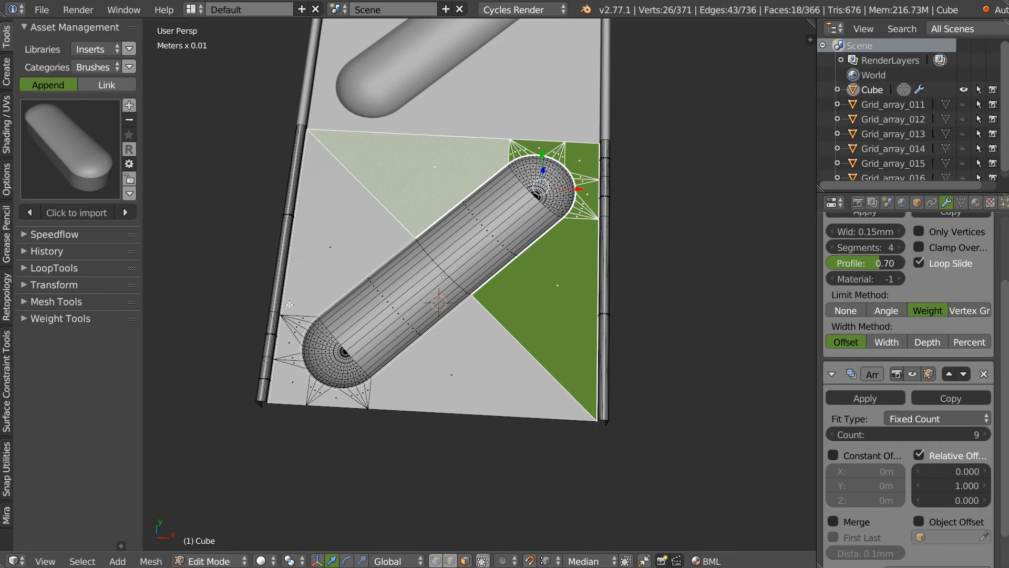
pyautogui.keyDown('ctrl'); pyautogui.rightClick(325, 253); pyautogui.keyUp('ctrl')
pyautogui.keyDown('ctrl'); pyautogui.rightClick(295, 380); pyautogui.keyUp('ctrl')
pyautogui.keyDown('ctrl'); pyautogui.rightClick(449, 372); pyautogui.keyUp('ctrl')
pyautogui.moveTo(503, 251); pyautogui.dragTo(484, 262, button='middle')
pyautogui.scroll(3, 484, 262)
pyautogui.hotkey('shift', 'e')
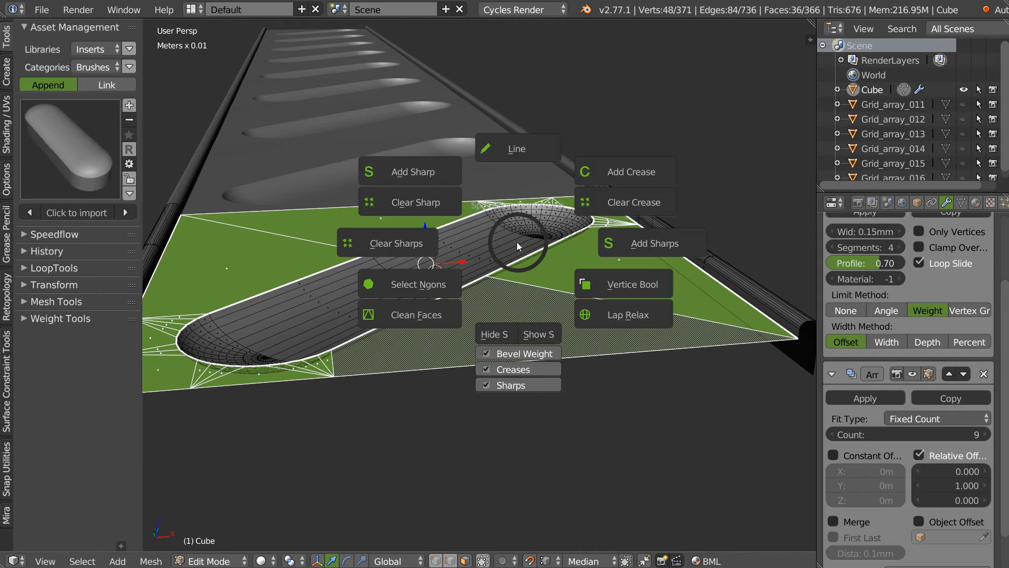
pyautogui.hotkey('alt', 'x')
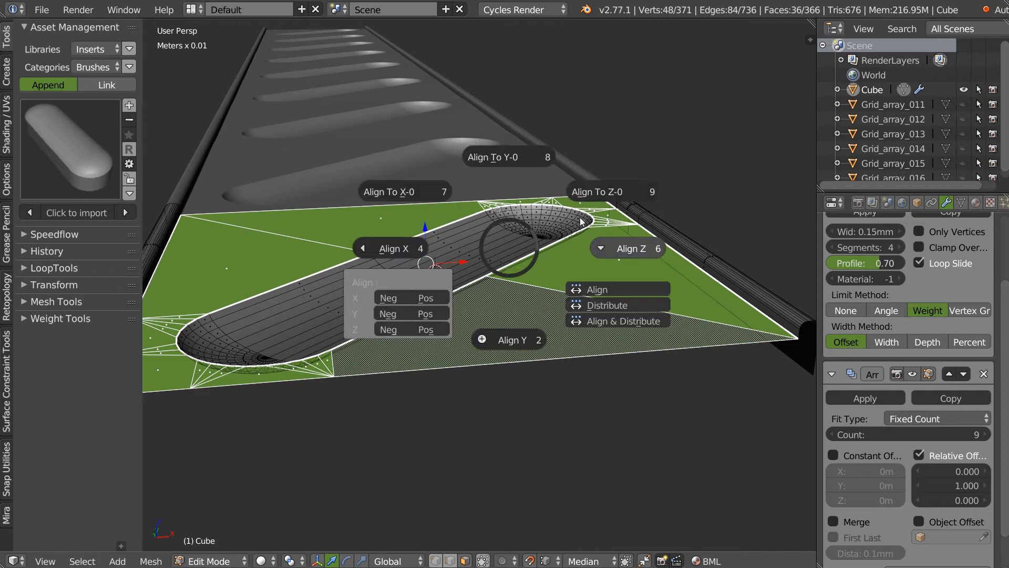
pyautogui.click(431, 330)
pyautogui.press('Tab')
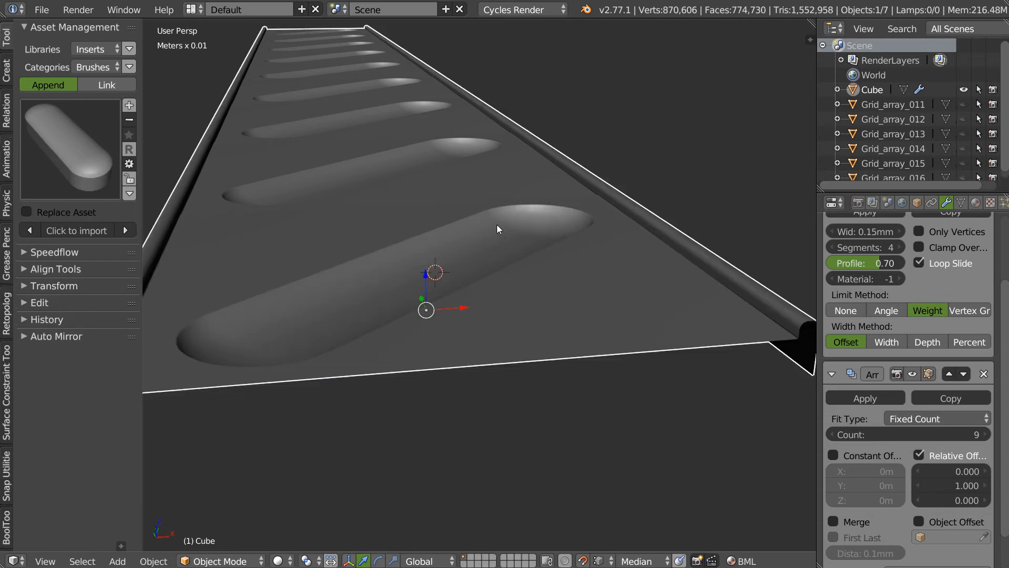
# Set snapping to Increment and snap the panel's lower edge loop along Y to the grid in top view
pyautogui.moveTo(562, 219); pyautogui.dragTo(468, 314, button='middle')
pyautogui.press('ctrl+KP_7')
pyautogui.press('KP_7')
pyautogui.scroll(2, 448, 232)
pyautogui.press('Tab')
pyautogui.click(466, 339)
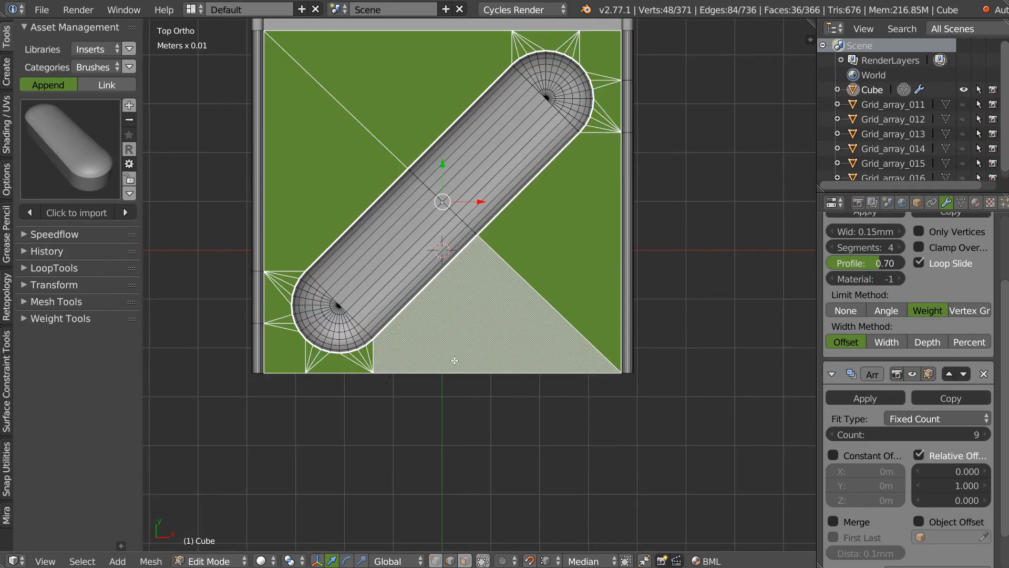
pyautogui.keyDown('alt'); pyautogui.rightClick(425, 373); pyautogui.keyUp('alt')
pyautogui.press('Tab')
pyautogui.click(236, 383)
pyautogui.scroll(3, 451, 239)
pyautogui.scroll(4, 451, 239)
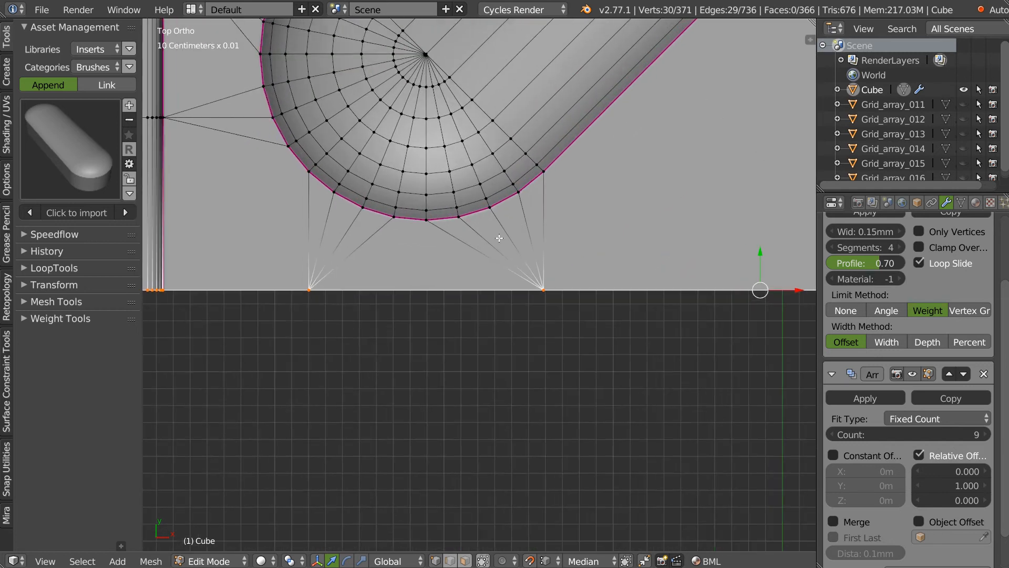
pyautogui.click(544, 561)
pyautogui.click(565, 543)
pyautogui.keyDown('shift'); pyautogui.moveTo(540, 428); pyautogui.dragTo(440, 429, button='middle'); pyautogui.keyUp('shift')
pyautogui.moveTo(660, 245); pyautogui.dragTo(505, 240)
pyautogui.keyDown('shift'); pyautogui.moveTo(517, 265); pyautogui.dragTo(772, 281, button='middle'); pyautogui.keyUp('shift')
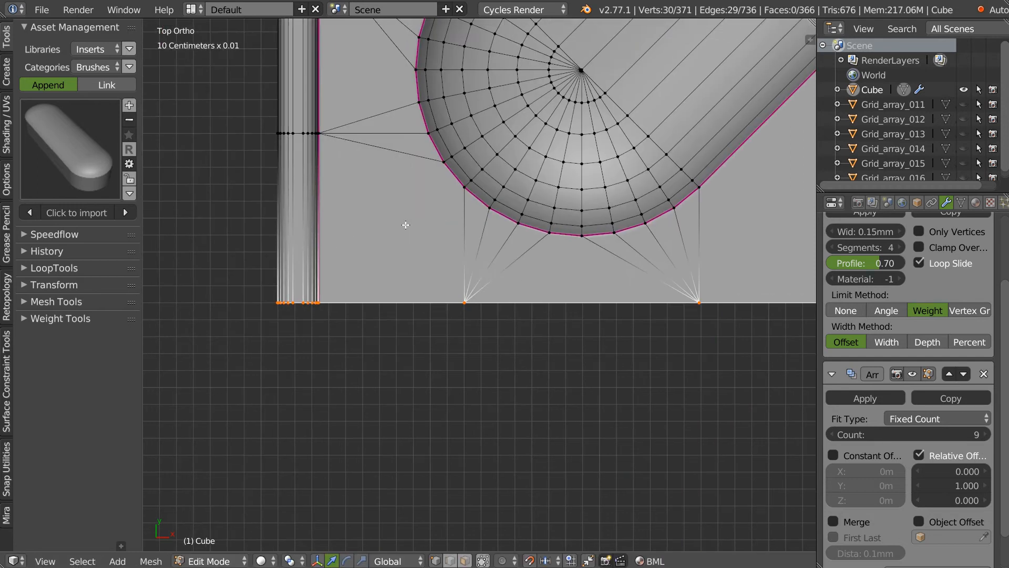
# Snap the panel's upper edge loop along Y to the grid
pyautogui.keyDown('ctrl'); pyautogui.moveTo(402, 203); pyautogui.dragTo(367, 226, button='middle'); pyautogui.keyUp('ctrl')
pyautogui.keyDown('ctrl'); pyautogui.moveTo(275, 238); pyautogui.dragTo(435, 212, button='middle'); pyautogui.keyUp('ctrl')
pyautogui.keyDown('alt'); pyautogui.rightClick(298, 259); pyautogui.keyUp('alt')
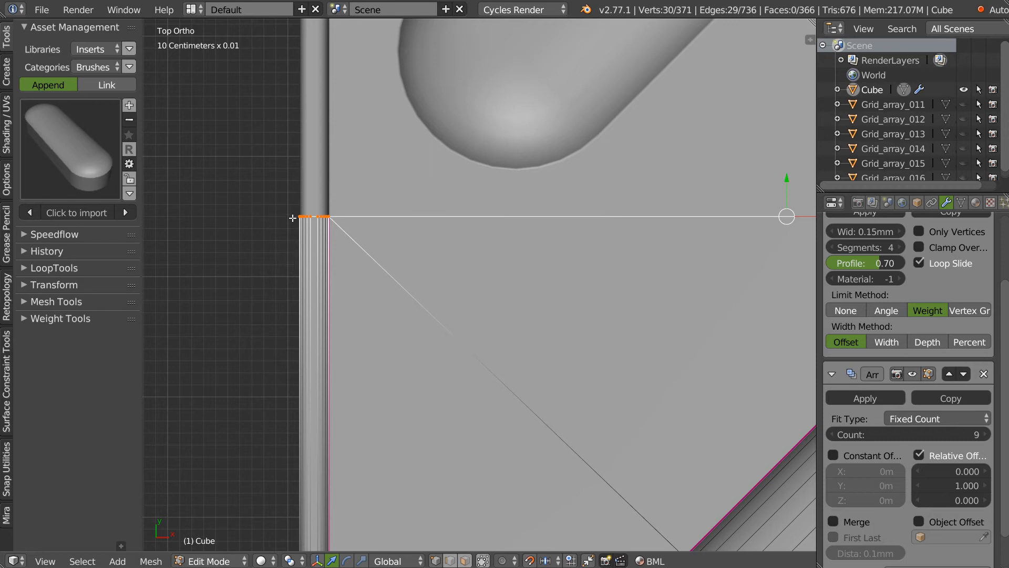
pyautogui.moveTo(788, 179)
pyautogui.keyDown('ctrl'); pyautogui.mouseDown()
pyautogui.moveTo(842, 186)
pyautogui.moveTo(781, 176)
pyautogui.mouseUp(); pyautogui.keyUp('ctrl')
pyautogui.press('Tab')
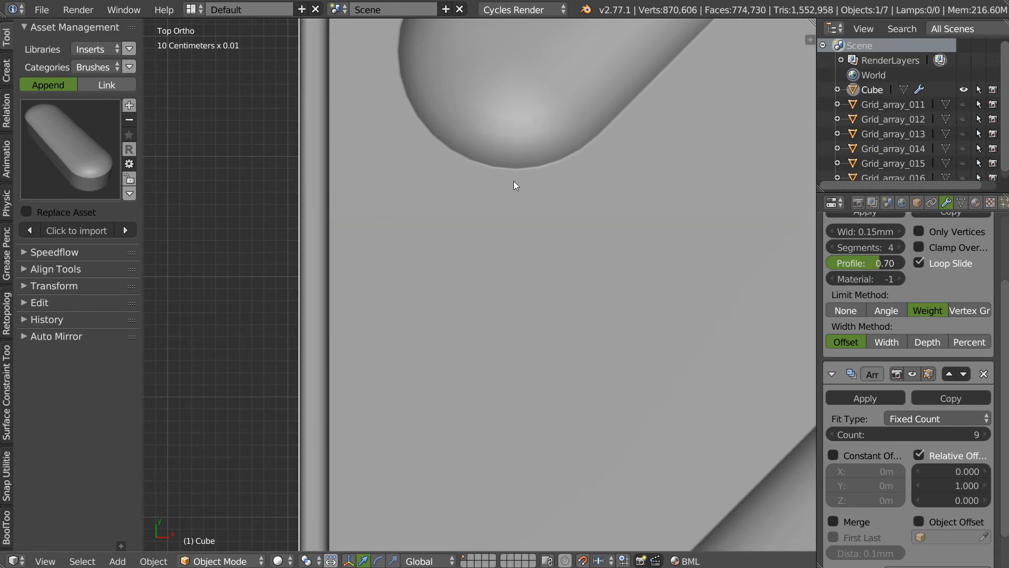
# Examine the panel's surface, mesh and joints across the arrayed slots from several angles
pyautogui.scroll(-8, 682, 185)
pyautogui.moveTo(525, 216); pyautogui.dragTo(581, 238, button='middle')
pyautogui.scroll(3, 581, 238)
pyautogui.moveTo(424, 174); pyautogui.dragTo(682, 295, button='middle')
pyautogui.scroll(2, 491, 213)
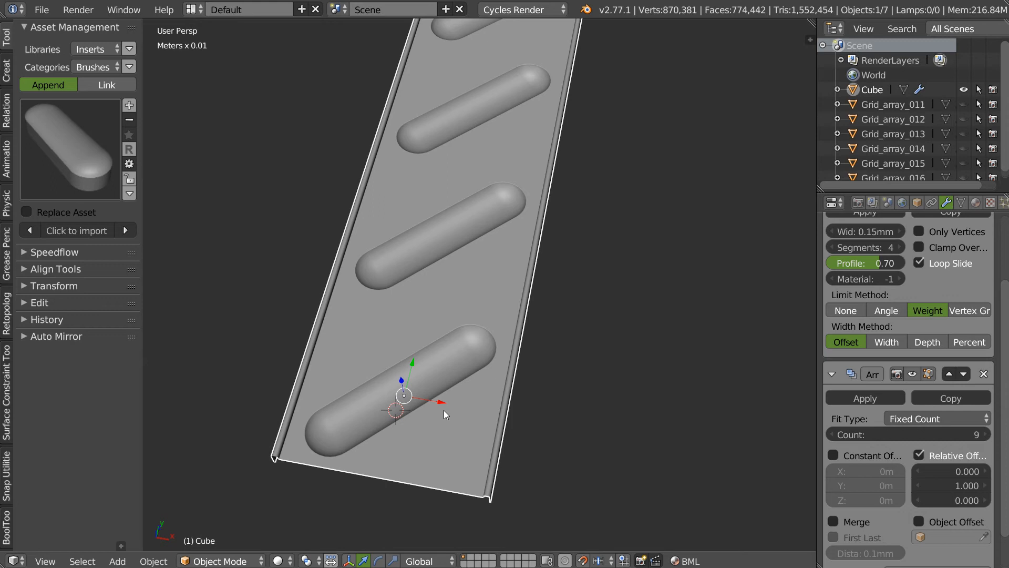
pyautogui.moveTo(443, 410); pyautogui.dragTo(385, 308, button='middle')
pyautogui.press('Tab')
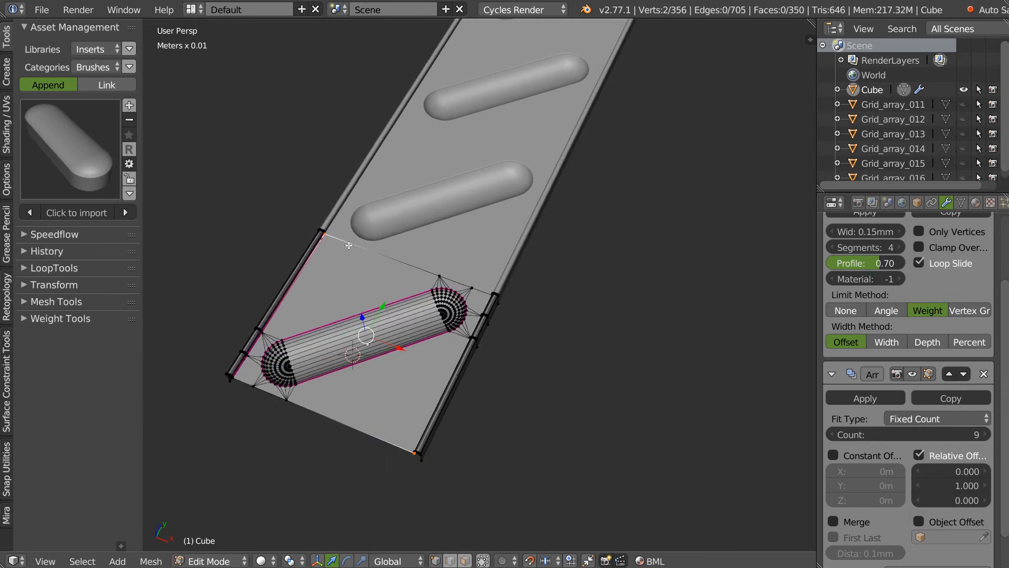
pyautogui.press('Tab')
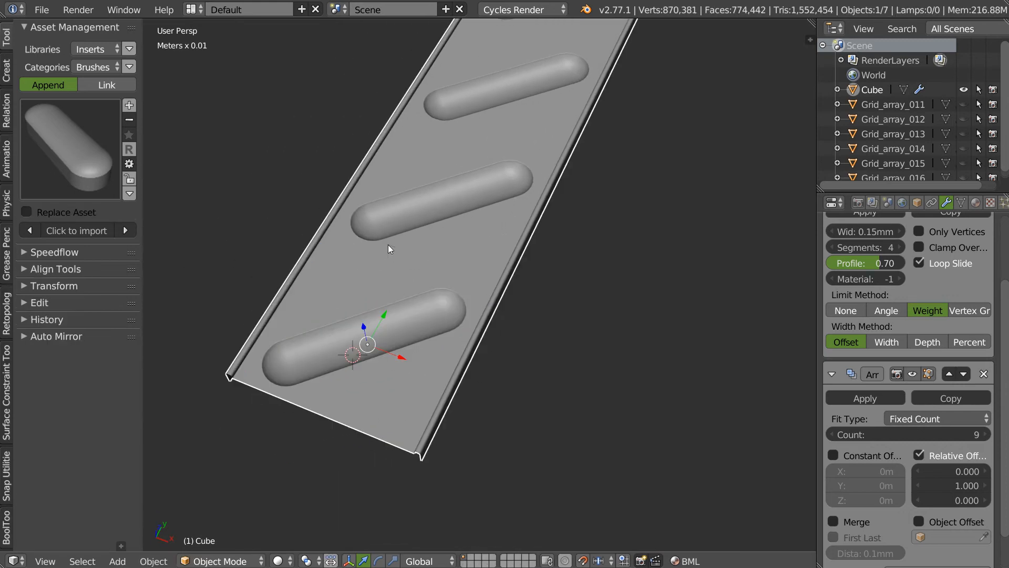
pyautogui.scroll(-2, 453, 257)
pyautogui.scroll(1, 465, 299)
pyautogui.moveTo(474, 292); pyautogui.dragTo(493, 258, button='middle')
# Rename the panel object as Line_001
pyautogui.doubleClick(875, 89)
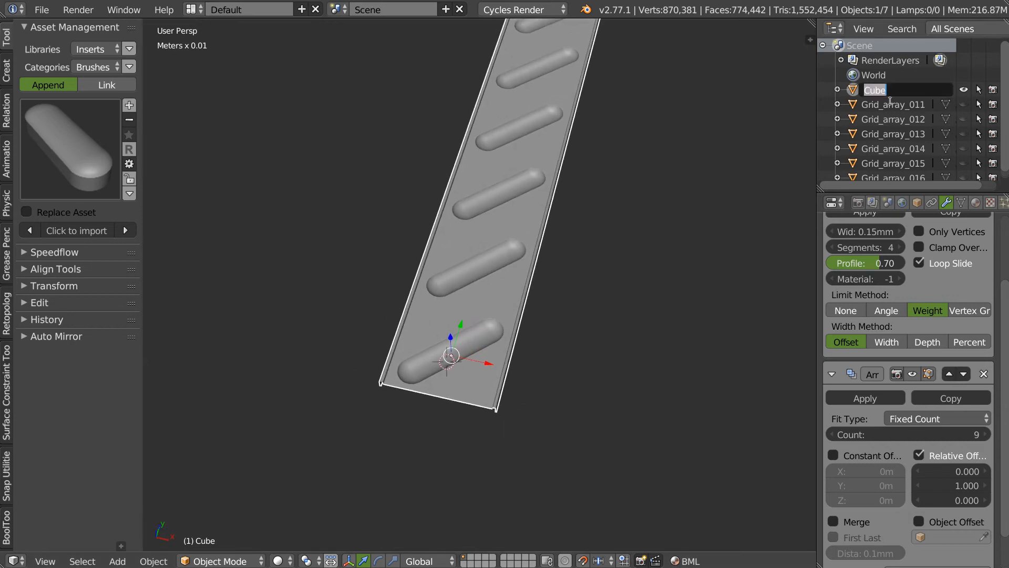
pyautogui.write('L')
pyautogui.press('Return')
# Start adding the panel to the library's Divers category and add a camera for its OpenGL thumbnail
pyautogui.moveTo(449, 297)
pyautogui.mouseDown(button='middle')
pyautogui.moveTo(533, 251)
pyautogui.moveTo(457, 295)
pyautogui.mouseUp(button='middle')
pyautogui.scroll(-4, 533, 251)
pyautogui.scroll(3, 471, 298)
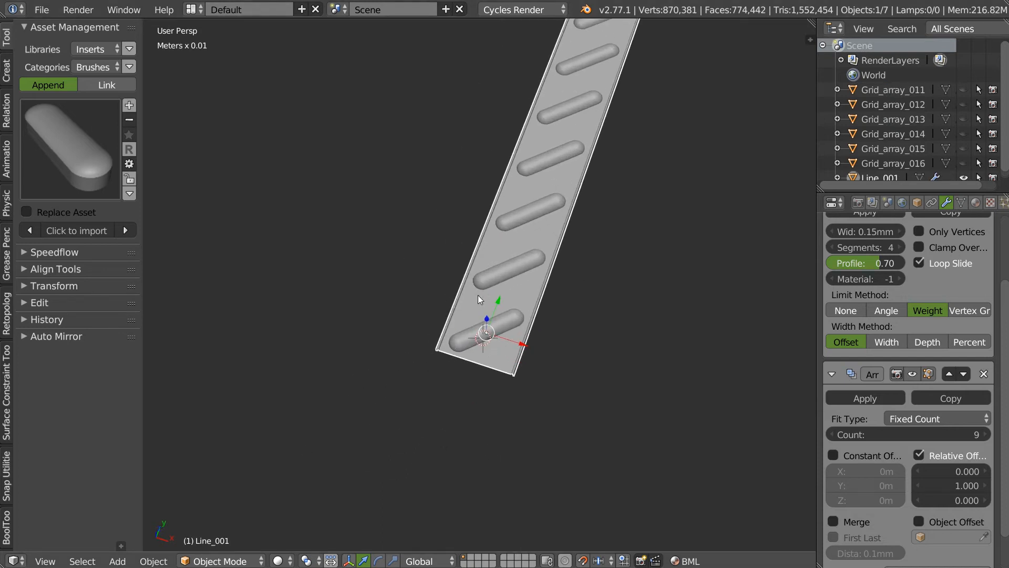
pyautogui.click(90, 67)
pyautogui.click(100, 161)
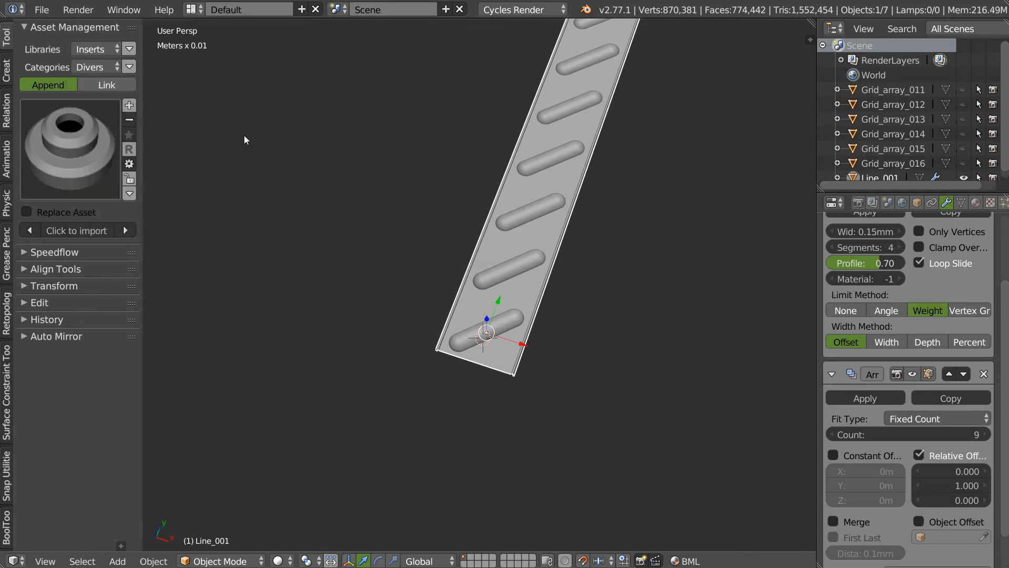
pyautogui.click(129, 105)
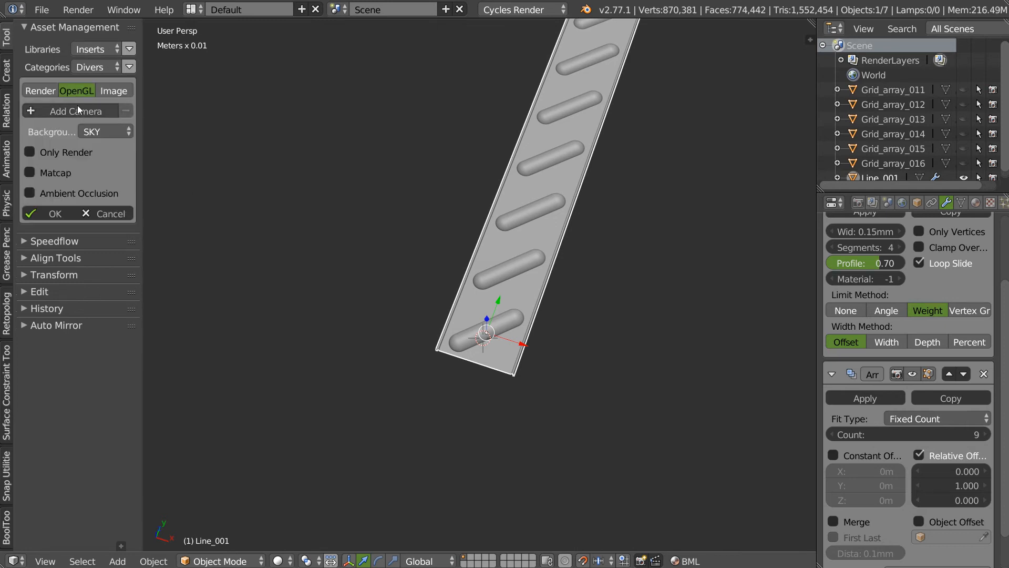
pyautogui.click(75, 106)
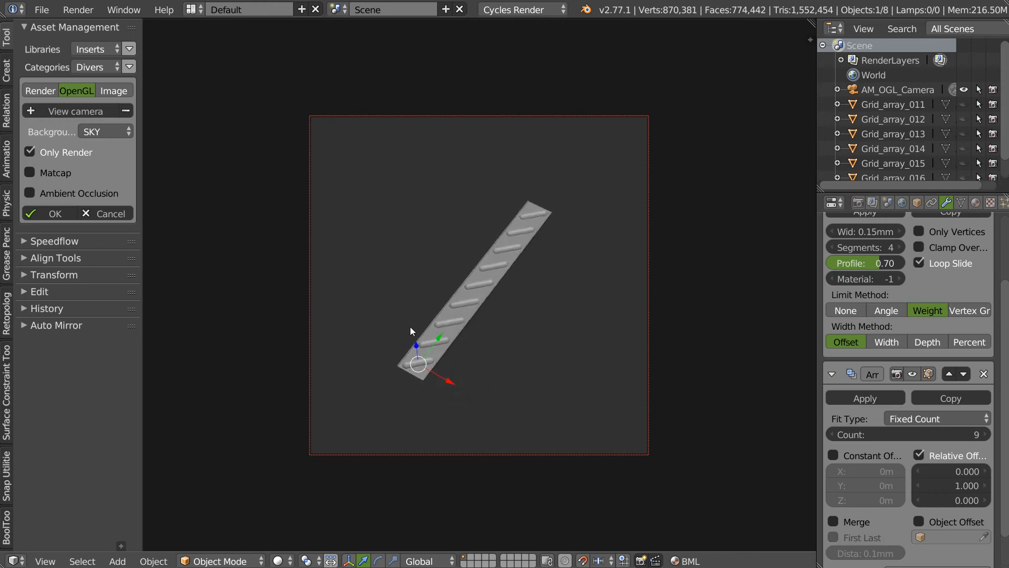
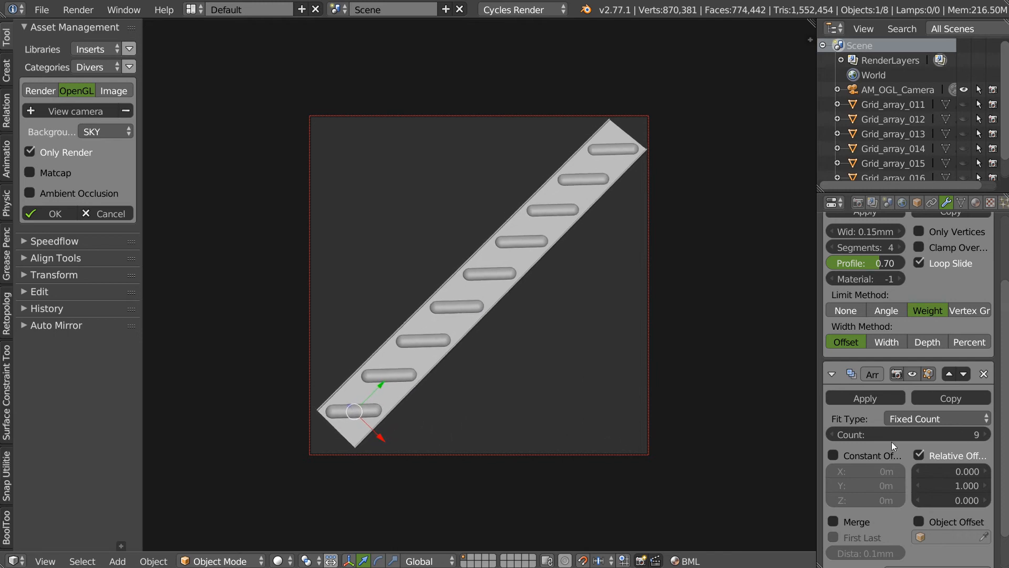
# Set the panel's array count to 5 and save it as an asset with the framed thumbnail
pyautogui.moveTo(839, 434); pyautogui.dragTo(812, 435)
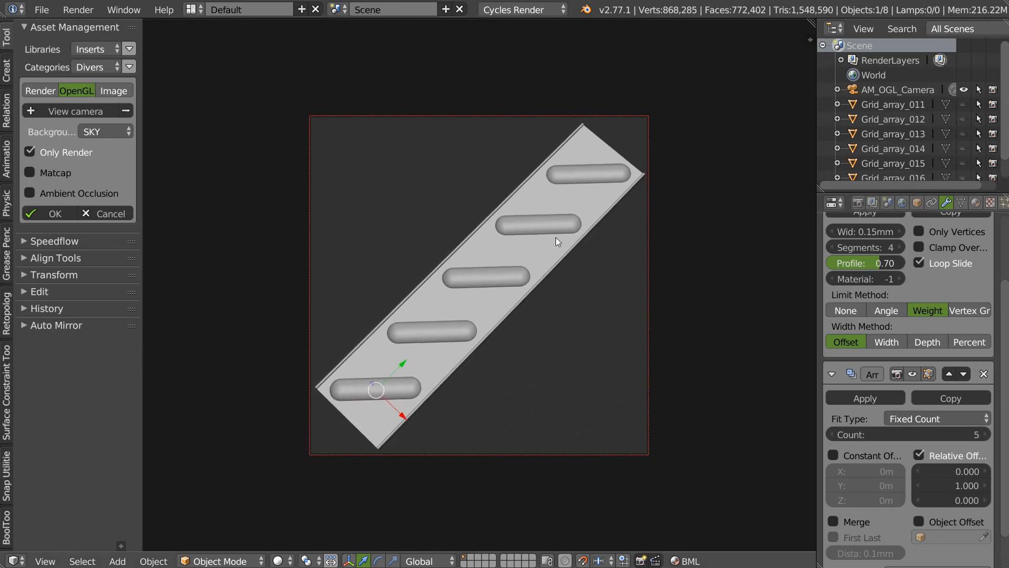
pyautogui.click(56, 211)
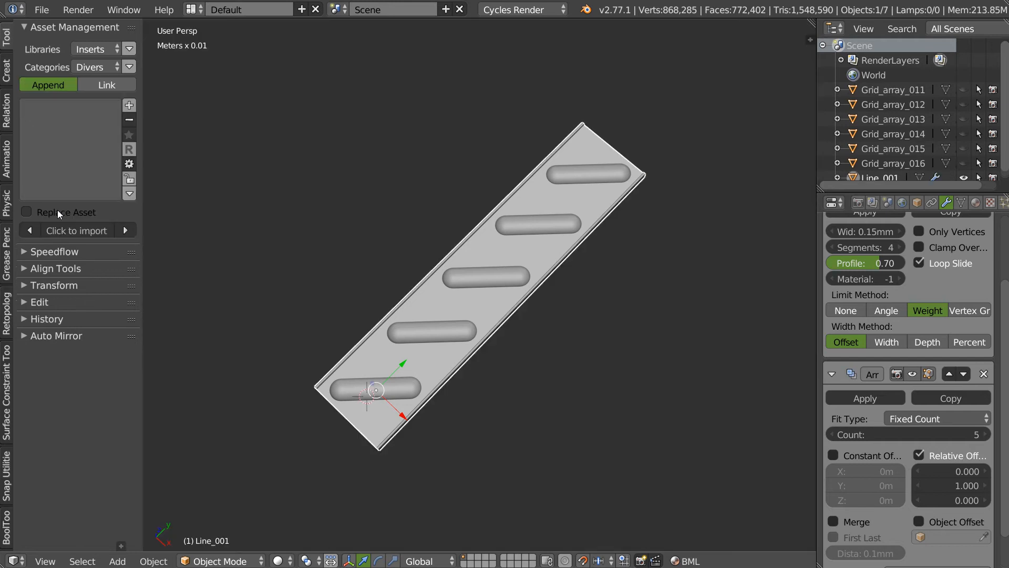
pyautogui.click(81, 170)
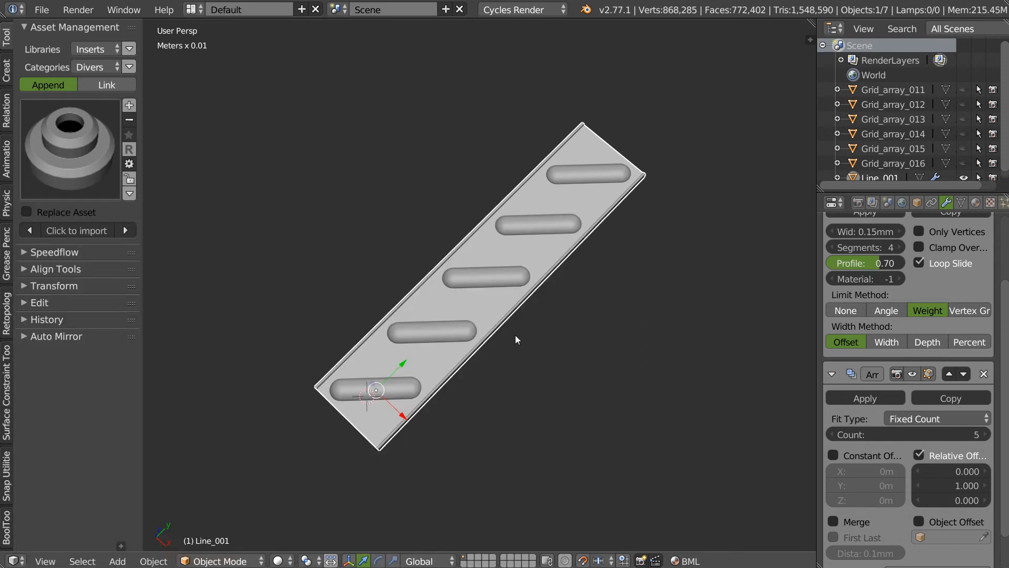
# Hide the Line_001 panel in the scene
pyautogui.moveTo(515, 339)
pyautogui.mouseDown(button='middle')
pyautogui.moveTo(545, 276)
pyautogui.moveTo(459, 367)
pyautogui.mouseUp(button='middle')
pyautogui.scroll(-1, 884, 96)
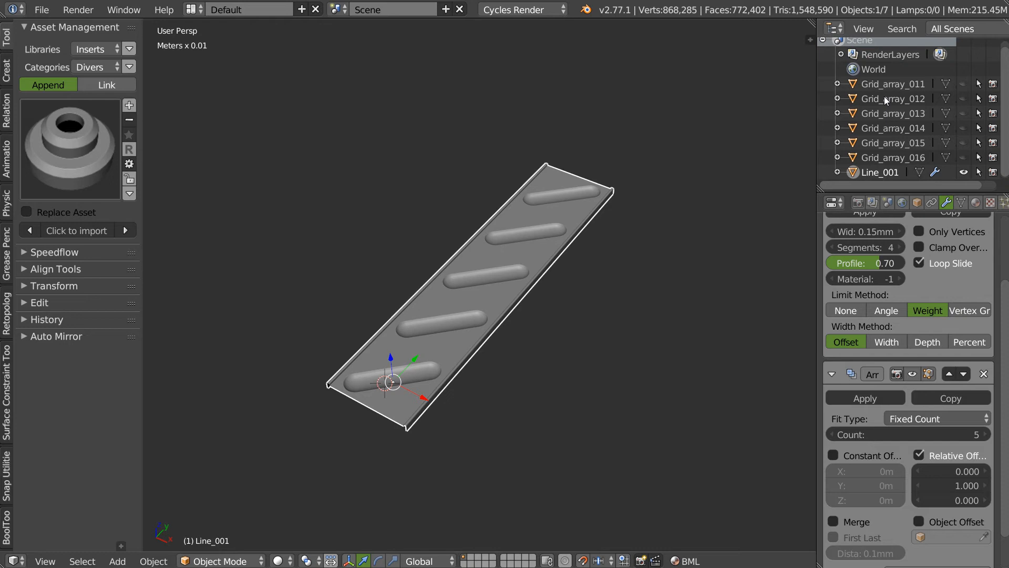
pyautogui.click(965, 173)
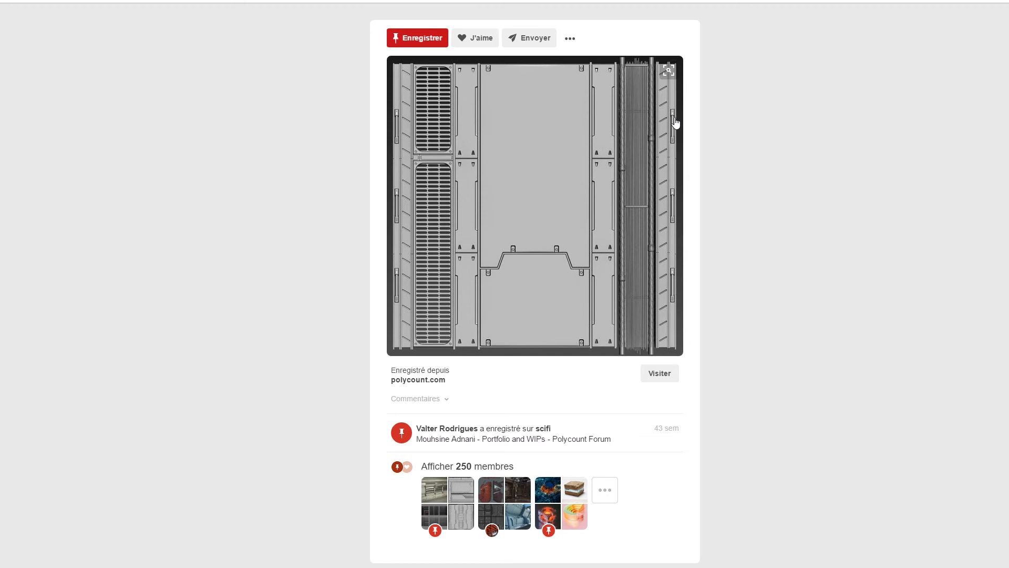
# Switch to the browser and look through the similar sci-fi panel reference images below the pin
pyautogui.scroll(-8, 385, 297)
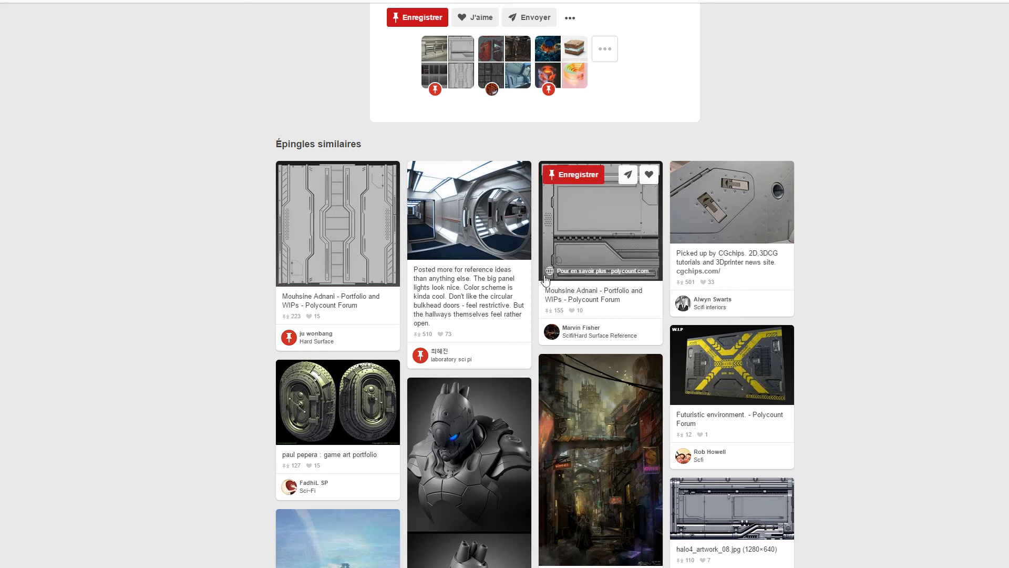
pyautogui.click(370, 231)
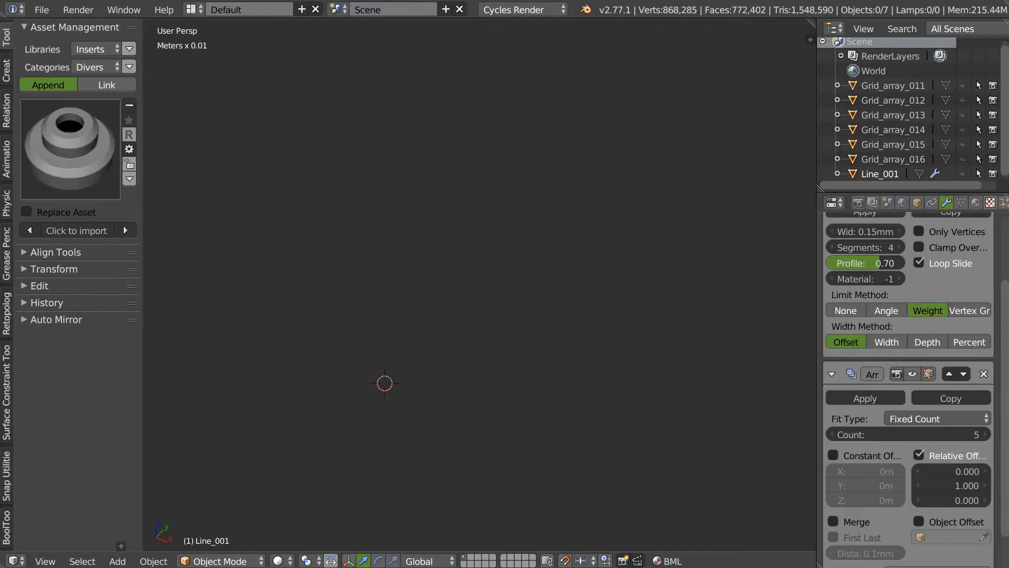
# Look through the Assets, Booleans, Brushes, Carver and Divers categories of the Inserts asset library
pyautogui.rightClick(475, 350)
pyautogui.press('Escape')
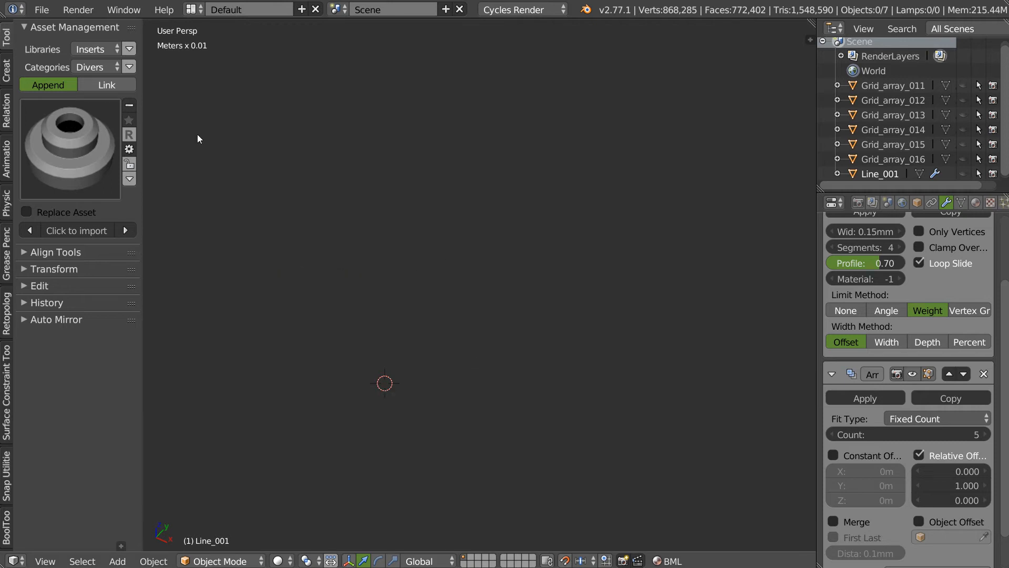
pyautogui.click(79, 150)
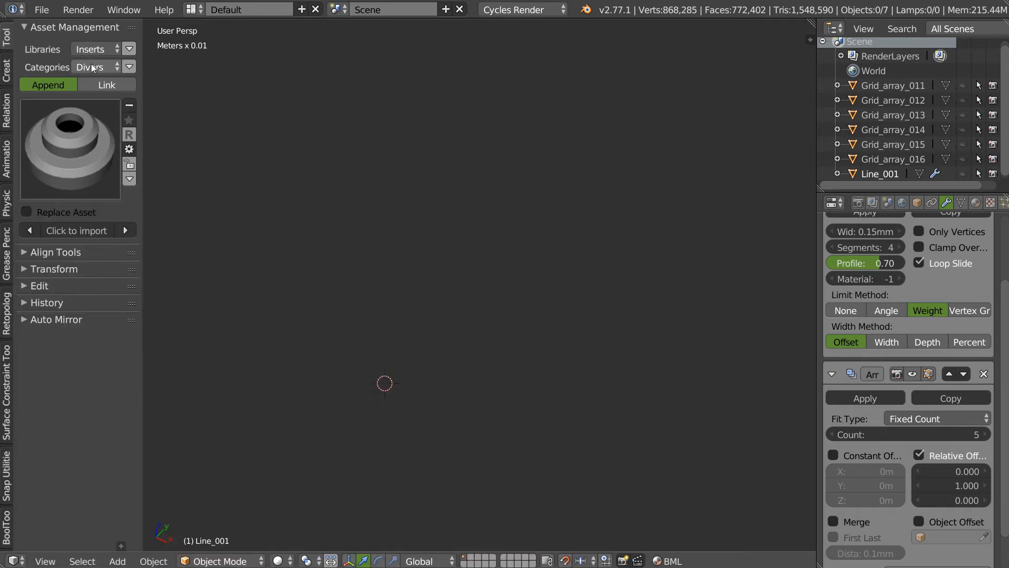
pyautogui.click(93, 67)
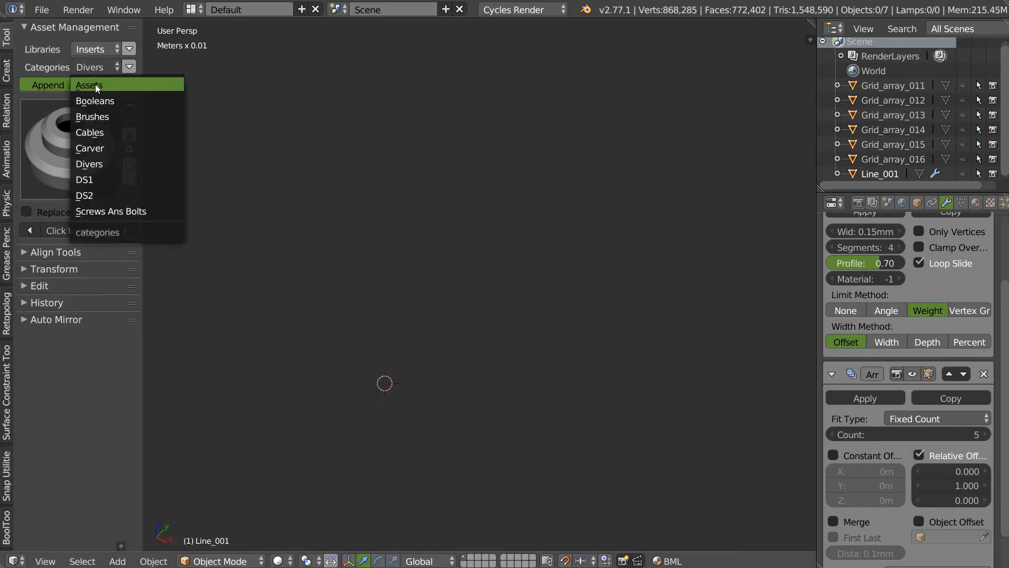
pyautogui.click(95, 84)
pyautogui.click(69, 148)
pyautogui.click(96, 66)
pyautogui.click(106, 101)
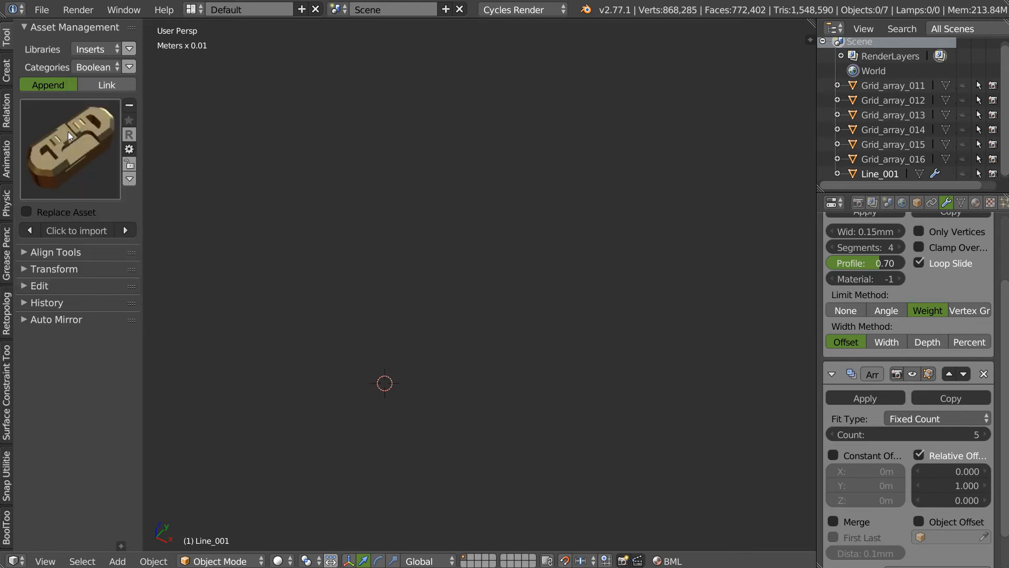
pyautogui.click(68, 129)
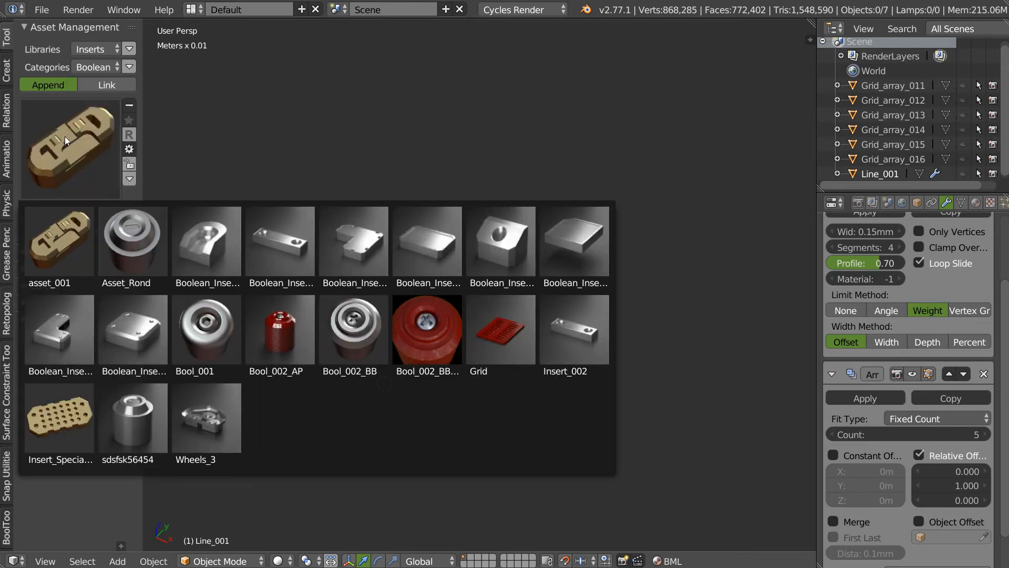
pyautogui.click(93, 66)
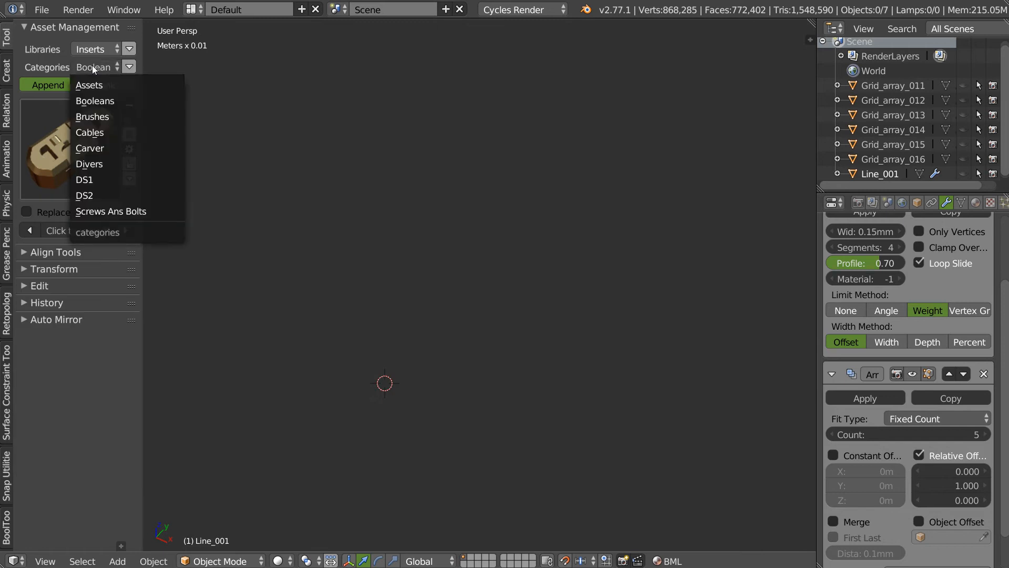
pyautogui.click(103, 114)
pyautogui.click(79, 151)
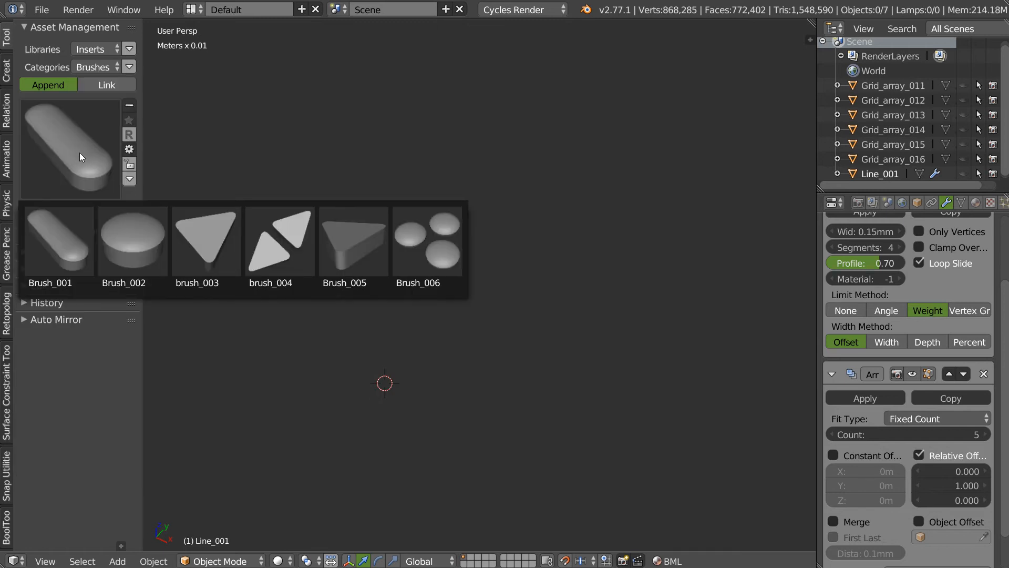
pyautogui.click(96, 67)
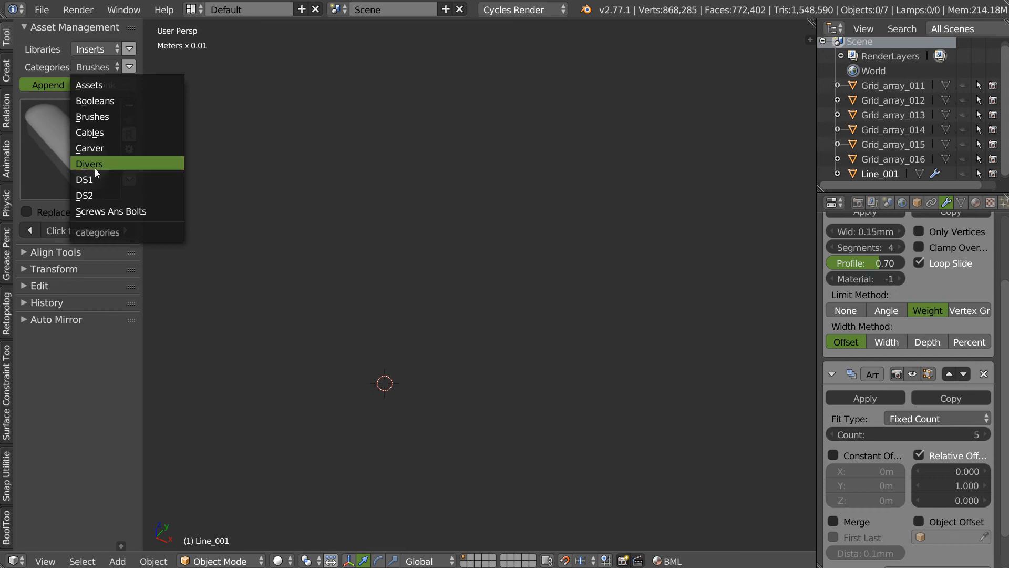
pyautogui.click(99, 148)
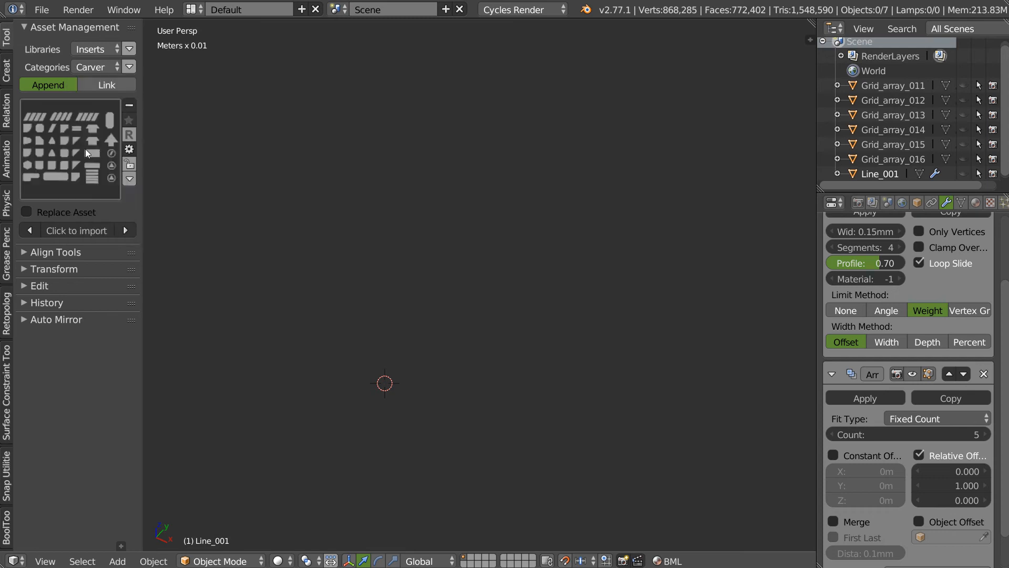
pyautogui.click(100, 67)
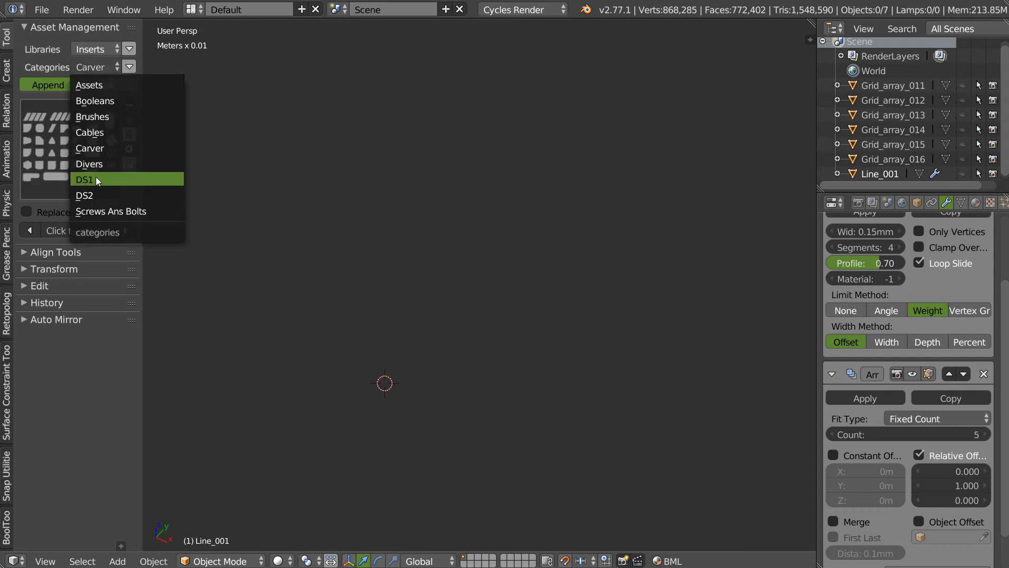
pyautogui.click(97, 165)
pyautogui.click(81, 166)
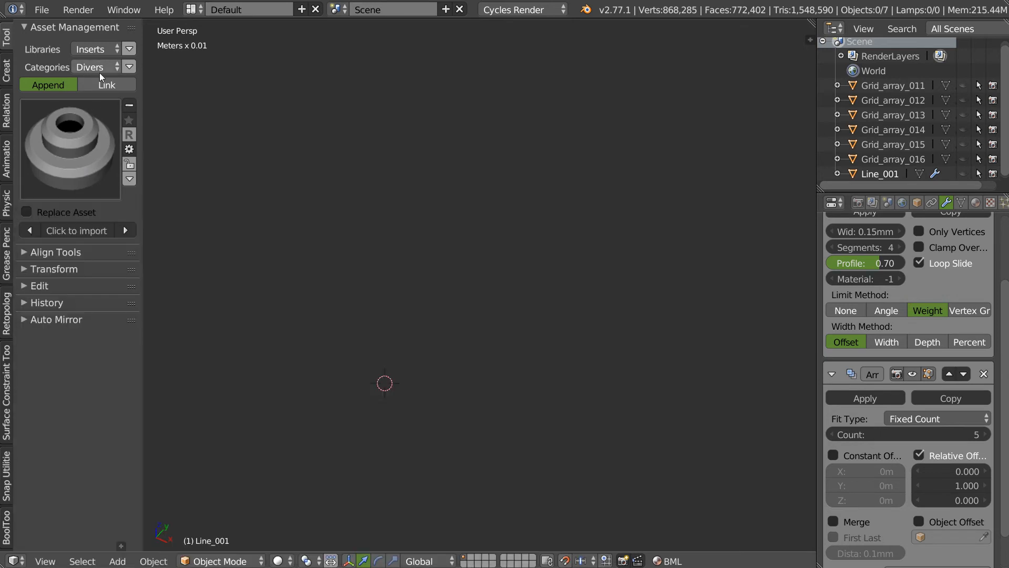
pyautogui.click(99, 71)
# Add a cylinder at the 3D cursor in the top orthographic view
pyautogui.press('q')
pyautogui.click(434, 267)
pyautogui.keyDown('shift'); pyautogui.moveTo(446, 310); pyautogui.dragTo(419, 208, button='middle'); pyautogui.keyUp('shift')
pyautogui.keyDown('ctrl'); pyautogui.moveTo(419, 207); pyautogui.dragTo(336, 189, button='middle'); pyautogui.keyUp('ctrl')
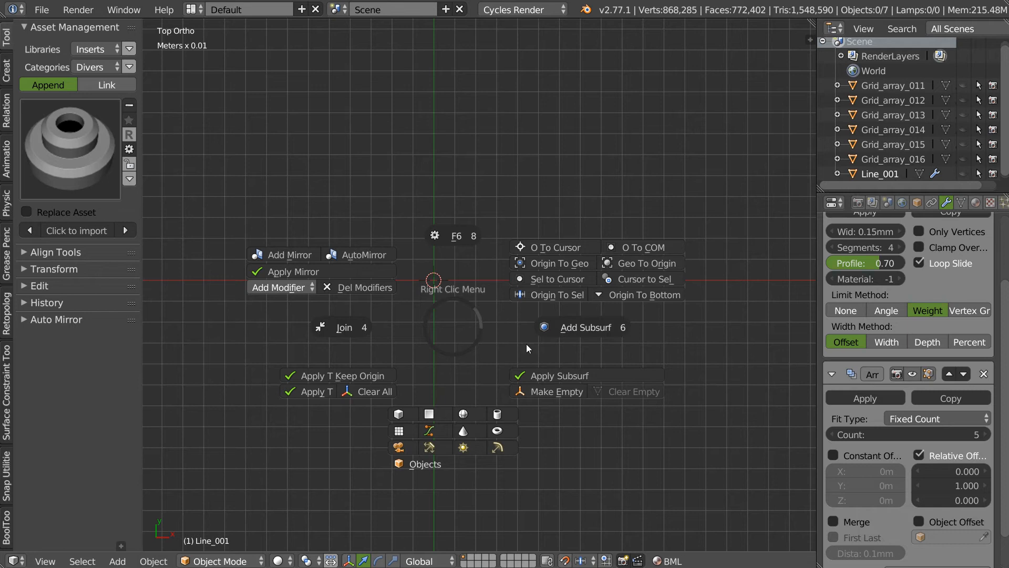
pyautogui.click(497, 414)
pyautogui.moveTo(455, 357); pyautogui.dragTo(451, 297, button='middle')
pyautogui.keyDown('ctrl'); pyautogui.moveTo(391, 328); pyautogui.dragTo(474, 252, button='middle'); pyautogui.keyUp('ctrl')
pyautogui.press('KP_7')
pyautogui.keyDown('shift'); pyautogui.moveTo(543, 255); pyautogui.dragTo(481, 241, button='middle'); pyautogui.keyUp('shift')
pyautogui.keyDown('shift'); pyautogui.moveTo(481, 241); pyautogui.dragTo(478, 282, button='middle'); pyautogui.keyUp('shift')
pyautogui.scroll(3, 395, 285)
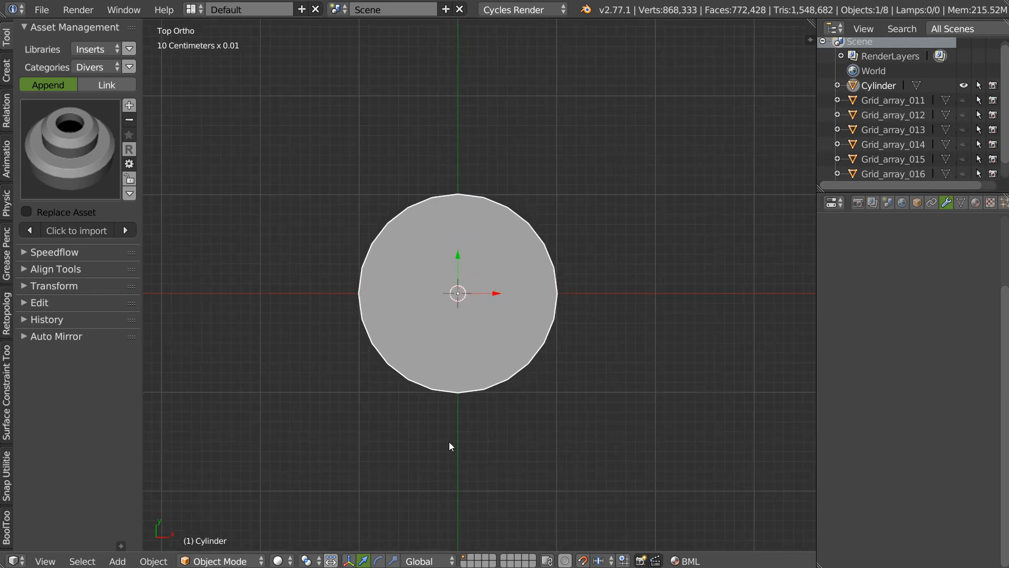
# Delete the cylinder's top cap face in Edit Mode, leaving the tube open at the top
pyautogui.press('Tab')
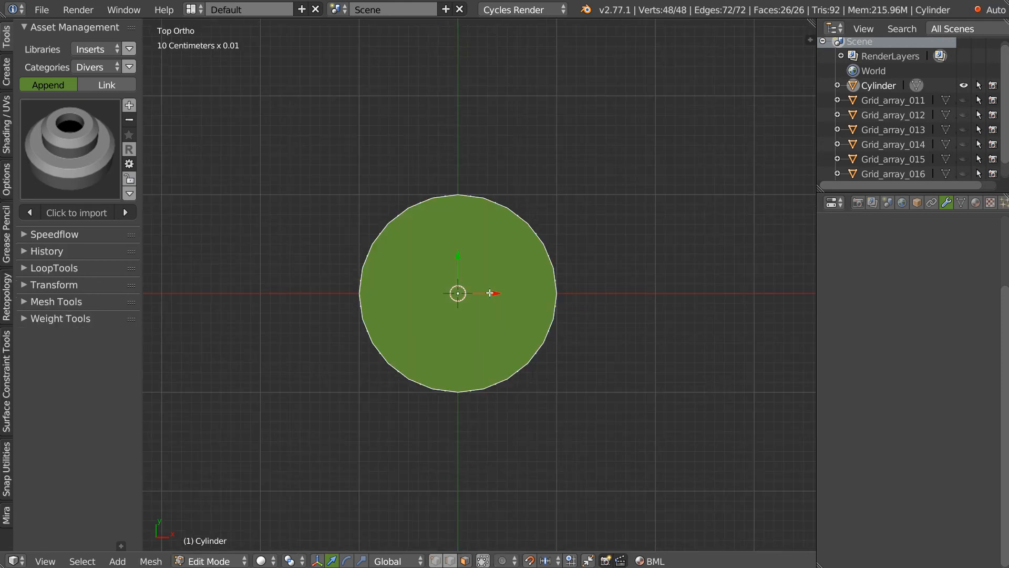
pyautogui.moveTo(440, 350); pyautogui.dragTo(494, 250, button='middle')
pyautogui.scroll(-5, 534, 239)
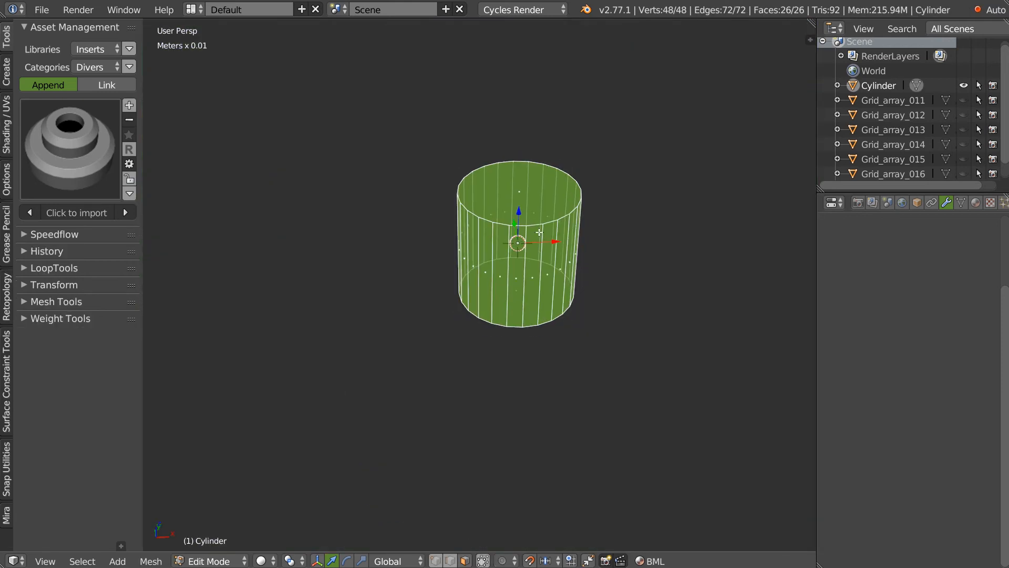
pyautogui.rightClick(520, 191)
pyautogui.press('x')
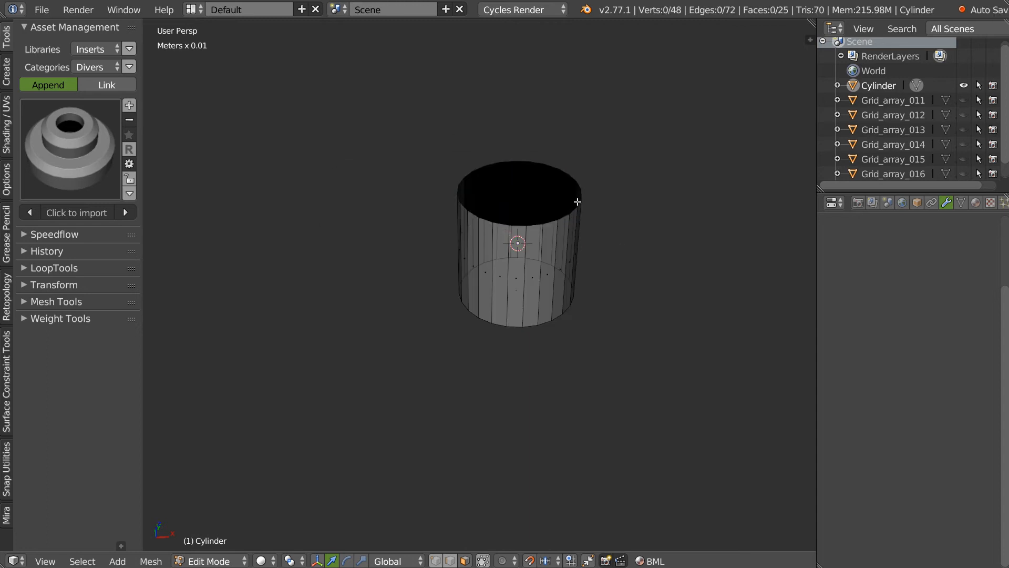
pyautogui.keyDown('shift'); pyautogui.moveTo(540, 260); pyautogui.dragTo(481, 284, button='middle'); pyautogui.keyUp('shift')
pyautogui.hotkey('shift', 'z')
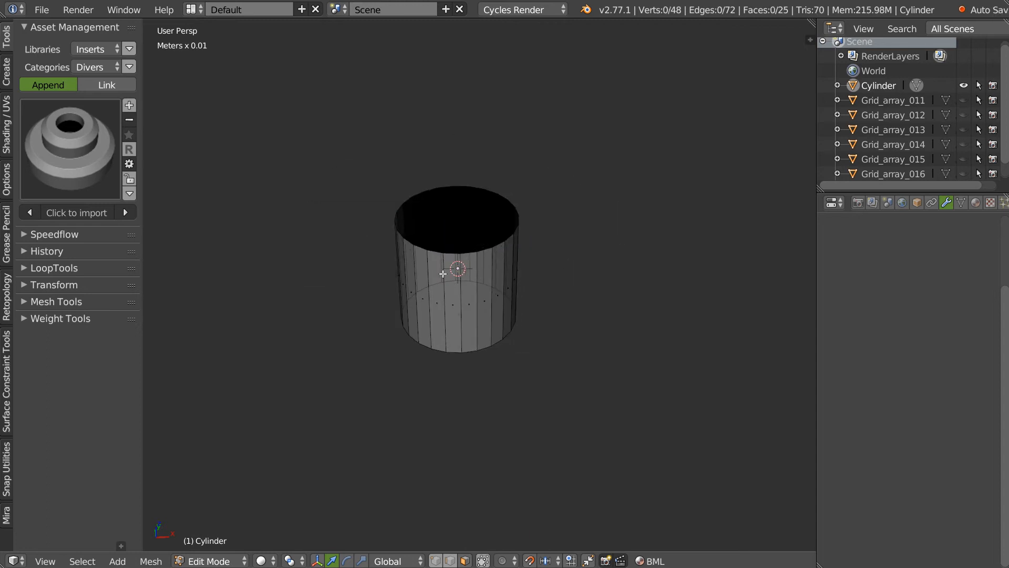
# Flip the normals of the whole open cylinder and return to Object Mode in top view
pyautogui.press('a')
pyautogui.press('w')
pyautogui.click(553, 318)
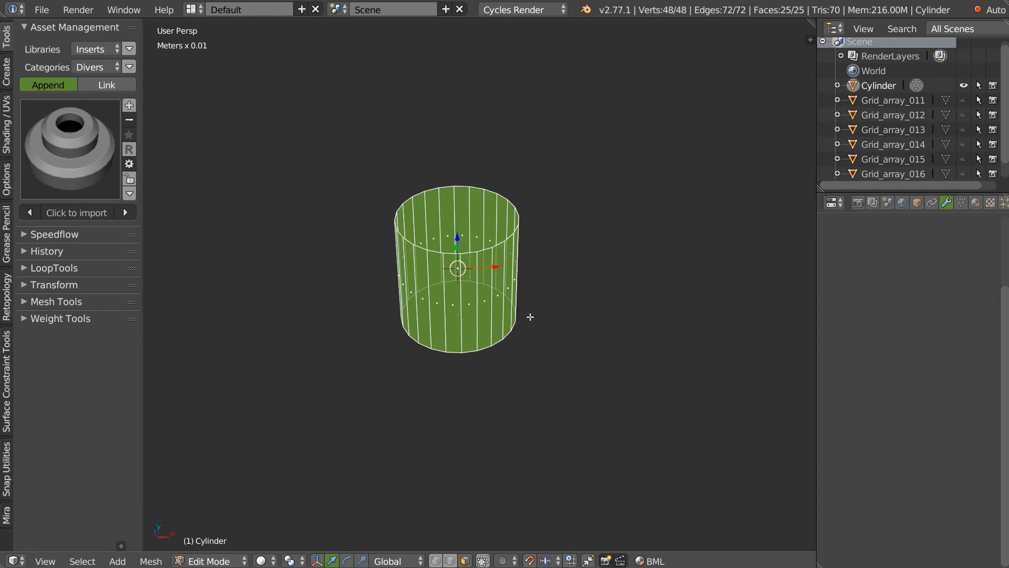
pyautogui.keyDown('ctrl'); pyautogui.moveTo(517, 269); pyautogui.dragTo(532, 236, button='middle'); pyautogui.keyUp('ctrl')
pyautogui.press('Tab')
pyautogui.press('KP_7')
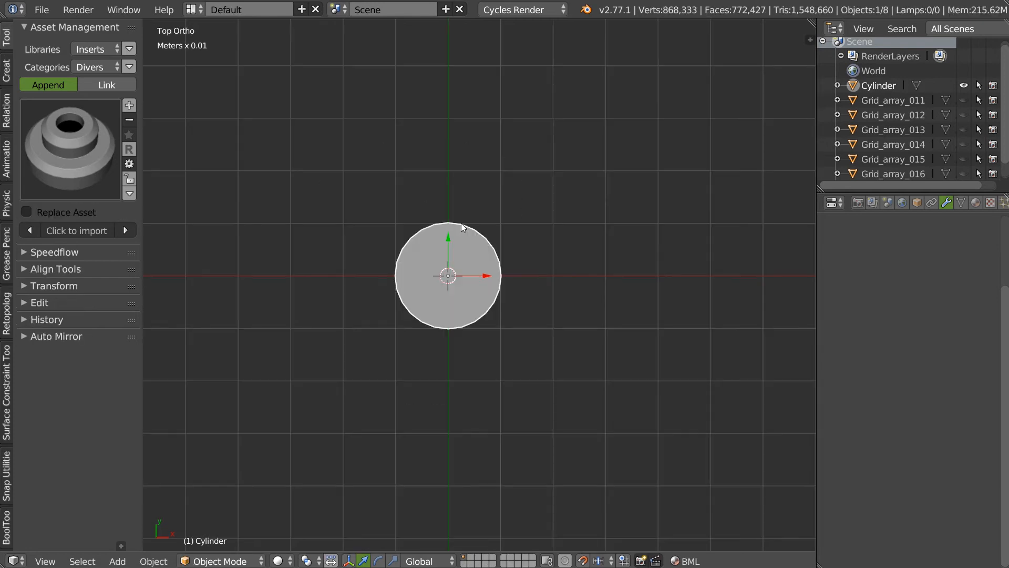
# Duplicate the open cylinder along the X axis, placing the copy about 3 cm from the original
pyautogui.press('z')
pyautogui.click(556, 206)
pyautogui.scroll(1, 468, 232)
pyautogui.scroll(1, 419, 305)
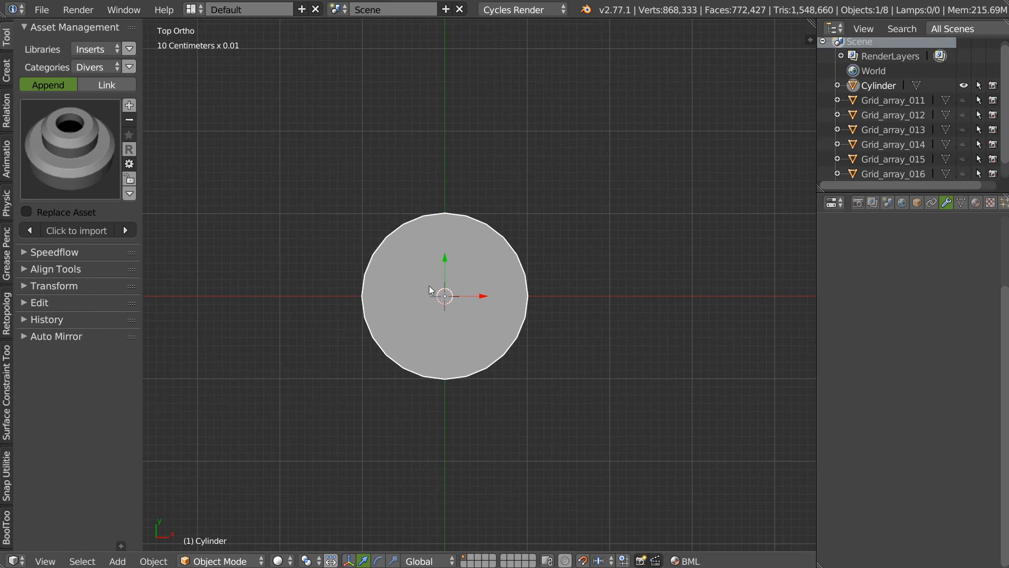
pyautogui.hotkey('shift', 'd')
pyautogui.press('x')
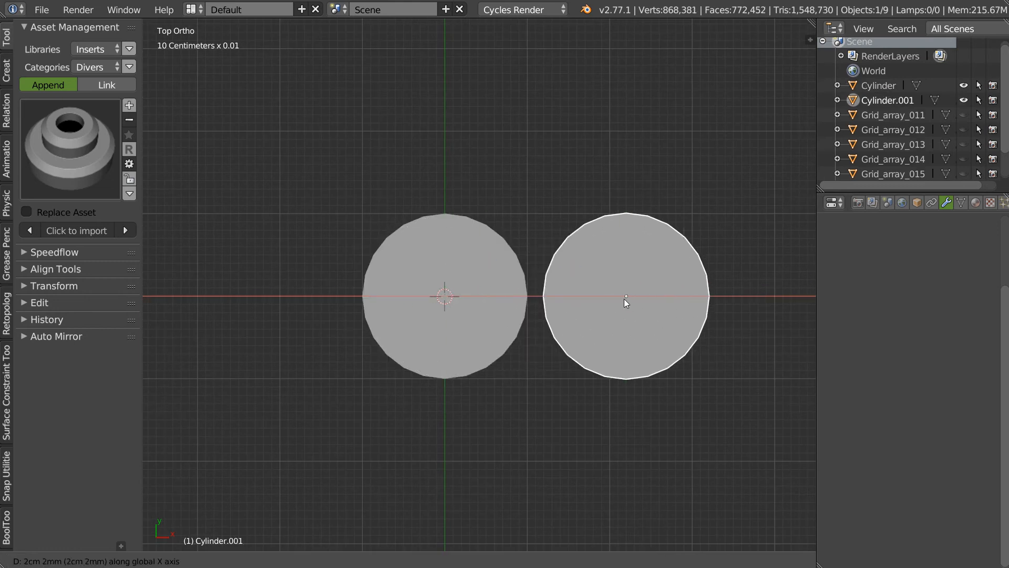
pyautogui.click(709, 307)
pyautogui.scroll(-2, 518, 311)
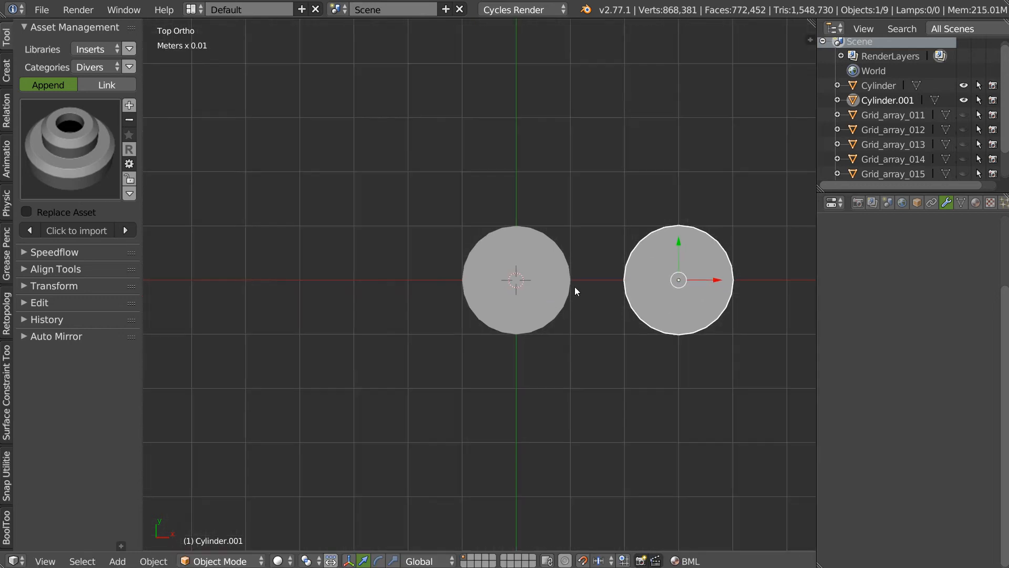
# Duplicate the original cylinder 2 cm in X and 2 cm in Y, and shift the copy -5 mm along X
pyautogui.keyDown('shift'); pyautogui.moveTo(591, 206); pyautogui.dragTo(545, 286, button='middle'); pyautogui.keyUp('shift')
pyautogui.rightClick(458, 326)
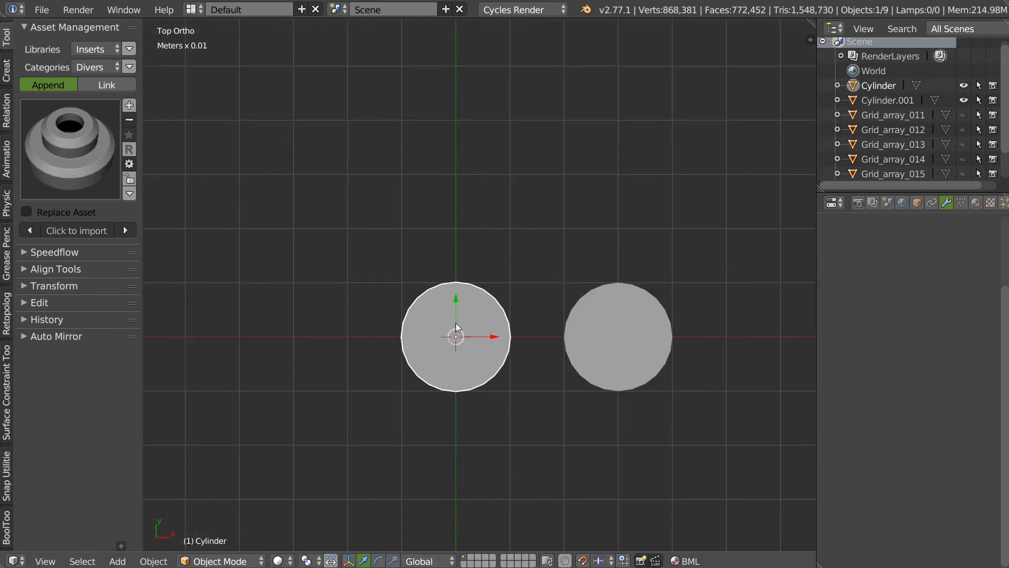
pyautogui.hotkey('shift', 'd')
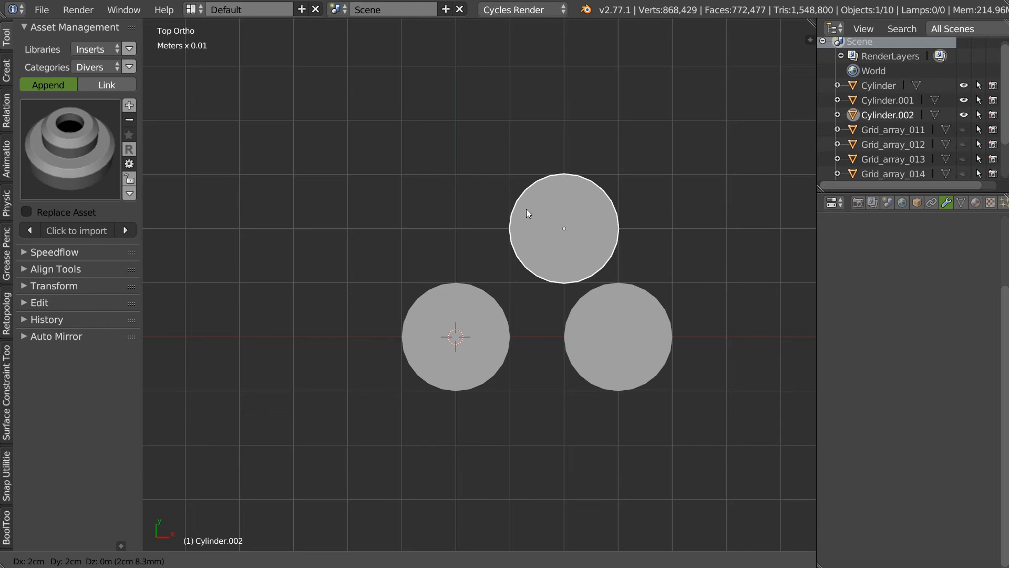
pyautogui.click(527, 215)
pyautogui.scroll(4, 528, 216)
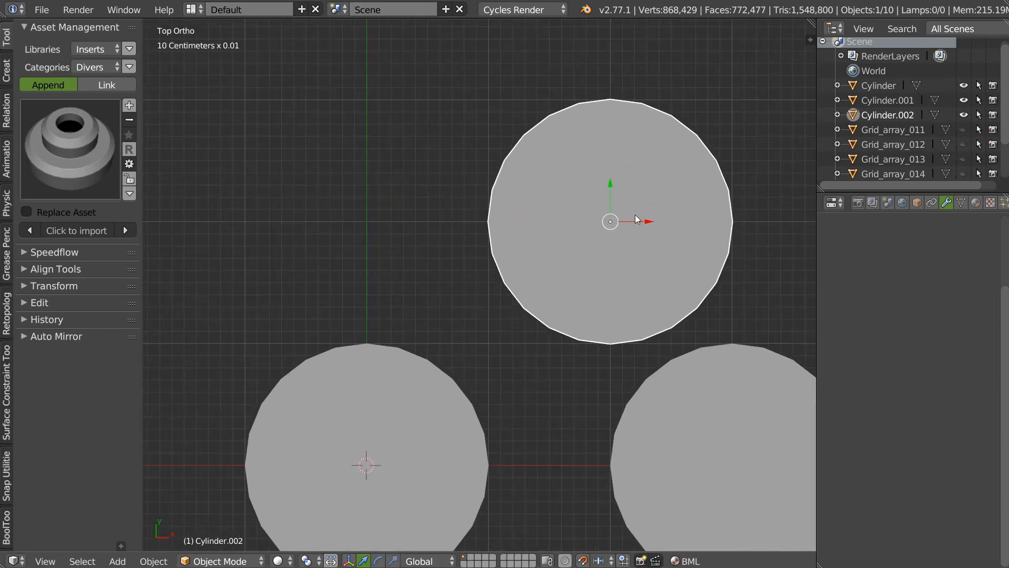
pyautogui.press('g')
pyautogui.press('x')
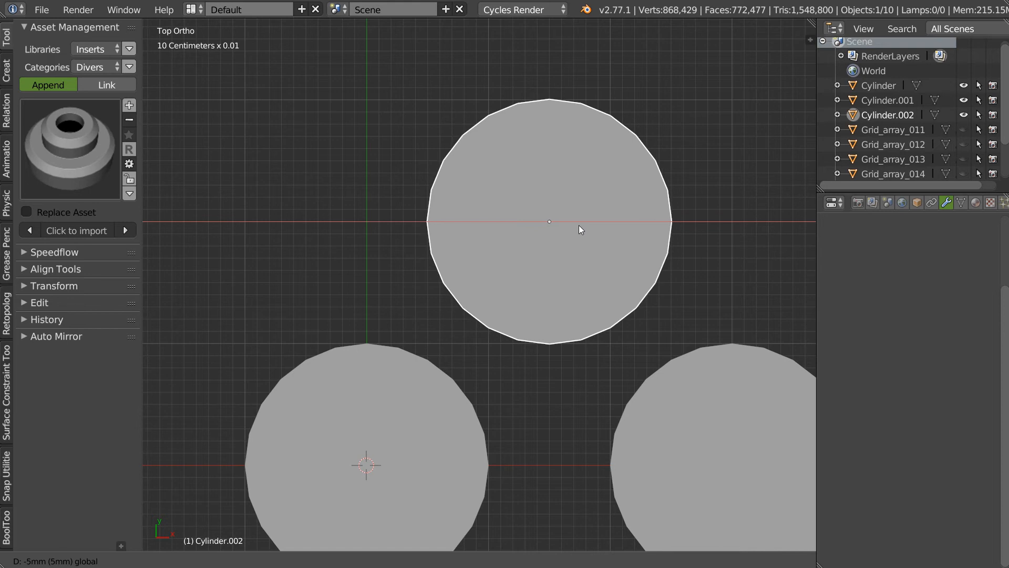
pyautogui.click(578, 225)
pyautogui.scroll(-4, 588, 270)
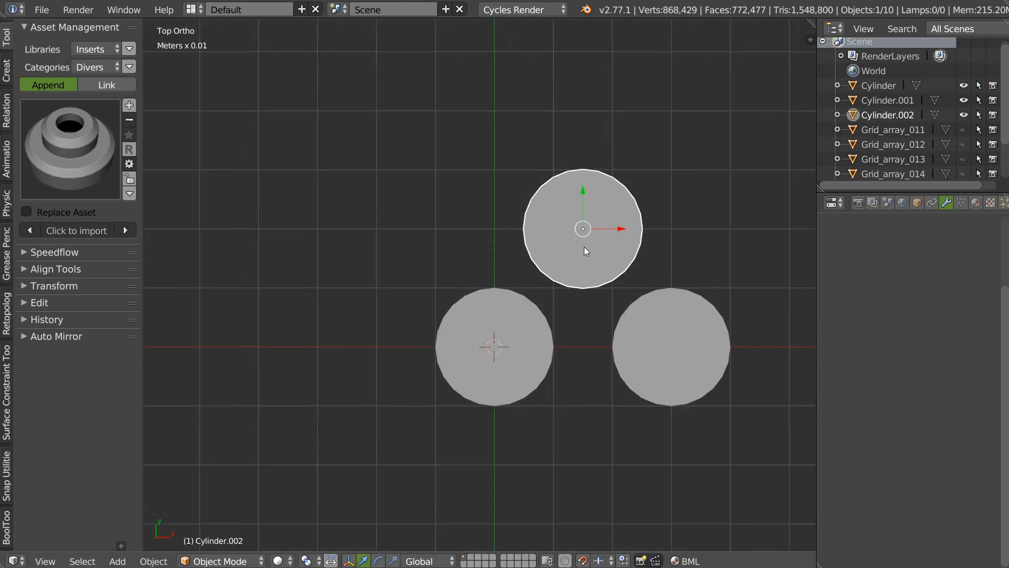
# Duplicate the upper cylinder -4 cm along the Y axis, below the two middle cylinders
pyautogui.keyDown('shift'); pyautogui.moveTo(566, 309); pyautogui.dragTo(522, 228, button='middle'); pyautogui.keyUp('shift')
pyautogui.scroll(2, 528, 209)
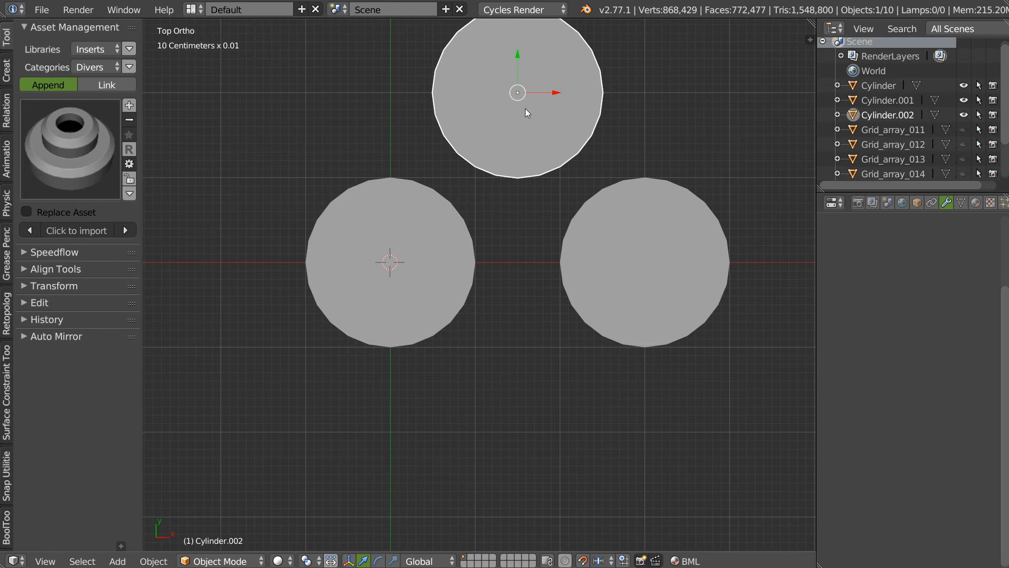
pyautogui.hotkey('shift', 'd')
pyautogui.press('y')
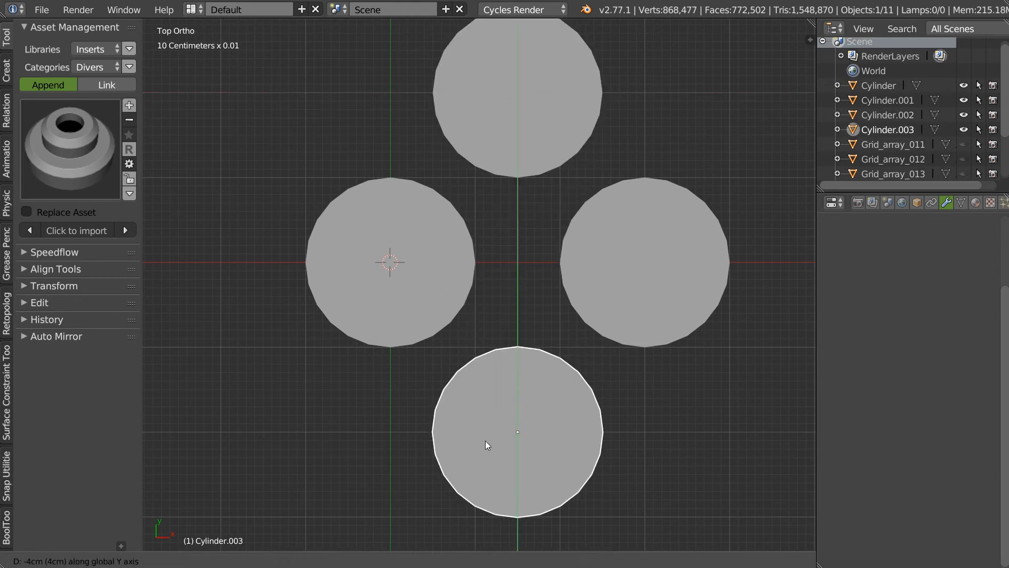
pyautogui.click(485, 440)
pyautogui.scroll(-3, 443, 408)
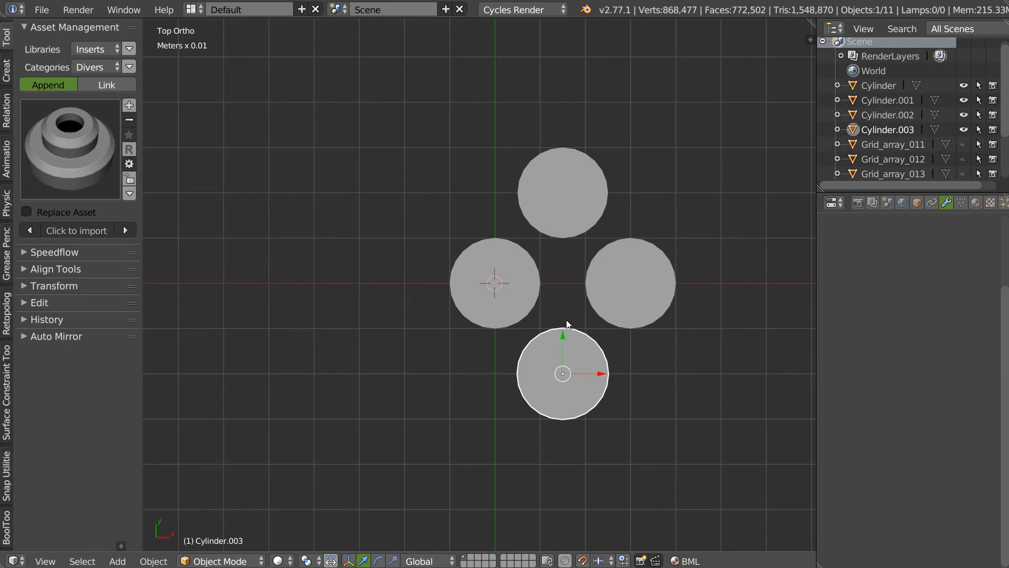
# Poke the remaining end face of the original cylinder at the 3D cursor
pyautogui.rightClick(507, 264)
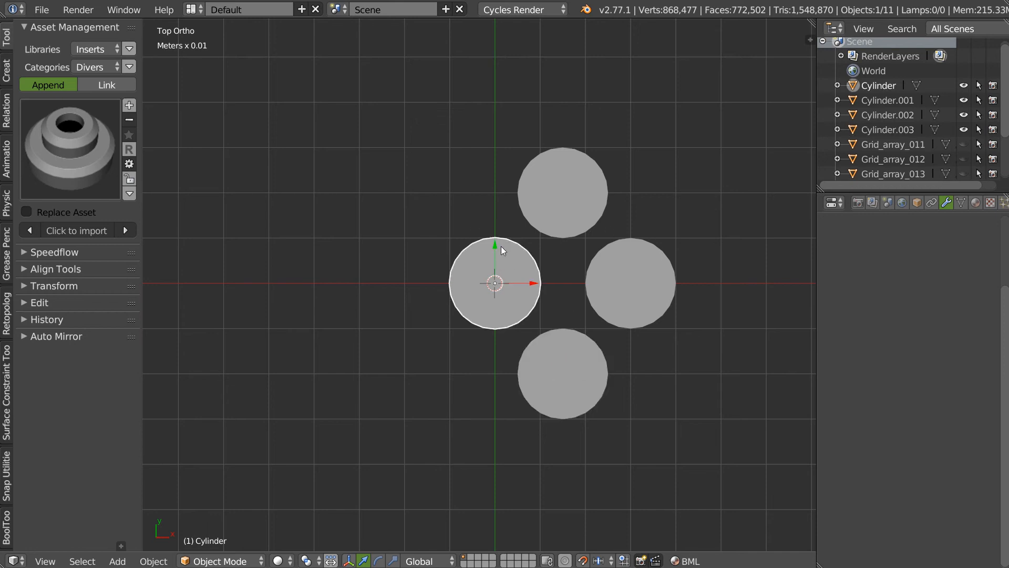
pyautogui.press('Tab')
pyautogui.press('a')
pyautogui.rightClick(490, 284)
pyautogui.rightClick(496, 284)
pyautogui.click(591, 220)
pyautogui.press('Tab')
# Poke all faces of the lowest cylinder in Edit Mode
pyautogui.rightClick(550, 367)
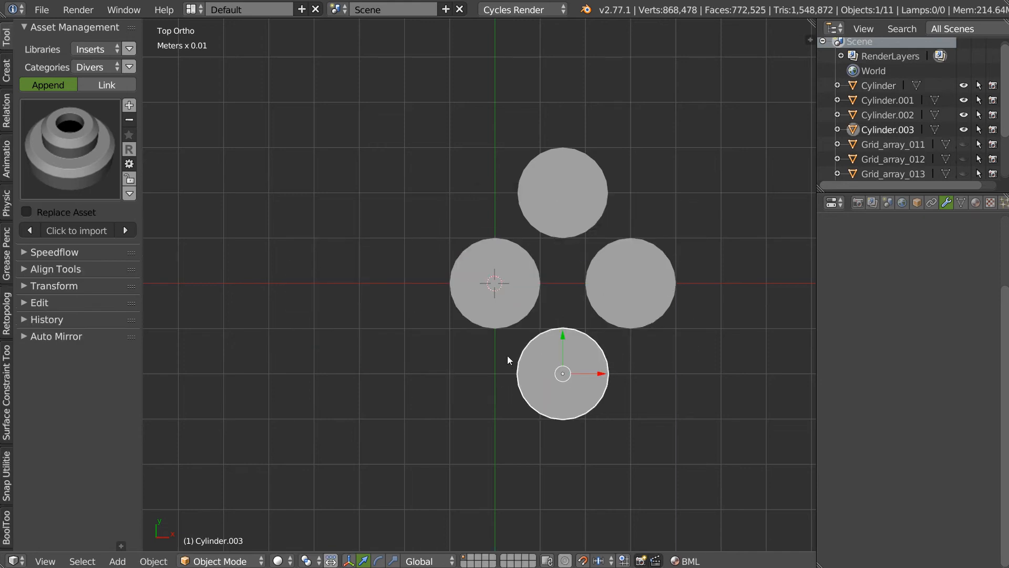
pyautogui.press('Tab')
pyautogui.press('Tab')
pyautogui.press('Tab')
pyautogui.rightClick(552, 344)
pyautogui.click(660, 283)
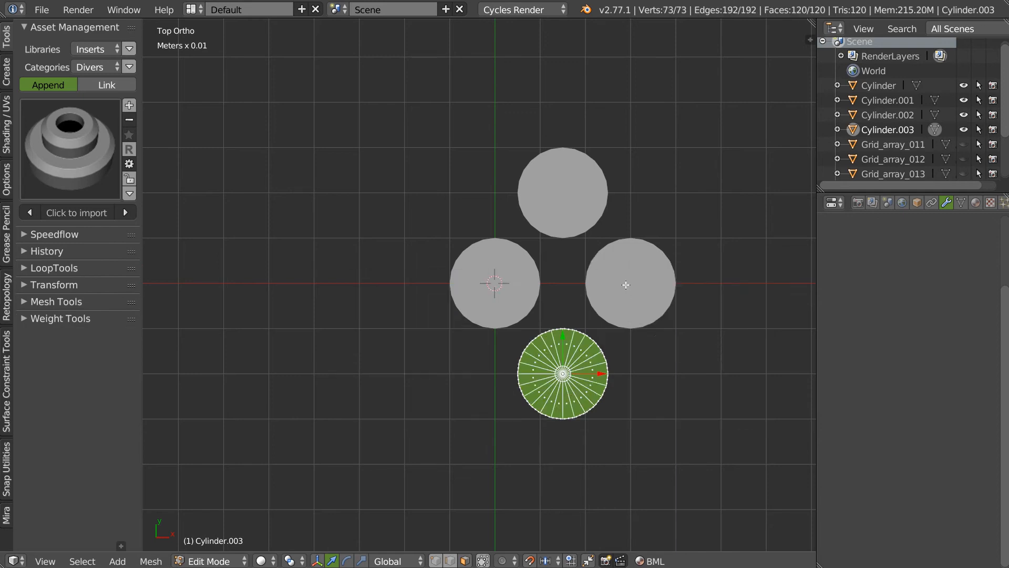
pyautogui.press('Tab')
# Poke the end face of the middle cylinder on the far side of the 3D cursor in Edit Mode
pyautogui.rightClick(632, 287)
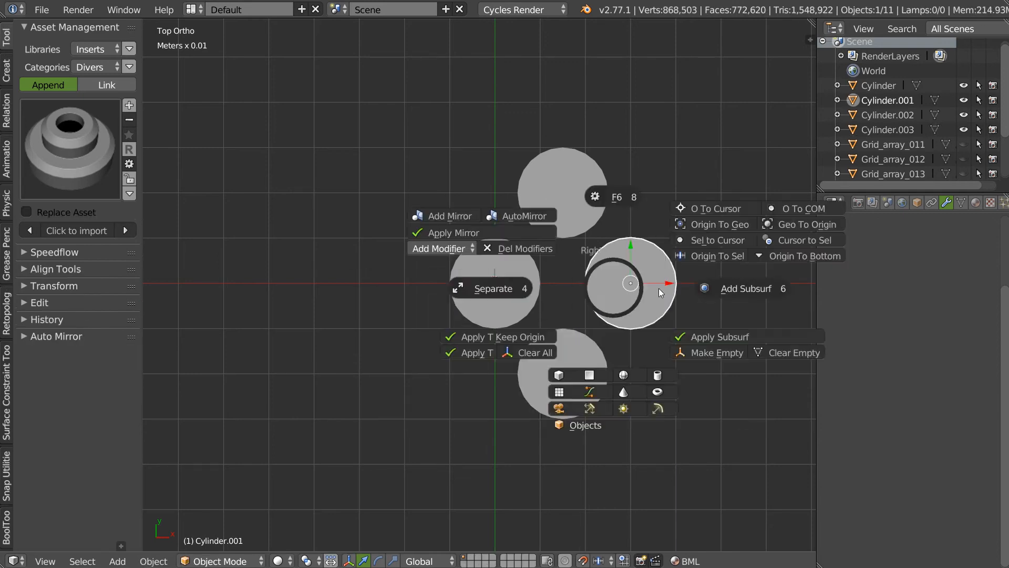
pyautogui.hotkey('ctrl', '2')
pyautogui.rightClick(588, 294)
pyautogui.click(690, 298)
pyautogui.press('Tab')
pyautogui.rightClick(617, 297)
pyautogui.click(614, 295)
pyautogui.rightClick(609, 284)
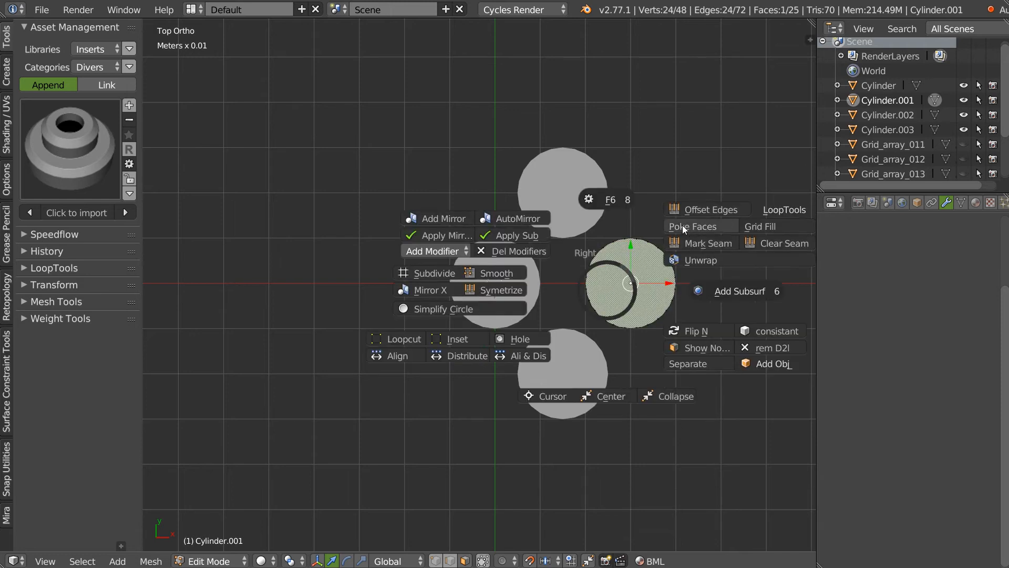
# Poke the end face of the upper cylinder
pyautogui.press('Tab')
pyautogui.click(546, 207)
pyautogui.rightClick(556, 195)
pyautogui.press('Tab')
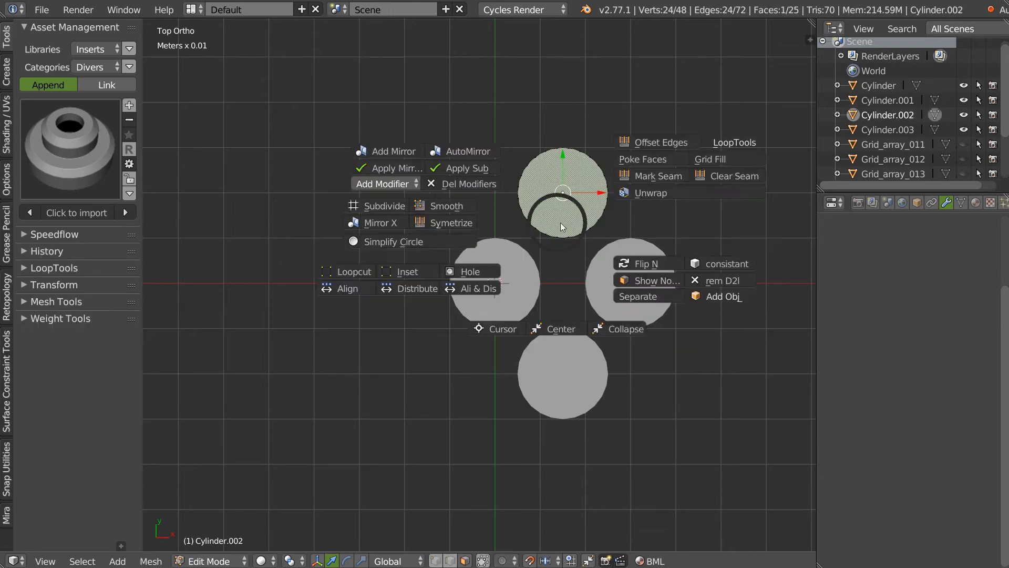
pyautogui.rightClick(572, 215)
pyautogui.click(644, 160)
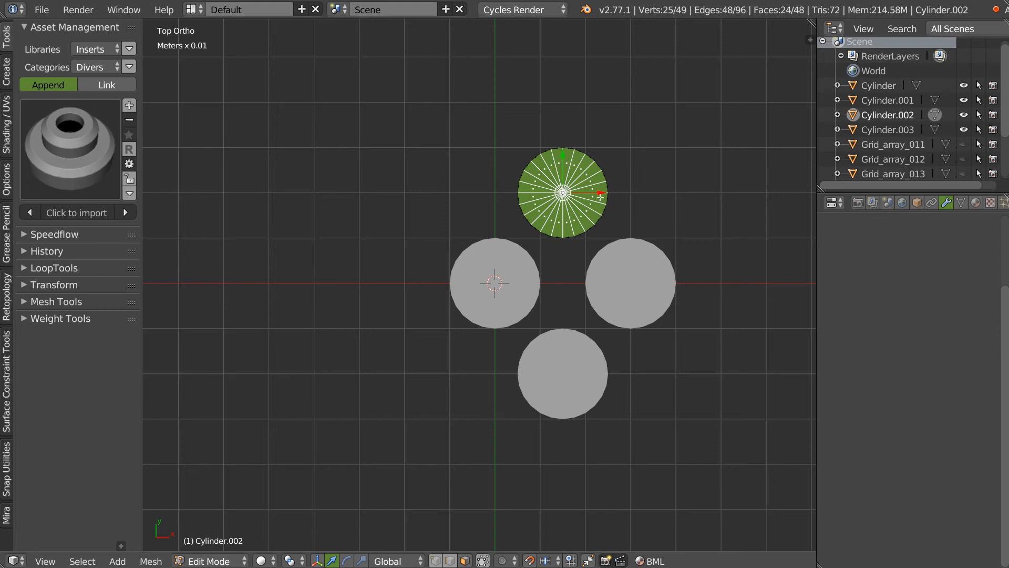
# Join the four cylinders into one object
pyautogui.press('Tab')
pyautogui.keyDown('shift'); pyautogui.click(508, 289); pyautogui.keyUp('shift')
pyautogui.keyDown('shift'); pyautogui.click(631, 295); pyautogui.keyUp('shift')
pyautogui.keyDown('shift'); pyautogui.click(583, 347); pyautogui.keyUp('shift')
pyautogui.press('w')
pyautogui.hotkey('ctrl', 'j')
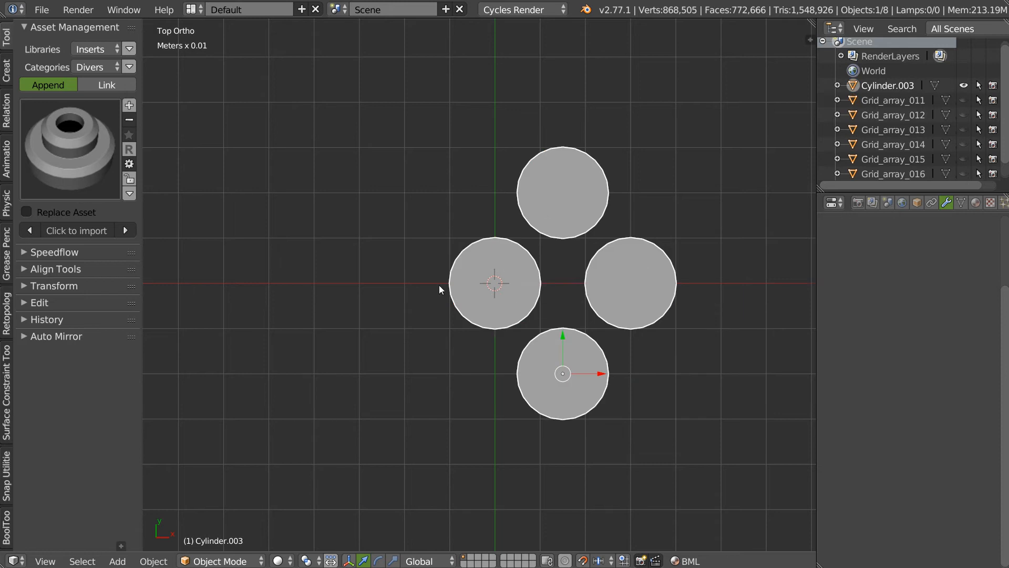
# Delete the half of the cylinder at the 3D cursor that lies on the negative X side
pyautogui.press('Tab')
pyautogui.press('a')
pyautogui.press('b')
pyautogui.moveTo(414, 150); pyautogui.dragTo(493, 413)
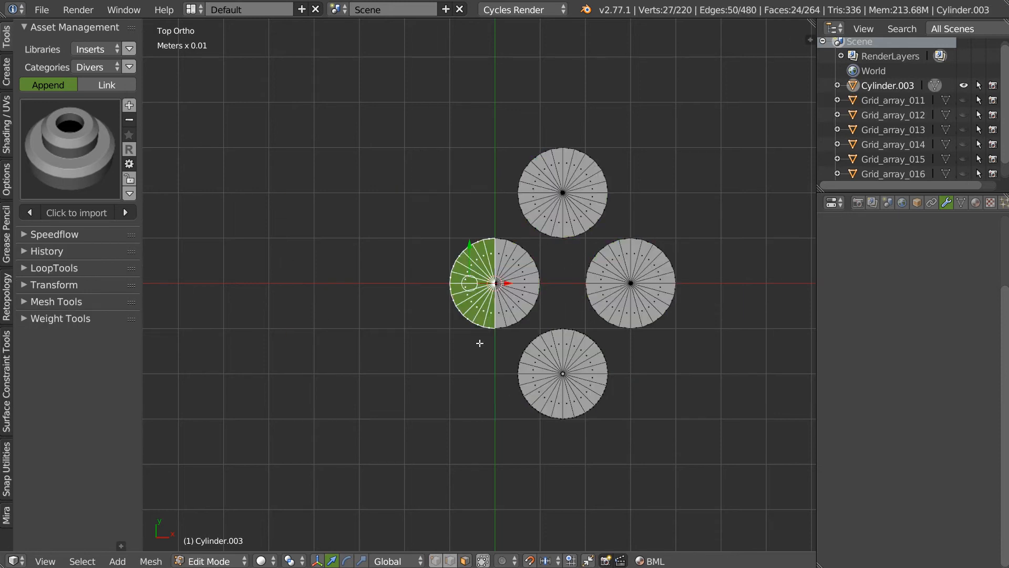
pyautogui.press('x')
pyautogui.keyDown('shift'); pyautogui.moveTo(633, 300); pyautogui.dragTo(537, 297, button='middle'); pyautogui.keyUp('shift')
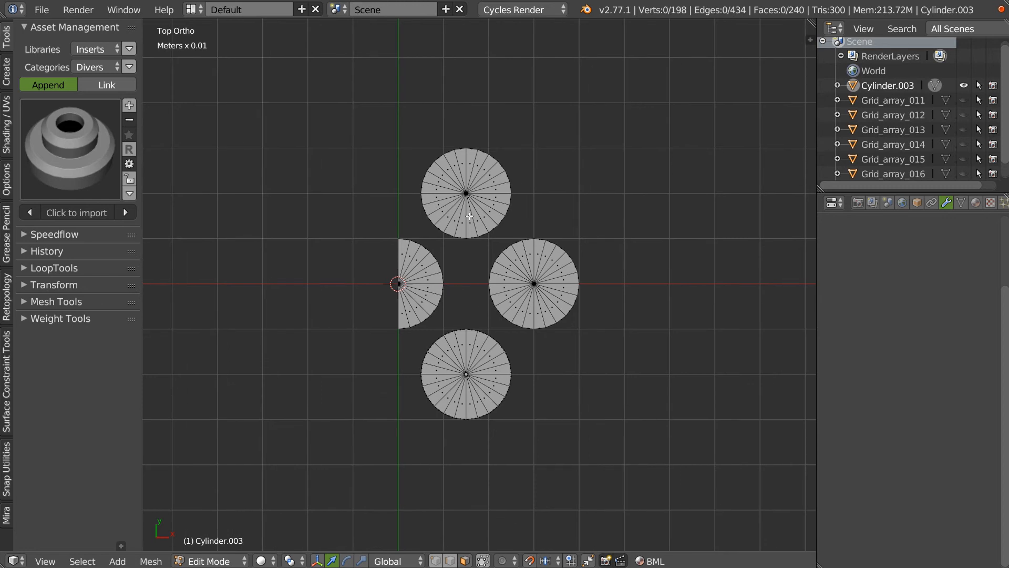
# Delete the whole linked mesh of the lowest cylinder, whose side walls were poked as well
pyautogui.moveTo(464, 250); pyautogui.dragTo(473, 206, button='middle')
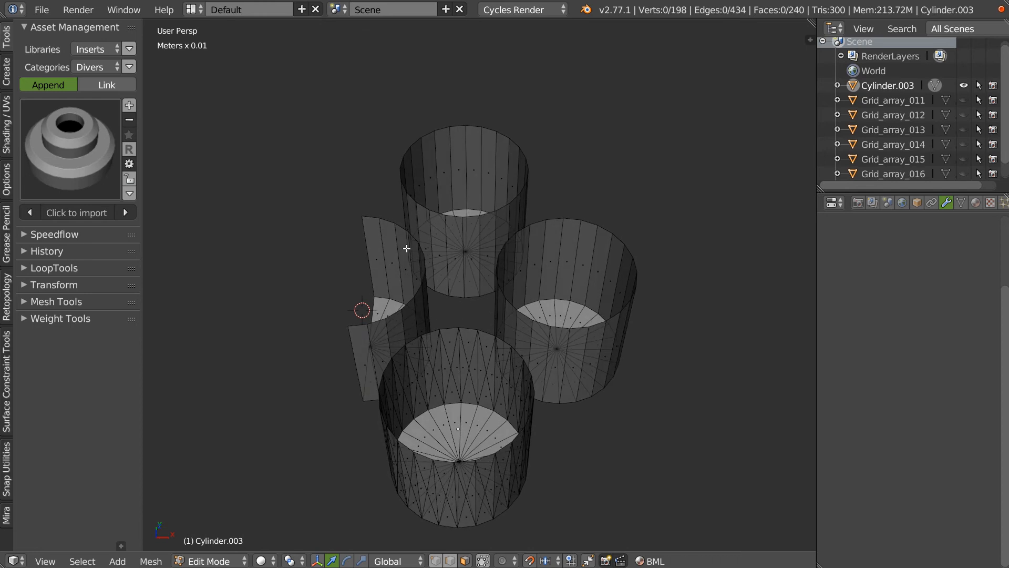
pyautogui.moveTo(411, 247); pyautogui.dragTo(464, 276, button='middle')
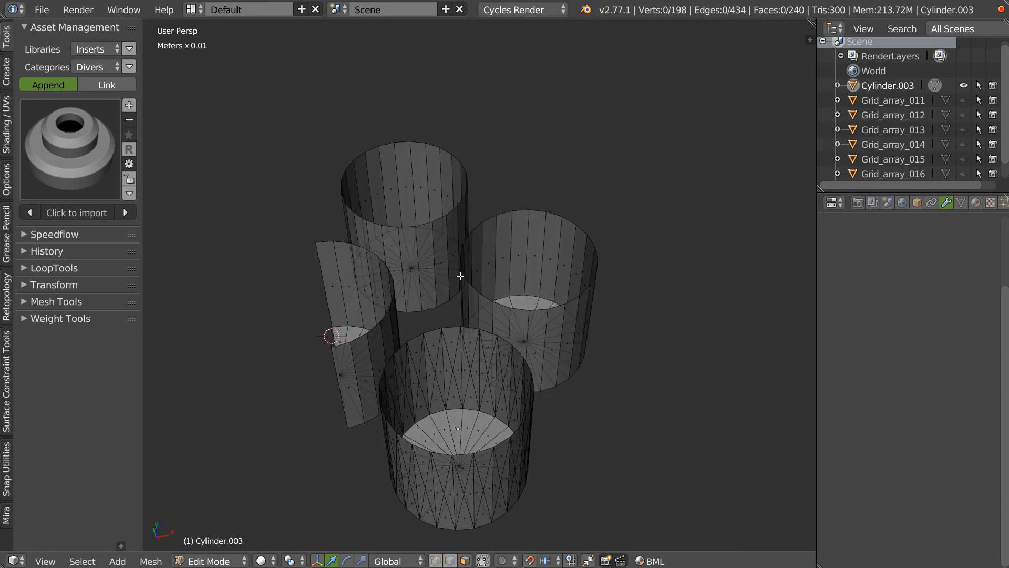
pyautogui.moveTo(444, 334); pyautogui.dragTo(474, 346, button='middle')
pyautogui.scroll(3, 475, 346)
pyautogui.rightClick(486, 344)
pyautogui.keyDown('shift'); pyautogui.rightClick(459, 363); pyautogui.keyUp('shift')
pyautogui.keyDown('shift'); pyautogui.rightClick(453, 374); pyautogui.keyUp('shift')
pyautogui.scroll(-6, 576, 312)
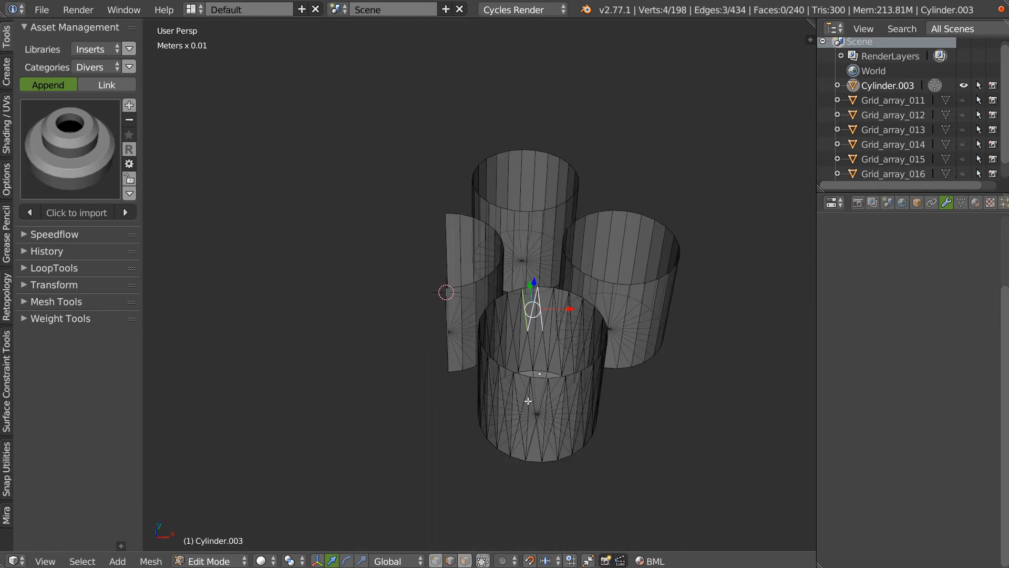
pyautogui.press('l')
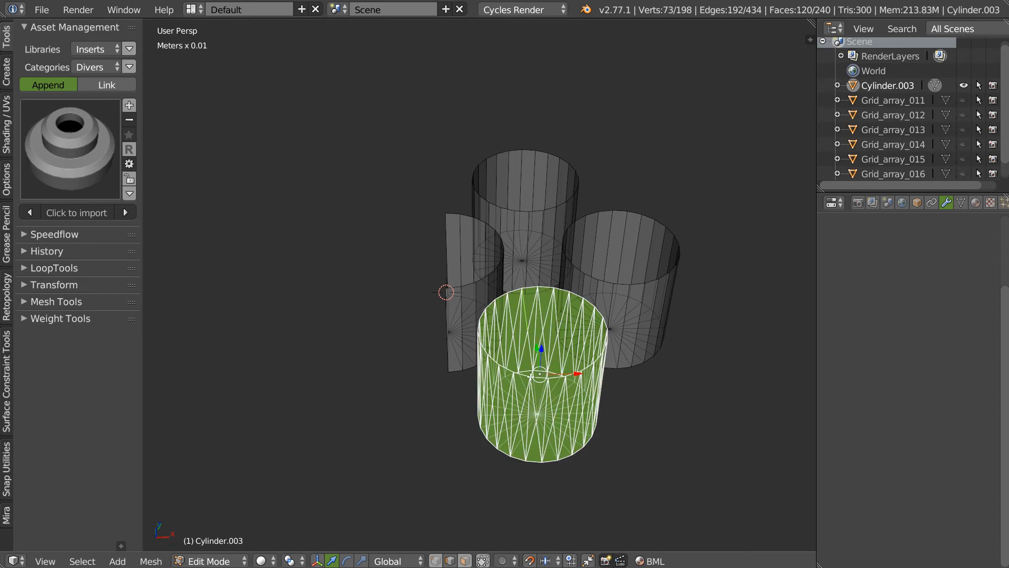
pyautogui.press('x')
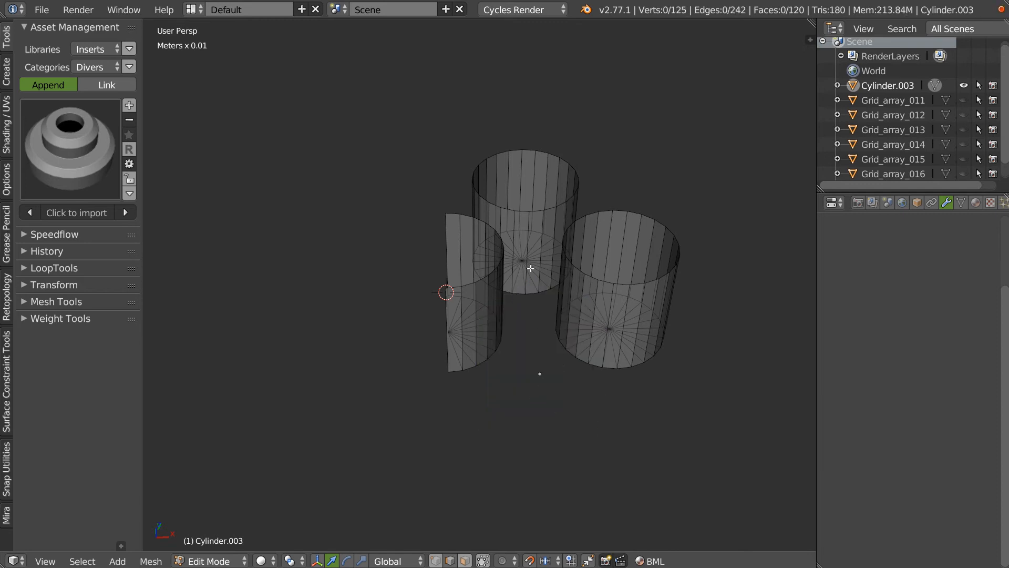
# Separate the upper cylinder into its own object and set its origin to its geometry
pyautogui.press('l')
pyautogui.press('p')
pyautogui.click(521, 249)
pyautogui.press('Tab')
pyautogui.click(529, 234)
pyautogui.rightClick(529, 234)
pyautogui.click(626, 173)
pyautogui.press('KP_7')
pyautogui.scroll(4, 531, 262)
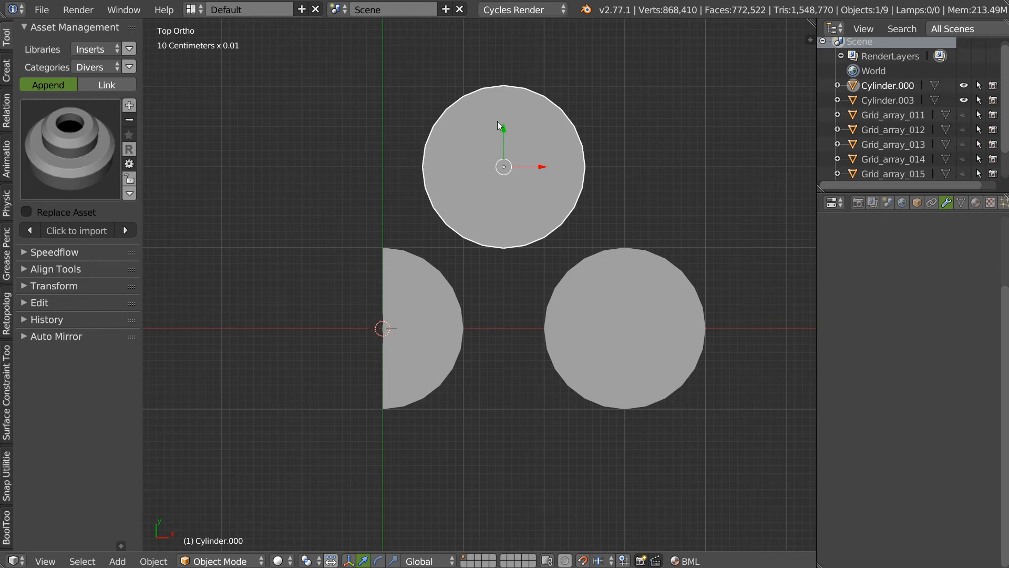
pyautogui.press('g')
pyautogui.press('y')
pyautogui.click(465, 417)
pyautogui.hotkey('ctrl', 'z')
# Duplicate the upper cylinder in the negative Y direction, and shift the copy a further -1.4 cm along Y, below the middle row
pyautogui.hotkey('shift', 'd')
pyautogui.press('y')
pyautogui.click(458, 485)
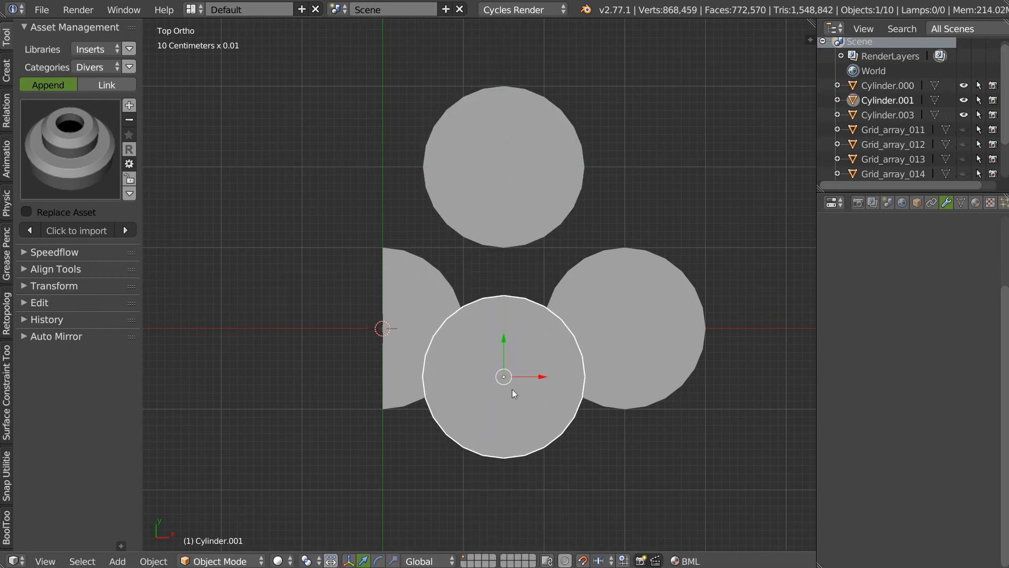
pyautogui.keyDown('shift'); pyautogui.moveTo(512, 362); pyautogui.dragTo(496, 244, button='middle'); pyautogui.keyUp('shift')
pyautogui.press('g')
pyautogui.press('y')
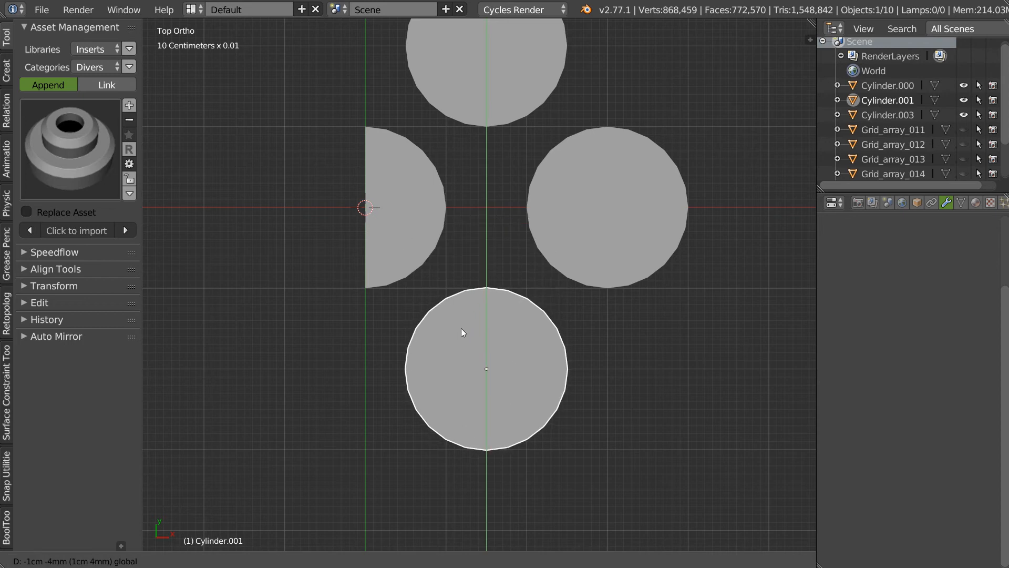
pyautogui.click(463, 331)
# Join the upper and lower cylinders with the middle cylinder object
pyautogui.scroll(-2, 501, 267)
pyautogui.moveTo(500, 267)
pyautogui.keyDown('shift'); pyautogui.mouseDown(button='middle')
pyautogui.moveTo(481, 303)
pyautogui.moveTo(478, 279)
pyautogui.moveTo(479, 311)
pyautogui.moveTo(481, 269)
pyautogui.mouseUp(button='middle'); pyautogui.keyUp('shift')
pyautogui.keyDown('shift'); pyautogui.click(521, 198); pyautogui.keyUp('shift')
pyautogui.keyDown('shift'); pyautogui.click(557, 271); pyautogui.keyUp('shift')
pyautogui.press('w')
pyautogui.click(446, 294)
pyautogui.press('Tab')
pyautogui.scroll(-2, 480, 311)
pyautogui.press('Tab')
# Symmetrize the joined mesh across the X axis to complete the half cylinder at the 3D cursor
pyautogui.moveTo(489, 211); pyautogui.dragTo(505, 270, button='middle')
pyautogui.press('w')
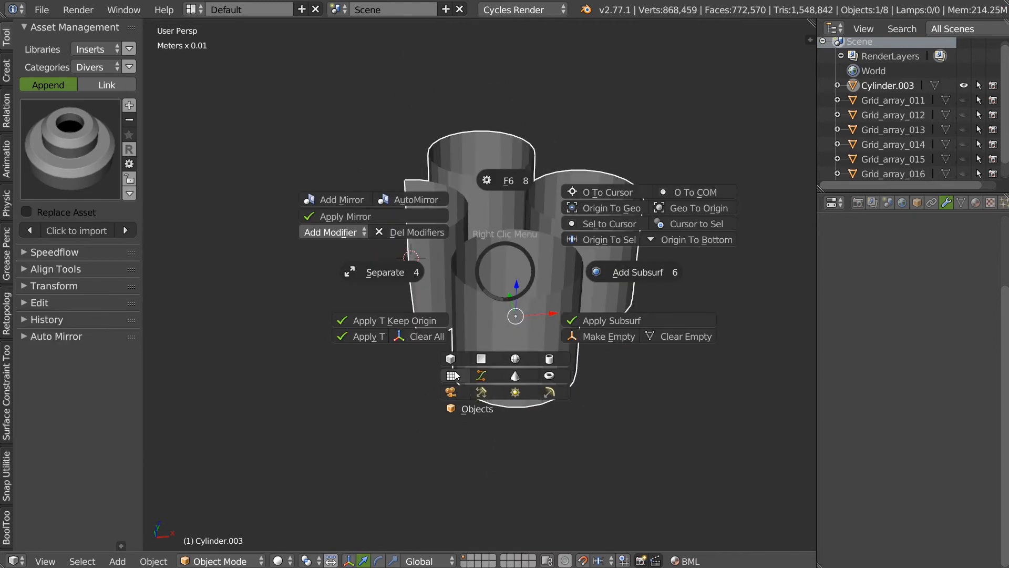
pyautogui.moveTo(455, 319); pyautogui.dragTo(439, 263, button='middle')
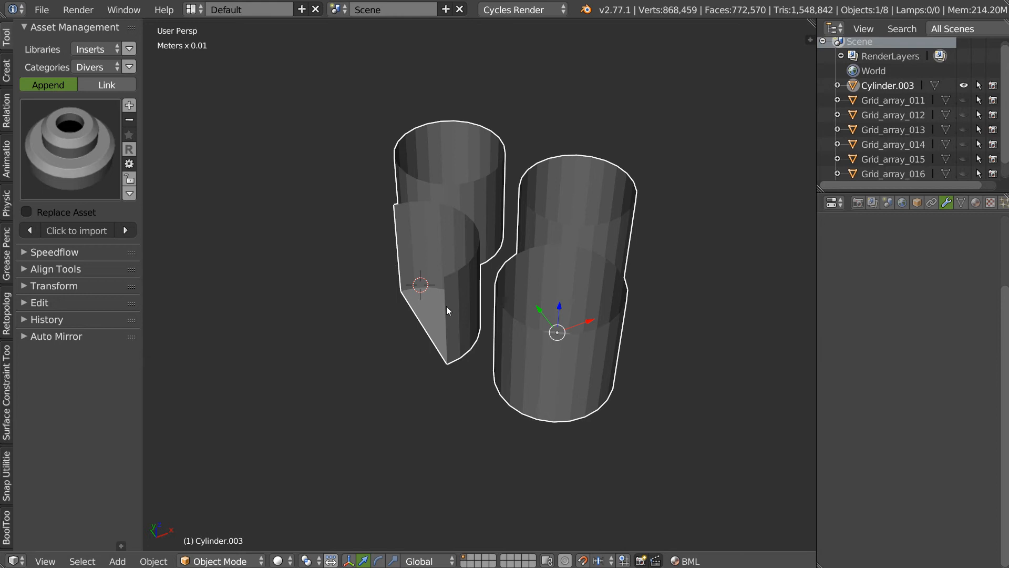
pyautogui.press('w')
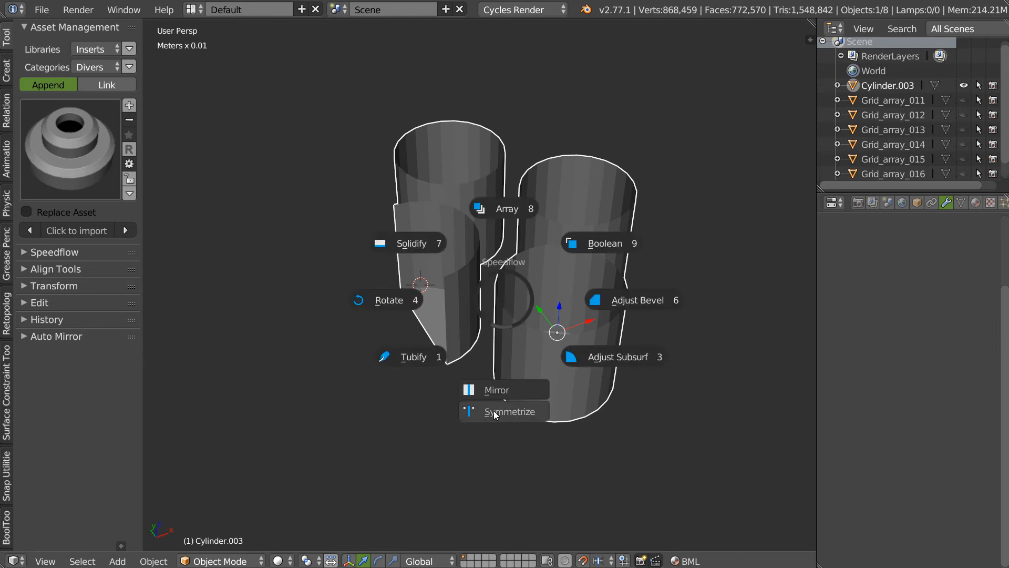
pyautogui.click(494, 409)
pyautogui.press('Escape')
pyautogui.moveTo(493, 409); pyautogui.dragTo(473, 312, button='middle')
# Add a cube, lower it beneath the cylinders, scale it well beyond their outline, and raise it to enclose their lower parts
pyautogui.rightClick(469, 312)
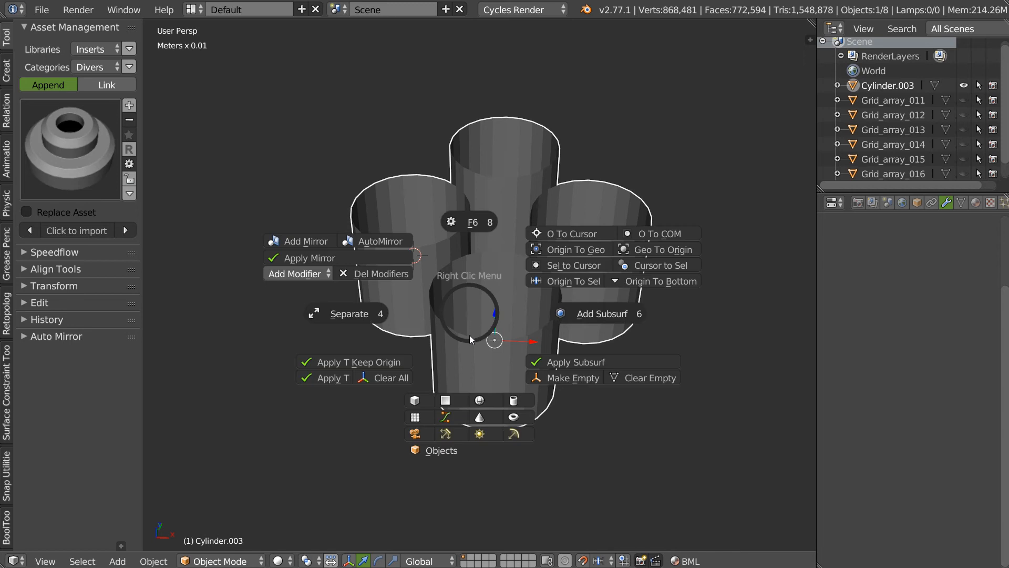
pyautogui.click(415, 400)
pyautogui.moveTo(466, 298); pyautogui.dragTo(472, 254, button='middle')
pyautogui.moveTo(414, 220); pyautogui.dragTo(406, 304)
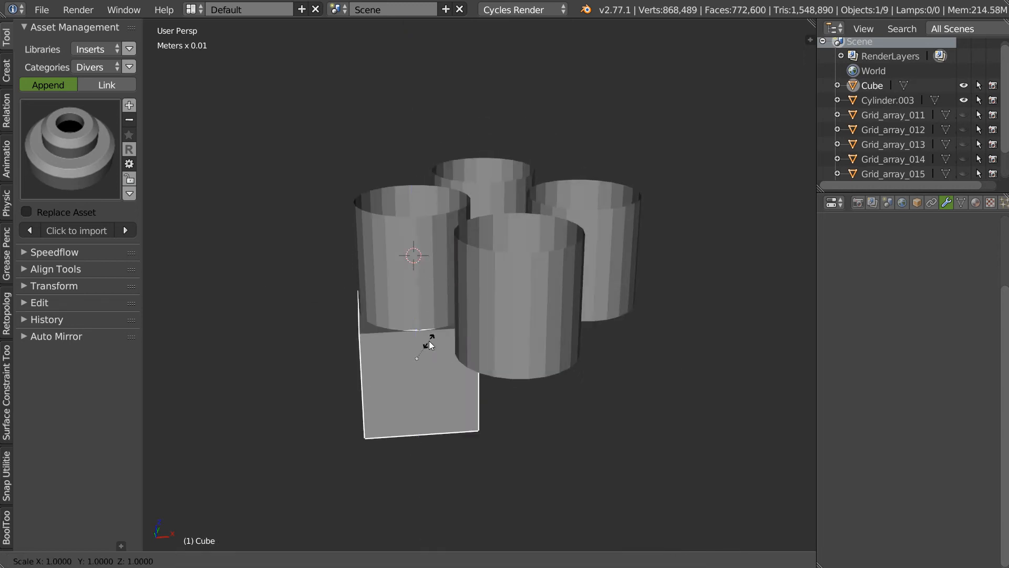
pyautogui.press('s')
pyautogui.click(445, 340)
pyautogui.moveTo(416, 322); pyautogui.dragTo(423, 259)
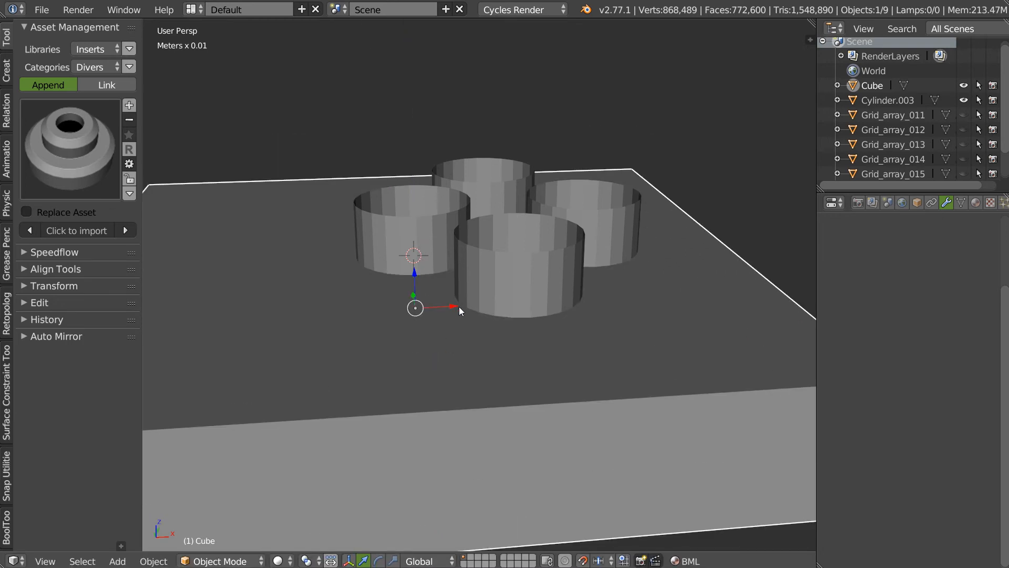
# Turn off snapping and raise the cube slightly along Z so the cylinders protrude only a little
pyautogui.hotkey('shift', 'Tab')
pyautogui.click(441, 253)
pyautogui.click(410, 246)
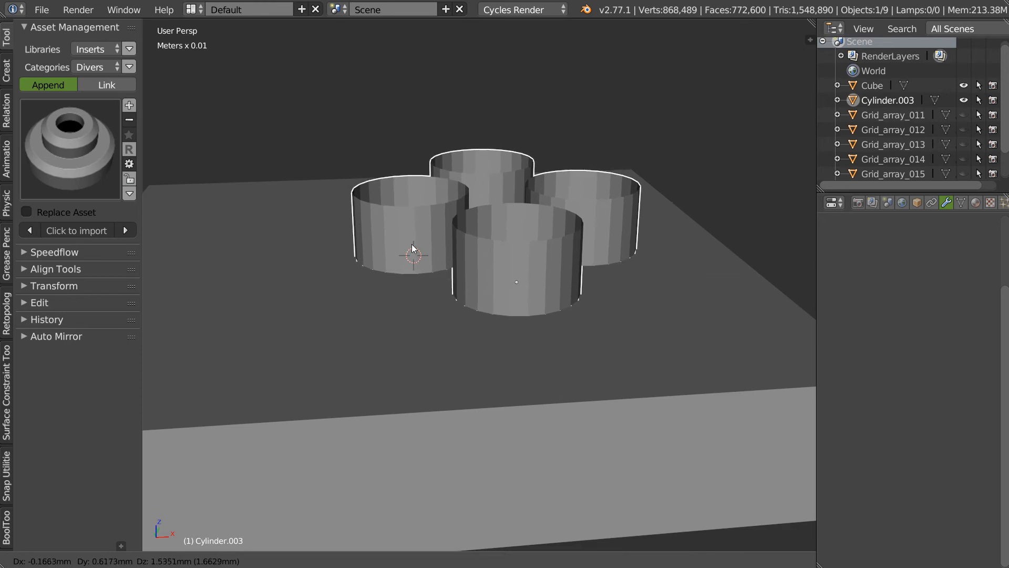
pyautogui.click(396, 328)
pyautogui.moveTo(416, 271); pyautogui.dragTo(422, 240)
# Apply a Boolean on the cube with the cylinders as cutter, using the Intersect operation
pyautogui.scroll(-2, 494, 294)
pyautogui.moveTo(493, 298); pyautogui.dragTo(510, 294, button='middle')
pyautogui.click(522, 294)
pyautogui.keyDown('shift'); pyautogui.click(582, 335); pyautogui.keyUp('shift')
pyautogui.press('space')
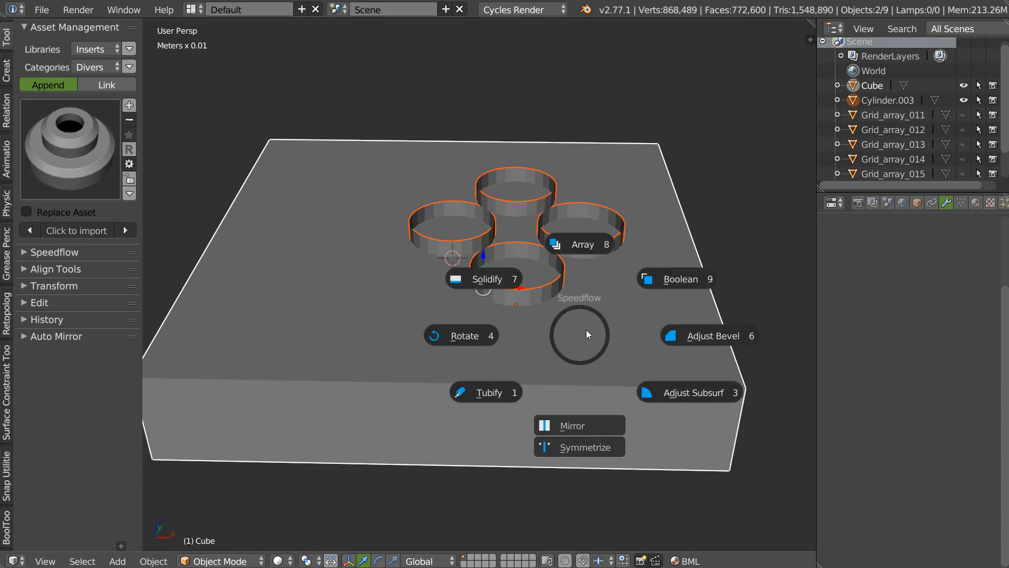
pyautogui.click(667, 277)
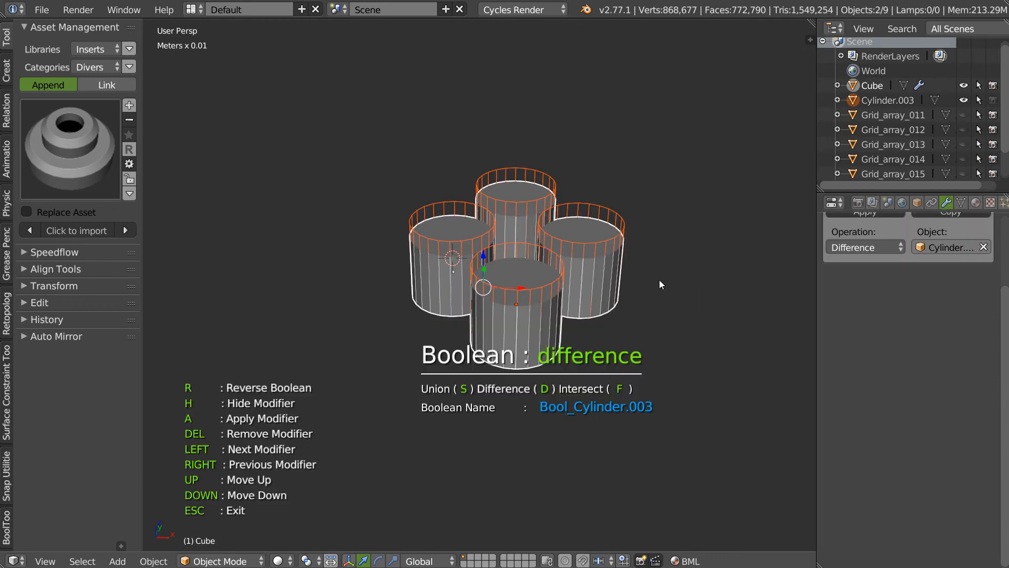
pyautogui.press('f')
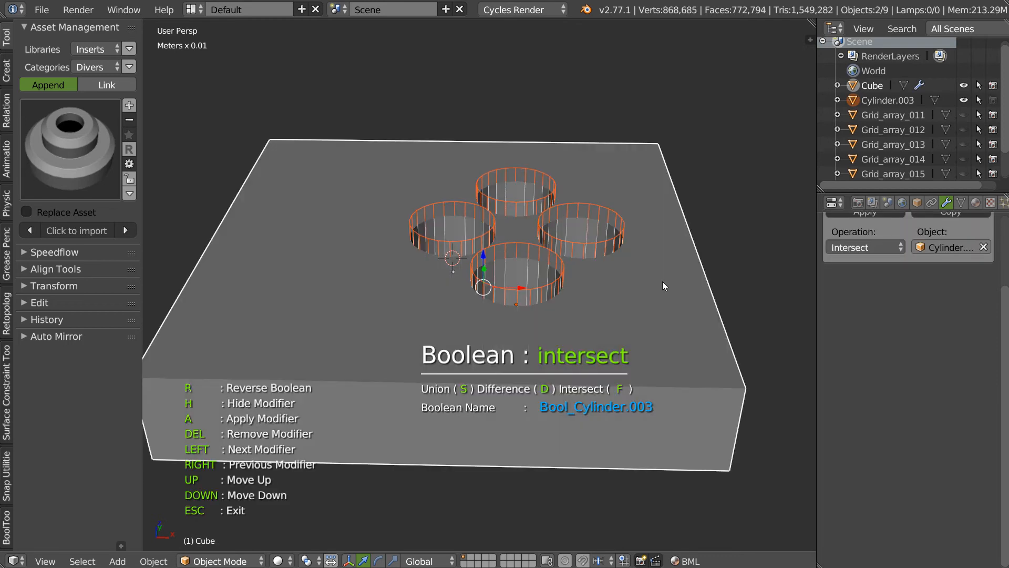
pyautogui.press('a')
# Hide the cylinder cutter object
pyautogui.rightClick(560, 294)
pyautogui.moveTo(473, 361); pyautogui.dragTo(502, 309, button='middle')
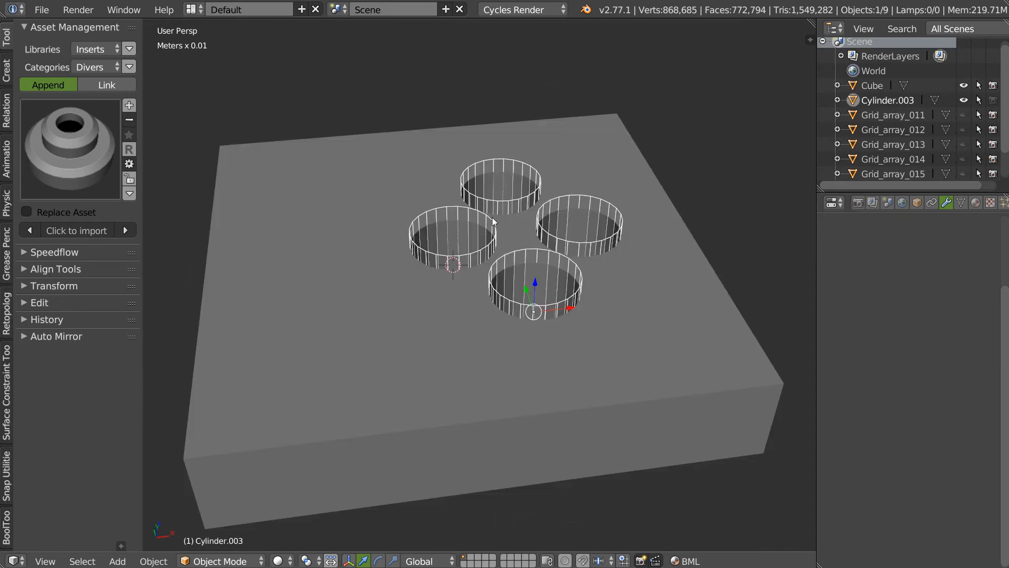
pyautogui.press('h')
# Delete the cube's four outer side faces and its bottom face, leaving the top plate with the holes
pyautogui.rightClick(455, 316)
pyautogui.press('Tab')
pyautogui.press('a')
pyautogui.moveTo(494, 340); pyautogui.dragTo(430, 302, button='middle')
pyautogui.hotkey('ctrl', 'Tab')
pyautogui.keyDown('alt'); pyautogui.rightClick(355, 316); pyautogui.keyUp('alt')
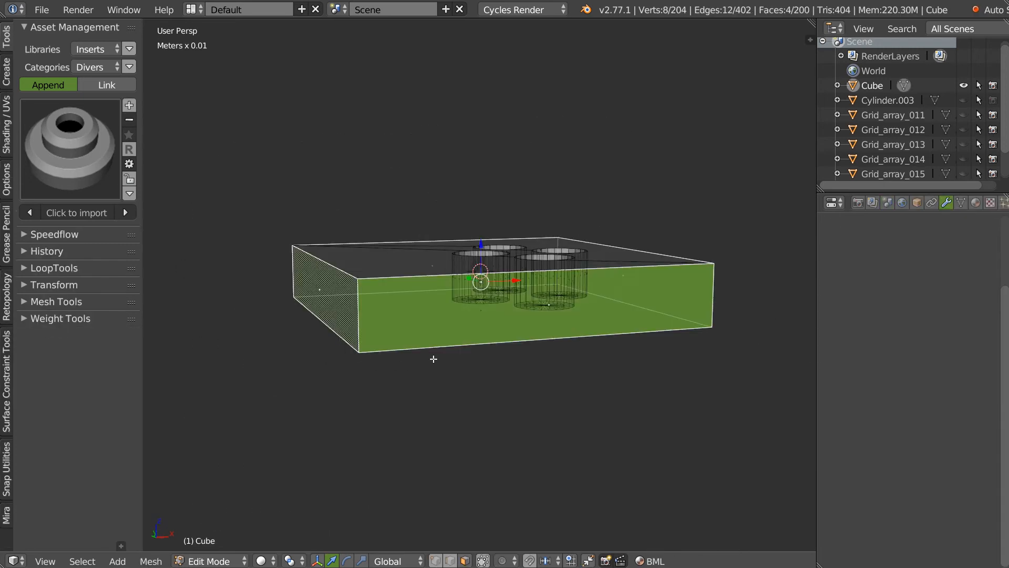
pyautogui.keyDown('shift'); pyautogui.rightClick(482, 314); pyautogui.keyUp('shift')
pyautogui.press('x')
pyautogui.click(541, 290)
# Move the plate's corner vertex at negative X and positive Y along the X axis onto the centre line
pyautogui.moveTo(473, 215); pyautogui.dragTo(444, 288, button='middle')
pyautogui.press('KP_7')
pyautogui.keyDown('shift'); pyautogui.moveTo(502, 328); pyautogui.dragTo(468, 230, button='middle'); pyautogui.keyUp('shift')
pyautogui.press('Tab')
pyautogui.click(379, 213)
pyautogui.rightClick(283, 130)
pyautogui.moveTo(320, 133); pyautogui.dragTo(452, 133)
pyautogui.press('g')
pyautogui.press('x')
pyautogui.click(481, 264)
pyautogui.keyDown('shift'); pyautogui.moveTo(480, 265); pyautogui.dragTo(460, 182, button='middle'); pyautogui.keyUp('shift')
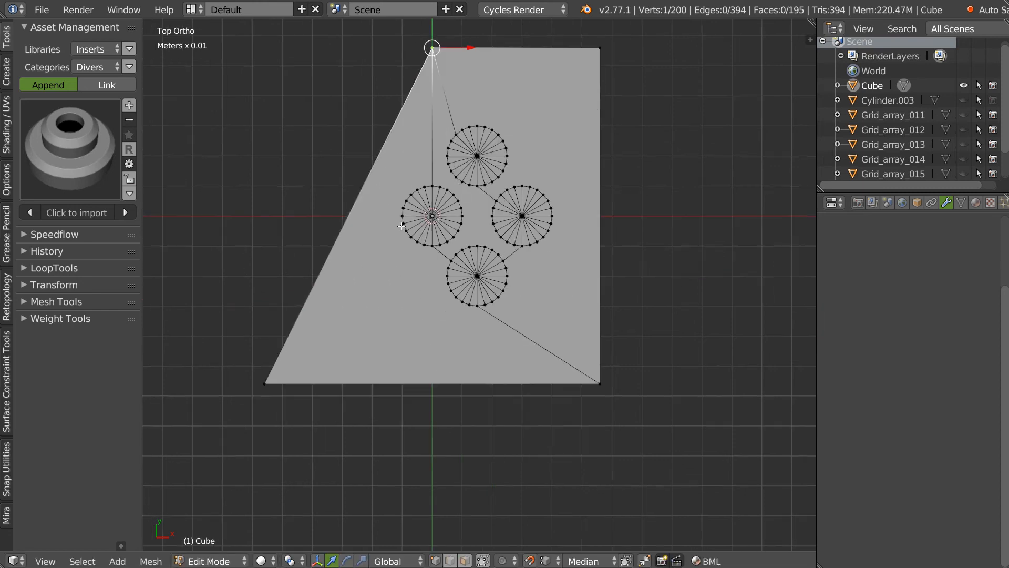
# Cut a straight line along the Y axis from the lowest vertex of the hole at the 3D cursor to the plate's lower edge
pyautogui.scroll(3, 460, 182)
pyautogui.press('k')
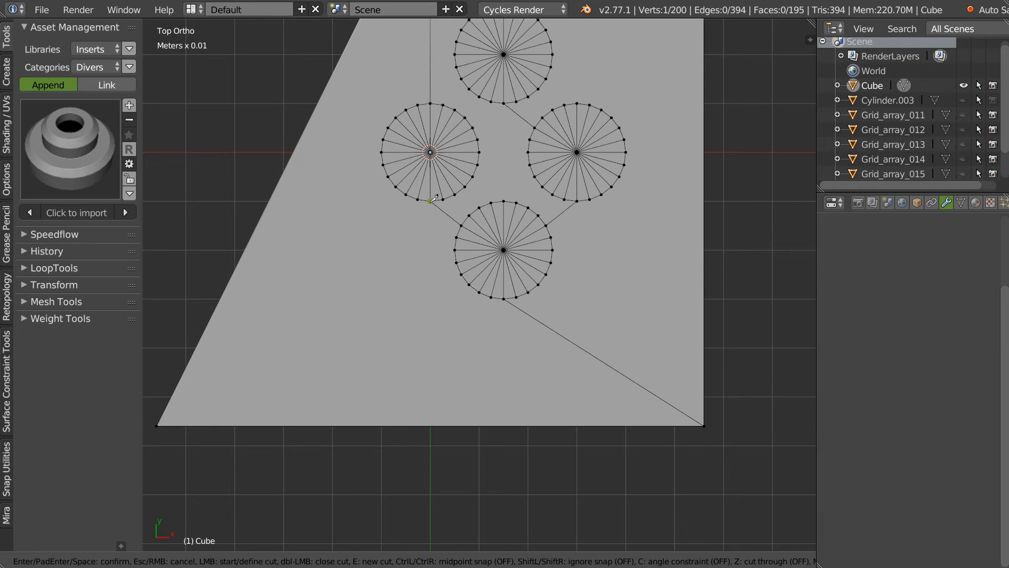
pyautogui.press('Escape')
pyautogui.press('space')
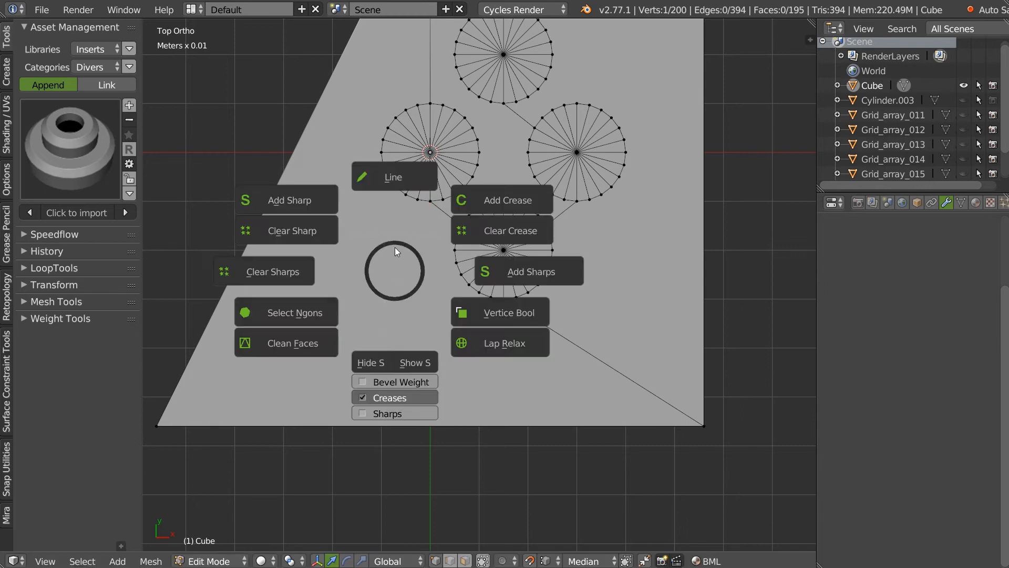
pyautogui.click(395, 178)
pyautogui.click(430, 203)
pyautogui.click(430, 425)
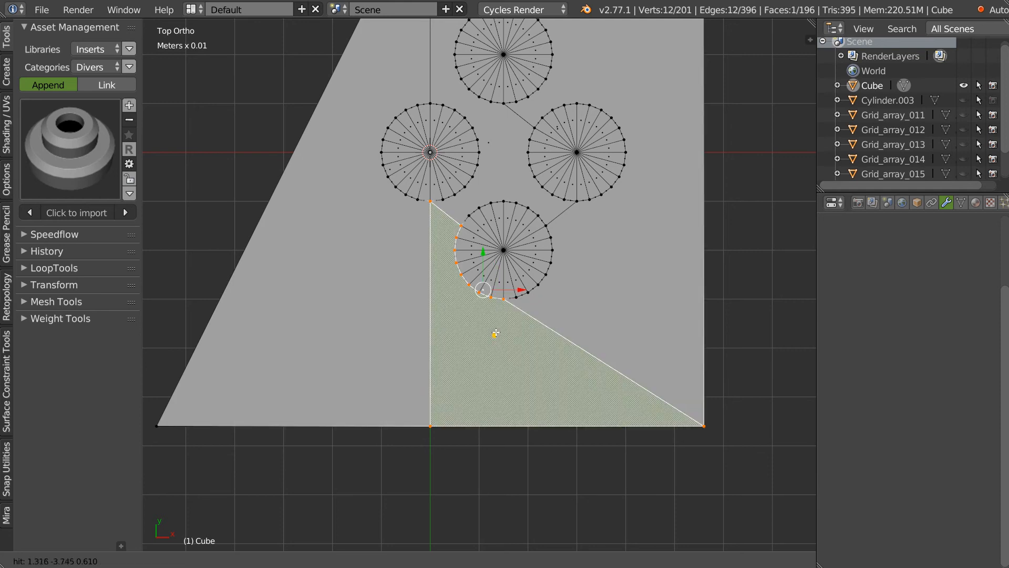
pyautogui.press('Escape')
# Delete all plate and hole faces on the negative X side of the centre line
pyautogui.scroll(-2, 496, 327)
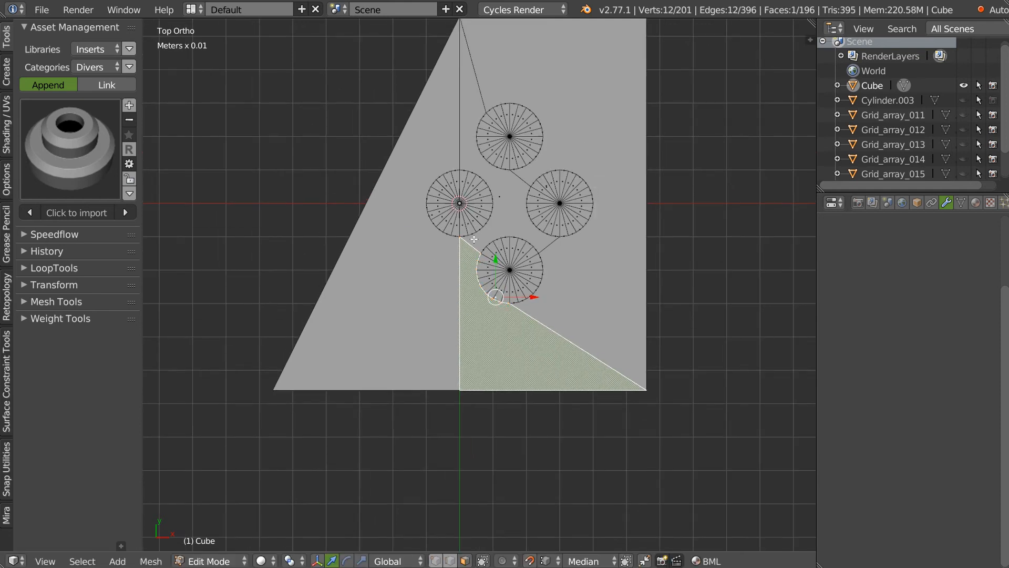
pyautogui.keyDown('shift'); pyautogui.moveTo(464, 221); pyautogui.dragTo(434, 288, button='middle'); pyautogui.keyUp('shift')
pyautogui.press('a')
pyautogui.click(384, 156)
pyautogui.press('b')
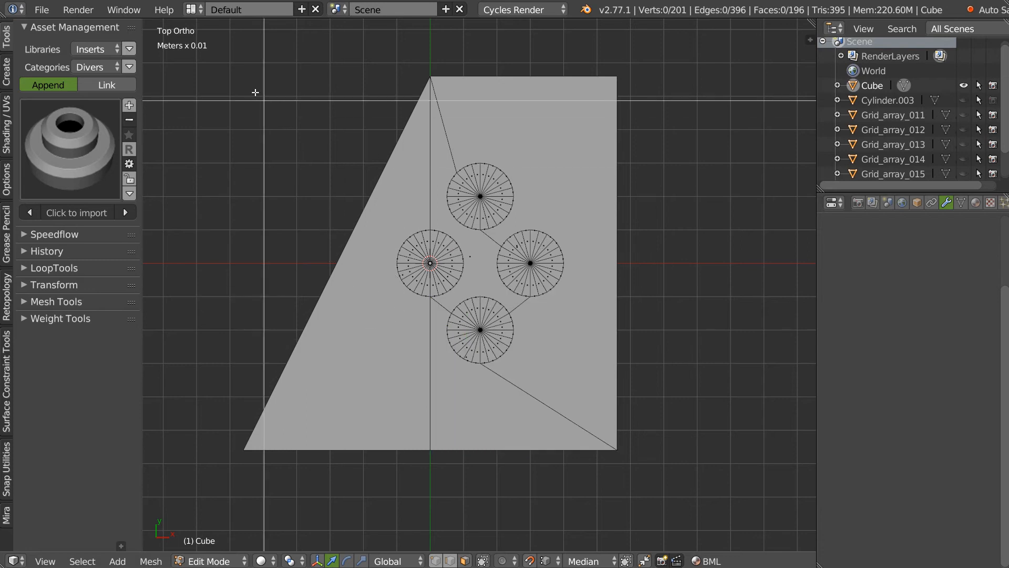
pyautogui.moveTo(230, 63); pyautogui.dragTo(430, 522)
pyautogui.press('x')
pyautogui.click(475, 327)
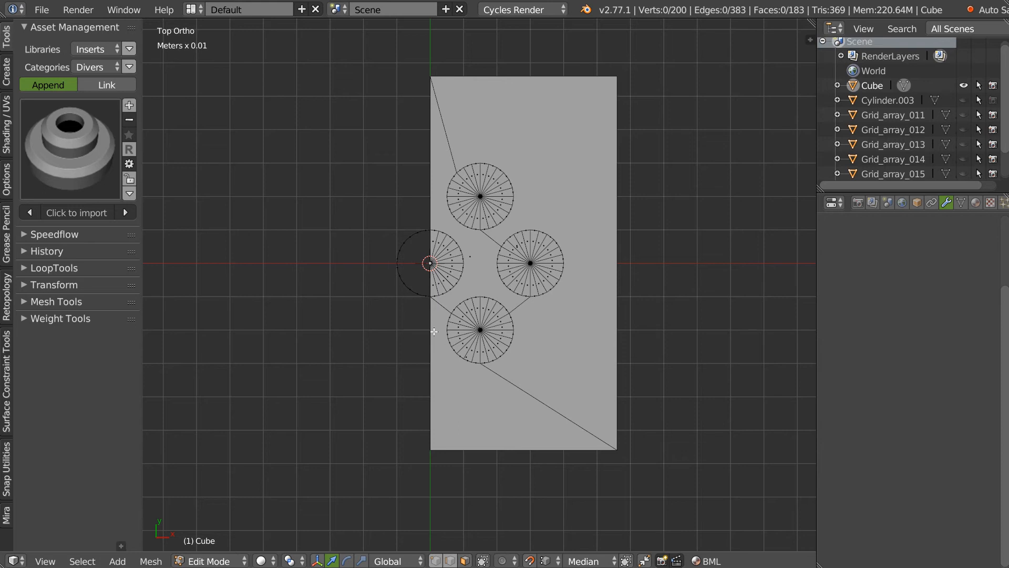
pyautogui.press('Tab')
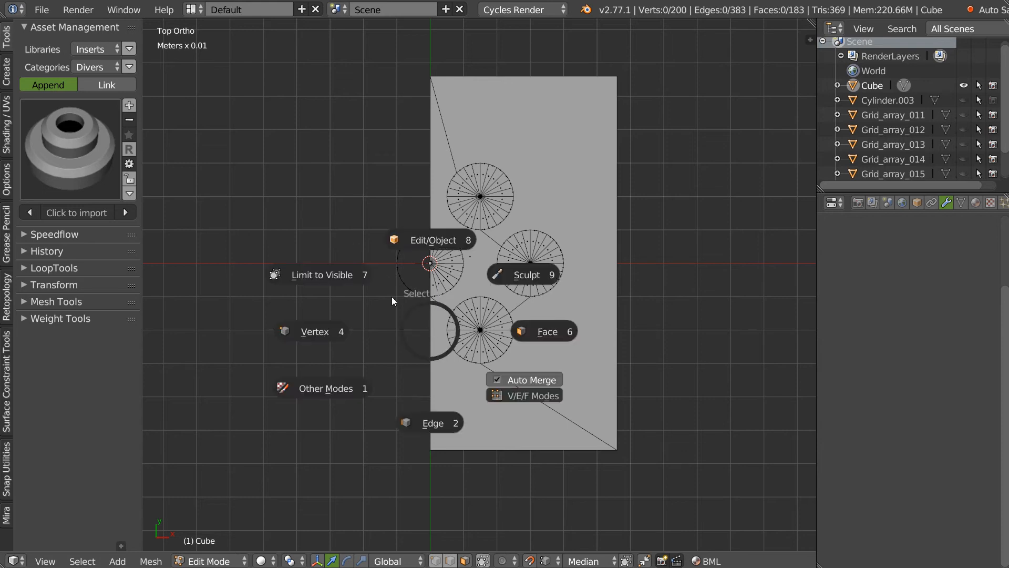
# Delete the leftover faces of the hole at the 3D cursor on the negative X side of the centre line
pyautogui.click(330, 278)
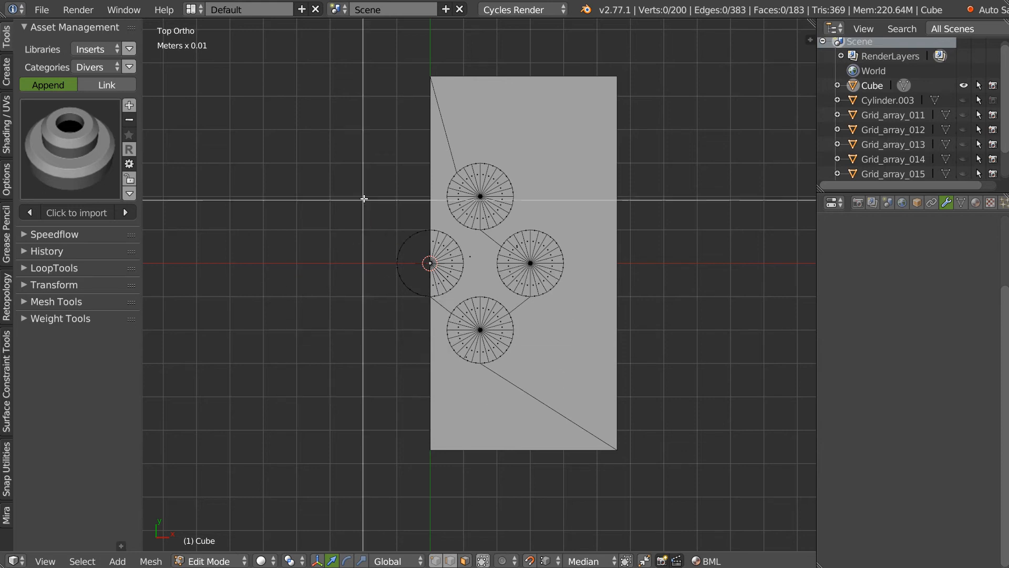
pyautogui.moveTo(426, 229)
pyautogui.keyDown('ctrl'); pyautogui.mouseDown()
pyautogui.moveTo(383, 320)
pyautogui.moveTo(423, 333)
pyautogui.moveTo(429, 323)
pyautogui.mouseUp(); pyautogui.keyUp('ctrl')
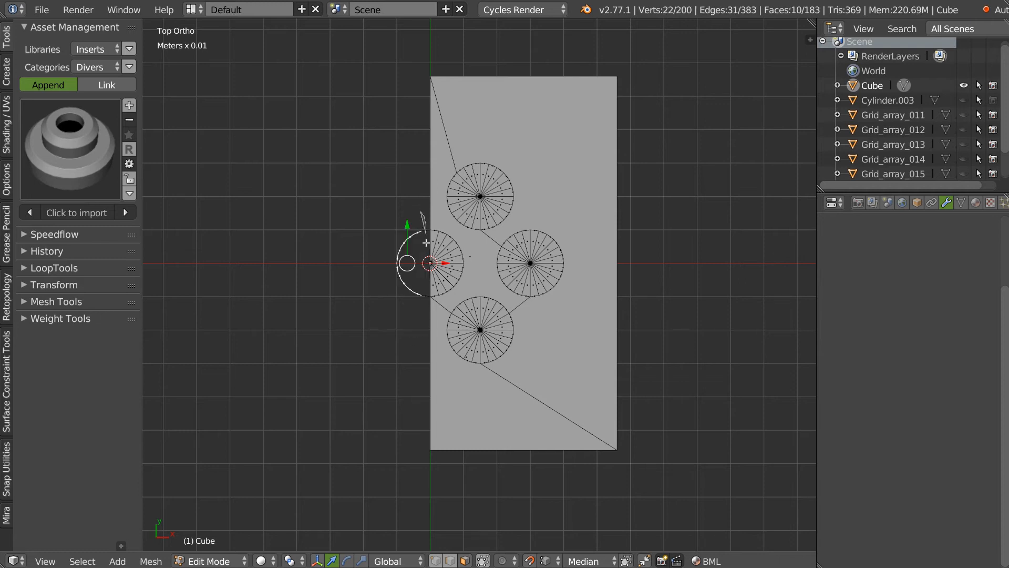
pyautogui.keyDown('ctrl'); pyautogui.moveTo(427, 284); pyautogui.dragTo(427, 288); pyautogui.keyUp('ctrl')
pyautogui.press('x')
pyautogui.click(477, 284)
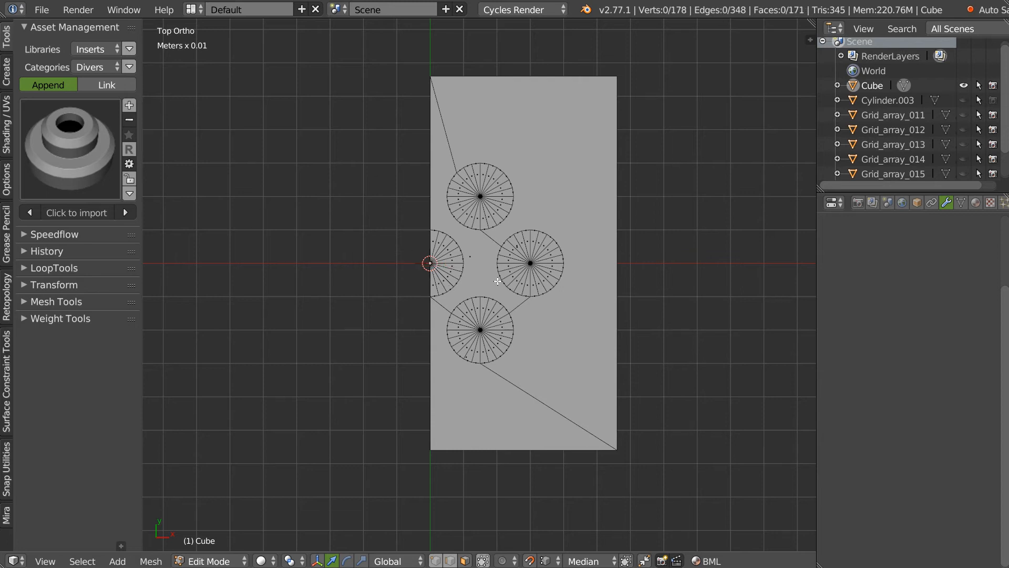
# Set snapping to Increment and move the plate's edge at positive Y along the Y axis to one grid unit from the nearest hole
pyautogui.keyDown('shift'); pyautogui.moveTo(560, 229); pyautogui.dragTo(495, 221, button='middle'); pyautogui.keyUp('shift')
pyautogui.press('Tab')
pyautogui.click(507, 283)
pyautogui.rightClick(549, 269)
pyautogui.moveTo(583, 255); pyautogui.dragTo(540, 256)
pyautogui.keyDown('shift'); pyautogui.moveTo(496, 197); pyautogui.dragTo(497, 208, button='middle'); pyautogui.keyUp('shift')
pyautogui.rightClick(431, 84)
pyautogui.scroll(3, 429, 85)
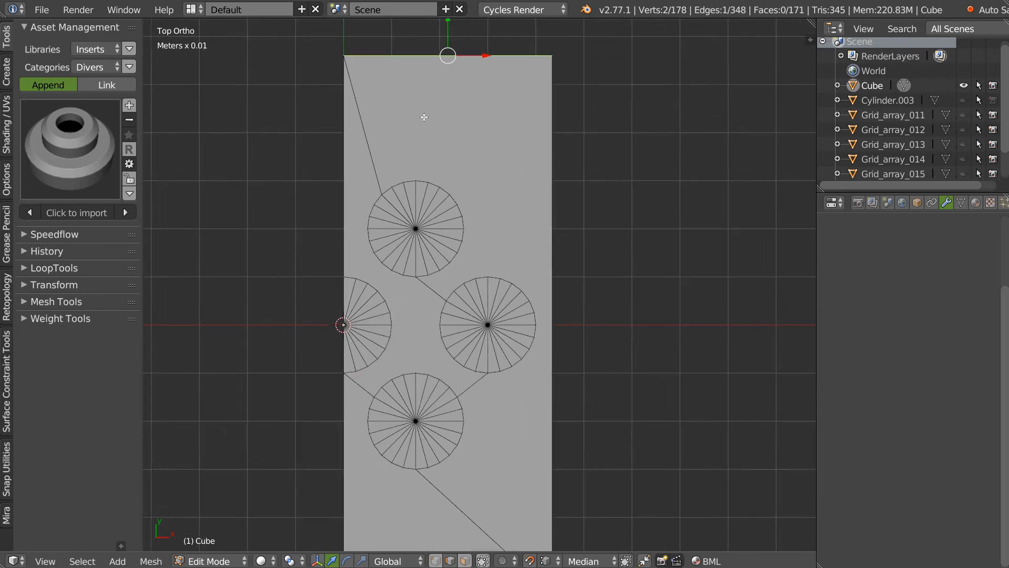
pyautogui.hotkey('ctrl', 'shift', 'Tab')
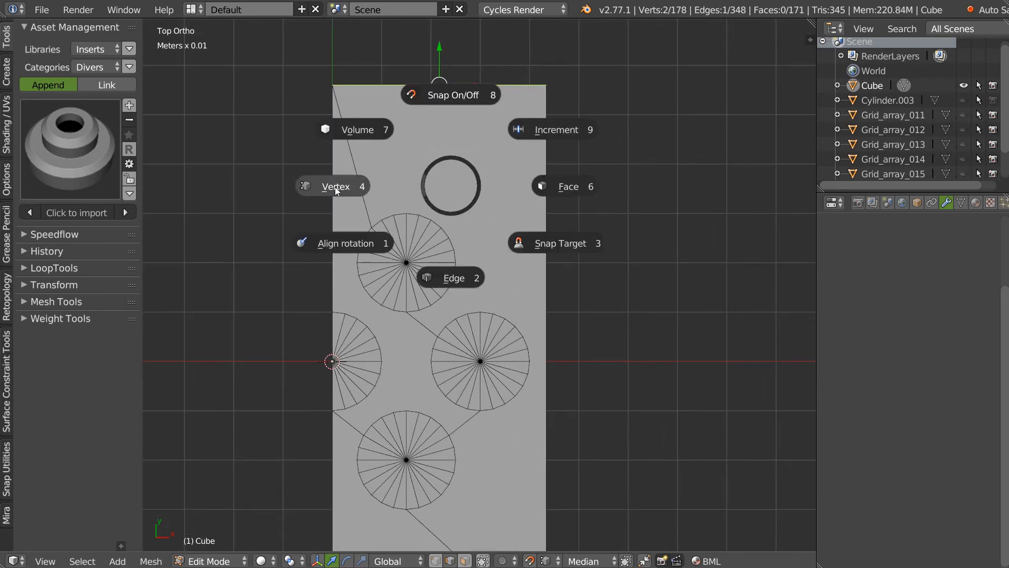
pyautogui.click(548, 131)
pyautogui.moveTo(437, 74); pyautogui.dragTo(453, 128)
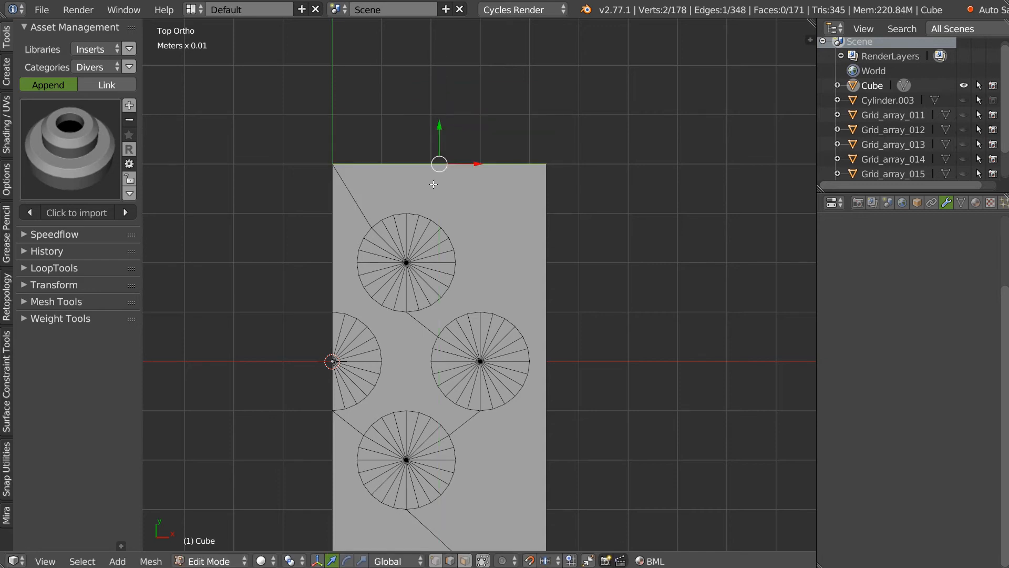
# Move the plate's edge at negative Y along the Y axis to one grid unit from the nearest hole
pyautogui.keyDown('shift'); pyautogui.moveTo(354, 375); pyautogui.dragTo(360, 230, button='middle'); pyautogui.keyUp('shift')
pyautogui.rightClick(451, 493)
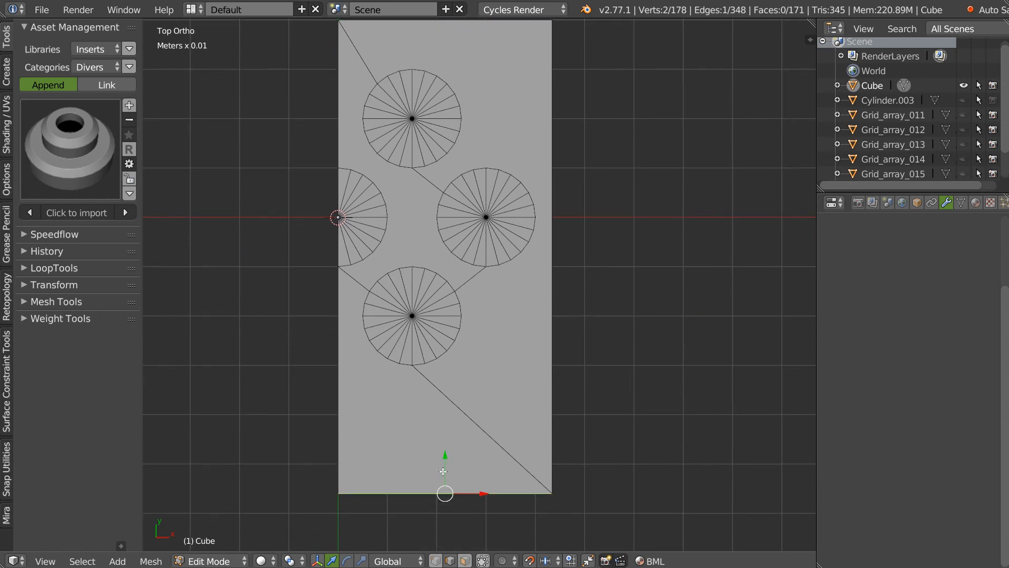
pyautogui.moveTo(447, 459); pyautogui.dragTo(461, 374)
pyautogui.keyDown('shift'); pyautogui.moveTo(477, 314); pyautogui.dragTo(452, 282, button='middle'); pyautogui.keyUp('shift')
pyautogui.scroll(2, 393, 239)
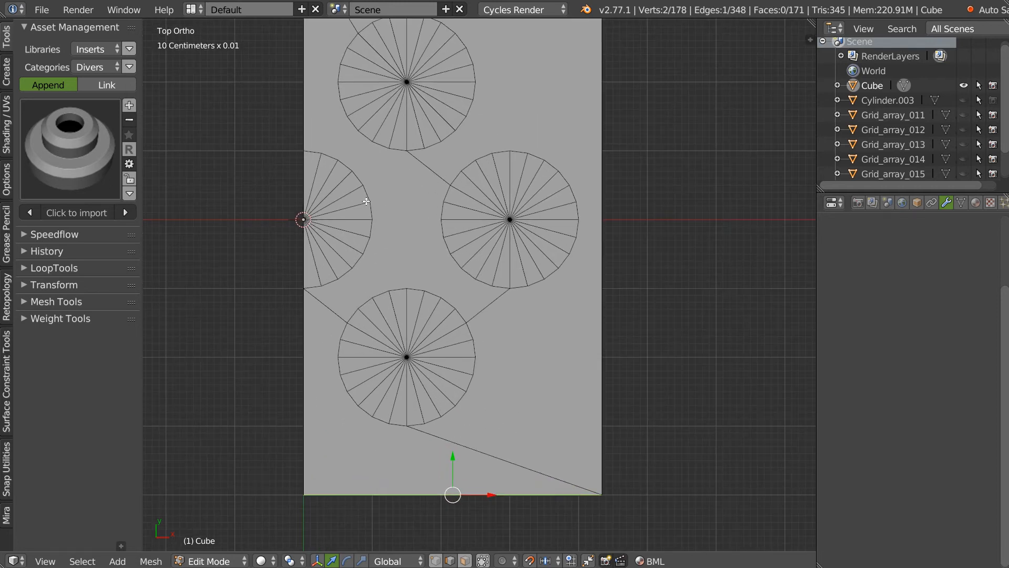
# Cut two X-direction lines between the half hole and its X-axis neighbour, and a Y-direction line joining the upper and lower holes
pyautogui.moveTo(383, 230)
pyautogui.mouseDown(button='middle')
pyautogui.moveTo(408, 228)
pyautogui.moveTo(419, 286)
pyautogui.moveTo(375, 235)
pyautogui.mouseUp(button='middle')
pyautogui.press('q')
pyautogui.click(405, 181)
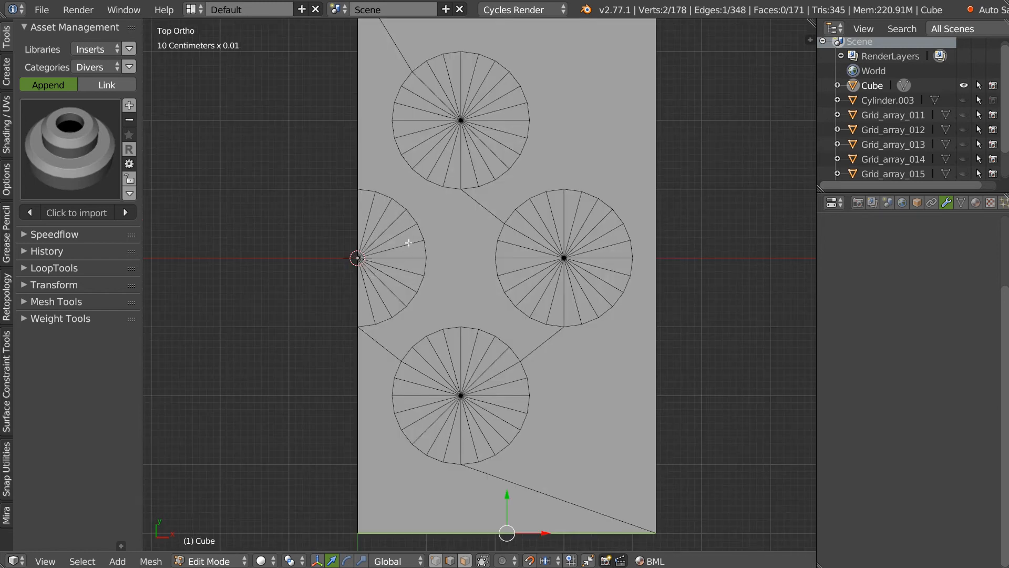
pyautogui.scroll(4, 434, 252)
pyautogui.moveTo(433, 252); pyautogui.dragTo(475, 247, button='middle')
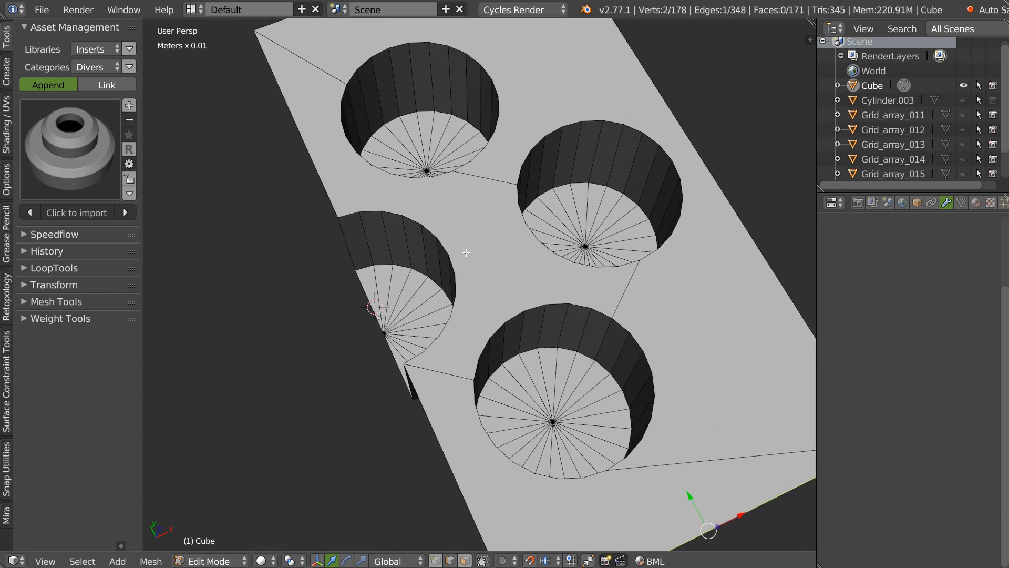
pyautogui.rightClick(466, 251)
pyautogui.click(460, 161)
pyautogui.click(450, 255)
pyautogui.click(525, 223)
pyautogui.click(524, 311)
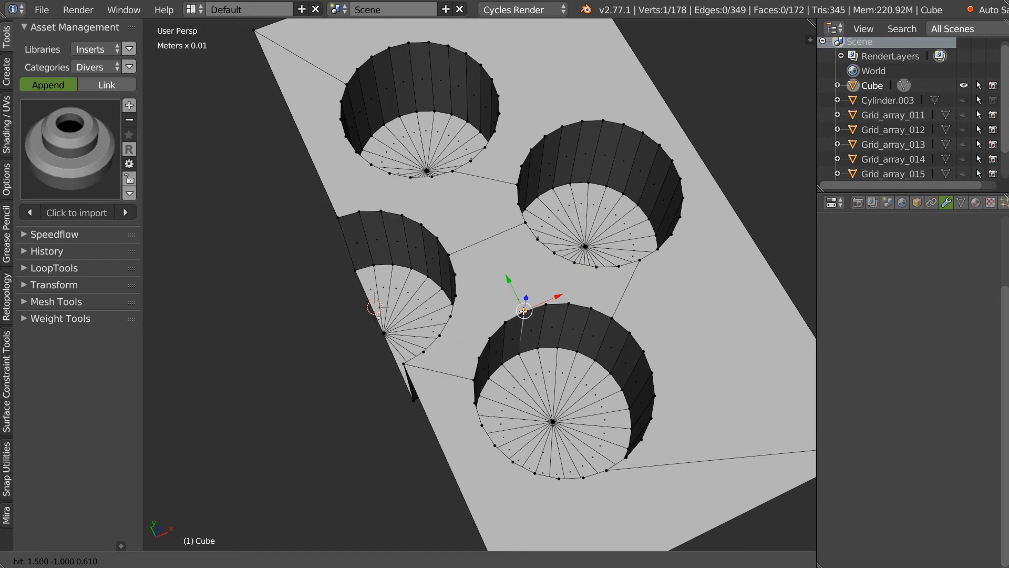
pyautogui.click(452, 169)
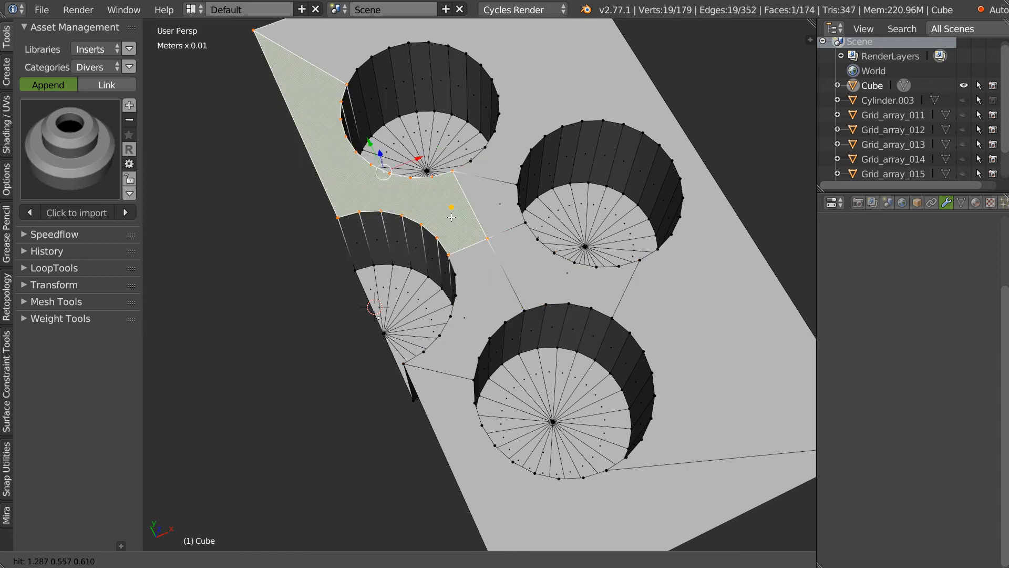
pyautogui.click(518, 204)
pyautogui.rightClick(496, 212)
# Cut lines joining the facing rim vertices of the upper hole and the two holes on the X axis
pyautogui.click(421, 224)
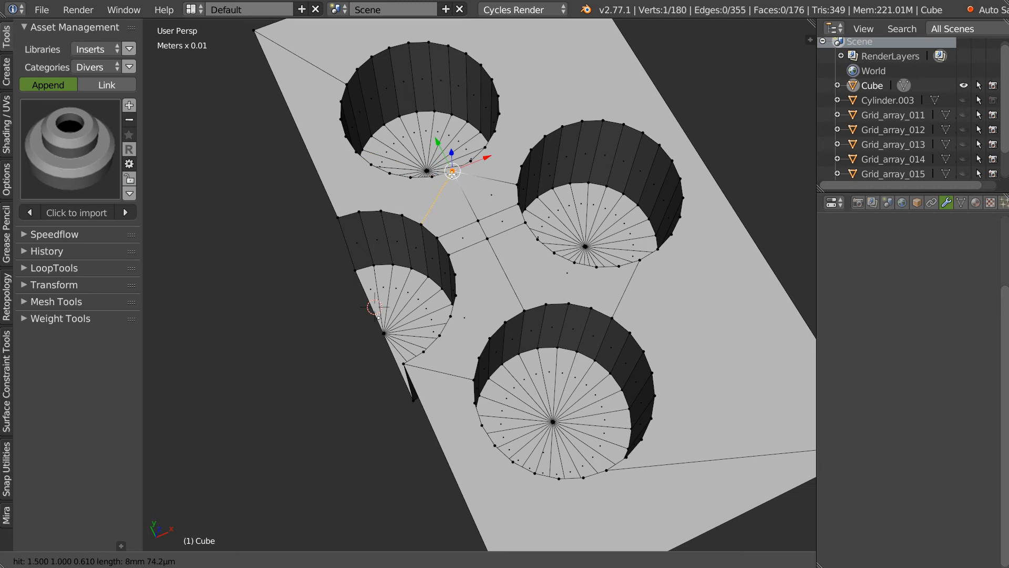
pyautogui.click(381, 211)
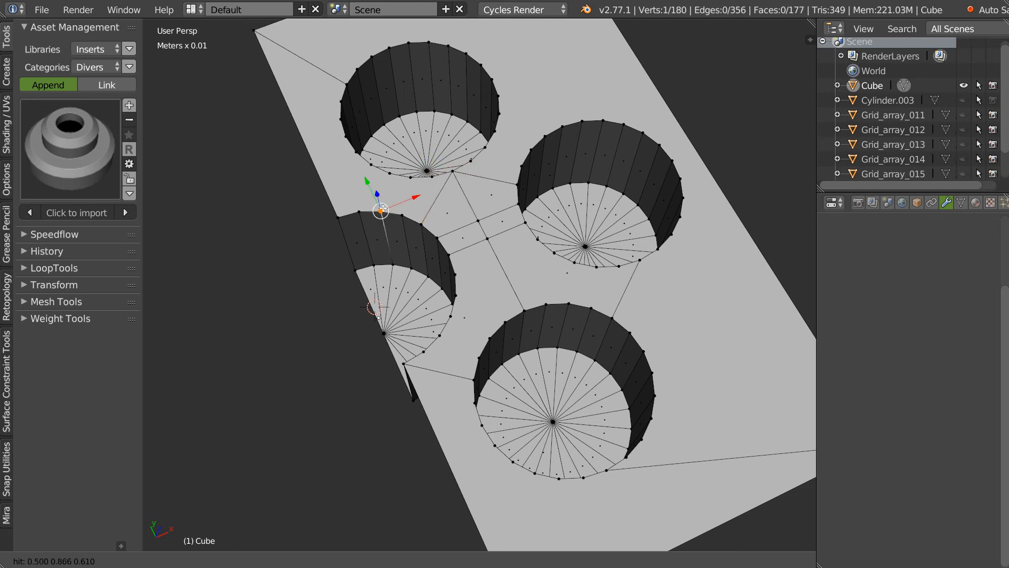
pyautogui.click(389, 173)
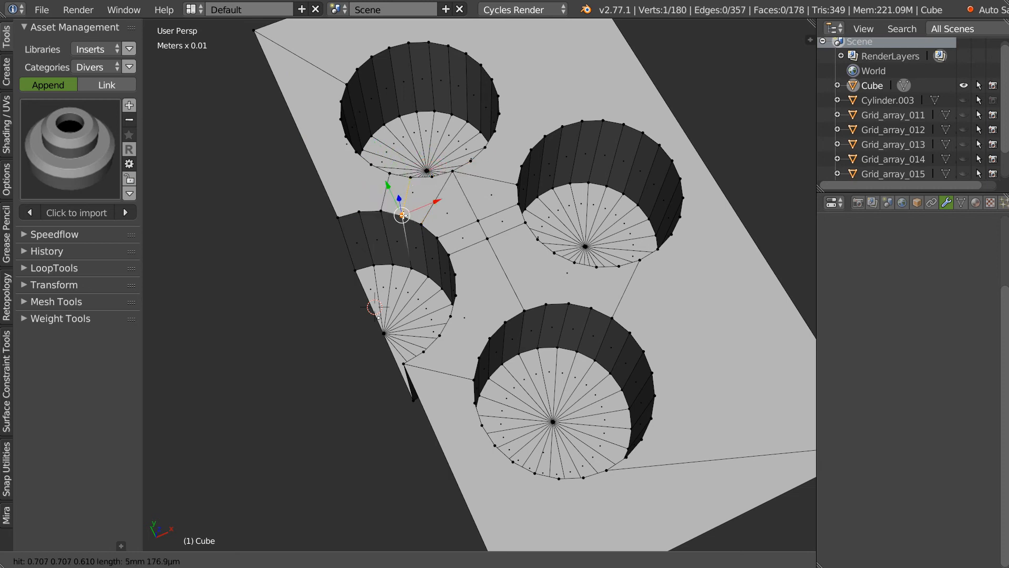
pyautogui.click(529, 150)
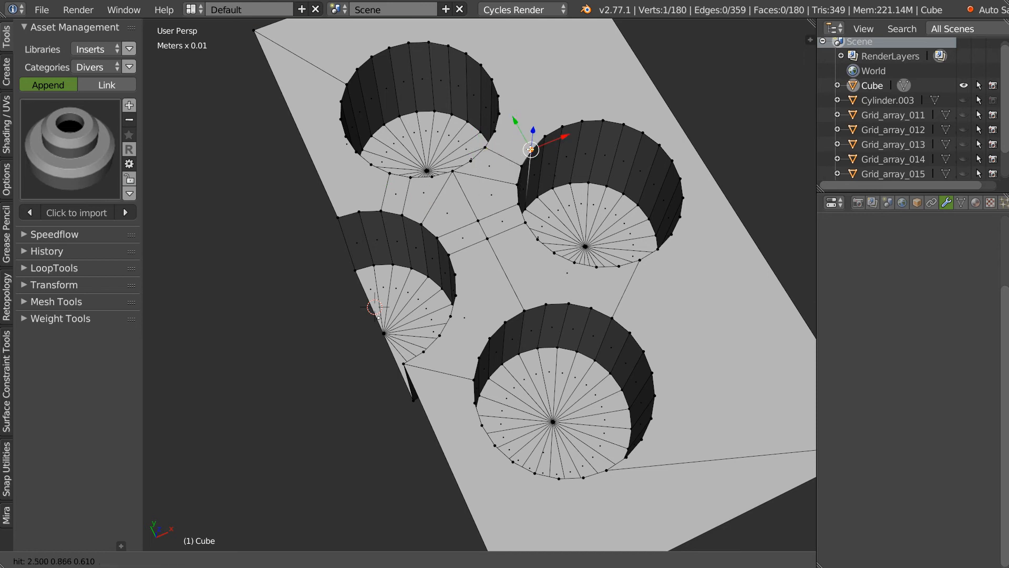
# Cut a third X-direction line between the two X-axis holes, and replace the diagonals from the upper hole's lowest vertex with lines to its neighbouring vertices
pyautogui.moveTo(499, 139); pyautogui.dragTo(450, 232, button='middle')
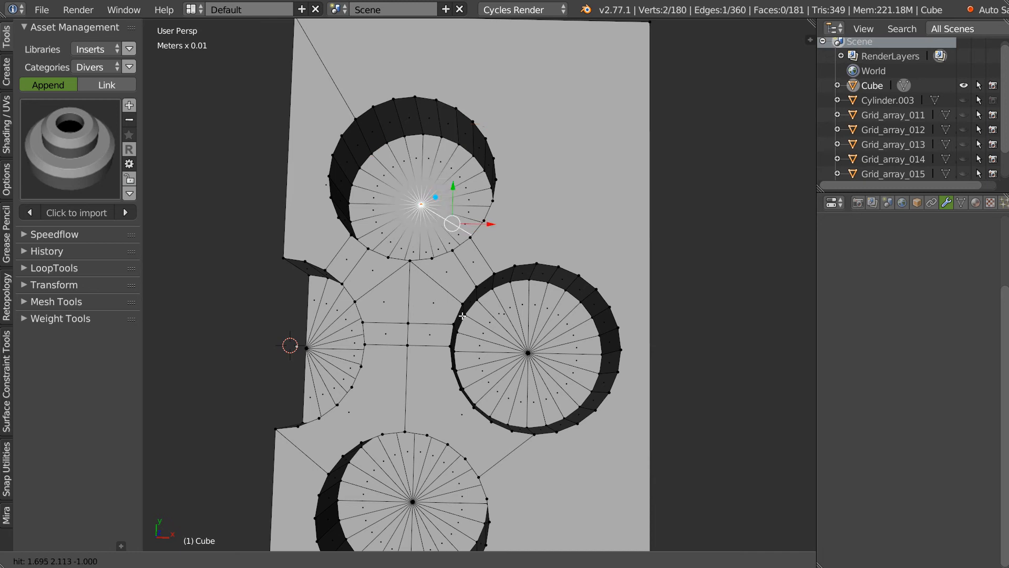
pyautogui.scroll(1, 431, 267)
pyautogui.scroll(1, 441, 263)
pyautogui.click(323, 314)
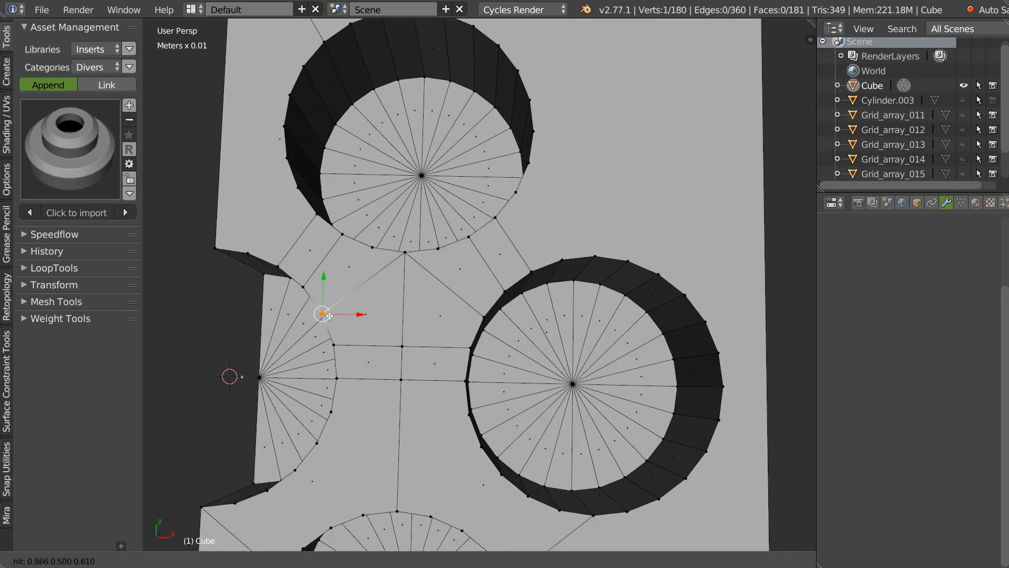
pyautogui.click(483, 316)
pyautogui.click(372, 247)
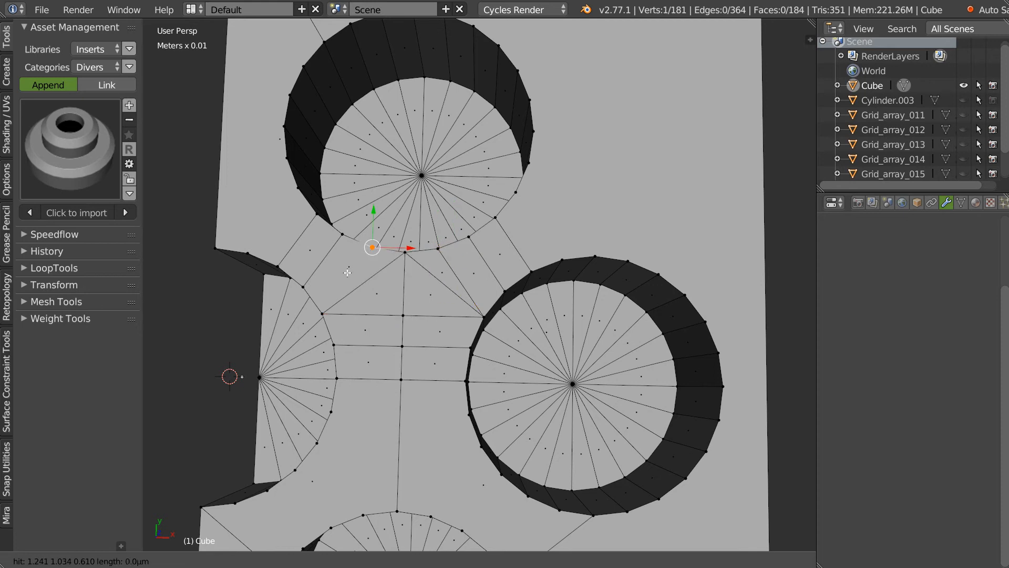
pyautogui.click(323, 314)
pyautogui.press('Escape')
pyautogui.press('Escape')
pyautogui.rightClick(366, 281)
pyautogui.keyDown('shift'); pyautogui.rightClick(432, 276); pyautogui.keyUp('shift')
pyautogui.press('KP_7')
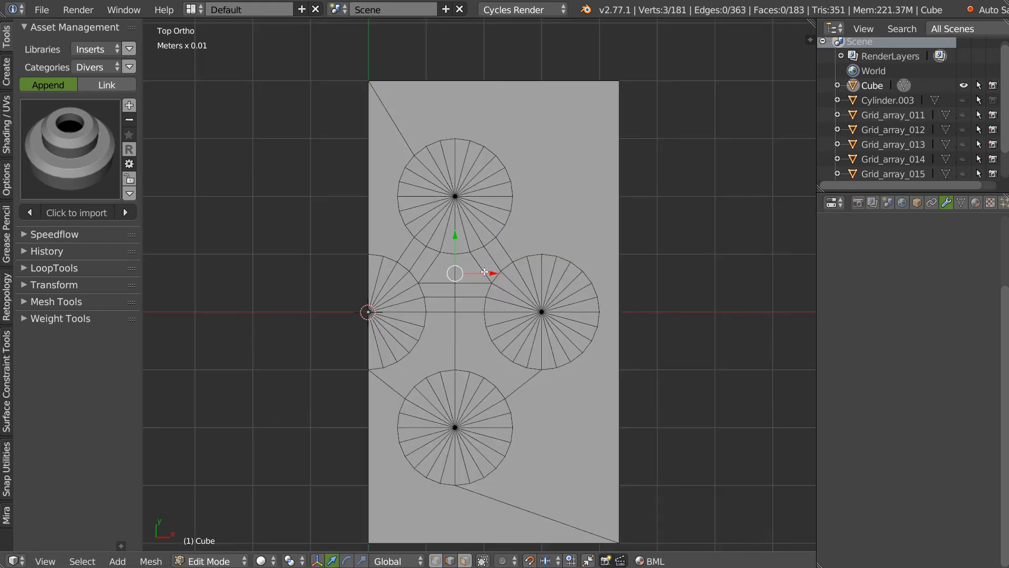
pyautogui.scroll(2, 436, 263)
pyautogui.press('3')
pyautogui.press('b')
pyautogui.moveTo(662, 537); pyautogui.dragTo(185, 231)
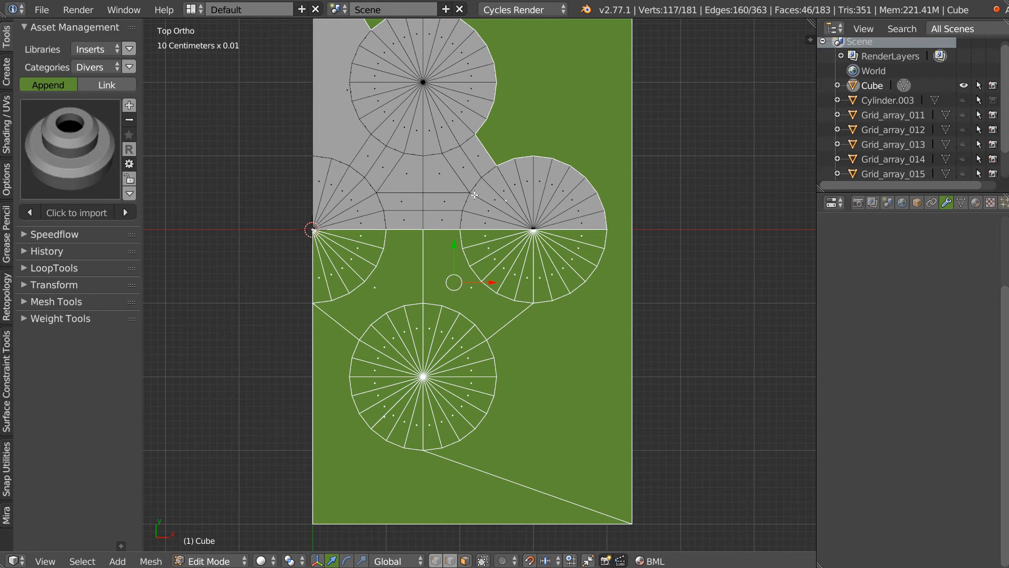
pyautogui.keyDown('shift'); pyautogui.rightClick(548, 102); pyautogui.keyUp('shift')
# Cut a line along the X axis from the outermost vertex of the positive X hole to the plate's outer edge
pyautogui.press('space')
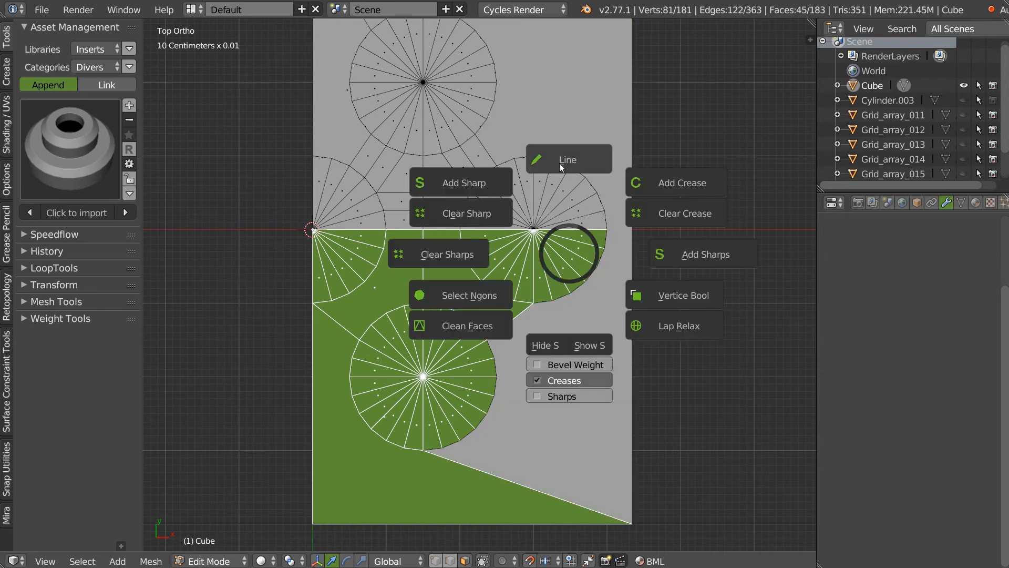
pyautogui.click(569, 160)
pyautogui.click(607, 229)
pyautogui.click(632, 230)
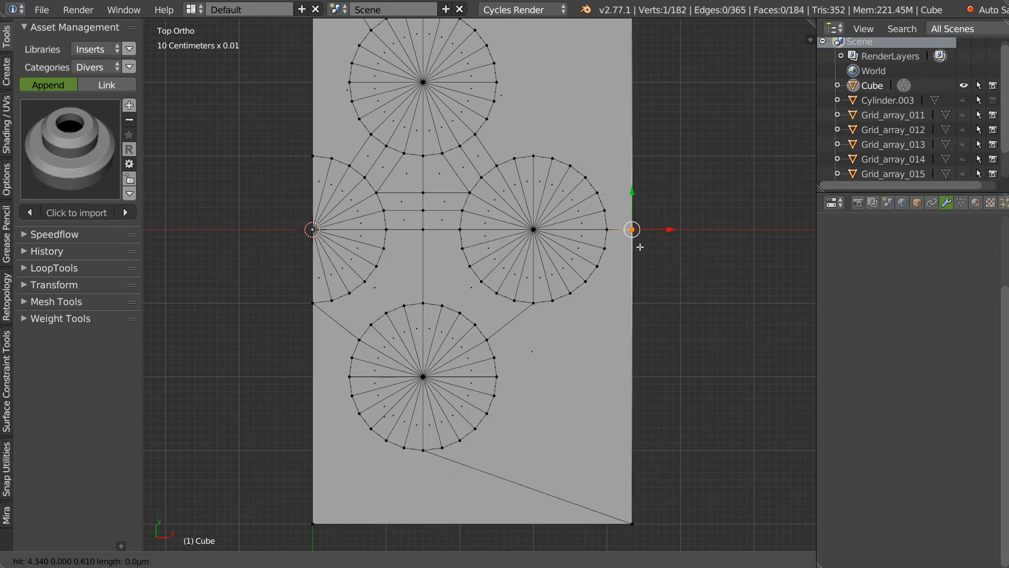
pyautogui.press('Escape')
# Delete all plate and hole faces on the negative Y side of the X axis
pyautogui.keyDown('shift'); pyautogui.moveTo(533, 215); pyautogui.dragTo(548, 186, button='middle'); pyautogui.keyUp('shift')
pyautogui.moveTo(247, 462)
pyautogui.keyDown('ctrl'); pyautogui.mouseDown()
pyautogui.moveTo(653, 221)
pyautogui.moveTo(581, 196)
pyautogui.mouseUp(); pyautogui.keyUp('ctrl')
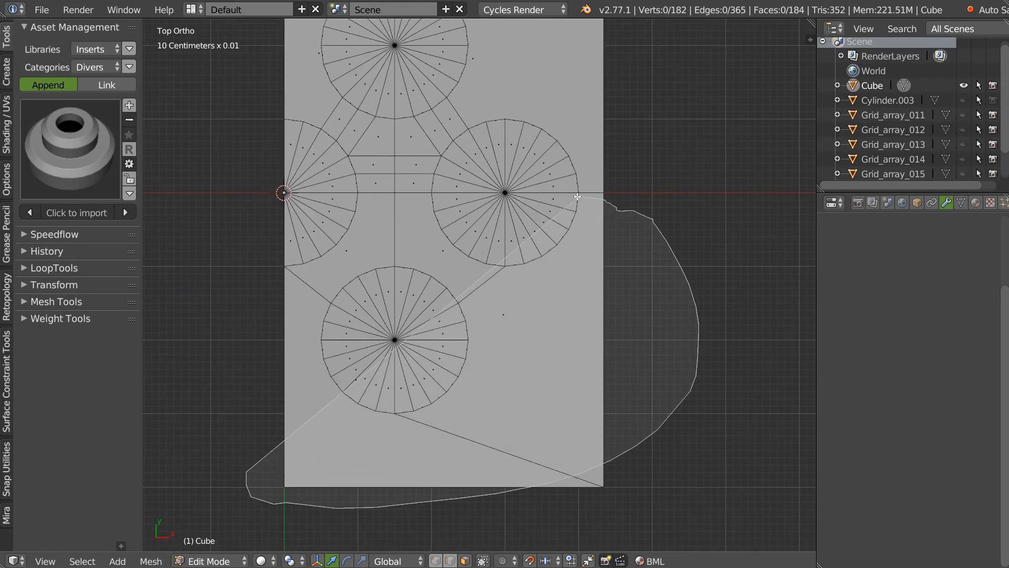
pyautogui.moveTo(426, 191)
pyautogui.keyDown('ctrl'); pyautogui.mouseDown()
pyautogui.moveTo(332, 203)
pyautogui.moveTo(204, 258)
pyautogui.mouseUp(); pyautogui.keyUp('ctrl')
pyautogui.keyDown('shift'); pyautogui.click(375, 184); pyautogui.keyUp('shift')
pyautogui.keyDown('shift'); pyautogui.click(413, 183); pyautogui.keyUp('shift')
pyautogui.keyDown('shift'); pyautogui.click(457, 185); pyautogui.keyUp('shift')
pyautogui.moveTo(452, 247); pyautogui.dragTo(449, 294, button='middle')
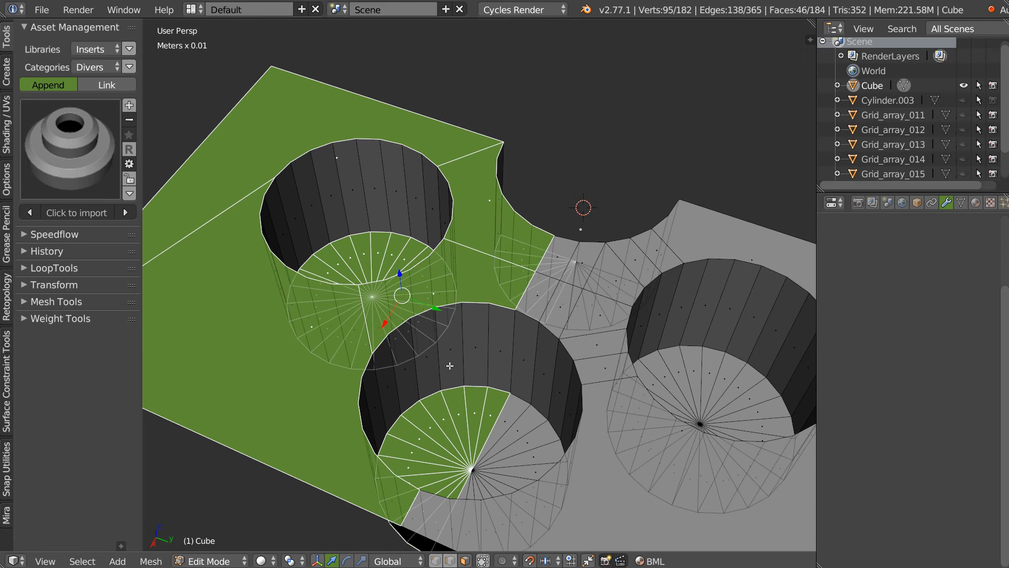
pyautogui.press('KP_7')
pyautogui.moveTo(626, 283)
pyautogui.keyDown('ctrl'); pyautogui.mouseDown()
pyautogui.moveTo(591, 199)
pyautogui.moveTo(333, 199)
pyautogui.moveTo(231, 377)
pyautogui.moveTo(431, 525)
pyautogui.mouseUp(); pyautogui.keyUp('ctrl')
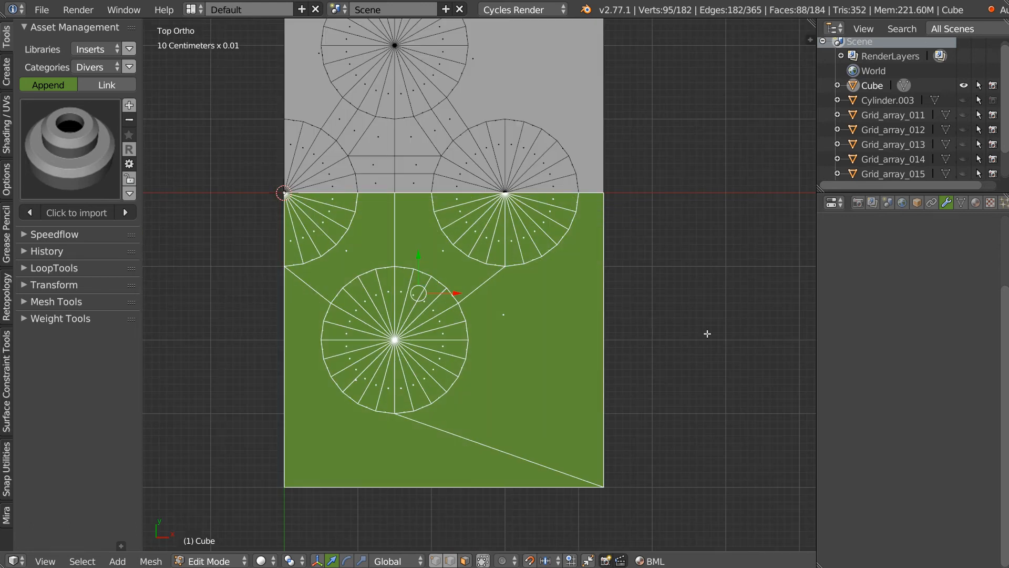
pyautogui.press('x')
pyautogui.click(511, 290)
# Cut two more slanted lines joining facing rim vertices of the upper hole and the half hole at positive X
pyautogui.moveTo(512, 284); pyautogui.dragTo(458, 283, button='middle')
pyautogui.press('KP_7')
pyautogui.scroll(3, 458, 284)
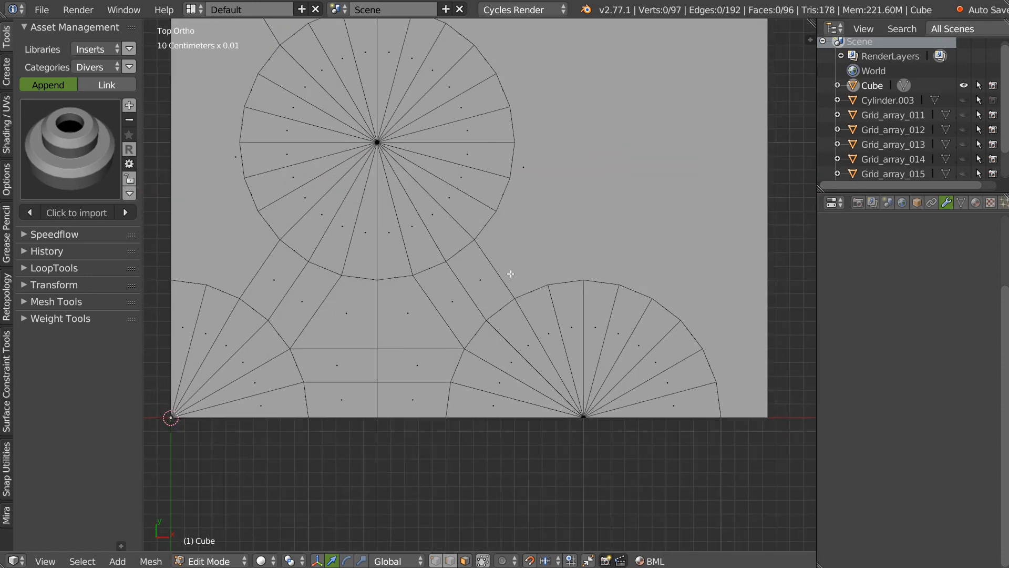
pyautogui.hotkey('shift', 'e')
pyautogui.click(496, 174)
pyautogui.click(502, 218)
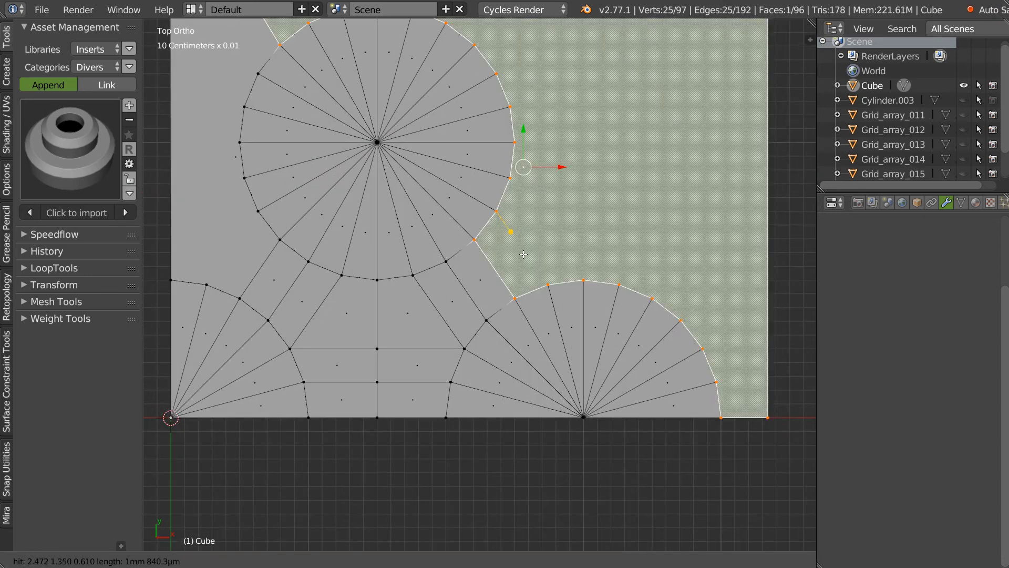
pyautogui.click(583, 279)
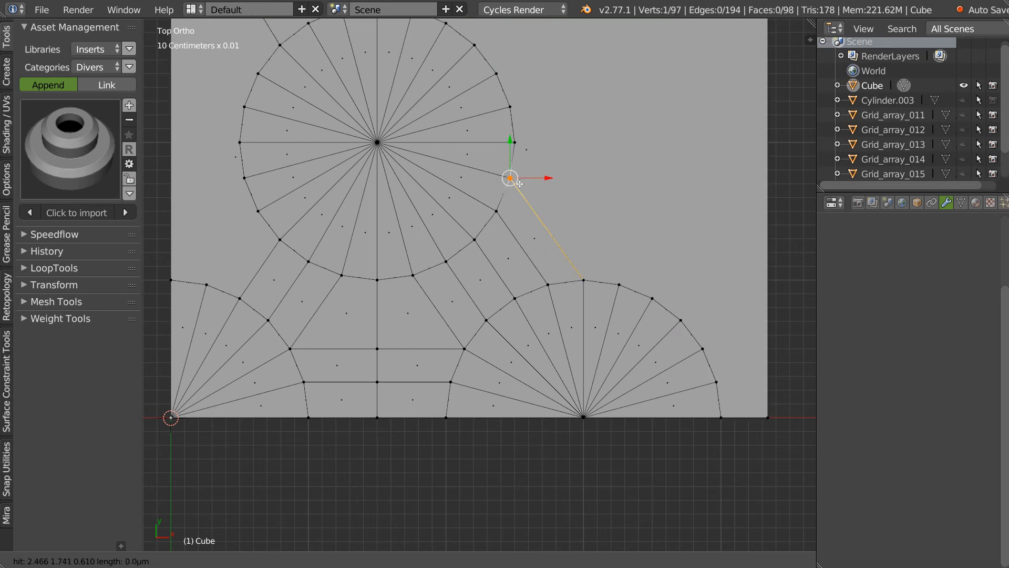
# Cut a line from the cursor hole's rim to the upper hole, and two X-direction lines from the upper hole's rim to the centre-line edge
pyautogui.keyDown('shift'); pyautogui.moveTo(237, 154); pyautogui.dragTo(405, 142, button='middle'); pyautogui.keyUp('shift')
pyautogui.click(206, 284)
pyautogui.click(427, 201)
pyautogui.click(340, 198)
pyautogui.rightClick(388, 181)
pyautogui.click(407, 167)
pyautogui.click(339, 165)
pyautogui.rightClick(368, 141)
# Cut three more X-direction lines from the next rim vertices up the upper hole's side to the centre-line edge
pyautogui.click(400, 129)
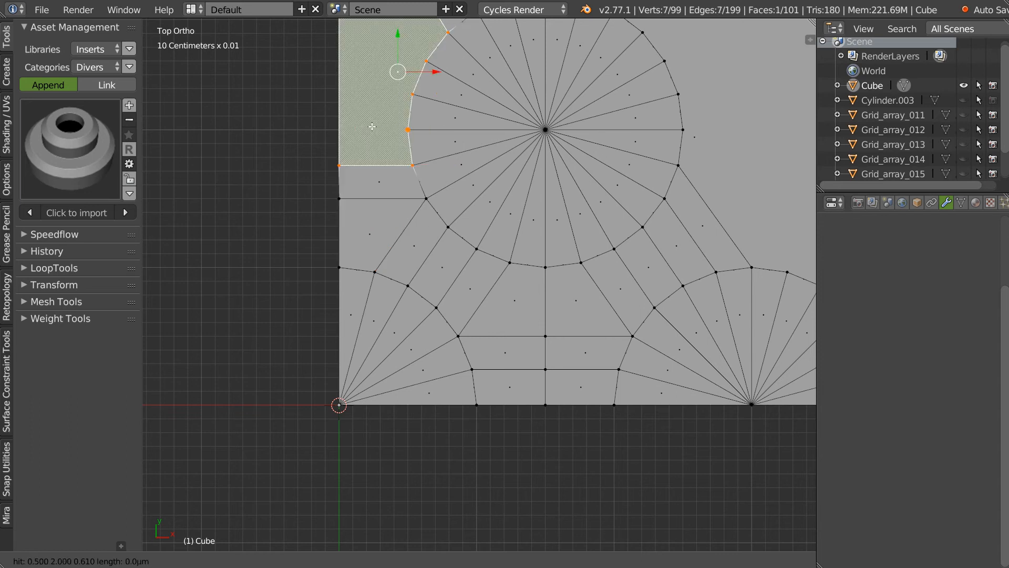
pyautogui.click(340, 129)
pyautogui.rightClick(370, 112)
pyautogui.click(411, 95)
pyautogui.click(340, 93)
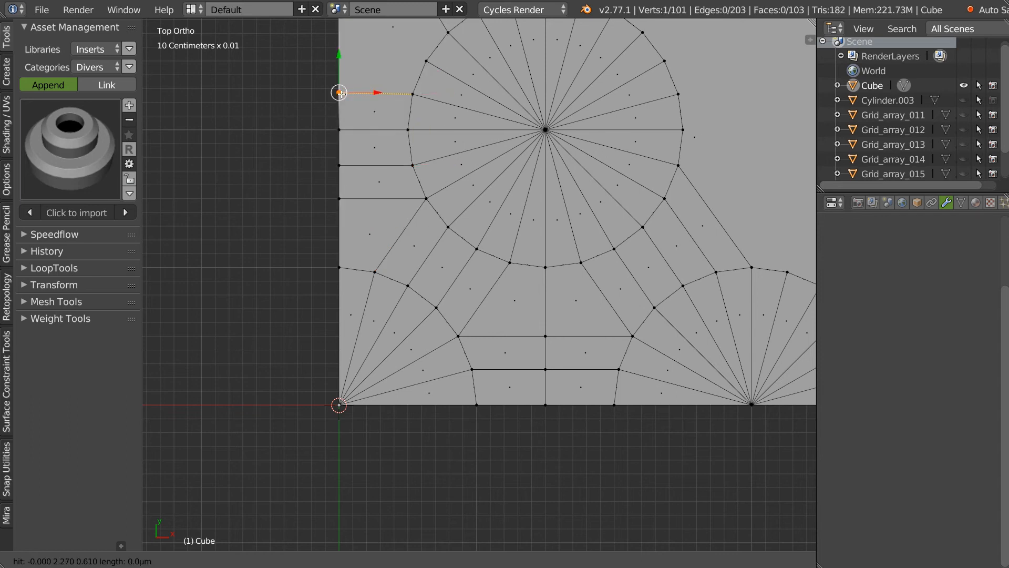
pyautogui.rightClick(383, 110)
pyautogui.keyDown('shift'); pyautogui.moveTo(352, 112); pyautogui.dragTo(349, 213, button='middle'); pyautogui.keyUp('shift')
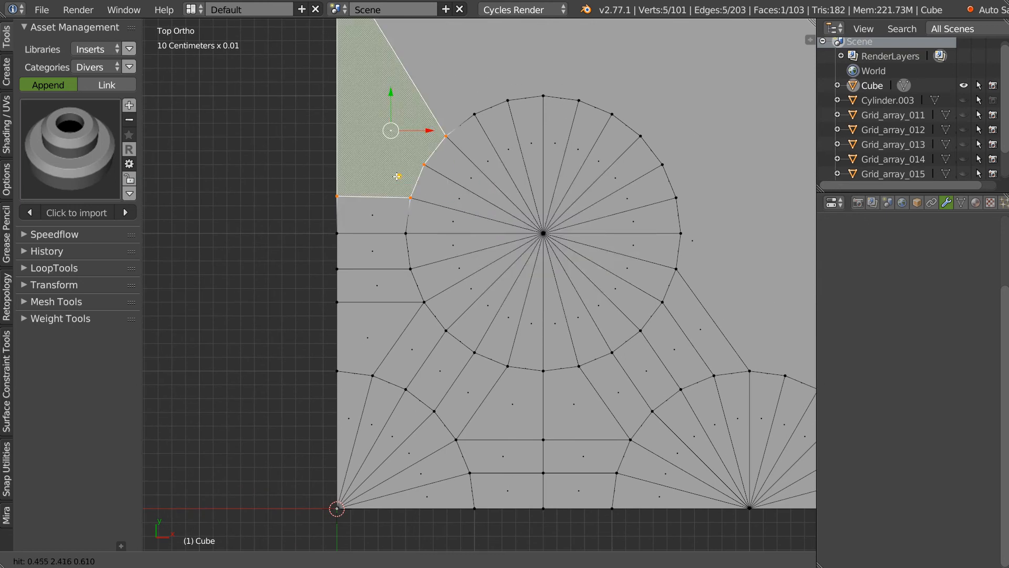
pyautogui.click(337, 197)
pyautogui.rightClick(389, 180)
pyautogui.click(423, 165)
pyautogui.click(339, 164)
pyautogui.rightClick(383, 101)
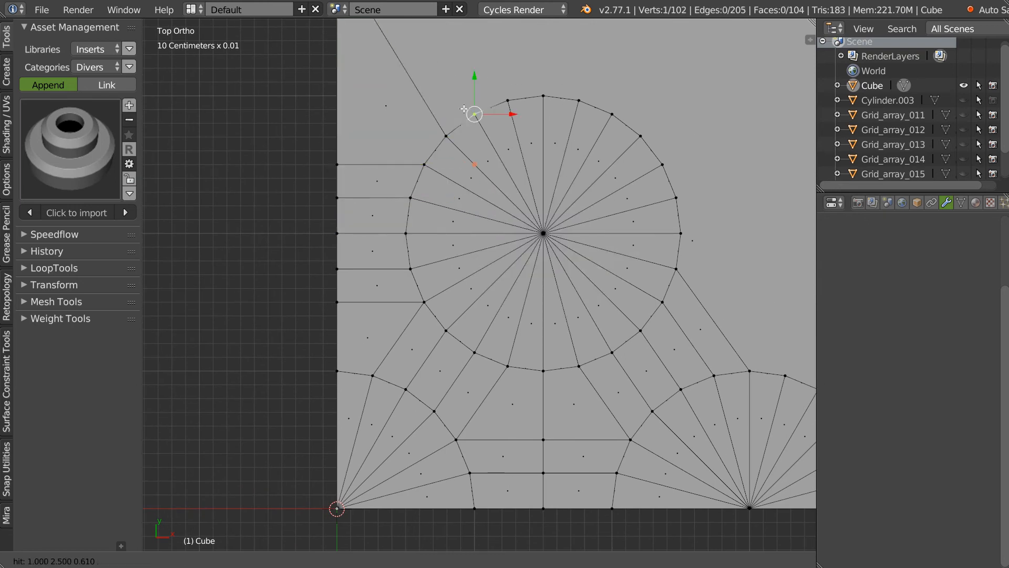
# Cut Y-direction lines from the upper hole's topmost vertex and its neighbour to the plate's upper edge, and one from the next vertex to the centre-line corner
pyautogui.keyDown('shift'); pyautogui.moveTo(384, 102); pyautogui.dragTo(278, 221, button='middle'); pyautogui.keyUp('shift')
pyautogui.click(438, 215)
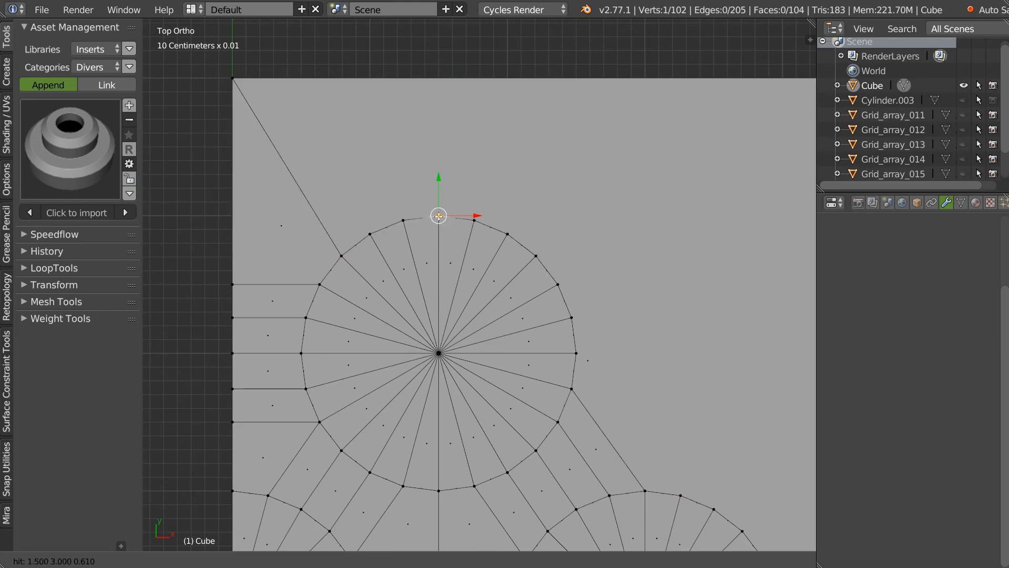
pyautogui.click(439, 78)
pyautogui.rightClick(439, 79)
pyautogui.rightClick(402, 220)
pyautogui.click(403, 218)
pyautogui.click(404, 78)
pyautogui.rightClick(376, 138)
pyautogui.click(370, 234)
pyautogui.rightClick(239, 98)
# Cut a slanted line from the upper hole's outermost positive-X vertex to the half hole's rim, and another from that rim to the plate's lower corner
pyautogui.keyDown('ctrl'); pyautogui.moveTo(396, 138); pyautogui.dragTo(447, 176, button='middle'); pyautogui.keyUp('ctrl')
pyautogui.click(508, 247)
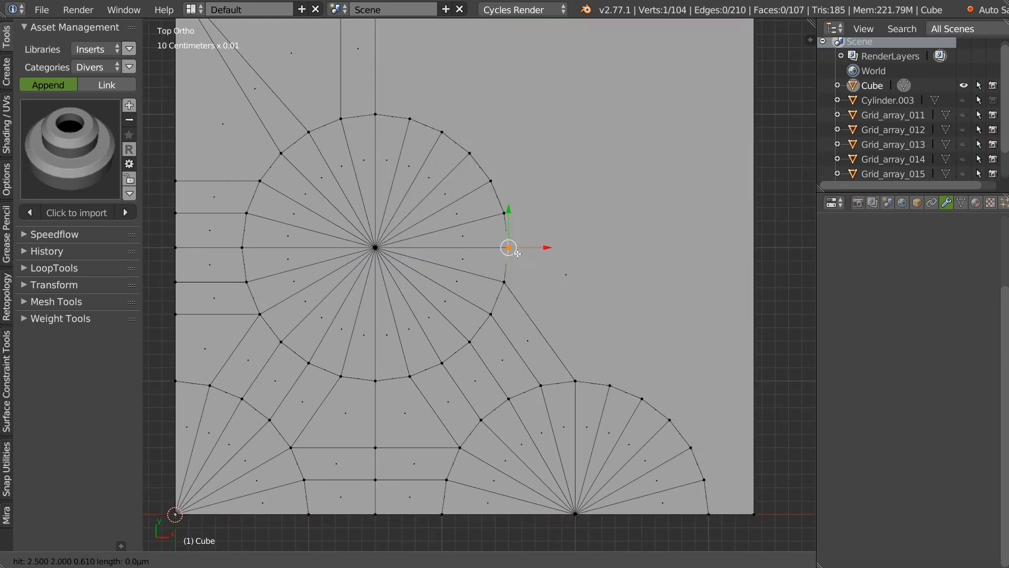
pyautogui.rightClick(612, 381)
pyautogui.keyDown('shift'); pyautogui.moveTo(665, 365); pyautogui.dragTo(534, 221, button='middle'); pyautogui.keyUp('shift')
pyautogui.click(573, 335)
pyautogui.click(622, 370)
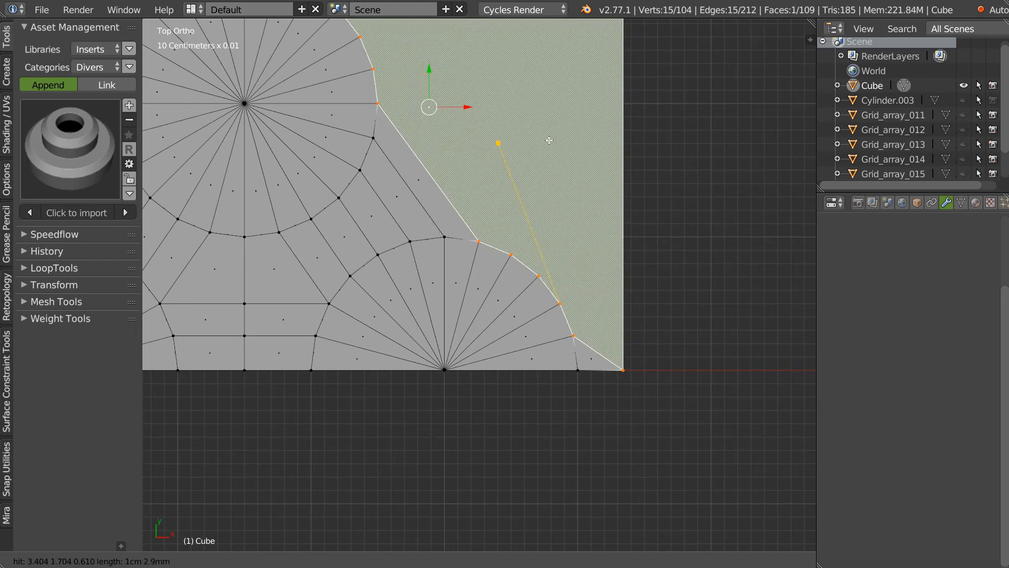
# Cut an X-direction line from the upper hole to the plate's positive-X edge, and join three half-hole rim vertices to its end
pyautogui.click(378, 104)
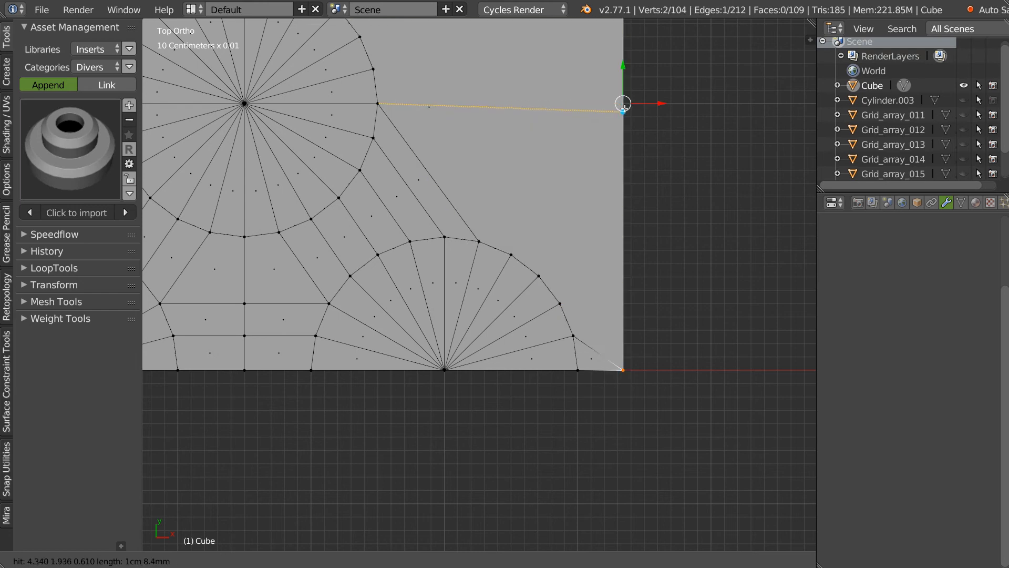
pyautogui.click(622, 100)
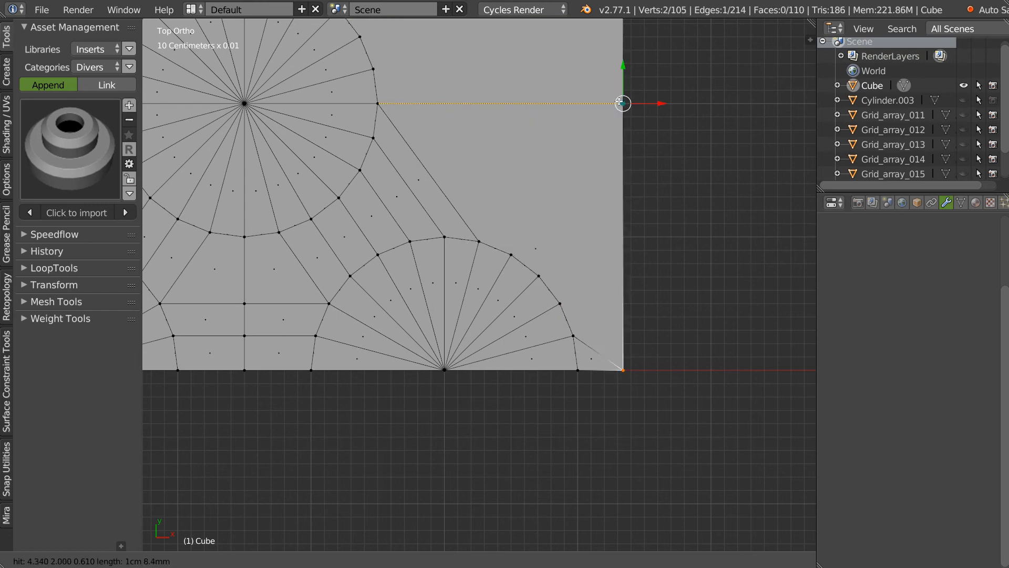
pyautogui.click(513, 244)
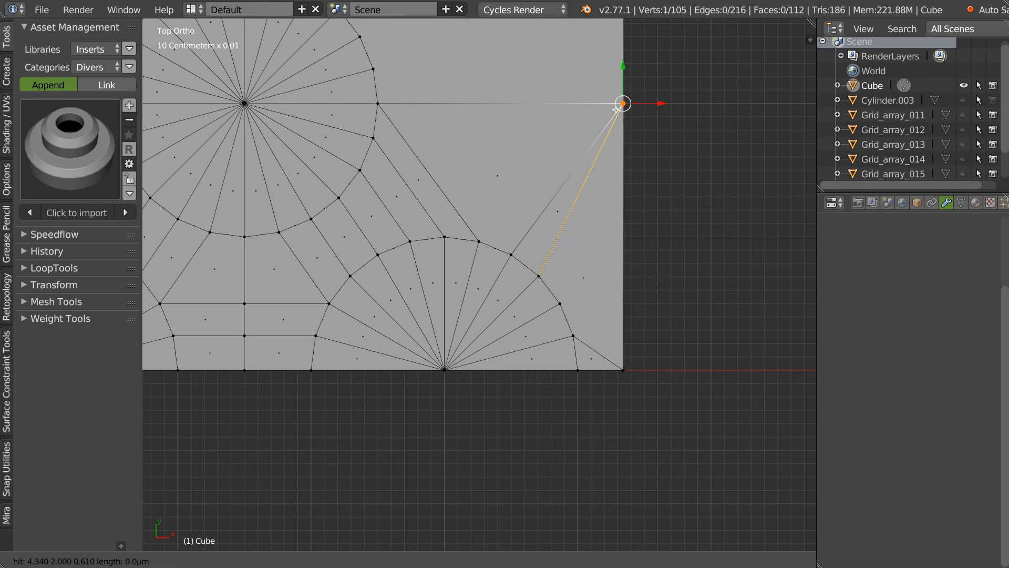
pyautogui.click(558, 303)
pyautogui.click(623, 104)
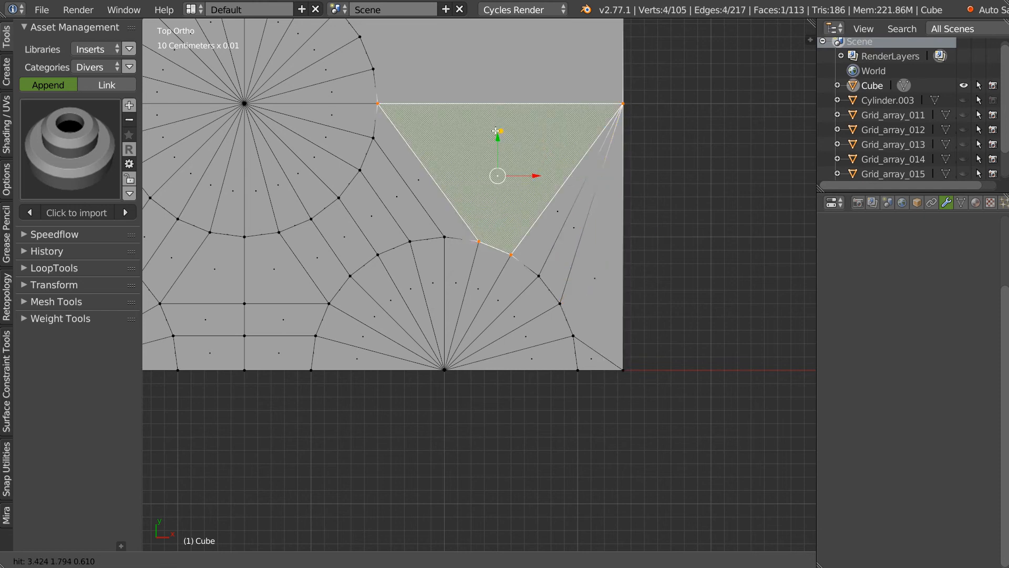
# Cut a line from the upper hole's next rim vertex up to the existing vertex on the plate's positive-X edge
pyautogui.keyDown('shift'); pyautogui.moveTo(496, 130); pyautogui.dragTo(542, 290, button='middle'); pyautogui.keyUp('shift')
pyautogui.click(461, 321)
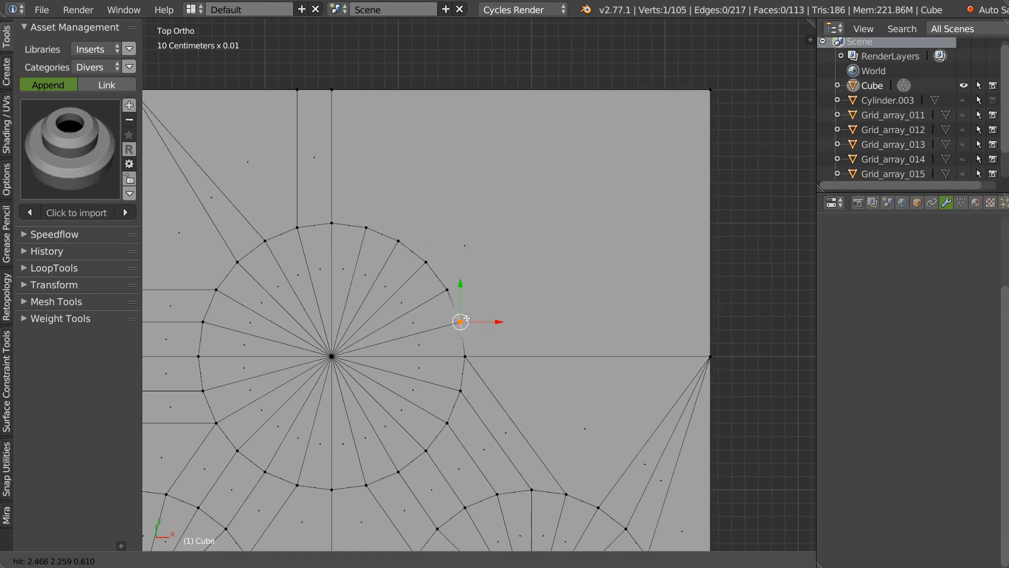
pyautogui.click(692, 355)
pyautogui.click(711, 322)
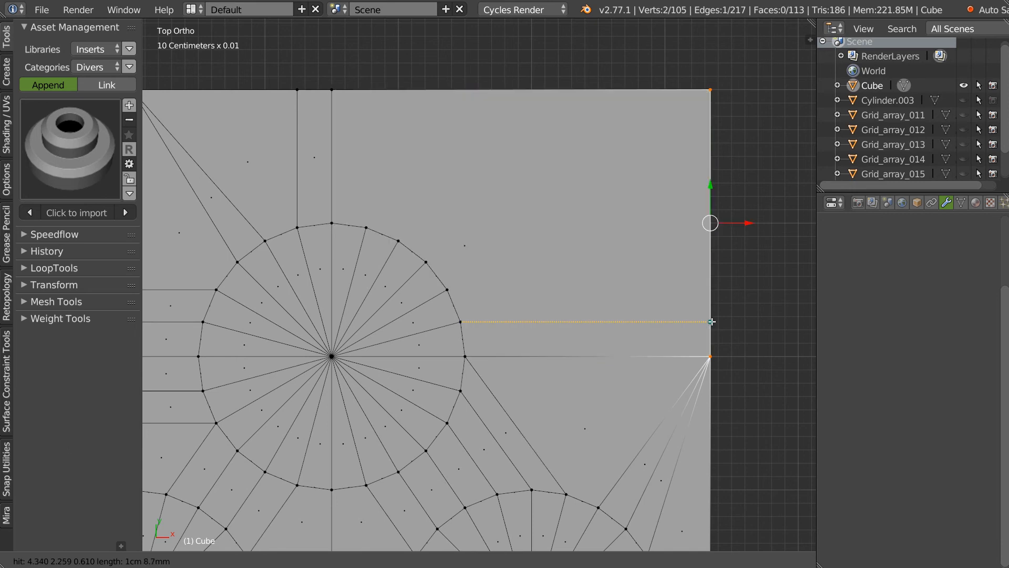
pyautogui.click(710, 355)
# Cut three lines from neighbouring rim vertices of the upper hole to the plate's corner at positive X and positive Y
pyautogui.click(426, 261)
pyautogui.click(709, 94)
pyautogui.click(448, 288)
pyautogui.rightClick(433, 269)
pyautogui.click(398, 239)
pyautogui.click(709, 90)
pyautogui.rightClick(421, 200)
# Cut a line from the last unconnected rim vertex to the upper-edge vertex aligned with the hole's centre, and confirm the cuts
pyautogui.click(365, 211)
pyautogui.click(344, 103)
pyautogui.press('Return')
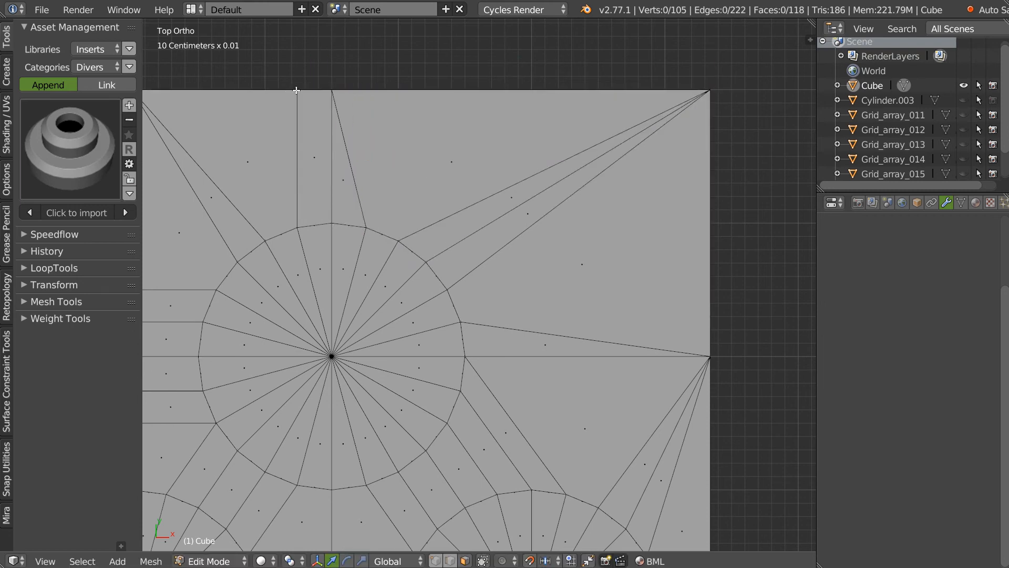
# Using vertex snapping, move the extra vertex on the plate's upper edge onto the neighbouring vertex aligned with the upper hole's centre
pyautogui.press('1')
pyautogui.rightClick(330, 91)
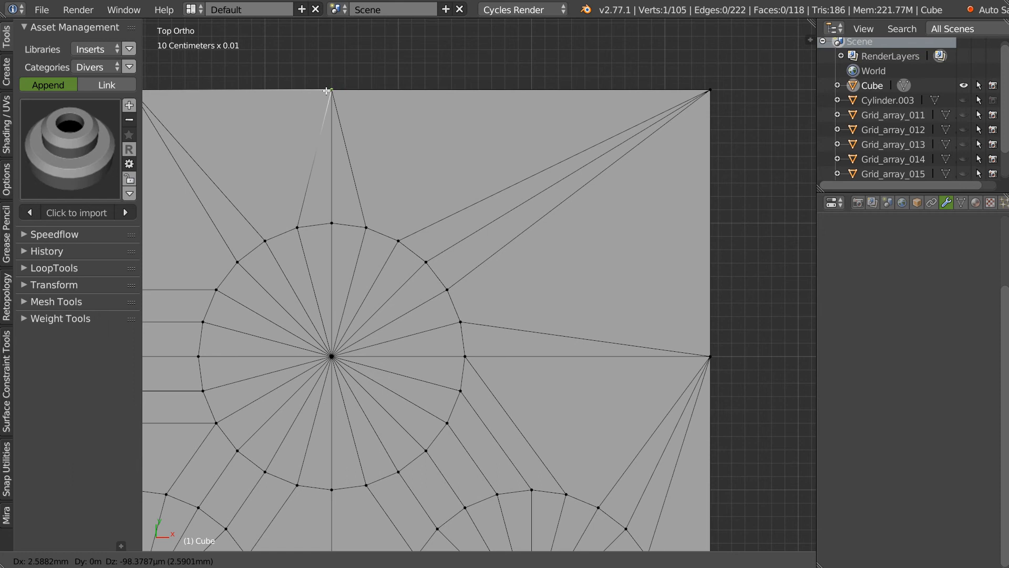
pyautogui.hotkey('ctrl', 'shift', 'Tab')
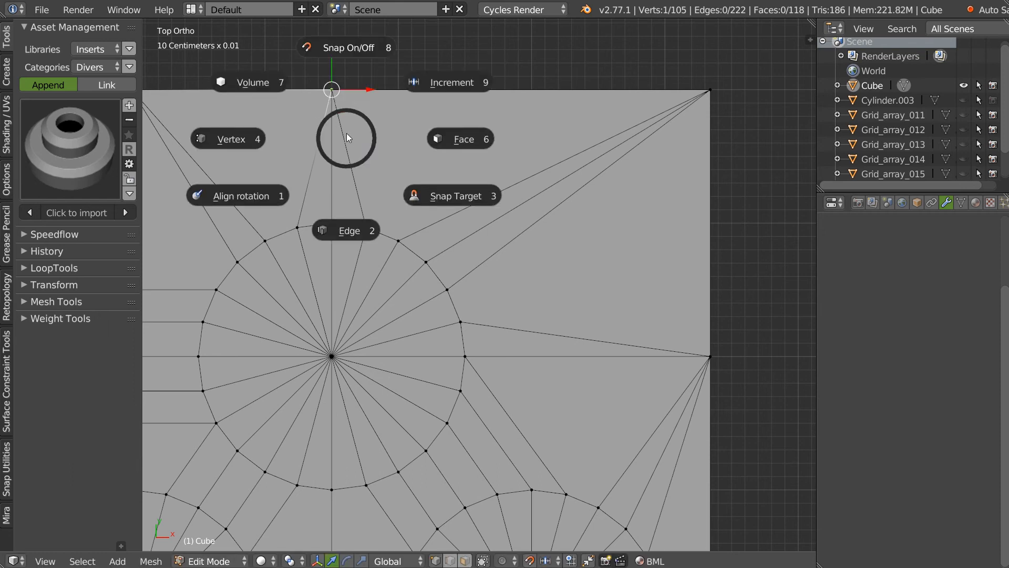
pyautogui.press('Tab')
pyautogui.moveTo(344, 136); pyautogui.dragTo(404, 118, button='middle')
pyautogui.scroll(5, 408, 115)
pyautogui.press('g')
pyautogui.click(418, 149)
pyautogui.hotkey('ctrl', 'shift', 'Tab')
pyautogui.click(292, 157)
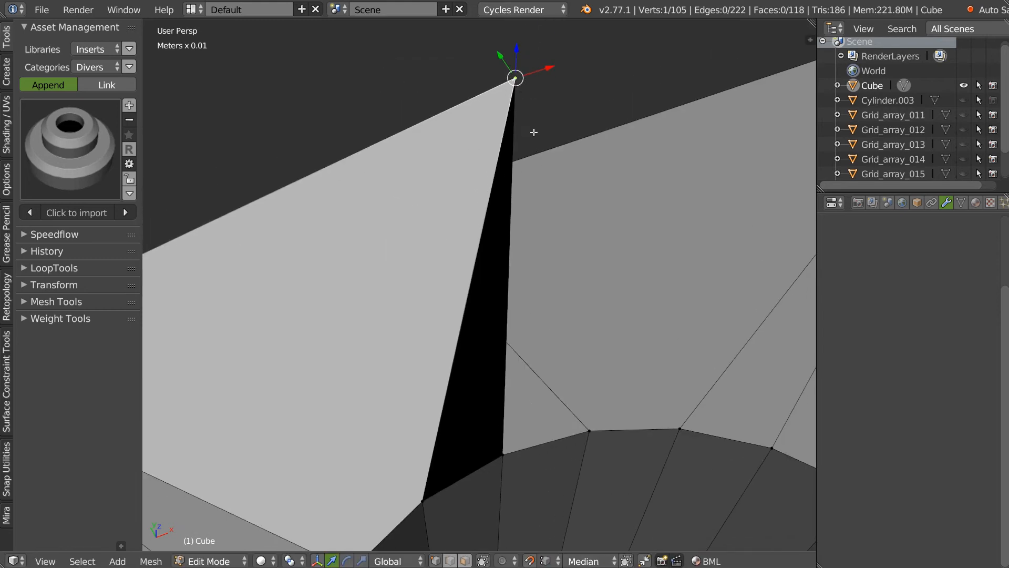
pyautogui.press('g')
pyautogui.click(384, 214)
pyautogui.scroll(-8, 381, 211)
pyautogui.moveTo(384, 213); pyautogui.dragTo(473, 264, button='middle')
# Return to Object Mode, add a weight-limited bevel of 0.225 mm with 4 segments and profile 0.70, and check the bevelled rims
pyautogui.hotkey('ctrl', 'Tab')
pyautogui.click(461, 196)
pyautogui.hotkey('shift', 'space')
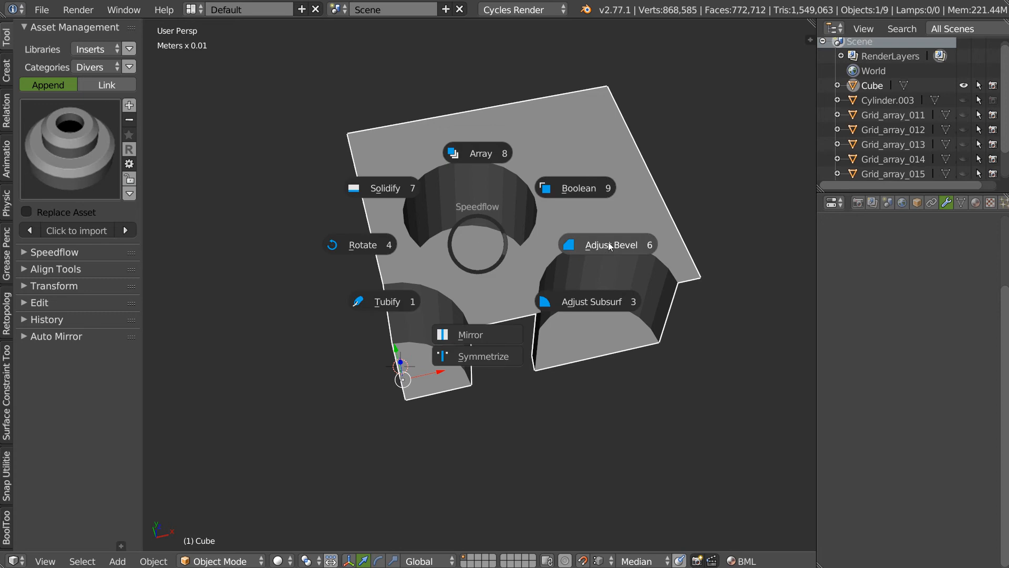
pyautogui.click(609, 244)
pyautogui.press('Escape')
pyautogui.moveTo(550, 257); pyautogui.dragTo(578, 179, button='middle')
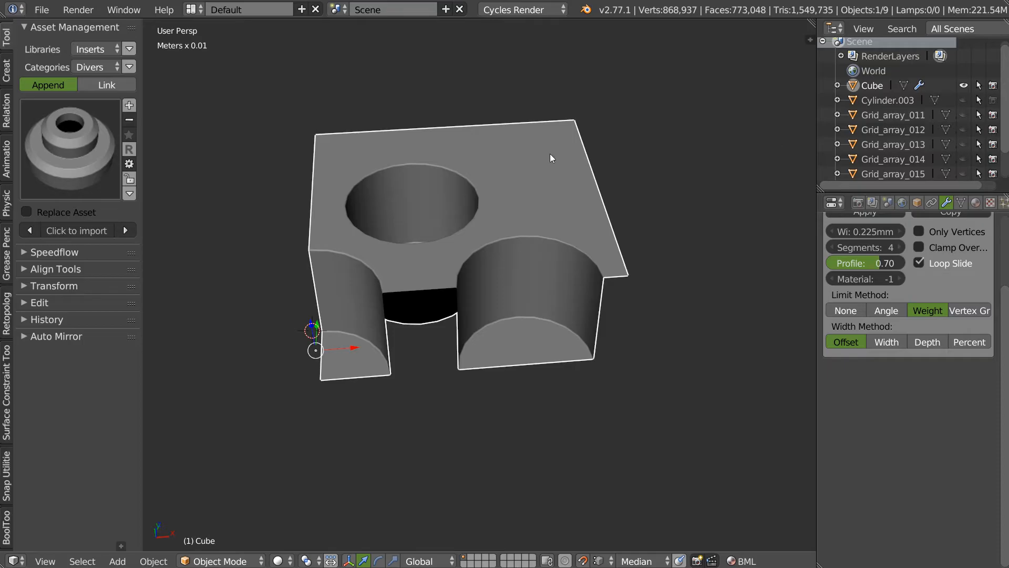
pyautogui.moveTo(444, 243); pyautogui.dragTo(515, 227, button='middle')
pyautogui.press('Tab')
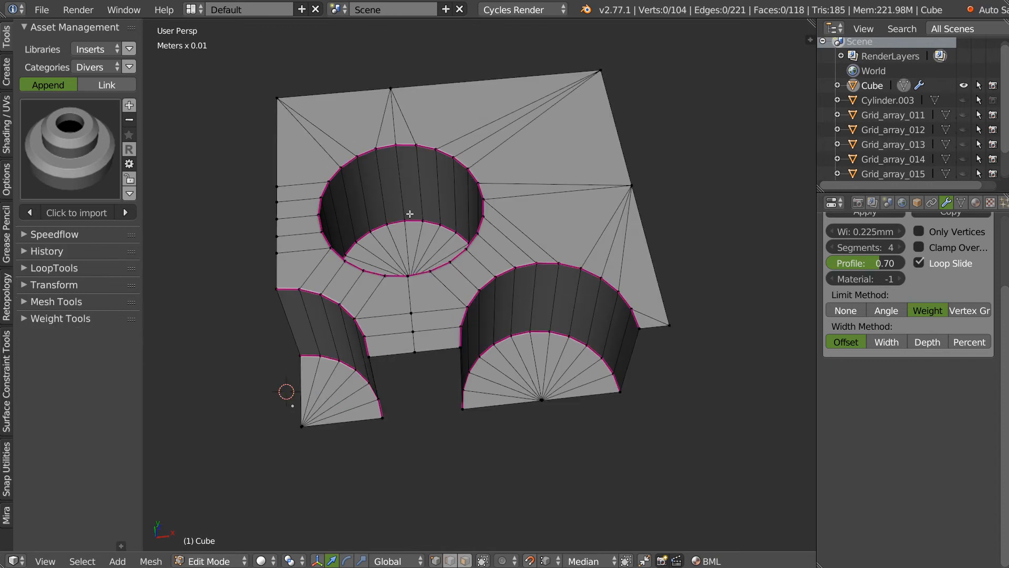
pyautogui.press('Tab')
# Symmetrize the plate quarter along the Y axis
pyautogui.press('space')
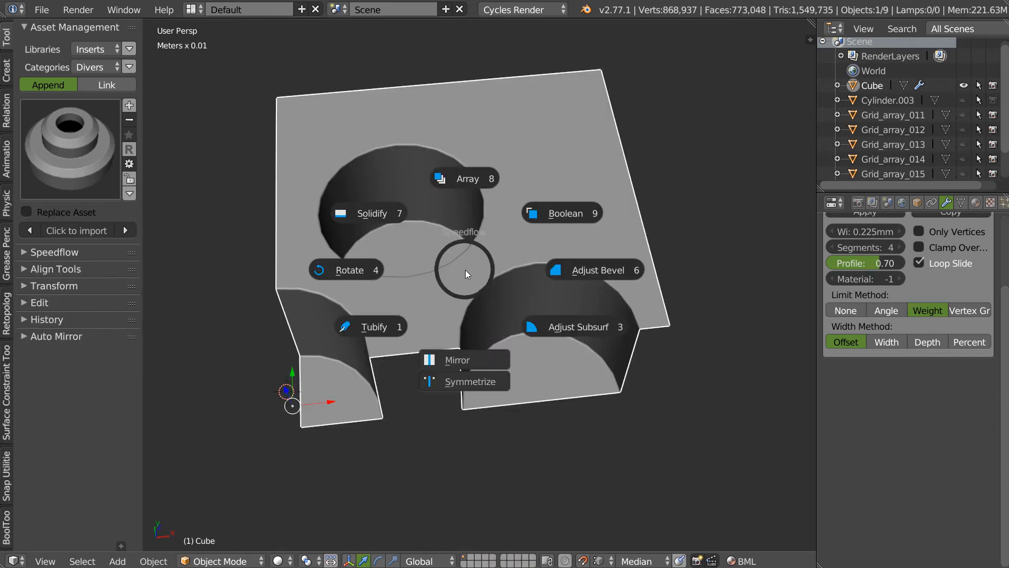
pyautogui.click(455, 384)
pyautogui.press('y')
pyautogui.click(477, 389)
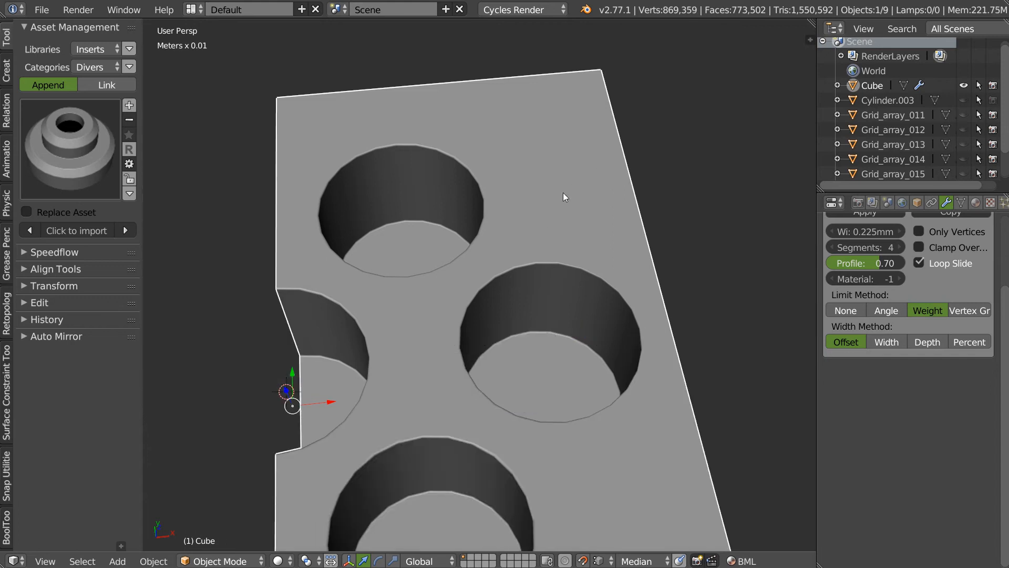
pyautogui.scroll(-5, 496, 272)
pyautogui.scroll(3, 545, 231)
pyautogui.scroll(-1, 548, 162)
pyautogui.moveTo(519, 268)
pyautogui.mouseDown(button='middle')
pyautogui.moveTo(547, 250)
pyautogui.moveTo(512, 261)
pyautogui.mouseUp(button='middle')
# Symmetrize the half plate along -X to complete the full plate with seven holes
pyautogui.rightClick(518, 269)
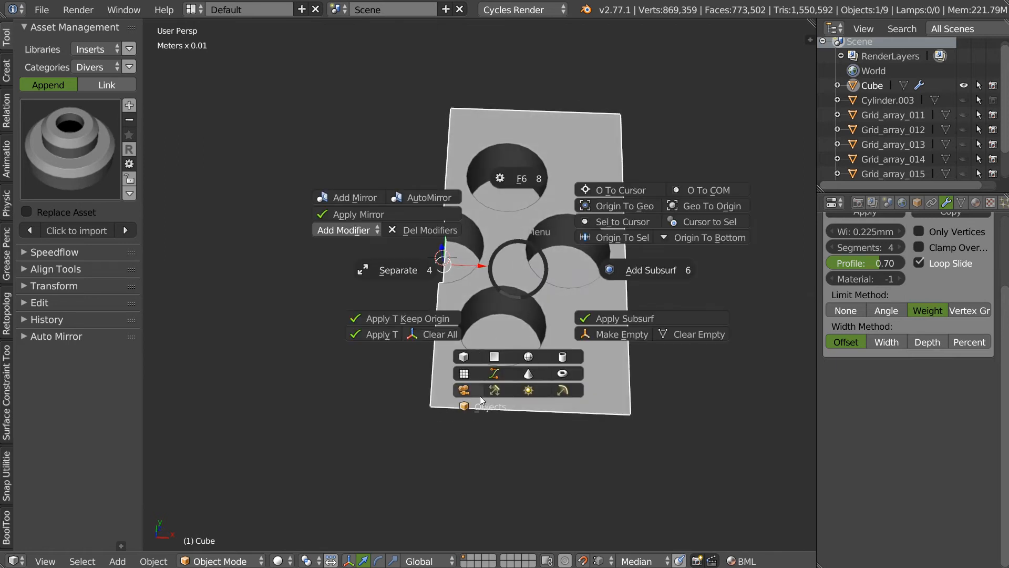
pyautogui.press('Escape')
pyautogui.rightClick(500, 317)
pyautogui.click(496, 439)
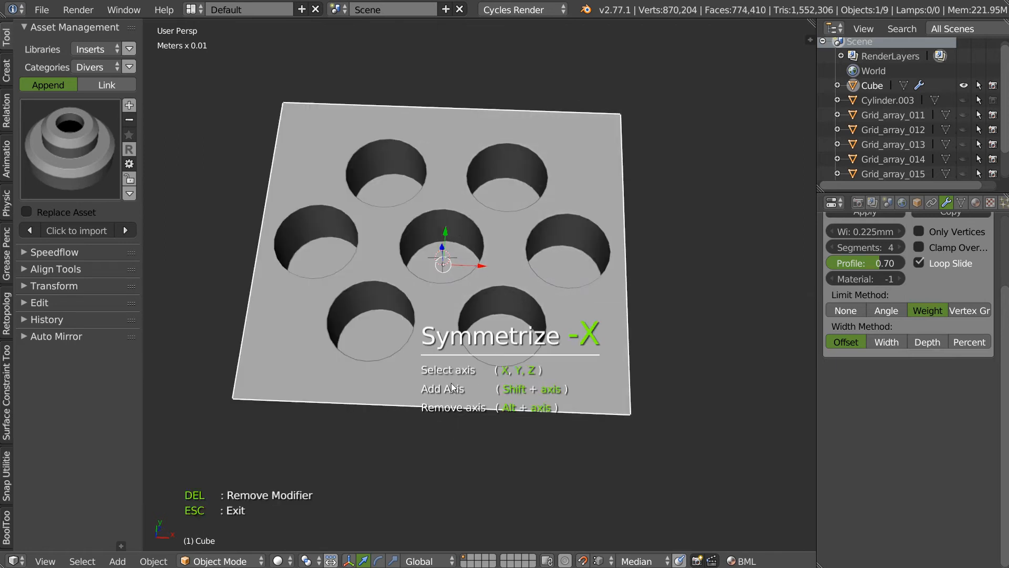
pyautogui.click(399, 364)
pyautogui.moveTo(400, 364); pyautogui.dragTo(437, 276, button='middle')
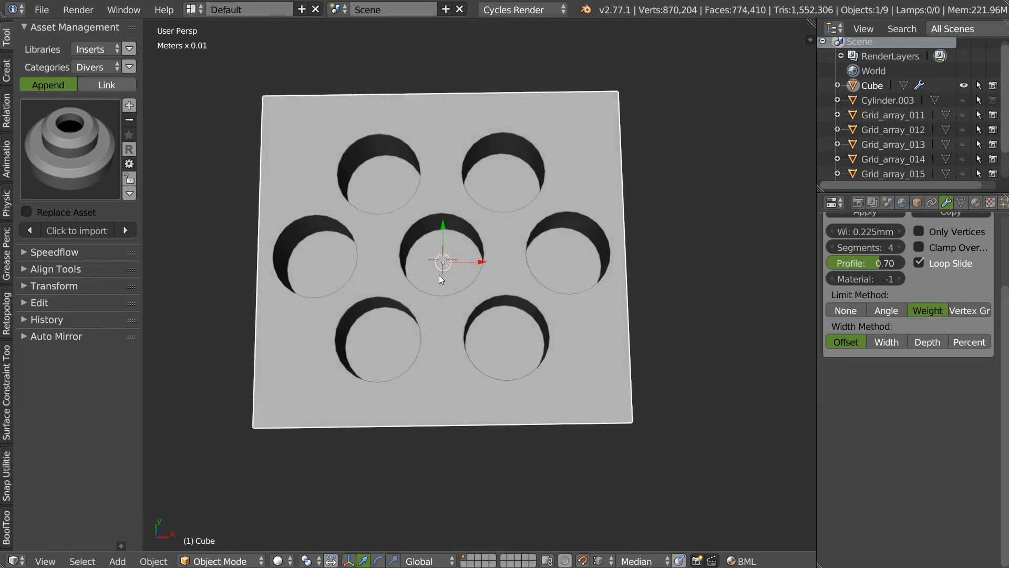
pyautogui.moveTo(430, 239); pyautogui.dragTo(434, 239, button='middle')
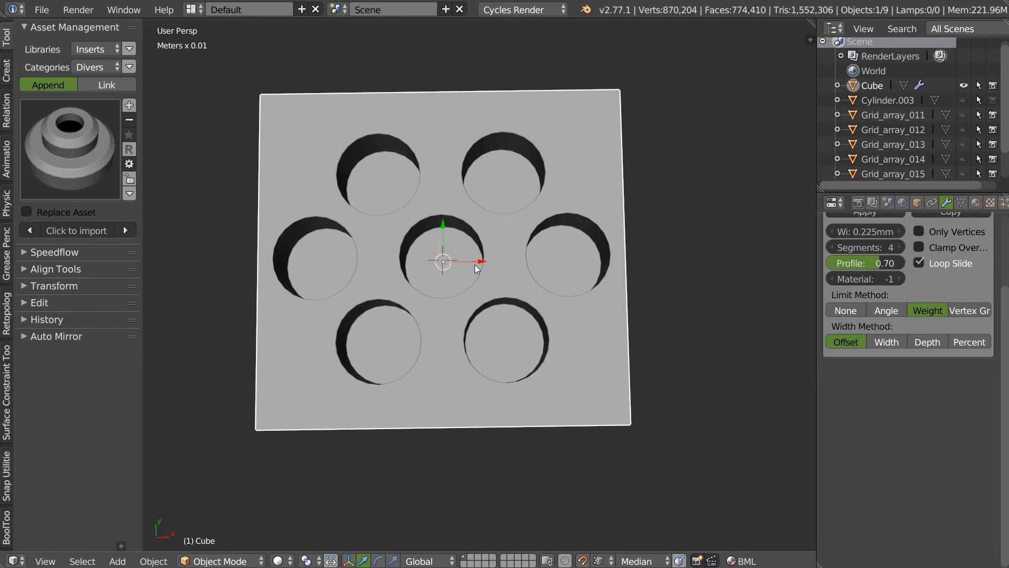
# In top view, edit the plate mesh and box-select its negative-Y half through the full depth
pyautogui.press('KP_7')
pyautogui.scroll(2, 472, 238)
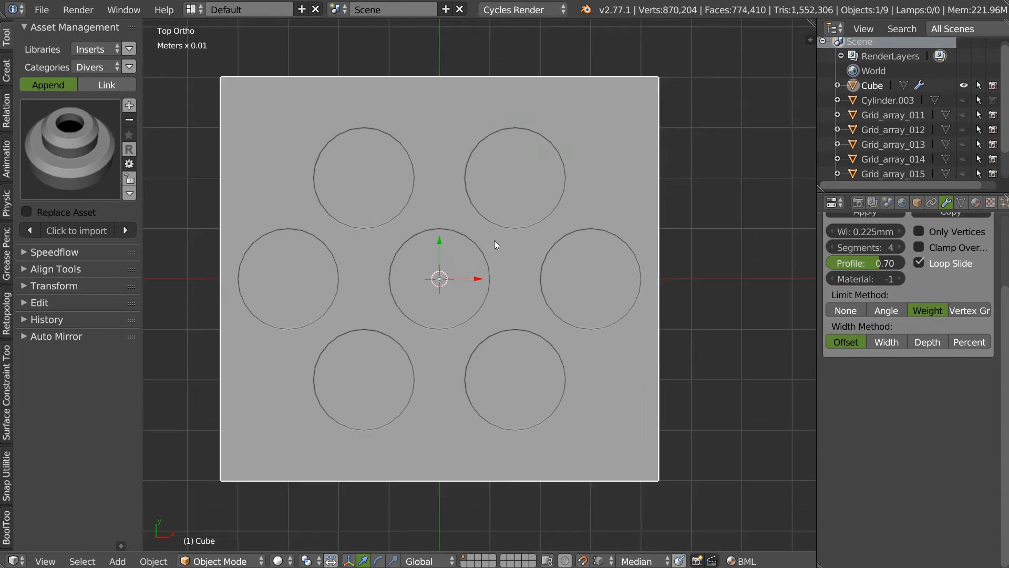
pyautogui.press('Tab')
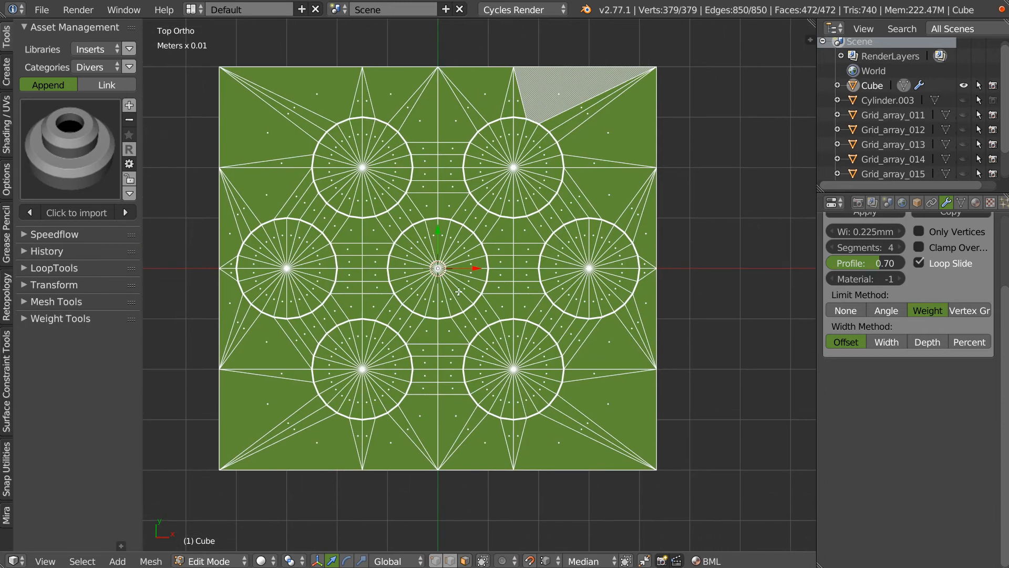
pyautogui.press('a')
pyautogui.scroll(-1, 543, 251)
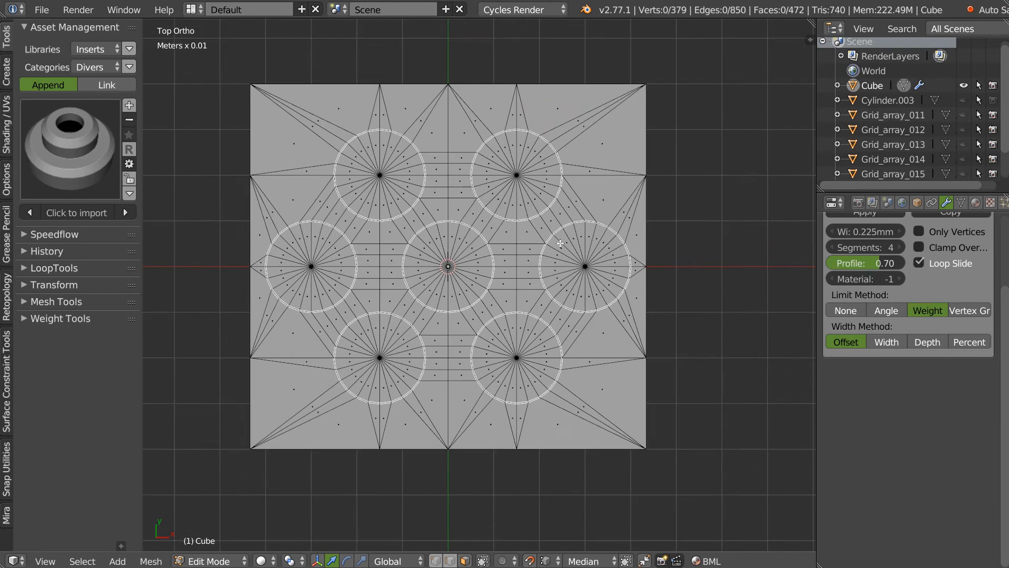
pyautogui.moveTo(549, 376); pyautogui.dragTo(488, 147, button='middle')
pyautogui.press('KP_7')
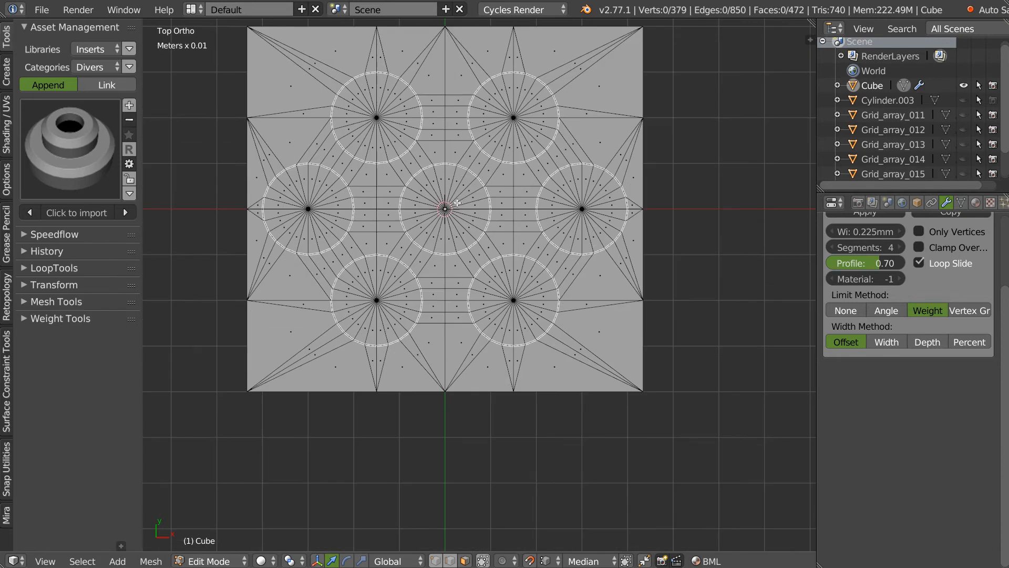
pyautogui.press('b')
pyautogui.moveTo(721, 430); pyautogui.dragTo(176, 209)
pyautogui.scroll(-2, 444, 167)
pyautogui.keyDown('shift'); pyautogui.moveTo(444, 167); pyautogui.dragTo(427, 153, button='middle'); pyautogui.keyUp('shift')
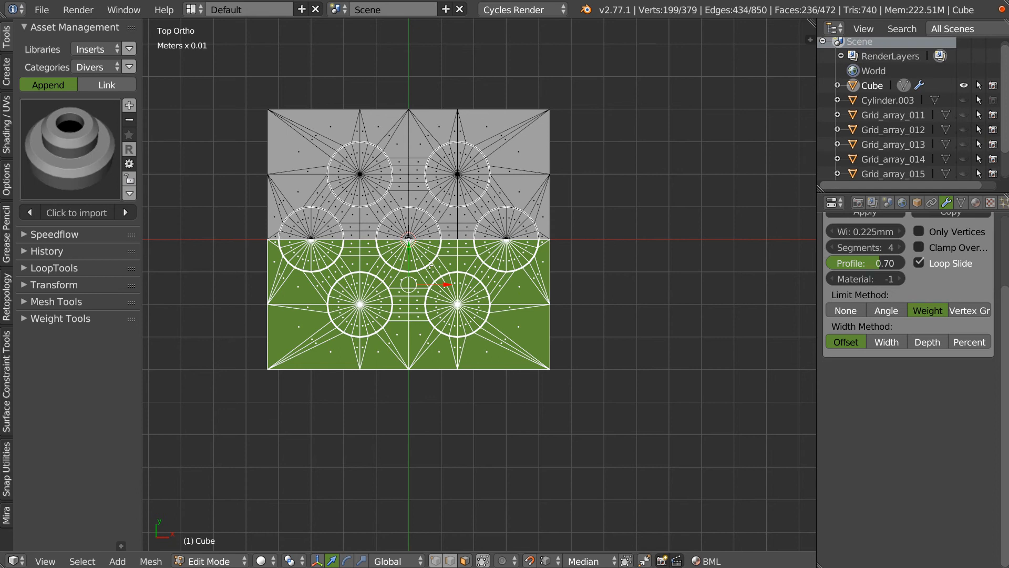
# Duplicate the selected half, move the copy along negative Y clear of the plate, and turn snapping off
pyautogui.hotkey('shift', 'd')
pyautogui.press('y')
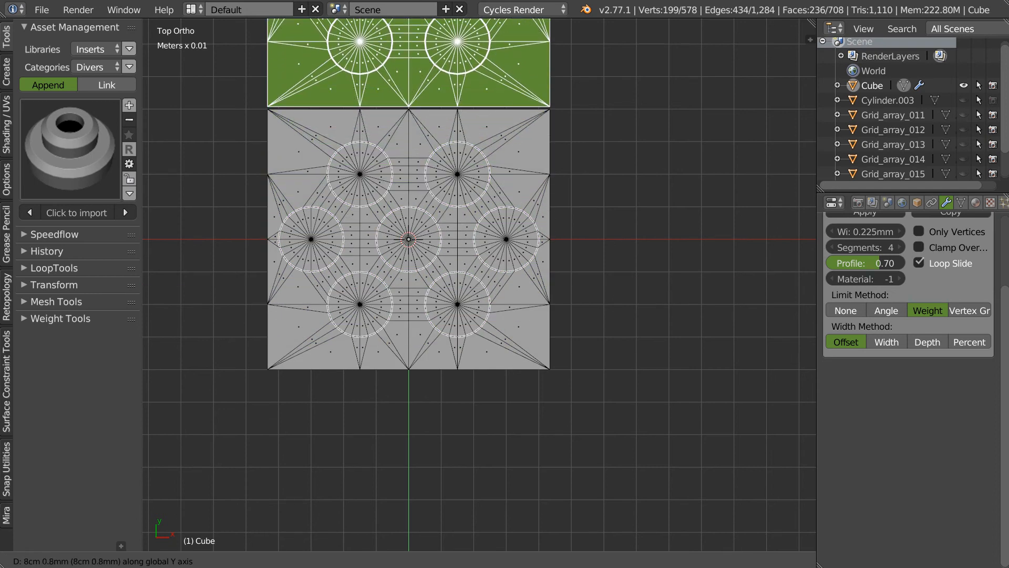
pyautogui.hotkey('shift', 'y')
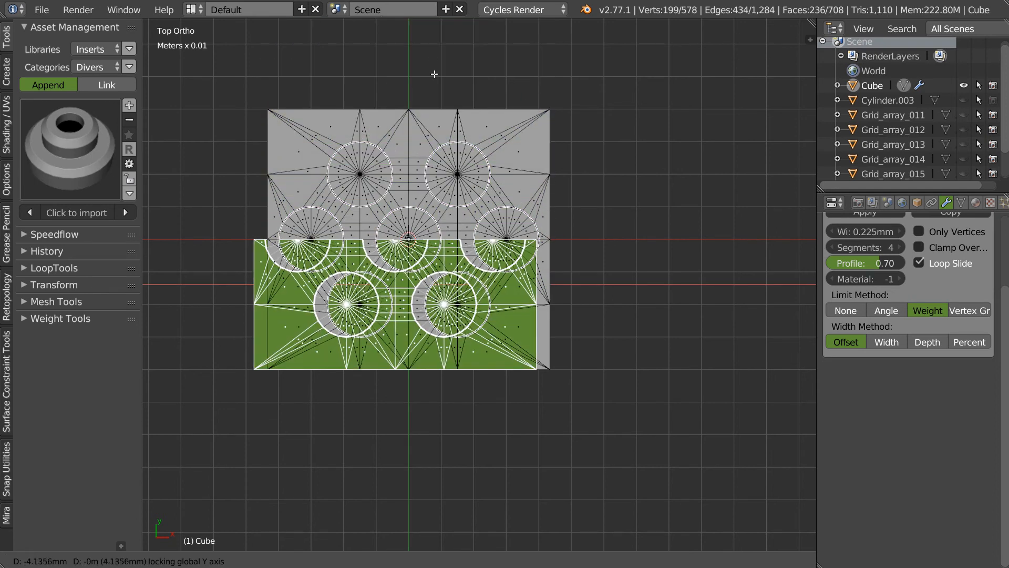
pyautogui.rightClick(414, 355)
pyautogui.moveTo(411, 250); pyautogui.dragTo(394, 402)
pyautogui.keyDown('shift'); pyautogui.moveTo(426, 374); pyautogui.dragTo(431, 404, button='middle'); pyautogui.keyUp('shift')
pyautogui.hotkey('shift', 'Tab')
pyautogui.scroll(-3, 499, 243)
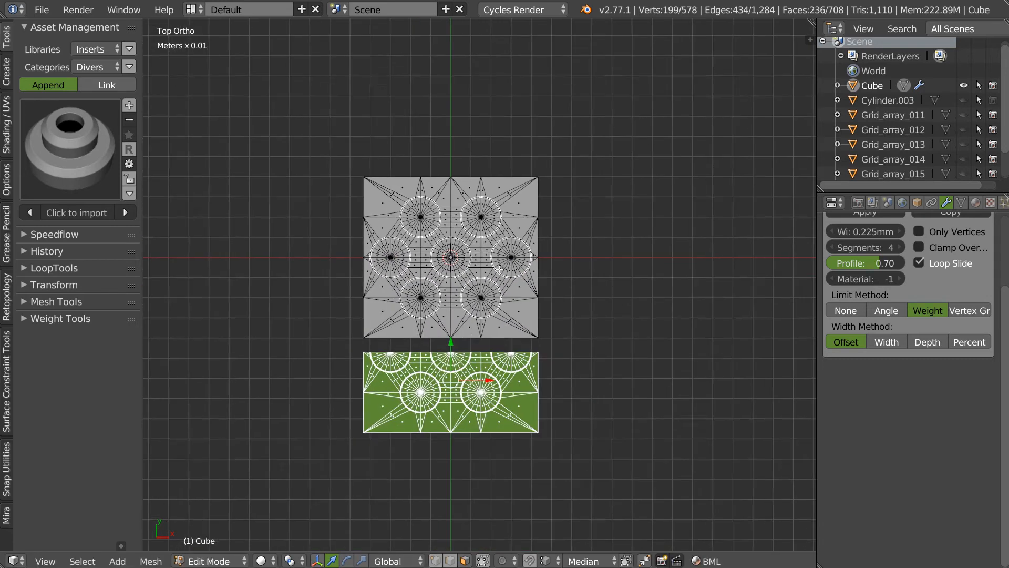
# Try to select a winding path of faces between the upper and middle hole rows, starting at the plate's negative-X edge
pyautogui.scroll(6, 440, 205)
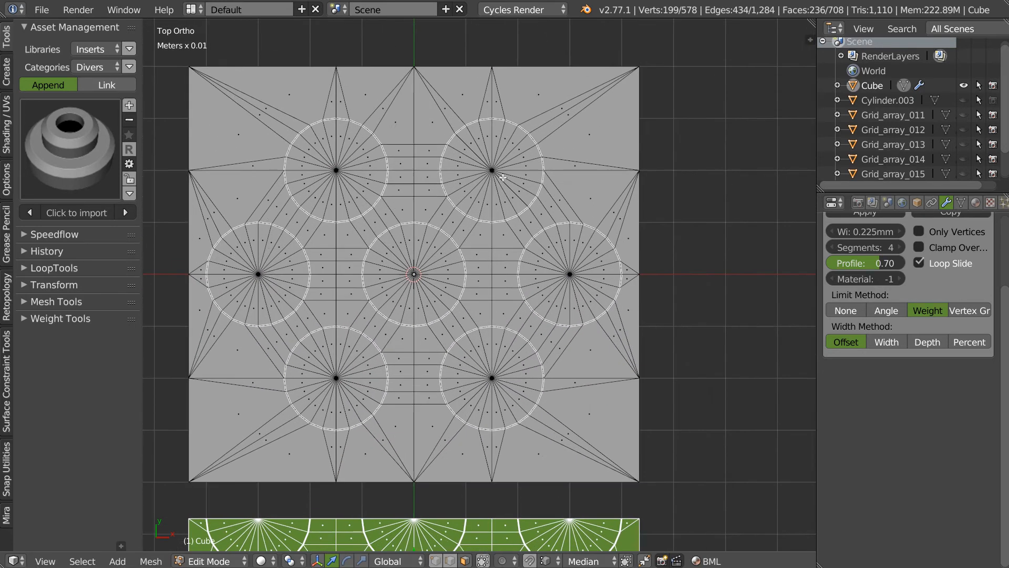
pyautogui.rightClick(199, 224)
pyautogui.keyDown('ctrl'); pyautogui.rightClick(327, 233); pyautogui.keyUp('ctrl')
pyautogui.keyDown('ctrl'); pyautogui.rightClick(412, 207); pyautogui.keyUp('ctrl')
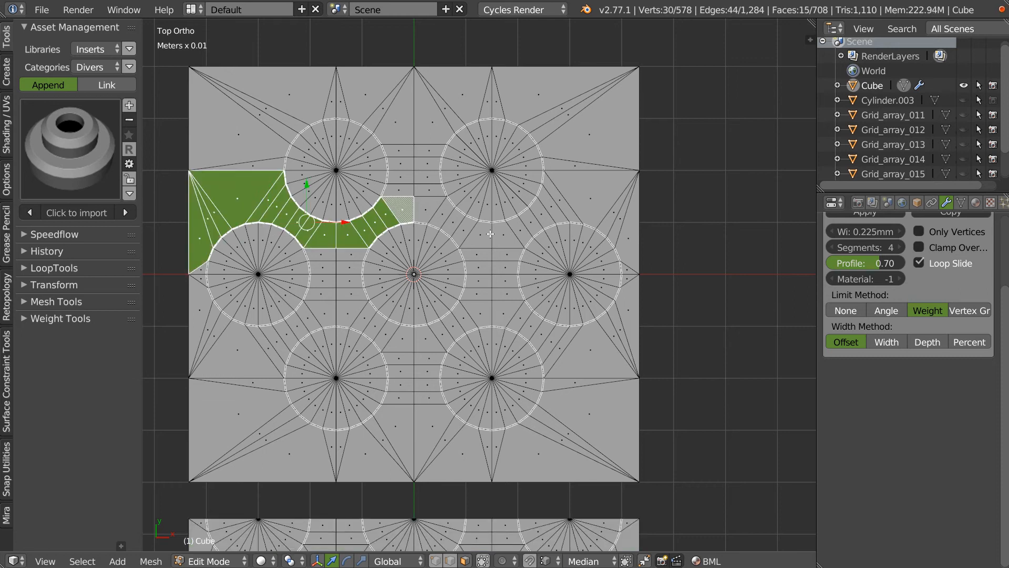
pyautogui.keyDown('ctrl'); pyautogui.rightClick(484, 234); pyautogui.keyUp('ctrl')
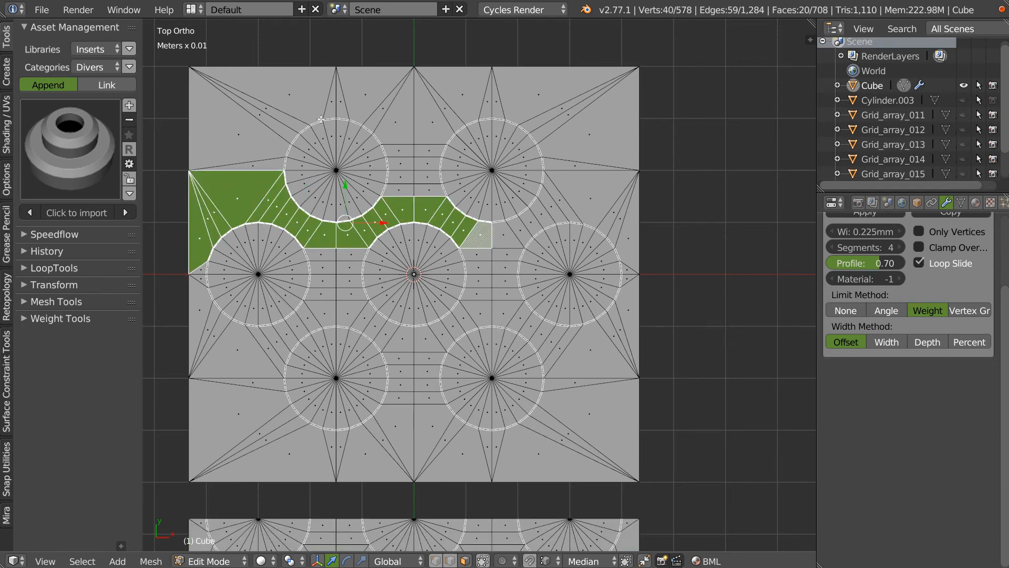
pyautogui.keyDown('shift'); pyautogui.moveTo(277, 118); pyautogui.dragTo(293, 146, button='middle'); pyautogui.keyUp('shift')
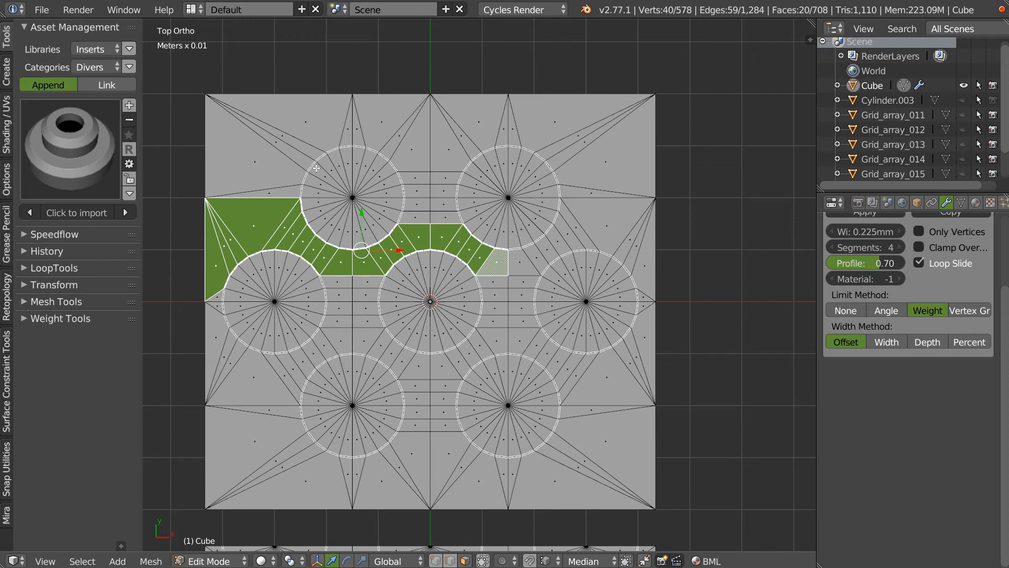
pyautogui.scroll(-3, 404, 317)
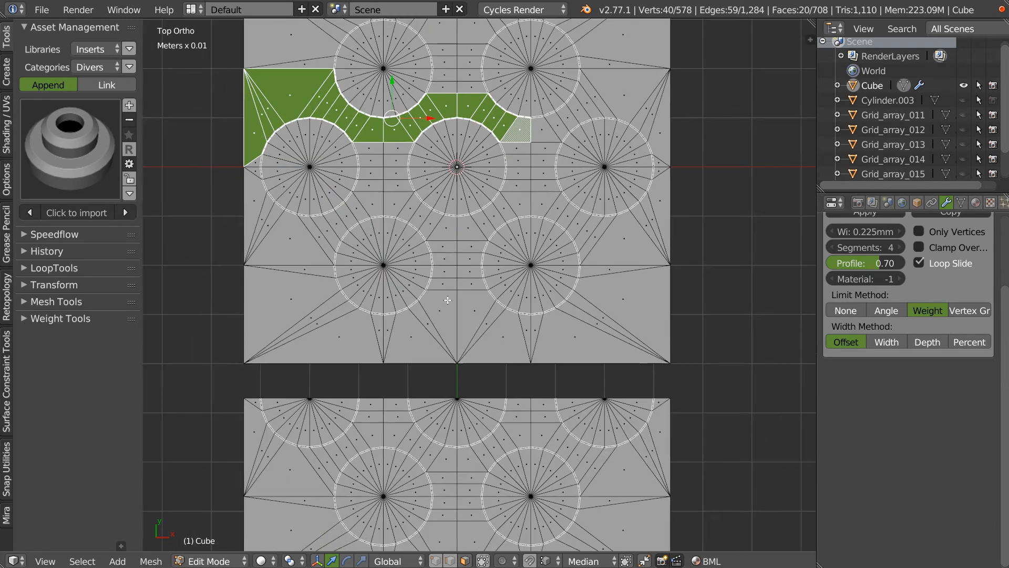
# Delete the detached half-plate copy lying on the negative-Y side of the full plate
pyautogui.press('a')
pyautogui.press('l')
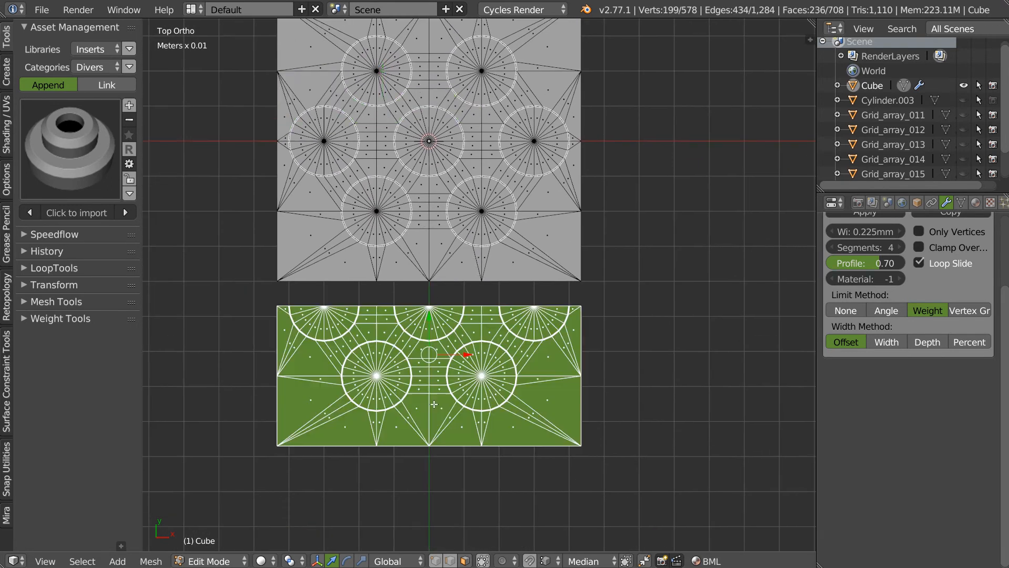
pyautogui.press('x')
pyautogui.click(547, 388)
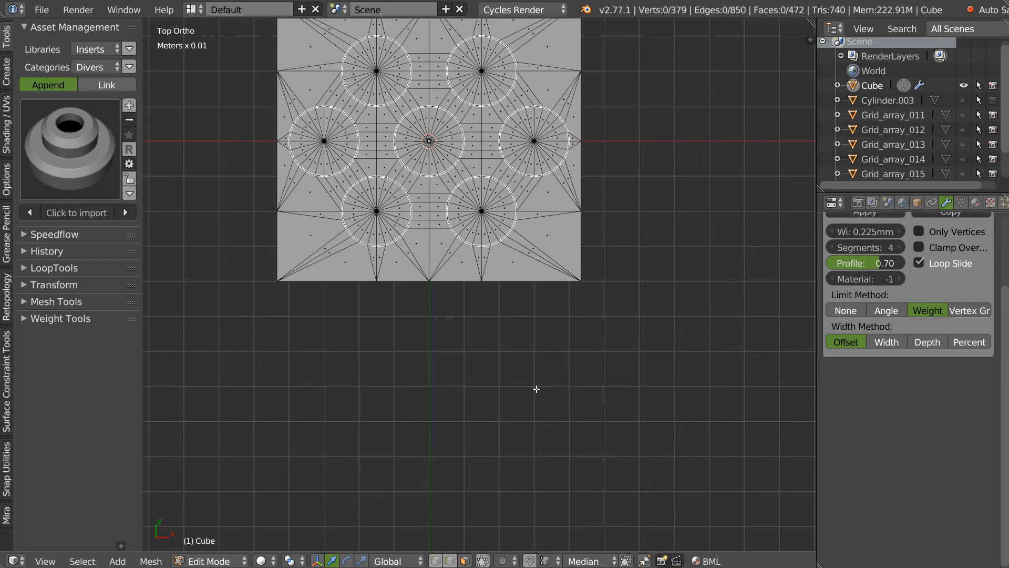
# Delete the plate's two outer strips beyond the centre lines of the positive-Y and negative-Y hole rows
pyautogui.press('Home')
pyautogui.press('b')
pyautogui.moveTo(717, 60); pyautogui.dragTo(147, 201)
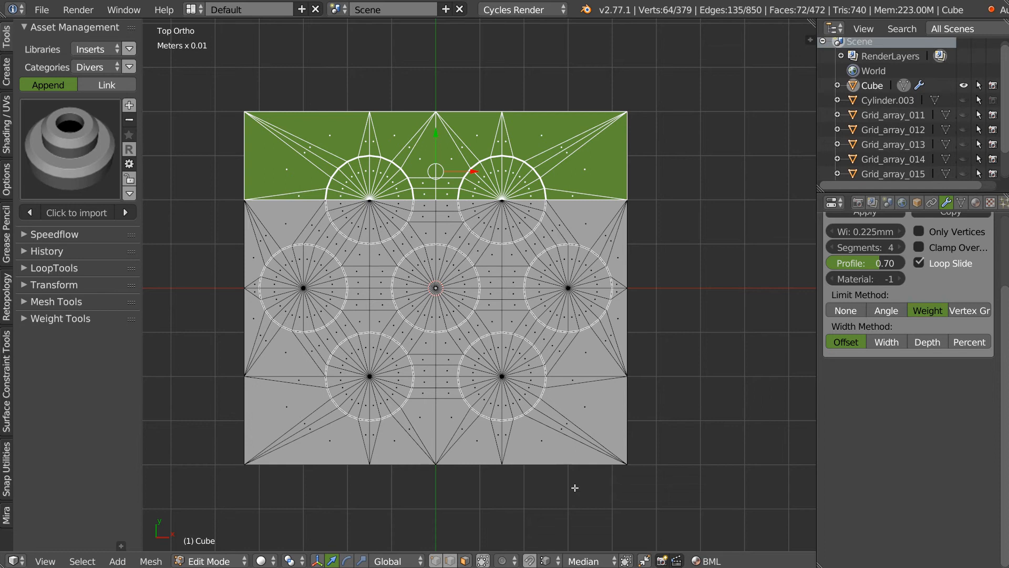
pyautogui.press('b')
pyautogui.moveTo(696, 500); pyautogui.dragTo(138, 382)
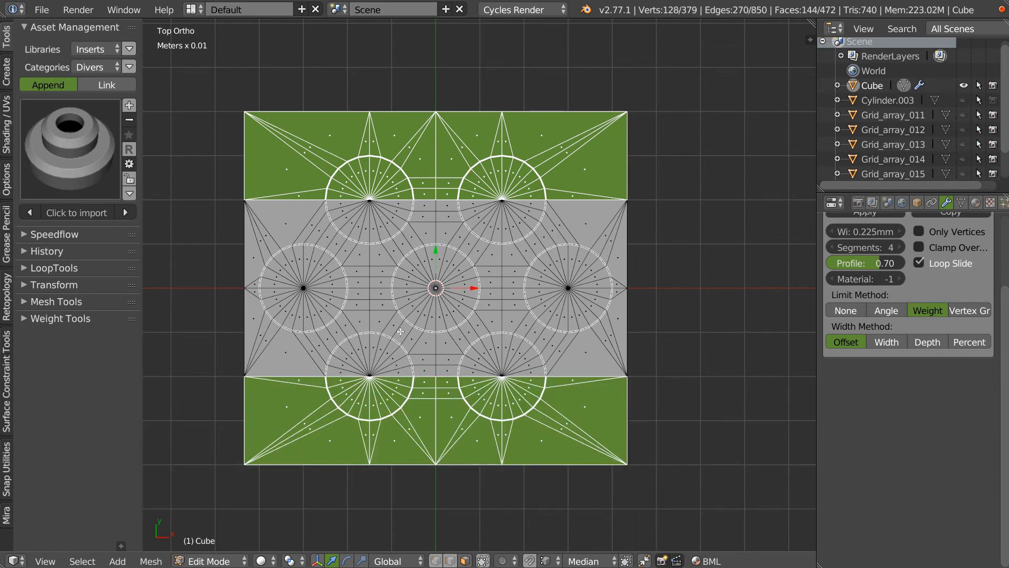
pyautogui.press('x')
pyautogui.click(522, 343)
pyautogui.press('Tab')
# Connect each of the two positive-Y plate corners to a nearby rim vertex of its adjacent end hole with a new edge
pyautogui.moveTo(496, 261); pyautogui.dragTo(357, 236, button='middle')
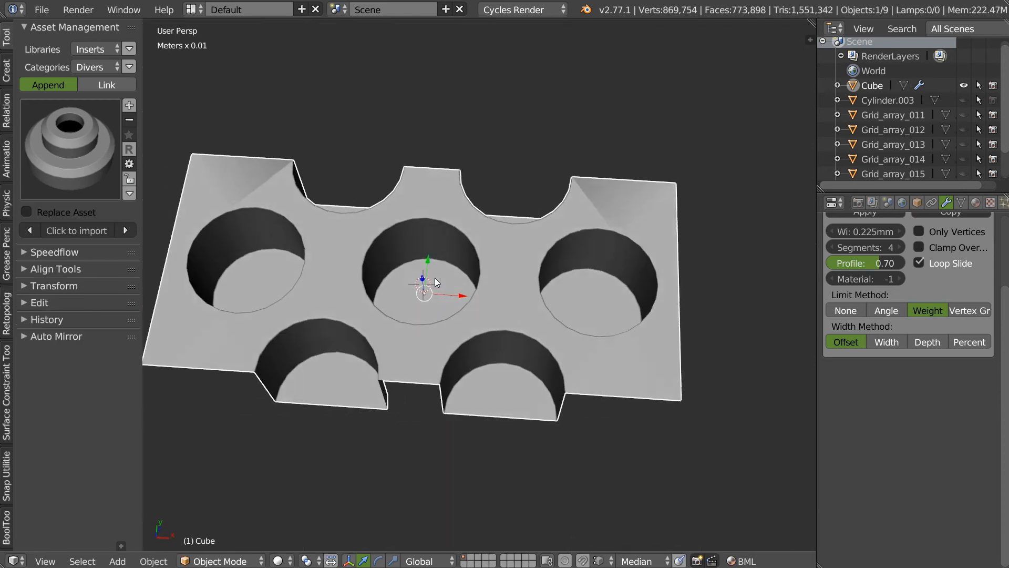
pyautogui.press('Tab')
pyautogui.keyDown('shift'); pyautogui.moveTo(214, 177); pyautogui.dragTo(380, 217, button='middle'); pyautogui.keyUp('shift')
pyautogui.rightClick(404, 390)
pyautogui.keyDown('shift'); pyautogui.rightClick(265, 244); pyautogui.keyUp('shift')
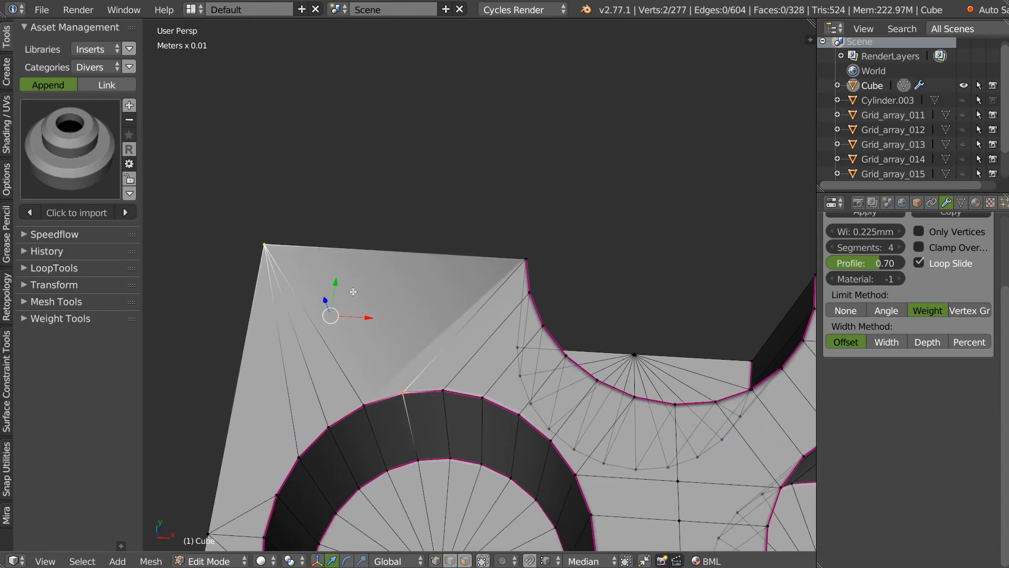
pyautogui.press('j')
pyautogui.keyDown('shift'); pyautogui.moveTo(603, 297); pyautogui.dragTo(284, 242, button='middle'); pyautogui.keyUp('shift')
pyautogui.rightClick(529, 351)
pyautogui.keyDown('shift'); pyautogui.rightClick(693, 220); pyautogui.keyUp('shift')
pyautogui.press('j')
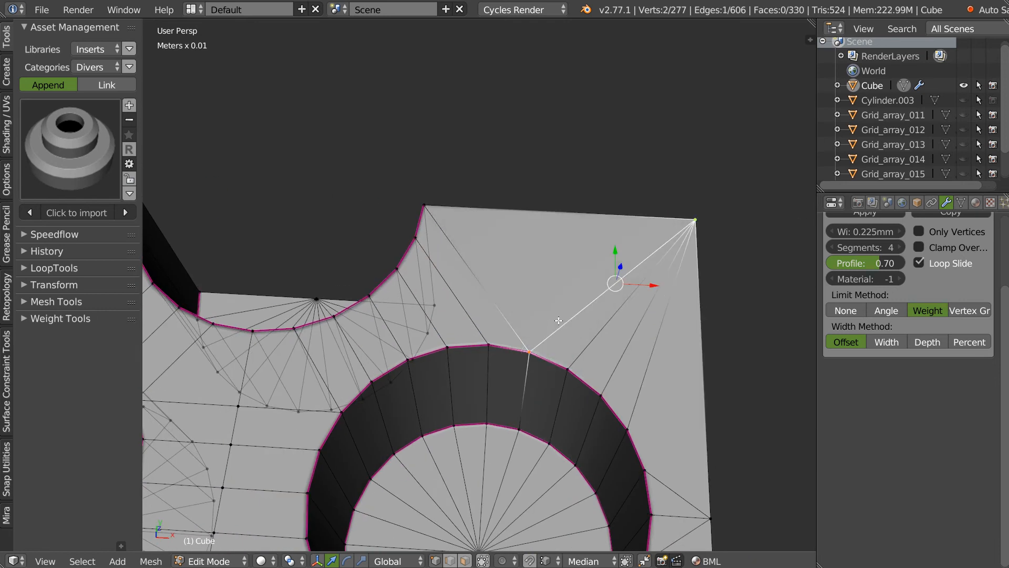
# Connect each of the two negative-Y plate corners to a nearby rim vertex of its adjacent end hole, and finish editing the mesh
pyautogui.scroll(-3, 551, 315)
pyautogui.moveTo(551, 315); pyautogui.dragTo(499, 326, button='middle')
pyautogui.scroll(4, 609, 256)
pyautogui.rightClick(554, 225)
pyautogui.keyDown('shift'); pyautogui.rightClick(692, 347); pyautogui.keyUp('shift')
pyautogui.press('j')
pyautogui.moveTo(420, 301); pyautogui.dragTo(451, 240, button='middle')
pyautogui.rightClick(449, 240)
pyautogui.keyDown('shift'); pyautogui.rightClick(304, 345); pyautogui.keyUp('shift')
pyautogui.press('j')
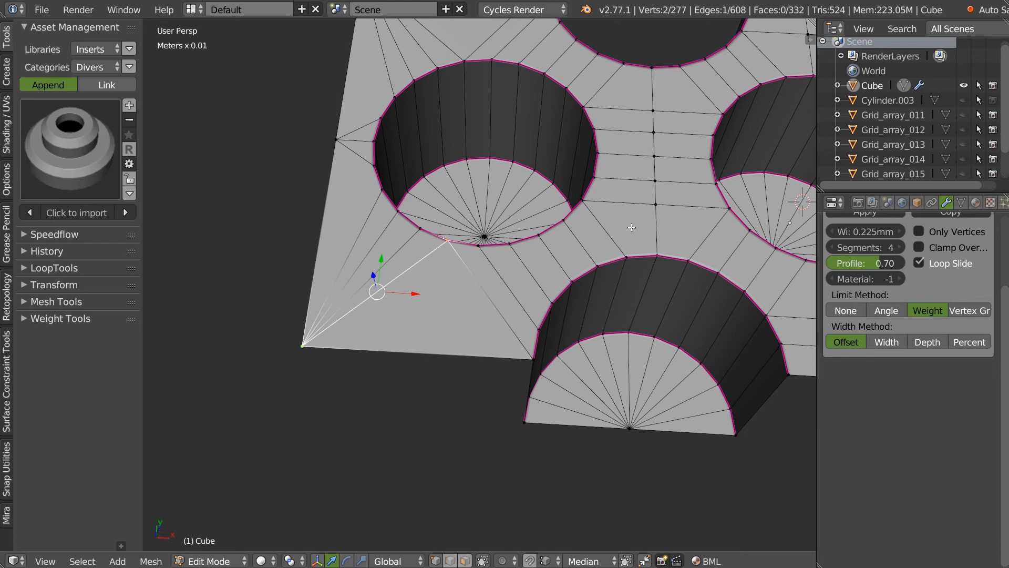
pyautogui.scroll(-5, 360, 335)
pyautogui.press('Tab')
pyautogui.scroll(-3, 503, 277)
pyautogui.keyDown('shift'); pyautogui.moveTo(582, 281); pyautogui.dragTo(507, 294, button='middle'); pyautogui.keyUp('shift')
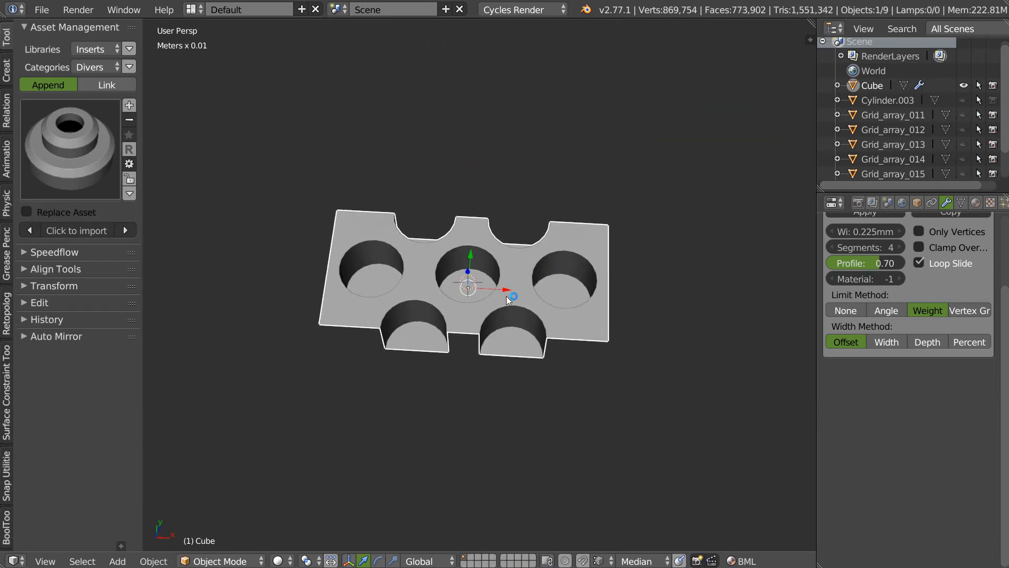
# Add an Array modifier to the plate along Y with a count of 15 and a relative offset of 1.0
pyautogui.press('space')
pyautogui.click(506, 203)
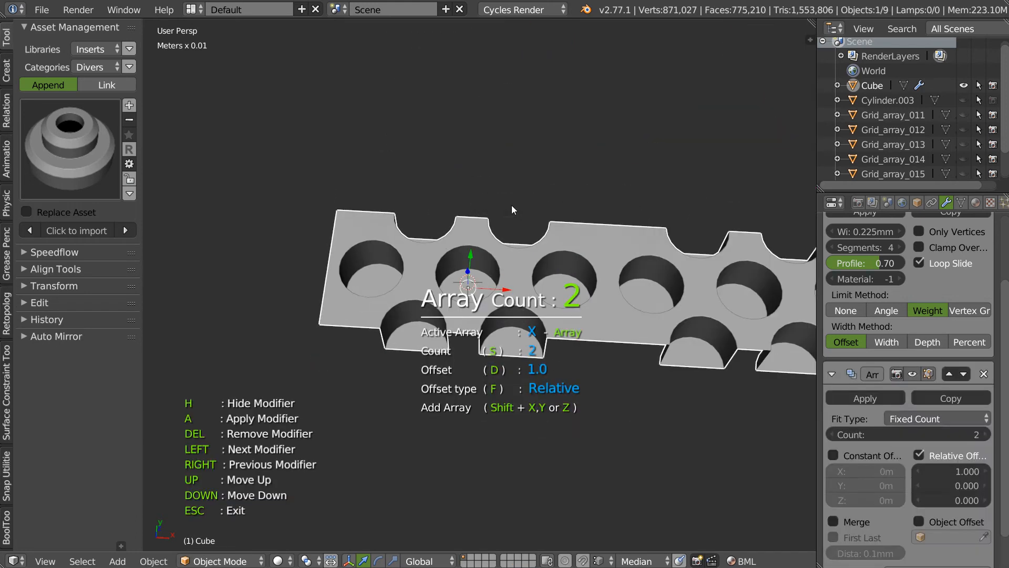
pyautogui.press('y')
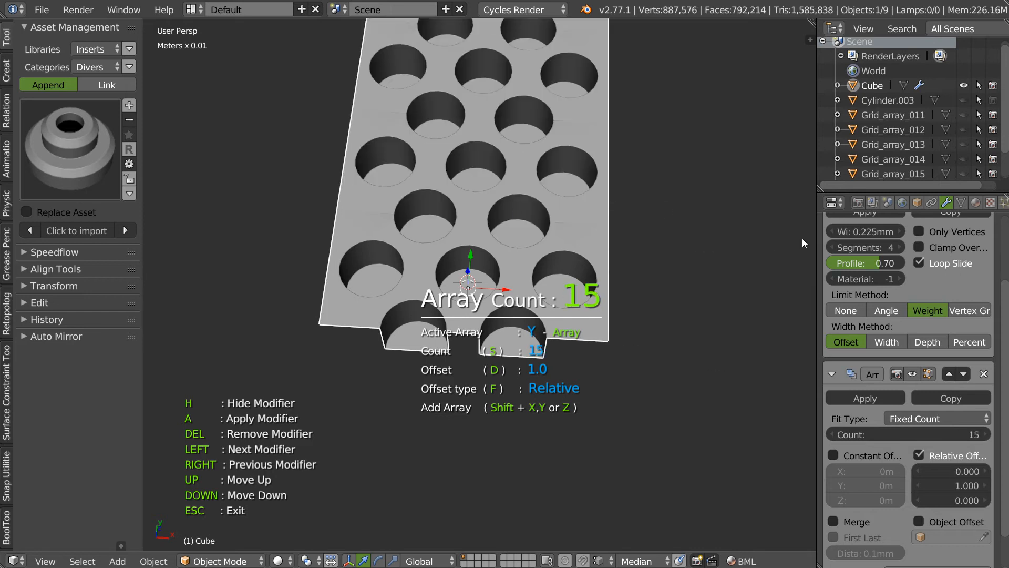
pyautogui.scroll(-4, 556, 269)
pyautogui.keyDown('shift'); pyautogui.moveTo(584, 281); pyautogui.dragTo(538, 373, button='middle'); pyautogui.keyUp('shift')
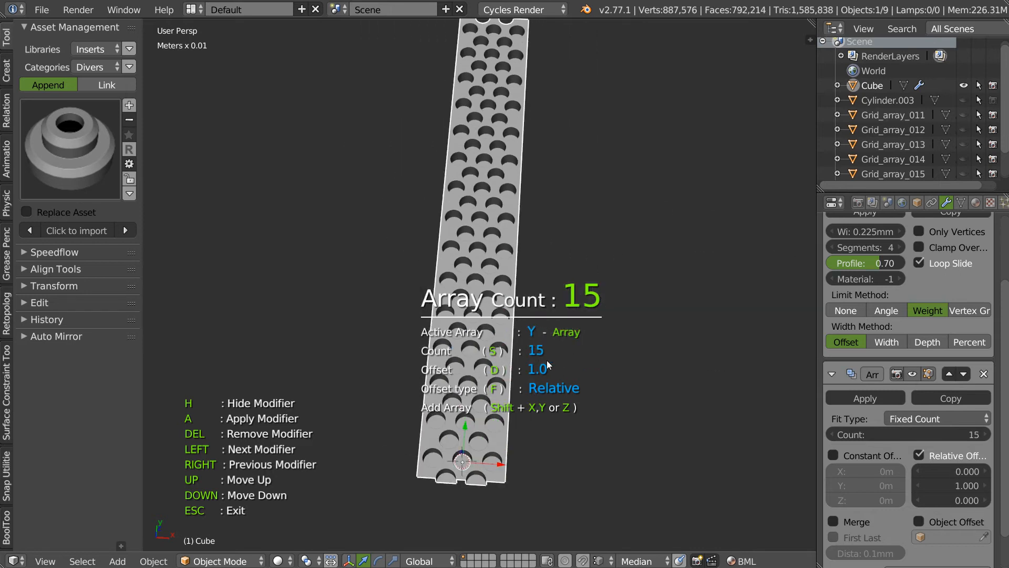
pyautogui.click(628, 289)
# Widen the perforated strip's side margins by scaling its outer side edges to about 1.3 along X
pyautogui.moveTo(581, 270); pyautogui.dragTo(542, 287, button='middle')
pyautogui.scroll(4, 537, 220)
pyautogui.moveTo(537, 221); pyautogui.dragTo(519, 280, button='middle')
pyautogui.press('Tab')
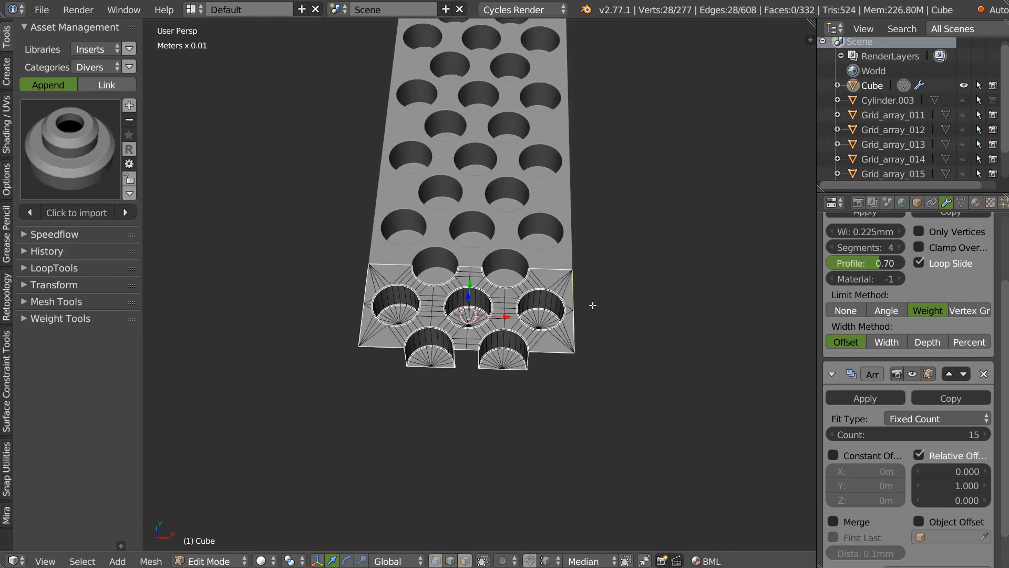
pyautogui.rightClick(575, 295)
pyautogui.keyDown('shift'); pyautogui.rightClick(576, 332); pyautogui.keyUp('shift')
pyautogui.keyDown('shift'); pyautogui.rightClick(359, 283); pyautogui.keyUp('shift')
pyautogui.scroll(2, 359, 282)
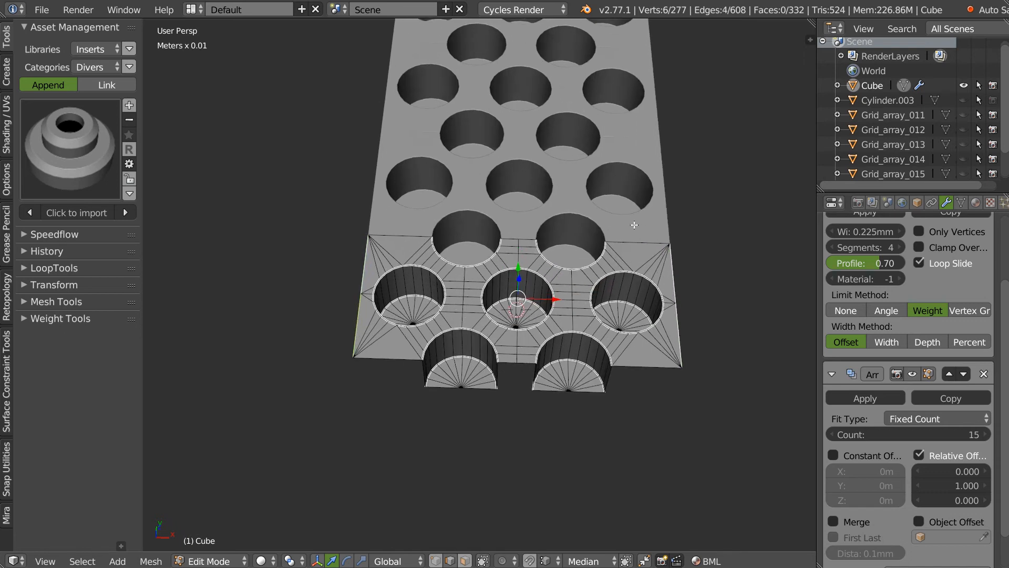
pyautogui.press('s')
pyautogui.press('x')
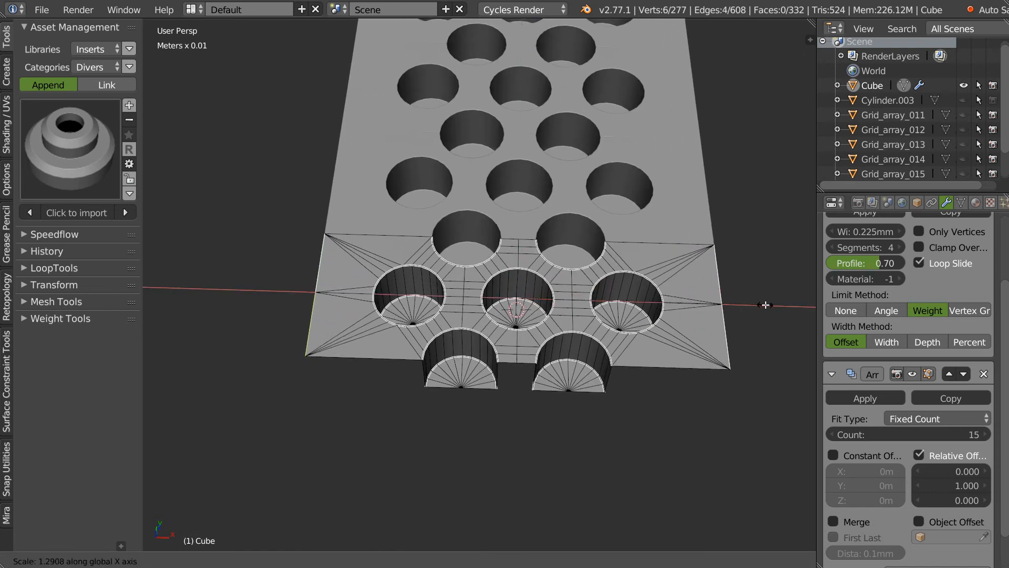
pyautogui.click(738, 313)
pyautogui.press('Tab')
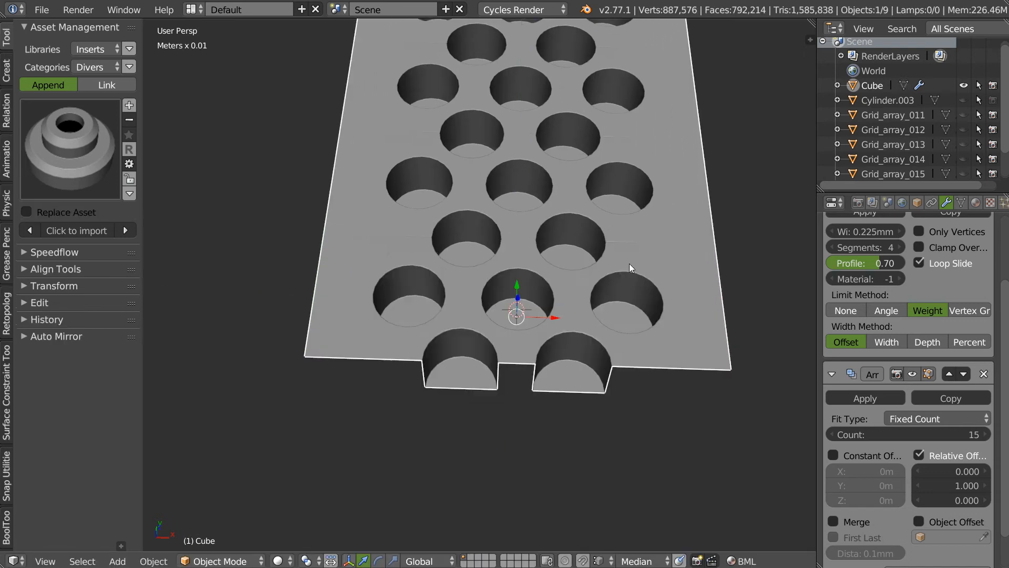
# Rename the perforated strip object from Cube to Line_002
pyautogui.scroll(-4, 720, 235)
pyautogui.keyDown('shift'); pyautogui.moveTo(727, 169); pyautogui.dragTo(585, 342, button='middle'); pyautogui.keyUp('shift')
pyautogui.moveTo(649, 231); pyautogui.dragTo(490, 320, button='middle')
pyautogui.scroll(-4, 572, 260)
pyautogui.scroll(1, 572, 286)
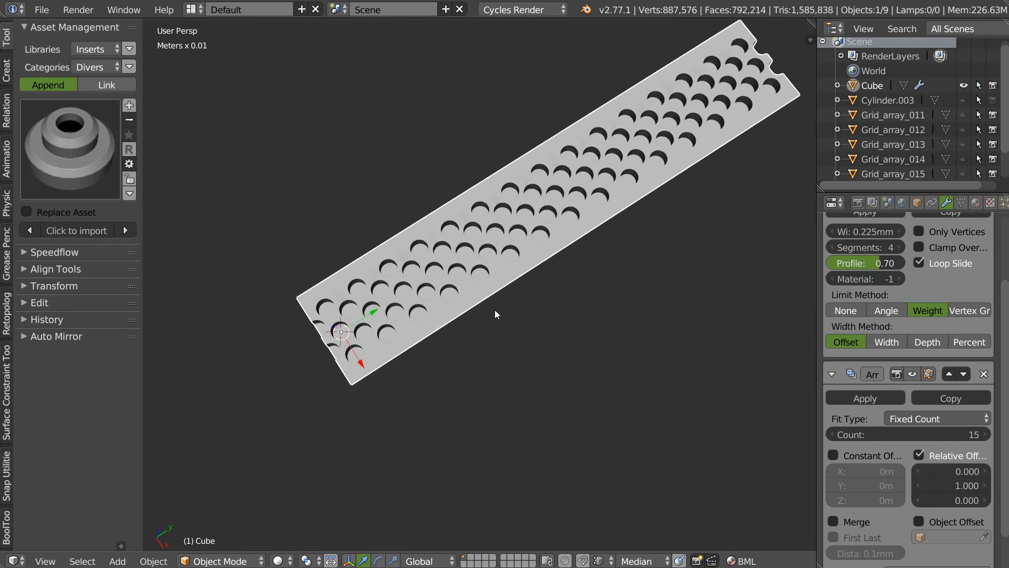
pyautogui.moveTo(405, 314); pyautogui.dragTo(473, 285, button='middle')
pyautogui.scroll(4, 535, 308)
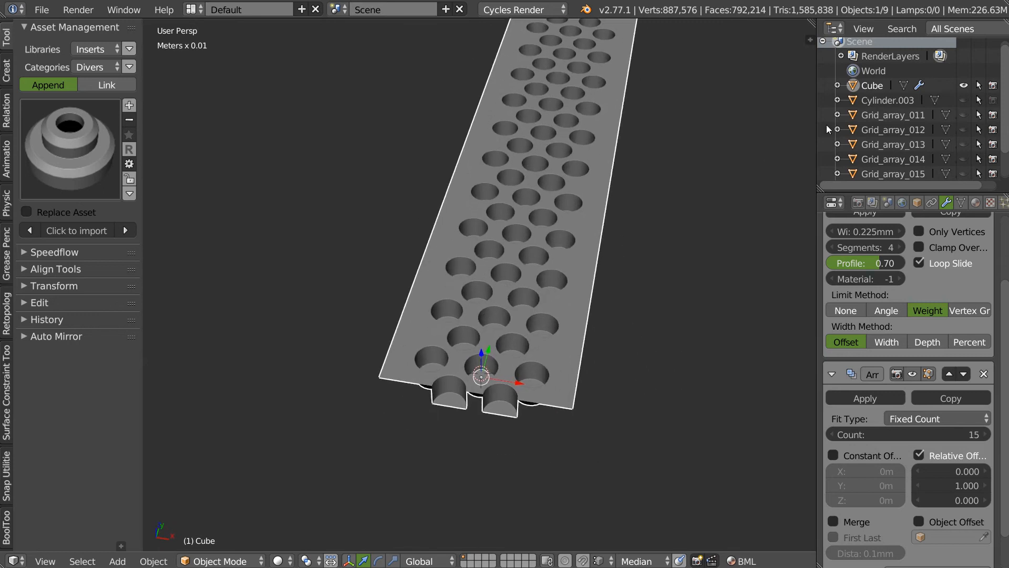
pyautogui.doubleClick(875, 86)
pyautogui.write('Line_002')
pyautogui.press('Return')
# In Line_002's mesh, dissolve the fan of edges between the negative-X, positive-Y corner and the adjacent end hole
pyautogui.moveTo(518, 286); pyautogui.dragTo(489, 250, button='middle')
pyautogui.scroll(-2, 853, 117)
pyautogui.scroll(6, 490, 251)
pyautogui.press('Tab')
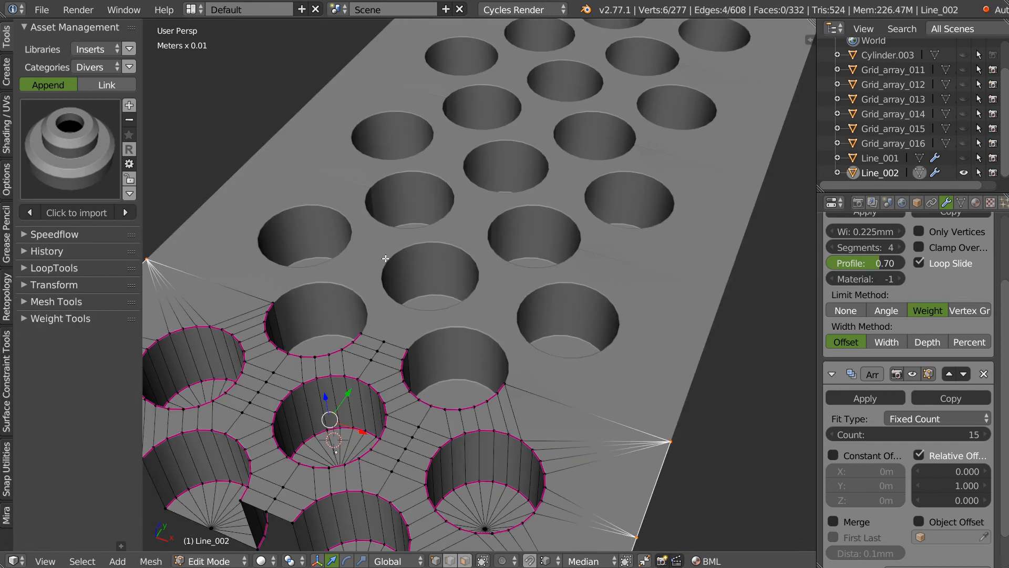
pyautogui.moveTo(351, 288); pyautogui.dragTo(473, 293, button='middle')
pyautogui.keyDown('ctrl'); pyautogui.moveTo(544, 247); pyautogui.dragTo(456, 169, button='middle'); pyautogui.keyUp('ctrl')
pyautogui.keyDown('ctrl'); pyautogui.moveTo(450, 302); pyautogui.dragTo(490, 259, button='middle'); pyautogui.keyUp('ctrl')
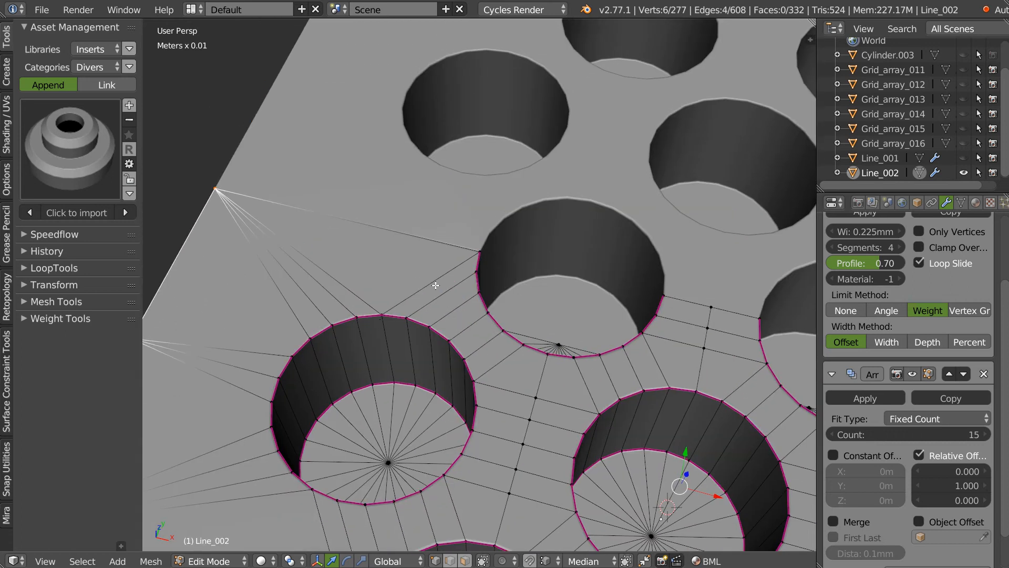
pyautogui.press('Tab')
pyautogui.rightClick(325, 271)
pyautogui.keyDown('shift'); pyautogui.rightClick(328, 292); pyautogui.keyUp('shift')
pyautogui.press('ctrl+shift+KP_Add')
pyautogui.press('ctrl+shift+KP_Add')
pyautogui.moveTo(305, 304); pyautogui.dragTo(389, 225, button='middle')
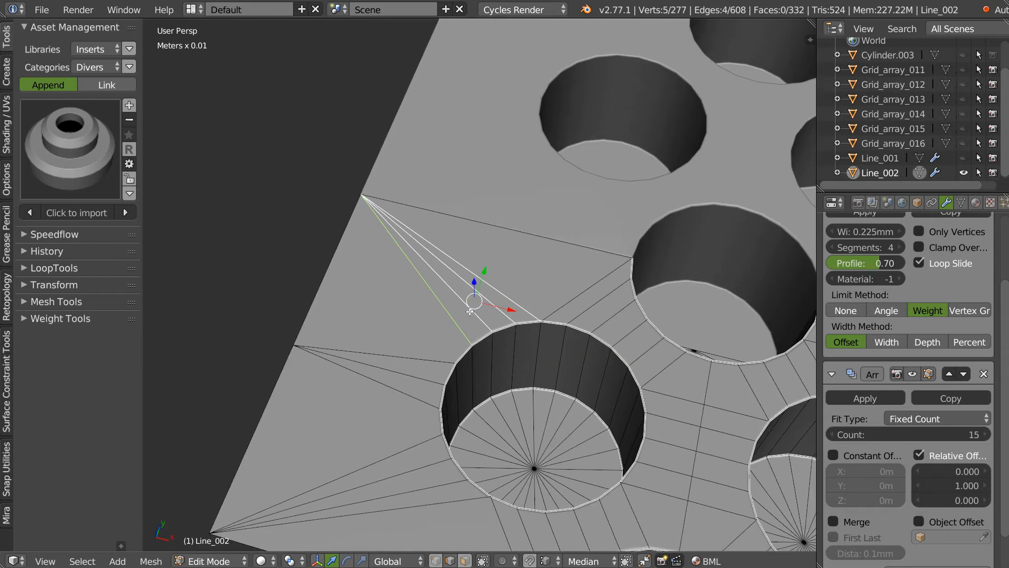
pyautogui.hotkey('ctrl', 'x')
# Extend a new vertex from the middle of the negative-X edge and align it on X, Z and Y to rebuild the positive-Y corner
pyautogui.press('Tab')
pyautogui.rightClick(293, 344)
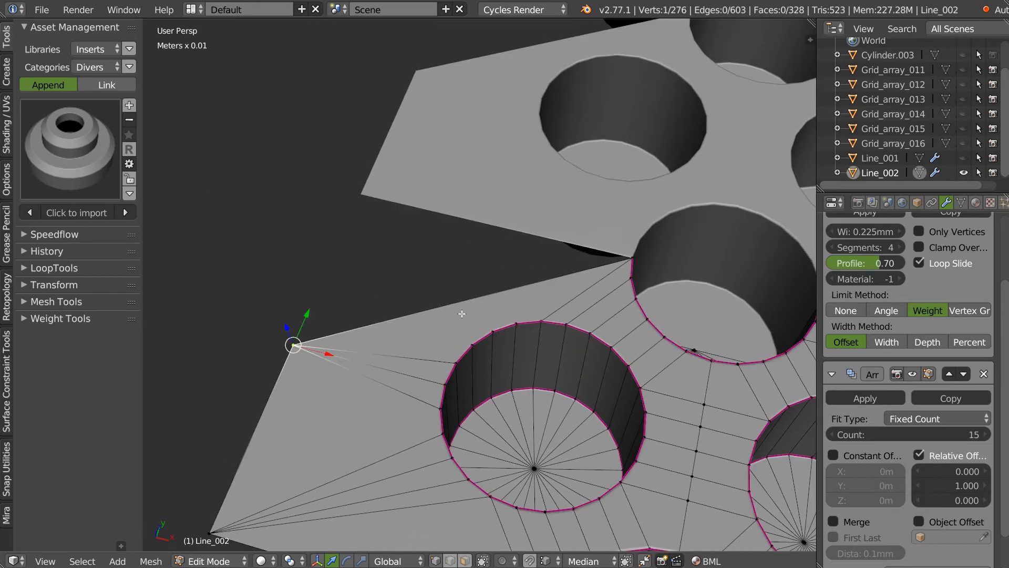
pyautogui.press('e')
pyautogui.click(488, 186)
pyautogui.press('g')
pyautogui.press('x')
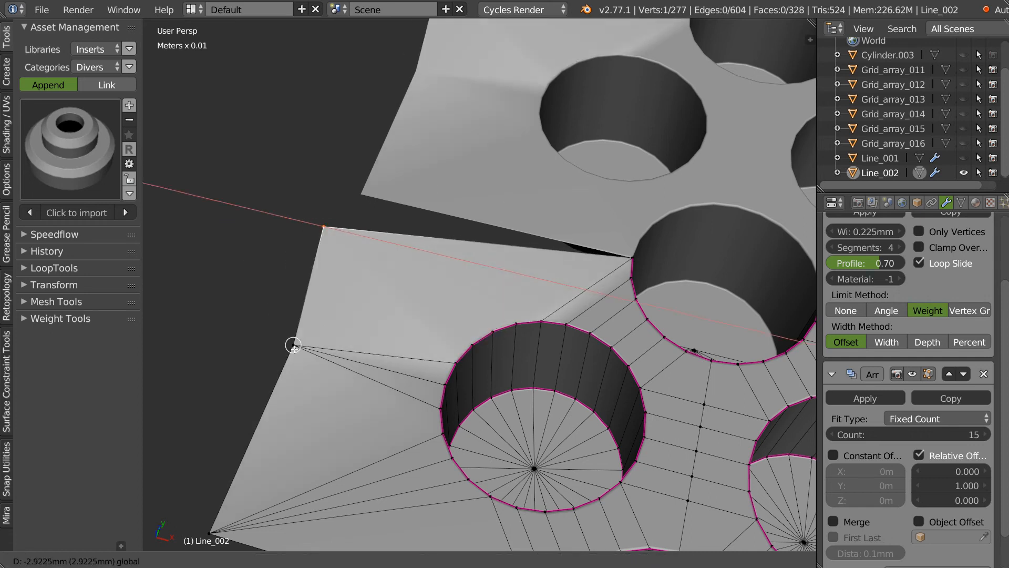
pyautogui.click(348, 250)
pyautogui.press('g')
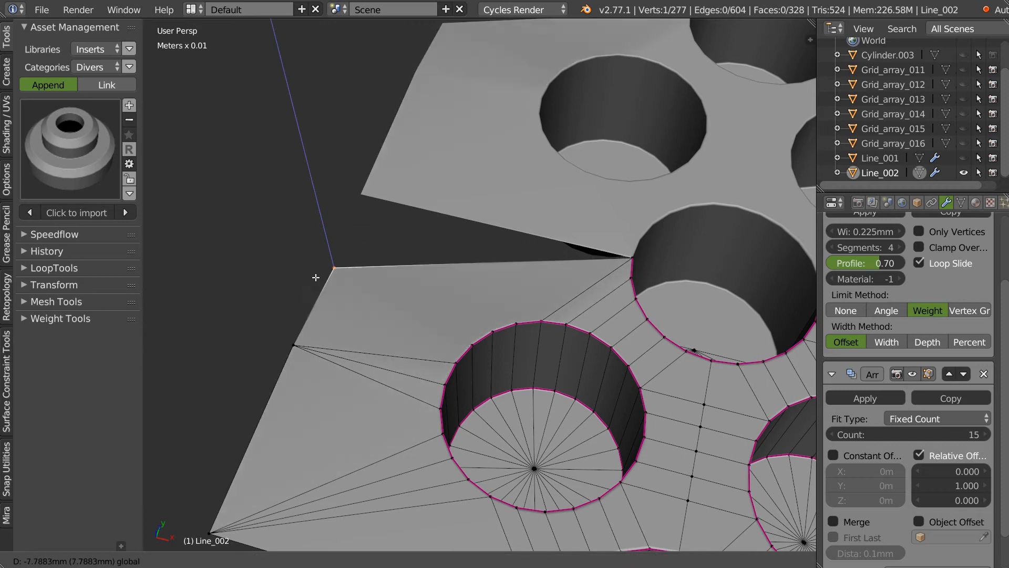
pyautogui.click(366, 289)
pyautogui.press('g')
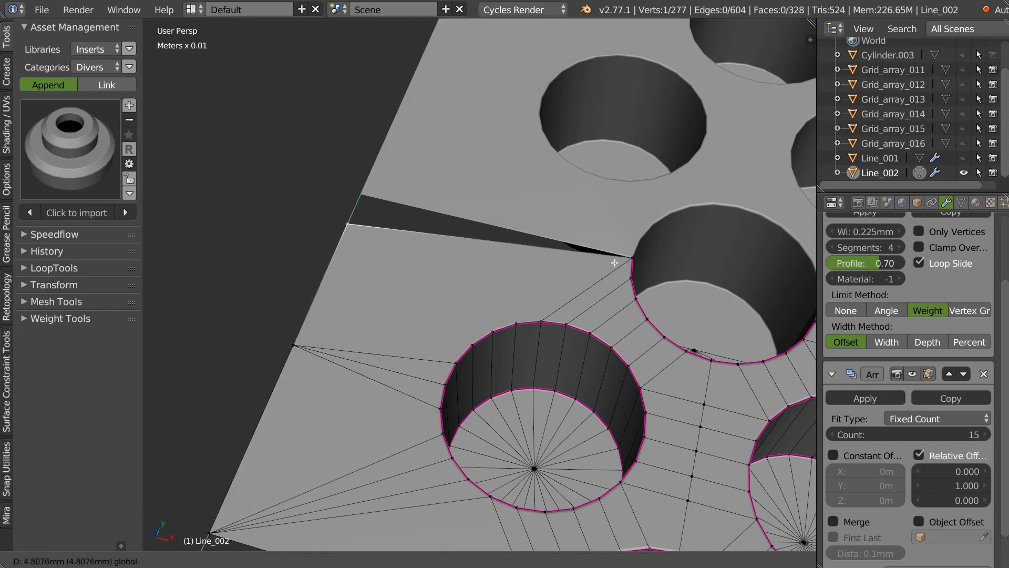
pyautogui.click(633, 257)
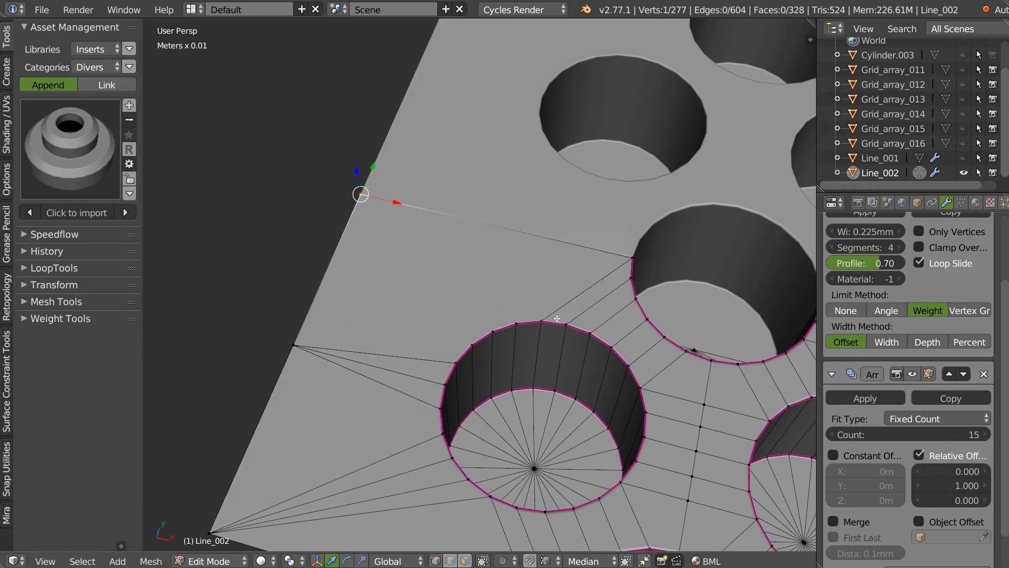
# In top view, move the negative-X, negative-Y corner vertex inward along X by about 14.1 mm
pyautogui.rightClick(296, 353)
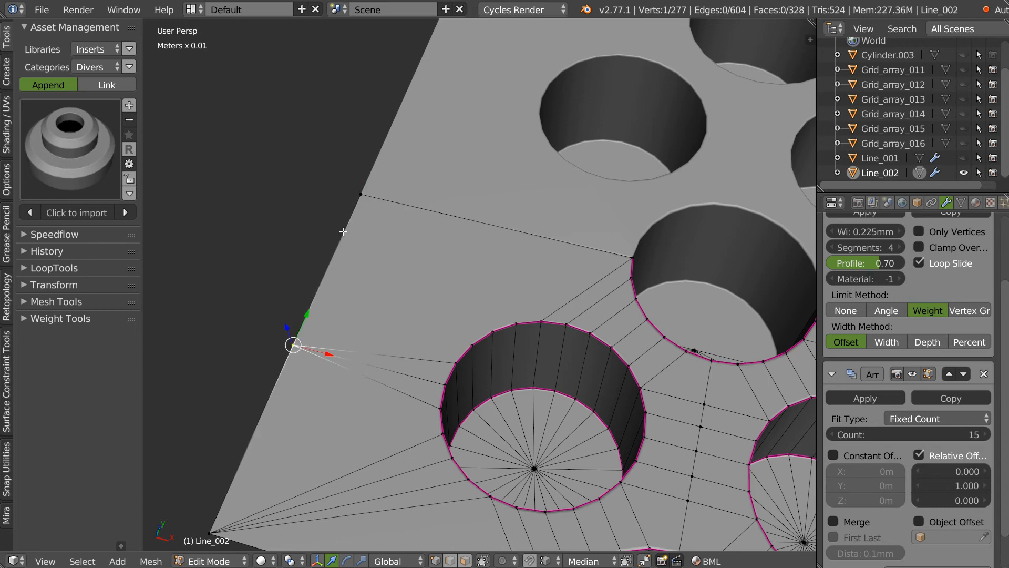
pyautogui.scroll(-6, 649, 302)
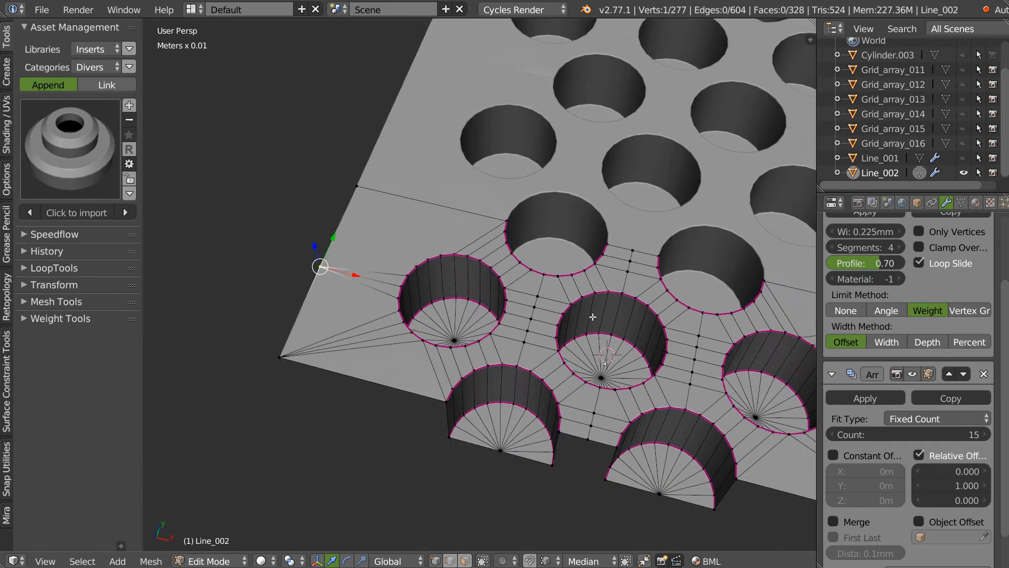
pyautogui.press('KP_5')
pyautogui.press('KP_7')
pyautogui.scroll(5, 371, 181)
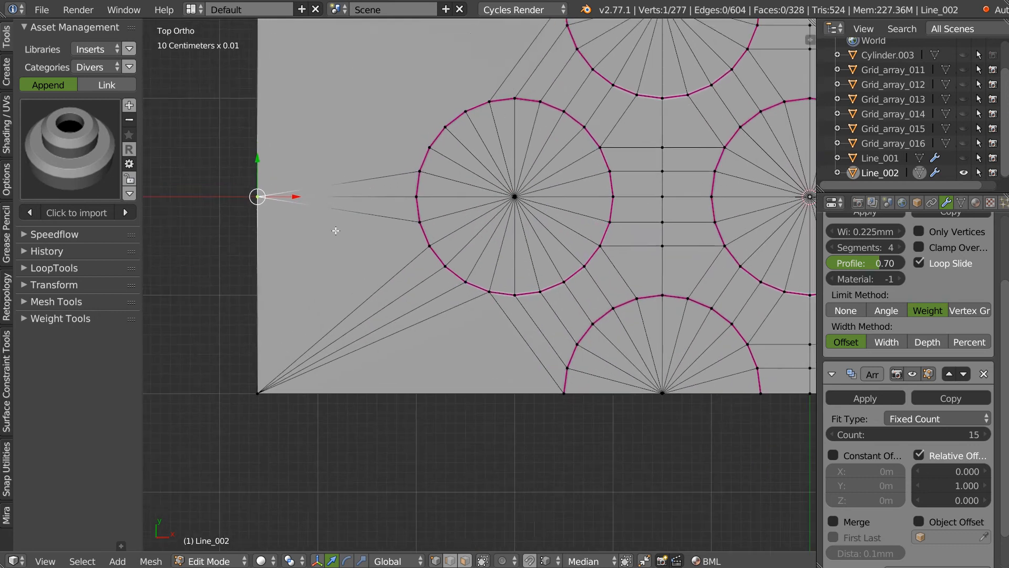
pyautogui.keyDown('ctrl'); pyautogui.moveTo(329, 198); pyautogui.dragTo(398, 133, button='middle'); pyautogui.keyUp('ctrl')
pyautogui.keyDown('ctrl'); pyautogui.moveTo(451, 363); pyautogui.dragTo(378, 296, button='middle'); pyautogui.keyUp('ctrl')
pyautogui.rightClick(205, 373)
pyautogui.press('g')
pyautogui.press('x')
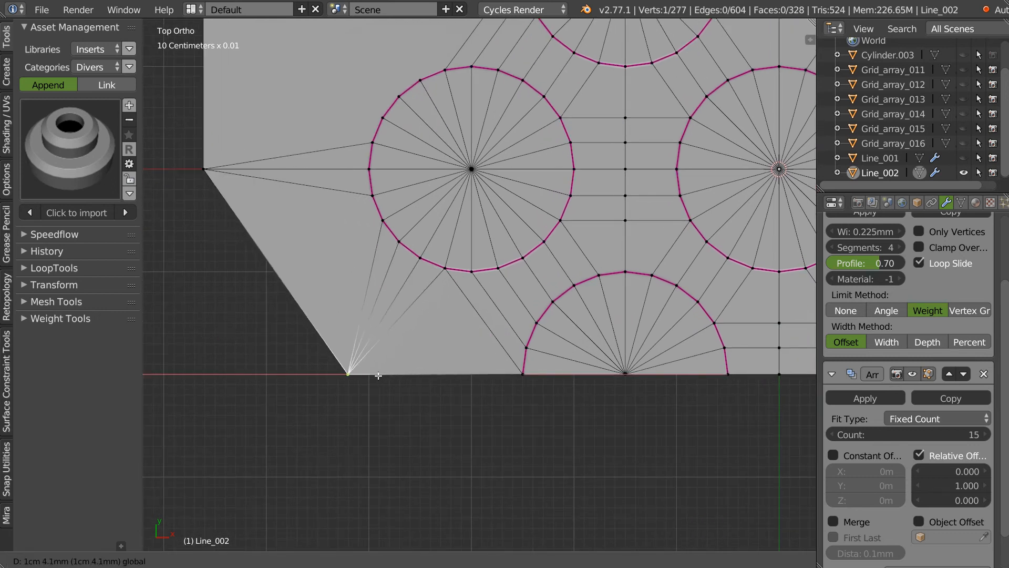
pyautogui.click(379, 375)
# Extend a new vertex from the moved one and align it on X and Y to restore the square negative-Y corner
pyautogui.hotkey('alt', 'd')
pyautogui.click(208, 369)
pyautogui.press('g')
pyautogui.press('x')
pyautogui.click(202, 369)
pyautogui.press('g')
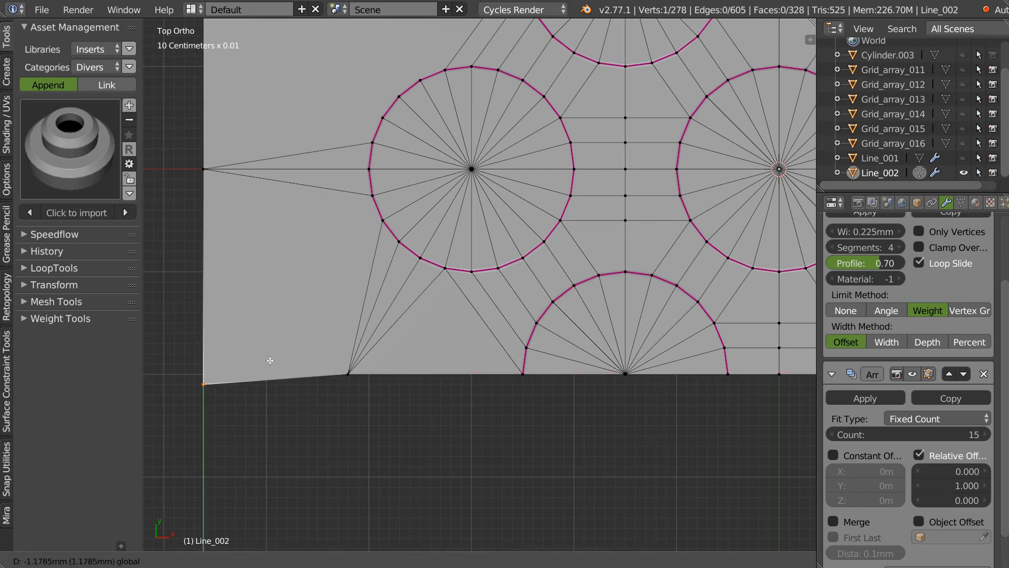
pyautogui.press('y')
pyautogui.click(345, 368)
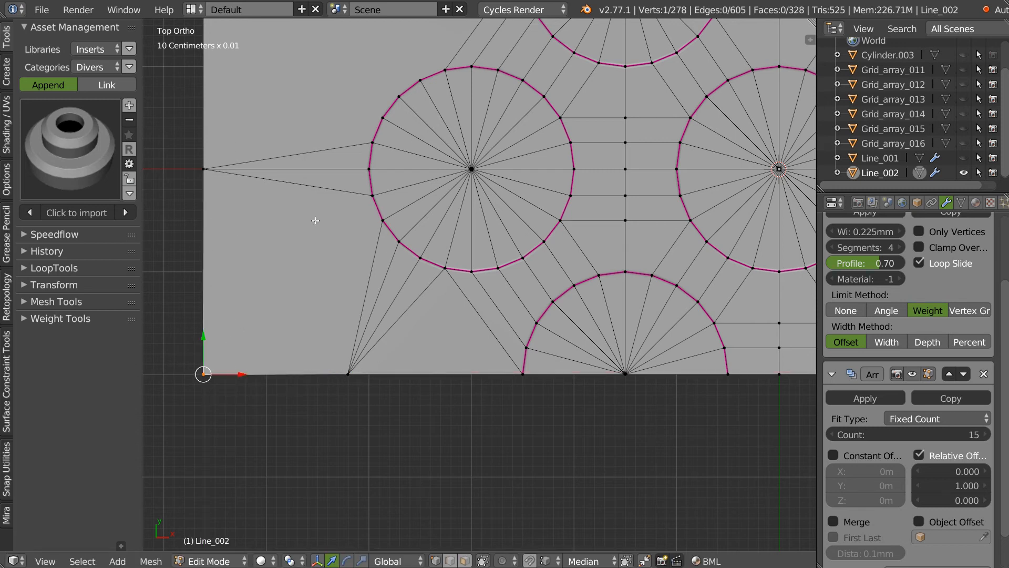
# Join the end hole's lower rim vertex to the middle vertex of the negative-X edge with a new edge
pyautogui.rightClick(386, 227)
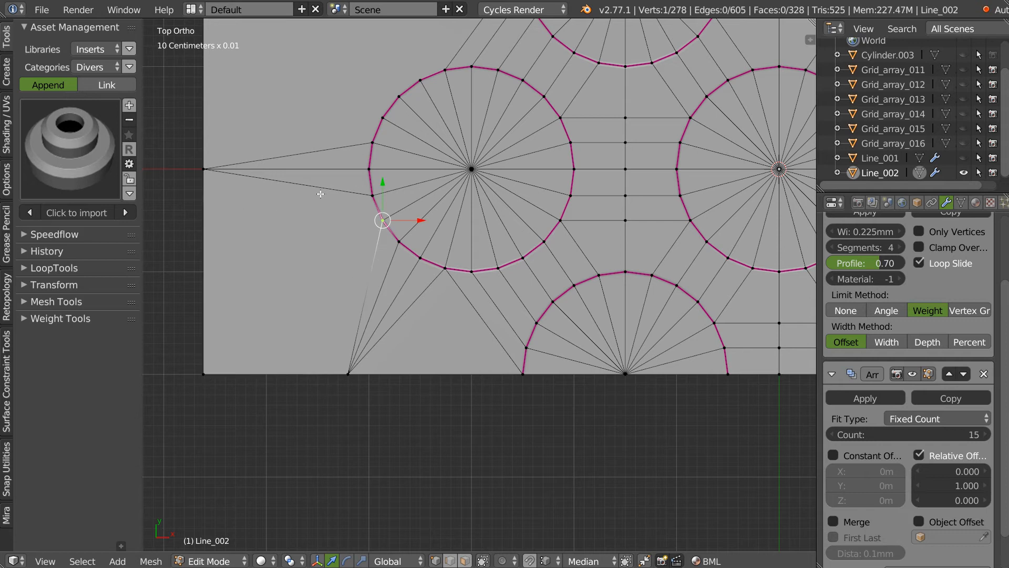
pyautogui.keyDown('shift'); pyautogui.rightClick(206, 170); pyautogui.keyUp('shift')
pyautogui.press('f')
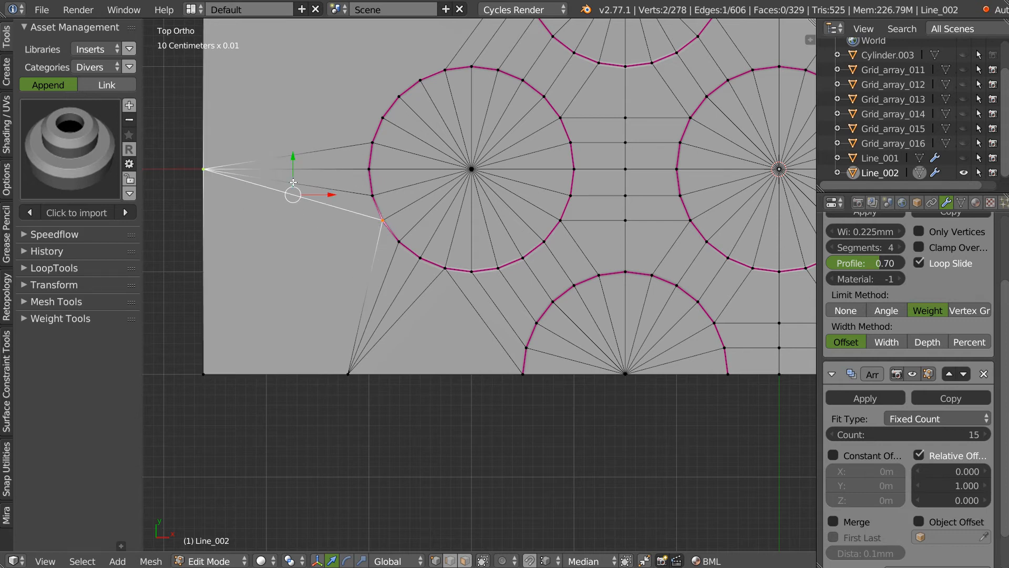
pyautogui.keyDown('shift'); pyautogui.moveTo(292, 196); pyautogui.dragTo(301, 221, button='middle'); pyautogui.keyUp('shift')
pyautogui.press('n')
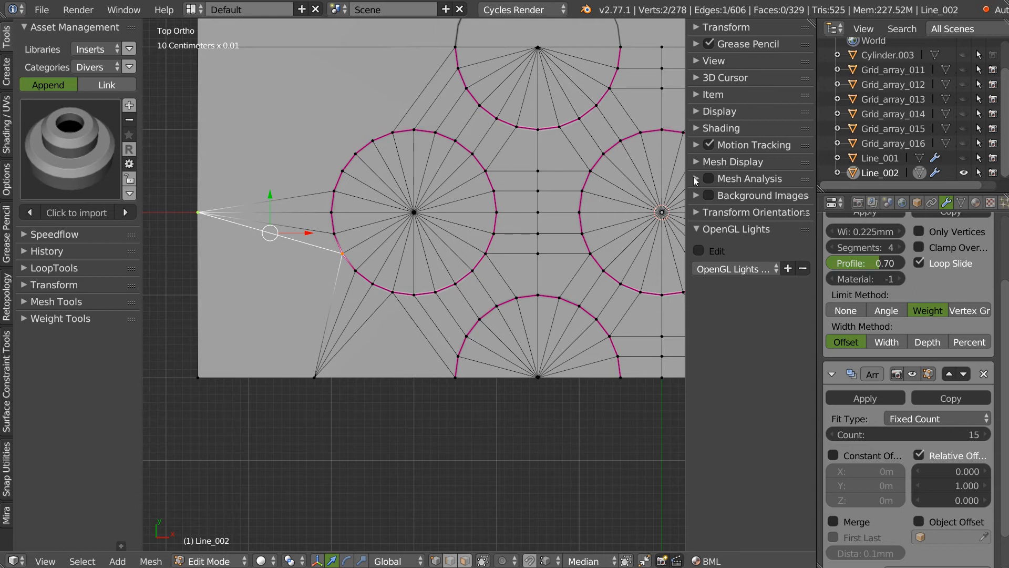
pyautogui.click(704, 128)
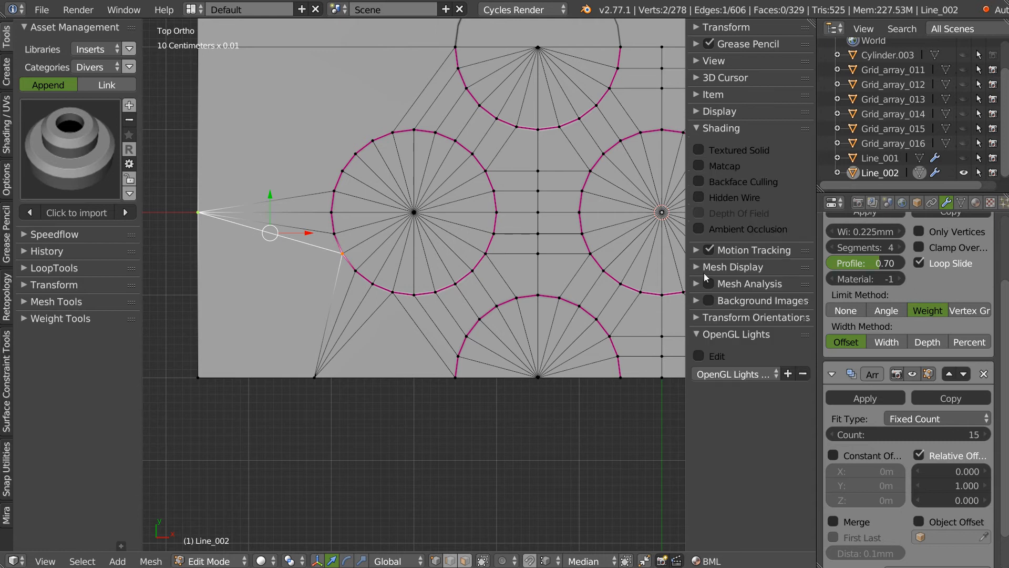
pyautogui.click(697, 129)
pyautogui.press('n')
pyautogui.scroll(1, 420, 356)
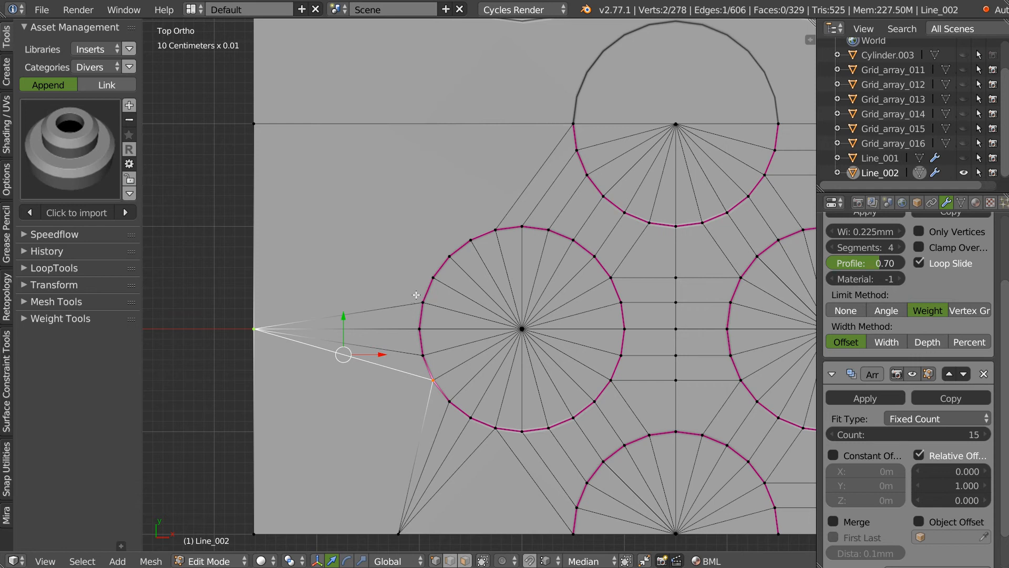
pyautogui.rightClick(434, 276)
pyautogui.keyDown('shift'); pyautogui.rightClick(450, 256); pyautogui.keyUp('shift')
pyautogui.keyDown('shift'); pyautogui.rightClick(470, 240); pyautogui.keyUp('shift')
pyautogui.keyDown('shift'); pyautogui.rightClick(253, 122); pyautogui.keyUp('shift')
pyautogui.press('f')
pyautogui.hotkey('ctrl', 'z')
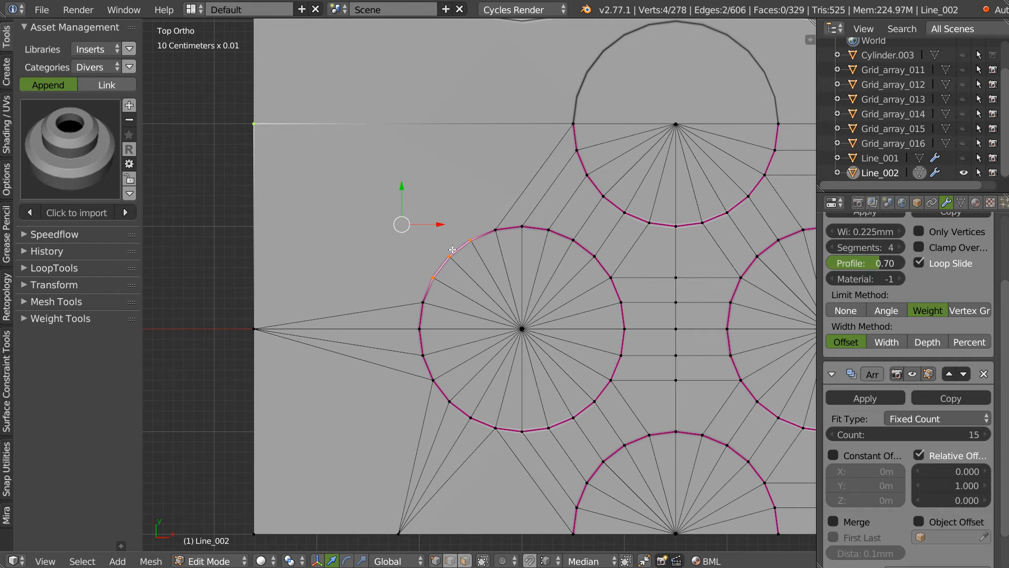
# With the Line tool, cut edges fanning from one new vertex on the positive-Y border to four adjacent rim vertices of the negative-X end hole
pyautogui.press('w')
pyautogui.click(441, 146)
pyautogui.click(470, 239)
pyautogui.click(432, 124)
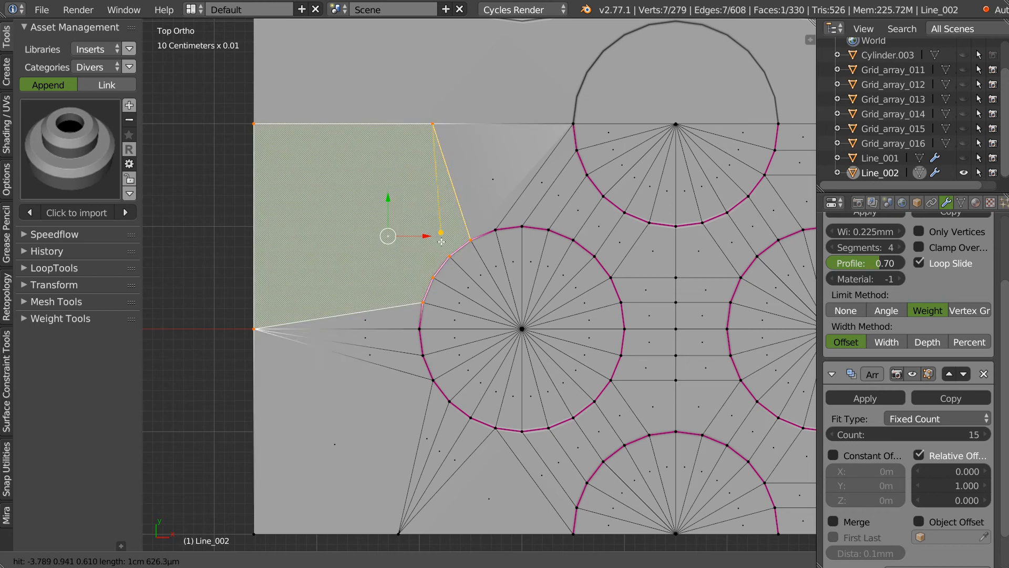
pyautogui.click(449, 257)
pyautogui.click(433, 277)
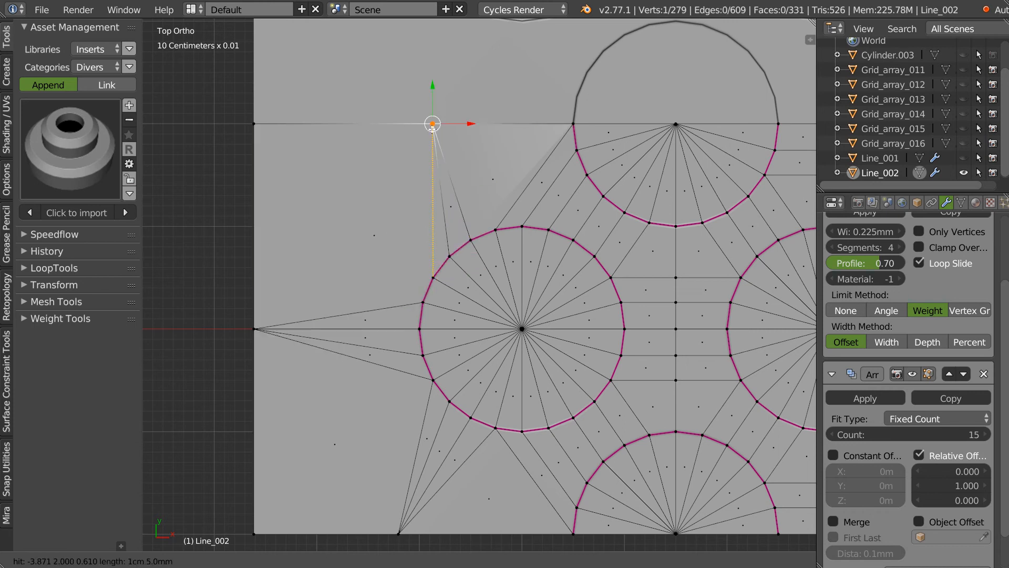
pyautogui.click(432, 124)
pyautogui.click(495, 229)
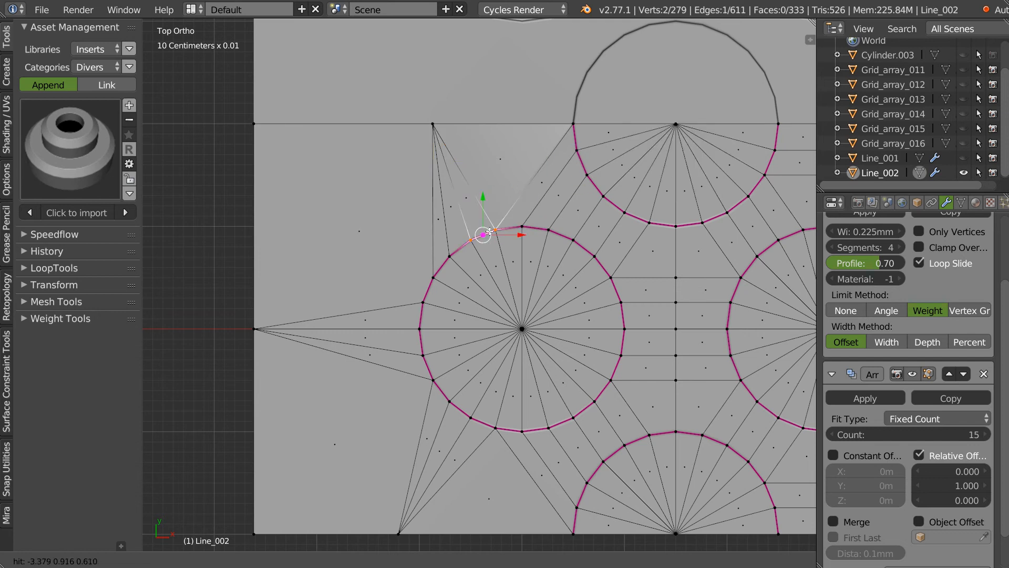
pyautogui.press('Escape')
# Dissolve the fan edge joining the new border vertex to the rim vertex nearest the end hole's positive-Y extreme
pyautogui.press('Tab')
pyautogui.click(510, 239)
pyautogui.press('Tab')
pyautogui.rightClick(433, 125)
pyautogui.moveTo(434, 128); pyautogui.dragTo(473, 166, button='middle')
pyautogui.scroll(-6, 493, 203)
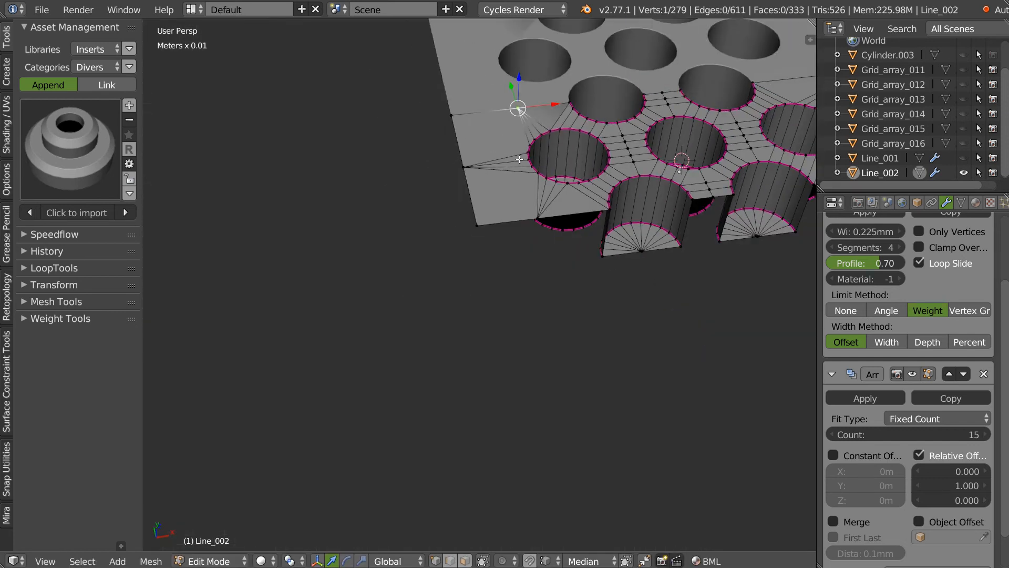
pyautogui.keyDown('shift'); pyautogui.moveTo(588, 79); pyautogui.dragTo(477, 184, button='middle'); pyautogui.keyUp('shift')
pyautogui.scroll(6, 477, 185)
pyautogui.scroll(-2, 464, 197)
pyautogui.keyDown('shift'); pyautogui.moveTo(400, 253); pyautogui.dragTo(451, 194, button='middle'); pyautogui.keyUp('shift')
pyautogui.moveTo(338, 170); pyautogui.dragTo(392, 177, button='middle')
pyautogui.moveTo(475, 205); pyautogui.dragTo(436, 201, button='middle')
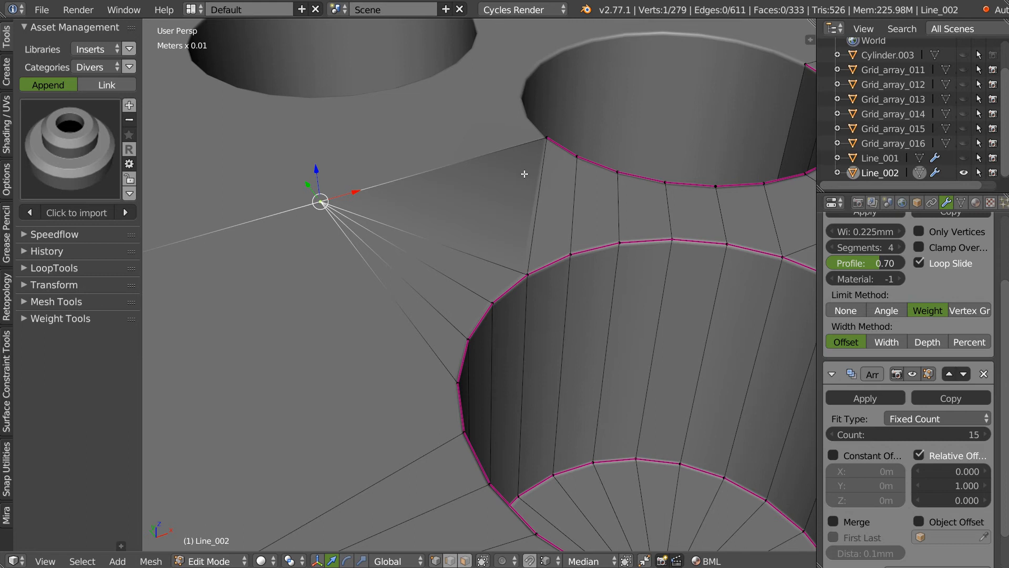
pyautogui.scroll(-3, 520, 173)
pyautogui.keyDown('shift'); pyautogui.click(492, 221); pyautogui.keyUp('shift')
pyautogui.hotkey('ctrl', 'x')
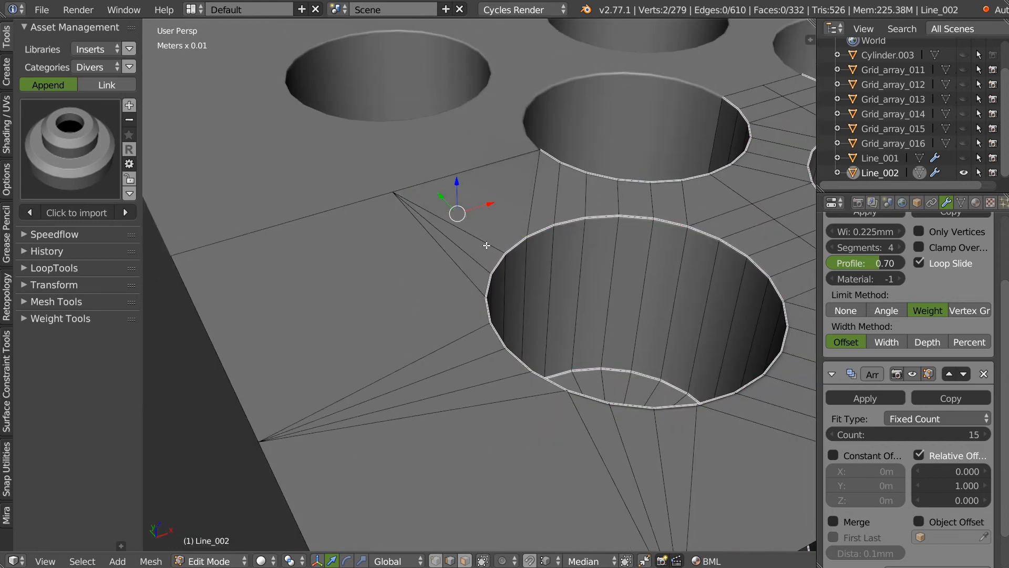
# Check the continuity of the strip's positive-Y border by selecting its edge loop from both ends
pyautogui.moveTo(544, 214); pyautogui.dragTo(475, 276, button='middle')
pyautogui.scroll(-1, 517, 227)
pyautogui.press('Tab')
pyautogui.press('Tab')
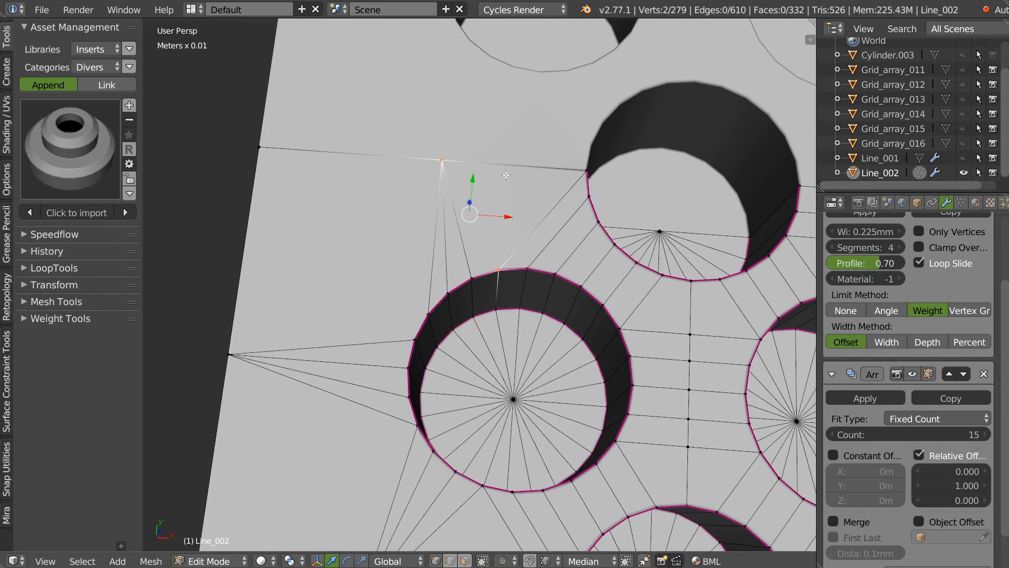
pyautogui.keyDown('alt'); pyautogui.rightClick(526, 165); pyautogui.keyUp('alt')
pyautogui.press('KP_Decimal')
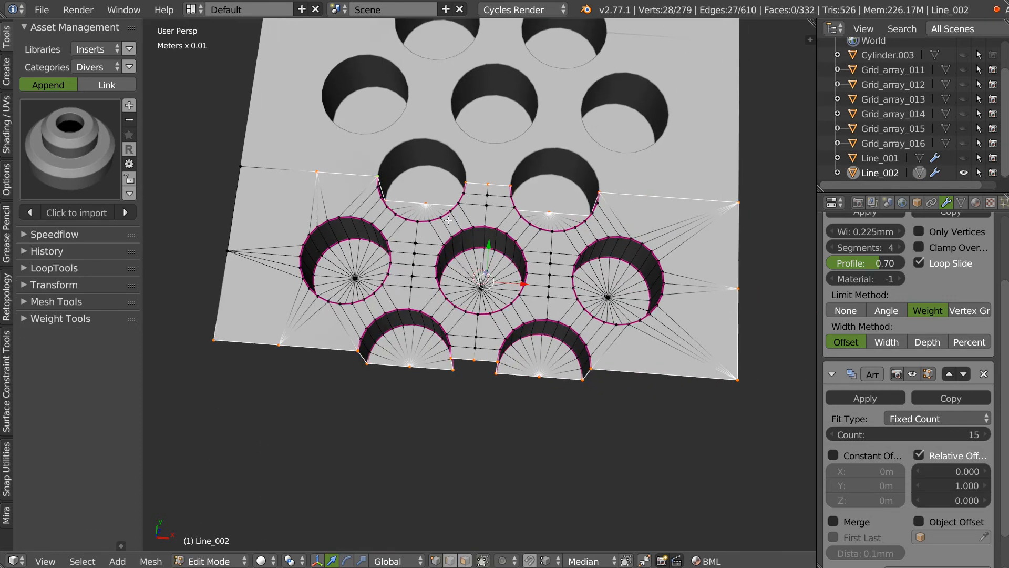
pyautogui.keyDown('ctrl'); pyautogui.click(253, 165); pyautogui.keyUp('ctrl')
pyautogui.moveTo(447, 221); pyautogui.dragTo(471, 284, button='middle')
pyautogui.press('2')
pyautogui.rightClick(260, 182)
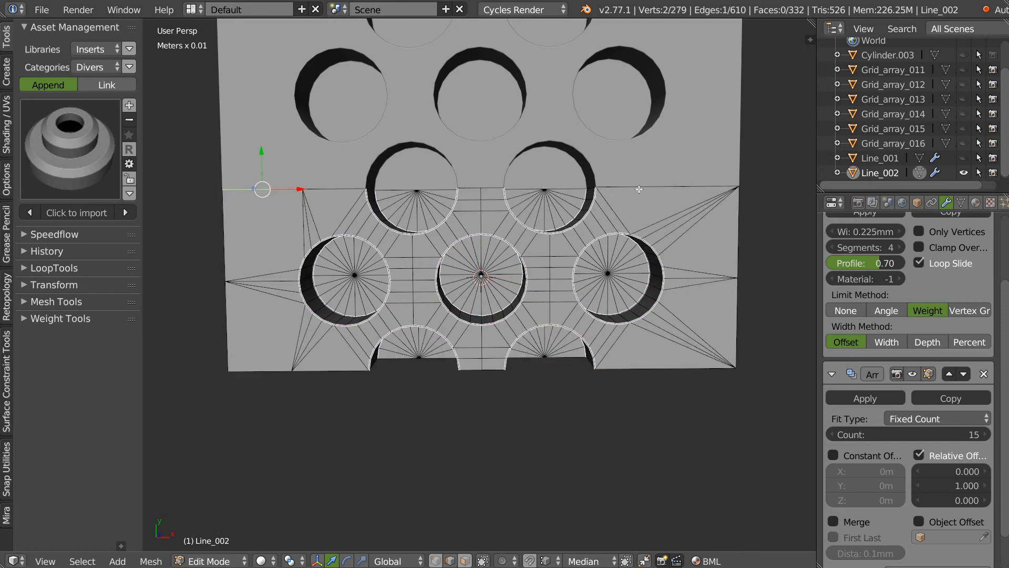
pyautogui.keyDown('alt'); pyautogui.rightClick(694, 185); pyautogui.keyUp('alt')
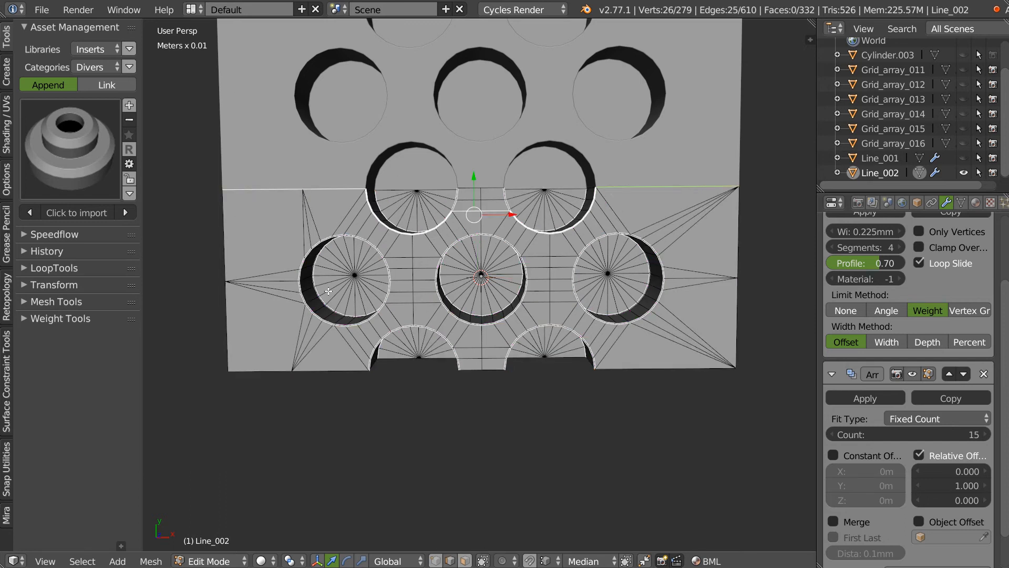
# Inspect the array's wireframe in top view, comparing the border vertices where neighbouring copies meet at the negative-X side
pyautogui.keyDown('shift'); pyautogui.moveTo(386, 334); pyautogui.dragTo(427, 305, button='middle'); pyautogui.keyUp('shift')
pyautogui.press('KP_7')
pyautogui.press('Tab')
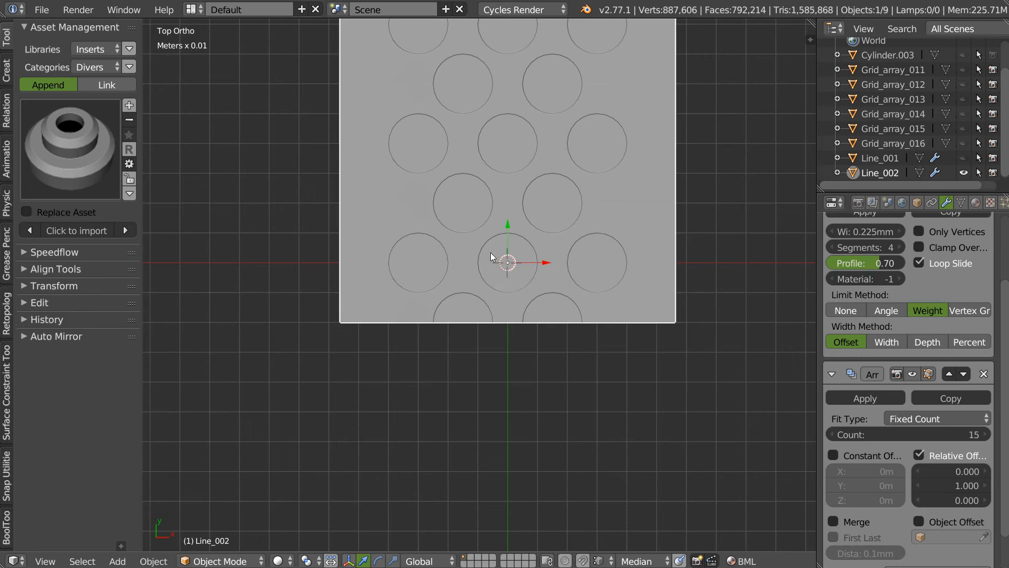
pyautogui.press('z')
pyautogui.keyDown('ctrl'); pyautogui.moveTo(499, 263); pyautogui.dragTo(532, 221, button='middle'); pyautogui.keyUp('ctrl')
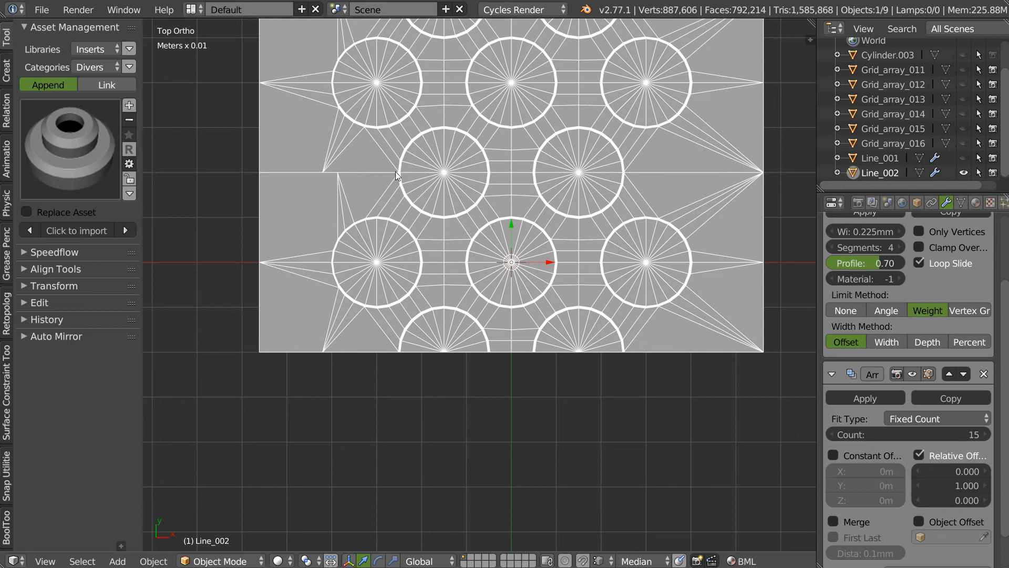
pyautogui.moveTo(389, 190); pyautogui.dragTo(382, 263, button='middle')
pyautogui.press('KP_7')
pyautogui.keyDown('shift'); pyautogui.moveTo(387, 198); pyautogui.dragTo(468, 227, button='middle'); pyautogui.keyUp('shift')
pyautogui.scroll(3, 468, 227)
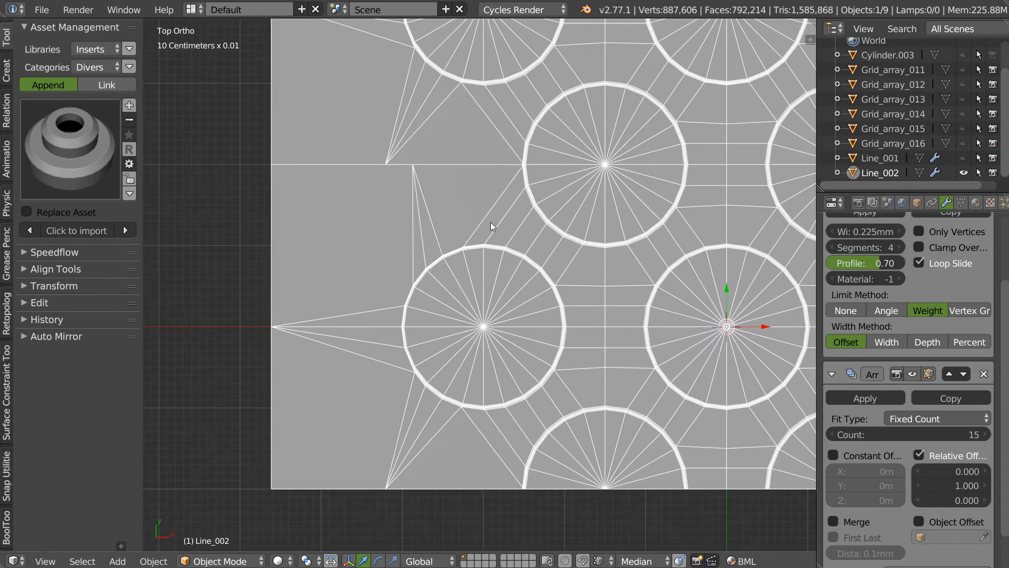
# With the Line tool, cut a straight edge along Y from the end hole's unconnected upper rim vertex to the positive-Y border
pyautogui.press('Tab')
pyautogui.press('space')
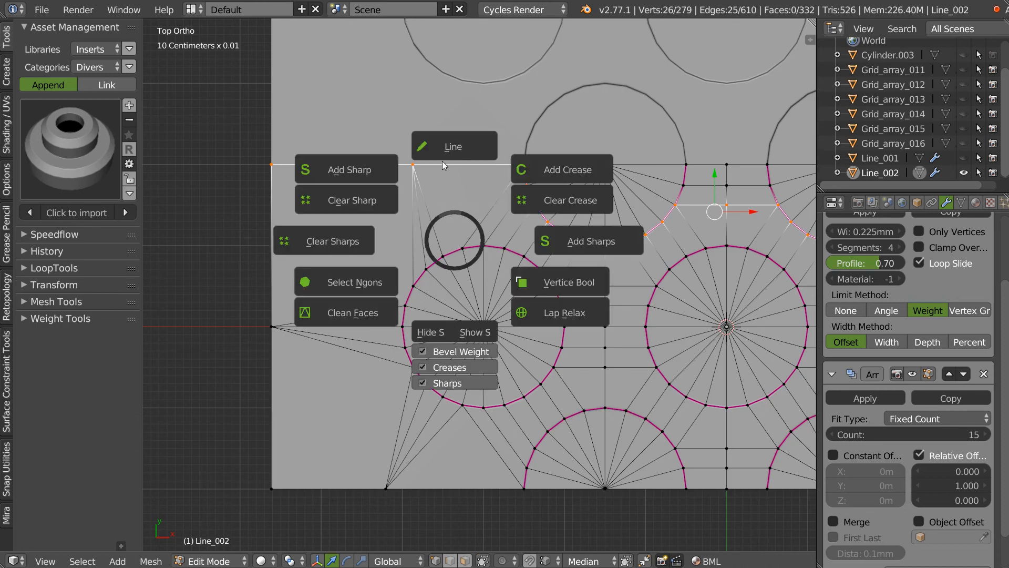
pyautogui.click(453, 147)
pyautogui.click(462, 248)
pyautogui.click(460, 168)
pyautogui.rightClick(465, 208)
# Dissolve the diagonal edge between that rim vertex and the border corner of the neighbouring half hole
pyautogui.rightClick(491, 206)
pyautogui.press('Tab')
pyautogui.click(476, 226)
pyautogui.hotkey('ctrl', 'x')
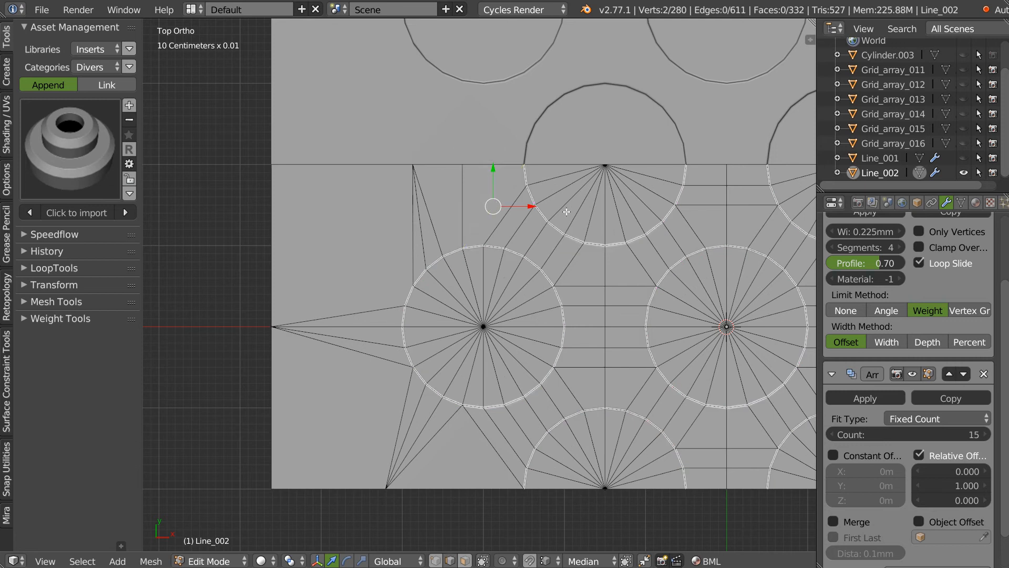
# Connect the newly cut border vertex to the end hole's rim vertex at its positive-Y extreme
pyautogui.scroll(-1, 566, 207)
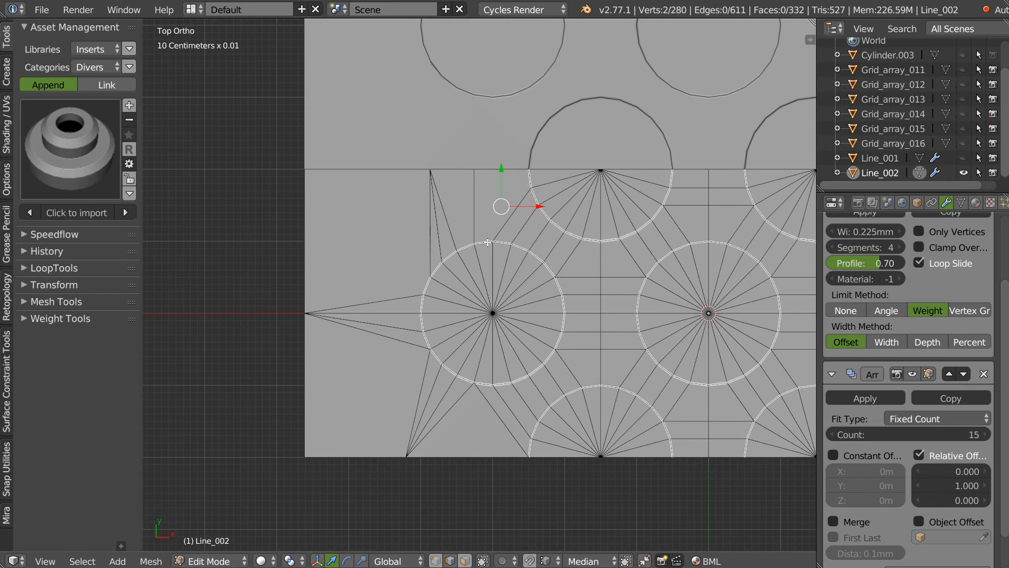
pyautogui.scroll(1, 474, 233)
pyautogui.press('Tab')
pyautogui.click(405, 210)
pyautogui.click(474, 165)
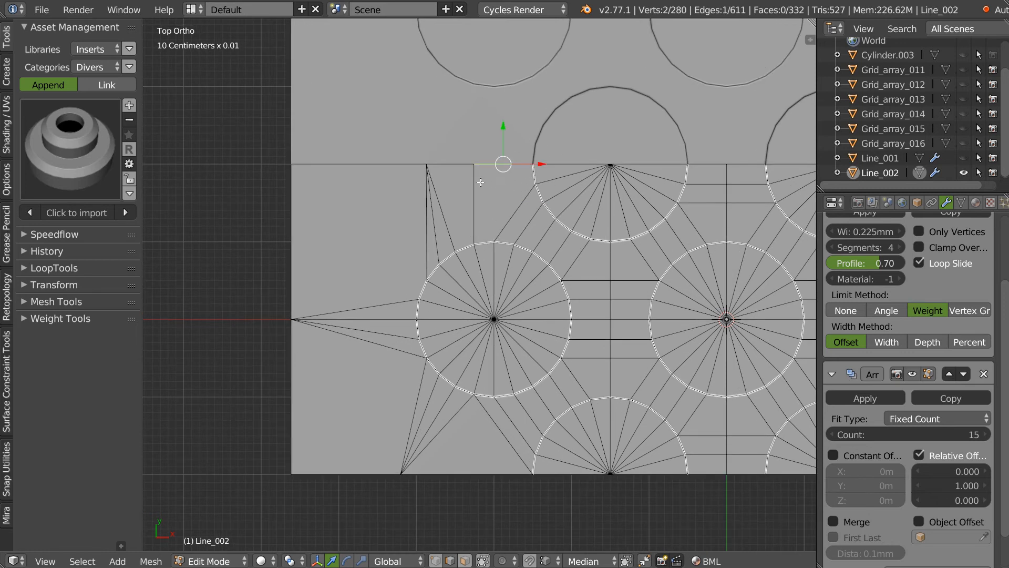
pyautogui.keyDown('shift'); pyautogui.click(493, 236); pyautogui.keyUp('shift')
pyautogui.press('j')
pyautogui.scroll(-1, 554, 231)
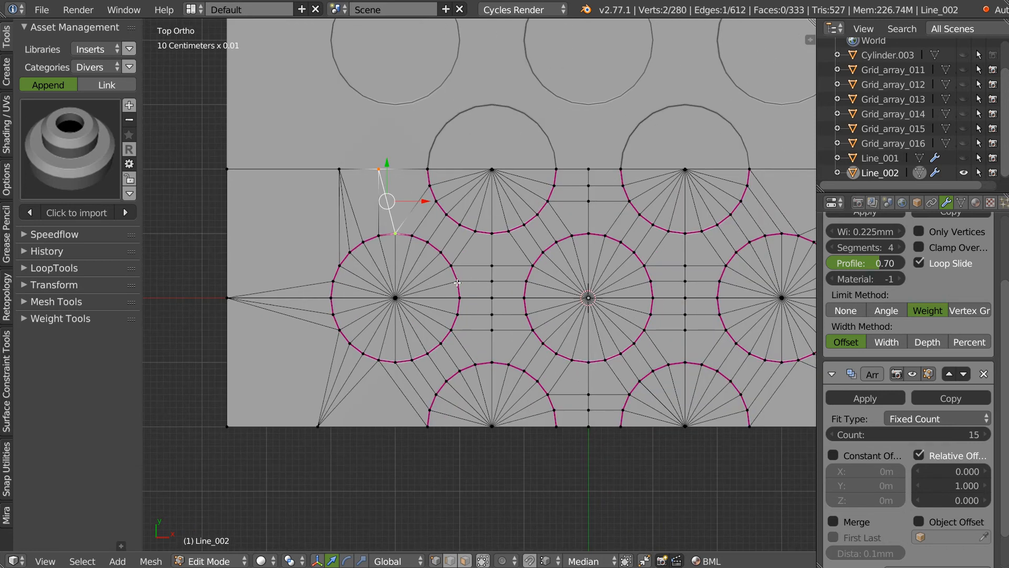
# Move the fan vertex on the positive-Y border about 7 mm along X toward the negative-X side
pyautogui.click(339, 169)
pyautogui.press('g')
pyautogui.press('g')
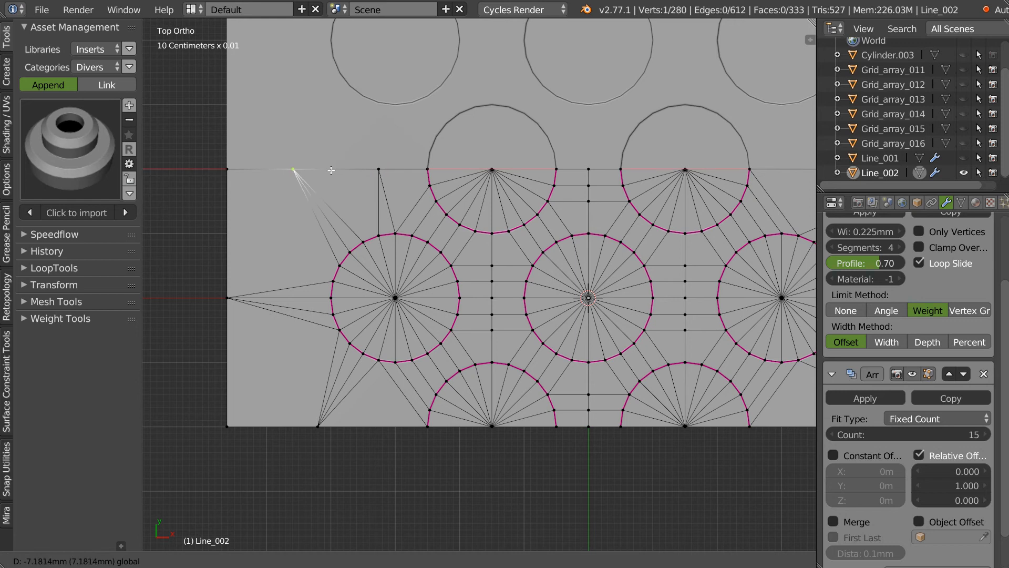
pyautogui.click(331, 173)
# Move the fan vertex on the negative-Y border along X, aligned with its counterpart on the positive-Y border
pyautogui.click(319, 425)
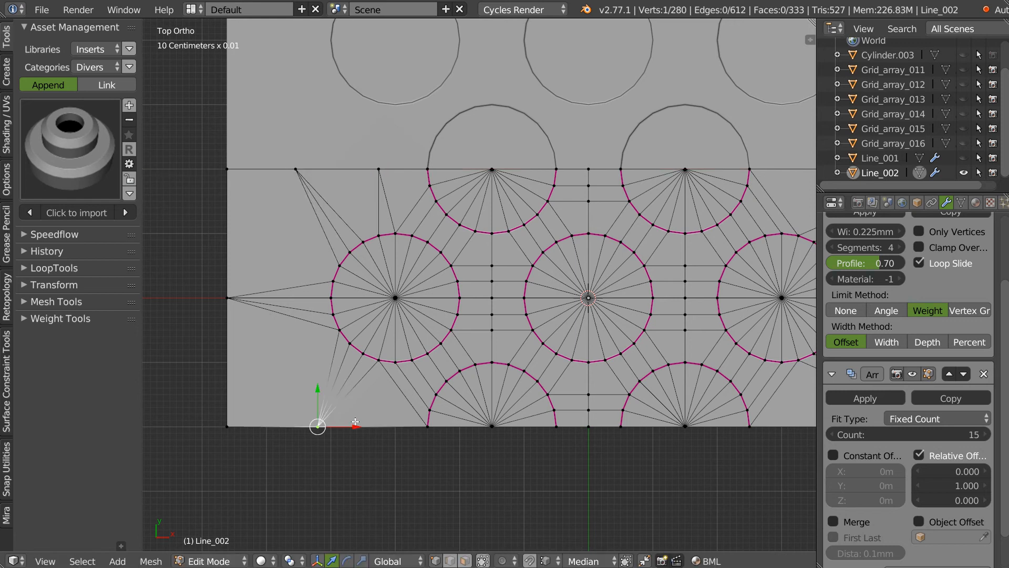
pyautogui.press('g')
pyautogui.press('x')
pyautogui.click(296, 168)
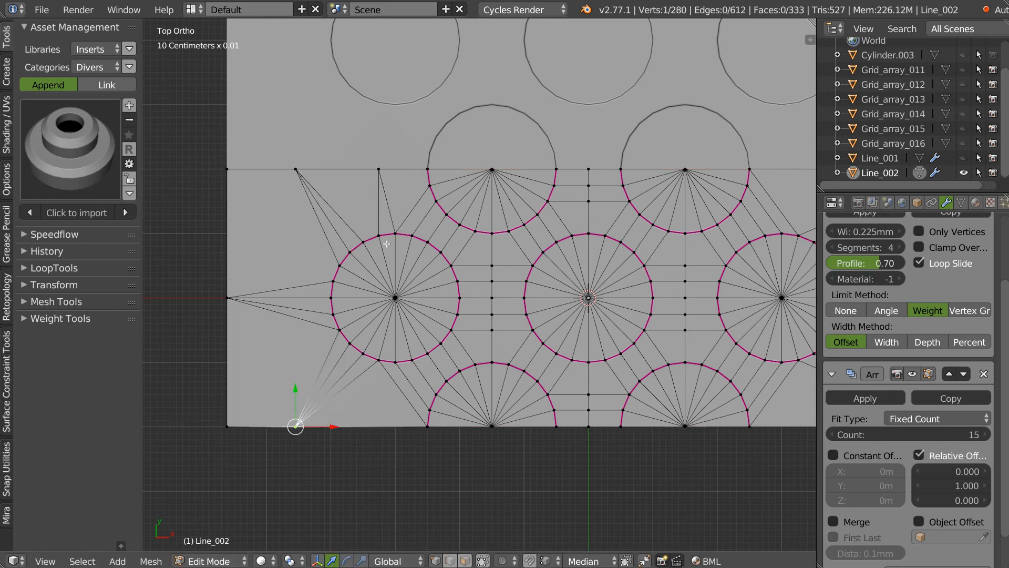
pyautogui.keyDown('shift'); pyautogui.moveTo(356, 324); pyautogui.dragTo(374, 262, button='middle'); pyautogui.keyUp('shift')
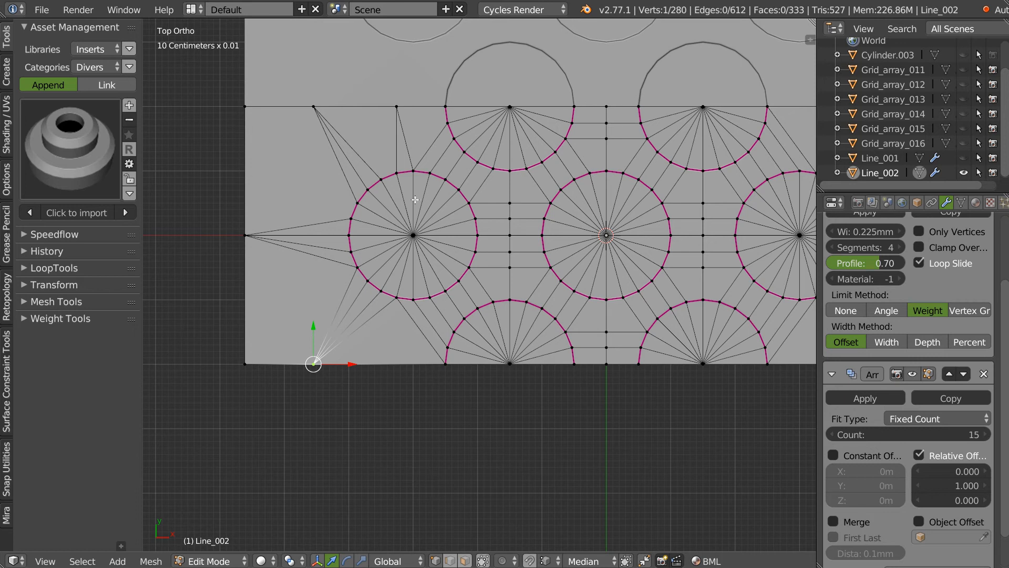
# Symmetrize the perforated plate's mesh along X from the left half to the right, and along Y from the upper half to the lower
pyautogui.press('Tab')
pyautogui.click(446, 187)
pyautogui.press('q')
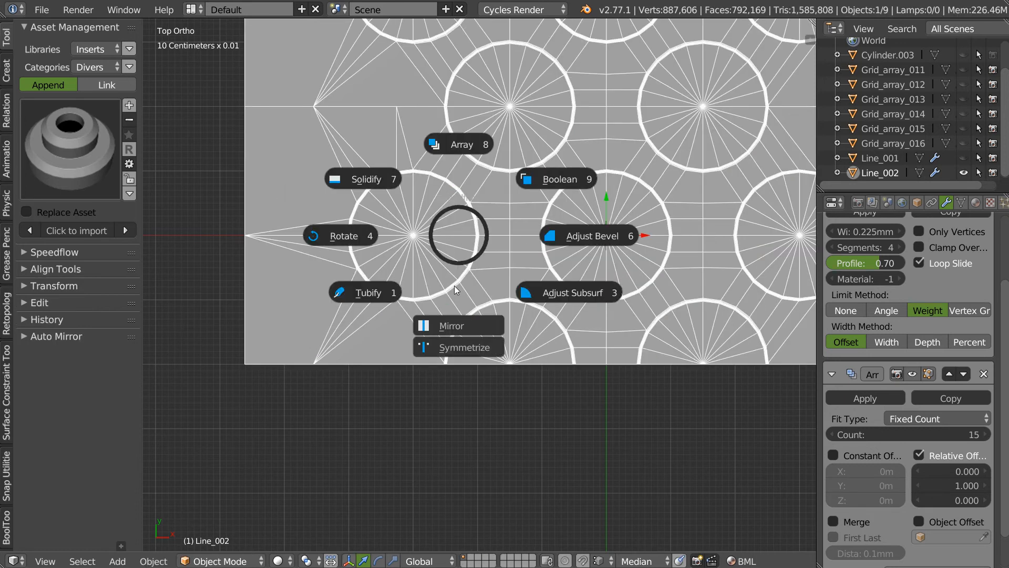
pyautogui.click(449, 348)
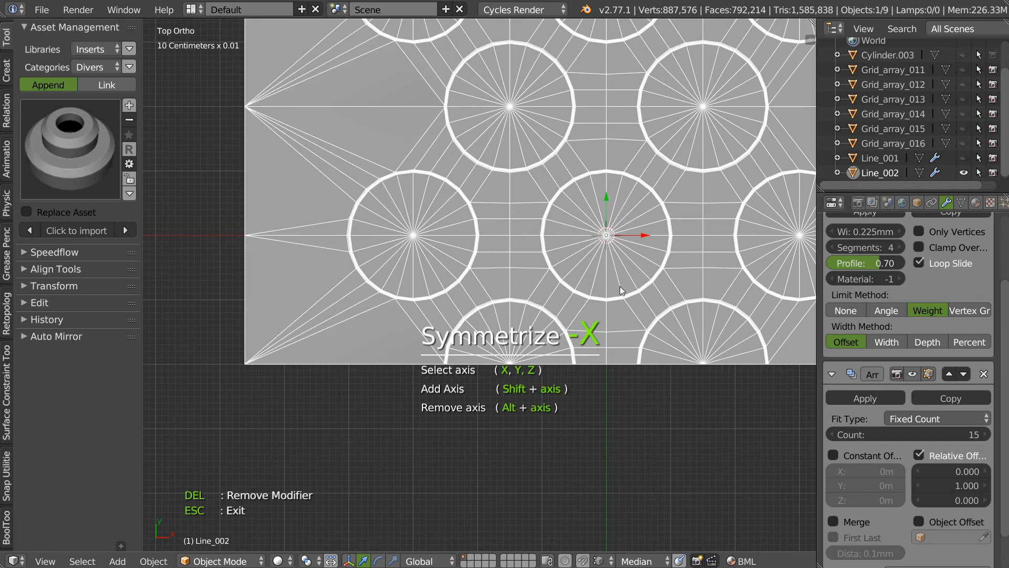
pyautogui.press('x')
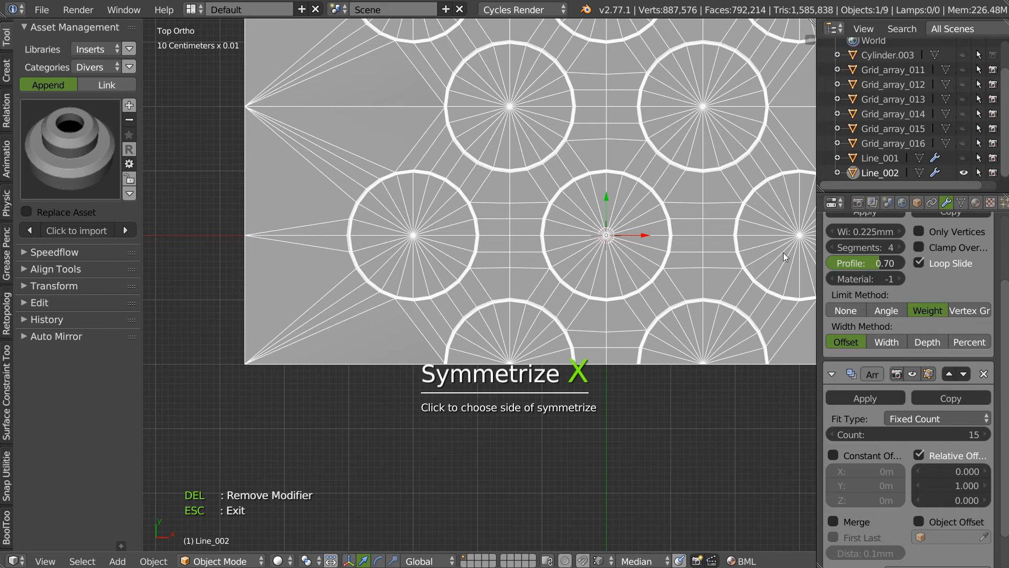
pyautogui.click(772, 254)
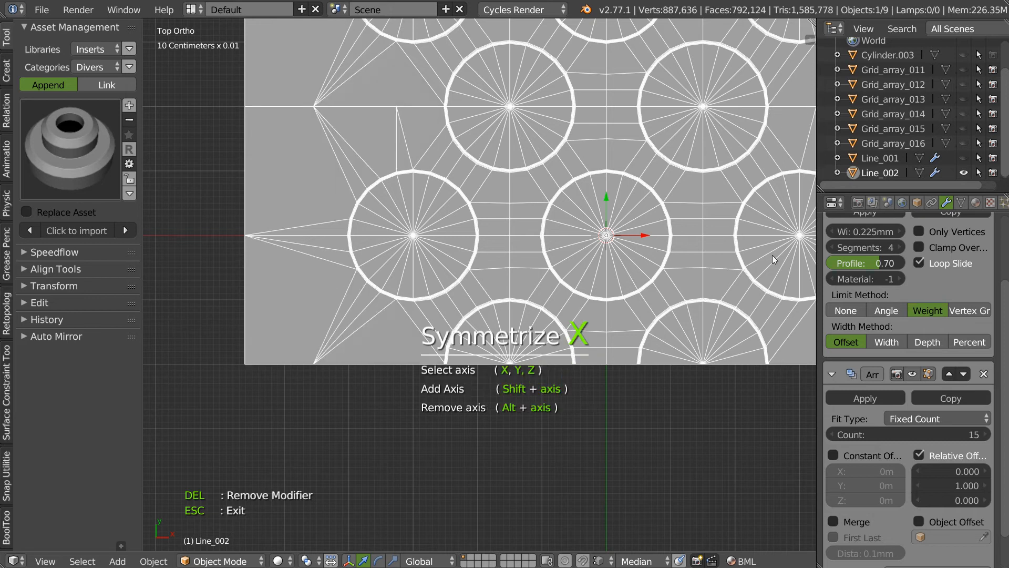
pyautogui.moveTo(681, 244)
pyautogui.keyDown('shift'); pyautogui.mouseDown(button='middle')
pyautogui.moveTo(510, 248)
pyautogui.moveTo(675, 244)
pyautogui.mouseUp(button='middle'); pyautogui.keyUp('shift')
pyautogui.press('y')
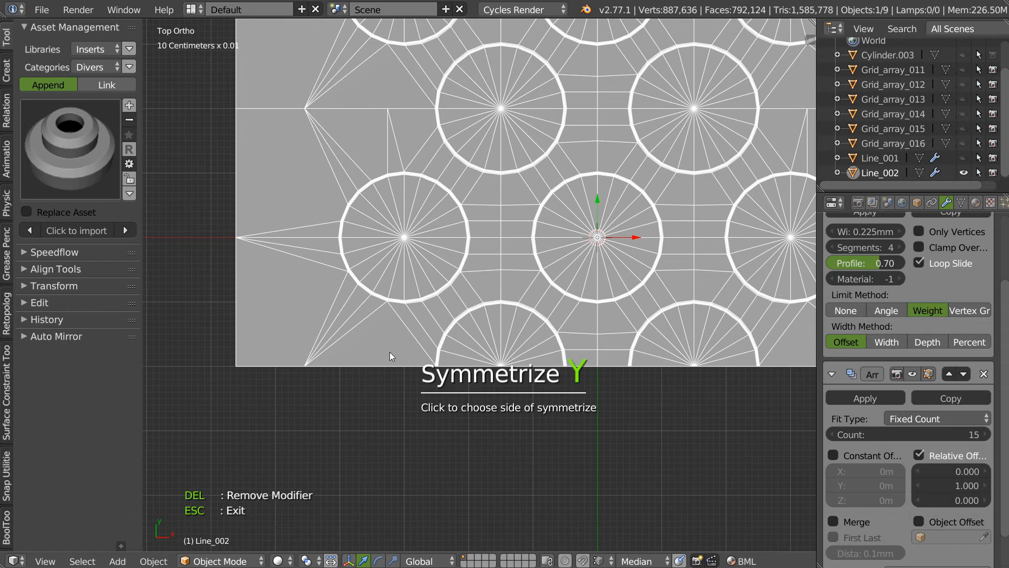
pyautogui.click(389, 356)
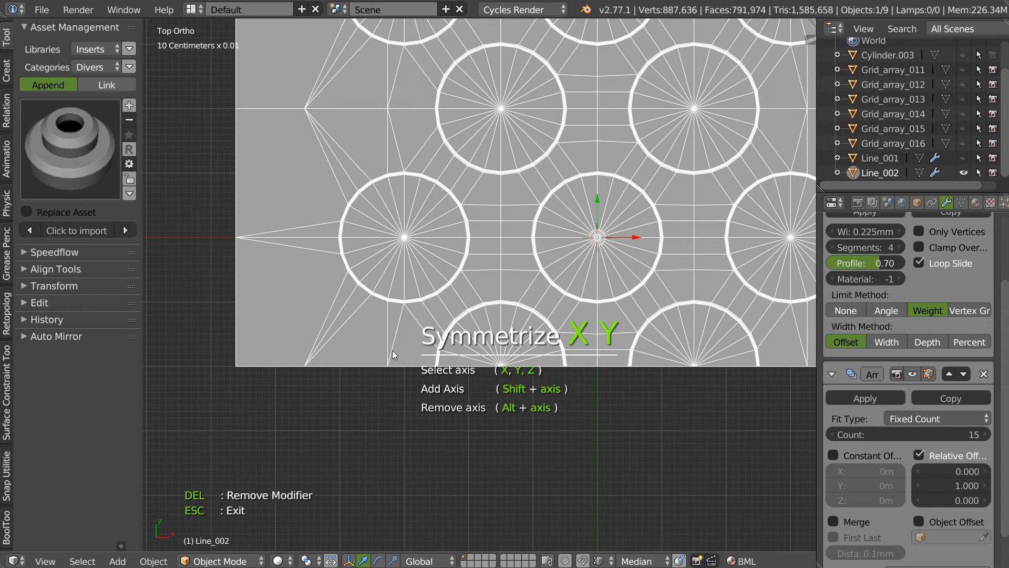
pyautogui.press('Escape')
# Examine the arrayed plate along its full length and its wireframe topology around the holes near the starting end
pyautogui.scroll(-2, 393, 203)
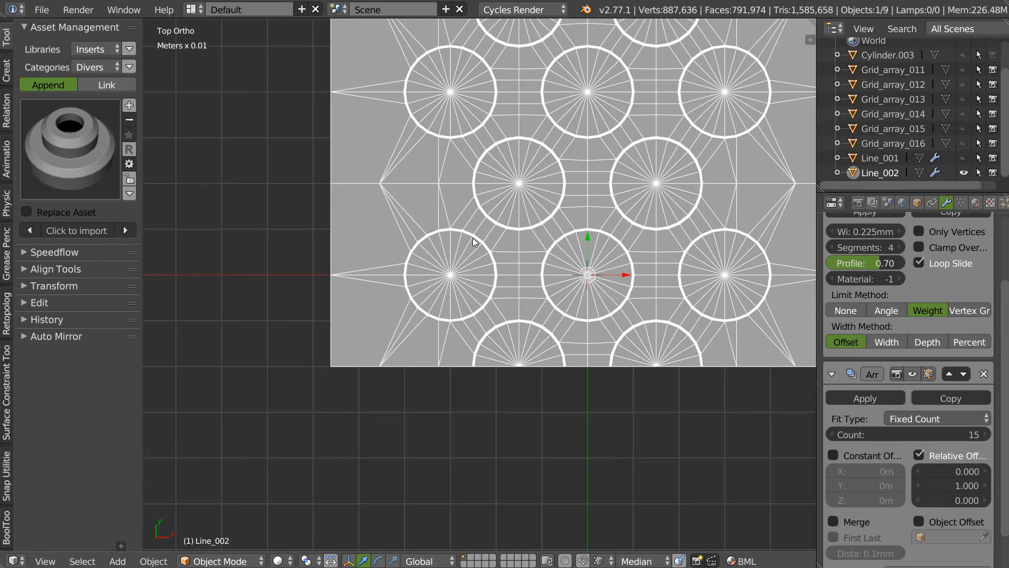
pyautogui.scroll(1, 380, 229)
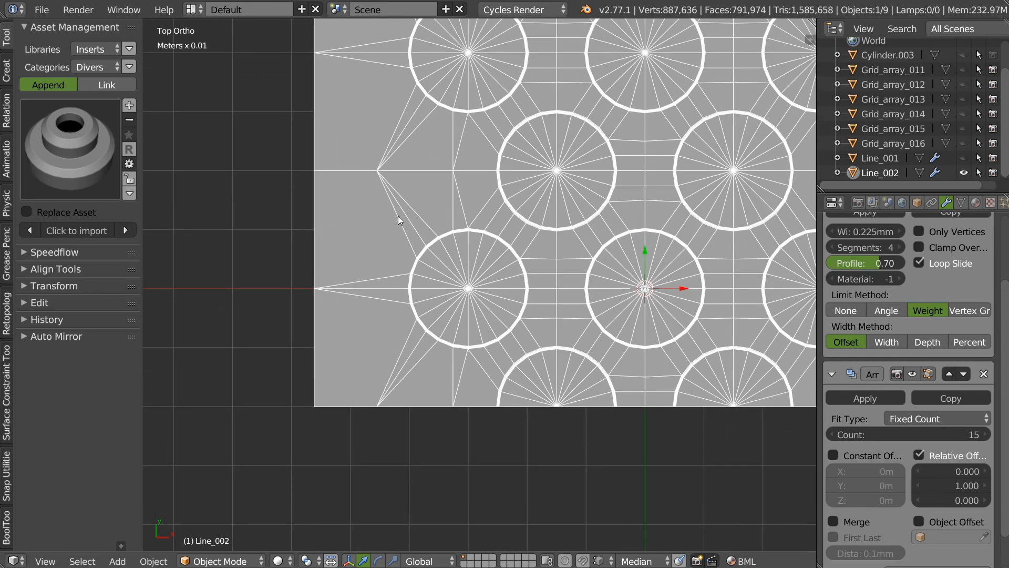
pyautogui.moveTo(547, 192)
pyautogui.keyDown('ctrl'); pyautogui.mouseDown(button='middle')
pyautogui.moveTo(484, 238)
pyautogui.moveTo(500, 276)
pyautogui.moveTo(513, 213)
pyautogui.moveTo(554, 308)
pyautogui.moveTo(512, 264)
pyautogui.moveTo(559, 241)
pyautogui.moveTo(496, 288)
pyautogui.moveTo(485, 321)
pyautogui.moveTo(503, 241)
pyautogui.moveTo(452, 228)
pyautogui.moveTo(405, 257)
pyautogui.moveTo(456, 184)
pyautogui.moveTo(362, 263)
pyautogui.moveTo(383, 282)
pyautogui.moveTo(448, 299)
pyautogui.moveTo(398, 272)
pyautogui.mouseUp(button='middle'); pyautogui.keyUp('ctrl')
pyautogui.hotkey('shift', 'z')
pyautogui.click(428, 218)
pyautogui.scroll(-3, 559, 242)
pyautogui.scroll(4, 481, 232)
pyautogui.scroll(-5, 454, 230)
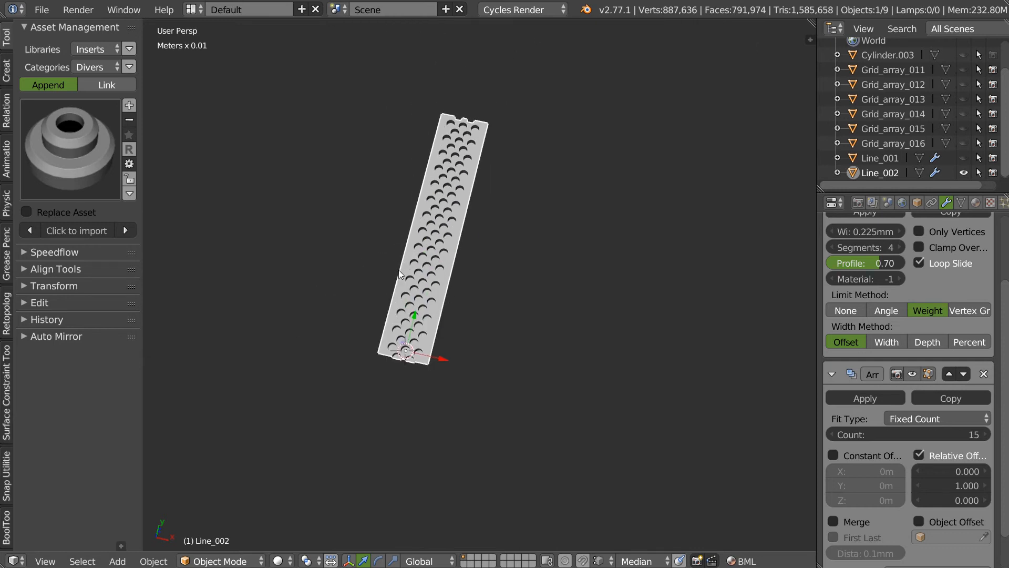
pyautogui.scroll(3, 437, 223)
pyautogui.moveTo(437, 219)
pyautogui.keyDown('ctrl'); pyautogui.mouseDown(button='middle')
pyautogui.moveTo(477, 175)
pyautogui.moveTo(597, 210)
pyautogui.moveTo(509, 268)
pyautogui.moveTo(420, 142)
pyautogui.moveTo(417, 248)
pyautogui.moveTo(446, 235)
pyautogui.moveTo(537, 137)
pyautogui.moveTo(406, 257)
pyautogui.mouseUp(button='middle'); pyautogui.keyUp('ctrl')
pyautogui.hotkey('shift', 'z')
pyautogui.click(481, 301)
pyautogui.moveTo(367, 301)
pyautogui.keyDown('ctrl'); pyautogui.mouseDown(button='middle')
pyautogui.moveTo(463, 226)
pyautogui.moveTo(404, 322)
pyautogui.mouseUp(button='middle'); pyautogui.keyUp('ctrl')
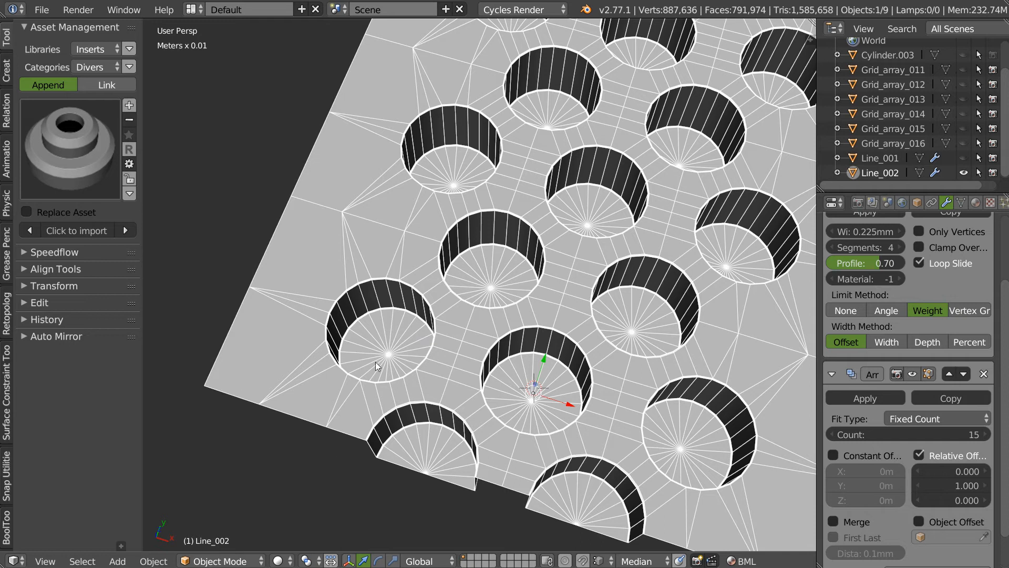
pyautogui.keyDown('shift'); pyautogui.moveTo(560, 275); pyautogui.dragTo(486, 250, button='middle'); pyautogui.keyUp('shift')
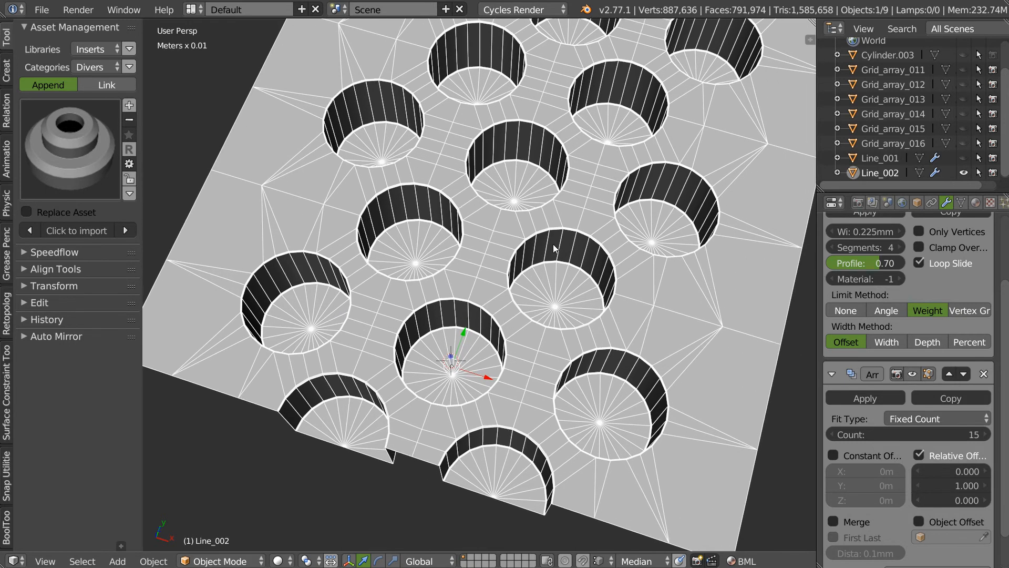
pyautogui.scroll(-3, 561, 251)
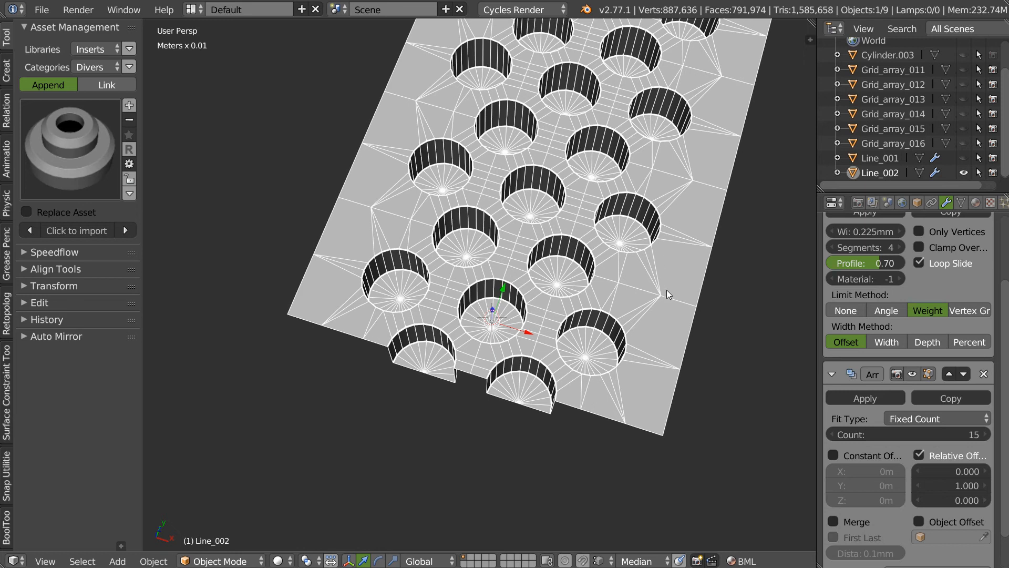
pyautogui.scroll(4, 323, 262)
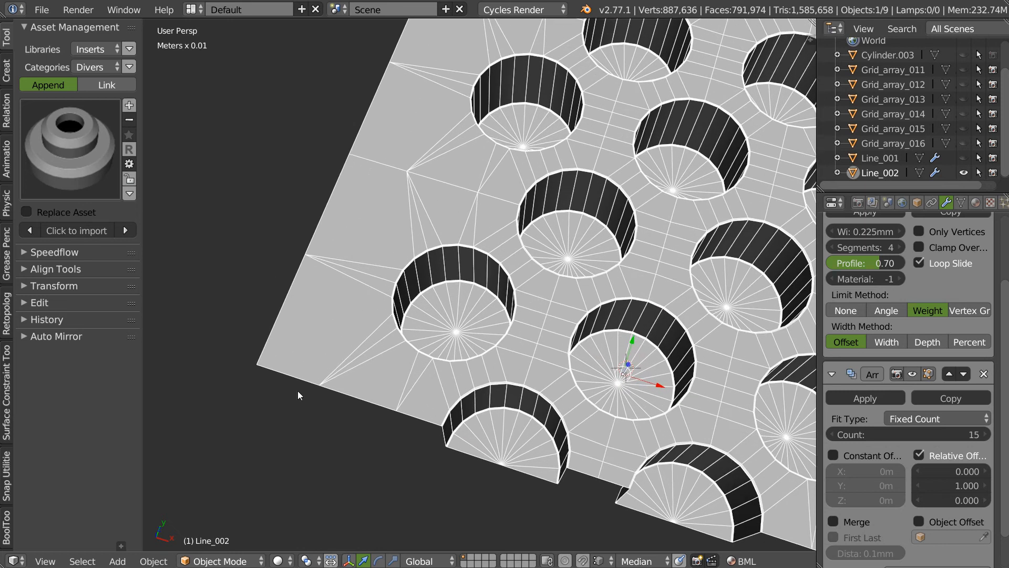
# Connect the leftmost hole's unlinked rim vertices to the vertices on the plate's lower border and the middle of its left edge
pyautogui.press('Tab')
pyautogui.rightClick(393, 296)
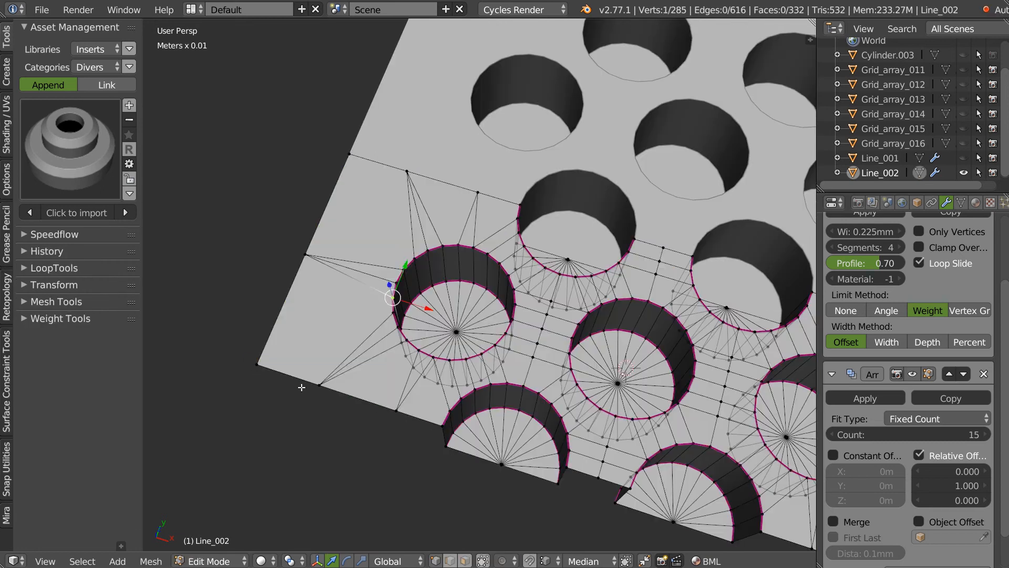
pyautogui.press('f')
pyautogui.rightClick(398, 264)
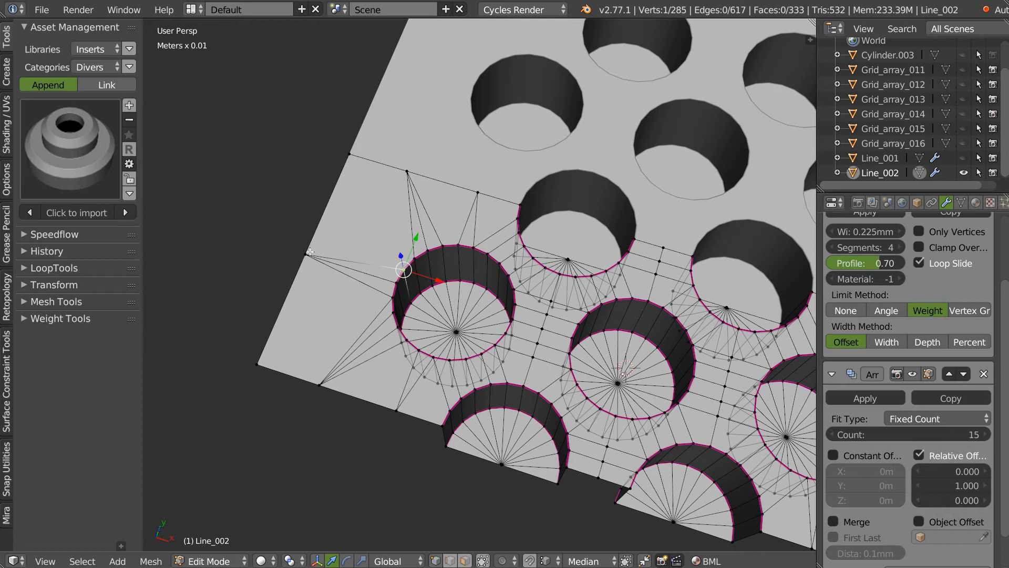
pyautogui.rightClick(418, 260)
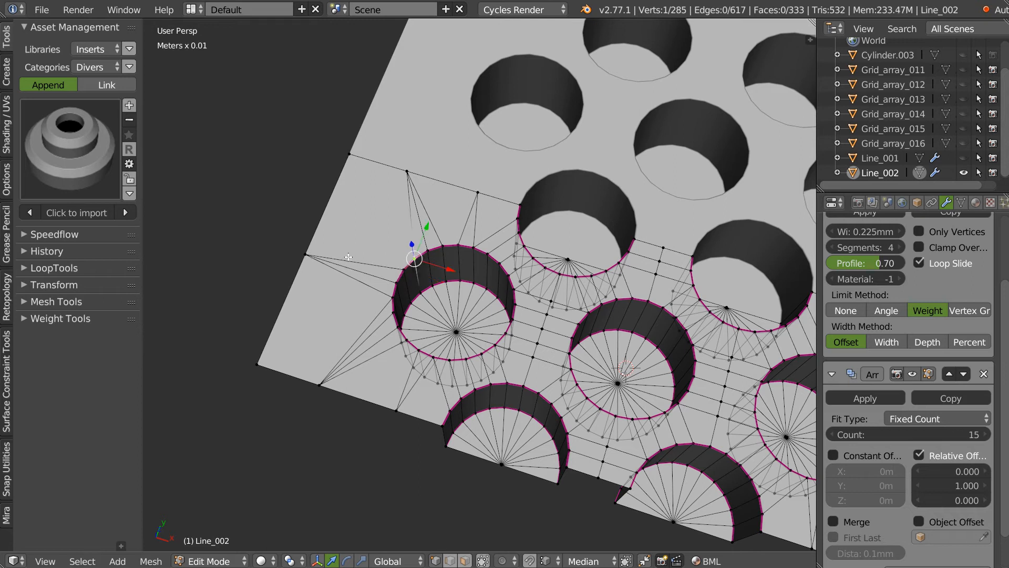
pyautogui.keyDown('shift'); pyautogui.rightClick(306, 254); pyautogui.keyUp('shift')
pyautogui.press('f')
# Connect the rightmost hole's unlinked rim vertices to the middle vertex of the plate's right edge and the vertex on the lower border
pyautogui.press('q')
pyautogui.click(443, 188)
pyautogui.keyDown('shift'); pyautogui.moveTo(656, 210); pyautogui.dragTo(471, 207, button='middle'); pyautogui.keyUp('shift')
pyautogui.rightClick(505, 232)
pyautogui.keyDown('shift'); pyautogui.rightClick(599, 260); pyautogui.keyUp('shift')
pyautogui.press('f')
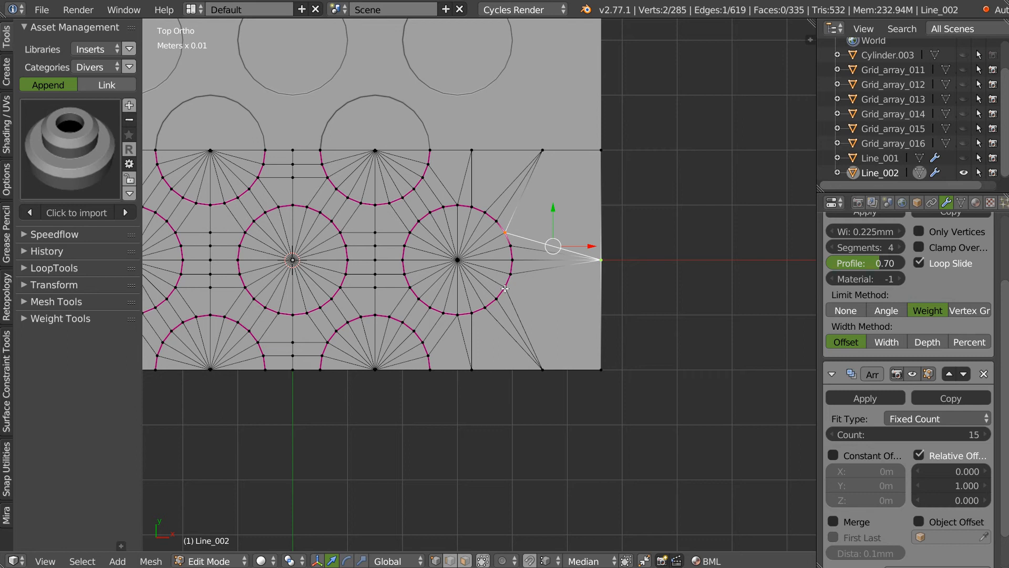
pyautogui.rightClick(514, 276)
pyautogui.keyDown('shift'); pyautogui.rightClick(547, 362); pyautogui.keyUp('shift')
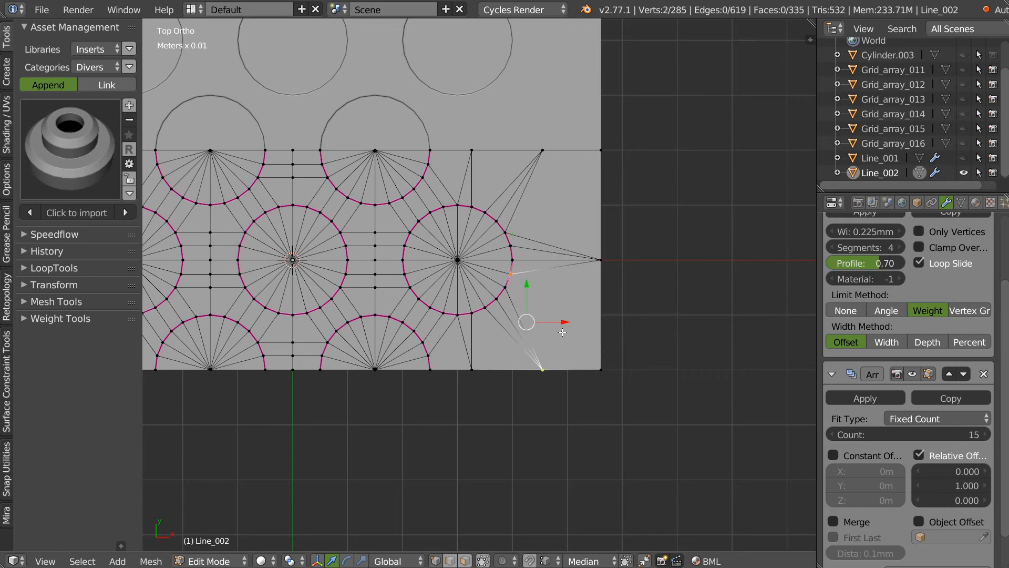
pyautogui.press('f')
pyautogui.scroll(-1, 534, 270)
pyautogui.keyDown('shift'); pyautogui.moveTo(210, 221); pyautogui.dragTo(367, 210, button='middle'); pyautogui.keyUp('shift')
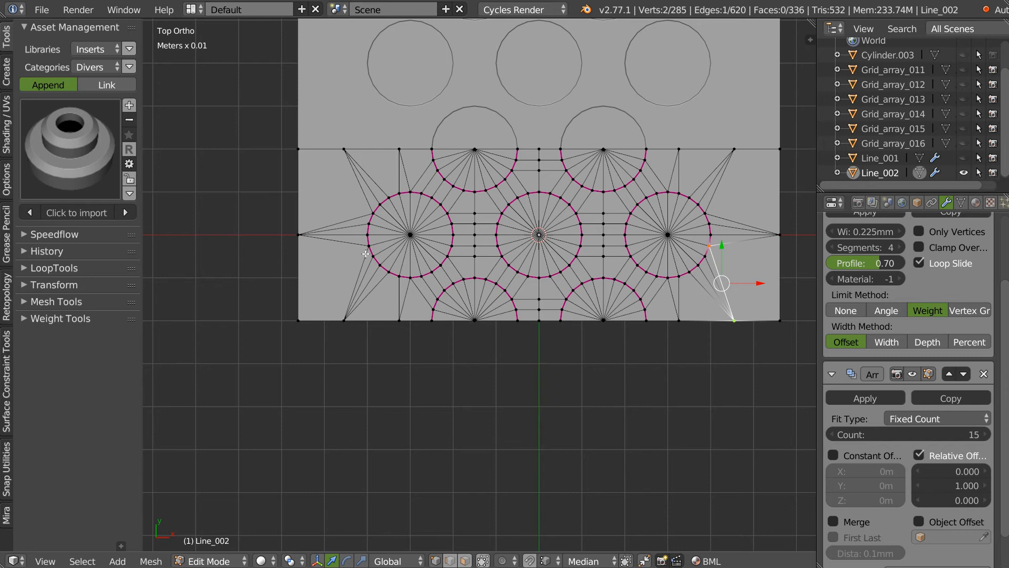
pyautogui.keyDown('shift'); pyautogui.moveTo(564, 205); pyautogui.dragTo(462, 222, button='middle'); pyautogui.keyUp('shift')
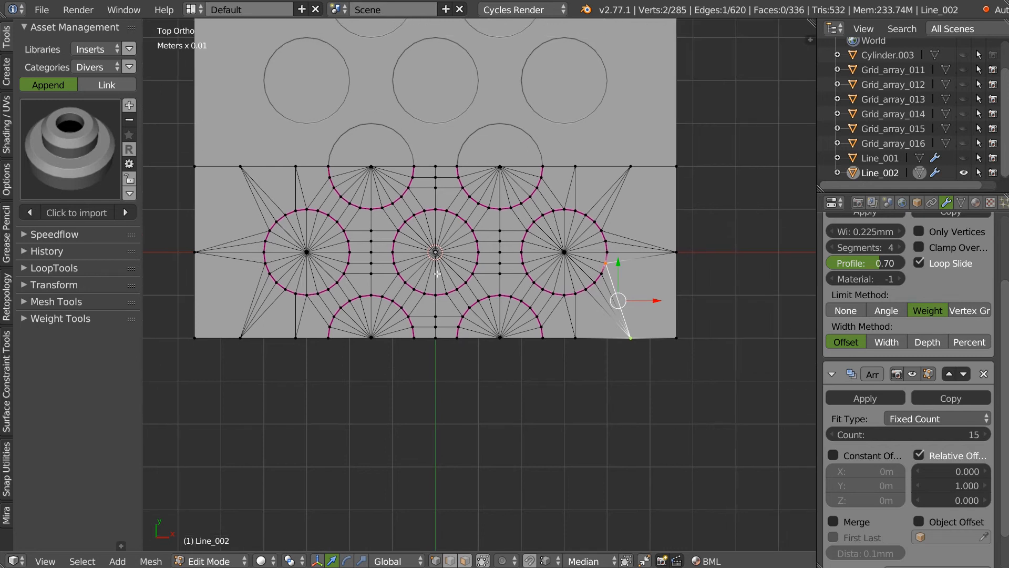
pyautogui.press('Tab')
# Start adding the plate to the Inserts library's Divers category and frame it without wireframe for an OpenGL thumbnail
pyautogui.click(434, 173)
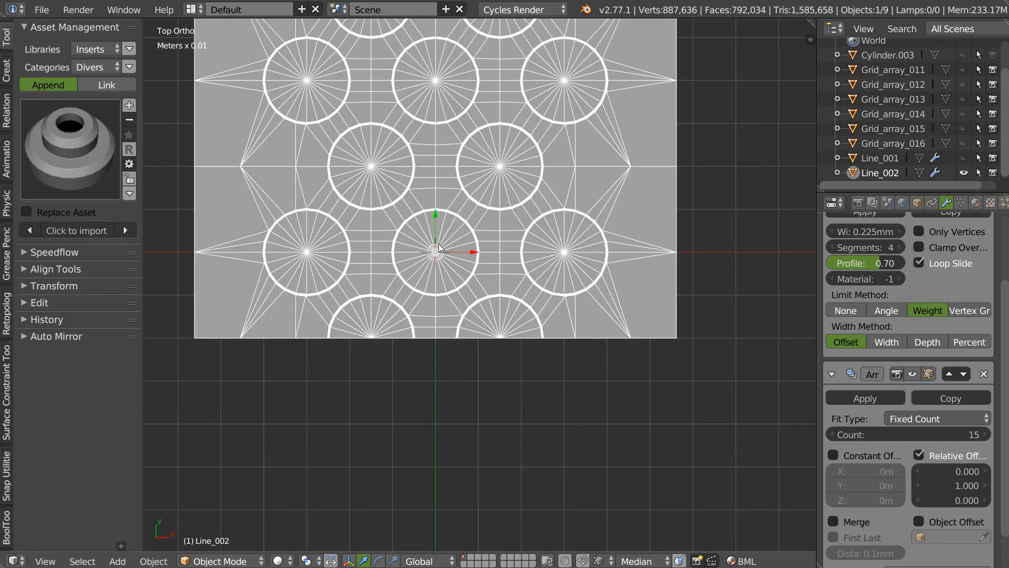
pyautogui.scroll(-3, 452, 264)
pyautogui.moveTo(452, 263); pyautogui.dragTo(593, 399, button='middle')
pyautogui.press('z')
pyautogui.click(512, 229)
pyautogui.scroll(-8, 513, 229)
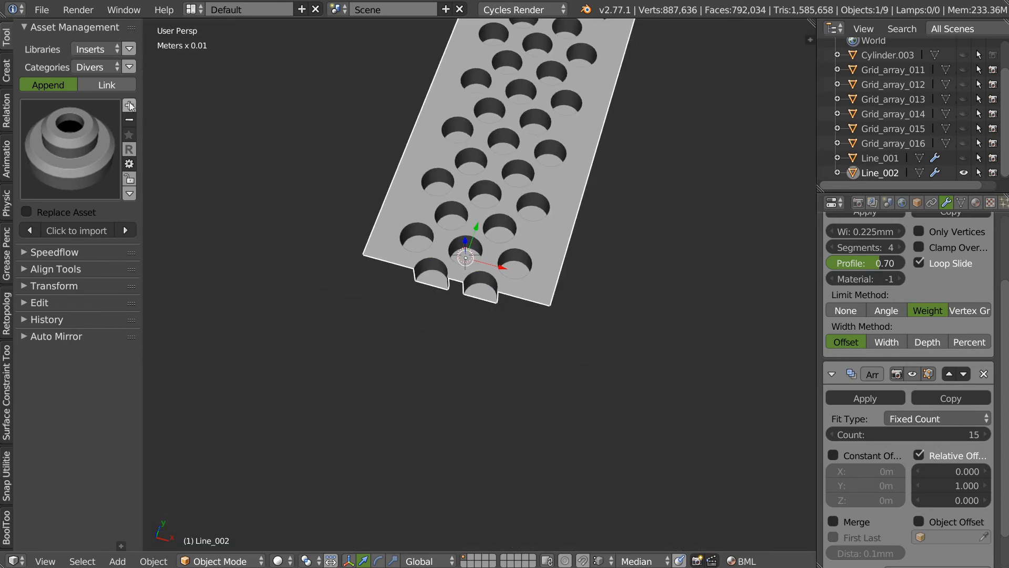
pyautogui.click(129, 105)
pyautogui.click(70, 107)
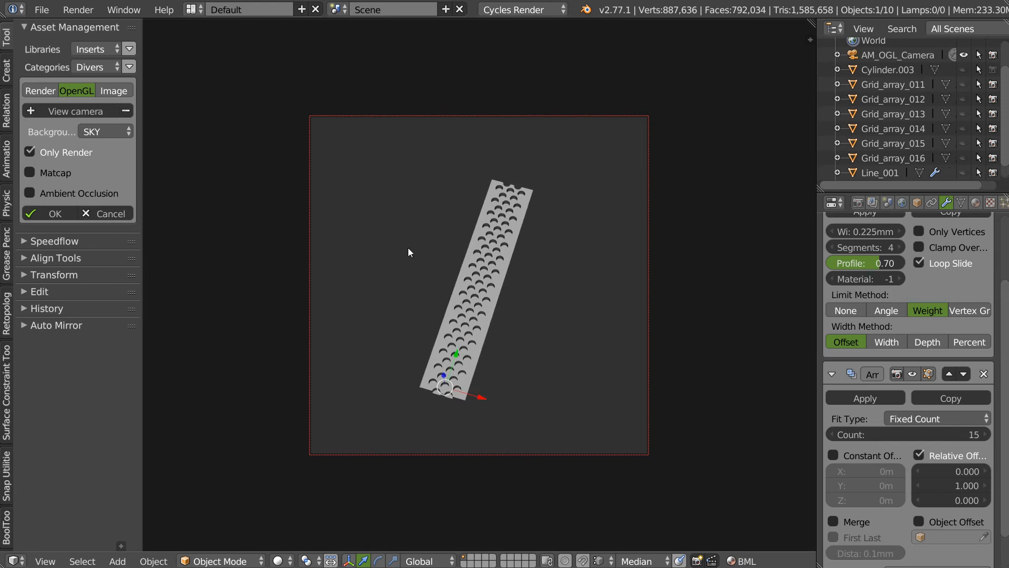
pyautogui.scroll(4, 434, 299)
pyautogui.keyDown('shift'); pyautogui.moveTo(433, 298); pyautogui.dragTo(417, 282, button='middle'); pyautogui.keyUp('shift')
pyautogui.scroll(1, 462, 273)
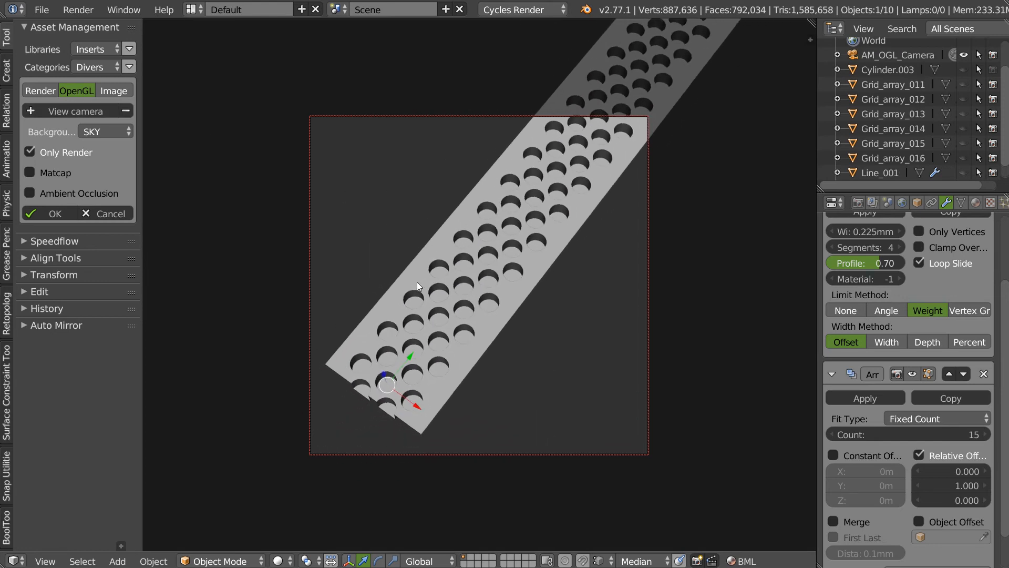
# Reduce the plate's Array modifier count to 9 and save the plate as an asset with its OpenGL thumbnail
pyautogui.click(832, 433)
pyautogui.click(833, 433)
pyautogui.click(834, 434)
pyautogui.click(834, 434)
pyautogui.click(834, 434)
pyautogui.click(834, 434)
pyautogui.moveTo(492, 302)
pyautogui.mouseDown(button='middle')
pyautogui.moveTo(480, 317)
pyautogui.moveTo(468, 316)
pyautogui.moveTo(471, 303)
pyautogui.moveTo(453, 308)
pyautogui.moveTo(483, 301)
pyautogui.moveTo(475, 300)
pyautogui.moveTo(472, 332)
pyautogui.moveTo(475, 302)
pyautogui.moveTo(492, 289)
pyautogui.mouseUp(button='middle')
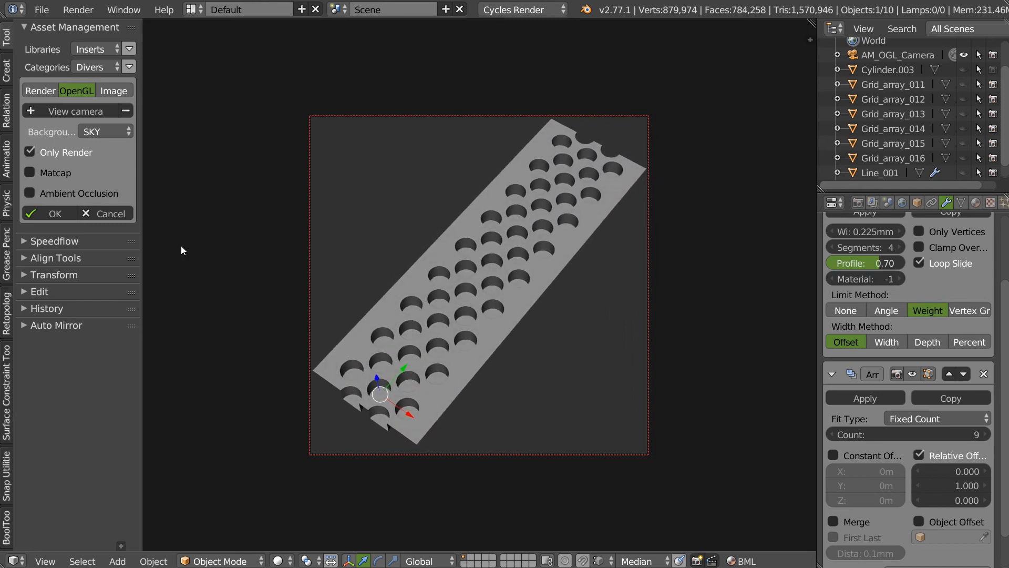
pyautogui.click(52, 213)
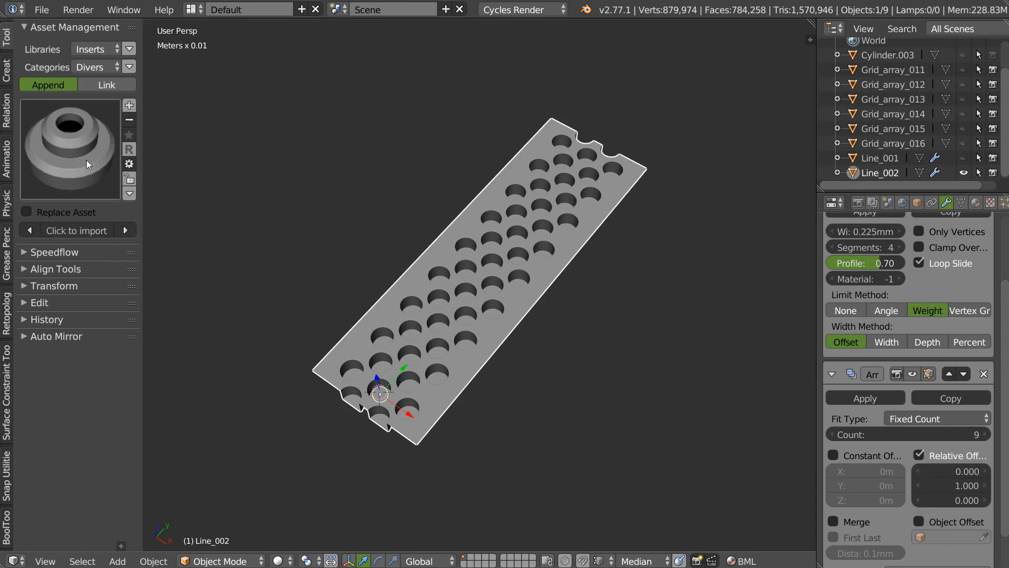
pyautogui.click(86, 160)
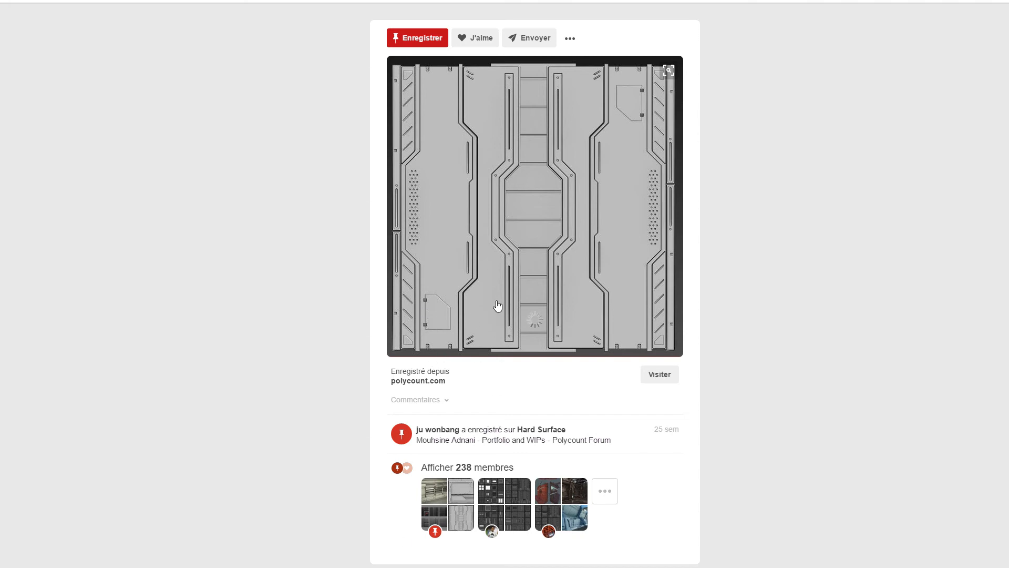
# View the next sci-fi panel reference image in the browser and switch back to Blender
pyautogui.press('Right')
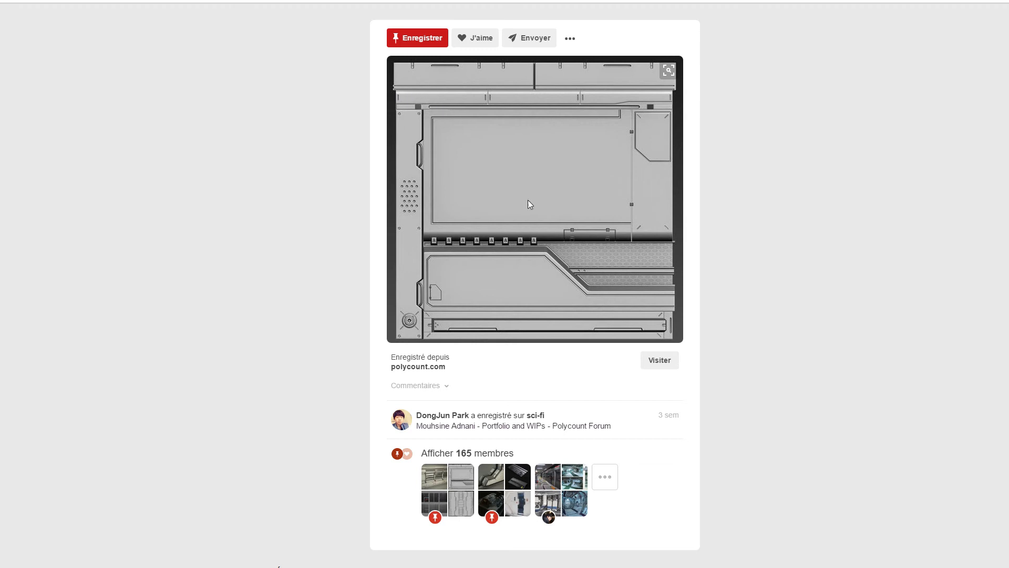
pyautogui.hotkey('alt', 'Tab')
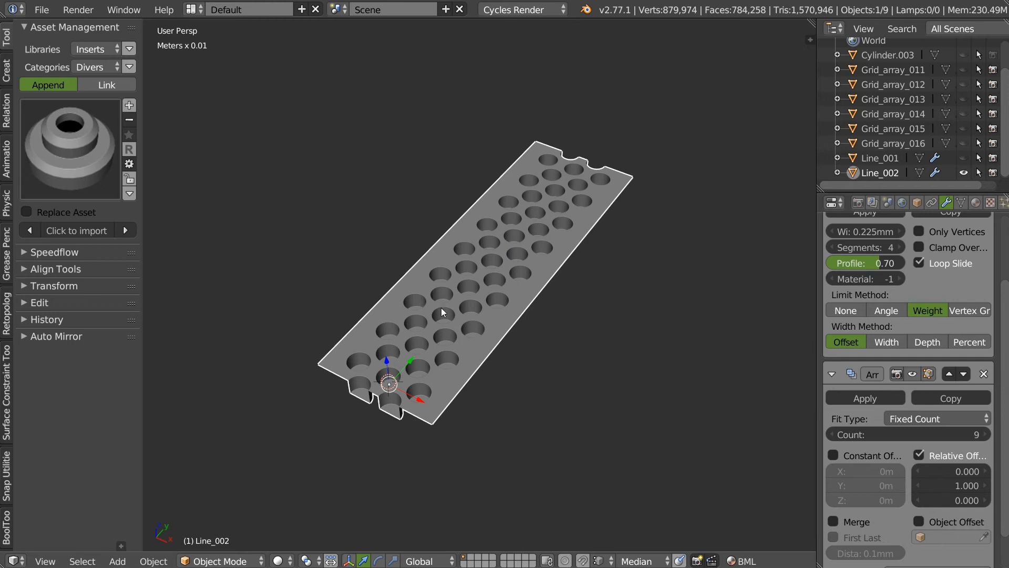
# Add a cube at the plate's origin, enlarge it, and scale it along X and Y into a long block covering part of the plate
pyautogui.rightClick(492, 323)
pyautogui.click(452, 409)
pyautogui.moveTo(486, 342); pyautogui.dragTo(464, 383, button='middle')
pyautogui.press('s')
pyautogui.click(494, 384)
pyautogui.press('s')
pyautogui.press('x')
pyautogui.click(527, 399)
pyautogui.press('s')
pyautogui.press('y')
pyautogui.click(809, 349)
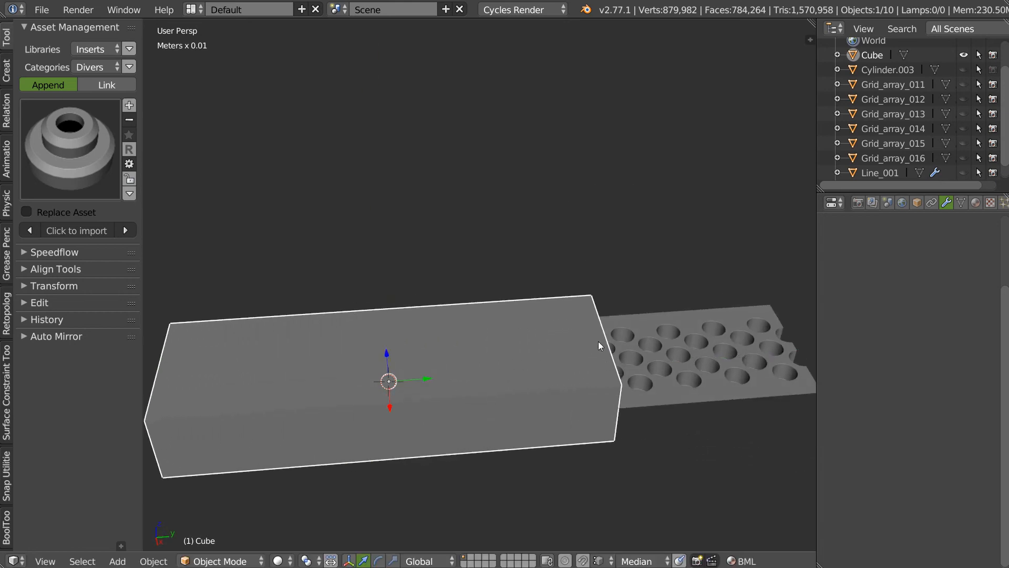
# Bevel one long upper edge of the block with 8 segments and an offset of about 2.5
pyautogui.scroll(-3, 587, 346)
pyautogui.moveTo(530, 349); pyautogui.dragTo(501, 302, button='middle')
pyautogui.scroll(3, 463, 366)
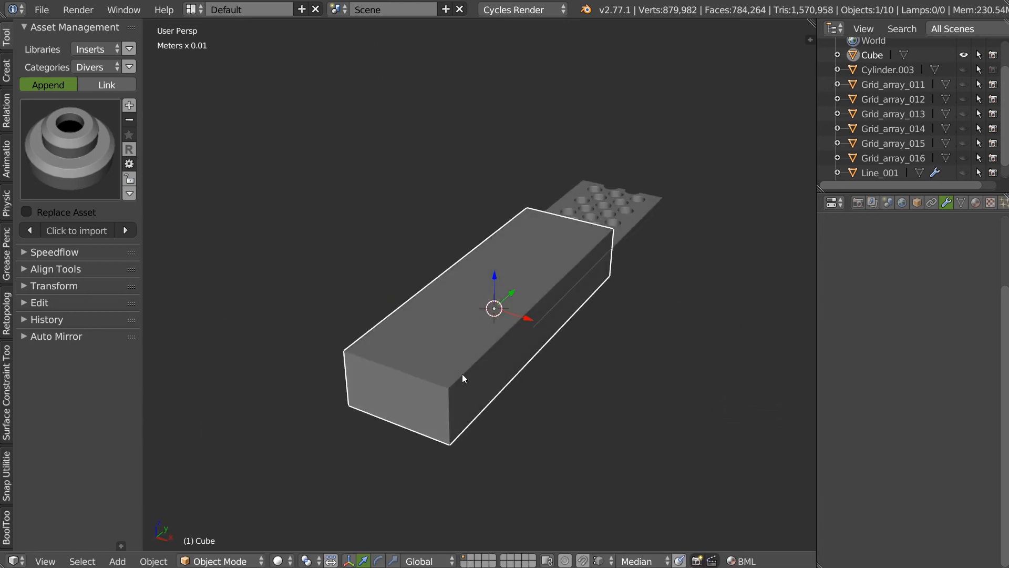
pyautogui.press('w')
pyautogui.press('Tab')
pyautogui.rightClick(413, 298)
pyautogui.moveTo(383, 337); pyautogui.dragTo(496, 329, button='middle')
pyautogui.hotkey('ctrl', 'b')
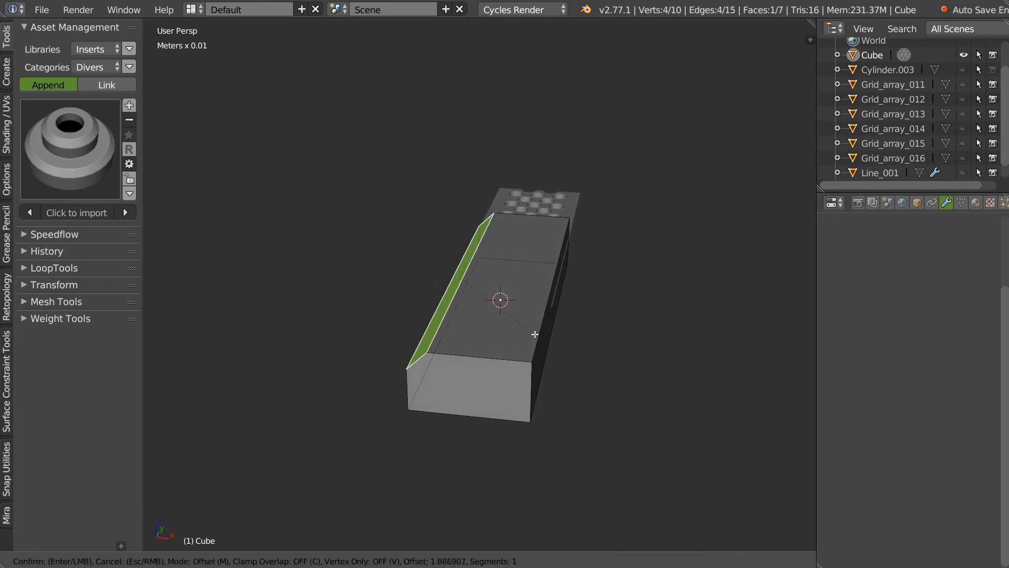
pyautogui.scroll(8, 531, 332)
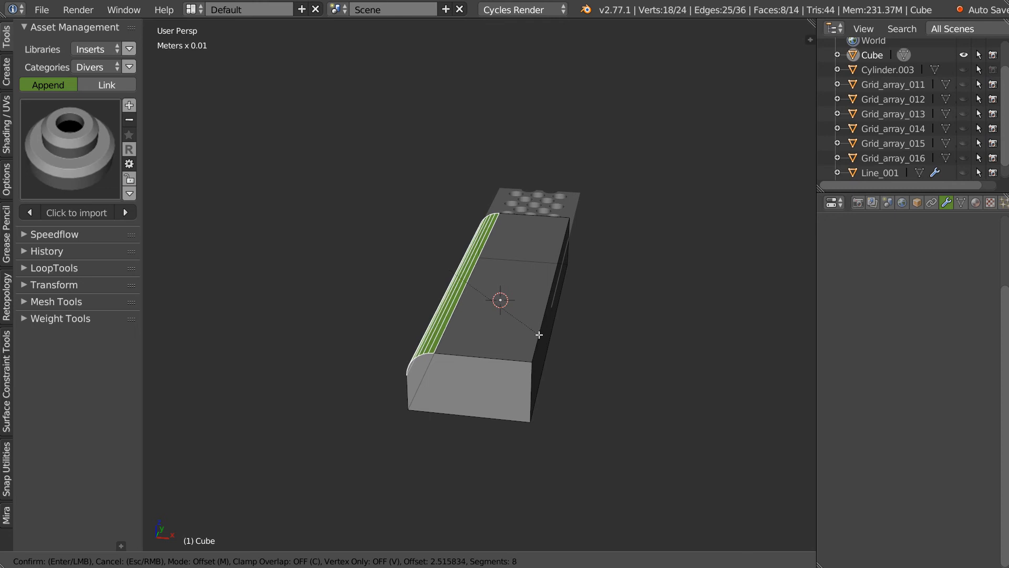
pyautogui.click(534, 335)
pyautogui.moveTo(534, 335); pyautogui.dragTo(525, 309, button='middle')
pyautogui.press('Tab')
# Add a weight-limited Bevel modifier to the block with 4 segments, profile 0.7 and a width of about 0.02
pyautogui.press('space')
pyautogui.click(621, 310)
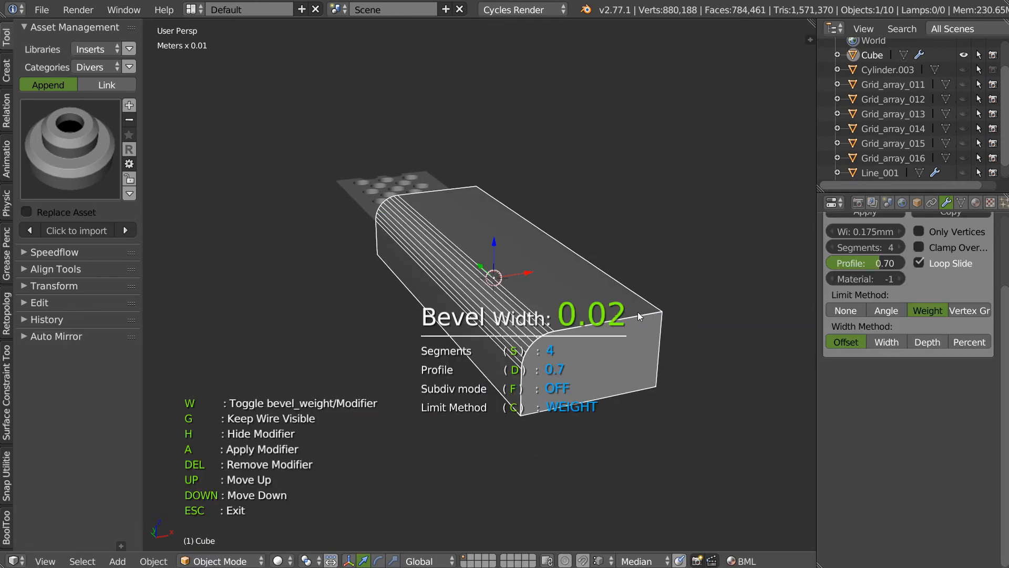
pyautogui.click(654, 316)
pyautogui.moveTo(617, 327); pyautogui.dragTo(578, 350, button='middle')
# Hide the perforated plate so that only the rounded block is shown
pyautogui.rightClick(297, 180)
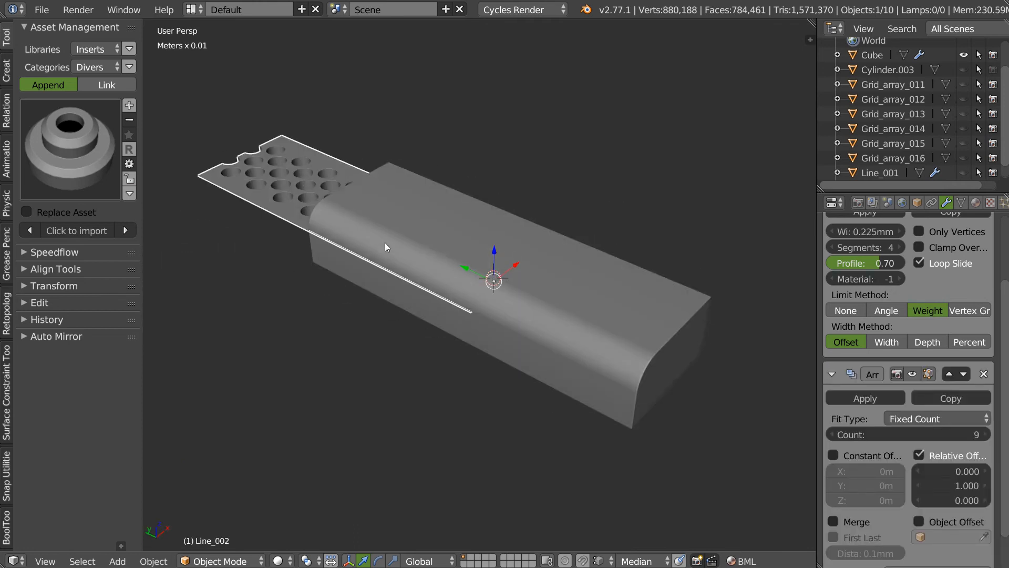
pyautogui.press('h')
pyautogui.moveTo(384, 245); pyautogui.dragTo(448, 308, button='middle')
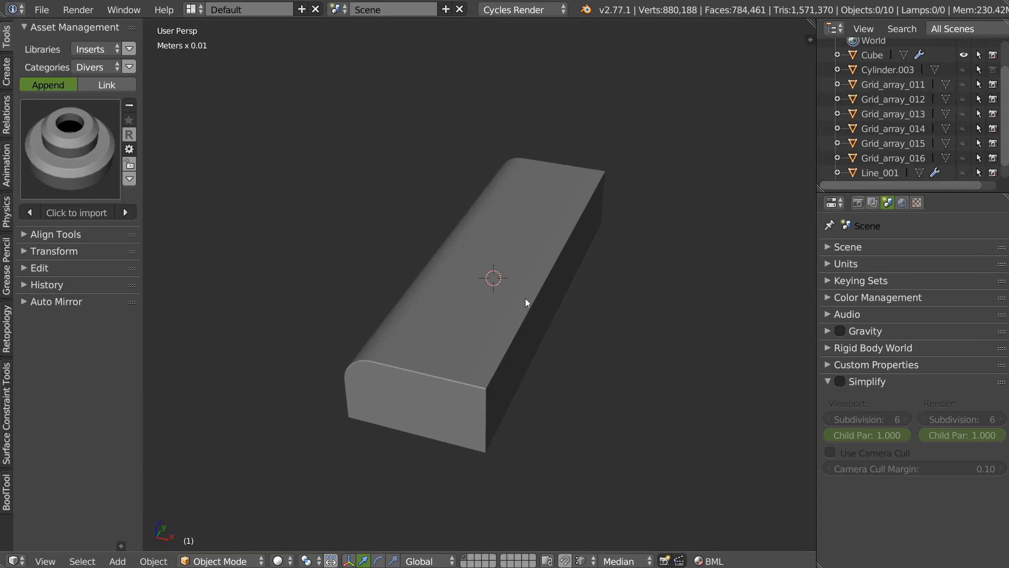
# Chamfer the block's other long upper edge with a single-segment bevel
pyautogui.moveTo(525, 298); pyautogui.dragTo(559, 361, button='middle')
pyautogui.rightClick(506, 339)
pyautogui.press('Tab')
pyautogui.rightClick(479, 359)
pyautogui.hotkey('ctrl', 'b')
pyautogui.click(569, 370)
pyautogui.press('Tab')
pyautogui.moveTo(496, 345)
pyautogui.mouseDown(button='middle')
pyautogui.moveTo(494, 399)
pyautogui.moveTo(368, 304)
pyautogui.moveTo(471, 303)
pyautogui.mouseUp(button='middle')
# Bevel the side and top edges around both ends of the block with one segment and an offset of about 0.41
pyautogui.press('Tab')
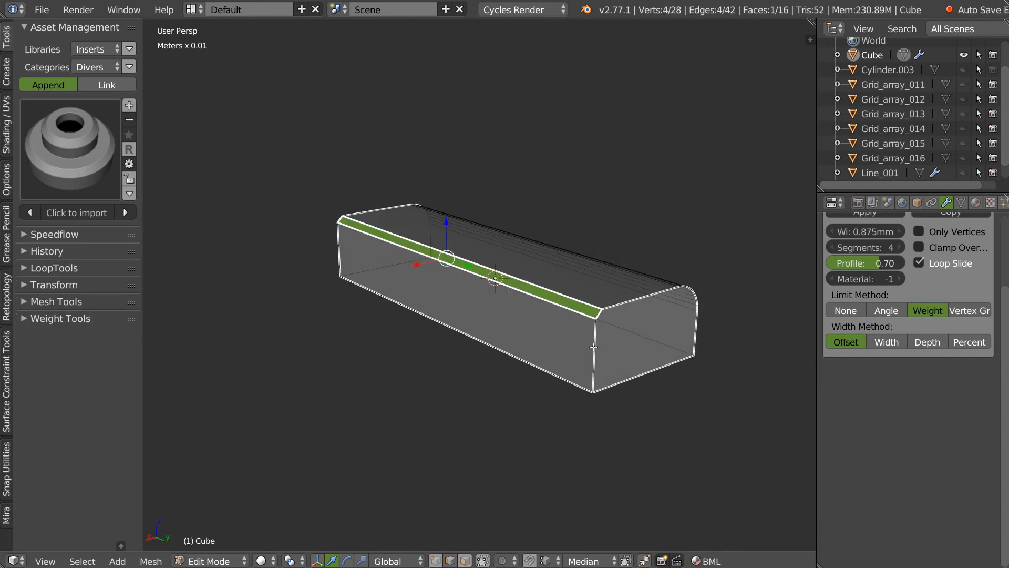
pyautogui.rightClick(604, 372)
pyautogui.moveTo(604, 372); pyautogui.dragTo(419, 357, button='middle')
pyautogui.keyDown('shift'); pyautogui.rightClick(419, 356); pyautogui.keyUp('shift')
pyautogui.keyDown('shift'); pyautogui.rightClick(370, 374); pyautogui.keyUp('shift')
pyautogui.moveTo(581, 322); pyautogui.dragTo(440, 301, button='middle')
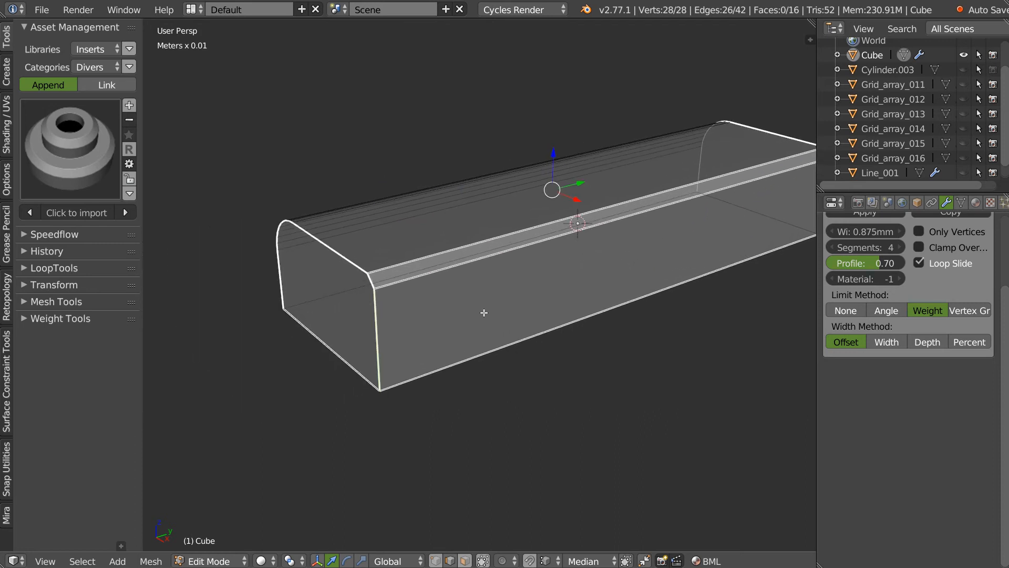
pyautogui.hotkey('ctrl', 'b')
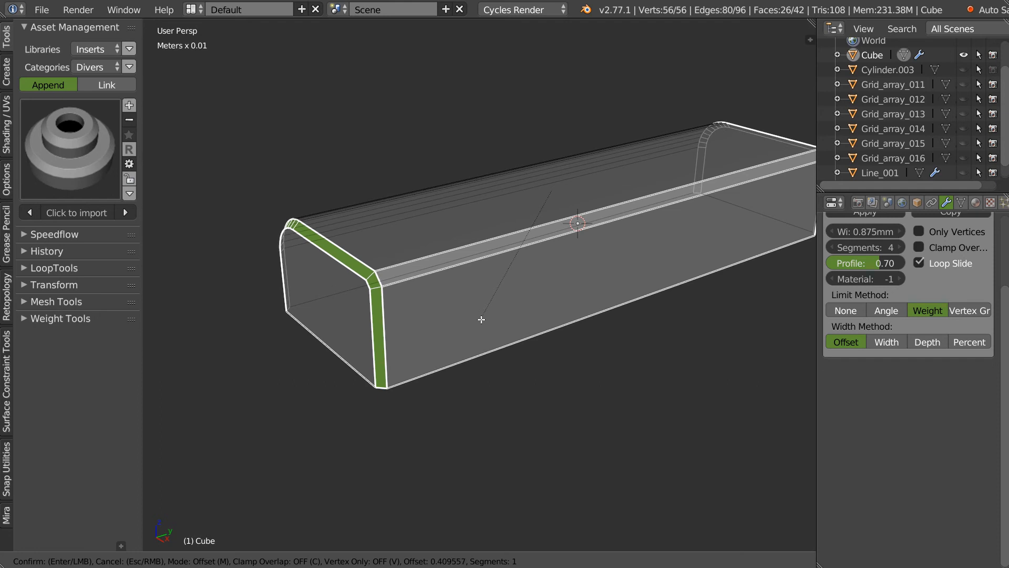
pyautogui.click(486, 318)
# Adjust the block's Bevel modifier to a width of 0.35 mm
pyautogui.press('z')
pyautogui.scroll(1, 328, 299)
pyautogui.press('Tab')
pyautogui.click(396, 262)
pyautogui.press('space')
pyautogui.click(475, 299)
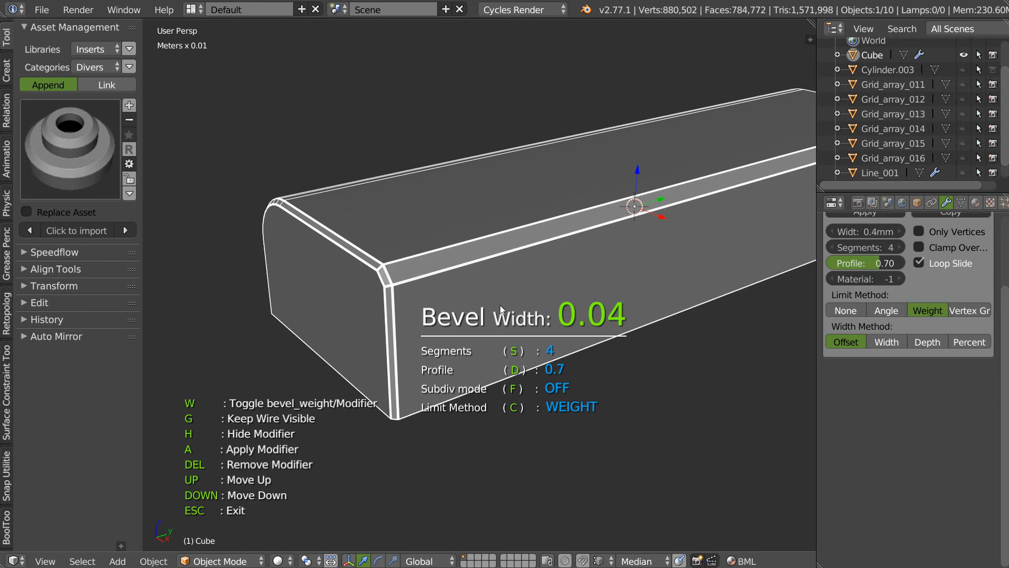
pyautogui.click(499, 306)
# Append the rounded slot asset from the Brushes category of the Inserts library at the block's centre, in top view
pyautogui.moveTo(373, 315); pyautogui.dragTo(492, 327, button='middle')
pyautogui.keyDown('shift'); pyautogui.moveTo(736, 327); pyautogui.dragTo(424, 319, button='middle'); pyautogui.keyUp('shift')
pyautogui.press('q')
pyautogui.click(464, 263)
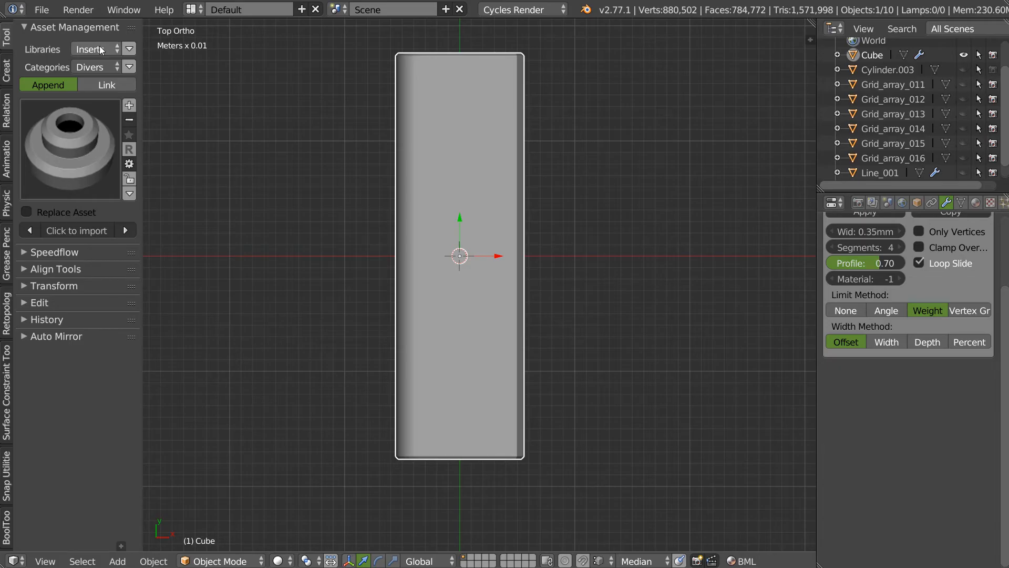
pyautogui.click(101, 50)
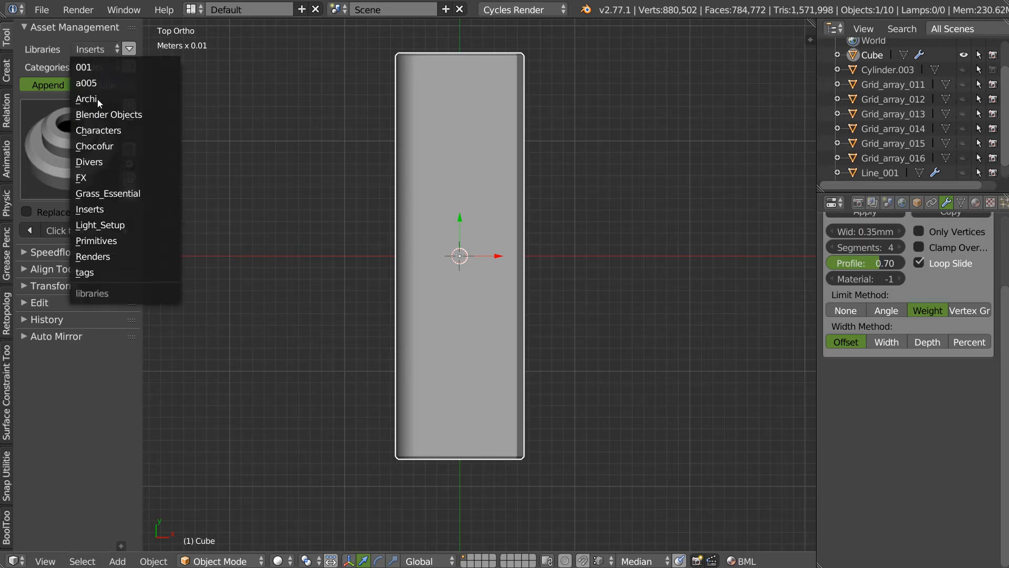
pyautogui.click(93, 67)
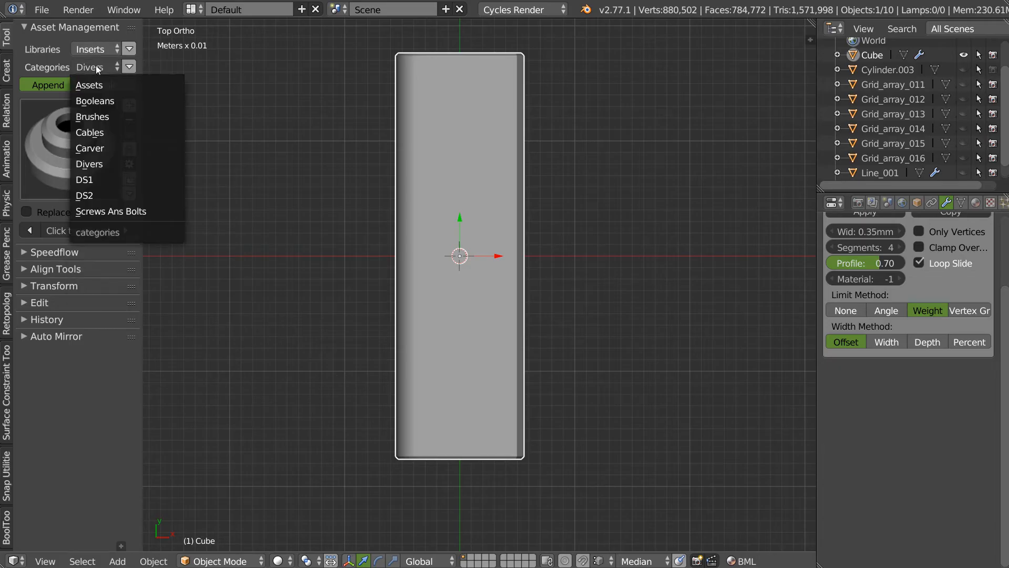
pyautogui.click(94, 116)
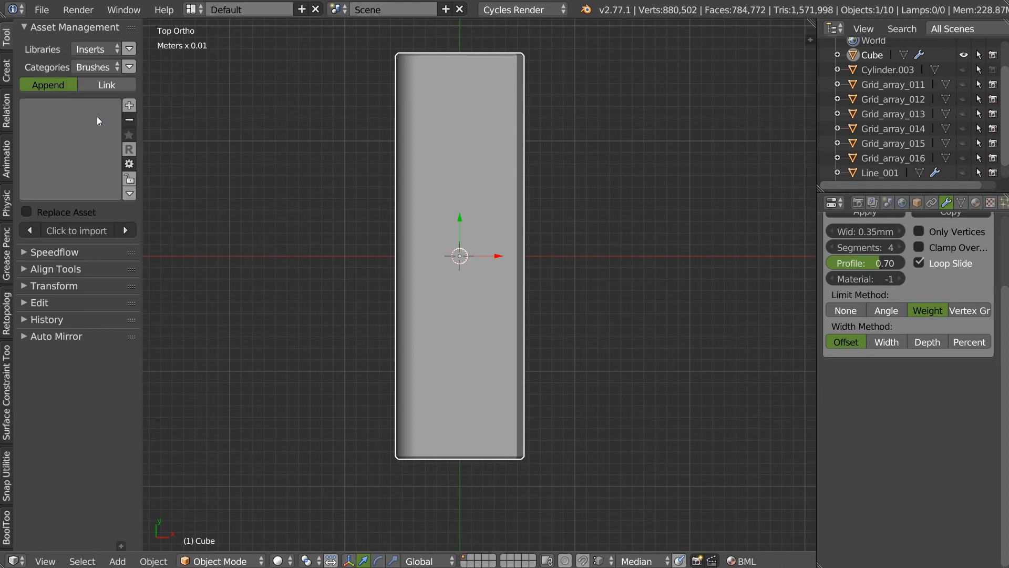
pyautogui.click(69, 229)
# Raise the slot brush above the block and rotate it a quarter turn so it lies across the block's width
pyautogui.moveTo(491, 266); pyautogui.dragTo(426, 243, button='middle')
pyautogui.scroll(-3, 447, 210)
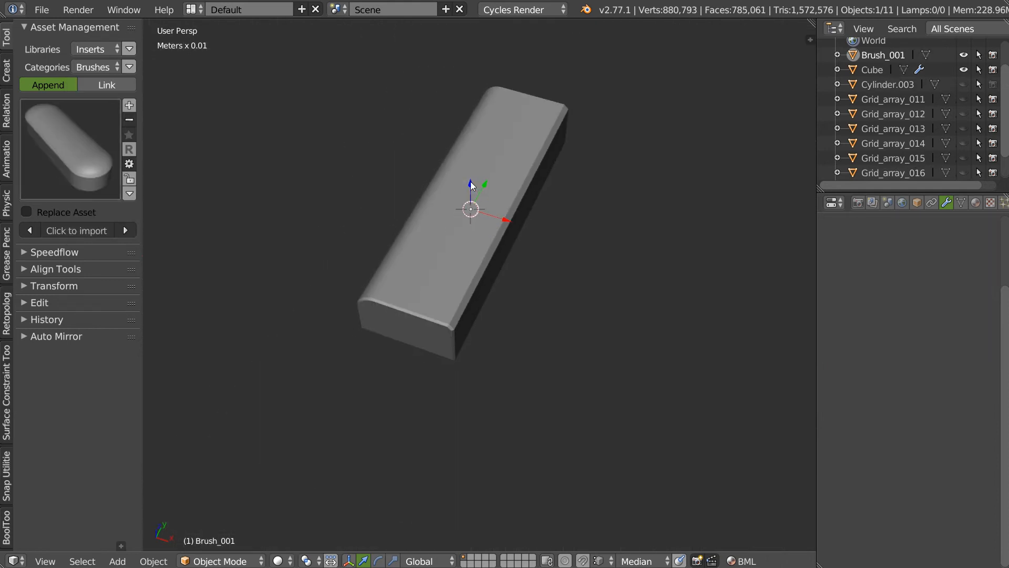
pyautogui.press('space')
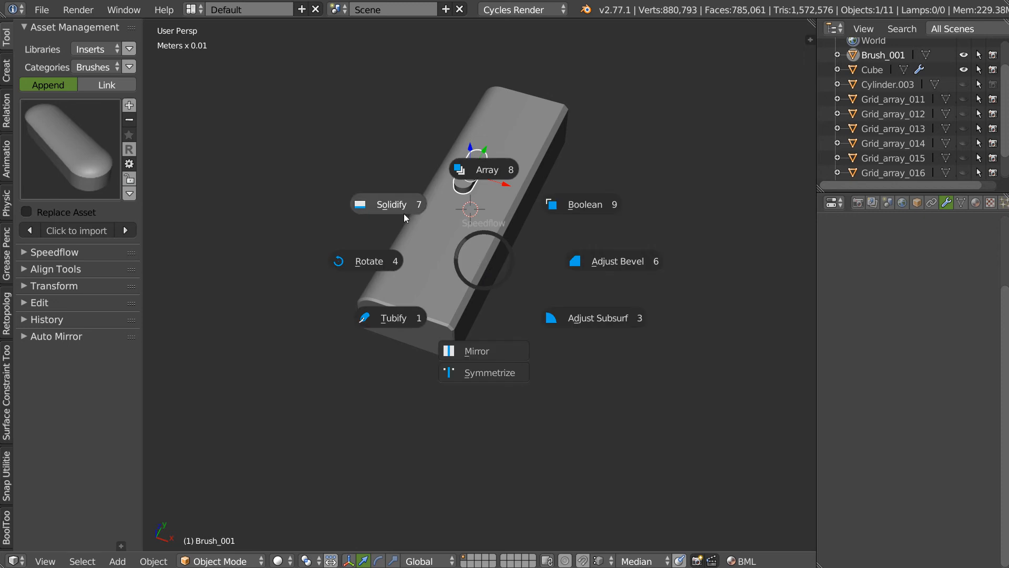
pyautogui.click(368, 261)
pyautogui.press('Escape')
# Turn on snapping and lower the slot brush onto the block's top face
pyautogui.press('q')
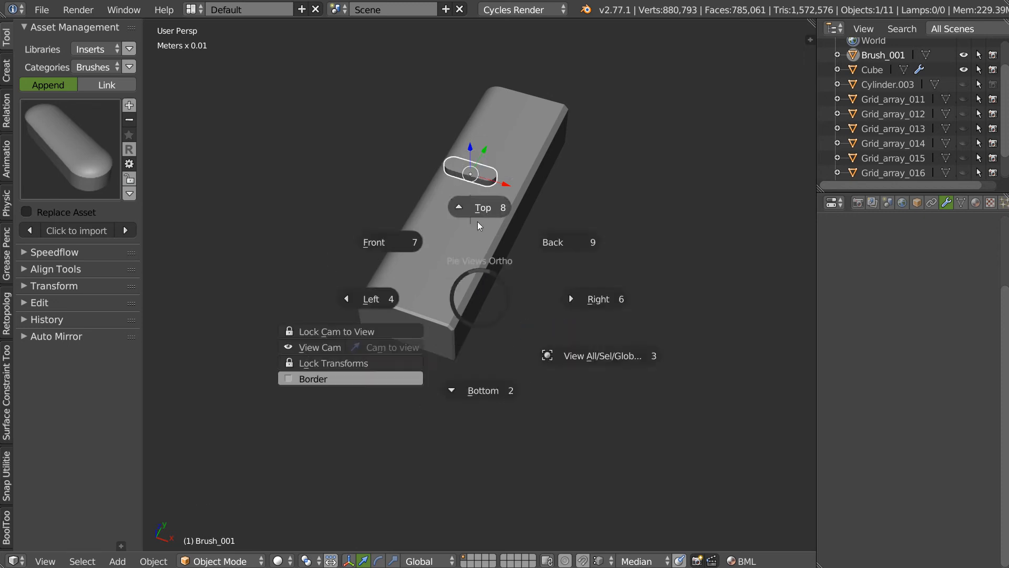
pyautogui.click(478, 239)
pyautogui.moveTo(450, 250)
pyautogui.mouseDown(button='middle')
pyautogui.moveTo(494, 177)
pyautogui.moveTo(515, 228)
pyautogui.moveTo(509, 184)
pyautogui.mouseUp(button='middle')
pyautogui.scroll(3, 488, 192)
pyautogui.hotkey('shift', 'Tab')
pyautogui.click(383, 189)
pyautogui.moveTo(503, 154)
pyautogui.mouseDown()
pyautogui.moveTo(457, 247)
pyautogui.moveTo(267, 351)
pyautogui.mouseUp()
pyautogui.moveTo(415, 247); pyautogui.dragTo(504, 278, button='middle')
# Move the slot brush to the chamfered side at the block's +Y end and scale it down
pyautogui.press('q')
pyautogui.click(504, 231)
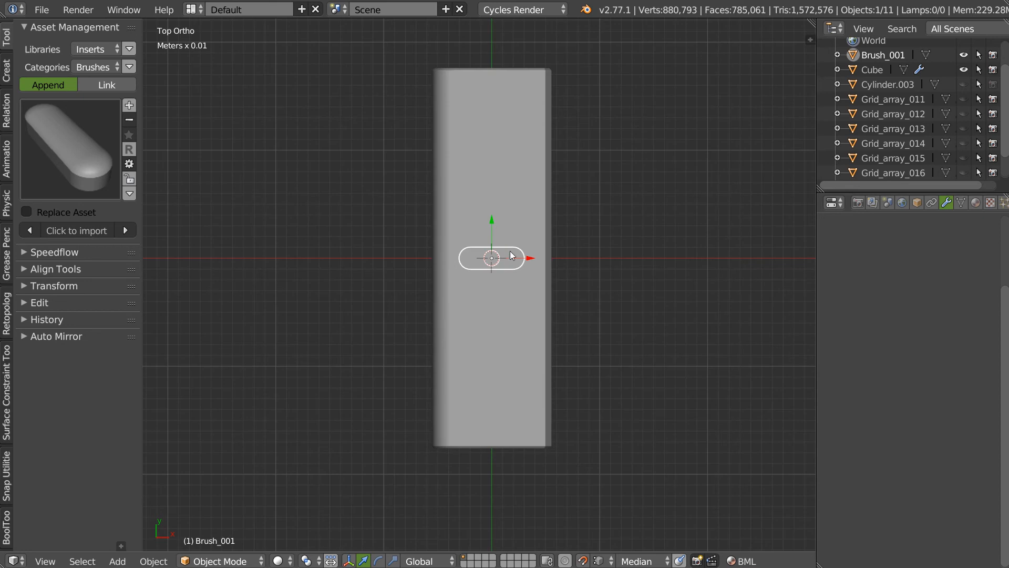
pyautogui.moveTo(526, 259); pyautogui.dragTo(542, 260)
pyautogui.moveTo(510, 218); pyautogui.dragTo(523, 58)
pyautogui.keyDown('shift'); pyautogui.moveTo(532, 133); pyautogui.dragTo(476, 240, button='middle'); pyautogui.keyUp('shift')
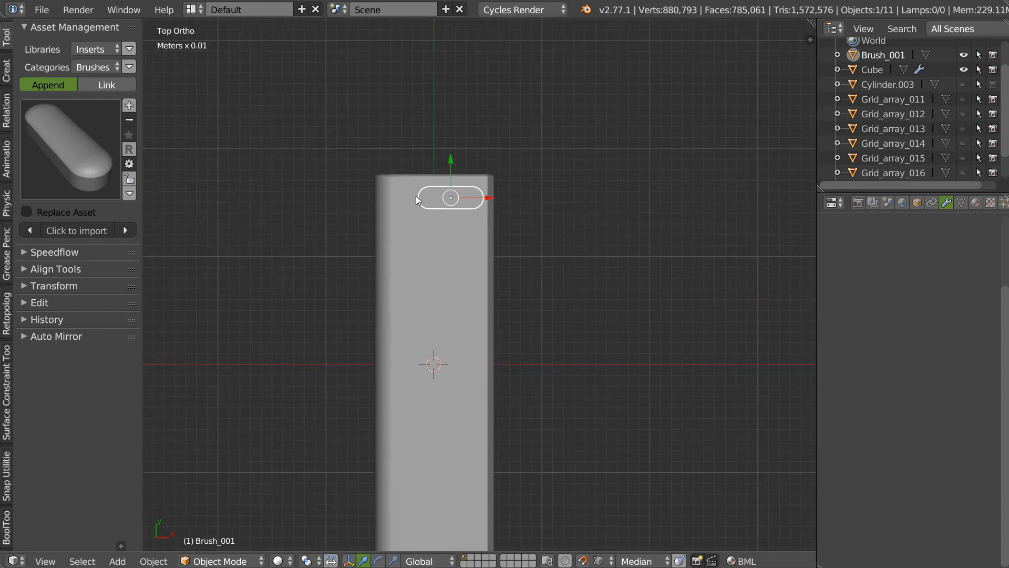
pyautogui.scroll(5, 595, 193)
pyautogui.press('s')
pyautogui.click(551, 220)
# Delete the edge loop across the middle of the slot brush's mesh
pyautogui.press('Tab')
pyautogui.scroll(3, 544, 195)
pyautogui.rightClick(526, 140)
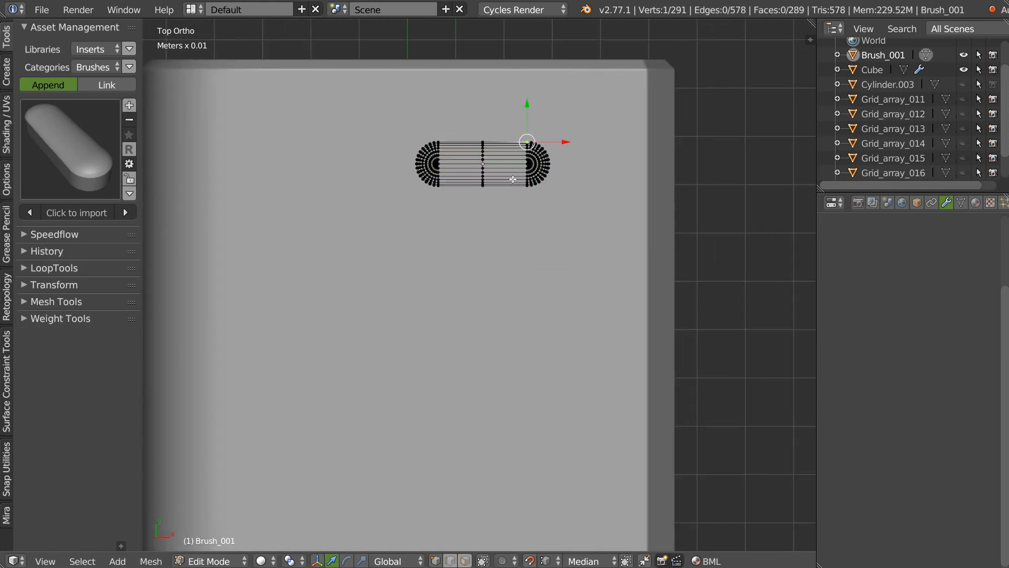
pyautogui.keyDown('alt'); pyautogui.rightClick(482, 148); pyautogui.keyUp('alt')
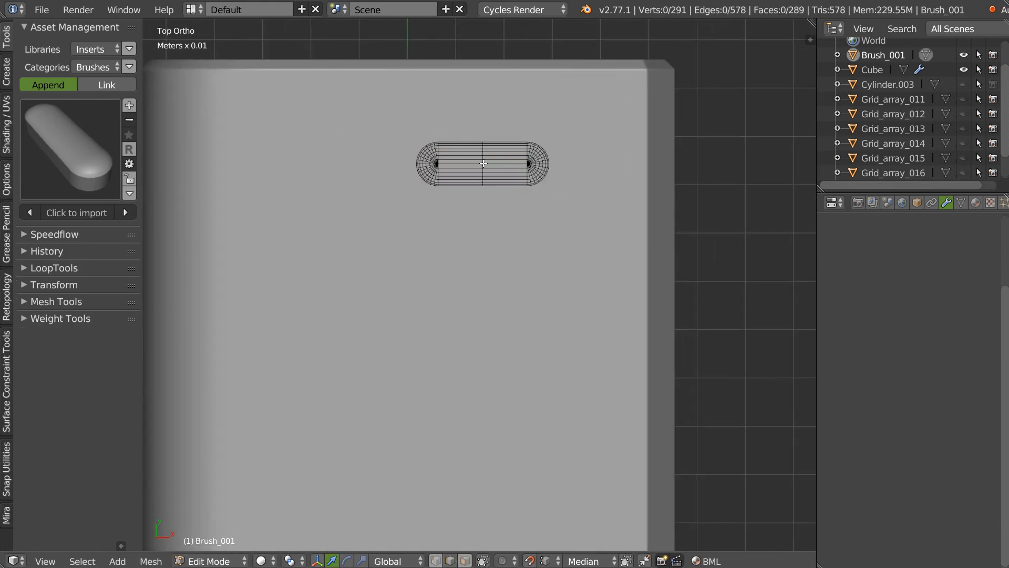
pyautogui.press('x')
pyautogui.click(499, 201)
# Lengthen the slot brush by moving its two rounded ends apart along X, and shift it closer to the block's end edge
pyautogui.keyDown('ctrl'); pyautogui.moveTo(535, 133); pyautogui.dragTo(655, 173); pyautogui.keyUp('ctrl')
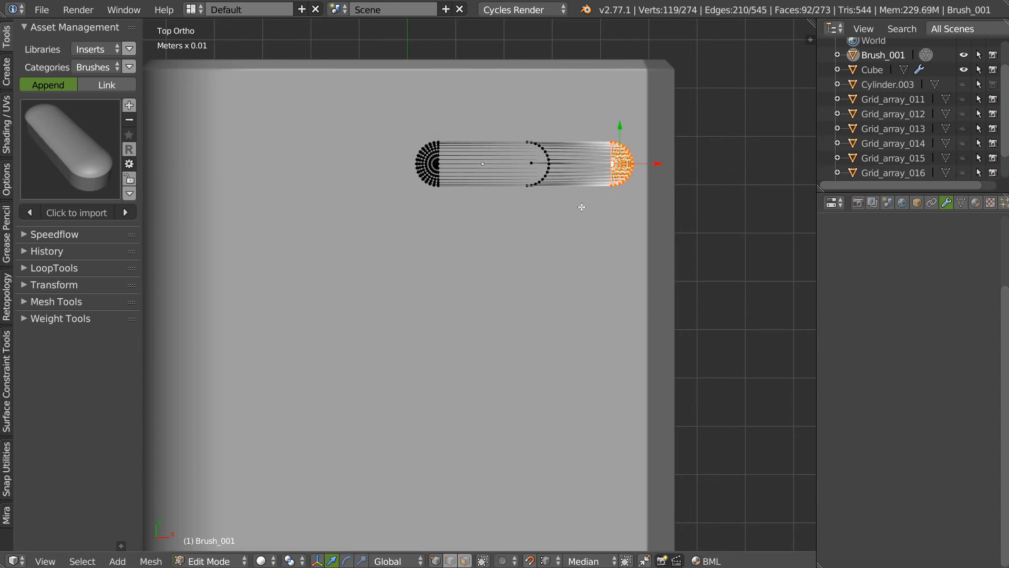
pyautogui.hotkey('ctrl', 'z')
pyautogui.keyDown('ctrl'); pyautogui.moveTo(522, 210); pyautogui.dragTo(510, 230); pyautogui.keyUp('ctrl')
pyautogui.moveTo(570, 164); pyautogui.dragTo(648, 172)
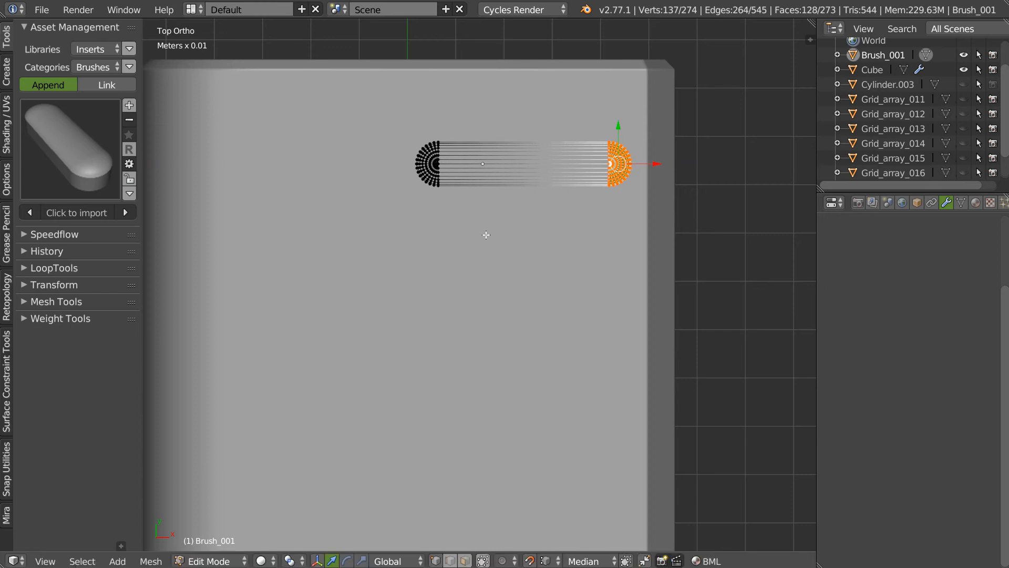
pyautogui.keyDown('ctrl'); pyautogui.moveTo(440, 178); pyautogui.dragTo(340, 165); pyautogui.keyUp('ctrl')
pyautogui.press('Tab')
pyautogui.moveTo(485, 129); pyautogui.dragTo(477, 85)
# Select the rounded block and open its mesh for editing
pyautogui.scroll(-2, 533, 120)
pyautogui.rightClick(594, 203)
pyautogui.press('Tab')
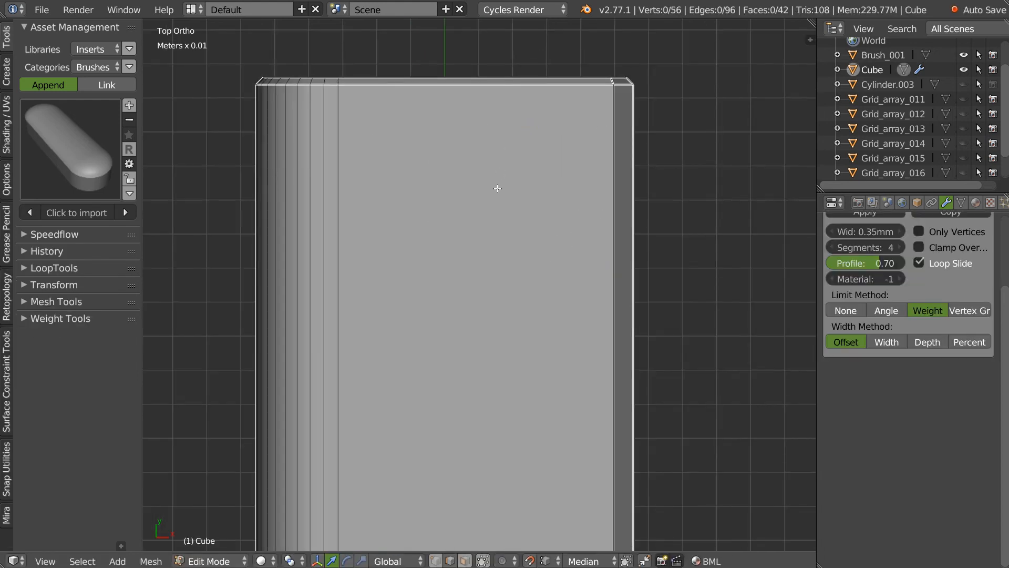
# Try an angle-constrained Knife cut straight across the block near its +Y end, and undo it
pyautogui.press('k')
pyautogui.press('c')
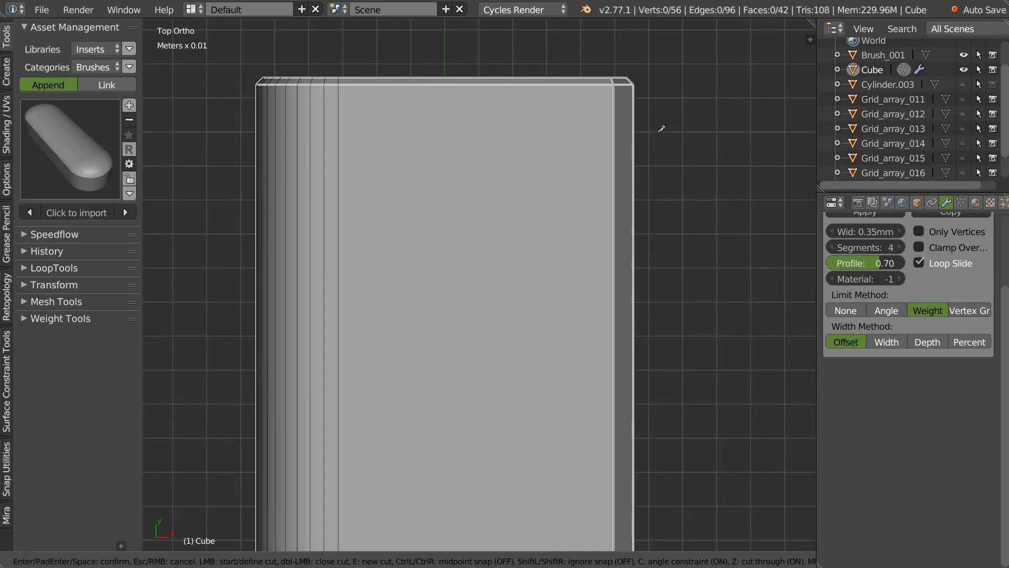
pyautogui.click(661, 132)
pyautogui.click(225, 142)
pyautogui.press('Return')
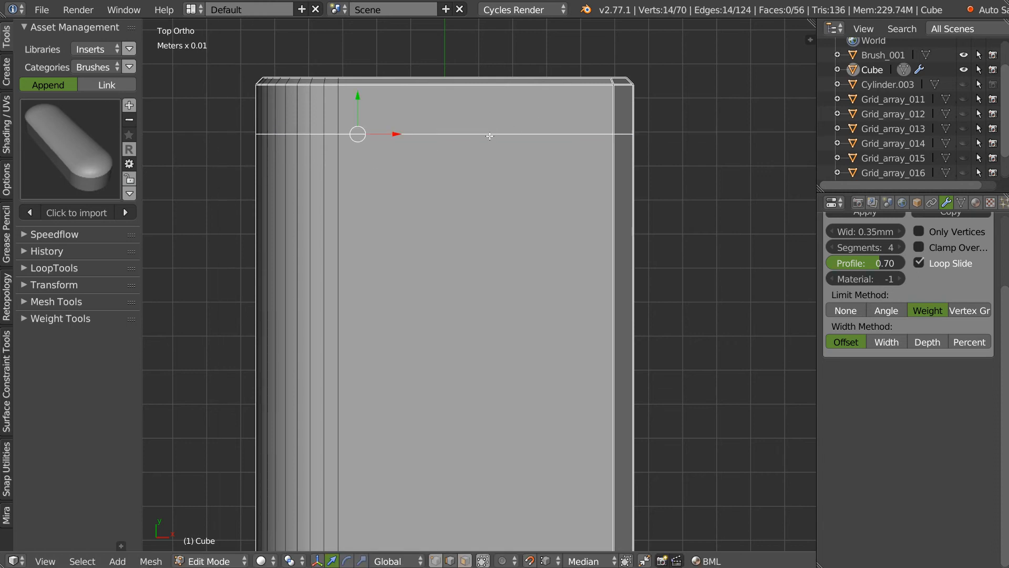
pyautogui.hotkey('ctrl', 'z')
# Add a centred loop cut across the middle of the block
pyautogui.moveTo(591, 134); pyautogui.dragTo(505, 235, button='middle')
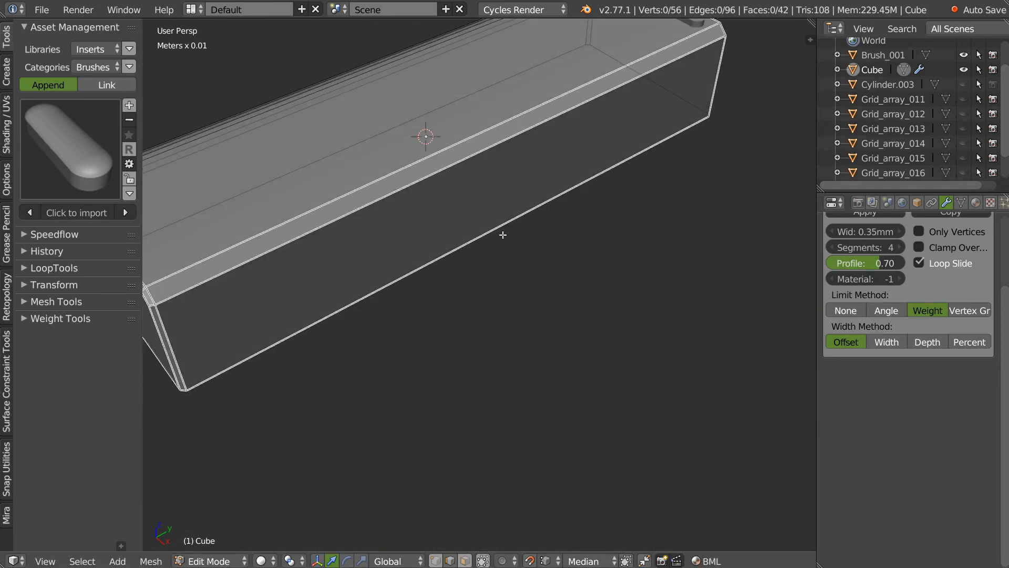
pyautogui.press('KP_7')
pyautogui.keyDown('shift'); pyautogui.moveTo(635, 402); pyautogui.dragTo(517, 205, button='middle'); pyautogui.keyUp('shift')
pyautogui.keyDown('shift'); pyautogui.moveTo(522, 245); pyautogui.dragTo(472, 238, button='middle'); pyautogui.keyUp('shift')
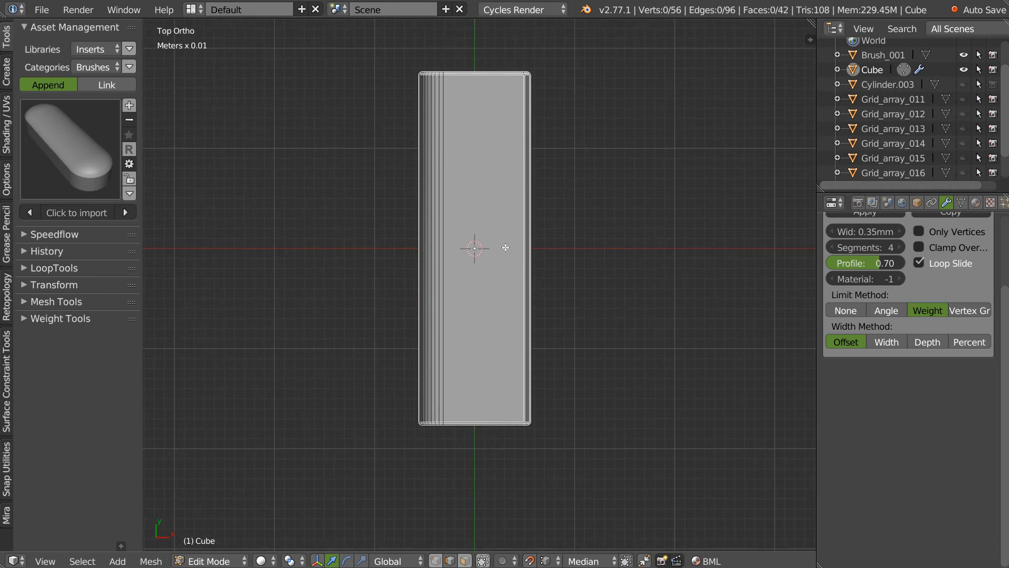
pyautogui.hotkey('ctrl', 'r')
pyautogui.click(440, 252)
pyautogui.rightClick(445, 256)
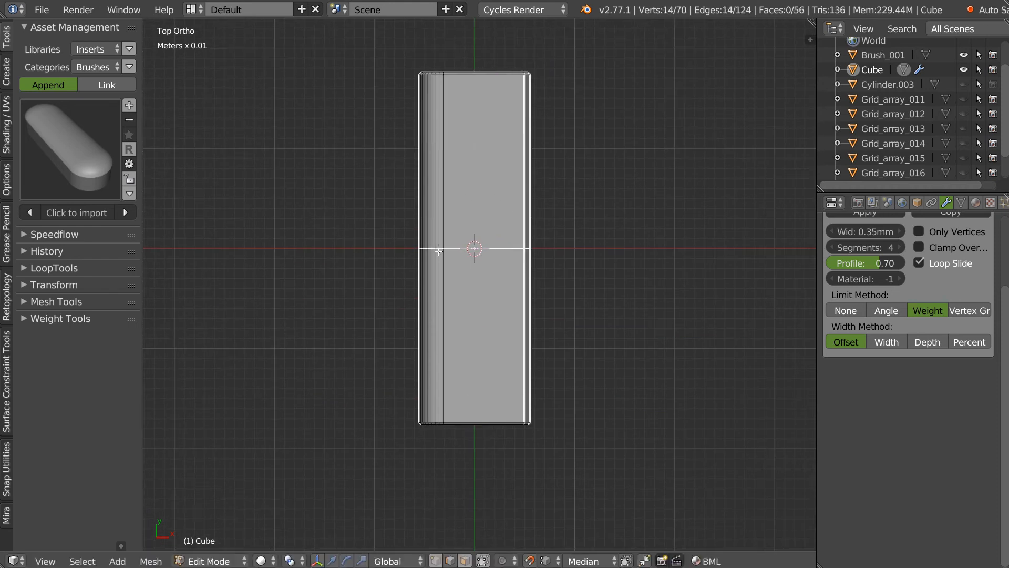
# Add a second loop cut across the block and slide it close to the +Y end
pyautogui.keyDown('ctrl'); pyautogui.moveTo(430, 237); pyautogui.dragTo(468, 213, button='middle'); pyautogui.keyUp('ctrl')
pyautogui.keyDown('shift'); pyautogui.moveTo(477, 293); pyautogui.dragTo(451, 347, button='middle'); pyautogui.keyUp('shift')
pyautogui.keyDown('ctrl'); pyautogui.moveTo(448, 182); pyautogui.dragTo(462, 144, button='middle'); pyautogui.keyUp('ctrl')
pyautogui.keyDown('shift'); pyautogui.moveTo(470, 121); pyautogui.dragTo(465, 254, button='middle'); pyautogui.keyUp('shift')
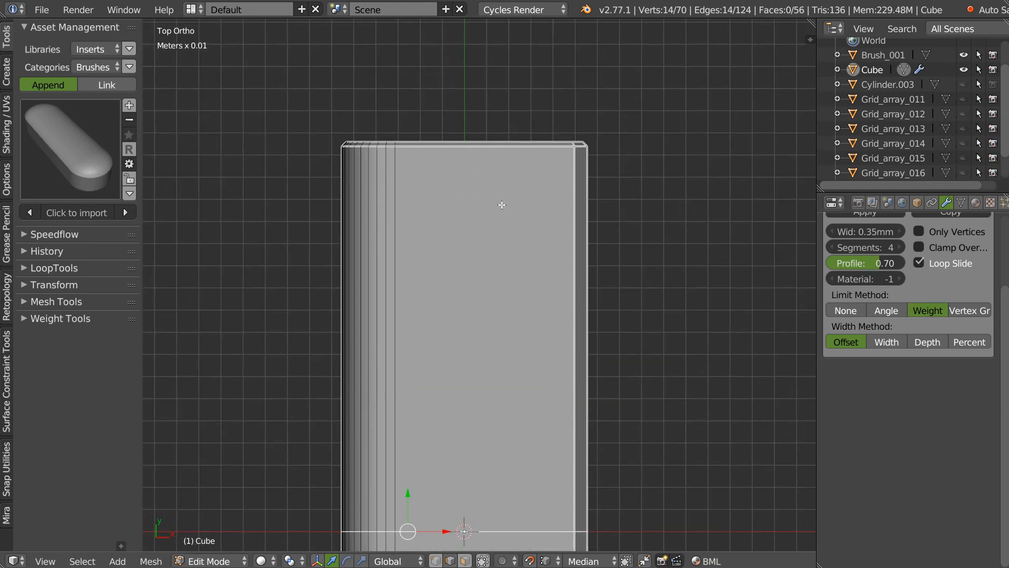
pyautogui.hotkey('ctrl', 'r')
pyautogui.click(541, 213)
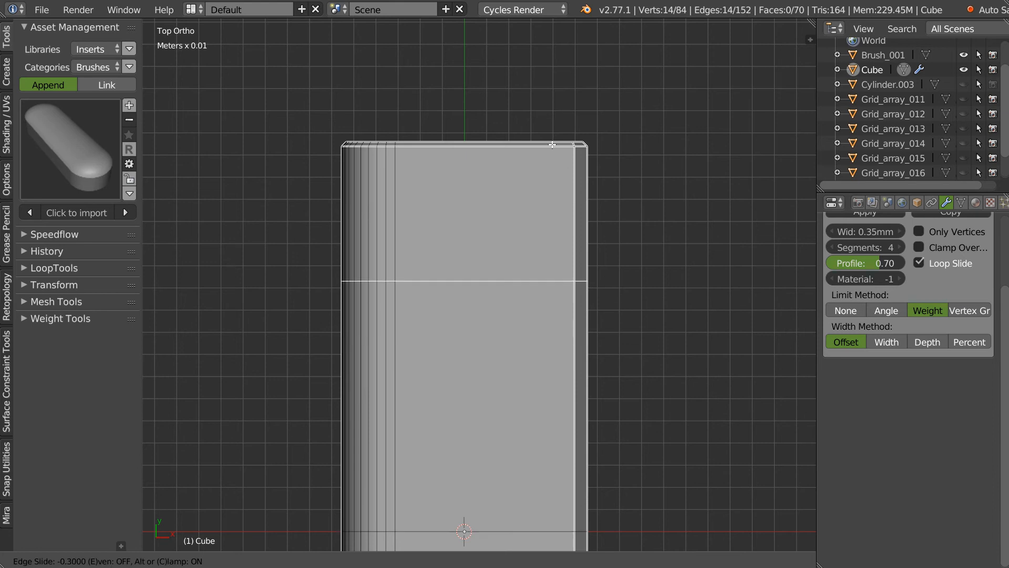
pyautogui.click(509, 56)
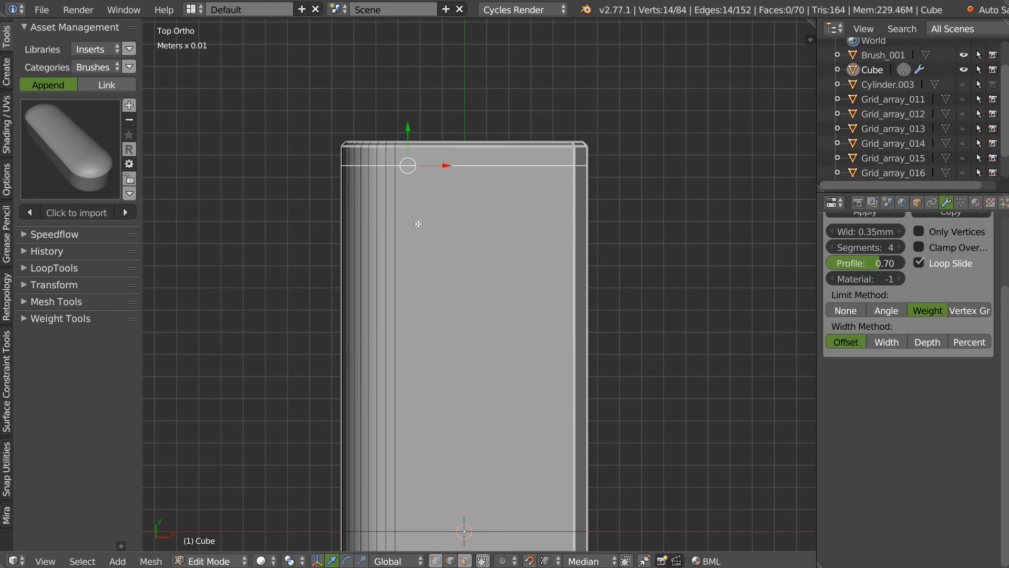
pyautogui.scroll(3, 436, 202)
pyautogui.press('Tab')
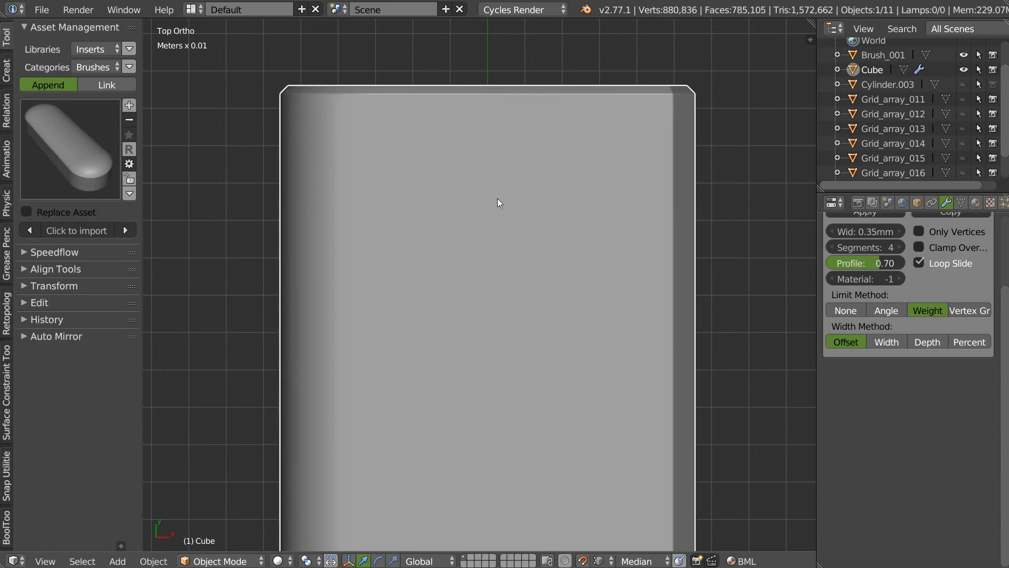
# Show the block's wireframe and move the slot brush along Y into line with the edge loop near the end
pyautogui.moveTo(486, 239)
pyautogui.mouseDown(button='middle')
pyautogui.moveTo(579, 140)
pyautogui.moveTo(457, 242)
pyautogui.moveTo(531, 237)
pyautogui.mouseUp(button='middle')
pyautogui.rightClick(457, 241)
pyautogui.rightClick(380, 303)
pyautogui.rightClick(466, 244)
pyautogui.press('g')
pyautogui.press('y')
pyautogui.click(535, 230)
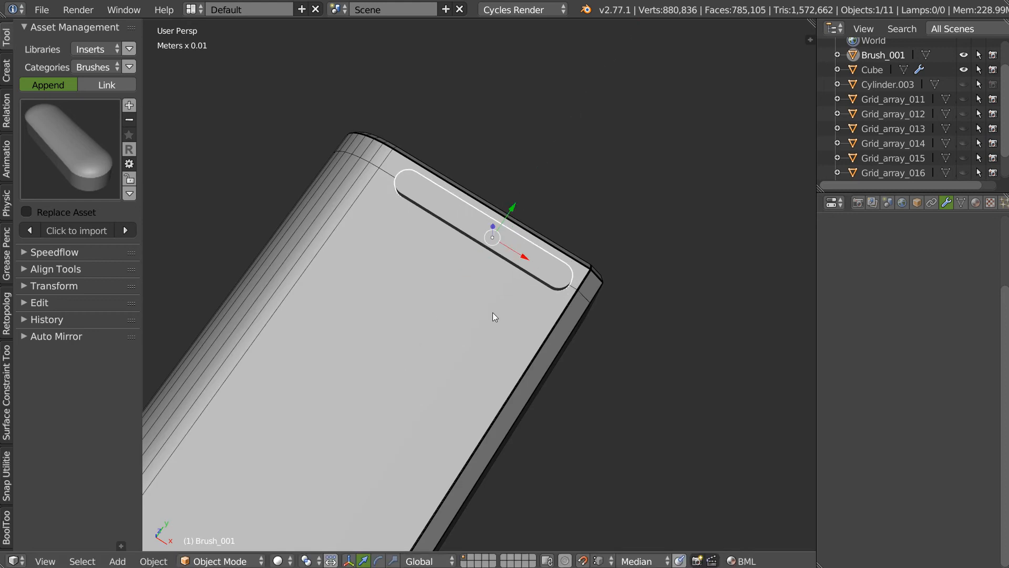
# Add a third loop cut across the block, placed a short distance inward from the loop under the slot brush
pyautogui.press('q')
pyautogui.click(493, 240)
pyautogui.keyDown('shift'); pyautogui.moveTo(437, 330); pyautogui.dragTo(420, 261, button='middle'); pyautogui.keyUp('shift')
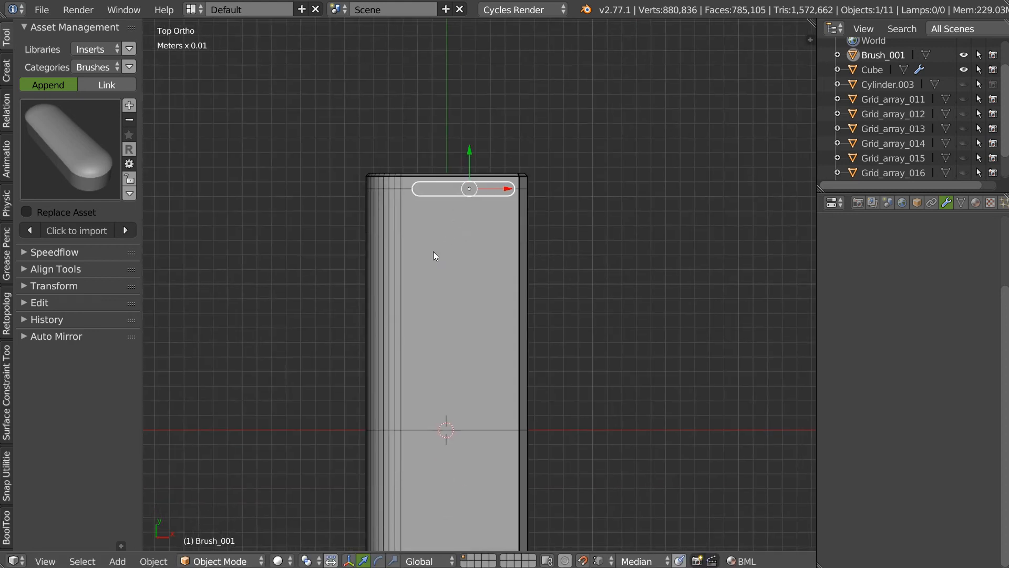
pyautogui.scroll(3, 421, 261)
pyautogui.rightClick(415, 196)
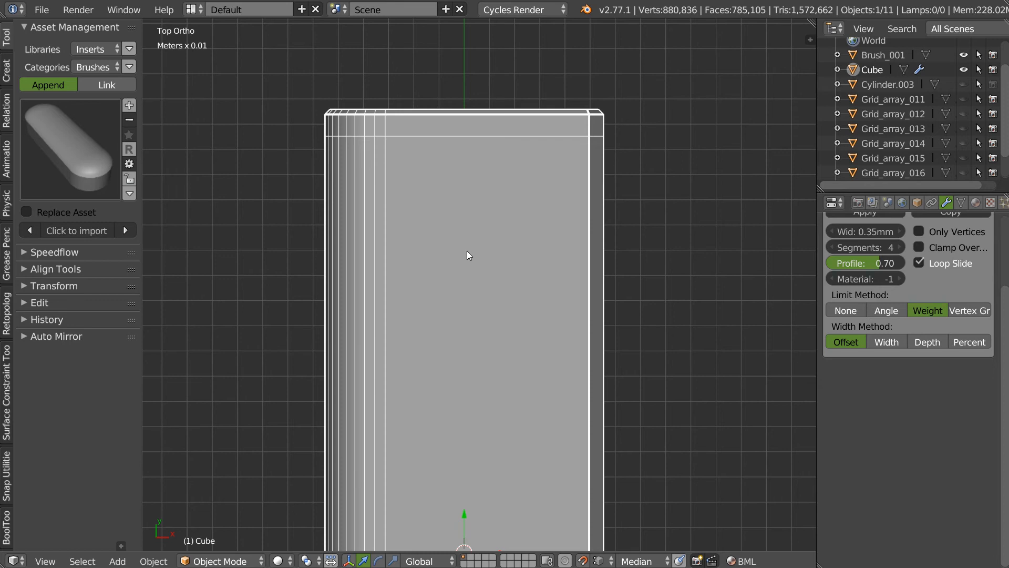
pyautogui.press('Tab')
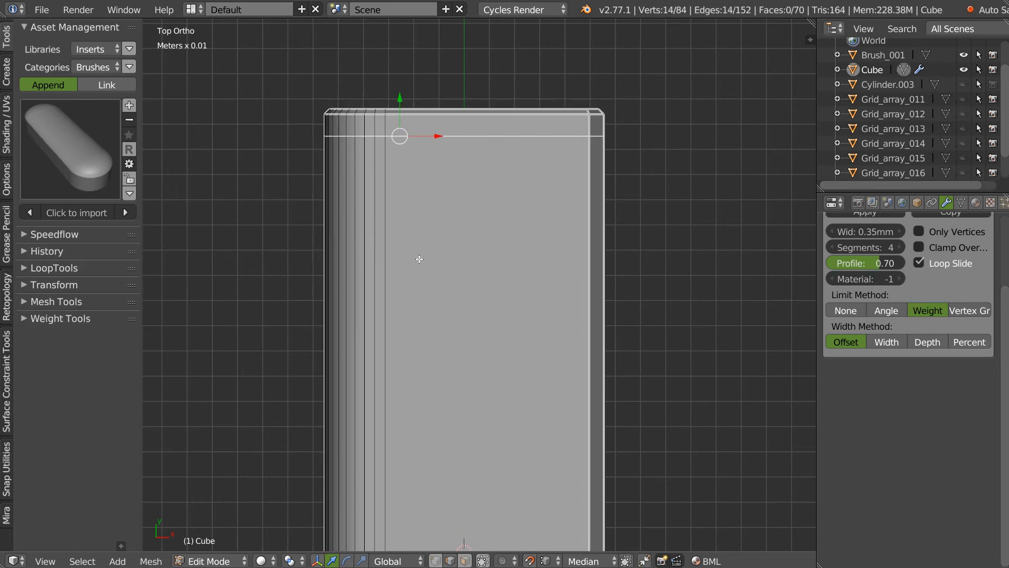
pyautogui.hotkey('ctrl', 'r')
pyautogui.click(392, 276)
pyautogui.click(477, 126)
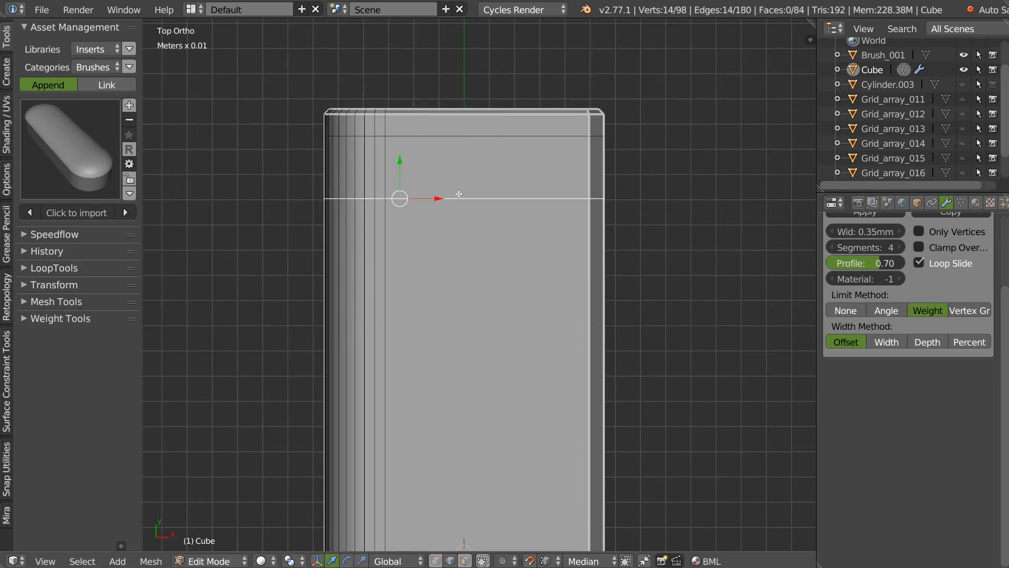
pyautogui.rightClick(459, 152)
pyautogui.press('Tab')
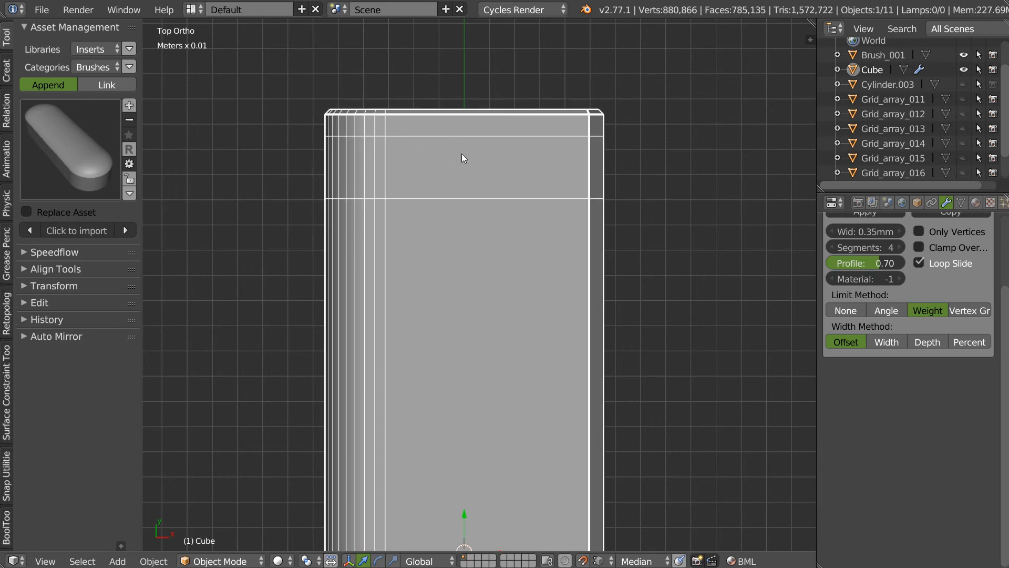
pyautogui.rightClick(475, 137)
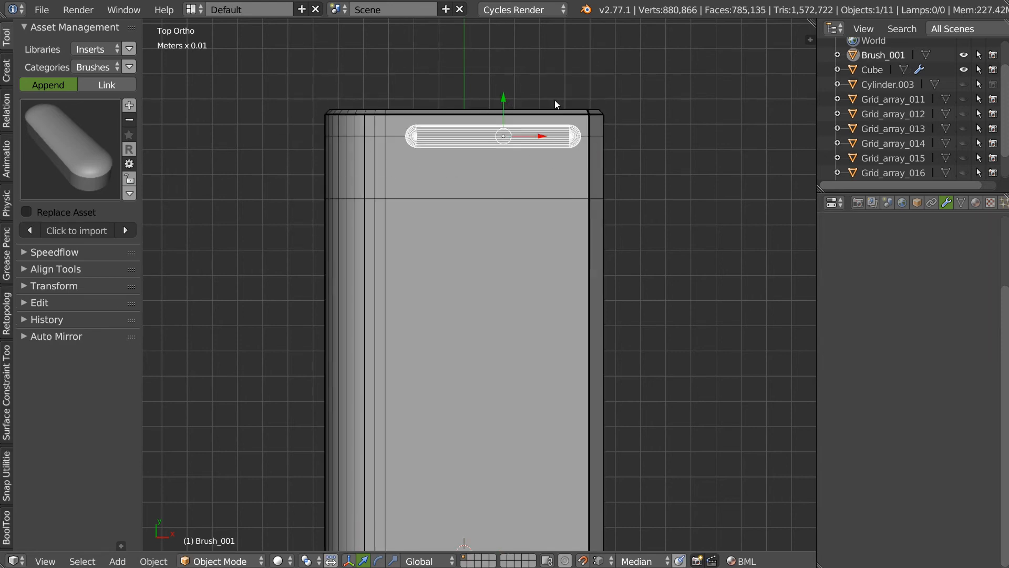
pyautogui.scroll(3, 487, 143)
pyautogui.press('Tab')
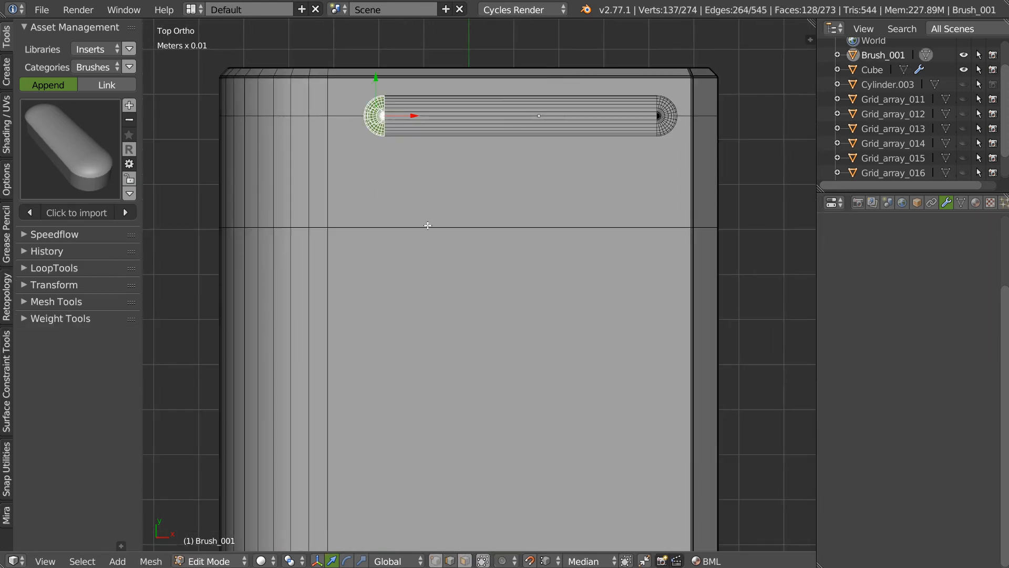
pyautogui.press('Tab')
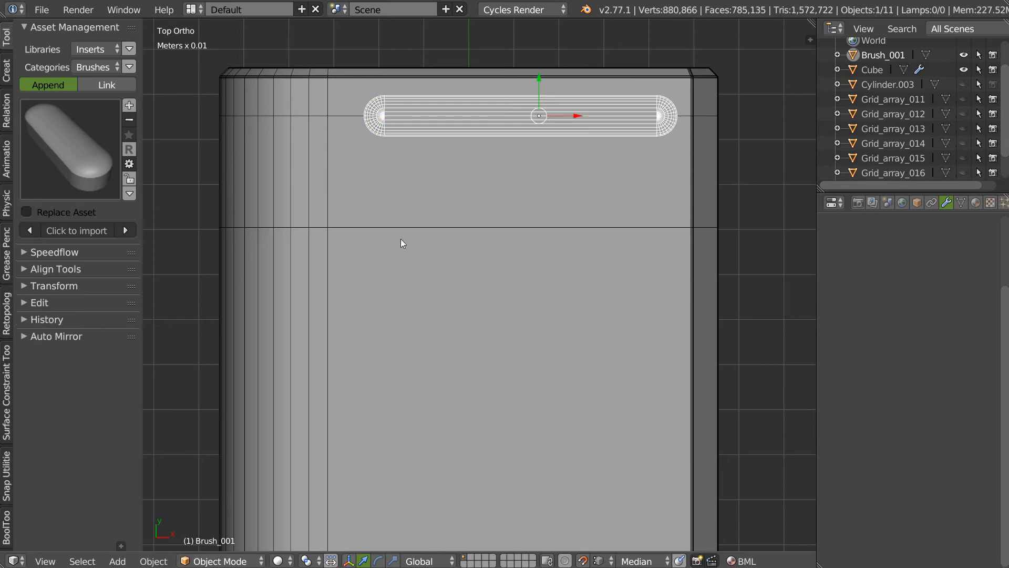
# Move the block's third crosswise edge loop closer to the slot brush
pyautogui.rightClick(399, 244)
pyautogui.press('Tab')
pyautogui.press('g')
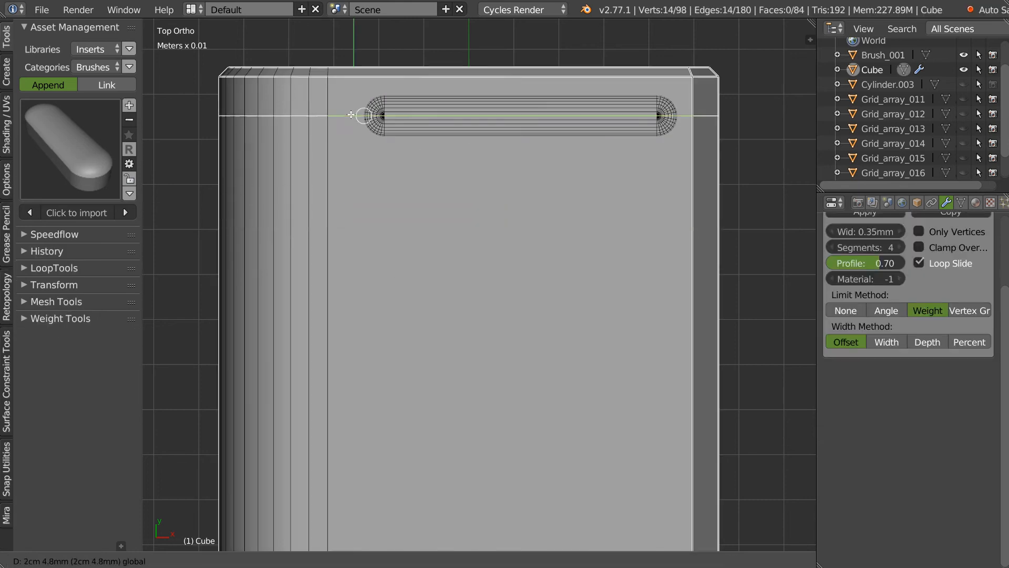
pyautogui.click(391, 141)
pyautogui.scroll(-1, 392, 141)
pyautogui.scroll(2, 393, 140)
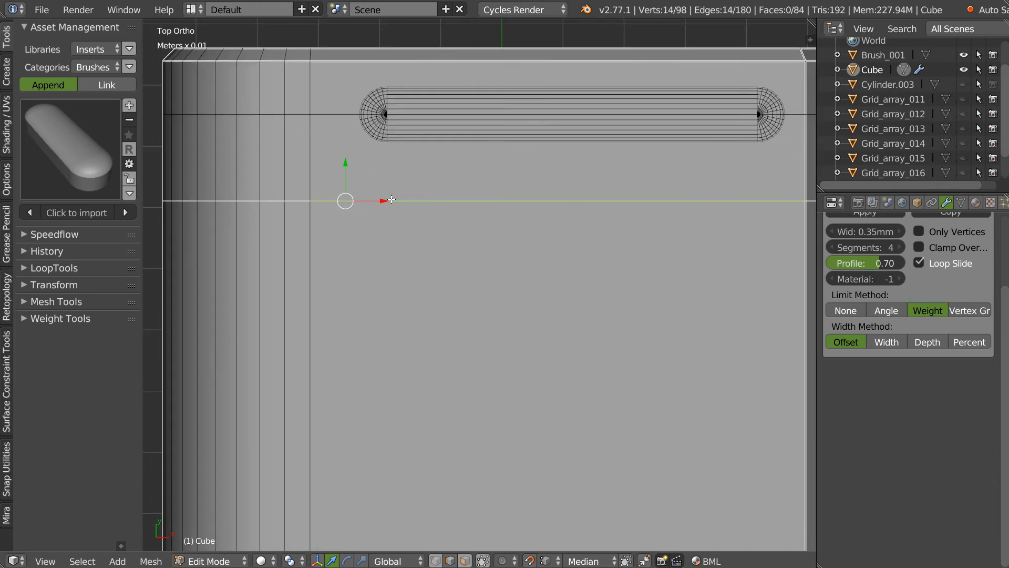
# Add a lengthwise loop cut to the block and move it along X to where the slot brush's -X rounded end begins
pyautogui.hotkey('ctrl', 'r')
pyautogui.click(473, 192)
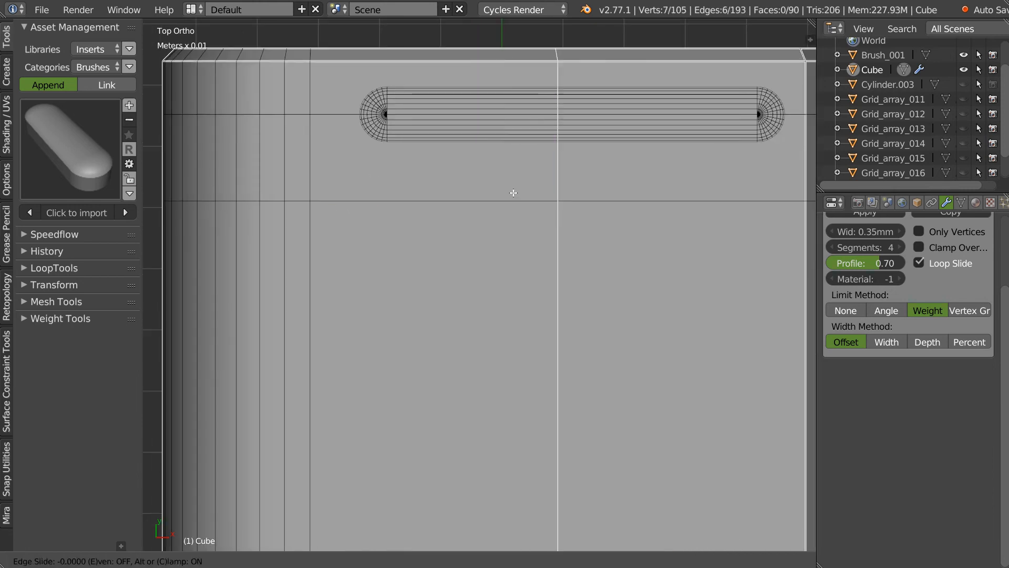
pyautogui.click(360, 195)
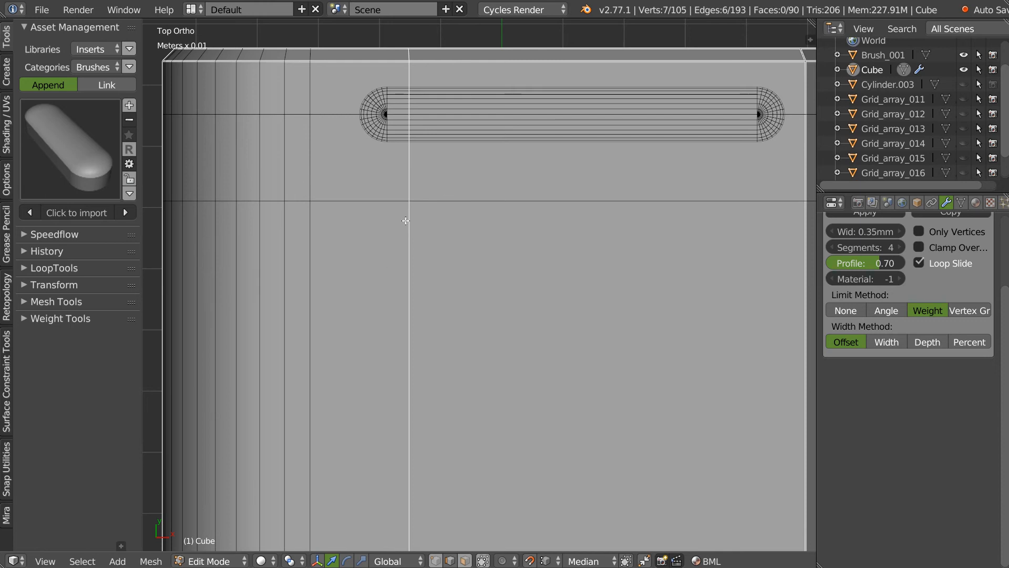
pyautogui.press('g')
pyautogui.press('x')
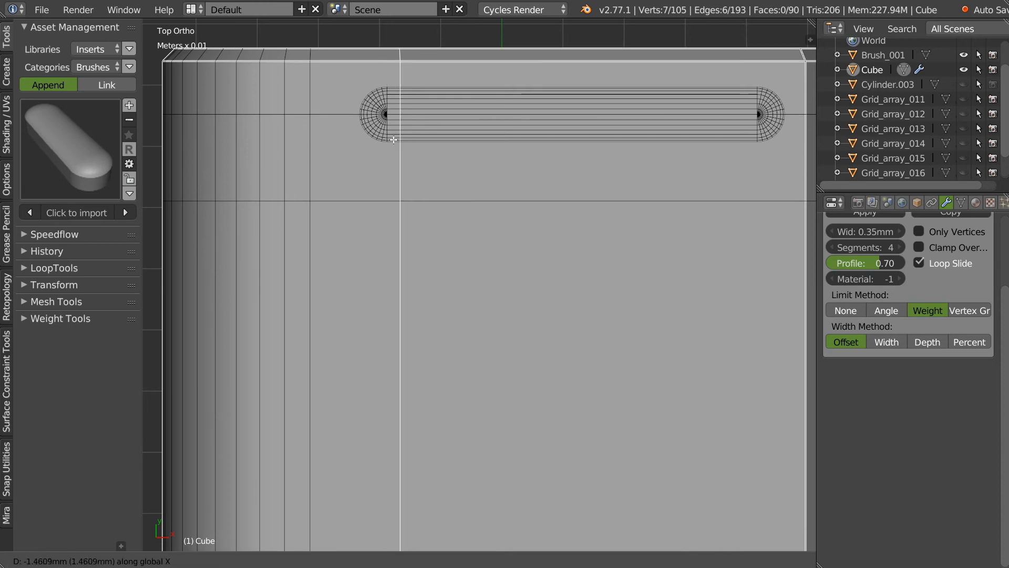
pyautogui.click(388, 141)
# Add a second lengthwise loop cut midway between the first one and the block's +X side
pyautogui.keyDown('shift'); pyautogui.moveTo(517, 197); pyautogui.dragTo(414, 214, button='middle'); pyautogui.keyUp('shift')
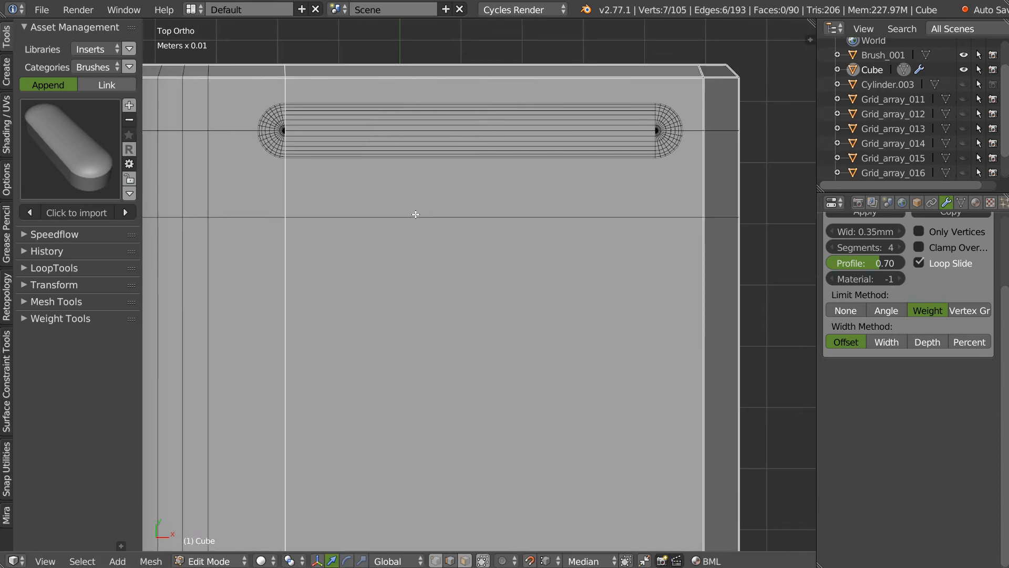
pyautogui.hotkey('ctrl', 'r')
pyautogui.click(497, 217)
pyautogui.rightClick(520, 217)
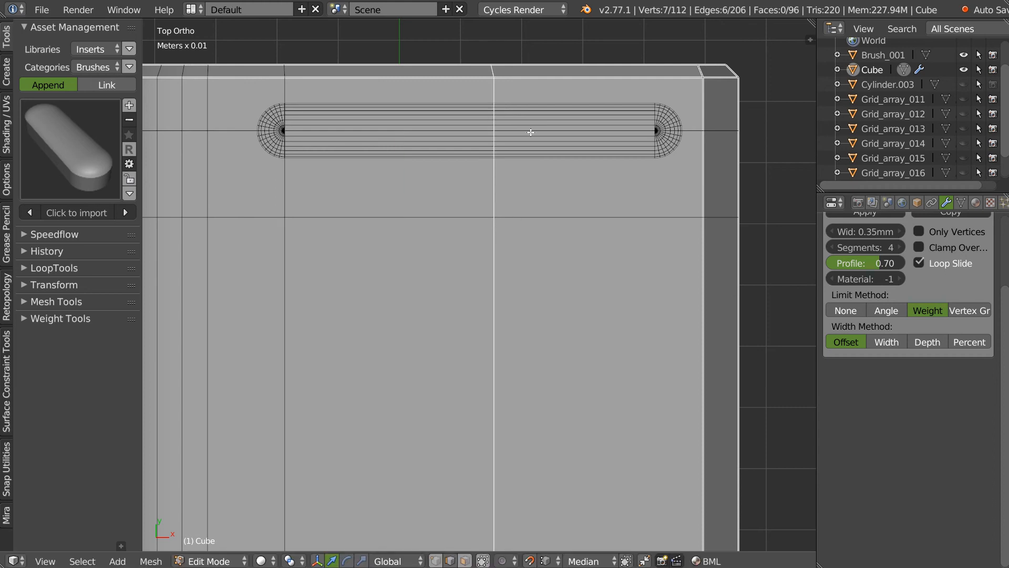
pyautogui.press('g')
pyautogui.rightClick(576, 216)
pyautogui.press('g')
pyautogui.press('x')
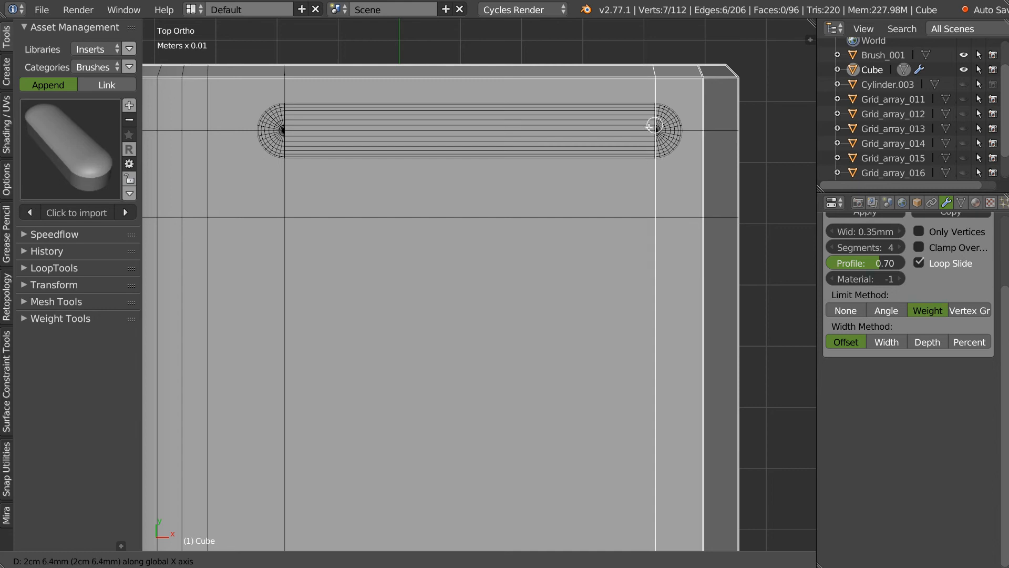
pyautogui.rightClick(616, 149)
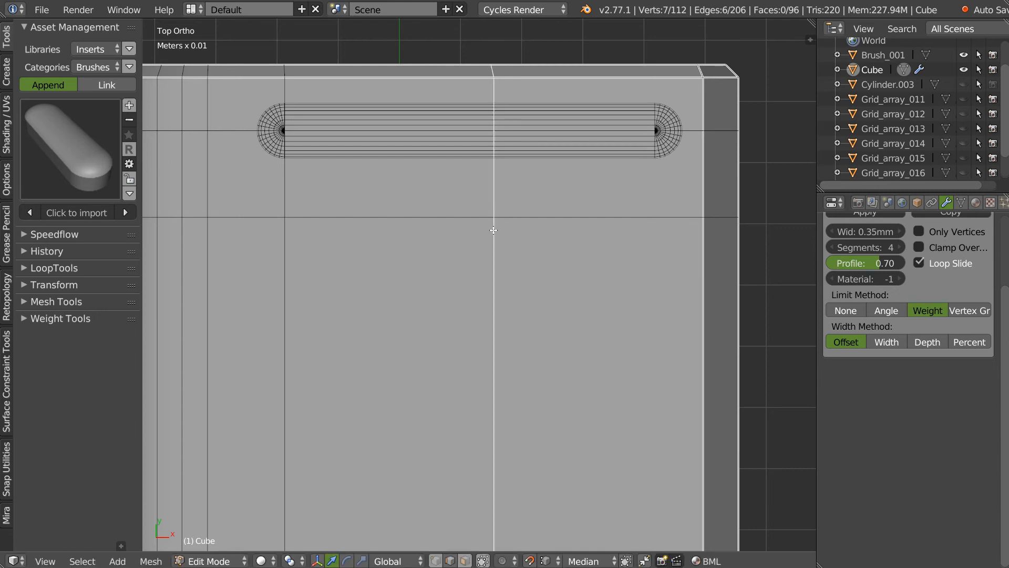
# Straighten both new lengthwise edge loops by aligning their vertices on X
pyautogui.hotkey('alt', 'x')
pyautogui.click(376, 285)
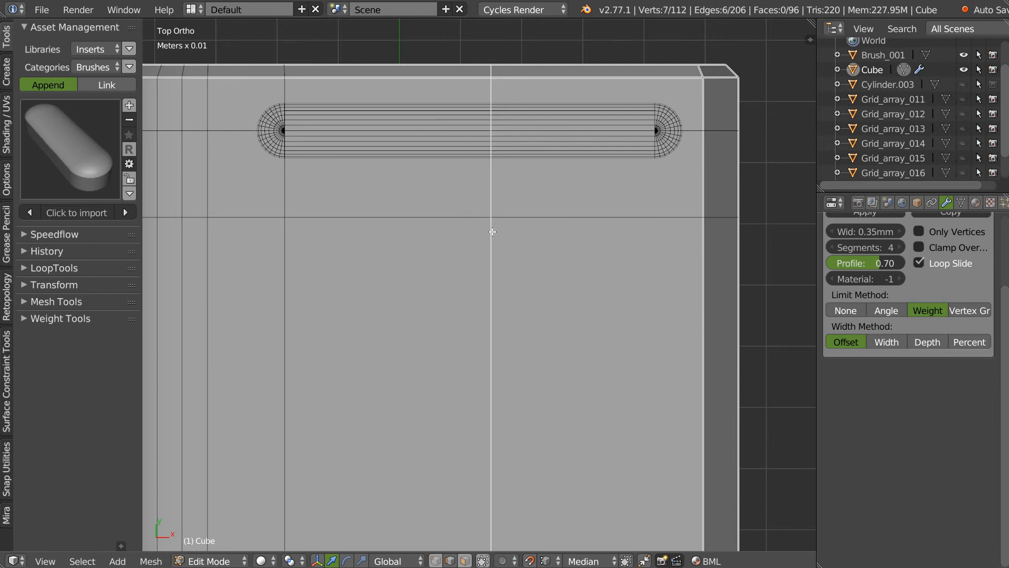
pyautogui.keyDown('alt'); pyautogui.rightClick(284, 270); pyautogui.keyUp('alt')
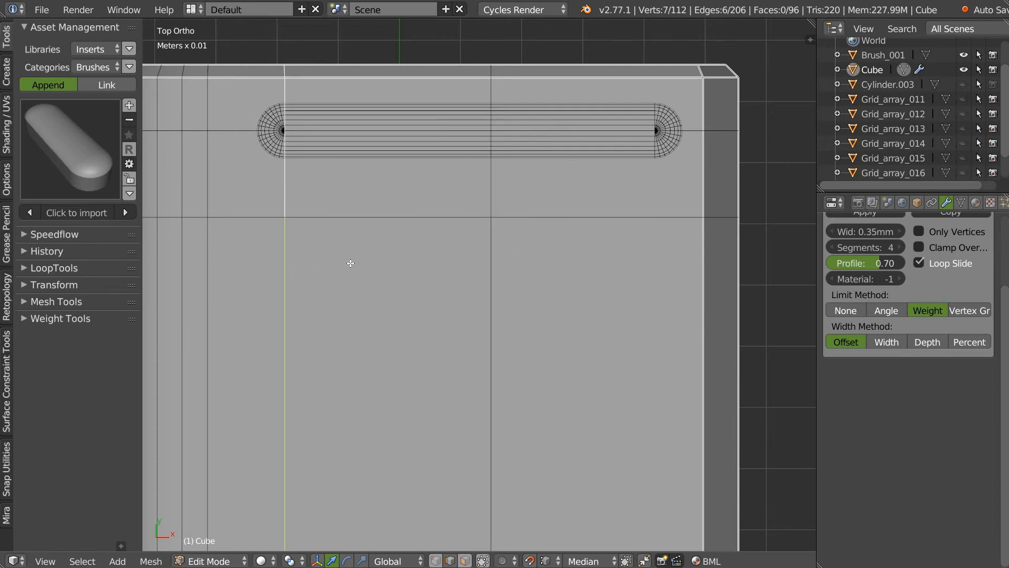
pyautogui.hotkey('alt', 'x')
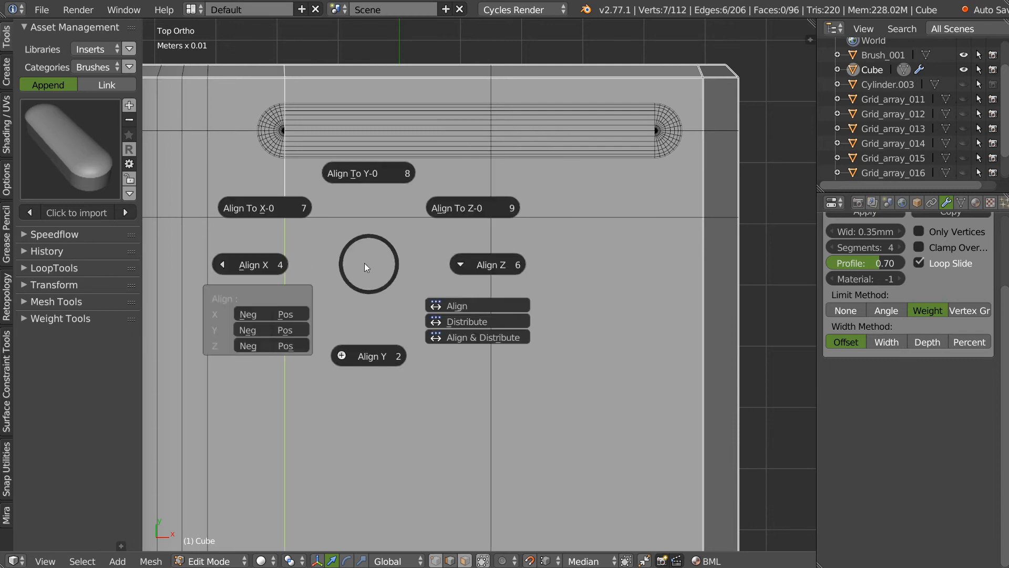
pyautogui.click(271, 290)
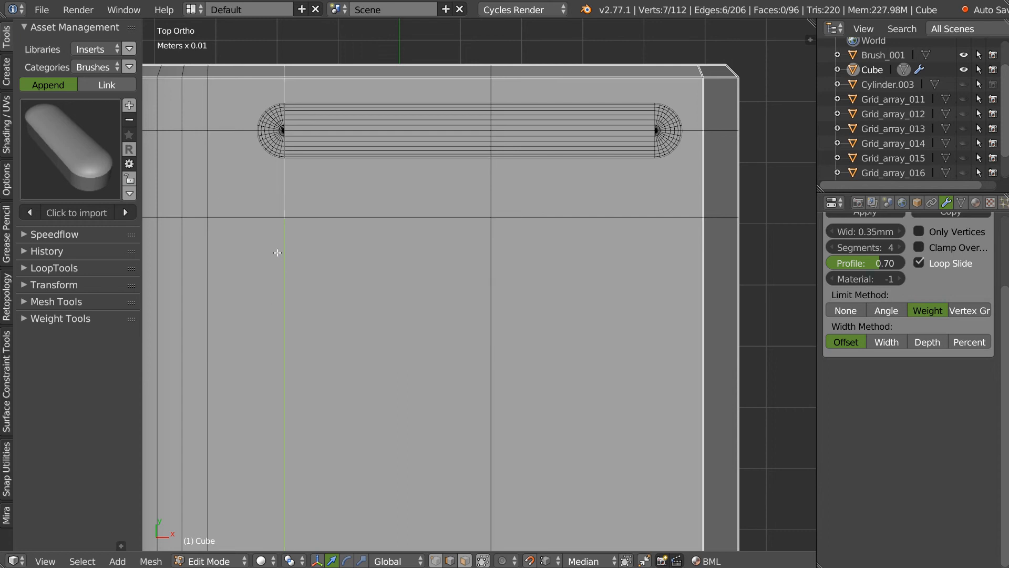
# Move the two lengthwise loops onto the starts of the slot brush's -X and +X rounded ends, one on each
pyautogui.press('g')
pyautogui.press('x')
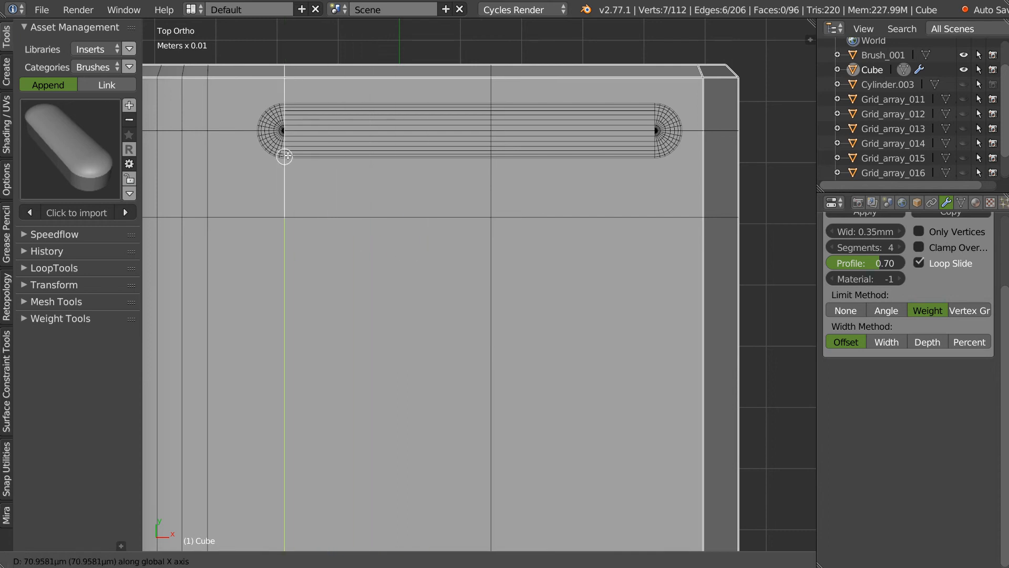
pyautogui.click(291, 156)
pyautogui.keyDown('alt'); pyautogui.rightClick(493, 191); pyautogui.keyUp('alt')
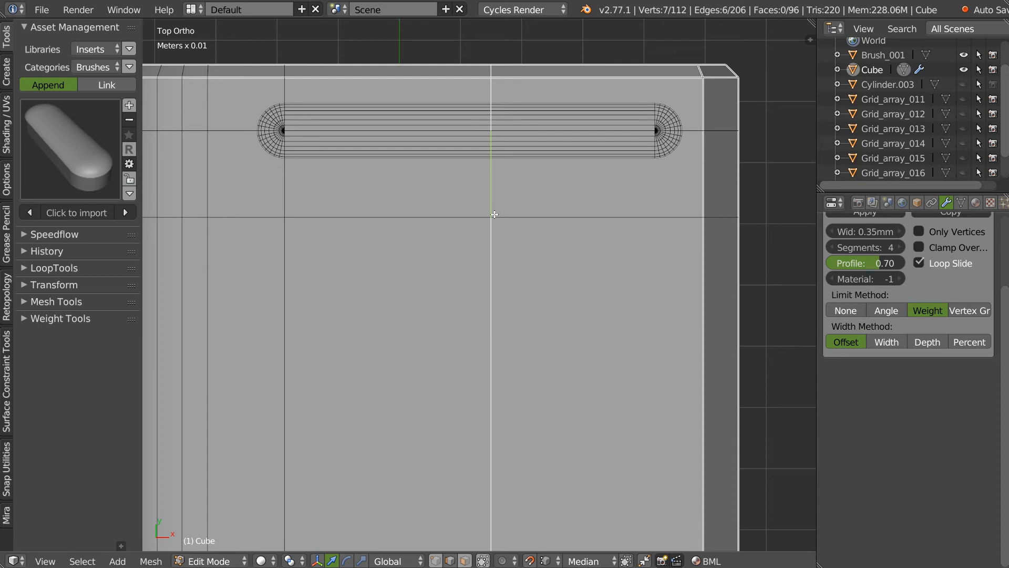
pyautogui.press('g')
pyautogui.click(639, 161)
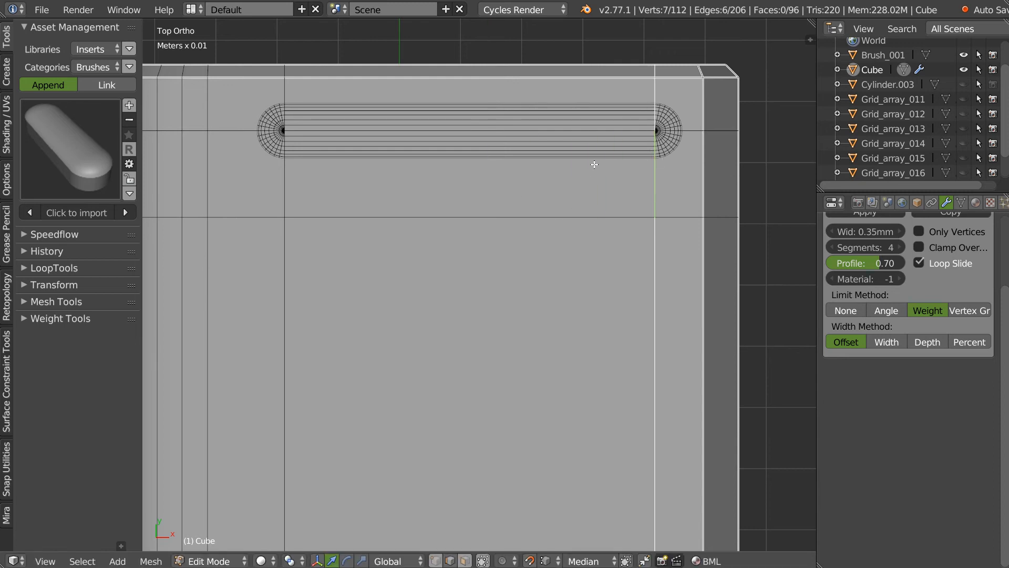
# Move the third crosswise edge loop up to just beside the slot brush's long edge and switch snapping off
pyautogui.scroll(-3, 608, 158)
pyautogui.scroll(4, 594, 173)
pyautogui.keyDown('alt'); pyautogui.rightClick(488, 219); pyautogui.keyUp('alt')
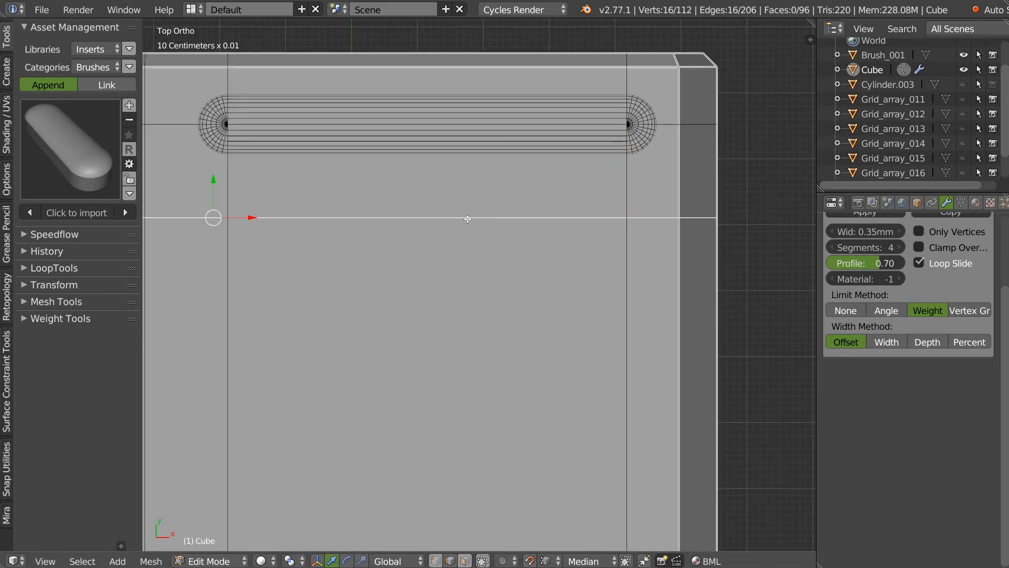
pyautogui.keyDown('shift'); pyautogui.moveTo(217, 179); pyautogui.dragTo(347, 190, button='middle'); pyautogui.keyUp('shift')
pyautogui.press('g')
pyautogui.moveTo(337, 174); pyautogui.dragTo(348, 158)
pyautogui.hotkey('shift', 'Tab')
pyautogui.click(354, 157)
pyautogui.scroll(-3, 384, 167)
pyautogui.scroll(1, 564, 173)
pyautogui.moveTo(478, 179); pyautogui.dragTo(439, 196, button='middle')
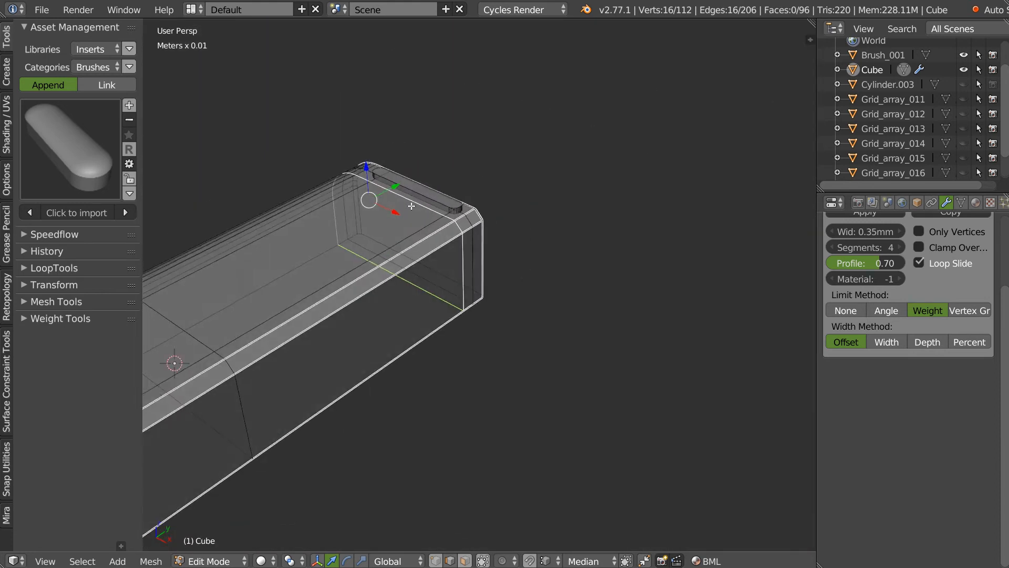
# Cut the slot brush out of the block with a Speedflow Boolean
pyautogui.scroll(5, 439, 196)
pyautogui.press('Tab')
pyautogui.rightClick(522, 193)
pyautogui.keyDown('shift'); pyautogui.rightClick(502, 246); pyautogui.keyUp('shift')
pyautogui.press('q')
pyautogui.click(592, 191)
pyautogui.click(593, 194)
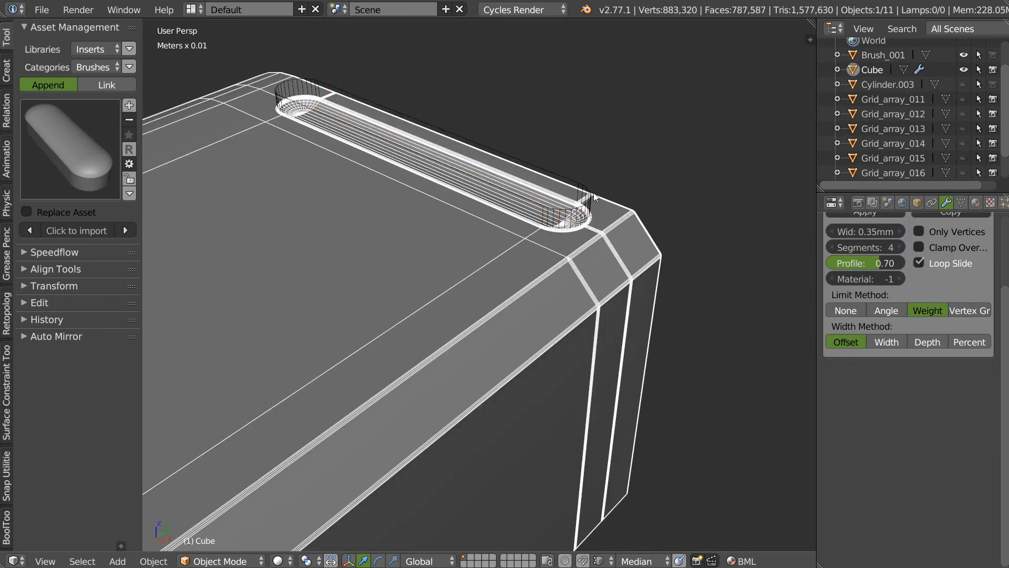
# Set the block's bevel width to 0.1 mm with Adjust Bevel
pyautogui.press('q')
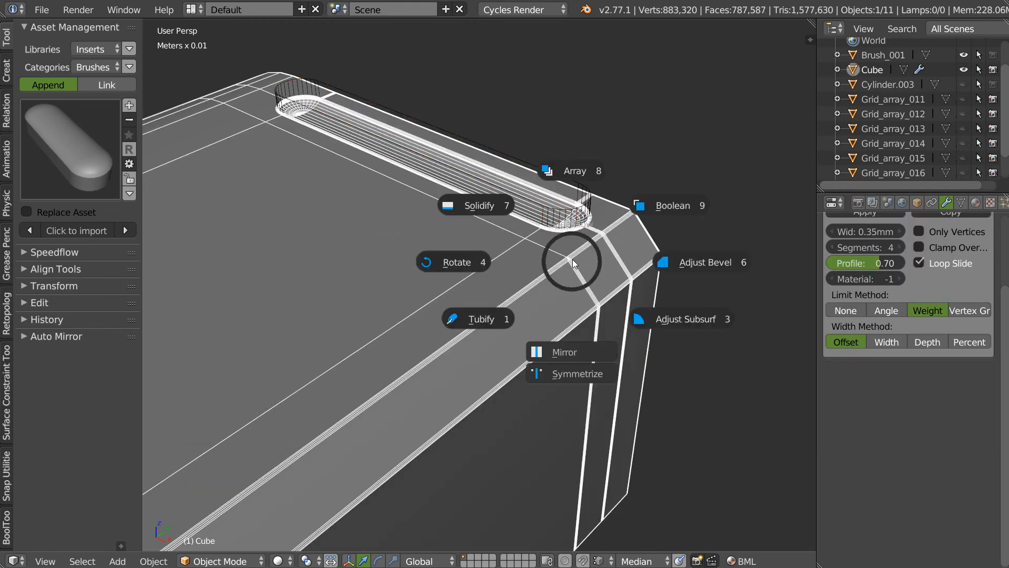
pyautogui.click(691, 264)
pyautogui.click(692, 266)
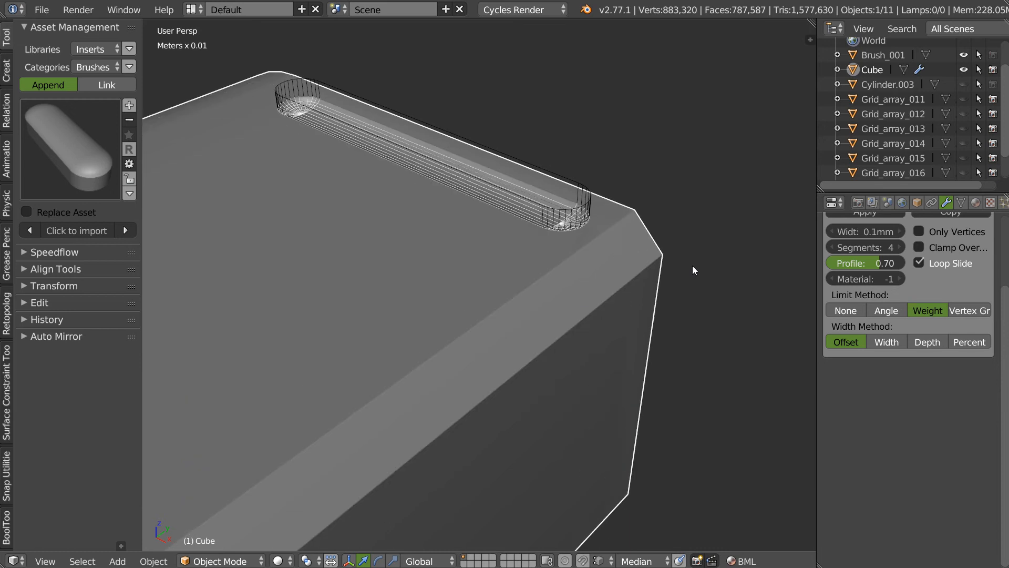
# Clear the bevel from the edges of the loop through the slot where it crosses the +X chamfer and side face
pyautogui.press('Tab')
pyautogui.rightClick(593, 229)
pyautogui.keyDown('ctrl'); pyautogui.rightClick(625, 336); pyautogui.keyUp('ctrl')
pyautogui.keyDown('shift'); pyautogui.rightClick(581, 277); pyautogui.keyUp('shift')
pyautogui.keyDown('shift'); pyautogui.rightClick(598, 346); pyautogui.keyUp('shift')
pyautogui.press('space')
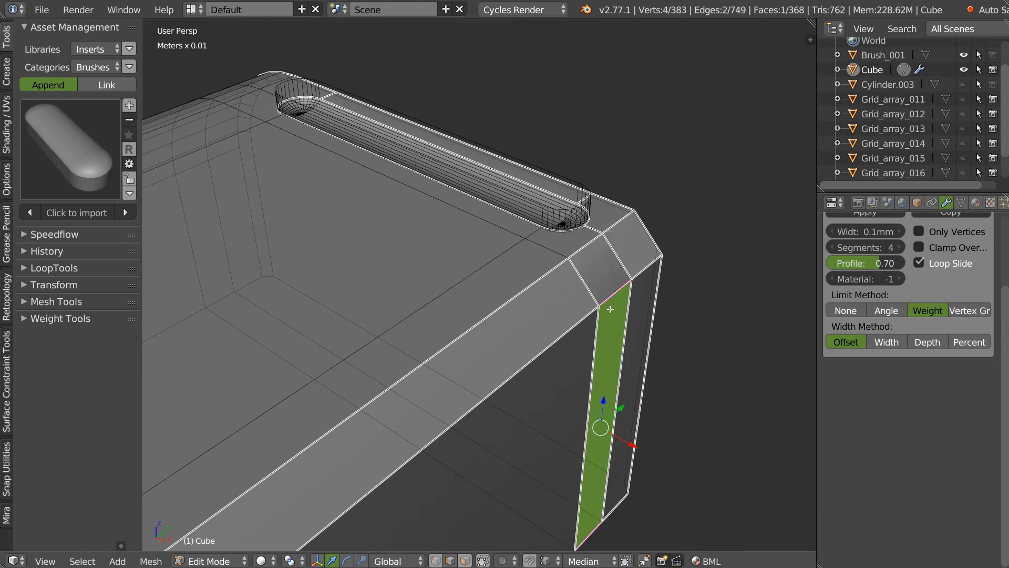
pyautogui.moveTo(572, 299); pyautogui.dragTo(481, 279, button='middle')
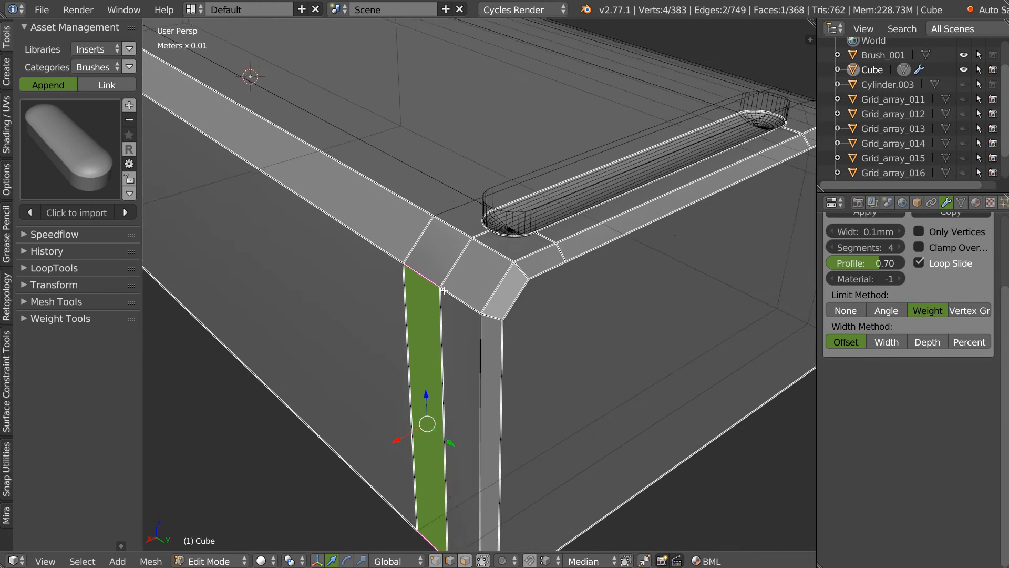
pyautogui.scroll(2, 454, 287)
pyautogui.rightClick(503, 202)
pyautogui.keyDown('shift'); pyautogui.rightClick(439, 350); pyautogui.keyUp('shift')
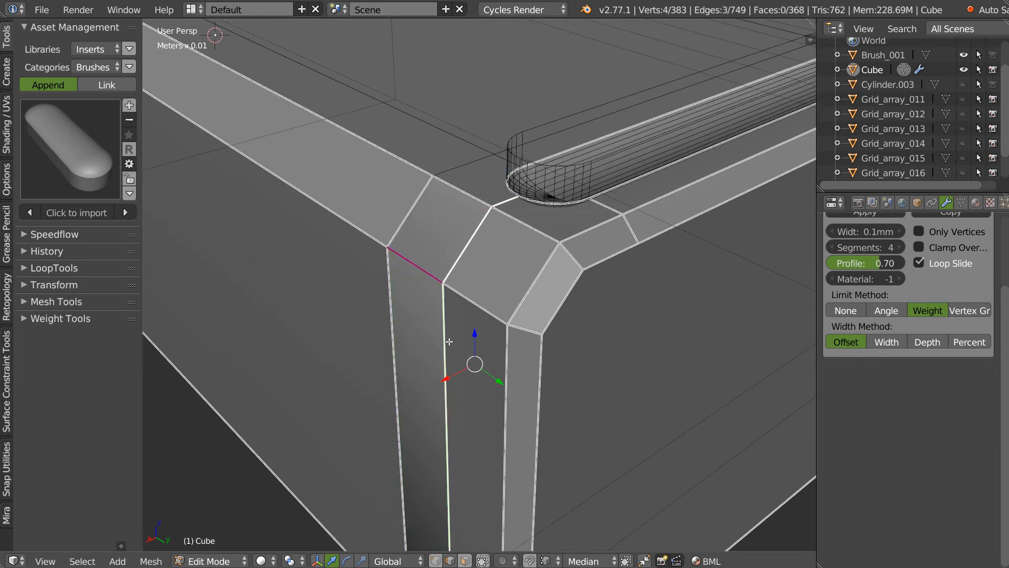
pyautogui.press('space')
pyautogui.click(579, 342)
# Clear the bevel from the neighbouring crosswise loop's edges on the +X chamfer and side face
pyautogui.rightClick(414, 259)
pyautogui.rightClick(396, 264)
pyautogui.keyDown('shift'); pyautogui.rightClick(393, 314); pyautogui.keyUp('shift')
pyautogui.press('space')
pyautogui.click(557, 305)
pyautogui.scroll(-5, 572, 271)
# Clear the bevel from the unwanted loop edges on the block's underside near the slotted end
pyautogui.moveTo(550, 290)
pyautogui.mouseDown(button='middle')
pyautogui.moveTo(570, 283)
pyautogui.moveTo(577, 221)
pyautogui.mouseUp(button='middle')
pyautogui.rightClick(520, 468)
pyautogui.rightClick(566, 479)
pyautogui.keyDown('shift'); pyautogui.rightClick(537, 483); pyautogui.keyUp('shift')
pyautogui.press('space')
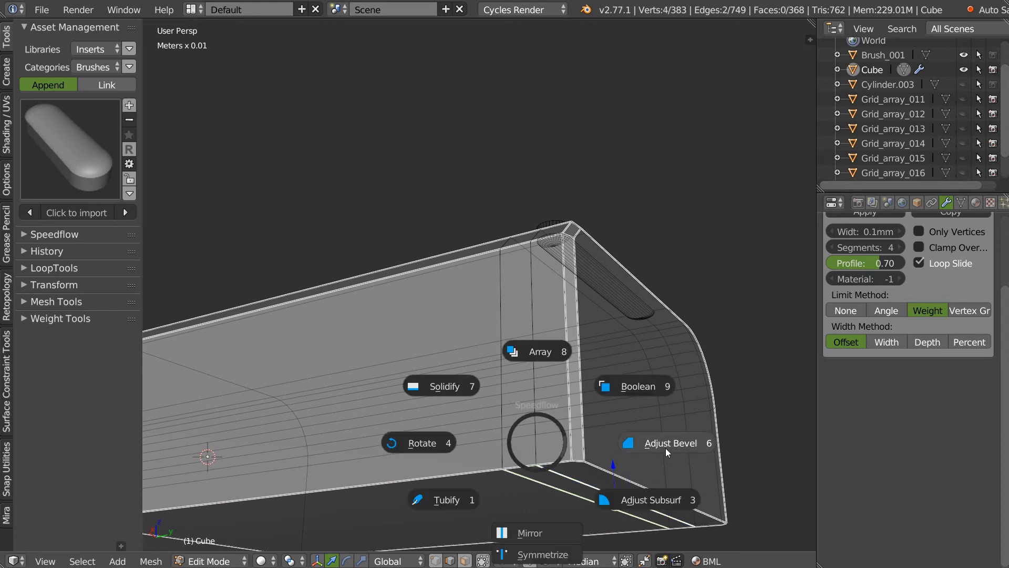
pyautogui.press('f')
pyautogui.moveTo(564, 472); pyautogui.dragTo(571, 263, button='middle')
pyautogui.rightClick(579, 377)
# Clear the bevel from the edges running from the slot's +X end across the end-face chamfer
pyautogui.scroll(4, 620, 287)
pyautogui.scroll(-3, 647, 275)
pyautogui.scroll(2, 518, 266)
pyautogui.scroll(-3, 509, 265)
pyautogui.scroll(3, 441, 300)
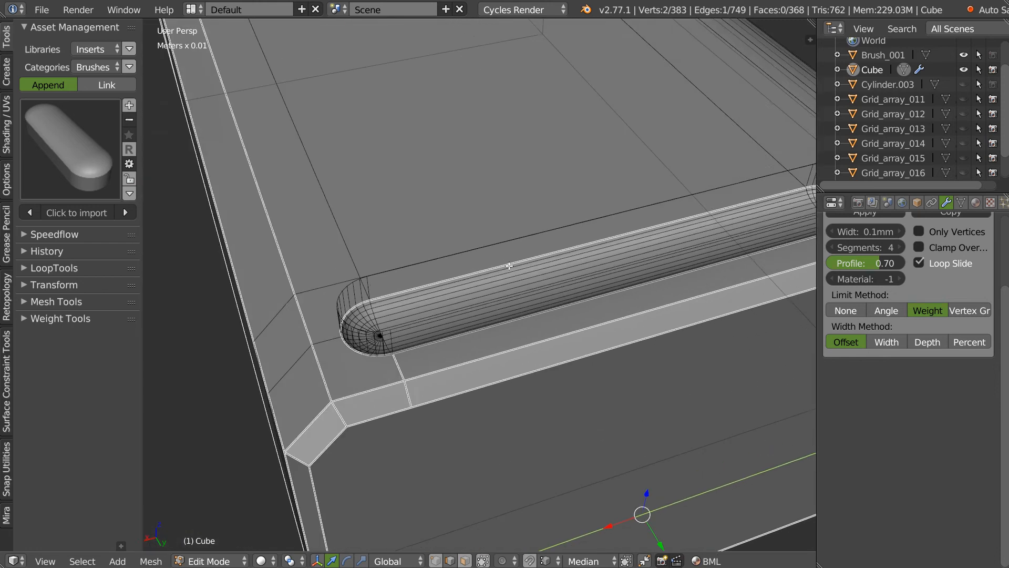
pyautogui.scroll(3, 365, 349)
pyautogui.rightClick(402, 352)
pyautogui.keyDown('shift'); pyautogui.rightClick(422, 408); pyautogui.keyUp('shift')
pyautogui.press('space')
pyautogui.click(535, 399)
pyautogui.keyDown('shift'); pyautogui.moveTo(599, 371); pyautogui.dragTo(657, 327, button='middle'); pyautogui.keyUp('shift')
pyautogui.keyDown('alt'); pyautogui.rightClick(474, 286); pyautogui.keyUp('alt')
pyautogui.press('space')
pyautogui.click(619, 341)
# Clear the bevel from the edges running from the slot's -X end across the end-face chamfer
pyautogui.keyDown('shift'); pyautogui.moveTo(640, 324); pyautogui.dragTo(502, 350, button='middle'); pyautogui.keyUp('shift')
pyautogui.rightClick(646, 214)
pyautogui.keyDown('shift'); pyautogui.rightClick(667, 258); pyautogui.keyUp('shift')
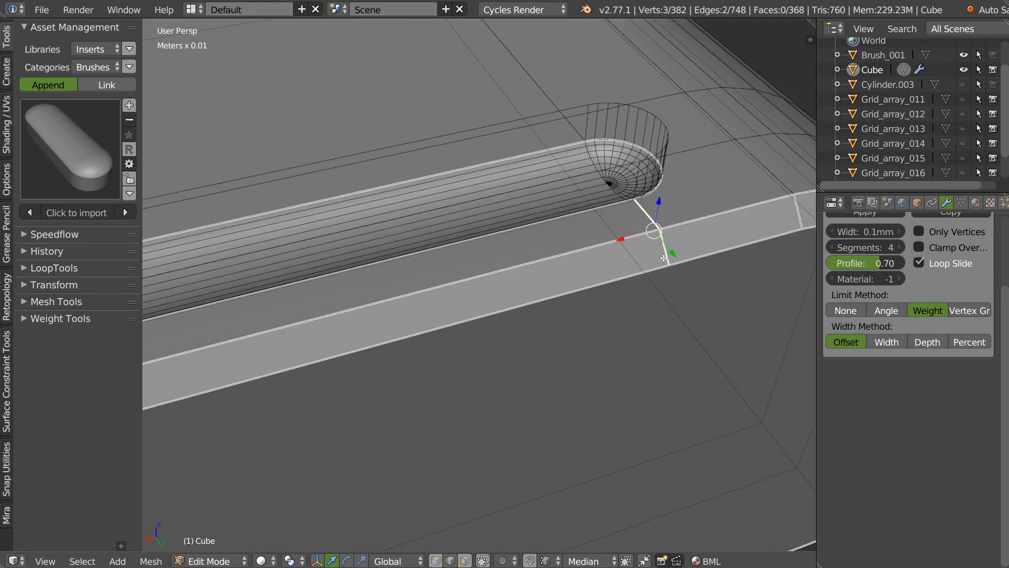
pyautogui.press('space')
pyautogui.click(547, 259)
pyautogui.keyDown('shift'); pyautogui.moveTo(602, 240); pyautogui.dragTo(462, 246, button='middle'); pyautogui.keyUp('shift')
pyautogui.rightClick(606, 252)
pyautogui.scroll(-4, 532, 282)
pyautogui.keyDown('shift'); pyautogui.moveTo(614, 359); pyautogui.dragTo(549, 351, button='middle'); pyautogui.keyUp('shift')
# Select the block's entire mesh, delete its Bevel modifier and clear the existing bevel edge marking
pyautogui.press('a')
pyautogui.click(556, 243)
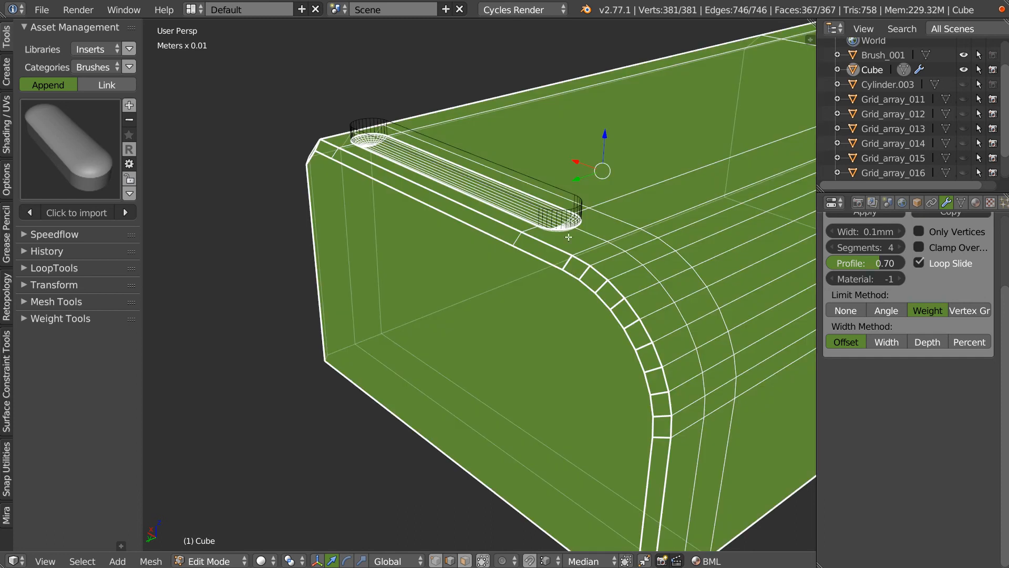
pyautogui.scroll(4, 948, 333)
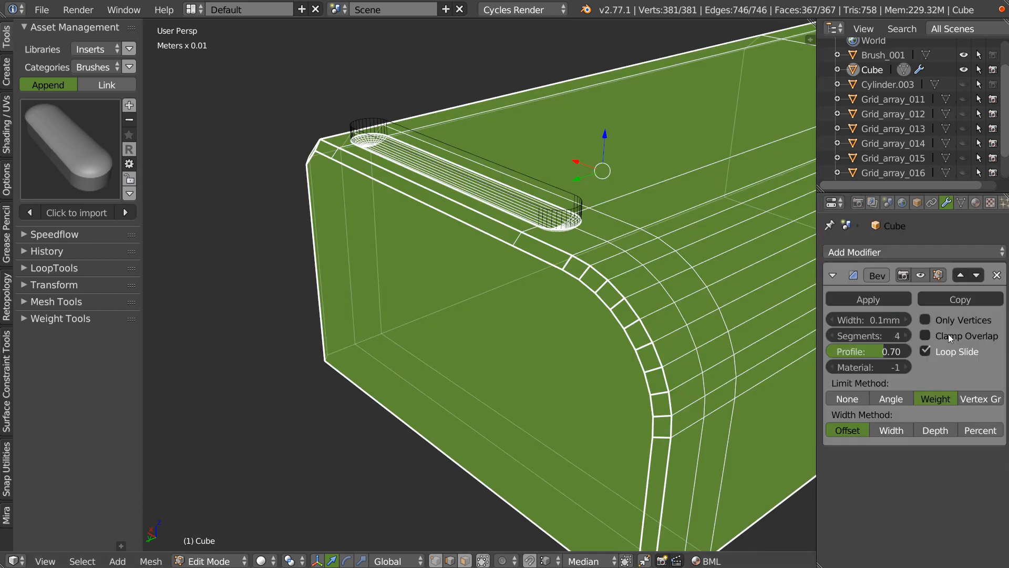
pyautogui.click(997, 274)
pyautogui.press('space')
pyautogui.click(478, 316)
pyautogui.press('Tab')
# Add a new weight-limited bevel to the block with 0.1 mm width, 4 segments and a 0.70 profile
pyautogui.press('space')
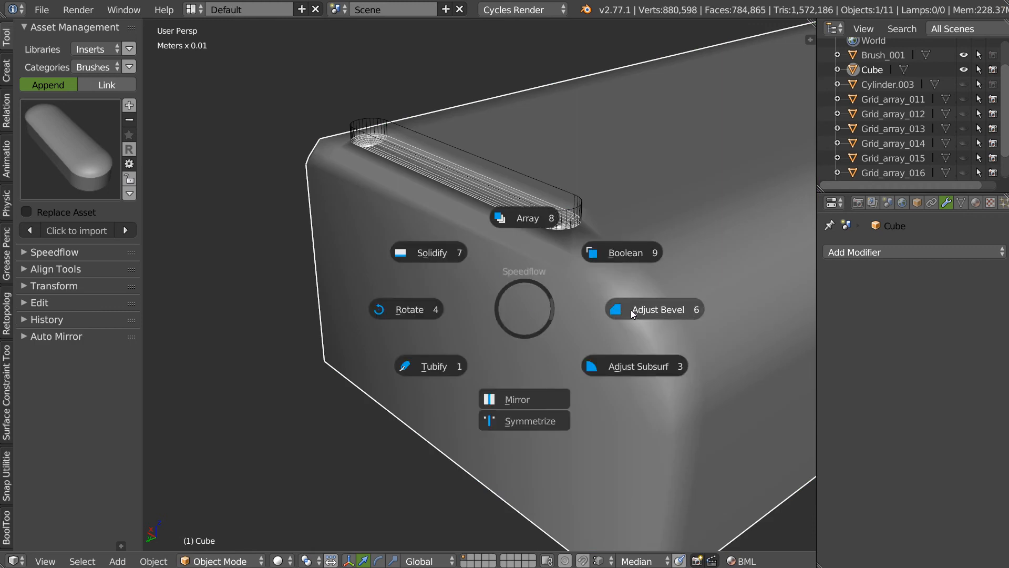
pyautogui.click(631, 309)
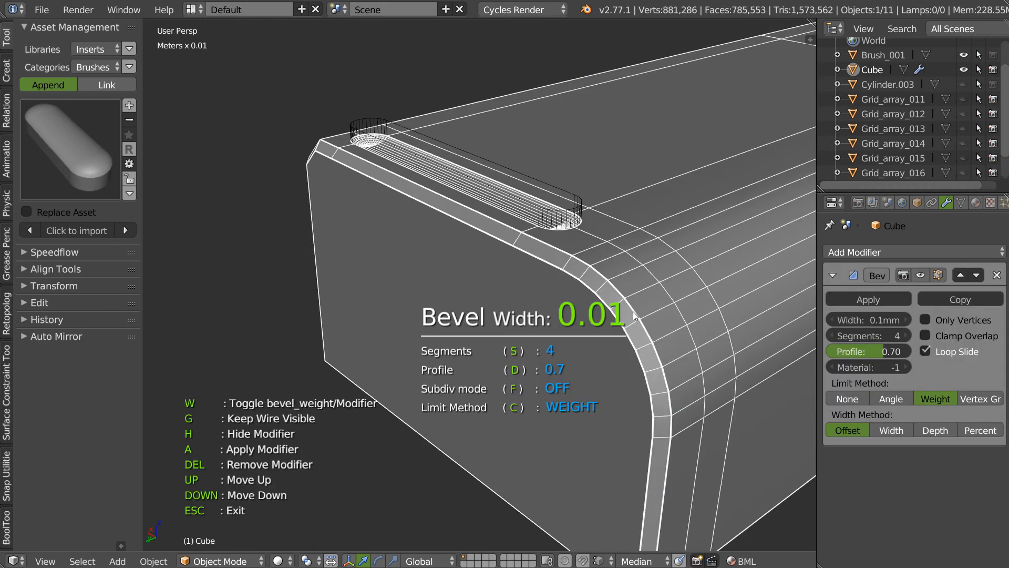
pyautogui.click(633, 311)
pyautogui.scroll(8, 588, 280)
pyautogui.keyDown('shift'); pyautogui.moveTo(411, 211); pyautogui.dragTo(529, 214, button='middle'); pyautogui.keyUp('shift')
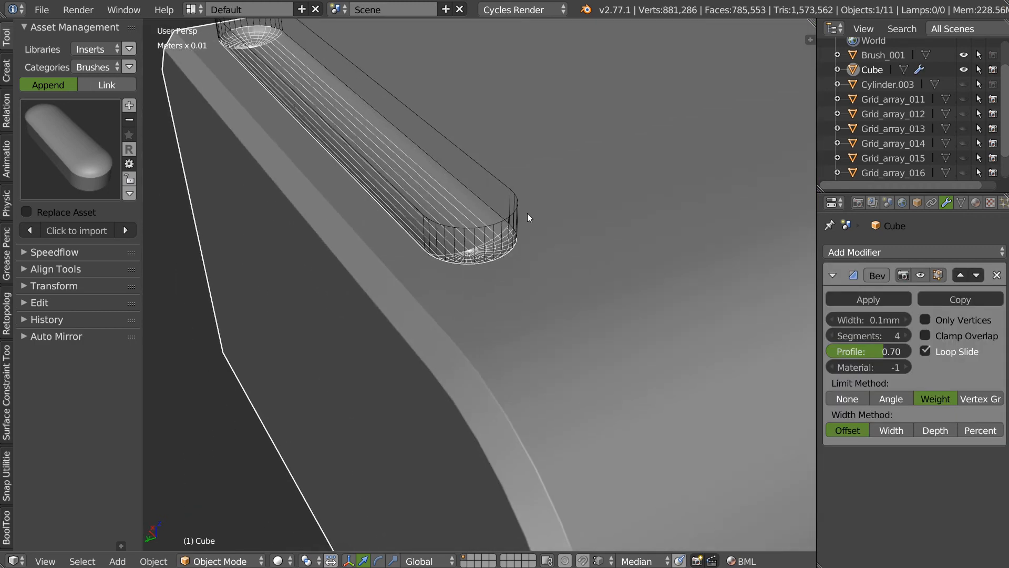
# Hide the slot brush object and reopen the block's mesh for editing
pyautogui.rightClick(517, 212)
pyautogui.press('h')
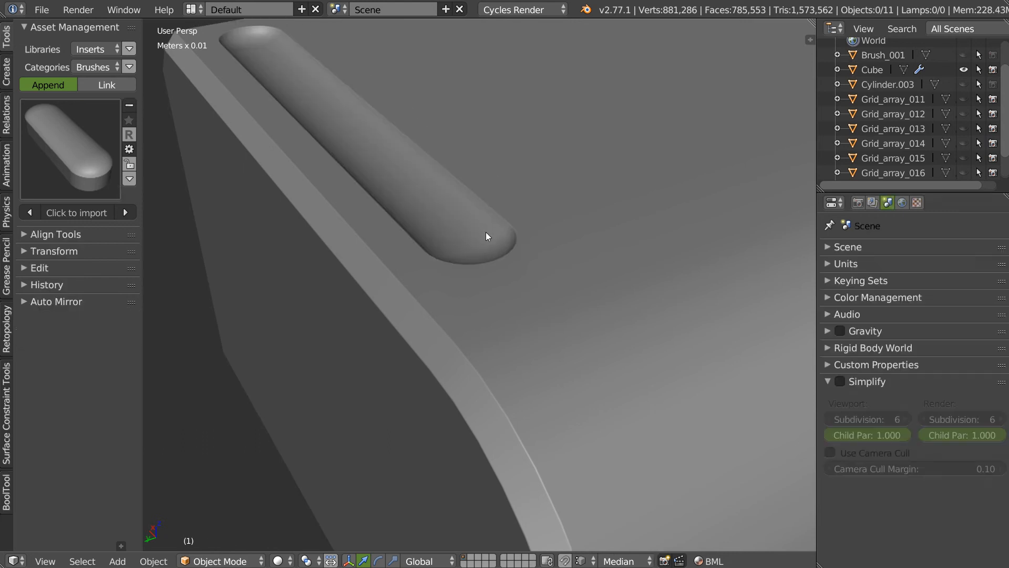
pyautogui.rightClick(483, 225)
pyautogui.press('Tab')
pyautogui.moveTo(442, 254); pyautogui.dragTo(413, 245, button='middle')
pyautogui.press('Tab')
# Run Clean Faces on each of the two n-gons surrounding the slot's far end
pyautogui.click(464, 232)
pyautogui.rightClick(468, 212)
pyautogui.press('space')
pyautogui.click(352, 286)
pyautogui.rightClick(393, 242)
pyautogui.press('space')
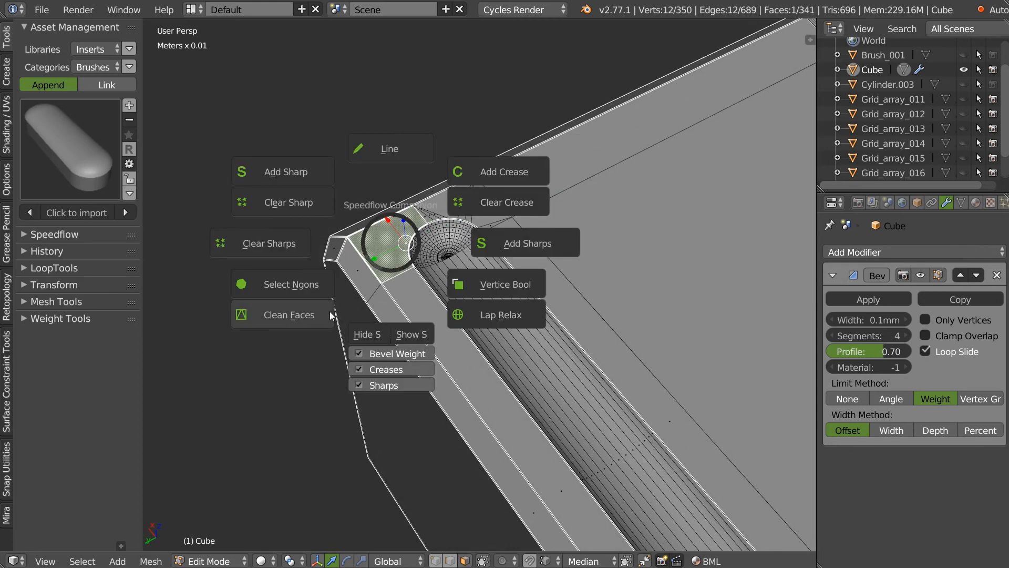
pyautogui.click(281, 317)
pyautogui.moveTo(281, 317); pyautogui.dragTo(432, 306, button='middle')
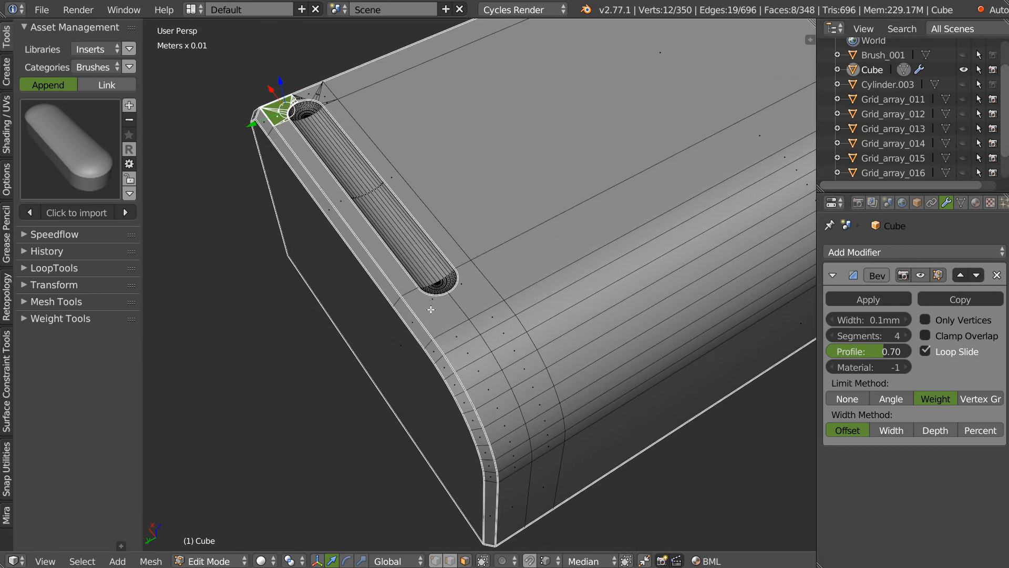
# Run Clean Faces on each of the two n-gons surrounding the slot's near end, beside the rounded edge
pyautogui.rightClick(431, 305)
pyautogui.press('space')
pyautogui.click(374, 362)
pyautogui.rightClick(471, 304)
pyautogui.press('space')
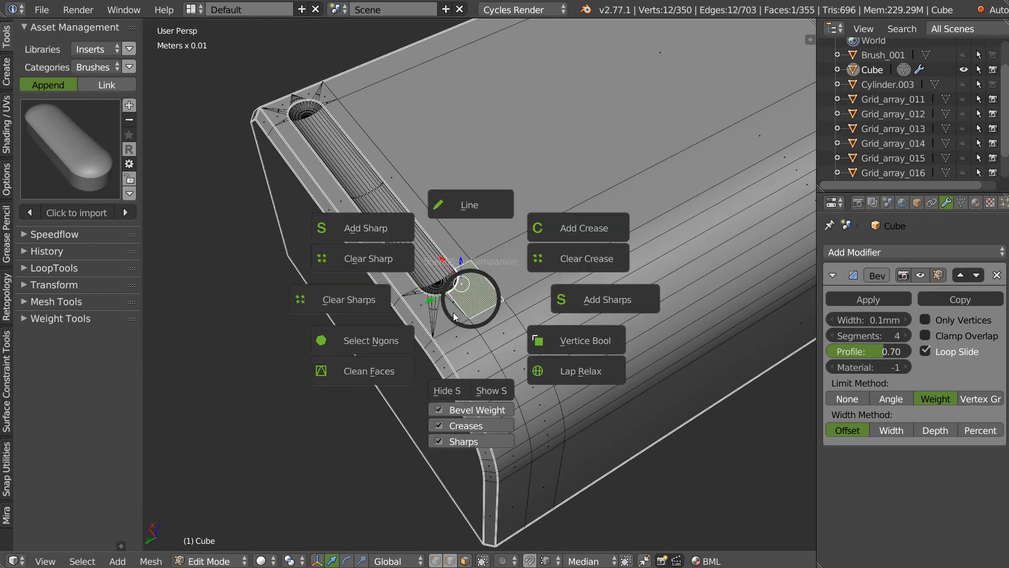
pyautogui.click(381, 370)
pyautogui.scroll(5, 553, 333)
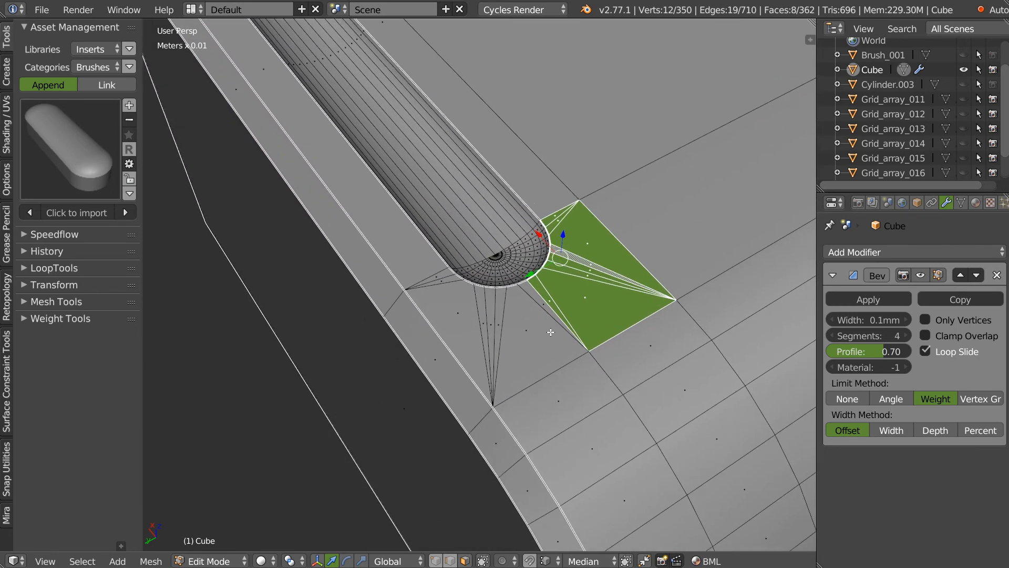
pyautogui.scroll(-4, 545, 244)
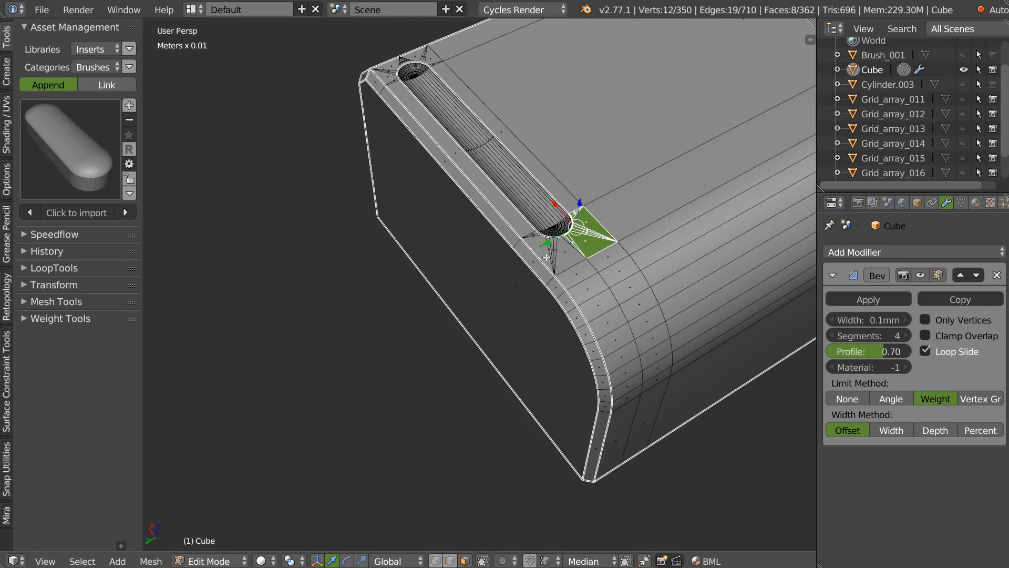
# Leave mesh editing and symmetrize the block along -Y so the slot is mirrored onto the opposite end
pyautogui.press('Tab')
pyautogui.scroll(-6, 552, 185)
pyautogui.moveTo(519, 284)
pyautogui.mouseDown(button='middle')
pyautogui.moveTo(502, 236)
pyautogui.moveTo(528, 269)
pyautogui.mouseUp(button='middle')
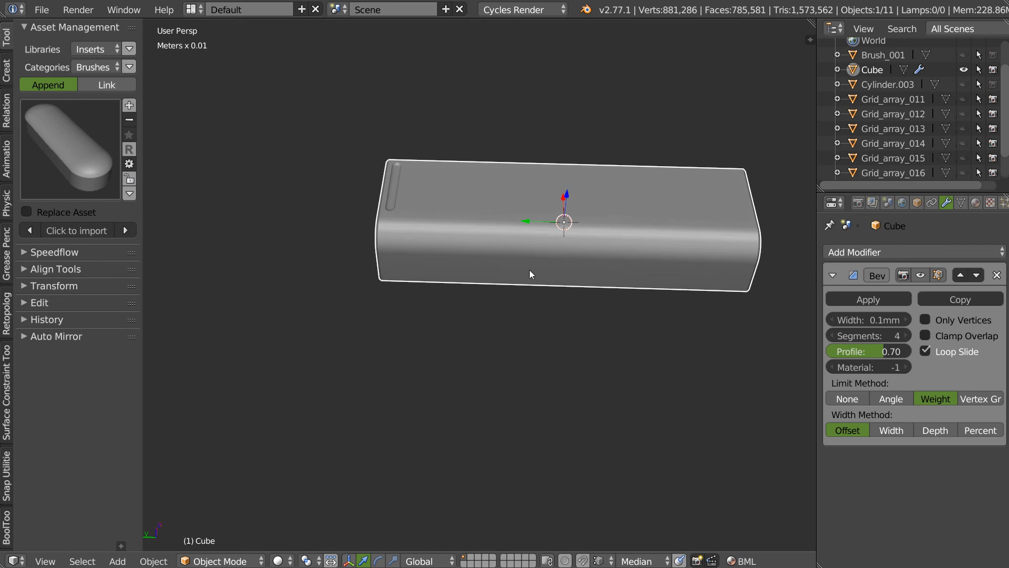
pyautogui.hotkey('shift', 'space')
pyautogui.click(523, 382)
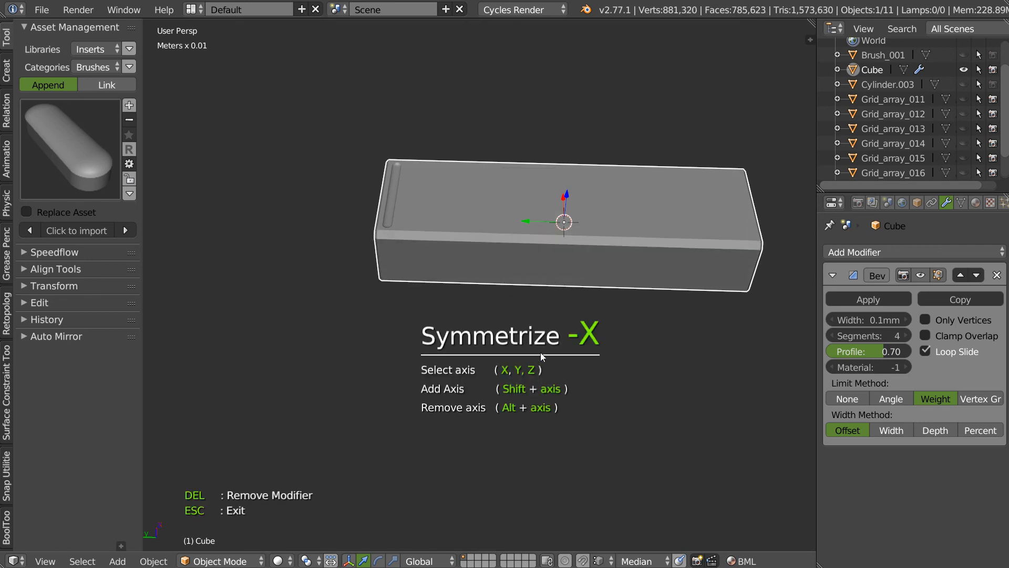
pyautogui.press('y')
pyautogui.click(715, 228)
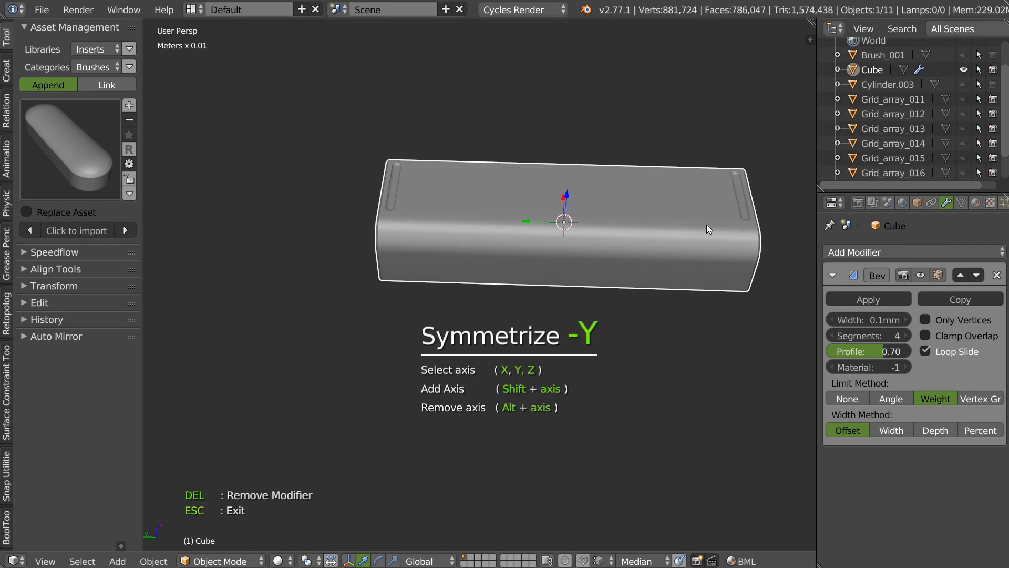
pyautogui.press('Escape')
# Select all the underside faces of the block and move them up along Z to make it thinner
pyautogui.moveTo(702, 228); pyautogui.dragTo(469, 238, button='middle')
pyautogui.press('KP_5')
pyautogui.press('KP_7')
pyautogui.press('Tab')
pyautogui.moveTo(537, 256); pyautogui.dragTo(437, 281, button='middle')
pyautogui.scroll(4, 583, 278)
pyautogui.rightClick(583, 292)
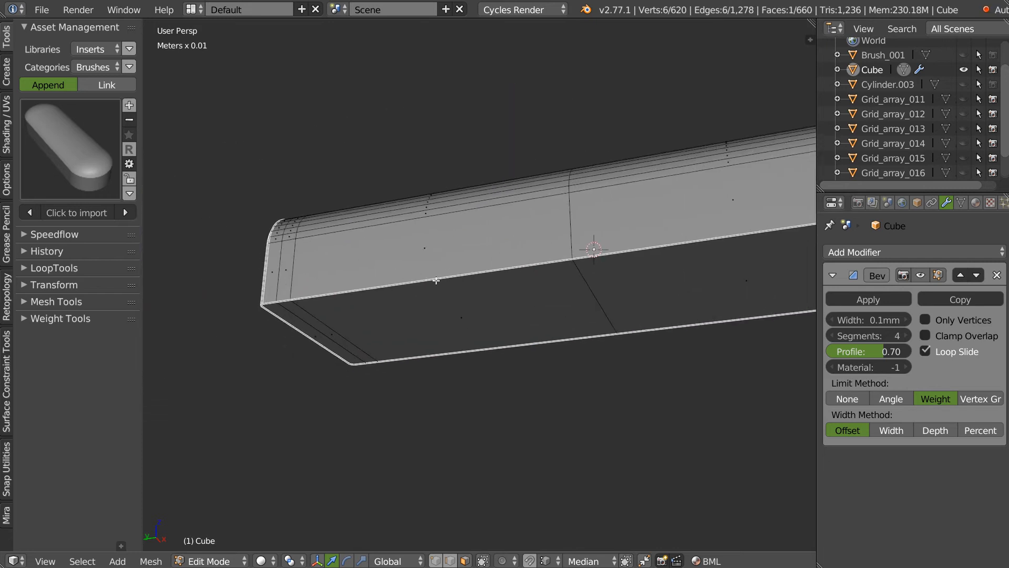
pyautogui.keyDown('ctrl'); pyautogui.rightClick(317, 335); pyautogui.keyUp('ctrl')
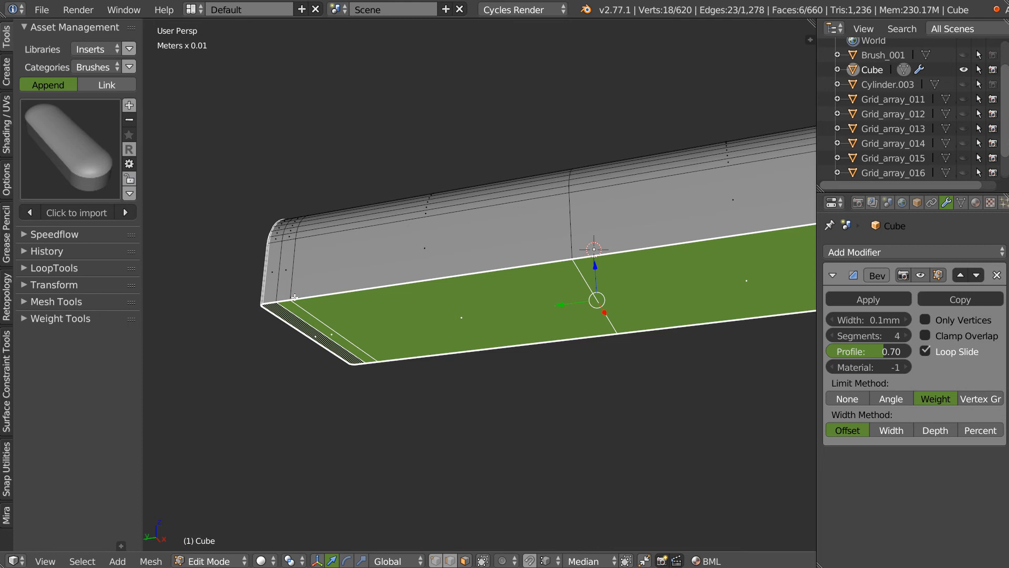
pyautogui.scroll(-2, 551, 273)
pyautogui.press('g')
pyautogui.press('z')
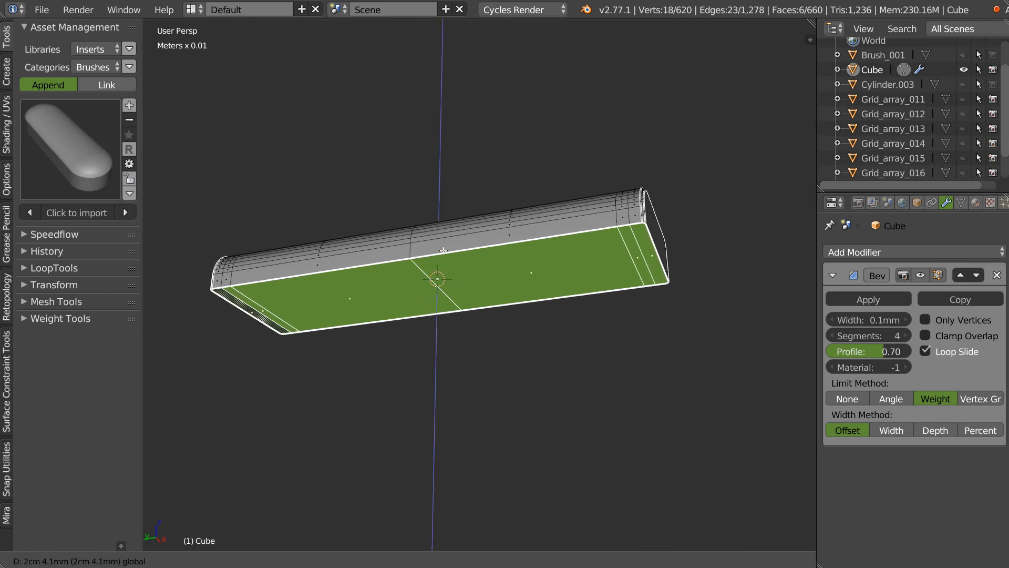
pyautogui.click(444, 242)
# Examine the thinned block's topology, slots and bevels from several angles
pyautogui.moveTo(444, 243); pyautogui.dragTo(458, 263, button='middle')
pyautogui.scroll(2, 458, 262)
pyautogui.press('Tab')
pyautogui.press('Tab')
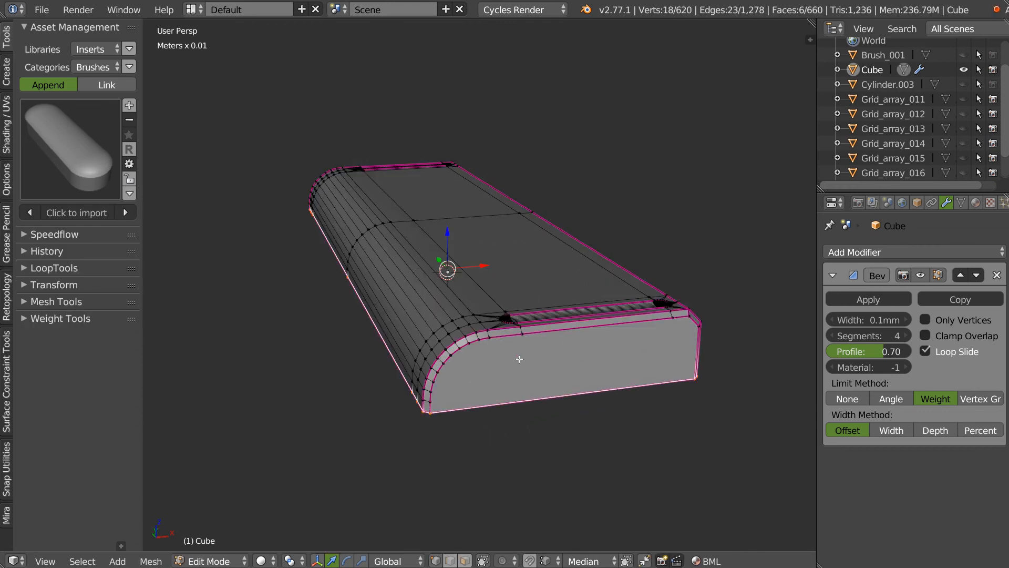
pyautogui.moveTo(452, 362); pyautogui.dragTo(510, 312, button='middle')
pyautogui.scroll(4, 445, 301)
pyautogui.moveTo(434, 302); pyautogui.dragTo(459, 247, button='middle')
pyautogui.press('Tab')
pyautogui.scroll(3, 431, 266)
pyautogui.scroll(-5, 431, 267)
pyautogui.moveTo(433, 297); pyautogui.dragTo(495, 237, button='middle')
pyautogui.scroll(-3, 495, 238)
pyautogui.moveTo(448, 272); pyautogui.dragTo(483, 247, button='middle')
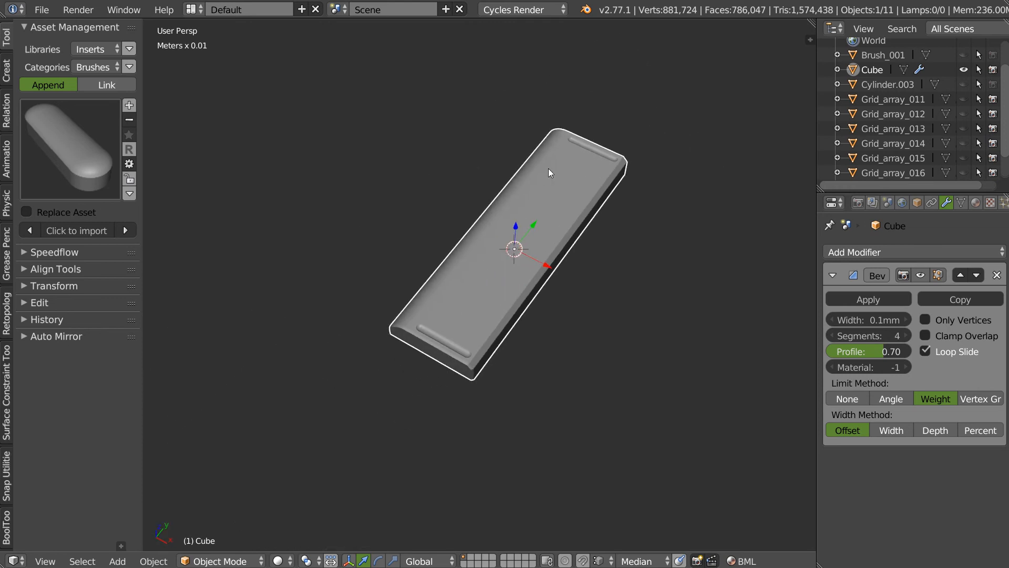
# Rename the Cube object as Line_003
pyautogui.doubleClick(871, 68)
pyautogui.write('Line_00')
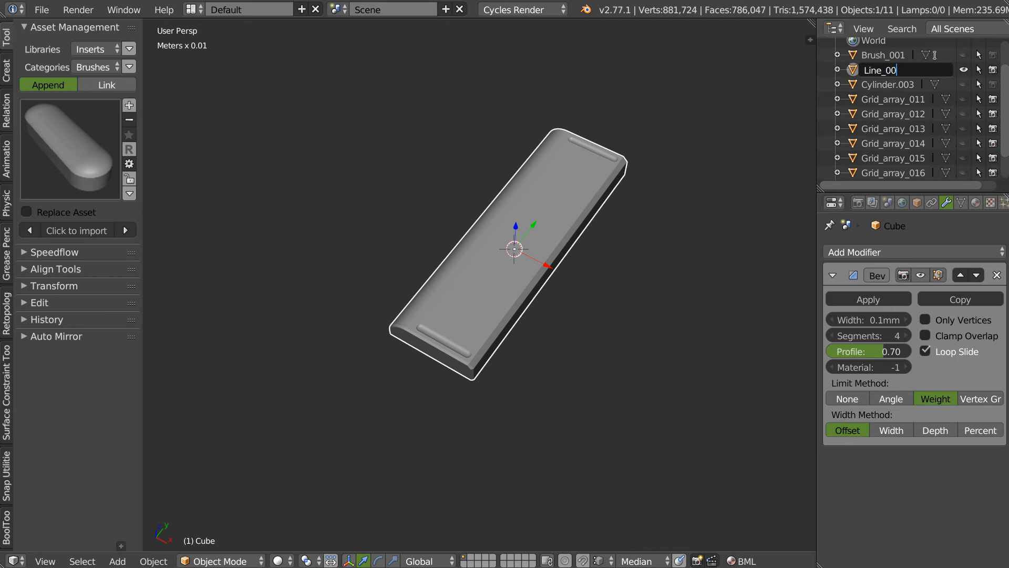
pyautogui.write('3')
pyautogui.press('Return')
# Add a relative-offset array to Line_003 along Y with a count of 3
pyautogui.moveTo(431, 294); pyautogui.dragTo(503, 299, button='middle')
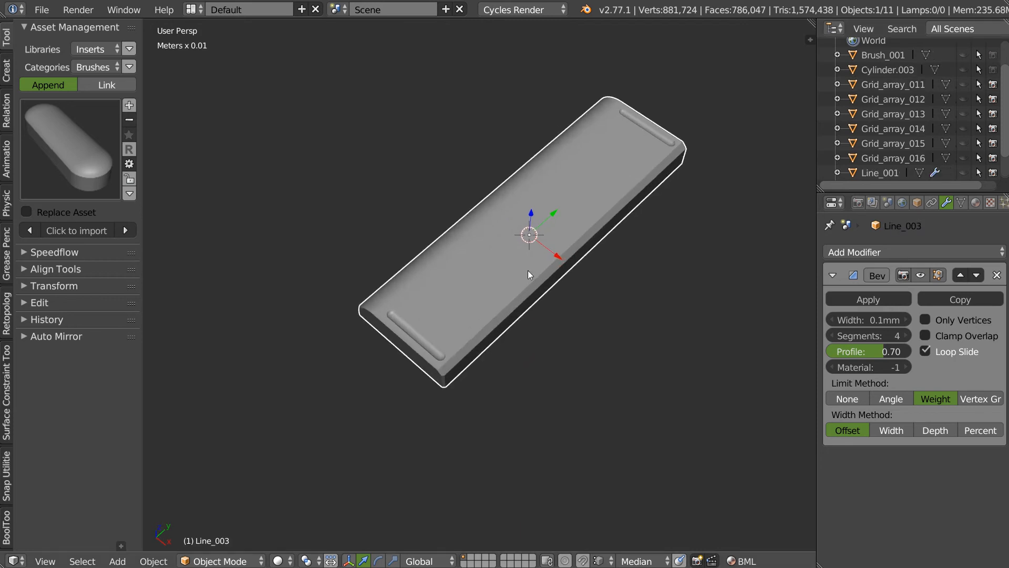
pyautogui.moveTo(698, 189); pyautogui.dragTo(499, 266, button='middle')
pyautogui.scroll(6, 511, 235)
pyautogui.scroll(-8, 511, 235)
pyautogui.press('space')
pyautogui.click(494, 215)
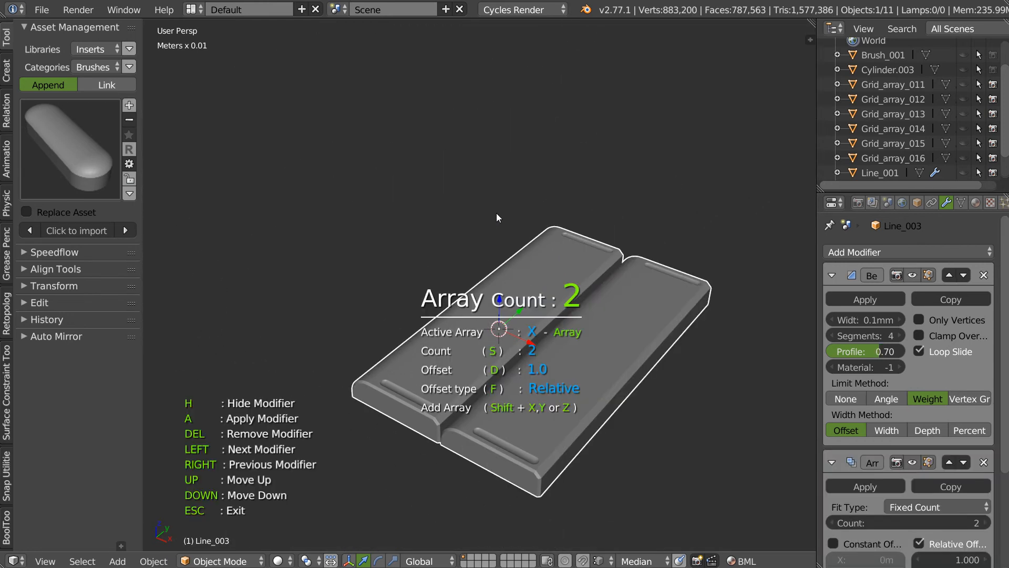
pyautogui.press('y')
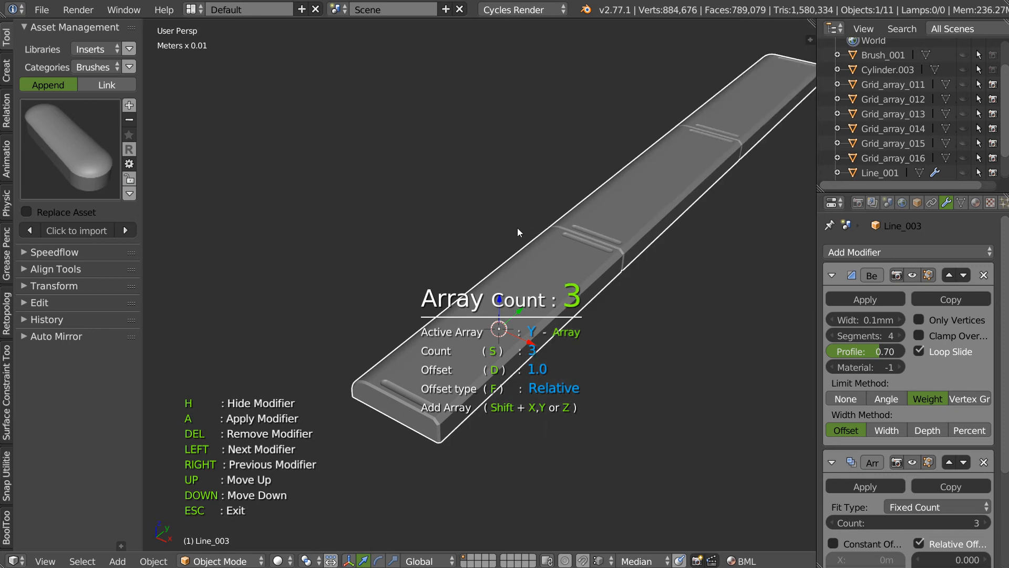
pyautogui.click(543, 257)
# Deselect the arrayed strip and examine its seams, end chamfers and slots from several angles
pyautogui.scroll(-2, 623, 263)
pyautogui.moveTo(622, 261); pyautogui.dragTo(561, 286, button='middle')
pyautogui.scroll(1, 562, 286)
pyautogui.scroll(-3, 562, 285)
pyautogui.moveTo(472, 323); pyautogui.dragTo(619, 226, button='middle')
pyautogui.press('a')
pyautogui.scroll(3, 480, 244)
pyautogui.scroll(-3, 619, 226)
pyautogui.scroll(3, 542, 247)
pyautogui.moveTo(515, 240); pyautogui.dragTo(550, 257, button='middle')
pyautogui.scroll(3, 550, 257)
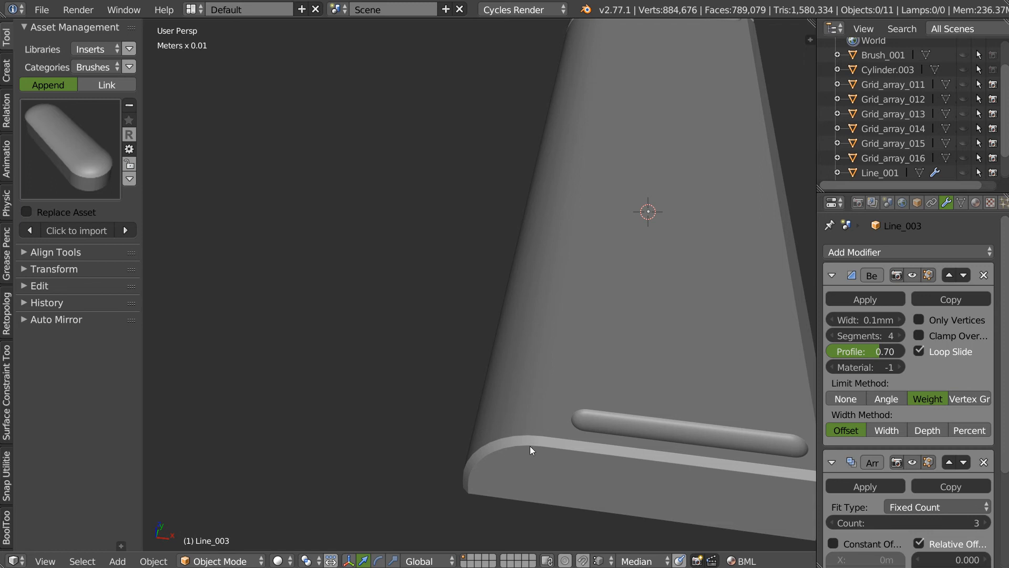
pyautogui.moveTo(620, 352); pyautogui.dragTo(517, 290, button='middle')
pyautogui.scroll(-4, 499, 286)
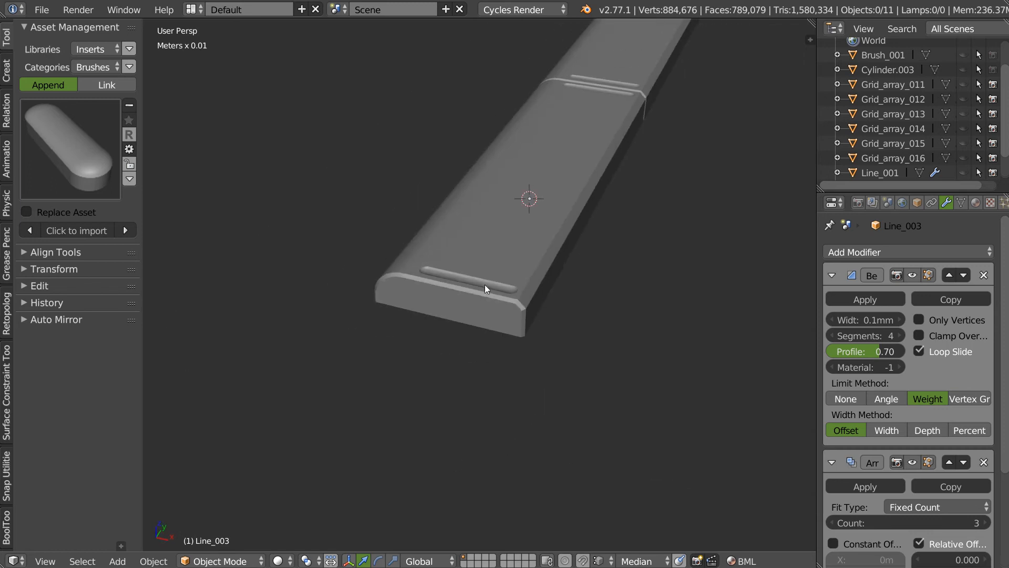
pyautogui.scroll(2, 507, 290)
pyautogui.press('Tab')
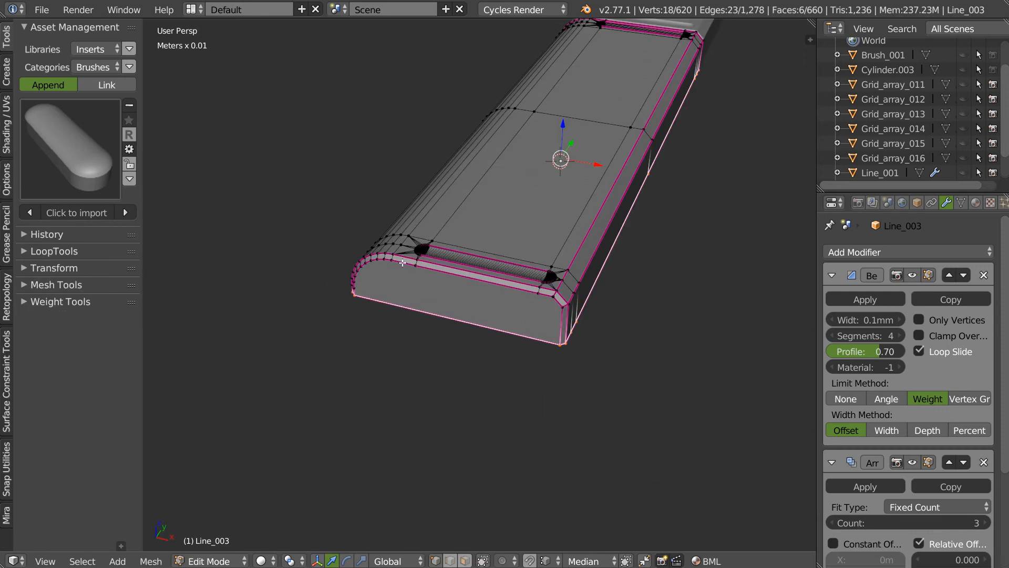
pyautogui.press('Tab')
pyautogui.click(545, 232)
pyautogui.moveTo(543, 236); pyautogui.dragTo(510, 296, button='middle')
pyautogui.scroll(-3, 504, 297)
pyautogui.moveTo(457, 319); pyautogui.dragTo(458, 226, button='middle')
pyautogui.scroll(-2, 500, 298)
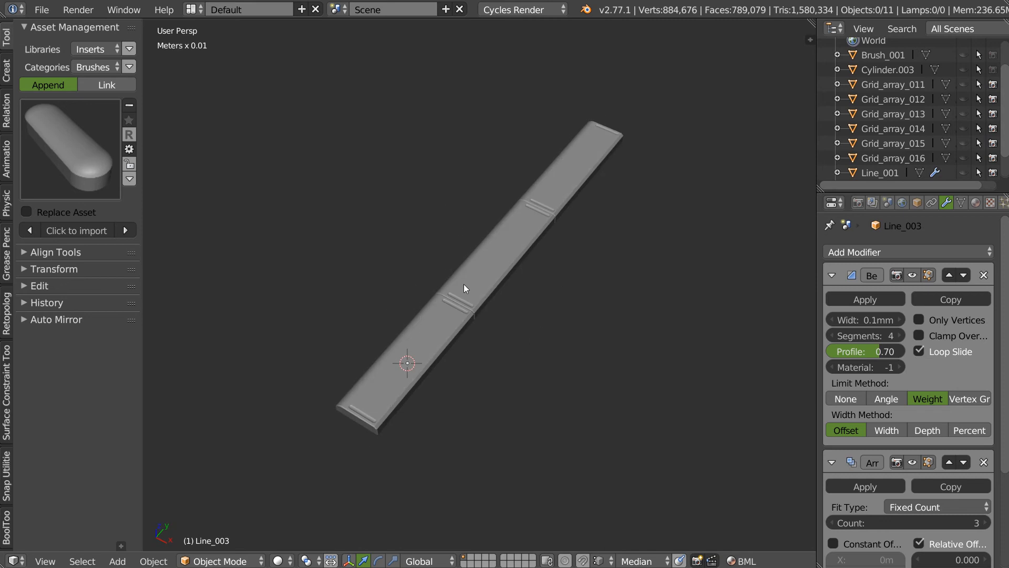
pyautogui.moveTo(429, 320); pyautogui.dragTo(461, 321, button='middle')
pyautogui.scroll(2, 449, 292)
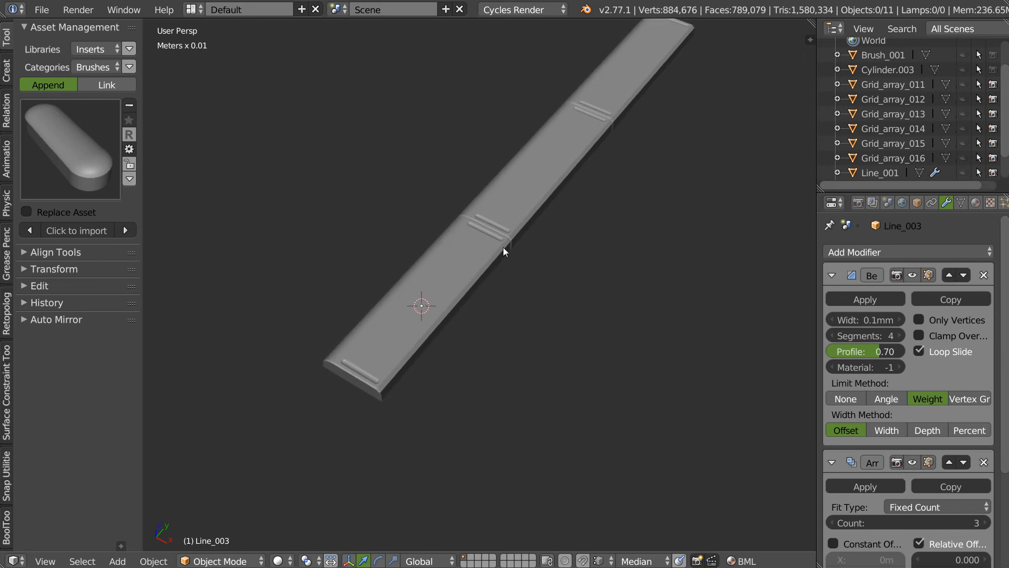
# Switch the asset library category to Divers and reduce the strip's array count to 2
pyautogui.click(89, 67)
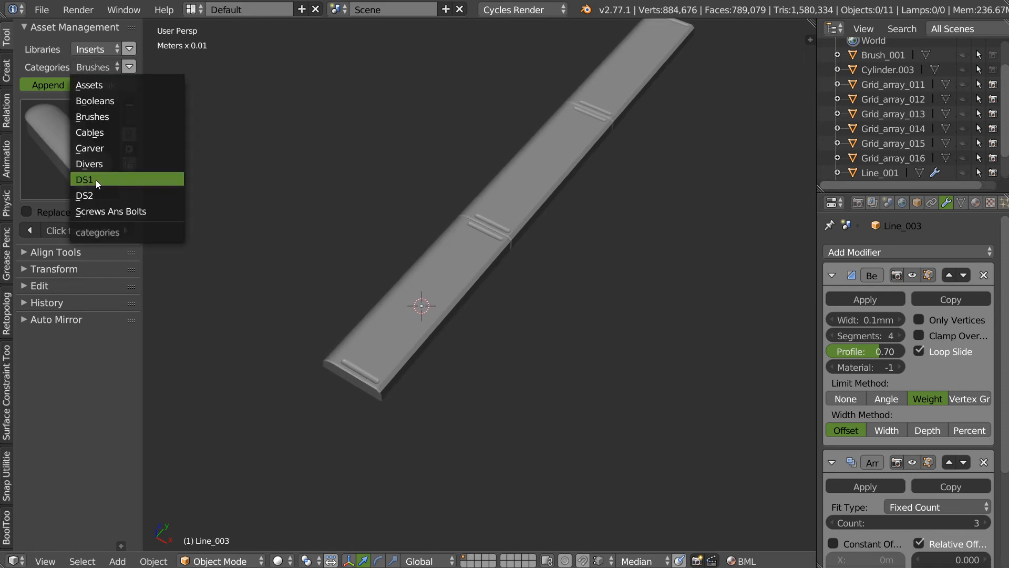
pyautogui.click(103, 162)
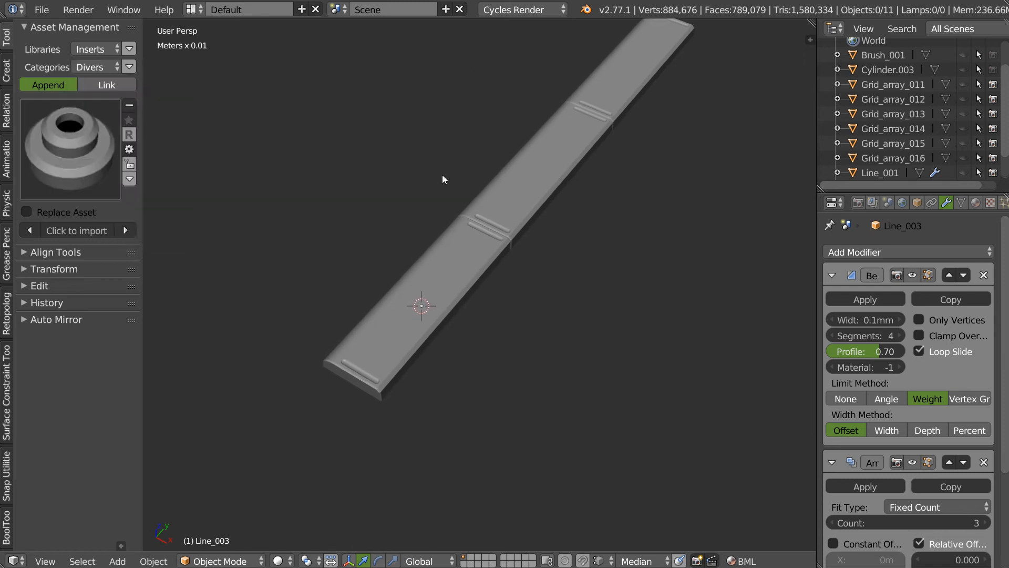
pyautogui.click(837, 521)
pyautogui.scroll(1, 455, 255)
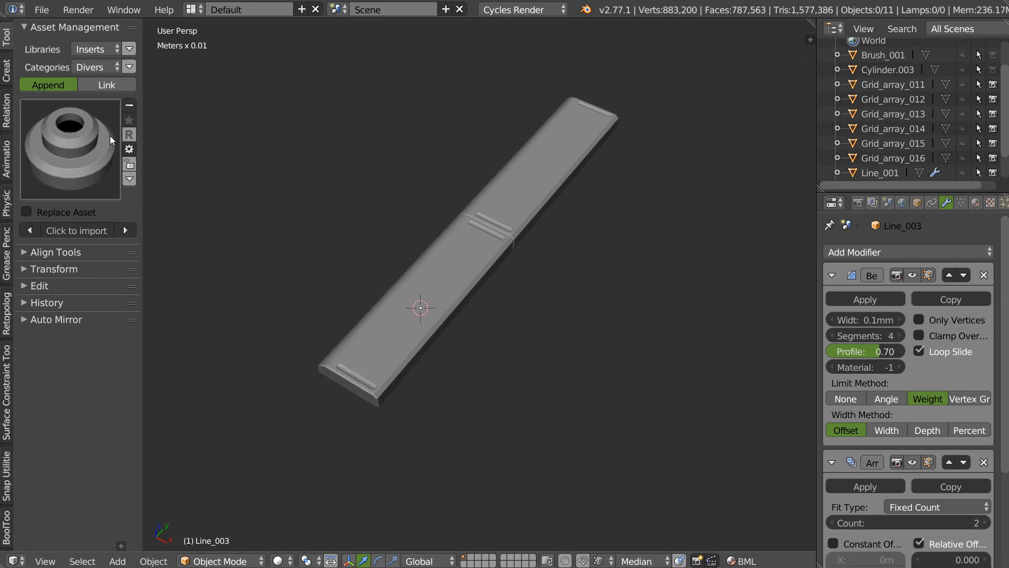
# Save the two-segment Line_003 strip as a new Divers asset with an OpenGL thumbnail and check the library previews
pyautogui.rightClick(425, 307)
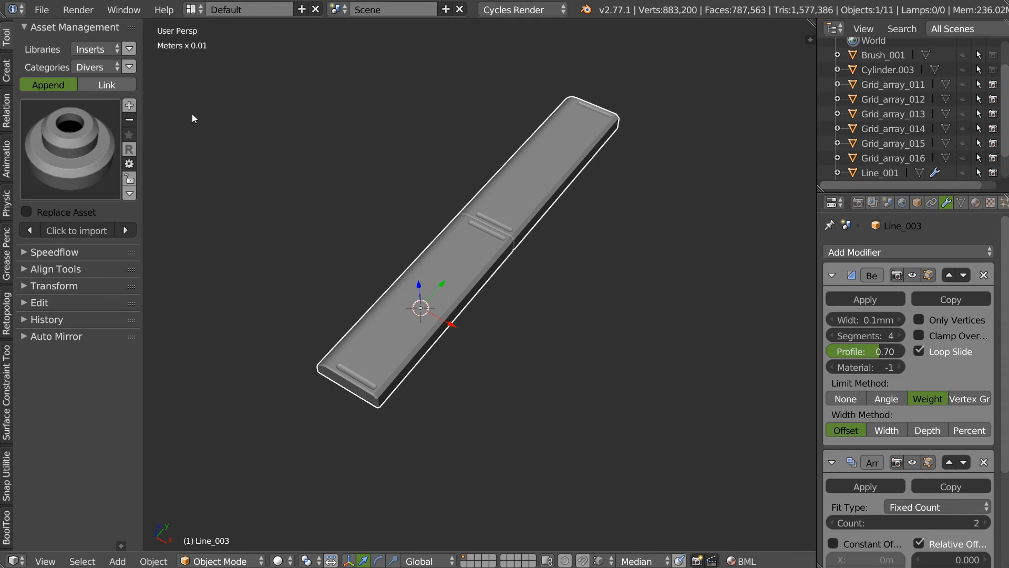
pyautogui.click(129, 106)
pyautogui.click(84, 108)
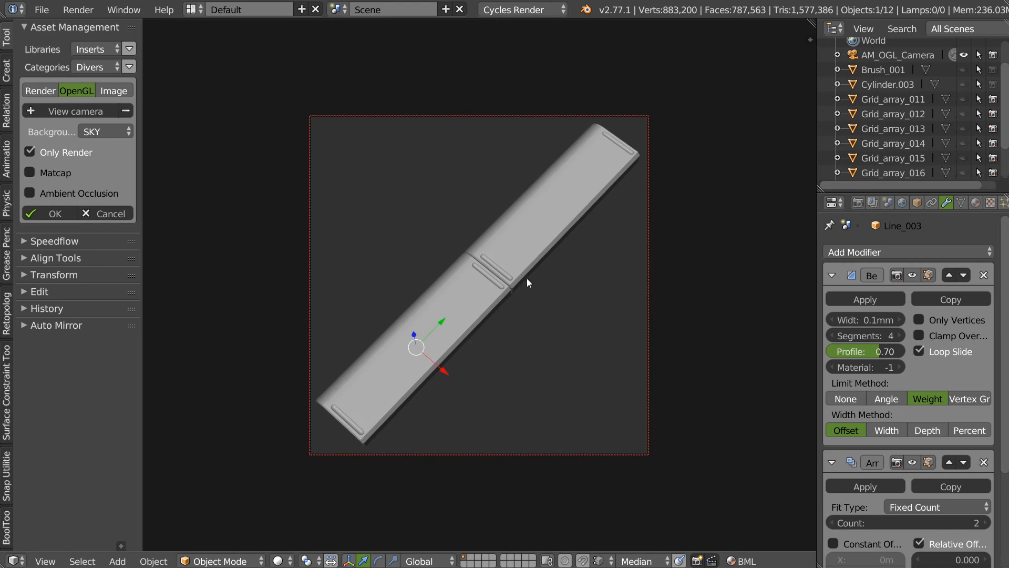
pyautogui.click(55, 214)
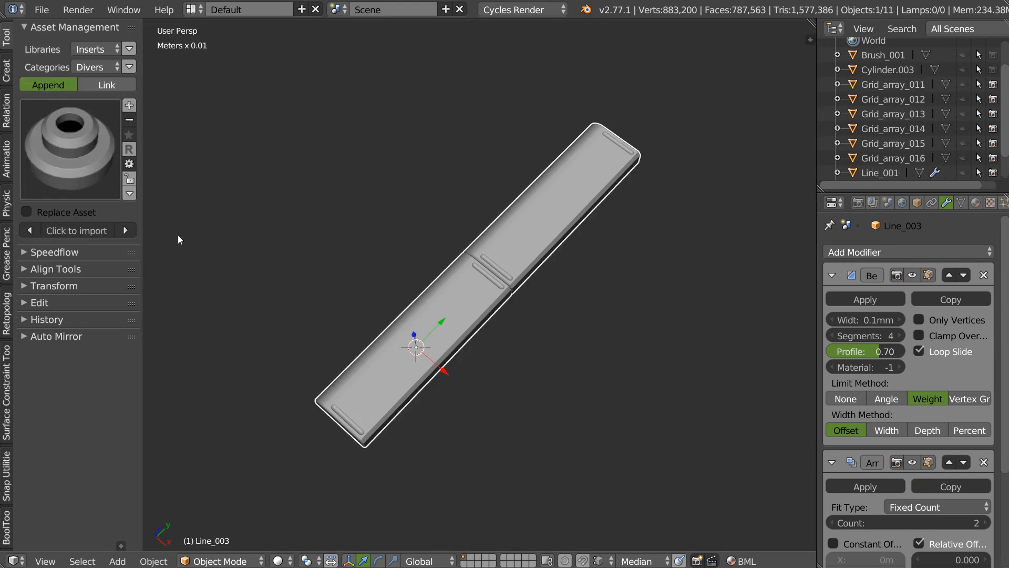
pyautogui.click(77, 158)
# Delete the Array modifier and update the existing Line_003 asset with a newly framed OpenGL thumbnail of the single block
pyautogui.click(983, 463)
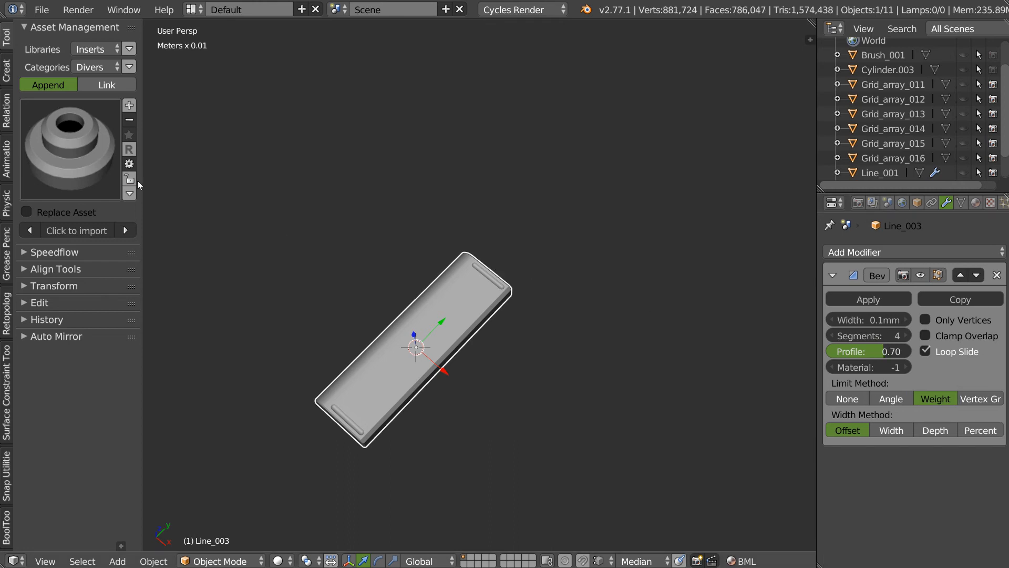
pyautogui.click(129, 105)
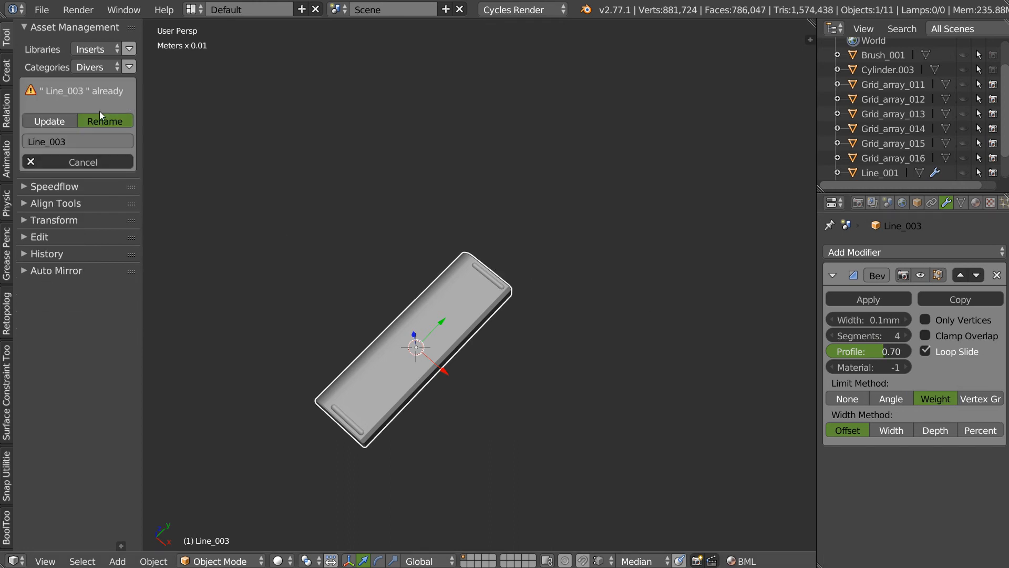
pyautogui.click(42, 119)
pyautogui.click(61, 159)
pyautogui.moveTo(449, 276)
pyautogui.keyDown('ctrl'); pyautogui.mouseDown(button='middle')
pyautogui.moveTo(446, 267)
pyautogui.moveTo(452, 282)
pyautogui.mouseUp(button='middle'); pyautogui.keyUp('ctrl')
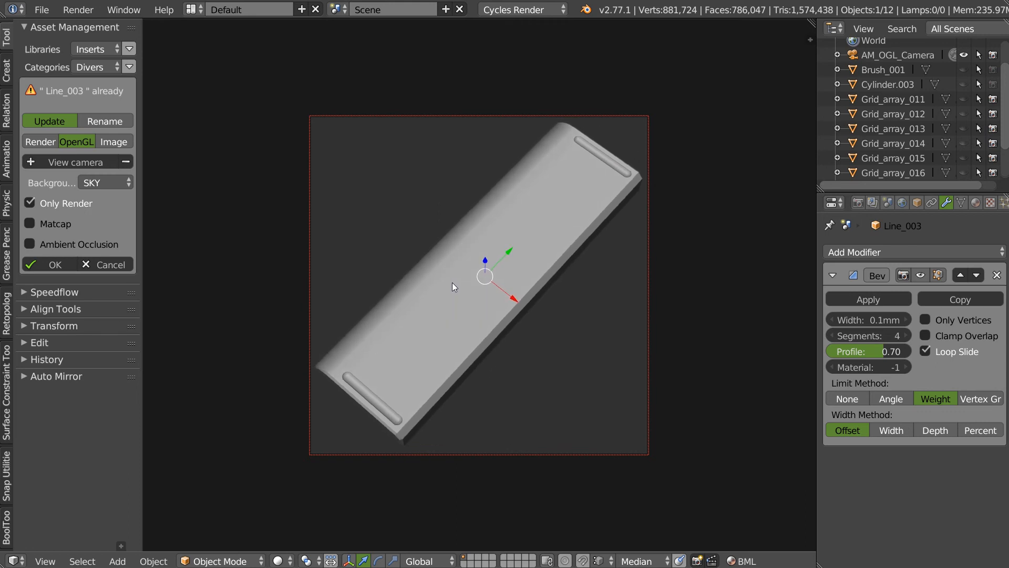
pyautogui.click(55, 263)
# Import the Divers_002 insert from the asset library and delete the Line_003 block from the scene
pyautogui.click(73, 170)
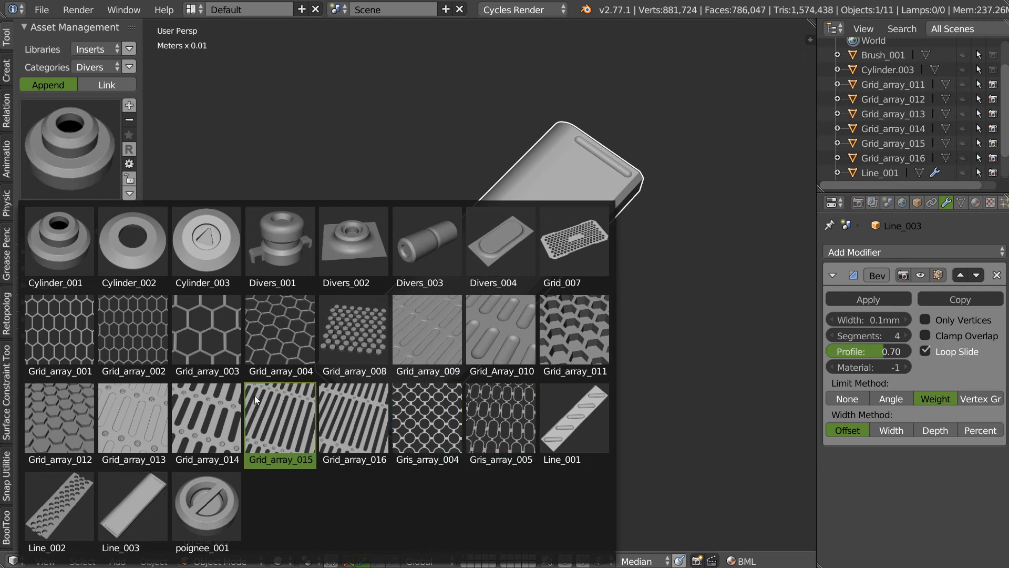
pyautogui.click(349, 236)
pyautogui.moveTo(348, 227); pyautogui.dragTo(427, 371, button='middle')
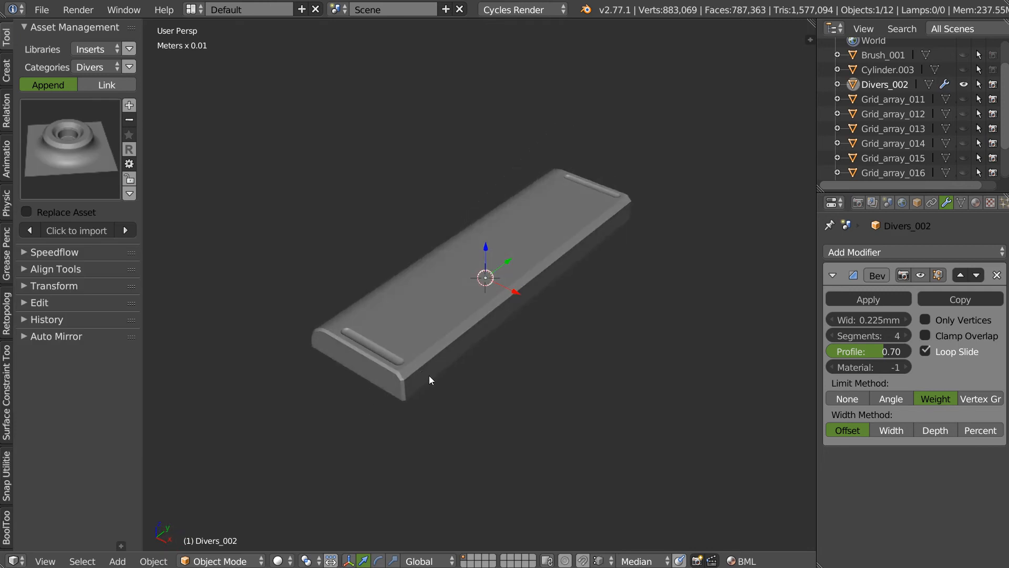
pyautogui.rightClick(433, 371)
pyautogui.press('Delete')
# Duplicate the Divers_002 insert and place the copy directly above the original along Z
pyautogui.rightClick(484, 288)
pyautogui.scroll(7, 435, 329)
pyautogui.moveTo(442, 304); pyautogui.dragTo(456, 304, button='middle')
pyautogui.hotkey('shift', 'd')
pyautogui.press('z')
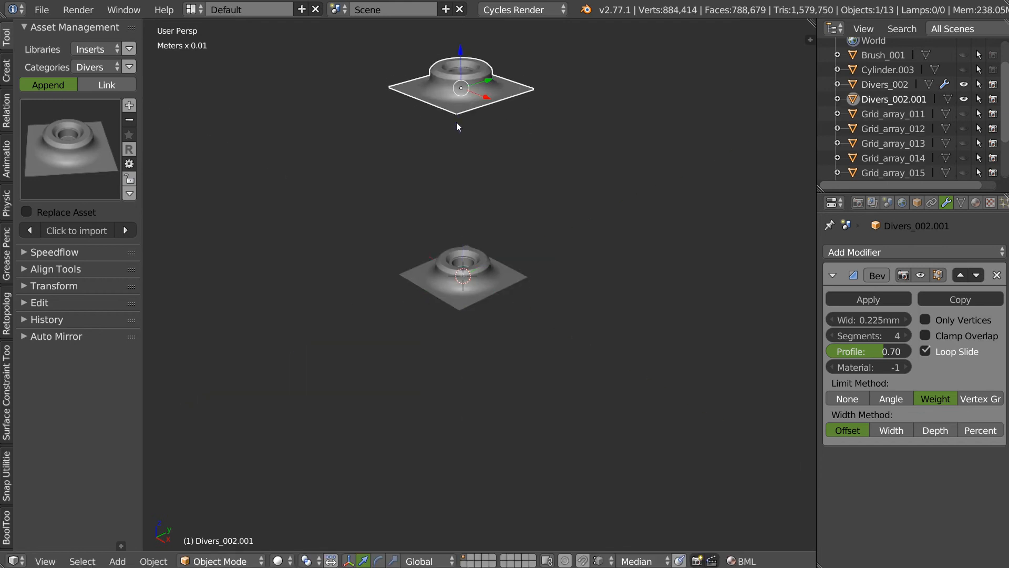
# Add a cube at the original insert, scale it up around the insert and give it a 0.325 mm four-segment weighted bevel
pyautogui.click(462, 124)
pyautogui.rightClick(462, 278)
pyautogui.click(438, 371)
pyautogui.press('s')
pyautogui.click(647, 347)
pyautogui.press('space')
pyautogui.click(644, 298)
pyautogui.click(649, 301)
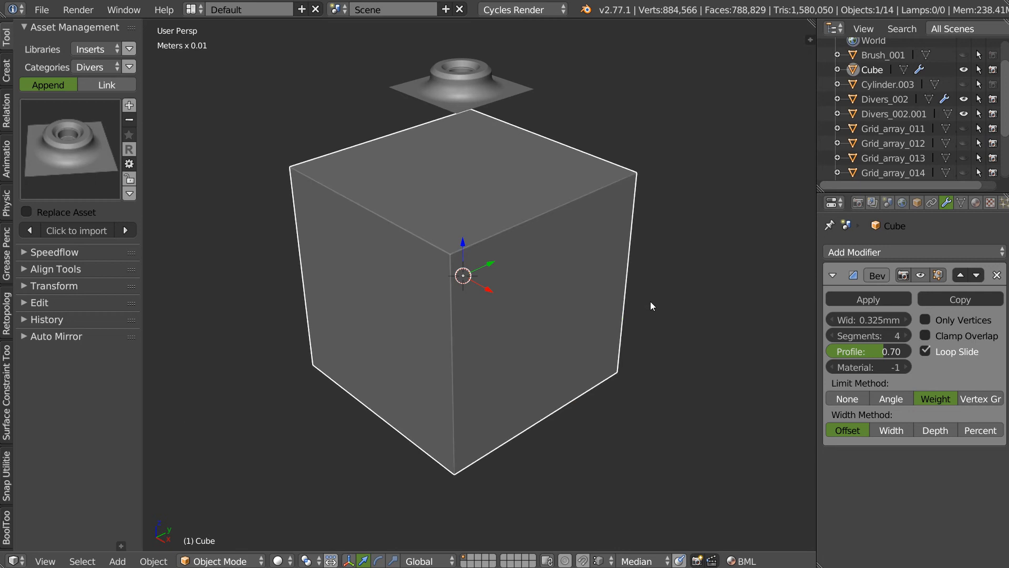
# Lower the copied insert along Z until its base sits in the cube's top face
pyautogui.rightClick(483, 93)
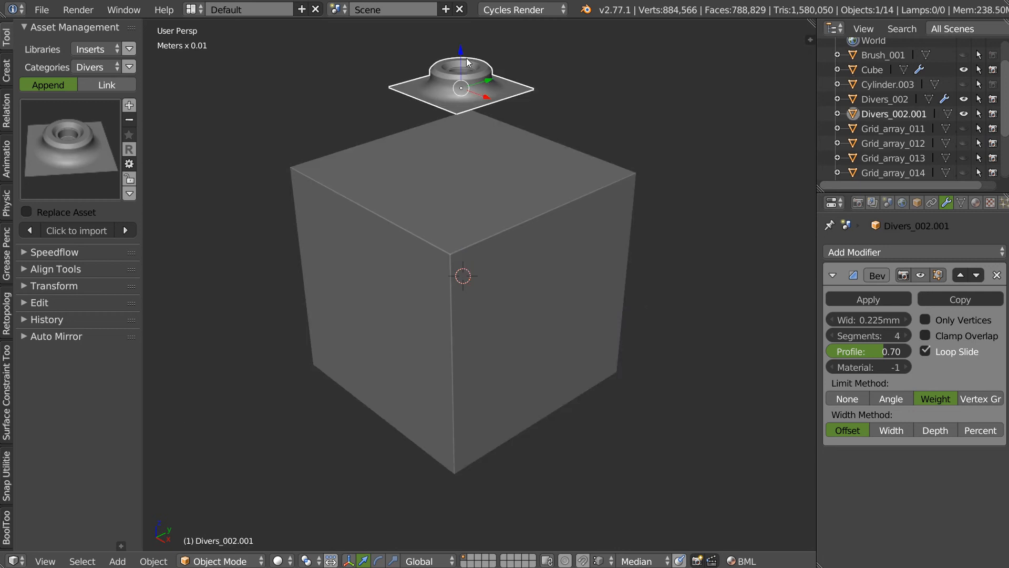
pyautogui.press('g')
pyautogui.press('z')
pyautogui.click(296, 166)
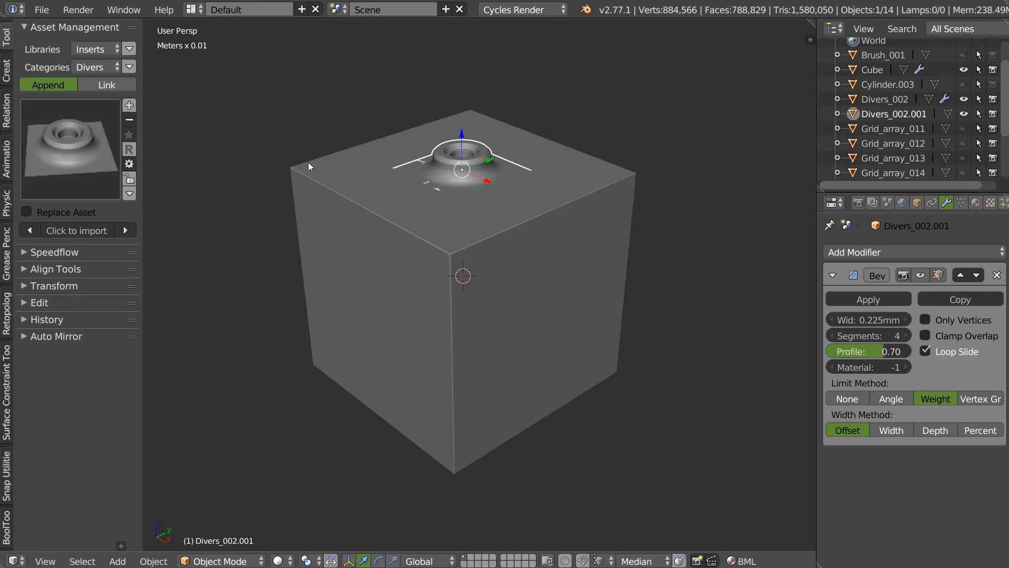
# Join the copied insert to the cube with an applied Boolean union and delete the leftover copy
pyautogui.keyDown('shift'); pyautogui.rightClick(494, 234); pyautogui.keyUp('shift')
pyautogui.press('space')
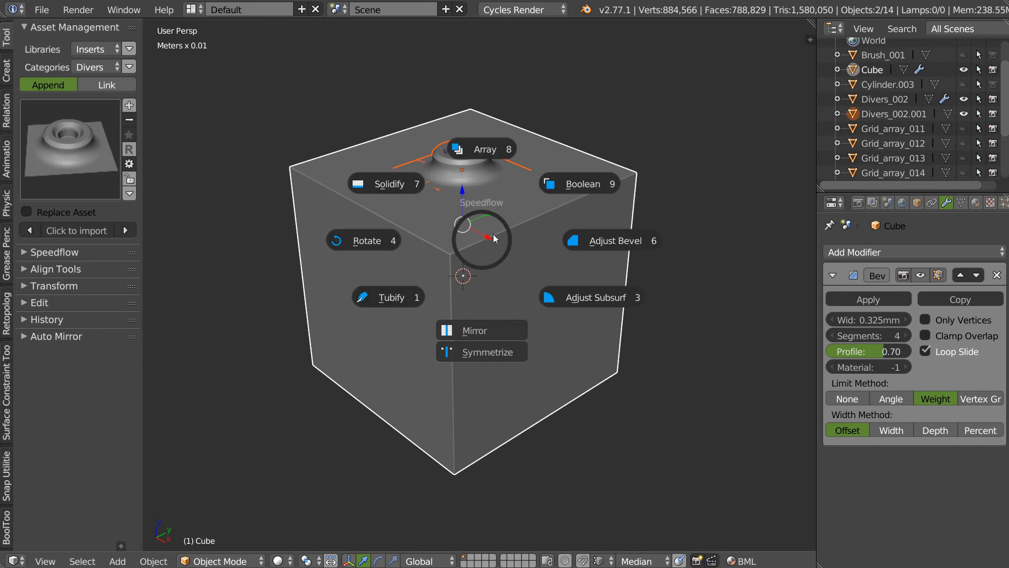
pyautogui.click(577, 183)
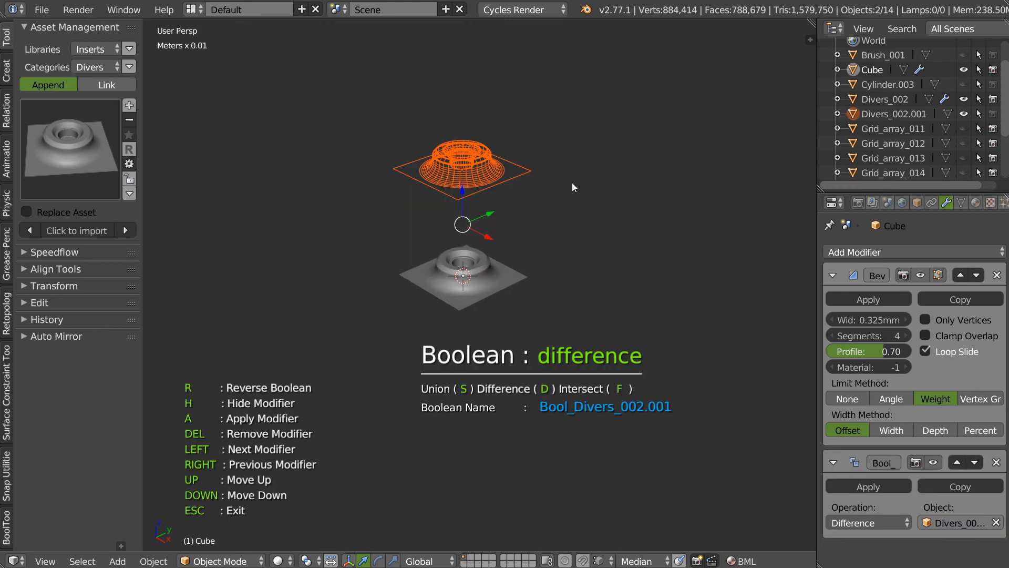
pyautogui.press('s')
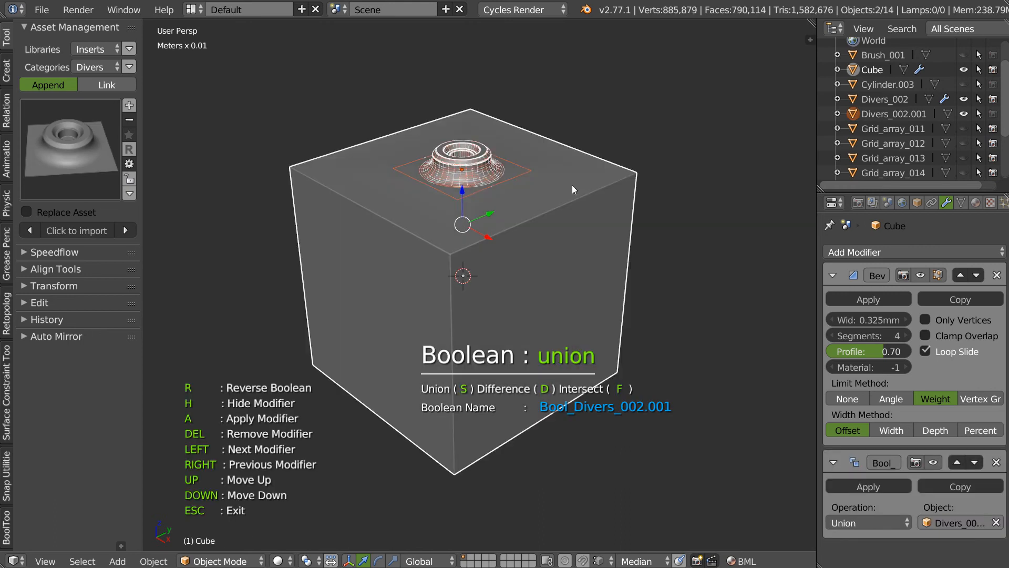
pyautogui.press('a')
pyautogui.rightClick(523, 171)
pyautogui.press('x')
pyautogui.click(467, 197)
# Select the edge loop where the insert's flare meets the cube's top face and apply Add Sharp to it
pyautogui.moveTo(466, 194); pyautogui.dragTo(311, 196, button='middle')
pyautogui.scroll(3, 448, 183)
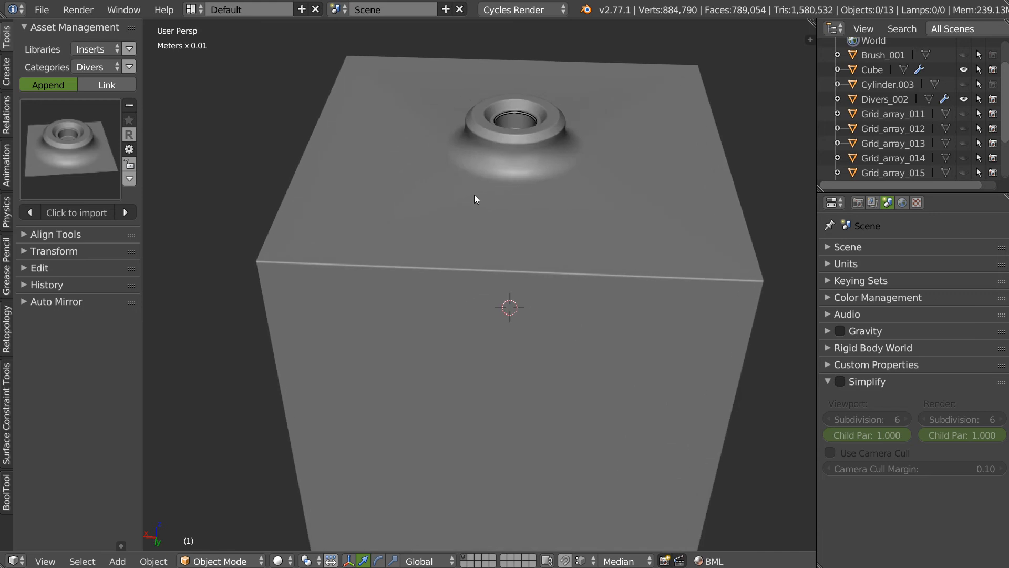
pyautogui.rightClick(485, 197)
pyautogui.press('Tab')
pyautogui.keyDown('alt'); pyautogui.rightClick(485, 182); pyautogui.keyUp('alt')
pyautogui.hotkey('shift', 'e')
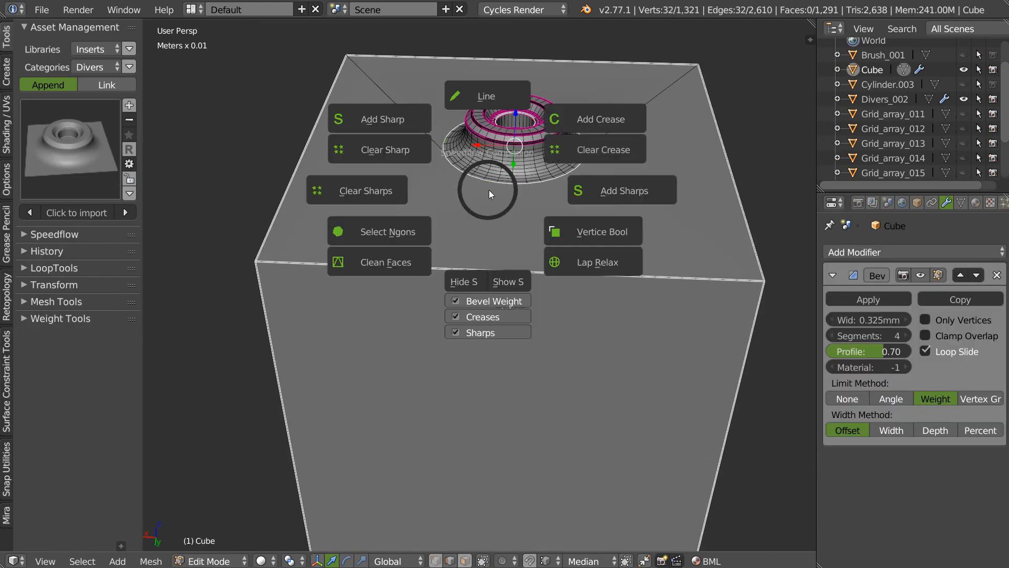
pyautogui.click(376, 121)
pyautogui.press('Tab')
# Reduce the cube's bevel width to 75 µm with Adjust Bevel
pyautogui.moveTo(443, 188)
pyautogui.mouseDown(button='middle')
pyautogui.moveTo(446, 227)
pyautogui.moveTo(503, 134)
pyautogui.mouseUp(button='middle')
pyautogui.scroll(6, 505, 158)
pyautogui.hotkey('shift', 'space')
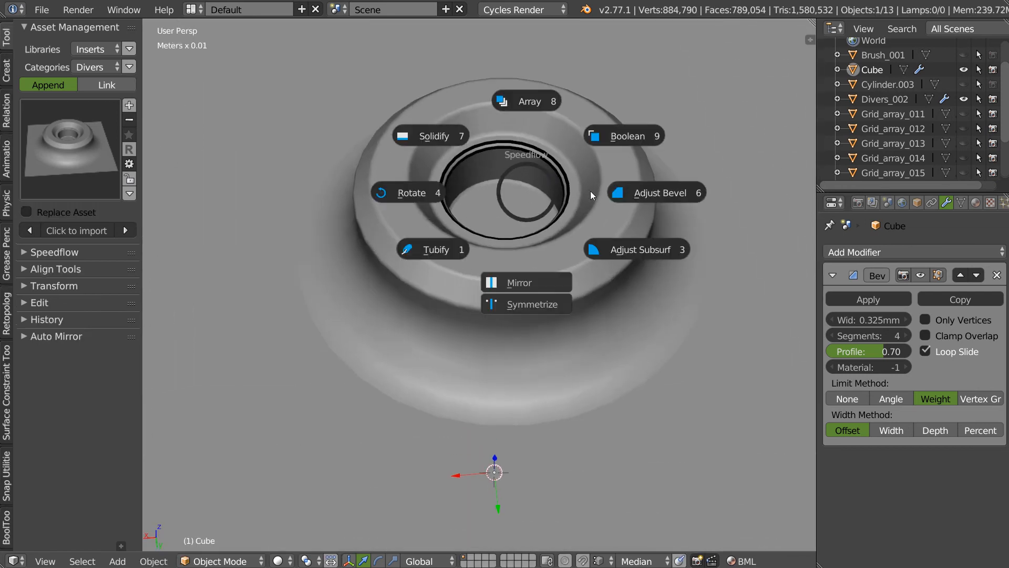
pyautogui.click(641, 197)
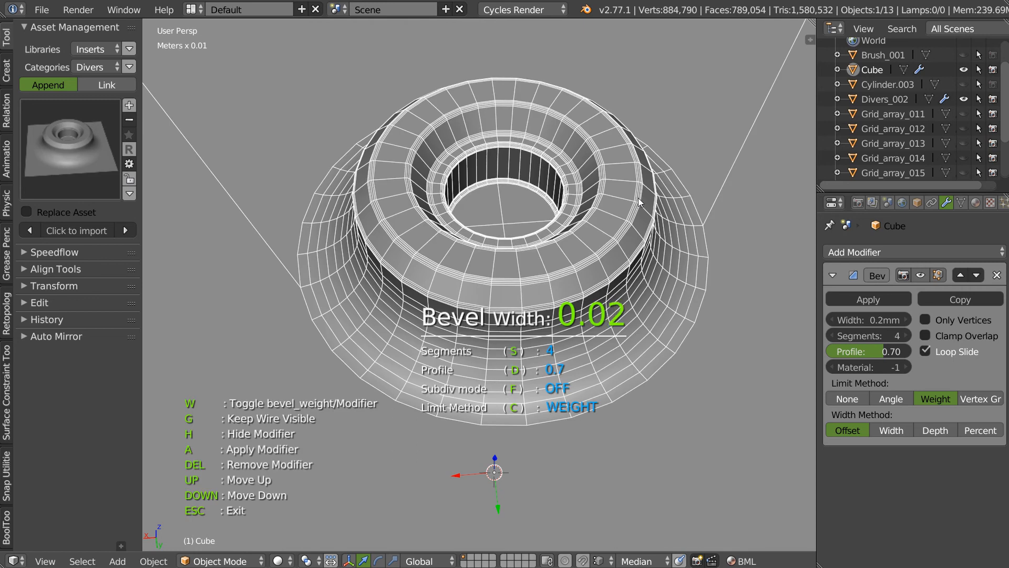
pyautogui.press('Escape')
# Select the upper and lower edge loops of the insert's central hole on the cube and clear their sharps
pyautogui.scroll(5, 583, 191)
pyautogui.press('Tab')
pyautogui.moveTo(529, 143); pyautogui.dragTo(540, 203, button='middle')
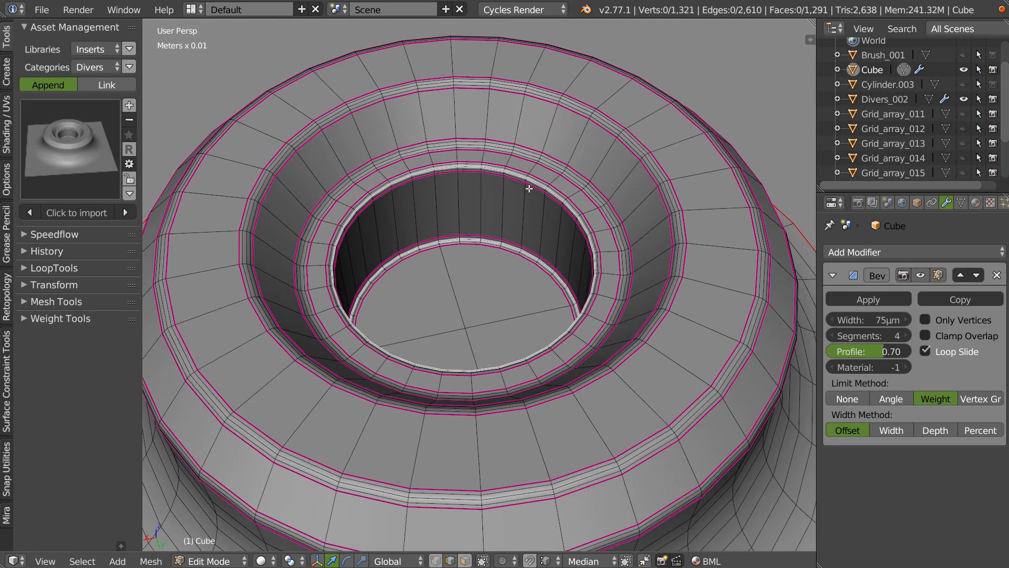
pyautogui.keyDown('alt'); pyautogui.rightClick(518, 174); pyautogui.keyUp('alt')
pyautogui.keyDown('alt'); pyautogui.keyDown('shift'); pyautogui.rightClick(501, 245); pyautogui.keyUp('shift'); pyautogui.keyUp('alt')
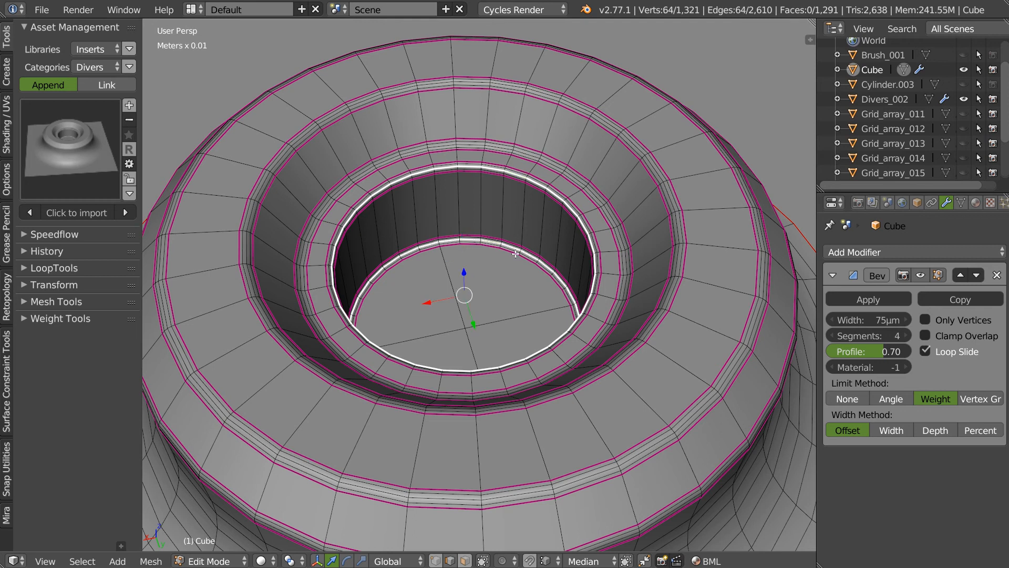
pyautogui.hotkey('shift', 'q')
pyautogui.click(409, 260)
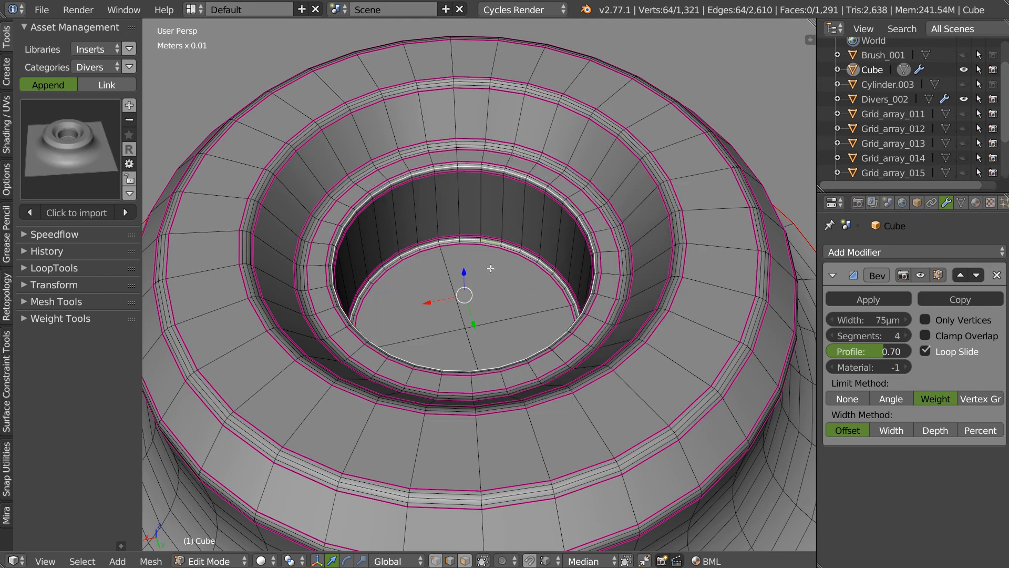
# Leave mesh editing and delete the cube carrying the merged insert
pyautogui.press('Tab')
pyautogui.scroll(-5, 416, 285)
pyautogui.moveTo(624, 178); pyautogui.dragTo(521, 277, button='middle')
pyautogui.scroll(-3, 584, 210)
pyautogui.scroll(-4, 521, 210)
pyautogui.press('x')
pyautogui.click(506, 308)
# Select the remaining Divers_002 insert and apply Clear Sharps to its entire mesh
pyautogui.rightClick(526, 273)
pyautogui.moveTo(526, 273); pyautogui.dragTo(525, 298, button='middle')
pyautogui.scroll(3, 524, 298)
pyautogui.moveTo(607, 238); pyautogui.dragTo(506, 266, button='middle')
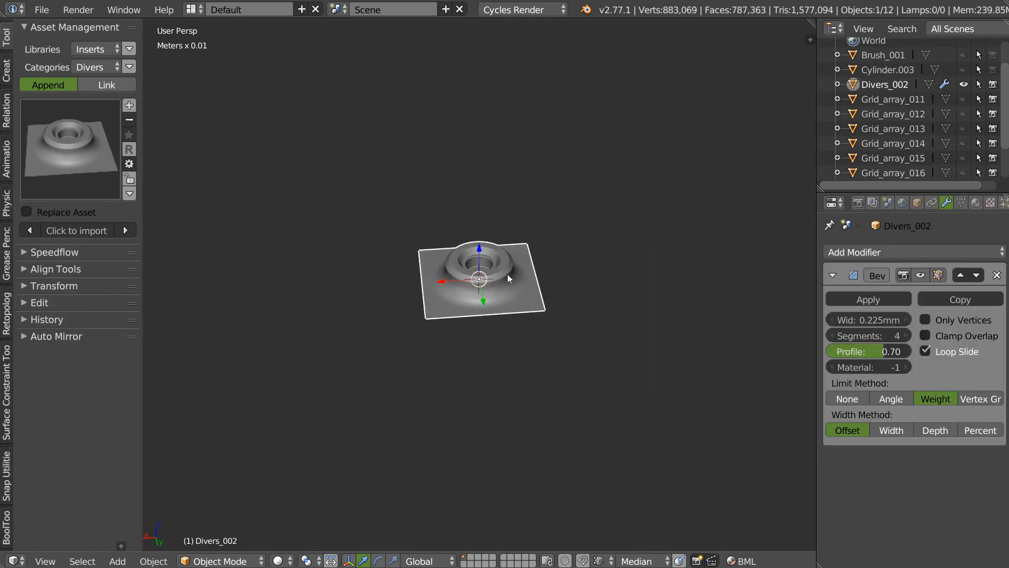
pyautogui.press('Tab')
pyautogui.press('a')
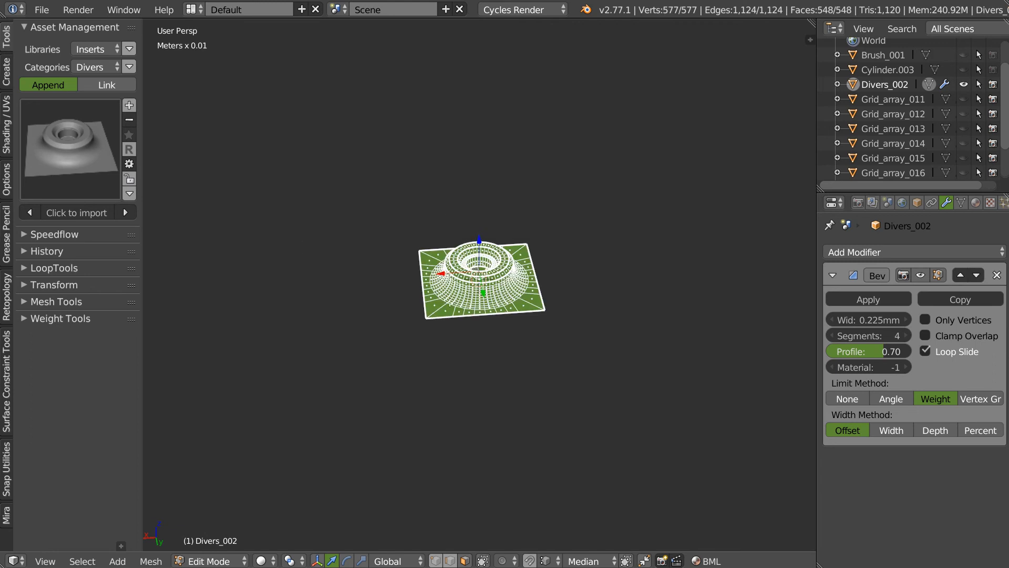
pyautogui.scroll(8, 452, 304)
pyautogui.hotkey('shift', 'e')
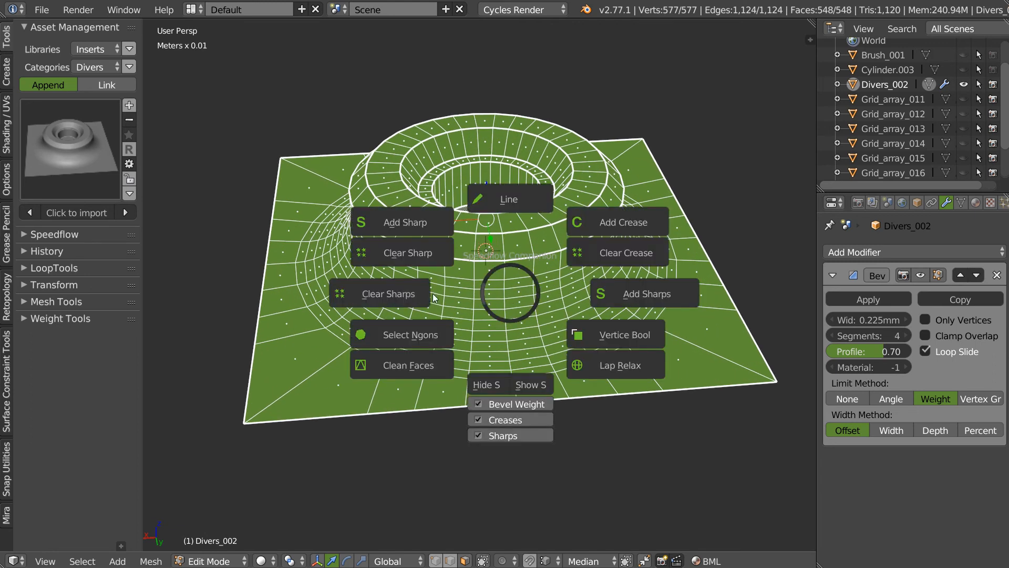
pyautogui.click(394, 292)
pyautogui.press('Tab')
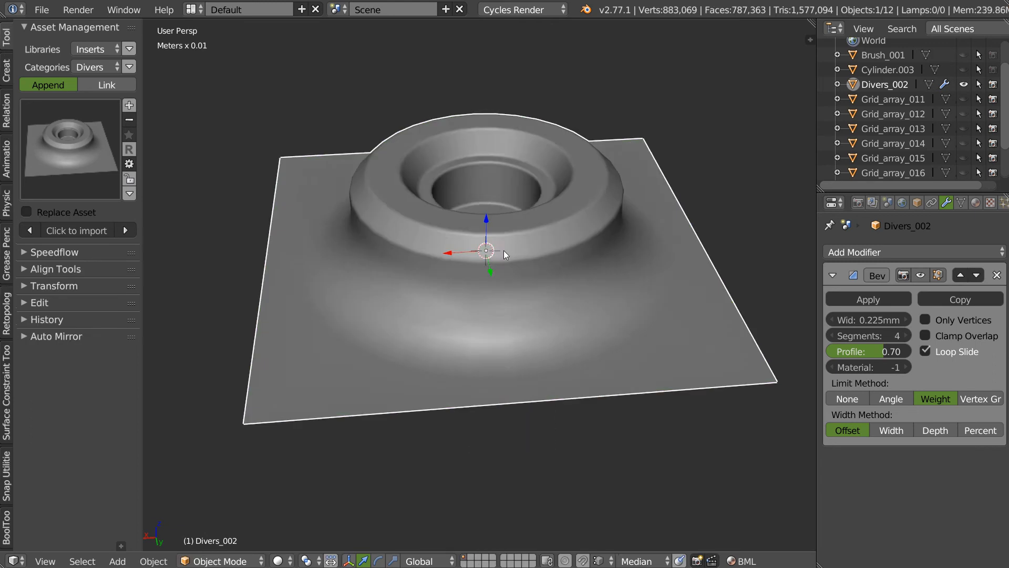
# Duplicate the whole insert mesh within the same object and move the copy far away along negative X
pyautogui.scroll(-6, 502, 273)
pyautogui.scroll(-3, 509, 264)
pyautogui.press('Tab')
pyautogui.click(511, 284)
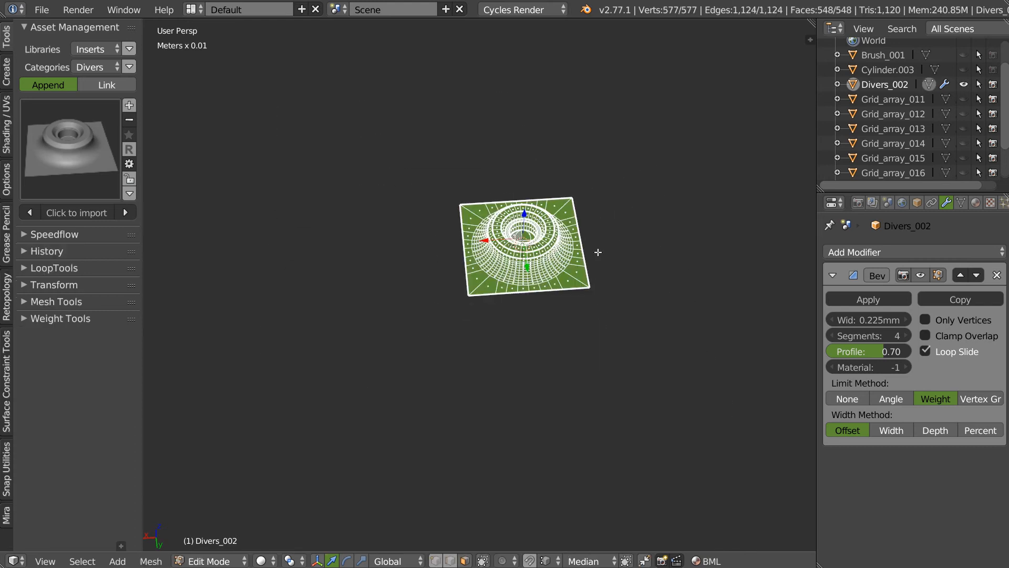
pyautogui.hotkey('shift', 'd')
pyautogui.press('x')
pyautogui.click(810, 263)
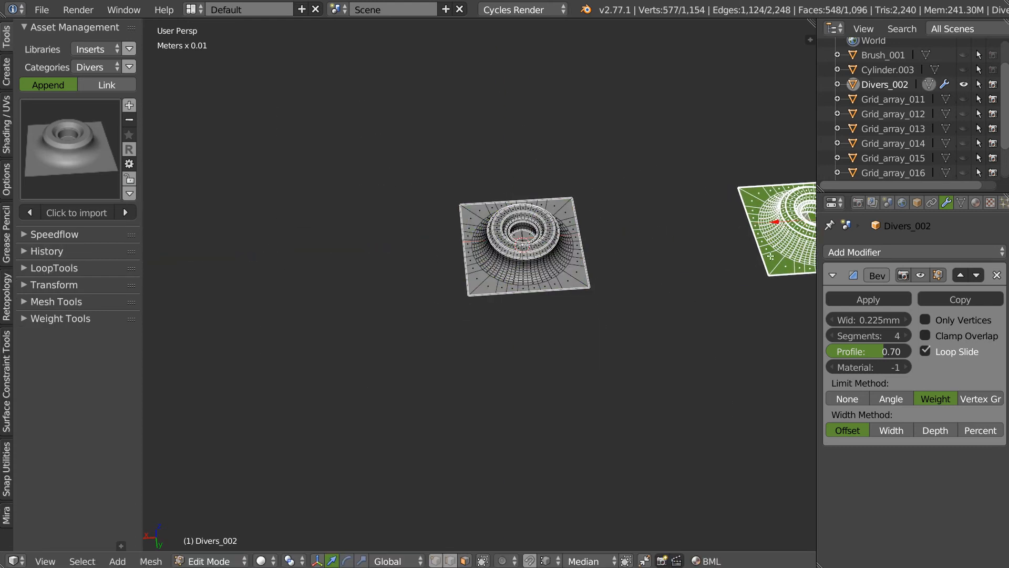
pyautogui.keyDown('shift'); pyautogui.moveTo(809, 263); pyautogui.dragTo(532, 272, button='middle'); pyautogui.keyUp('shift')
pyautogui.press('g')
pyautogui.press('x')
pyautogui.click(714, 263)
pyautogui.scroll(-2, 557, 239)
pyautogui.moveTo(601, 225); pyautogui.dragTo(701, 219)
# Duplicate a single vertex of the original insert upward along Z and separate it into its own object
pyautogui.keyDown('shift'); pyautogui.moveTo(315, 272); pyautogui.dragTo(420, 288, button='middle'); pyautogui.keyUp('shift')
pyautogui.scroll(5, 420, 288)
pyautogui.moveTo(407, 218); pyautogui.dragTo(413, 176, button='middle')
pyautogui.scroll(3, 404, 231)
pyautogui.hotkey('ctrl', 'Tab')
pyautogui.rightClick(414, 179)
pyautogui.hotkey('shift', 'd')
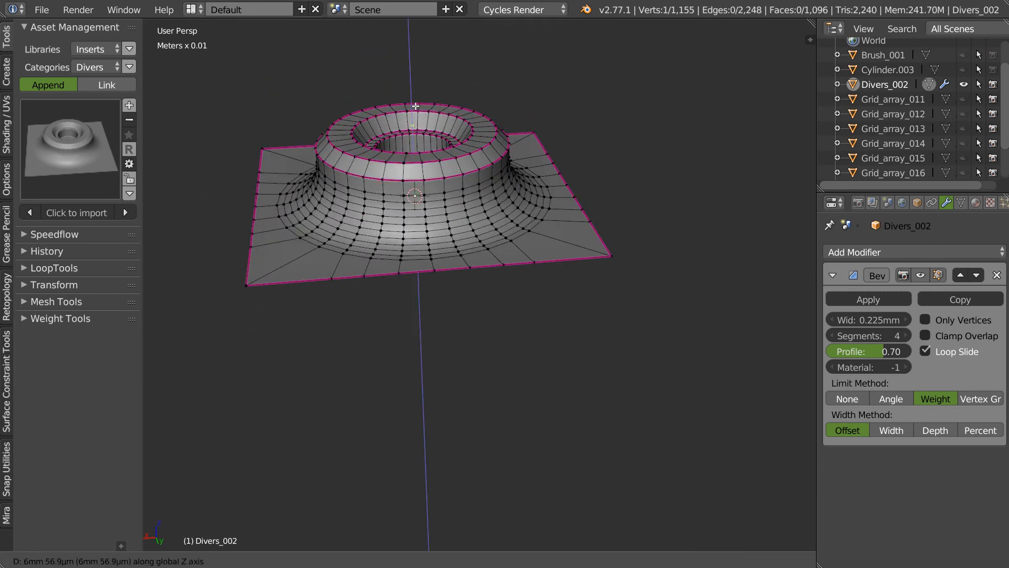
pyautogui.click(447, 148)
pyautogui.press('p')
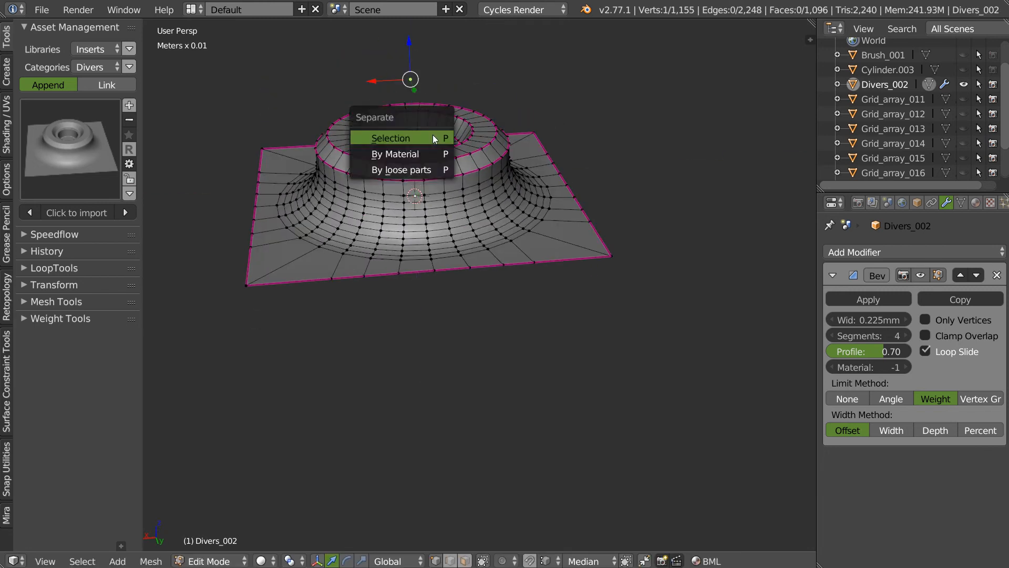
pyautogui.click(417, 137)
pyautogui.press('Tab')
# Set the separated vertex object's origin to its geometry and lower it along Z to the original insert's base
pyautogui.click(412, 77)
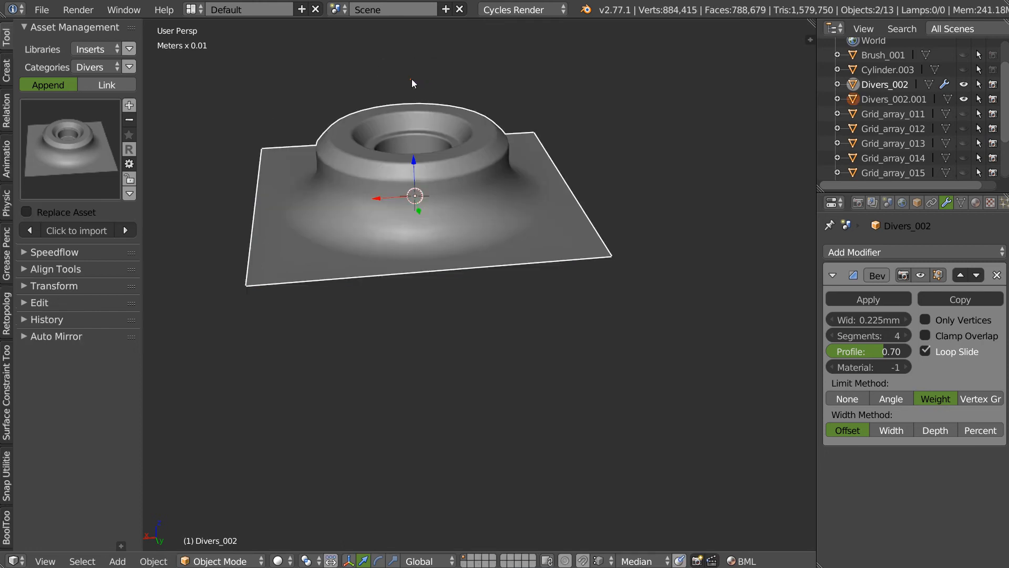
pyautogui.moveTo(426, 108); pyautogui.dragTo(428, 146, button='middle')
pyautogui.hotkey('shift', 's')
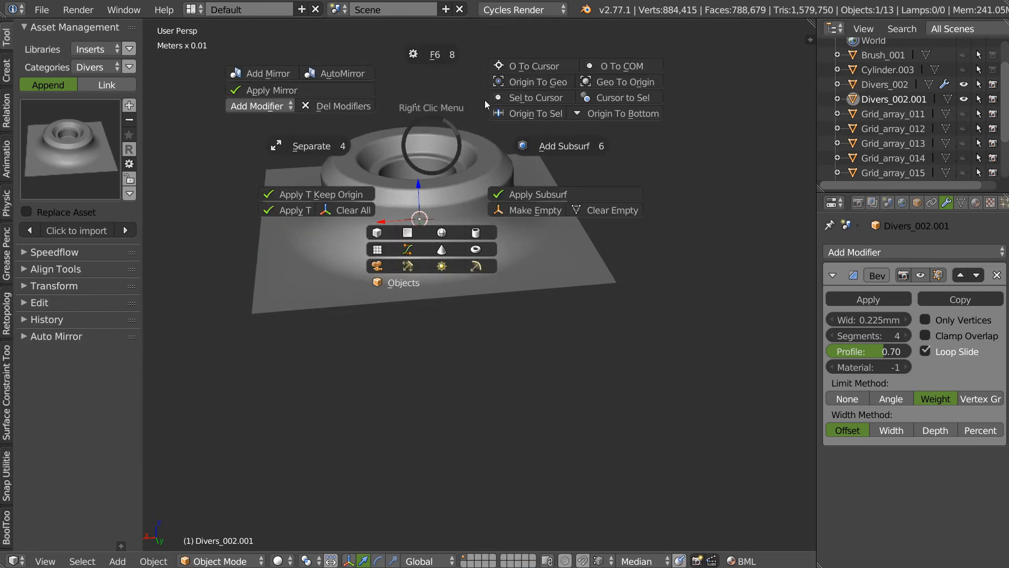
pyautogui.click(512, 81)
pyautogui.press('g')
pyautogui.press('z')
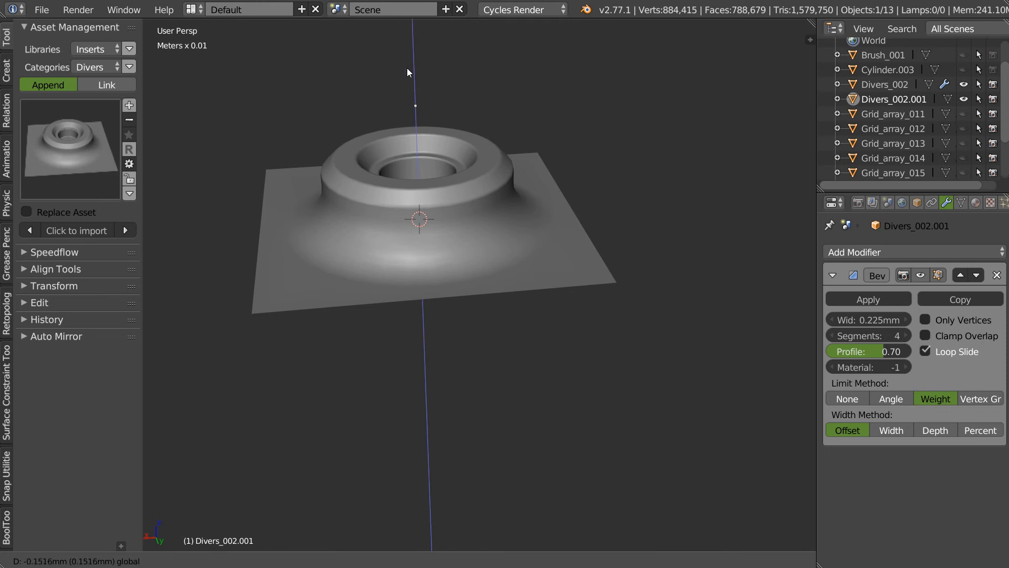
pyautogui.click(409, 169)
# Open the separated vertex object for editing and select its vertex
pyautogui.press('Tab')
pyautogui.moveTo(391, 176); pyautogui.dragTo(412, 156, button='middle')
pyautogui.hotkey('ctrl', 'Tab')
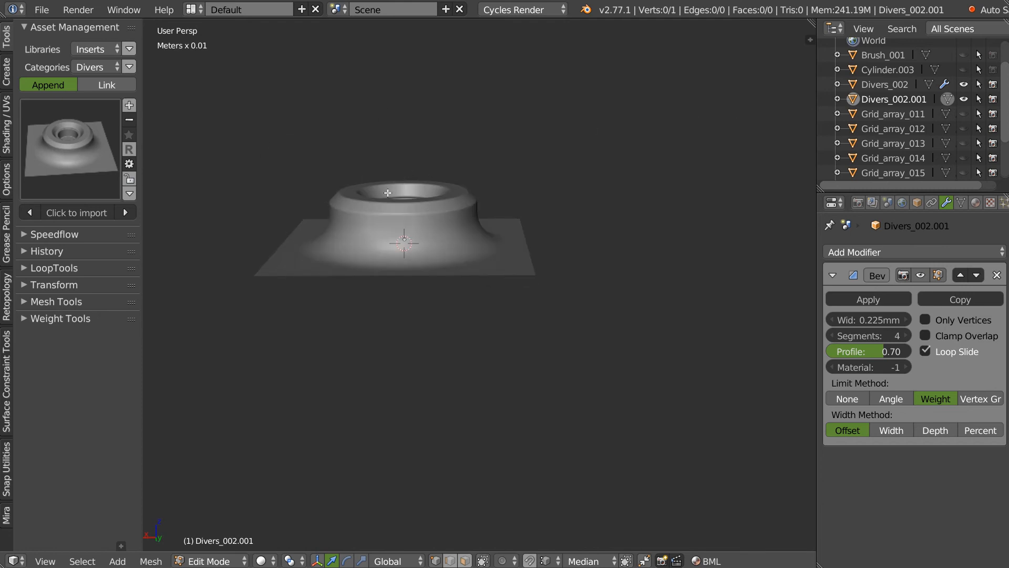
pyautogui.moveTo(388, 193); pyautogui.dragTo(391, 116, button='middle')
pyautogui.press('KP_1')
pyautogui.keyDown('ctrl'); pyautogui.moveTo(587, 159); pyautogui.dragTo(273, 378, button='middle'); pyautogui.keyUp('ctrl')
pyautogui.keyDown('shift'); pyautogui.moveTo(637, 171); pyautogui.dragTo(657, 197, button='middle'); pyautogui.keyUp('shift')
pyautogui.moveTo(601, 232); pyautogui.dragTo(598, 179, button='middle')
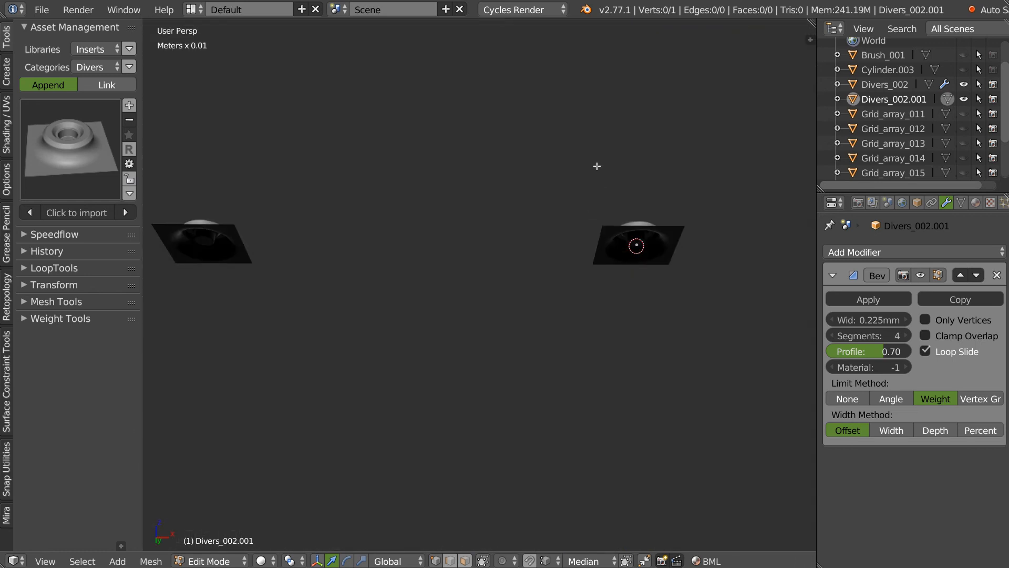
pyautogui.press('KP_1')
pyautogui.moveTo(626, 247)
pyautogui.mouseDown(button='middle')
pyautogui.moveTo(618, 270)
pyautogui.moveTo(606, 258)
pyautogui.moveTo(625, 261)
pyautogui.mouseUp(button='middle')
pyautogui.press('KP_7')
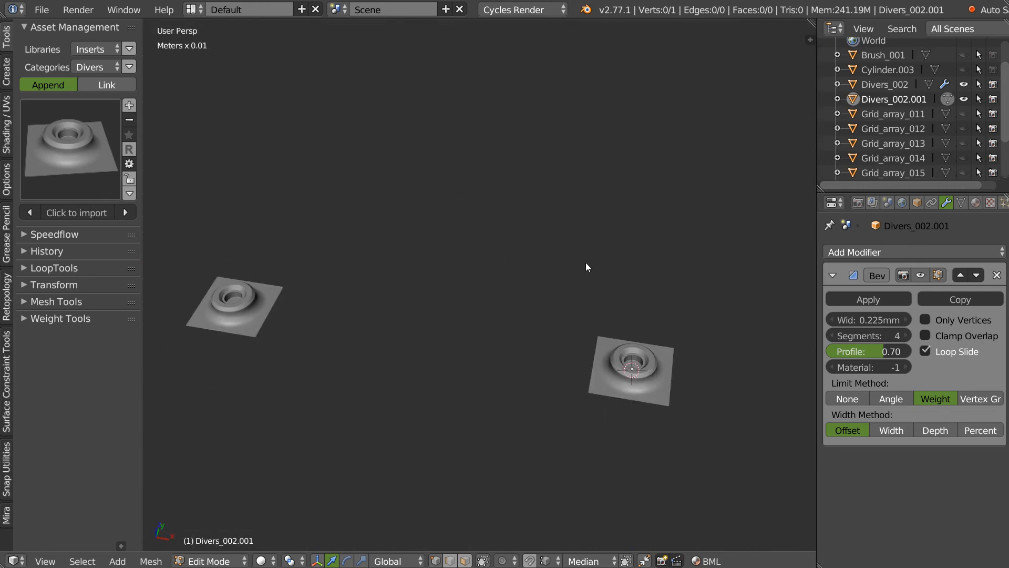
pyautogui.press('Tab')
pyautogui.press('Tab')
pyautogui.press('a')
# Extrude the selected vertex up along Z by about 5 cm above the original insert
pyautogui.press('q')
pyautogui.click(599, 311)
pyautogui.press('q')
pyautogui.click(690, 374)
pyautogui.keyDown('shift'); pyautogui.moveTo(686, 336); pyautogui.dragTo(509, 304, button='middle'); pyautogui.keyUp('shift')
pyautogui.press('q')
pyautogui.click(389, 277)
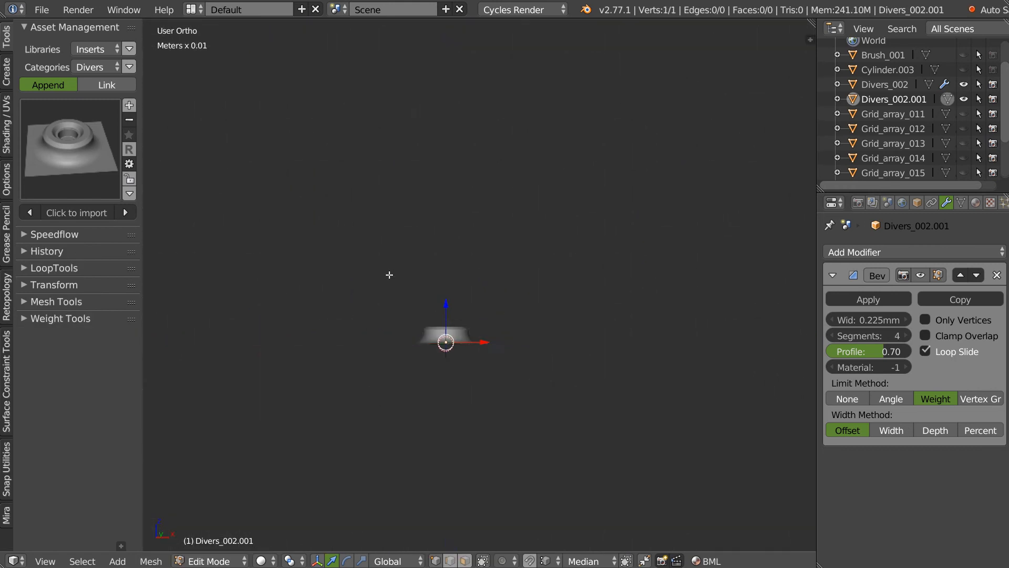
pyautogui.keyDown('shift'); pyautogui.moveTo(441, 307); pyautogui.dragTo(599, 313, button='middle'); pyautogui.keyUp('shift')
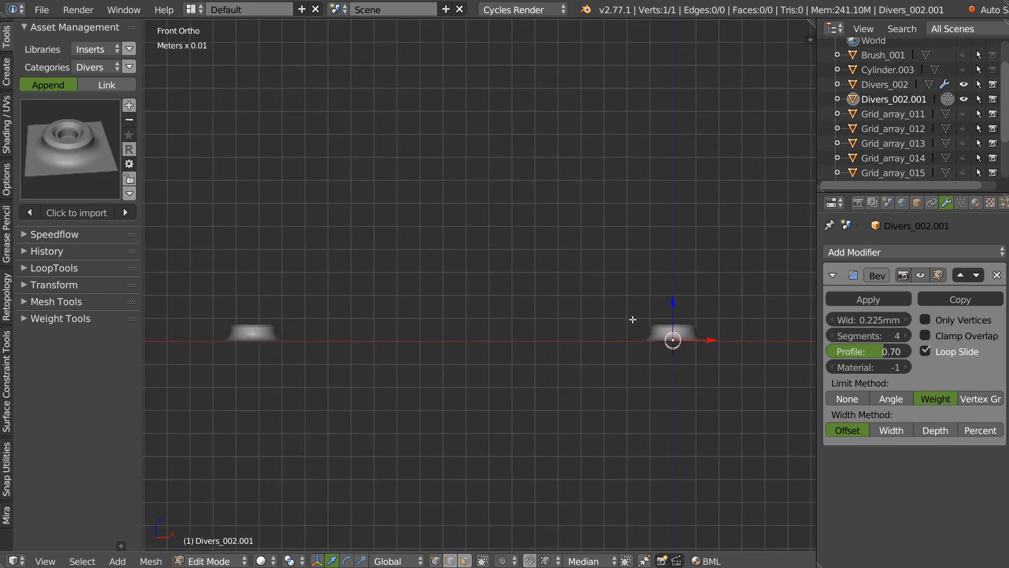
pyautogui.press('e')
pyautogui.press('z')
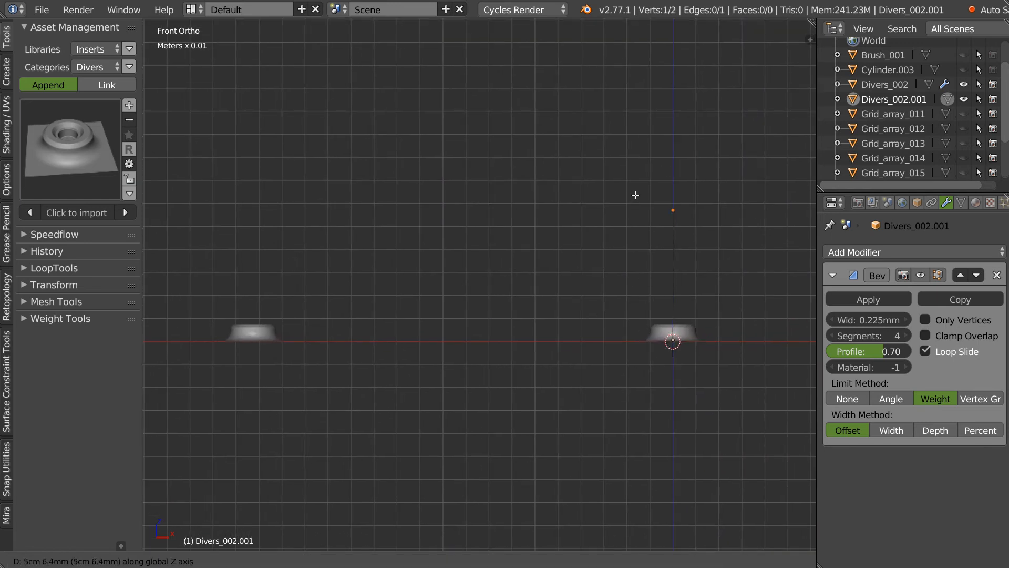
pyautogui.click(694, 239)
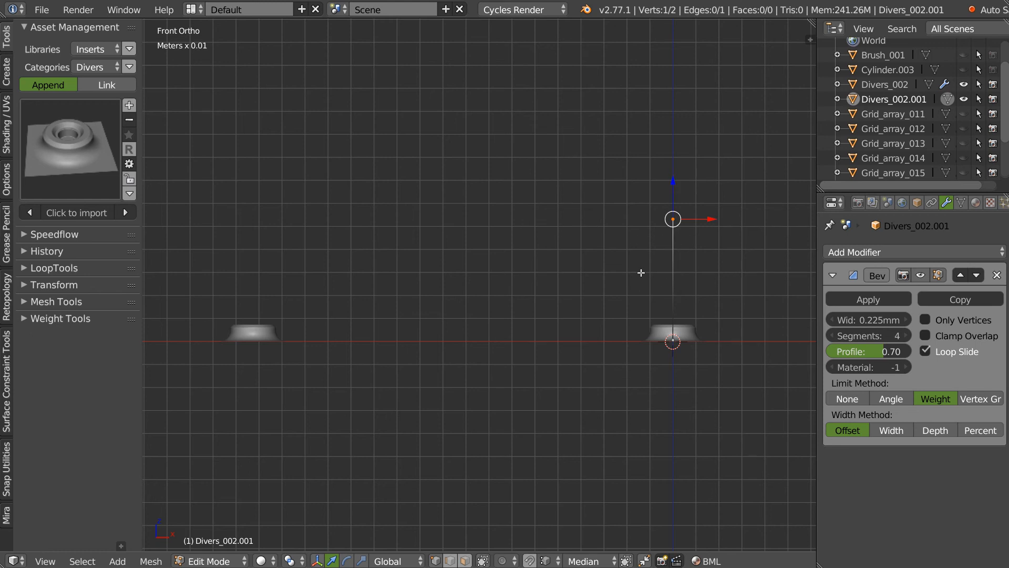
# Extrude the upper vertex along X, snapping it directly above the copied insert's centre
pyautogui.hotkey('shift', 'Tab')
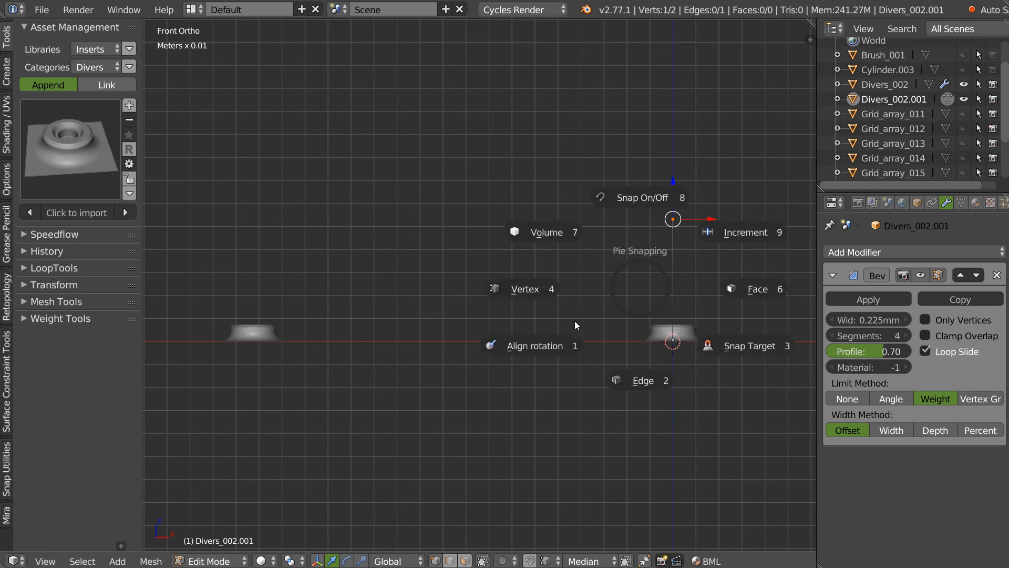
pyautogui.click(508, 350)
pyautogui.press('e')
pyautogui.press('x')
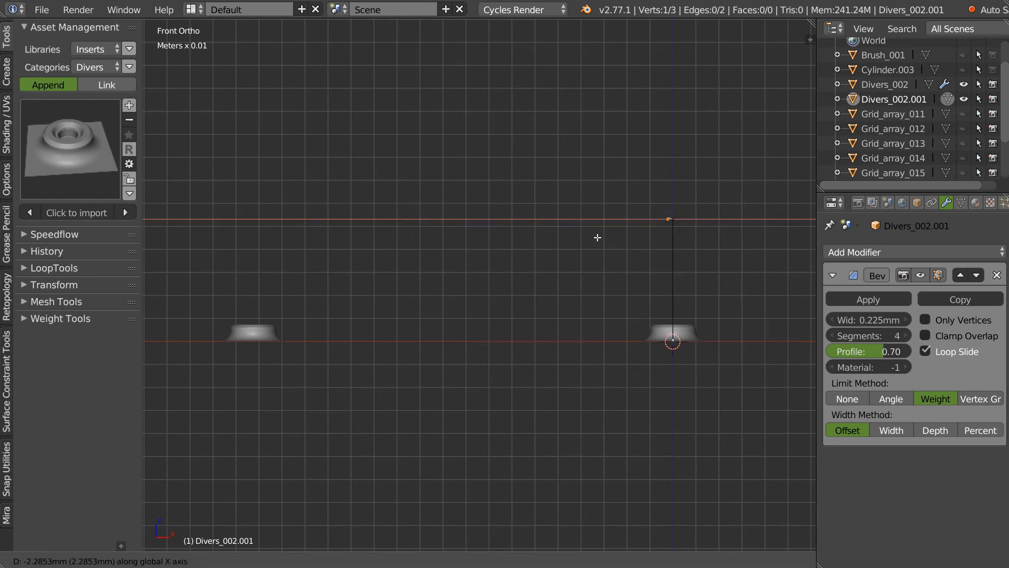
pyautogui.click(221, 286)
pyautogui.press('KP_7')
pyautogui.press('KP_Decimal')
pyautogui.scroll(9, 416, 200)
# Finish placing the path's end vertex above the copied insert and extrude it down along Z by about 5.1 cm to the insert's base
pyautogui.hotkey('shift', 'Tab')
pyautogui.click(500, 249)
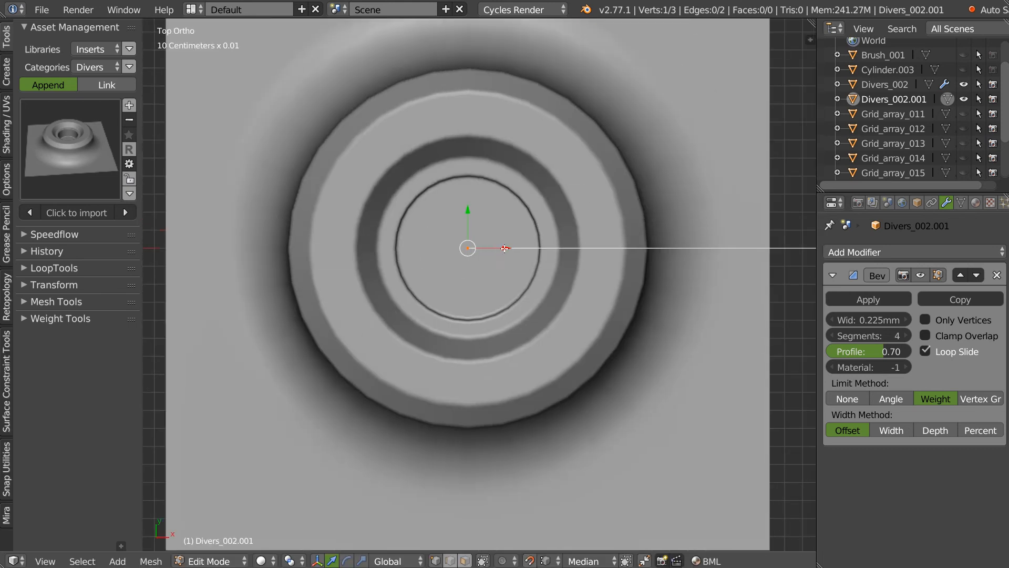
pyautogui.scroll(-8, 530, 264)
pyautogui.moveTo(575, 173); pyautogui.dragTo(534, 196, button='middle')
pyautogui.press('e')
pyautogui.press('z')
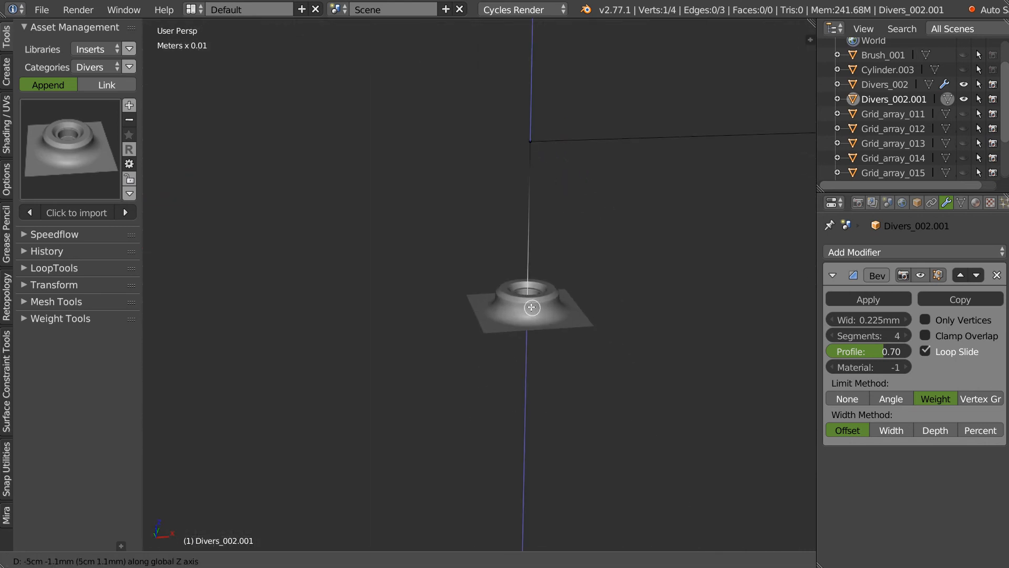
pyautogui.click(625, 296)
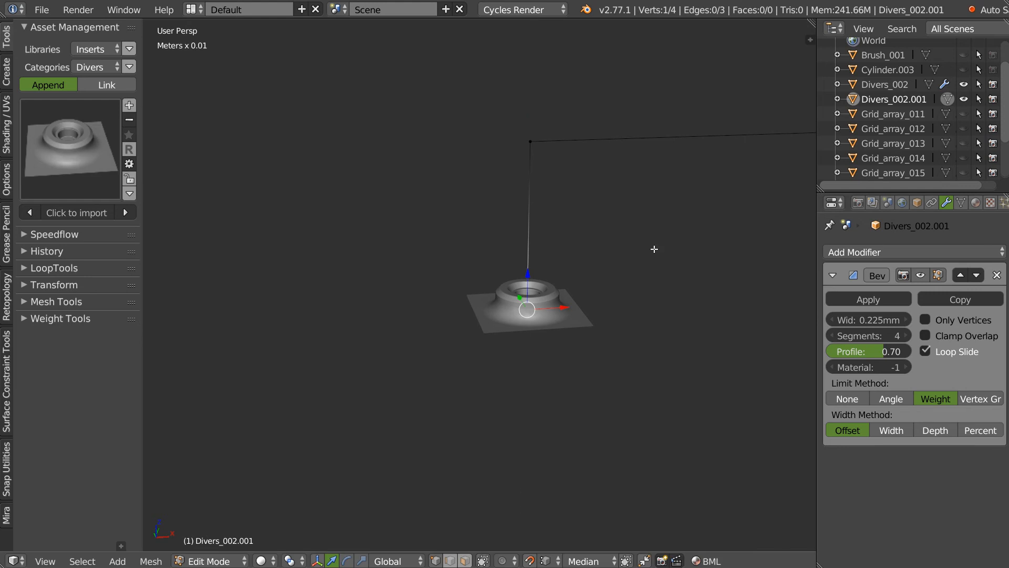
pyautogui.moveTo(626, 294); pyautogui.dragTo(388, 229, button='middle')
pyautogui.rightClick(707, 297)
pyautogui.press('g')
pyautogui.press('z')
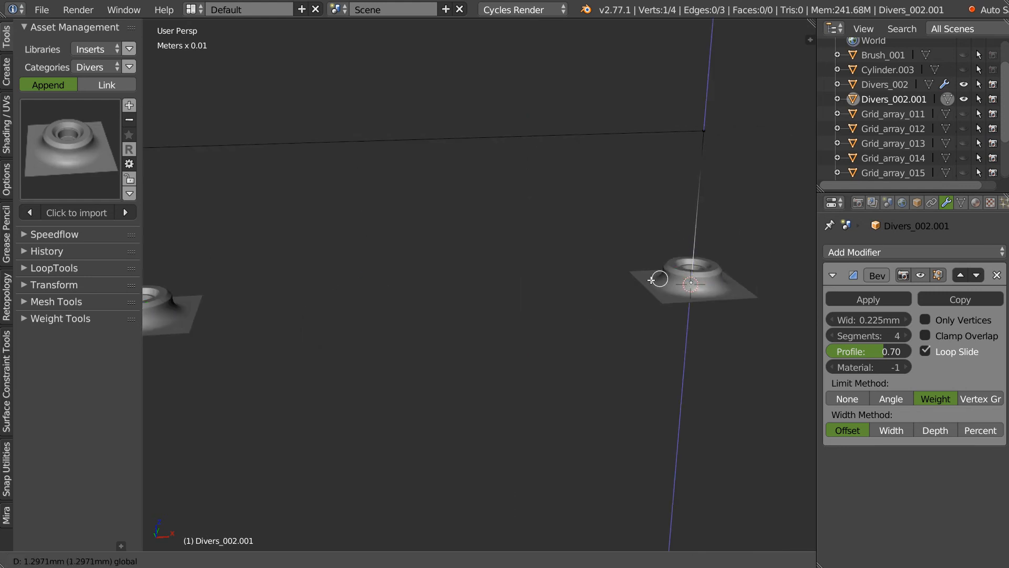
pyautogui.rightClick(628, 270)
pyautogui.keyDown('shift'); pyautogui.moveTo(577, 224); pyautogui.dragTo(534, 238, button='middle'); pyautogui.keyUp('shift')
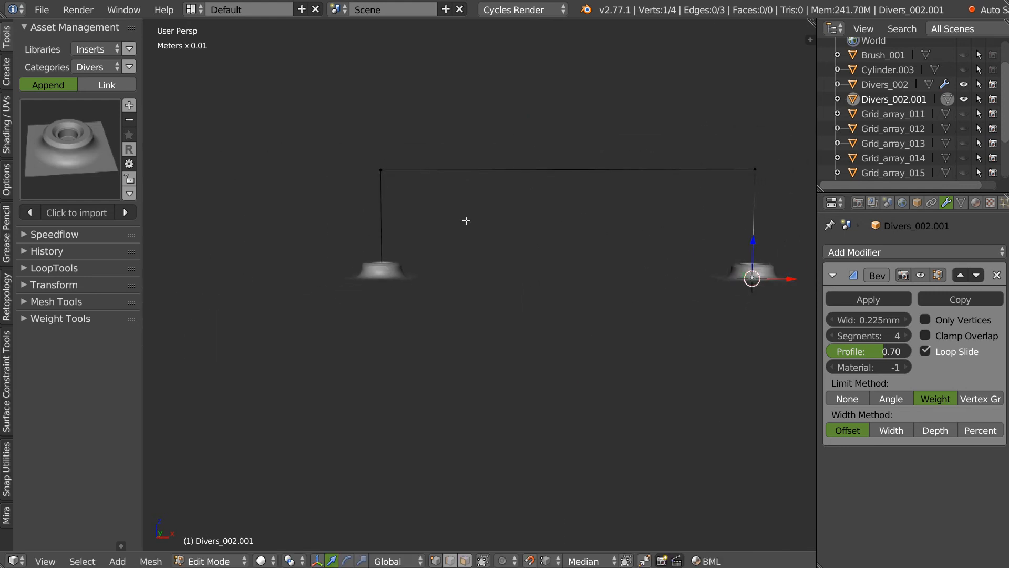
# Bevel the path's two upper corner vertices into rounded multi-segment arcs with an offset of about 2.2
pyautogui.rightClick(381, 170)
pyautogui.keyDown('shift'); pyautogui.rightClick(756, 170); pyautogui.keyUp('shift')
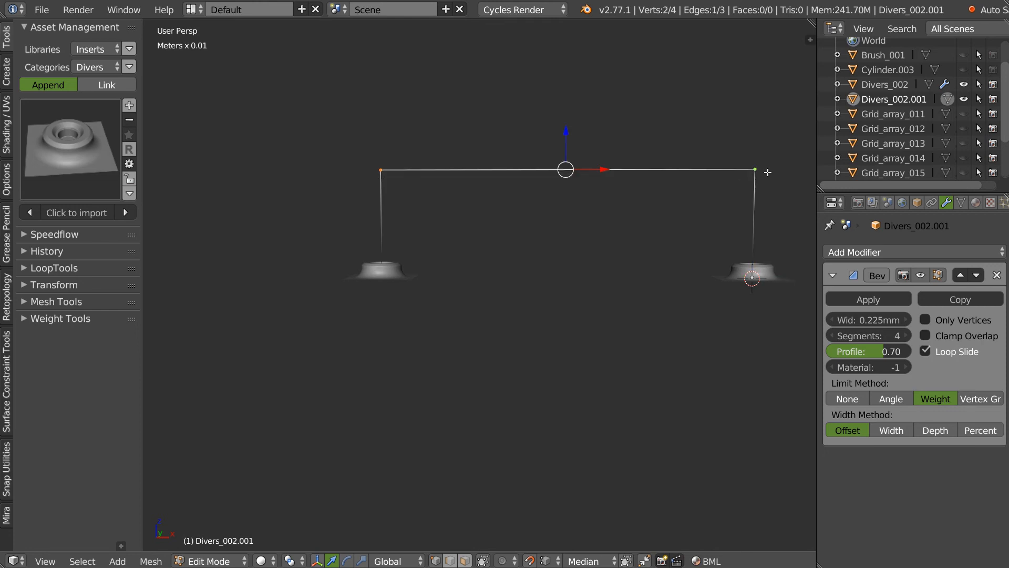
pyautogui.keyDown('shift'); pyautogui.moveTo(584, 217); pyautogui.dragTo(545, 237, button='middle'); pyautogui.keyUp('shift')
pyautogui.hotkey('ctrl', 'shift', 'b')
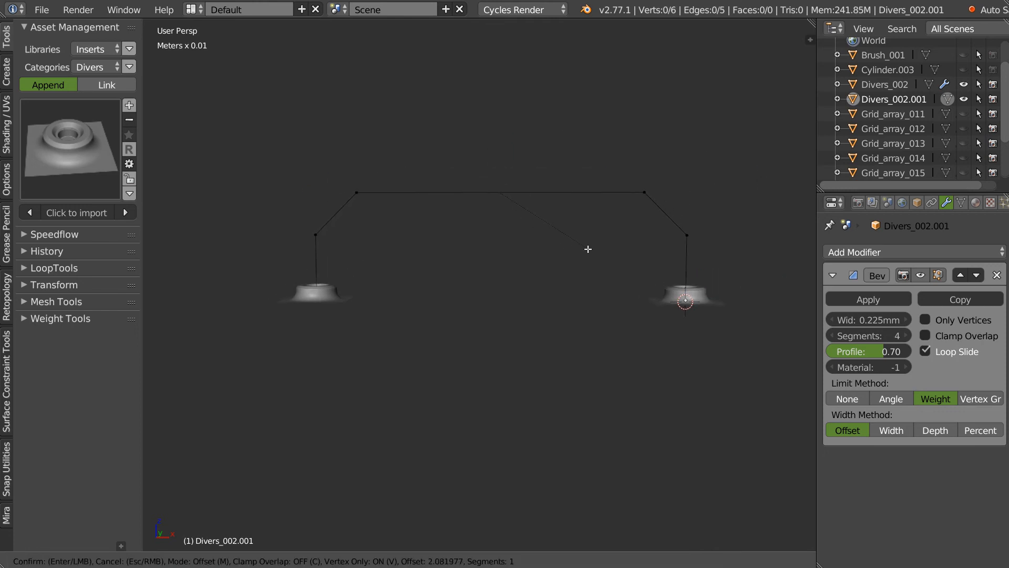
pyautogui.scroll(10, 588, 249)
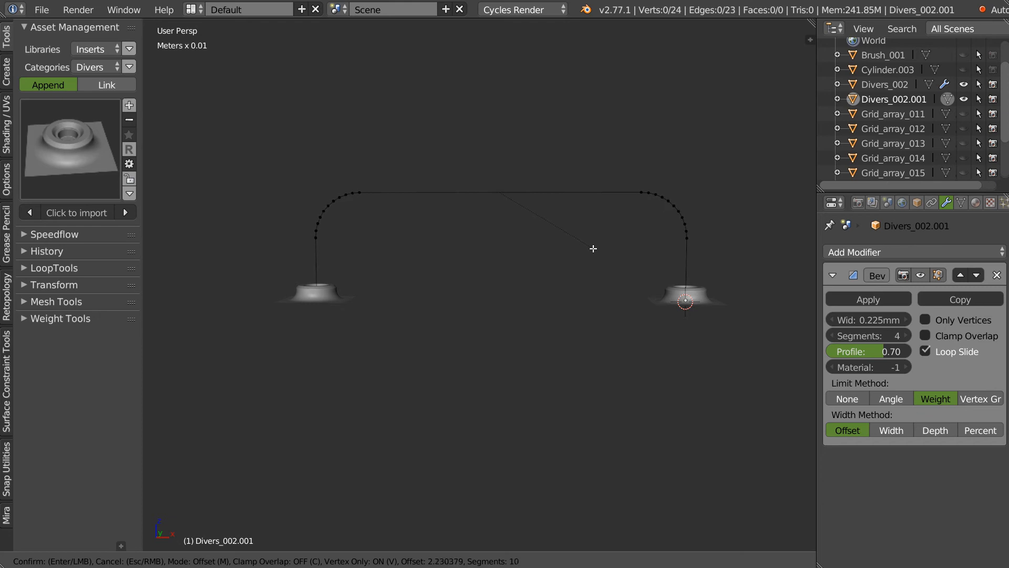
pyautogui.scroll(5, 594, 250)
pyautogui.click(587, 254)
# Leave mesh editing and turn the rounded edge path into a round tube with Tubify
pyautogui.press('Tab')
pyautogui.click(574, 203)
pyautogui.moveTo(531, 207); pyautogui.dragTo(597, 256, button='middle')
pyautogui.keyDown('shift'); pyautogui.moveTo(439, 233); pyautogui.dragTo(478, 219, button='middle'); pyautogui.keyUp('shift')
pyautogui.scroll(2, 478, 220)
pyautogui.scroll(1, 478, 219)
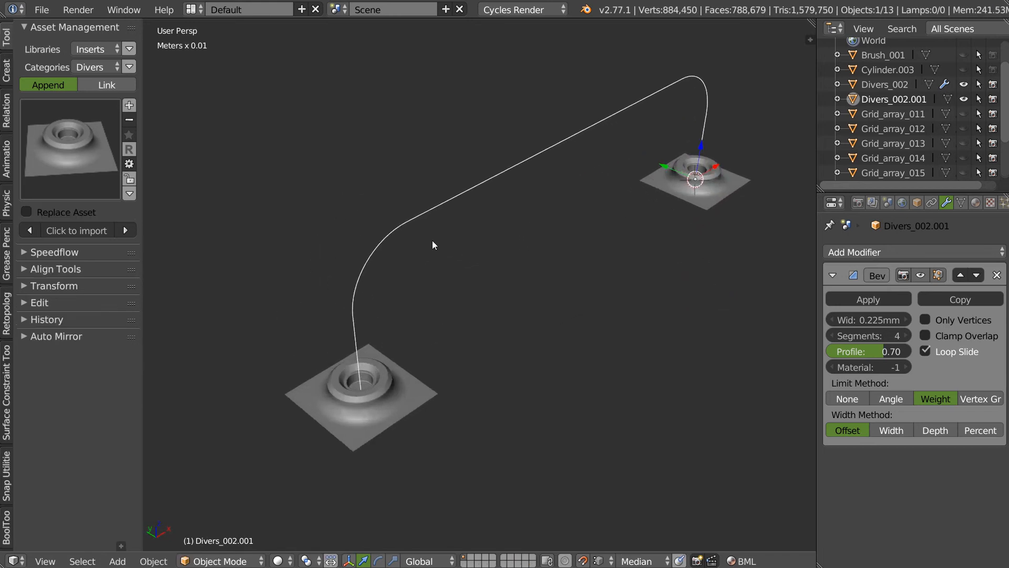
pyautogui.press('space')
pyautogui.click(342, 305)
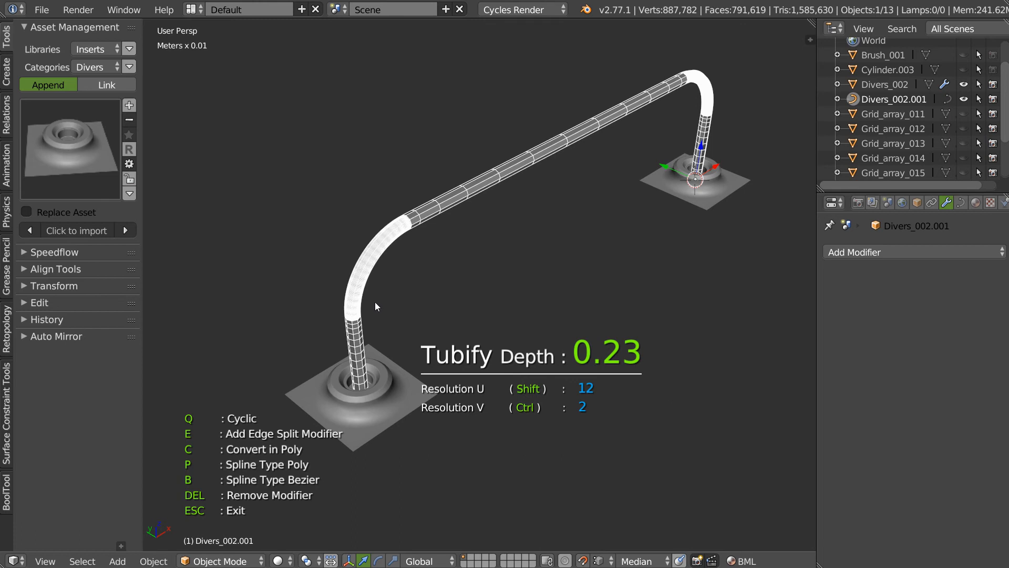
pyautogui.click(408, 299)
# Add a Catmull-Clark subdivision surface modifier with 1 view subdivision to the tube
pyautogui.moveTo(409, 295); pyautogui.dragTo(449, 229, button='middle')
pyautogui.hotkey('shift', 'q')
pyautogui.click(573, 314)
pyautogui.click(604, 317)
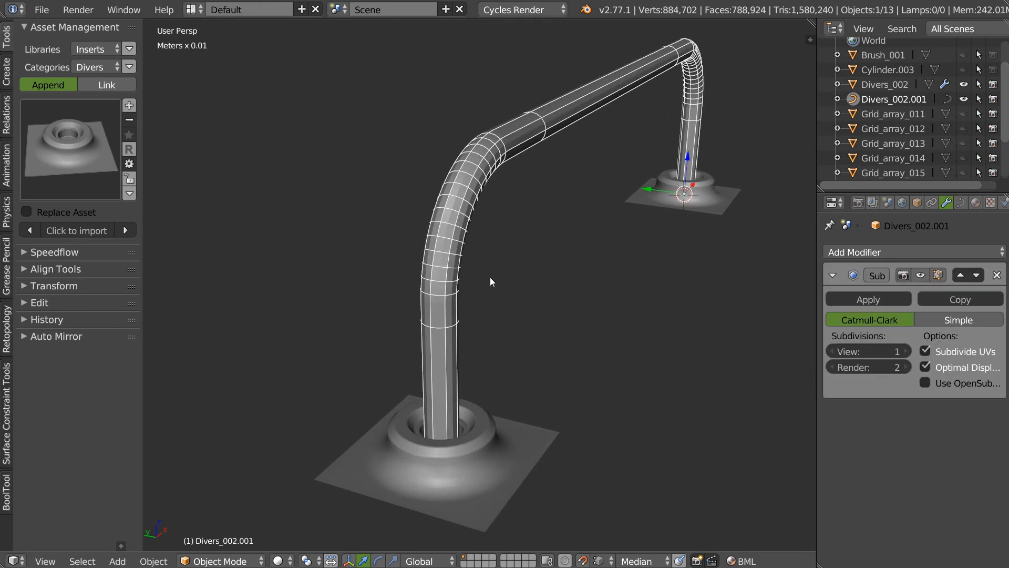
# Inspect the tube and run Tubify on it again with a depth of about 0.42
pyautogui.hotkey('shift', 'z')
pyautogui.click(552, 285)
pyautogui.moveTo(551, 285); pyautogui.dragTo(536, 196, button='middle')
pyautogui.scroll(3, 452, 229)
pyautogui.moveTo(451, 225); pyautogui.dragTo(502, 211, button='middle')
pyautogui.press('space')
pyautogui.click(402, 273)
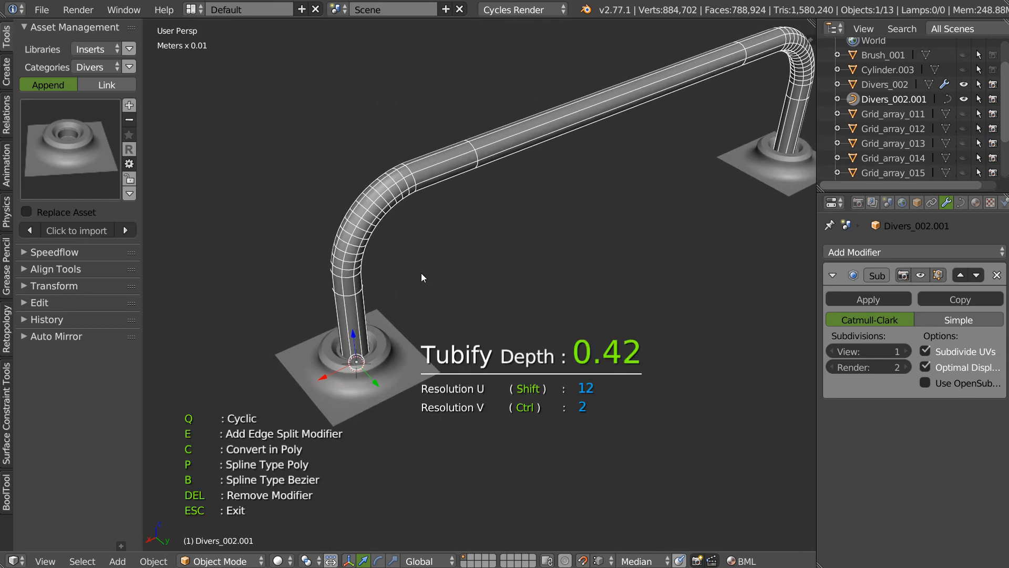
pyautogui.click(426, 273)
# Edit the inserts object and extrude the outer border edges of both square plates down along Z by about 9.7 mm
pyautogui.scroll(-2, 552, 241)
pyautogui.moveTo(552, 241); pyautogui.dragTo(535, 274, button='middle')
pyautogui.scroll(3, 529, 251)
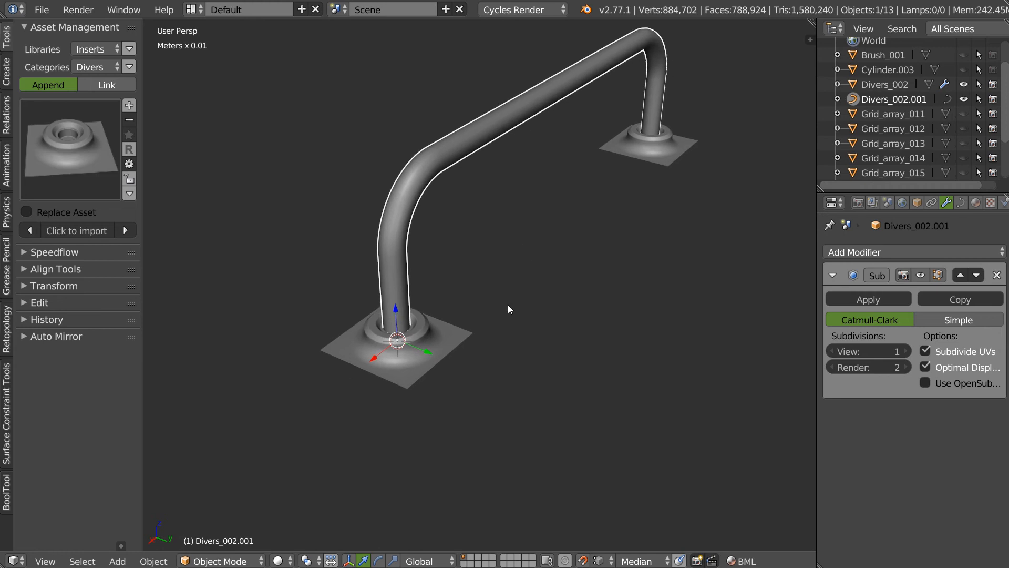
pyautogui.rightClick(459, 336)
pyautogui.press('Tab')
pyautogui.click(452, 381)
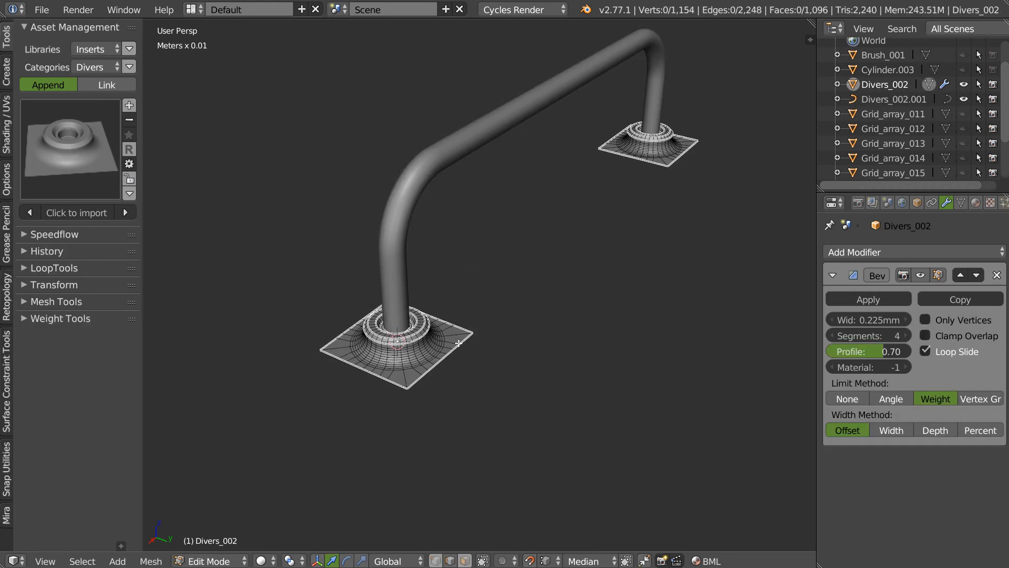
pyautogui.press('l')
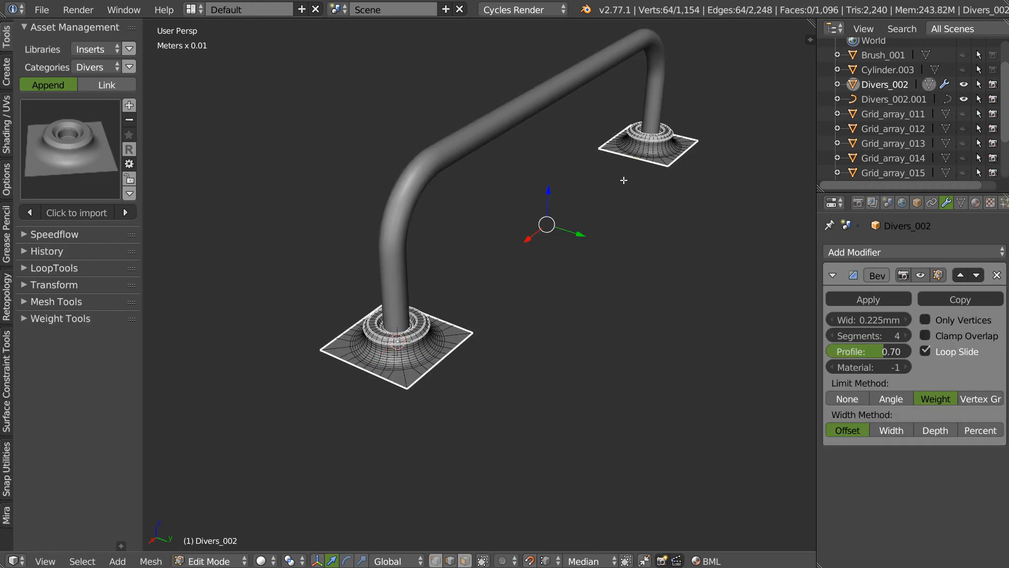
pyautogui.moveTo(610, 172); pyautogui.dragTo(588, 180, button='middle')
pyautogui.press('e')
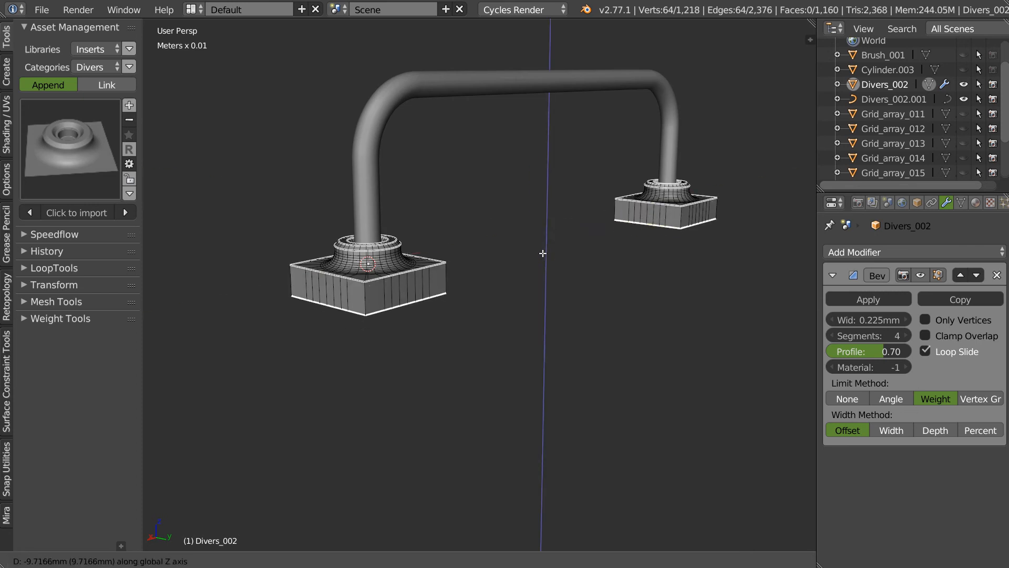
pyautogui.click(542, 253)
# Fill the open undersides of both extruded plates with faces and return to Object Mode
pyautogui.moveTo(541, 252); pyautogui.dragTo(487, 254, button='middle')
pyautogui.press('f')
pyautogui.moveTo(519, 215); pyautogui.dragTo(468, 300, button='middle')
pyautogui.scroll(5, 452, 330)
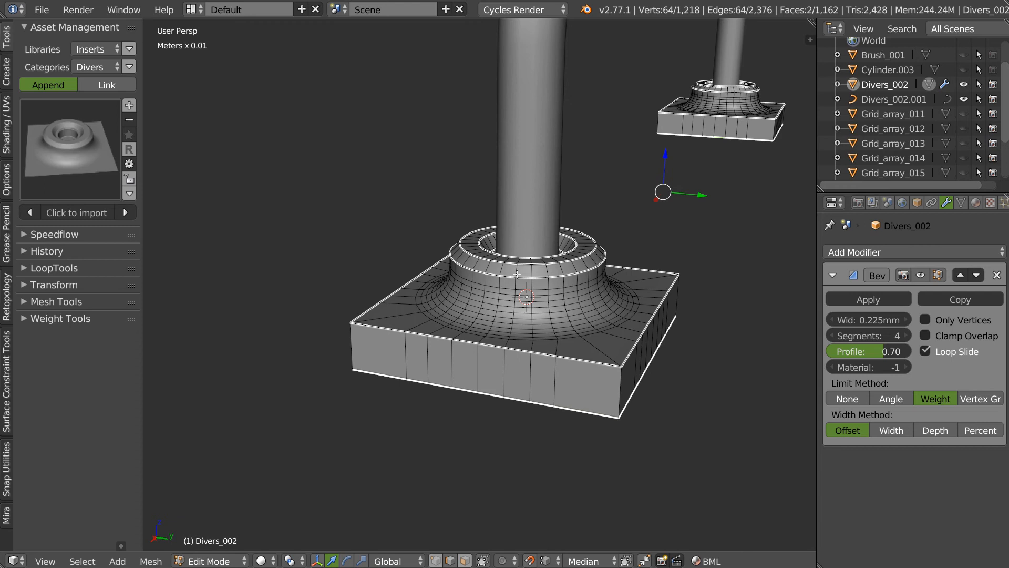
pyautogui.scroll(-5, 519, 279)
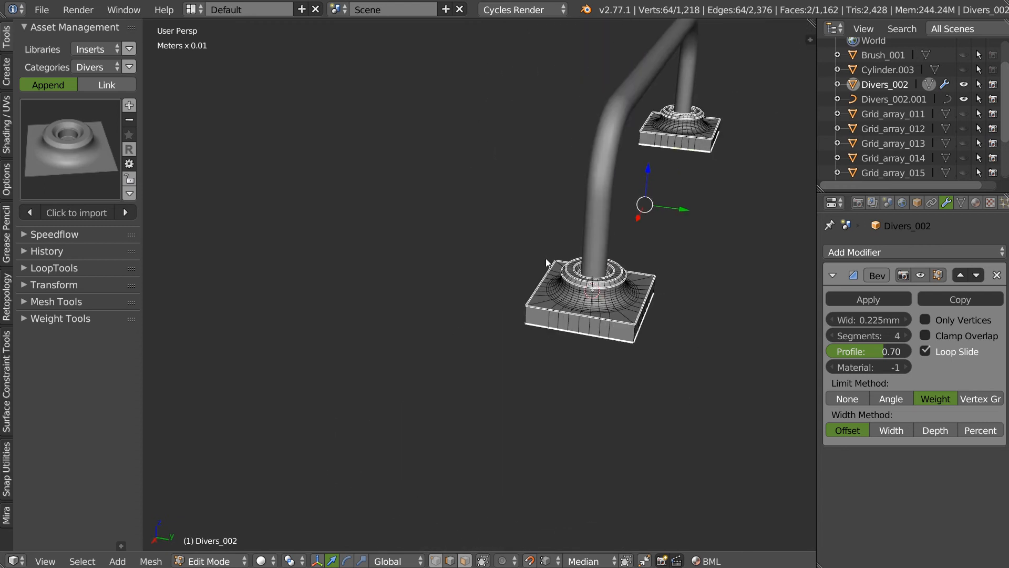
pyautogui.press('Tab')
pyautogui.scroll(-3, 667, 228)
pyautogui.moveTo(667, 228); pyautogui.dragTo(529, 221, button='middle')
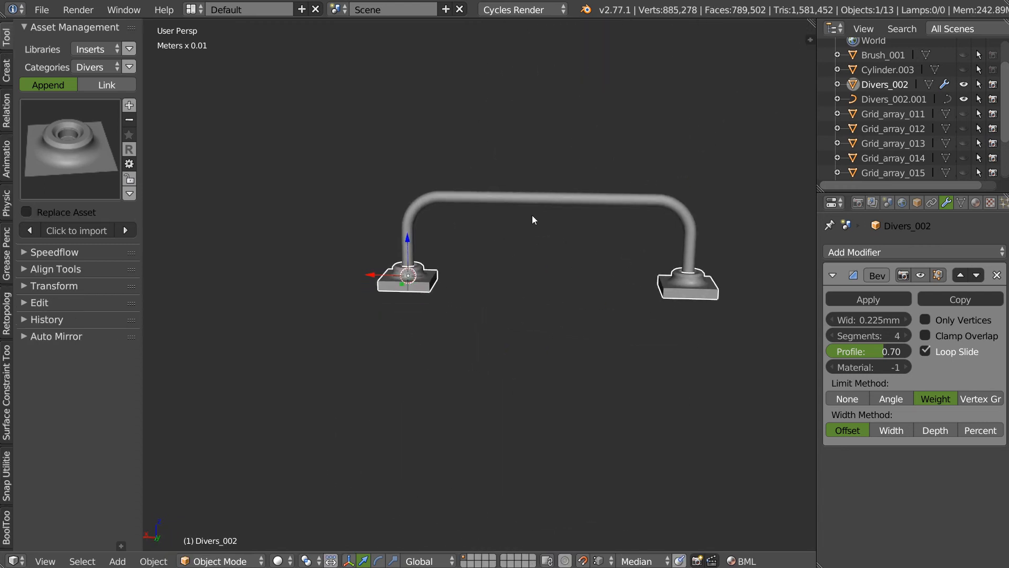
# Edit the tube's curve and lower its upper control points to shorten both vertical legs
pyautogui.rightClick(534, 201)
pyautogui.press('Tab')
pyautogui.click(432, 196)
pyautogui.rightClick(407, 231)
pyautogui.moveTo(368, 219)
pyautogui.keyDown('ctrl'); pyautogui.mouseDown()
pyautogui.moveTo(519, 256)
pyautogui.moveTo(732, 231)
pyautogui.moveTo(497, 177)
pyautogui.moveTo(547, 129)
pyautogui.moveTo(549, 206)
pyautogui.moveTo(553, 108)
pyautogui.moveTo(546, 204)
pyautogui.mouseUp(); pyautogui.keyUp('ctrl')
pyautogui.press('Tab')
pyautogui.click(456, 271)
# Duplicate the side-face loops of both insert plates in place and separate them into a new object
pyautogui.moveTo(456, 271); pyautogui.dragTo(497, 168, button='middle')
pyautogui.scroll(5, 456, 248)
pyautogui.scroll(-2, 457, 338)
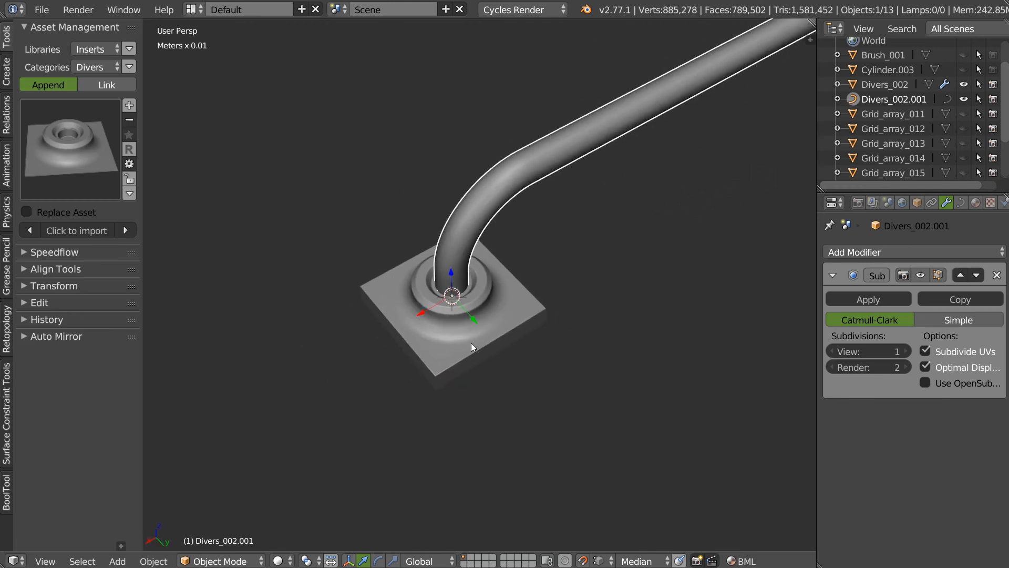
pyautogui.rightClick(457, 339)
pyautogui.scroll(-3, 388, 351)
pyautogui.moveTo(389, 351); pyautogui.dragTo(455, 254, button='middle')
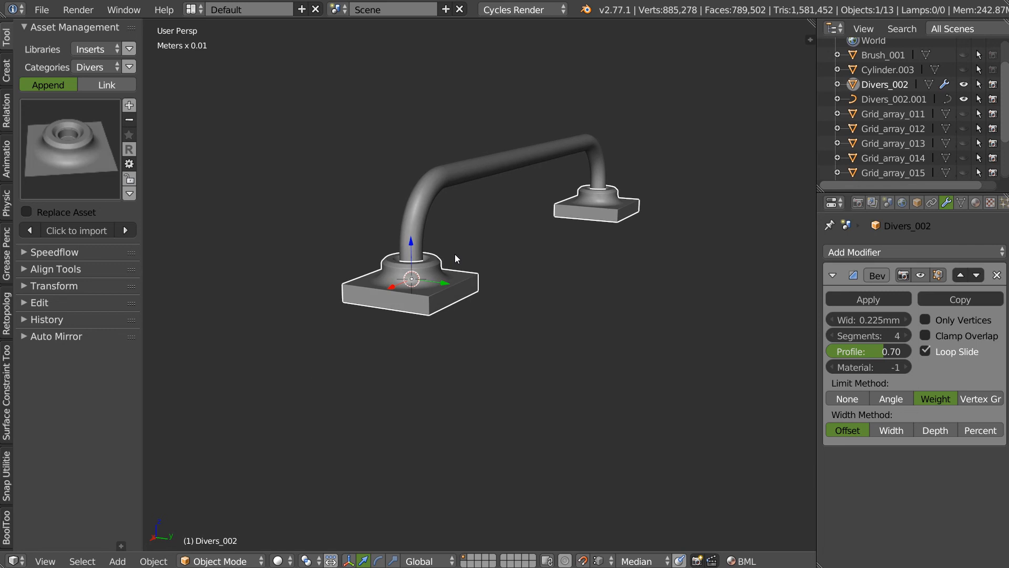
pyautogui.moveTo(455, 254); pyautogui.dragTo(405, 320, button='middle')
pyautogui.press('Tab')
pyautogui.keyDown('alt'); pyautogui.rightClick(501, 281); pyautogui.keyUp('alt')
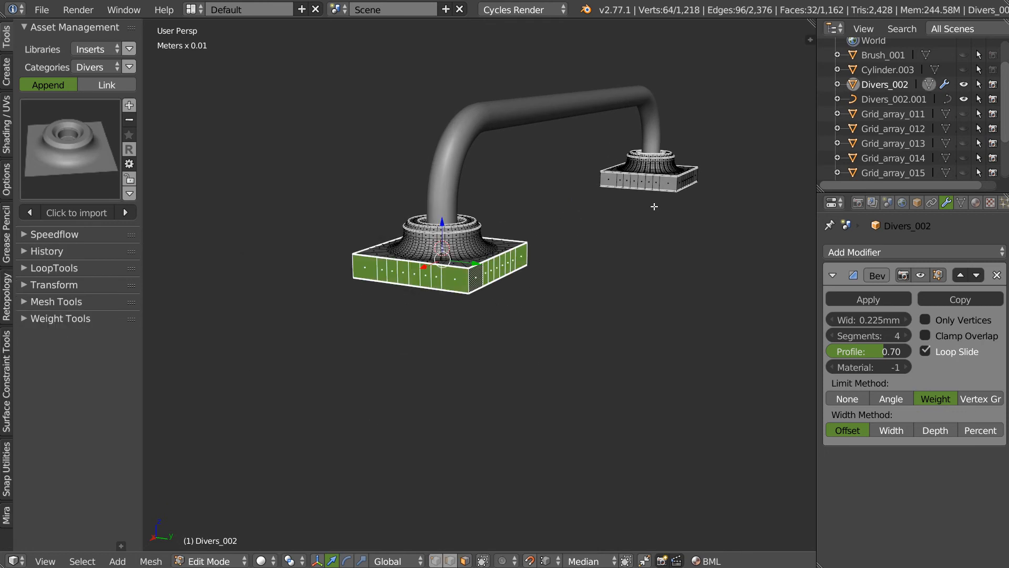
pyautogui.keyDown('alt'); pyautogui.keyDown('shift'); pyautogui.rightClick(675, 184); pyautogui.keyUp('shift'); pyautogui.keyUp('alt')
pyautogui.press('e')
pyautogui.rightClick(611, 239)
pyautogui.press('p')
pyautogui.click(597, 222)
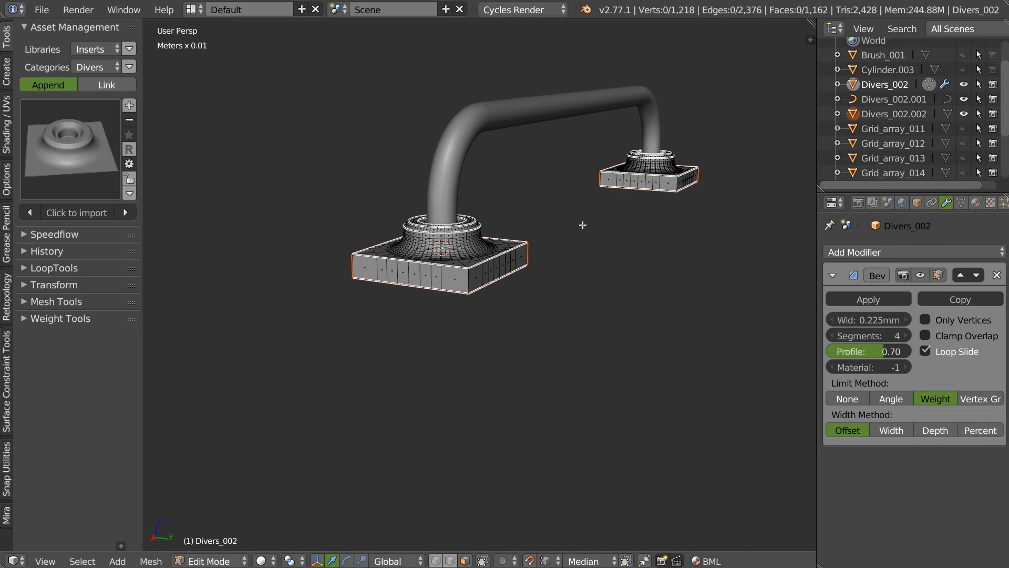
# Select the separated side-face object, hide all other objects and open it for editing
pyautogui.press('Tab')
pyautogui.rightClick(529, 265)
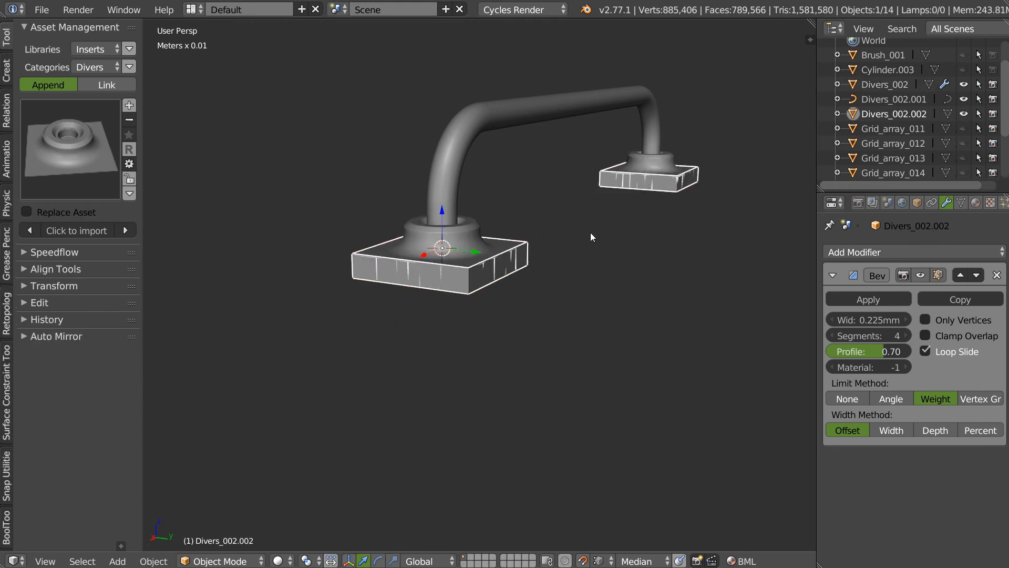
pyautogui.hotkey('shift', 'h')
pyautogui.press('Tab')
# Select all the vertical edges between the corners of both side-face frames and dissolve them, keeping only the corner edges
pyautogui.click(475, 297)
pyautogui.scroll(4, 471, 297)
pyautogui.rightClick(468, 347)
pyautogui.keyDown('shift'); pyautogui.rightClick(492, 351); pyautogui.keyUp('shift')
pyautogui.keyDown('shift'); pyautogui.rightClick(440, 337); pyautogui.keyUp('shift')
pyautogui.keyDown('shift'); pyautogui.rightClick(387, 327); pyautogui.keyUp('shift')
pyautogui.keyDown('shift'); pyautogui.rightClick(362, 321); pyautogui.keyUp('shift')
pyautogui.keyDown('shift'); pyautogui.rightClick(342, 311); pyautogui.keyUp('shift')
pyautogui.keyDown('shift'); pyautogui.rightClick(414, 343); pyautogui.keyUp('shift')
pyautogui.moveTo(416, 343); pyautogui.dragTo(571, 363, button='middle')
pyautogui.keyDown('shift'); pyautogui.rightClick(573, 370); pyautogui.keyUp('shift')
pyautogui.keyDown('shift'); pyautogui.rightClick(593, 363); pyautogui.keyUp('shift')
pyautogui.keyDown('shift'); pyautogui.rightClick(620, 350); pyautogui.keyUp('shift')
pyautogui.keyDown('shift'); pyautogui.rightClick(639, 341); pyautogui.keyUp('shift')
pyautogui.keyDown('shift'); pyautogui.rightClick(660, 332); pyautogui.keyUp('shift')
pyautogui.keyDown('shift'); pyautogui.rightClick(684, 323); pyautogui.keyUp('shift')
pyautogui.keyDown('shift'); pyautogui.rightClick(701, 315); pyautogui.keyUp('shift')
pyautogui.moveTo(701, 315); pyautogui.dragTo(542, 462, button='middle')
pyautogui.keyDown('shift'); pyautogui.rightClick(541, 463); pyautogui.keyUp('shift')
pyautogui.keyDown('shift'); pyautogui.rightClick(578, 463); pyautogui.keyUp('shift')
pyautogui.keyDown('shift'); pyautogui.rightClick(616, 465); pyautogui.keyUp('shift')
pyautogui.keyDown('shift'); pyautogui.rightClick(659, 462); pyautogui.keyUp('shift')
pyautogui.keyDown('shift'); pyautogui.rightClick(700, 462); pyautogui.keyUp('shift')
pyautogui.keyDown('shift'); pyautogui.rightClick(739, 461); pyautogui.keyUp('shift')
pyautogui.keyDown('shift'); pyautogui.rightClick(778, 460); pyautogui.keyUp('shift')
pyautogui.moveTo(777, 461); pyautogui.dragTo(448, 432, button='middle')
pyautogui.keyDown('shift'); pyautogui.rightClick(453, 425); pyautogui.keyUp('shift')
pyautogui.keyDown('shift'); pyautogui.rightClick(493, 423); pyautogui.keyUp('shift')
pyautogui.keyDown('shift'); pyautogui.rightClick(536, 420); pyautogui.keyUp('shift')
pyautogui.keyDown('shift'); pyautogui.rightClick(581, 419); pyautogui.keyUp('shift')
pyautogui.keyDown('shift'); pyautogui.rightClick(625, 418); pyautogui.keyUp('shift')
pyautogui.keyDown('shift'); pyautogui.rightClick(667, 415); pyautogui.keyUp('shift')
pyautogui.keyDown('shift'); pyautogui.rightClick(704, 408); pyautogui.keyUp('shift')
pyautogui.scroll(-5, 516, 410)
pyautogui.moveTo(515, 324); pyautogui.dragTo(413, 273, button='middle')
pyautogui.keyDown('shift'); pyautogui.rightClick(414, 265); pyautogui.keyUp('shift')
pyautogui.keyDown('shift'); pyautogui.rightClick(434, 262); pyautogui.keyUp('shift')
pyautogui.keyDown('shift'); pyautogui.rightClick(454, 261); pyautogui.keyUp('shift')
pyautogui.keyDown('shift'); pyautogui.rightClick(473, 259); pyautogui.keyUp('shift')
pyautogui.keyDown('shift'); pyautogui.rightClick(492, 258); pyautogui.keyUp('shift')
pyautogui.keyDown('shift'); pyautogui.rightClick(508, 259); pyautogui.keyUp('shift')
pyautogui.moveTo(539, 279); pyautogui.dragTo(468, 232, button='middle')
pyautogui.keyDown('shift'); pyautogui.rightClick(414, 210); pyautogui.keyUp('shift')
pyautogui.keyDown('shift'); pyautogui.rightClick(435, 207); pyautogui.keyUp('shift')
pyautogui.keyDown('shift'); pyautogui.rightClick(458, 203); pyautogui.keyUp('shift')
pyautogui.keyDown('shift'); pyautogui.rightClick(481, 200); pyautogui.keyUp('shift')
pyautogui.keyDown('shift'); pyautogui.rightClick(505, 197); pyautogui.keyUp('shift')
pyautogui.keyDown('shift'); pyautogui.rightClick(526, 194); pyautogui.keyUp('shift')
pyautogui.keyDown('shift'); pyautogui.rightClick(547, 190); pyautogui.keyUp('shift')
pyautogui.moveTo(551, 190); pyautogui.dragTo(320, 216, button='middle')
pyautogui.press('KP_Decimal')
pyautogui.keyDown('shift'); pyautogui.rightClick(408, 333); pyautogui.keyUp('shift')
pyautogui.keyDown('shift'); pyautogui.rightClick(433, 329); pyautogui.keyUp('shift')
pyautogui.keyDown('shift'); pyautogui.rightClick(462, 325); pyautogui.keyUp('shift')
pyautogui.keyDown('shift'); pyautogui.rightClick(489, 320); pyautogui.keyUp('shift')
pyautogui.keyDown('shift'); pyautogui.rightClick(516, 316); pyautogui.keyUp('shift')
pyautogui.keyDown('shift'); pyautogui.rightClick(542, 311); pyautogui.keyUp('shift')
pyautogui.keyDown('shift'); pyautogui.rightClick(572, 303); pyautogui.keyUp('shift')
pyautogui.press('z')
pyautogui.keyDown('shift'); pyautogui.rightClick(536, 228); pyautogui.keyUp('shift')
pyautogui.keyDown('shift'); pyautogui.rightClick(545, 234); pyautogui.keyUp('shift')
pyautogui.keyDown('shift'); pyautogui.rightClick(553, 241); pyautogui.keyUp('shift')
pyautogui.keyDown('shift'); pyautogui.rightClick(564, 248); pyautogui.keyUp('shift')
pyautogui.keyDown('shift'); pyautogui.rightClick(574, 255); pyautogui.keyUp('shift')
pyautogui.keyDown('shift'); pyautogui.rightClick(585, 262); pyautogui.keyUp('shift')
pyautogui.keyDown('shift'); pyautogui.rightClick(595, 269); pyautogui.keyUp('shift')
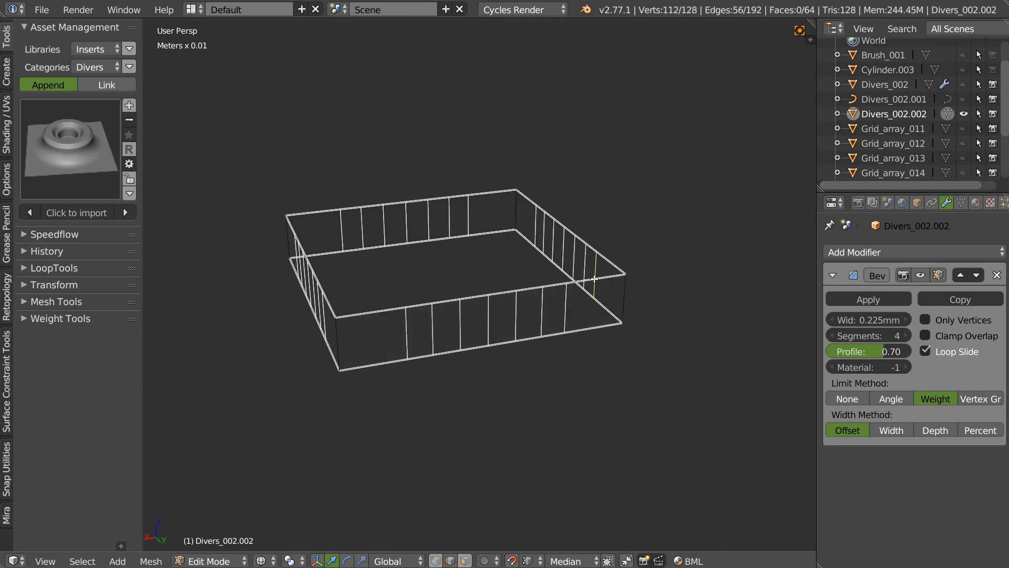
pyautogui.hotkey('ctrl', 'x')
# Fill the bottom edge loops of both insert frames with faces to close their undersides
pyautogui.keyDown('ctrl'); pyautogui.moveTo(689, 201); pyautogui.dragTo(379, 357, button='middle'); pyautogui.keyUp('ctrl')
pyautogui.keyDown('alt'); pyautogui.rightClick(574, 271); pyautogui.keyUp('alt')
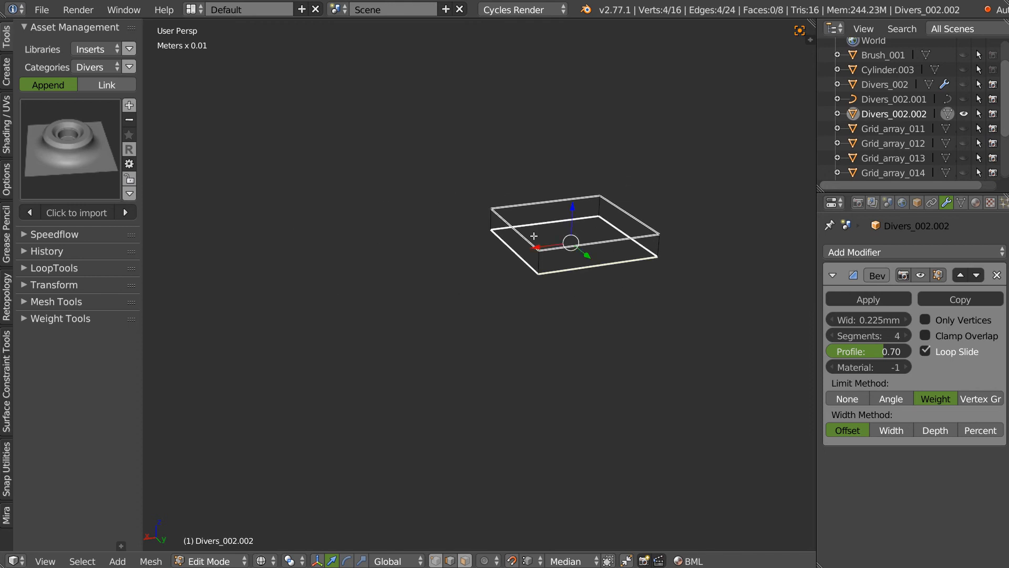
pyautogui.press('f')
pyautogui.scroll(-2, 588, 236)
pyautogui.keyDown('shift'); pyautogui.moveTo(511, 223); pyautogui.dragTo(757, 182, button='middle'); pyautogui.keyUp('shift')
pyautogui.keyDown('alt'); pyautogui.rightClick(393, 261); pyautogui.keyUp('alt')
pyautogui.press('f')
# Select the top edge loops of both frames, unhide the other objects and raise the loops slightly along Z above the plates
pyautogui.keyDown('alt'); pyautogui.rightClick(422, 209); pyautogui.keyUp('alt')
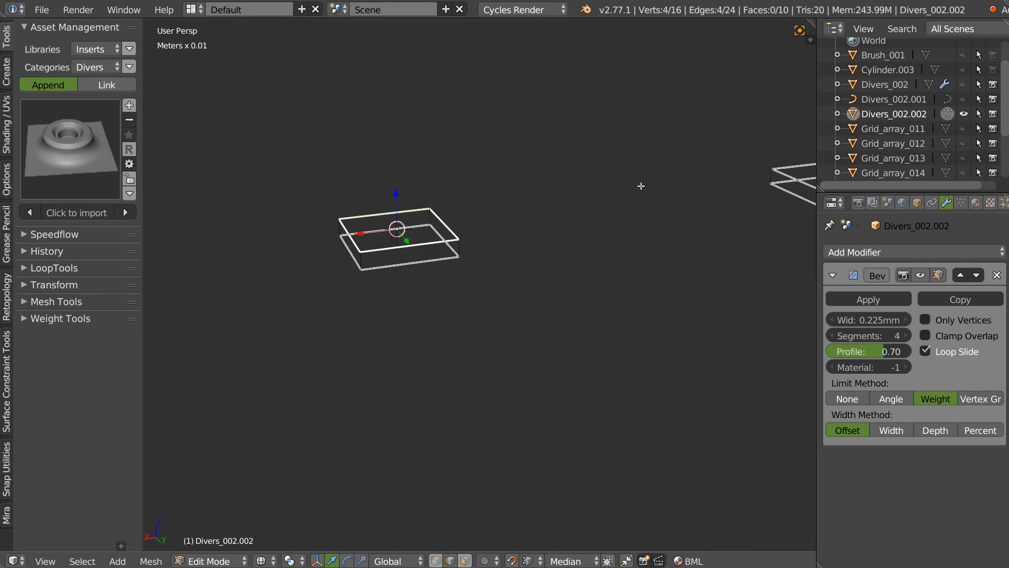
pyautogui.keyDown('alt'); pyautogui.keyDown('shift'); pyautogui.rightClick(789, 163); pyautogui.keyUp('shift'); pyautogui.keyUp('alt')
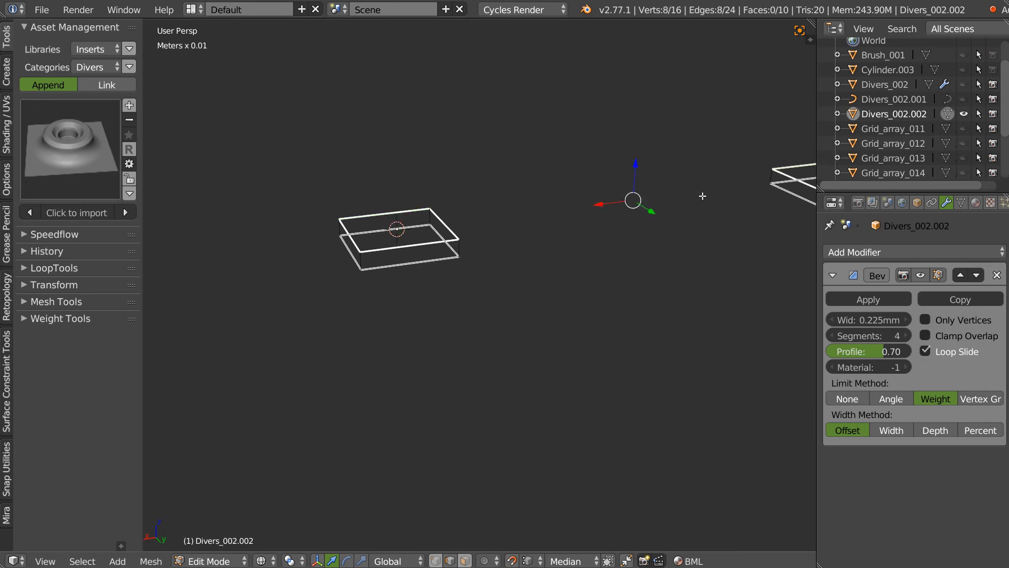
pyautogui.hotkey('alt', 'h')
pyautogui.press('z')
pyautogui.scroll(4, 693, 158)
pyautogui.press('g')
pyautogui.press('z')
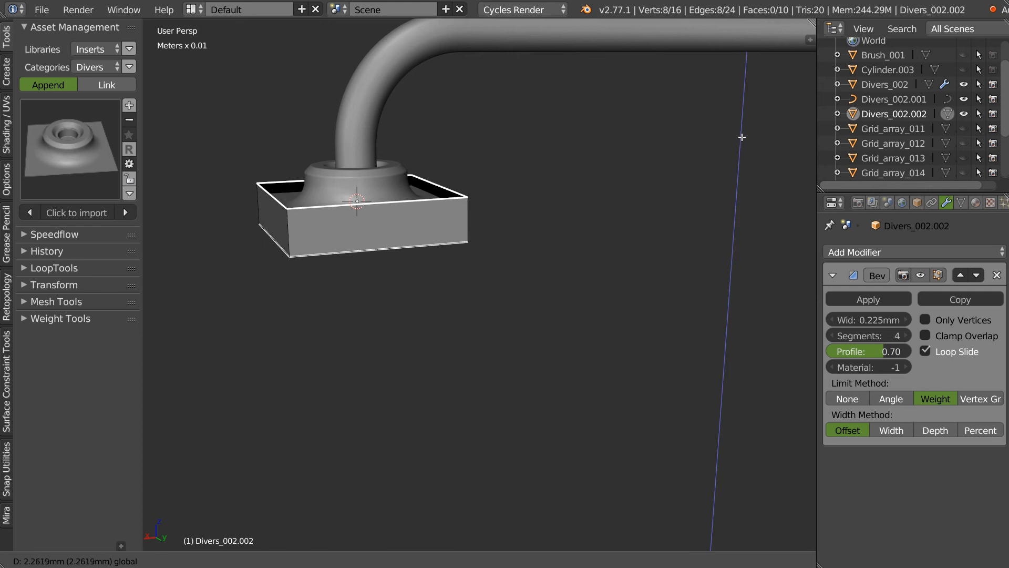
pyautogui.click(741, 129)
pyautogui.press('Tab')
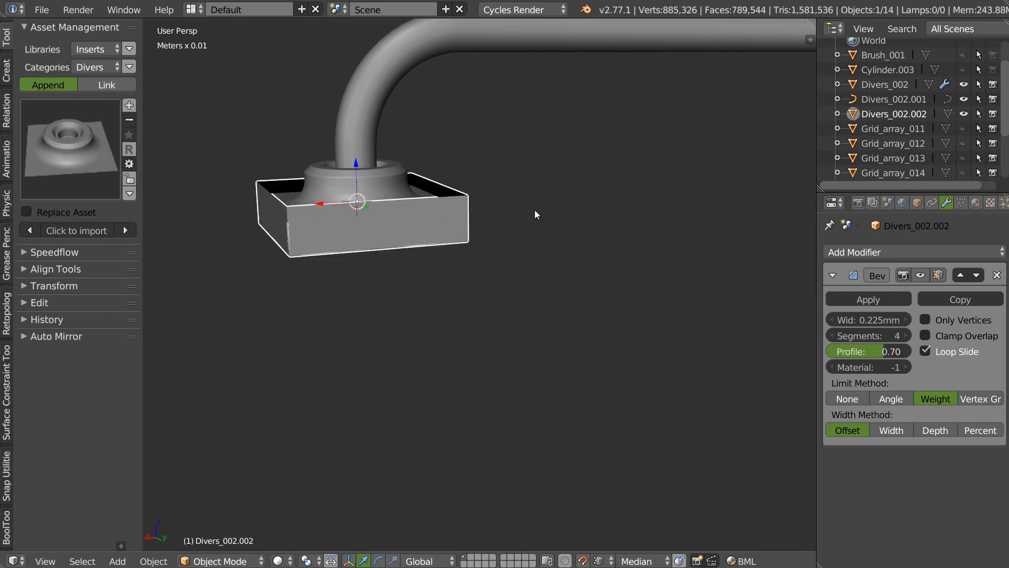
# Rename the frame object Divers_002.002 as Line_004
pyautogui.scroll(-5, 349, 288)
pyautogui.moveTo(711, 206); pyautogui.dragTo(573, 207, button='middle')
pyautogui.scroll(2, 533, 210)
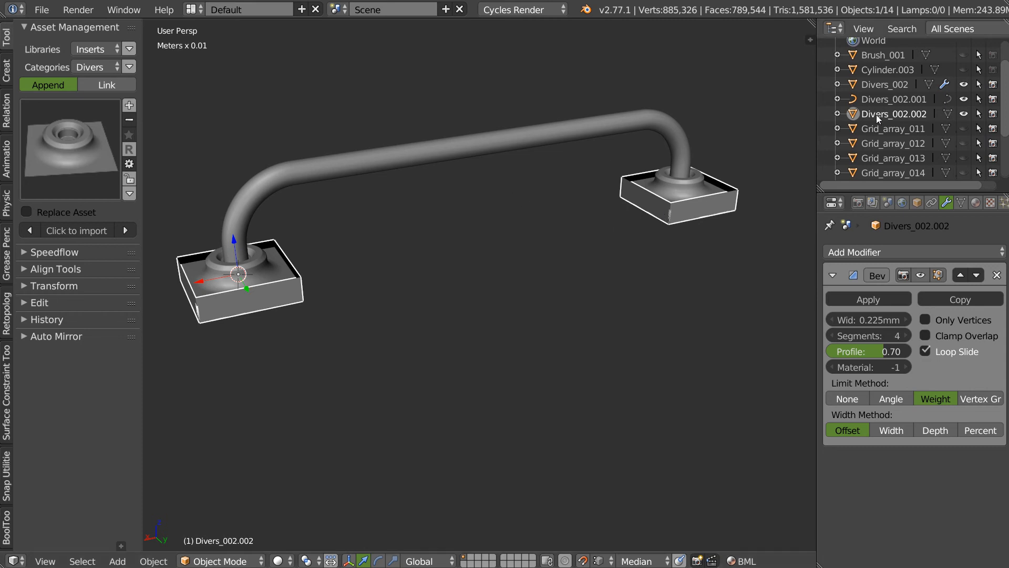
pyautogui.doubleClick(895, 114)
pyautogui.write('Line_004')
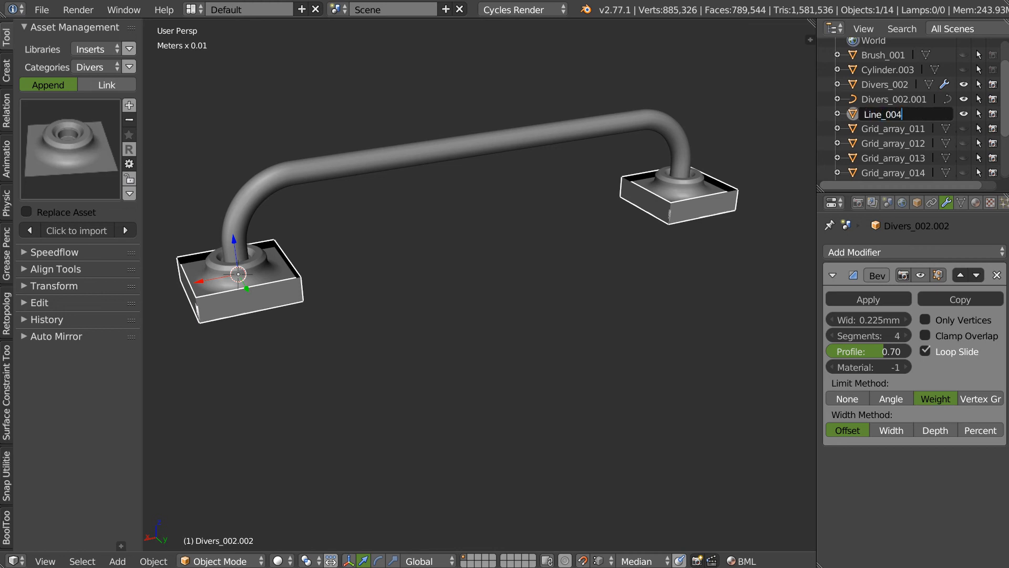
pyautogui.press('Return')
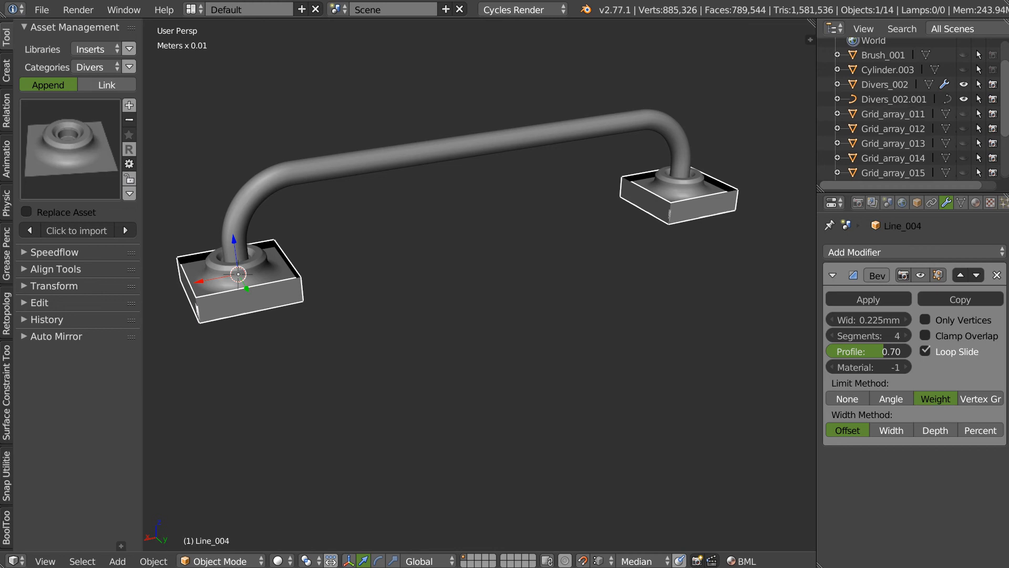
pyautogui.scroll(-1, 569, 190)
pyautogui.scroll(-2, 577, 237)
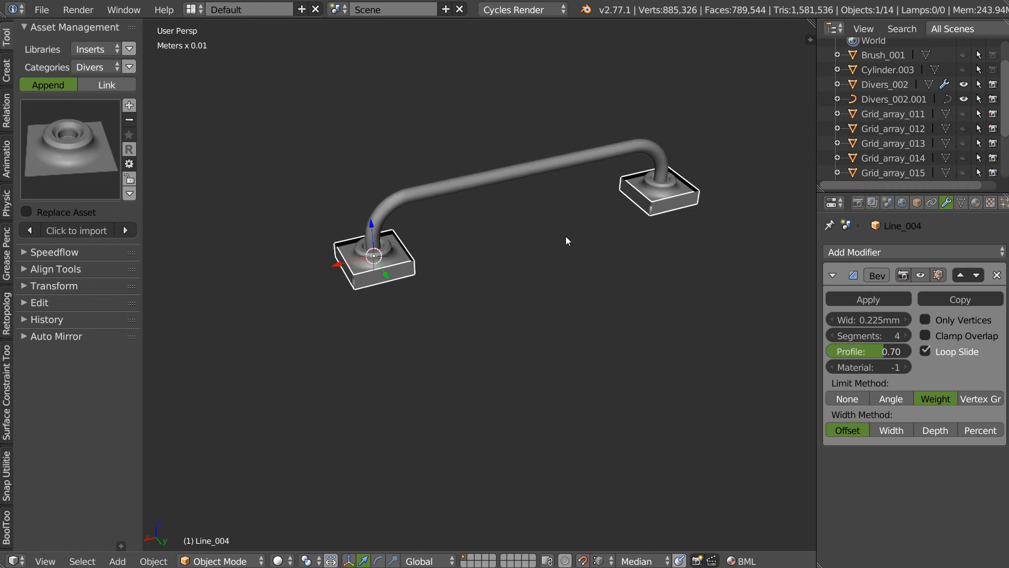
# Parent the Divers_002 inserts and the tube to Line_004 using Object (Keep Transform)
pyautogui.click(652, 185)
pyautogui.keyDown('shift'); pyautogui.click(629, 140); pyautogui.keyUp('shift')
pyautogui.keyDown('shift'); pyautogui.click(635, 215); pyautogui.keyUp('shift')
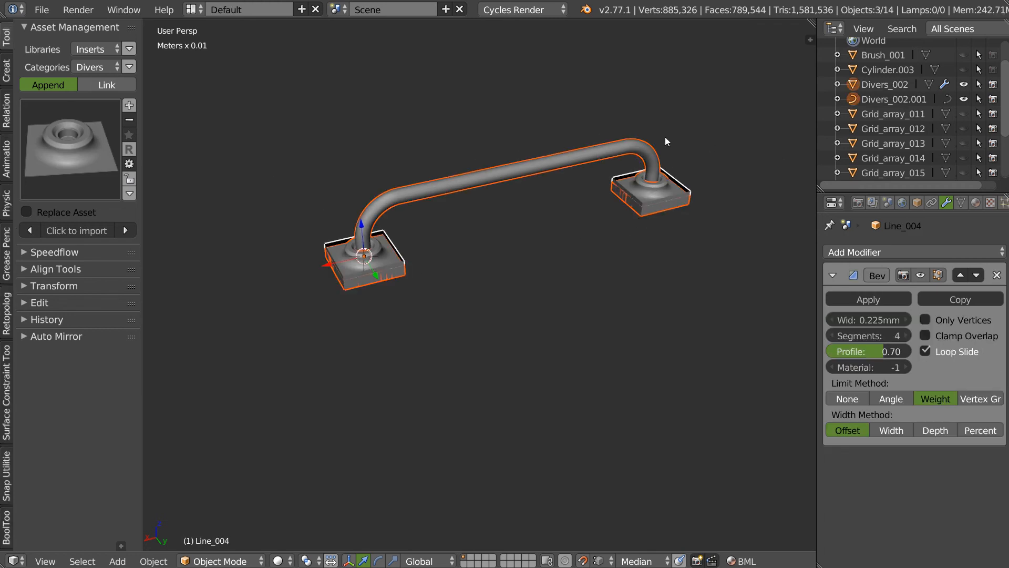
pyautogui.hotkey('ctrl', 'p')
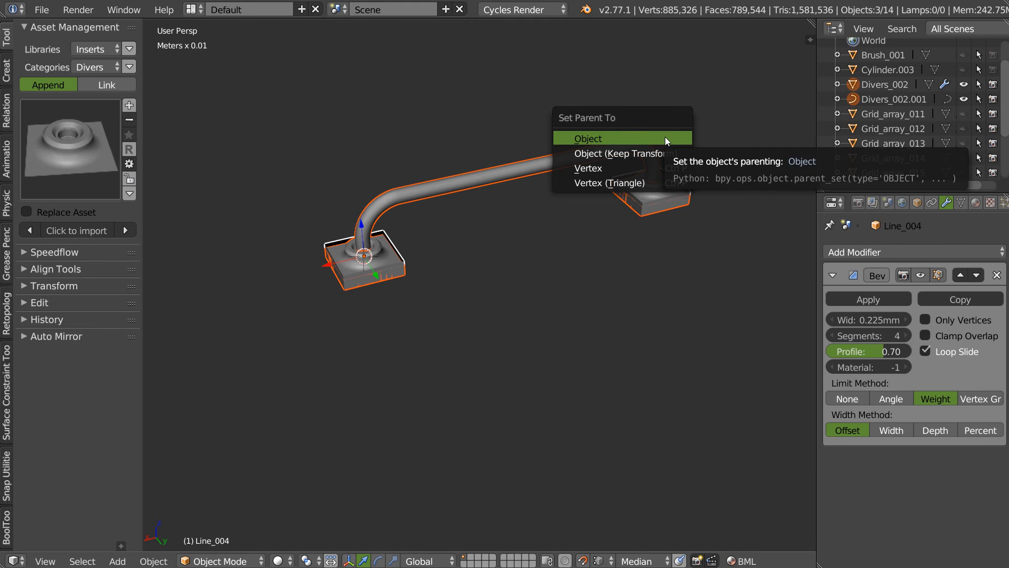
pyautogui.click(664, 138)
pyautogui.press('KP_7')
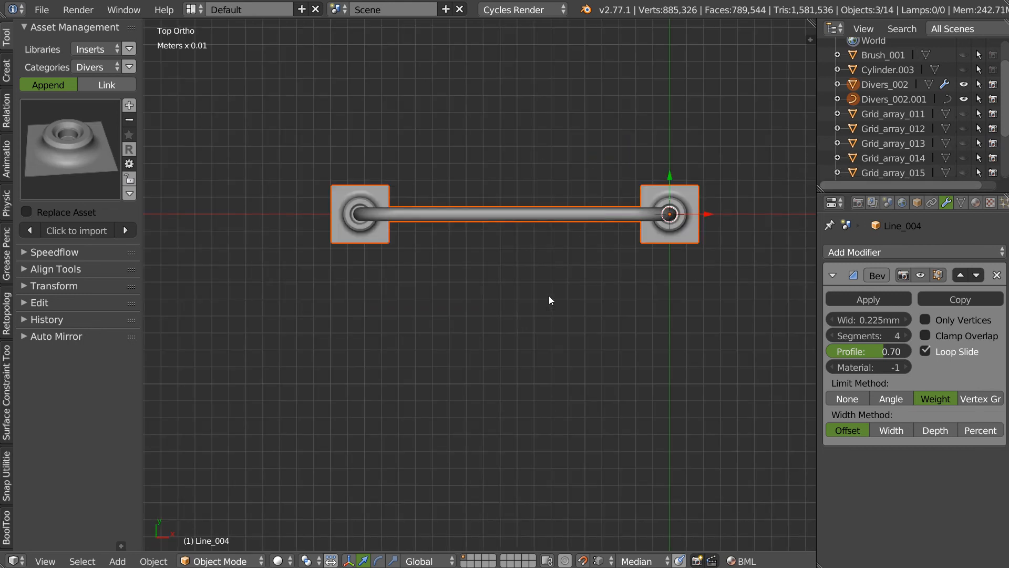
pyautogui.keyDown('shift'); pyautogui.moveTo(629, 255); pyautogui.dragTo(563, 287, button='middle'); pyautogui.keyUp('shift')
pyautogui.scroll(-3, 538, 329)
pyautogui.moveTo(547, 340); pyautogui.dragTo(521, 319, button='middle')
pyautogui.moveTo(585, 240); pyautogui.dragTo(560, 277, button='middle')
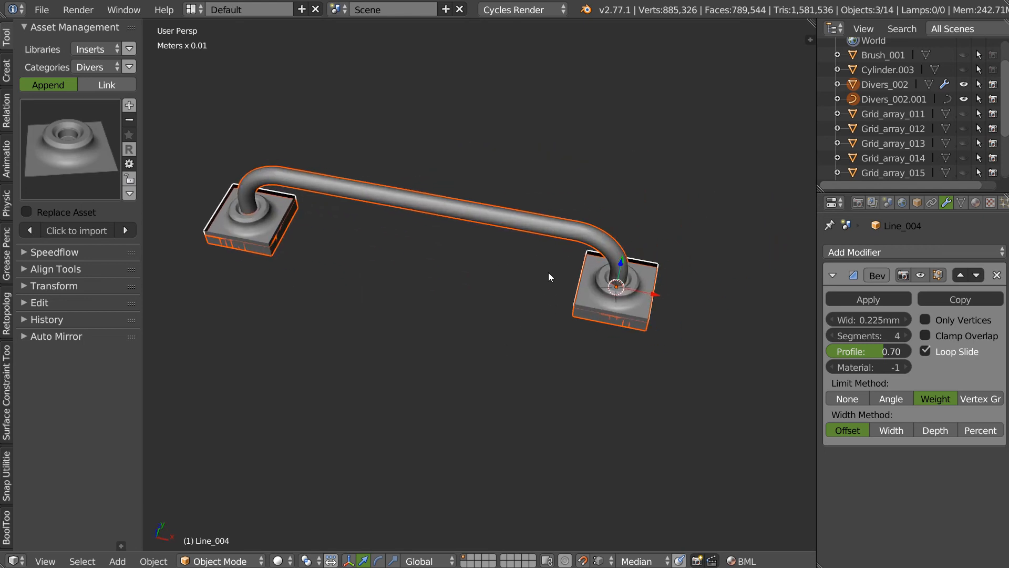
pyautogui.moveTo(628, 289); pyautogui.dragTo(633, 267, button='middle')
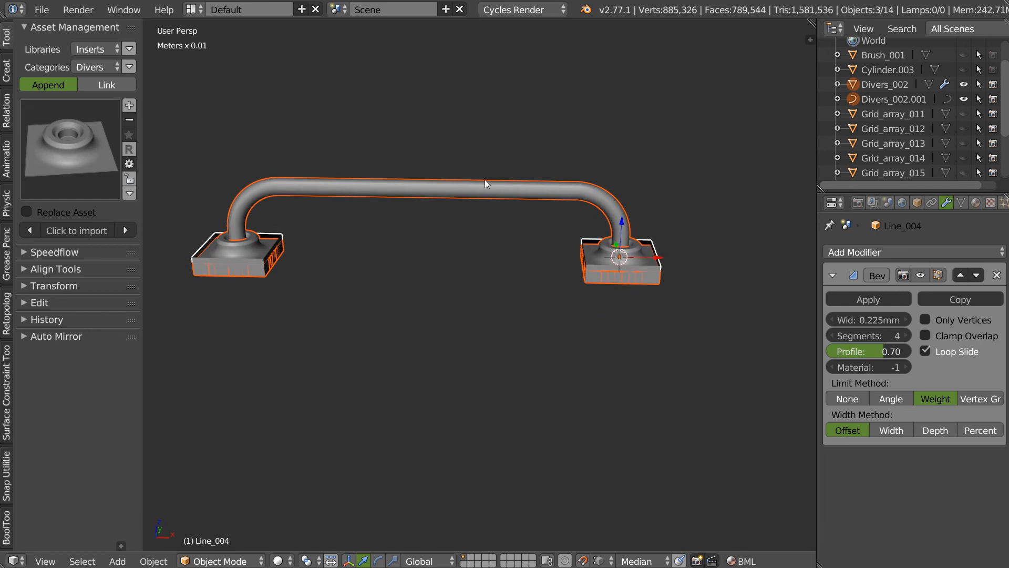
pyautogui.hotkey('ctrl', 'p')
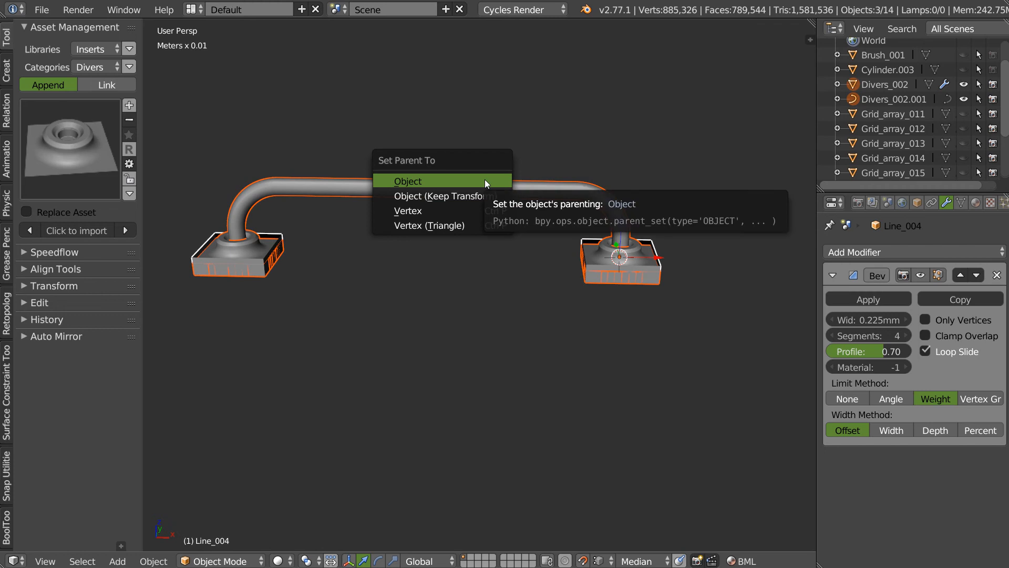
pyautogui.press('Down')
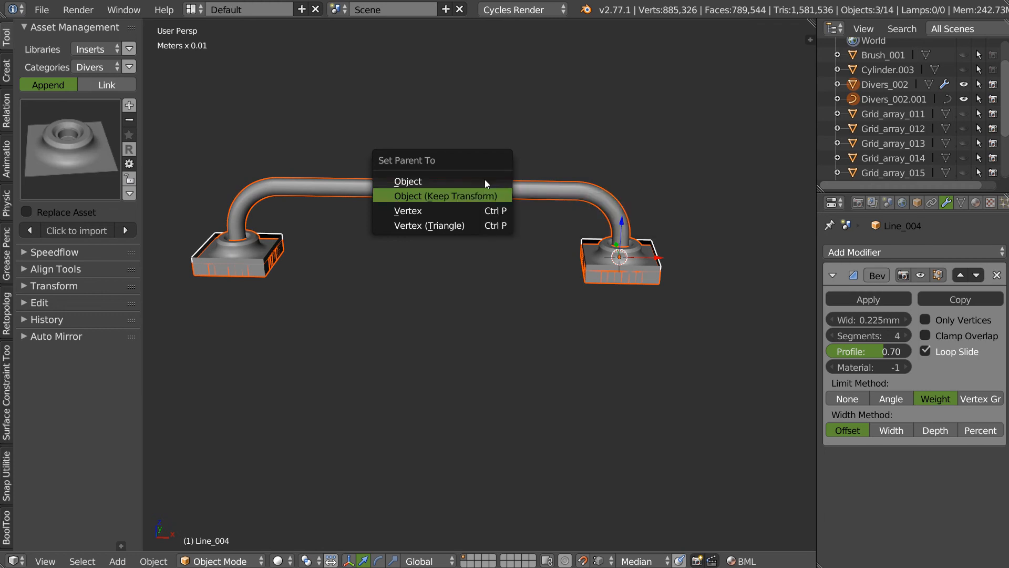
pyautogui.press('Return')
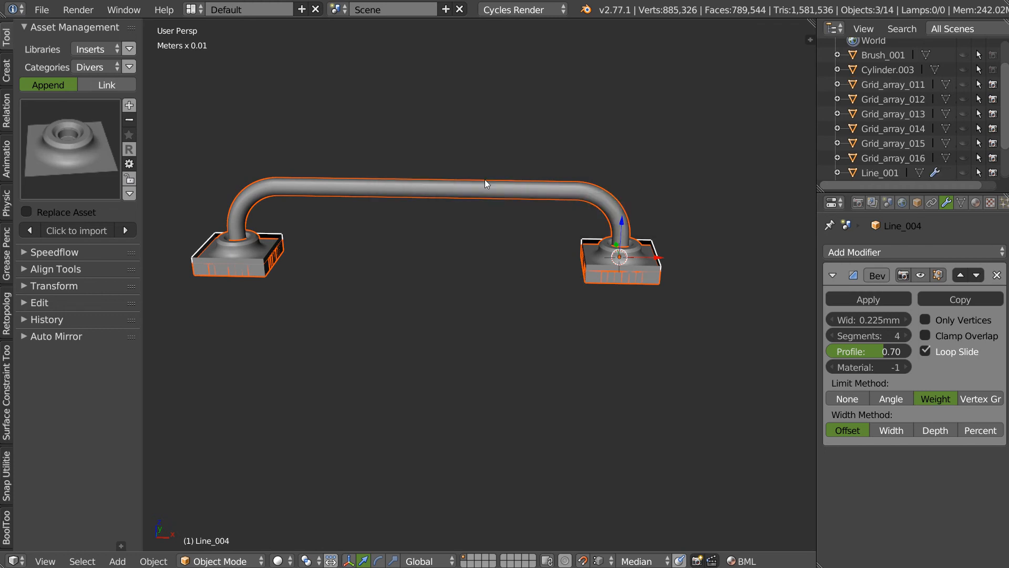
# Expand Line_004's hierarchy and rename its child mesh Divers_002 as embouts
pyautogui.rightClick(654, 236)
pyautogui.scroll(-2, 900, 123)
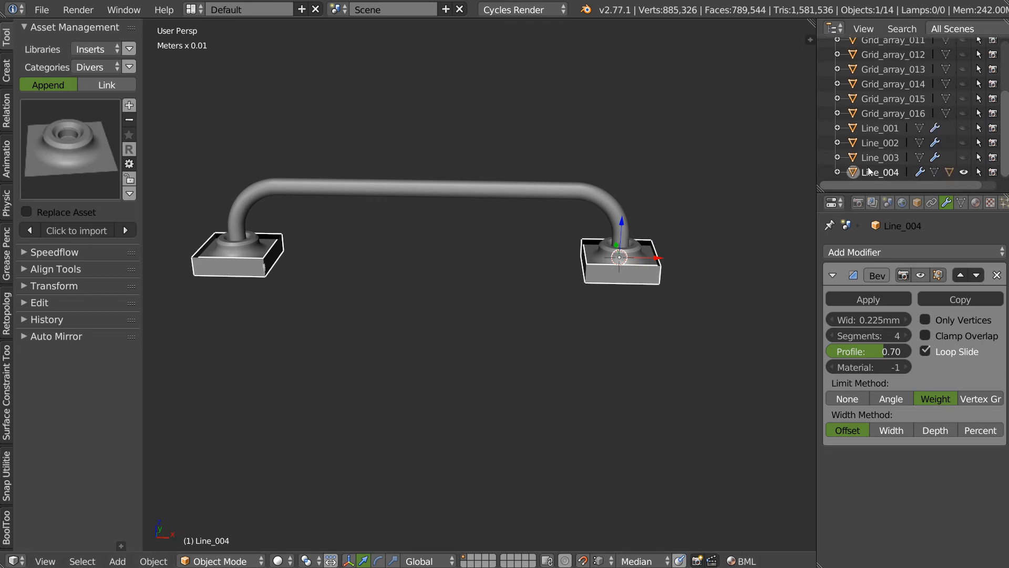
pyautogui.click(838, 172)
pyautogui.scroll(-2, 851, 158)
pyautogui.click(888, 157)
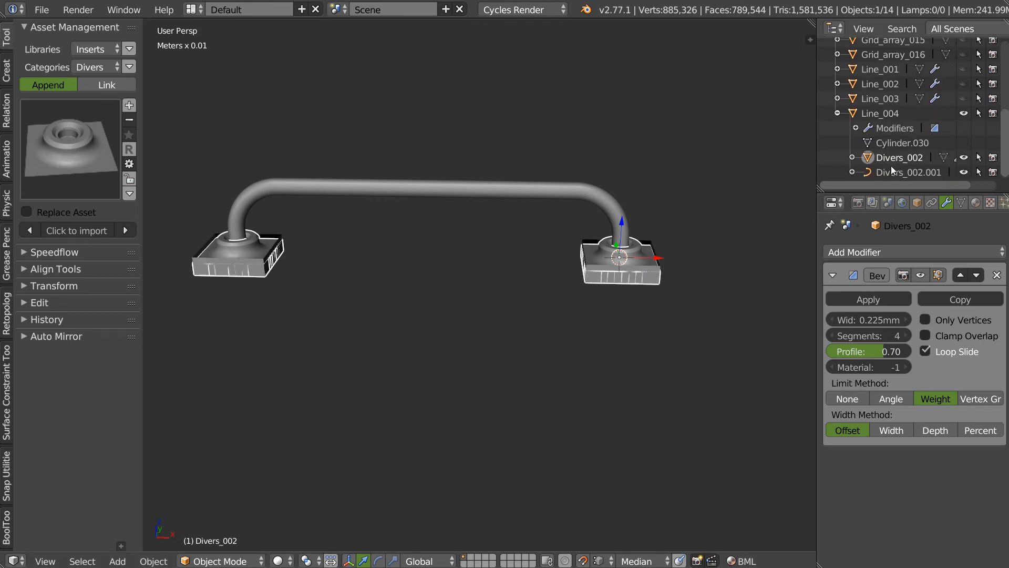
pyautogui.click(892, 173)
pyautogui.click(901, 158)
pyautogui.doubleClick(903, 156)
pyautogui.write('embouts')
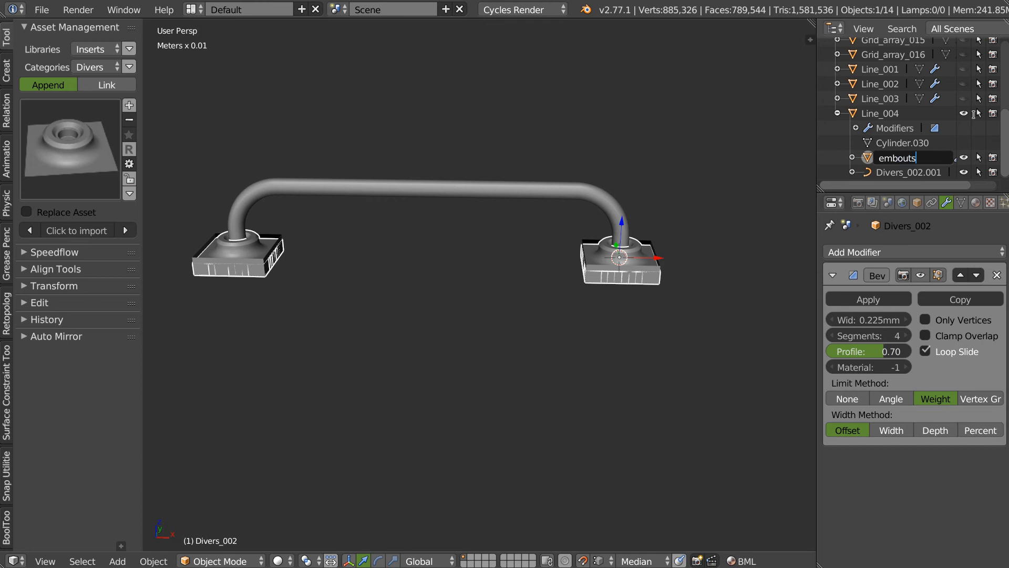
pyautogui.press('Return')
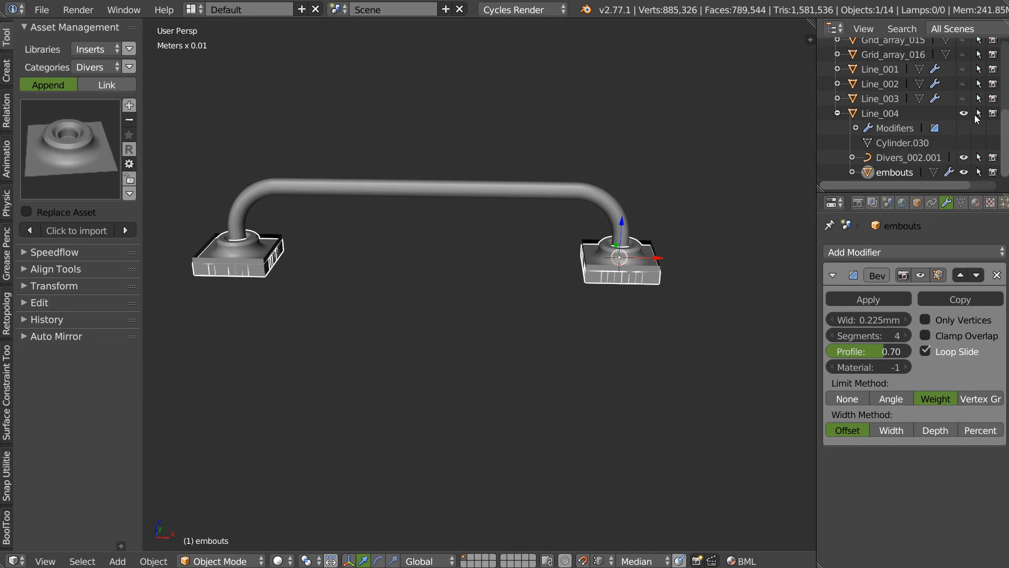
pyautogui.doubleClick(910, 171)
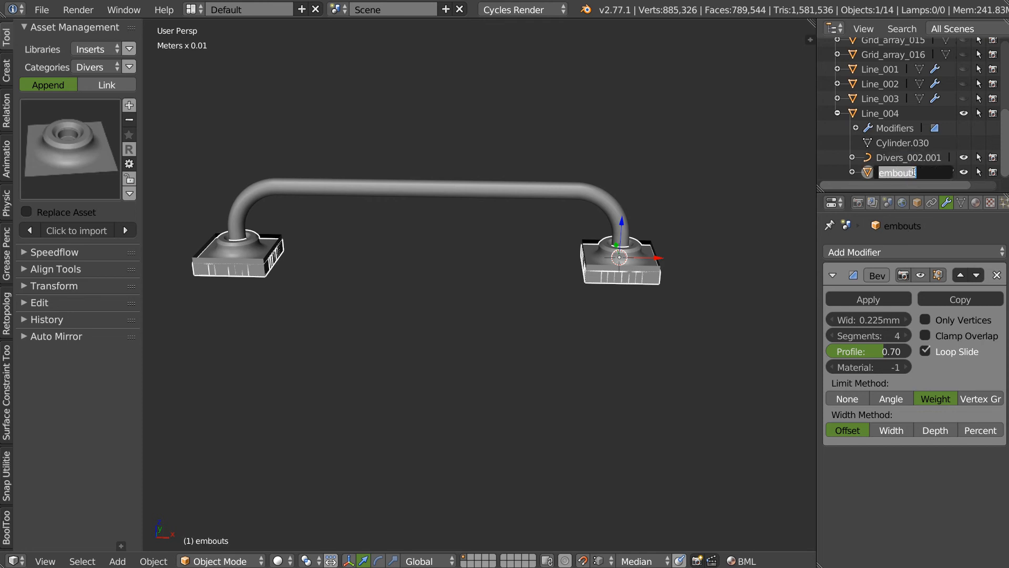
pyautogui.press('Escape')
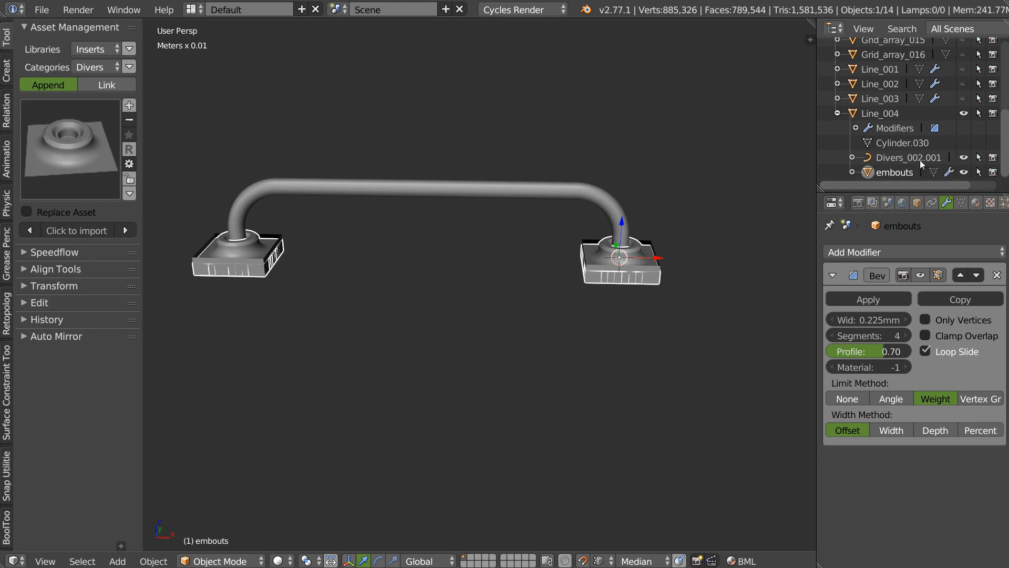
# Select the Line_004 frame object and set it to display as wire only
pyautogui.click(899, 157)
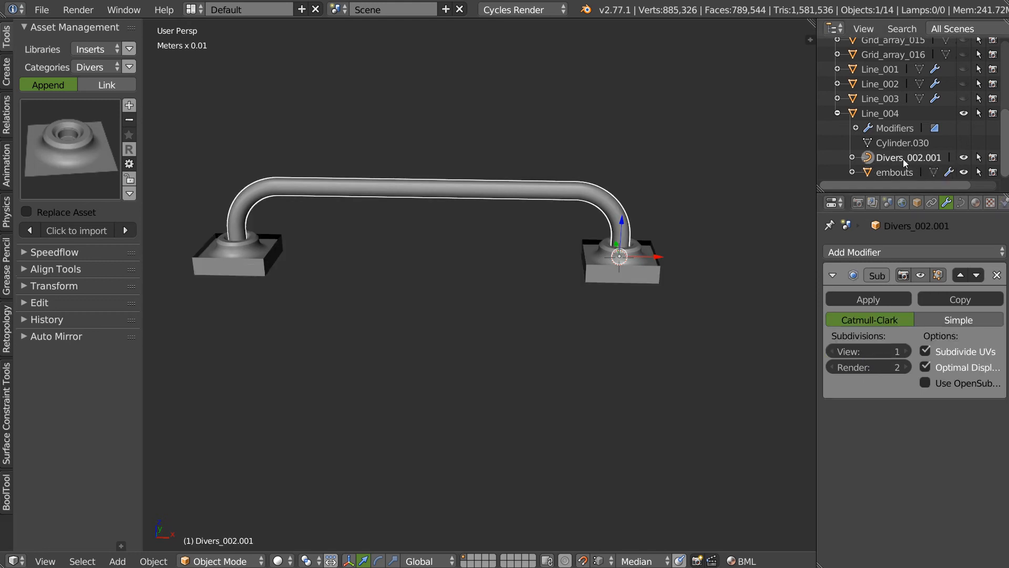
pyautogui.rightClick(583, 237)
pyautogui.hotkey('shift', 'space')
pyautogui.click(517, 221)
pyautogui.moveTo(541, 254); pyautogui.dragTo(644, 191, button='middle')
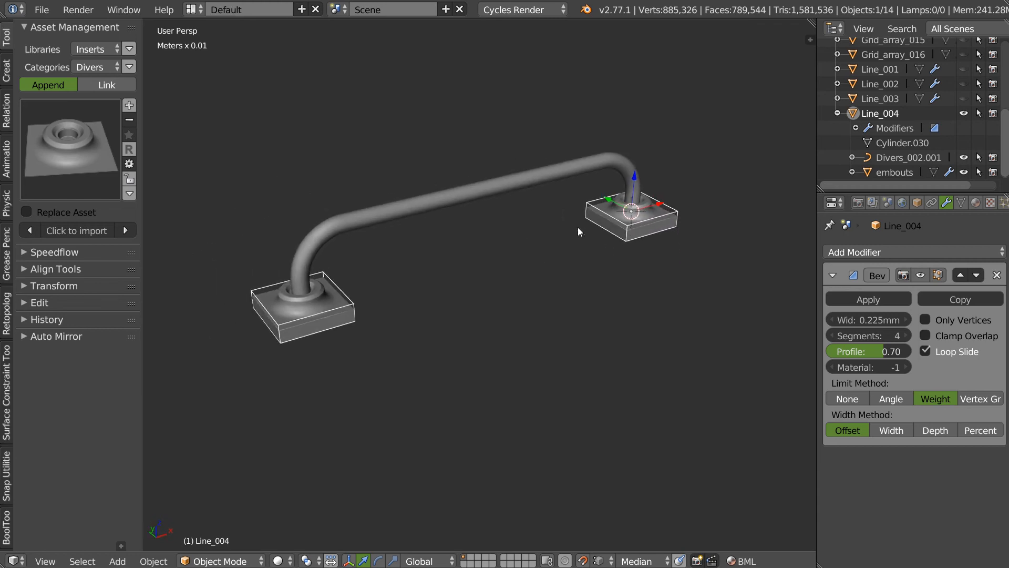
# Set Line_004's origin to its geometry and clear its location to centre the handle on the world origin
pyautogui.rightClick(547, 247)
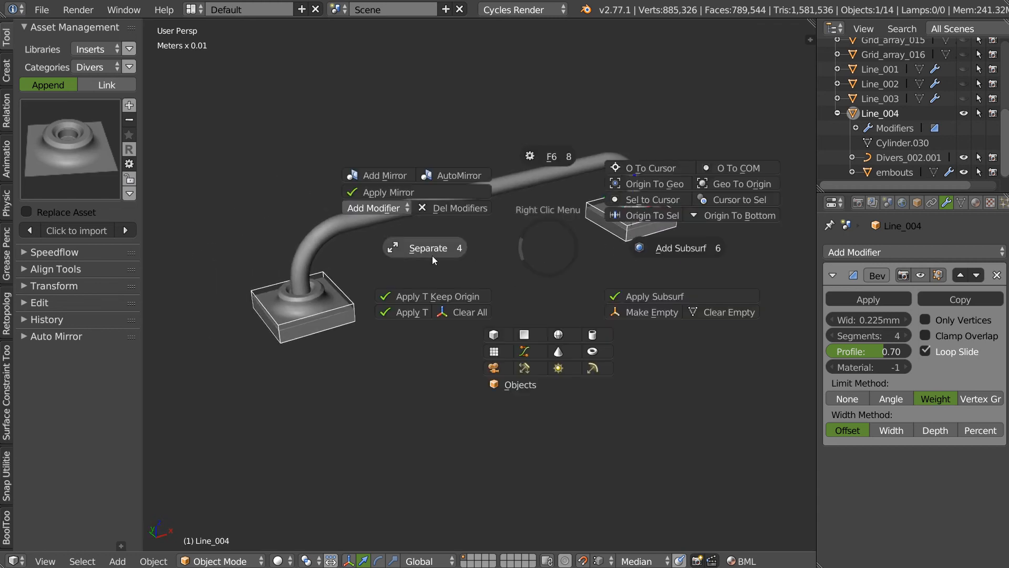
pyautogui.click(635, 184)
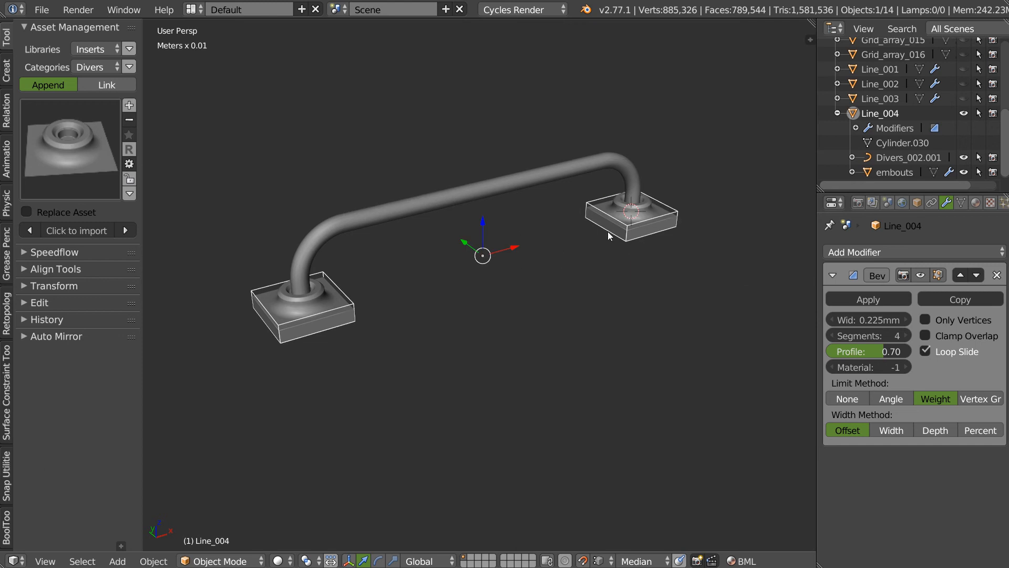
pyautogui.hotkey('alt', 'g')
pyautogui.moveTo(664, 234); pyautogui.dragTo(636, 238, button='middle')
pyautogui.keyDown('shift'); pyautogui.moveTo(636, 237); pyautogui.dragTo(490, 267, button='middle'); pyautogui.keyUp('shift')
# Apply the transforms of the tube, embouts and Line_004 together, and select Line_004 alone
pyautogui.moveTo(595, 309)
pyautogui.keyDown('ctrl'); pyautogui.mouseDown(button='right')
pyautogui.moveTo(597, 109)
pyautogui.moveTo(446, 310)
pyautogui.mouseUp(button='right'); pyautogui.keyUp('ctrl')
pyautogui.rightClick(478, 220)
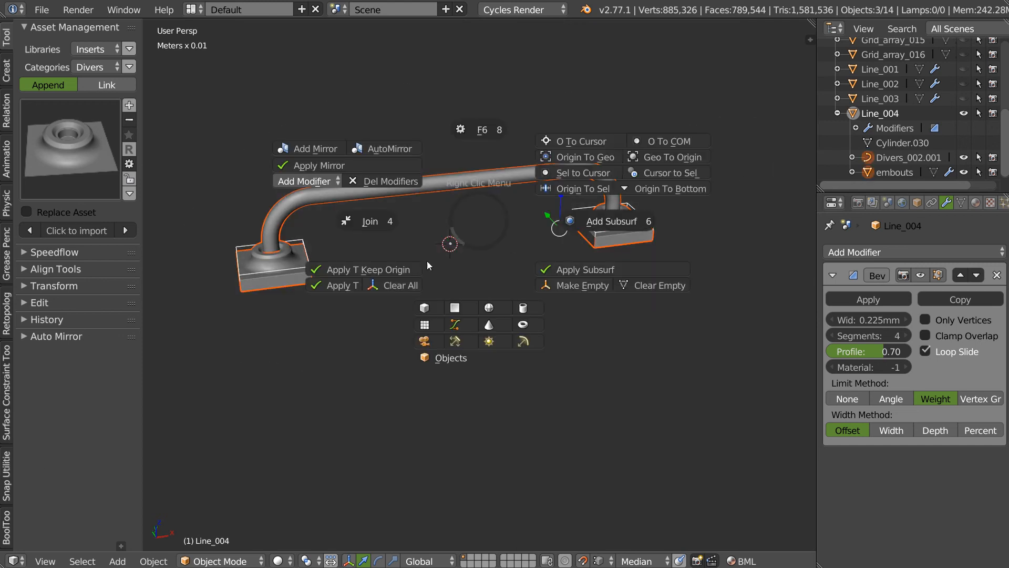
pyautogui.click(339, 286)
pyautogui.rightClick(572, 180)
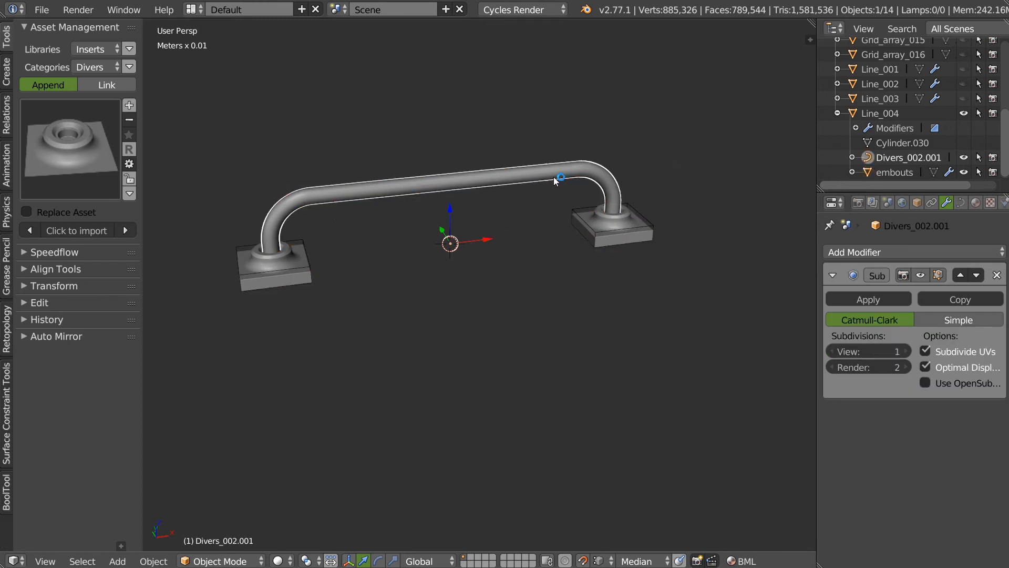
pyautogui.rightClick(607, 215)
pyautogui.moveTo(573, 208); pyautogui.dragTo(311, 237, button='middle')
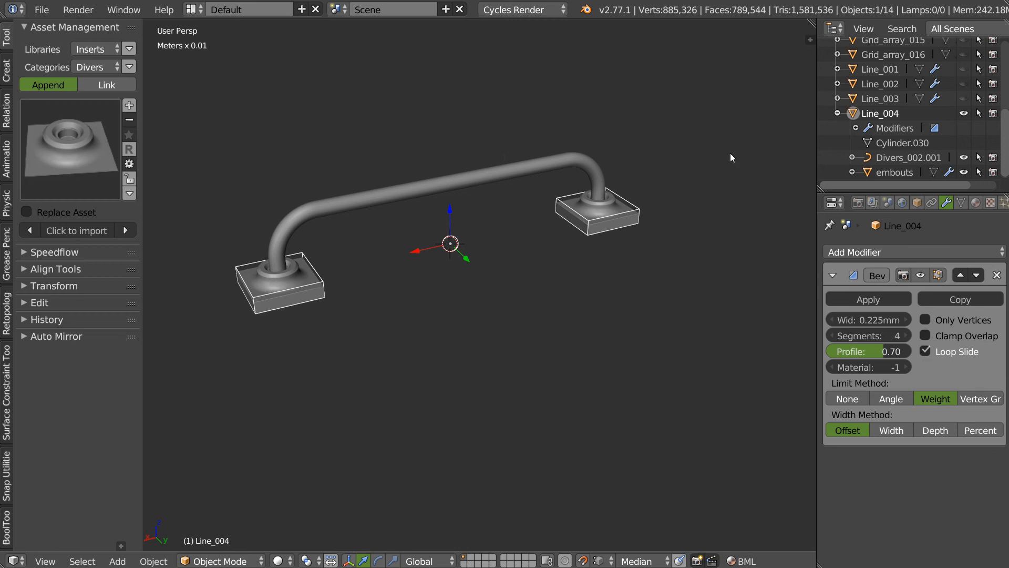
# Select Line_004 together with its child tube and embouts, and collapse its hierarchy in the object list
pyautogui.click(854, 113)
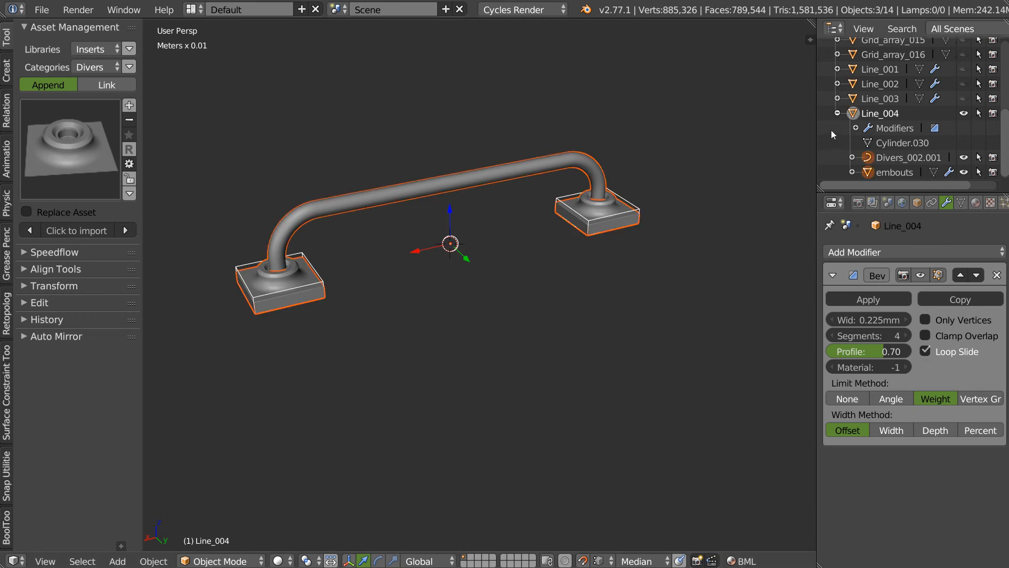
pyautogui.click(838, 114)
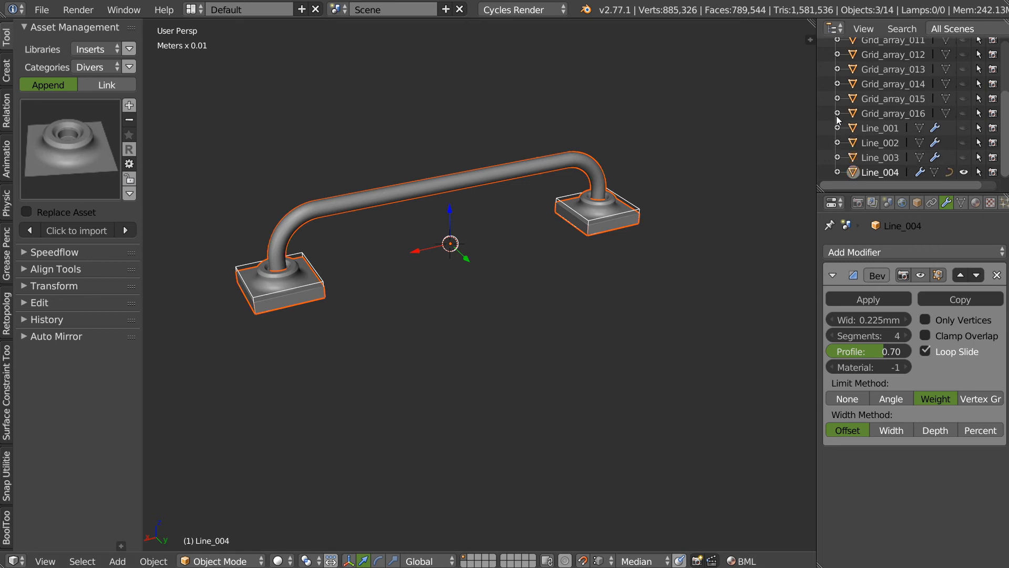
pyautogui.moveTo(462, 252); pyautogui.dragTo(477, 245, button='middle')
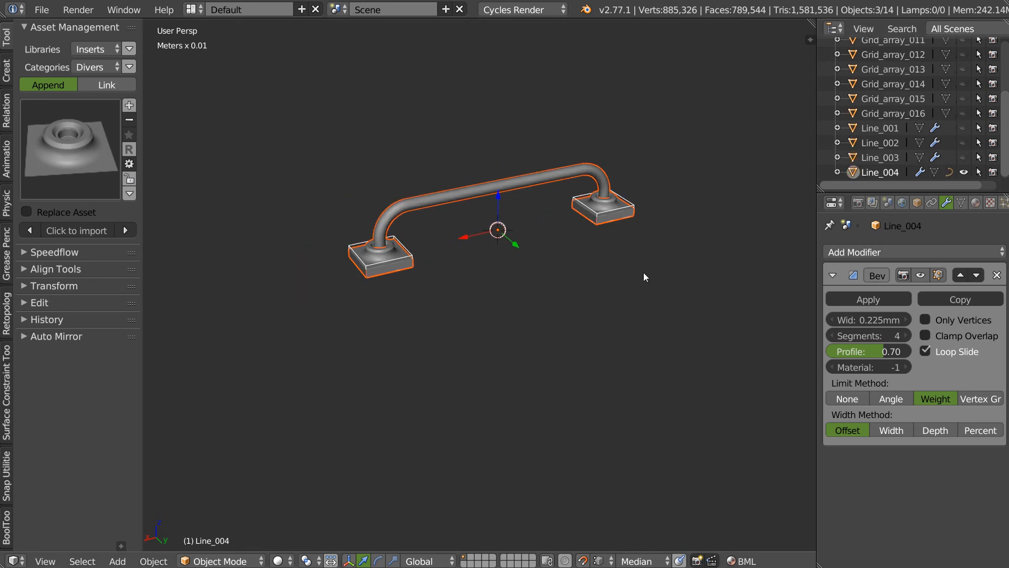
pyautogui.scroll(2, 570, 247)
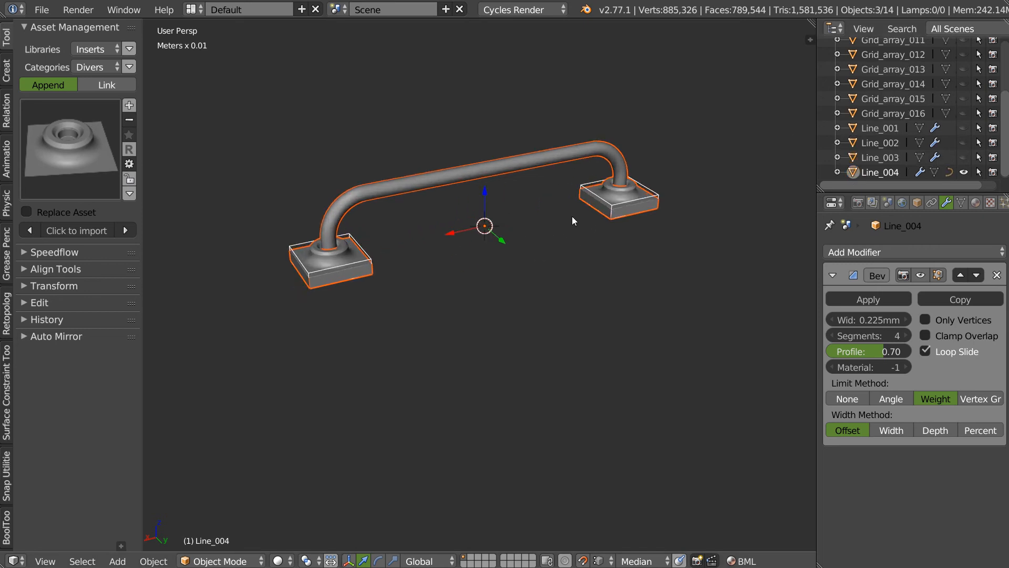
# Add the selected frame, tube and embouts to a new group named Line_004
pyautogui.click(915, 203)
pyautogui.click(841, 342)
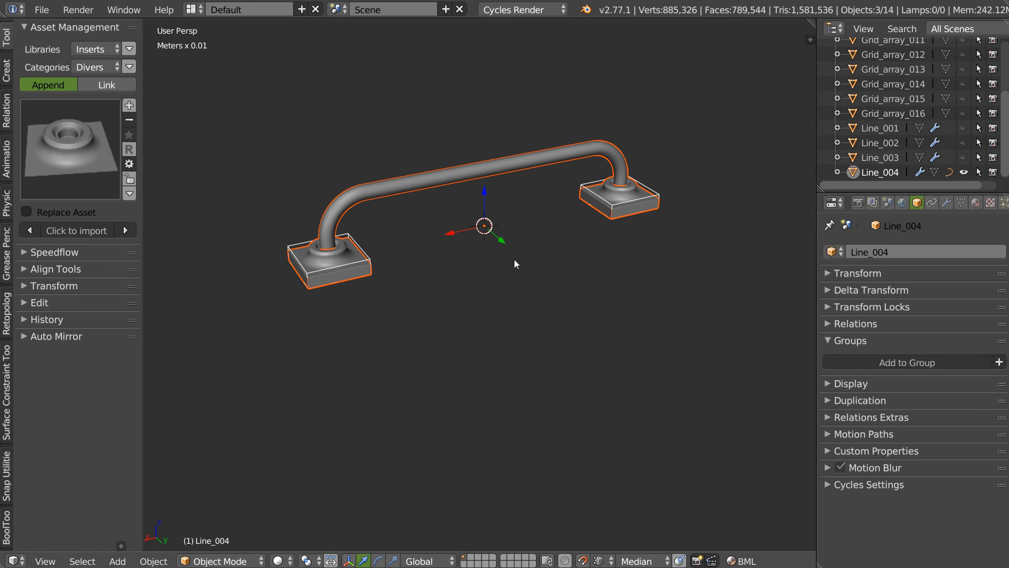
pyautogui.click(848, 362)
pyautogui.click(904, 386)
pyautogui.write('Line_0004')
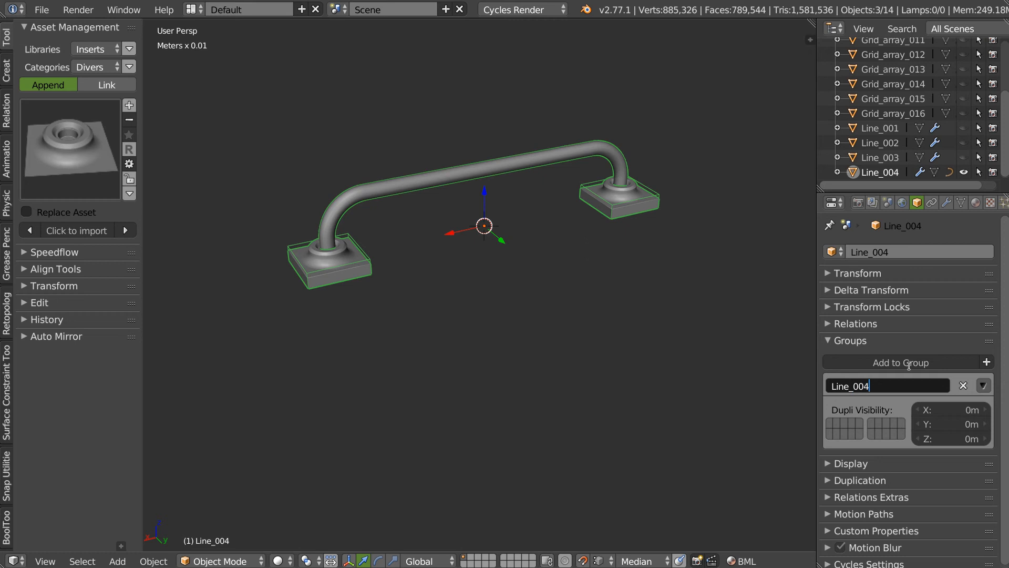
pyautogui.press('Return')
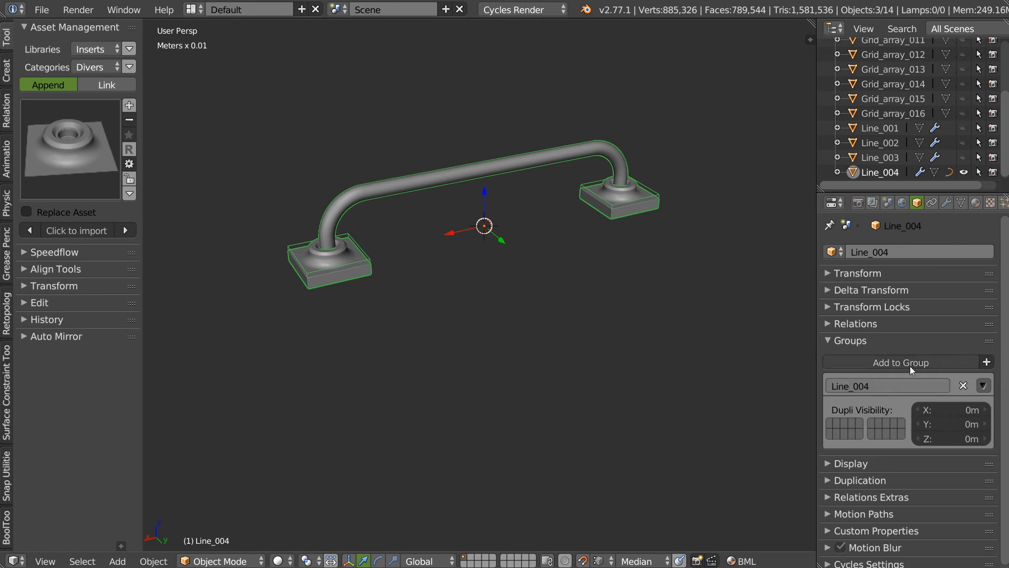
# Add an instance of the Line_004 group and move it along the X axis, clear of the original handle
pyautogui.moveTo(489, 272); pyautogui.dragTo(468, 260, button='middle')
pyautogui.scroll(-2, 490, 302)
pyautogui.keyDown('shift'); pyautogui.moveTo(489, 302); pyautogui.dragTo(469, 295, button='middle'); pyautogui.keyUp('shift')
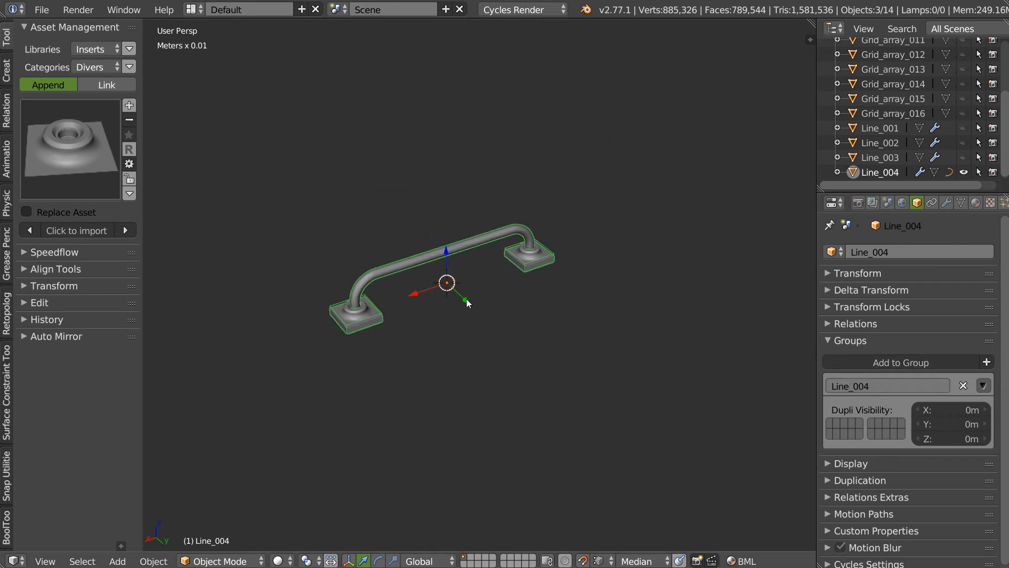
pyautogui.hotkey('shift', 'a')
pyautogui.moveTo(454, 508)
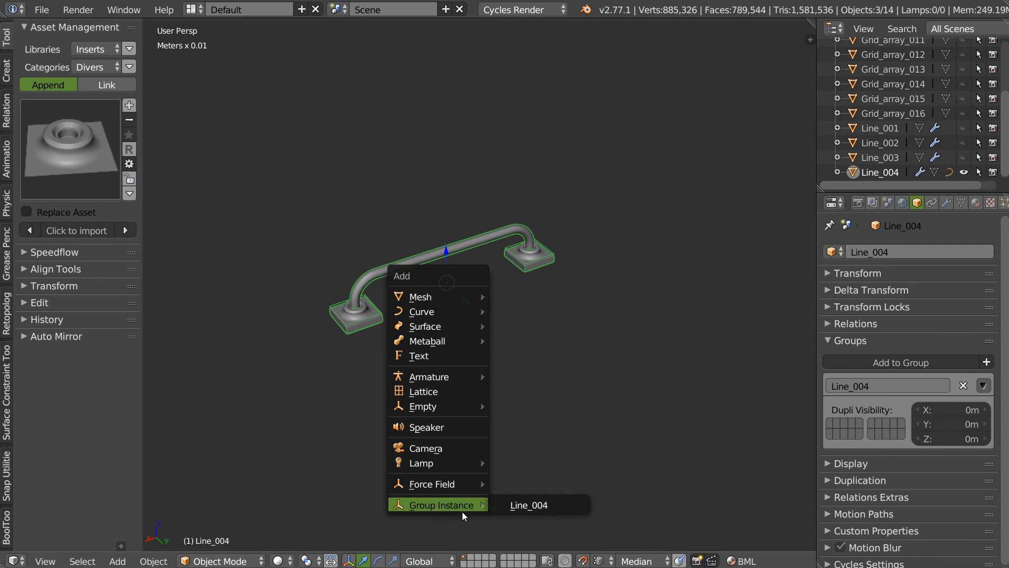
pyautogui.click(524, 506)
pyautogui.press('g')
pyautogui.press('x')
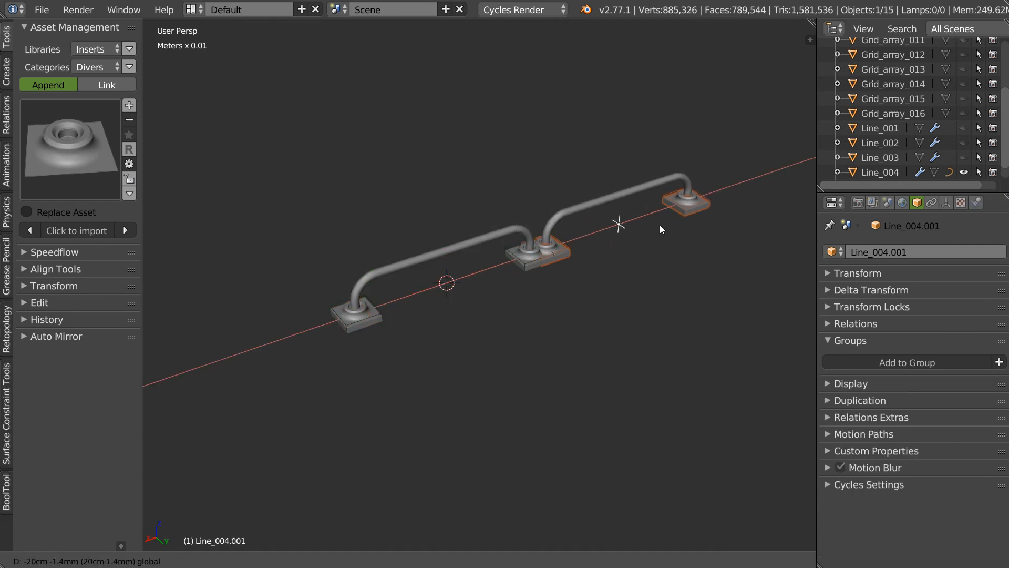
pyautogui.click(690, 213)
# Duplicate the handle instance and place the copy farther along the X axis
pyautogui.keyDown('shift'); pyautogui.moveTo(698, 186); pyautogui.dragTo(546, 276, button='middle'); pyautogui.keyUp('shift')
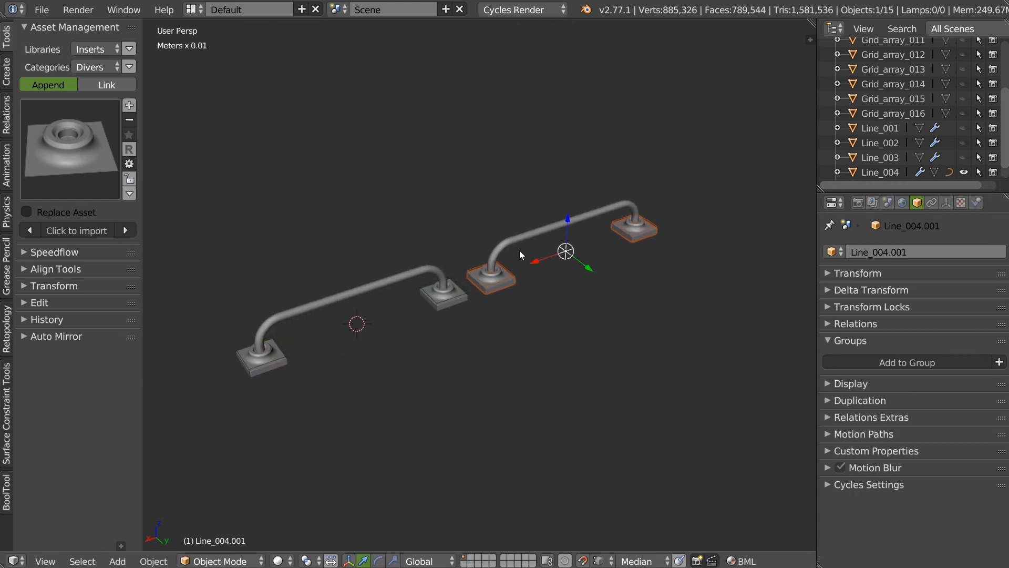
pyautogui.hotkey('shift', 'd')
pyautogui.press('x')
pyautogui.click(775, 178)
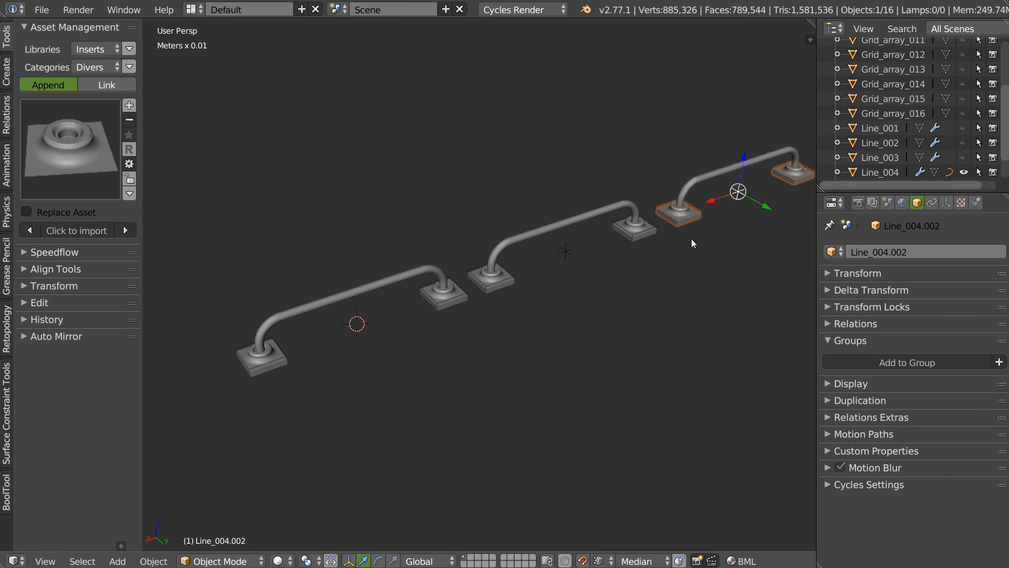
# Delete both Line_004 group instances, leaving only the original handle
pyautogui.scroll(-4, 631, 258)
pyautogui.scroll(5, 503, 298)
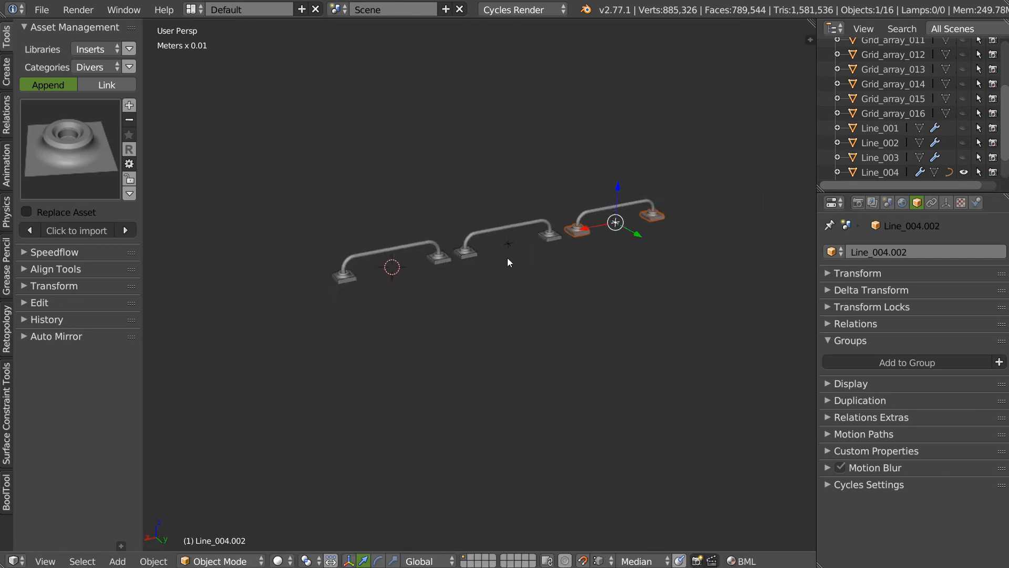
pyautogui.keyDown('shift'); pyautogui.rightClick(508, 213); pyautogui.keyUp('shift')
pyautogui.keyDown('shift'); pyautogui.moveTo(450, 261); pyautogui.dragTo(534, 238, button='middle'); pyautogui.keyUp('shift')
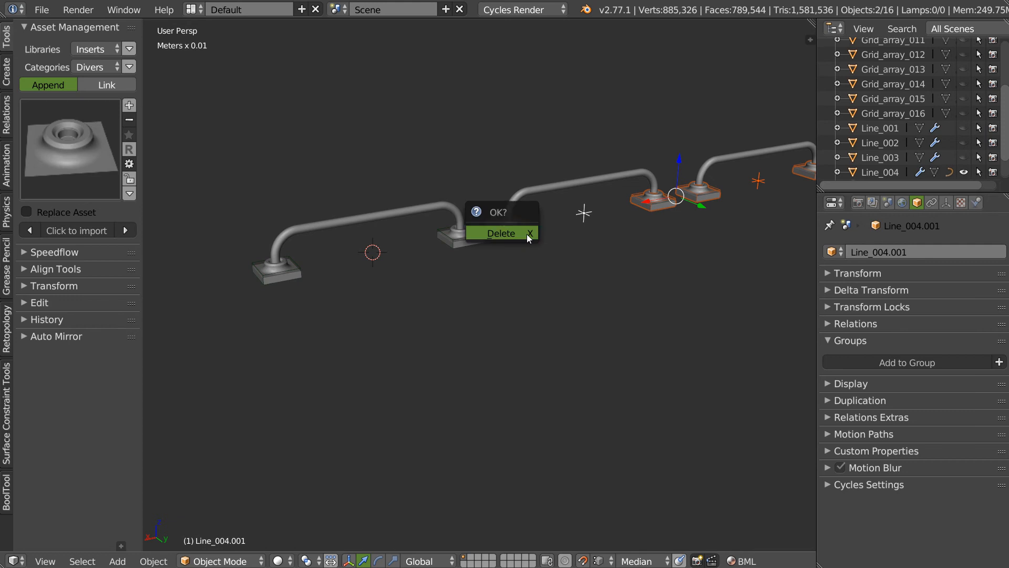
pyautogui.press('x')
pyautogui.keyDown('shift'); pyautogui.moveTo(388, 259); pyautogui.dragTo(496, 264, button='middle'); pyautogui.keyUp('shift')
pyautogui.scroll(5, 438, 237)
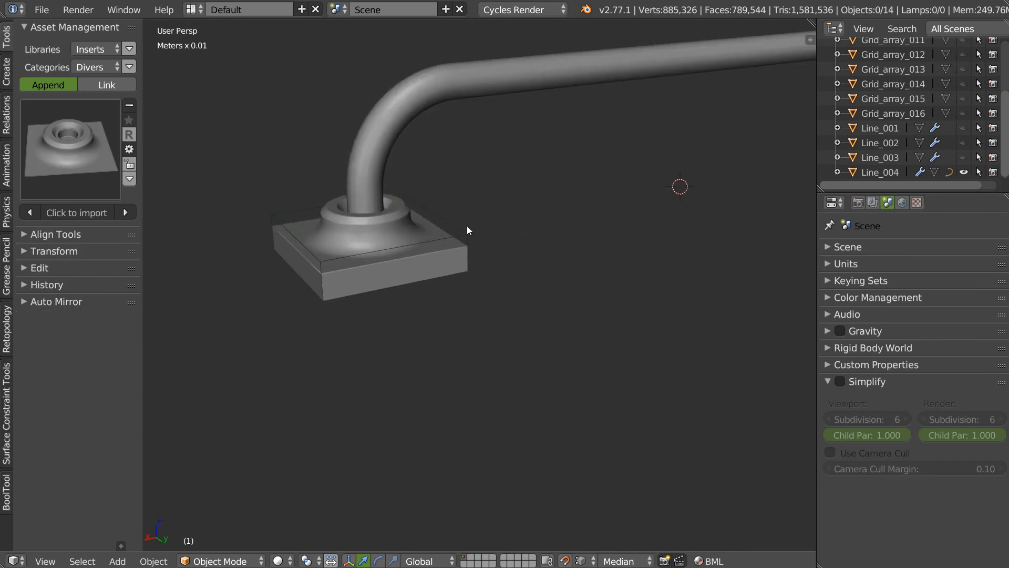
# Save Line_004 with its children as an asset named Line_004 in the Inserts library's Divers category
pyautogui.click(849, 172)
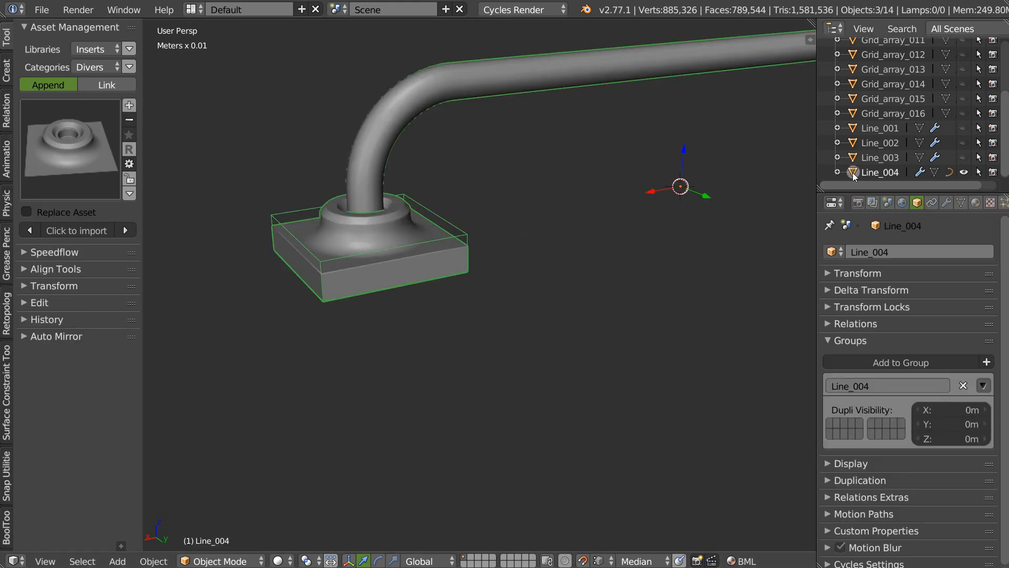
pyautogui.press('KP_Decimal')
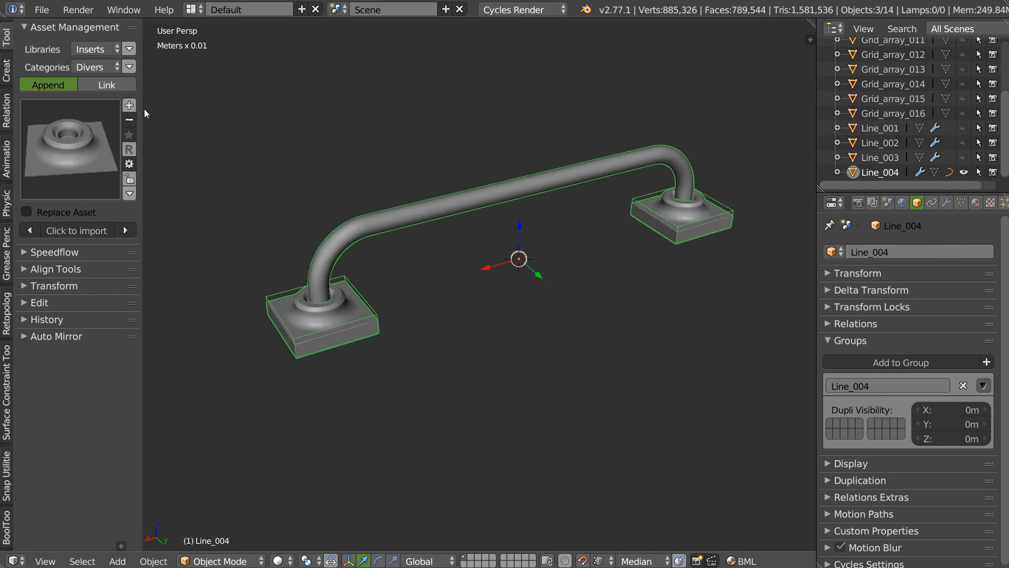
pyautogui.click(130, 105)
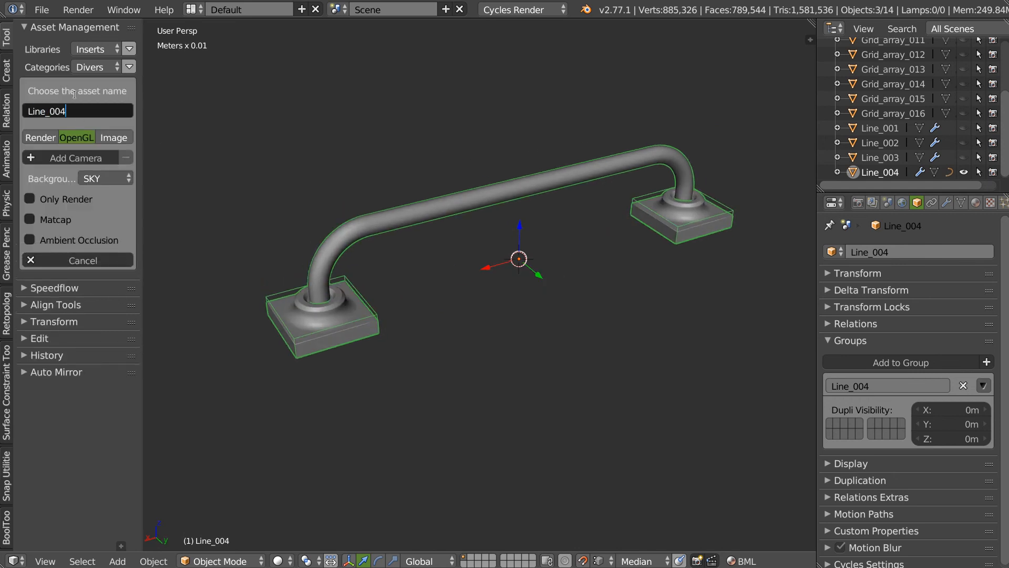
pyautogui.press('Return')
pyautogui.click(67, 156)
pyautogui.moveTo(419, 240); pyautogui.dragTo(464, 238, button='middle')
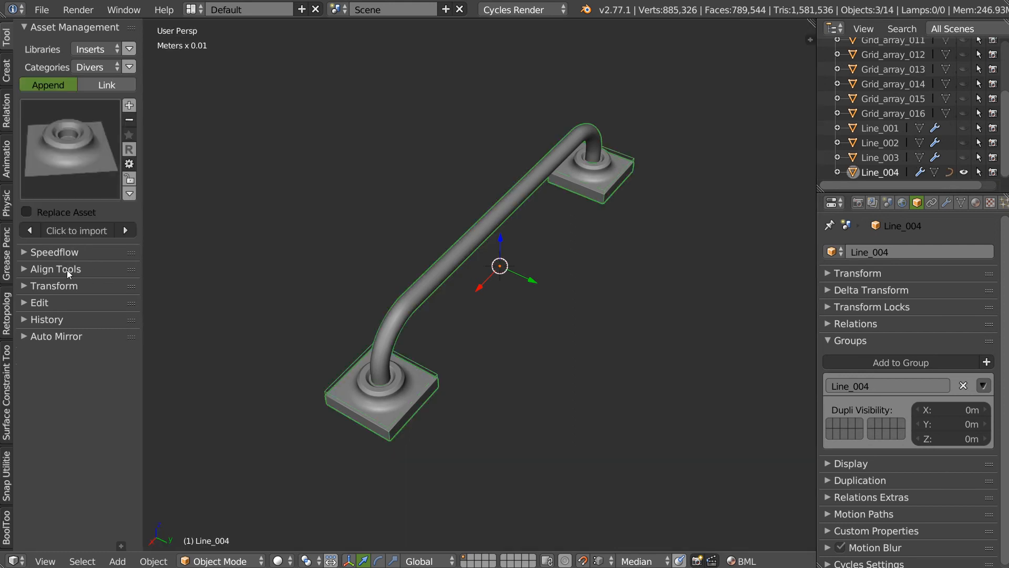
# Import the Line_004 asset from the library into the new scene and delete the default cube
pyautogui.click(74, 157)
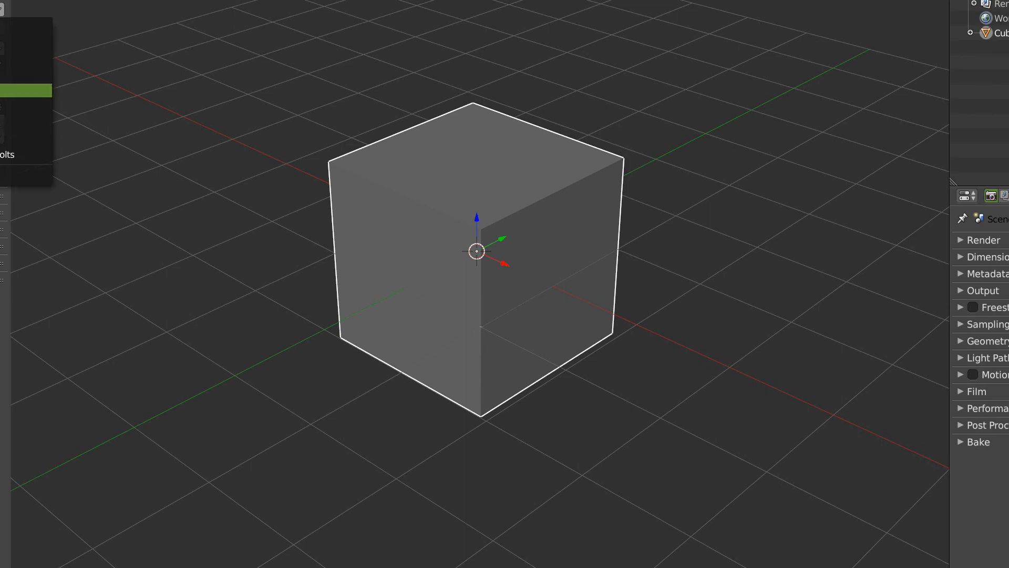
pyautogui.click(2, 173)
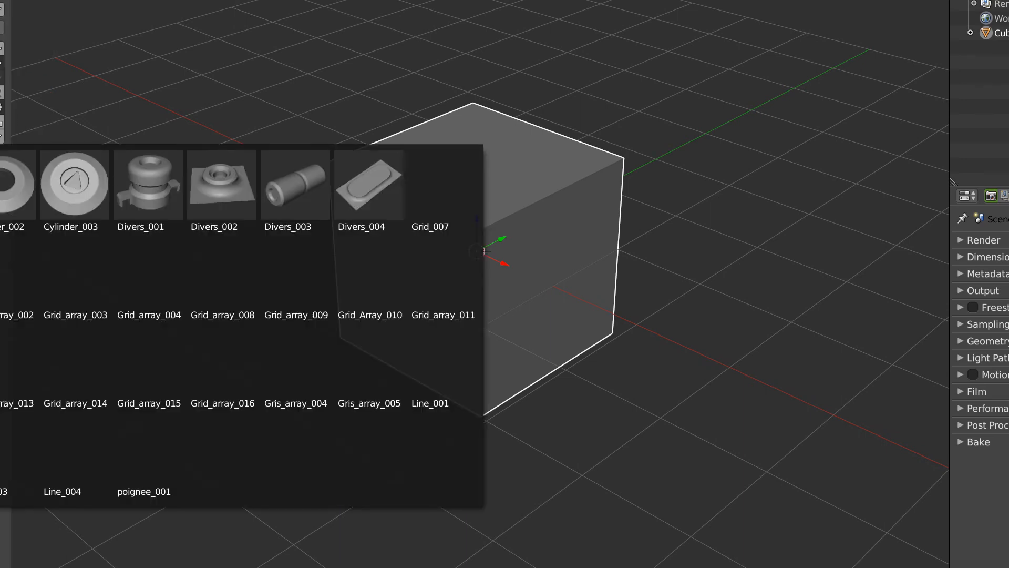
pyautogui.click(73, 457)
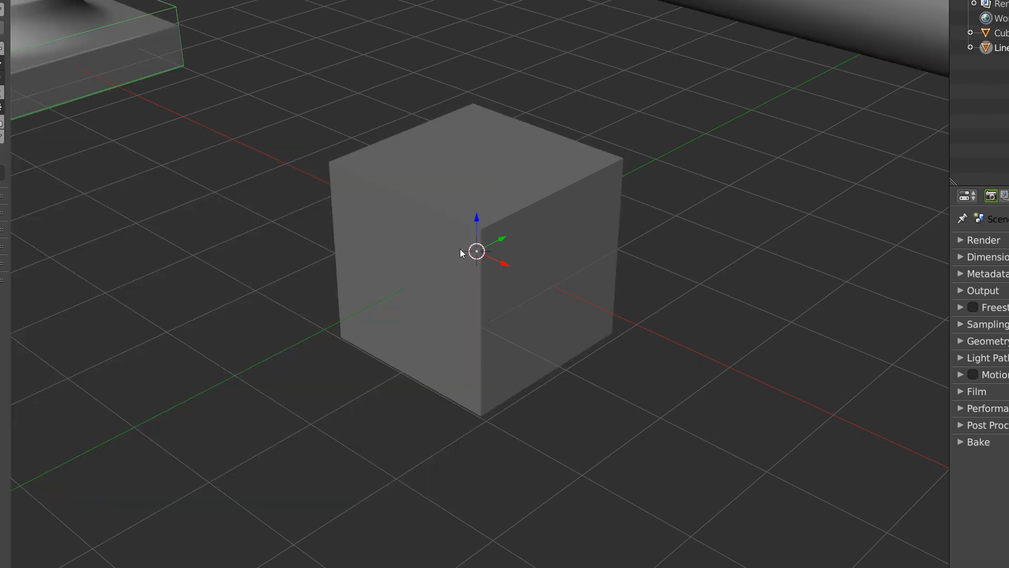
pyautogui.scroll(-5, 521, 244)
pyautogui.press('Delete')
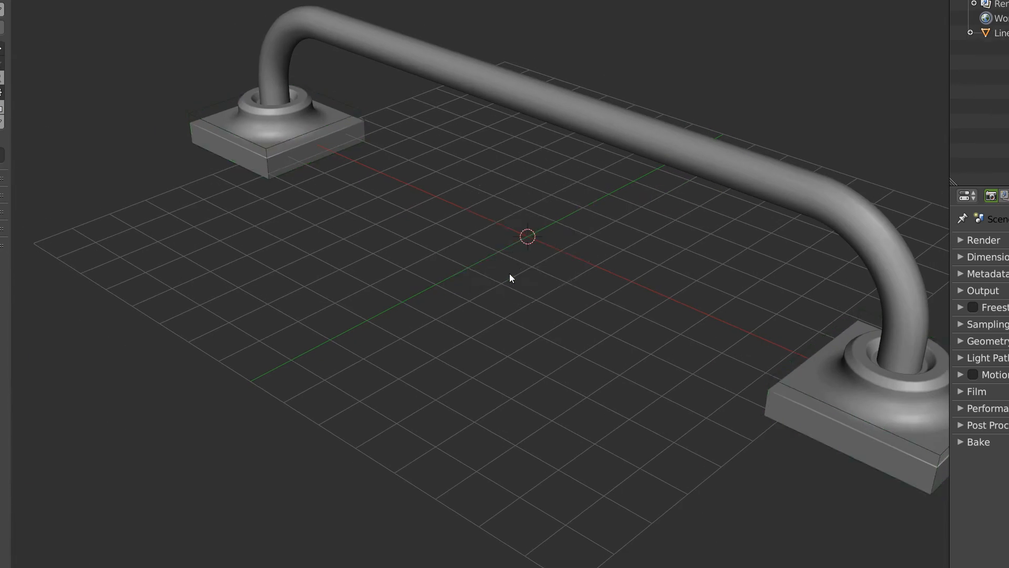
# Add a cube at the origin, scale it up and lower it along Z beneath the handle
pyautogui.scroll(-3, 506, 275)
pyautogui.moveTo(494, 299); pyautogui.dragTo(557, 263, button='middle')
pyautogui.scroll(3, 557, 262)
pyautogui.rightClick(591, 292)
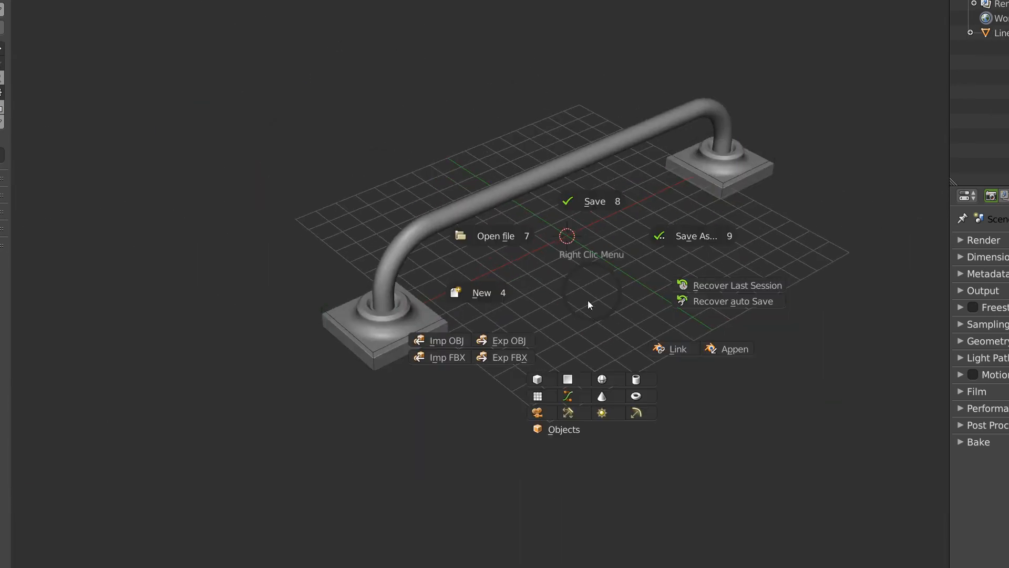
pyautogui.click(538, 379)
pyautogui.press('s')
pyautogui.click(789, 286)
pyautogui.press('g')
pyautogui.press('z')
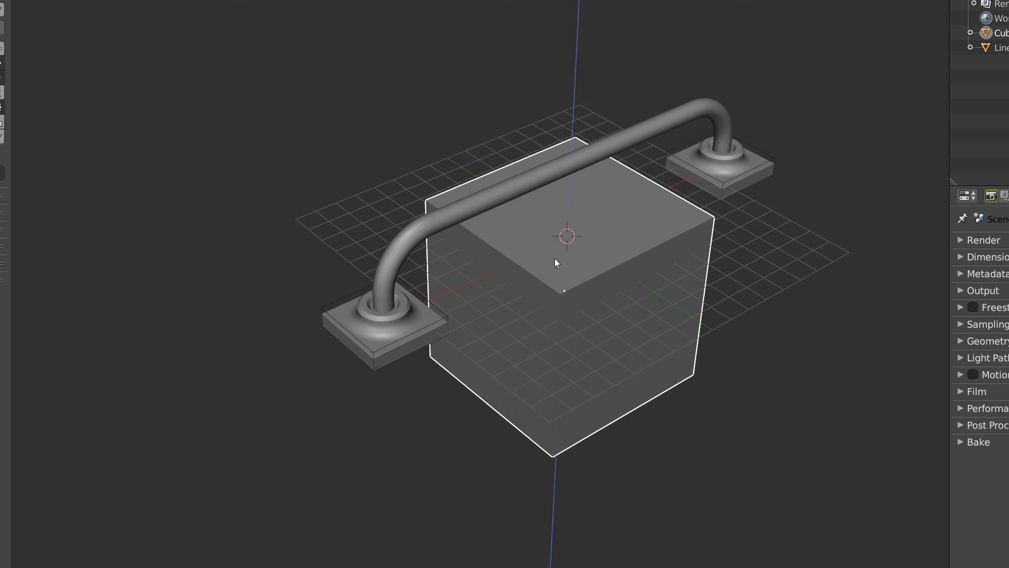
pyautogui.click(547, 293)
# Stretch the cube along the X axis so that it extends past both ends of the handle
pyautogui.moveTo(636, 250); pyautogui.dragTo(562, 276, button='middle')
pyautogui.press('s')
pyautogui.press('x')
pyautogui.click(890, 282)
pyautogui.press('KP_1')
# Try cutting the Line_004 frame out of the box with a Boolean, and undo the cut
pyautogui.rightClick(387, 209)
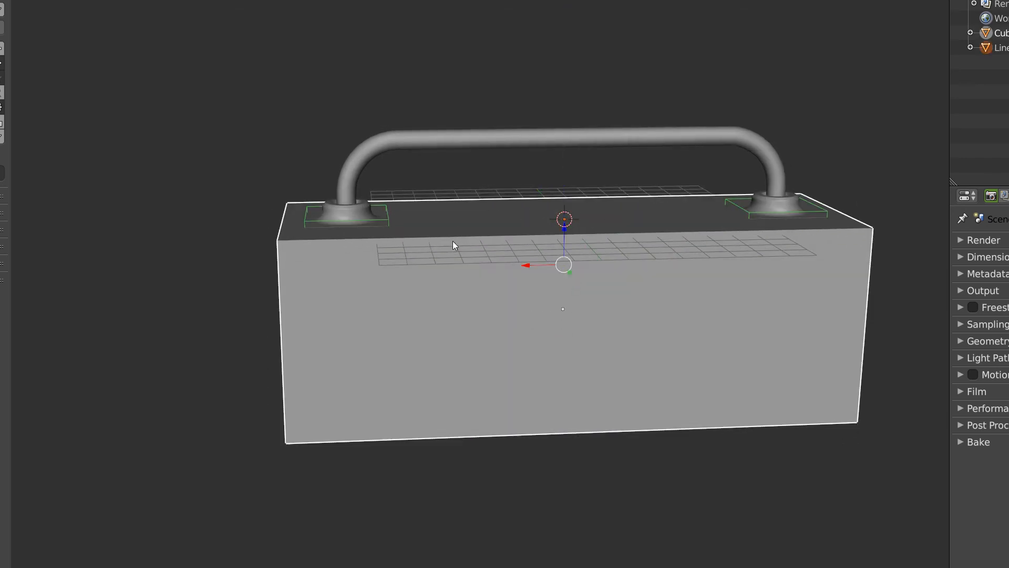
pyautogui.press('space')
pyautogui.click(541, 188)
pyautogui.click(538, 185)
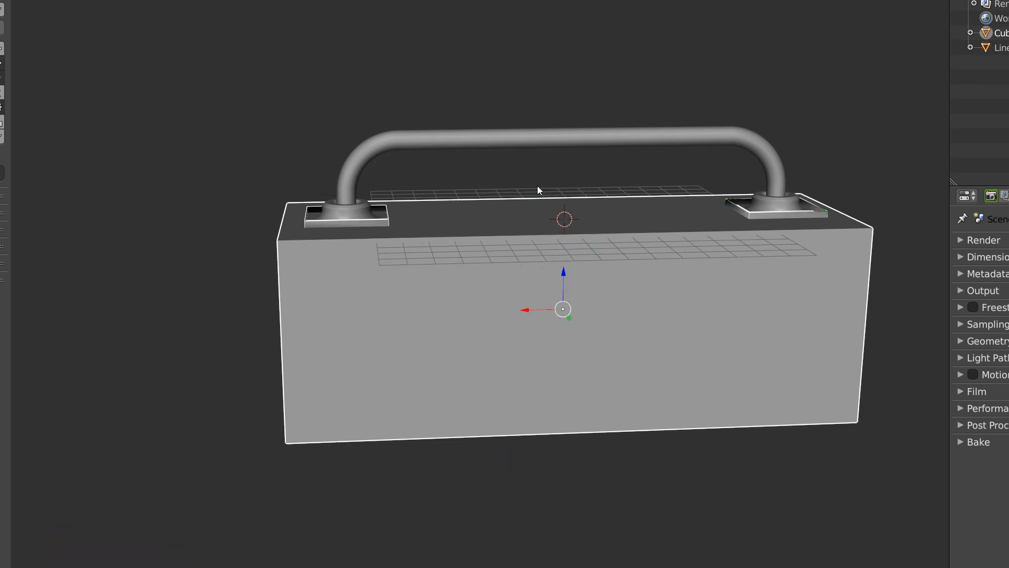
pyautogui.moveTo(456, 219); pyautogui.dragTo(448, 246, button='middle')
pyautogui.keyDown('ctrl'); pyautogui.moveTo(383, 267); pyautogui.dragTo(432, 259, button='middle'); pyautogui.keyUp('ctrl')
pyautogui.hotkey('ctrl', 'z')
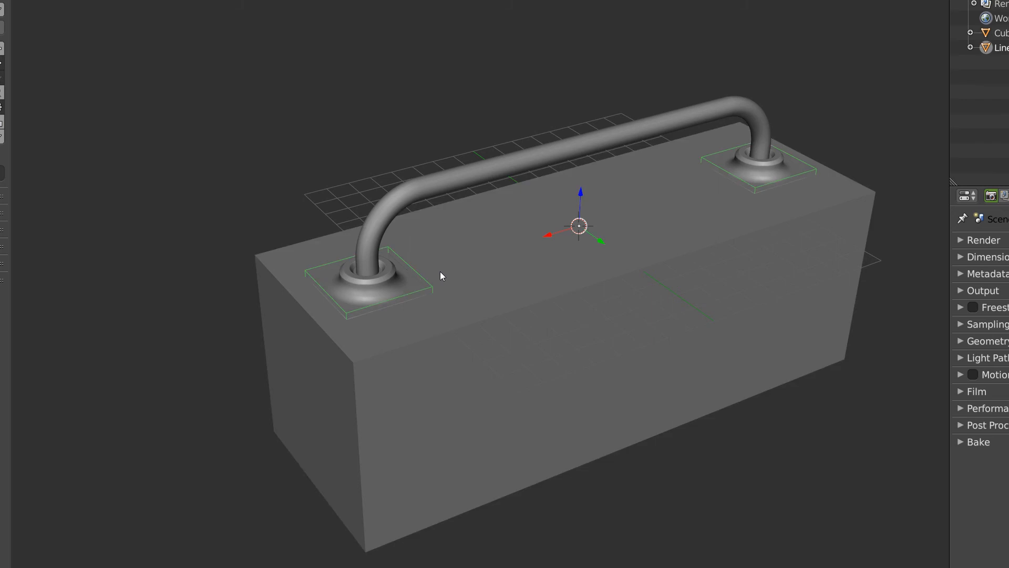
pyautogui.hotkey('ctrl', 'z')
# Examine the Line_004 frame's mesh in Edit Mode and wireframe, and return to solid display in Object Mode
pyautogui.rightClick(424, 279)
pyautogui.scroll(2, 427, 274)
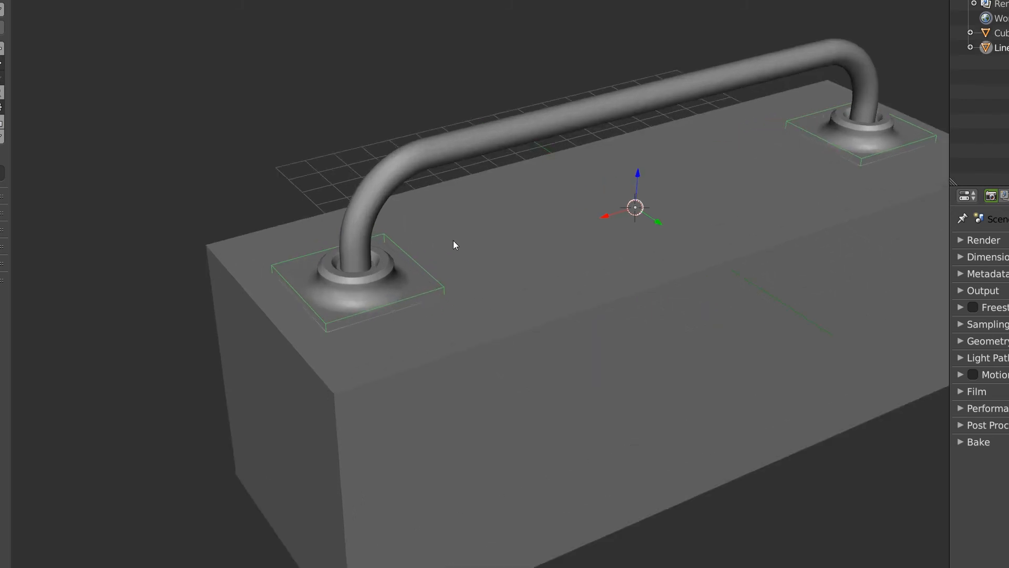
pyautogui.press('Tab')
pyautogui.press('a')
pyautogui.rightClick(402, 316)
pyautogui.click(487, 373)
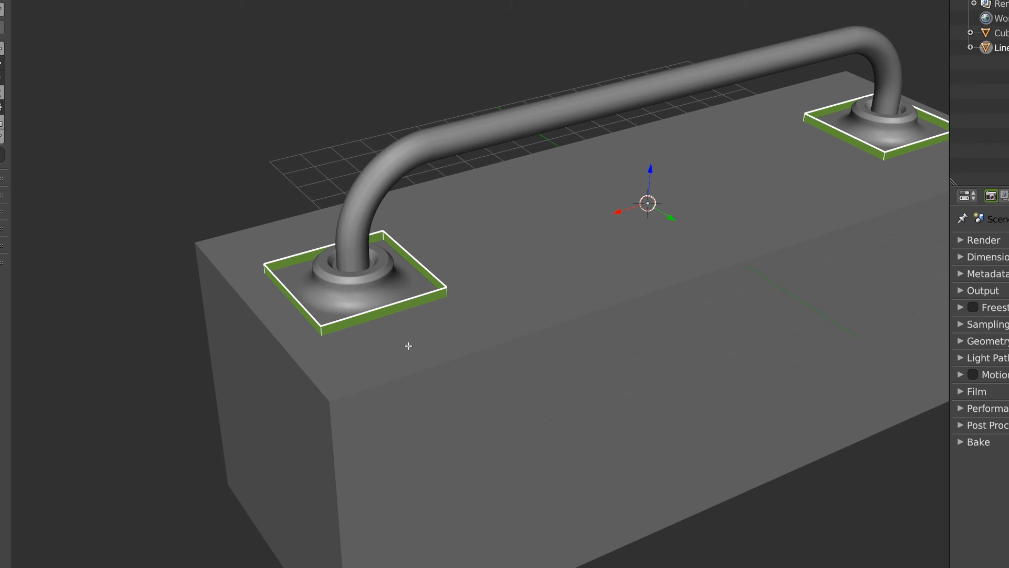
pyautogui.press('z')
pyautogui.keyDown('ctrl'); pyautogui.moveTo(365, 318); pyautogui.dragTo(423, 290, button='middle'); pyautogui.keyUp('ctrl')
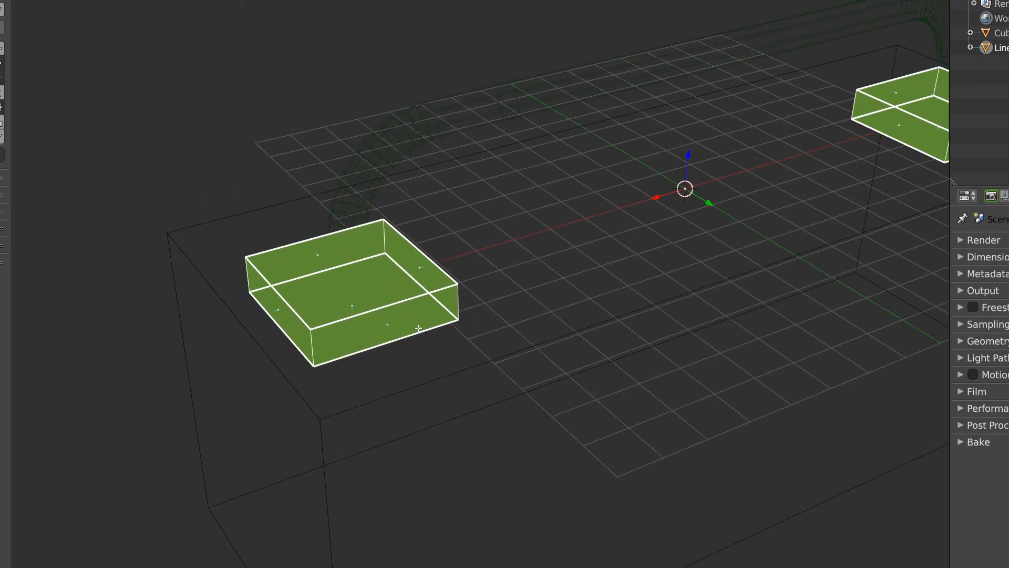
pyautogui.press('Tab')
pyautogui.click(415, 233)
pyautogui.press('z')
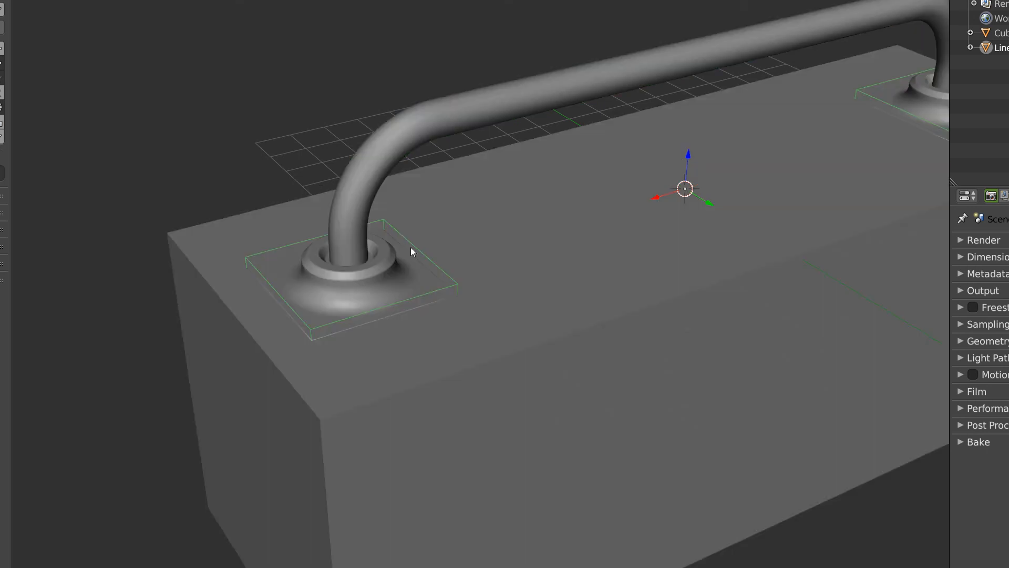
# Cut the Line_004 frame out of the box with a Boolean, comparing Intersect before settling on Difference
pyautogui.rightClick(505, 311)
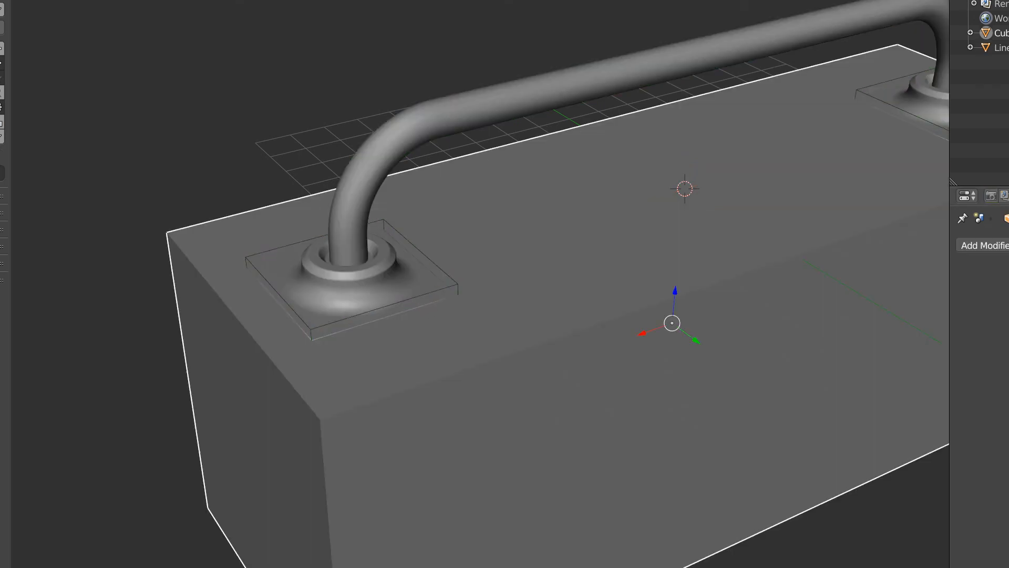
pyautogui.rightClick(458, 283)
pyautogui.keyDown('shift'); pyautogui.rightClick(510, 329); pyautogui.keyUp('shift')
pyautogui.press('space')
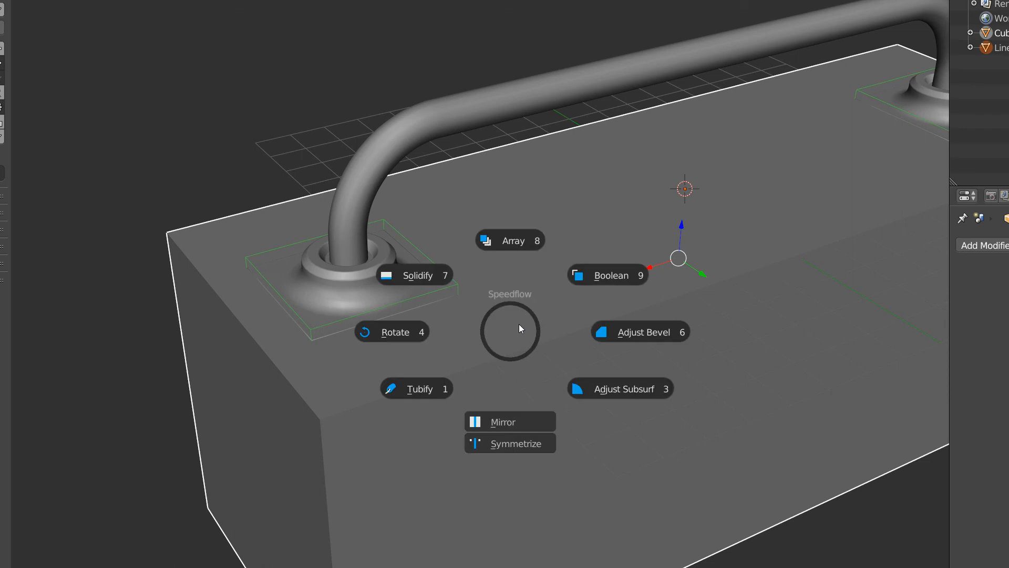
pyautogui.click(601, 276)
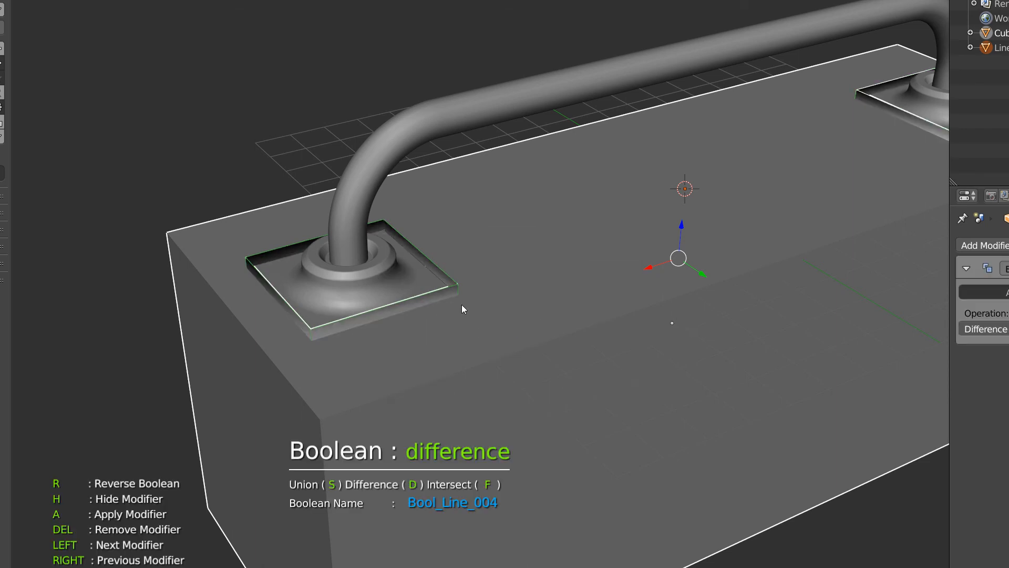
pyautogui.press('f')
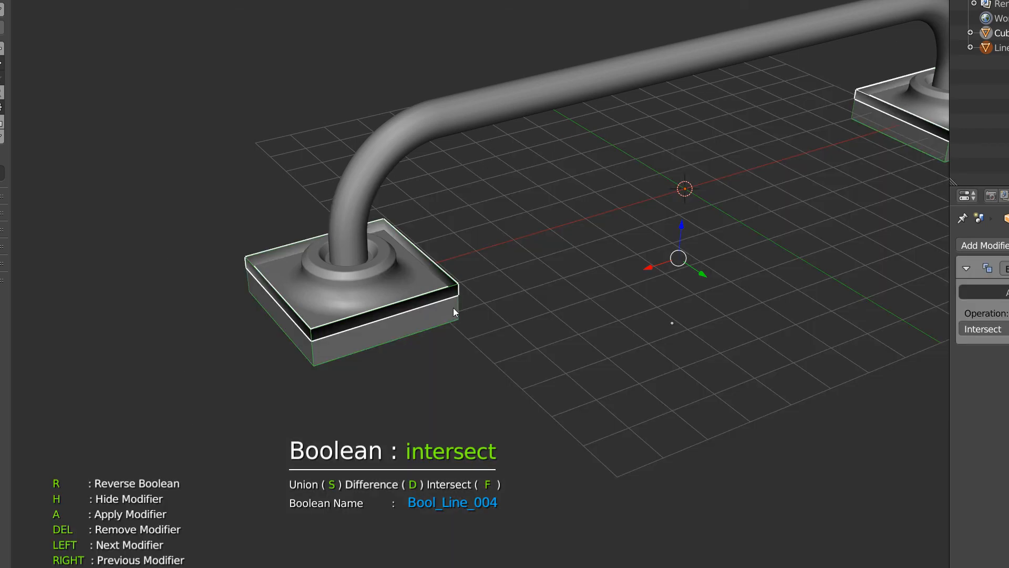
pyautogui.press('d')
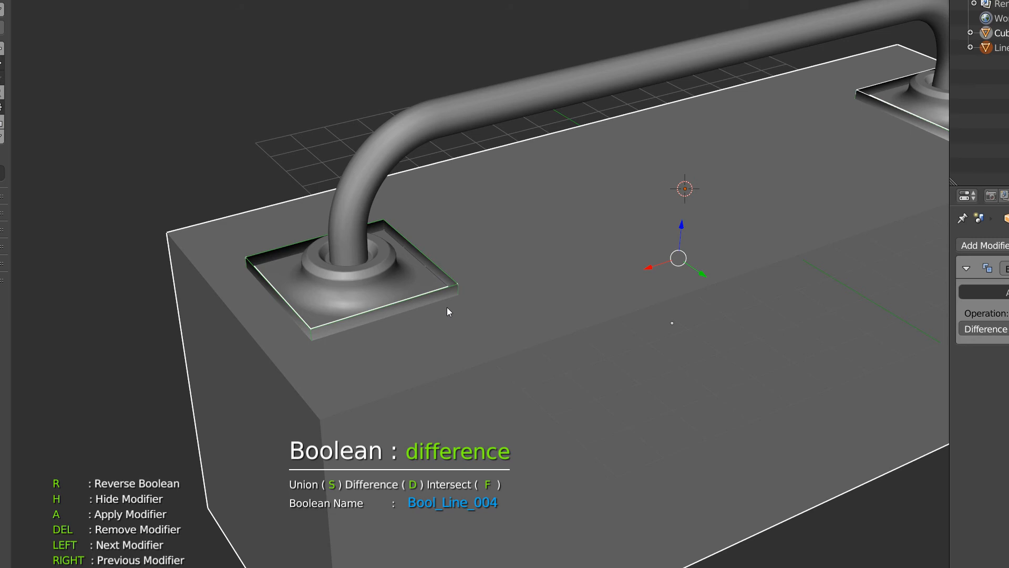
pyautogui.click(443, 307)
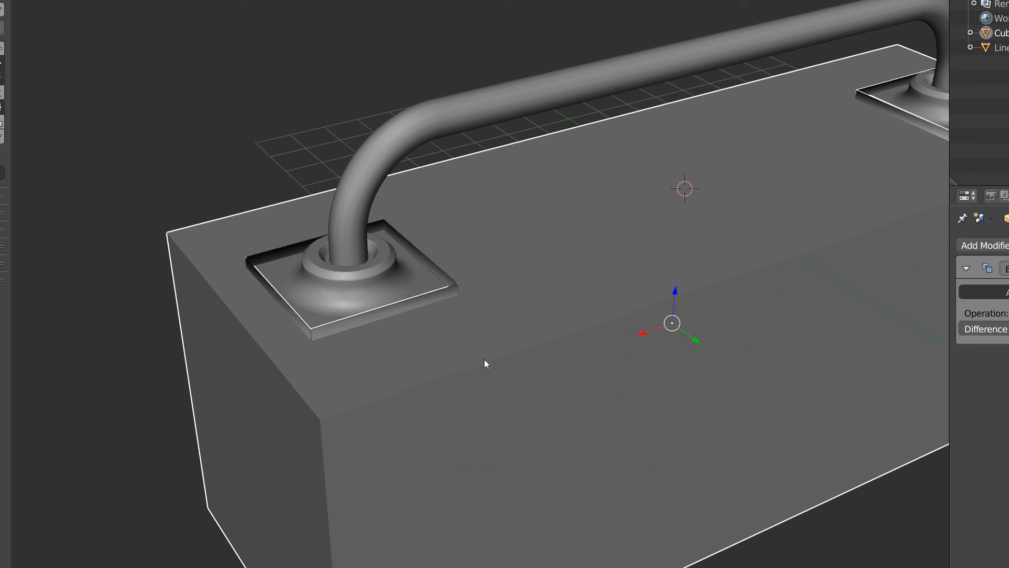
# Move the box down along Z to check the cut, and bring it back up under the handle
pyautogui.press('g')
pyautogui.press('z')
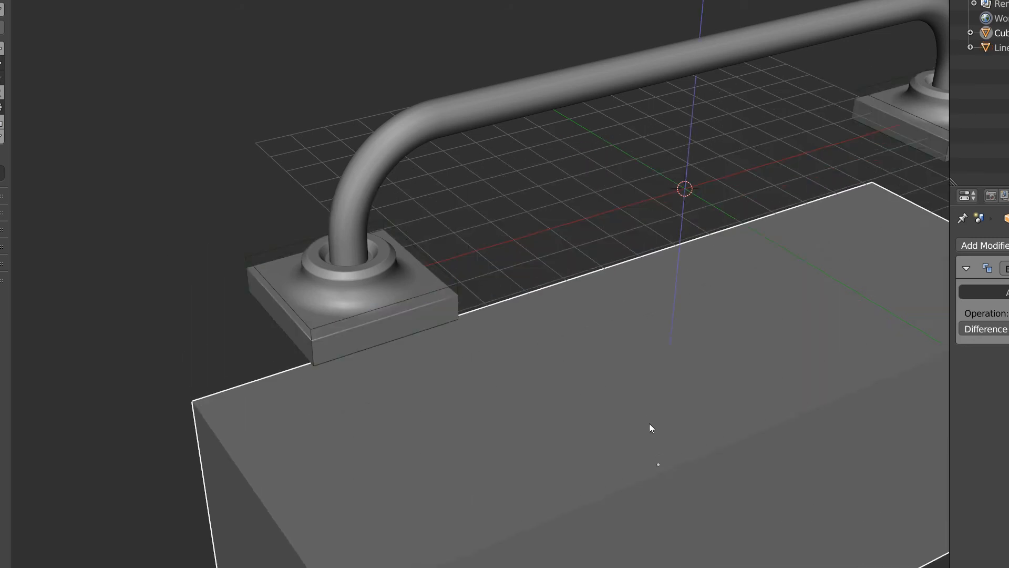
pyautogui.click(788, 277)
# Try Intersect and Union as the box's Boolean operation, and clear the modifier from the box
pyautogui.click(982, 329)
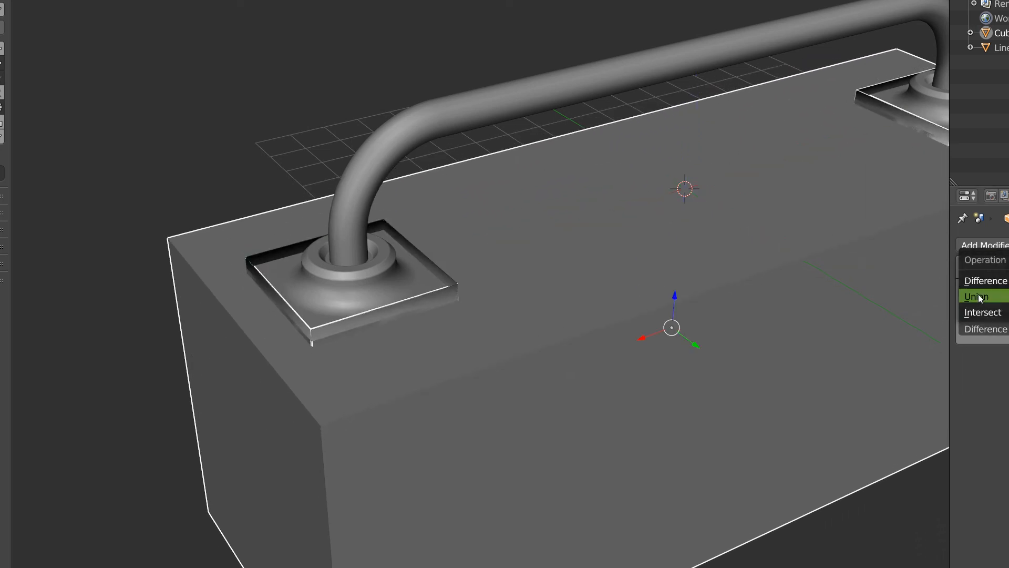
pyautogui.click(983, 309)
pyautogui.click(984, 327)
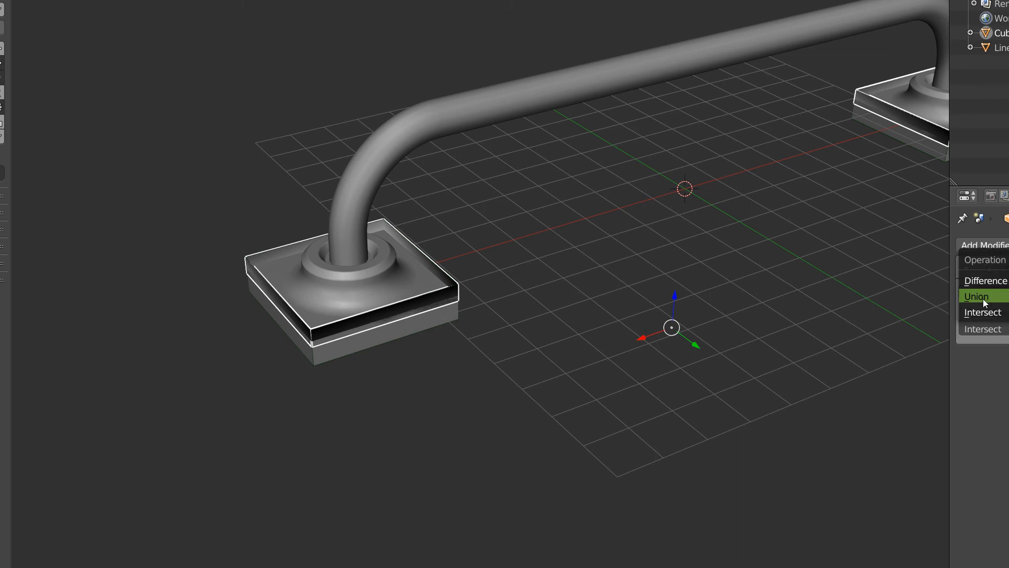
pyautogui.click(981, 297)
pyautogui.moveTo(524, 295); pyautogui.dragTo(489, 265, button='middle')
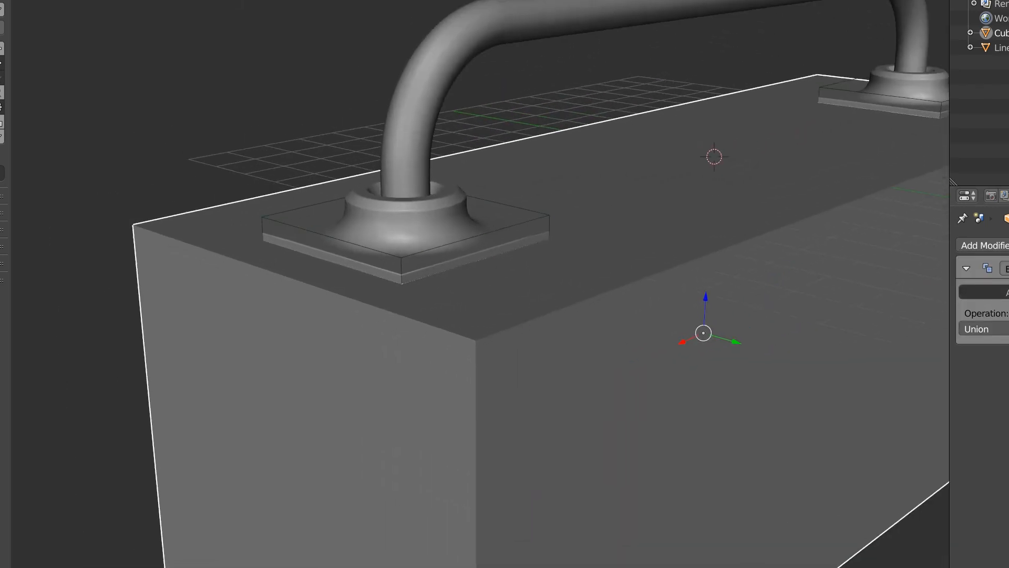
pyautogui.click(1001, 291)
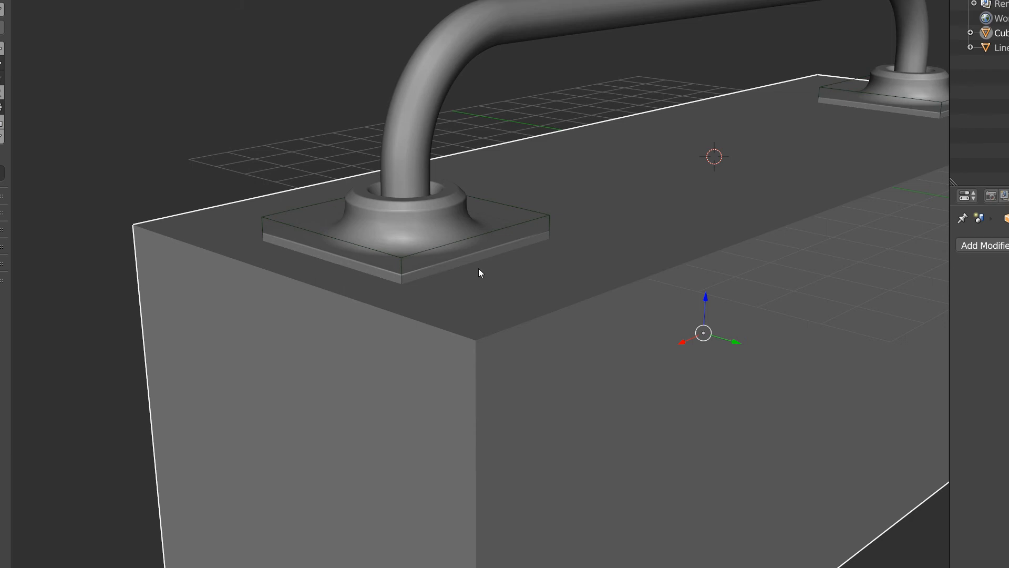
# Inspect the Line_004 frame's faces in Edit Mode and isolated in Local View, from above and from underneath
pyautogui.rightClick(517, 222)
pyautogui.press('Tab')
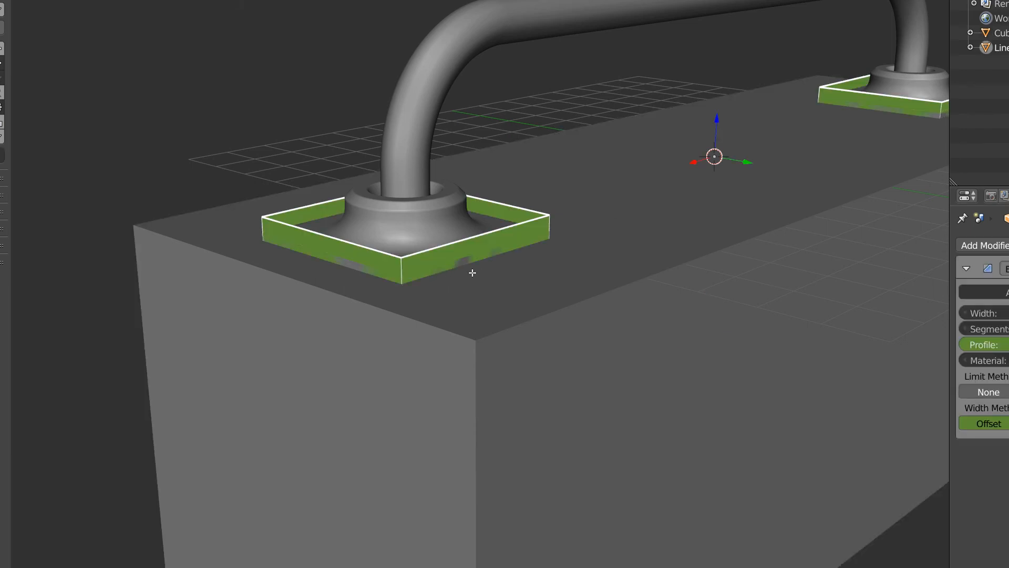
pyautogui.press('Tab')
pyautogui.press('KP_Divide')
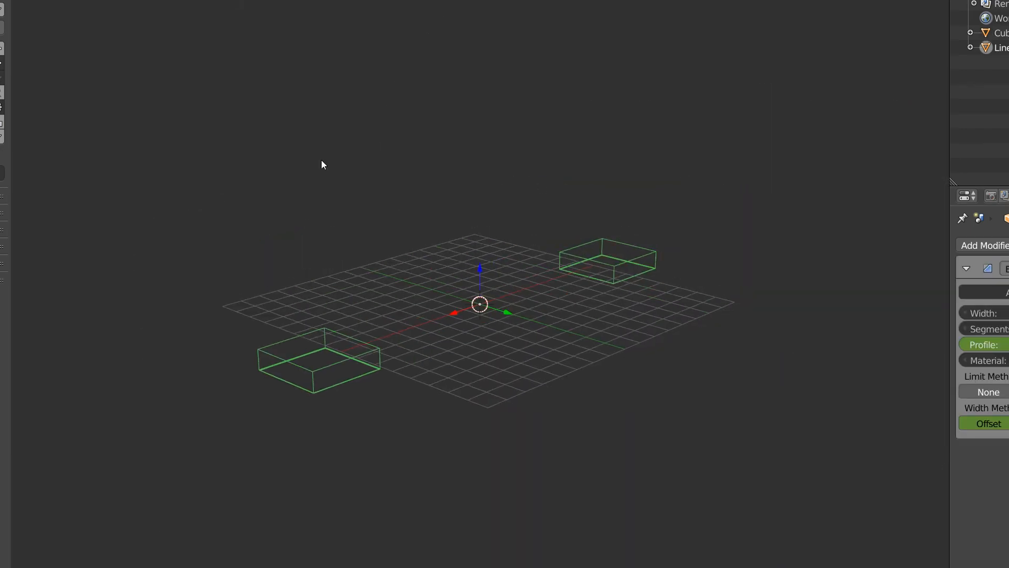
pyautogui.press('z')
pyautogui.click(243, 278)
pyautogui.moveTo(244, 279)
pyautogui.mouseDown(button='middle')
pyautogui.moveTo(390, 247)
pyautogui.moveTo(327, 367)
pyautogui.mouseUp(button='middle')
pyautogui.scroll(3, 327, 368)
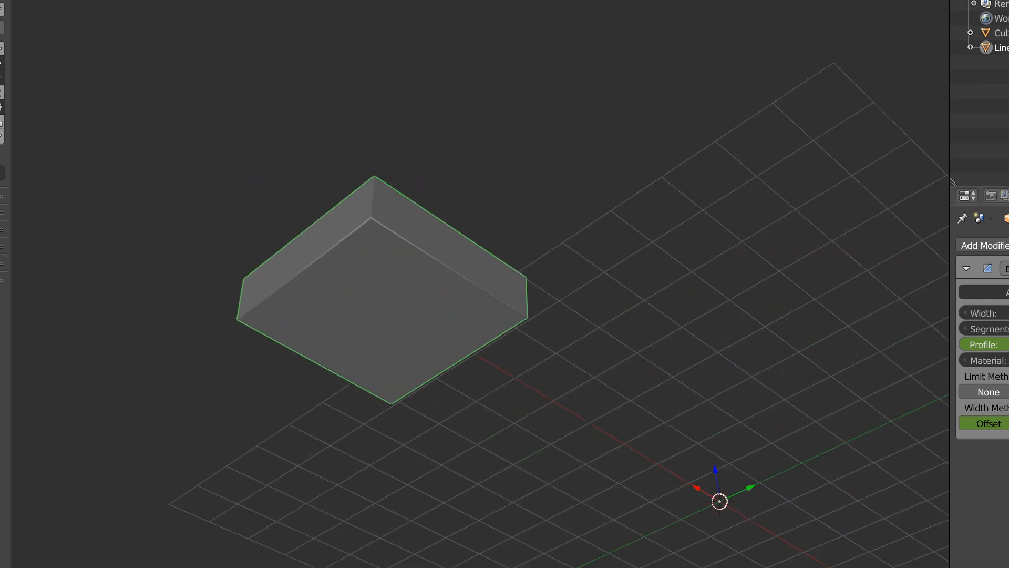
# Clear the Bevel modifier from the isolated Line_004 frame and return to the full scene in solid display
pyautogui.click(1008, 268)
pyautogui.moveTo(472, 237); pyautogui.dragTo(405, 302, button='middle')
pyautogui.press('z')
pyautogui.click(439, 276)
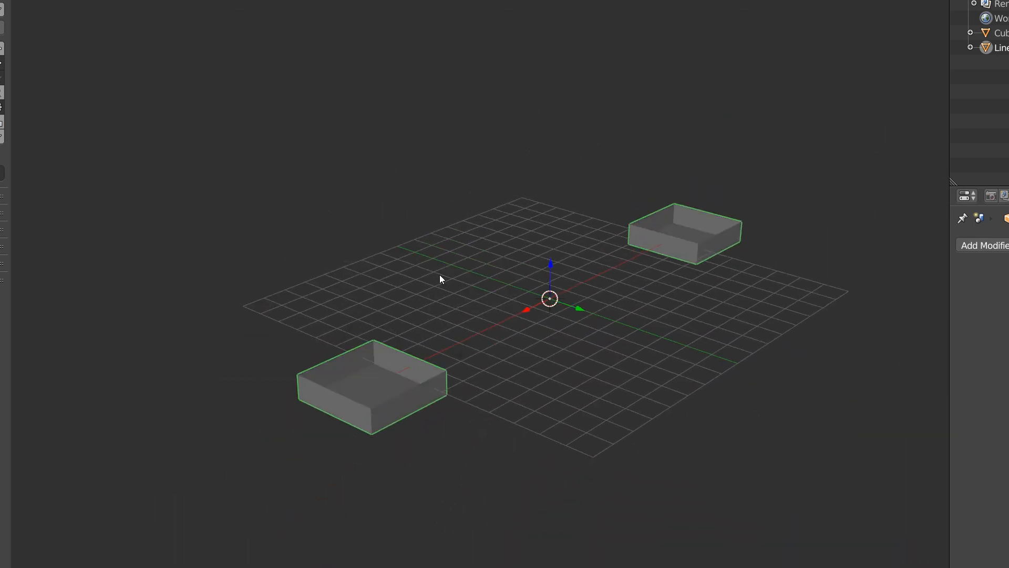
pyautogui.hotkey('shift', 'space')
pyautogui.click(340, 268)
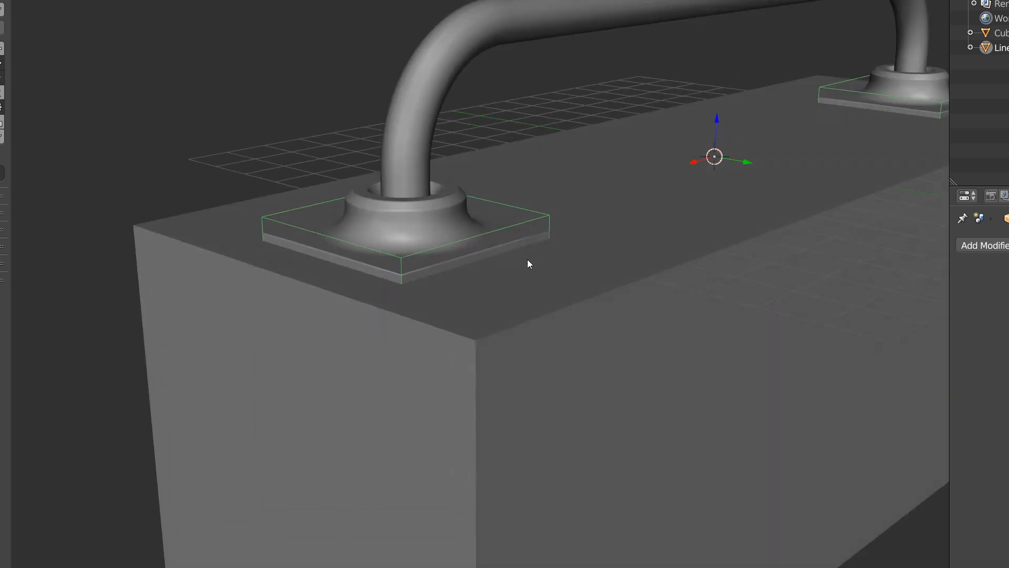
# Raise the box slightly along Z and cut the Line_004 frame out of it with a Boolean Difference
pyautogui.rightClick(592, 290)
pyautogui.moveTo(707, 298); pyautogui.dragTo(708, 292)
pyautogui.rightClick(540, 220)
pyautogui.keyDown('shift'); pyautogui.rightClick(583, 273); pyautogui.keyUp('shift')
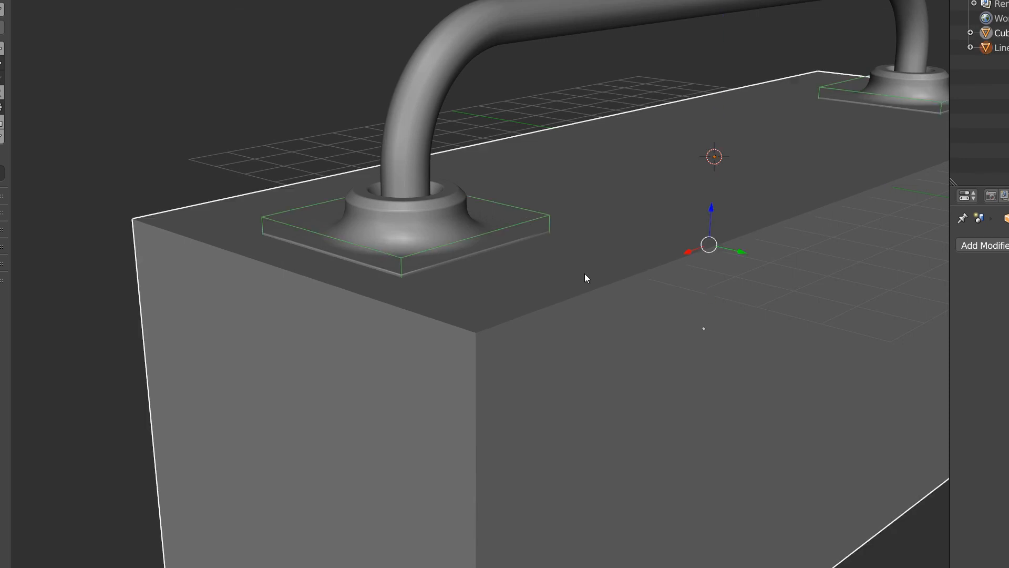
pyautogui.press('q')
pyautogui.click(664, 223)
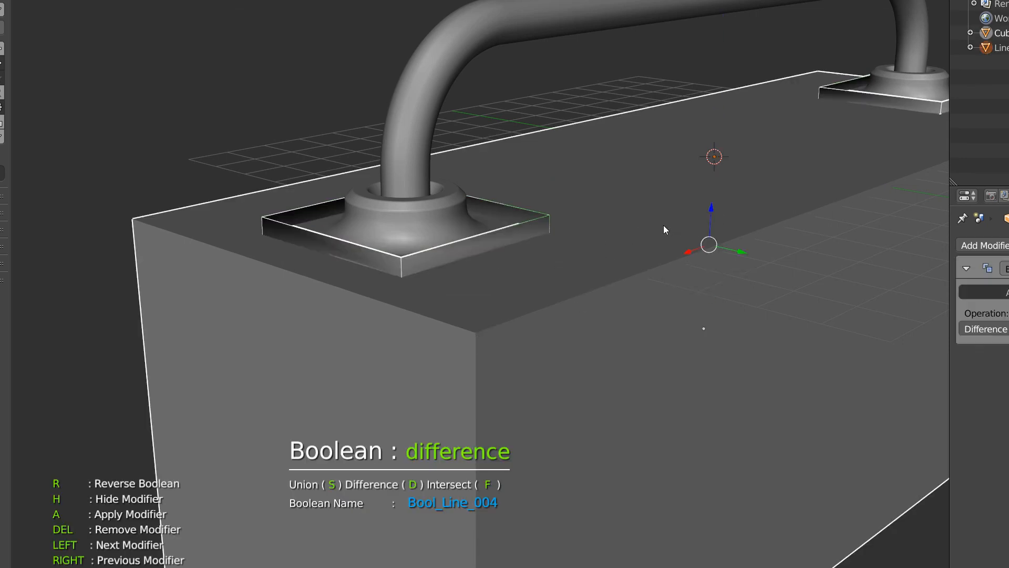
pyautogui.click(516, 291)
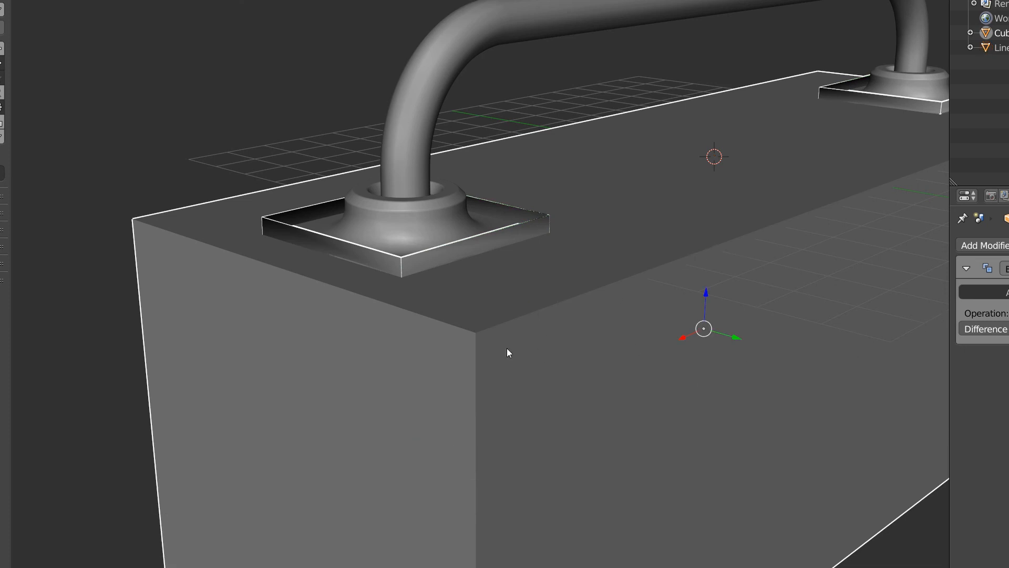
# Try recalculating the normals of all the box's faces in Edit Mode to clean up the Boolean cut
pyautogui.press('q')
pyautogui.click(593, 385)
pyautogui.rightClick(594, 344)
pyautogui.click(678, 386)
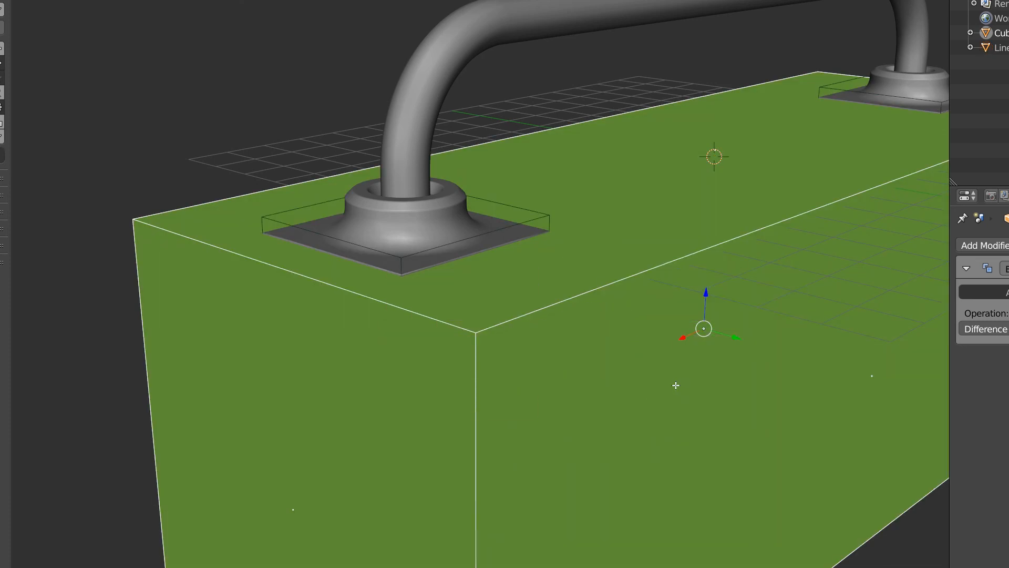
pyautogui.press('Tab')
pyautogui.press('Tab')
pyautogui.click(672, 334)
pyautogui.rightClick(645, 388)
pyautogui.click(719, 432)
pyautogui.press('Tab')
# Apply the box's transforms in Object Mode and recalculate its face normals in Edit Mode
pyautogui.rightClick(629, 338)
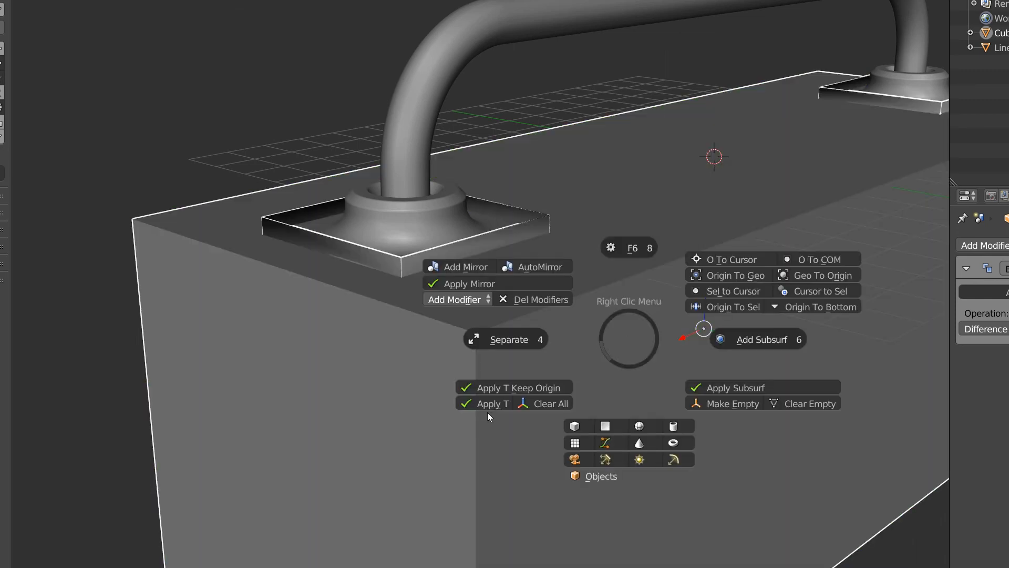
pyautogui.click(489, 405)
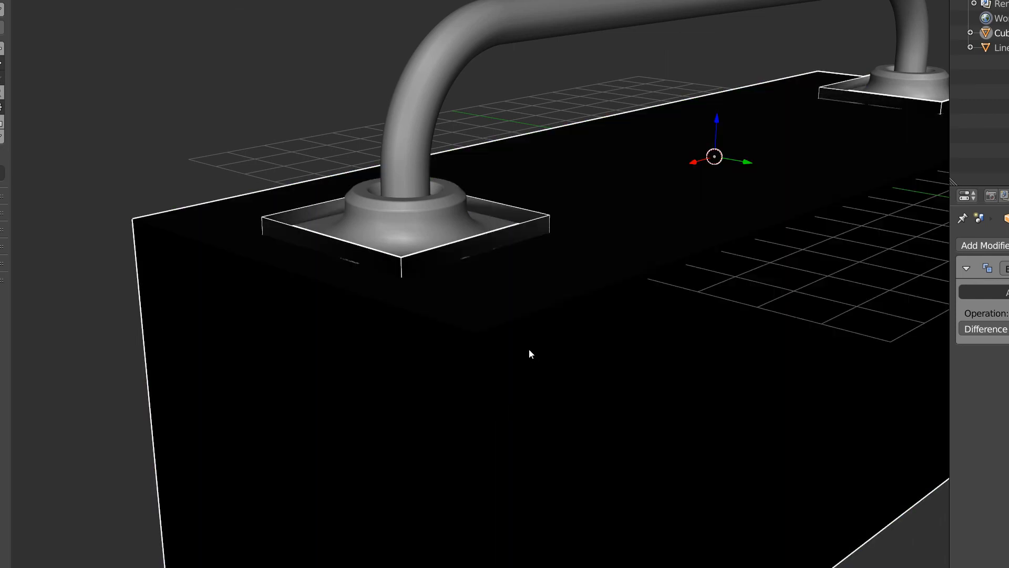
pyautogui.press('Tab')
pyautogui.rightClick(626, 367)
pyautogui.click(718, 404)
pyautogui.press('Tab')
# Apply the box's Boolean modifier and lower the box along Z to expose the recesses under the handle bases
pyautogui.click(591, 314)
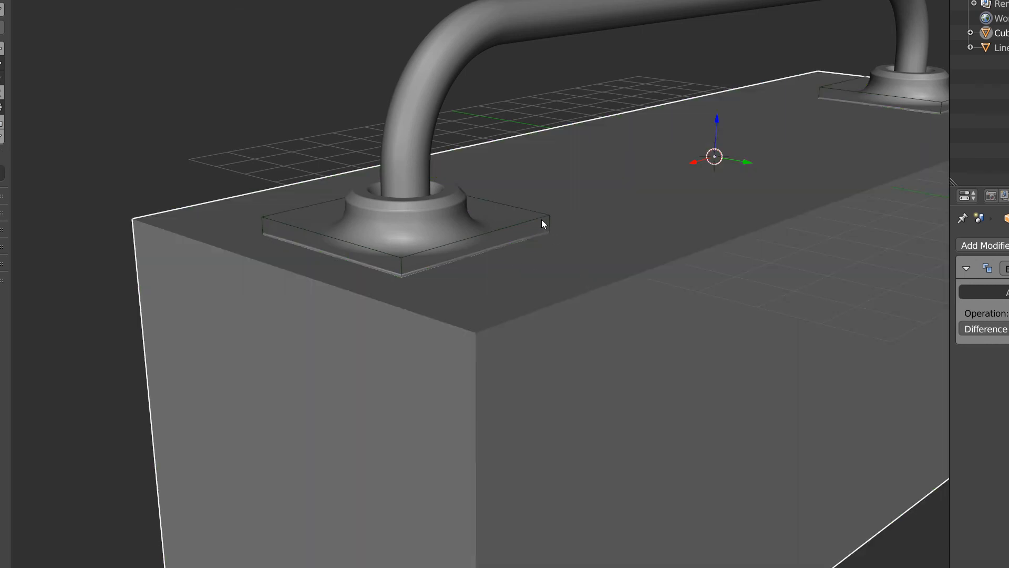
pyautogui.click(972, 292)
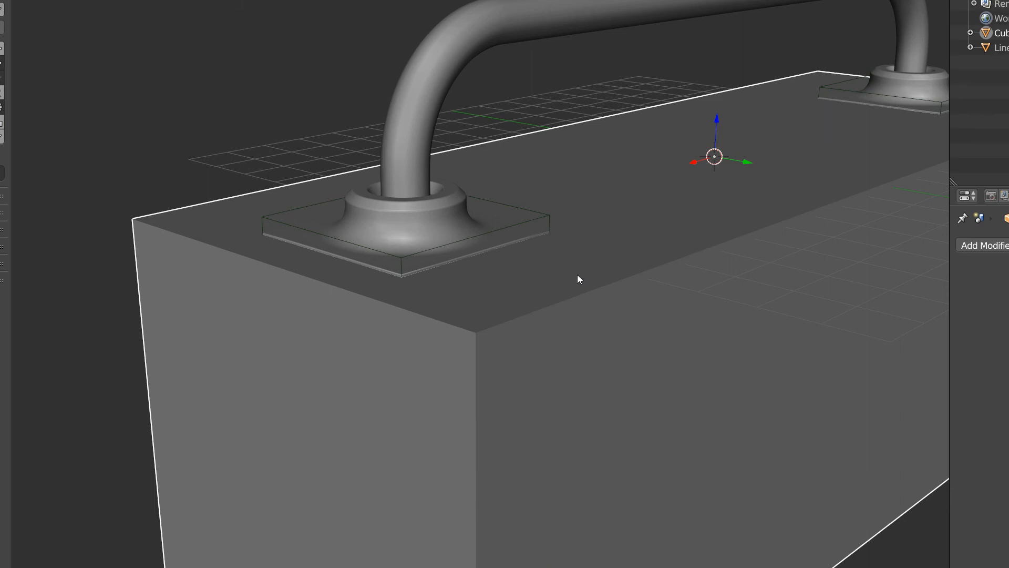
pyautogui.moveTo(718, 119); pyautogui.dragTo(710, 188)
# Add a bevel to the box with width 0.05, 4 segments, profile 0.7 and the limit method Weight
pyautogui.press('space')
pyautogui.click(708, 340)
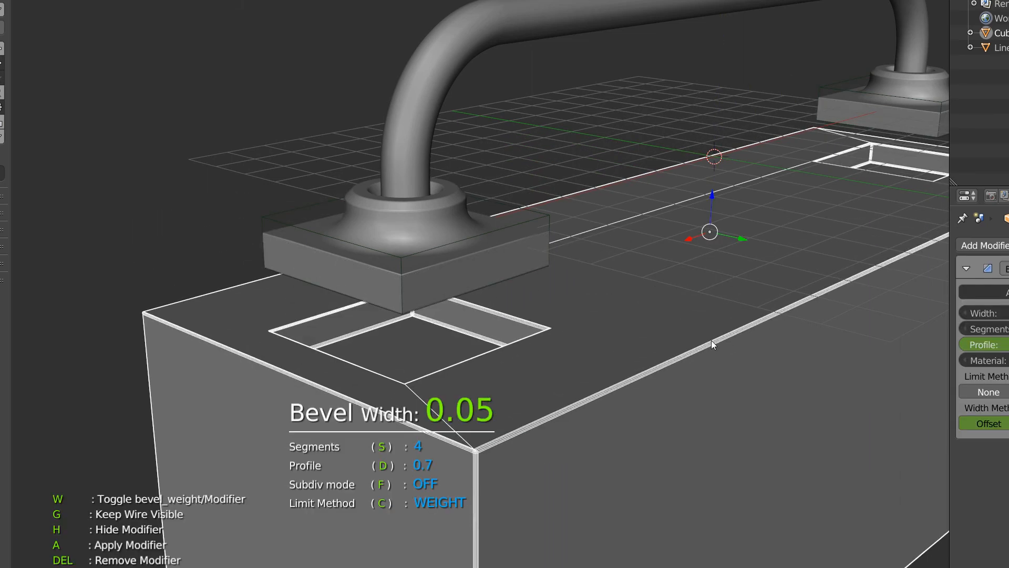
pyautogui.click(707, 342)
pyautogui.scroll(-3, 481, 390)
pyautogui.scroll(-5, 482, 391)
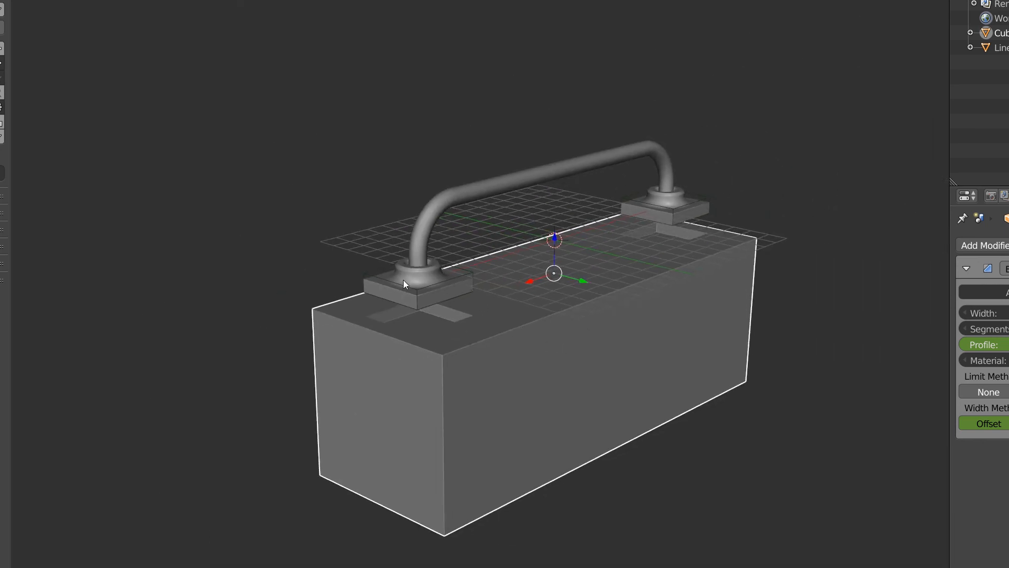
# Delete the cut box from under the handle
pyautogui.rightClick(470, 275)
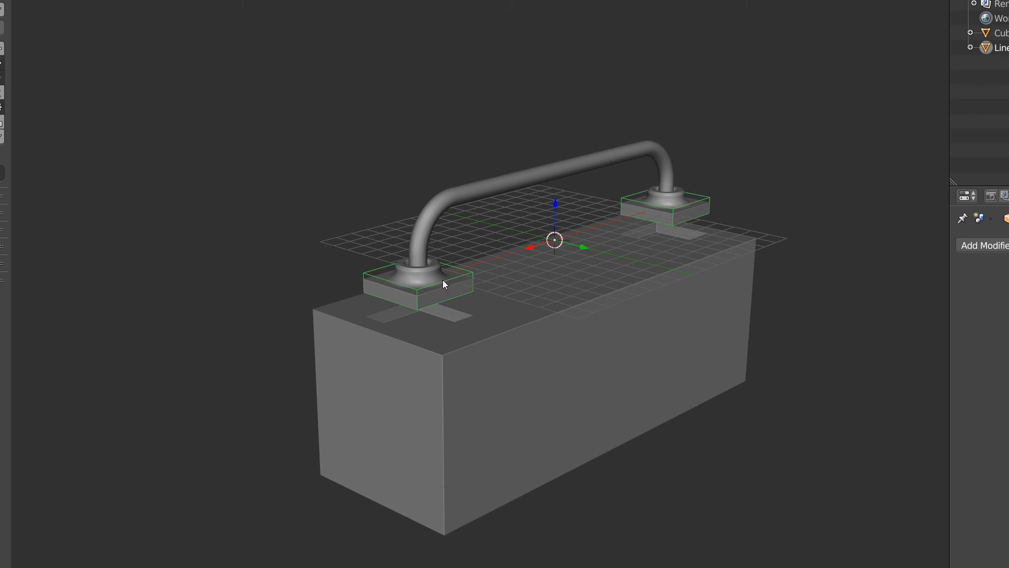
pyautogui.rightClick(522, 339)
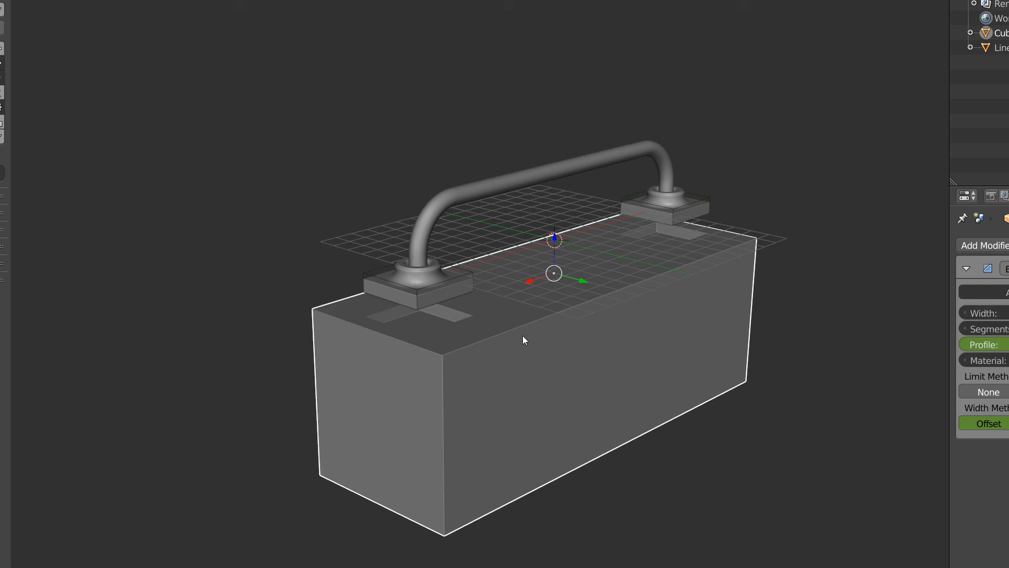
pyautogui.press('Delete')
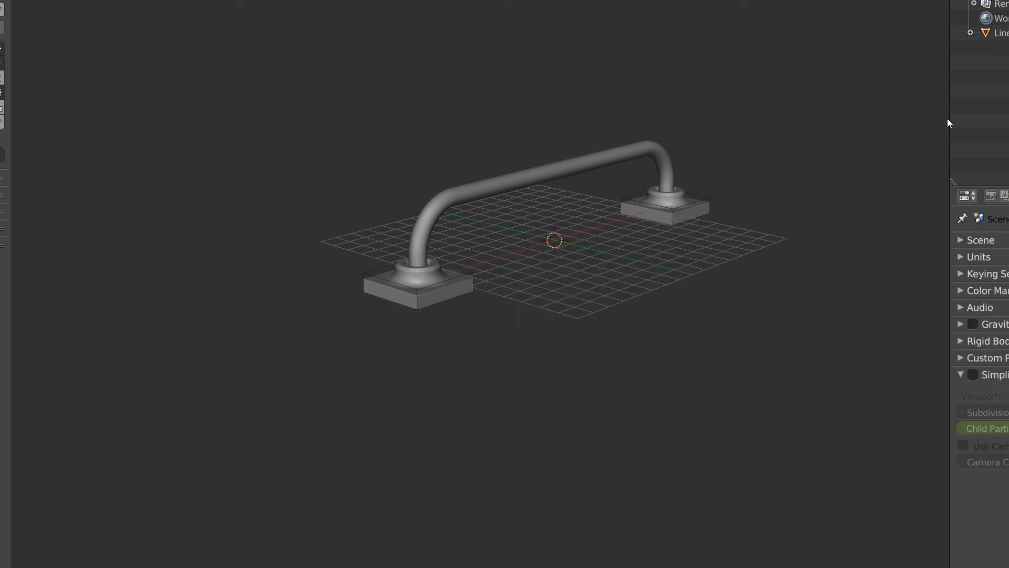
# Delete the Line_004 frame with its handle from the scene, and undo that deletion
pyautogui.click(985, 33)
pyautogui.press('Delete')
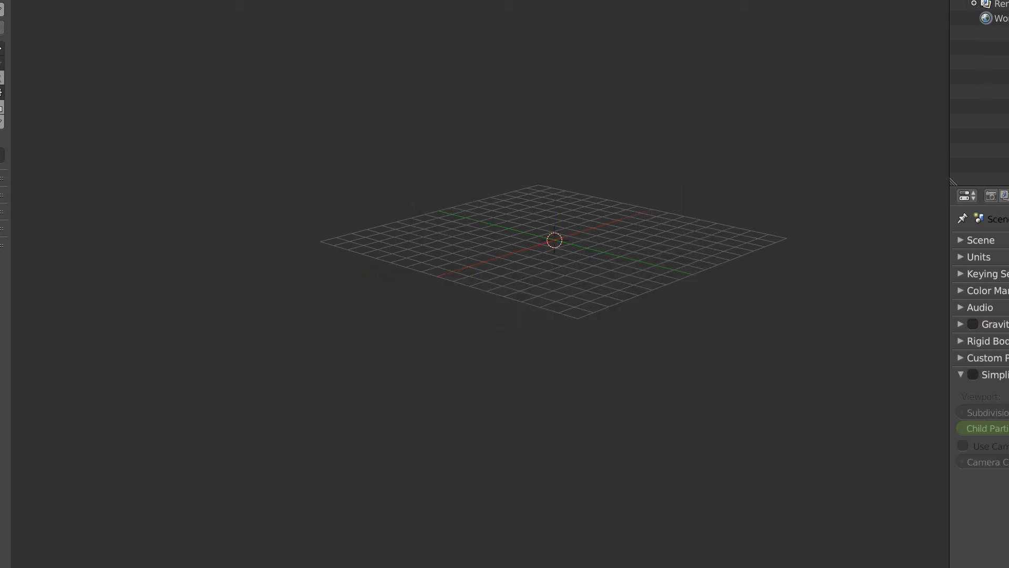
pyautogui.hotkey('ctrl', 'z')
# Add a new cube at the origin and move it along X under the handle's nearest base
pyautogui.rightClick(519, 289)
pyautogui.click(468, 378)
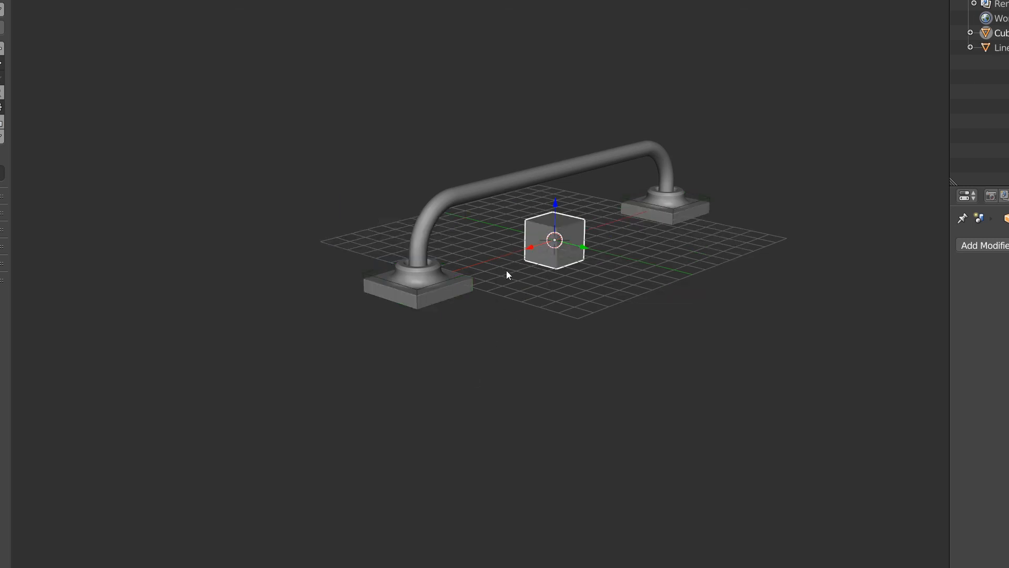
pyautogui.press('g')
pyautogui.press('x')
pyautogui.click(406, 322)
# Scale up the new cube and lower it along Z so that its top surrounds the base's frame
pyautogui.press('s')
pyautogui.click(418, 247)
pyautogui.press('g')
pyautogui.press('z')
pyautogui.click(400, 300)
# Cut the Line_004 frame out of the new cube with a Boolean and apply the modifier
pyautogui.scroll(3, 492, 260)
pyautogui.click(492, 261)
pyautogui.keyDown('shift'); pyautogui.click(501, 288); pyautogui.keyUp('shift')
pyautogui.press('space')
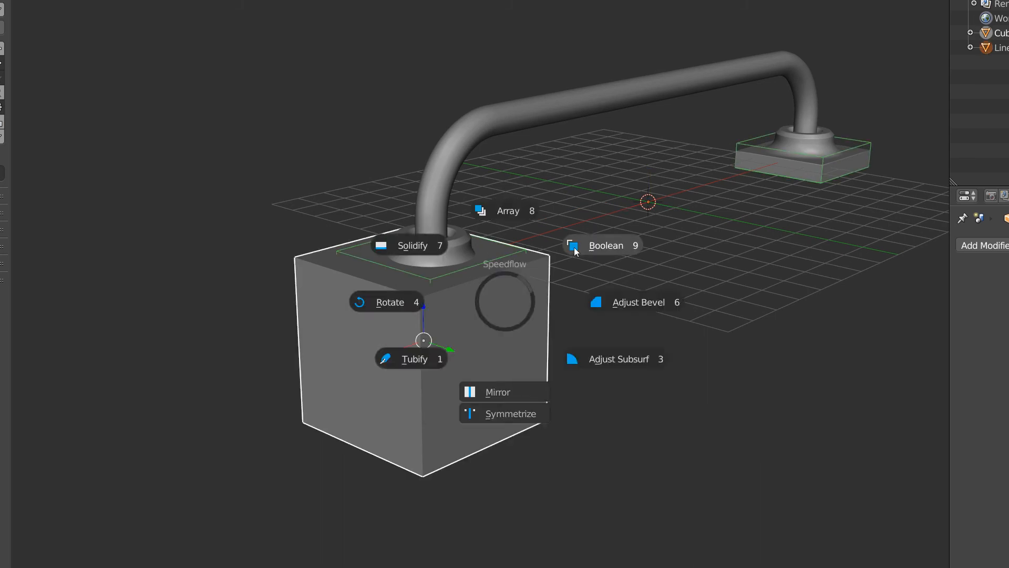
pyautogui.click(582, 246)
pyautogui.press('a')
# Try a bevel on the cut cube, delete the cube, and bring the whole handle into view
pyautogui.scroll(4, 506, 228)
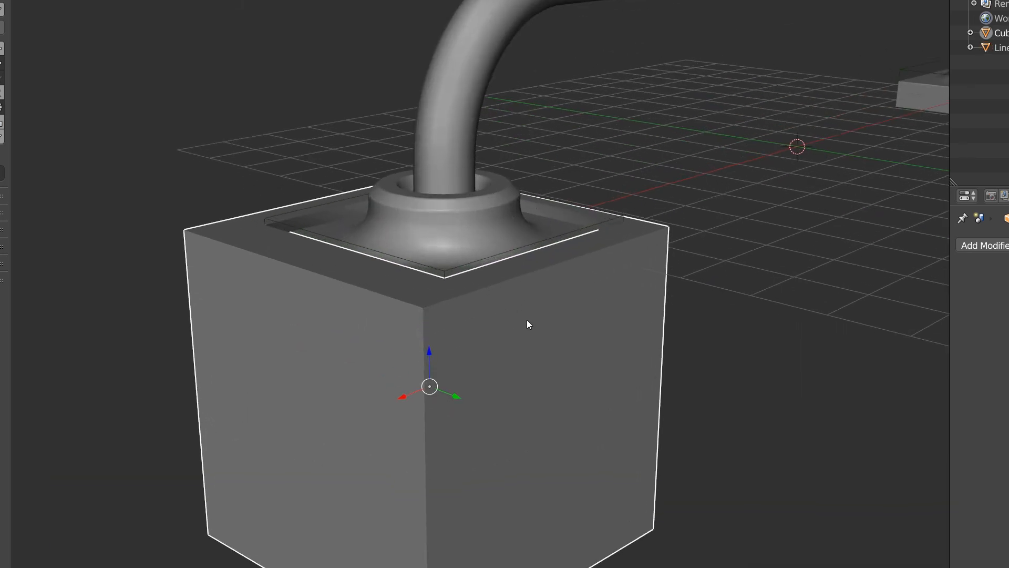
pyautogui.press('space')
pyautogui.click(666, 329)
pyautogui.click(528, 250)
pyautogui.moveTo(431, 346); pyautogui.dragTo(483, 327, button='middle')
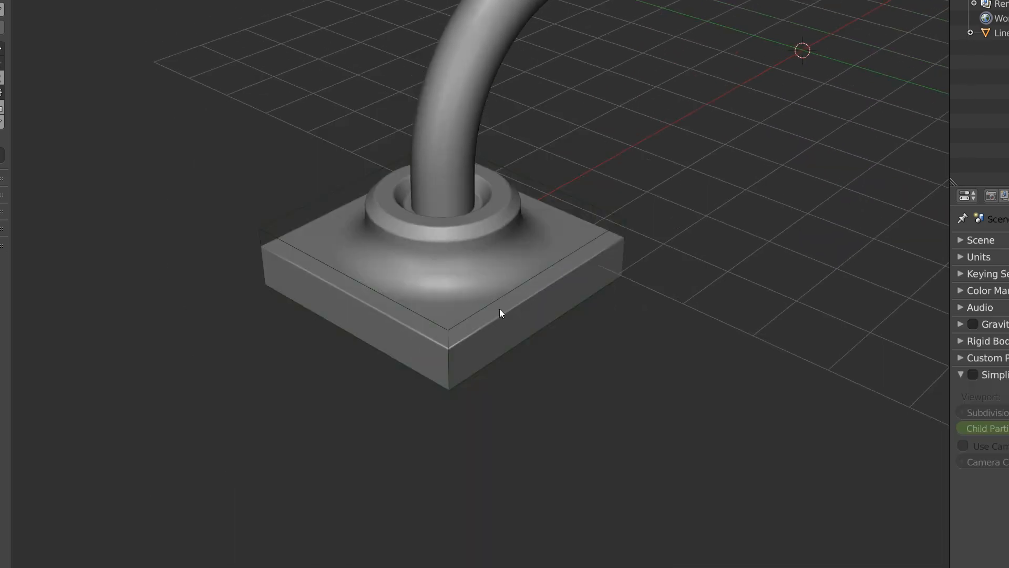
pyautogui.press('Home')
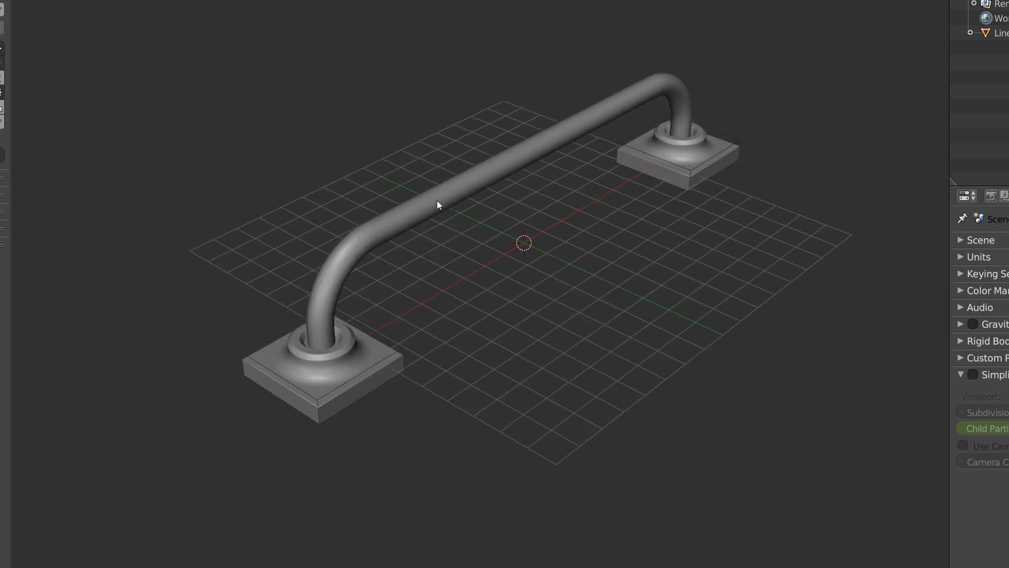
# Return to the working scene with the saved handle, inspect it, and hide Line_004 from the viewport
pyautogui.rightClick(473, 188)
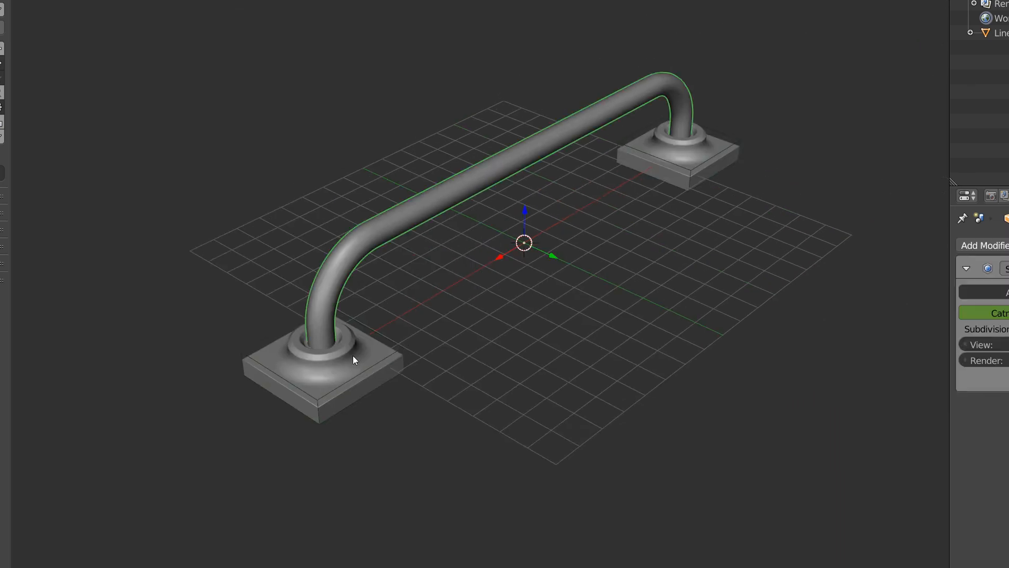
pyautogui.moveTo(345, 247); pyautogui.dragTo(341, 288, button='middle')
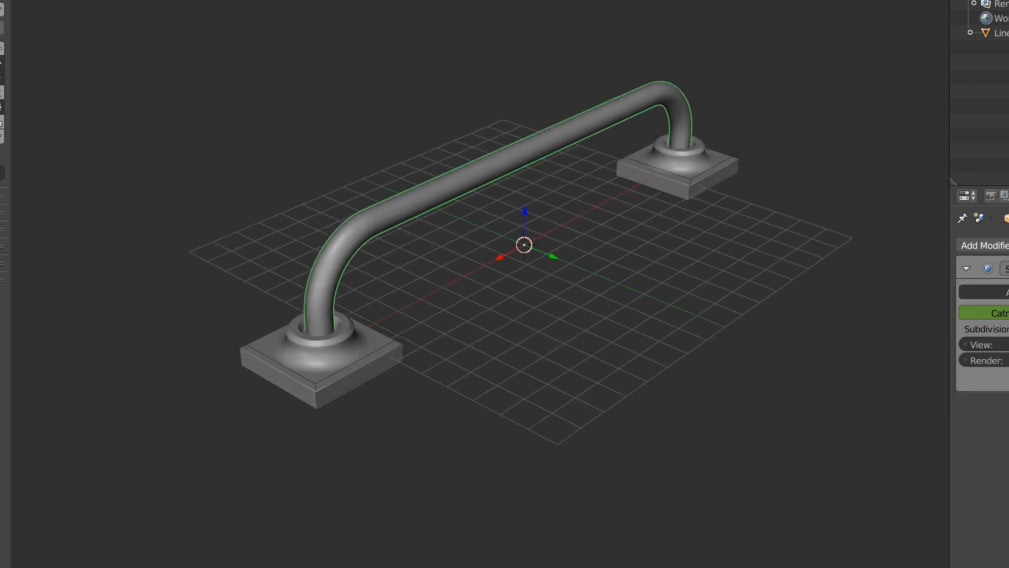
pyautogui.click(3, 1)
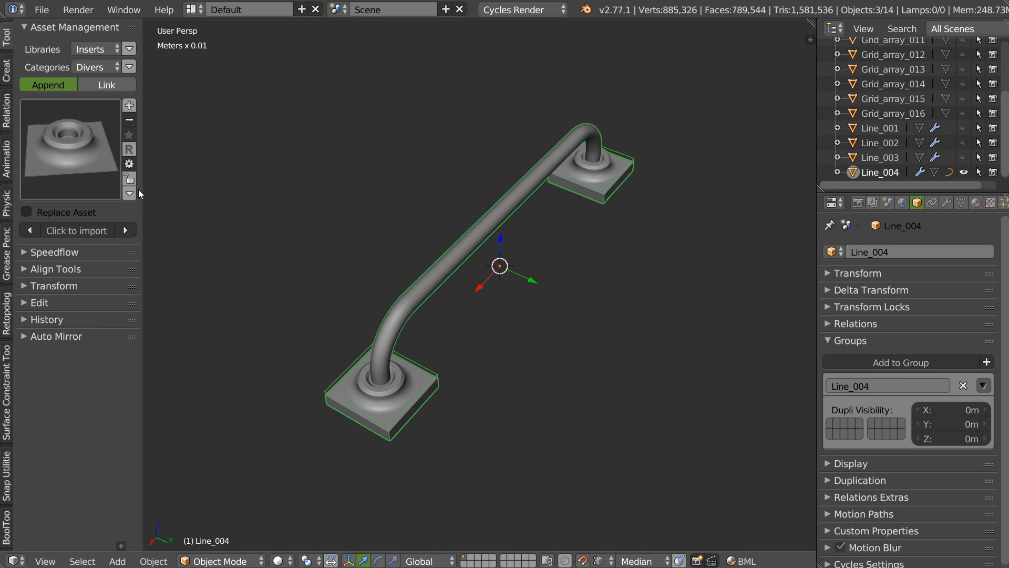
pyautogui.moveTo(443, 295); pyautogui.dragTo(389, 291, button='middle')
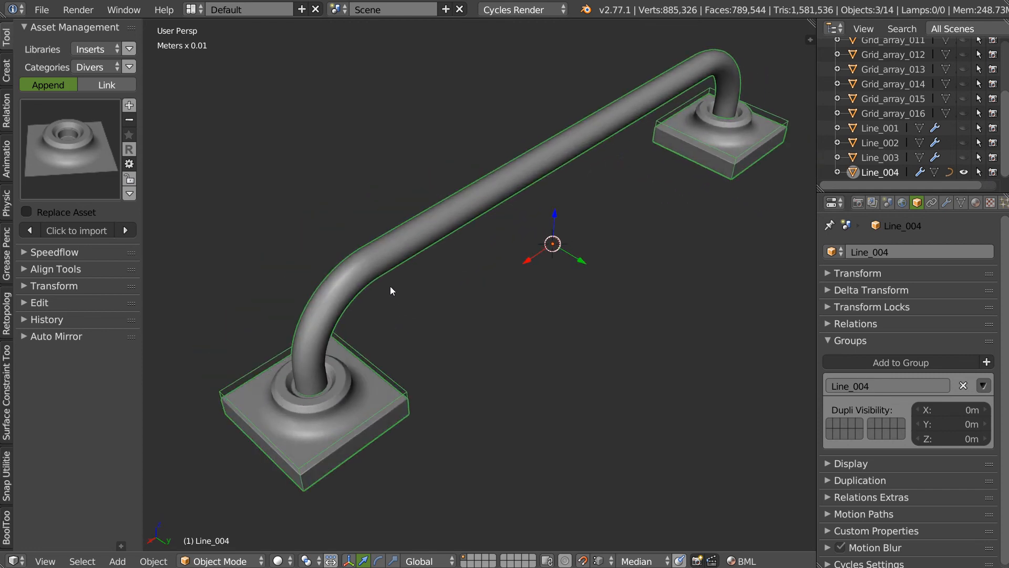
pyautogui.click(969, 172)
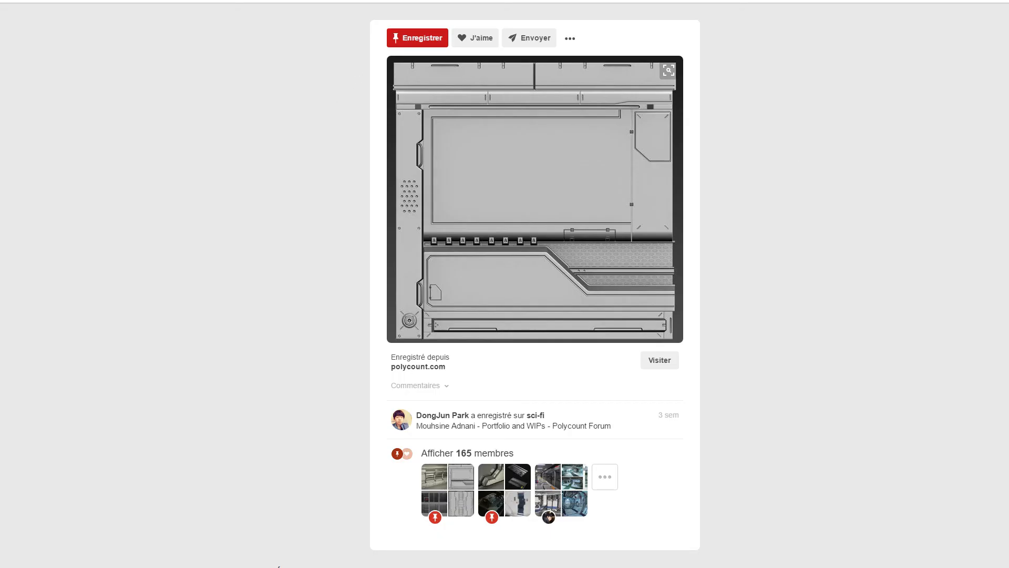
# Switch to Chrome and browse the Pinterest pins and similar images for sci-fi panel, kitbash and latch references
pyautogui.scroll(-7, 182, 268)
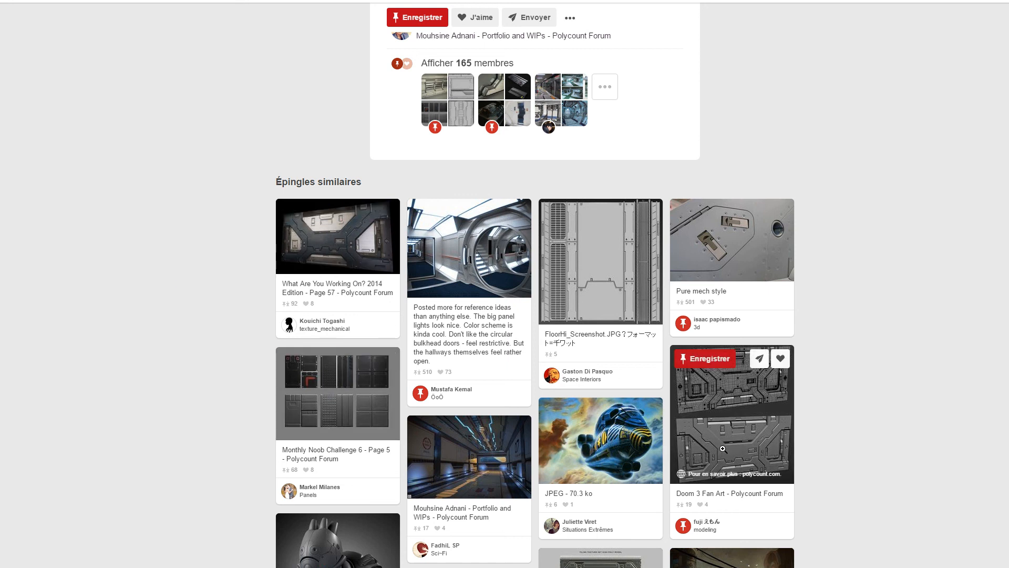
pyautogui.click(708, 421)
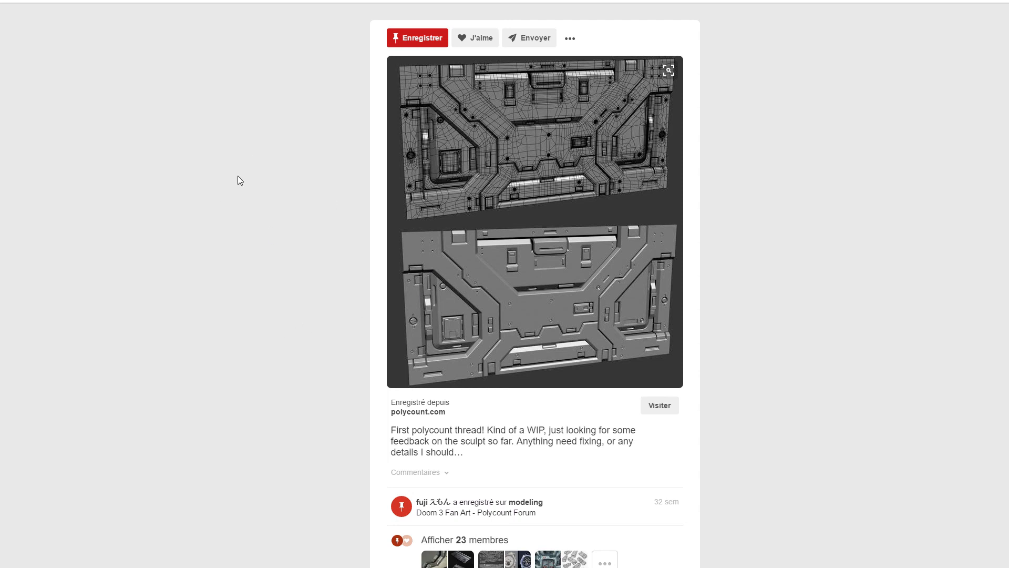
pyautogui.scroll(-9, 231, 221)
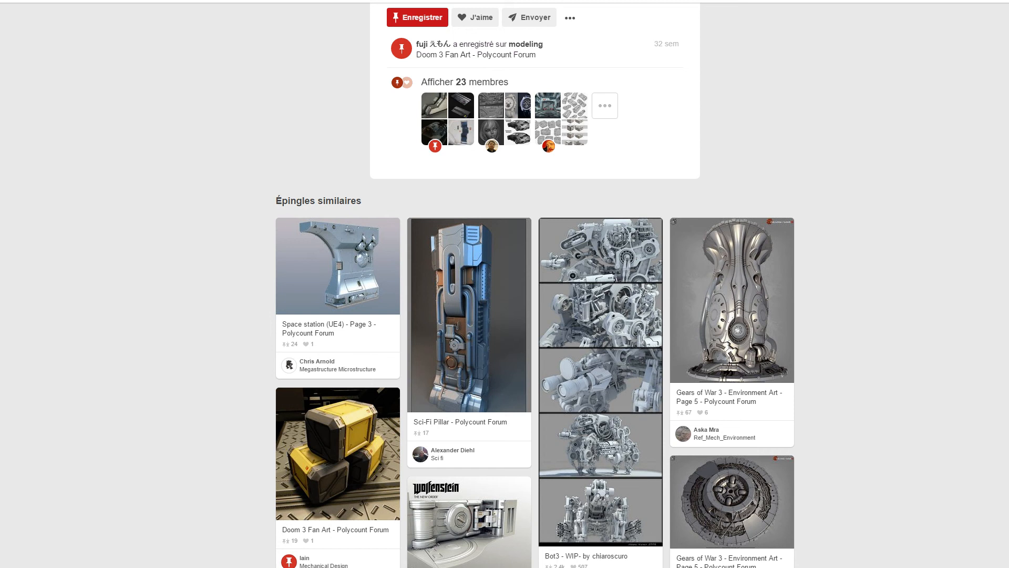
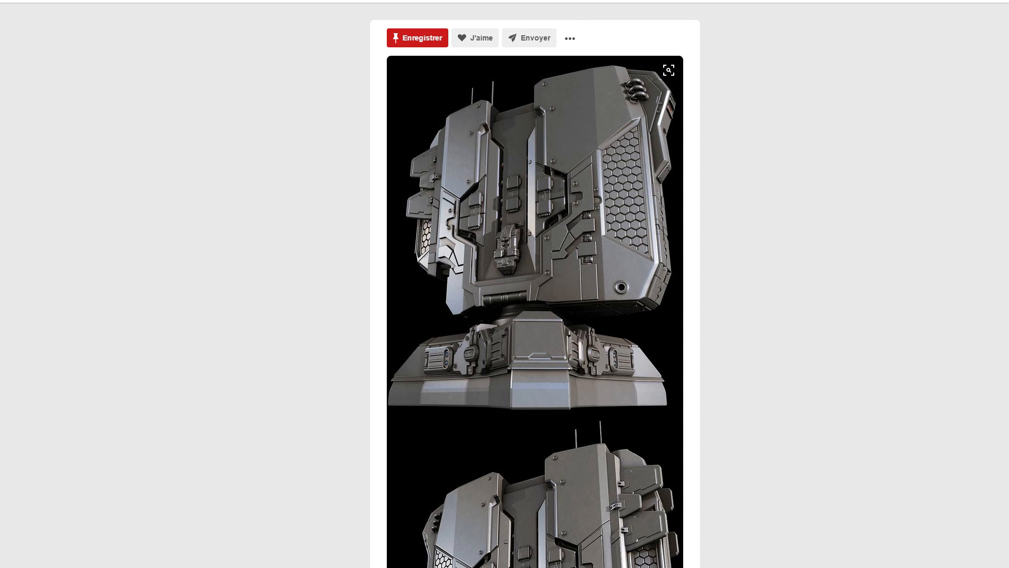
pyautogui.hotkey('alt', 'Left')
pyautogui.hotkey('ctrl', 'Tab')
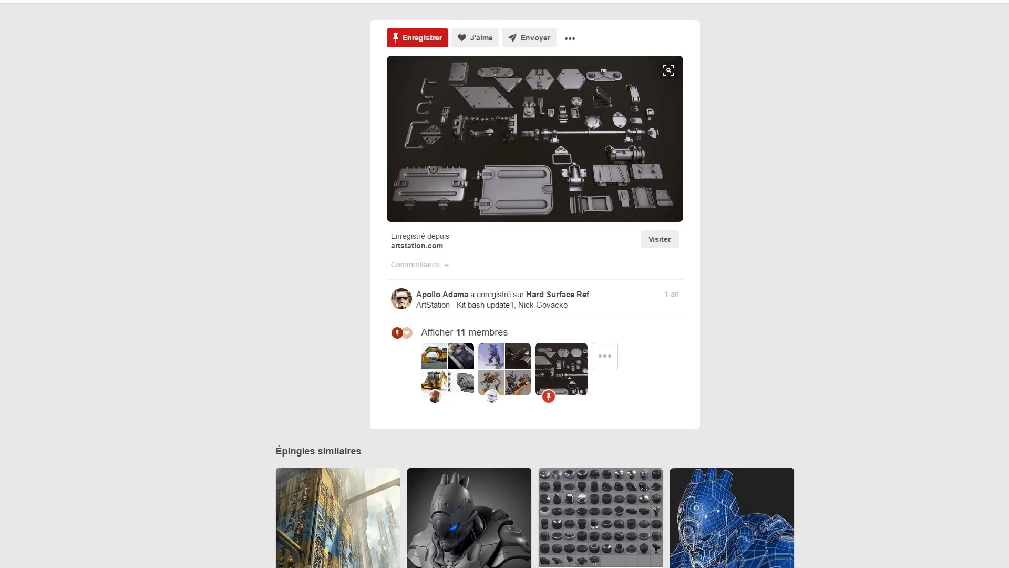
pyautogui.hotkey('ctrl', 'Tab')
pyautogui.hotkey('ctrl', 'Tab')
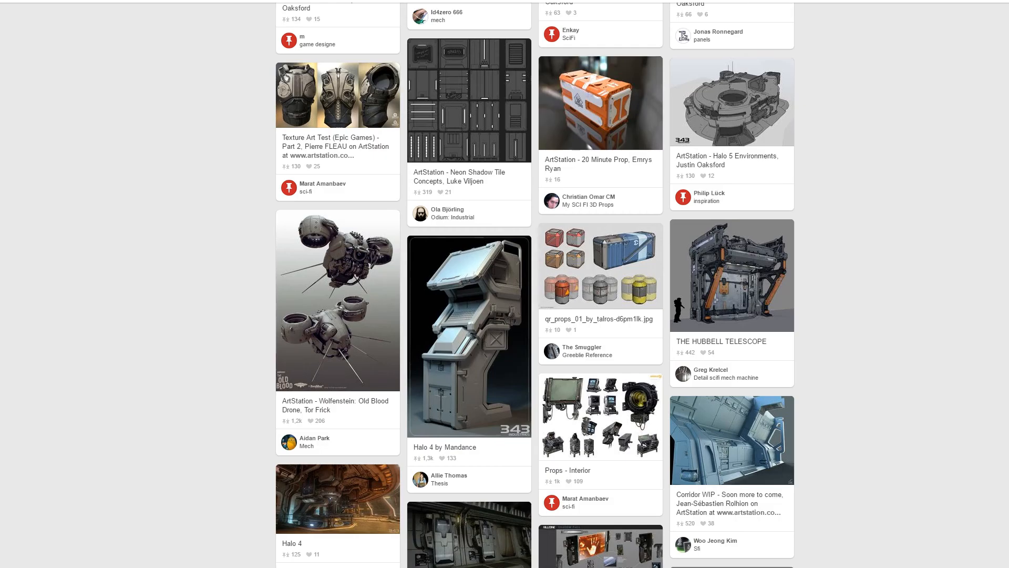
pyautogui.hotkey('ctrl', 'shift', 'Tab')
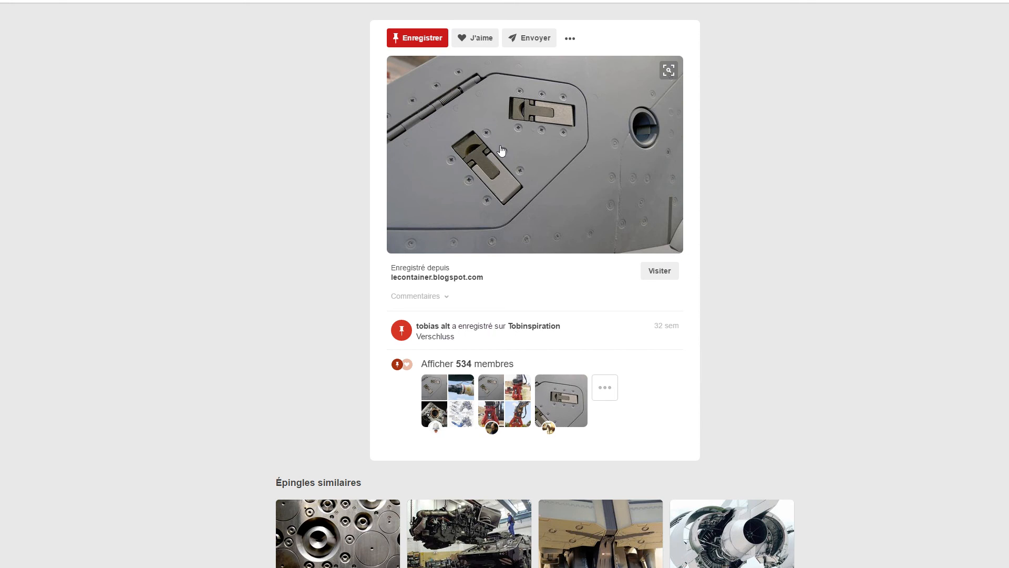
# Switch to Blender and append screw_crusiform_02 from the Screws Ans Bolts category of the Inserts library
pyautogui.hotkey('alt', 'Tab')
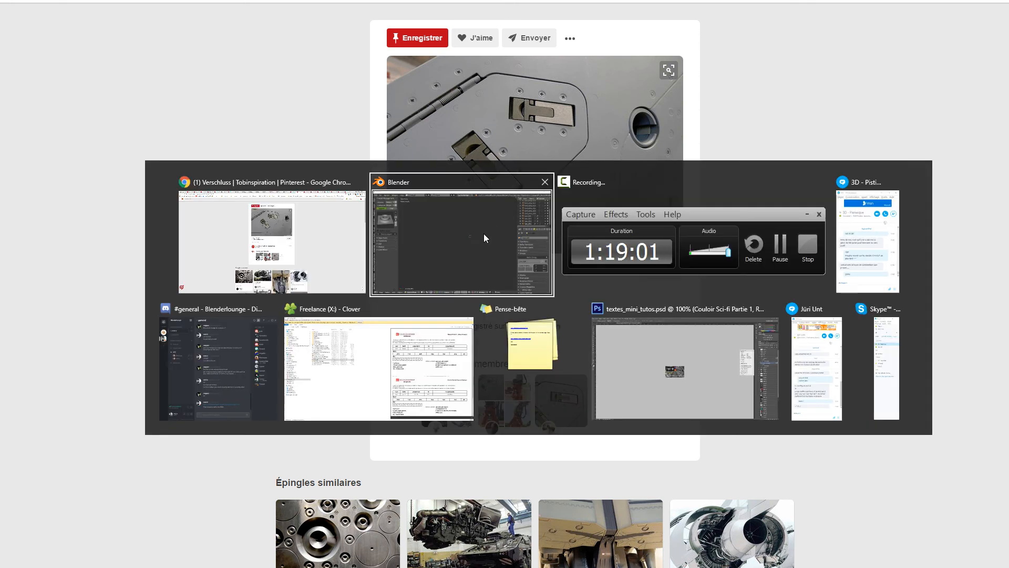
pyautogui.click(88, 66)
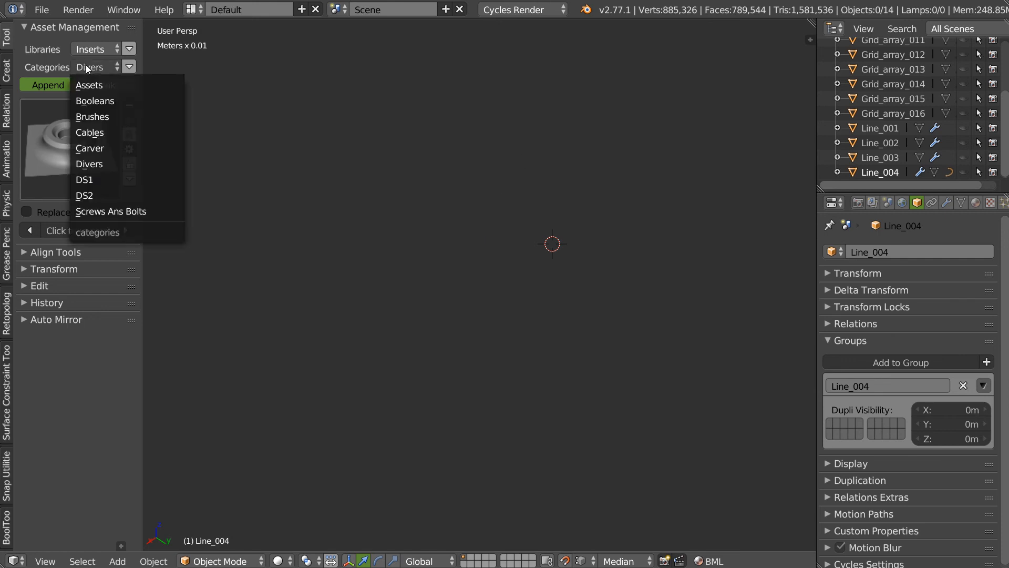
pyautogui.click(84, 211)
pyautogui.click(74, 153)
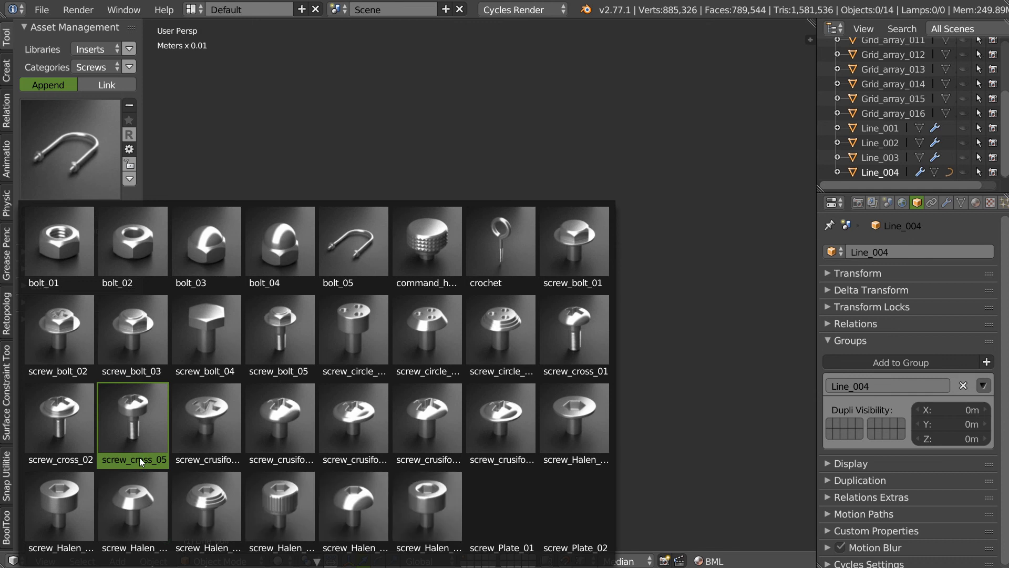
pyautogui.click(209, 415)
pyautogui.press('KP_Decimal')
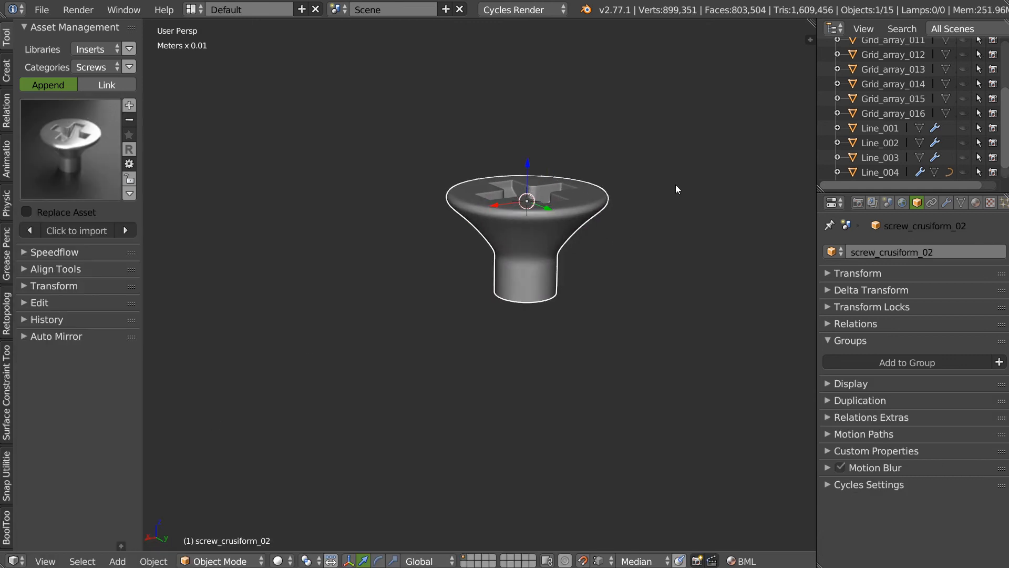
# Delete the screw's conical underside and shank below the lower edge loop of its head, keeping only the cross-slotted head
pyautogui.scroll(3, 506, 285)
pyautogui.rightClick(542, 318)
pyautogui.click(605, 317)
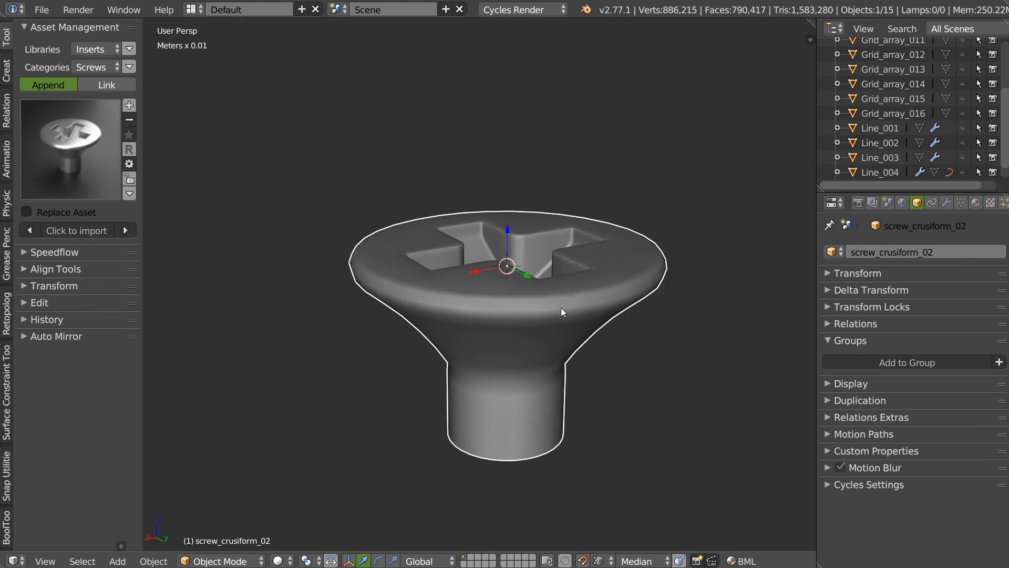
pyautogui.press('Tab')
pyautogui.keyDown('alt'); pyautogui.rightClick(584, 309); pyautogui.keyUp('alt')
pyautogui.keyDown('alt'); pyautogui.rightClick(623, 310); pyautogui.keyUp('alt')
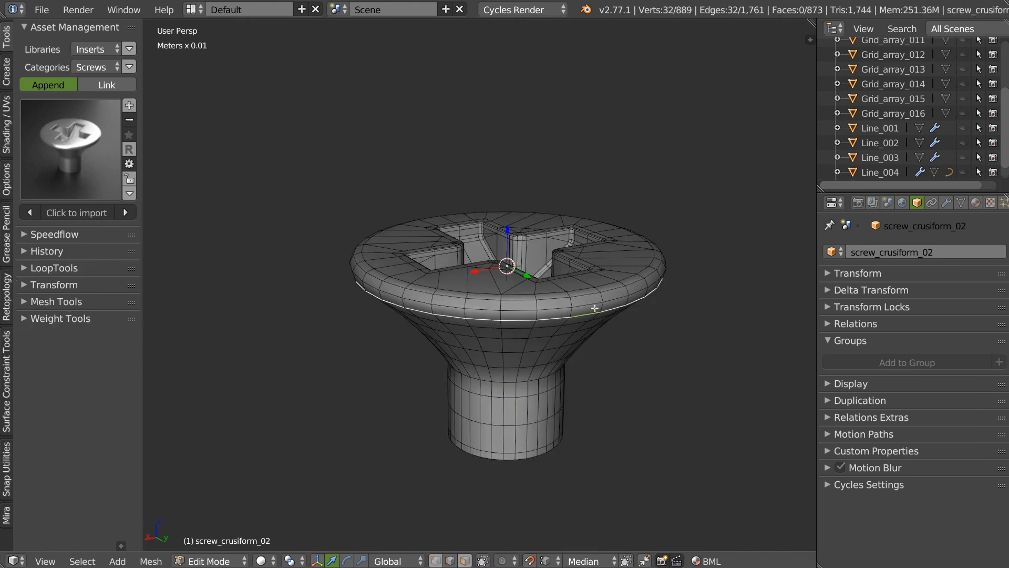
pyautogui.press('a')
pyautogui.click(479, 255)
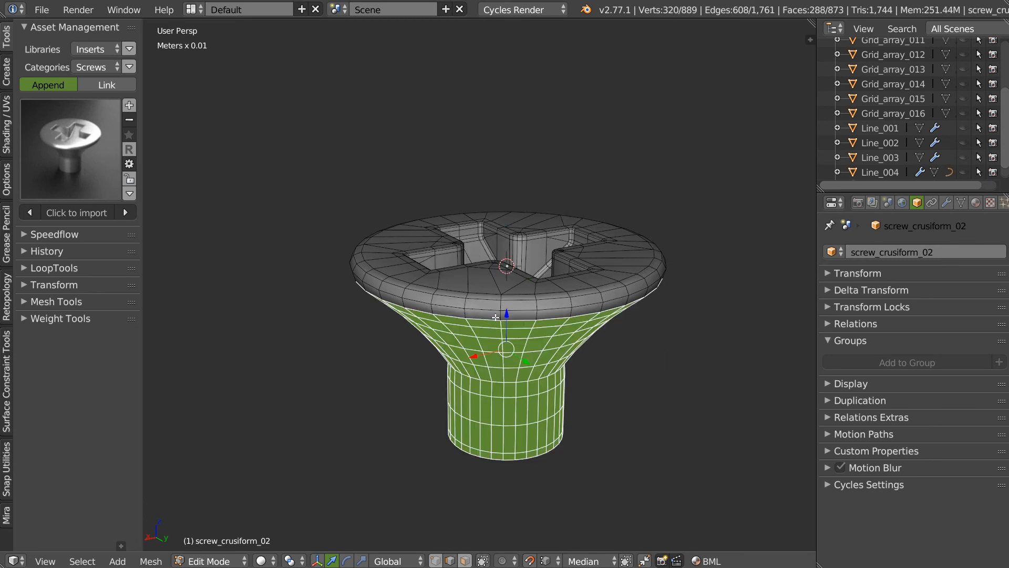
pyautogui.press('x')
pyautogui.click(608, 317)
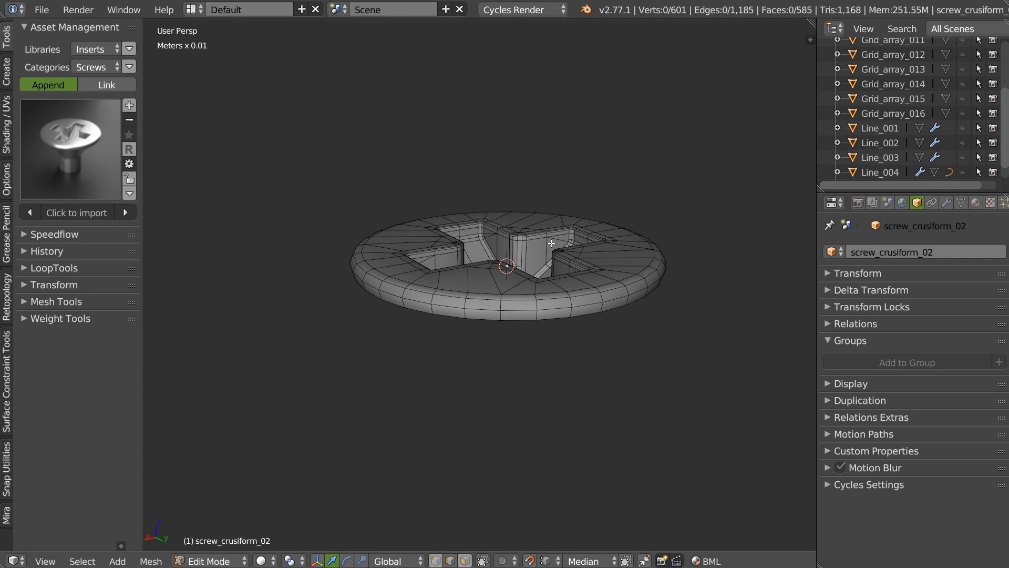
# Extrude the bottom edge loop of the screw head and scale it outward by about 1.1 to form a flared rim
pyautogui.keyDown('alt'); pyautogui.rightClick(578, 314); pyautogui.keyUp('alt')
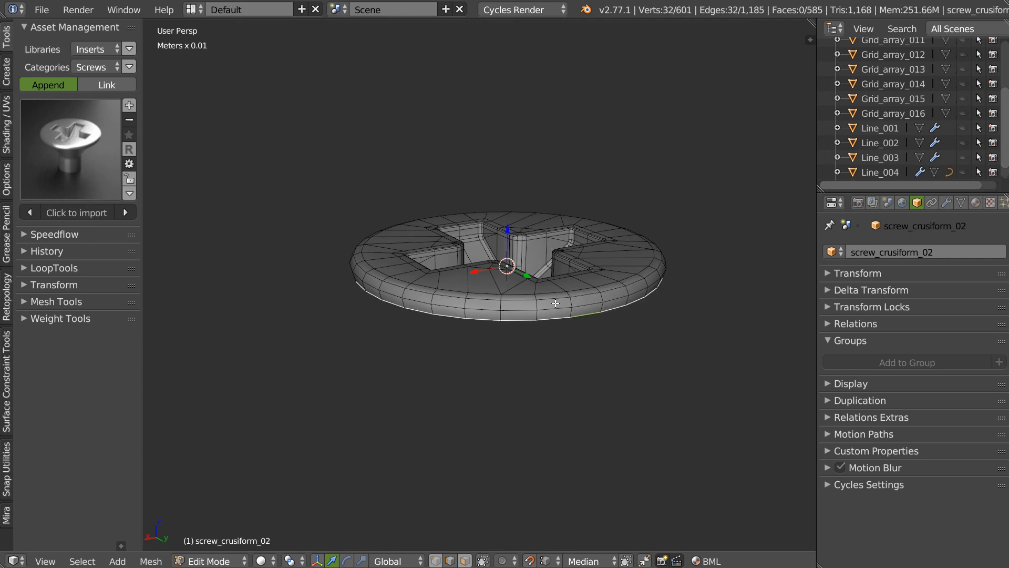
pyautogui.press('Tab')
pyautogui.click(587, 186)
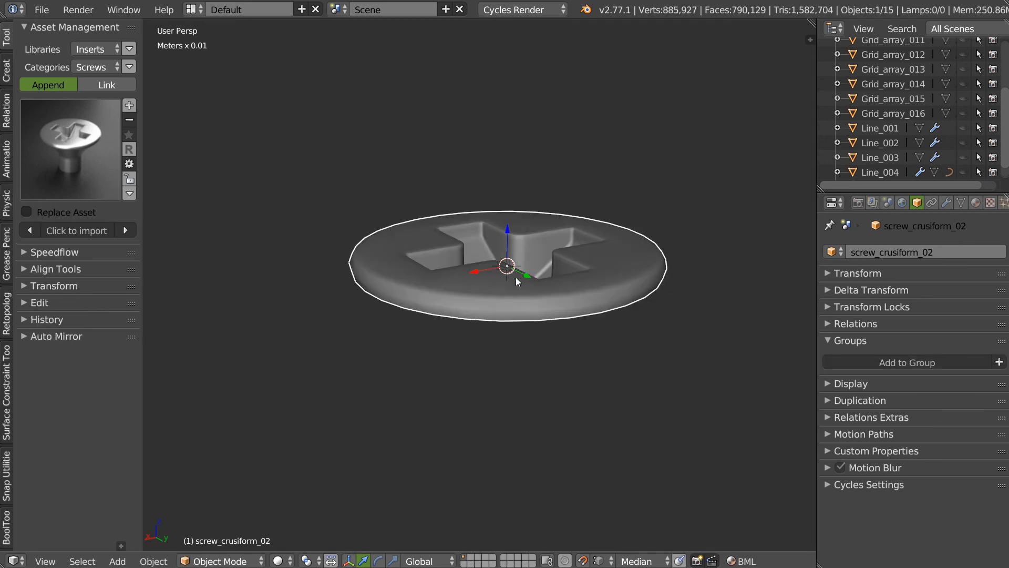
pyautogui.press('Tab')
pyautogui.moveTo(546, 295); pyautogui.dragTo(539, 295, button='middle')
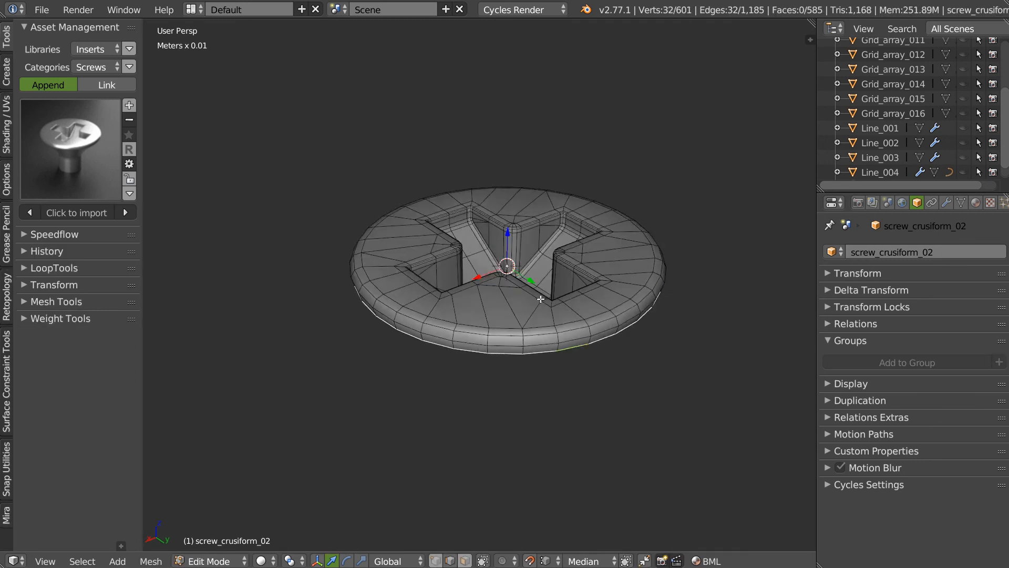
pyautogui.press('e')
pyautogui.press('s')
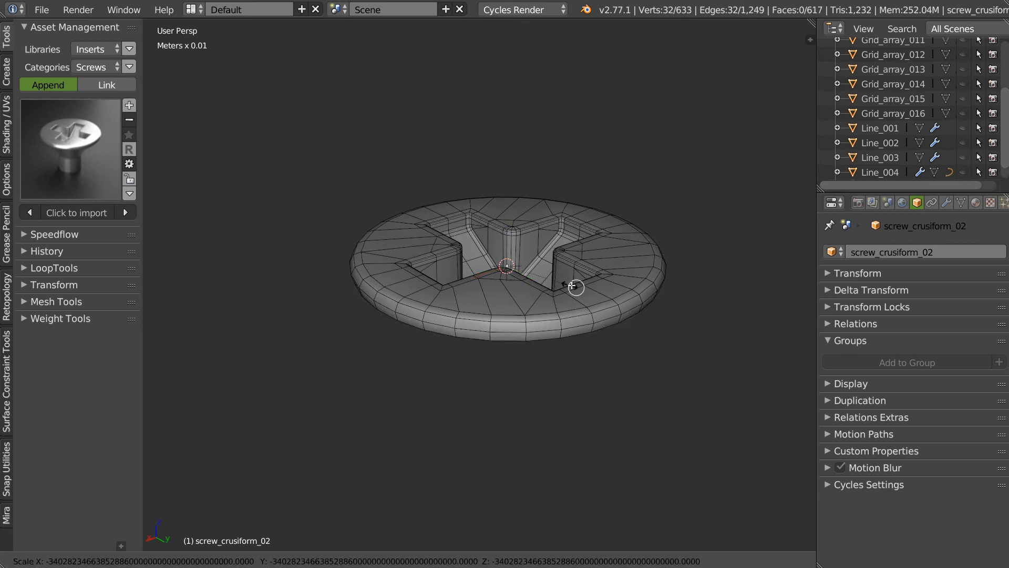
pyautogui.rightClick(612, 296)
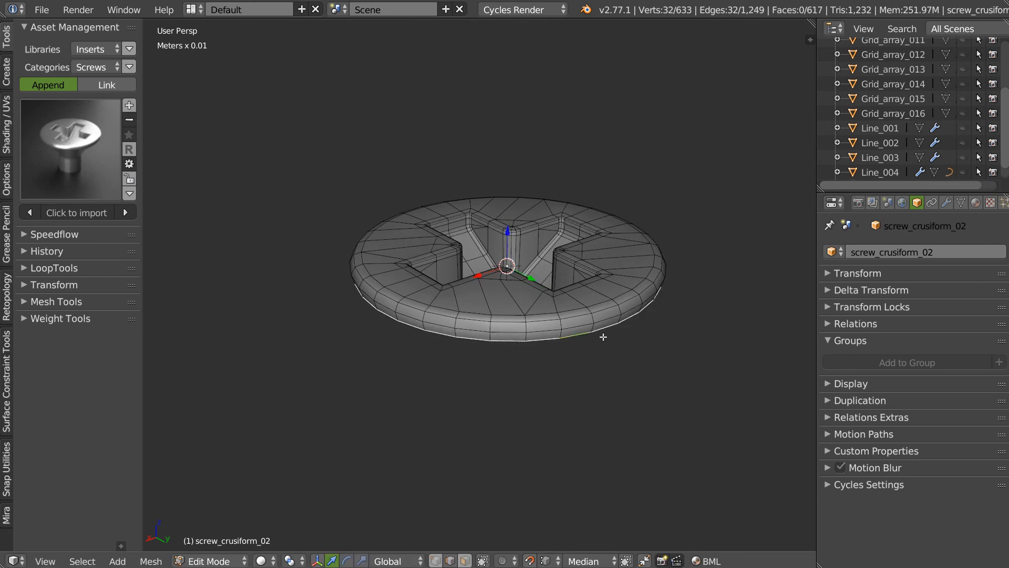
pyautogui.press('s')
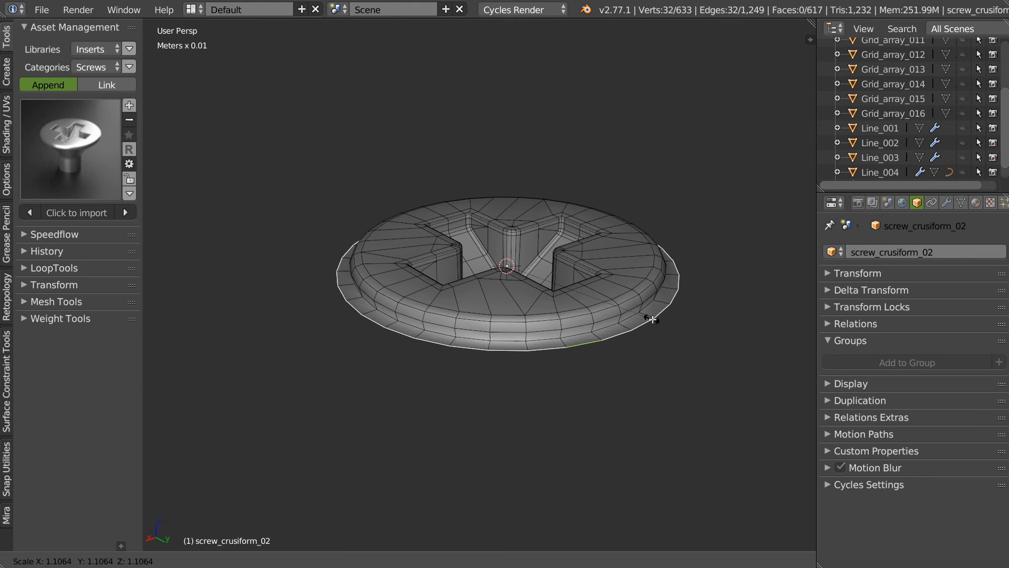
pyautogui.rightClick(645, 321)
pyautogui.press('s')
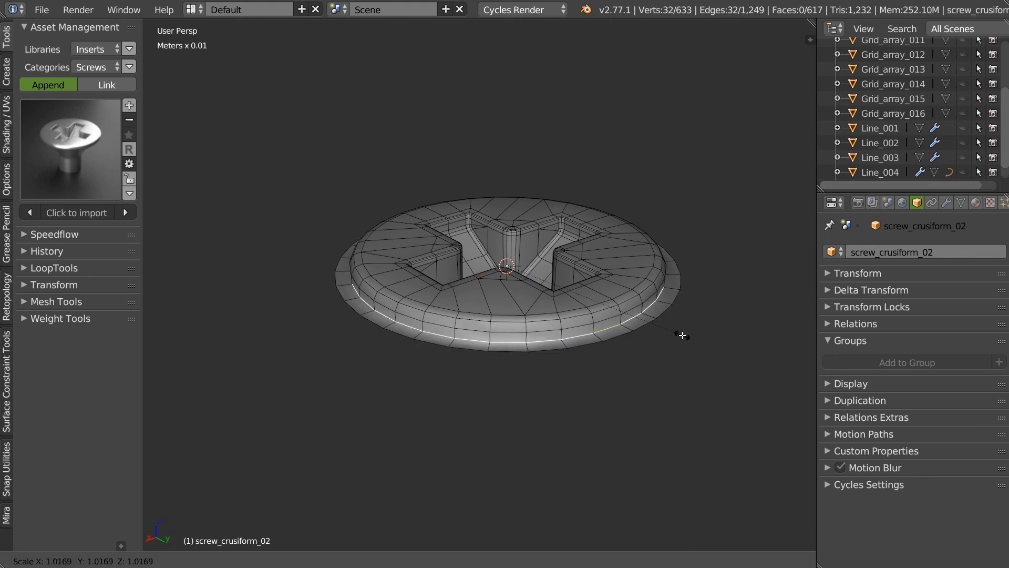
pyautogui.rightClick(680, 334)
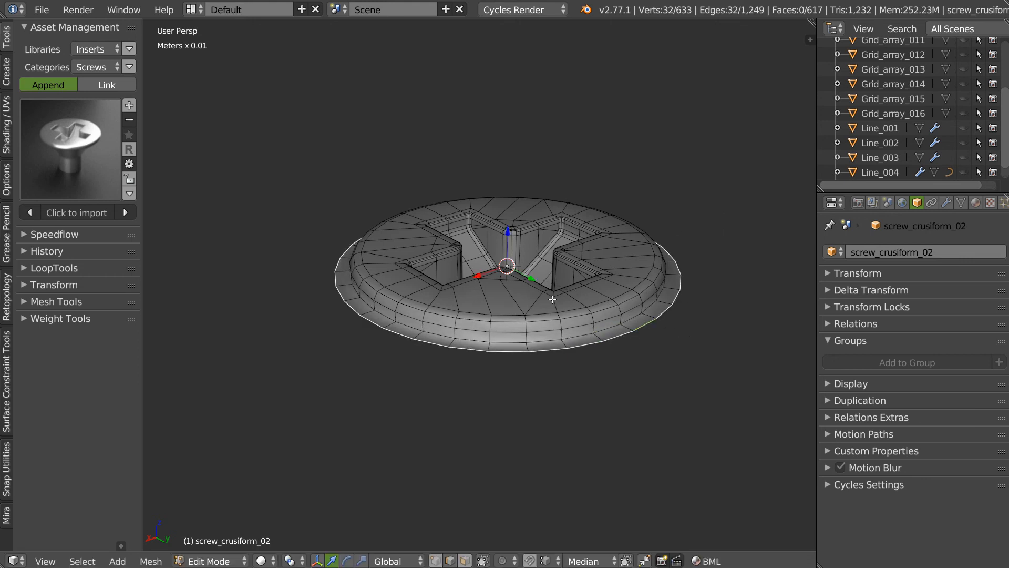
pyautogui.press('e')
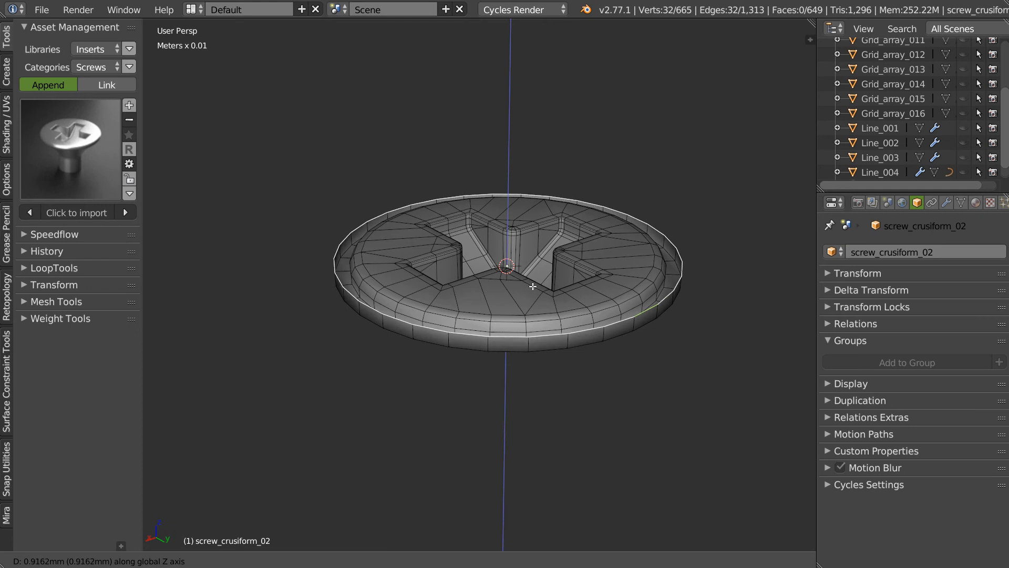
pyautogui.rightClick(533, 278)
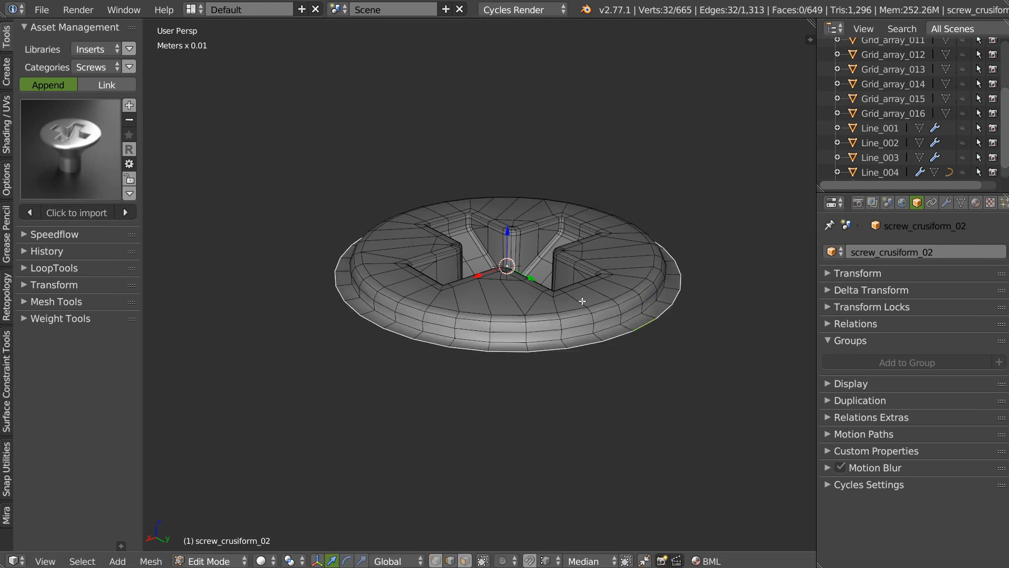
pyautogui.keyDown('alt'); pyautogui.rightClick(607, 331); pyautogui.keyUp('alt')
pyautogui.keyDown('alt'); pyautogui.keyDown('shift'); pyautogui.rightClick(611, 341); pyautogui.keyUp('shift'); pyautogui.keyUp('alt')
pyautogui.keyDown('alt'); pyautogui.keyDown('shift'); pyautogui.rightClick(607, 318); pyautogui.keyUp('shift'); pyautogui.keyUp('alt')
pyautogui.keyDown('alt'); pyautogui.keyDown('shift'); pyautogui.rightClick(613, 310); pyautogui.keyUp('shift'); pyautogui.keyUp('alt')
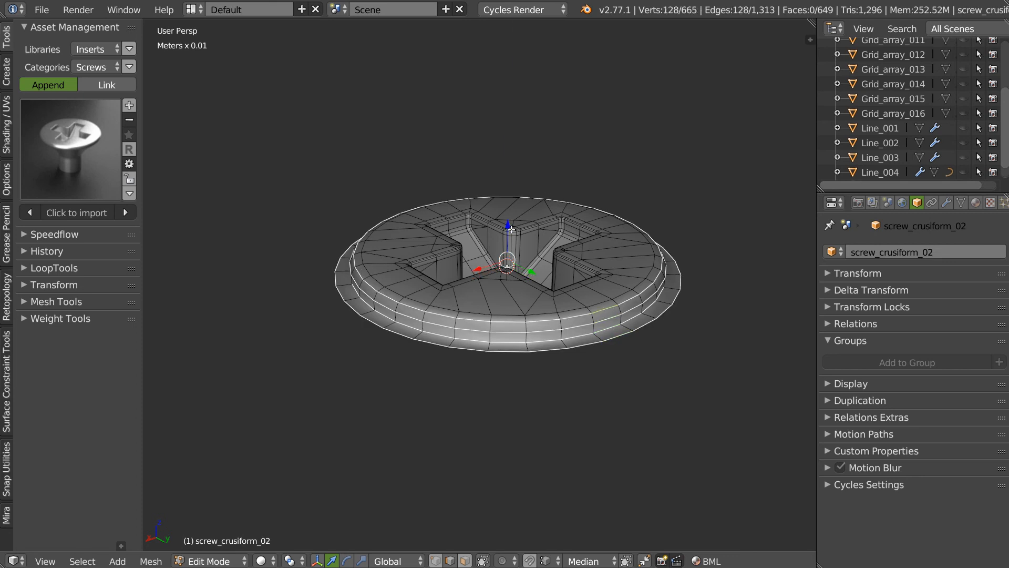
pyautogui.press('g')
pyautogui.press('z')
pyautogui.click(540, 295)
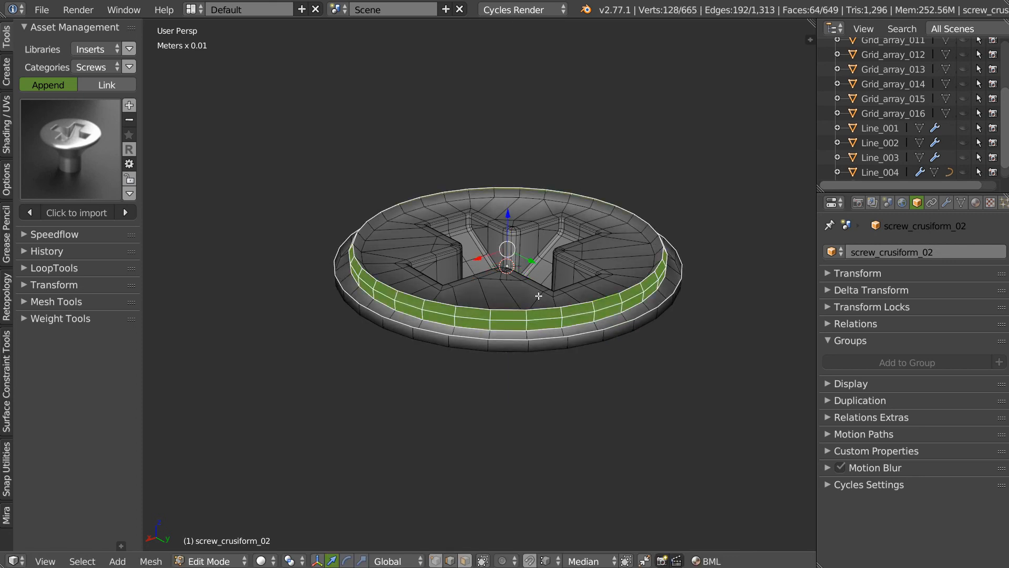
pyautogui.hotkey('ctrl', 'z')
pyautogui.hotkey('ctrl', 'z')
pyautogui.hotkey('ctrl', 'z')
pyautogui.hotkey('ctrl', 'z')
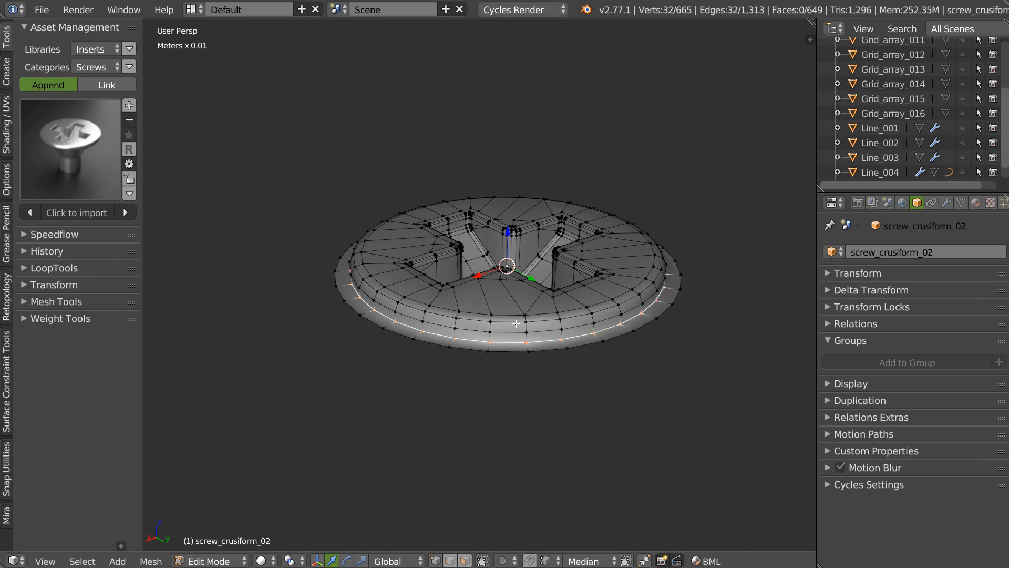
pyautogui.hotkey('ctrl', 'z')
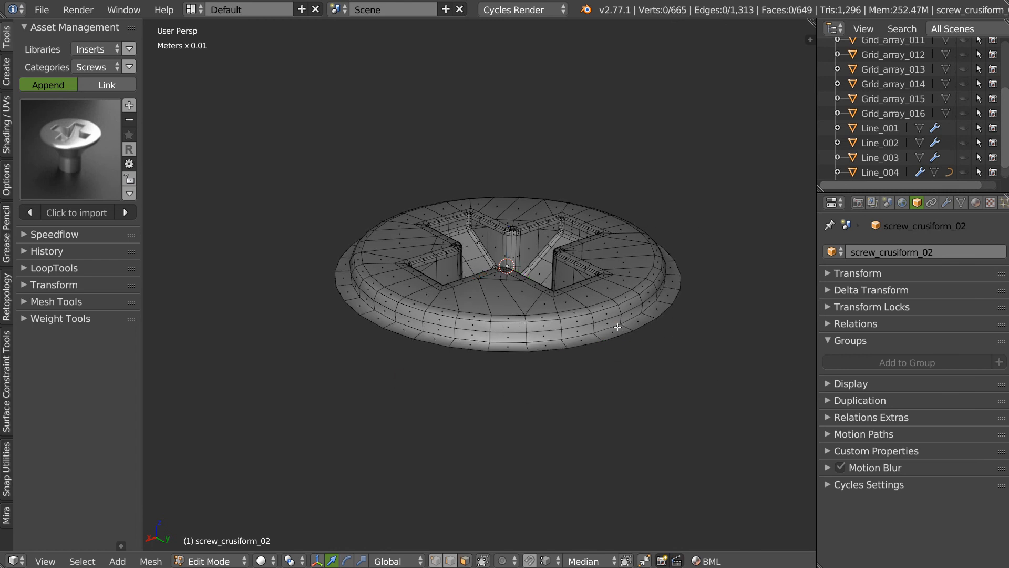
# Select the face rings forming the screw head's outer rim and delete them, keeping the top surface and cross recess
pyautogui.keyDown('alt'); pyautogui.click(616, 333); pyautogui.keyUp('alt')
pyautogui.press('ctrl+KP_Add')
pyautogui.press('ctrl+KP_Add')
pyautogui.press('ctrl+KP_Add')
pyautogui.press('ctrl+KP_Add')
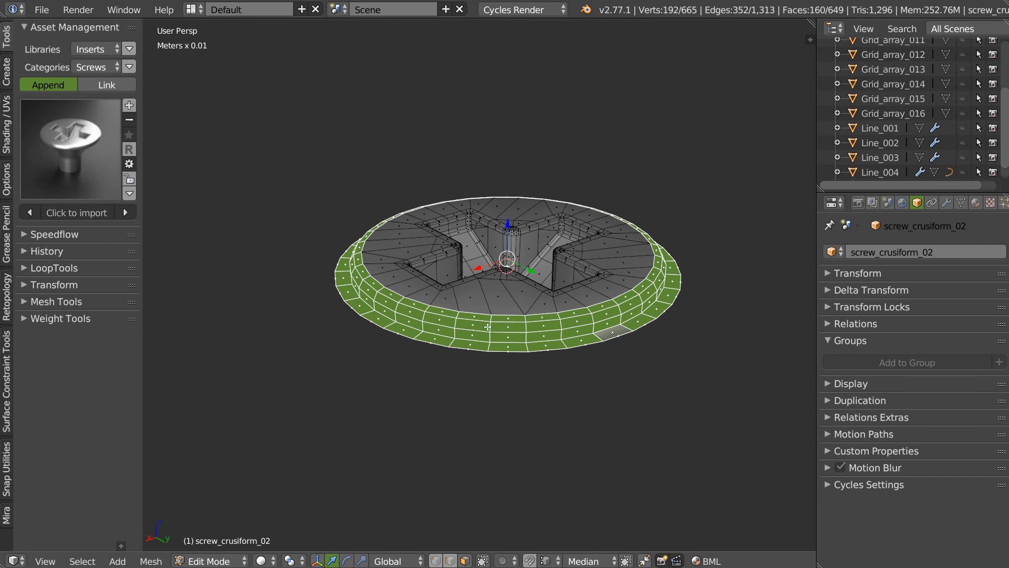
pyautogui.press('x')
pyautogui.press('f')
# Extrude the disc's outer edge loop downward along Z by about 0.9 mm
pyautogui.moveTo(494, 338); pyautogui.dragTo(458, 276, button='middle')
pyautogui.moveTo(431, 206); pyautogui.dragTo(429, 208, button='middle')
pyautogui.moveTo(503, 228)
pyautogui.mouseDown(button='middle')
pyautogui.moveTo(509, 239)
pyautogui.moveTo(516, 219)
pyautogui.mouseUp(button='middle')
pyautogui.keyDown('alt'); pyautogui.rightClick(533, 194); pyautogui.keyUp('alt')
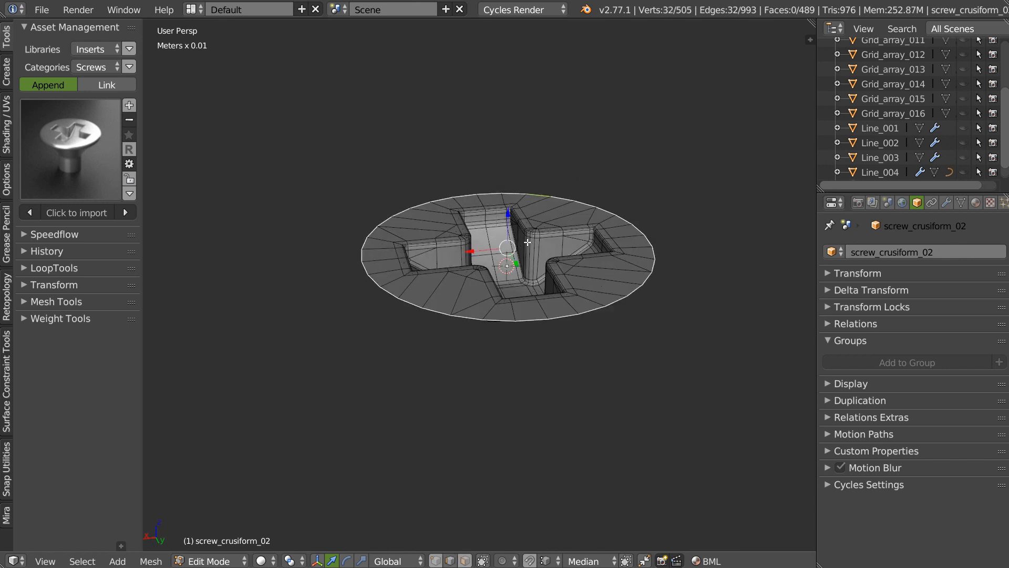
pyautogui.press('e')
pyautogui.press('z')
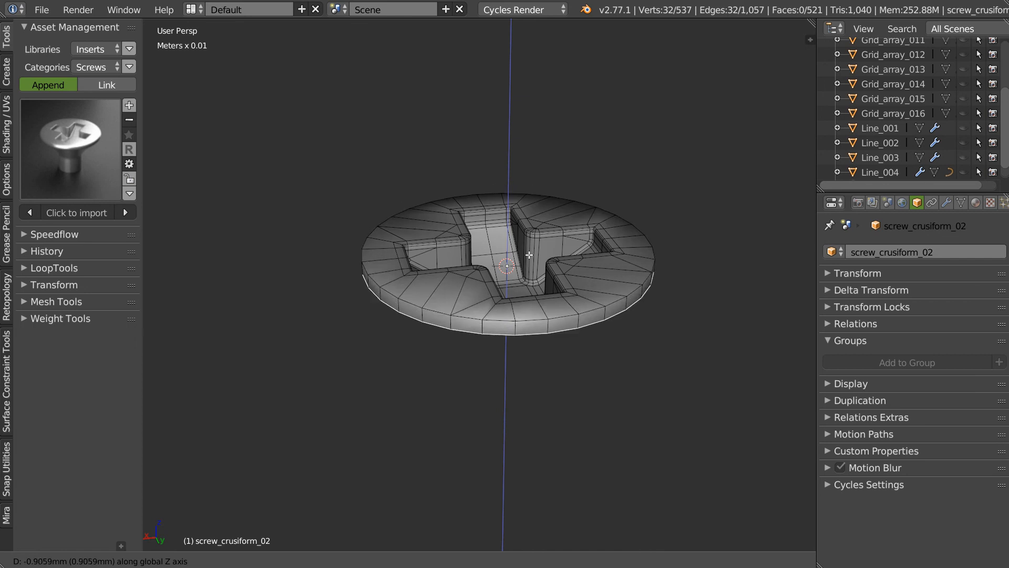
pyautogui.click(528, 254)
# Extrude the lower edge loop outward by scaling it, and extrude that new loop upward along Z to form an outer wall
pyautogui.press('e')
pyautogui.press('x')
pyautogui.rightClick(526, 257)
pyautogui.press('s')
pyautogui.click(562, 297)
pyautogui.press('e')
pyautogui.press('z')
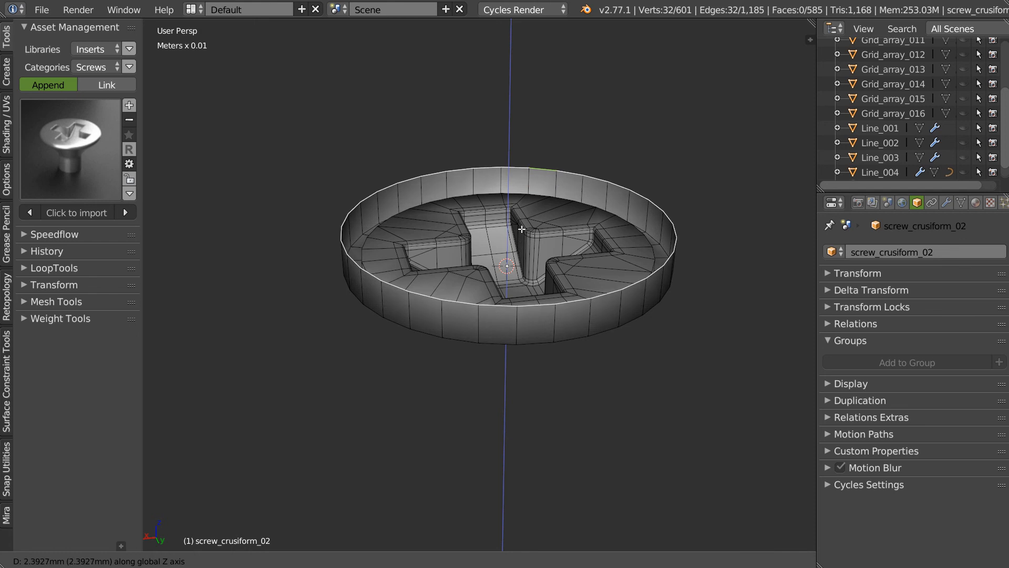
pyautogui.click(511, 278)
# Bevel the inner and outer edge loops of the rim's flat underside ring with 3 segments
pyautogui.moveTo(511, 279); pyautogui.dragTo(439, 235, button='middle')
pyautogui.press('Tab')
pyautogui.click(372, 198)
pyautogui.keyDown('alt'); pyautogui.rightClick(369, 171); pyautogui.keyUp('alt')
pyautogui.keyDown('alt'); pyautogui.keyDown('shift'); pyautogui.rightClick(351, 168); pyautogui.keyUp('shift'); pyautogui.keyUp('alt')
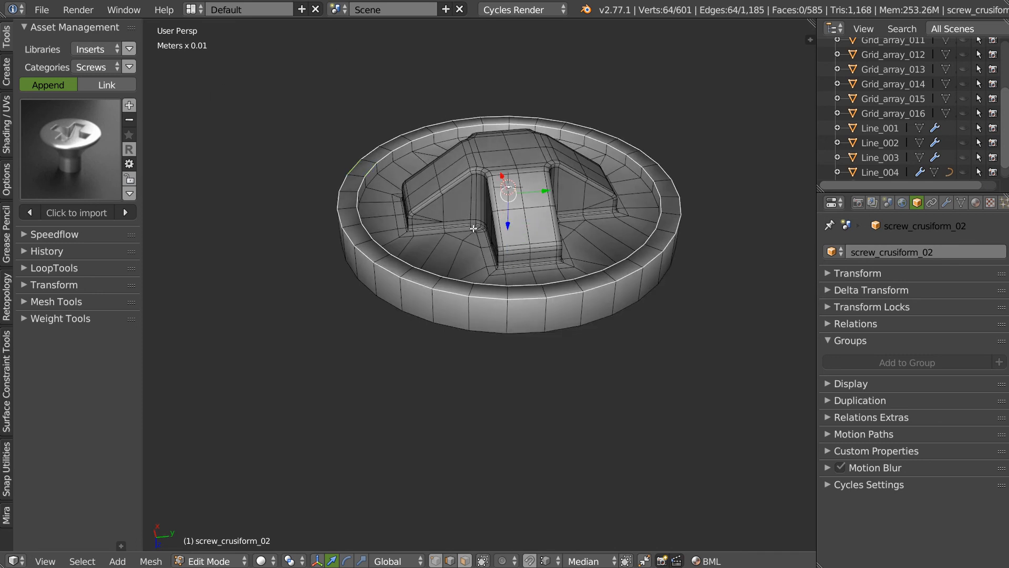
pyautogui.hotkey('ctrl', 'b')
pyautogui.scroll(2, 541, 266)
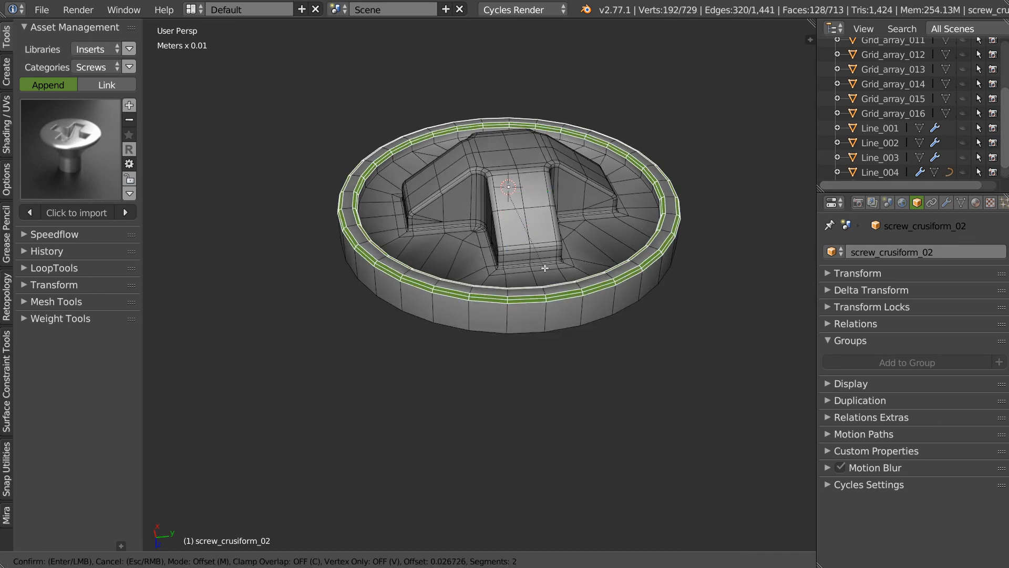
pyautogui.click(546, 269)
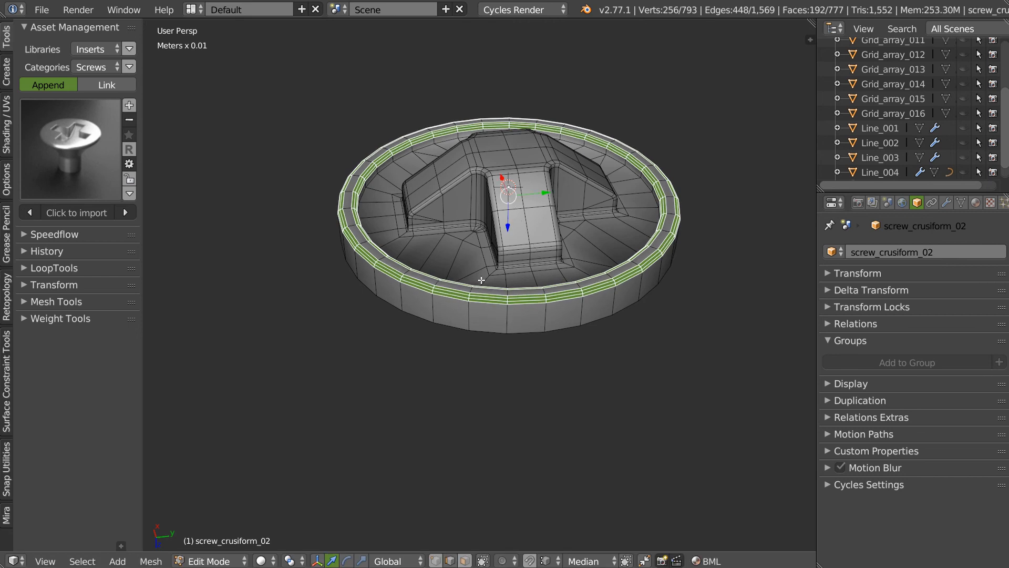
# Move the outer wall's open edge loop along Z to make the wall much taller
pyautogui.moveTo(478, 287); pyautogui.dragTo(502, 263, button='middle')
pyautogui.keyDown('alt'); pyautogui.rightClick(512, 268); pyautogui.keyUp('alt')
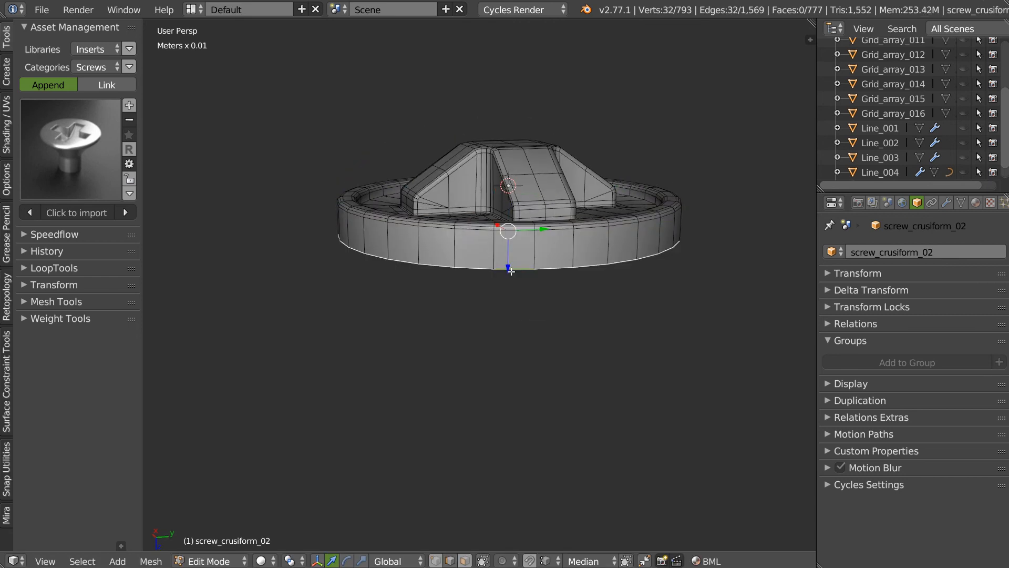
pyautogui.moveTo(509, 249); pyautogui.dragTo(503, 350)
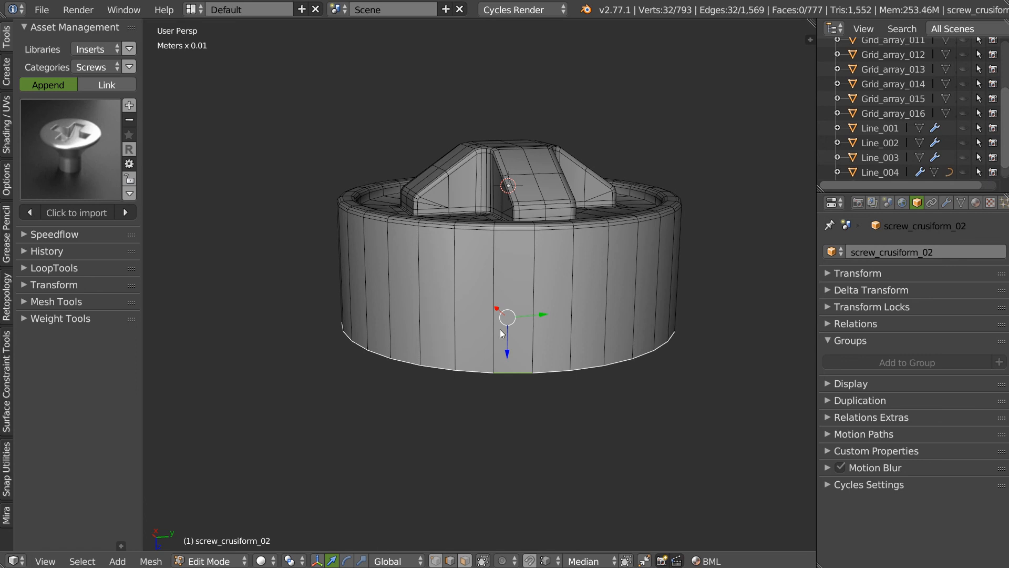
# Examine the cross recess, its rounded corners and the surrounding beveled groove up close
pyautogui.press('Tab')
pyautogui.moveTo(512, 282); pyautogui.dragTo(519, 254, button='middle')
pyautogui.scroll(3, 502, 204)
pyautogui.press('Tab')
pyautogui.keyDown('ctrl'); pyautogui.moveTo(568, 219); pyautogui.dragTo(540, 231, button='middle'); pyautogui.keyUp('ctrl')
pyautogui.keyDown('ctrl'); pyautogui.moveTo(599, 202); pyautogui.dragTo(510, 259, button='middle'); pyautogui.keyUp('ctrl')
pyautogui.press('Tab')
pyautogui.press('Tab')
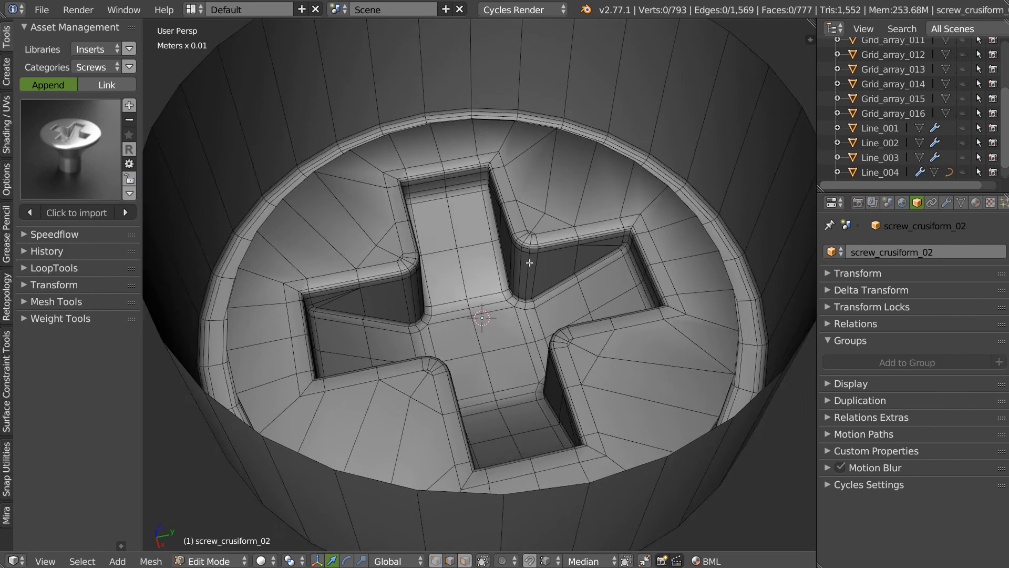
pyautogui.scroll(4, 578, 173)
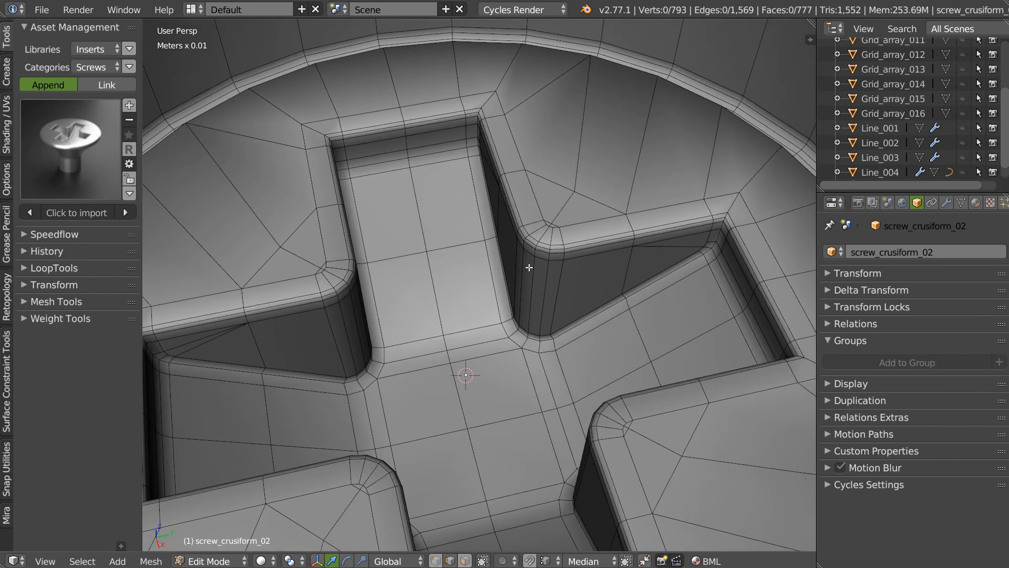
# Lasso-select the faces in three quadrants of the screw head from the top view and delete them, keeping the +X/-Y quadrant
pyautogui.press('KP_7')
pyautogui.scroll(-5, 581, 221)
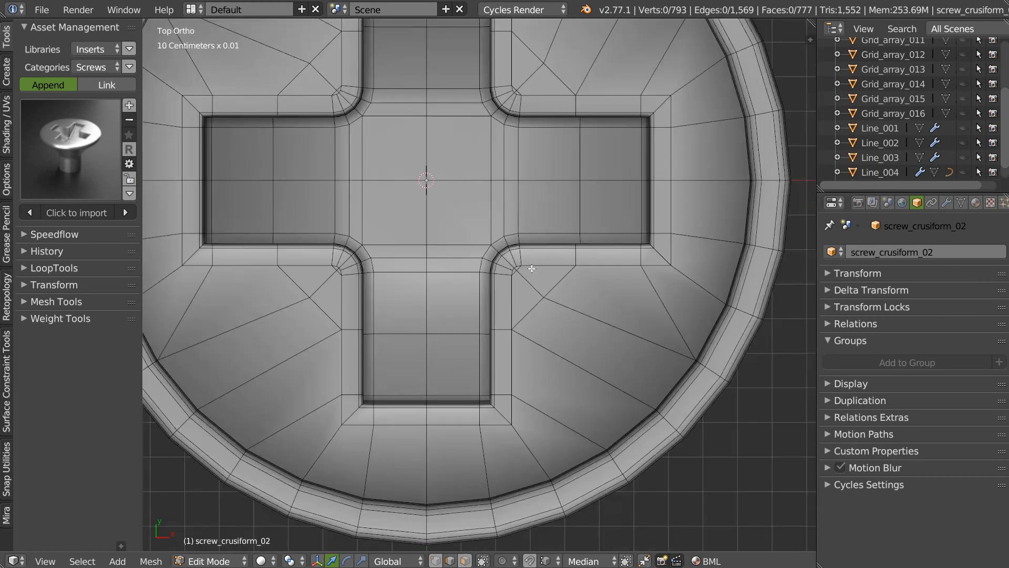
pyautogui.scroll(-2, 536, 282)
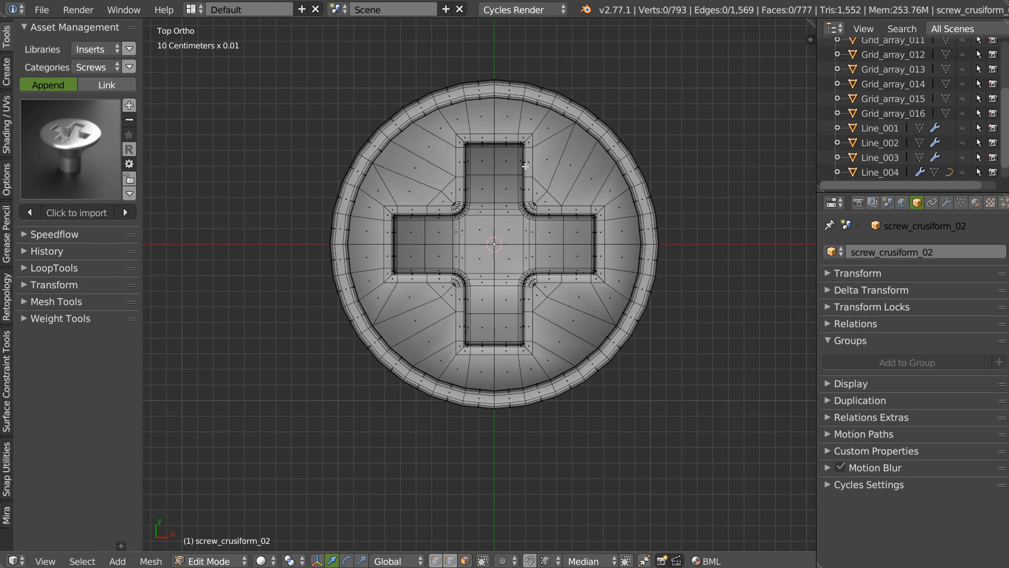
pyautogui.moveTo(315, 92)
pyautogui.keyDown('ctrl'); pyautogui.mouseDown()
pyautogui.moveTo(487, 68)
pyautogui.moveTo(487, 300)
pyautogui.moveTo(166, 357)
pyautogui.moveTo(173, 342)
pyautogui.mouseUp(); pyautogui.keyUp('ctrl')
pyautogui.moveTo(454, 434)
pyautogui.keyDown('ctrl'); pyautogui.mouseDown()
pyautogui.moveTo(478, 425)
pyautogui.moveTo(465, 358)
pyautogui.mouseUp(); pyautogui.keyUp('ctrl')
pyautogui.moveTo(721, 122)
pyautogui.keyDown('ctrl'); pyautogui.mouseDown()
pyautogui.moveTo(448, 124)
pyautogui.moveTo(462, 226)
pyautogui.moveTo(599, 243)
pyautogui.moveTo(730, 116)
pyautogui.mouseUp(); pyautogui.keyUp('ctrl')
pyautogui.press('h')
pyautogui.moveTo(526, 275); pyautogui.dragTo(551, 291, button='middle')
pyautogui.press('a')
pyautogui.click(550, 210)
pyautogui.press('a')
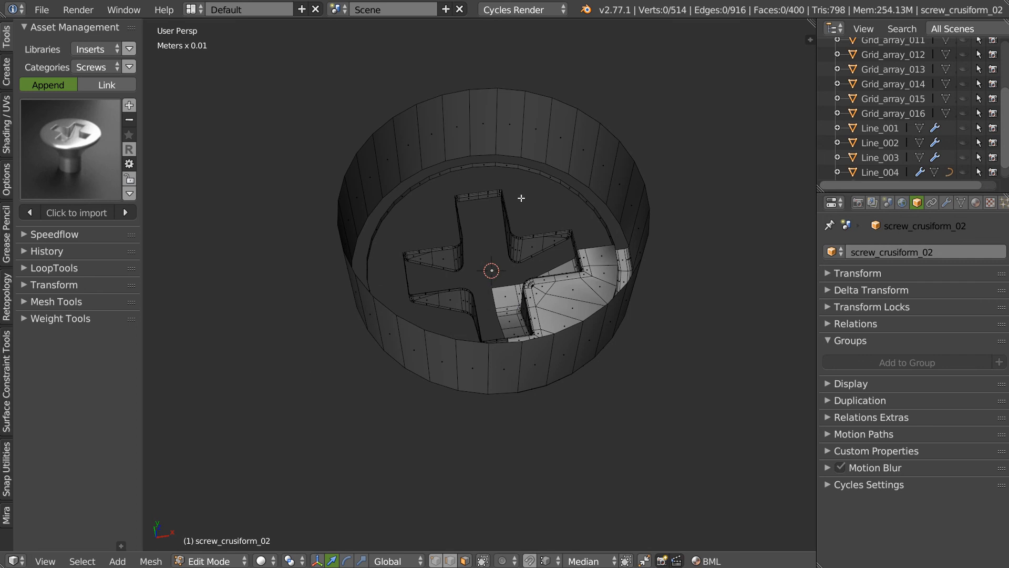
# Delete the leftover wall and recess faces outside the +X/-Y quadrant, leaving a single quarter of the mesh
pyautogui.press('KP_7')
pyautogui.press('Tab')
pyautogui.click(404, 193)
pyautogui.keyDown('shift'); pyautogui.moveTo(474, 208); pyautogui.dragTo(473, 252, button='middle'); pyautogui.keyUp('shift')
pyautogui.moveTo(351, 83)
pyautogui.keyDown('ctrl'); pyautogui.mouseDown()
pyautogui.moveTo(403, 457)
pyautogui.moveTo(501, 426)
pyautogui.moveTo(497, 216)
pyautogui.moveTo(502, 226)
pyautogui.moveTo(602, 239)
pyautogui.moveTo(716, 209)
pyautogui.moveTo(337, 80)
pyautogui.mouseUp(); pyautogui.keyUp('ctrl')
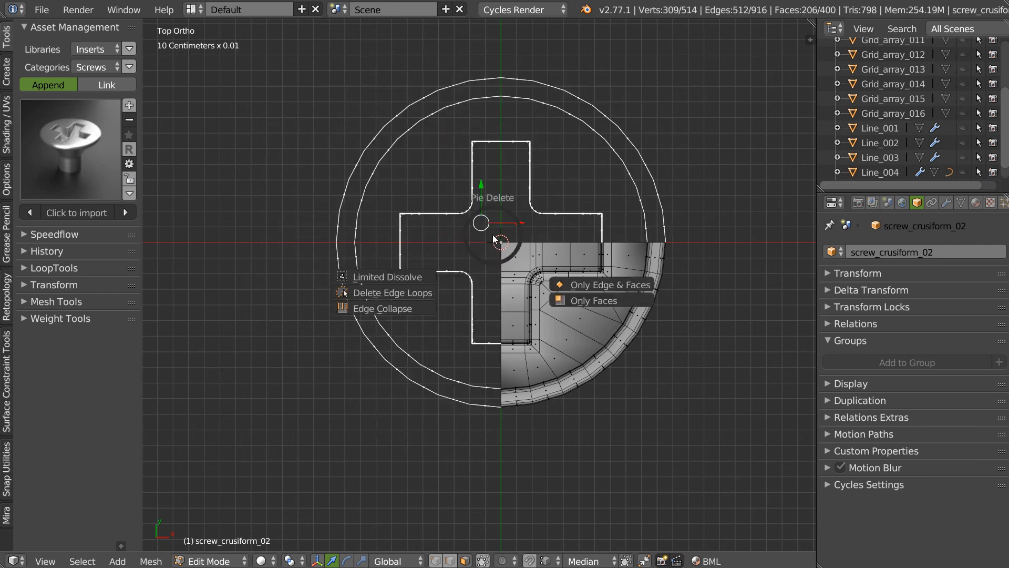
pyautogui.press('x')
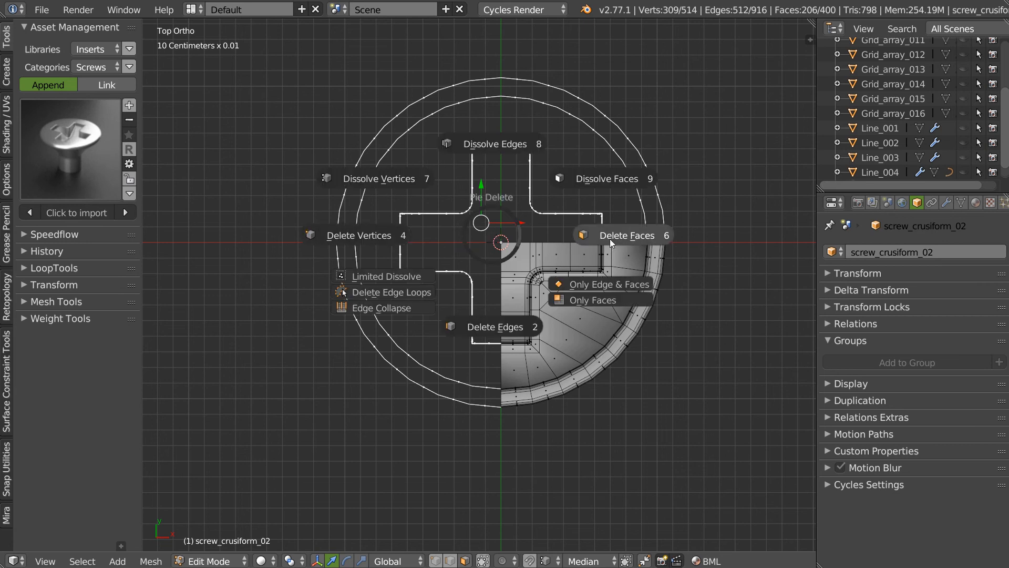
pyautogui.click(639, 238)
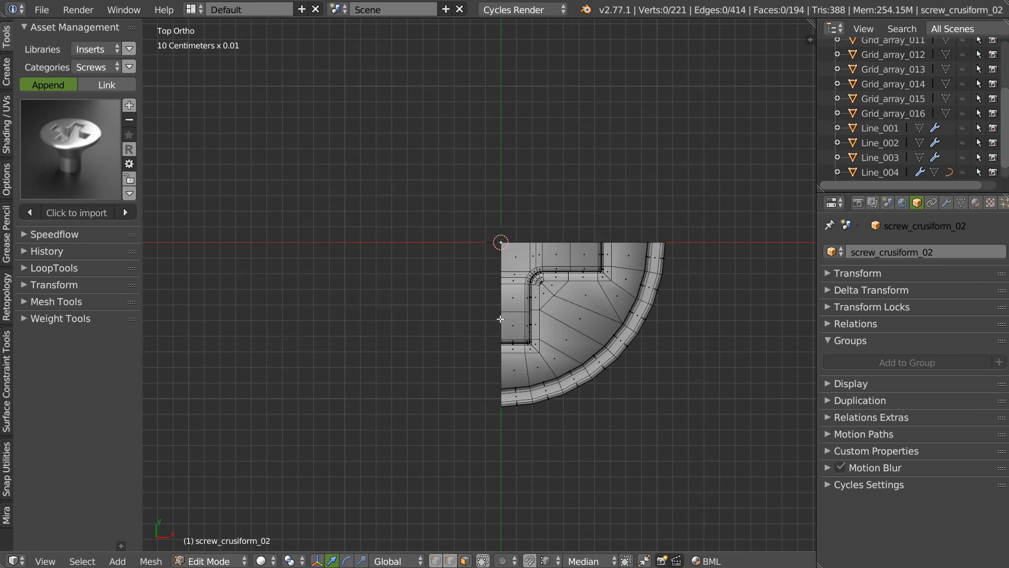
# Merge the two support vertices beside one outer corner of the recess opening into that corner's vertex on the top surface
pyautogui.scroll(3, 503, 323)
pyautogui.moveTo(502, 323); pyautogui.dragTo(625, 130, button='middle')
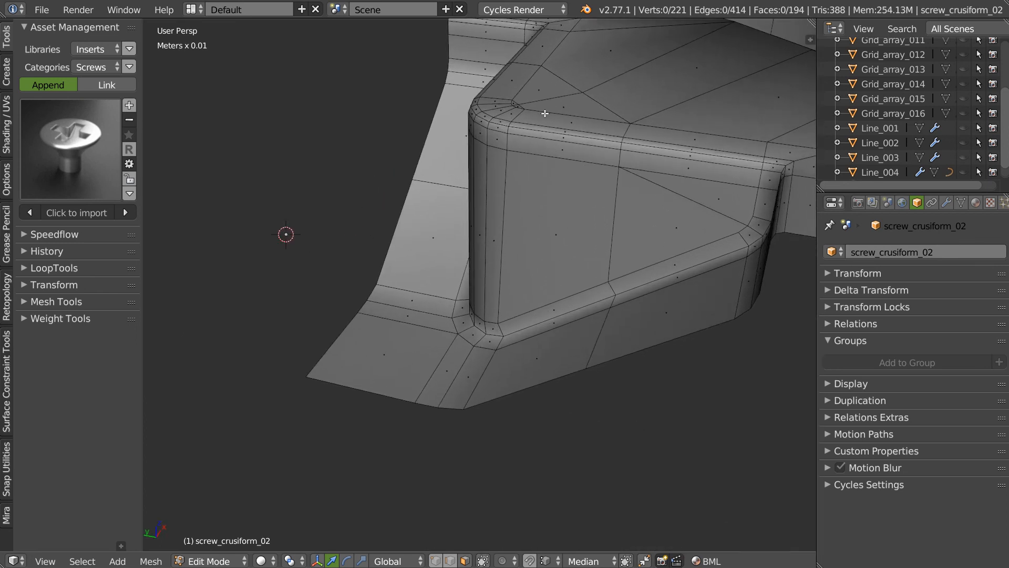
pyautogui.press('Tab')
pyautogui.keyDown('alt'); pyautogui.click(684, 259); pyautogui.keyUp('alt')
pyautogui.scroll(-3, 678, 207)
pyautogui.keyDown('shift'); pyautogui.moveTo(678, 207); pyautogui.dragTo(633, 198, button='middle'); pyautogui.keyUp('shift')
pyautogui.scroll(3, 633, 198)
pyautogui.press('Tab')
pyautogui.click(543, 196)
pyautogui.rightClick(600, 189)
pyautogui.press('g')
pyautogui.click(660, 176)
pyautogui.rightClick(700, 213)
pyautogui.press('g')
pyautogui.click(660, 175)
# Merge the two support vertices beside the recess opening's opposite outer corner into its corner vertex
pyautogui.moveTo(401, 210); pyautogui.dragTo(564, 209, button='middle')
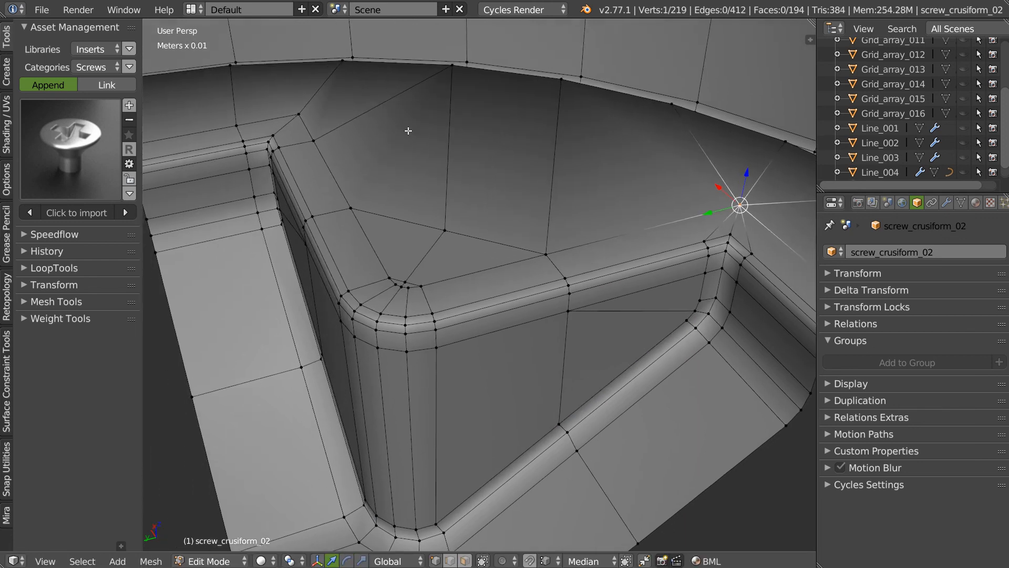
pyautogui.rightClick(311, 139)
pyautogui.press('g')
pyautogui.click(298, 113)
pyautogui.rightClick(238, 125)
pyautogui.press('g')
pyautogui.click(294, 112)
# Select the edge loops bordering the rounded edges of the recess walls and floor and dissolve them
pyautogui.press('Tab')
pyautogui.click(242, 186)
pyautogui.keyDown('alt'); pyautogui.rightClick(261, 180); pyautogui.keyUp('alt')
pyautogui.keyDown('alt'); pyautogui.keyDown('shift'); pyautogui.rightClick(285, 142); pyautogui.keyUp('shift'); pyautogui.keyUp('alt')
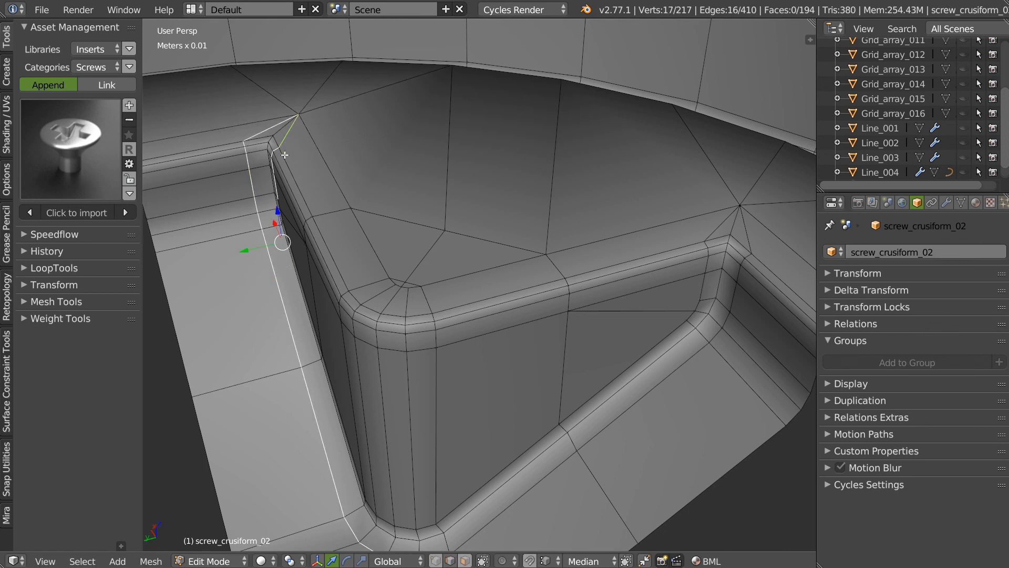
pyautogui.moveTo(307, 282); pyautogui.dragTo(336, 299, button='middle')
pyautogui.keyDown('alt'); pyautogui.keyDown('shift'); pyautogui.rightClick(336, 299); pyautogui.keyUp('shift'); pyautogui.keyUp('alt')
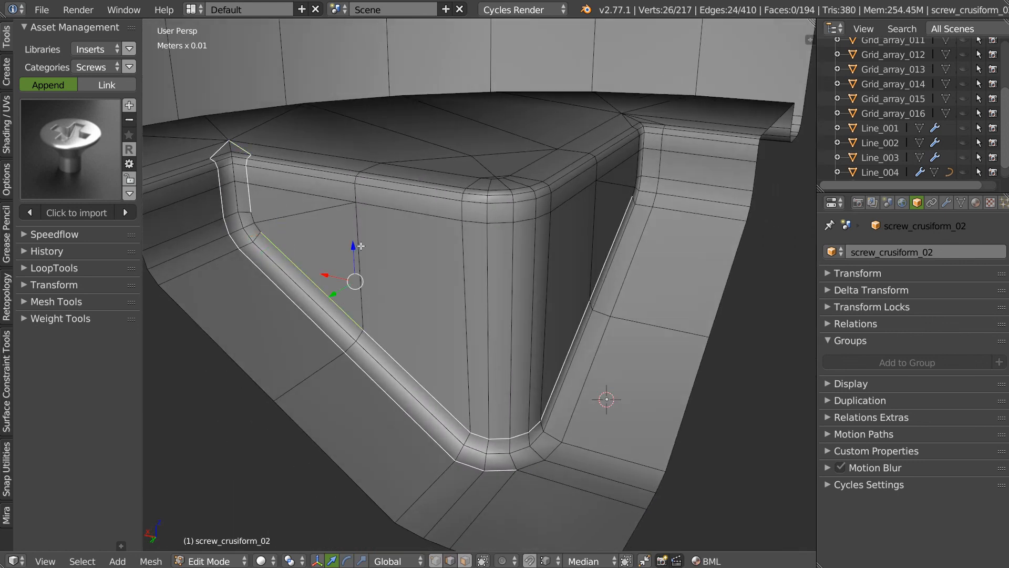
pyautogui.keyDown('shift'); pyautogui.rightClick(262, 226); pyautogui.keyUp('shift')
pyautogui.moveTo(564, 342); pyautogui.dragTo(433, 356, button='middle')
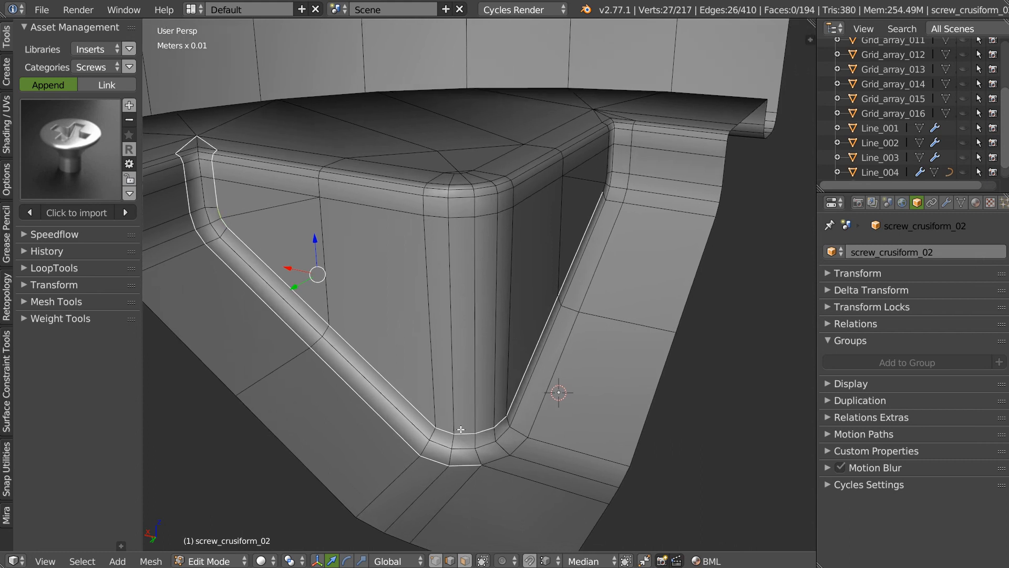
pyautogui.keyDown('alt'); pyautogui.keyDown('shift'); pyautogui.rightClick(497, 456); pyautogui.keyUp('shift'); pyautogui.keyUp('alt')
pyautogui.moveTo(631, 239); pyautogui.dragTo(618, 249, button='middle')
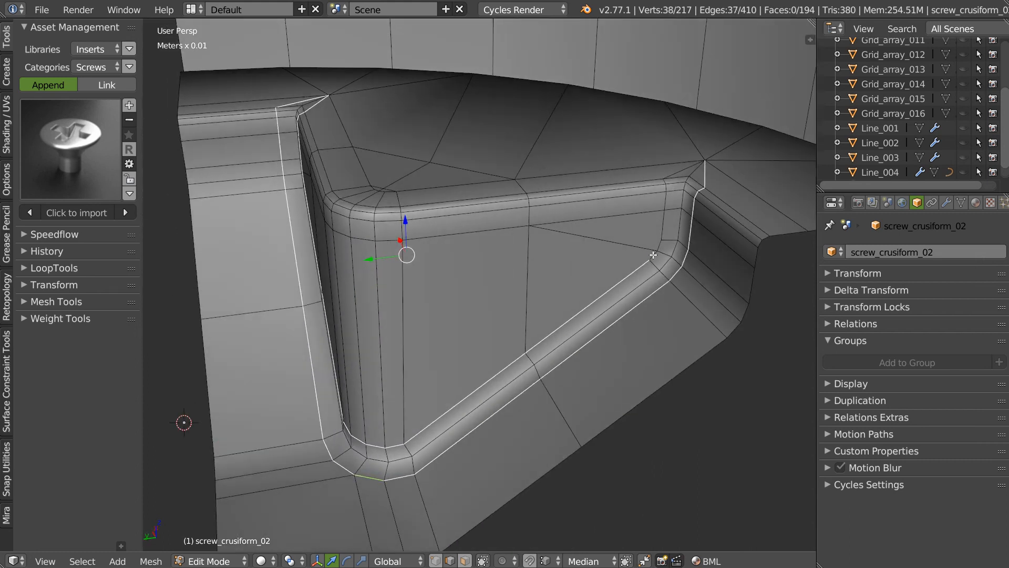
pyautogui.keyDown('alt'); pyautogui.keyDown('shift'); pyautogui.rightClick(665, 225); pyautogui.keyUp('shift'); pyautogui.keyUp('alt')
pyautogui.hotkey('ctrl', 'x')
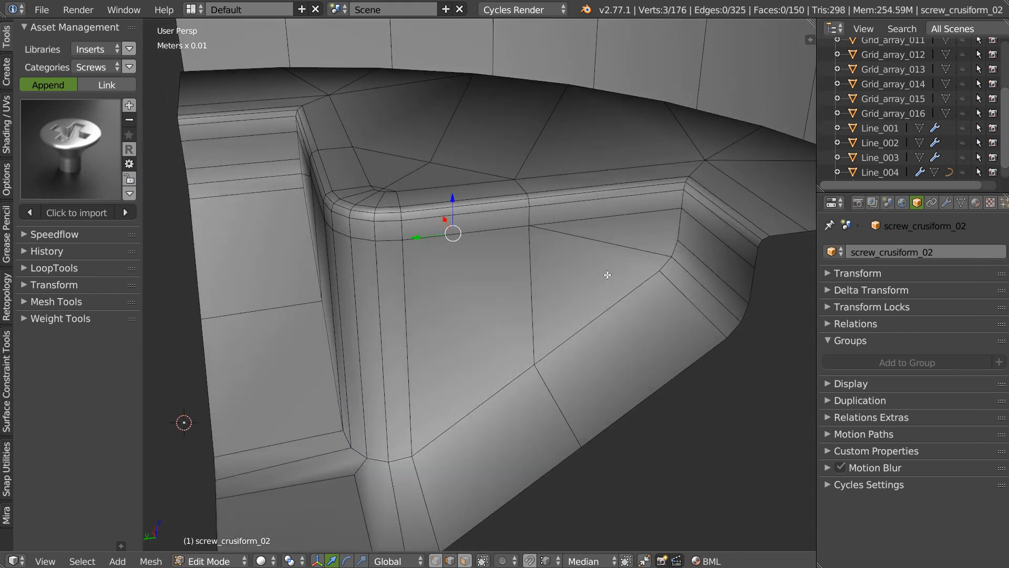
# Dissolve the diagonal edge on the recess side wall and the edge loop running down the middle of that wall
pyautogui.moveTo(501, 302); pyautogui.dragTo(604, 246, button='middle')
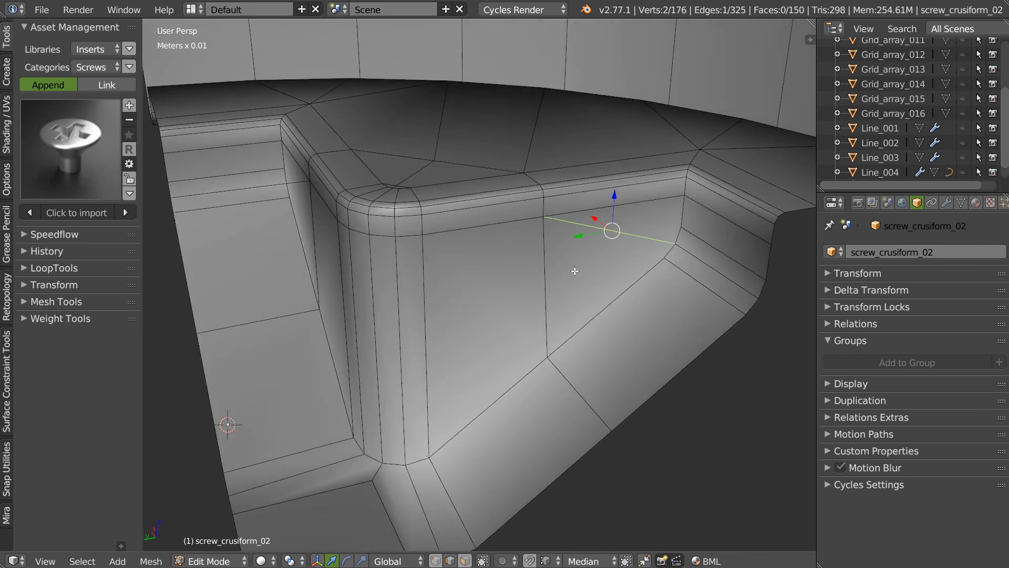
pyautogui.hotkey('ctrl', 'x')
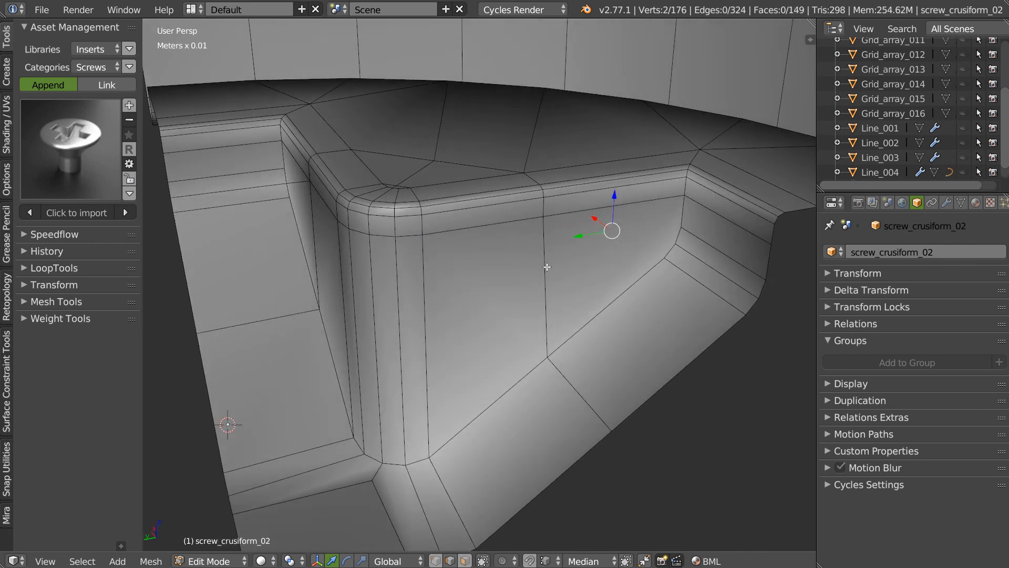
pyautogui.keyDown('alt'); pyautogui.rightClick(547, 267); pyautogui.keyUp('alt')
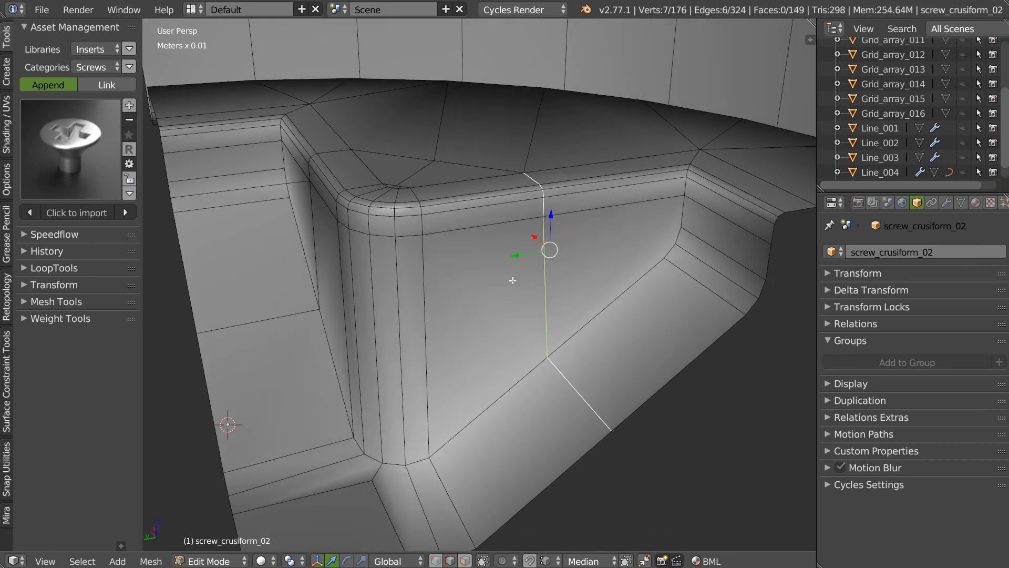
pyautogui.hotkey('ctrl', 'x')
# Merge the outer support vertices at the recess arm's end corner and cut boundary into the adjacent recess rim vertices
pyautogui.moveTo(435, 229); pyautogui.dragTo(582, 276, button='middle')
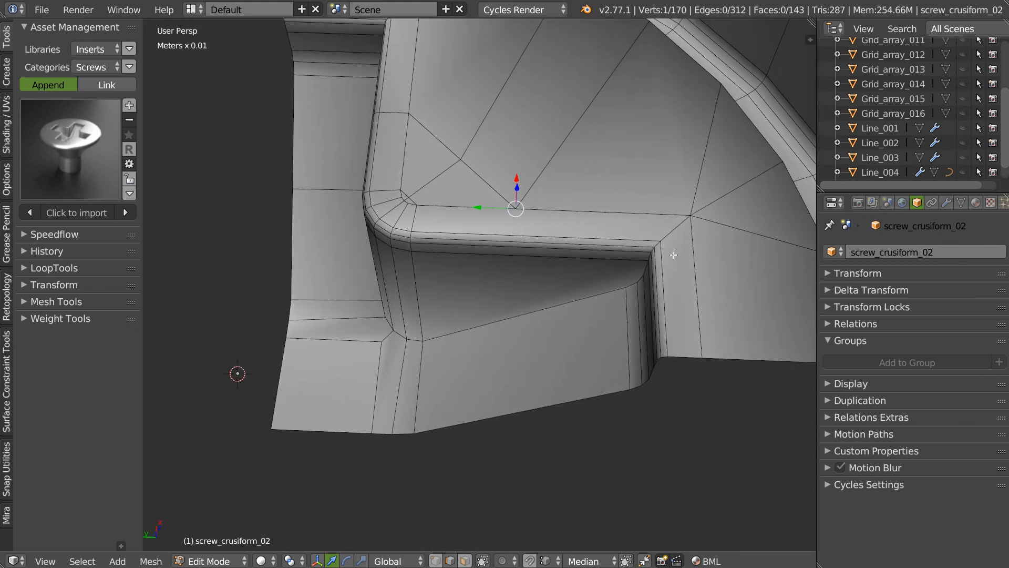
pyautogui.hotkey('ctrl', 'Tab')
pyautogui.moveTo(690, 213); pyautogui.dragTo(665, 238, button='right')
pyautogui.moveTo(704, 355); pyautogui.dragTo(670, 355, button='right')
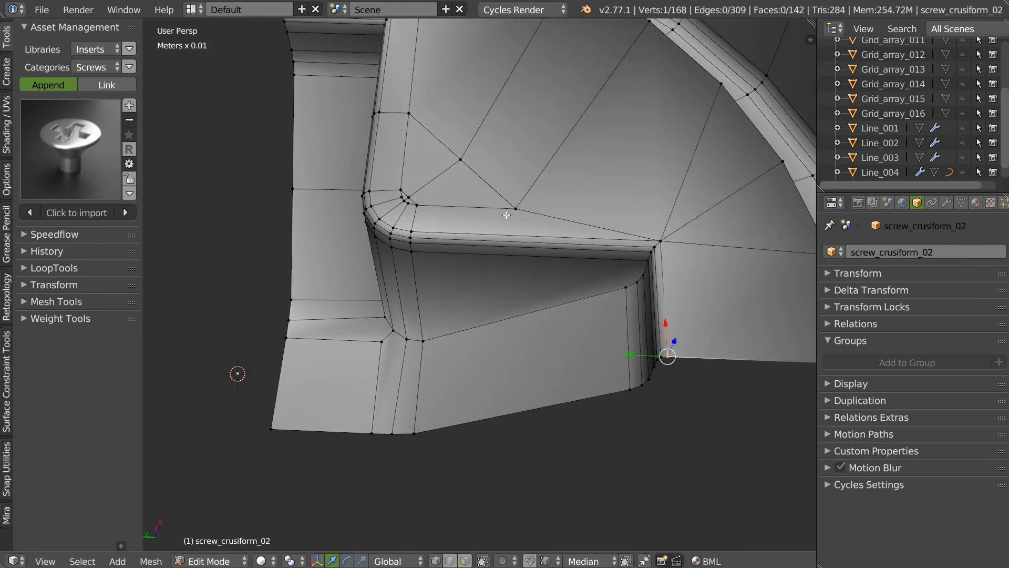
# Merge the top-face support vertices beside the recess rim and its rounded corner into the adjacent rim vertices
pyautogui.moveTo(436, 224); pyautogui.dragTo(398, 295, button='middle')
pyautogui.hotkey('ctrl', 'Tab')
pyautogui.keyDown('shift'); pyautogui.moveTo(539, 247); pyautogui.dragTo(646, 251, button='middle'); pyautogui.keyUp('shift')
pyautogui.hotkey('ctrl', 'Tab')
pyautogui.moveTo(332, 139); pyautogui.dragTo(318, 169, button='right')
pyautogui.moveTo(181, 204); pyautogui.dragTo(204, 215, button='right')
pyautogui.moveTo(424, 258); pyautogui.dragTo(394, 271, button='right')
pyautogui.moveTo(488, 335); pyautogui.dragTo(516, 377, button='right')
pyautogui.moveTo(518, 340); pyautogui.dragTo(473, 370, button='right')
# Dissolve the two remaining short support edges on the top face beside the recess's rounded corner
pyautogui.rightClick(502, 336)
pyautogui.hotkey('ctrl', 'Tab')
pyautogui.rightClick(518, 351)
pyautogui.keyDown('shift'); pyautogui.rightClick(479, 343); pyautogui.keyUp('shift')
pyautogui.hotkey('ctrl', 'x')
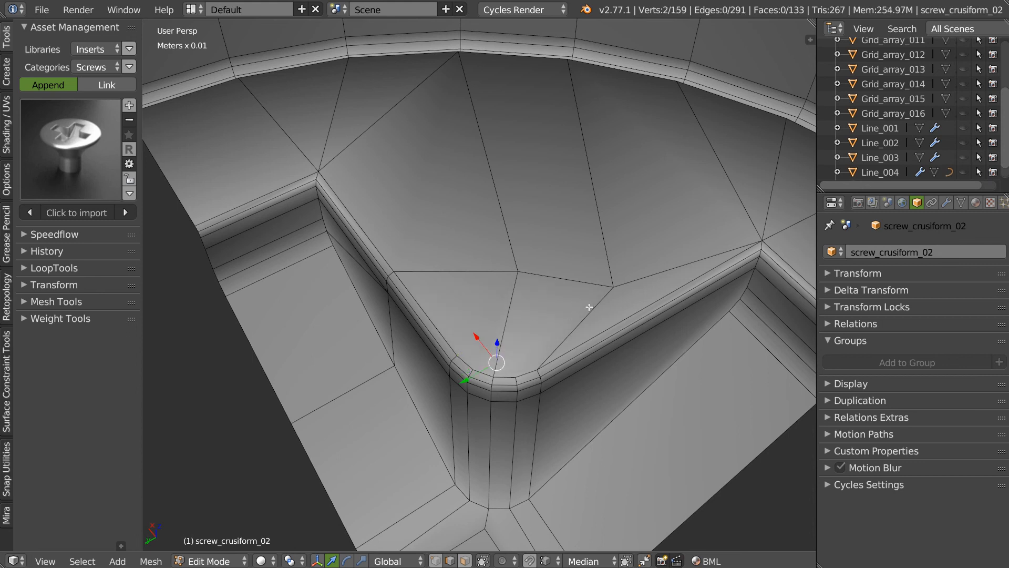
# Select the edge loop crossing the top face, recess wall and floor plus the diagonal wall edge, and dissolve them
pyautogui.press('Tab')
pyautogui.rightClick(449, 270)
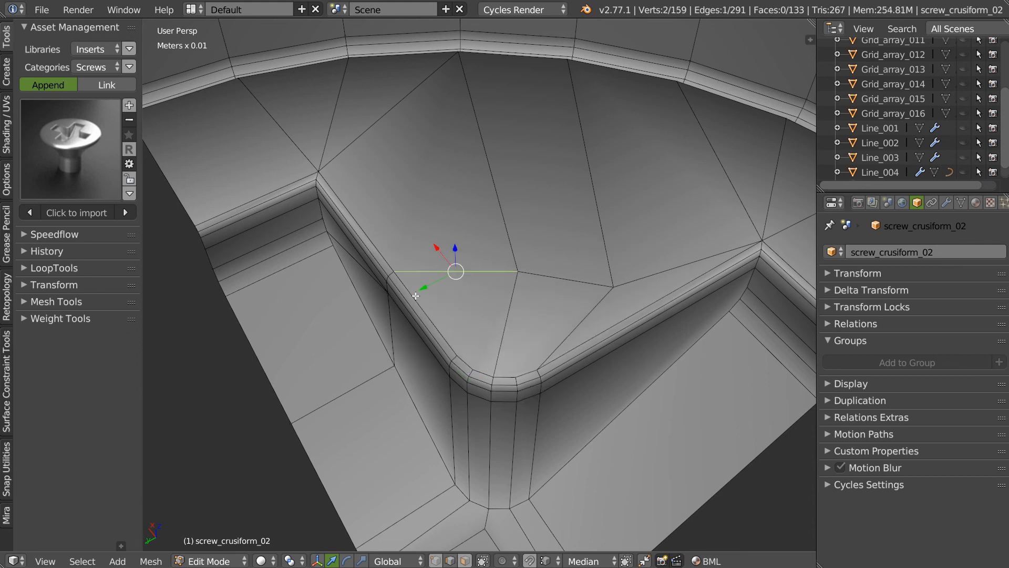
pyautogui.keyDown('alt'); pyautogui.keyDown('shift'); pyautogui.rightClick(556, 289); pyautogui.keyUp('shift'); pyautogui.keyUp('alt')
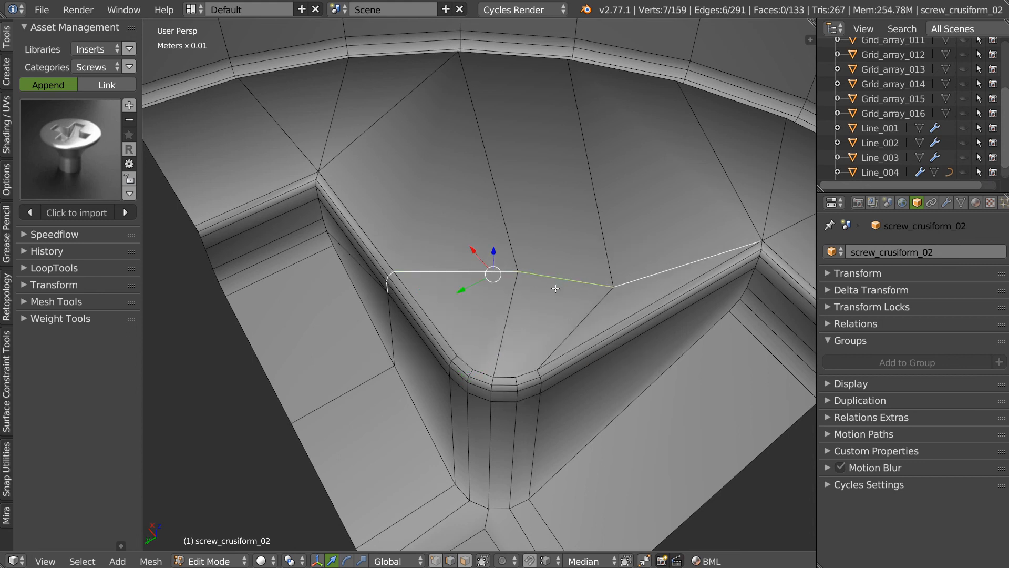
pyautogui.keyDown('alt'); pyautogui.keyDown('shift'); pyautogui.rightClick(389, 322); pyautogui.keyUp('shift'); pyautogui.keyUp('alt')
pyautogui.keyDown('shift'); pyautogui.rightClick(352, 257); pyautogui.keyUp('shift')
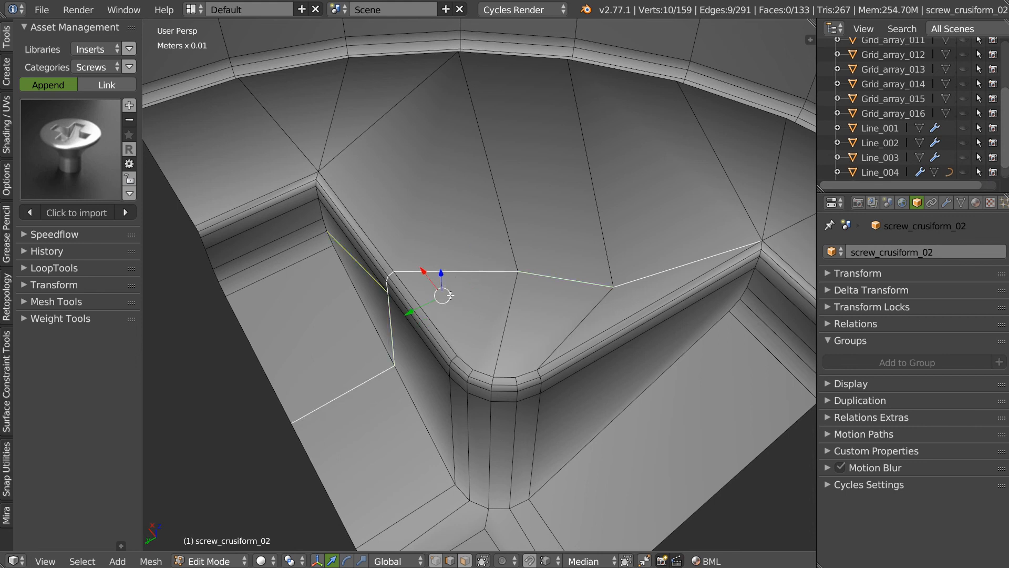
pyautogui.hotkey('ctrl', 'x')
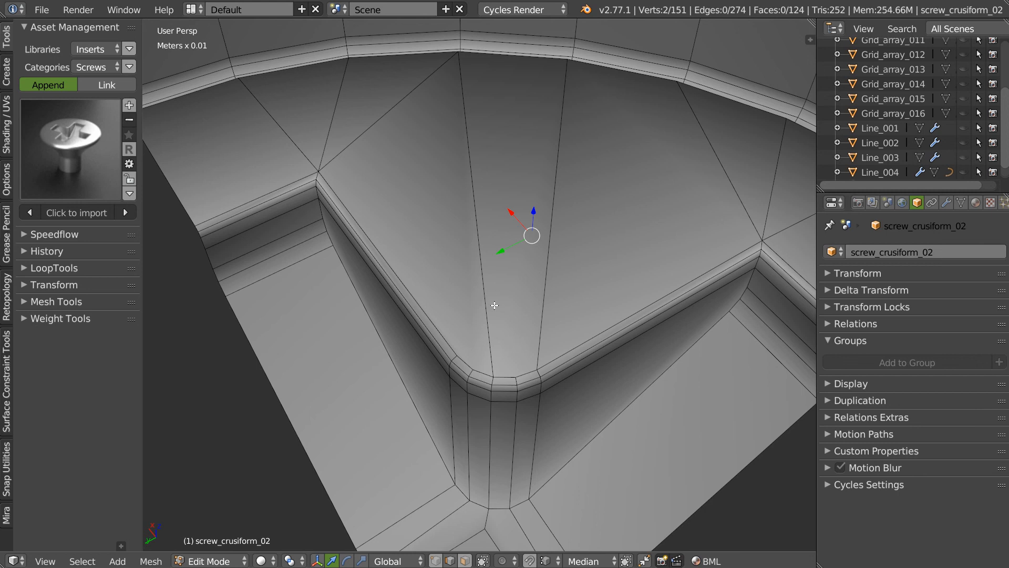
# Dissolve the middle of the three edges fanning from the outer rim to the recess arm's corner
pyautogui.moveTo(464, 241); pyautogui.dragTo(392, 202, button='middle')
pyautogui.rightClick(380, 182)
pyautogui.hotkey('ctrl', 'x')
# Replace the slanted top-face edge with one connecting its outer rim vertex to the first vertex of the recess's rounded corner
pyautogui.rightClick(504, 218)
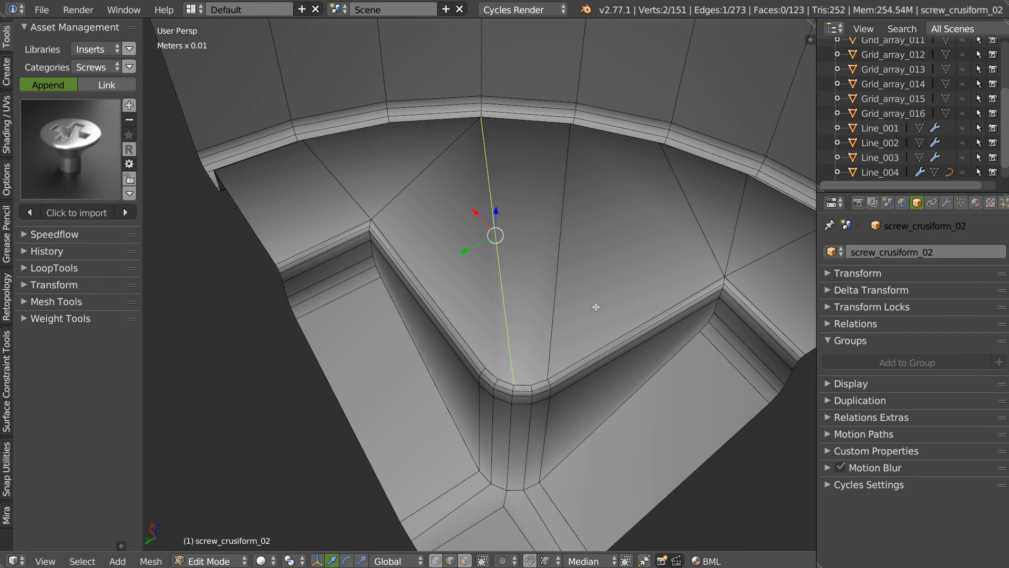
pyautogui.press('Tab')
pyautogui.click(401, 196)
pyautogui.rightClick(482, 118)
pyautogui.keyDown('shift'); pyautogui.rightClick(488, 357); pyautogui.keyUp('shift')
pyautogui.press('j')
pyautogui.press('Tab')
pyautogui.click(501, 316)
pyautogui.rightClick(509, 317)
pyautogui.hotkey('ctrl', 'x')
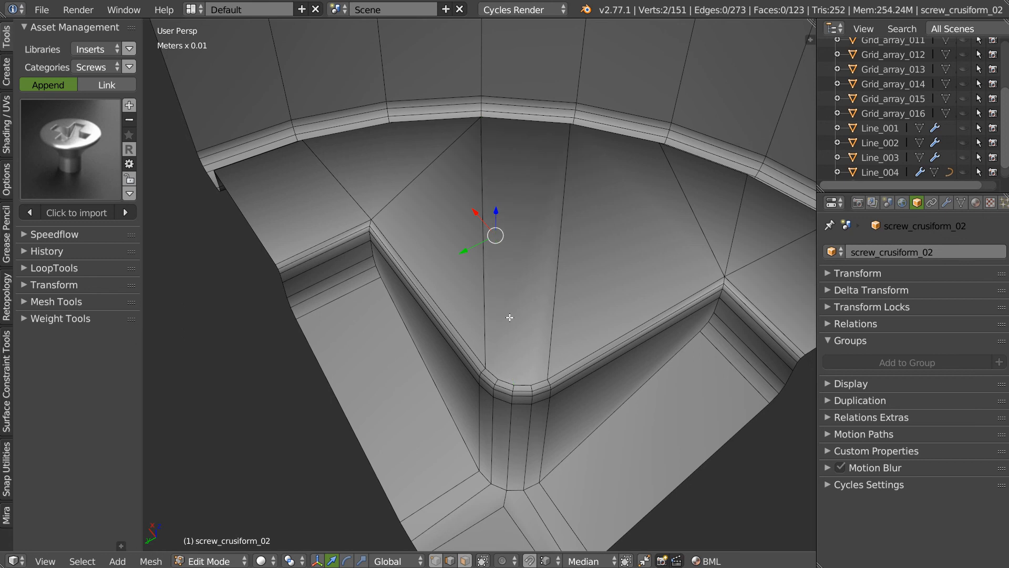
# Select all edges running across the top face between the outer rim and the recess rim and dissolve them
pyautogui.moveTo(540, 317); pyautogui.dragTo(443, 315, button='middle')
pyautogui.moveTo(544, 295); pyautogui.dragTo(509, 275, button='middle')
pyautogui.hotkey('ctrl', 'Tab')
pyautogui.moveTo(418, 208); pyautogui.dragTo(418, 228, button='middle')
pyautogui.rightClick(350, 180)
pyautogui.keyDown('shift'); pyautogui.rightClick(437, 183); pyautogui.keyUp('shift')
pyautogui.keyDown('shift'); pyautogui.rightClick(494, 205); pyautogui.keyUp('shift')
pyautogui.keyDown('shift'); pyautogui.rightClick(594, 231); pyautogui.keyUp('shift')
pyautogui.keyDown('shift'); pyautogui.rightClick(743, 236); pyautogui.keyUp('shift')
pyautogui.keyDown('shift'); pyautogui.rightClick(783, 242); pyautogui.keyUp('shift')
pyautogui.keyDown('shift'); pyautogui.rightClick(789, 273); pyautogui.keyUp('shift')
pyautogui.moveTo(751, 274); pyautogui.dragTo(626, 283, button='middle')
pyautogui.hotkey('ctrl', 'x')
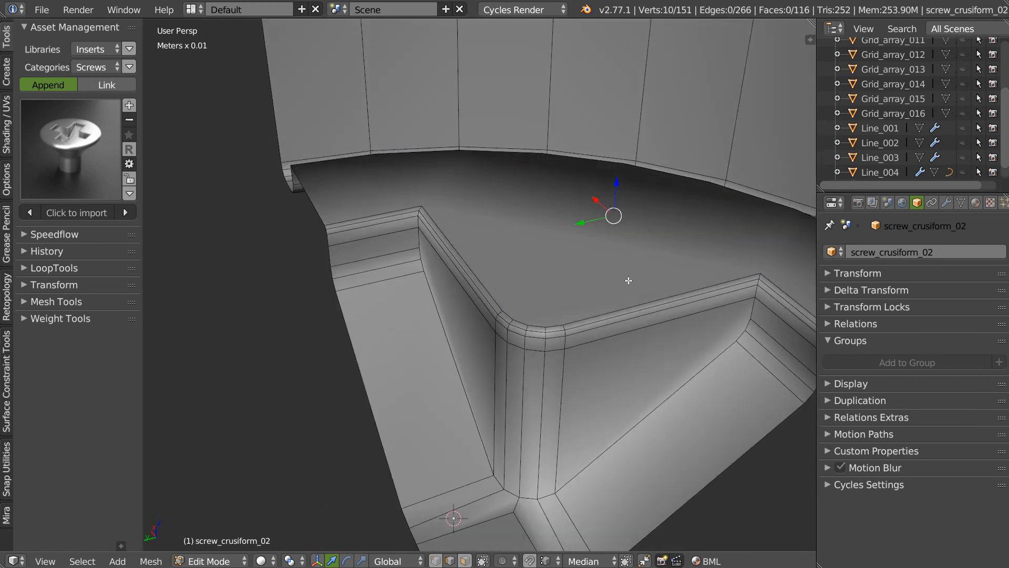
# Select the three upper edge loops of the recess rim's rounding and dissolve them
pyautogui.scroll(2, 450, 265)
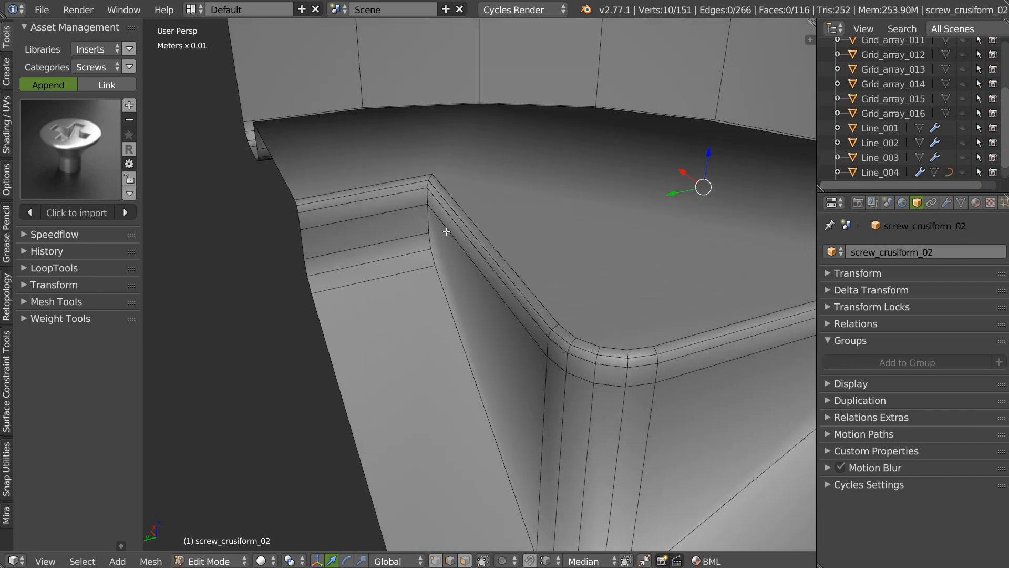
pyautogui.keyDown('alt'); pyautogui.rightClick(397, 179); pyautogui.keyUp('alt')
pyautogui.keyDown('alt'); pyautogui.keyDown('shift'); pyautogui.rightClick(404, 184); pyautogui.keyUp('shift'); pyautogui.keyUp('alt')
pyautogui.keyDown('alt'); pyautogui.keyDown('shift'); pyautogui.rightClick(410, 193); pyautogui.keyUp('shift'); pyautogui.keyUp('alt')
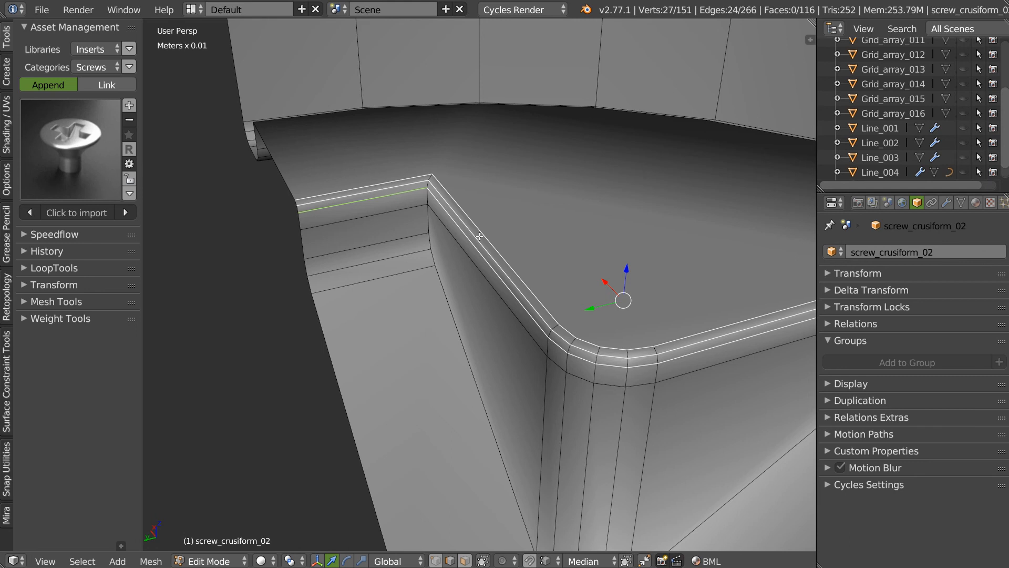
pyautogui.hotkey('ctrl', 'x')
# Raise the remaining recess rim edge loop along Z, snapping it to the height of the outer rim
pyautogui.keyDown('alt'); pyautogui.rightClick(469, 264); pyautogui.keyUp('alt')
pyautogui.moveTo(504, 267); pyautogui.dragTo(587, 293, button='middle')
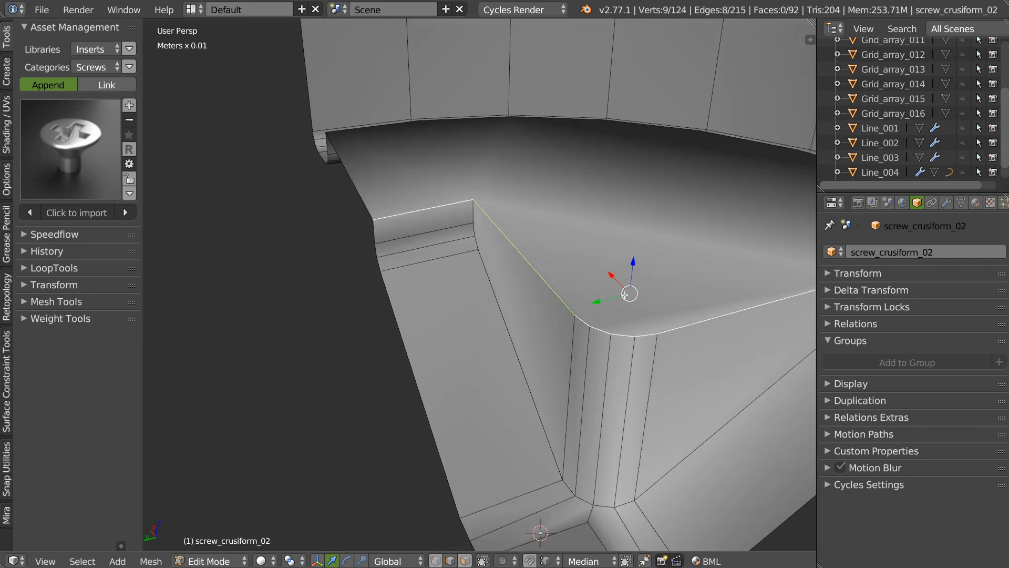
pyautogui.press('g')
pyautogui.rightClick(568, 234)
pyautogui.moveTo(632, 261); pyautogui.dragTo(611, 124)
pyautogui.click(611, 124)
pyautogui.moveTo(609, 126); pyautogui.dragTo(545, 165, button='middle')
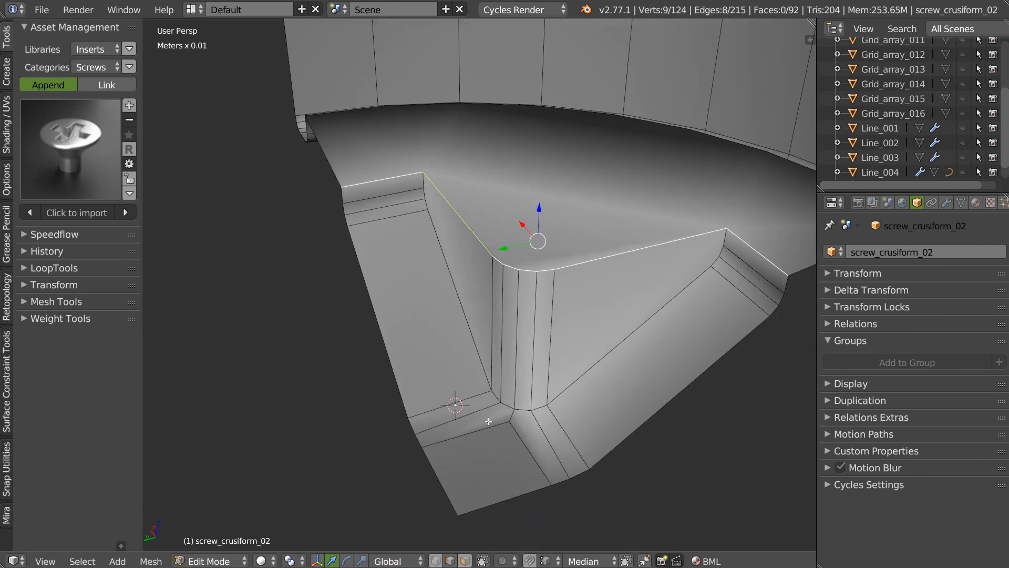
# Merge the recess floor vertex below the rounded corner into the adjacent vertex at the wall's base
pyautogui.press('Tab')
pyautogui.rightClick(509, 420)
pyautogui.press('g')
pyautogui.keyDown('ctrl'); pyautogui.click(514, 410); pyautogui.keyUp('ctrl')
pyautogui.moveTo(514, 410); pyautogui.dragTo(415, 260, button='middle')
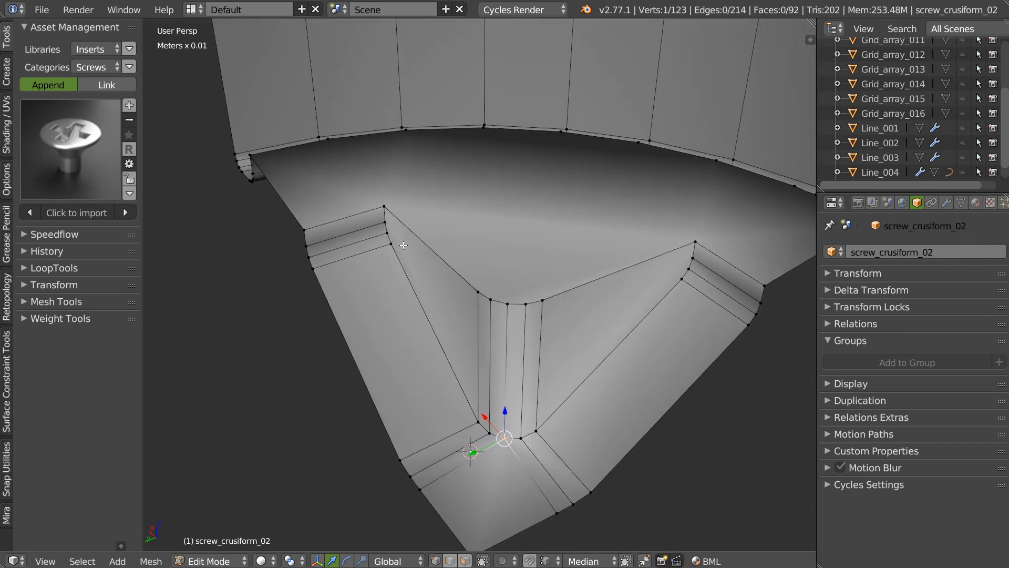
# Narrow the width of the screw's weight-limited bevel modifier
pyautogui.press('Tab')
pyautogui.press('space')
pyautogui.click(565, 267)
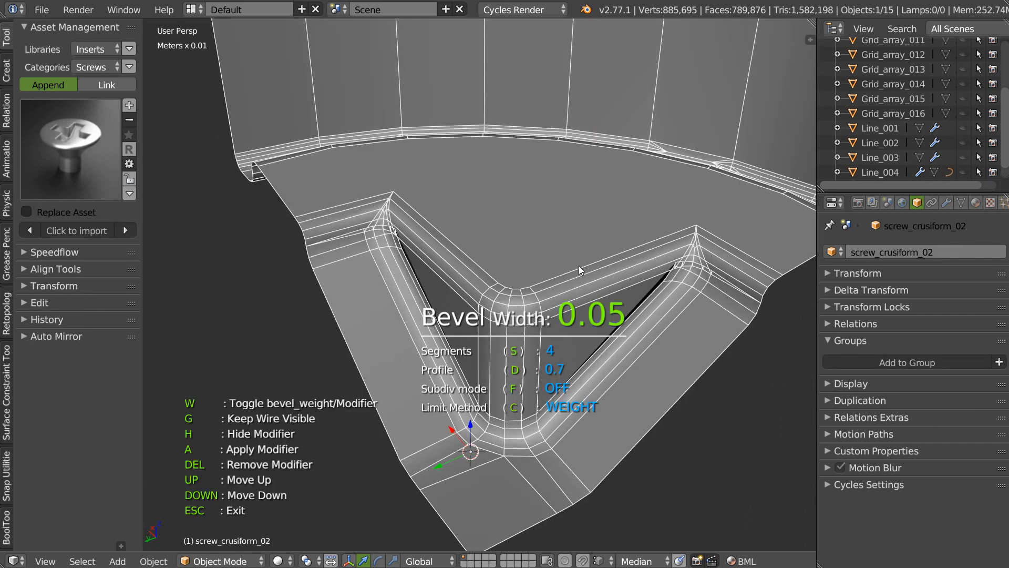
pyautogui.click(572, 275)
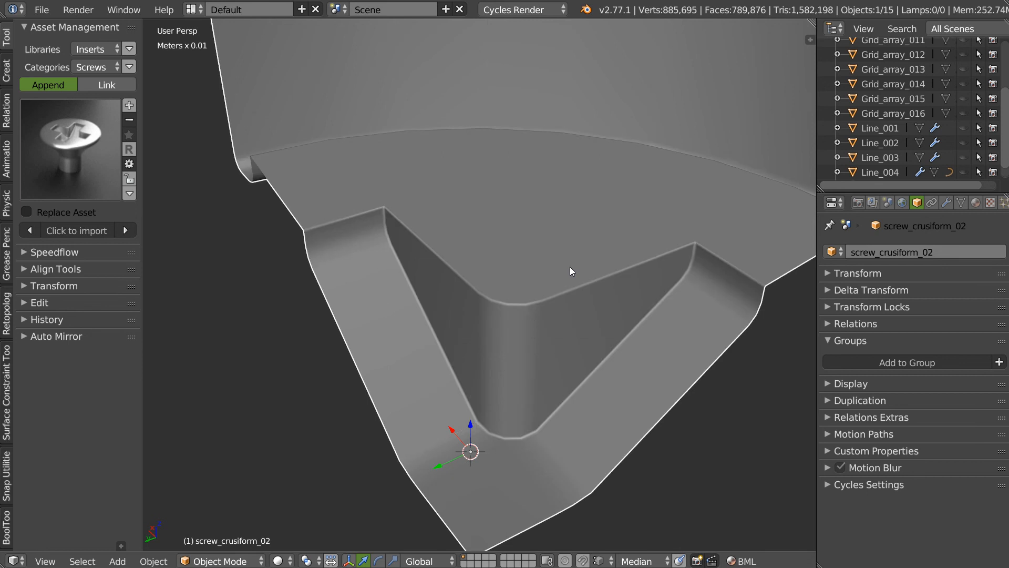
# Connect the first recess arm's corner vertex to the two nearest outer rim vertices with new edges
pyautogui.press('Tab')
pyautogui.rightClick(385, 206)
pyautogui.keyDown('shift'); pyautogui.rightClick(406, 129); pyautogui.keyUp('shift')
pyautogui.press('j')
pyautogui.press('space')
pyautogui.click(383, 136)
pyautogui.click(328, 138)
pyautogui.click(385, 206)
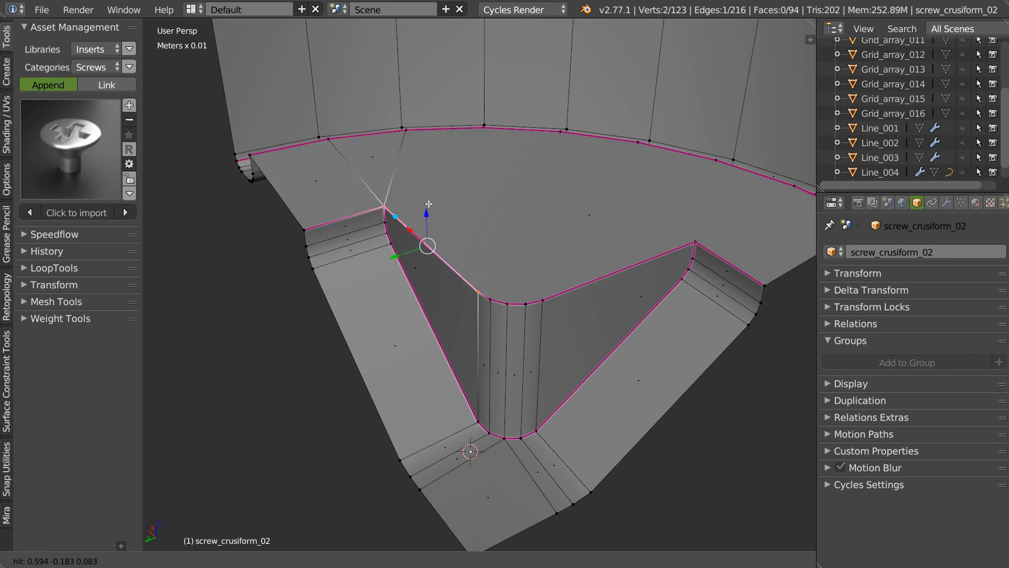
# Draw edges across the top face joining the first and last vertices of the rounded corner to the outer rim
pyautogui.click(484, 293)
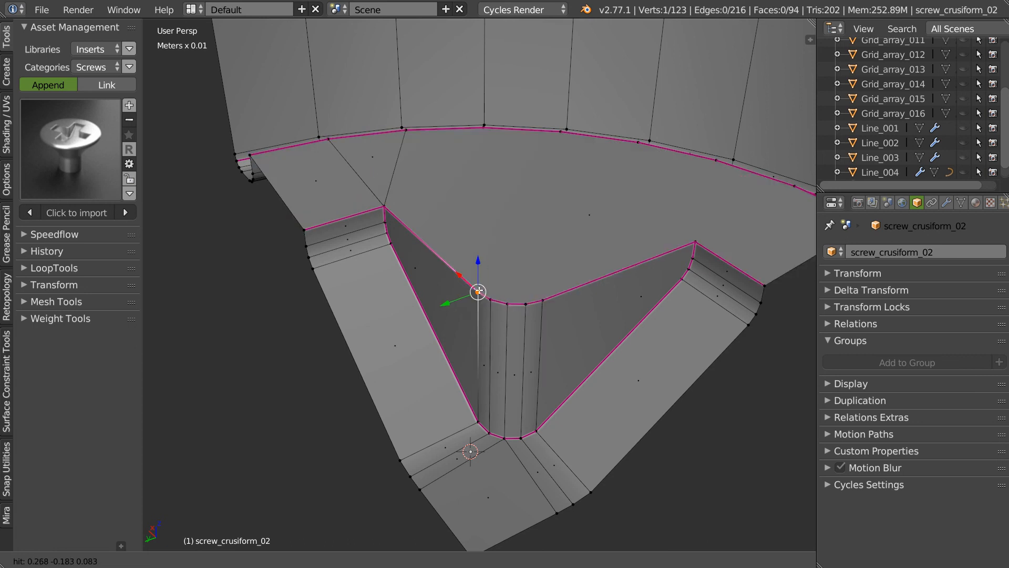
pyautogui.click(483, 126)
pyautogui.click(478, 290)
pyautogui.rightClick(478, 290)
pyautogui.click(542, 300)
pyautogui.click(561, 132)
pyautogui.rightClick(624, 173)
# Connect the opposite arm's corner vertex and the rounded corner's middle vertex to two outer rim vertices each
pyautogui.click(696, 242)
pyautogui.click(638, 142)
pyautogui.click(695, 242)
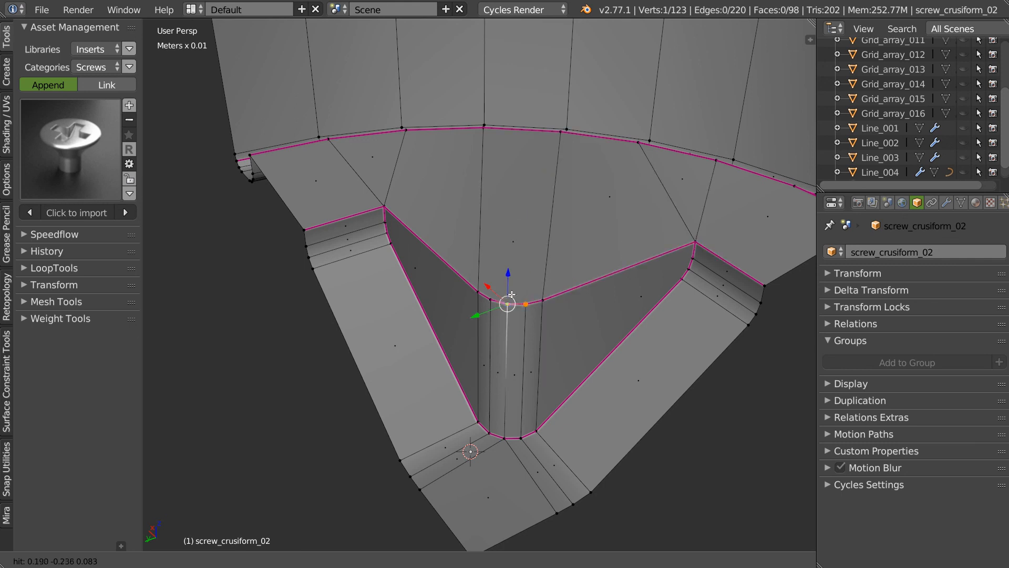
pyautogui.click(508, 303)
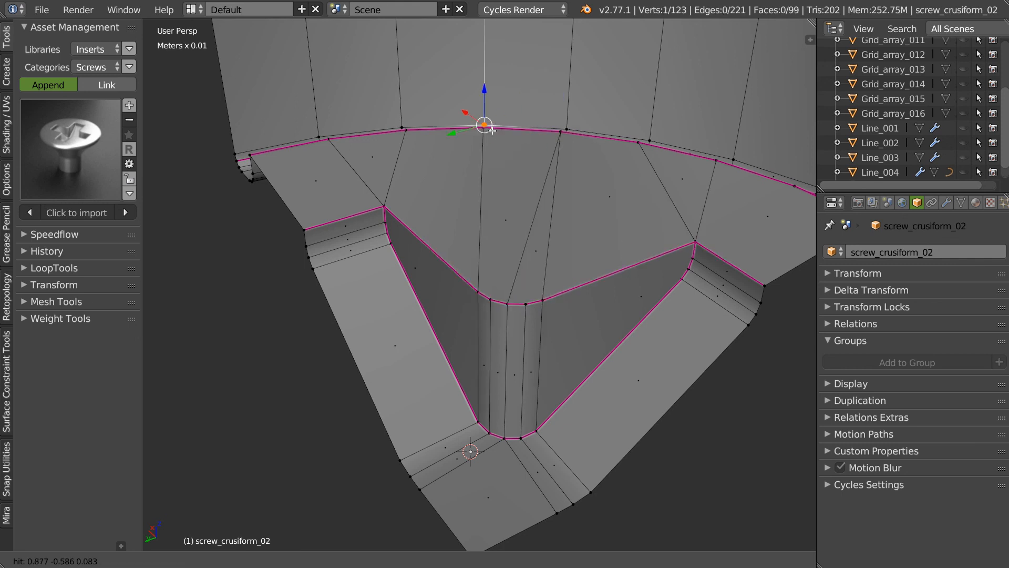
pyautogui.click(542, 301)
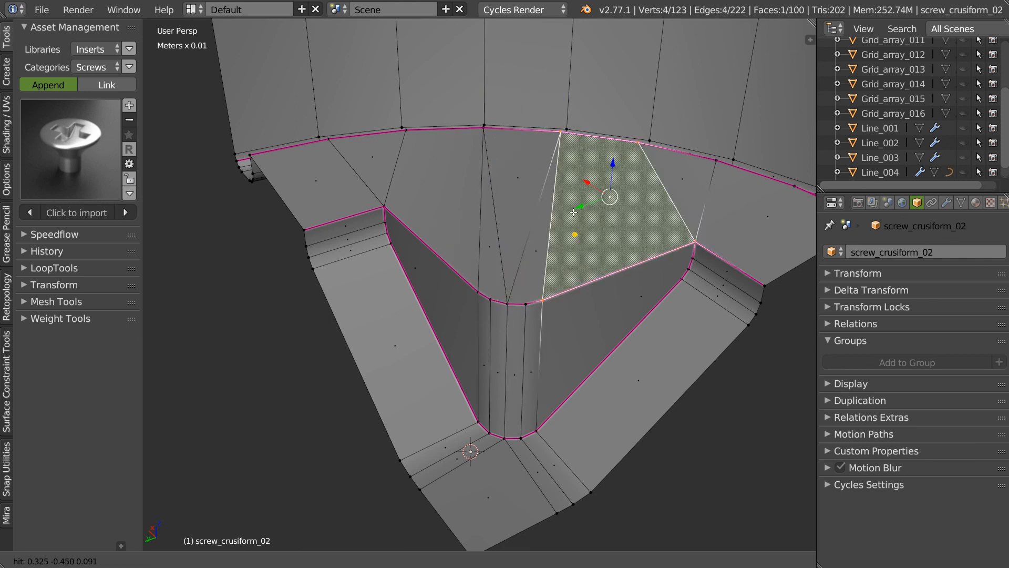
# Merge the two recess floor vertices on the cut edges into the screw's centre vertex, using merge at last
pyautogui.rightClick(415, 495)
pyautogui.moveTo(422, 504); pyautogui.dragTo(537, 471, button='middle')
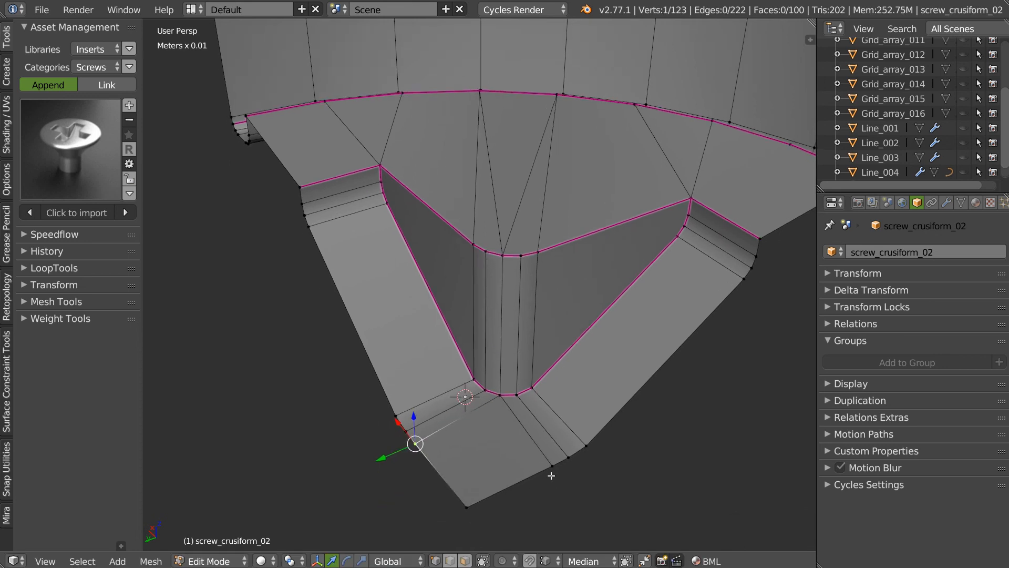
pyautogui.rightClick(490, 499)
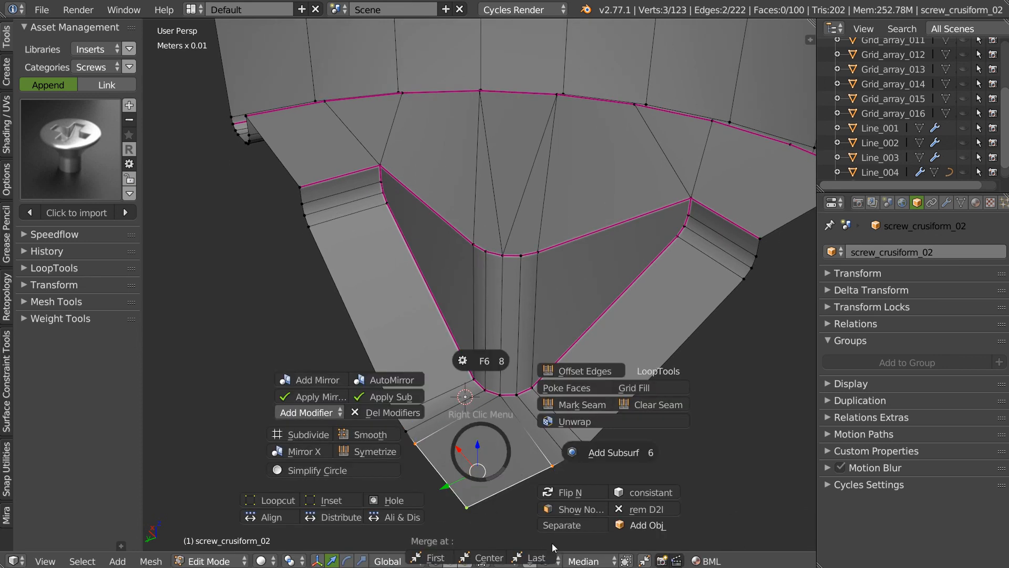
pyautogui.click(537, 559)
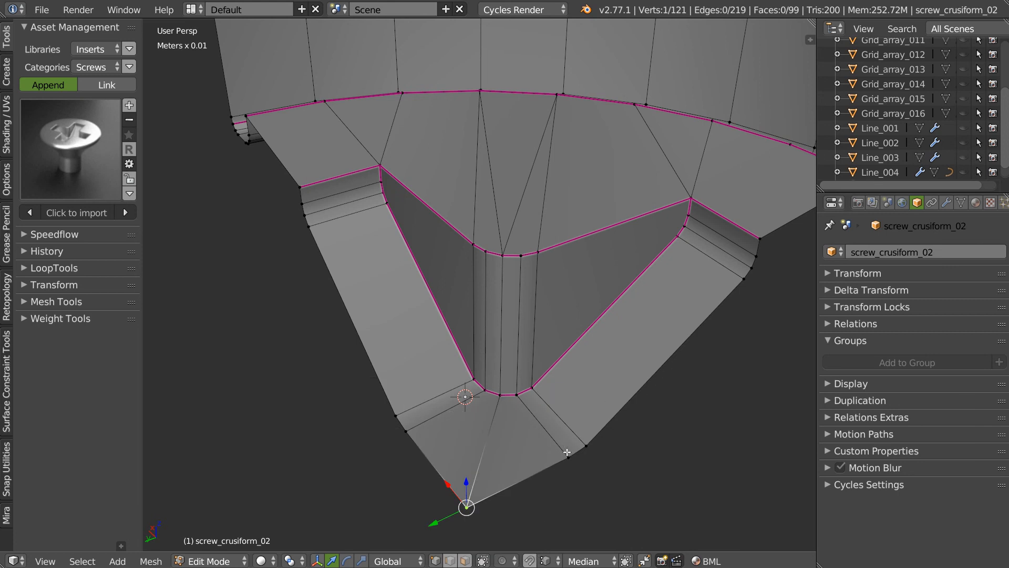
# Symmetrize the quarter screw along Y and across the other horizontal axis to rebuild the full round shape
pyautogui.moveTo(617, 357); pyautogui.dragTo(562, 393, button='middle')
pyautogui.scroll(-1, 562, 393)
pyautogui.keyDown('shift'); pyautogui.moveTo(616, 334); pyautogui.dragTo(530, 396, button='middle'); pyautogui.keyUp('shift')
pyautogui.press('Tab')
pyautogui.moveTo(536, 349); pyautogui.dragTo(444, 224, button='middle')
pyautogui.moveTo(552, 225); pyautogui.dragTo(551, 291, button='middle')
pyautogui.hotkey('alt', 'q')
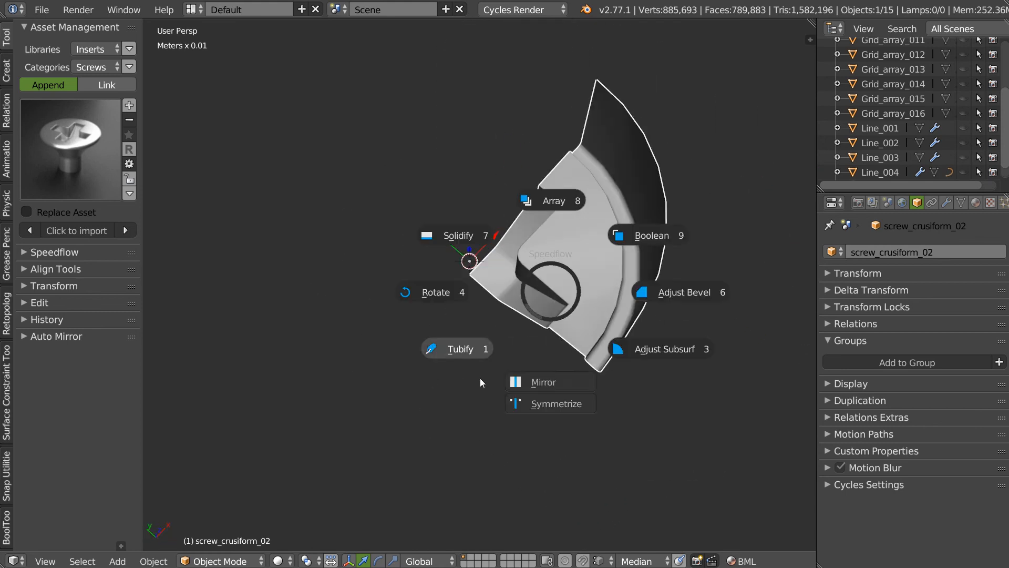
pyautogui.click(540, 400)
pyautogui.press('y')
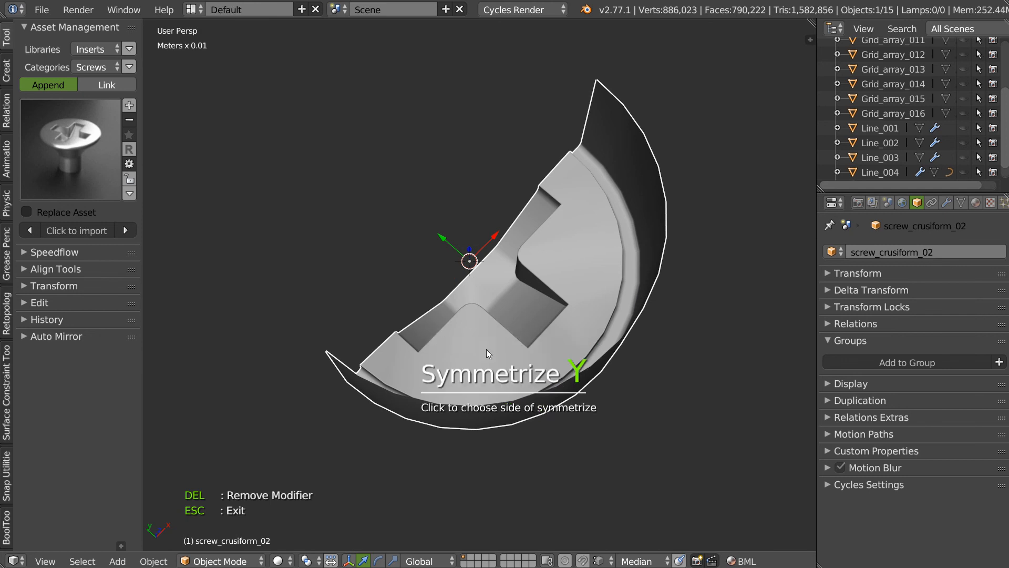
pyautogui.click(542, 195)
pyautogui.press('Escape')
# Add a cube, move it down along Z below the screw and scale it up wider than the screw
pyautogui.moveTo(533, 229); pyautogui.dragTo(556, 139, button='middle')
pyautogui.scroll(-4, 540, 180)
pyautogui.scroll(4, 622, 184)
pyautogui.scroll(-4, 549, 274)
pyautogui.moveTo(528, 289); pyautogui.dragTo(517, 313, button='middle')
pyautogui.rightClick(533, 327)
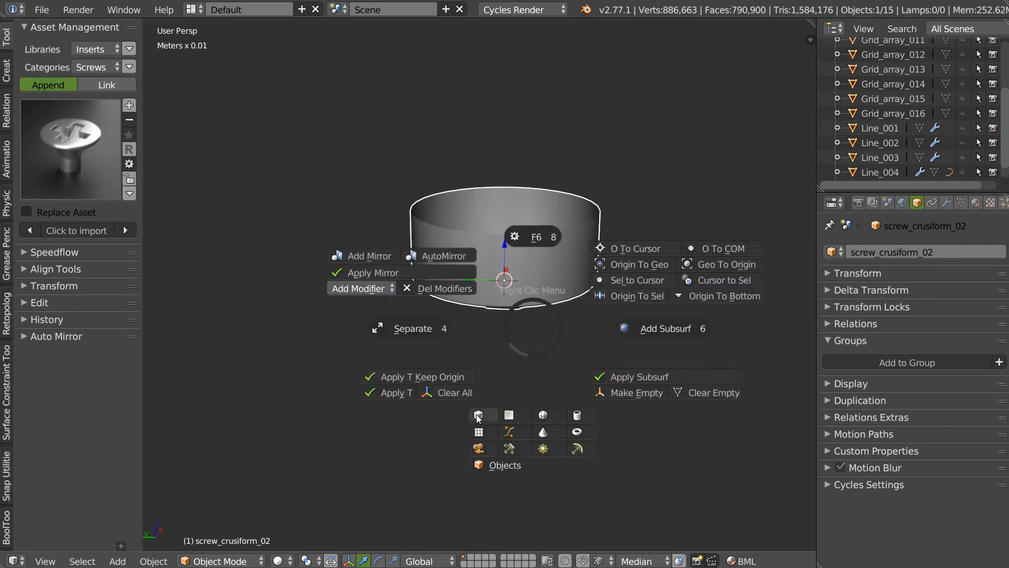
pyautogui.click(478, 415)
pyautogui.press('g')
pyautogui.press('z')
pyautogui.click(547, 399)
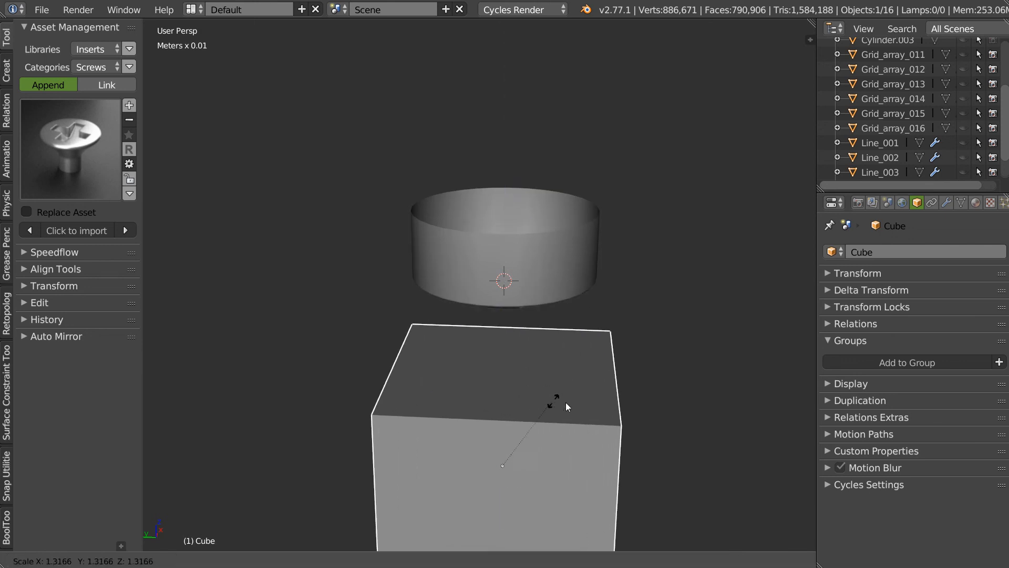
pyautogui.scroll(3, 565, 375)
# Add a narrow bevel modifier to the cube
pyautogui.press('space')
pyautogui.click(671, 348)
pyautogui.click(612, 363)
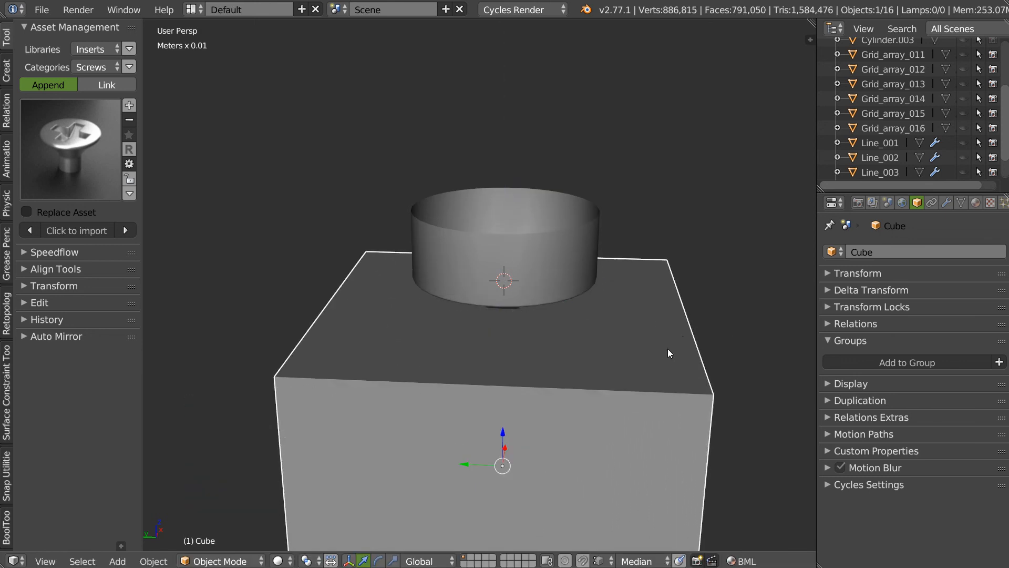
pyautogui.press('space')
pyautogui.click(709, 363)
pyautogui.click(712, 364)
# Move the cube up along Z so that its top face intersects the base of the screw
pyautogui.rightClick(521, 289)
pyautogui.keyDown('shift'); pyautogui.scroll(-6, 521, 263); pyautogui.keyUp('shift')
pyautogui.rightClick(525, 286)
pyautogui.moveTo(502, 352); pyautogui.dragTo(500, 307)
# Try to subtract the screw from the cube with a Boolean
pyautogui.keyDown('shift'); pyautogui.rightClick(558, 161); pyautogui.keyUp('shift')
pyautogui.press('space')
pyautogui.click(663, 197)
pyautogui.press('Escape')
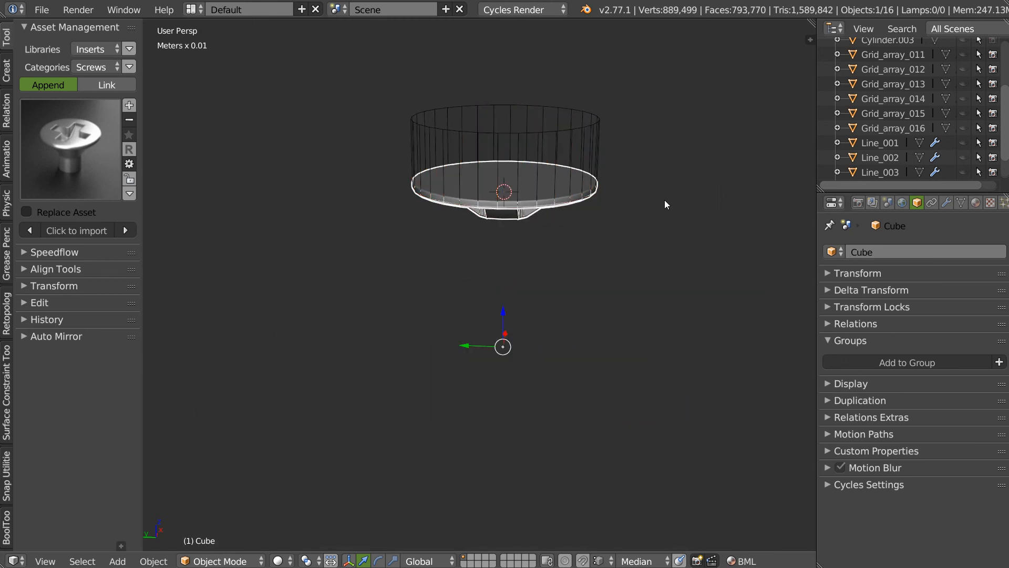
pyautogui.hotkey('ctrl', 'a')
pyautogui.click(575, 234)
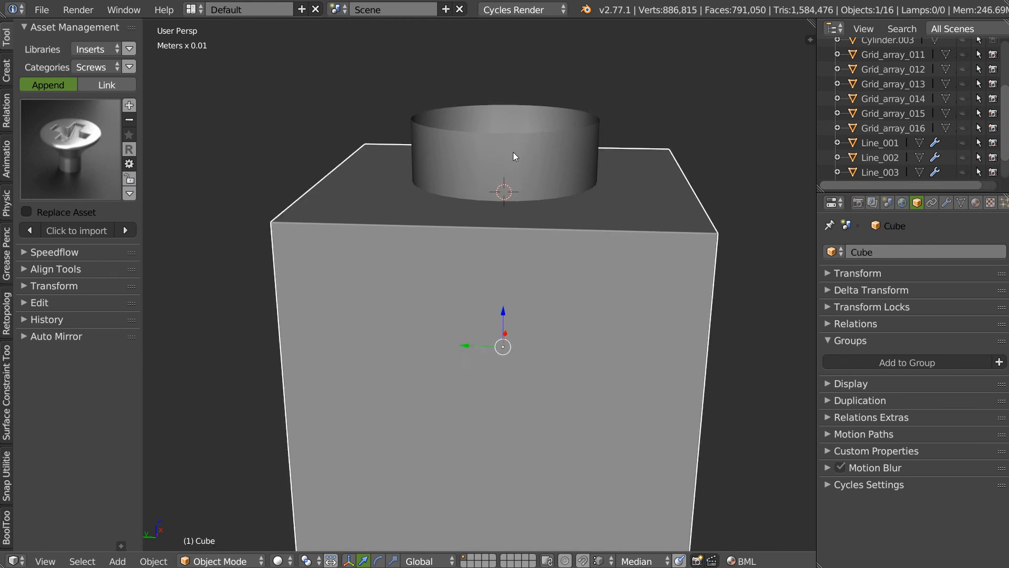
# Turn off double-sided display for the screw mesh
pyautogui.press('Tab')
pyautogui.press('Tab')
pyautogui.rightClick(544, 162)
pyautogui.press('Tab')
pyautogui.press('space')
pyautogui.press('Escape')
pyautogui.press('z')
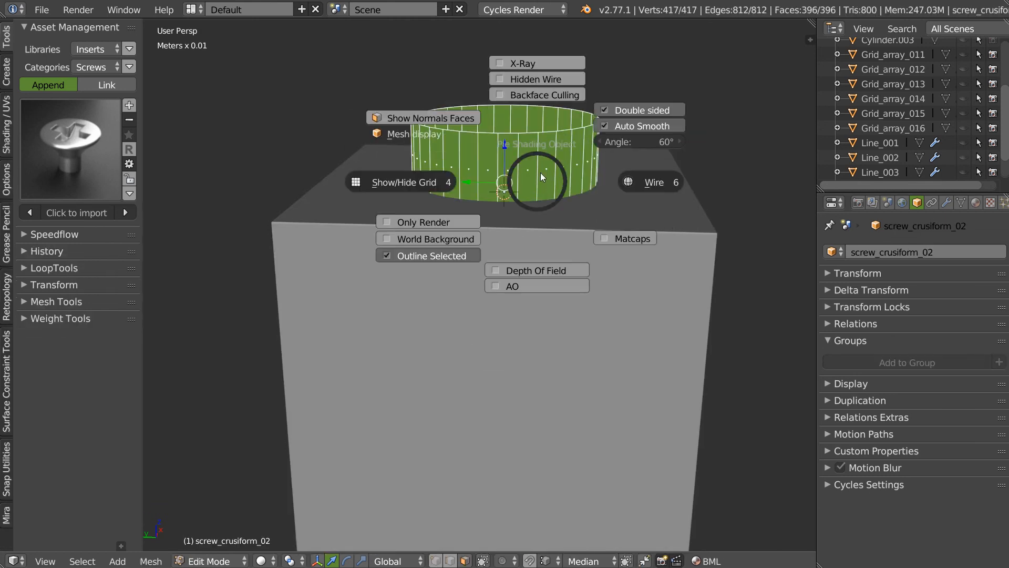
pyautogui.click(603, 112)
# Select the whole screw mesh and flip its normals
pyautogui.press('Tab')
pyautogui.press('Tab')
pyautogui.press('a')
pyautogui.press('a')
pyautogui.rightClick(527, 167)
pyautogui.click(623, 204)
pyautogui.press('Tab')
# Subtract the screw from the cube with a Boolean difference
pyautogui.keyDown('shift'); pyautogui.rightClick(578, 248); pyautogui.keyUp('shift')
pyautogui.press('space')
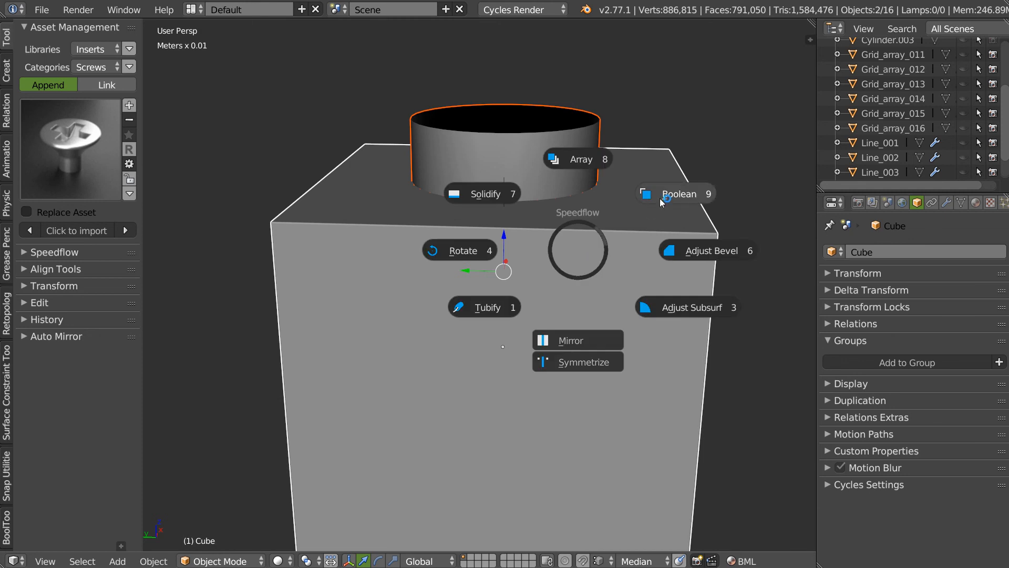
pyautogui.click(662, 196)
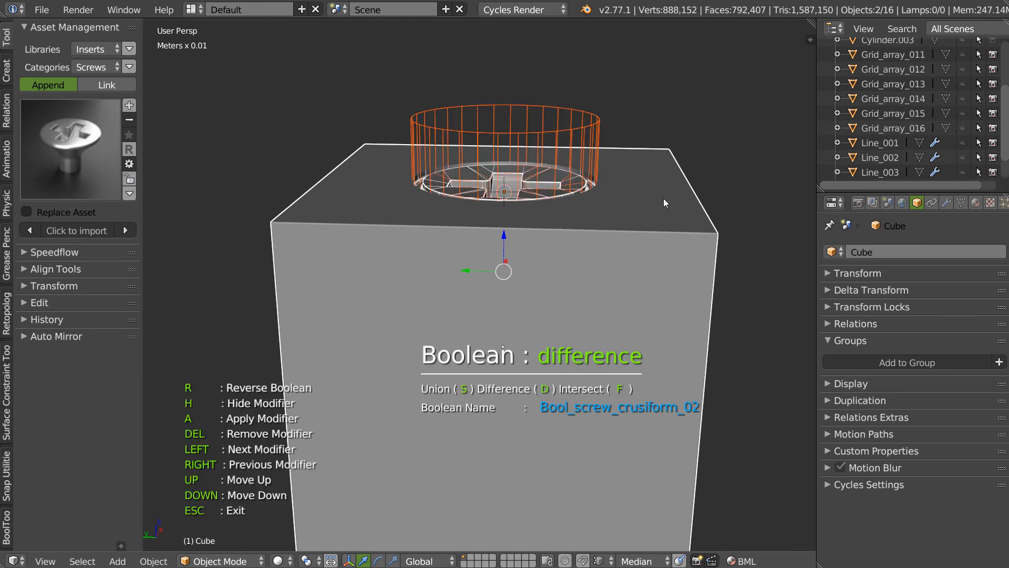
pyautogui.press('Escape')
# Move the cube down along Z, clear of the screw mesh
pyautogui.rightClick(585, 125)
pyautogui.rightClick(646, 226)
pyautogui.moveTo(502, 335); pyautogui.dragTo(503, 447)
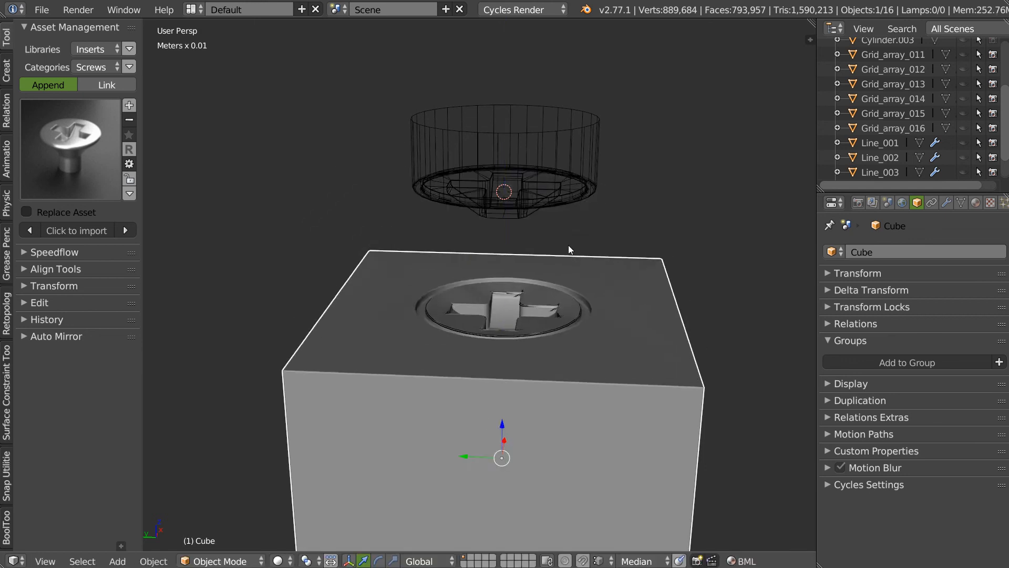
pyautogui.moveTo(576, 249); pyautogui.dragTo(509, 306, button='middle')
pyautogui.scroll(3, 509, 306)
pyautogui.keyDown('shift'); pyautogui.moveTo(494, 367); pyautogui.dragTo(492, 207, button='middle'); pyautogui.keyUp('shift')
pyautogui.scroll(3, 533, 212)
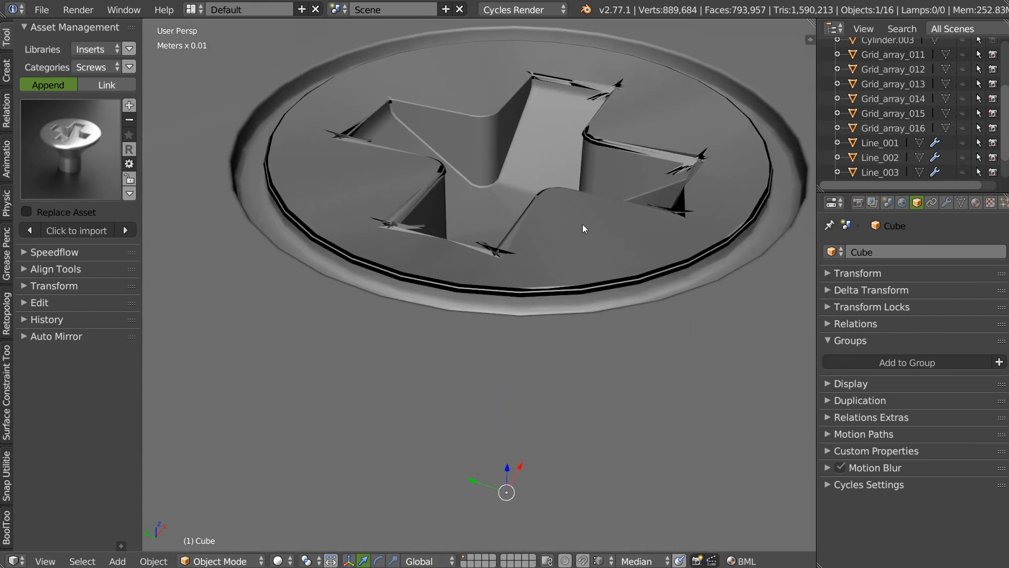
# Try to adjust the bevel width on the cube
pyautogui.press('space')
pyautogui.click(695, 229)
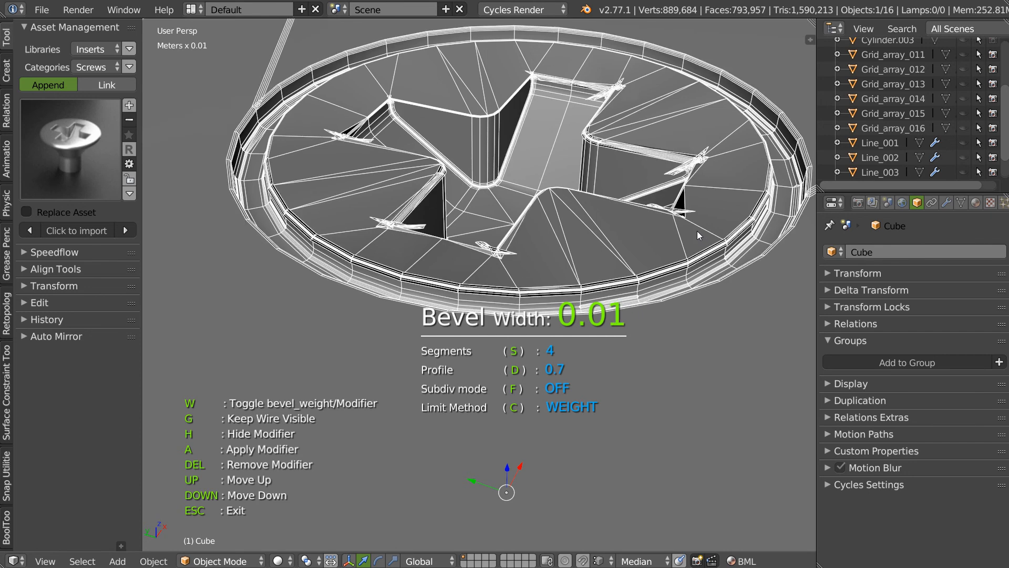
pyautogui.click(695, 231)
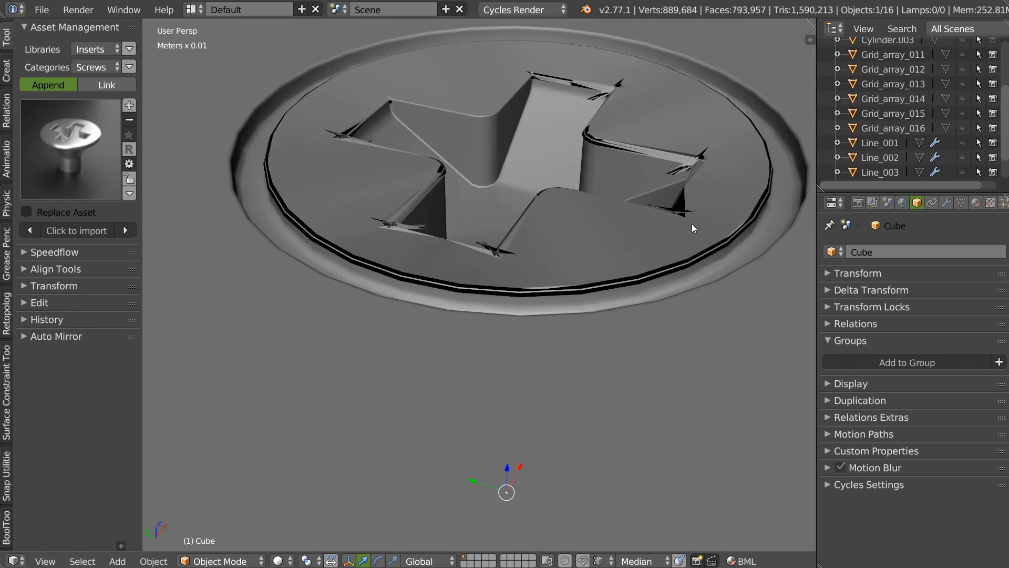
# Display the screw above the cube as solid and isolate it in local view
pyautogui.scroll(-6, 521, 313)
pyautogui.moveTo(452, 329); pyautogui.dragTo(608, 202, button='middle')
pyautogui.rightClick(607, 202)
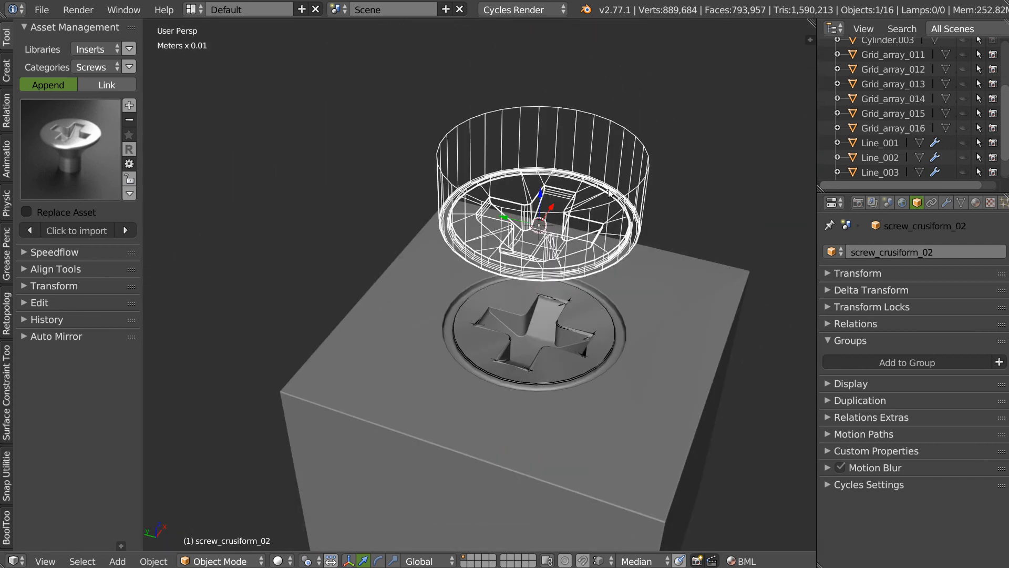
pyautogui.press('q')
pyautogui.click(486, 180)
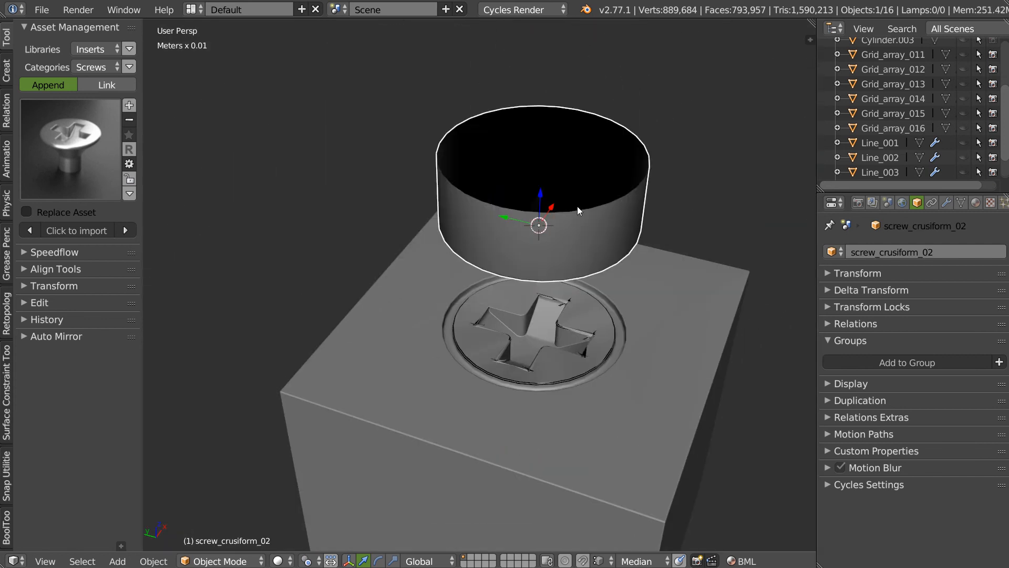
pyautogui.press('KP_Divide')
pyautogui.scroll(4, 547, 189)
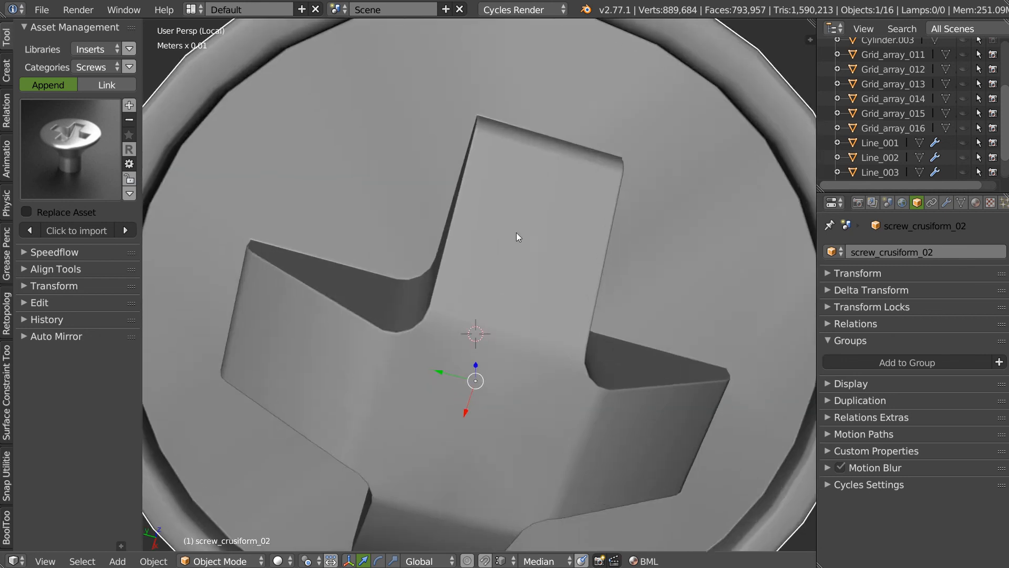
# Open the screw mesh for editing and select the stray bevel strip on the rim
pyautogui.moveTo(528, 191); pyautogui.dragTo(541, 167, button='middle')
pyautogui.press('Tab')
pyautogui.moveTo(573, 238); pyautogui.dragTo(652, 221, button='middle')
pyautogui.scroll(3, 662, 219)
pyautogui.scroll(3, 725, 261)
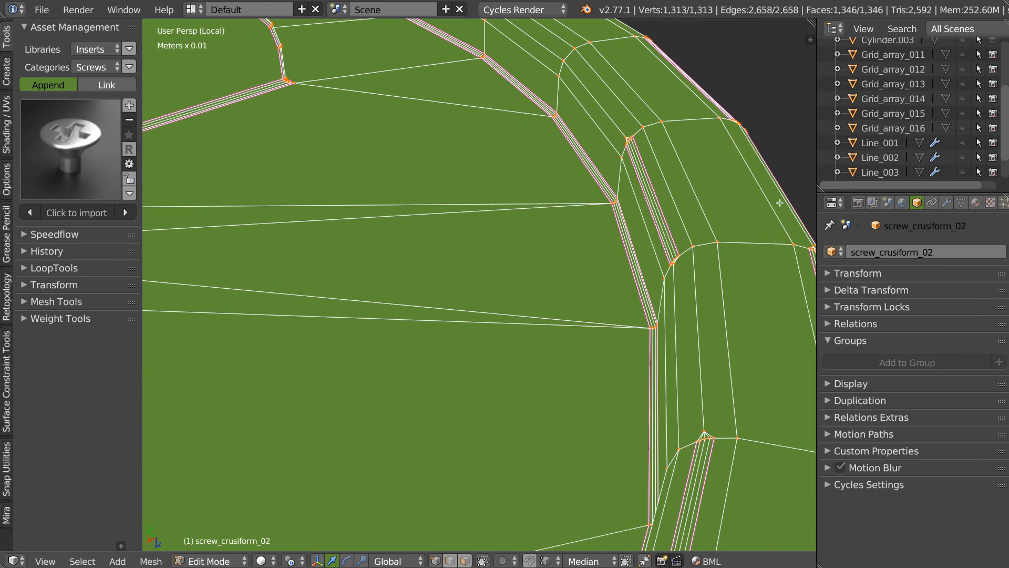
pyautogui.keyDown('alt'); pyautogui.rightClick(658, 204); pyautogui.keyUp('alt')
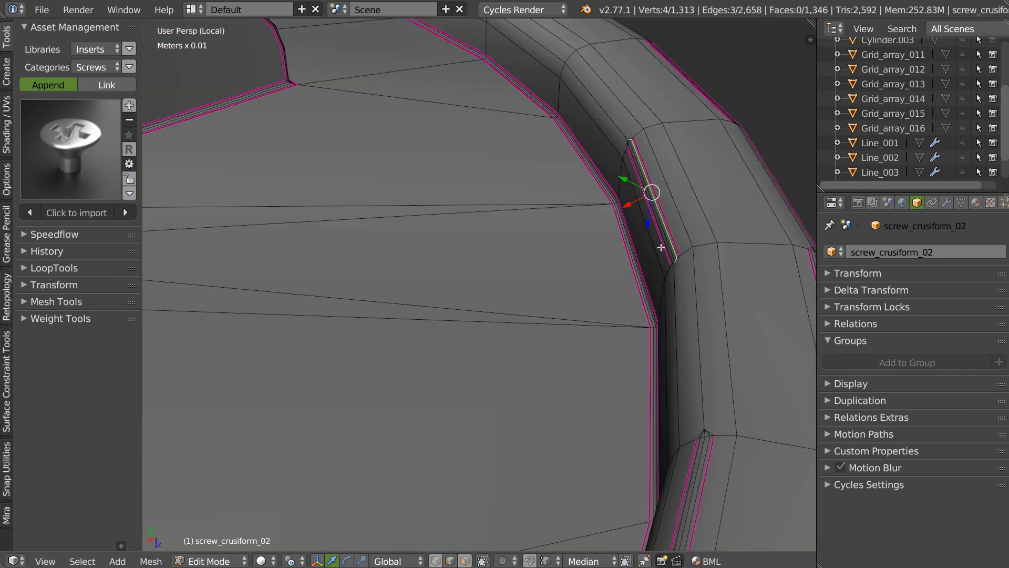
pyautogui.moveTo(641, 222); pyautogui.dragTo(725, 225, button='middle')
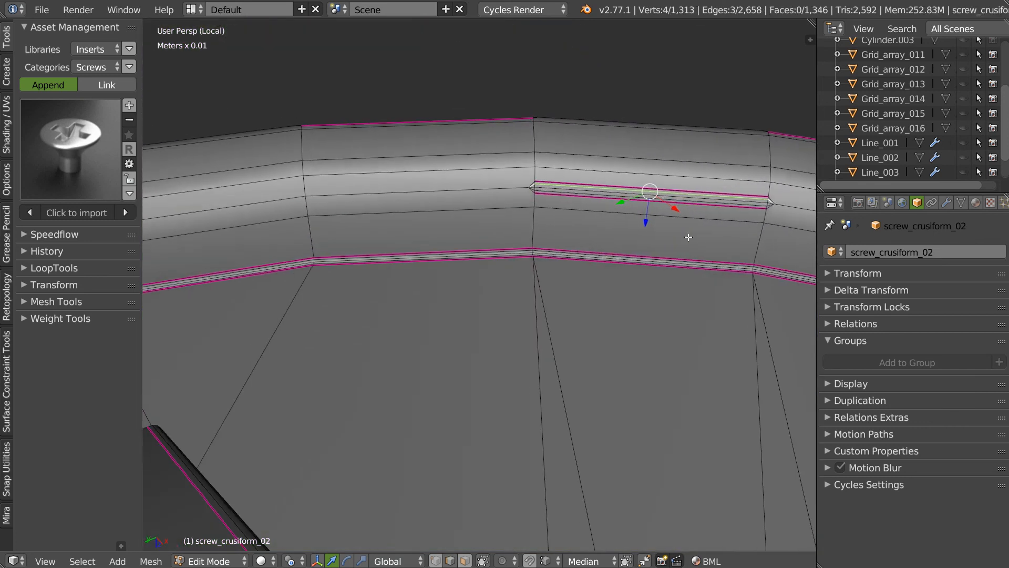
pyautogui.scroll(2, 578, 263)
pyautogui.scroll(1, 575, 223)
# Merge the vertices at one end of the stray bevel strip into a single vertex
pyautogui.rightClick(387, 193)
pyautogui.scroll(1, 340, 196)
pyautogui.scroll(4, 340, 196)
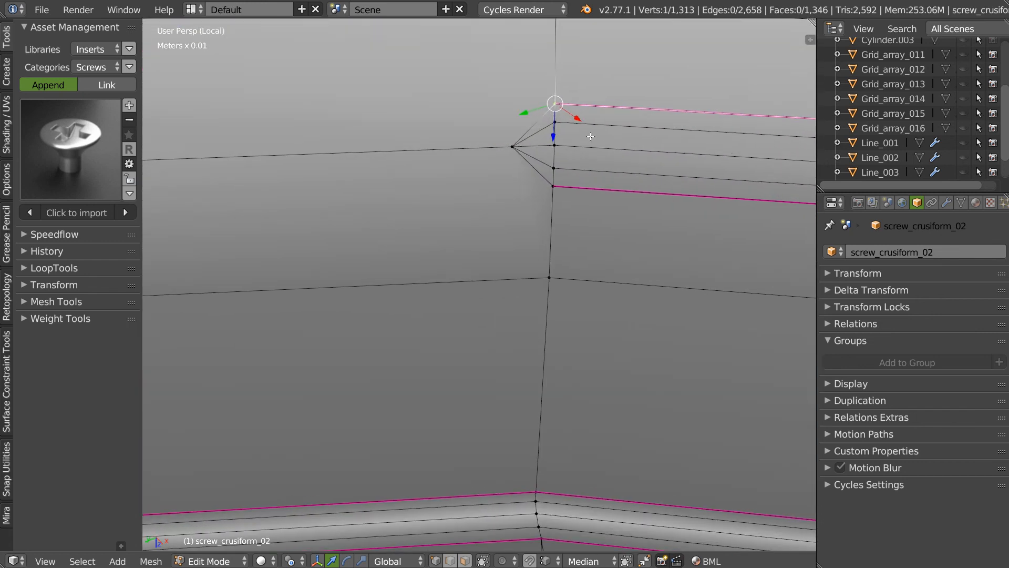
pyautogui.keyDown('shift'); pyautogui.rightClick(505, 147); pyautogui.keyUp('shift')
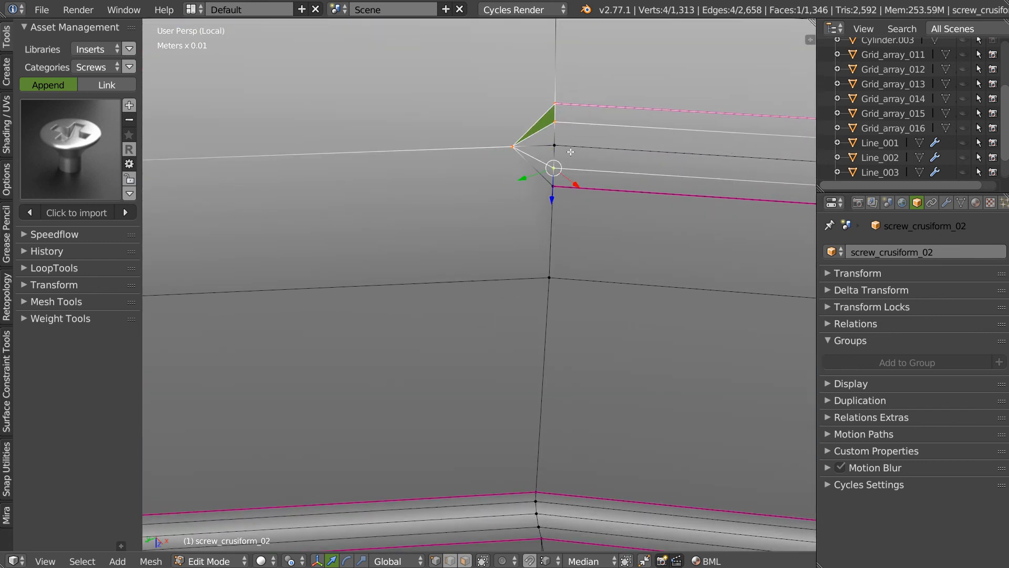
pyautogui.keyDown('shift'); pyautogui.rightClick(559, 191); pyautogui.keyUp('shift')
pyautogui.keyDown('shift'); pyautogui.rightClick(562, 151); pyautogui.keyUp('shift')
pyautogui.press('w')
pyautogui.click(618, 262)
# Merge the vertices at the opposite end of the rim's bevel strip into a single vertex
pyautogui.scroll(-3, 616, 216)
pyautogui.keyDown('shift'); pyautogui.moveTo(615, 216); pyautogui.dragTo(534, 165, button='middle'); pyautogui.keyUp('shift')
pyautogui.scroll(1, 458, 170)
pyautogui.scroll(4, 482, 161)
pyautogui.scroll(-4, 495, 176)
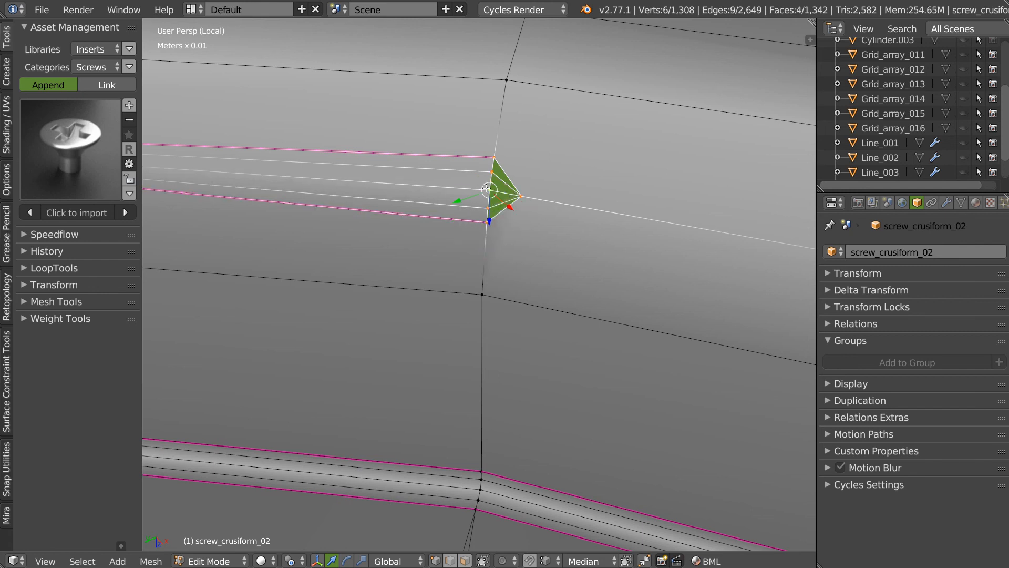
pyautogui.keyDown('shift'); pyautogui.rightClick(486, 190); pyautogui.keyUp('shift')
pyautogui.press('w')
pyautogui.click(557, 303)
# Select the rim edge loop at the merged ends, and all of the screw mesh
pyautogui.scroll(-3, 462, 247)
pyautogui.keyDown('alt'); pyautogui.rightClick(475, 145); pyautogui.keyUp('alt')
pyautogui.press('q')
pyautogui.click(352, 149)
pyautogui.moveTo(352, 148); pyautogui.dragTo(494, 275, button='middle')
pyautogui.press('a')
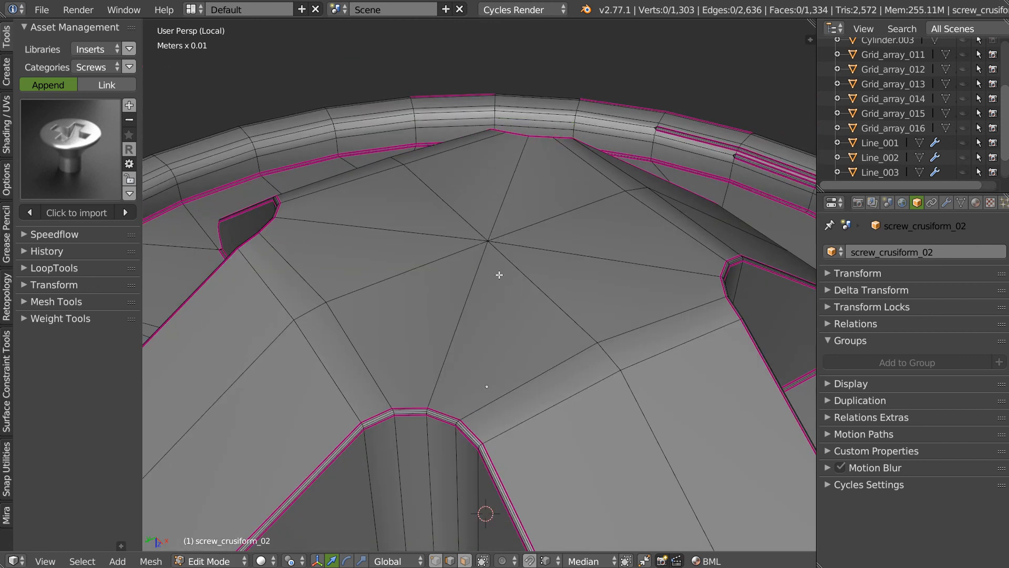
pyautogui.press('a')
pyautogui.press('q')
pyautogui.click(634, 226)
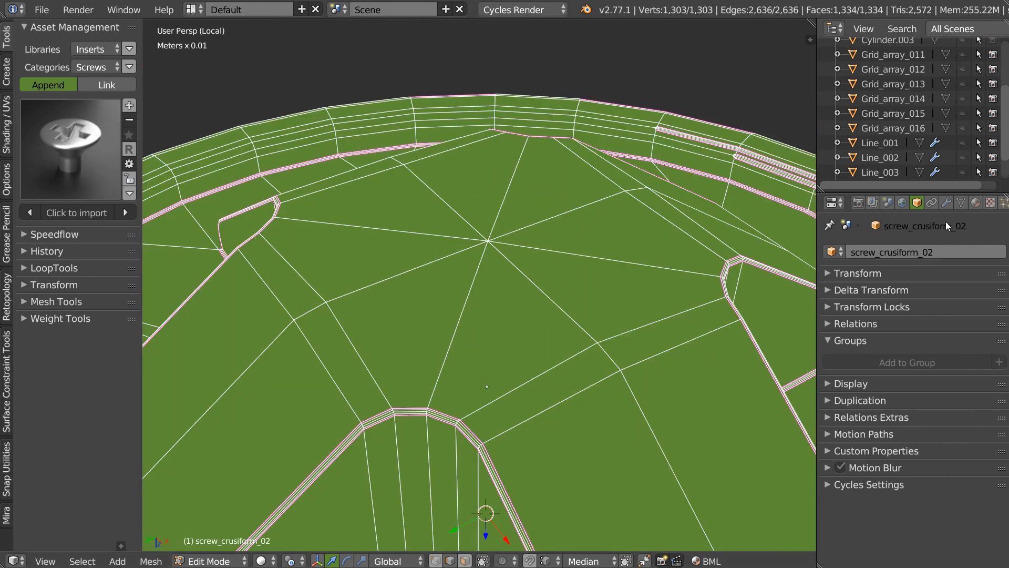
# Return to object mode and undo the vertex merges on the rim
pyautogui.click(946, 203)
pyautogui.scroll(-5, 501, 276)
pyautogui.press('Tab')
pyautogui.hotkey('ctrl', 'z')
pyautogui.hotkey('ctrl', 'z')
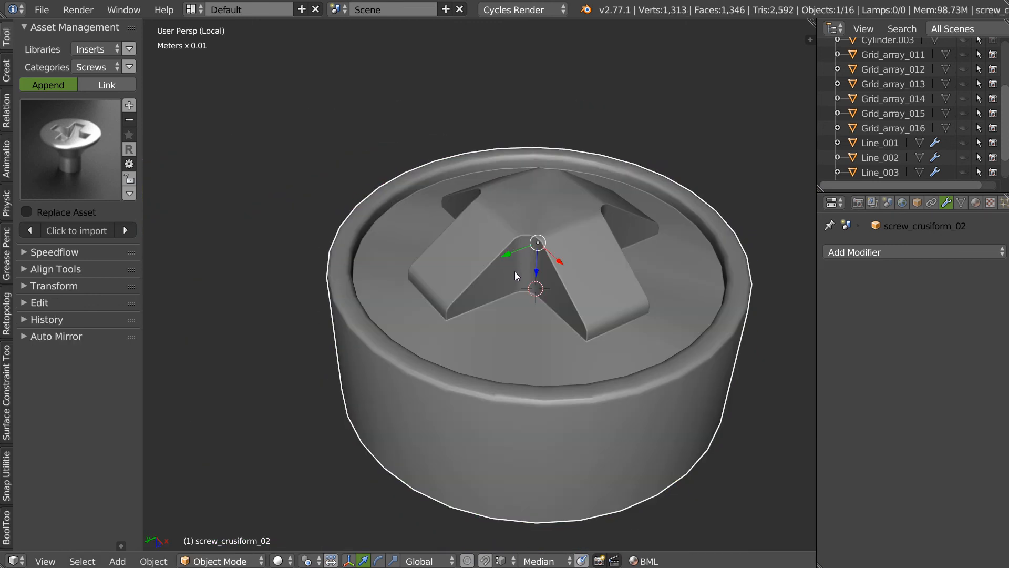
# Leave local view and undo back to the uncut cube and the screw with its unapplied Bevel modifier
pyautogui.press('KP_Divide')
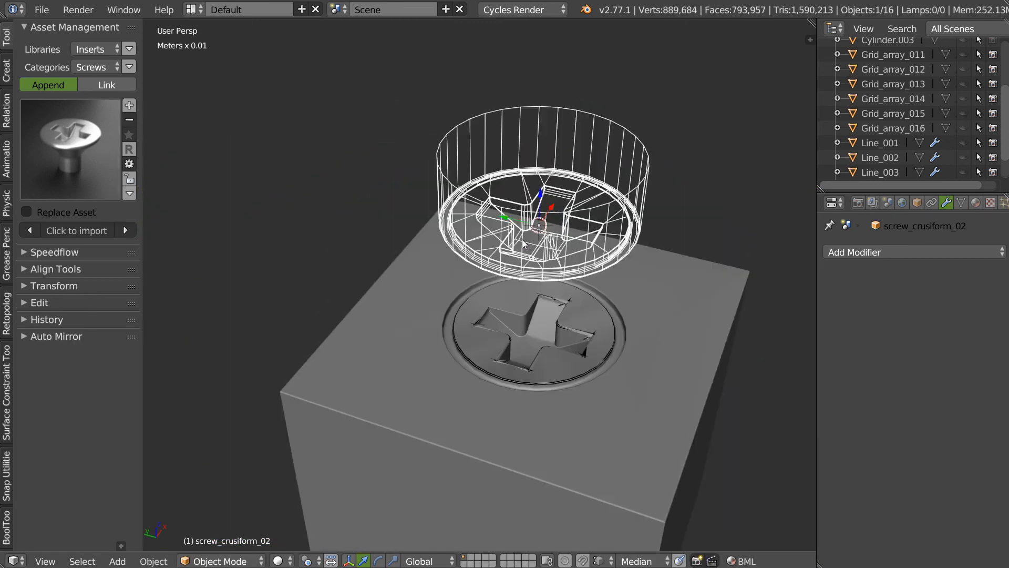
pyautogui.hotkey('ctrl', 'z')
pyautogui.hotkey('ctrl', 'z')
pyautogui.hotkey('ctrl', 'z')
pyautogui.hotkey('ctrl', 'z')
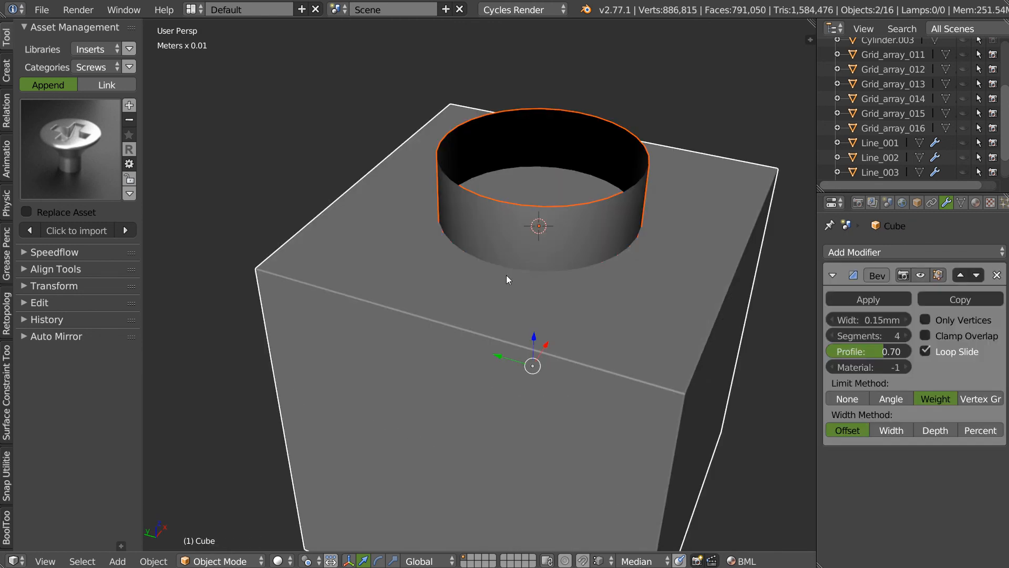
pyautogui.hotkey('ctrl', 'z')
pyautogui.hotkey('ctrl', 'z')
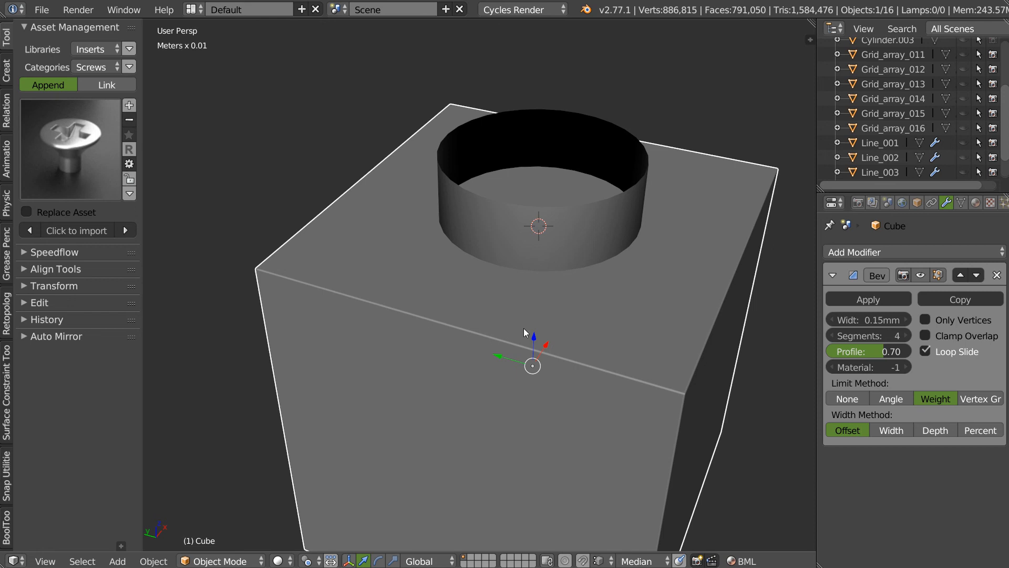
pyautogui.hotkey('ctrl', 'z')
pyautogui.hotkey('ctrl', 'z')
pyautogui.hotkey('ctrl', 'z')
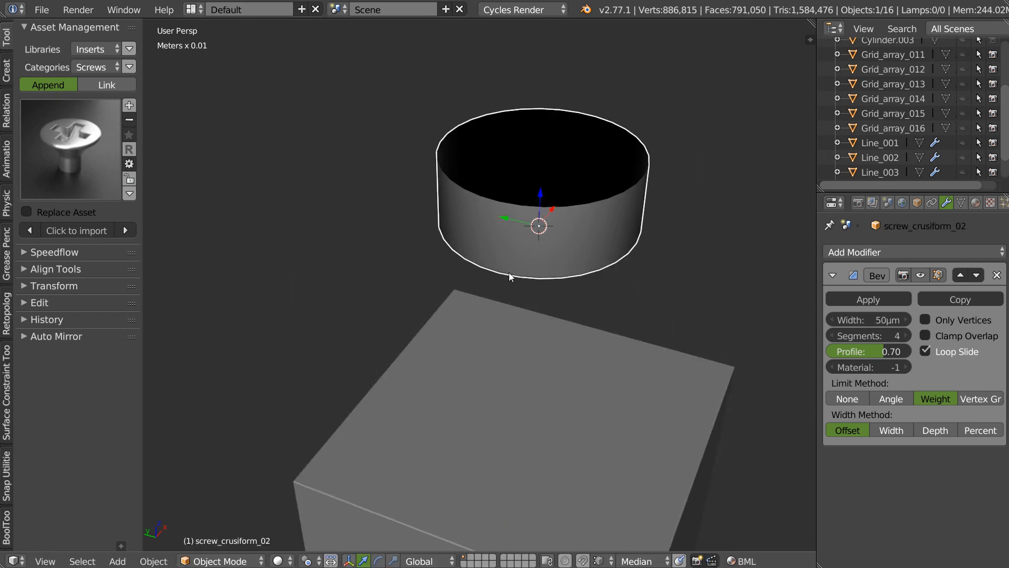
# Isolate the screw in local view and open its mesh for editing
pyautogui.press('KP_Divide')
pyautogui.moveTo(535, 245); pyautogui.dragTo(550, 213, button='middle')
pyautogui.press('Tab')
pyautogui.click(509, 274)
pyautogui.press('Escape')
pyautogui.press('Tab')
# Clear the bevel weight from the two outer edge loops of the screw's rim
pyautogui.moveTo(550, 248); pyautogui.dragTo(617, 193, button='middle')
pyautogui.press('a')
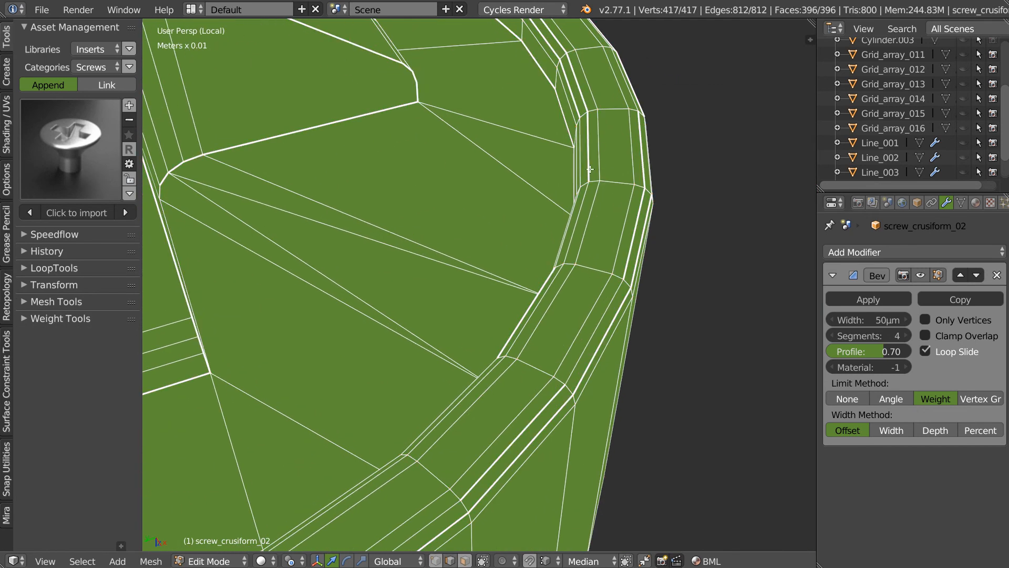
pyautogui.keyDown('alt'); pyautogui.keyDown('shift'); pyautogui.click(585, 149); pyautogui.keyUp('shift'); pyautogui.keyUp('alt')
pyautogui.keyDown('alt'); pyautogui.click(589, 159); pyautogui.keyUp('alt')
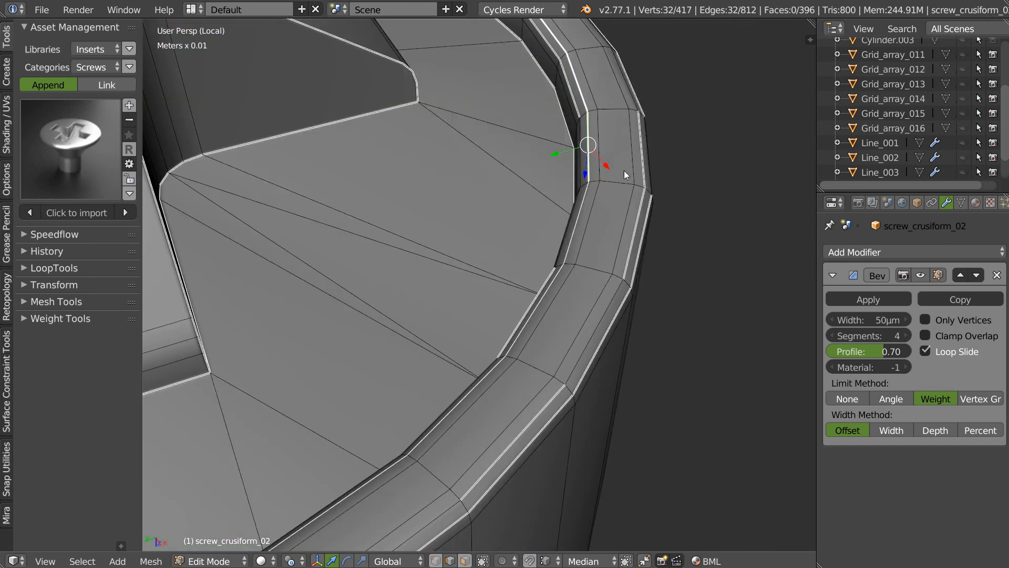
pyautogui.keyDown('alt'); pyautogui.click(634, 231); pyautogui.keyUp('alt')
pyautogui.keyDown('alt'); pyautogui.keyDown('shift'); pyautogui.click(617, 311); pyautogui.keyUp('shift'); pyautogui.keyUp('alt')
pyautogui.hotkey('shift', 'e')
pyautogui.click(552, 265)
# Clear the bevel weight from the edge loop on the inner side of the rim
pyautogui.scroll(-4, 644, 218)
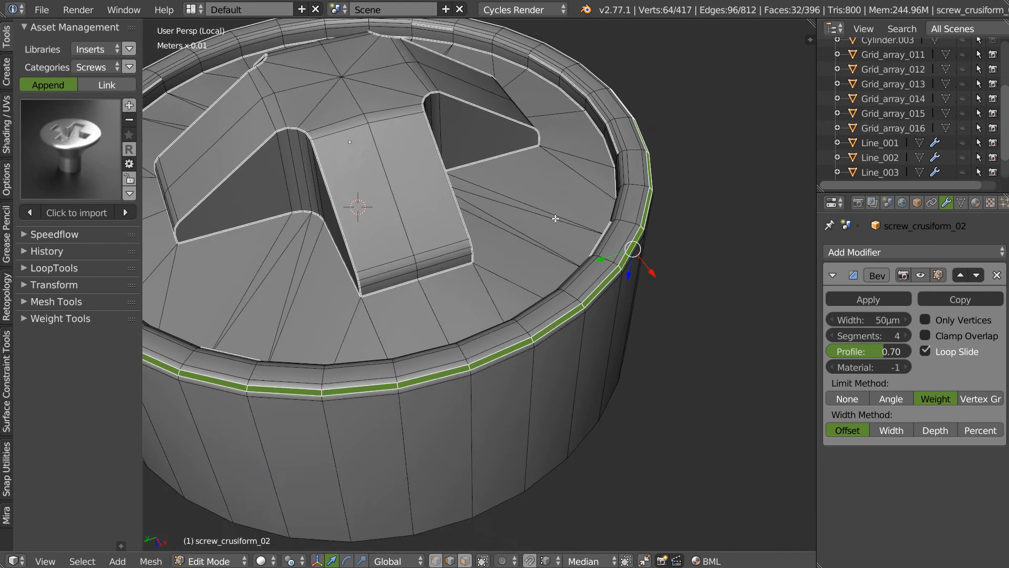
pyautogui.moveTo(528, 268); pyautogui.dragTo(571, 174, button='middle')
pyautogui.keyDown('alt'); pyautogui.click(547, 158); pyautogui.keyUp('alt')
pyautogui.keyDown('alt'); pyautogui.click(427, 111); pyautogui.keyUp('alt')
pyautogui.hotkey('shift', 'e')
pyautogui.click(330, 130)
pyautogui.moveTo(330, 131); pyautogui.dragTo(303, 193, button='middle')
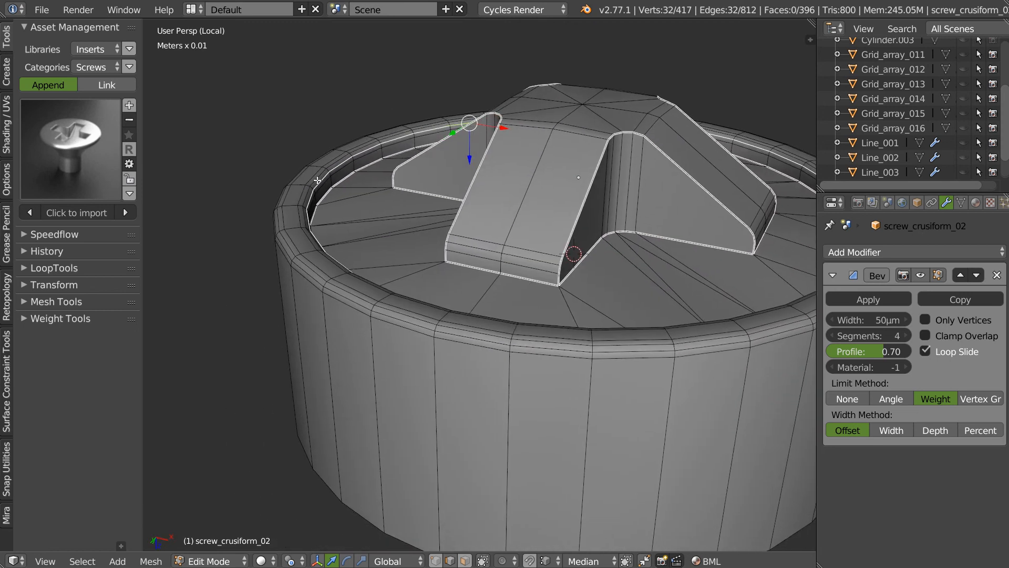
# Turn double-sided display back on for the screw mesh and examine the recess from inside and outside
pyautogui.moveTo(343, 240); pyautogui.dragTo(357, 56, button='middle')
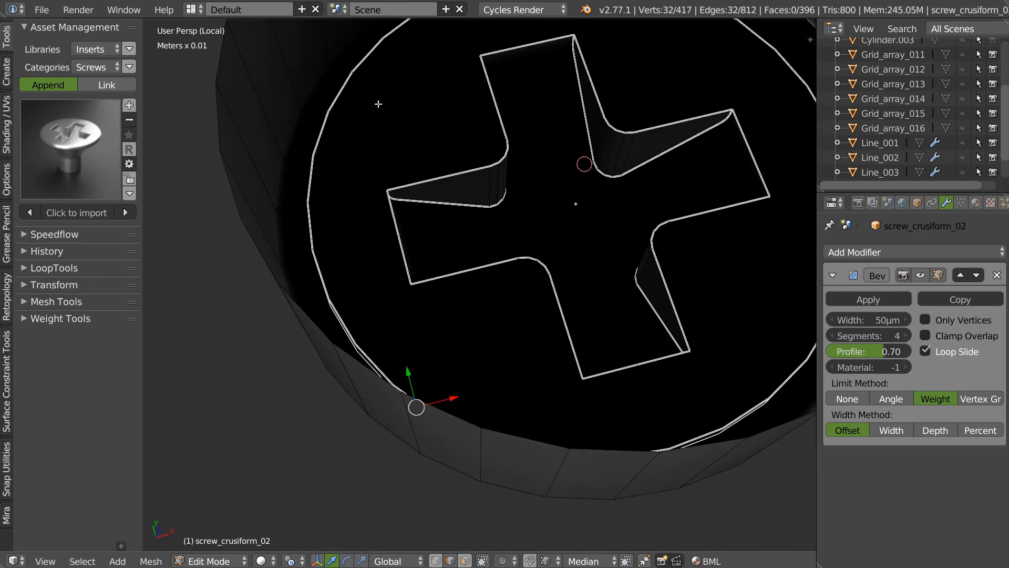
pyautogui.press('z')
pyautogui.click(470, 136)
pyautogui.moveTo(399, 197)
pyautogui.mouseDown(button='middle')
pyautogui.moveTo(466, 90)
pyautogui.moveTo(456, 115)
pyautogui.mouseUp(button='middle')
pyautogui.moveTo(407, 159); pyautogui.dragTo(330, 138, button='middle')
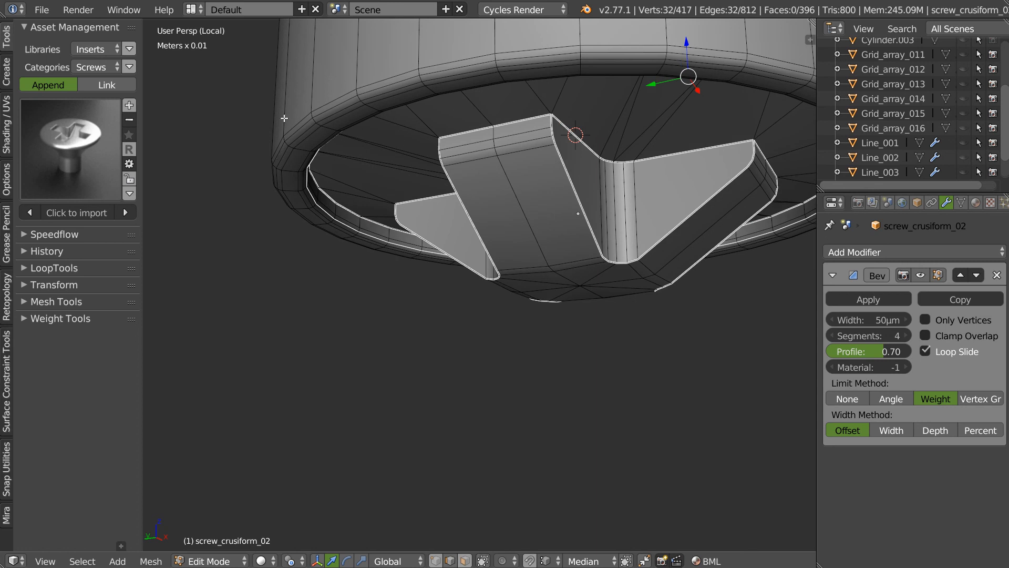
pyautogui.moveTo(341, 144); pyautogui.dragTo(295, 221, button='middle')
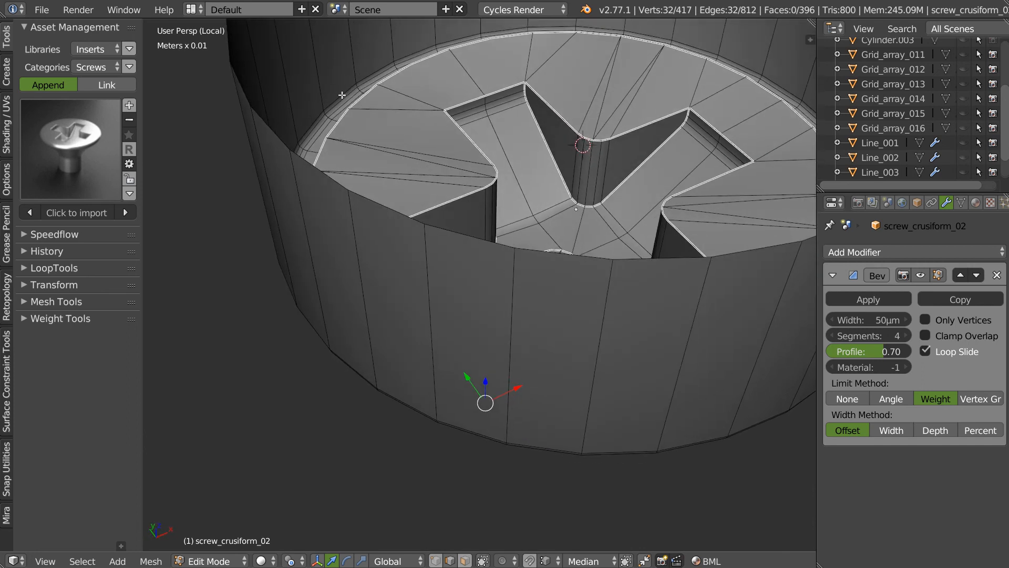
pyautogui.moveTo(343, 92); pyautogui.dragTo(514, 190, button='middle')
pyautogui.moveTo(524, 225); pyautogui.dragTo(589, 247, button='middle')
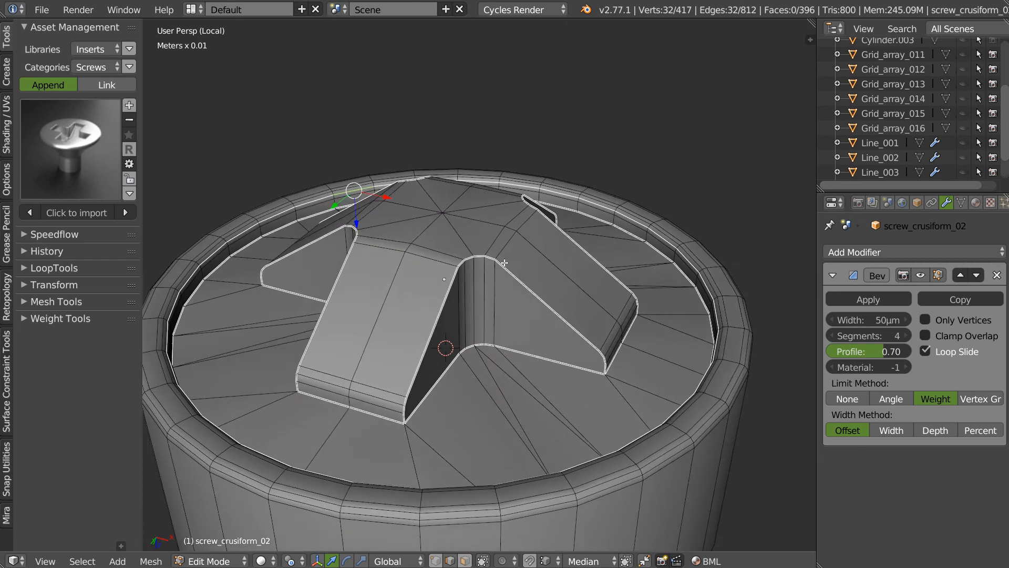
# Deselect the mesh elements and return the screw to object mode
pyautogui.scroll(4, 610, 279)
pyautogui.press('a')
pyautogui.click(595, 178)
pyautogui.scroll(-4, 530, 236)
pyautogui.moveTo(521, 243); pyautogui.dragTo(638, 184, button='middle')
pyautogui.scroll(-5, 594, 186)
pyautogui.press('Tab')
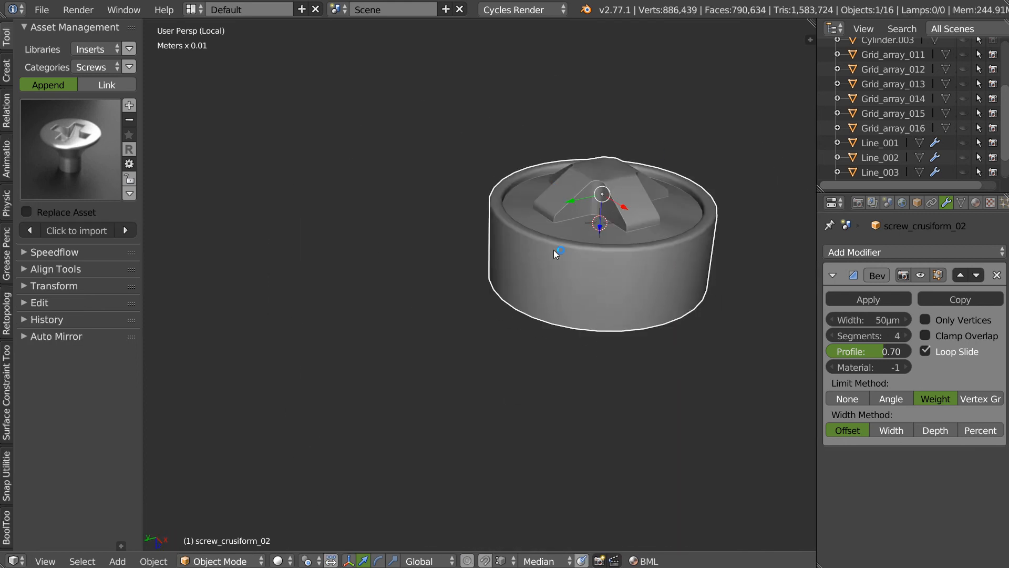
# Duplicate the screw along Z and apply the copy's Bevel modifier
pyautogui.hotkey('shift', 'd')
pyautogui.press('z')
pyautogui.click(600, 136)
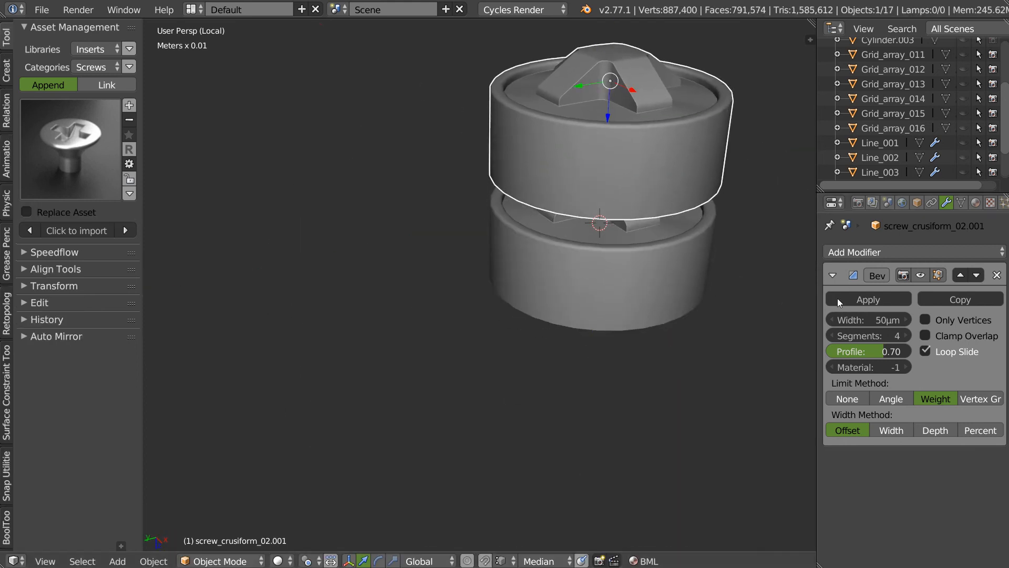
pyautogui.click(867, 297)
# Select the copy's whole mesh and remove its duplicate vertices
pyautogui.keyDown('shift'); pyautogui.moveTo(579, 229); pyautogui.dragTo(490, 343, button='middle'); pyautogui.keyUp('shift')
pyautogui.hotkey('ctrl', 'i')
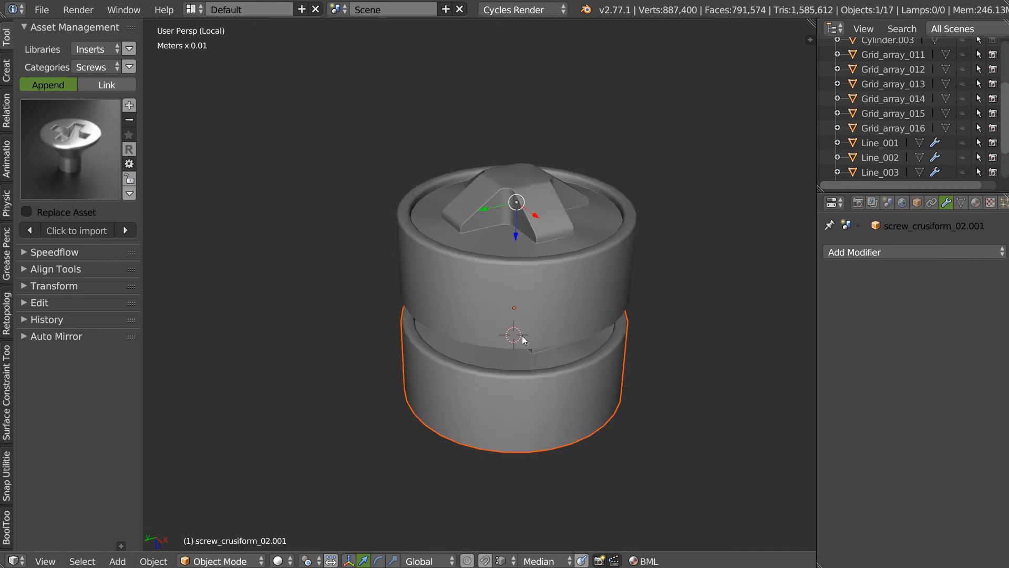
pyautogui.rightClick(566, 285)
pyautogui.press('Tab')
pyautogui.press('a')
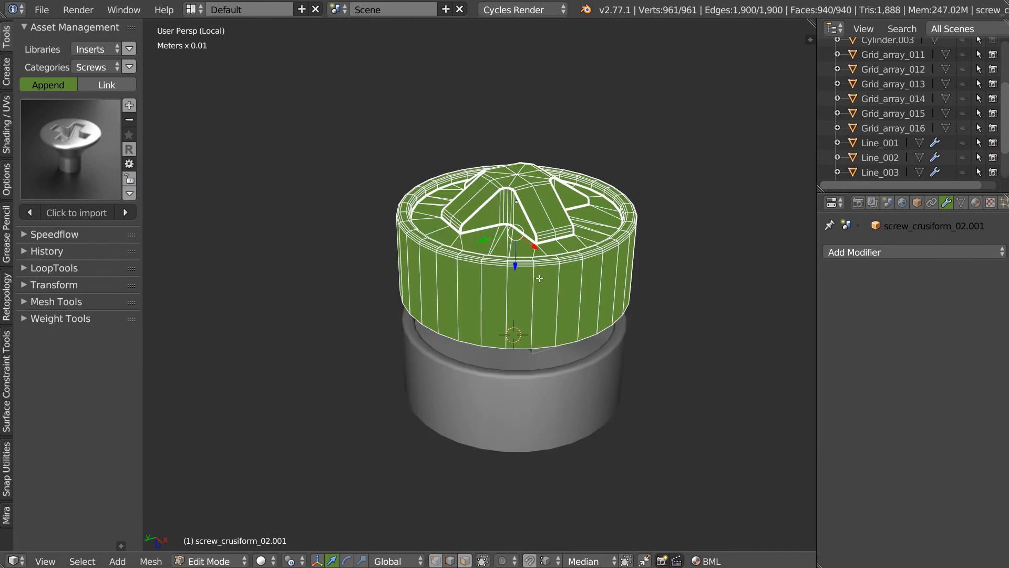
pyautogui.hotkey('shift', 'space')
pyautogui.press('Tab')
pyautogui.press('Tab')
pyautogui.scroll(5, 473, 215)
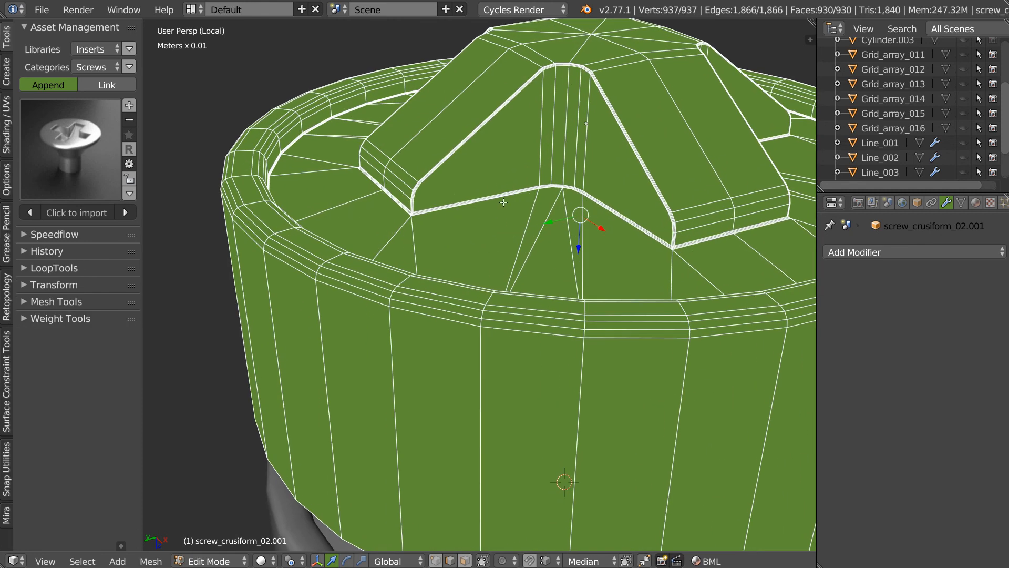
pyautogui.scroll(-5, 502, 203)
pyautogui.press('Tab')
pyautogui.scroll(-2, 556, 276)
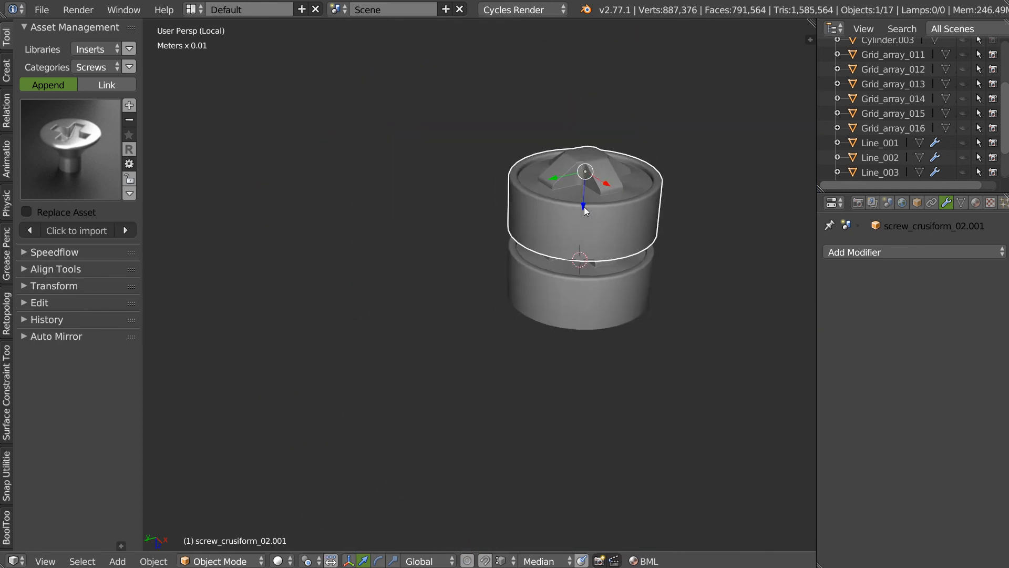
# Move the screw copy farther along Z, clear of the original
pyautogui.press('g')
pyautogui.press('z')
pyautogui.click(572, 158)
# Open the screw copy's mesh for editing in face selection mode
pyautogui.moveTo(572, 157); pyautogui.dragTo(600, 172, button='middle')
pyautogui.scroll(3, 535, 207)
pyautogui.scroll(3, 535, 204)
pyautogui.moveTo(548, 202); pyautogui.dragTo(431, 215, button='middle')
pyautogui.press('Tab')
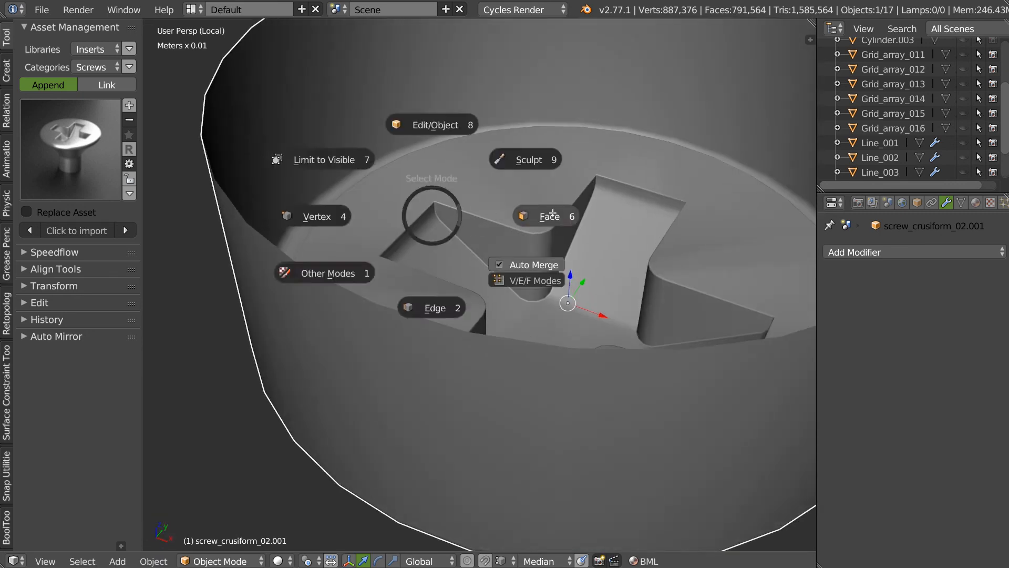
pyautogui.click(496, 214)
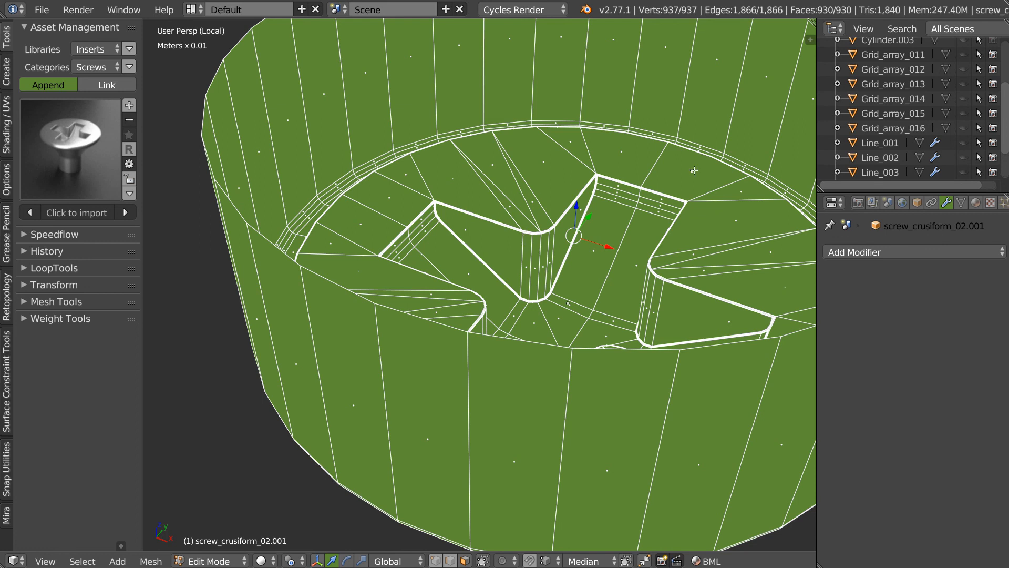
pyautogui.scroll(-5, 642, 197)
pyautogui.keyDown('shift'); pyautogui.moveTo(593, 167); pyautogui.dragTo(505, 205, button='middle'); pyautogui.keyUp('shift')
pyautogui.scroll(4, 505, 205)
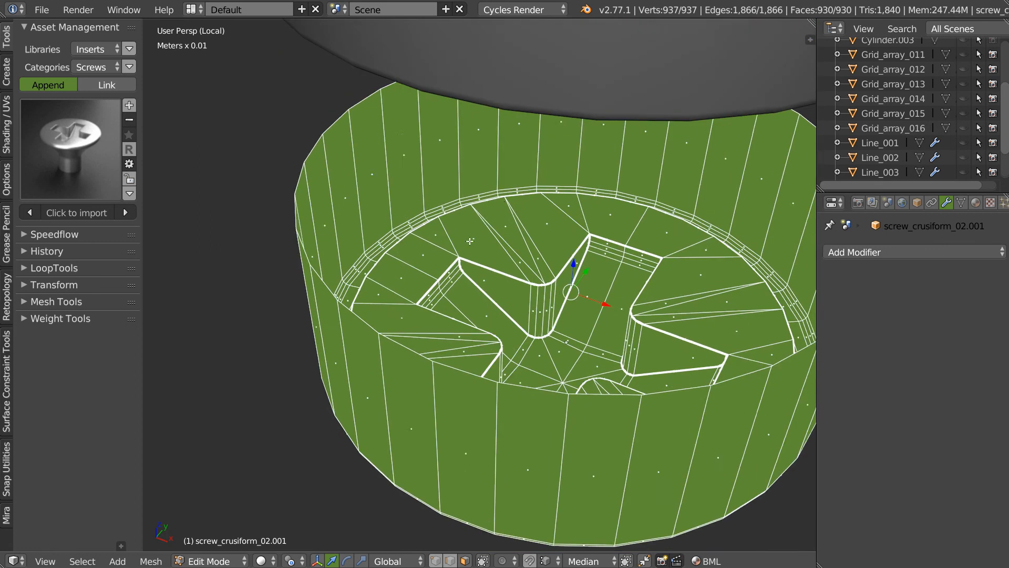
# Select all the flat faces surrounding the cross recess on the screw copy
pyautogui.rightClick(469, 243)
pyautogui.keyDown('ctrl'); pyautogui.rightClick(633, 222); pyautogui.keyUp('ctrl')
pyautogui.keyDown('ctrl'); pyautogui.rightClick(715, 323); pyautogui.keyUp('ctrl')
pyautogui.moveTo(715, 323); pyautogui.dragTo(639, 226, button='middle')
pyautogui.keyDown('ctrl'); pyautogui.rightClick(682, 232); pyautogui.keyUp('ctrl')
pyautogui.keyDown('ctrl'); pyautogui.rightClick(730, 338); pyautogui.keyUp('ctrl')
pyautogui.moveTo(681, 314); pyautogui.dragTo(459, 299, button='middle')
pyautogui.keyDown('ctrl'); pyautogui.rightClick(535, 159); pyautogui.keyUp('ctrl')
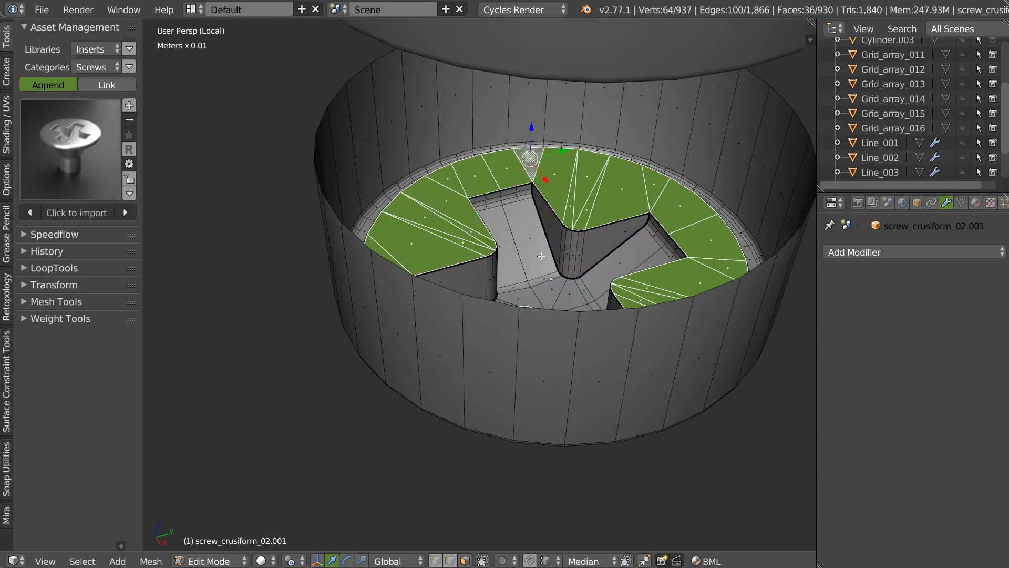
# Flatten the copy's selected faces by scaling them to 0 along Z and return to object mode
pyautogui.press('s')
pyautogui.press('z')
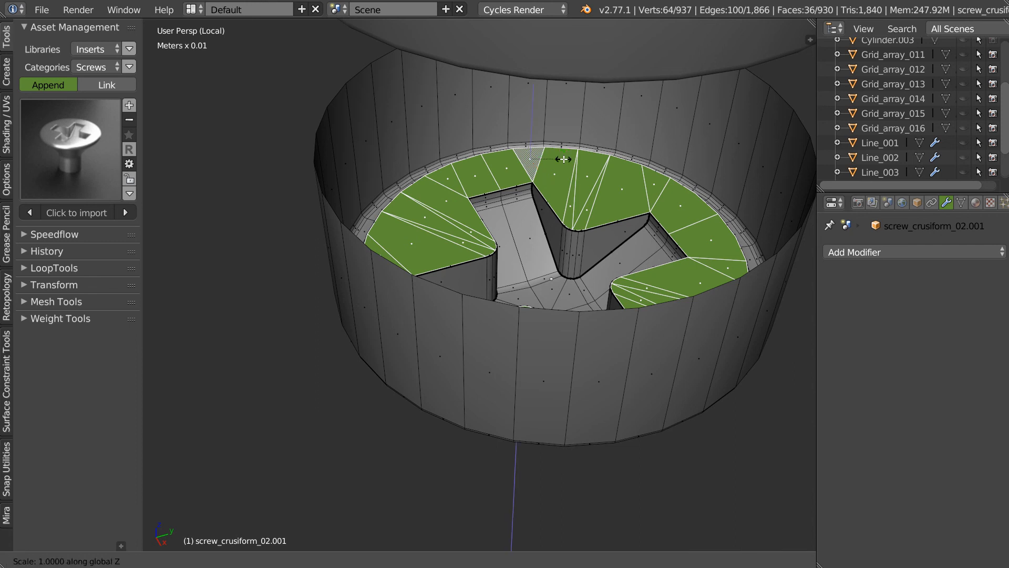
pyautogui.press('0')
pyautogui.press('Return')
pyautogui.moveTo(563, 159); pyautogui.dragTo(580, 282, button='middle')
pyautogui.press('Tab')
pyautogui.click(539, 215)
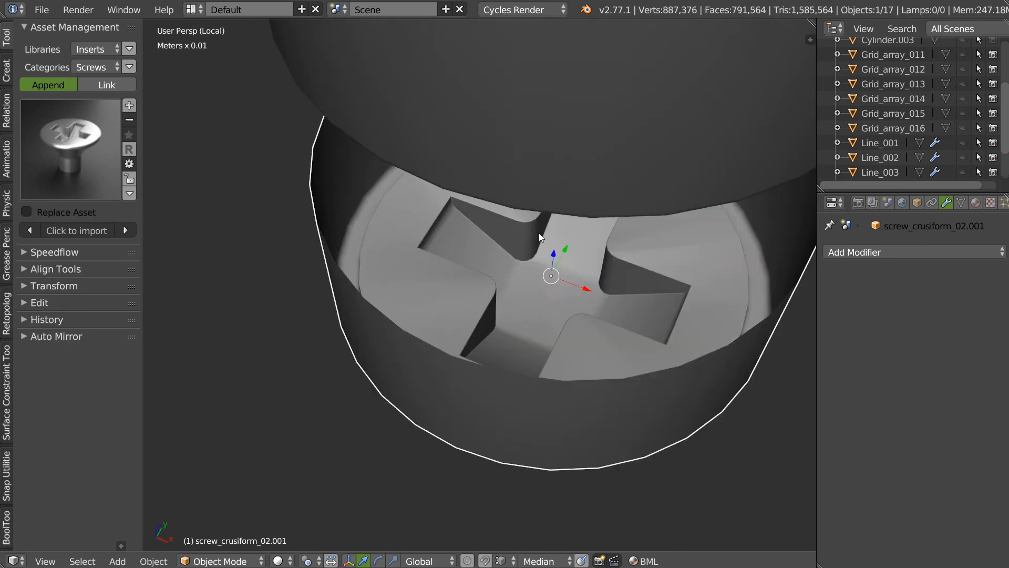
# Delete the screw copy and open the original screw_crusiform_02 mesh for editing
pyautogui.press('x')
pyautogui.click(525, 304)
pyautogui.rightClick(554, 184)
pyautogui.moveTo(553, 184); pyautogui.dragTo(395, 266, button='middle')
pyautogui.scroll(3, 521, 278)
pyautogui.press('Tab')
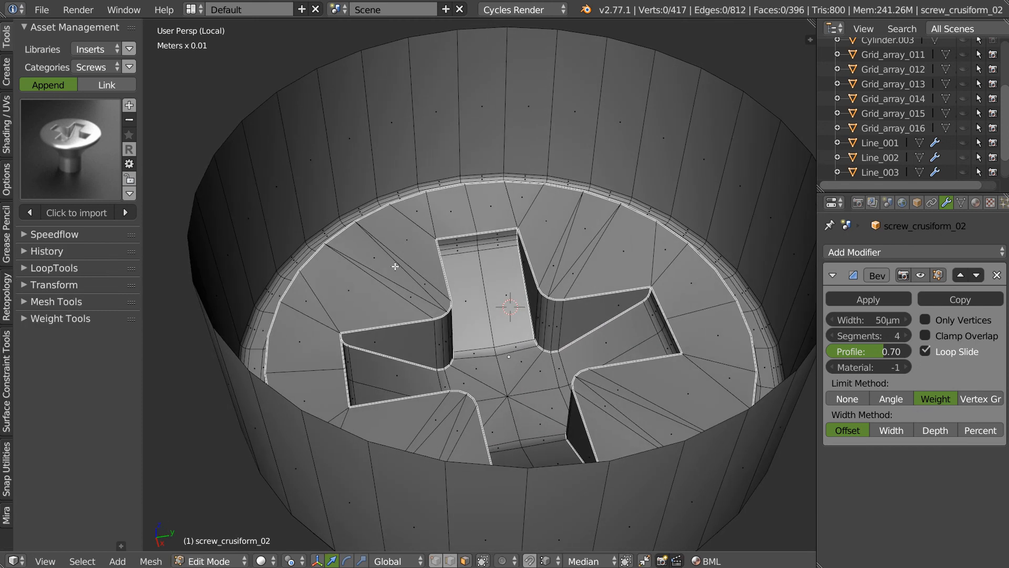
# Select the full ring of flat faces surrounding the cross recess on the original screw
pyautogui.rightClick(409, 233)
pyautogui.keyDown('ctrl'); pyautogui.rightClick(637, 268); pyautogui.keyUp('ctrl')
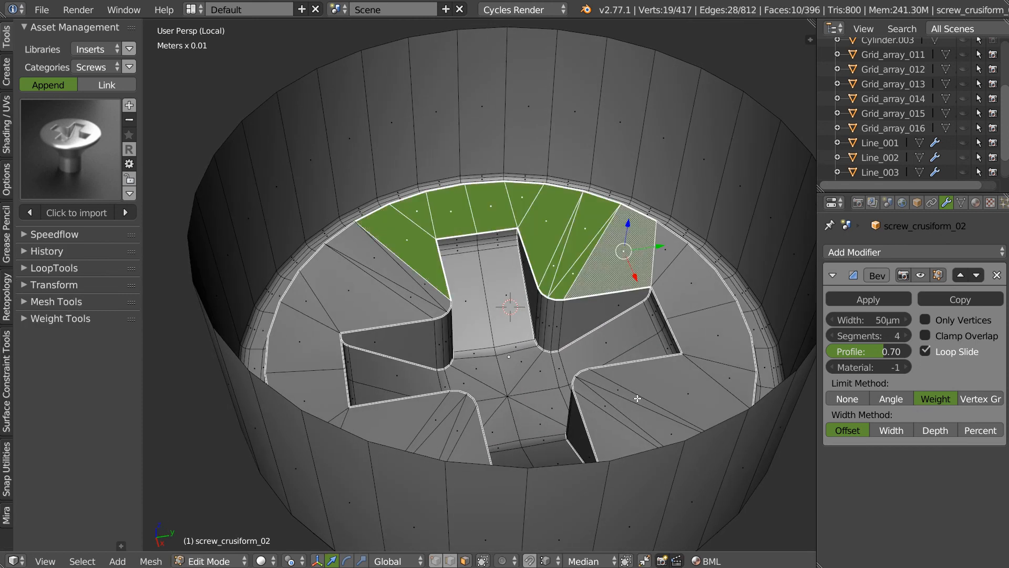
pyautogui.keyDown('ctrl'); pyautogui.rightClick(657, 383); pyautogui.keyUp('ctrl')
pyautogui.moveTo(658, 383); pyautogui.dragTo(469, 401, button='middle')
pyautogui.keyDown('ctrl'); pyautogui.rightClick(305, 400); pyautogui.keyUp('ctrl')
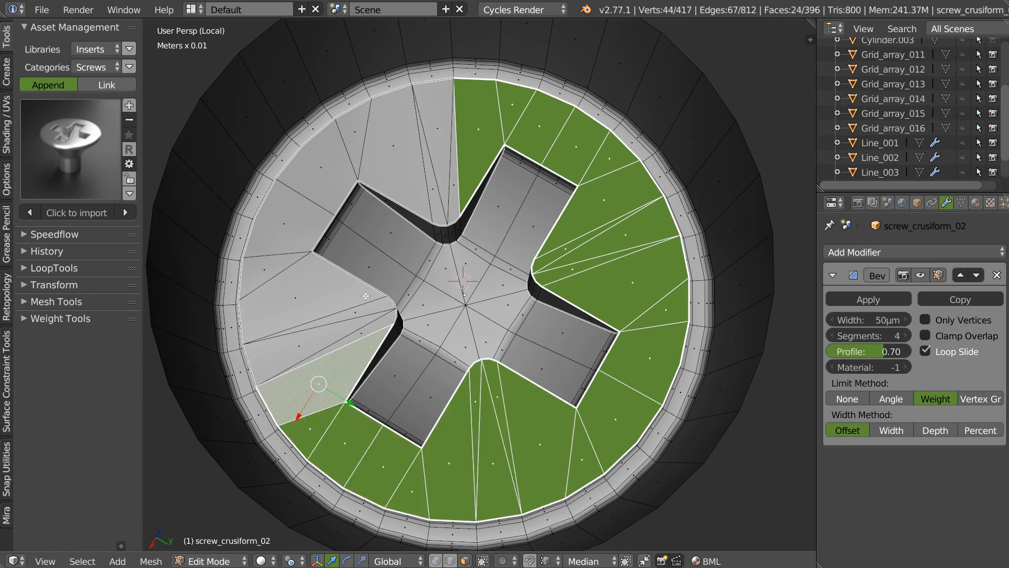
pyautogui.keyDown('ctrl'); pyautogui.rightClick(449, 179); pyautogui.keyUp('ctrl')
pyautogui.moveTo(417, 228); pyautogui.dragTo(397, 225, button='middle')
# Align the selected faces to their positive Z extent and inspect the flattened surface in object mode
pyautogui.hotkey('alt', 'x')
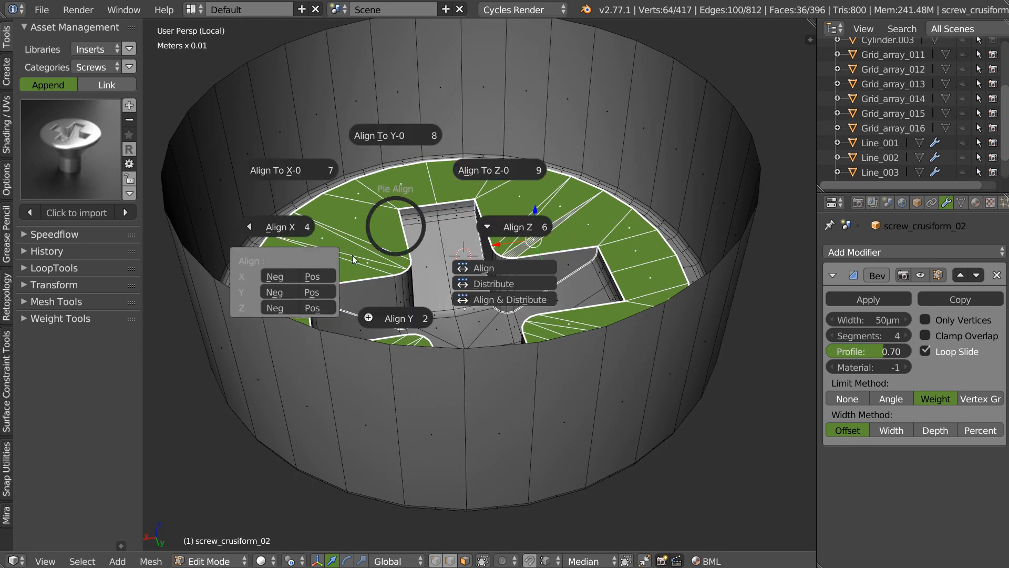
pyautogui.click(315, 308)
pyautogui.press('Tab')
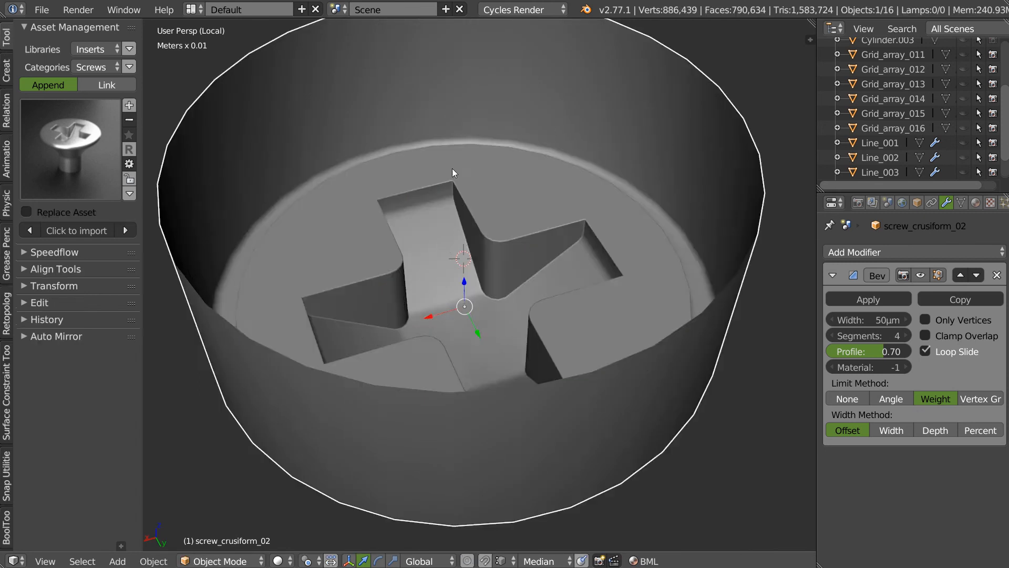
pyautogui.moveTo(447, 257); pyautogui.dragTo(459, 224, button='middle')
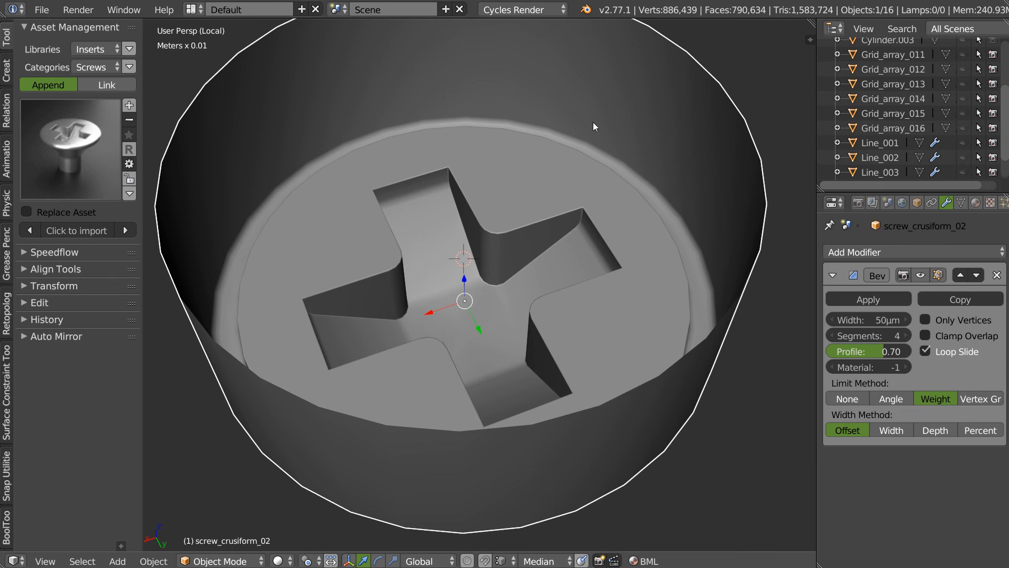
pyautogui.moveTo(597, 149); pyautogui.dragTo(663, 278, button='middle')
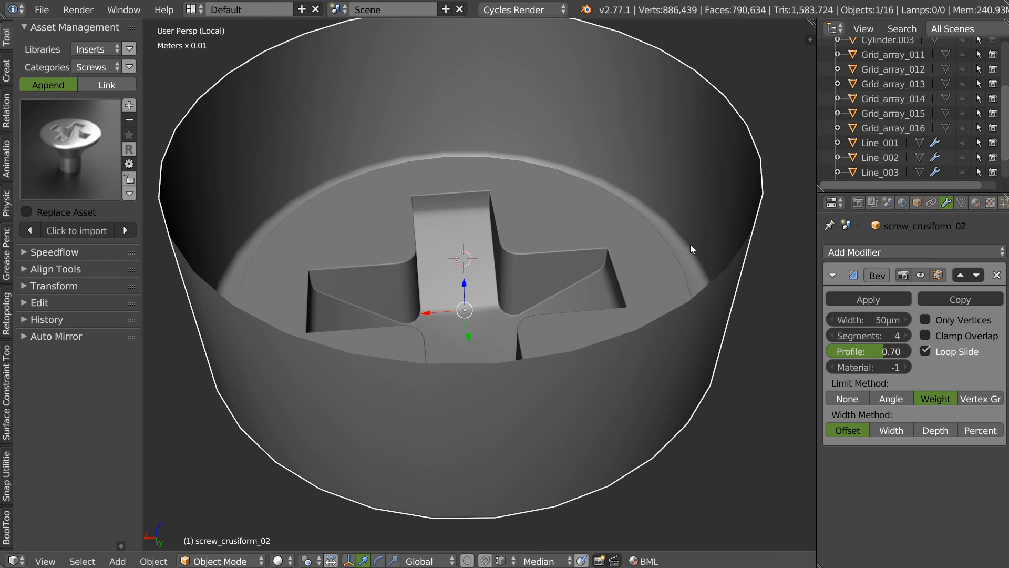
pyautogui.moveTo(663, 250); pyautogui.dragTo(678, 284, button='middle')
# Try to select the region inside the edge loops around the screw head's recessed disc, and undo the last region selection
pyautogui.press('Tab')
pyautogui.scroll(4, 622, 258)
pyautogui.keyDown('shift'); pyautogui.moveTo(622, 257); pyautogui.dragTo(544, 258, button='middle'); pyautogui.keyUp('shift')
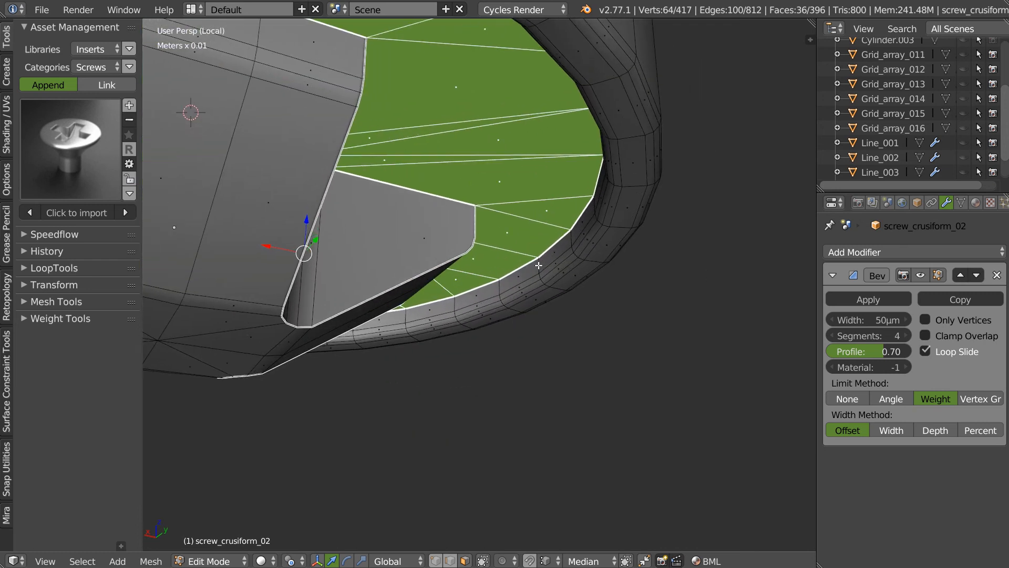
pyautogui.keyDown('alt'); pyautogui.rightClick(528, 282); pyautogui.keyUp('alt')
pyautogui.press('2')
pyautogui.keyDown('alt'); pyautogui.rightClick(517, 266); pyautogui.keyUp('alt')
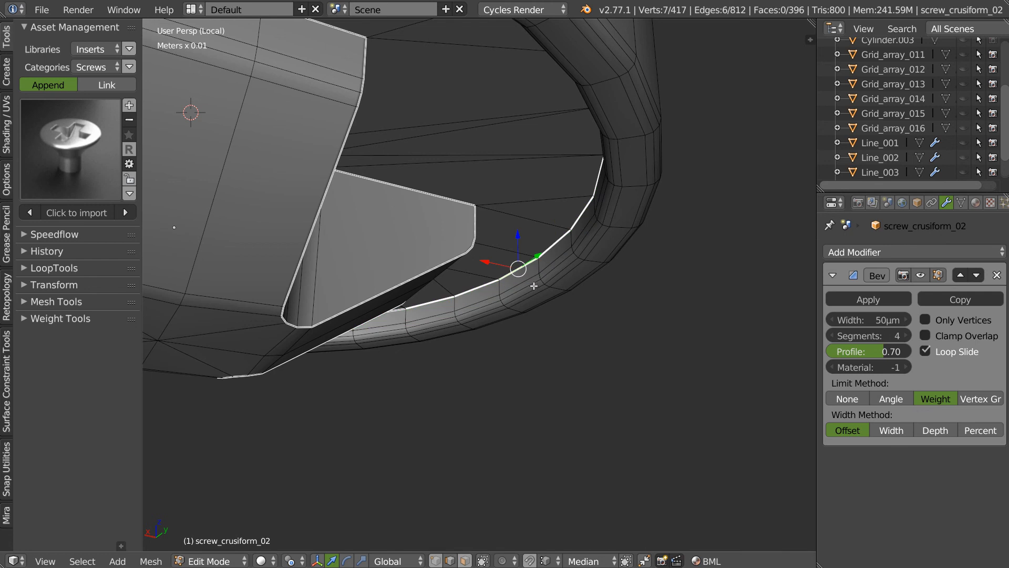
pyautogui.press('a')
pyautogui.click(432, 224)
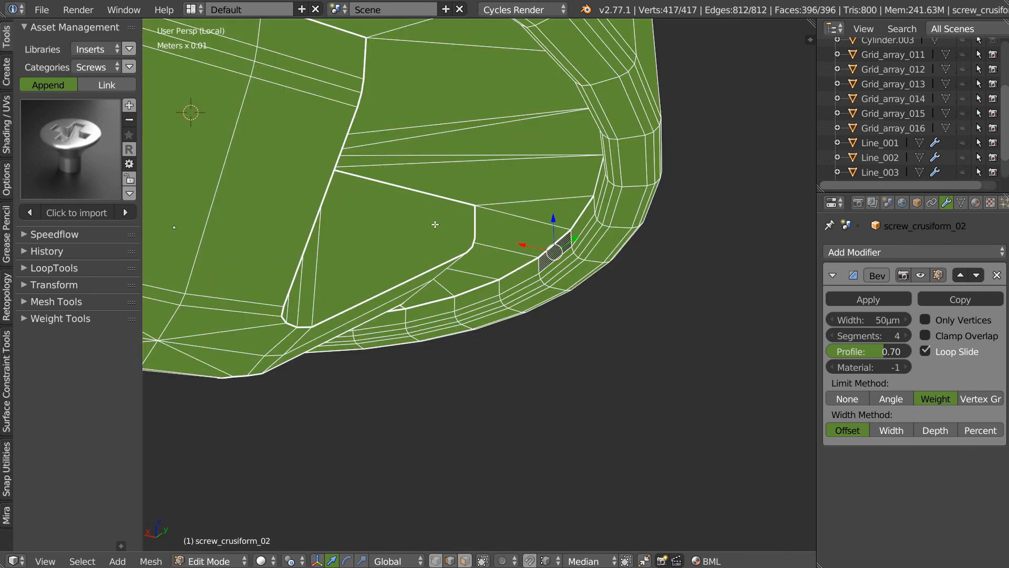
pyautogui.keyDown('alt'); pyautogui.rightClick(514, 285); pyautogui.keyUp('alt')
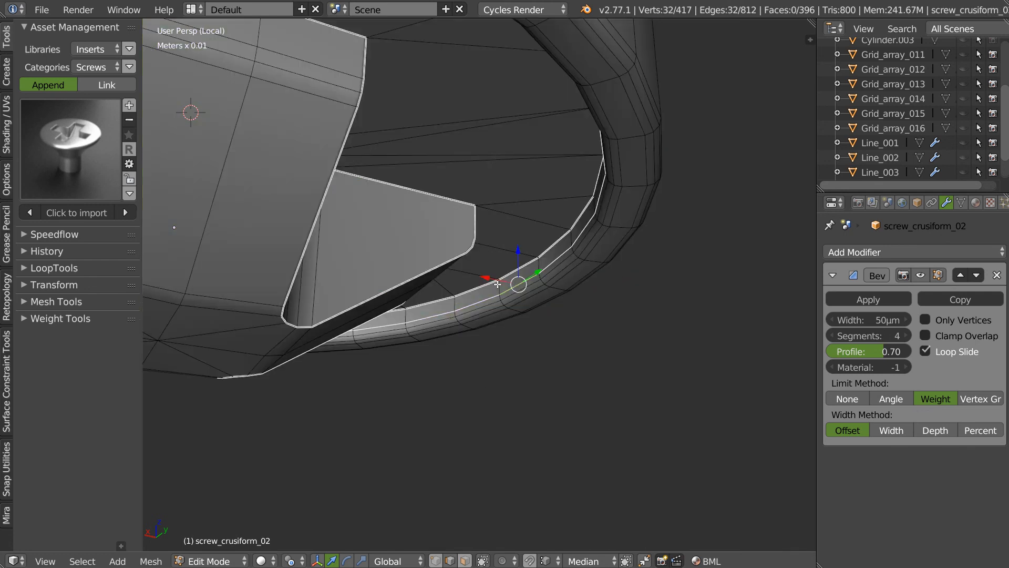
pyautogui.press('a')
pyautogui.click(408, 228)
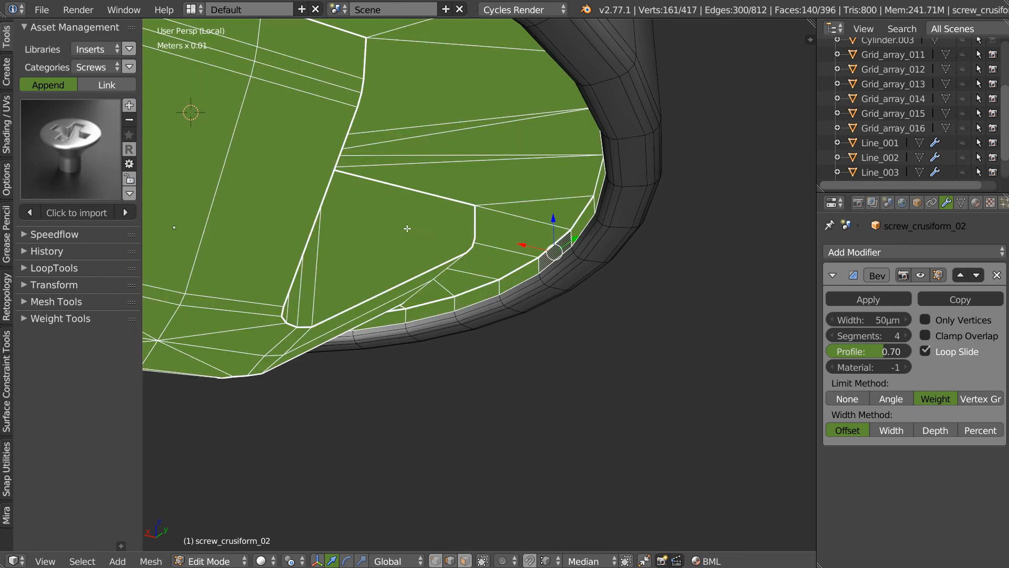
pyautogui.hotkey('ctrl', 'z')
# Select the edge loop on the inner rim wall and the mesh region it encloses
pyautogui.moveTo(532, 293); pyautogui.dragTo(530, 172, button='middle')
pyautogui.keyDown('alt'); pyautogui.click(560, 155); pyautogui.keyUp('alt')
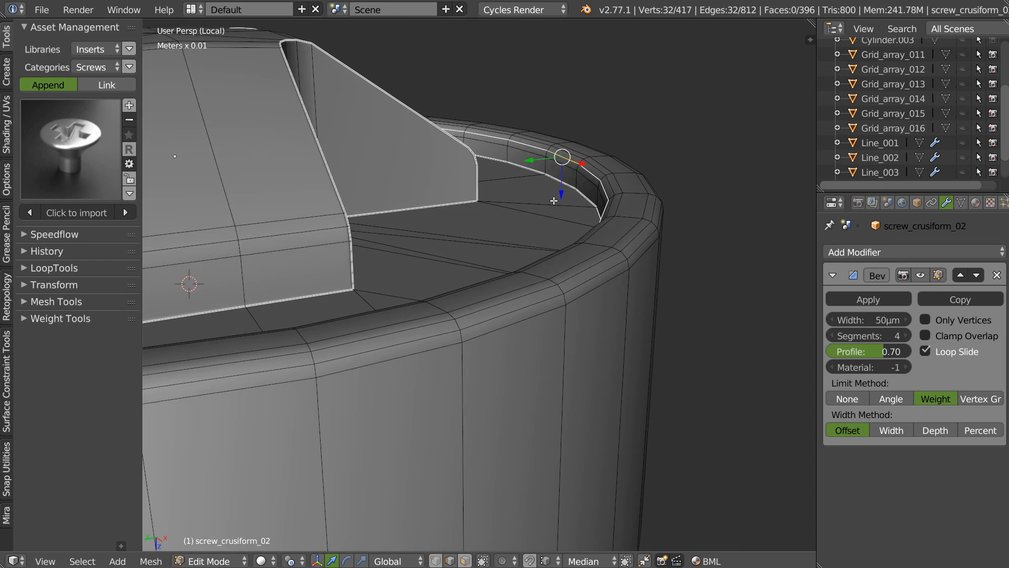
pyautogui.press('a')
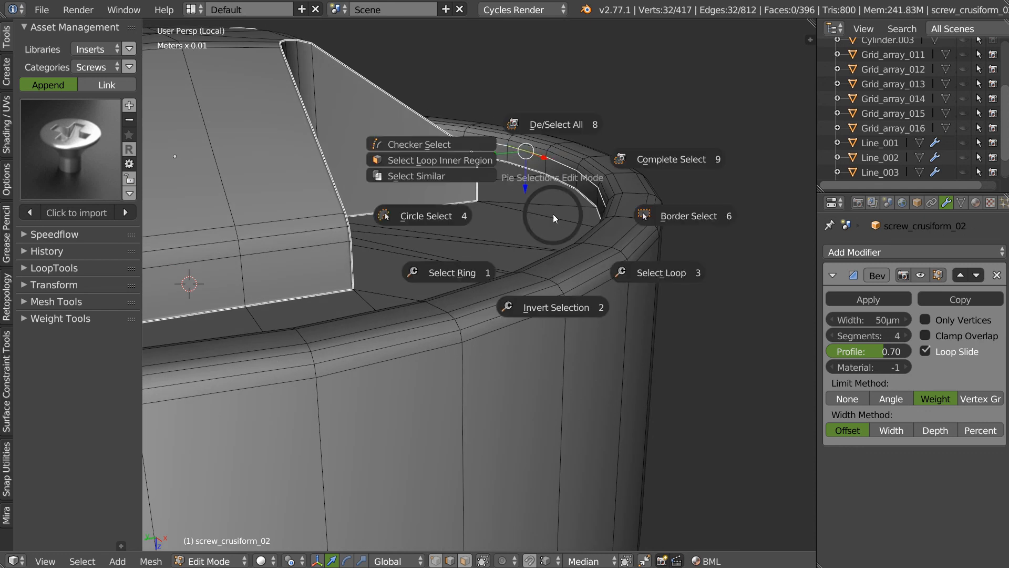
pyautogui.click(448, 152)
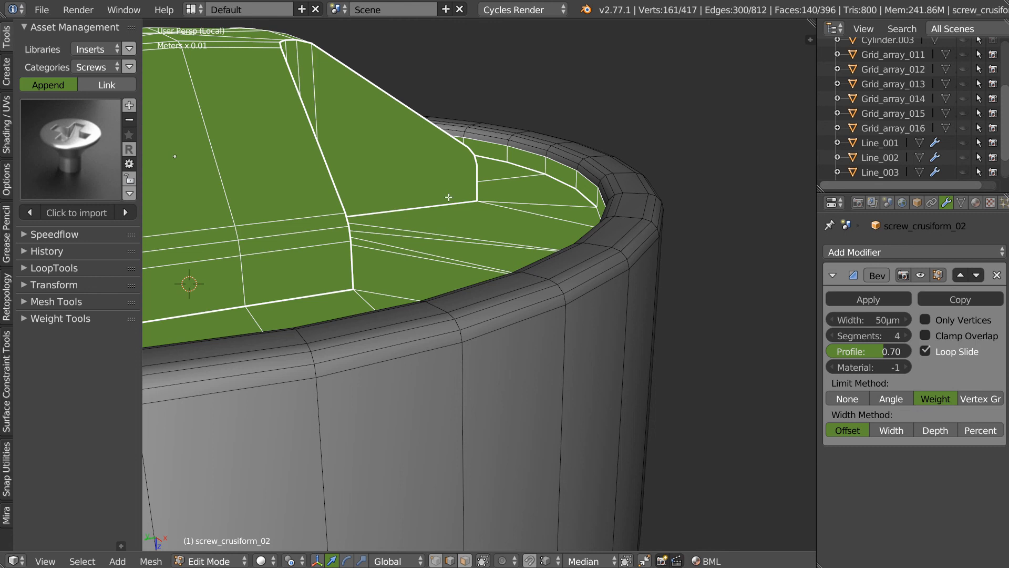
# Invert and grow the selection, and delete the outer geometry down to the flat disc with the cross recess
pyautogui.hotkey('ctrl', 'i')
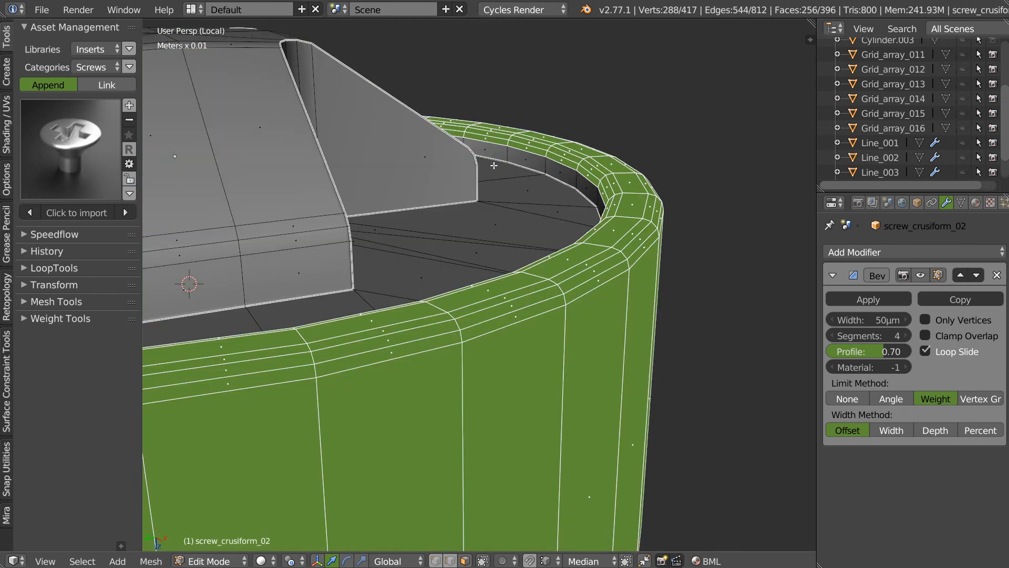
pyautogui.press('ctrl+KP_Add')
pyautogui.press('x')
pyautogui.click(581, 298)
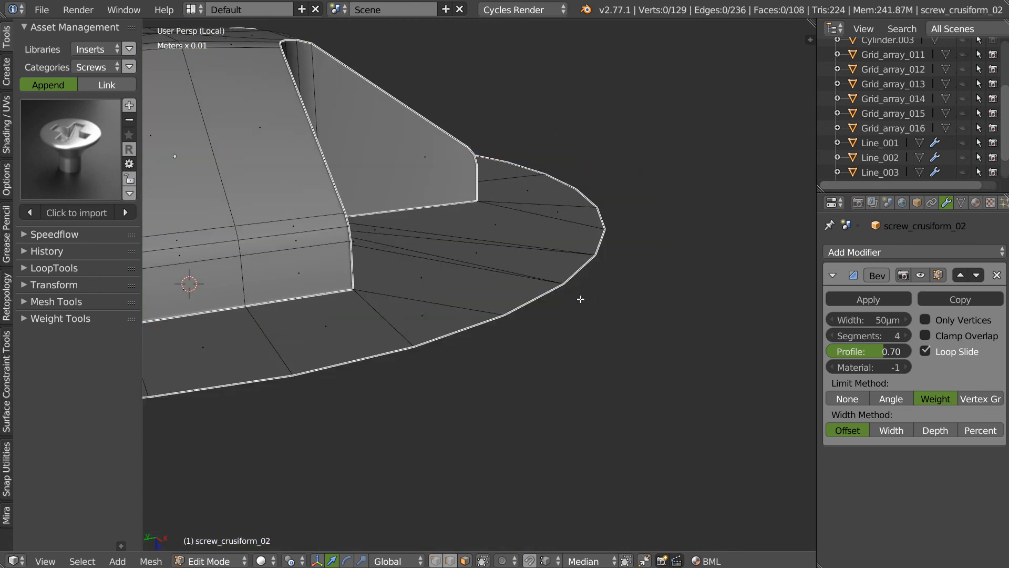
pyautogui.scroll(-4, 616, 279)
pyautogui.moveTo(482, 329); pyautogui.dragTo(574, 195, button='middle')
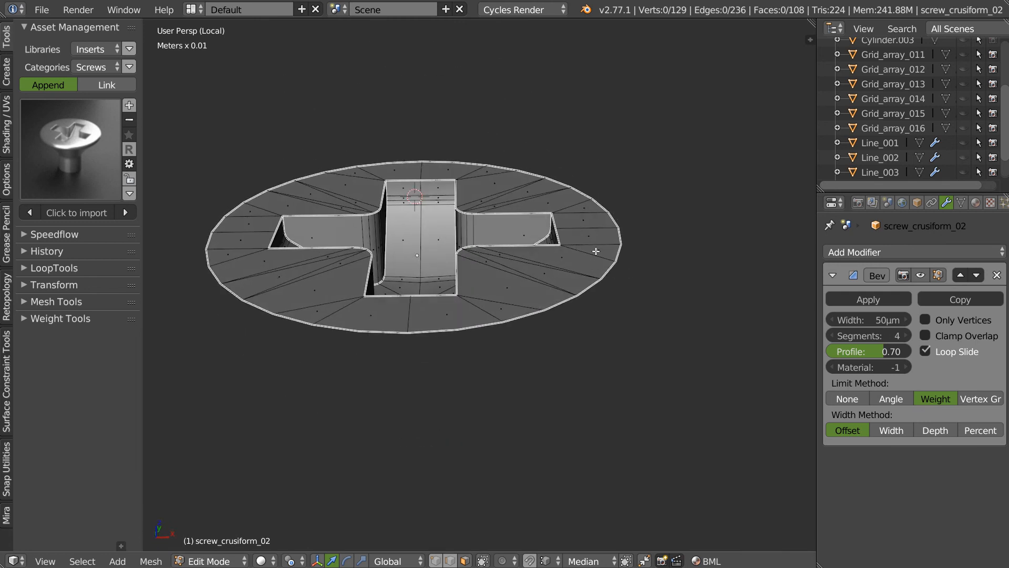
pyautogui.keyDown('alt'); pyautogui.rightClick(562, 202); pyautogui.keyUp('alt')
pyautogui.press('e')
pyautogui.rightClick(506, 271)
pyautogui.hotkey('ctrl', 'z')
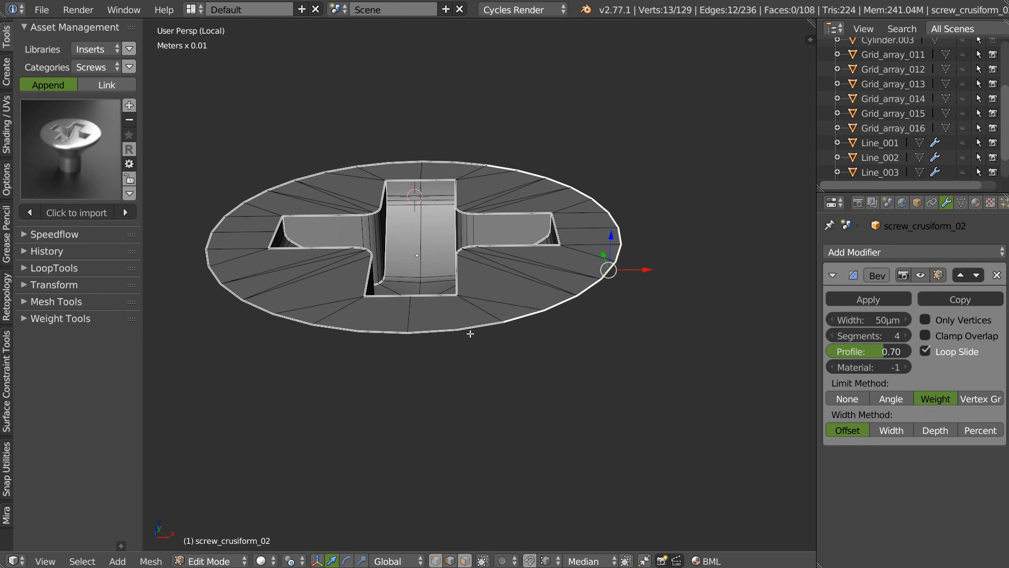
# Hide the edge-mark display and select the disc's complete outer edge
pyautogui.hotkey('shift', 'e')
pyautogui.click(448, 425)
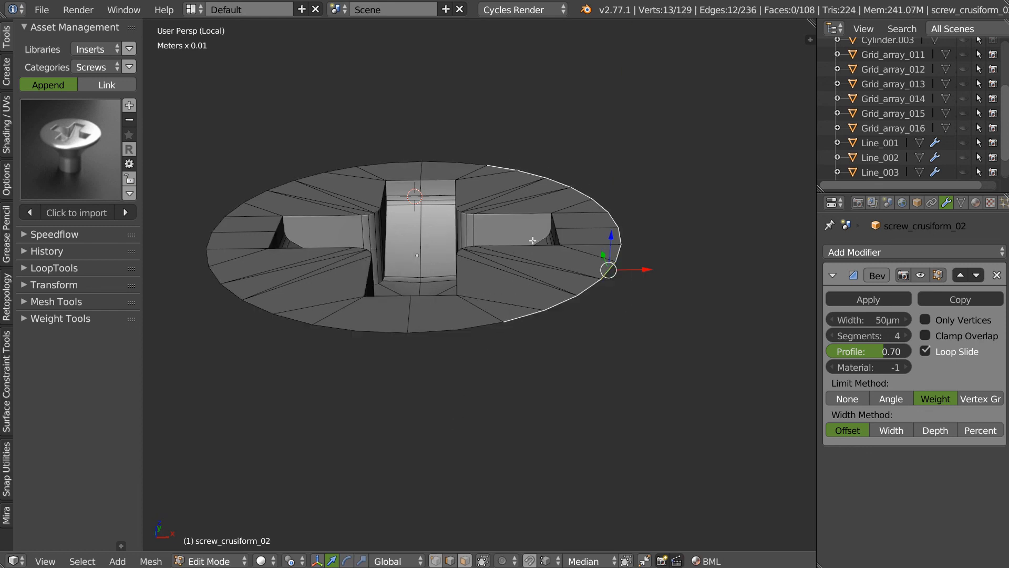
pyautogui.rightClick(464, 335)
pyautogui.keyDown('alt'); pyautogui.keyDown('shift'); pyautogui.rightClick(371, 328); pyautogui.keyUp('shift'); pyautogui.keyUp('alt')
pyautogui.keyDown('alt'); pyautogui.keyDown('shift'); pyautogui.rightClick(292, 324); pyautogui.keyUp('shift'); pyautogui.keyUp('alt')
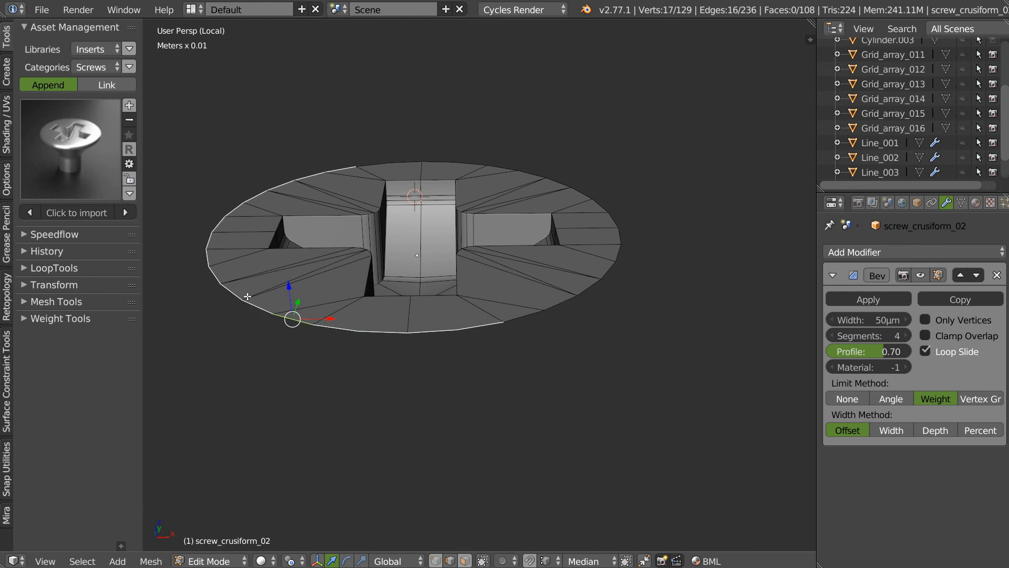
pyautogui.keyDown('alt'); pyautogui.keyDown('shift'); pyautogui.rightClick(404, 162); pyautogui.keyUp('shift'); pyautogui.keyUp('alt')
pyautogui.keyDown('alt'); pyautogui.keyDown('shift'); pyautogui.rightClick(504, 165); pyautogui.keyUp('shift'); pyautogui.keyUp('alt')
pyautogui.keyDown('alt'); pyautogui.keyDown('shift'); pyautogui.rightClick(488, 162); pyautogui.keyUp('shift'); pyautogui.keyUp('alt')
# With the pivot on Individual Origins, extrude the outer edge about 0.6 mm up along Z and outward by scaling about 1.11
pyautogui.click(288, 562)
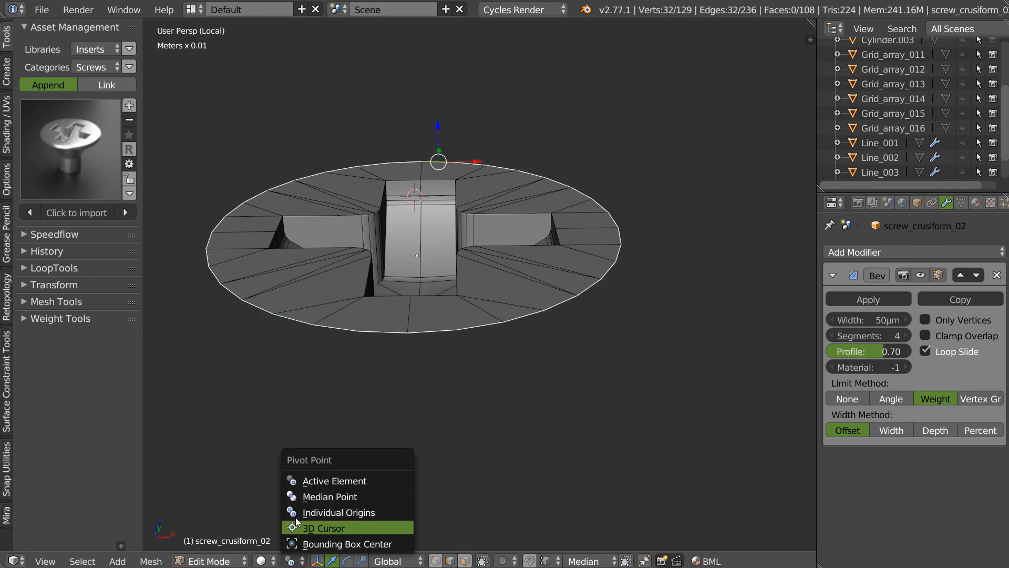
pyautogui.click(337, 511)
pyautogui.press('e')
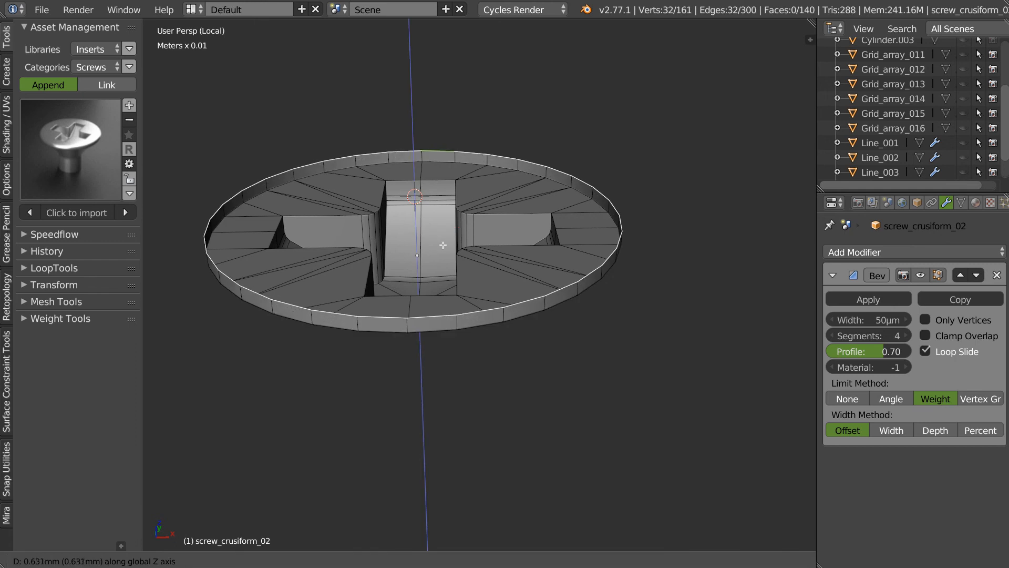
pyautogui.click(513, 251)
pyautogui.press('e')
pyautogui.press('s')
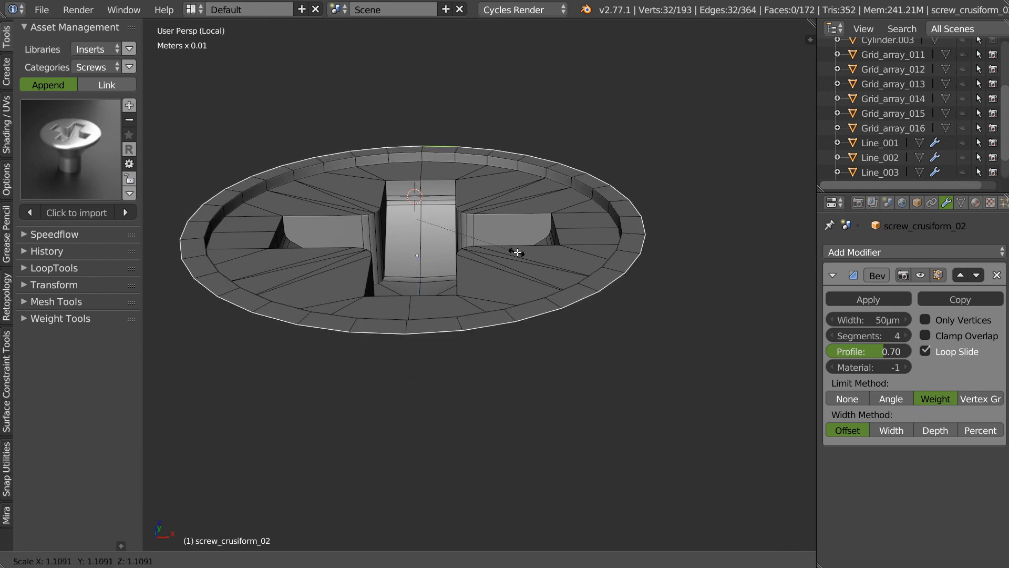
pyautogui.click(518, 253)
# Extrude the outer edge again and lower it along Z to form a short outer rim wall
pyautogui.press('e')
pyautogui.rightClick(509, 242)
pyautogui.moveTo(457, 219); pyautogui.dragTo(453, 197, button='middle')
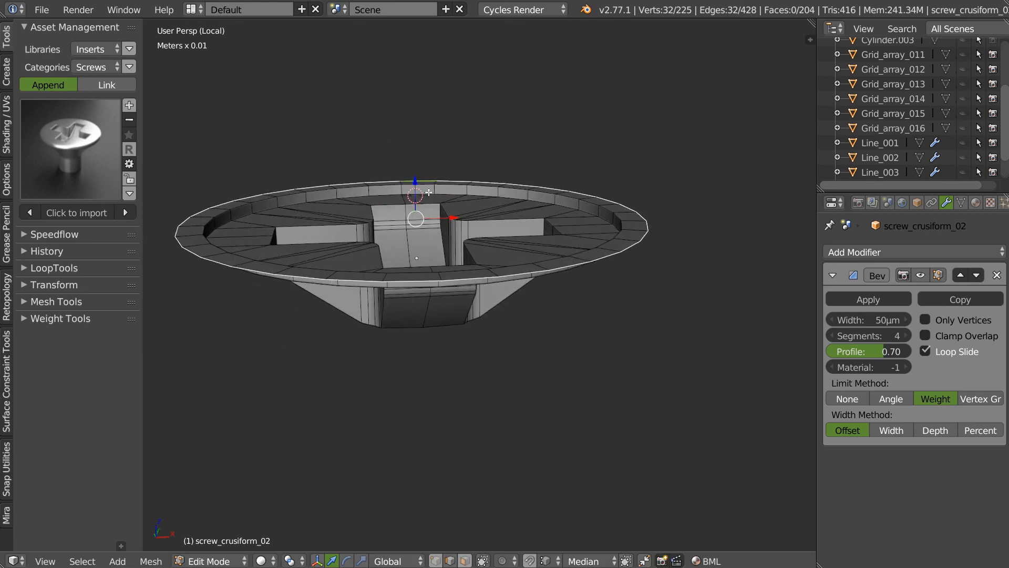
pyautogui.press('g')
pyautogui.press('z')
pyautogui.click(414, 194)
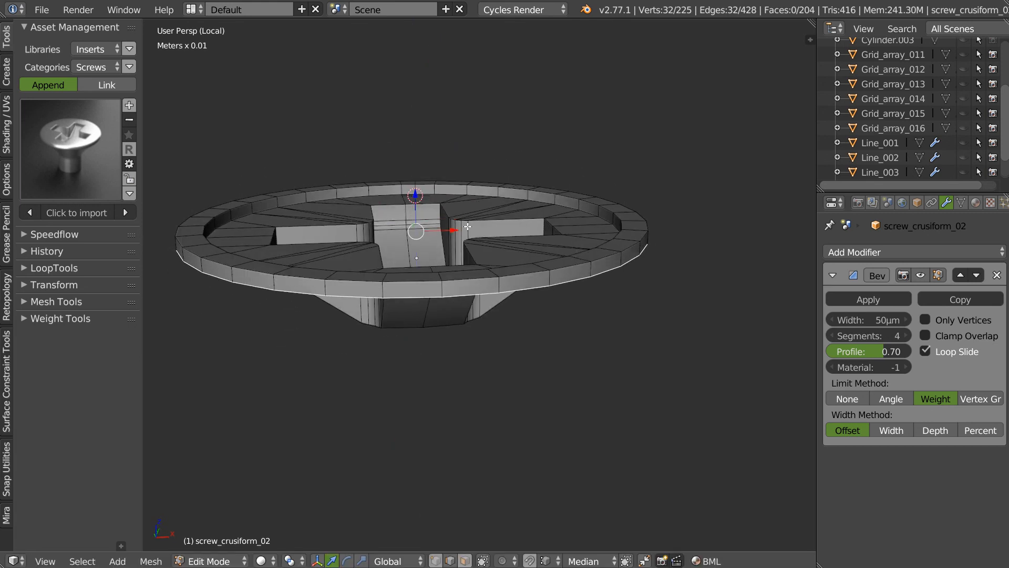
# Extrude the rim's lower edge slightly outward by scaling, and extrude it up along Z into a tall outer wall
pyautogui.press('e')
pyautogui.rightClick(534, 251)
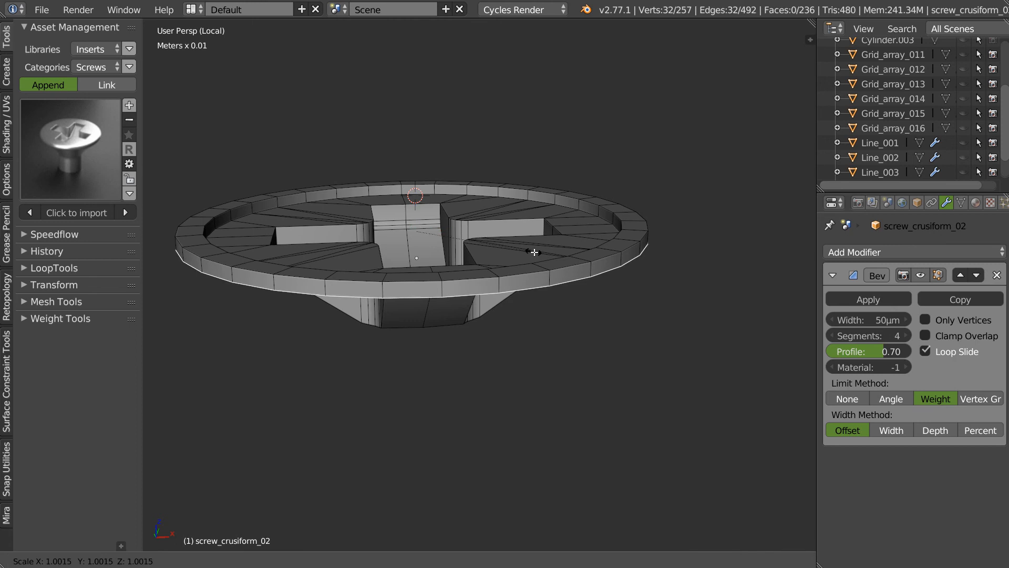
pyautogui.press('s')
pyautogui.click(538, 249)
pyautogui.press('e')
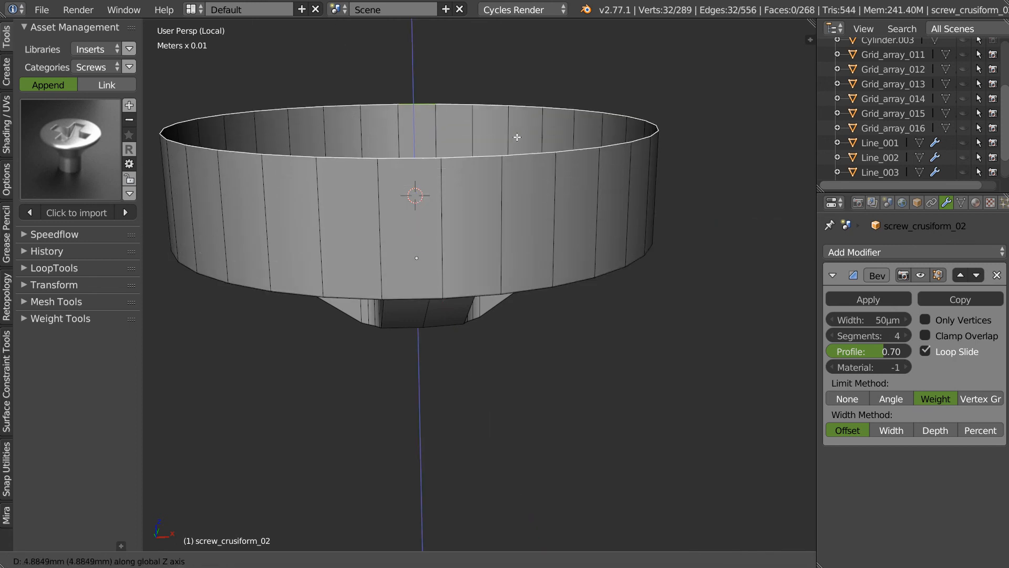
pyautogui.click(515, 95)
# Show the edge marks on the mesh again
pyautogui.moveTo(516, 95); pyautogui.dragTo(544, 178, button='middle')
pyautogui.scroll(5, 544, 177)
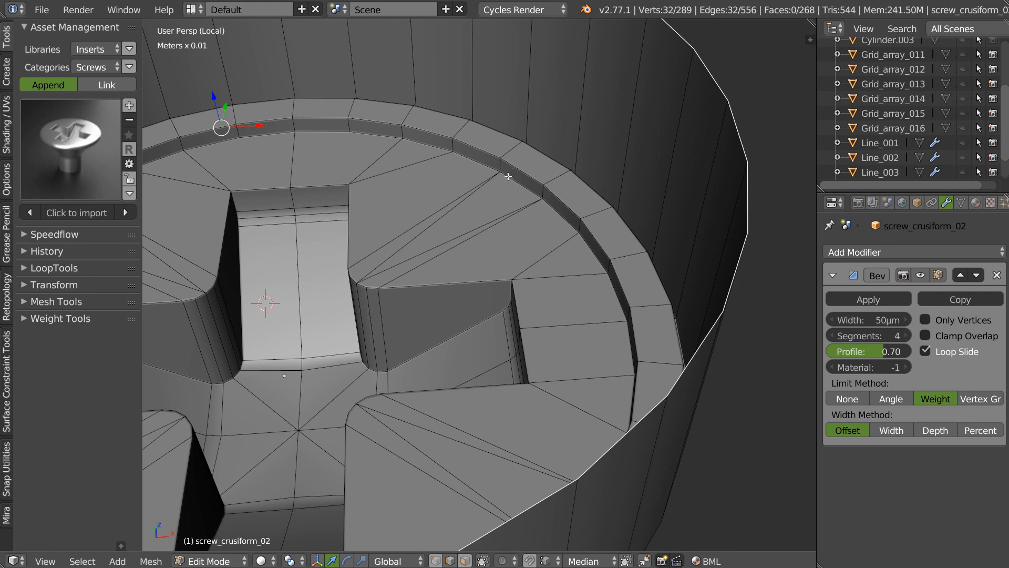
pyautogui.hotkey('shift', 'alt', 'w')
pyautogui.click(458, 324)
pyautogui.hotkey('shift', 'alt', 'w')
pyautogui.click(476, 409)
# Select both edge loops of the raised rim's flat top and clear their sharp marks
pyautogui.moveTo(509, 320); pyautogui.dragTo(431, 208, button='middle')
pyautogui.scroll(-2, 502, 196)
pyautogui.moveTo(533, 189); pyautogui.dragTo(549, 270, button='middle')
pyautogui.keyDown('alt'); pyautogui.keyDown('shift'); pyautogui.rightClick(539, 262); pyautogui.keyUp('shift'); pyautogui.keyUp('alt')
pyautogui.hotkey('shift', 'alt', 'w')
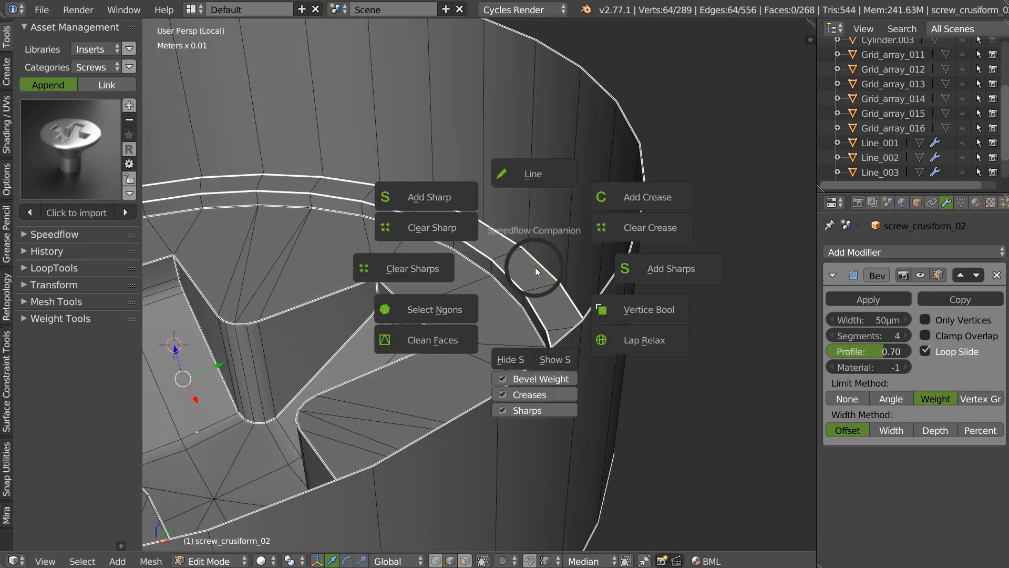
pyautogui.click(424, 269)
# Bevel the two edge loops of the raised rim's flat top with a narrow multi-segment bevel
pyautogui.keyDown('alt'); pyautogui.rightClick(498, 270); pyautogui.keyUp('alt')
pyautogui.keyDown('alt'); pyautogui.keyDown('shift'); pyautogui.rightClick(536, 270); pyautogui.keyUp('shift'); pyautogui.keyUp('alt')
pyautogui.hotkey('ctrl', 'b')
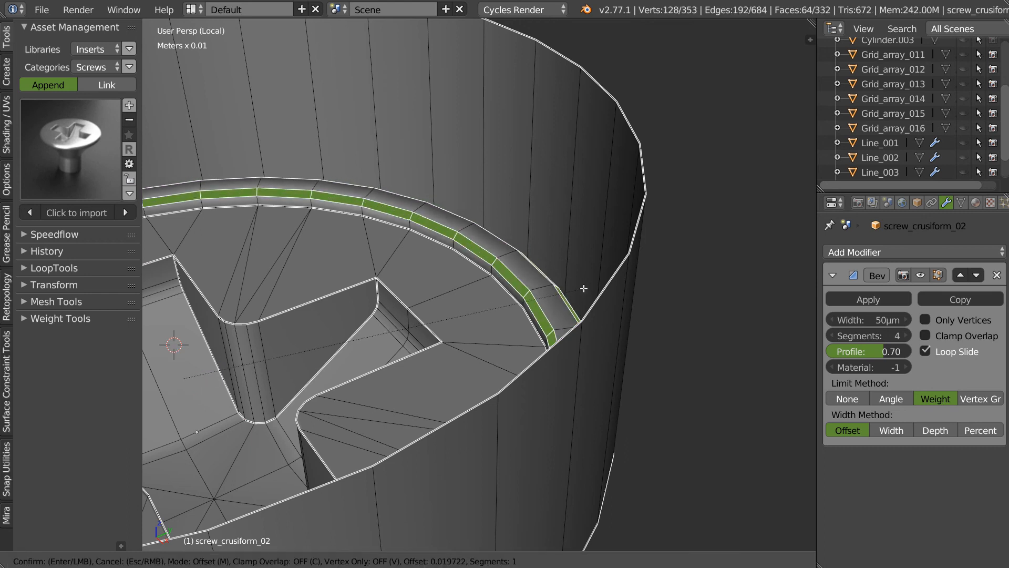
pyautogui.scroll(3, 585, 288)
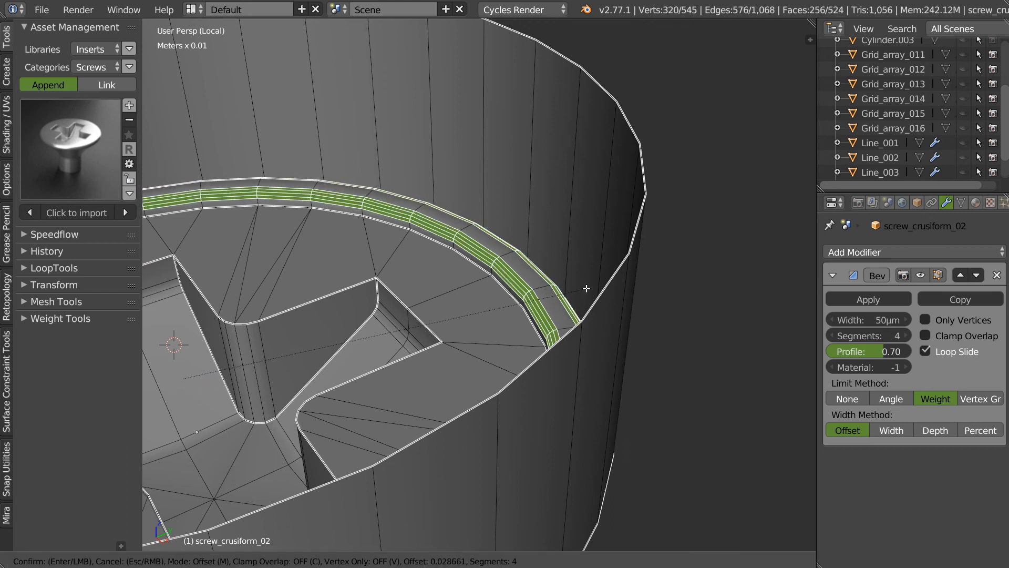
pyautogui.click(586, 287)
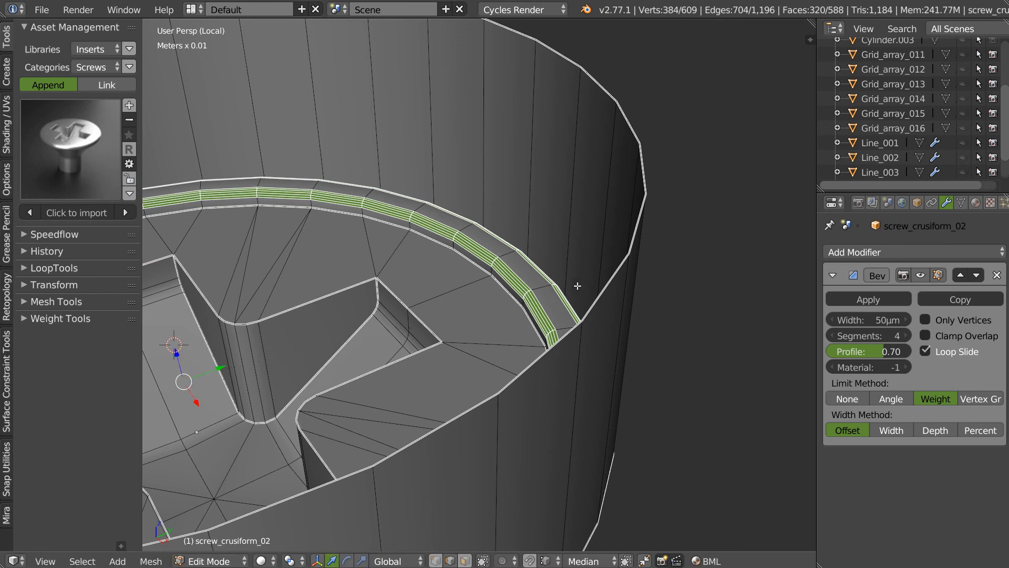
# Leave Edit Mode and local view, and place a duplicate of screw_crusiform_02 directly below the original along Z
pyautogui.scroll(-5, 530, 155)
pyautogui.press('Tab')
pyautogui.moveTo(459, 225); pyautogui.dragTo(496, 251, button='middle')
pyautogui.scroll(-6, 582, 200)
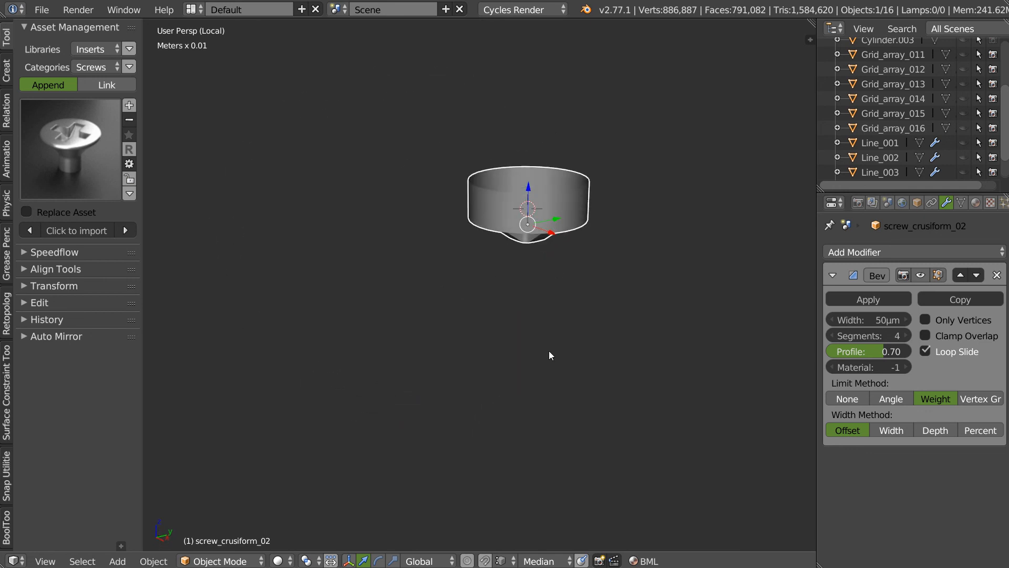
pyautogui.press('KP_Divide')
pyautogui.hotkey('shift', 'd')
pyautogui.press('z')
pyautogui.click(544, 301)
pyautogui.scroll(4, 545, 304)
pyautogui.moveTo(554, 257); pyautogui.dragTo(522, 196, button='middle')
pyautogui.click(591, 257)
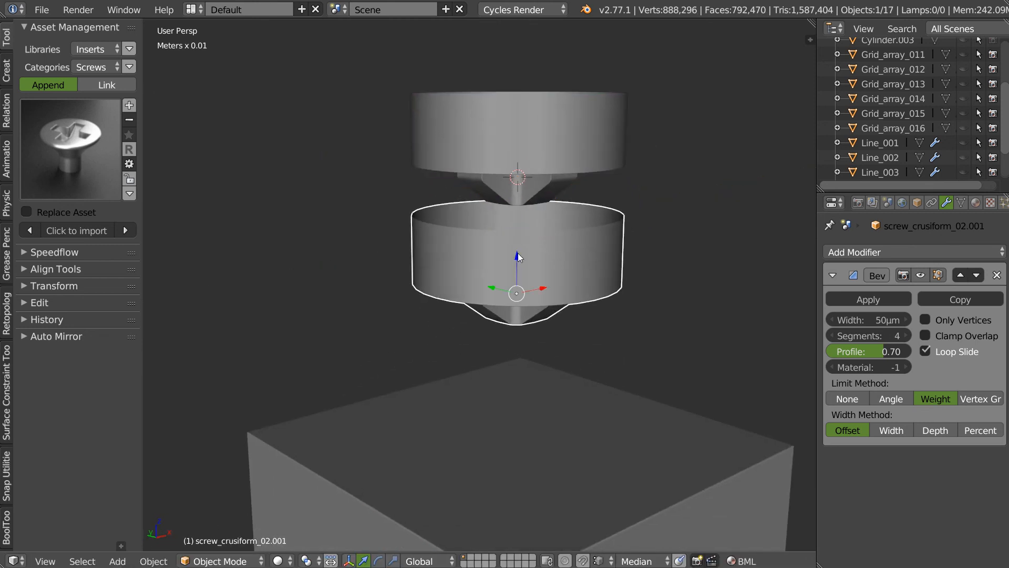
# Position the duplicate along Z so that it hovers just above the cube
pyautogui.press('g')
pyautogui.press('z')
pyautogui.click(498, 411)
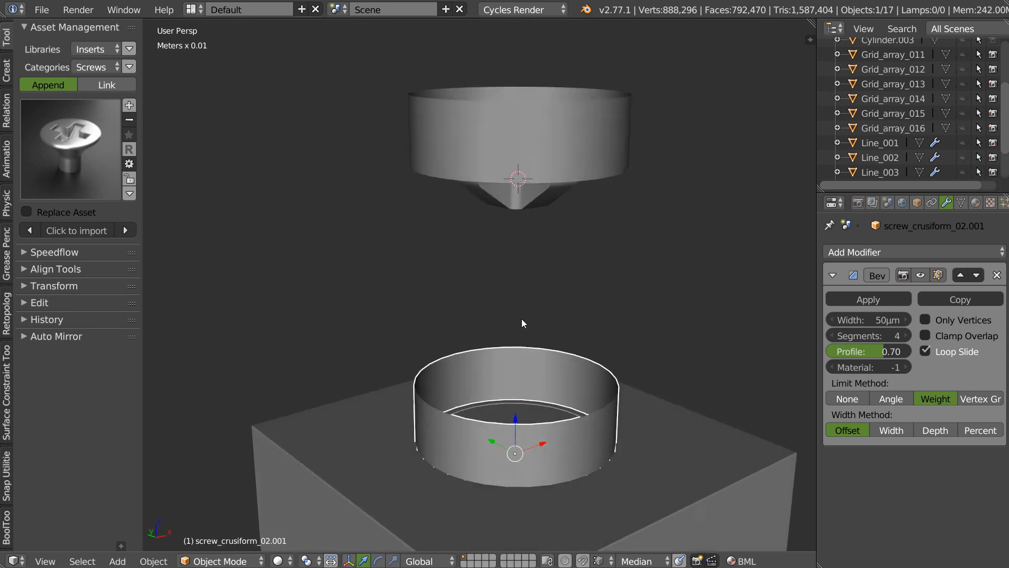
pyautogui.moveTo(527, 301); pyautogui.dragTo(515, 276, button='middle')
pyautogui.moveTo(498, 351); pyautogui.dragTo(506, 231)
pyautogui.moveTo(487, 318); pyautogui.dragTo(488, 279, button='middle')
pyautogui.scroll(2, 518, 228)
pyautogui.moveTo(518, 228)
pyautogui.keyDown('shift'); pyautogui.mouseDown(button='middle')
pyautogui.moveTo(513, 298)
pyautogui.moveTo(517, 228)
pyautogui.mouseUp(button='middle'); pyautogui.keyUp('shift')
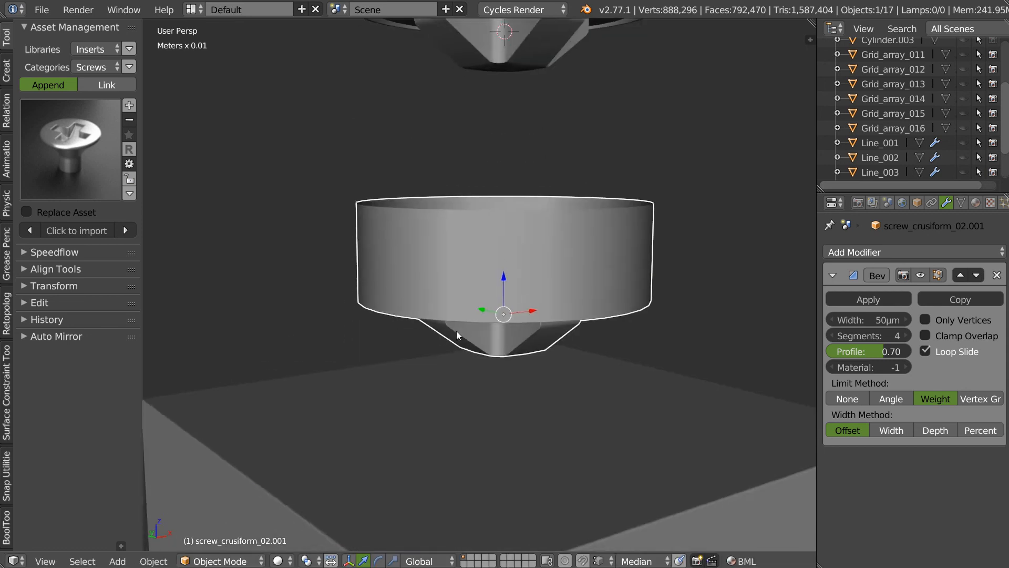
# Select the bottom edge loop of the duplicate's outer wall and set the object's origin to that selection
pyautogui.scroll(3, 463, 326)
pyautogui.press('Tab')
pyautogui.click(491, 311)
pyautogui.keyDown('alt'); pyautogui.rightClick(467, 310); pyautogui.keyUp('alt')
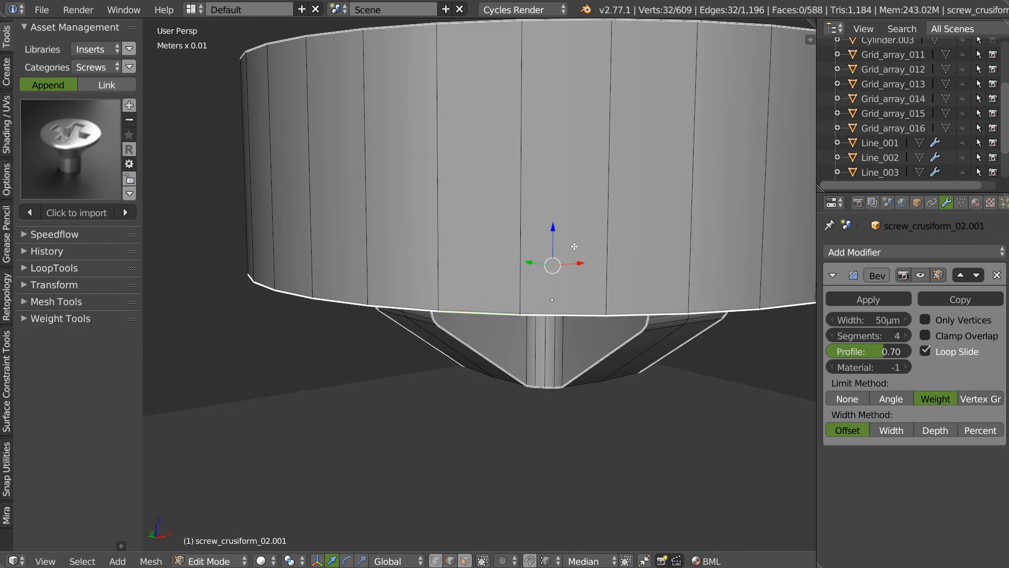
pyautogui.scroll(-4, 599, 272)
pyautogui.moveTo(527, 302); pyautogui.dragTo(509, 268, button='middle')
pyautogui.hotkey('shift', 's')
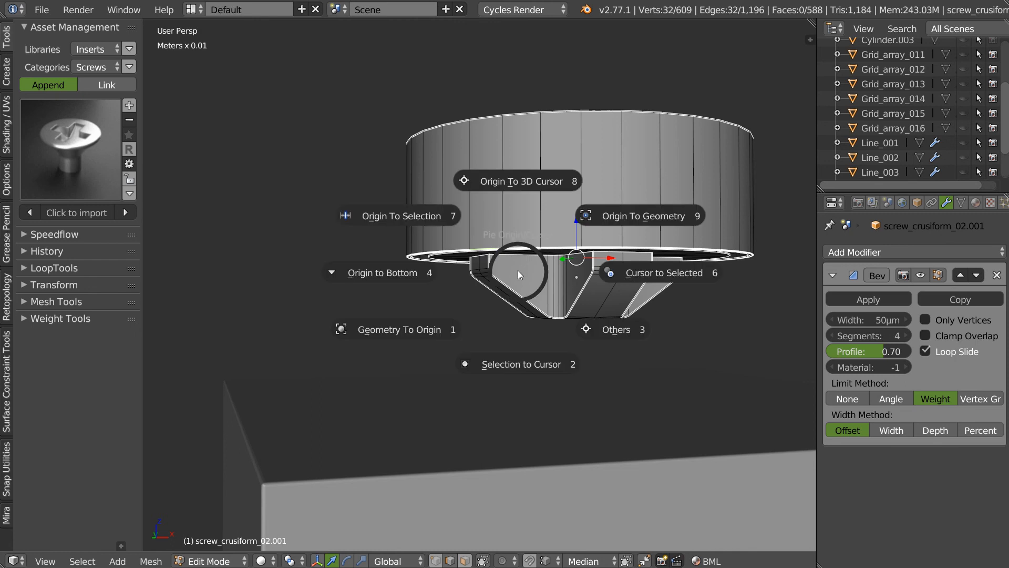
pyautogui.click(405, 217)
pyautogui.scroll(-3, 478, 235)
pyautogui.hotkey('shift', 'd')
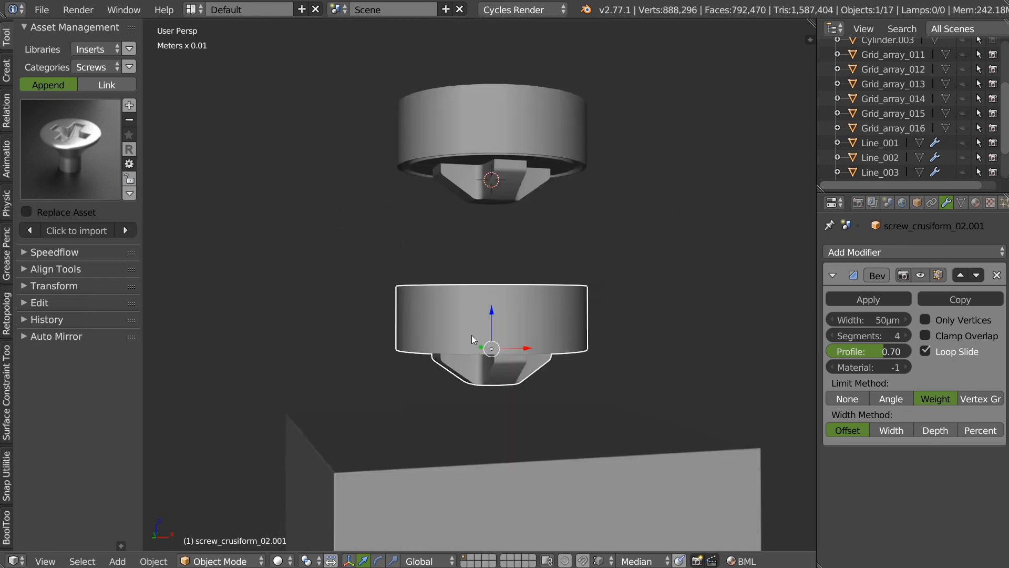
# Apply the duplicate's Bevel modifier, then select its whole mesh and clear the sharp marks
pyautogui.click(863, 300)
pyautogui.press('Tab')
pyautogui.press('a')
pyautogui.rightClick(501, 363)
pyautogui.click(498, 361)
pyautogui.hotkey('shift', 'e')
pyautogui.click(385, 363)
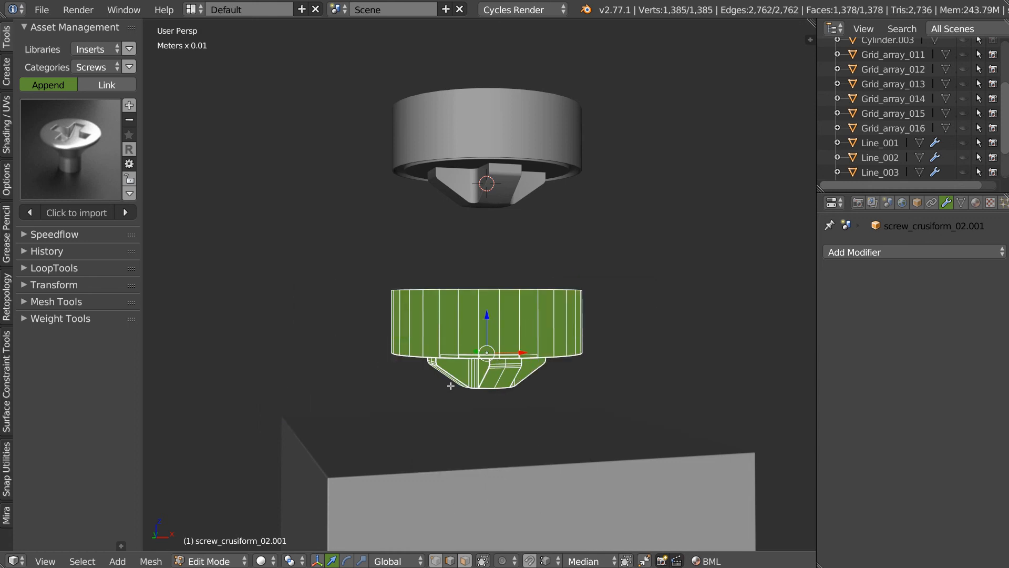
# Lower the cutter along Z until the bottom of its outer wall meets the cube's top face
pyautogui.press('Tab')
pyautogui.keyDown('shift'); pyautogui.moveTo(501, 390); pyautogui.dragTo(491, 219, button='middle'); pyautogui.keyUp('shift')
pyautogui.press('g')
pyautogui.press('z')
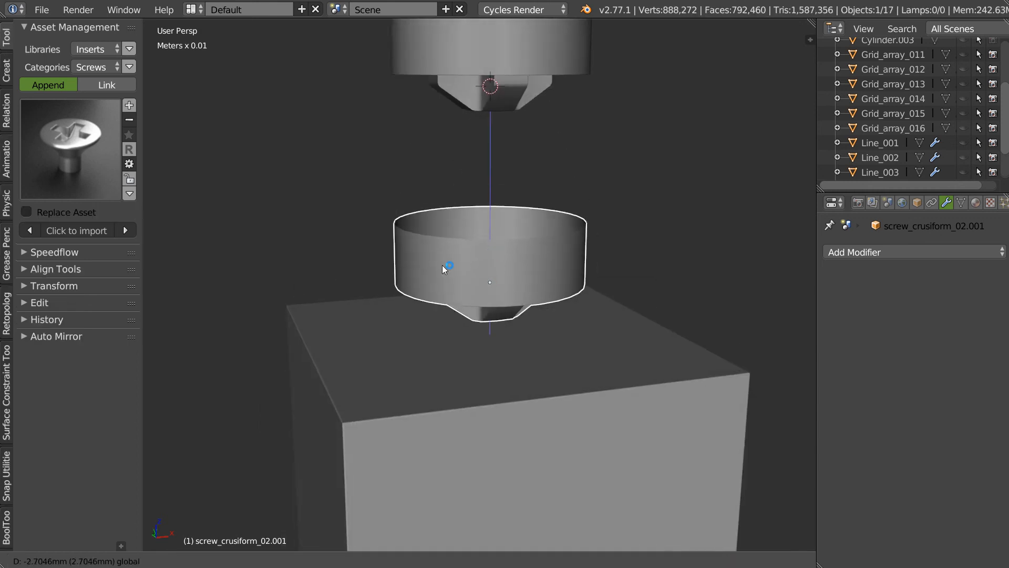
pyautogui.click(294, 308)
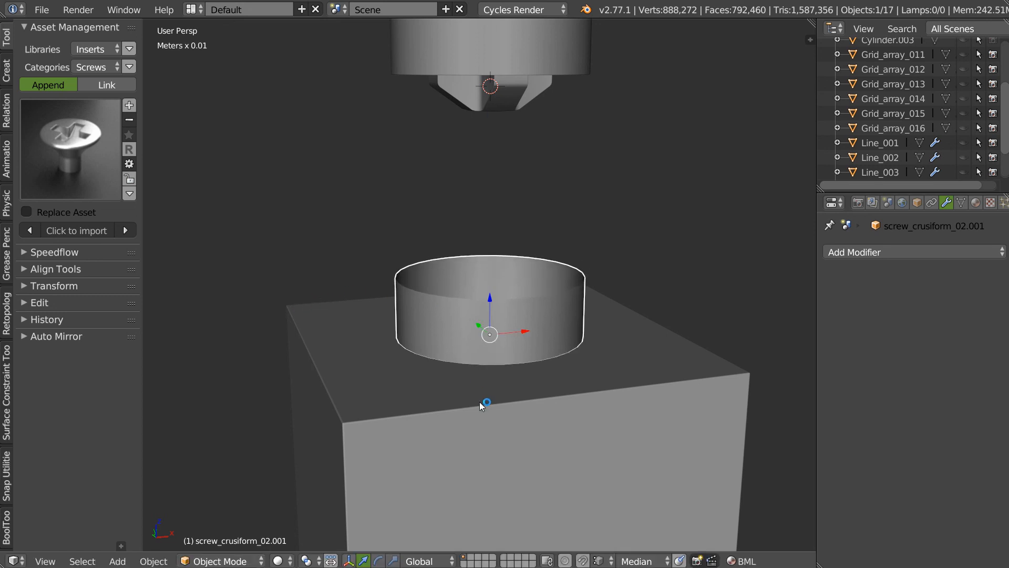
# Subtract the cutter from the cube with an applied Boolean difference, and delete the cutter object
pyautogui.keyDown('shift'); pyautogui.click(471, 380); pyautogui.keyUp('shift')
pyautogui.hotkey('alt', 'q')
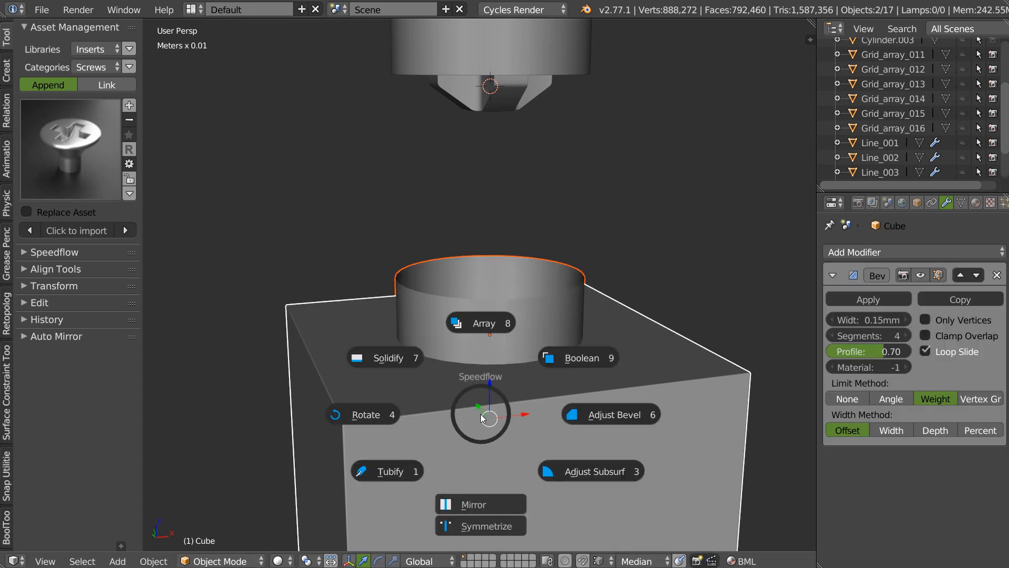
pyautogui.click(567, 359)
pyautogui.moveTo(566, 359); pyautogui.dragTo(533, 375, button='middle')
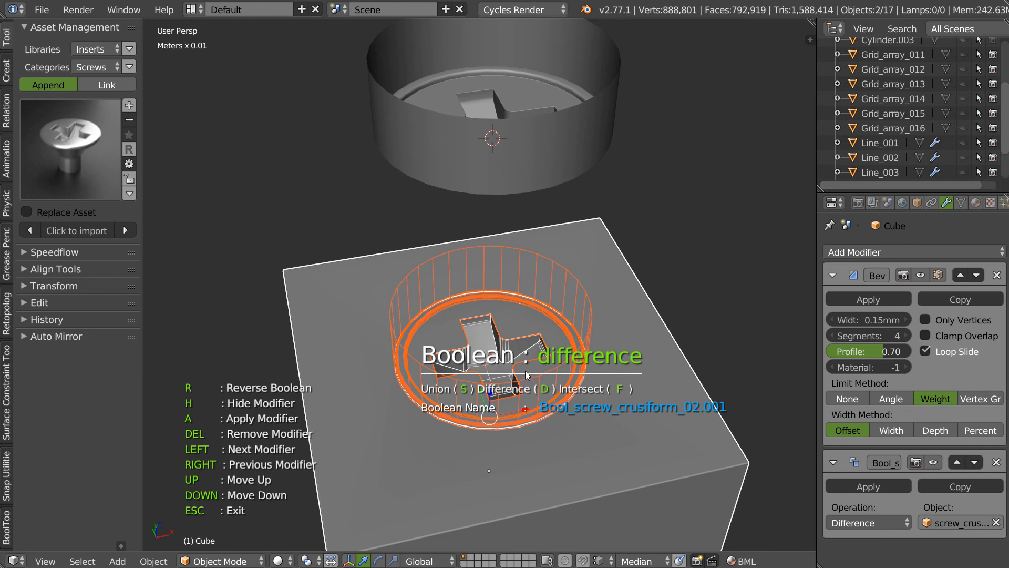
pyautogui.press('a')
pyautogui.rightClick(591, 310)
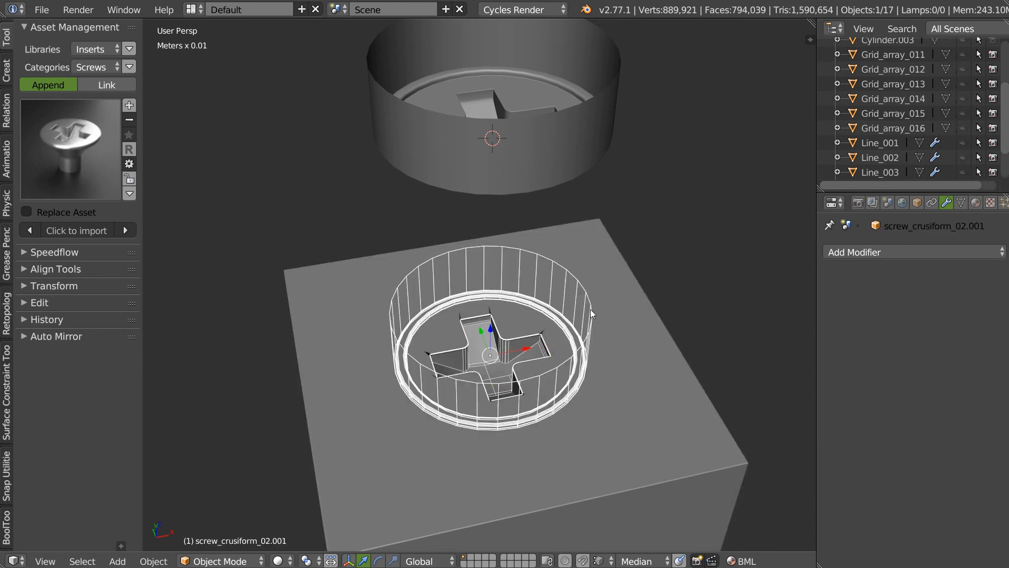
pyautogui.press('x')
pyautogui.click(539, 321)
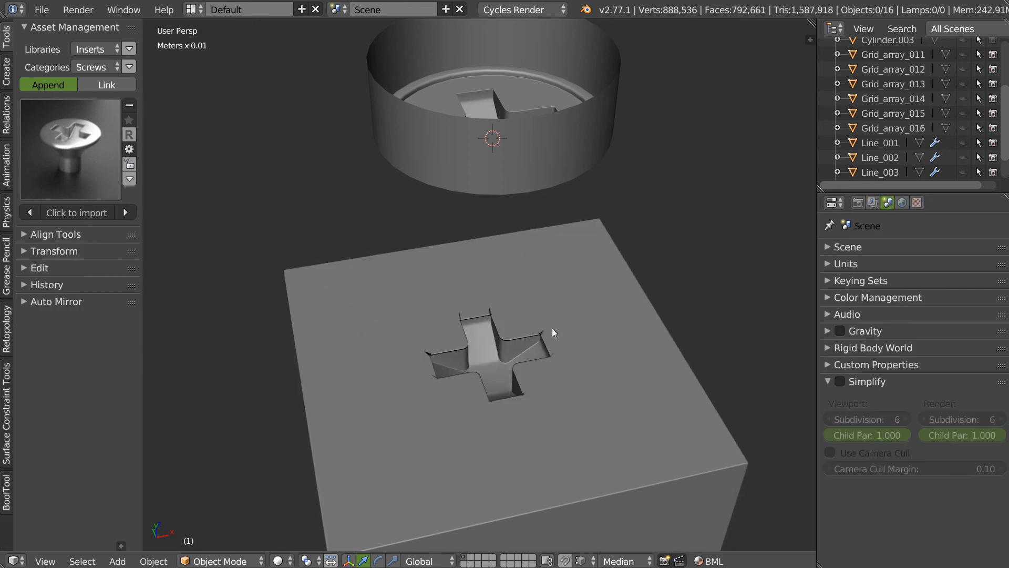
# Examine the cut on the cube's top for shading artifacts around the cross and check the resulting mesh in Edit Mode
pyautogui.scroll(10, 556, 326)
pyautogui.rightClick(476, 318)
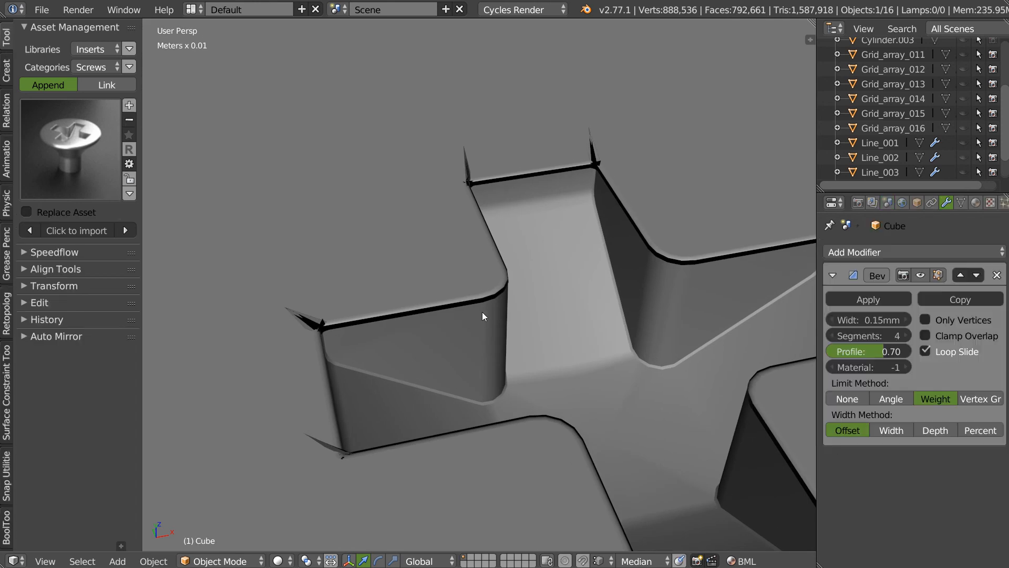
pyautogui.press('Tab')
pyautogui.moveTo(481, 302); pyautogui.dragTo(447, 305, button='middle')
pyautogui.scroll(-8, 447, 305)
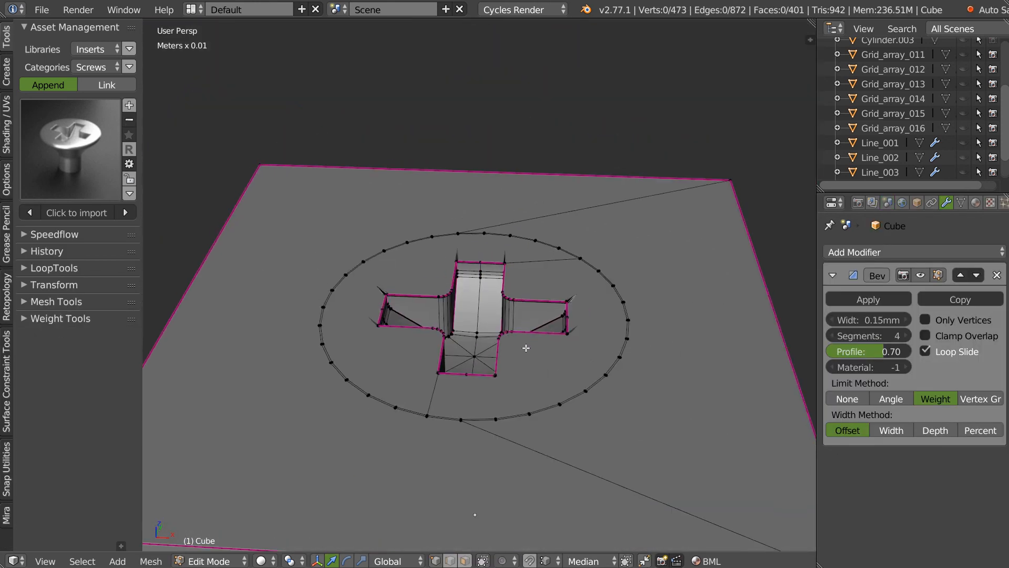
pyautogui.scroll(4, 522, 301)
pyautogui.scroll(-4, 517, 321)
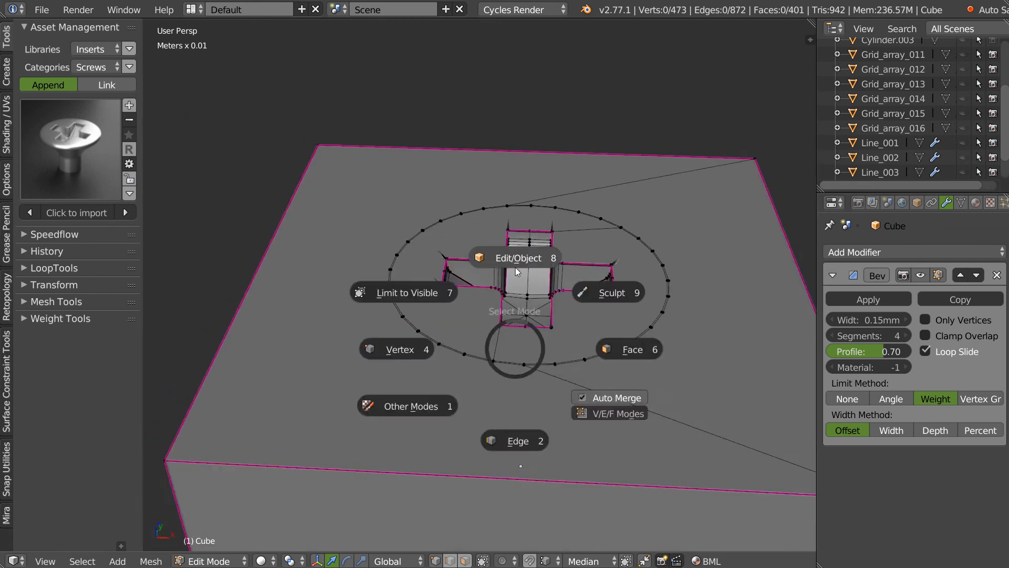
pyautogui.press('Tab')
pyautogui.scroll(2, 604, 216)
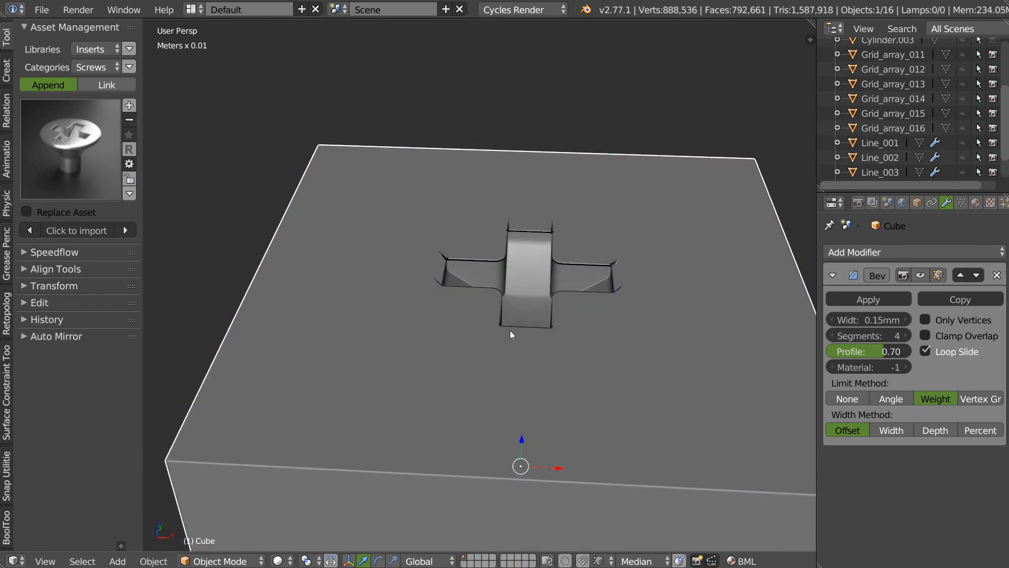
# Undo the cutter's deletion and the Boolean cut on the cube
pyautogui.hotkey('ctrl', 'z')
pyautogui.hotkey('ctrl', 'z')
pyautogui.hotkey('ctrl', 'z')
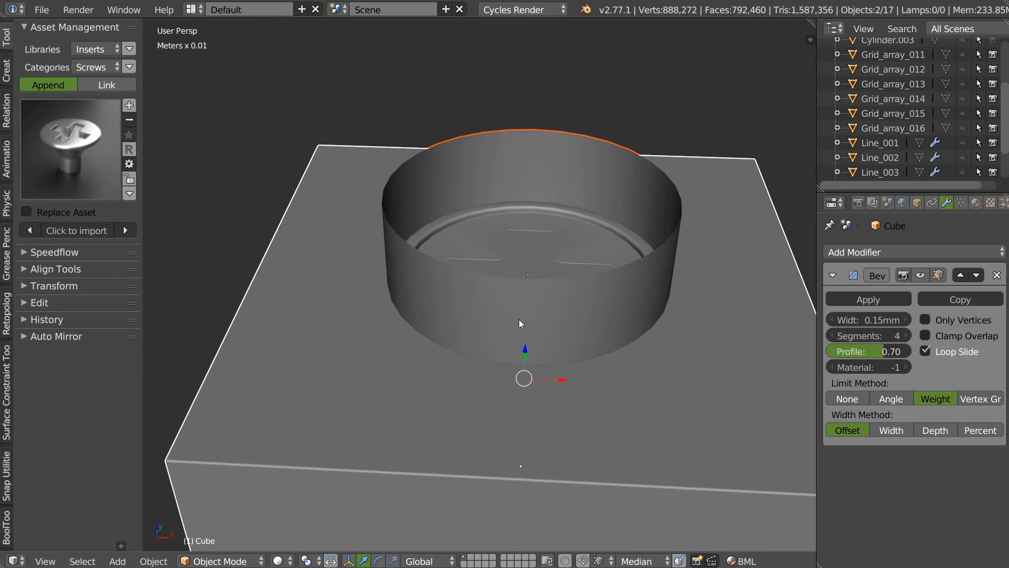
# Lower the cutter about 0.74 mm along Z so that its face sinks below the cube's top
pyautogui.rightClick(544, 300)
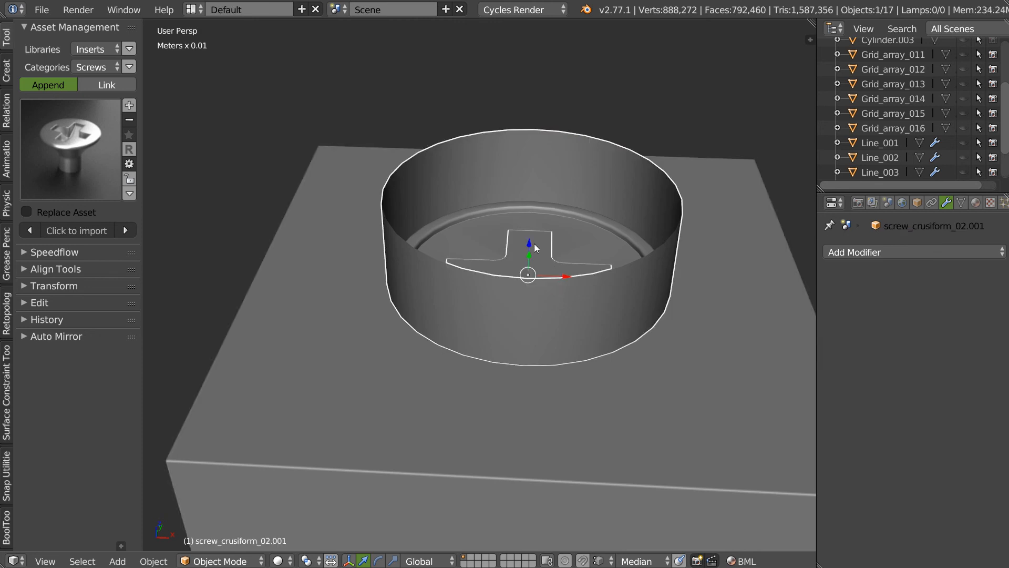
pyautogui.press('g')
pyautogui.press('z')
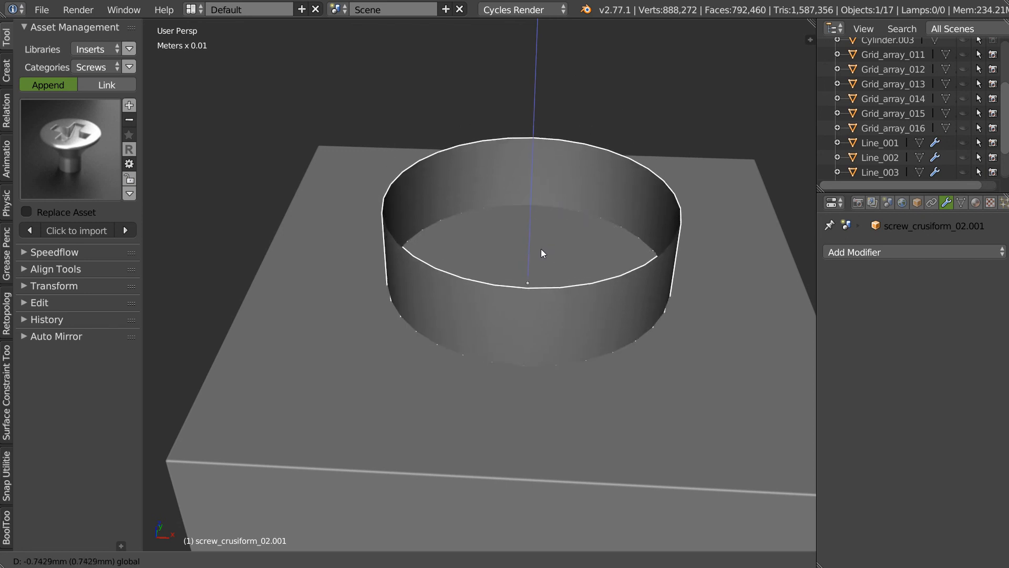
pyautogui.click(541, 249)
# Cut the lowered cutter out of the cube with a Boolean difference and apply the modifier
pyautogui.keyDown('shift'); pyautogui.rightClick(431, 383); pyautogui.keyUp('shift')
pyautogui.press('space')
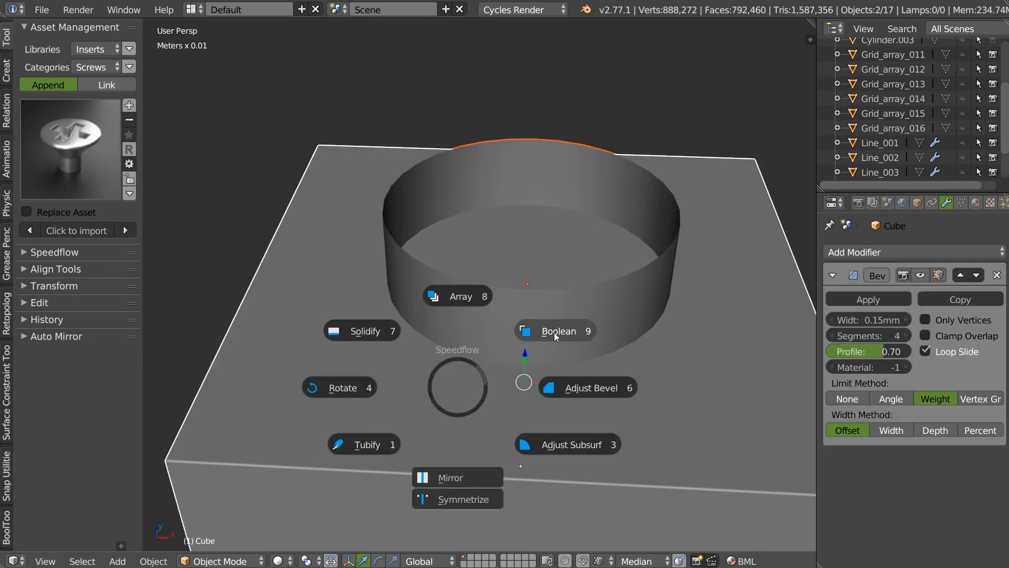
pyautogui.click(556, 329)
pyautogui.moveTo(541, 296); pyautogui.dragTo(490, 288, button='middle')
pyautogui.scroll(3, 500, 300)
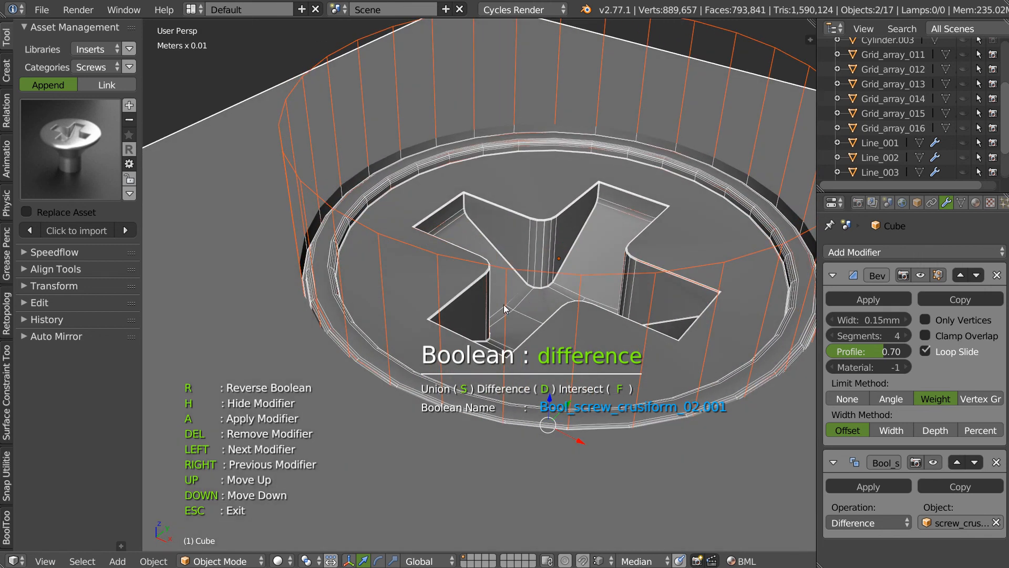
pyautogui.press('a')
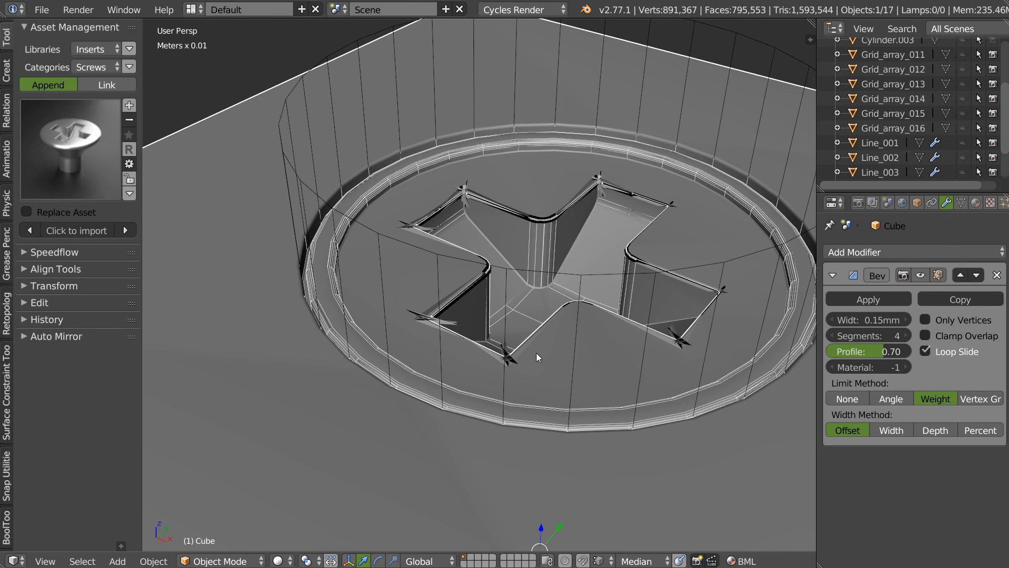
# Undo the second Boolean cut on the cube
pyautogui.hotkey('ctrl', 'z')
pyautogui.hotkey('ctrl', 'z')
pyautogui.hotkey('ctrl', 'z')
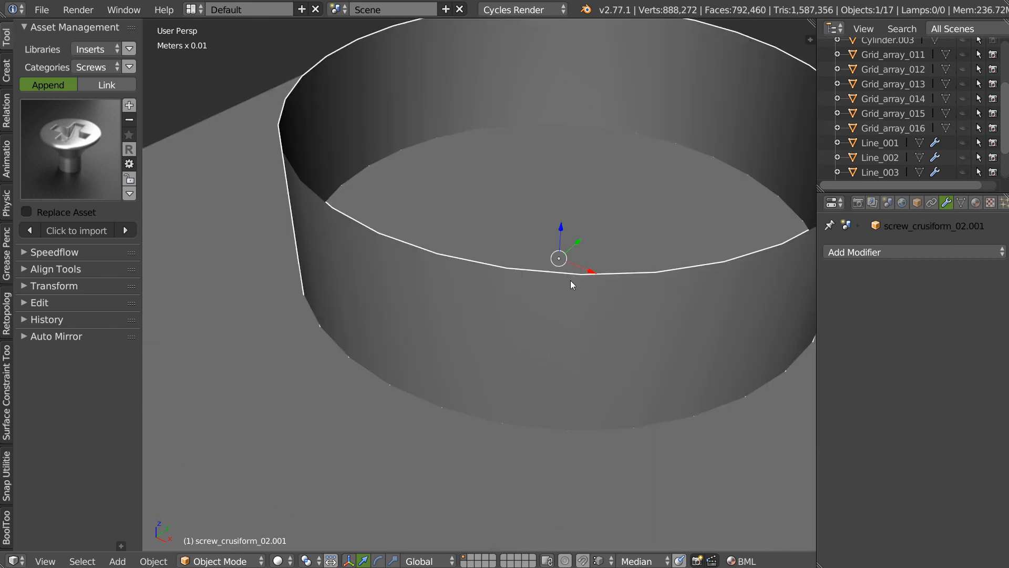
# Isolate the cutter and inspect its mesh in Edit Mode around the cross recess and the rim
pyautogui.hotkey('ctrl', 'shift', 'z')
pyautogui.press('Tab')
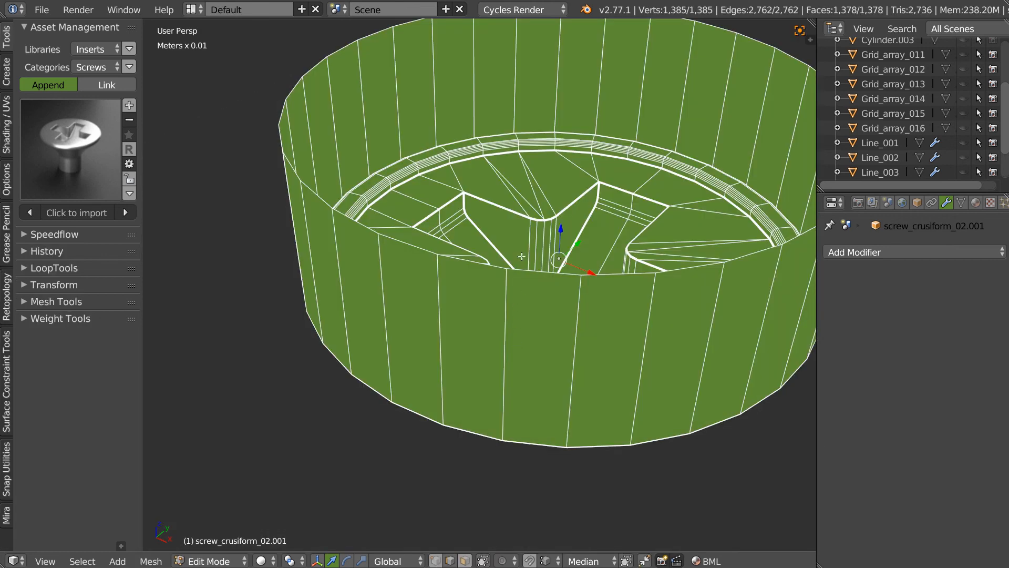
pyautogui.scroll(10, 539, 214)
pyautogui.scroll(1, 521, 192)
pyautogui.scroll(-10, 468, 226)
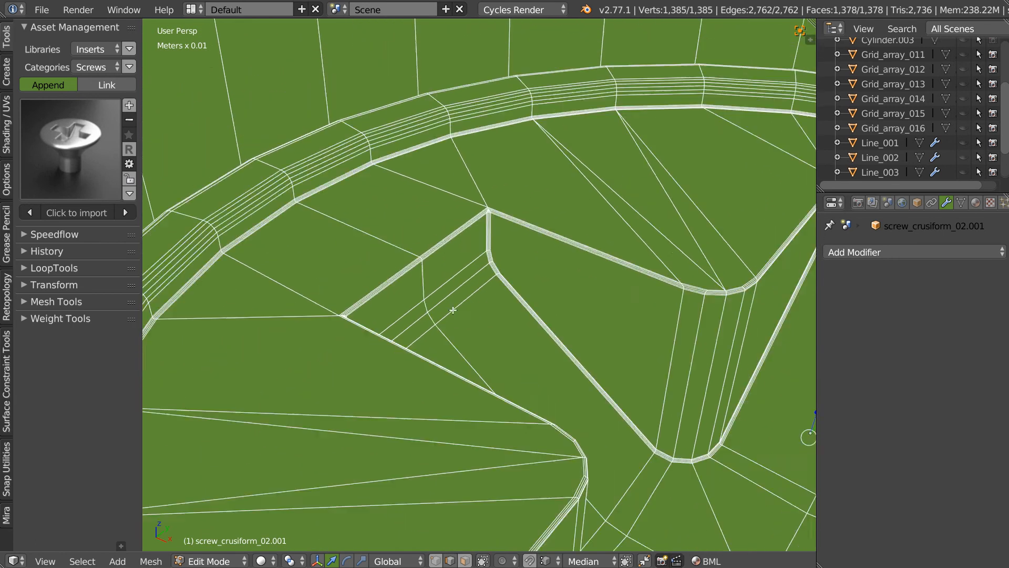
pyautogui.scroll(-7, 582, 259)
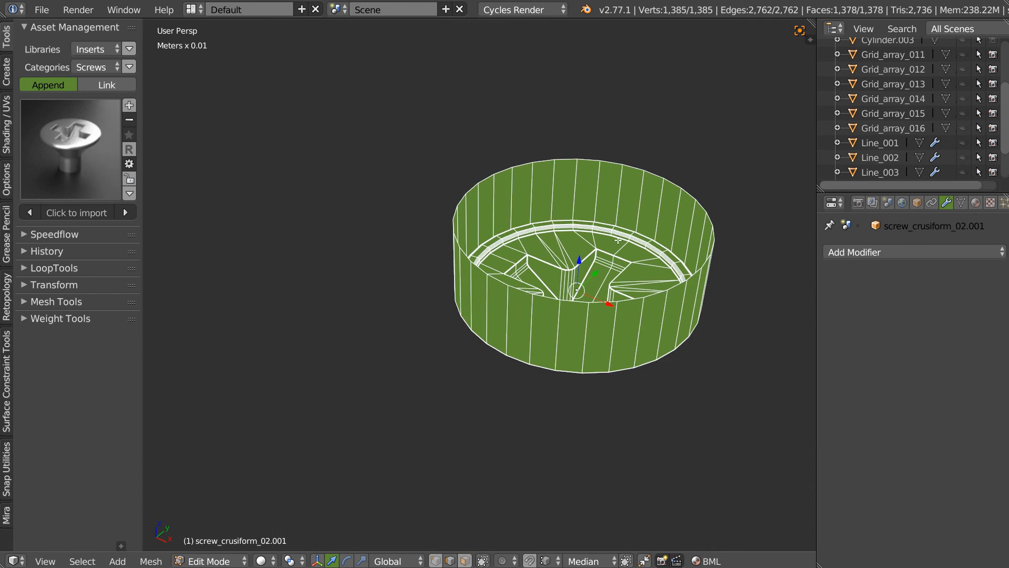
pyautogui.press('Tab')
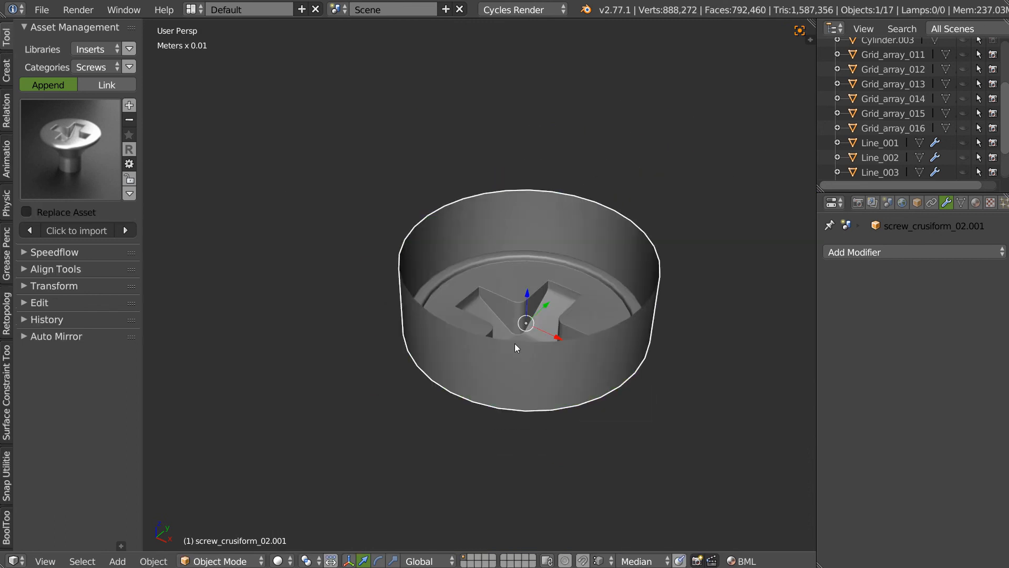
# Bring back the hidden objects and undo the cutter's changes to before its Bevel modifier was applied
pyautogui.hotkey('ctrl', 'z')
pyautogui.rightClick(526, 270)
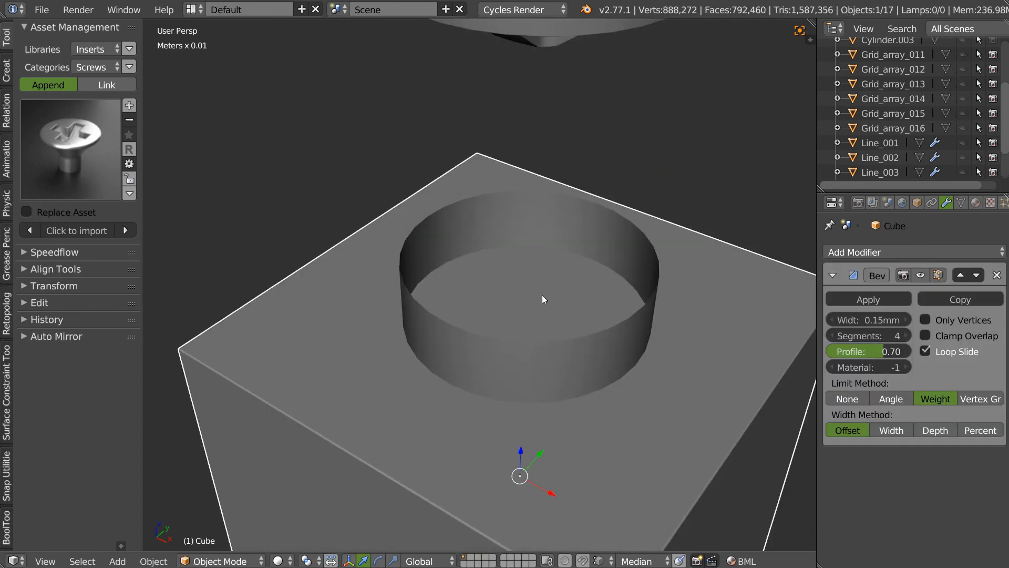
pyautogui.rightClick(536, 320)
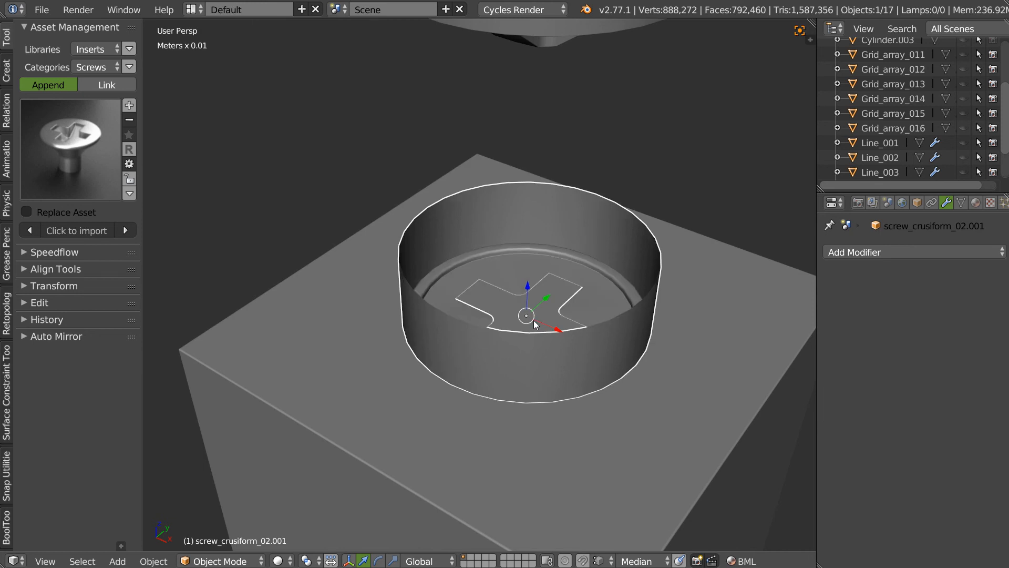
pyautogui.keyDown('shift'); pyautogui.rightClick(533, 320); pyautogui.keyUp('shift')
pyautogui.hotkey('ctrl', 'z')
pyautogui.hotkey('ctrl', 'z')
pyautogui.hotkey('ctrl', 'z')
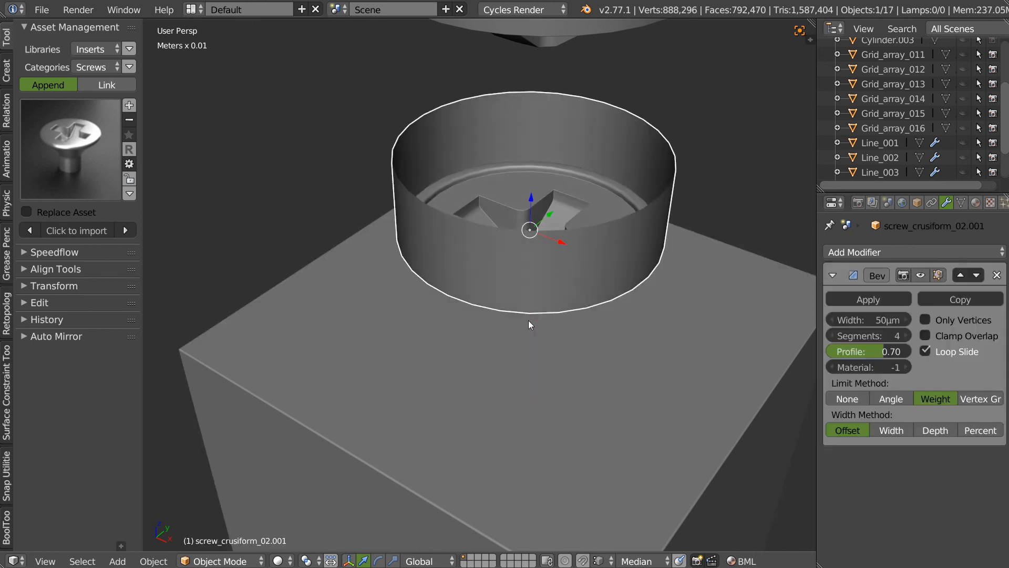
# Remove the cutter's Bevel modifier and clear the sharps from its entire mesh
pyautogui.click(997, 275)
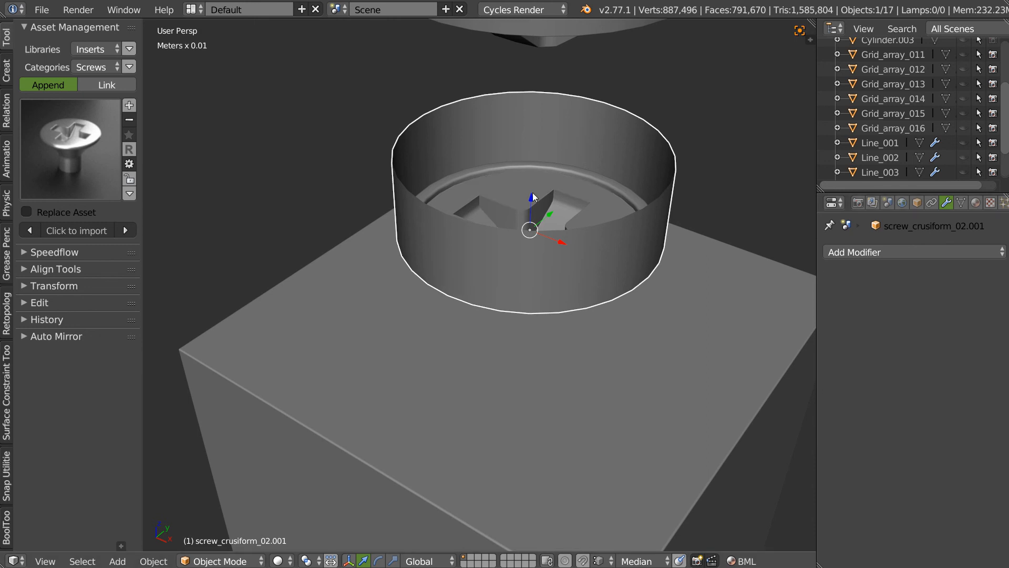
pyautogui.press('Tab')
pyautogui.press('a')
pyautogui.press('a')
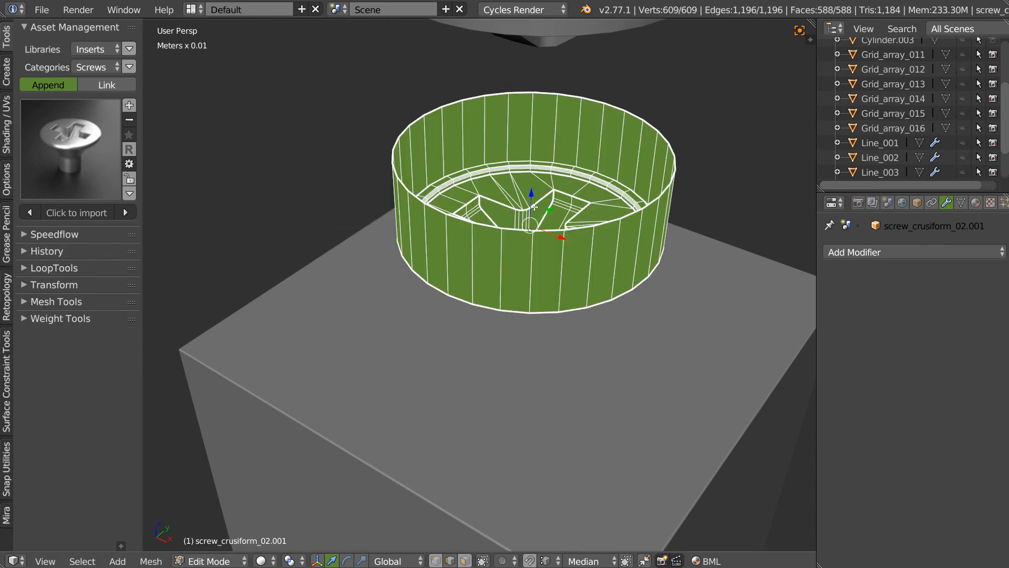
pyautogui.hotkey('shift', 'e')
pyautogui.click(411, 206)
pyautogui.press('Tab')
pyautogui.click(503, 193)
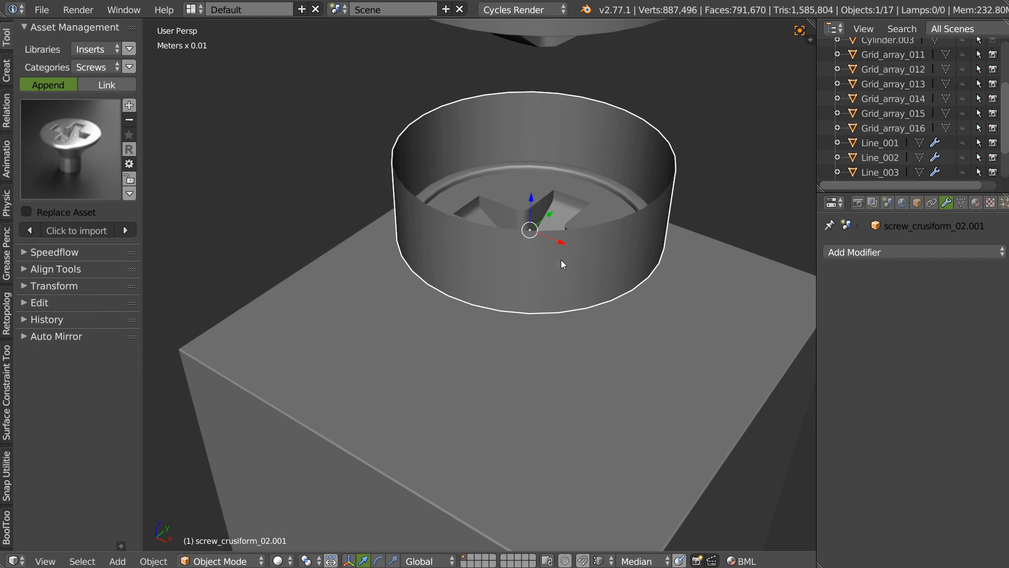
# Lower the cutter along Z into the cube's top, then cut it out with an applied Boolean difference
pyautogui.keyDown('shift'); pyautogui.moveTo(553, 259); pyautogui.dragTo(548, 197, button='middle'); pyautogui.keyUp('shift')
pyautogui.press('g')
pyautogui.press('z')
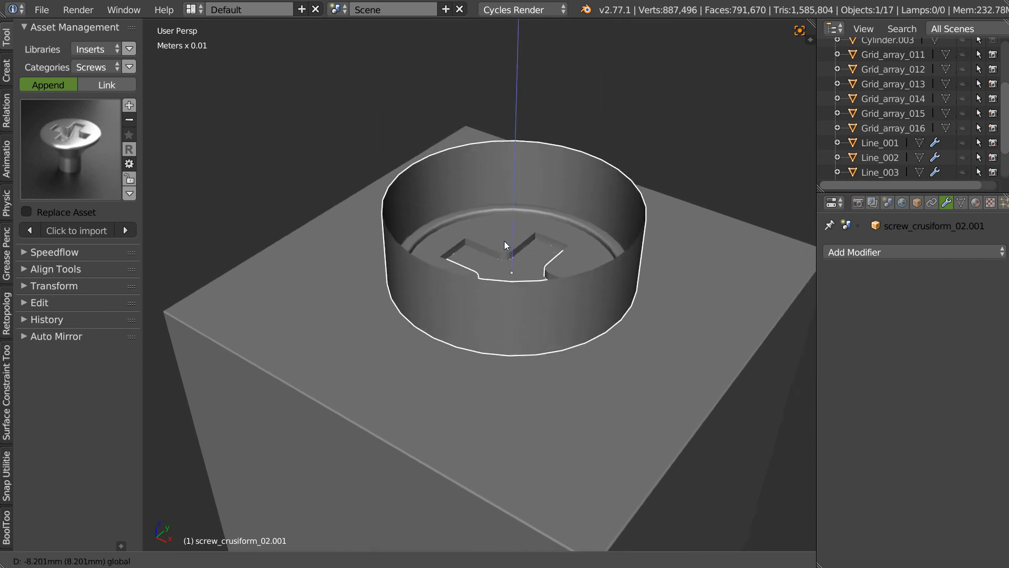
pyautogui.click(499, 257)
pyautogui.keyDown('shift'); pyautogui.click(392, 385); pyautogui.keyUp('shift')
pyautogui.press('space')
pyautogui.click(538, 299)
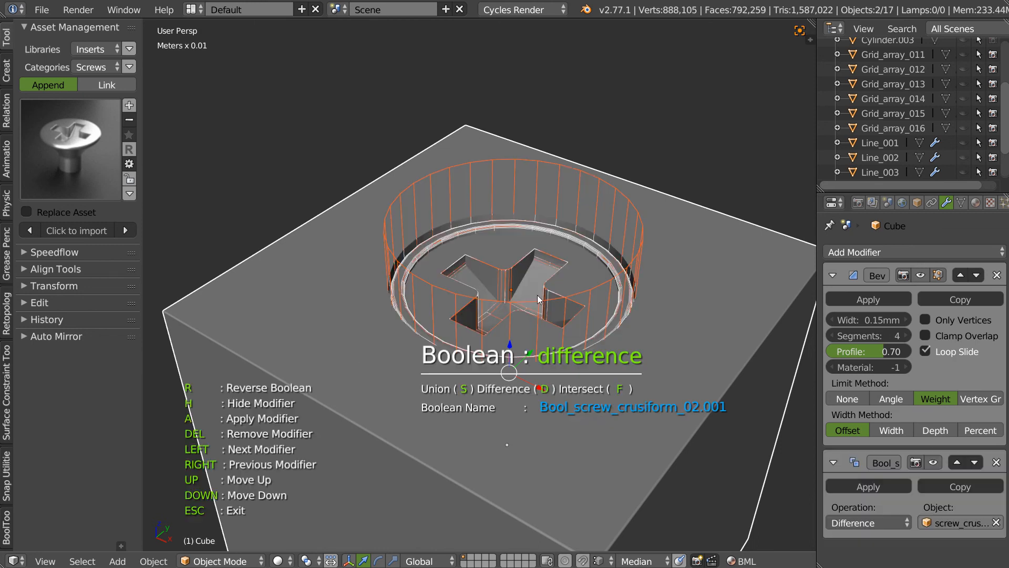
pyautogui.press('a')
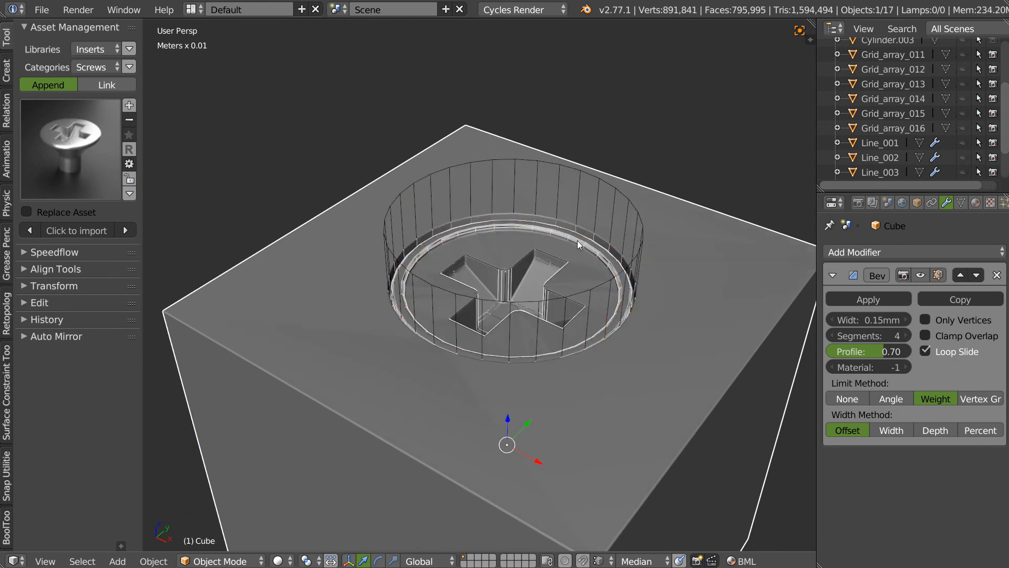
# Raise the wireframe cutter along Z clear of the cube to expose the cut
pyautogui.rightClick(601, 182)
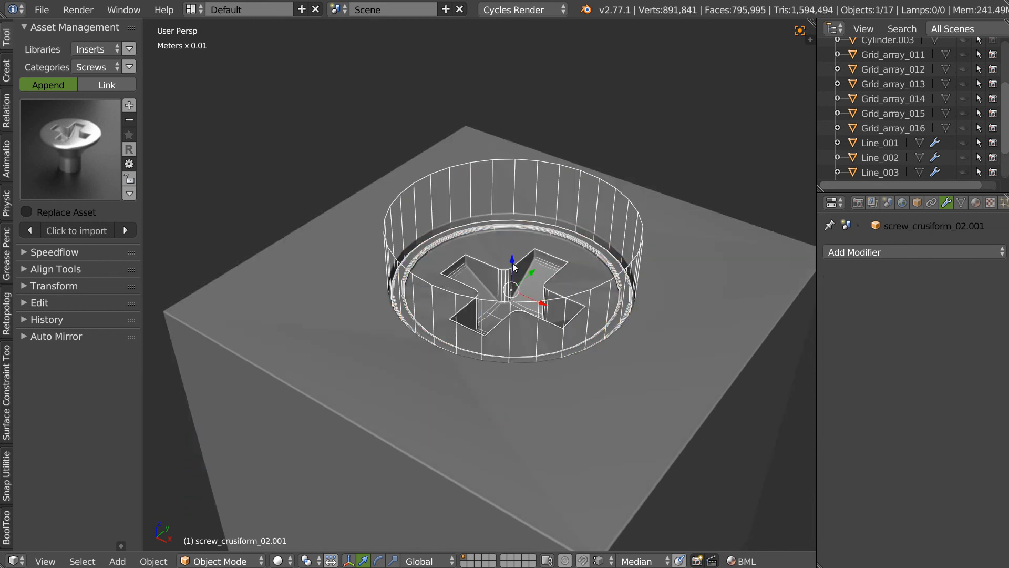
pyautogui.press('g')
pyautogui.press('z')
pyautogui.click(553, 101)
pyautogui.scroll(6, 484, 247)
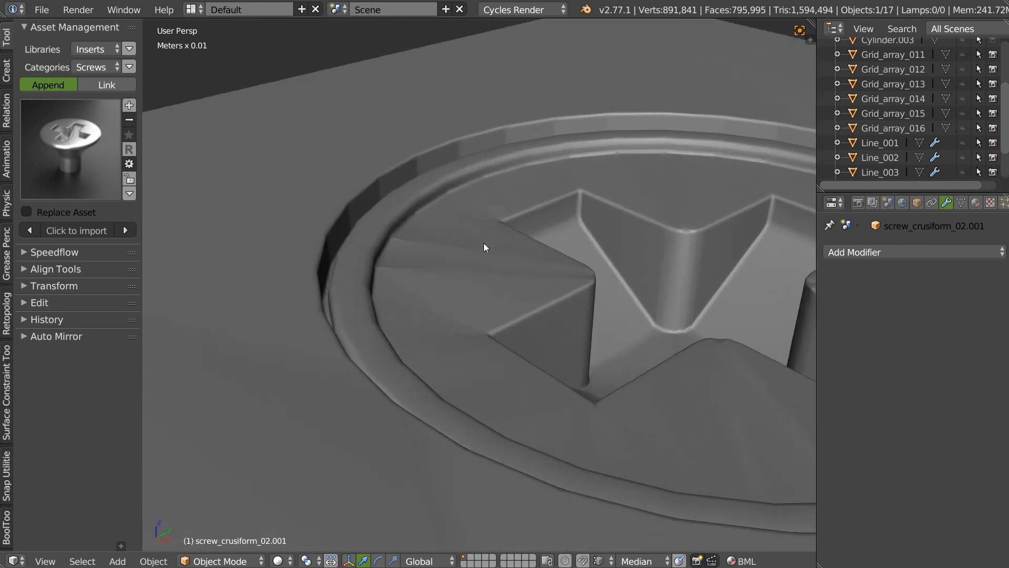
# Examine the cube's mesh in Edit Mode around the cross recess and the circular rim, in vertex and edge selection
pyautogui.press('Tab')
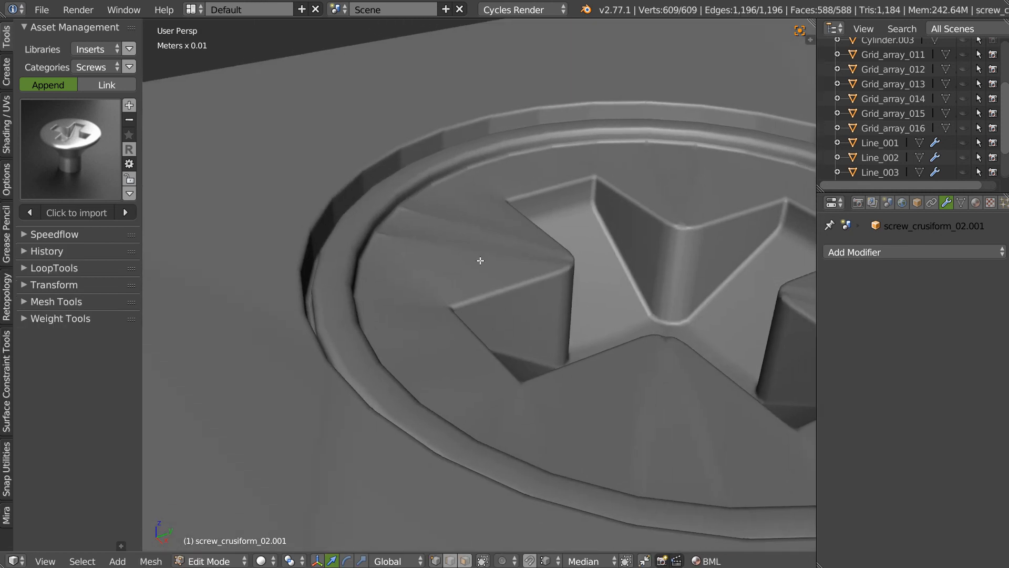
pyautogui.hotkey('ctrl', 'Tab')
pyautogui.hotkey('ctrl', 'Tab')
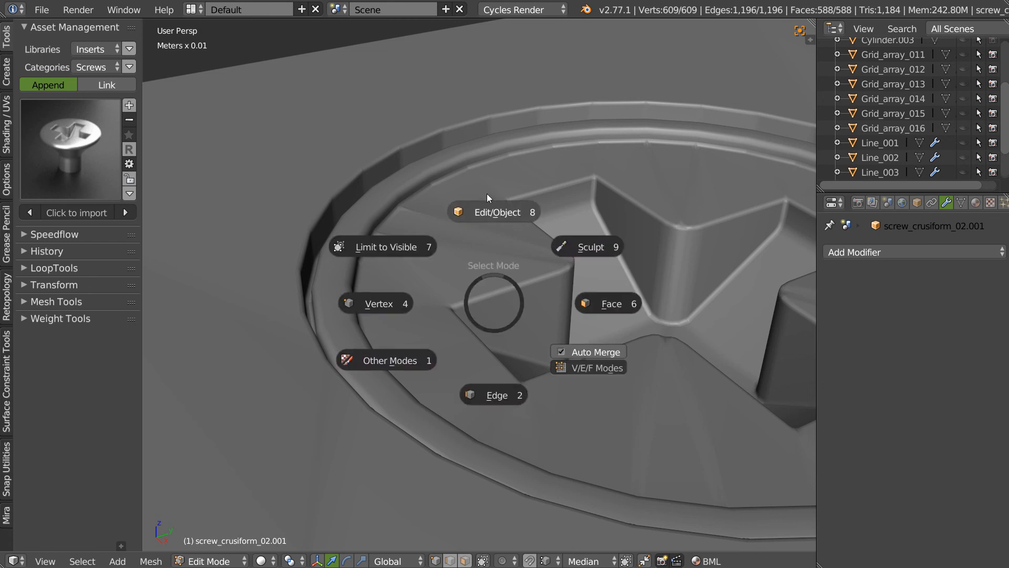
pyautogui.click(489, 236)
pyautogui.rightClick(487, 272)
pyautogui.press('Tab')
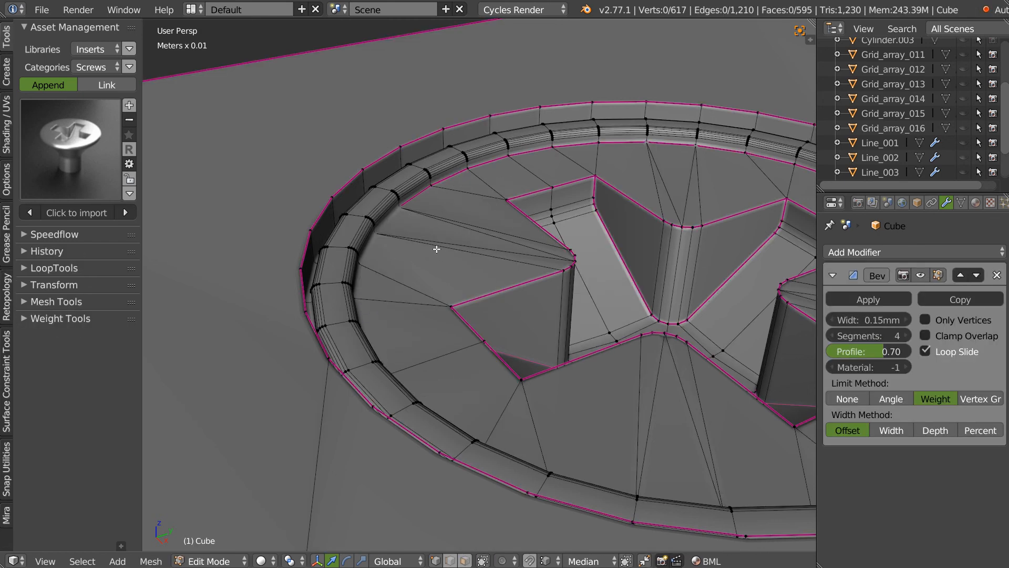
pyautogui.moveTo(475, 251); pyautogui.dragTo(421, 256, button='middle')
pyautogui.keyDown('shift'); pyautogui.moveTo(545, 235); pyautogui.dragTo(401, 279, button='middle'); pyautogui.keyUp('shift')
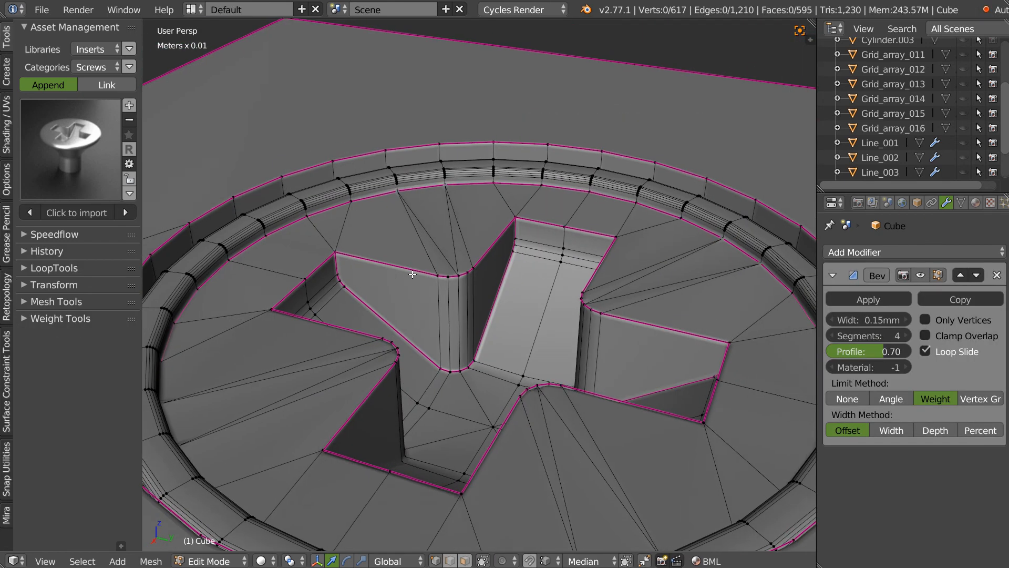
pyautogui.scroll(3, 401, 279)
pyautogui.moveTo(317, 240); pyautogui.dragTo(411, 247, button='middle')
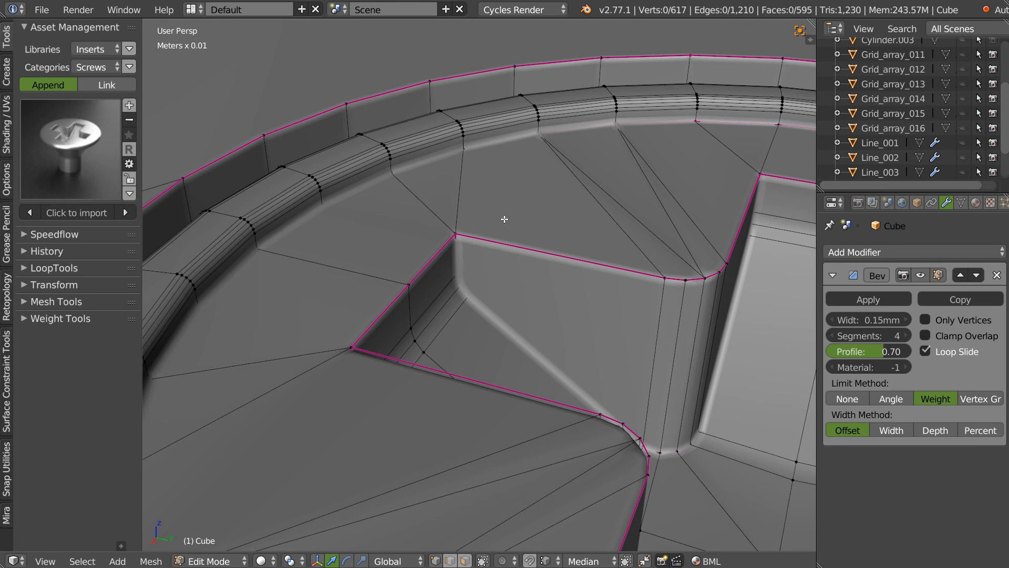
pyautogui.hotkey('ctrl', 'Tab')
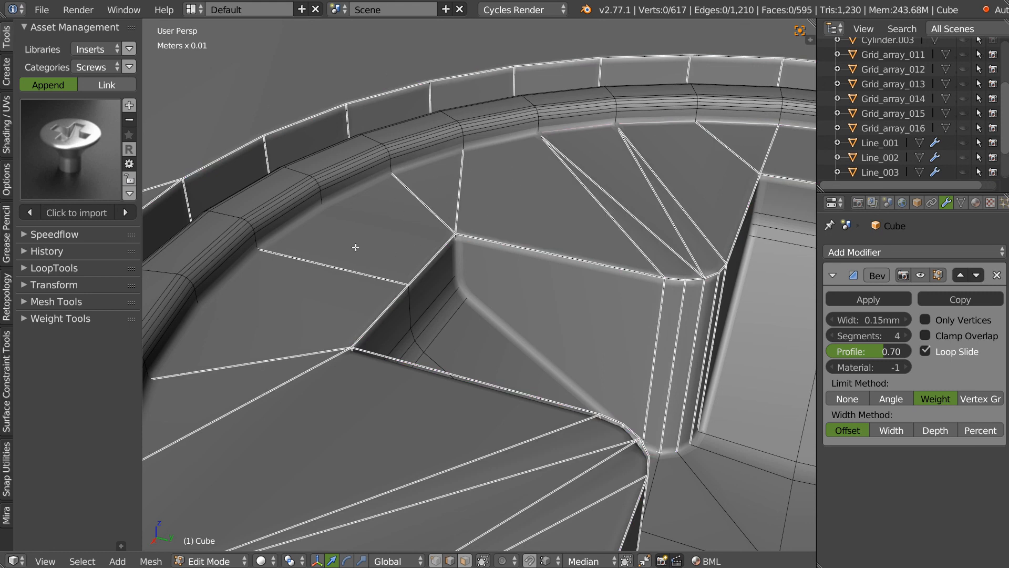
pyautogui.scroll(-7, 504, 186)
pyautogui.moveTo(532, 259); pyautogui.dragTo(491, 286, button='middle')
pyautogui.scroll(-5, 518, 271)
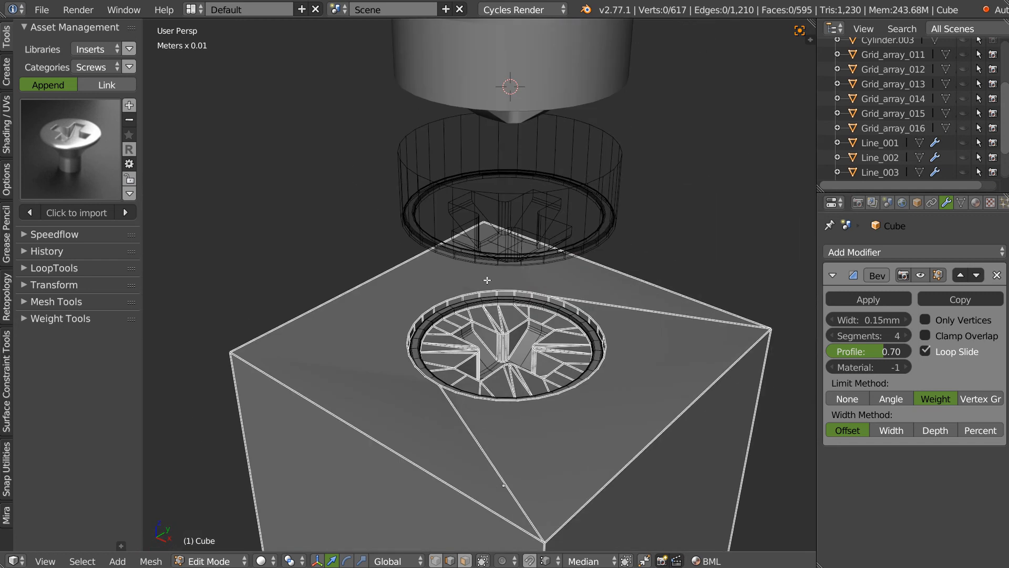
pyautogui.scroll(5, 491, 287)
pyautogui.press('Tab')
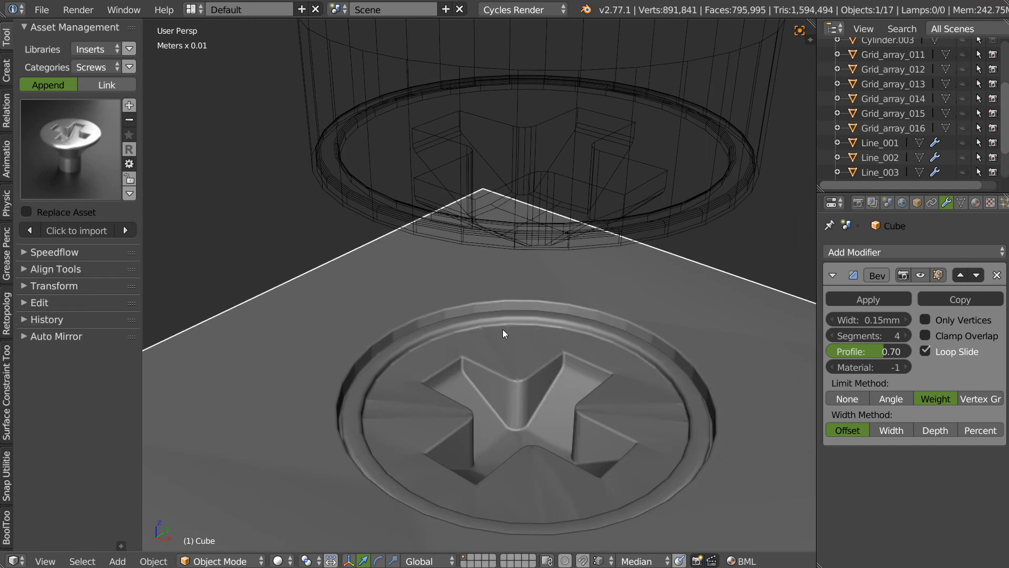
# Undo the latest Boolean test back to editing the cube with its earlier cross-recess cut
pyautogui.hotkey('ctrl', 'z')
pyautogui.hotkey('ctrl', 'z')
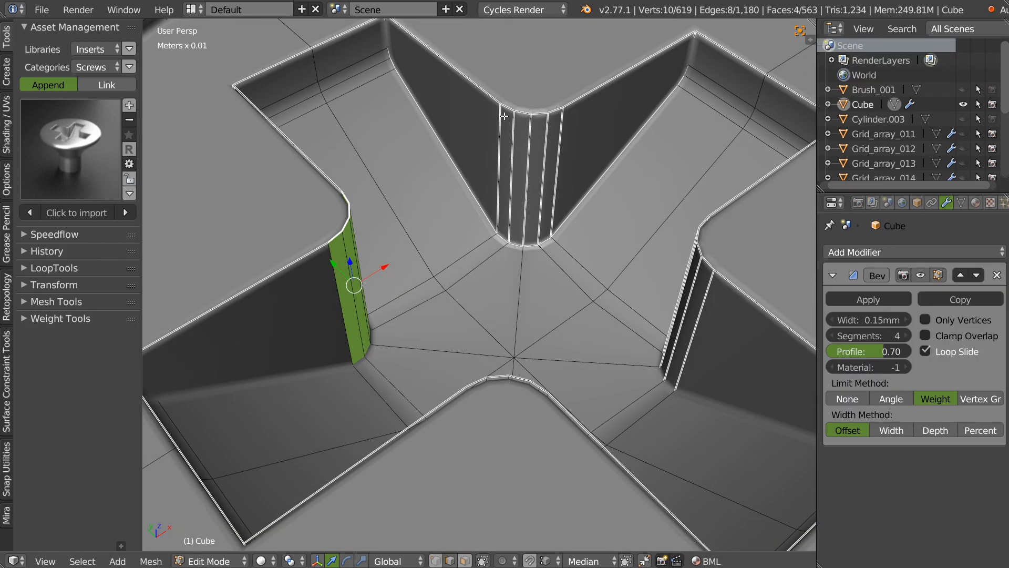
# Apply Add Sharps to the first two vertical edges of the cross recess's rounded inner corner
pyautogui.moveTo(493, 182); pyautogui.dragTo(515, 155, button='middle')
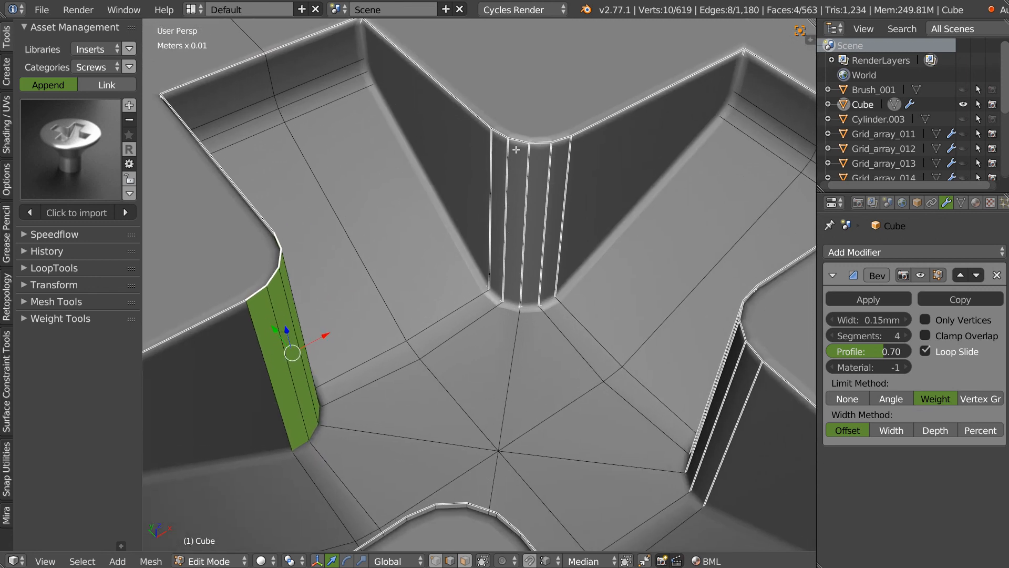
pyautogui.rightClick(491, 156)
pyautogui.keyDown('shift'); pyautogui.rightClick(503, 249); pyautogui.keyUp('shift')
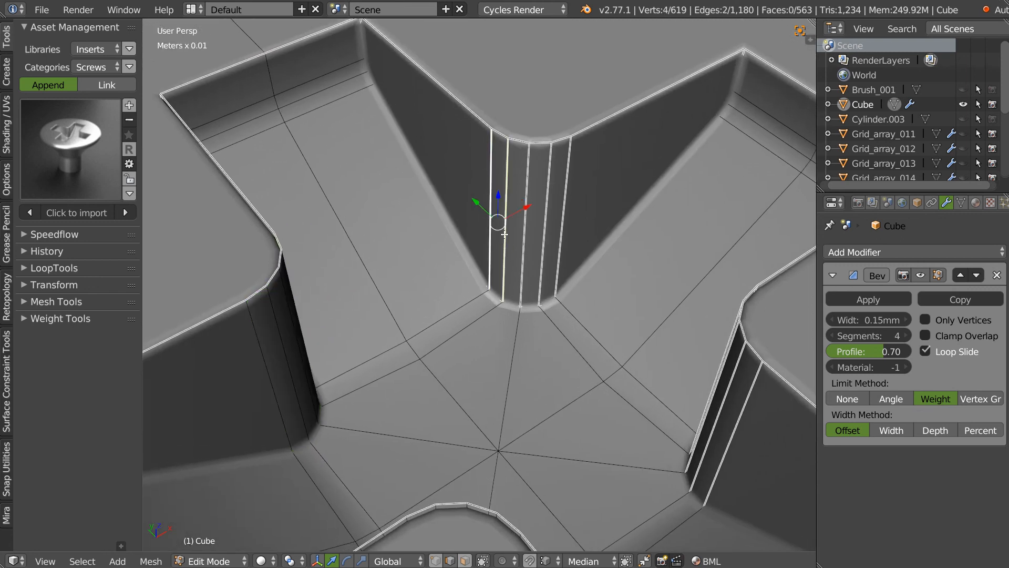
pyautogui.hotkey('shift', 'space')
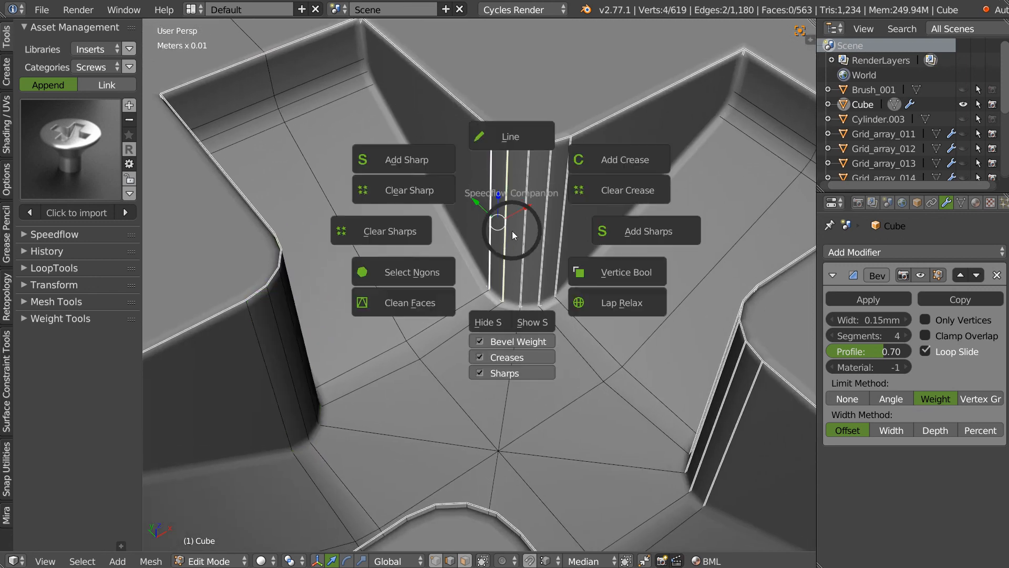
pyautogui.click(645, 231)
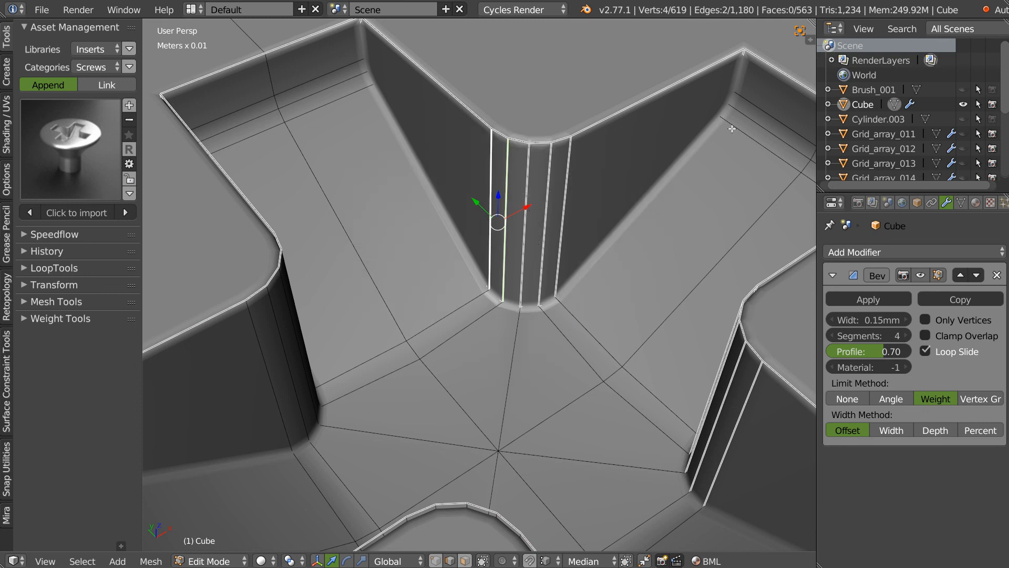
# Apply Clear Sharps to the second and third vertical edges of the same rounded corner
pyautogui.rightClick(530, 165)
pyautogui.keyDown('shift'); pyautogui.rightClick(507, 175); pyautogui.keyUp('shift')
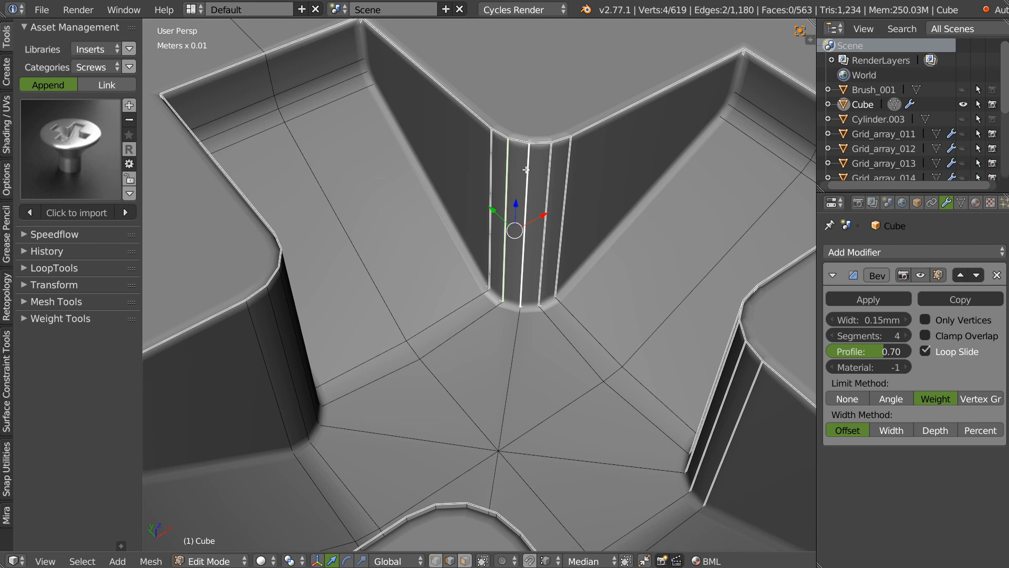
pyautogui.hotkey('ctrl', 'e')
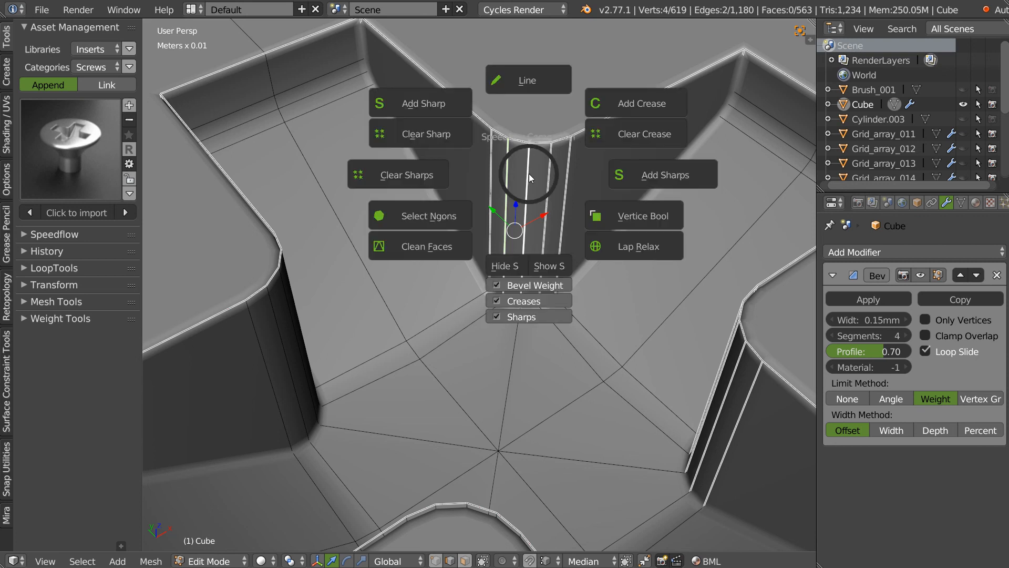
pyautogui.click(424, 172)
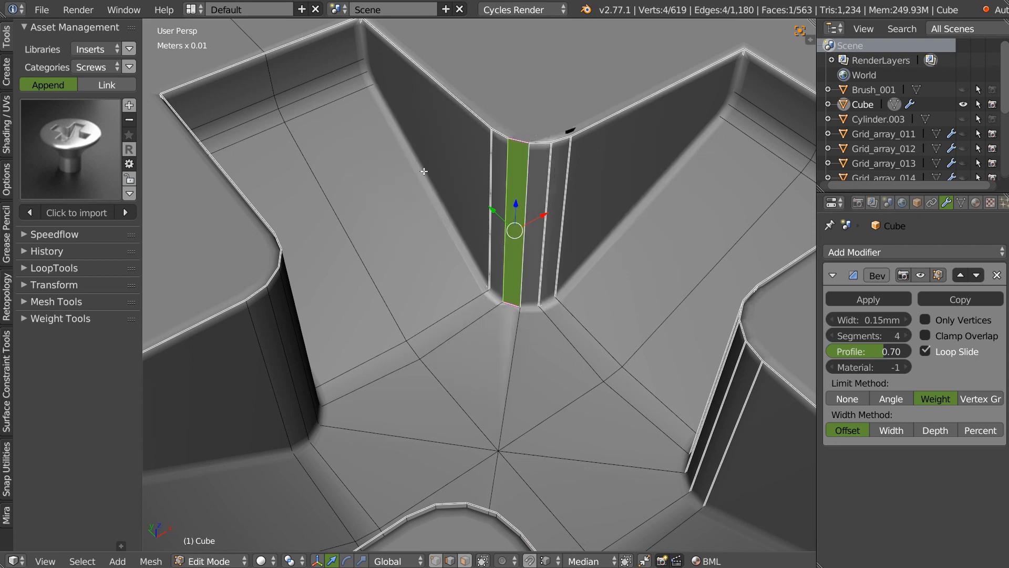
# Clear the sharps from all five vertical edges of the cross recess's rounded corner
pyautogui.rightClick(527, 188)
pyautogui.keyDown('shift'); pyautogui.rightClick(493, 190); pyautogui.keyUp('shift')
pyautogui.keyDown('shift'); pyautogui.rightClick(504, 187); pyautogui.keyUp('shift')
pyautogui.keyDown('shift'); pyautogui.rightClick(528, 173); pyautogui.keyUp('shift')
pyautogui.keyDown('shift'); pyautogui.rightClick(549, 173); pyautogui.keyUp('shift')
pyautogui.keyDown('shift'); pyautogui.rightClick(567, 167); pyautogui.keyUp('shift')
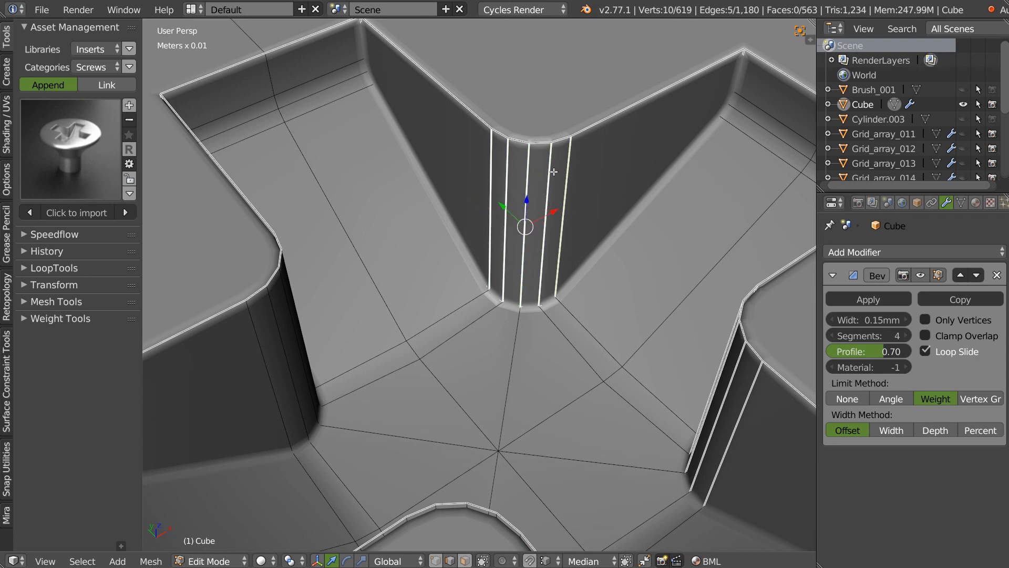
pyautogui.hotkey('ctrl', 'e')
pyautogui.click(671, 174)
# Clear the sharps from the five vertical edges of the next rounded corner of the cross recess
pyautogui.moveTo(670, 174); pyautogui.dragTo(632, 188, button='middle')
pyautogui.rightClick(612, 122)
pyautogui.keyDown('shift'); pyautogui.rightClick(624, 145); pyautogui.keyUp('shift')
pyautogui.keyDown('shift'); pyautogui.rightClick(640, 148); pyautogui.keyUp('shift')
pyautogui.keyDown('shift'); pyautogui.rightClick(661, 139); pyautogui.keyUp('shift')
pyautogui.keyDown('shift'); pyautogui.rightClick(676, 141); pyautogui.keyUp('shift')
pyautogui.hotkey('alt', 'd')
pyautogui.click(751, 140)
# Bevel the outer top edge loop of the circular pocket on the cube with five segments
pyautogui.moveTo(692, 144); pyautogui.dragTo(606, 135, button='middle')
pyautogui.scroll(-5, 606, 135)
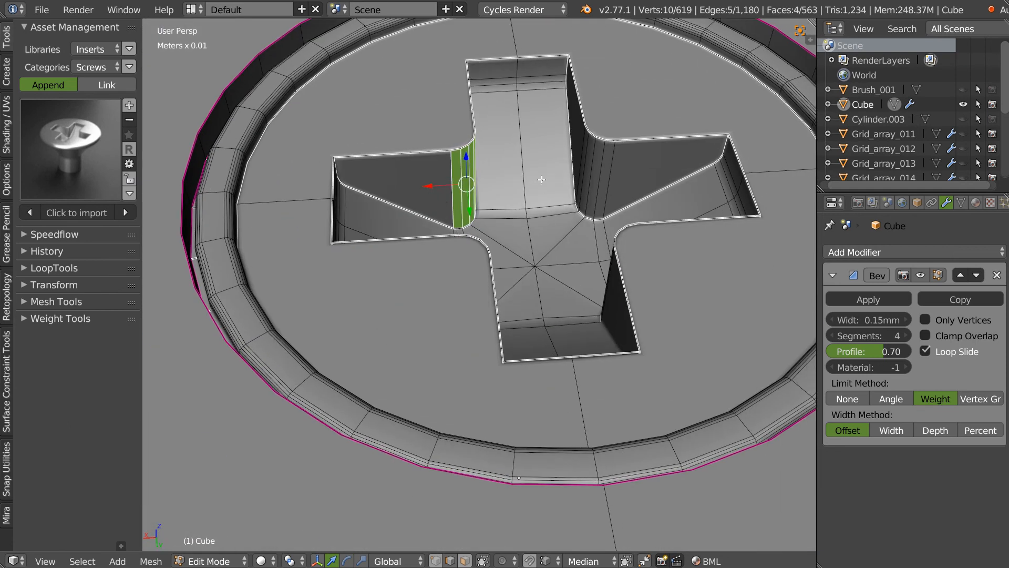
pyautogui.press('Tab')
pyautogui.scroll(-2, 591, 146)
pyautogui.moveTo(544, 184); pyautogui.dragTo(495, 139, button='middle')
pyautogui.press('Tab')
pyautogui.click(472, 103)
pyautogui.keyDown('alt'); pyautogui.rightClick(469, 130); pyautogui.keyUp('alt')
pyautogui.keyDown('alt'); pyautogui.keyDown('shift'); pyautogui.rightClick(618, 128); pyautogui.keyUp('shift'); pyautogui.keyUp('alt')
pyautogui.hotkey('ctrl', 'b')
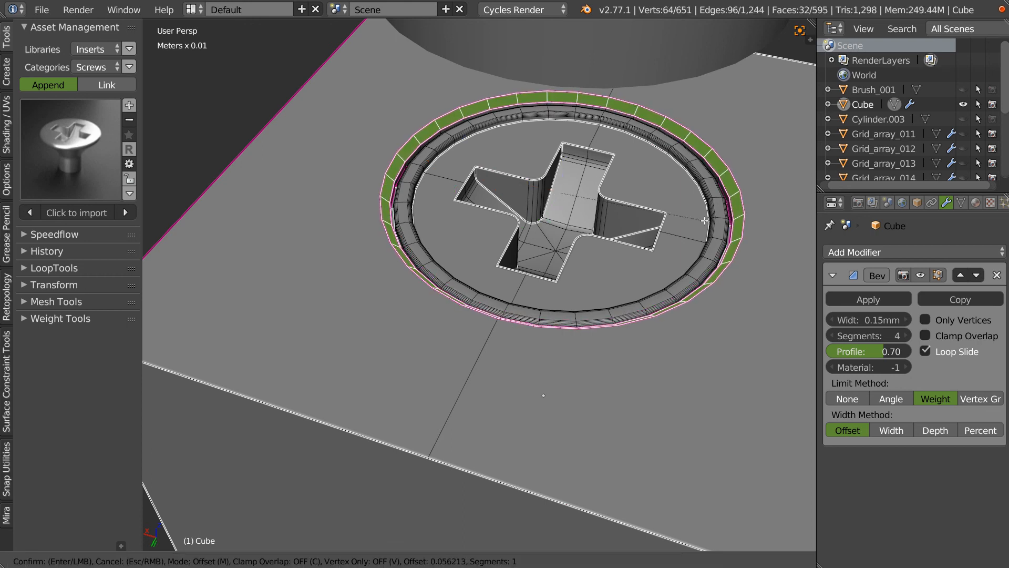
pyautogui.click(703, 221)
# Clear the sharps from the ring of short vertical edges on the pocket's outer wall and return to Object Mode
pyautogui.moveTo(694, 221); pyautogui.dragTo(454, 144, button='middle')
pyautogui.scroll(4, 467, 171)
pyautogui.scroll(-3, 484, 180)
pyautogui.scroll(4, 440, 176)
pyautogui.scroll(3, 440, 176)
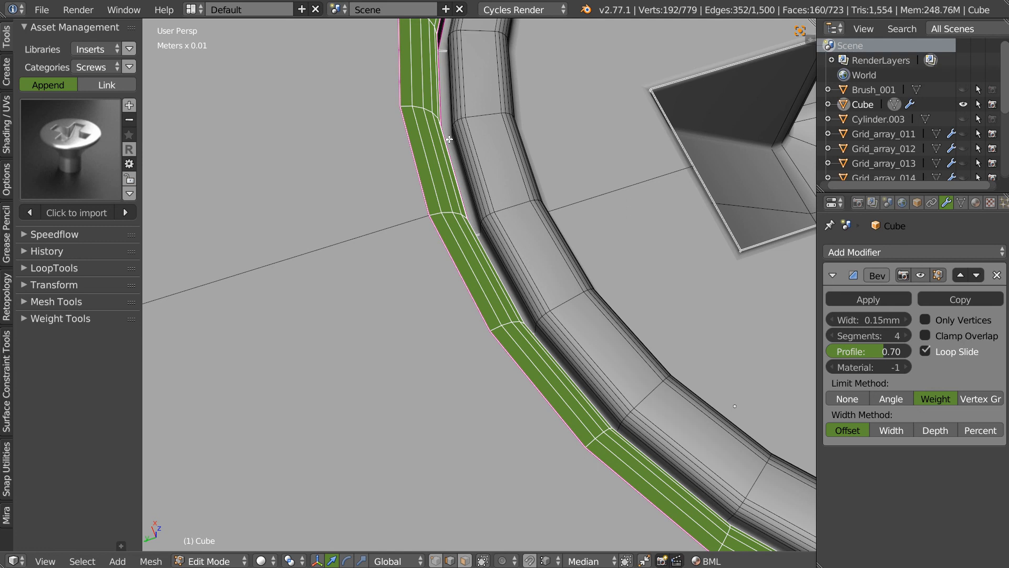
pyautogui.keyDown('ctrl'); pyautogui.keyDown('alt'); pyautogui.rightClick(448, 140); pyautogui.keyUp('alt'); pyautogui.keyUp('ctrl')
pyautogui.press('space')
pyautogui.click(605, 180)
pyautogui.scroll(-2, 600, 180)
pyautogui.keyDown('shift'); pyautogui.moveTo(564, 225); pyautogui.dragTo(512, 279, button='middle'); pyautogui.keyUp('shift')
pyautogui.press('Tab')
pyautogui.click(516, 174)
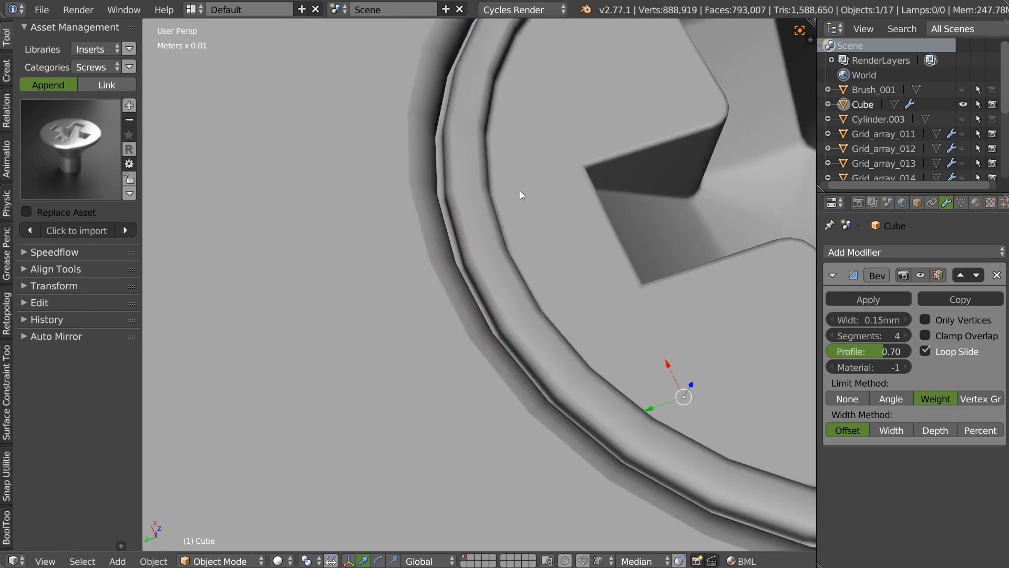
# Examine the cube's beveled pocket rim and cross recess from several angles and distances
pyautogui.moveTo(516, 169); pyautogui.dragTo(505, 183, button='middle')
pyautogui.scroll(-4, 594, 168)
pyautogui.scroll(2, 656, 164)
pyautogui.keyDown('shift'); pyautogui.moveTo(656, 164); pyautogui.dragTo(523, 212, button='middle'); pyautogui.keyUp('shift')
pyautogui.scroll(1, 496, 173)
pyautogui.keyDown('shift'); pyautogui.moveTo(496, 173); pyautogui.dragTo(497, 196, button='middle'); pyautogui.keyUp('shift')
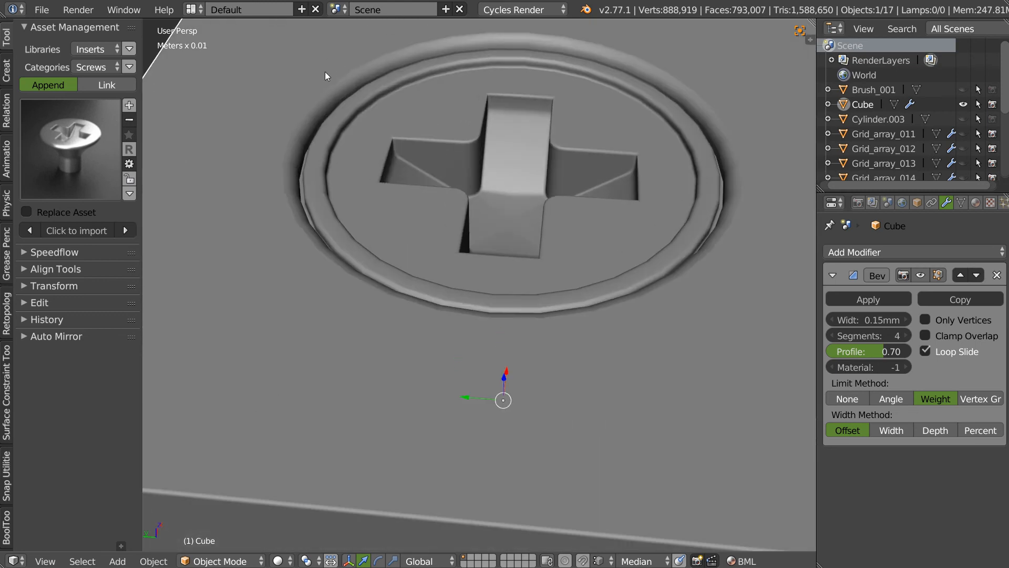
pyautogui.scroll(-3, 342, 144)
pyautogui.scroll(-1, 358, 140)
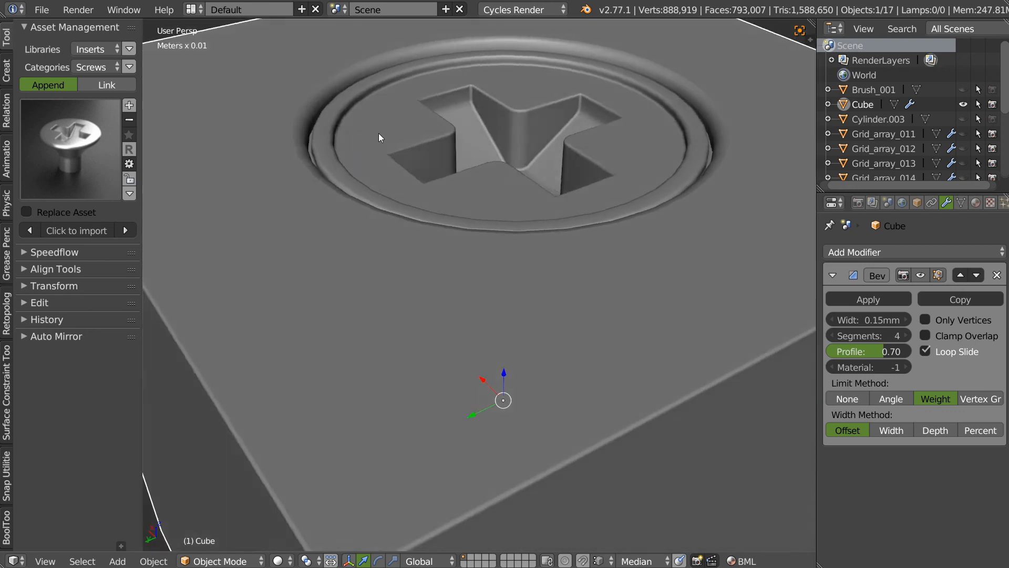
pyautogui.moveTo(355, 140); pyautogui.dragTo(388, 283, button='middle')
pyautogui.scroll(2, 477, 213)
pyautogui.scroll(2, 513, 181)
# Delete the outer wall of screw_crusiform_02.002 by selecting the region bounded by the rim's edge loop
pyautogui.click(518, 185)
pyautogui.press('Tab')
pyautogui.click(587, 118)
pyautogui.moveTo(587, 119); pyautogui.dragTo(578, 235, button='middle')
pyautogui.keyDown('alt'); pyautogui.click(581, 234); pyautogui.keyUp('alt')
pyautogui.press('a')
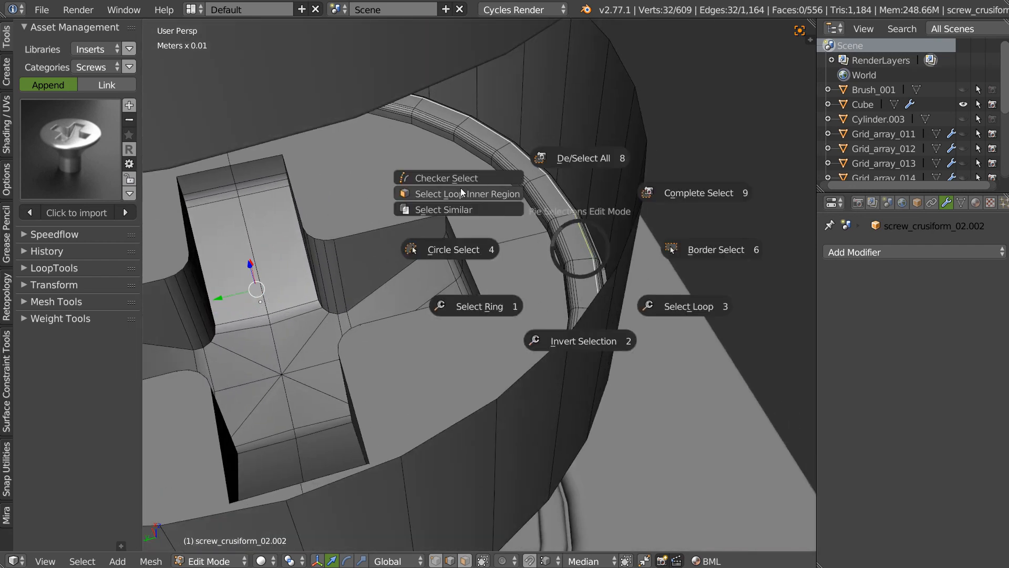
pyautogui.click(463, 193)
pyautogui.press('x')
pyautogui.click(592, 243)
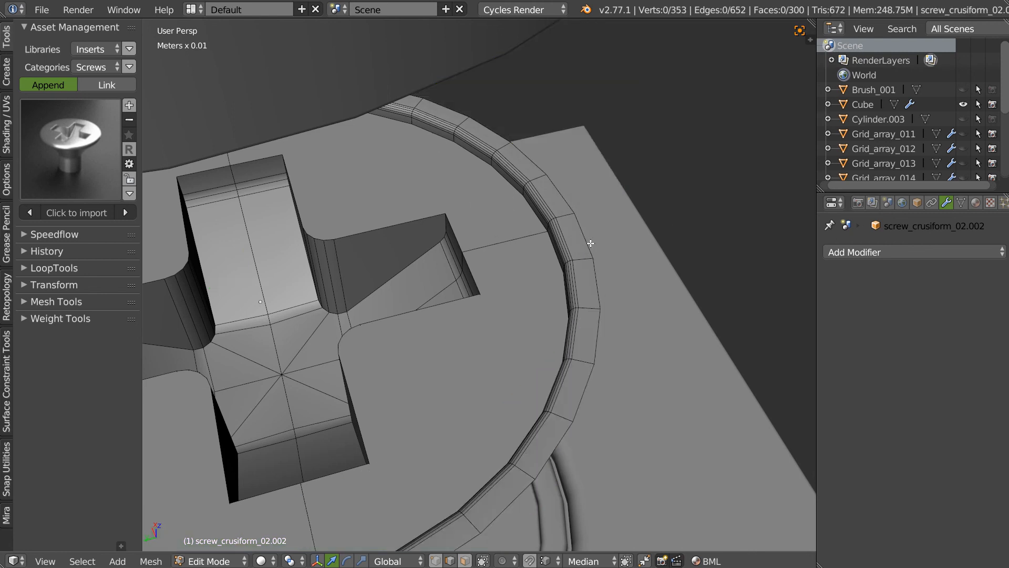
# Dissolve the six bevel edge loops along the rim of screw_crusiform_02.002
pyautogui.moveTo(573, 229); pyautogui.dragTo(559, 207, button='middle')
pyautogui.scroll(4, 564, 179)
pyautogui.keyDown('alt'); pyautogui.click(564, 198); pyautogui.keyUp('alt')
pyautogui.keyDown('alt'); pyautogui.keyDown('shift'); pyautogui.click(567, 197); pyautogui.keyUp('shift'); pyautogui.keyUp('alt')
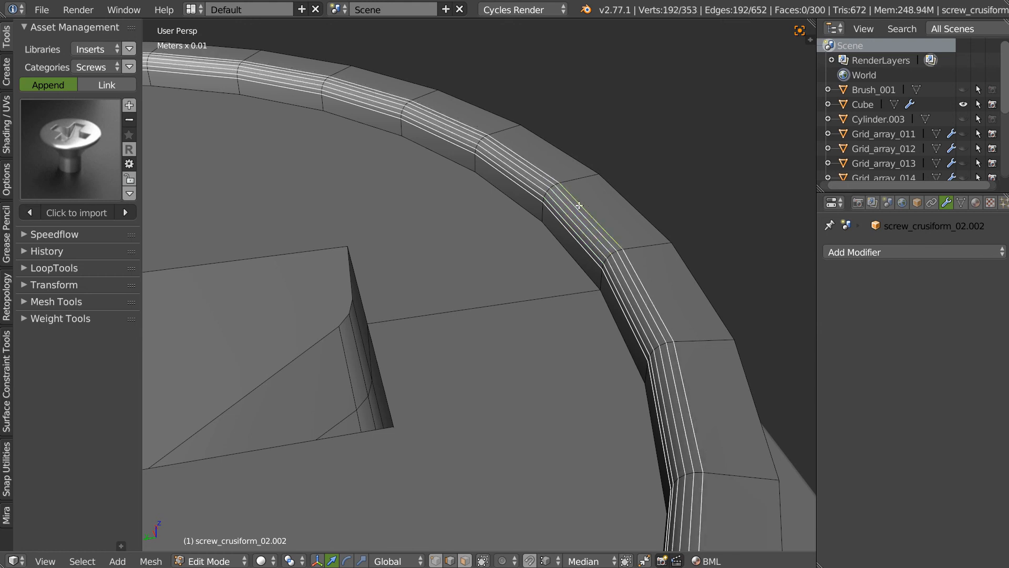
pyautogui.hotkey('ctrl', 'x')
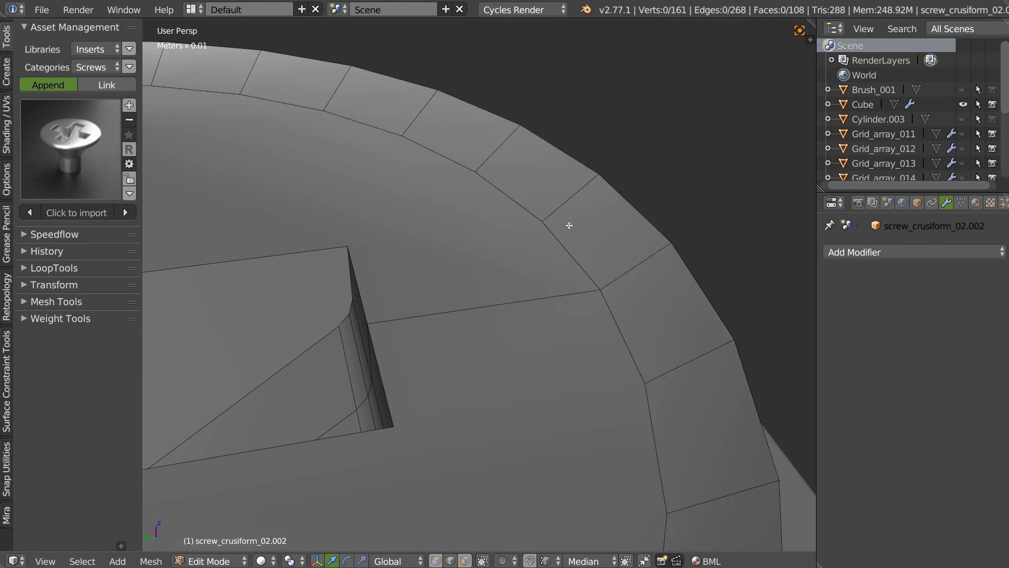
# Undo the rim dissolve on screw_crusiform_02.002, leave one rim edge loop out of the selection and dissolve the other five
pyautogui.hotkey('ctrl', 'z')
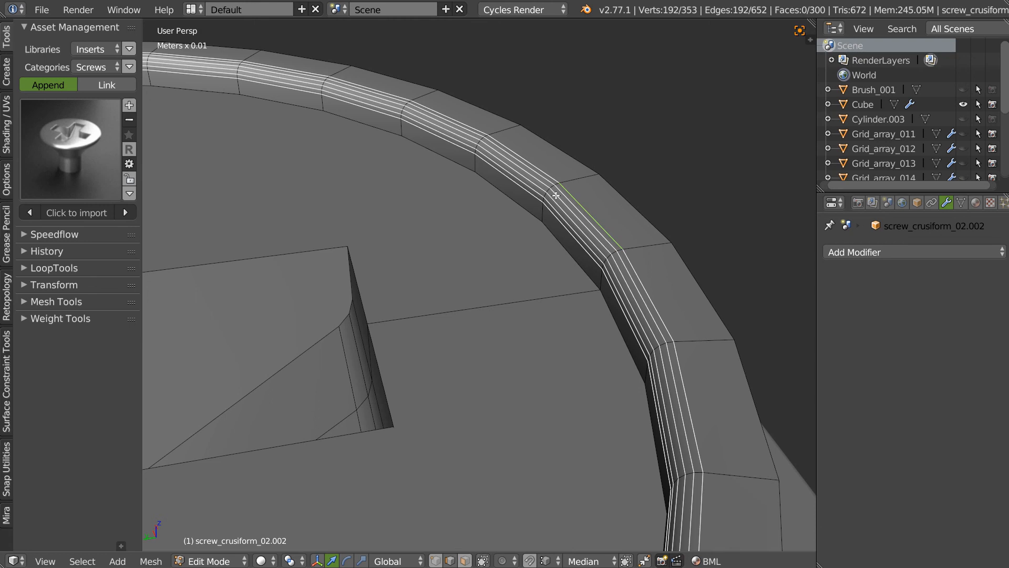
pyautogui.keyDown('alt'); pyautogui.keyDown('shift'); pyautogui.click(564, 215); pyautogui.keyUp('shift'); pyautogui.keyUp('alt')
pyautogui.hotkey('ctrl', 'x')
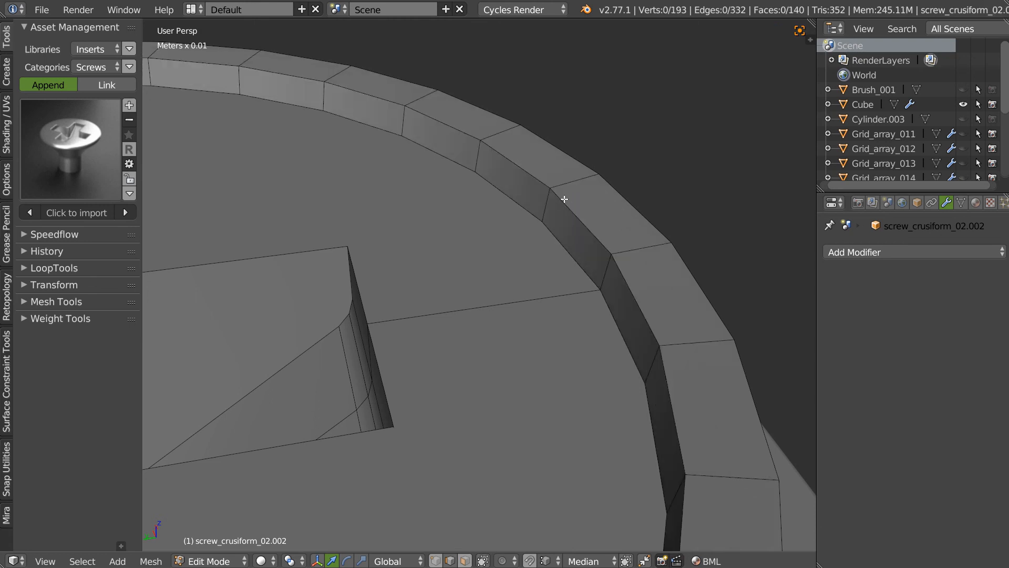
# Bevel the remaining rim edge loop with 6 segments and an offset of about 0.047
pyautogui.keyDown('alt'); pyautogui.click(593, 224); pyautogui.keyUp('alt')
pyautogui.hotkey('ctrl', 'b')
pyautogui.scroll(2, 660, 245)
pyautogui.scroll(3, 683, 253)
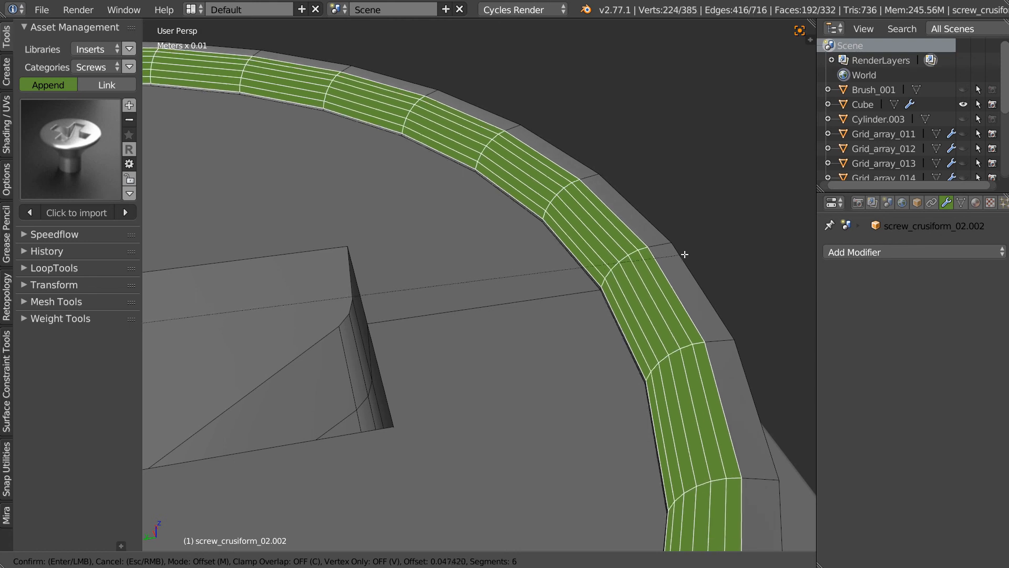
pyautogui.click(687, 255)
# Extrude the outer edge loop of the beveled rim and raise it along Z into a tall cylindrical wall
pyautogui.moveTo(687, 255); pyautogui.dragTo(542, 322, button='middle')
pyautogui.scroll(-3, 554, 292)
pyautogui.keyDown('alt'); pyautogui.click(609, 408); pyautogui.keyUp('alt')
pyautogui.moveTo(695, 175); pyautogui.dragTo(586, 263, button='middle')
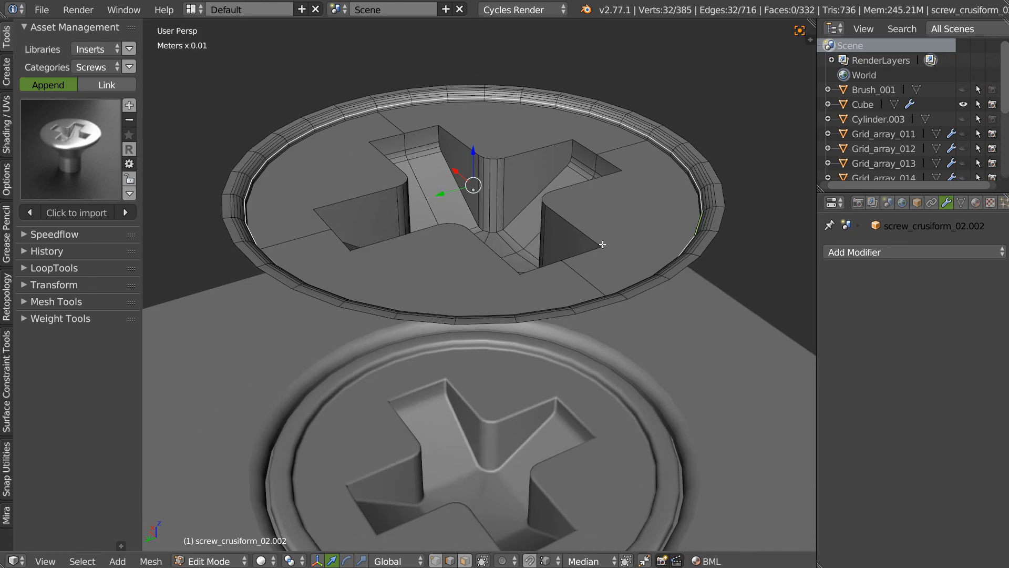
pyautogui.moveTo(639, 193); pyautogui.dragTo(497, 163, button='middle')
pyautogui.scroll(-4, 541, 293)
pyautogui.moveTo(519, 275); pyautogui.dragTo(512, 158, button='middle')
pyautogui.press('e')
pyautogui.rightClick(481, 152)
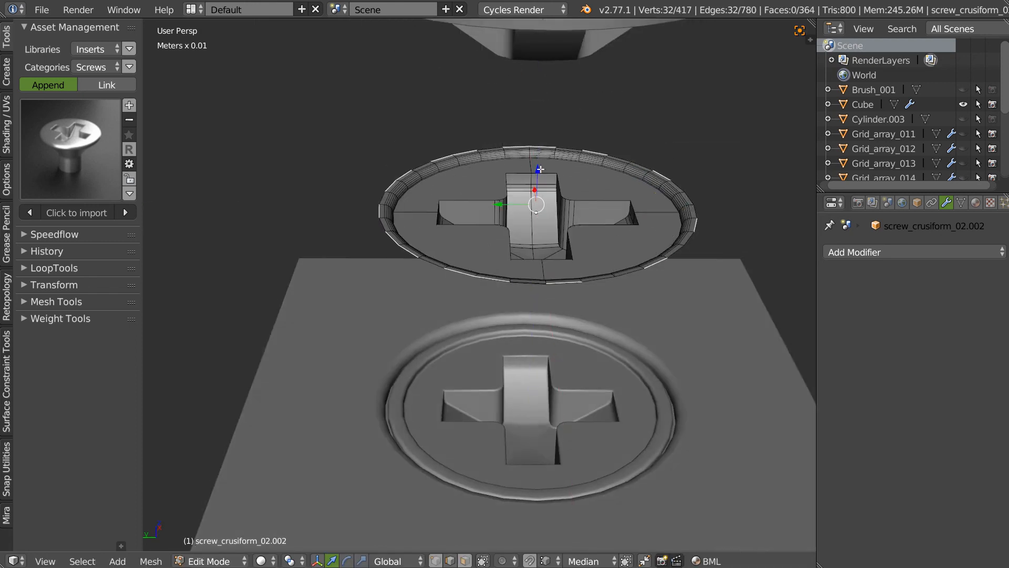
pyautogui.press('g')
pyautogui.press('z')
pyautogui.click(541, 92)
pyautogui.scroll(-3, 499, 243)
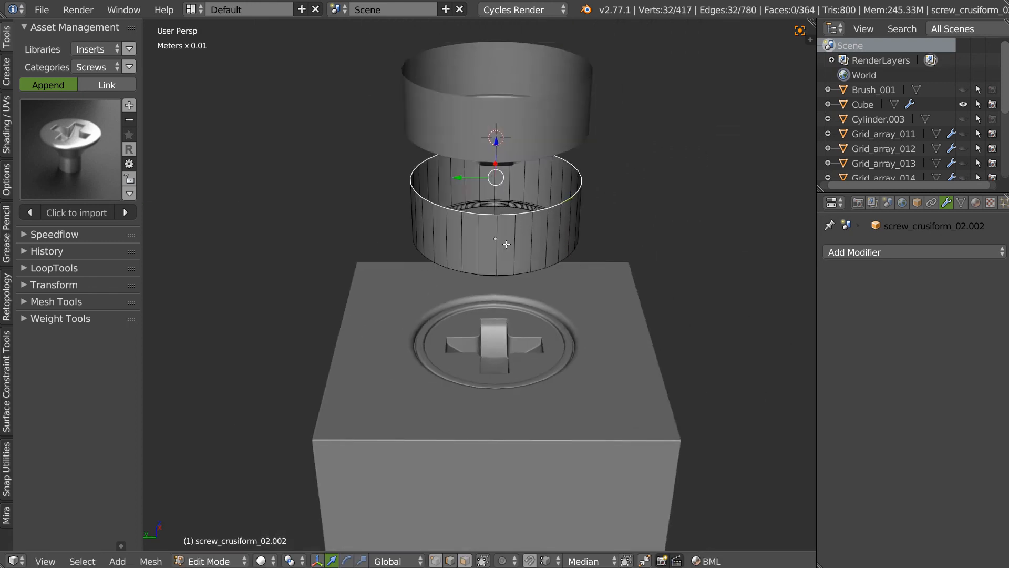
# Return to Object Mode, delete the cube with the old recess and add a new cube
pyautogui.press('Tab')
pyautogui.rightClick(575, 372)
pyautogui.press('KP_Decimal')
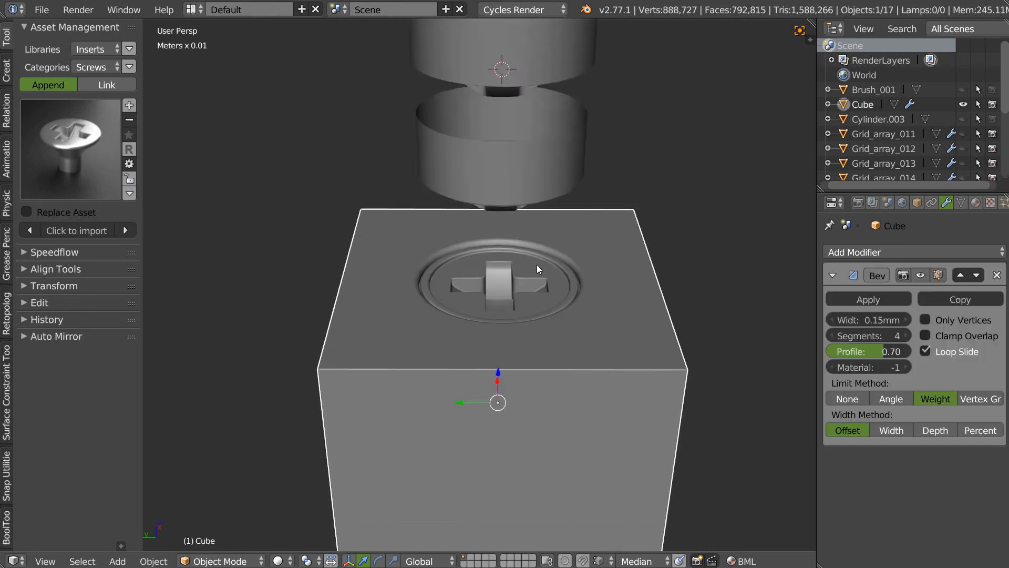
pyautogui.press('x')
pyautogui.click(510, 321)
pyautogui.rightClick(515, 313)
pyautogui.click(462, 396)
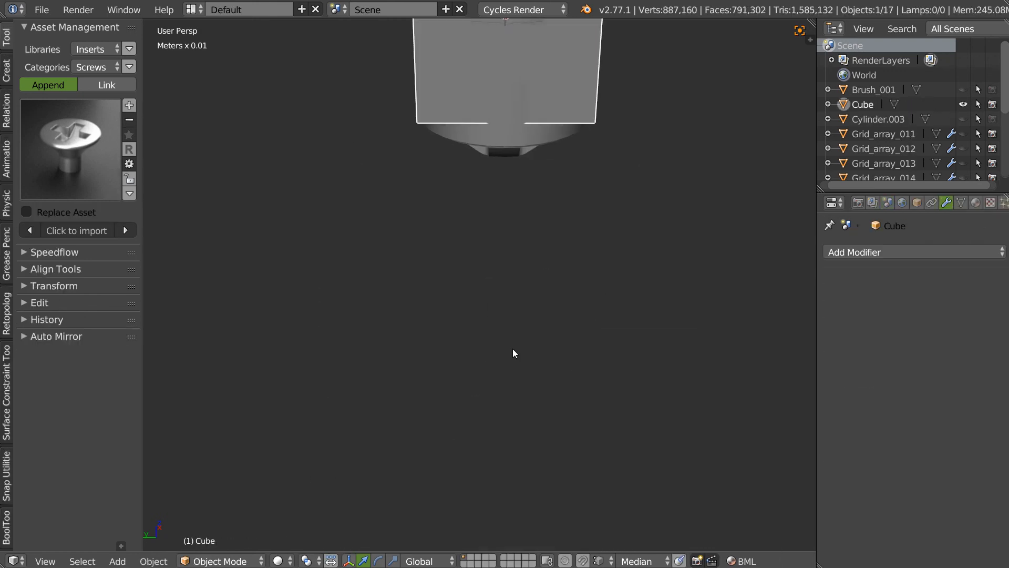
# Lower the new cube along Z below the screw objects and scale it up to a large block
pyautogui.press('g')
pyautogui.press('z')
pyautogui.click(498, 309)
pyautogui.press('s')
pyautogui.rightClick(547, 331)
pyautogui.press('s')
pyautogui.click(675, 364)
# Cut two perpendicular centered edge loops across the cube and return to Object Mode
pyautogui.press('Tab')
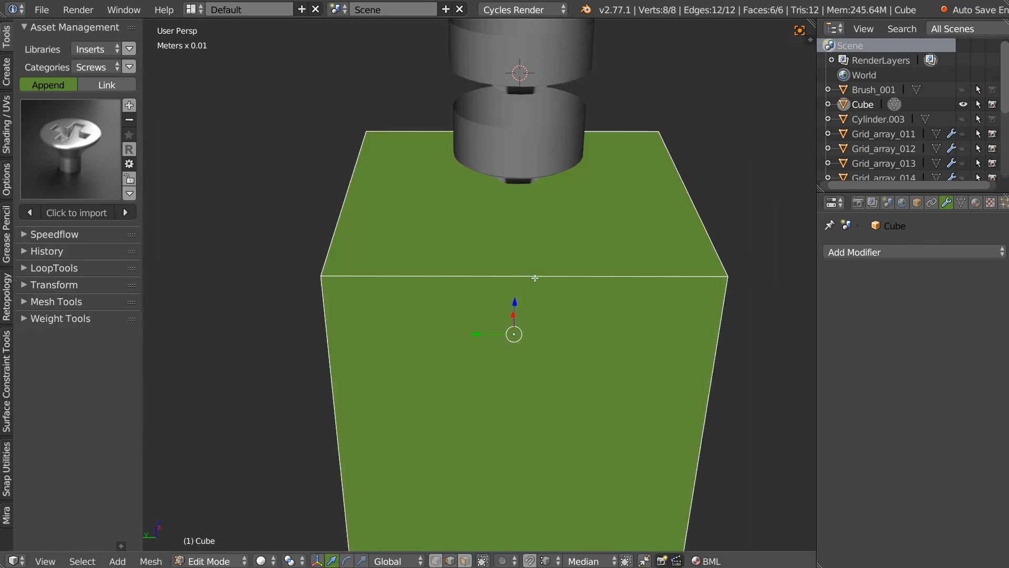
pyautogui.hotkey('ctrl', 'r')
pyautogui.click(526, 271)
pyautogui.click(526, 271)
pyautogui.press('Tab')
# Select screw_crusiform_02.002 and reposition it along Z above the new cube
pyautogui.click(514, 131)
pyautogui.rightClick(543, 143)
pyautogui.moveTo(542, 143); pyautogui.dragTo(525, 131, button='middle')
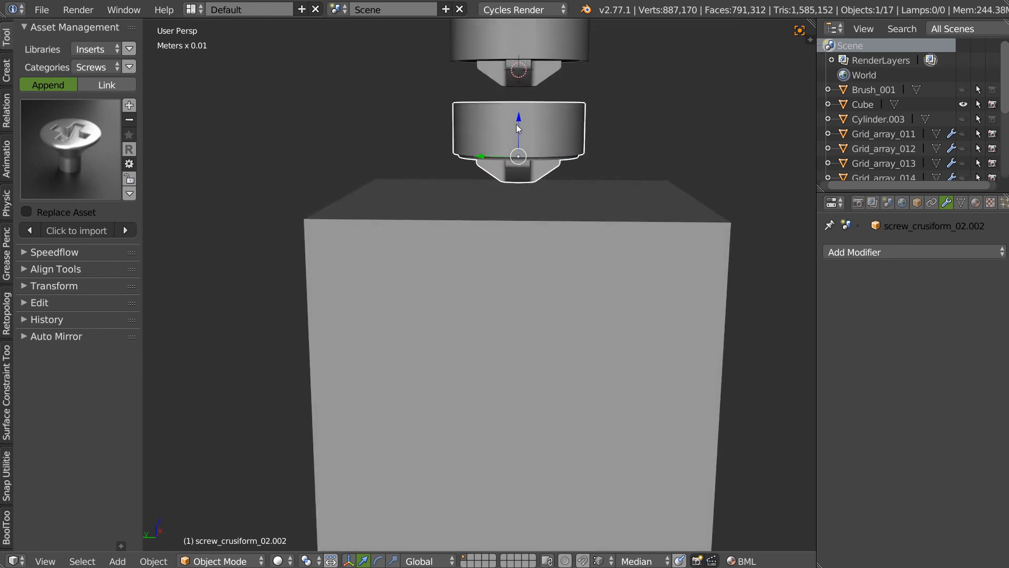
pyautogui.press('g')
pyautogui.press('z')
pyautogui.click(490, 124)
# Set the origin of screw_crusiform_02.002 to the edge loop at the base of its outer wall
pyautogui.press('Tab')
pyautogui.click(479, 218)
pyautogui.keyDown('ctrl'); pyautogui.moveTo(432, 175); pyautogui.dragTo(563, 134, button='middle'); pyautogui.keyUp('ctrl')
pyautogui.keyDown('alt'); pyautogui.rightClick(562, 123); pyautogui.keyUp('alt')
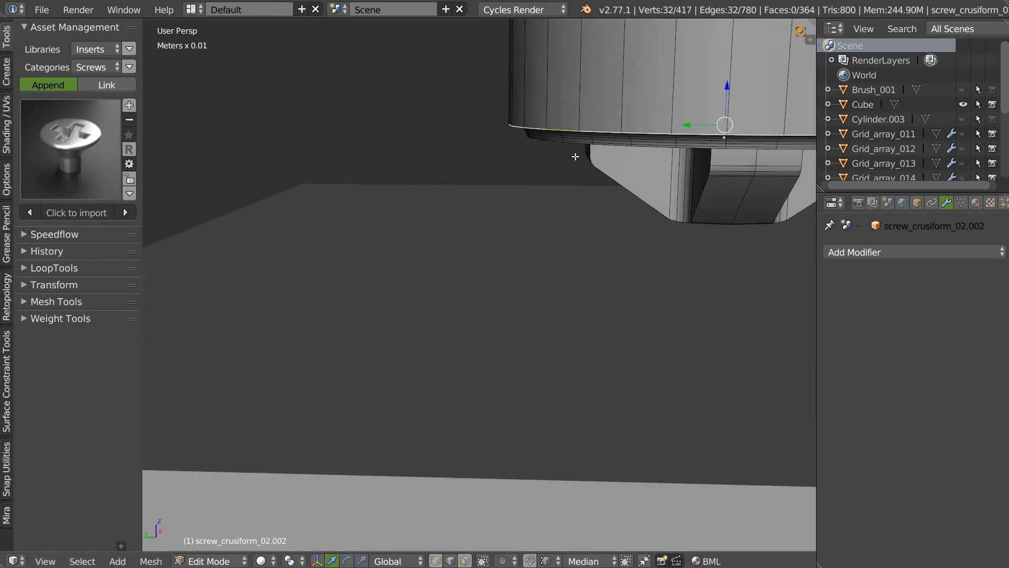
pyautogui.hotkey('shift', 'space')
pyautogui.click(456, 110)
pyautogui.hotkey('shift', 's')
pyautogui.click(408, 73)
# Delete the old upper screw object and raise screw_crusiform_02.002 along Z into its place
pyautogui.scroll(-4, 639, 157)
pyautogui.keyDown('shift'); pyautogui.moveTo(639, 157); pyautogui.dragTo(430, 226, button='middle'); pyautogui.keyUp('shift')
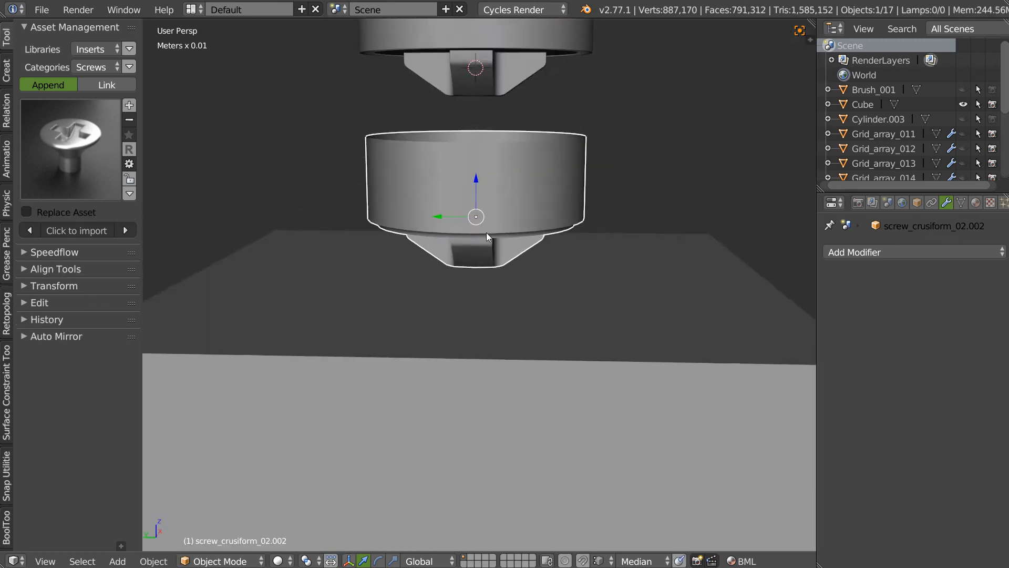
pyautogui.scroll(-3, 552, 179)
pyautogui.rightClick(557, 98)
pyautogui.press('x')
pyautogui.rightClick(513, 175)
pyautogui.moveTo(506, 162); pyautogui.dragTo(511, 11)
# Duplicate the screw object and lower the copy along Z so its base sinks into the cube's top face
pyautogui.hotkey('shift', 'd')
pyautogui.press('z')
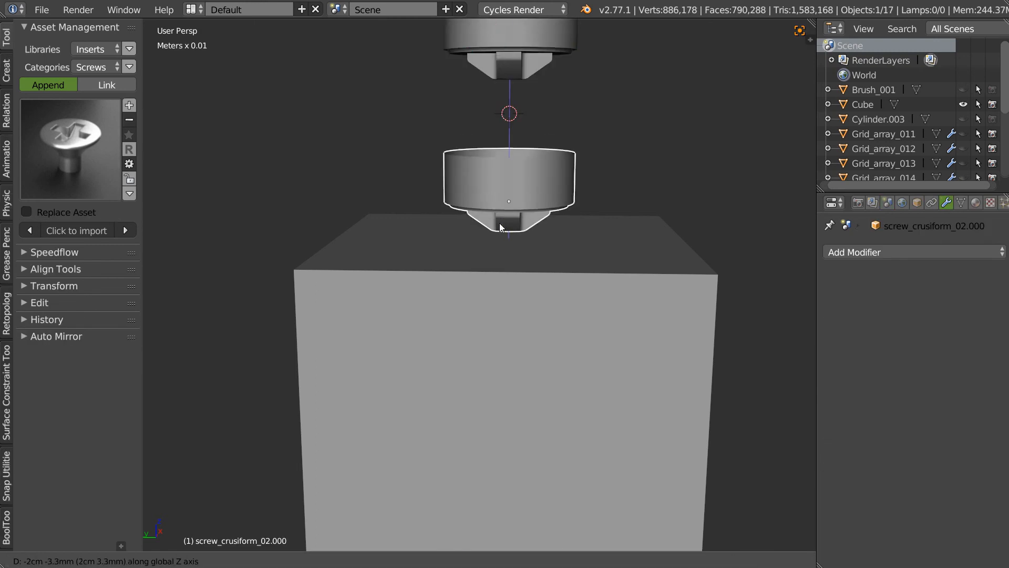
pyautogui.click(439, 264)
# Add a weight-limited Bevel modifier to the cube with 75 µm width, 4 segments and profile 0.7
pyautogui.rightClick(436, 324)
pyautogui.press('space')
pyautogui.click(557, 331)
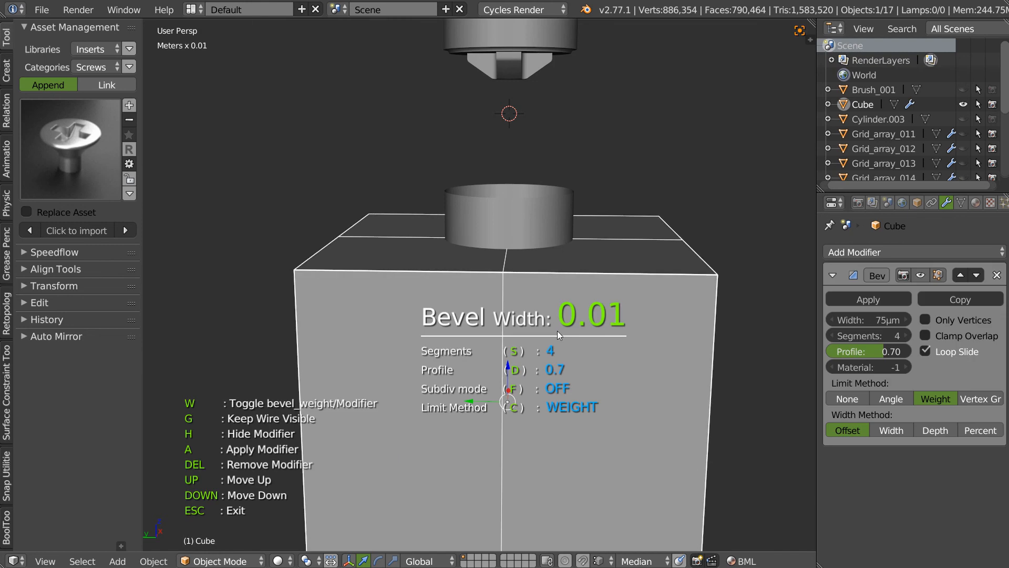
pyautogui.click(557, 330)
# Subtract the screw copy from the cube with an applied Boolean difference and delete the copy
pyautogui.scroll(5, 518, 216)
pyautogui.rightClick(545, 197)
pyautogui.keyDown('shift'); pyautogui.rightClick(505, 285); pyautogui.keyUp('shift')
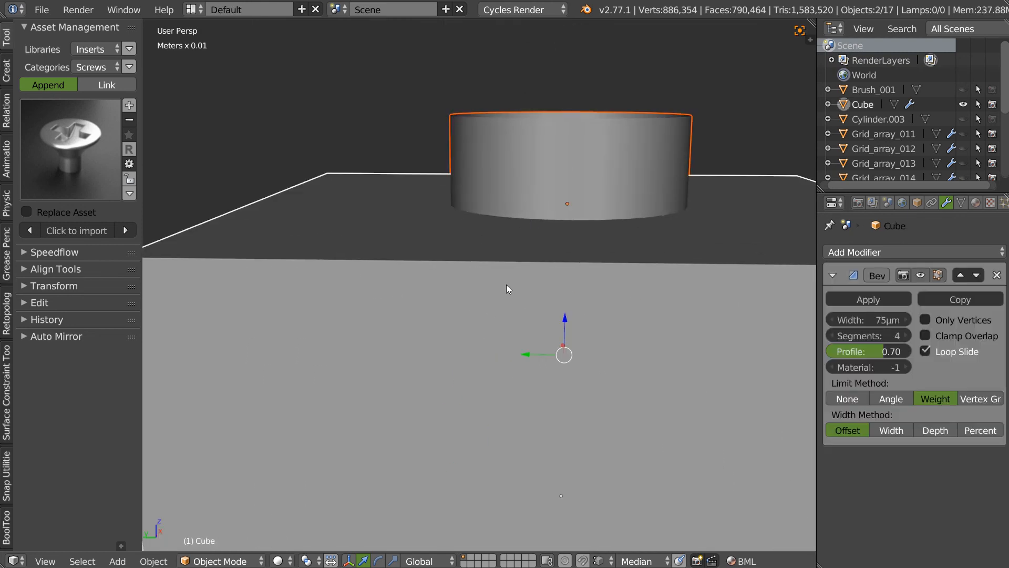
pyautogui.press('space')
pyautogui.click(600, 230)
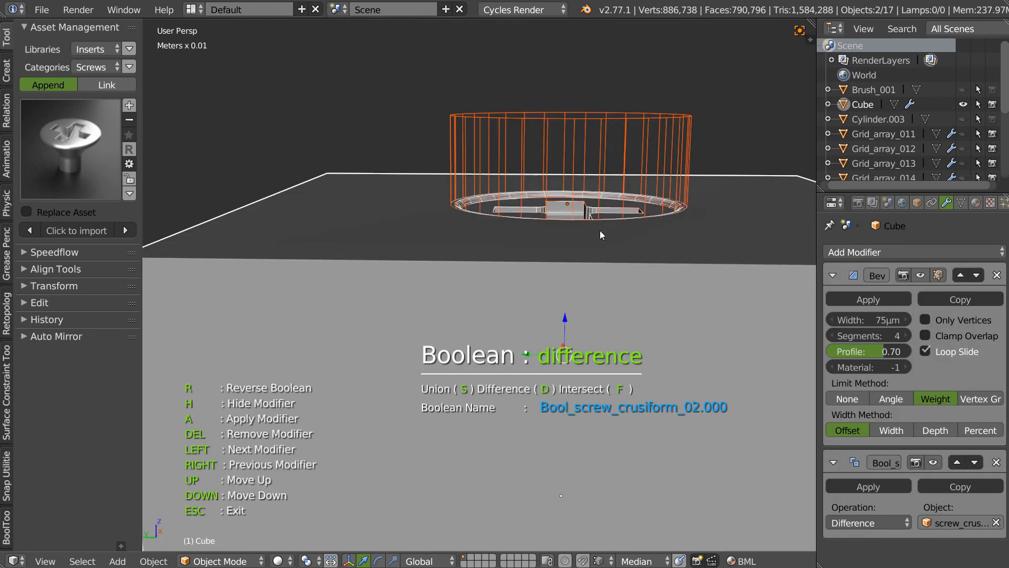
pyautogui.press('Escape')
pyautogui.rightClick(589, 128)
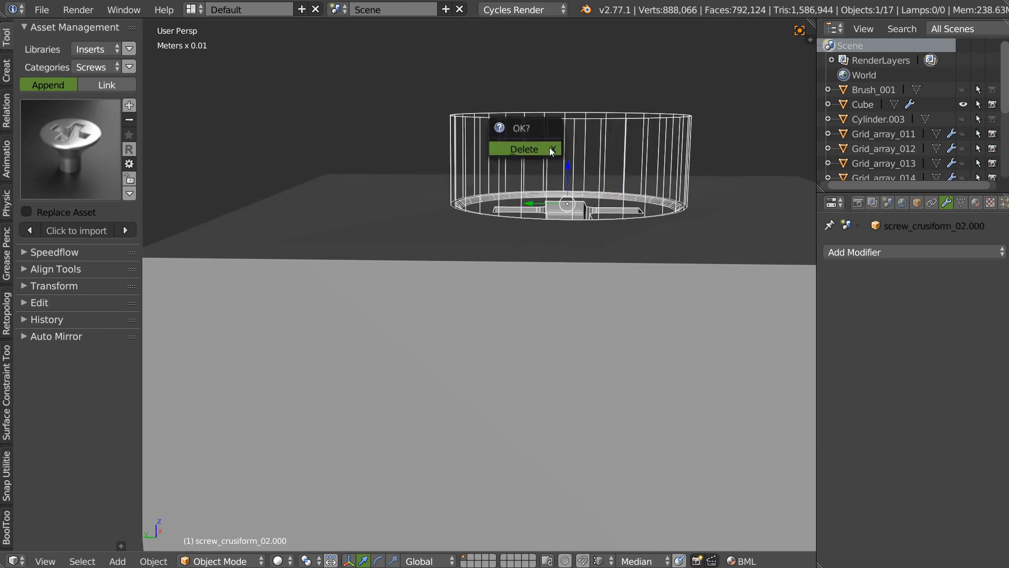
pyautogui.click(526, 149)
# Examine the new cross recess and its rim on the cube from several angles and distances
pyautogui.scroll(5, 510, 202)
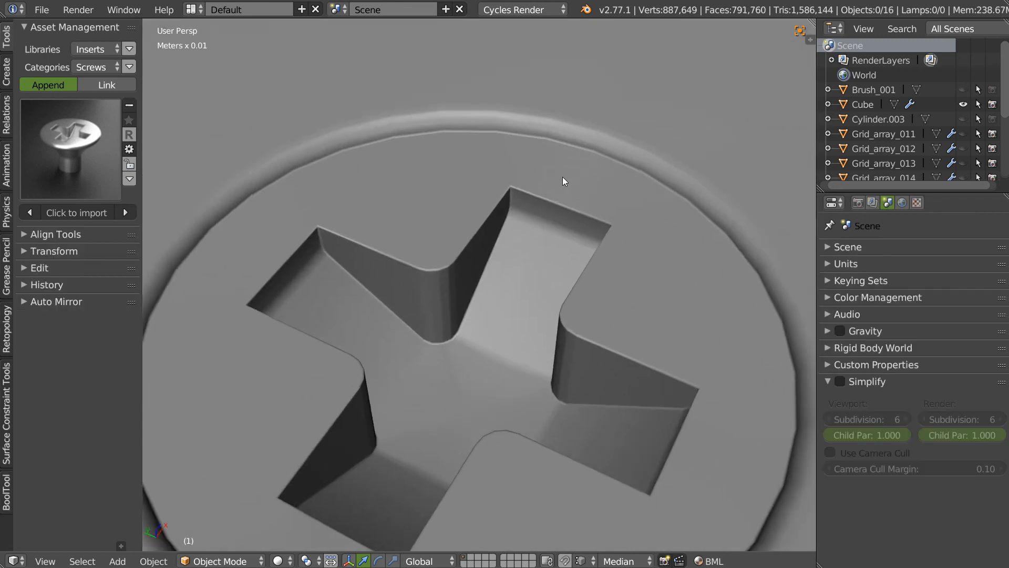
pyautogui.scroll(-8, 562, 177)
pyautogui.moveTo(479, 205); pyautogui.dragTo(516, 205, button='middle')
pyautogui.scroll(4, 516, 205)
pyautogui.scroll(5, 598, 141)
pyautogui.scroll(-6, 598, 143)
pyautogui.scroll(1, 526, 189)
pyautogui.moveTo(509, 206); pyautogui.dragTo(513, 264, button='middle')
pyautogui.scroll(6, 513, 263)
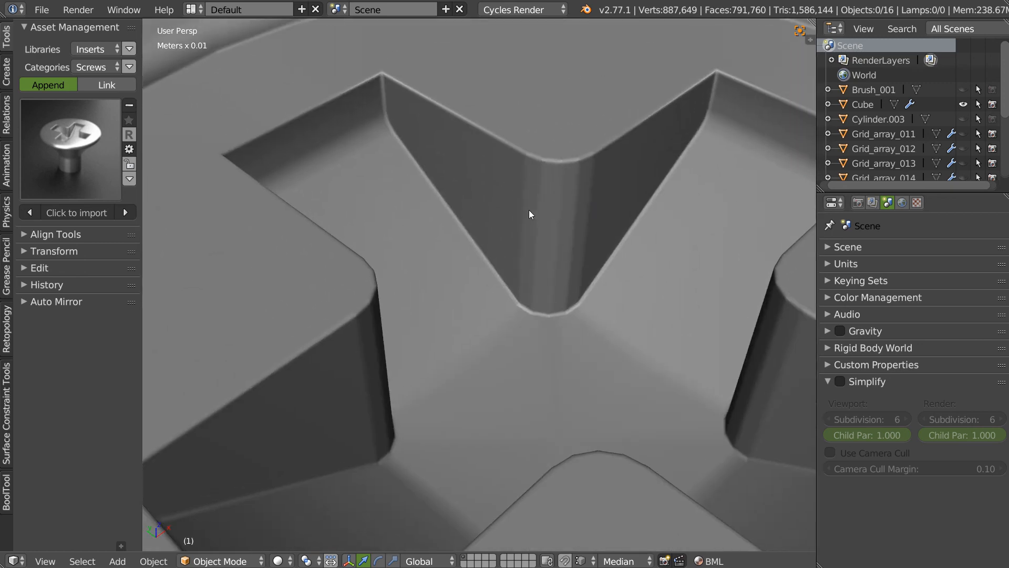
# Clear the sharps from the five vertical edges on one rounded inner corner of the cube's cross recess
pyautogui.rightClick(536, 213)
pyautogui.press('Tab')
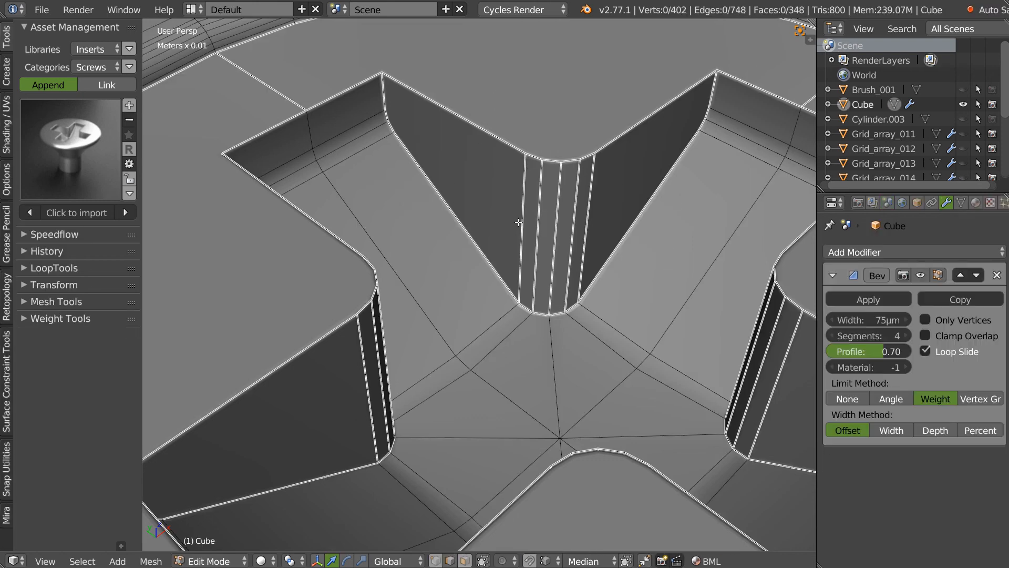
pyautogui.keyDown('alt'); pyautogui.keyDown('shift'); pyautogui.rightClick(579, 257); pyautogui.keyUp('shift'); pyautogui.keyUp('alt')
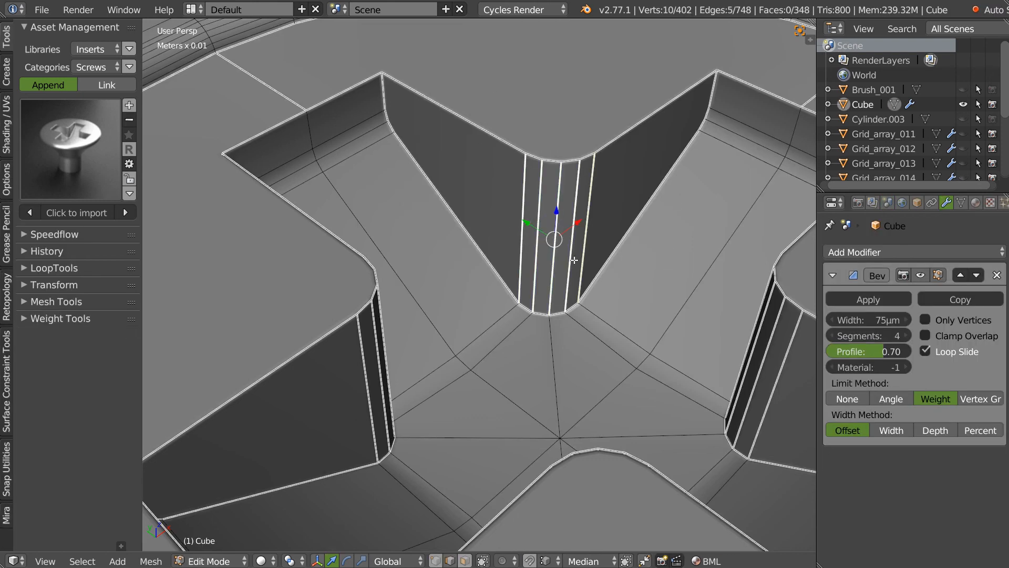
pyautogui.press('space')
pyautogui.click(700, 237)
# Clear the sharps from the vertical edges of the other three rounded corners and two edges across the flat face
pyautogui.moveTo(595, 247); pyautogui.dragTo(480, 223, button='middle')
pyautogui.rightClick(466, 197)
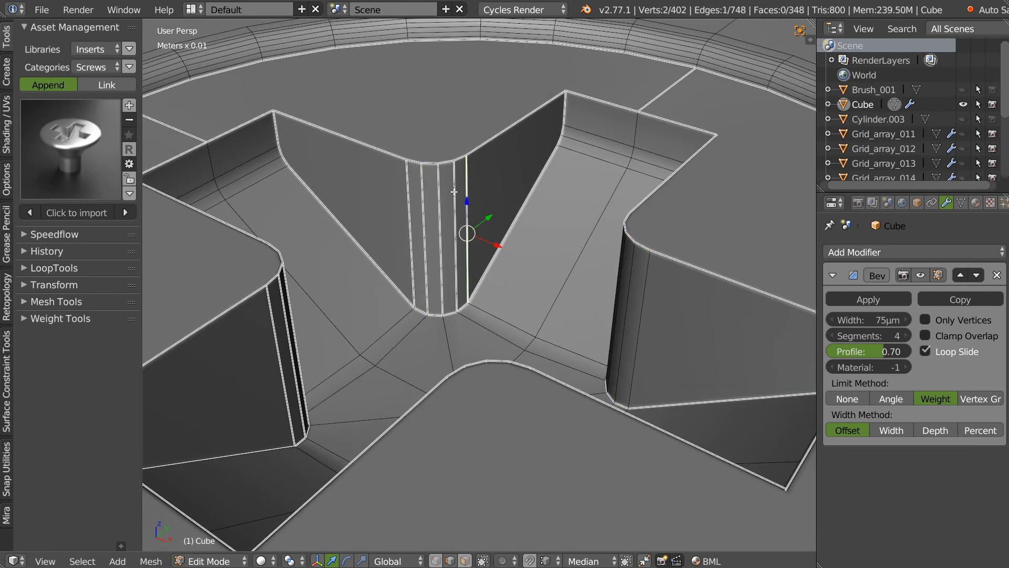
pyautogui.keyDown('shift'); pyautogui.rightClick(423, 194); pyautogui.keyUp('shift')
pyautogui.keyDown('shift'); pyautogui.rightClick(407, 190); pyautogui.keyUp('shift')
pyautogui.keyDown('shift'); pyautogui.rightClick(654, 100); pyautogui.keyUp('shift')
pyautogui.moveTo(653, 100); pyautogui.dragTo(495, 133, button='middle')
pyautogui.keyDown('shift'); pyautogui.rightClick(370, 234); pyautogui.keyUp('shift')
pyautogui.keyDown('shift'); pyautogui.rightClick(381, 227); pyautogui.keyUp('shift')
pyautogui.moveTo(451, 186); pyautogui.dragTo(363, 144, button='middle')
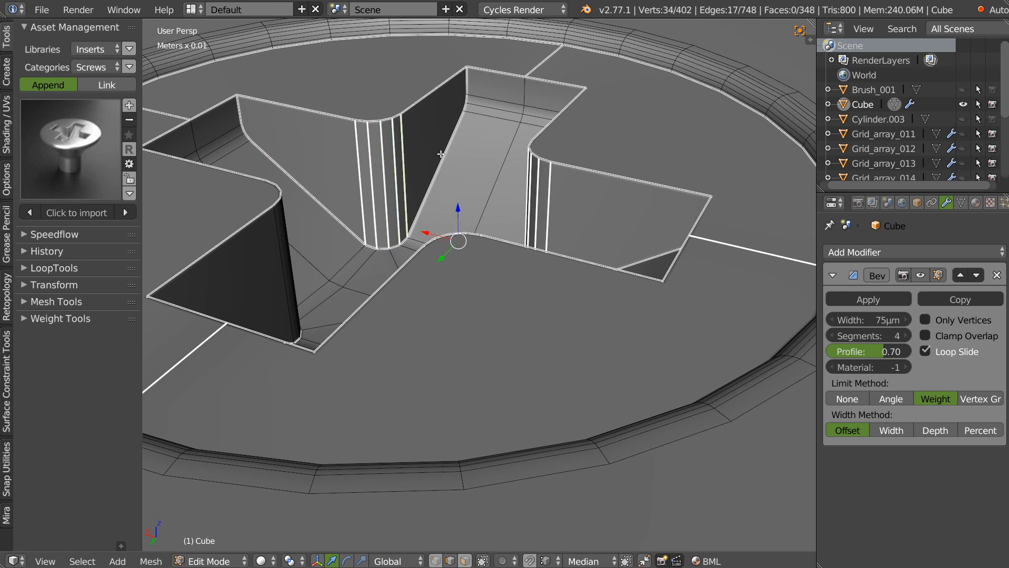
pyautogui.press('space')
pyautogui.click(496, 205)
# Clear the sharp from the remaining edge across the recess's flat face and return to Object Mode
pyautogui.moveTo(482, 203); pyautogui.dragTo(315, 190, button='middle')
pyautogui.moveTo(444, 156); pyautogui.dragTo(368, 192, button='middle')
pyautogui.press('a')
pyautogui.press('space')
pyautogui.press('Escape')
pyautogui.scroll(-5, 657, 407)
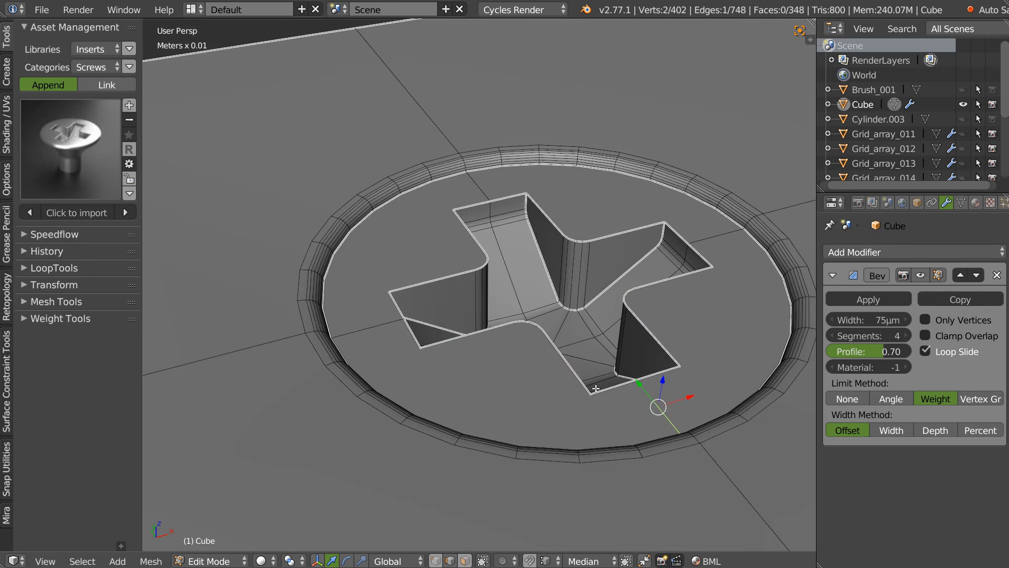
pyautogui.press('Tab')
# Examine the finished screw recess on the cube from near and far
pyautogui.scroll(-3, 511, 389)
pyautogui.scroll(4, 551, 368)
pyautogui.scroll(-7, 687, 286)
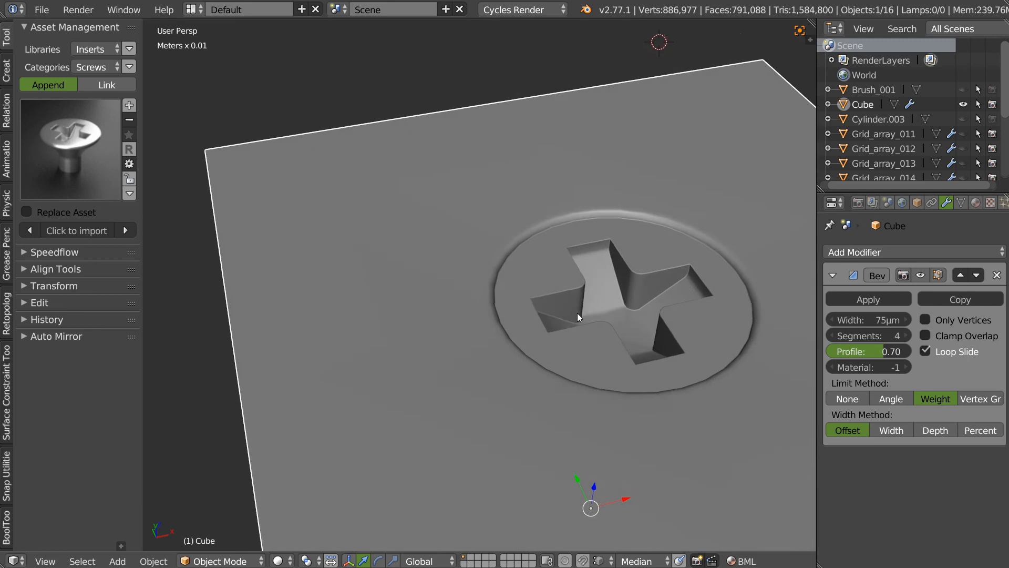
pyautogui.scroll(2, 544, 320)
pyautogui.scroll(-5, 510, 298)
pyautogui.moveTo(521, 292); pyautogui.dragTo(474, 247, button='middle')
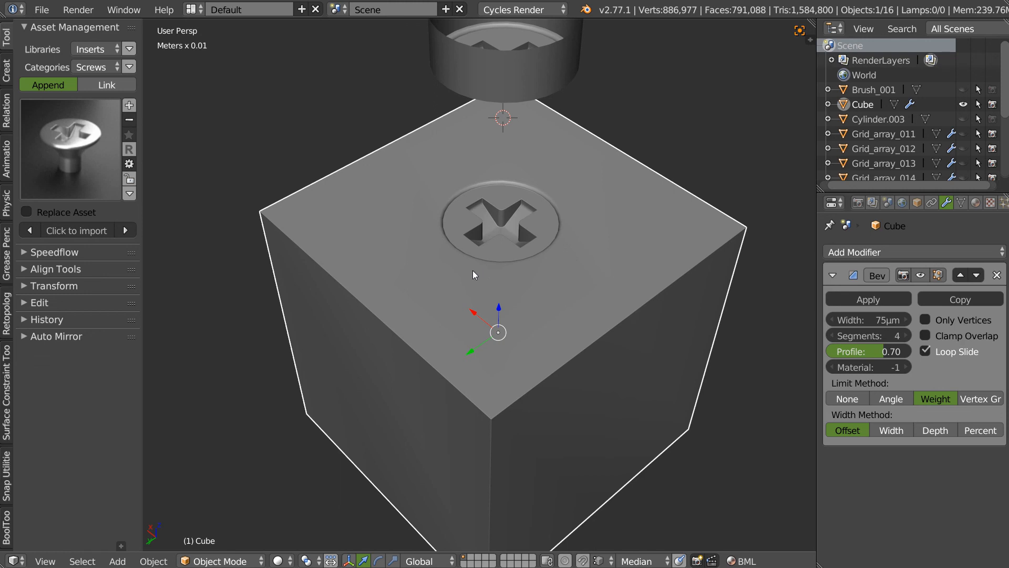
pyautogui.moveTo(476, 273); pyautogui.dragTo(480, 294, button='middle')
pyautogui.scroll(3, 480, 295)
pyautogui.scroll(3, 470, 273)
pyautogui.scroll(2, 487, 264)
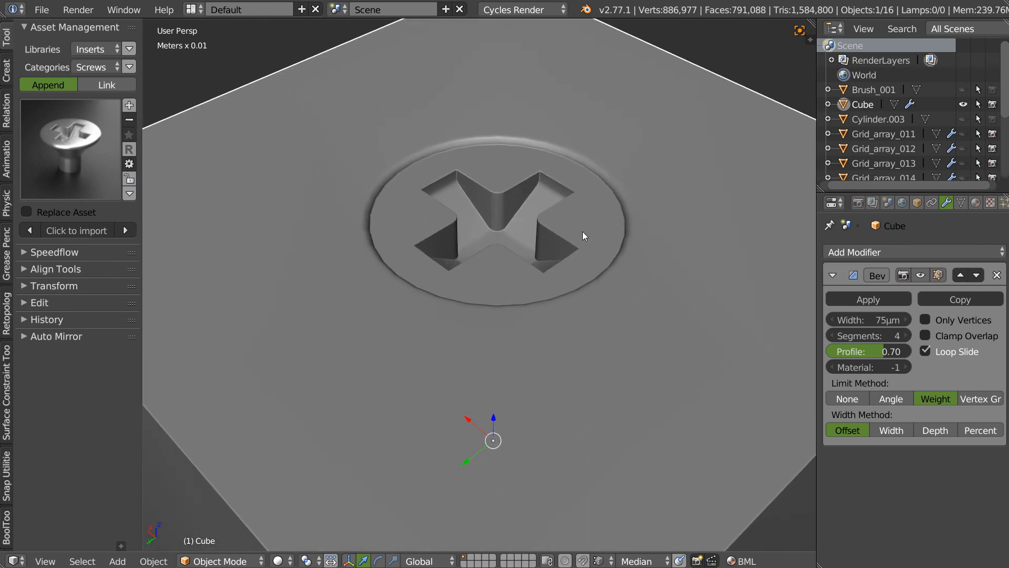
pyautogui.scroll(-3, 578, 253)
# Inspect the rim, wall and cross-slot topology of screw_crusiform_02.002 in Edit Mode, and return to Object Mode
pyautogui.rightClick(551, 140)
pyautogui.moveTo(536, 147); pyautogui.dragTo(512, 187, button='middle')
pyautogui.moveTo(470, 289)
pyautogui.mouseDown(button='middle')
pyautogui.moveTo(487, 219)
pyautogui.moveTo(472, 155)
pyautogui.moveTo(455, 247)
pyautogui.moveTo(463, 284)
pyautogui.mouseUp(button='middle')
pyautogui.scroll(7, 529, 181)
pyautogui.press('Tab')
pyautogui.moveTo(477, 206); pyautogui.dragTo(429, 274, button='middle')
pyautogui.scroll(-3, 594, 240)
pyautogui.keyDown('shift'); pyautogui.moveTo(593, 300); pyautogui.dragTo(554, 237, button='middle'); pyautogui.keyUp('shift')
pyautogui.moveTo(509, 297); pyautogui.dragTo(635, 311, button='middle')
pyautogui.keyDown('shift'); pyautogui.moveTo(569, 221); pyautogui.dragTo(436, 298, button='middle'); pyautogui.keyUp('shift')
pyautogui.moveTo(595, 194); pyautogui.dragTo(568, 233, button='middle')
pyautogui.moveTo(500, 280); pyautogui.dragTo(500, 283, button='middle')
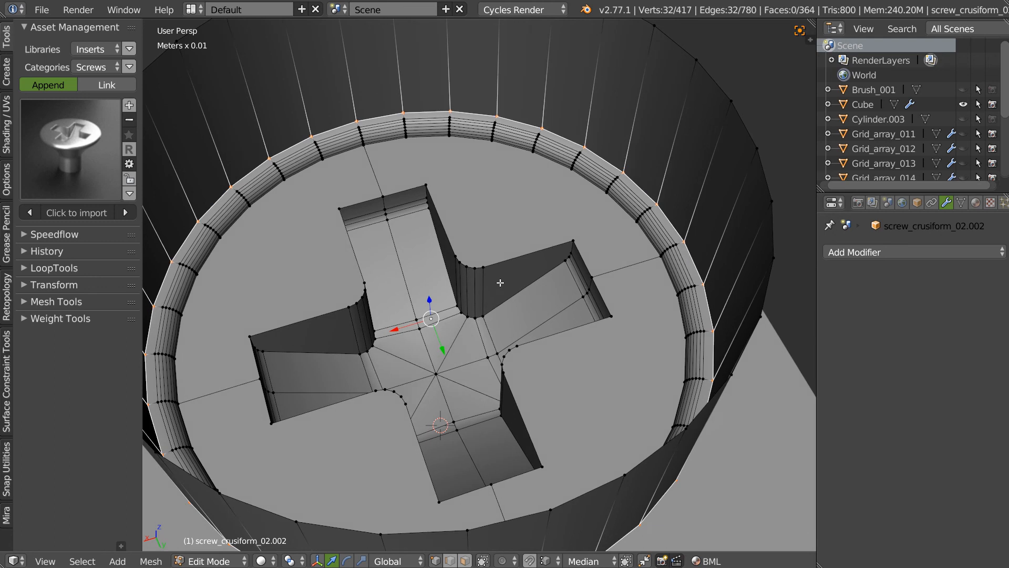
pyautogui.scroll(-2, 528, 267)
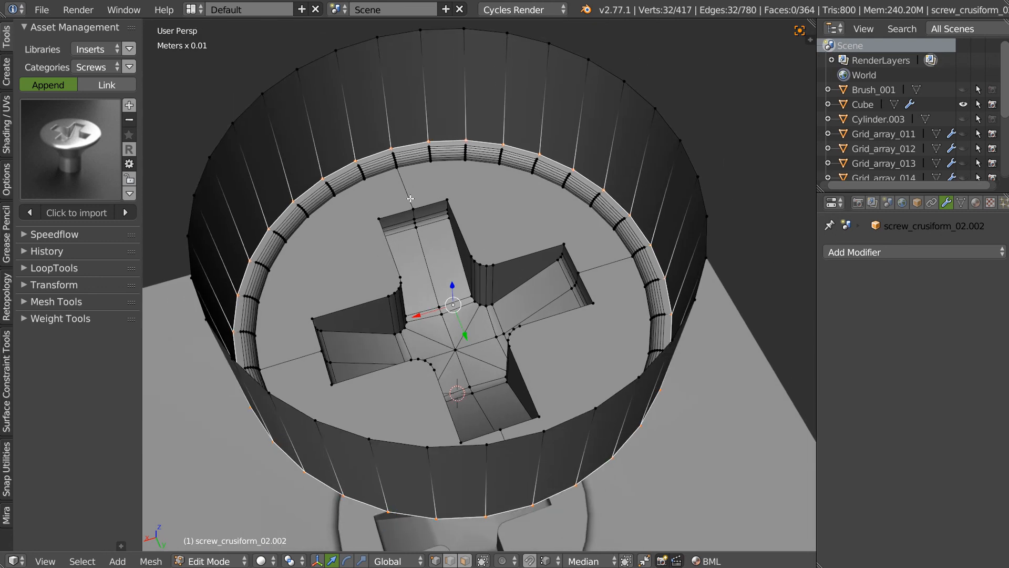
pyautogui.scroll(5, 396, 248)
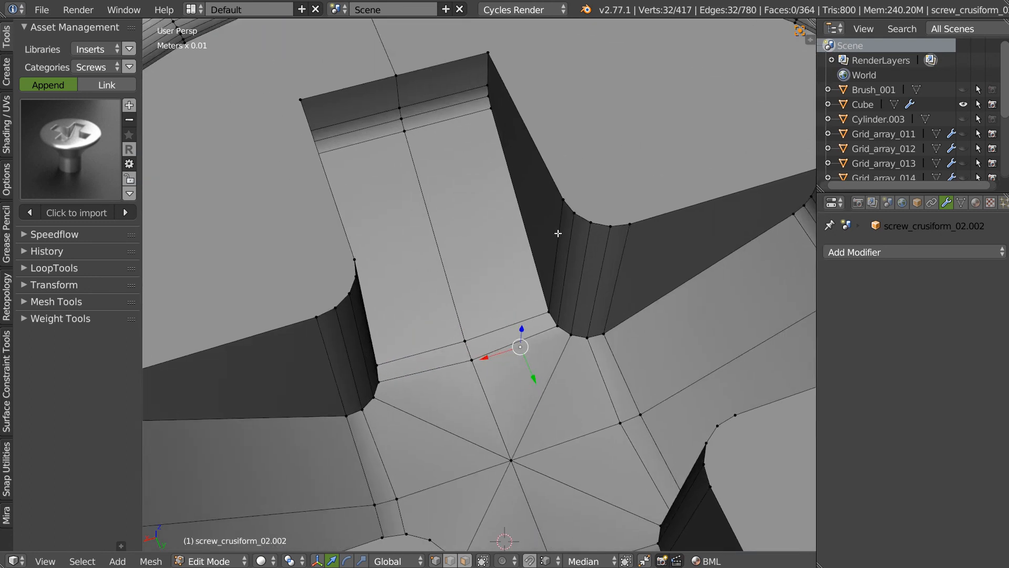
pyautogui.press('Tab')
pyautogui.scroll(-6, 586, 226)
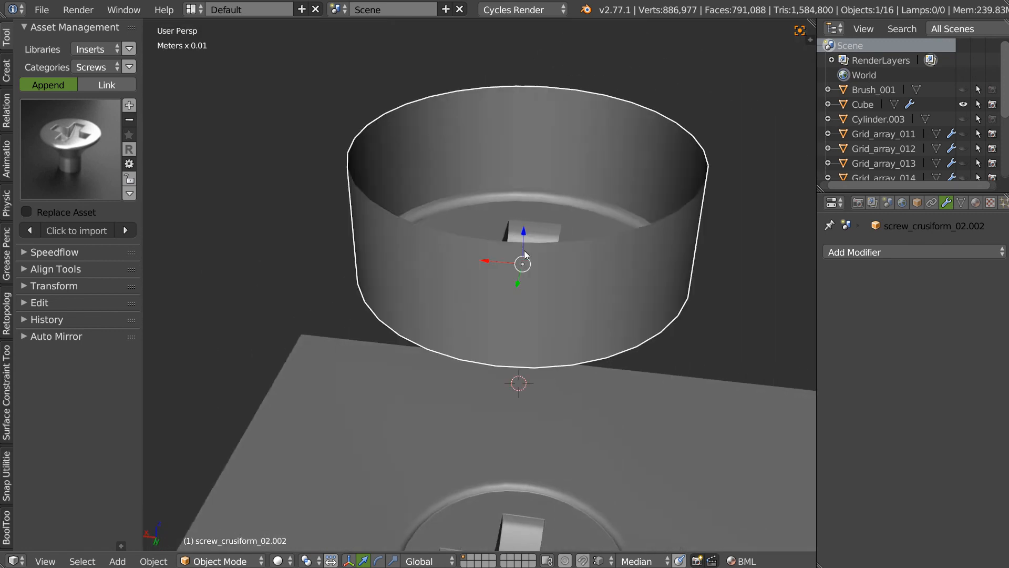
pyautogui.moveTo(472, 330); pyautogui.dragTo(505, 289, button='middle')
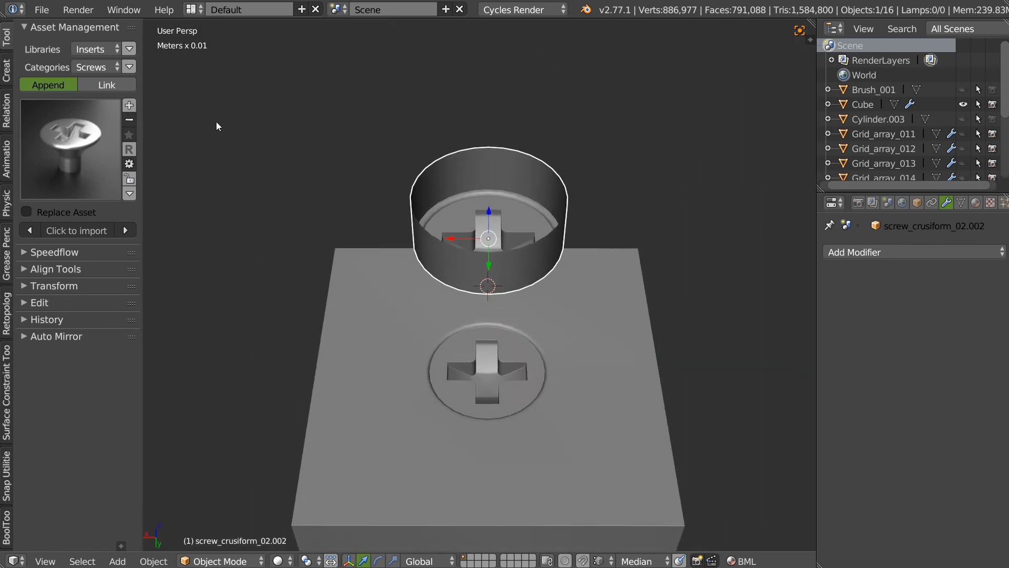
# Browse the Divers asset category, switch to the Brushes category and open its asset previews
pyautogui.click(95, 67)
pyautogui.click(91, 163)
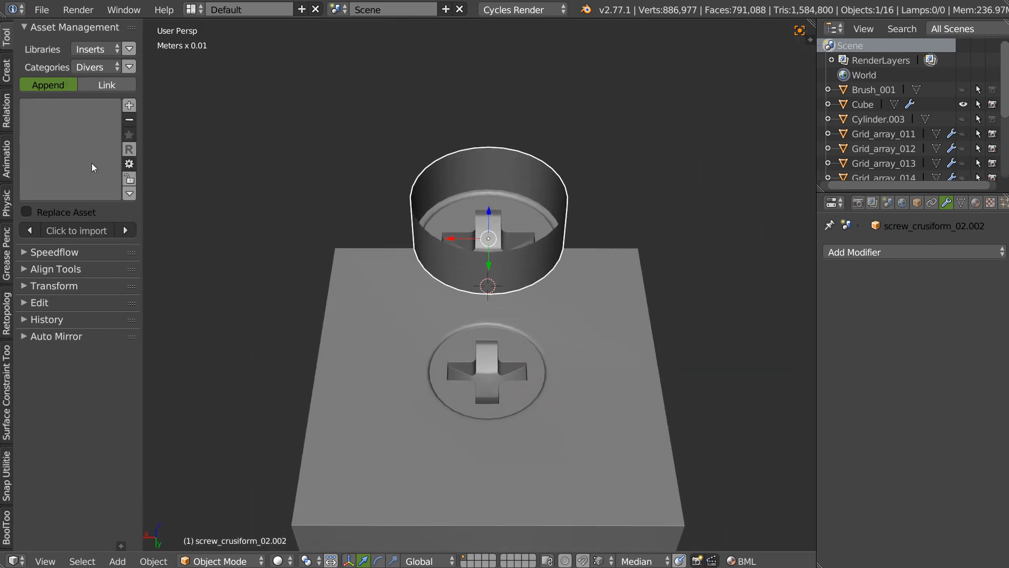
pyautogui.click(95, 66)
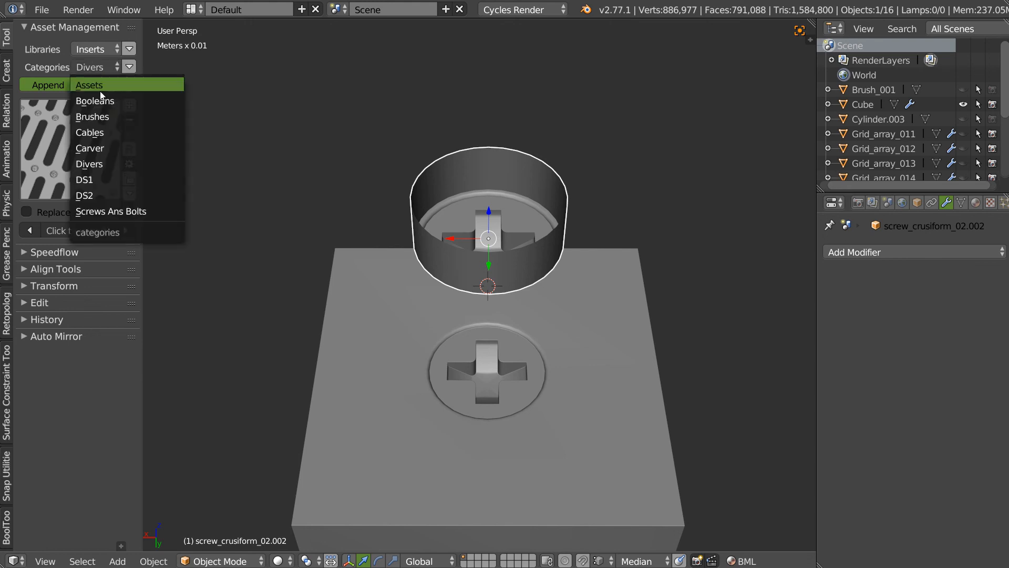
pyautogui.click(100, 115)
pyautogui.click(107, 116)
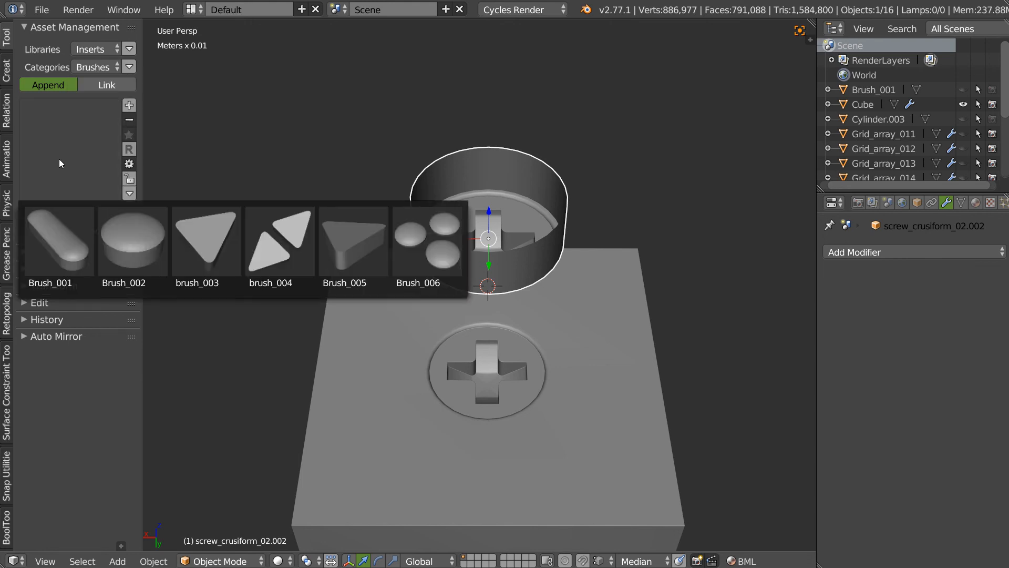
# Fill the open rim of screw_crusiform_02.002 with a face in Edit Mode and return to Object Mode
pyautogui.press('Tab')
pyautogui.click(491, 146)
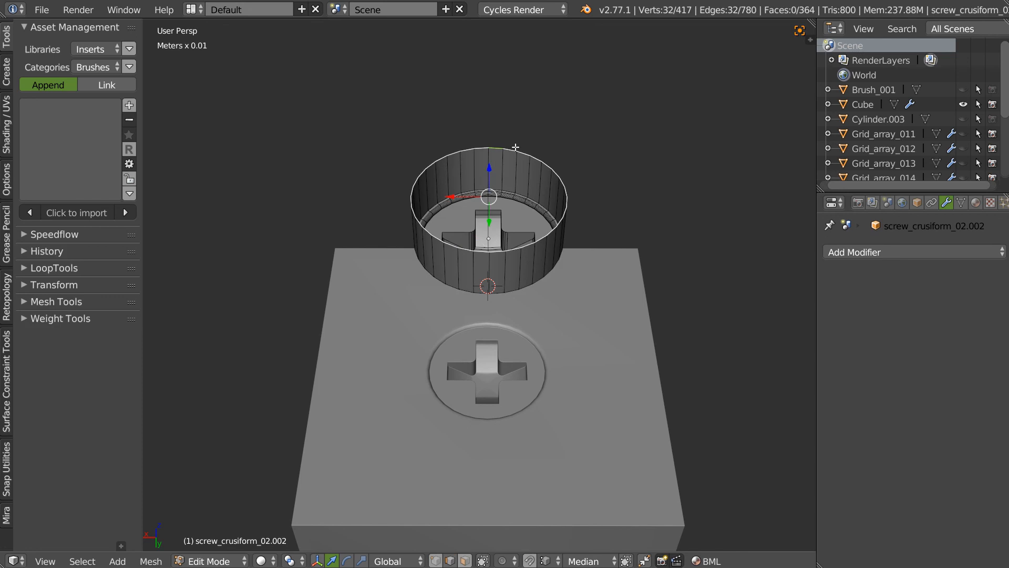
pyautogui.press('Tab')
# Stamp two screw recesses one above the other along one edge of the cube's side face with the Object Brush
pyautogui.click(460, 154)
pyautogui.moveTo(458, 151)
pyautogui.mouseDown(button='middle')
pyautogui.moveTo(489, 96)
pyautogui.moveTo(426, 272)
pyautogui.moveTo(443, 254)
pyautogui.moveTo(409, 249)
pyautogui.moveTo(430, 216)
pyautogui.mouseUp(button='middle')
pyautogui.keyDown('shift'); pyautogui.rightClick(422, 248); pyautogui.keyUp('shift')
pyautogui.hotkey('ctrl', 'shift', 'x')
pyautogui.scroll(-4, 428, 215)
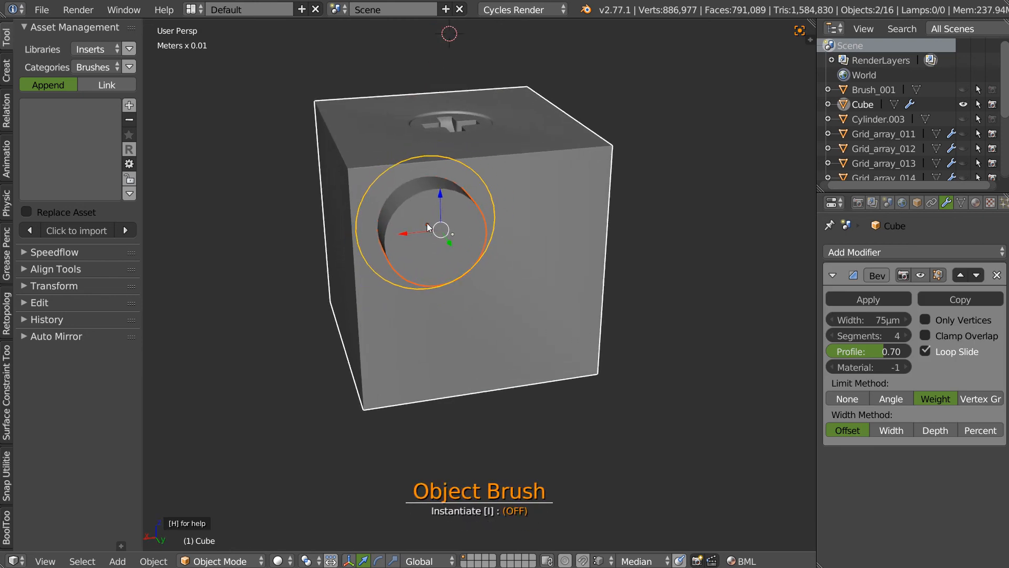
pyautogui.click(396, 208)
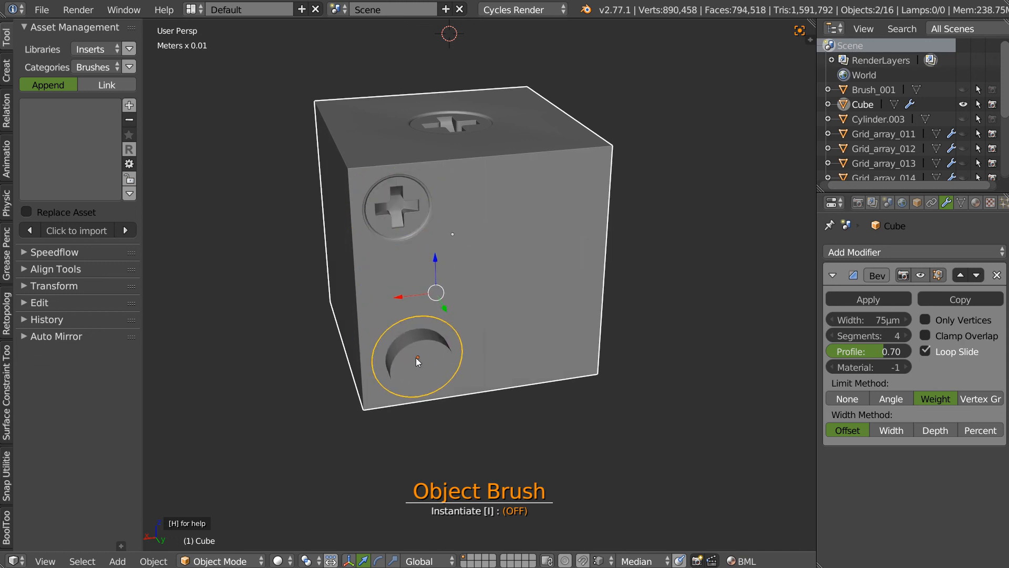
pyautogui.click(406, 361)
pyautogui.scroll(3, 451, 255)
pyautogui.scroll(5, 499, 200)
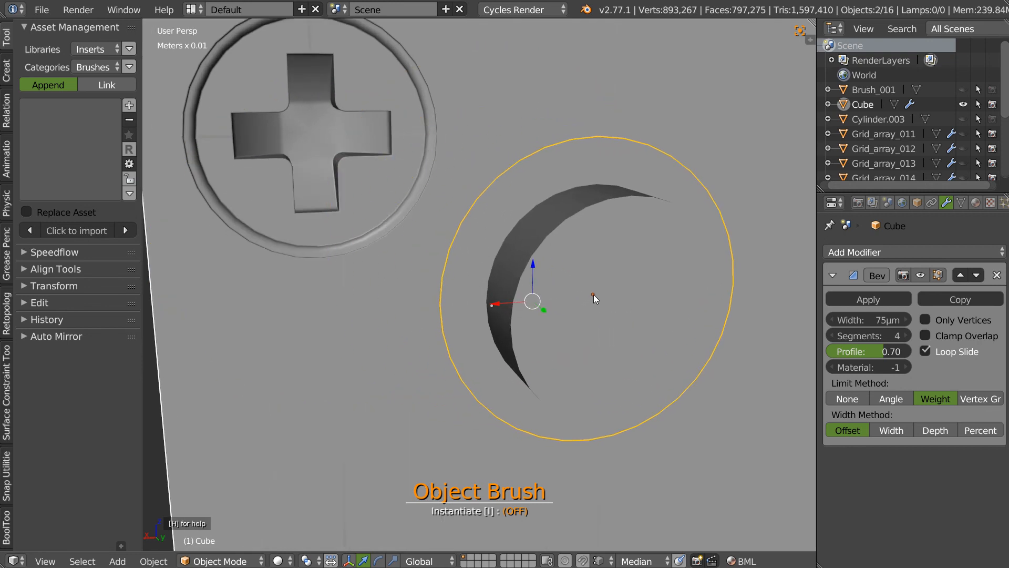
pyautogui.press('Escape')
# Try Adjust Bevel on the three loose edges running from the cross slot and rim of the new upper recess
pyautogui.press('Tab')
pyautogui.scroll(4, 374, 255)
pyautogui.rightClick(329, 309)
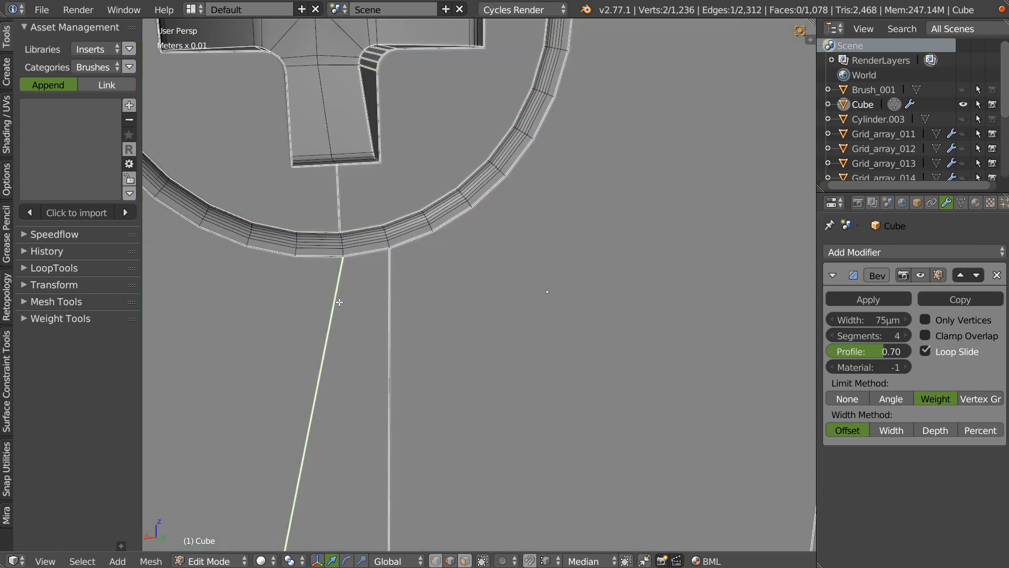
pyautogui.hotkey('shift', 'space')
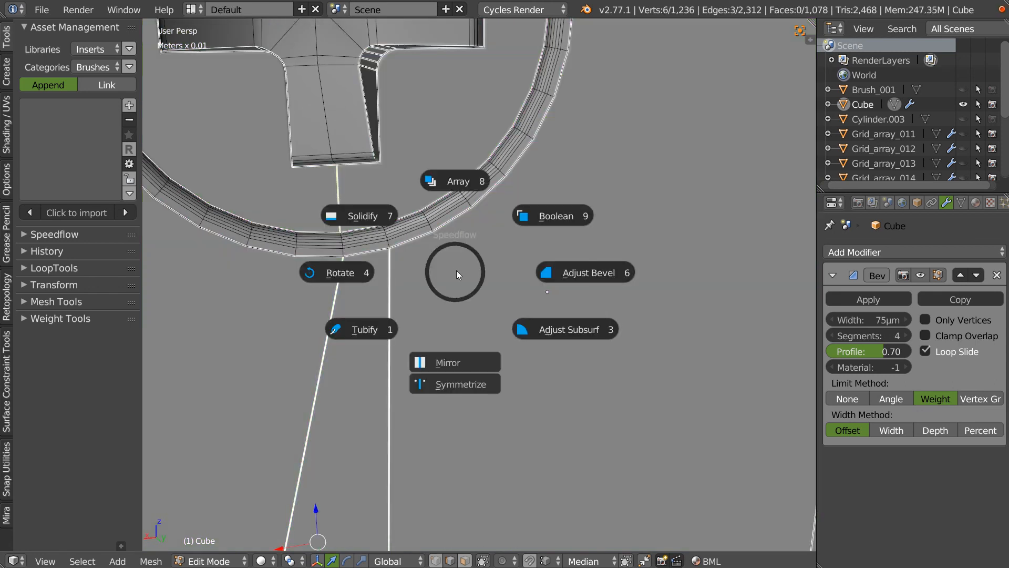
pyautogui.click(554, 273)
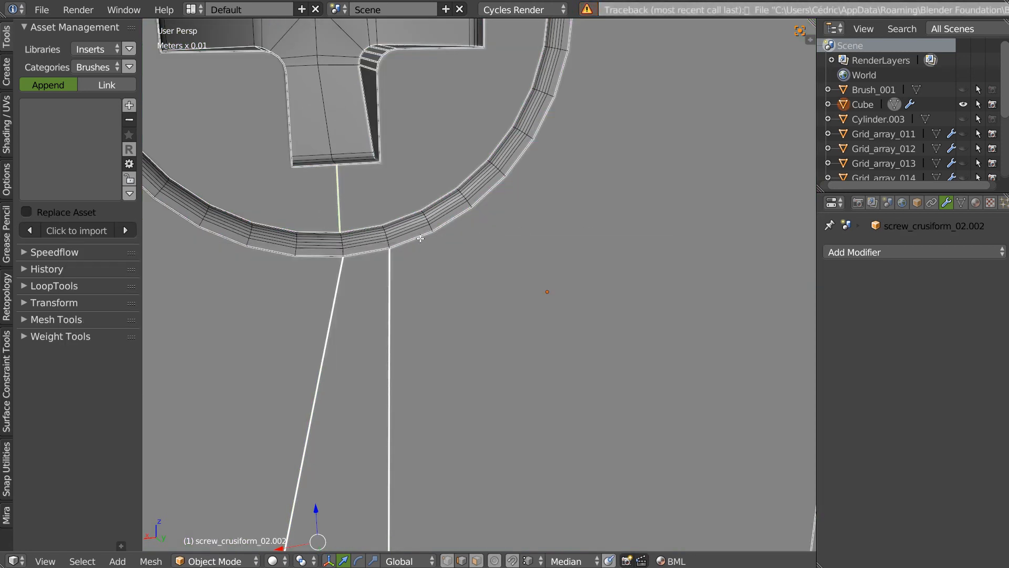
pyautogui.press('Tab')
pyautogui.click(410, 229)
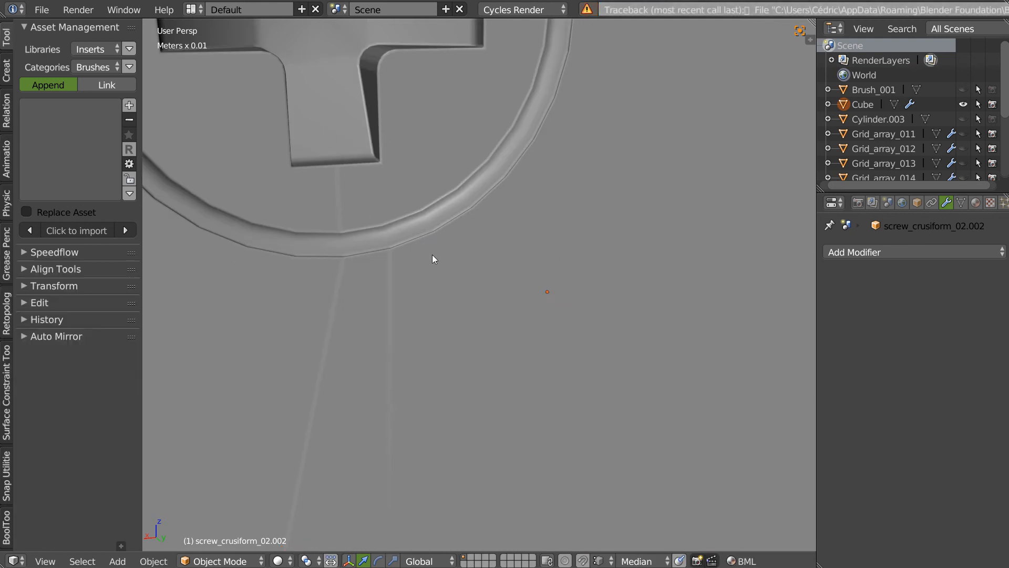
# Reselect the cube, adjust the edge marking around the upper recess's outer rim in Edit Mode, and return to Object Mode
pyautogui.rightClick(494, 249)
pyautogui.press('Tab')
pyautogui.keyDown('alt'); pyautogui.rightClick(418, 240); pyautogui.keyUp('alt')
pyautogui.press('space')
pyautogui.click(543, 250)
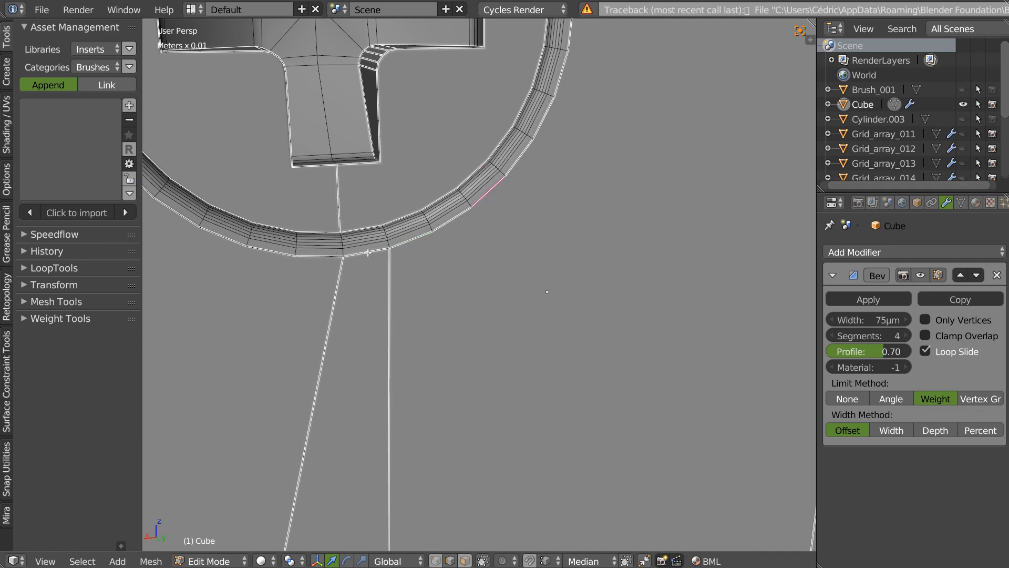
pyautogui.moveTo(425, 246); pyautogui.dragTo(425, 286, button='middle')
pyautogui.scroll(-4, 378, 294)
pyautogui.keyDown('shift'); pyautogui.moveTo(263, 351); pyautogui.dragTo(334, 313, button='middle'); pyautogui.keyUp('shift')
pyautogui.moveTo(491, 145); pyautogui.dragTo(422, 200, button='middle')
pyautogui.press('Tab')
# Examine the three screw recesses on the cube from different distances and angles
pyautogui.keyDown('shift'); pyautogui.scroll(-3, 440, 219); pyautogui.keyUp('shift')
pyautogui.scroll(-5, 456, 294)
pyautogui.scroll(2, 428, 315)
pyautogui.keyDown('ctrl'); pyautogui.moveTo(427, 315); pyautogui.dragTo(480, 229, button='middle'); pyautogui.keyUp('ctrl')
pyautogui.keyDown('ctrl'); pyautogui.moveTo(570, 192); pyautogui.dragTo(491, 292, button='middle'); pyautogui.keyUp('ctrl')
pyautogui.keyDown('shift'); pyautogui.moveTo(536, 113); pyautogui.dragTo(518, 248, button='middle'); pyautogui.keyUp('shift')
pyautogui.keyDown('shift'); pyautogui.moveTo(459, 227); pyautogui.dragTo(449, 299, button='middle'); pyautogui.keyUp('shift')
pyautogui.click(77, 145)
# Select the screw insert above the cube and examine its profile close up and from the right side
pyautogui.rightClick(469, 119)
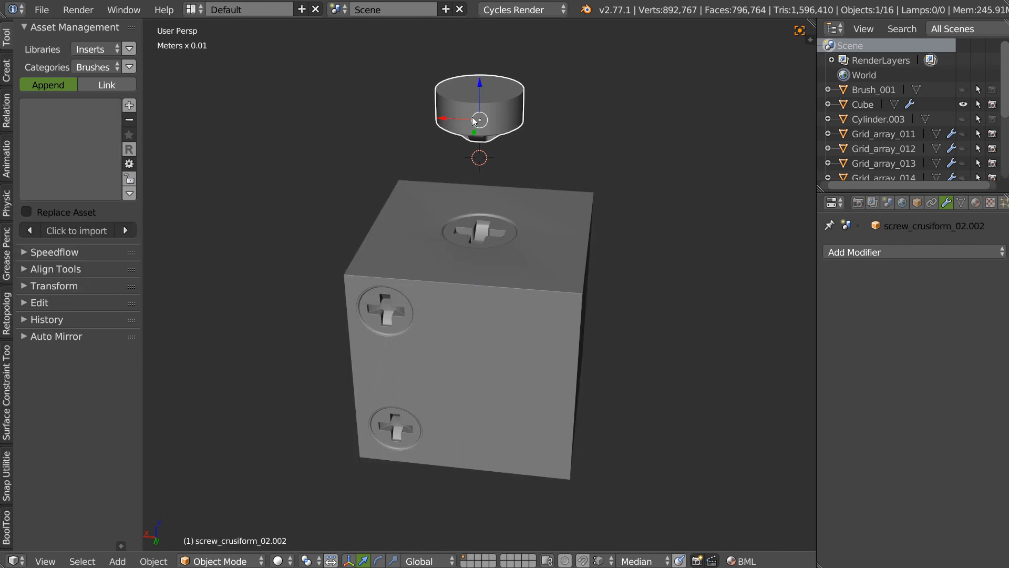
pyautogui.moveTo(477, 139); pyautogui.dragTo(443, 136, button='middle')
pyautogui.press('KP_Decimal')
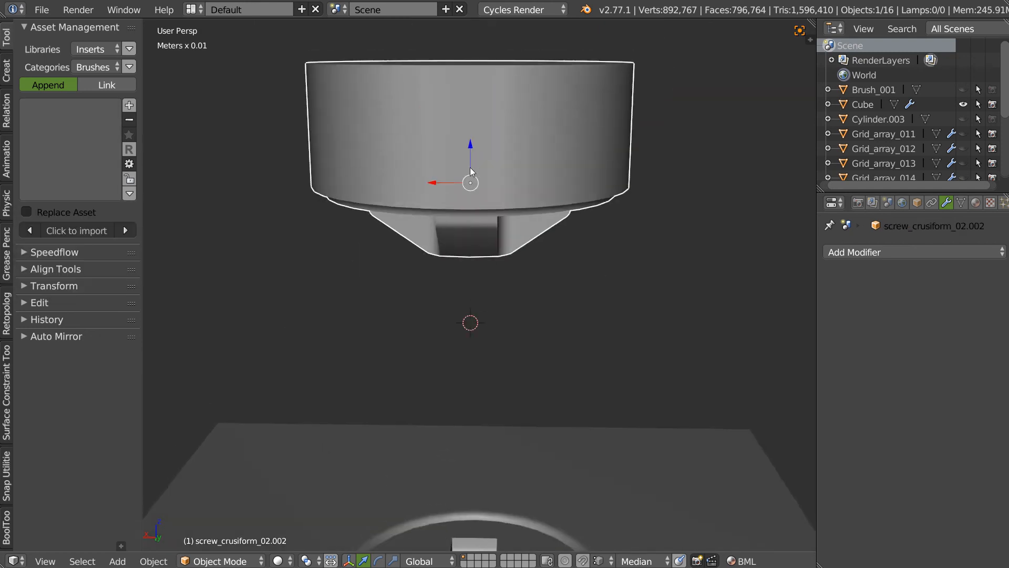
pyautogui.press('KP_3')
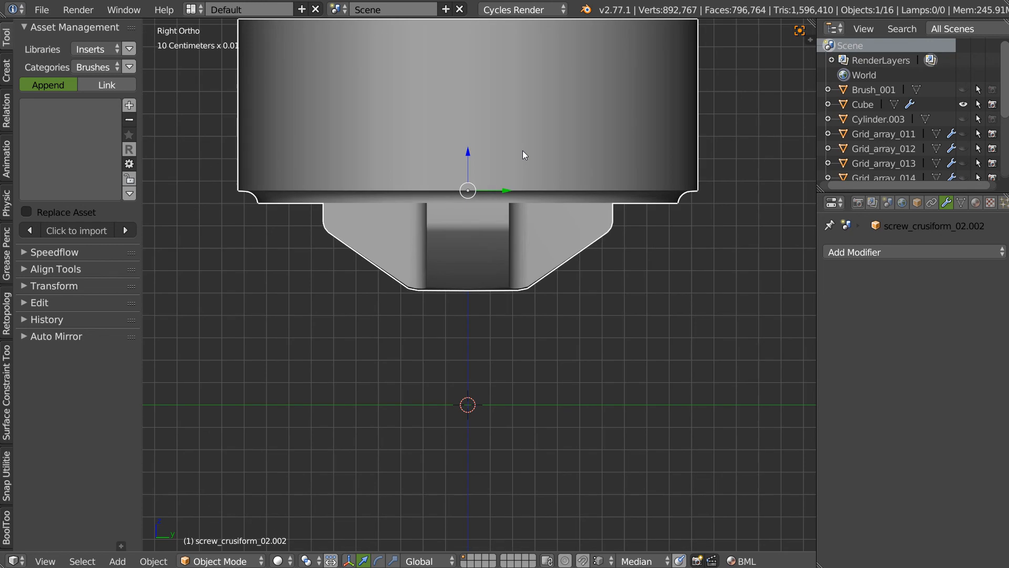
pyautogui.keyDown('ctrl'); pyautogui.moveTo(405, 175); pyautogui.dragTo(449, 266, button='middle'); pyautogui.keyUp('ctrl')
# Check the names in the Brushes asset previews and rename screw_crusiform_02.002 to Brush_006
pyautogui.click(69, 164)
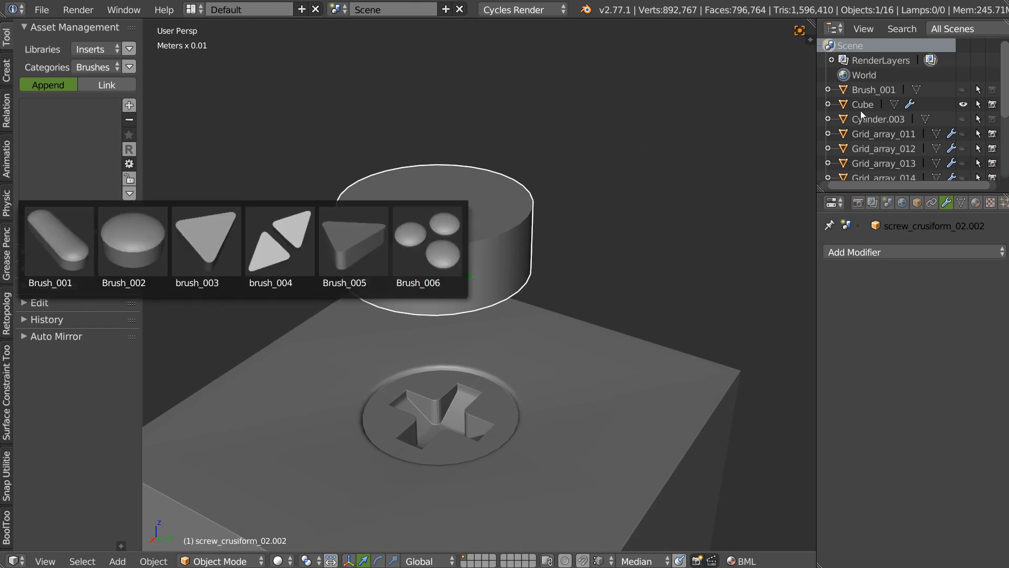
pyautogui.scroll(-5, 867, 157)
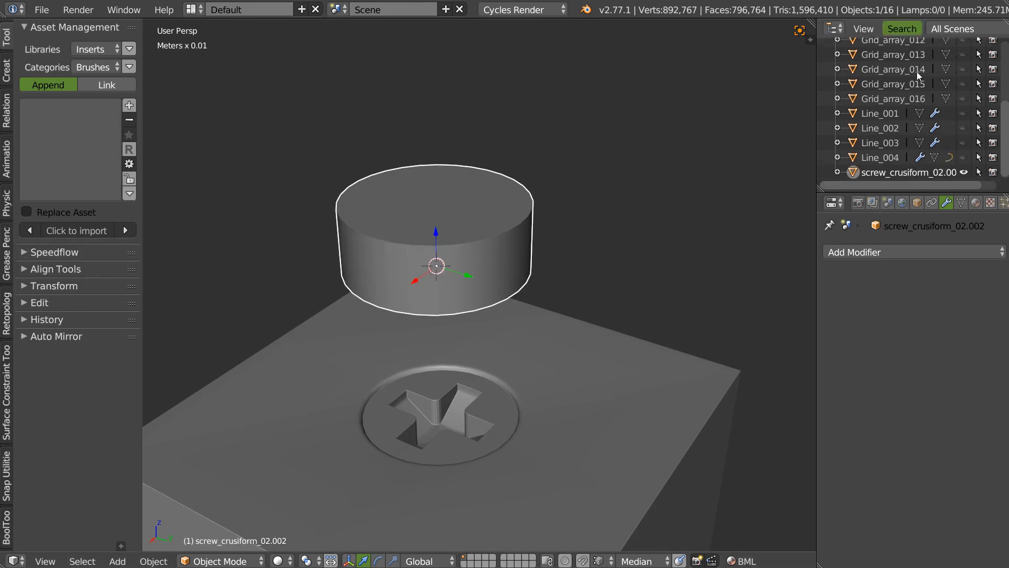
pyautogui.doubleClick(881, 174)
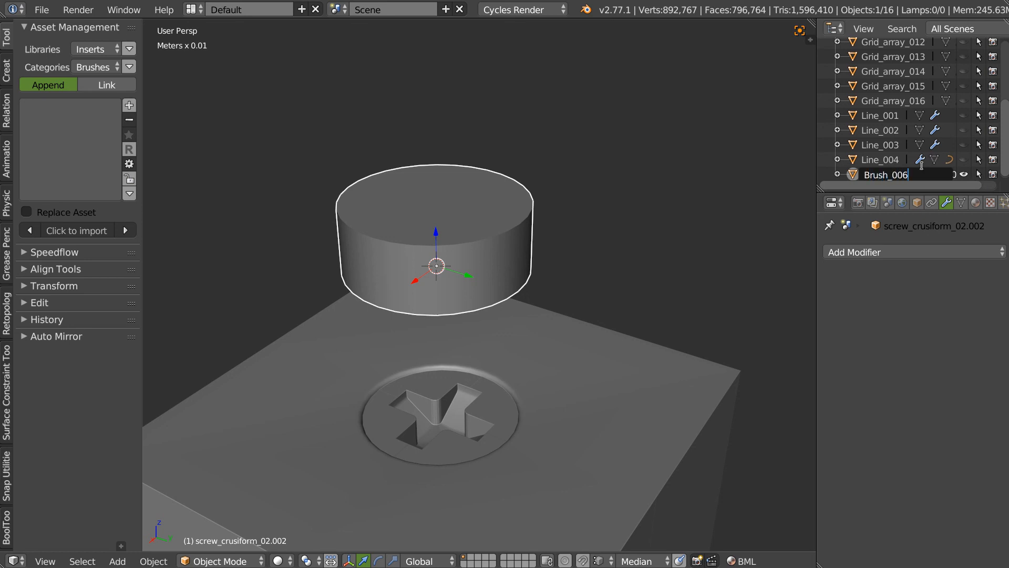
pyautogui.press('Return')
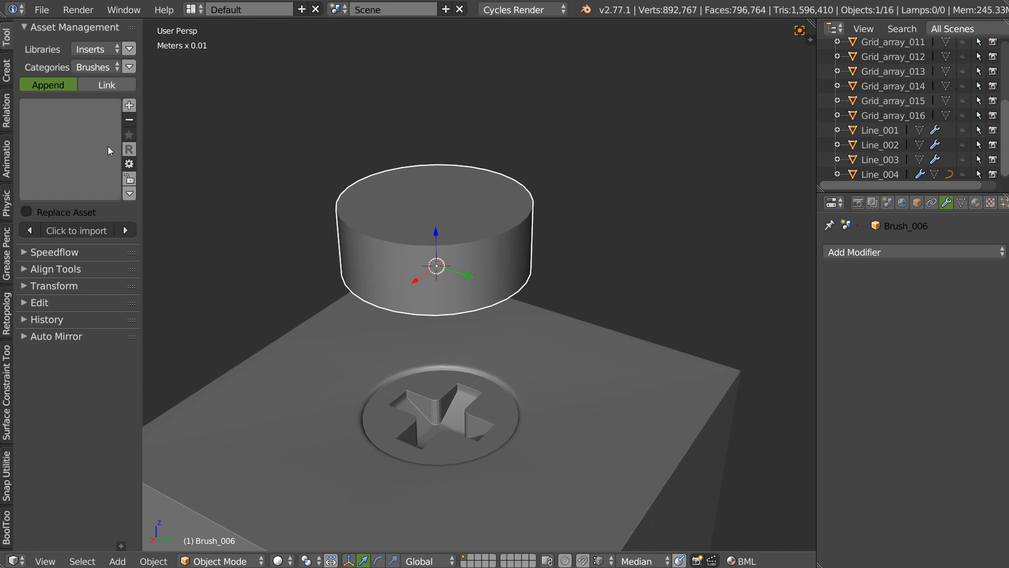
# Start adding the insert to the Brushes assets, cancel the addition, and rename the insert to Brush_007
pyautogui.click(129, 106)
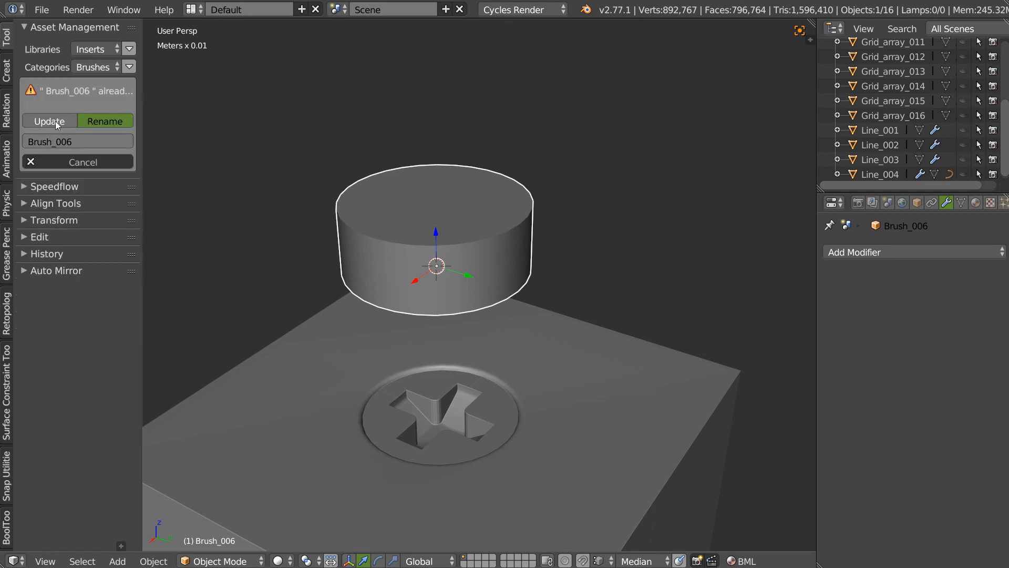
pyautogui.click(98, 161)
pyautogui.scroll(5, 894, 158)
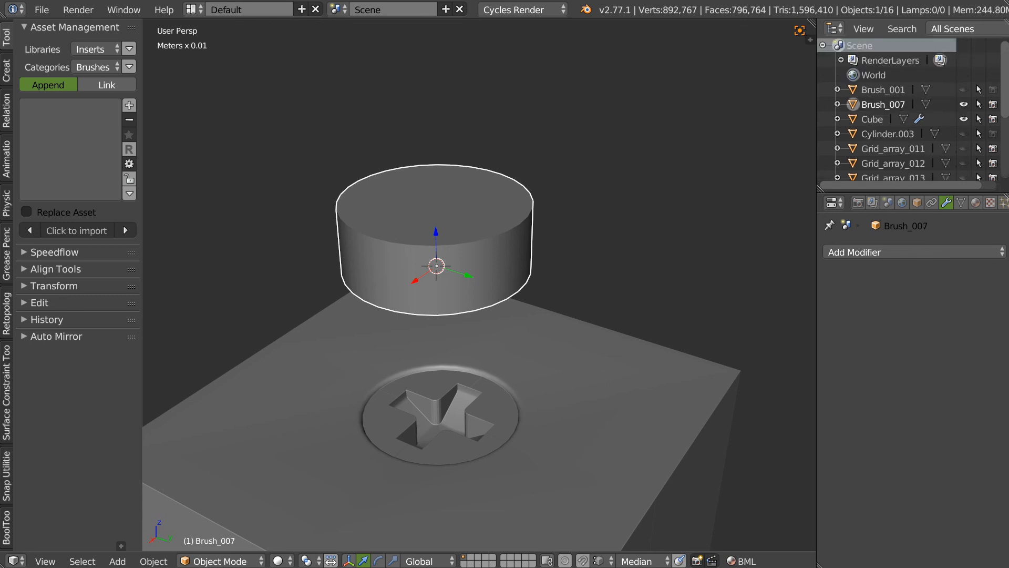
# Add Brush_007 to the Brushes assets with an OpenGL camera thumbnail, Only Render enabled, showing the isolated insert's cross side
pyautogui.click(129, 105)
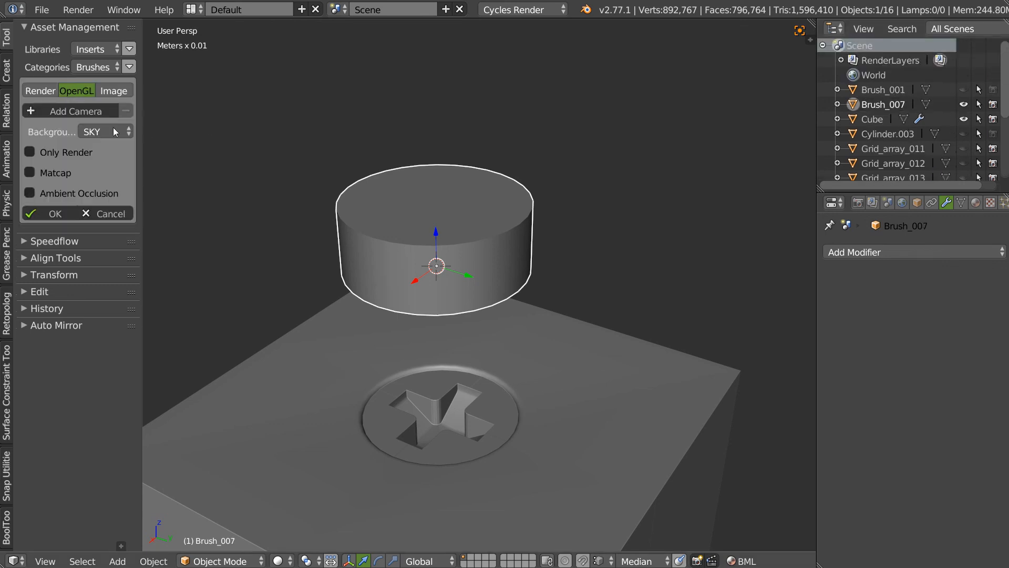
pyautogui.click(70, 108)
pyautogui.moveTo(439, 338)
pyautogui.mouseDown(button='middle')
pyautogui.moveTo(440, 282)
pyautogui.moveTo(435, 317)
pyautogui.mouseUp(button='middle')
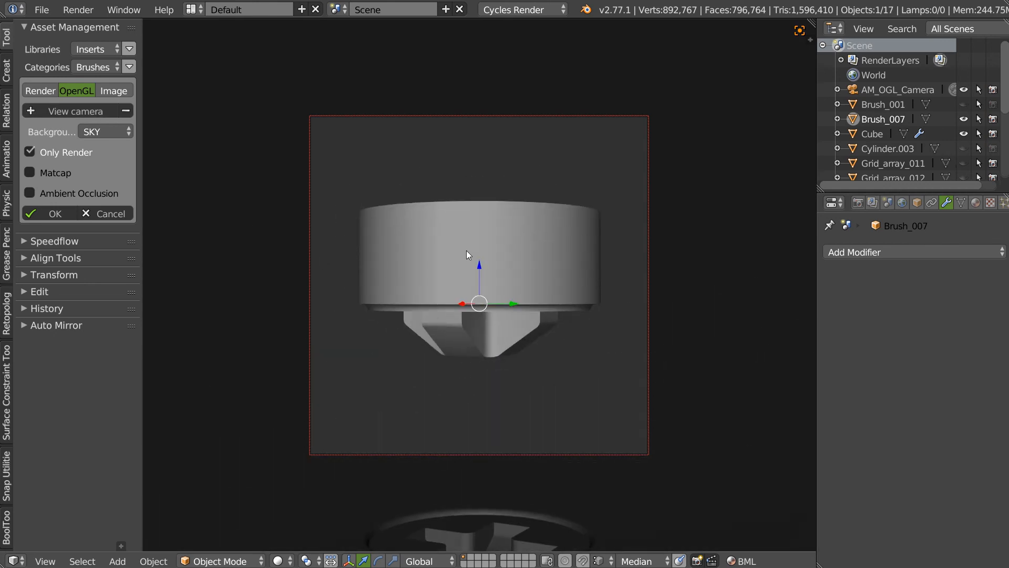
pyautogui.press('KP_Divide')
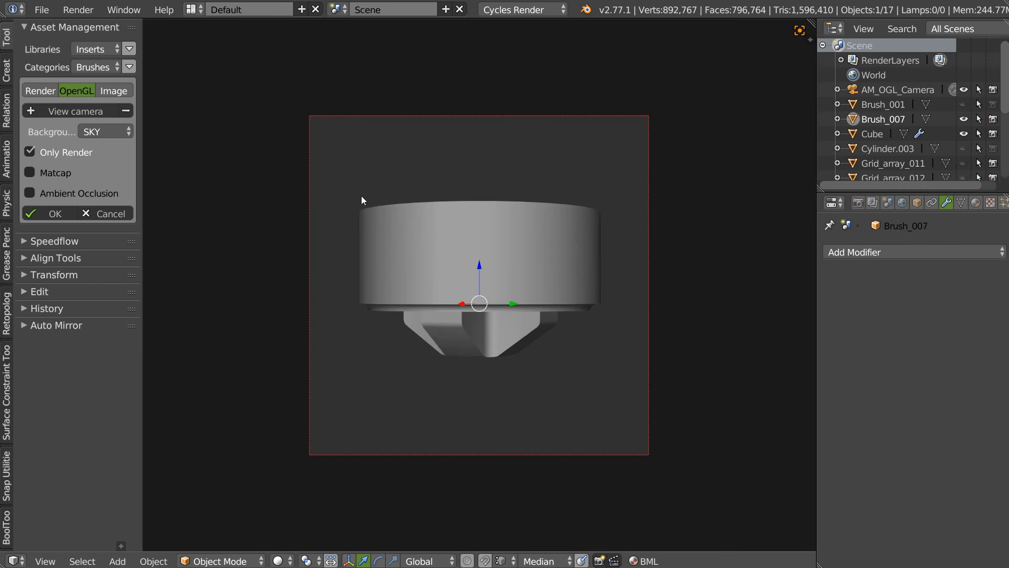
pyautogui.moveTo(361, 200)
pyautogui.mouseDown(button='middle')
pyautogui.moveTo(419, 225)
pyautogui.moveTo(435, 293)
pyautogui.moveTo(398, 284)
pyautogui.moveTo(453, 277)
pyautogui.moveTo(438, 312)
pyautogui.moveTo(443, 303)
pyautogui.mouseUp(button='middle')
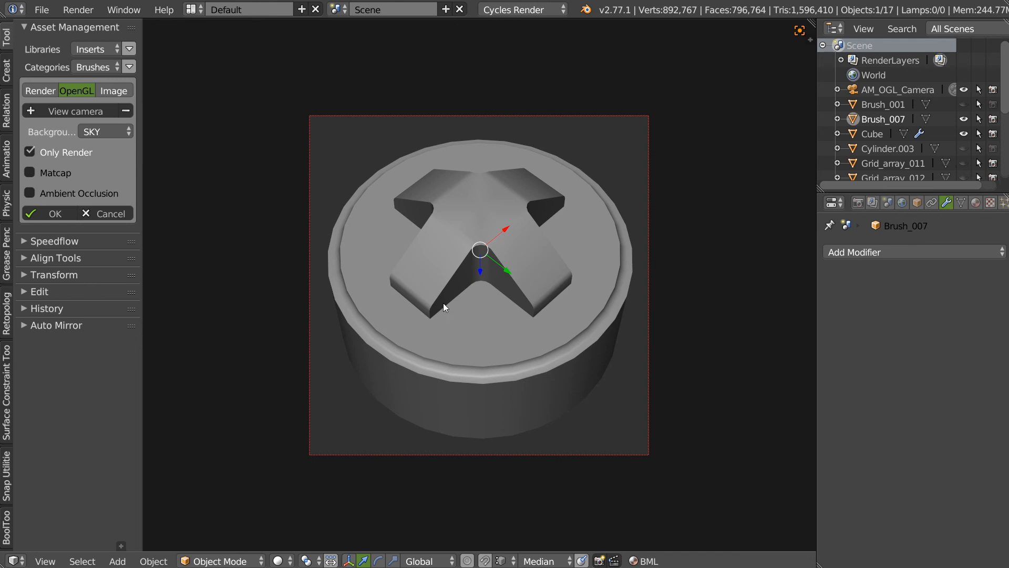
pyautogui.click(46, 217)
# Check the Brushes asset previews, leave local view and delete the thumbnail camera AM_OGL_Camera
pyautogui.click(69, 159)
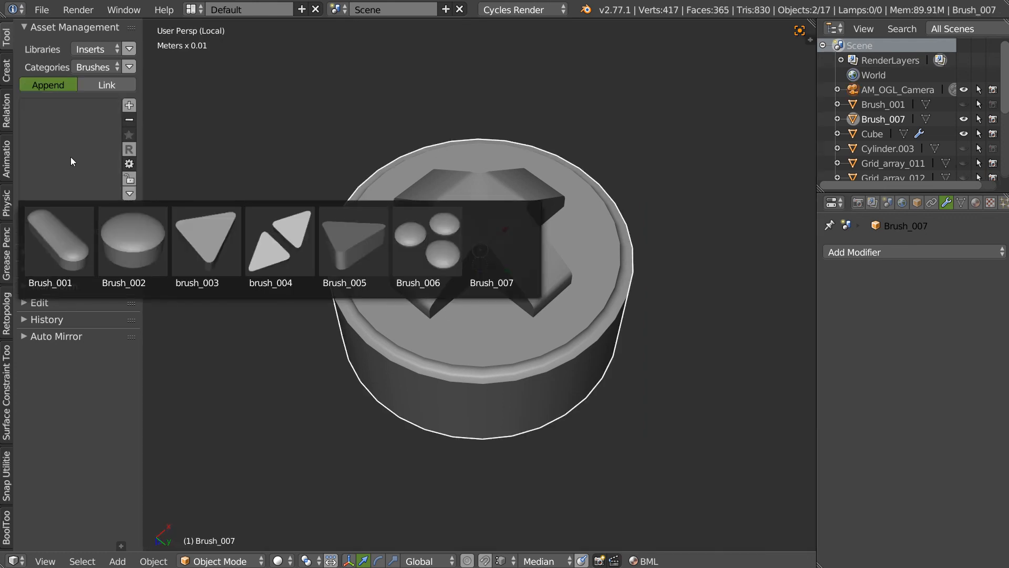
pyautogui.click(682, 298)
pyautogui.scroll(-4, 645, 231)
pyautogui.moveTo(645, 231)
pyautogui.mouseDown(button='middle')
pyautogui.moveTo(588, 332)
pyautogui.moveTo(594, 216)
pyautogui.moveTo(625, 295)
pyautogui.moveTo(599, 237)
pyautogui.mouseUp(button='middle')
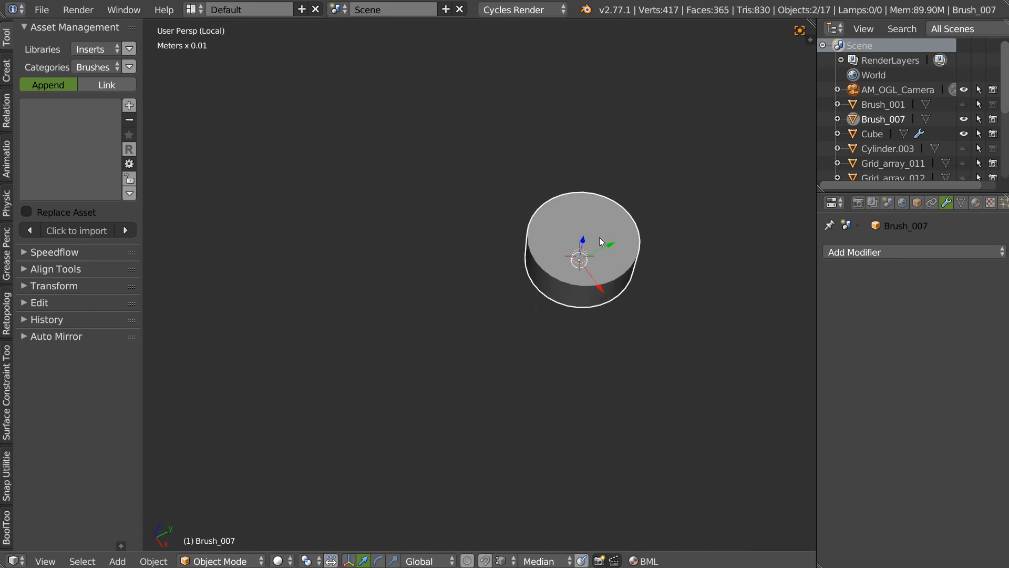
pyautogui.press('KP_Divide')
pyautogui.scroll(-4, 534, 325)
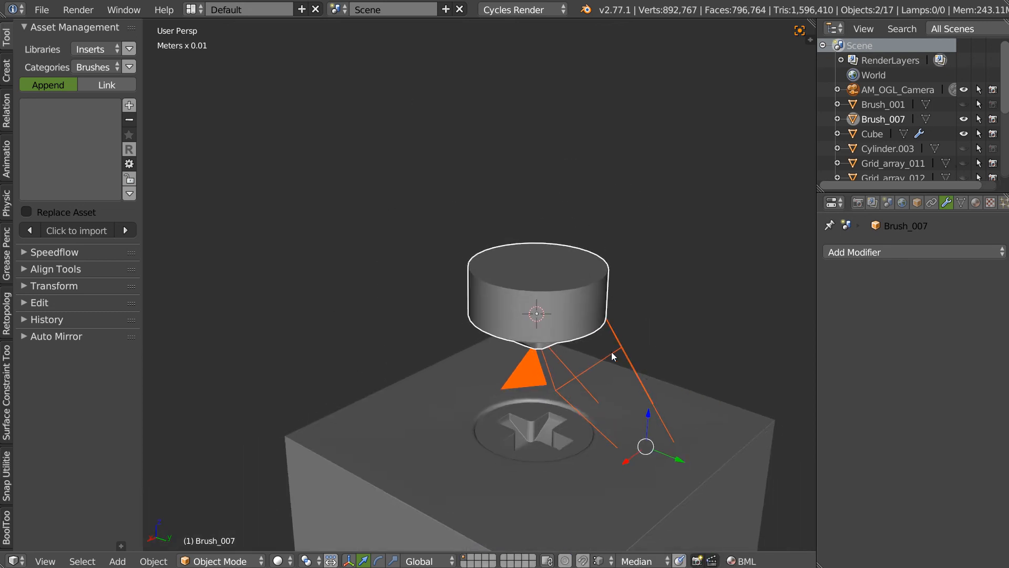
pyautogui.rightClick(625, 347)
pyautogui.click(603, 346)
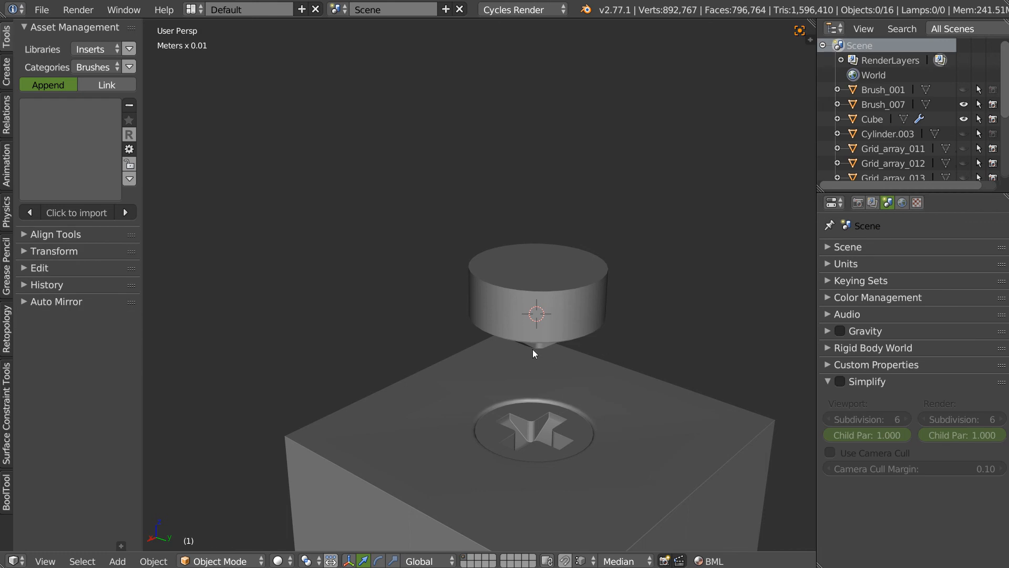
# Append the Brush_007 asset from the Brushes previews into the scene
pyautogui.rightClick(530, 323)
pyautogui.click(81, 178)
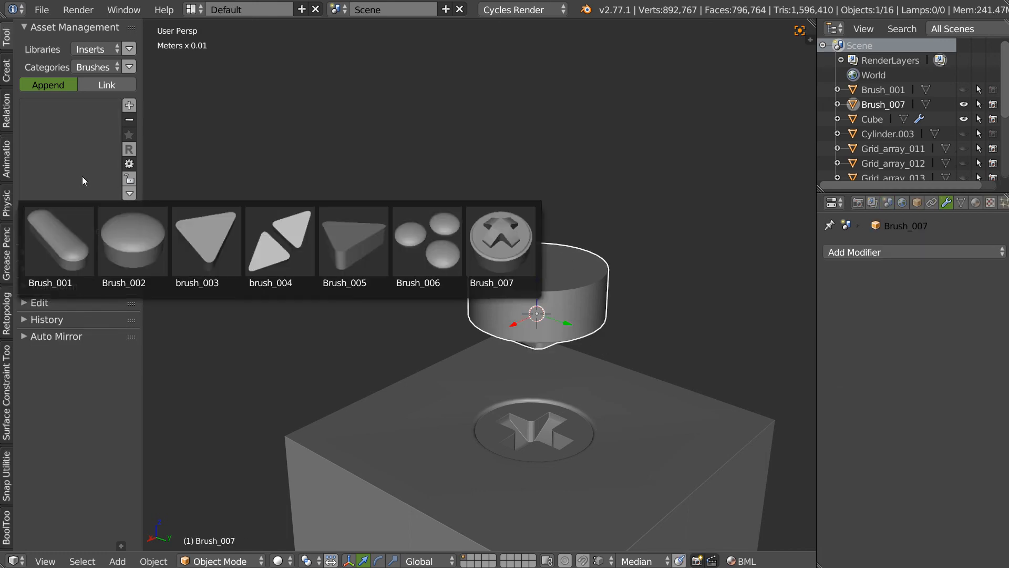
pyautogui.click(82, 189)
pyautogui.click(517, 220)
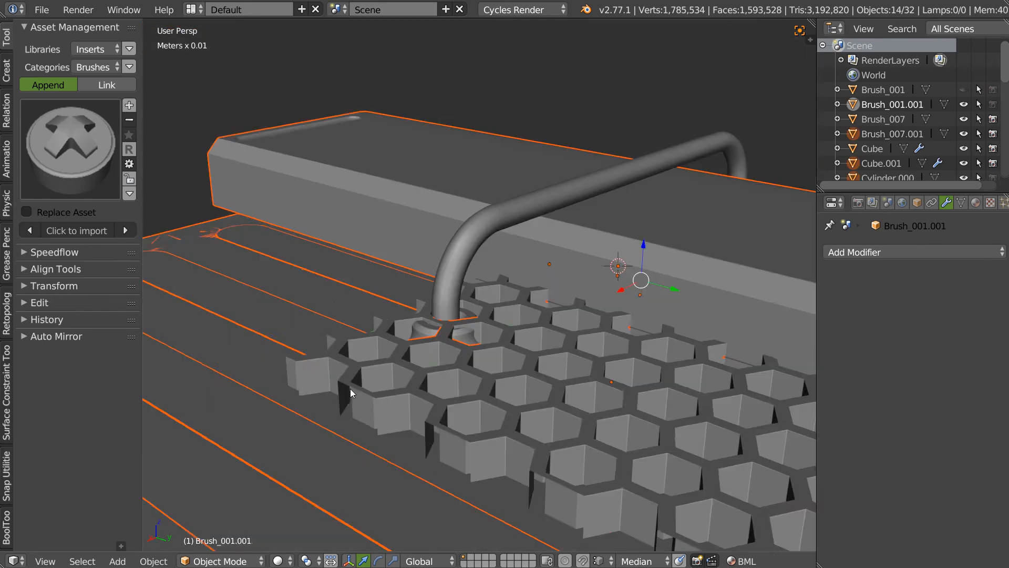
# Look over everything brought in with the appended asset and delete all of those objects
pyautogui.moveTo(465, 290); pyautogui.dragTo(429, 255, button='middle')
pyautogui.scroll(-5, 458, 282)
pyautogui.scroll(3, 476, 220)
pyautogui.scroll(-3, 418, 290)
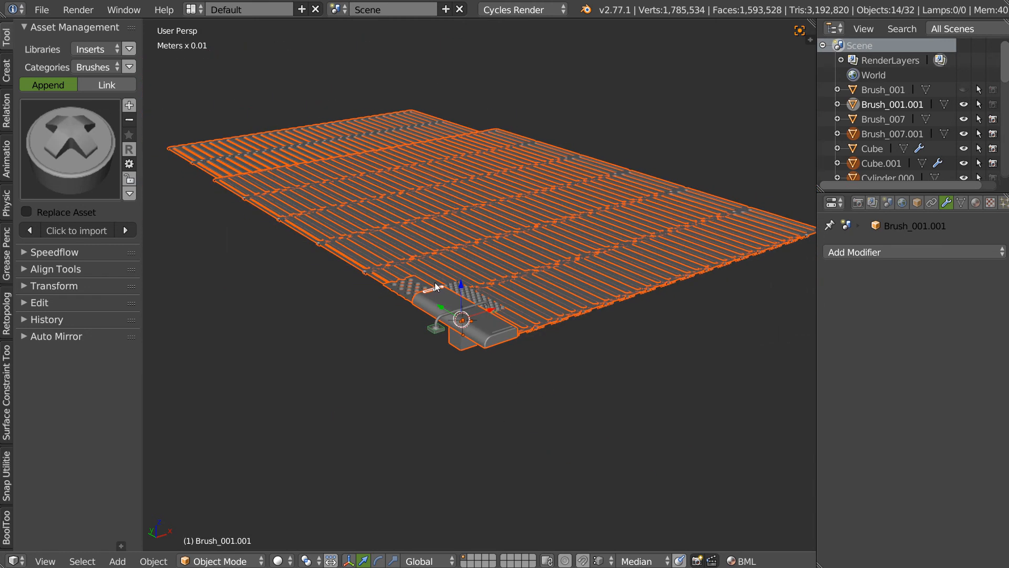
pyautogui.press('Delete')
pyautogui.scroll(10, 481, 313)
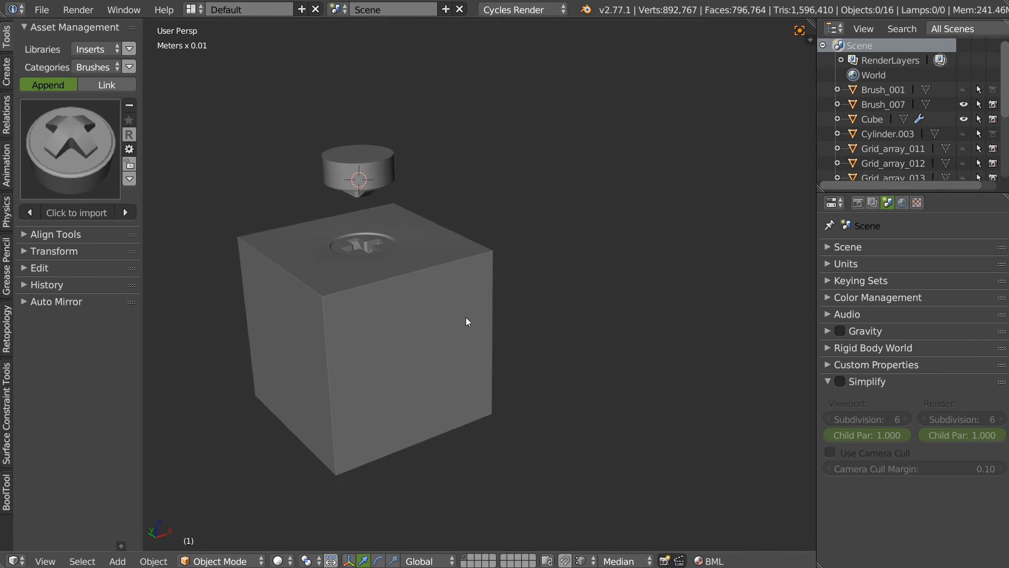
# Delete the cube from the scene and remove Brush_007 from the Brushes assets, leaving the insert selected
pyautogui.rightClick(468, 310)
pyautogui.press('Delete')
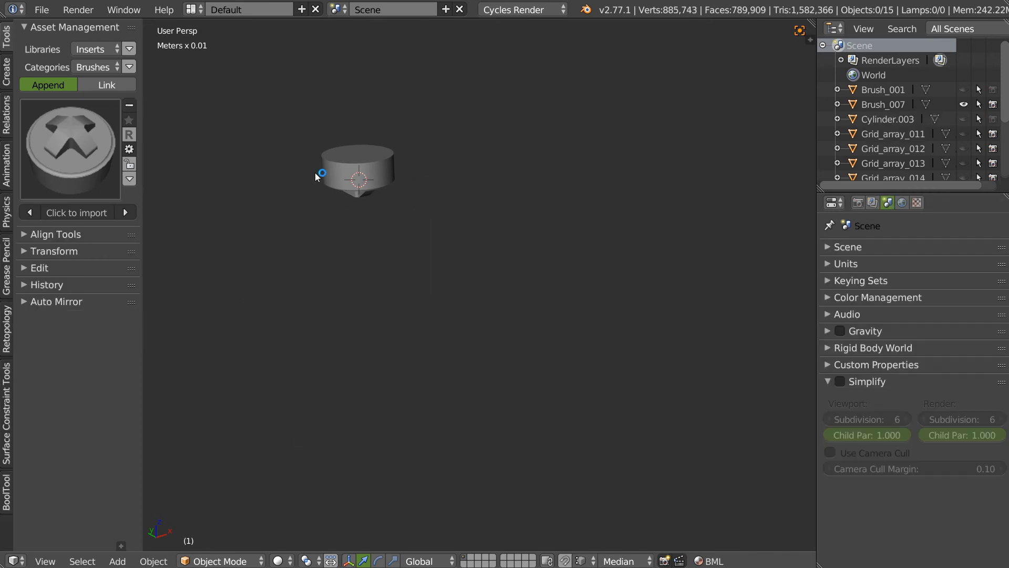
pyautogui.click(129, 105)
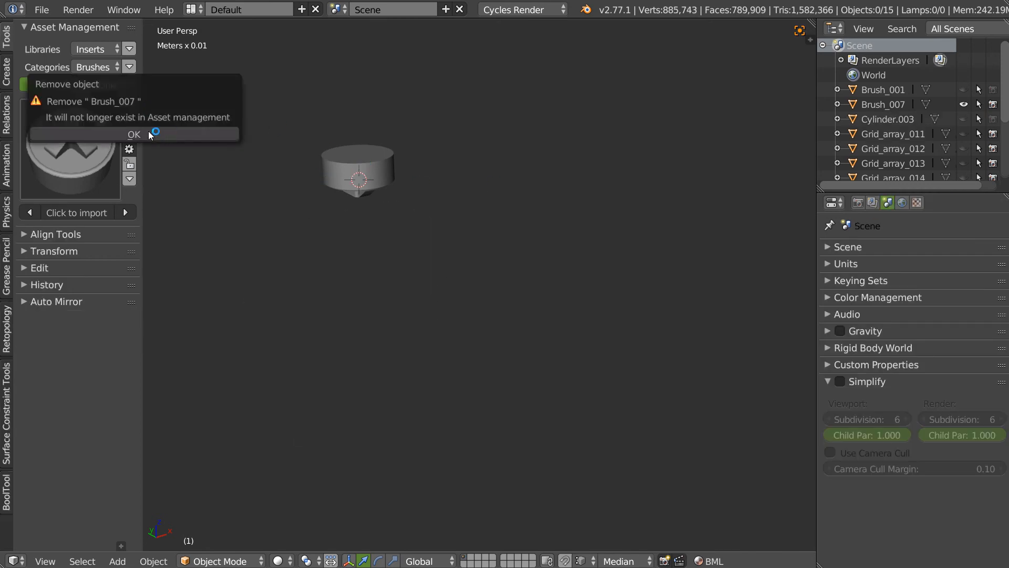
pyautogui.click(141, 133)
pyautogui.rightClick(353, 173)
pyautogui.click(80, 156)
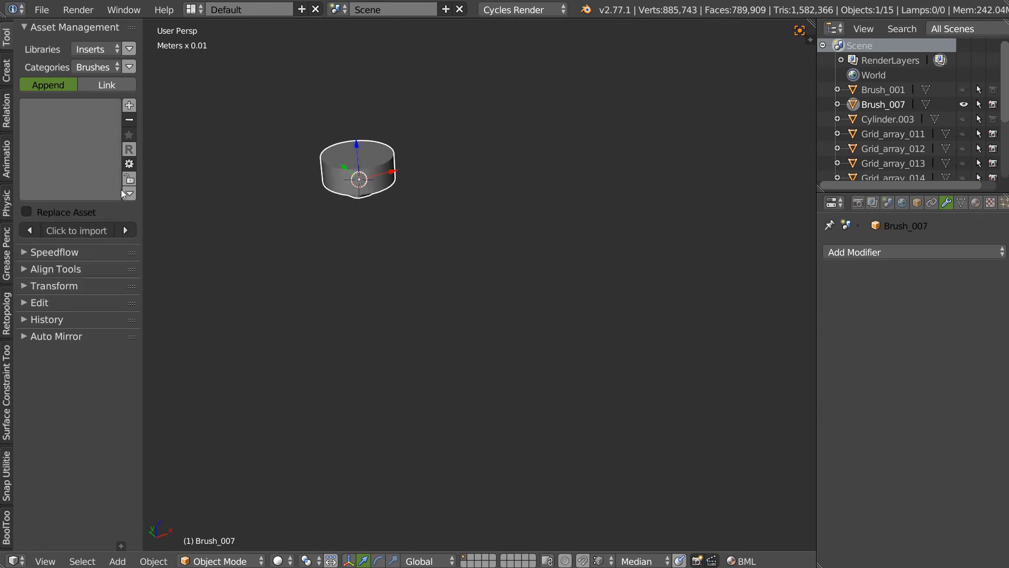
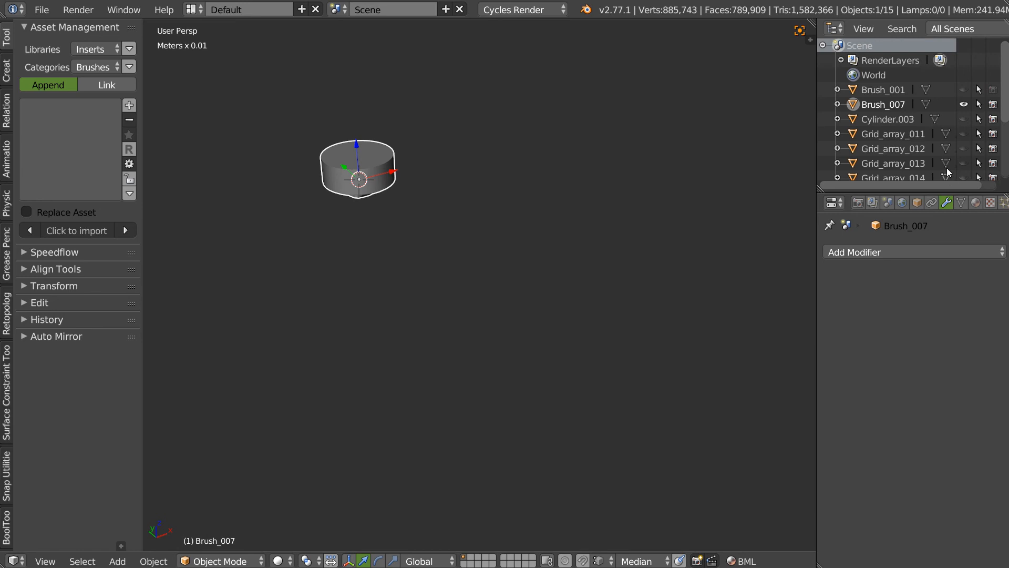
# Make all the hidden scene objects visible, including Brush_001, Cylinder.003, the Grid_array objects and the Line objects
pyautogui.scroll(-5, 951, 171)
pyautogui.moveTo(964, 172); pyautogui.dragTo(965, 98)
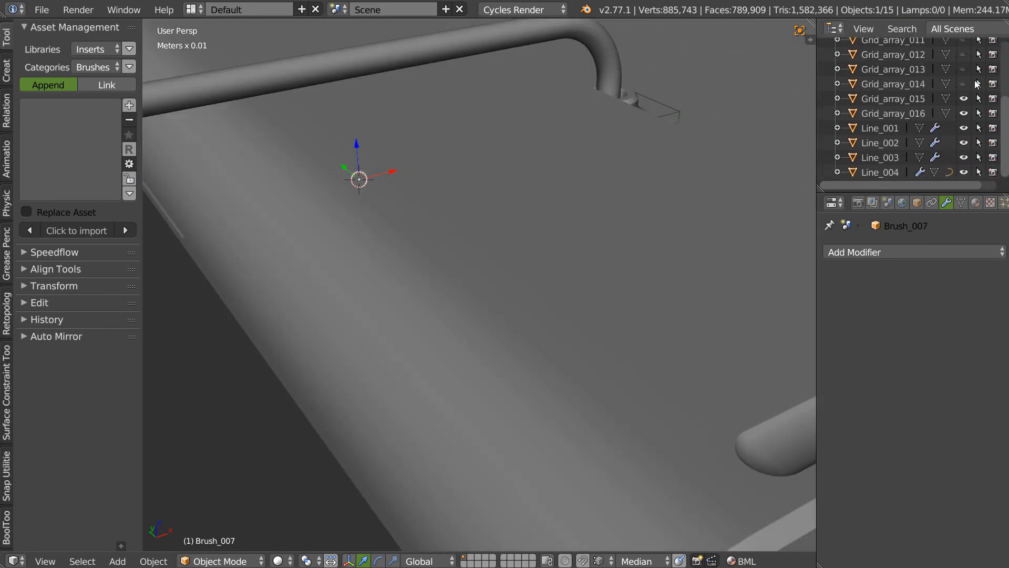
pyautogui.click(963, 66)
pyautogui.moveTo(963, 69); pyautogui.dragTo(948, 140, button='middle')
pyautogui.click(964, 125)
pyautogui.click(964, 107)
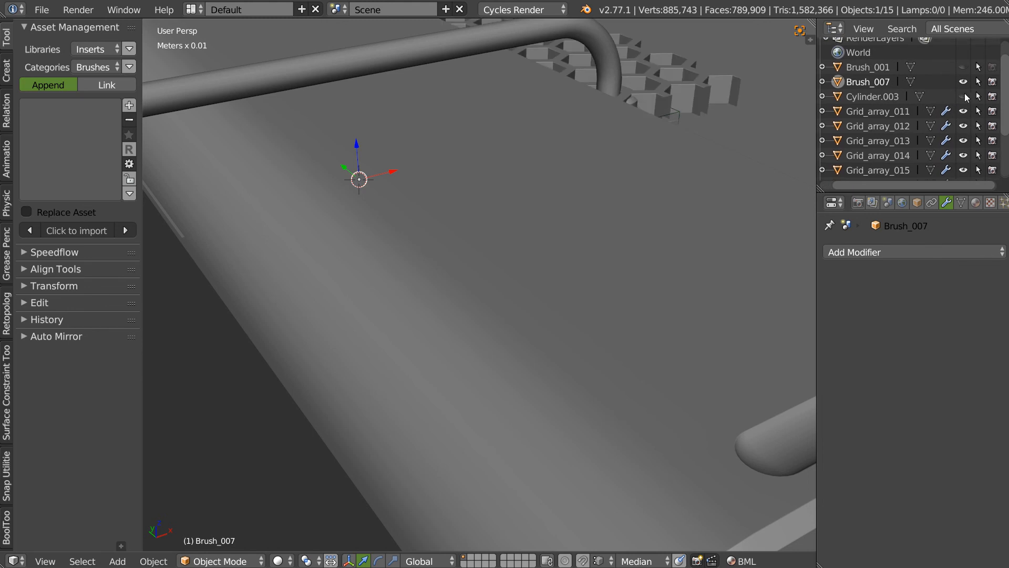
pyautogui.click(963, 68)
# Select Cylinder.003, Grid_array_011 to Grid_array_016 and Line_001 to Line_004 together and delete them
pyautogui.click(837, 97)
pyautogui.keyDown('shift'); pyautogui.click(838, 111); pyautogui.keyUp('shift')
pyautogui.keyDown('shift'); pyautogui.click(839, 126); pyautogui.keyUp('shift')
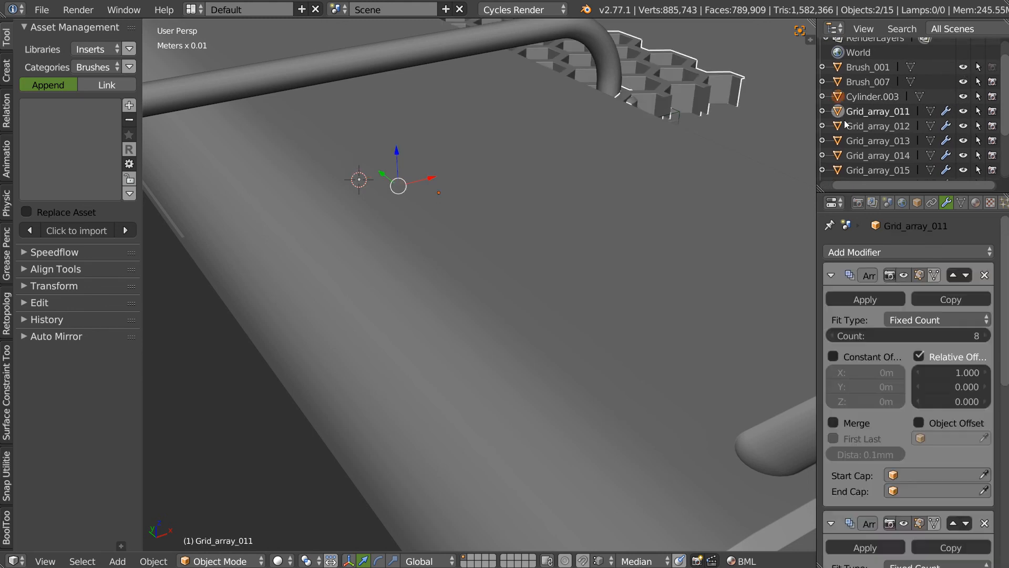
pyautogui.keyDown('shift'); pyautogui.click(846, 139); pyautogui.keyUp('shift')
pyautogui.keyDown('shift'); pyautogui.click(840, 156); pyautogui.keyUp('shift')
pyautogui.keyDown('shift'); pyautogui.click(840, 170); pyautogui.keyUp('shift')
pyautogui.moveTo(840, 170); pyautogui.dragTo(896, 46, button='middle')
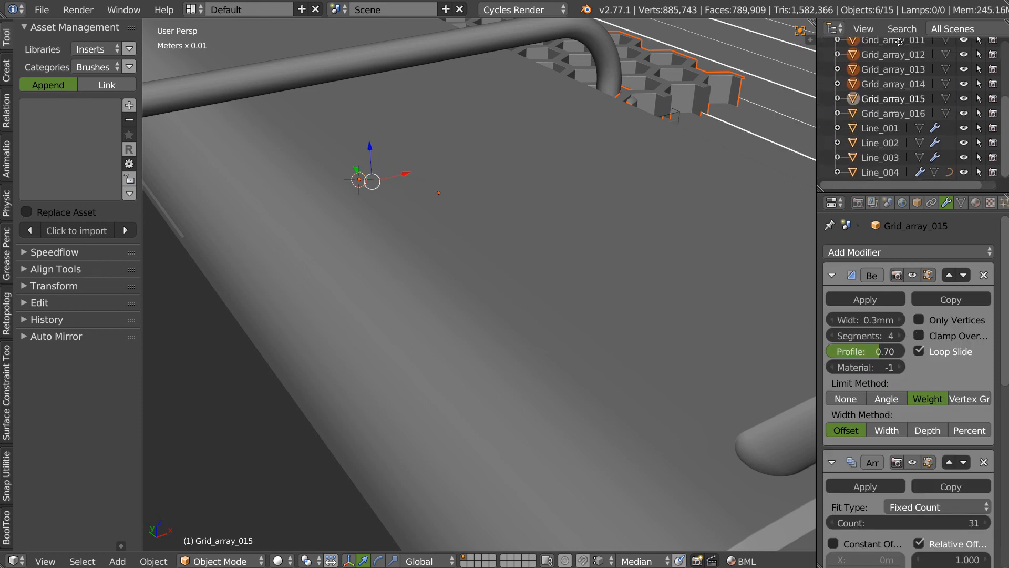
pyautogui.keyDown('shift'); pyautogui.click(862, 114); pyautogui.keyUp('shift')
pyautogui.keyDown('shift'); pyautogui.click(857, 128); pyautogui.keyUp('shift')
pyautogui.keyDown('shift'); pyautogui.click(860, 143); pyautogui.keyUp('shift')
pyautogui.keyDown('shift'); pyautogui.click(859, 157); pyautogui.keyUp('shift')
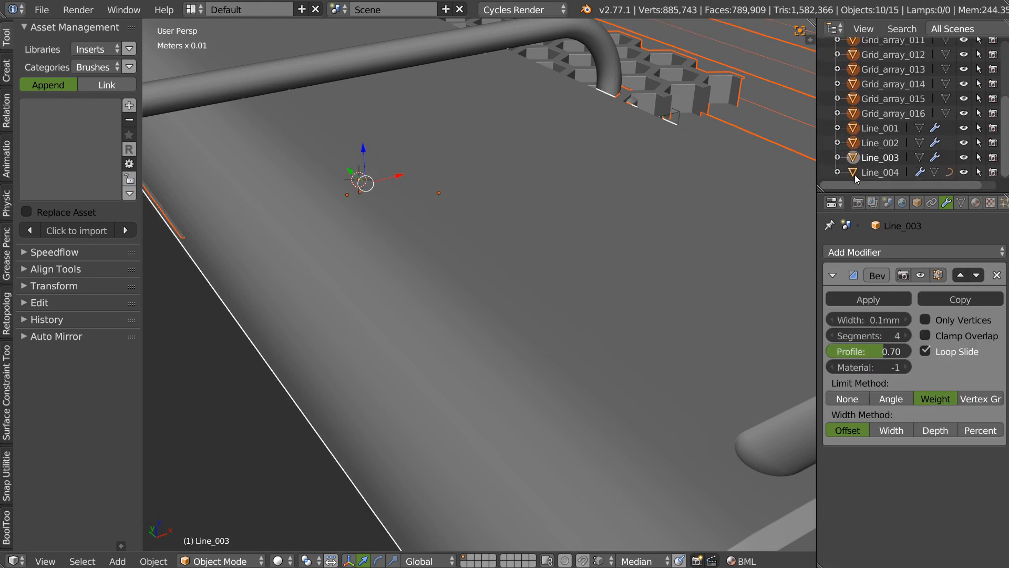
pyautogui.keyDown('shift'); pyautogui.click(851, 171); pyautogui.keyUp('shift')
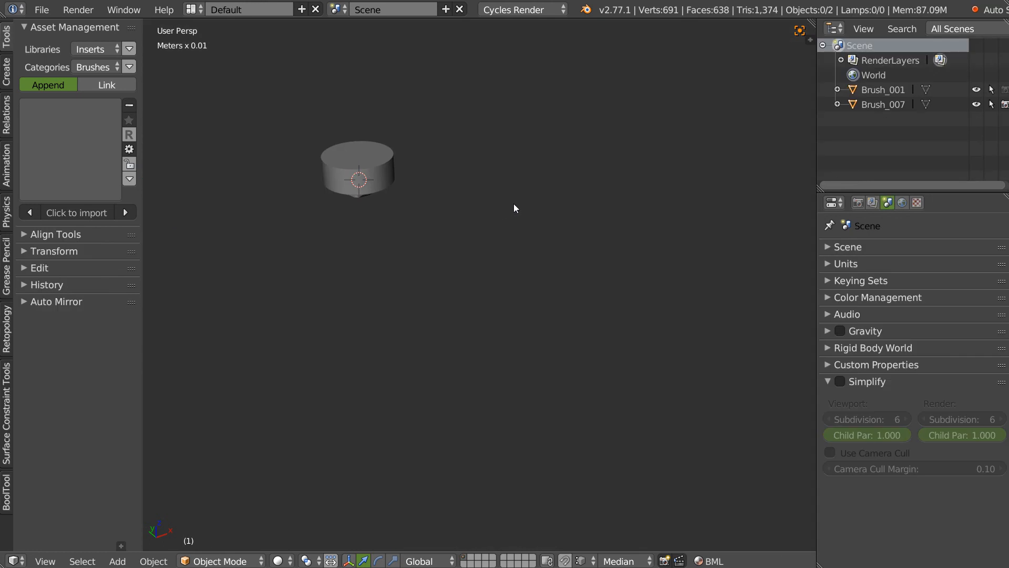
# Delete Brush_001, select the Brush_007 insert and check the list of object data-blocks left in the file
pyautogui.click(879, 90)
pyautogui.press('x')
pyautogui.click(496, 205)
pyautogui.rightClick(357, 187)
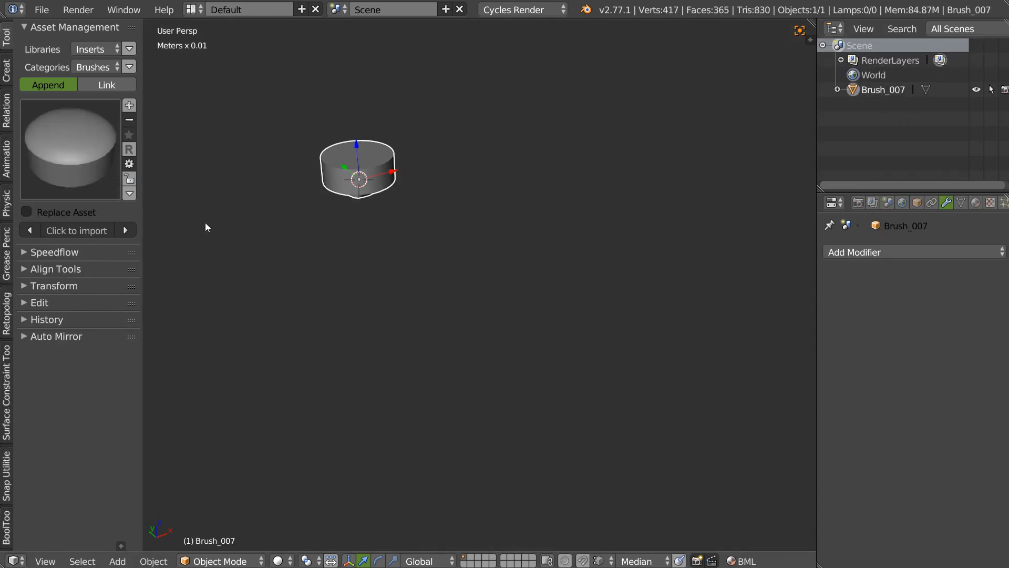
pyautogui.click(917, 203)
pyautogui.click(834, 253)
# Save Brush_007 to the Brushes assets with an OpenGL camera thumbnail framed on its cross-shaped side
pyautogui.moveTo(370, 174); pyautogui.dragTo(338, 104, button='middle')
pyautogui.scroll(5, 344, 144)
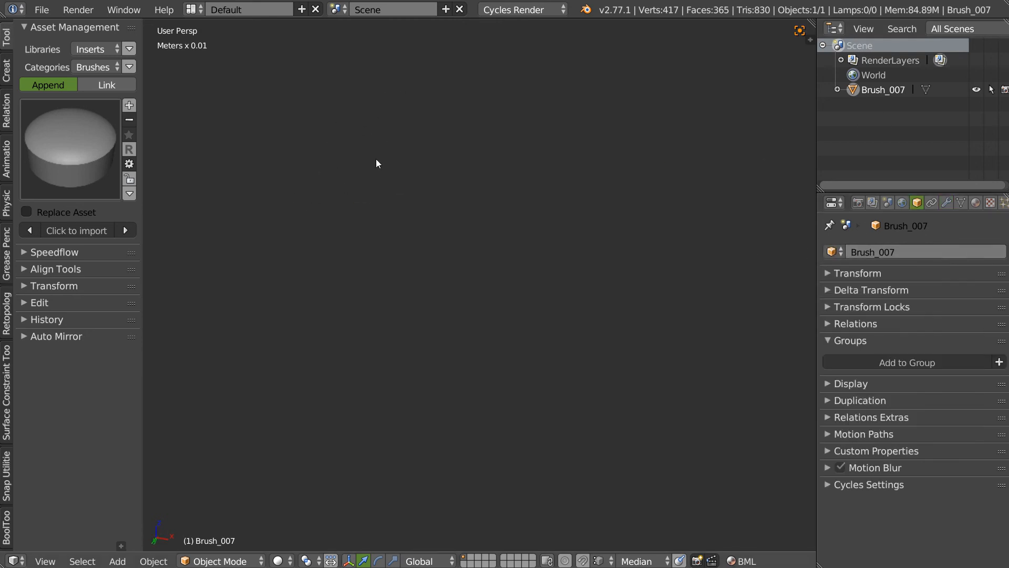
pyautogui.scroll(-5, 379, 162)
pyautogui.moveTo(383, 169)
pyautogui.mouseDown(button='middle')
pyautogui.moveTo(441, 158)
pyautogui.moveTo(458, 98)
pyautogui.mouseUp(button='middle')
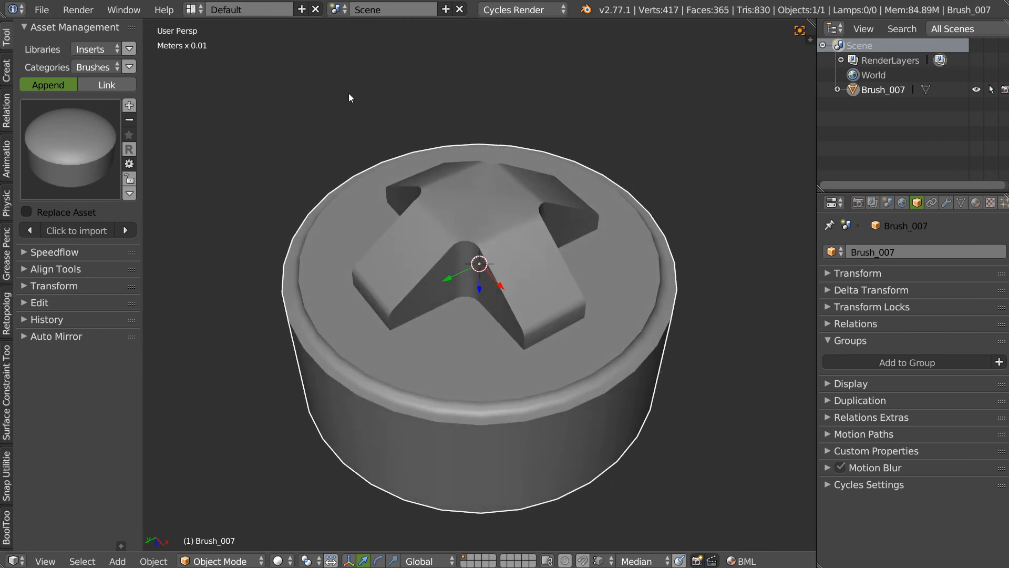
pyautogui.click(129, 105)
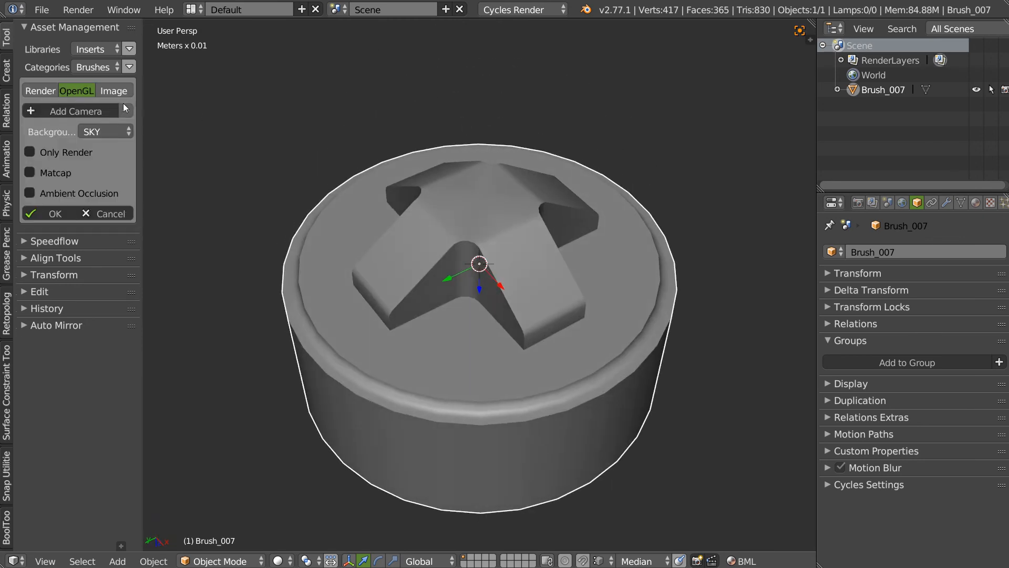
pyautogui.click(58, 111)
pyautogui.moveTo(437, 285); pyautogui.dragTo(481, 270, button='middle')
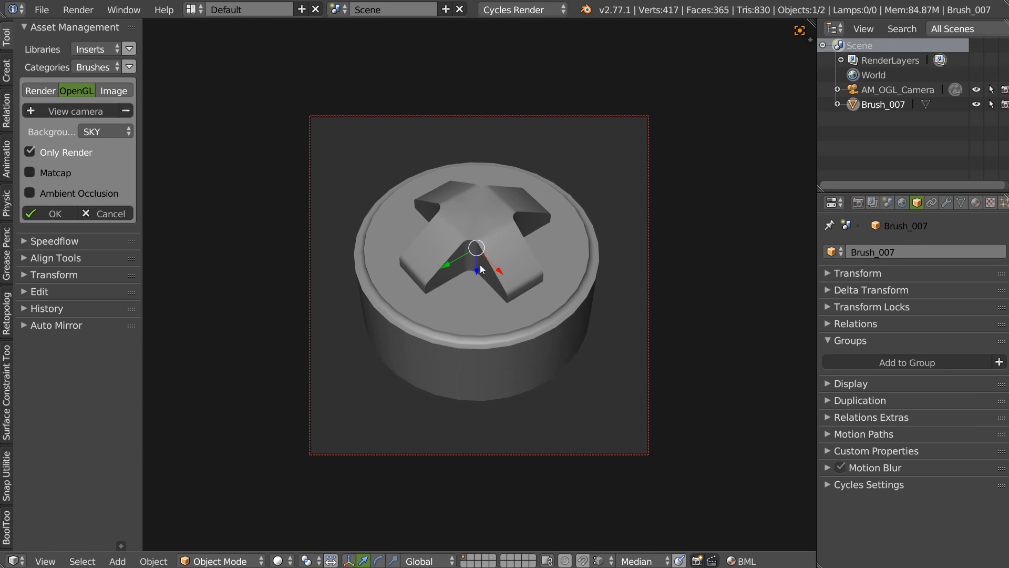
pyautogui.scroll(2, 499, 260)
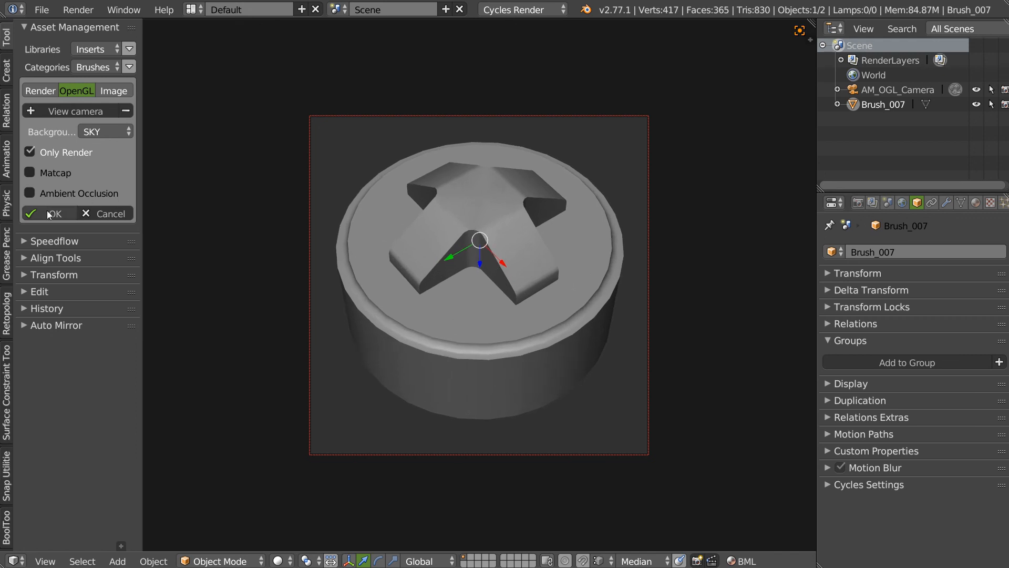
pyautogui.click(49, 213)
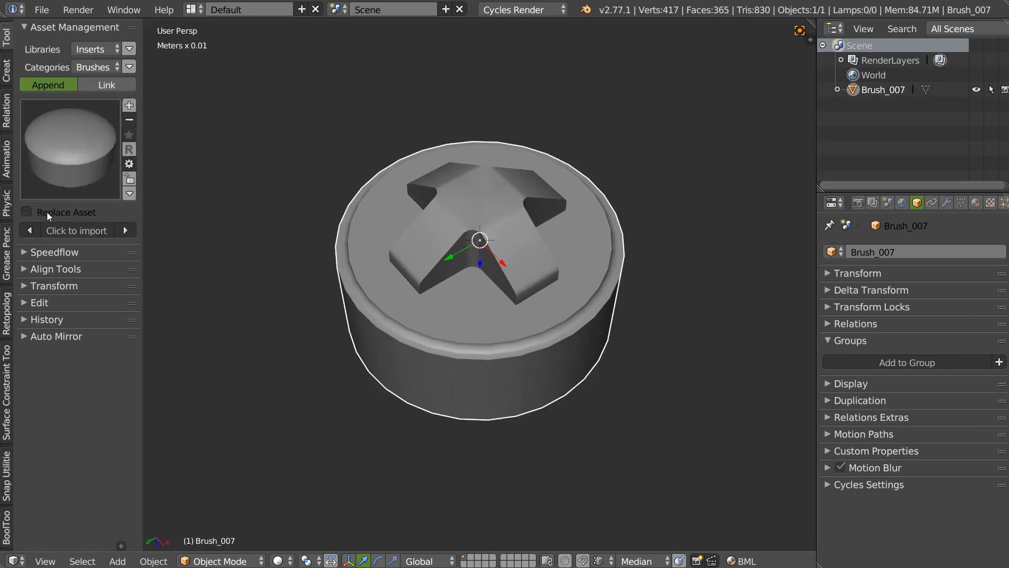
# Append the new Brush_007 asset from the Brushes previews and check the objects that come with it
pyautogui.click(79, 168)
pyautogui.click(513, 248)
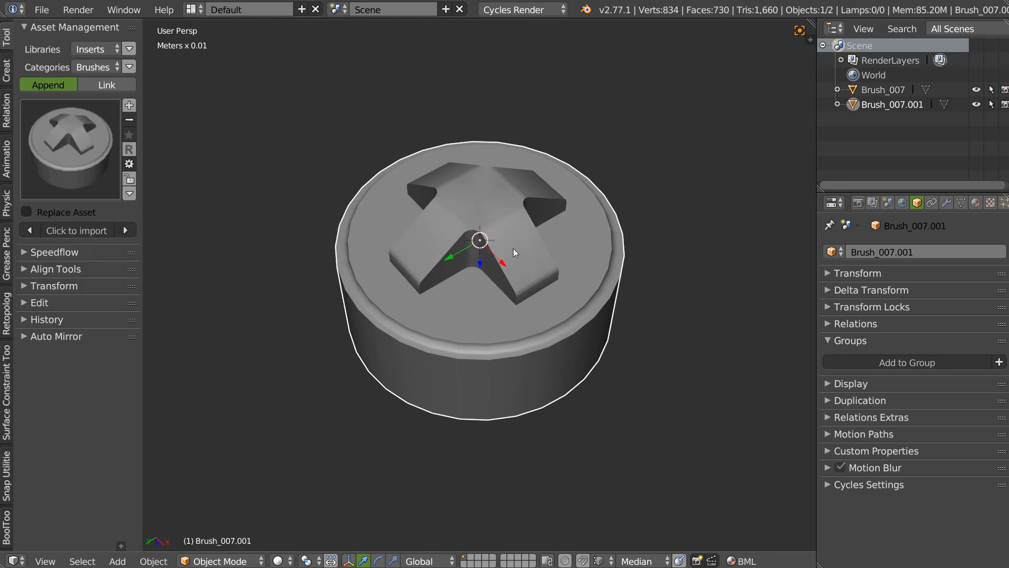
pyautogui.moveTo(502, 248)
pyautogui.mouseDown(button='middle')
pyautogui.moveTo(455, 298)
pyautogui.moveTo(692, 202)
pyautogui.moveTo(553, 276)
pyautogui.moveTo(549, 263)
pyautogui.mouseUp(button='middle')
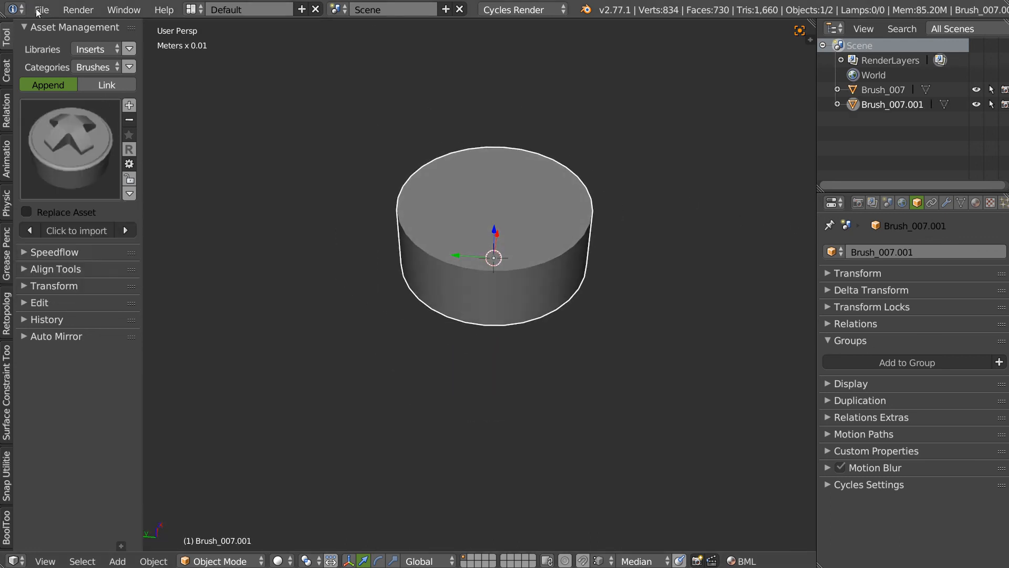
# Open Brush_007.blend from E:\Asset_Management\Test_Rep_2\Inserts\Brushes\blends
pyautogui.click(40, 10)
pyautogui.click(60, 55)
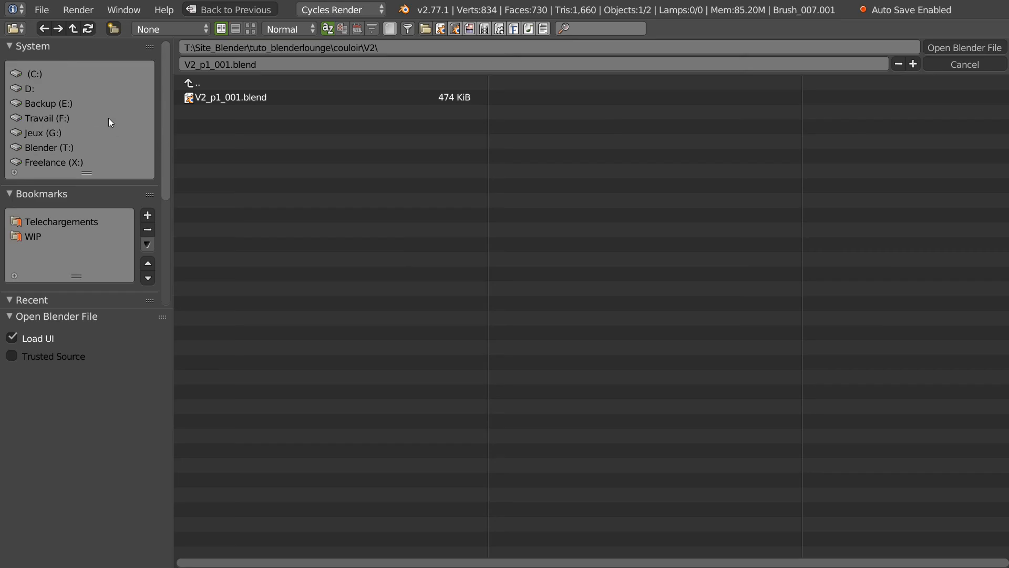
pyautogui.click(58, 103)
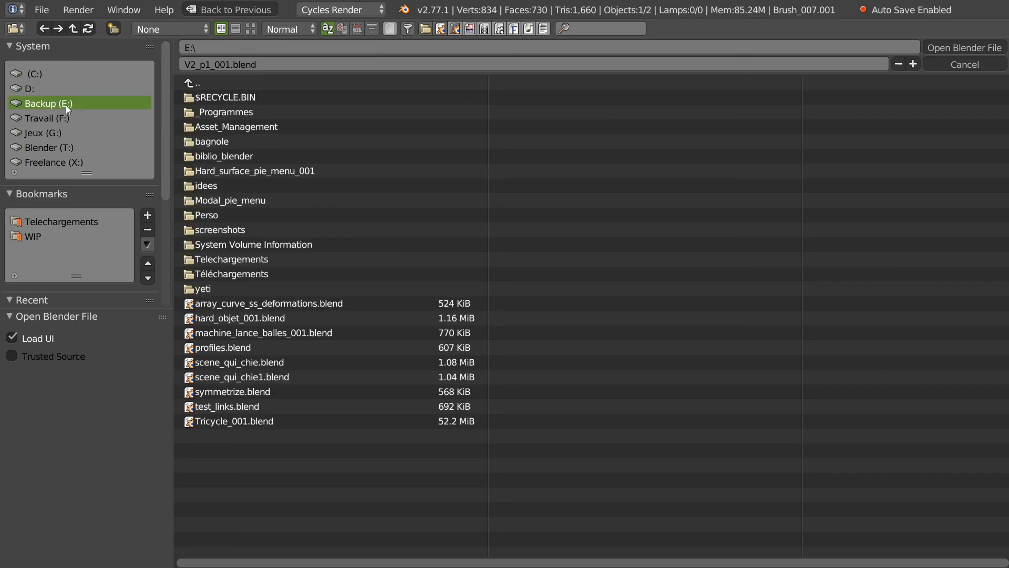
pyautogui.doubleClick(233, 128)
pyautogui.doubleClick(216, 303)
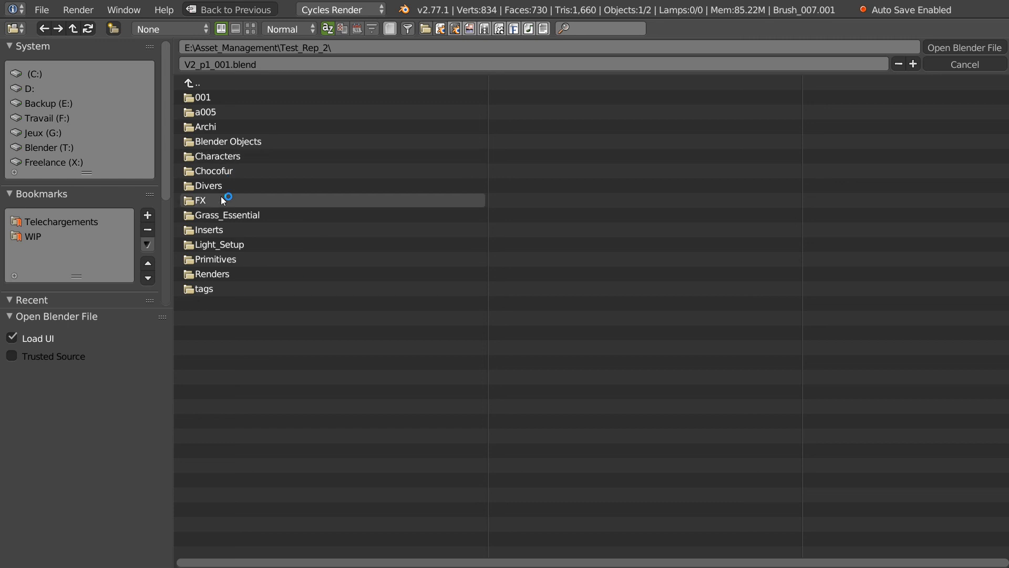
pyautogui.doubleClick(206, 230)
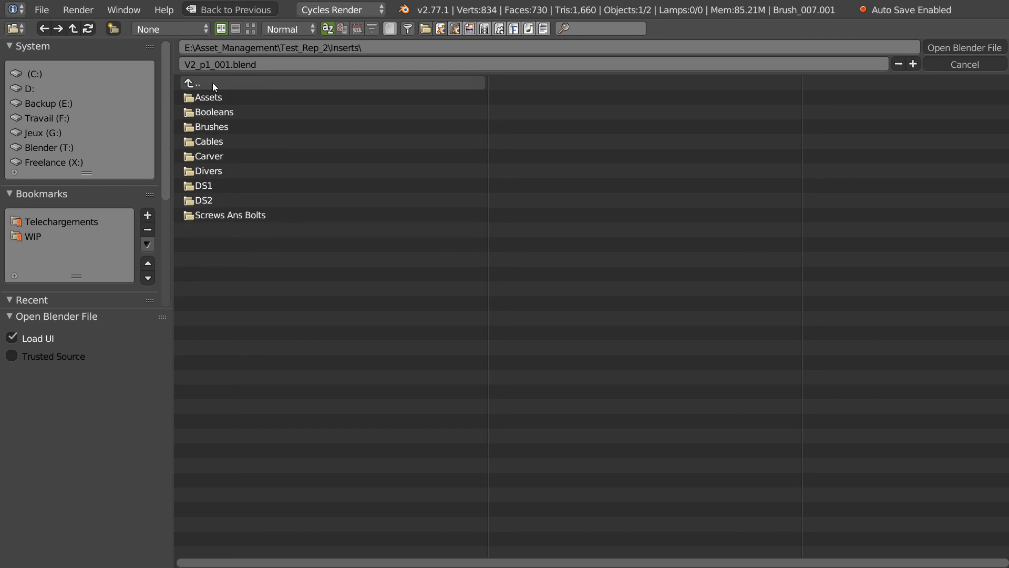
pyautogui.doubleClick(217, 127)
pyautogui.doubleClick(209, 99)
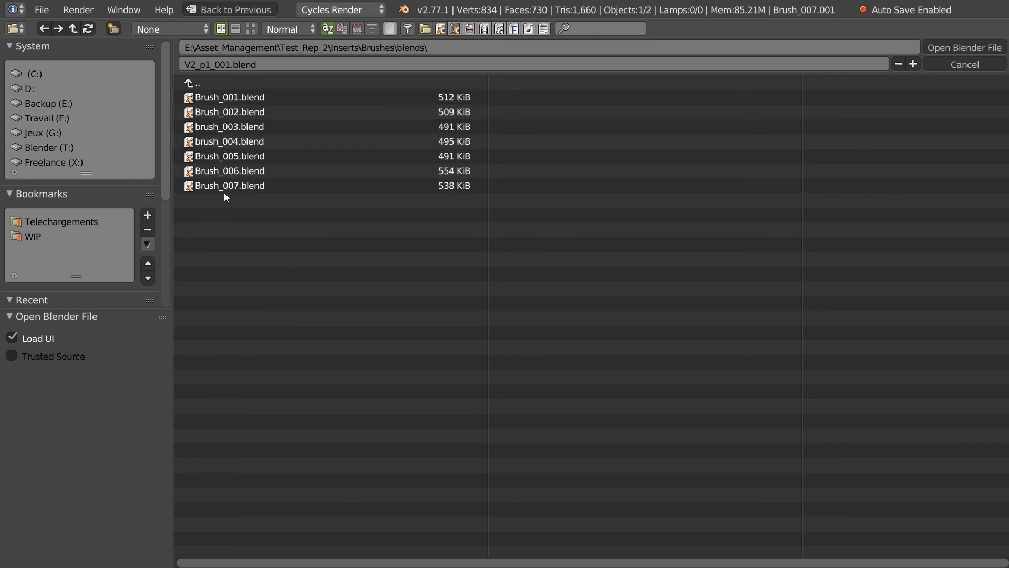
pyautogui.click(229, 186)
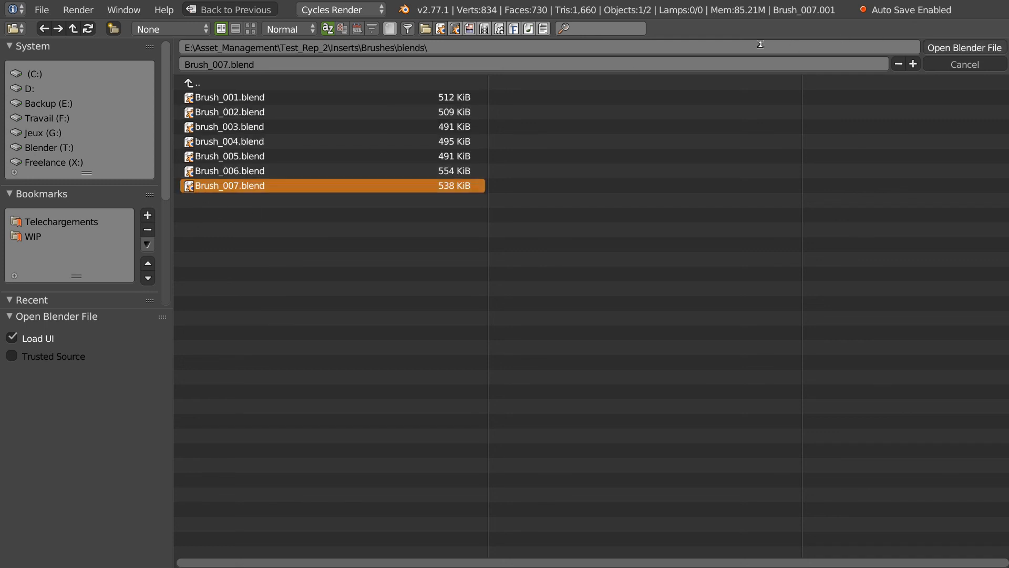
pyautogui.click(964, 47)
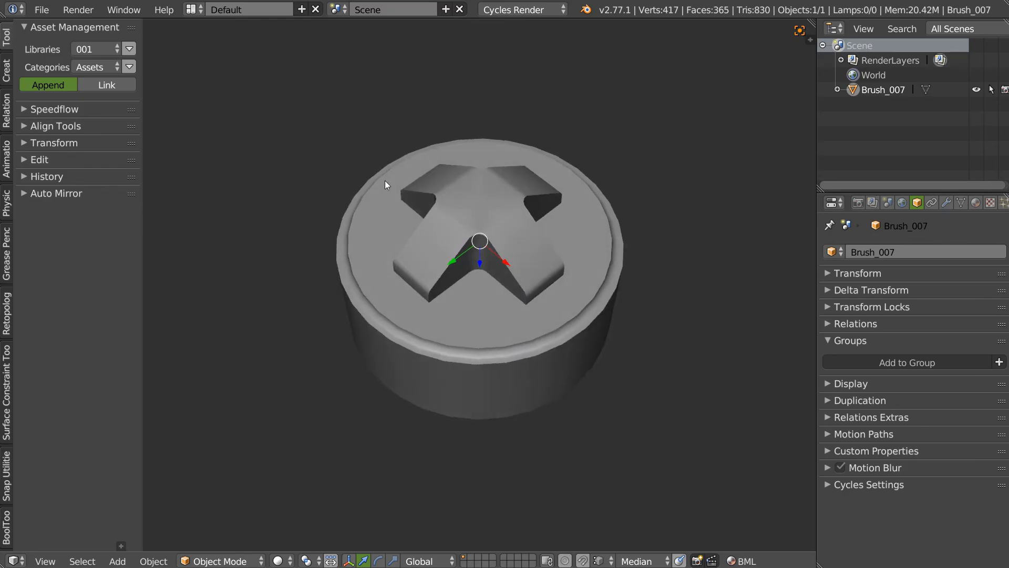
# Check the object and mesh data-block lists of the opened Brush_007 file for leftovers
pyautogui.click(847, 340)
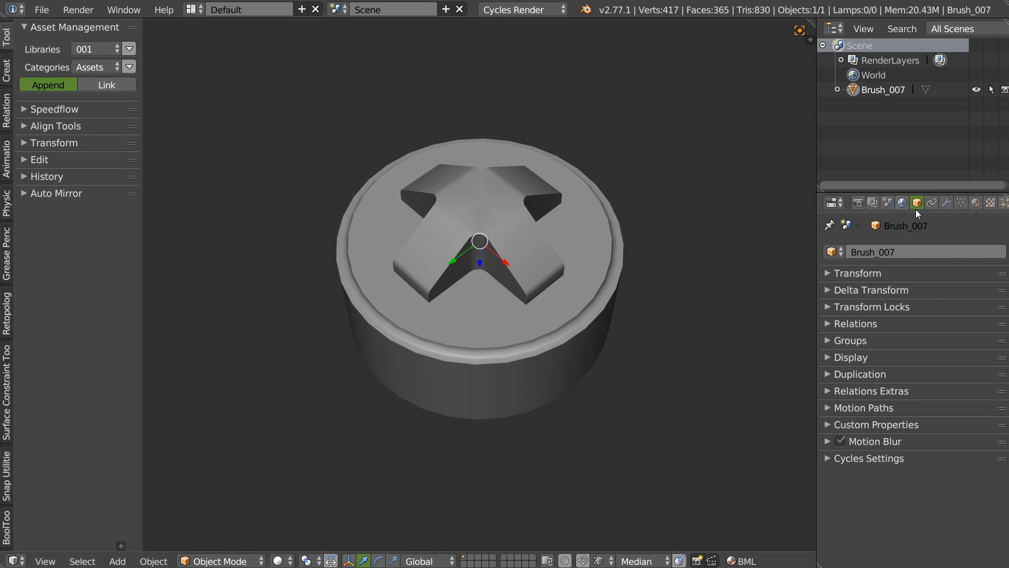
pyautogui.click(831, 253)
pyautogui.click(961, 203)
pyautogui.click(832, 253)
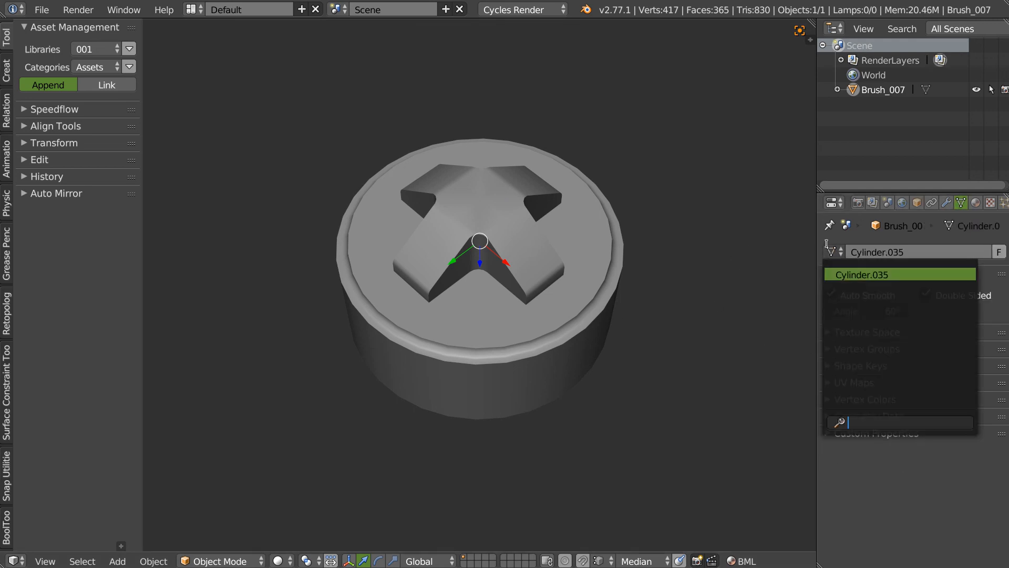
# Add Brush_007 to a new group and remove it from that group again
pyautogui.click(916, 202)
pyautogui.click(836, 340)
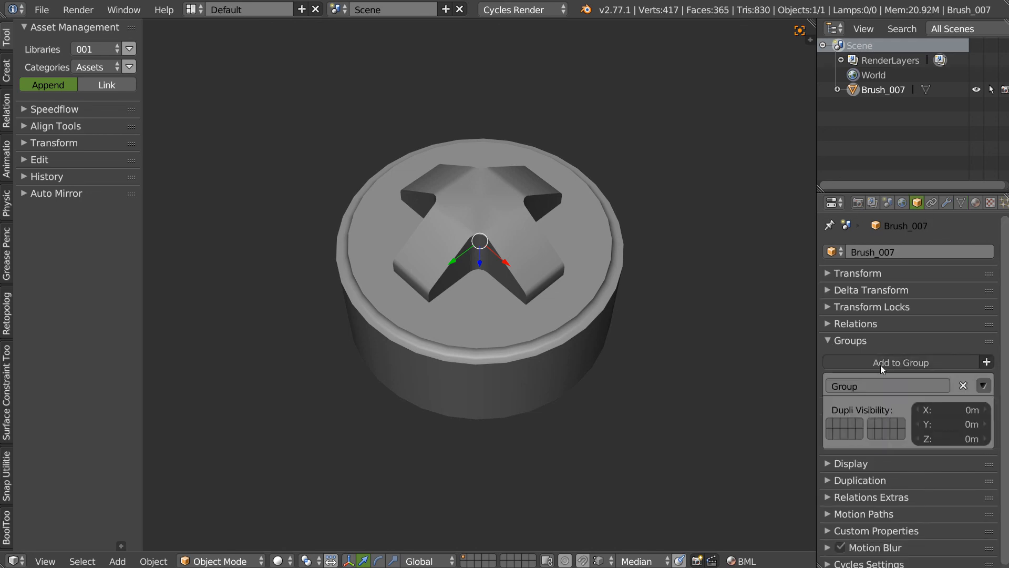
pyautogui.click(975, 385)
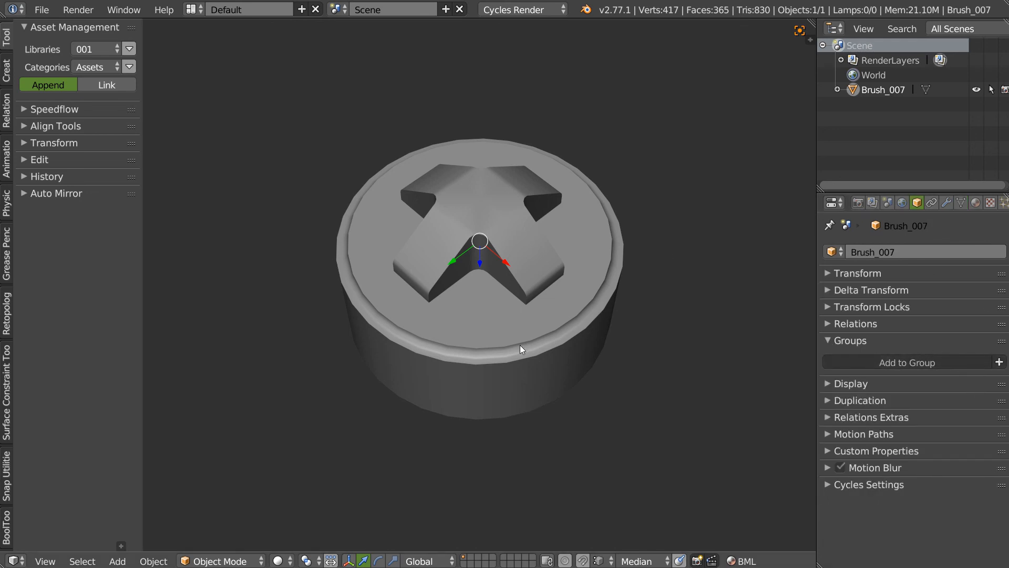
pyautogui.moveTo(513, 305); pyautogui.dragTo(518, 300, button='middle')
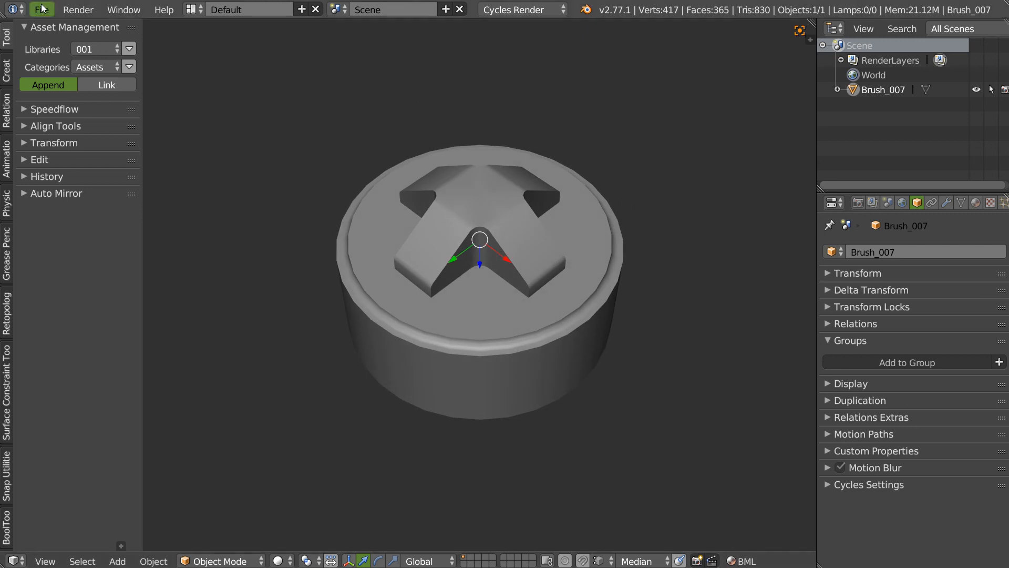
# Start a new file with the default cube and switch the asset manager to the Brushes category of the Inserts library
pyautogui.click(42, 9)
pyautogui.click(52, 42)
pyautogui.click(53, 39)
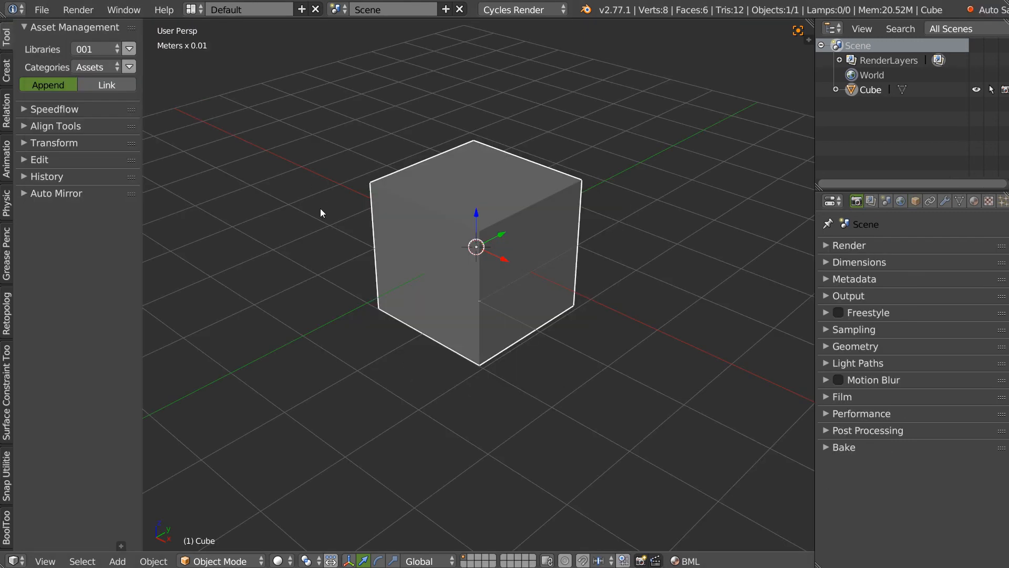
pyautogui.click(91, 72)
pyautogui.click(105, 116)
pyautogui.click(95, 49)
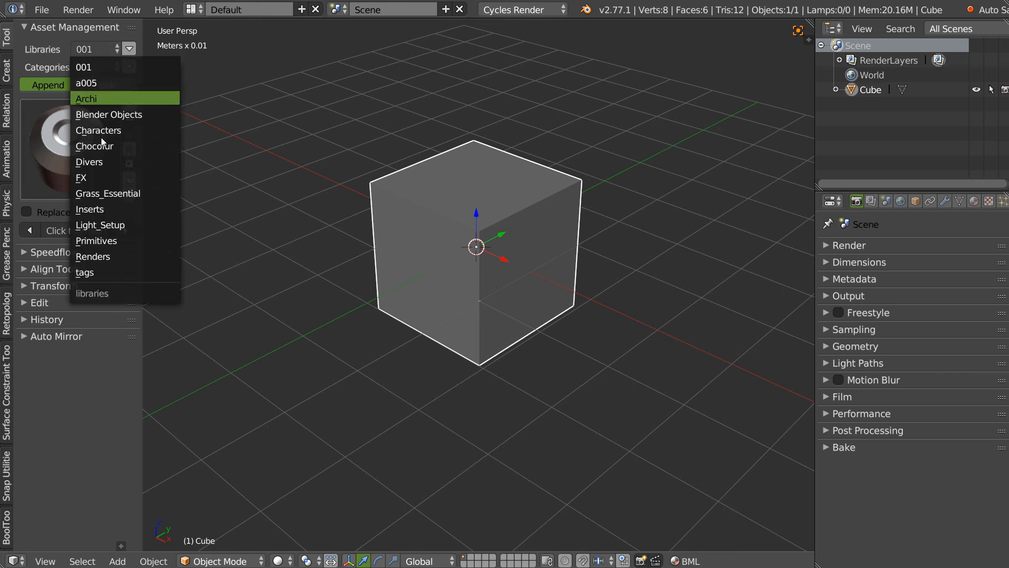
pyautogui.click(89, 206)
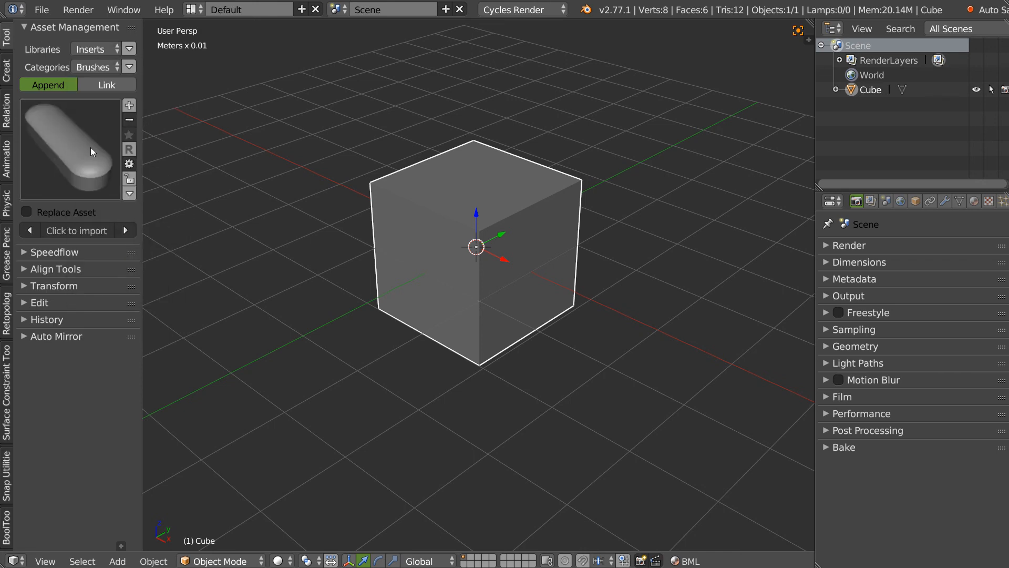
# Append Brush_007 onto the cube's top face and scale the insert to fit within that face
pyautogui.click(72, 156)
pyautogui.press('Tab')
pyautogui.rightClick(472, 203)
pyautogui.click(72, 157)
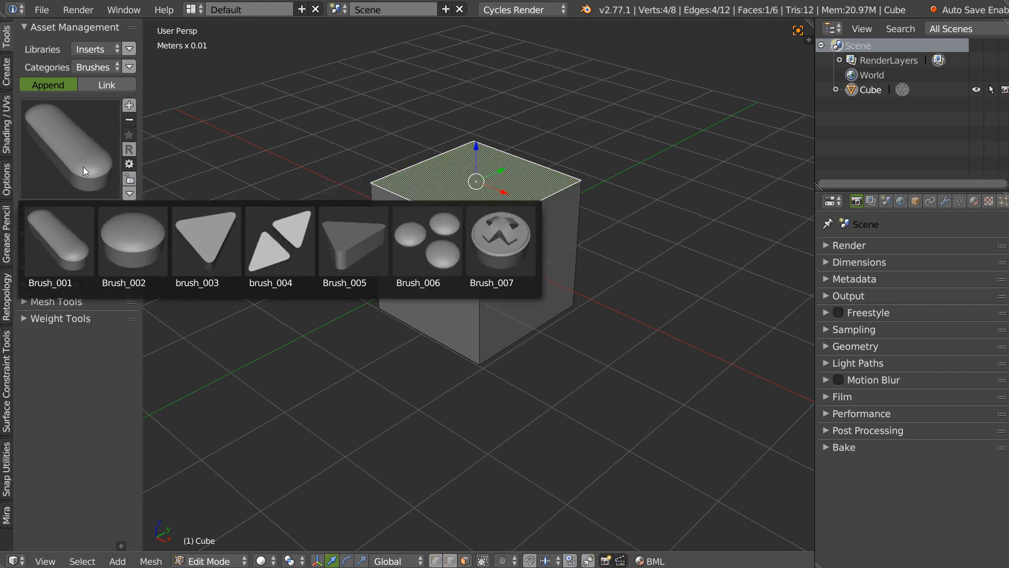
pyautogui.click(508, 240)
pyautogui.moveTo(452, 207); pyautogui.dragTo(453, 214, button='middle')
pyautogui.press('s')
pyautogui.click(556, 219)
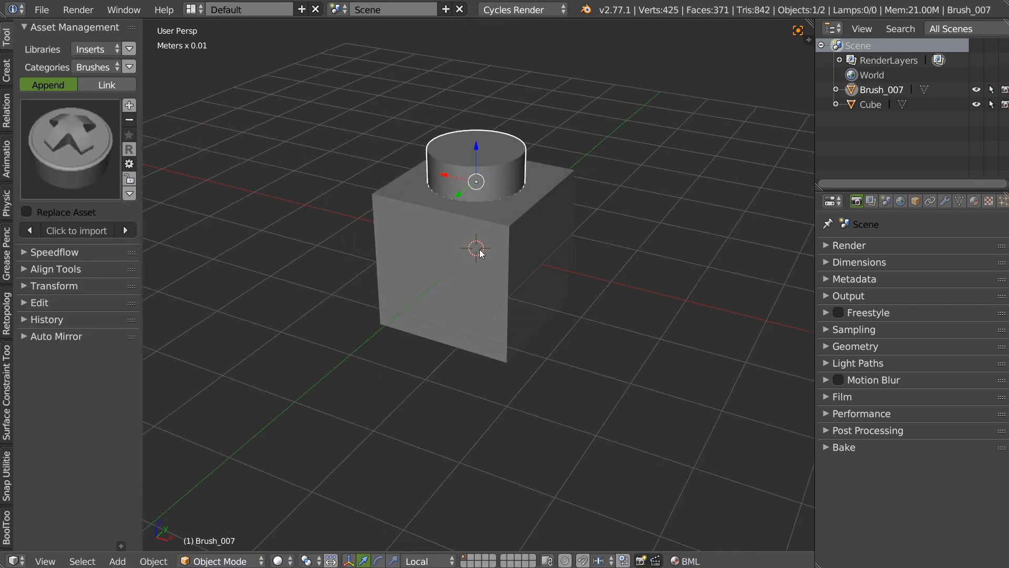
# Add two centred loop cuts to the cube, one through each horizontal direction
pyautogui.rightClick(467, 232)
pyautogui.press('Tab')
pyautogui.click(455, 318)
pyautogui.hotkey('ctrl', 'r')
pyautogui.click(460, 213)
pyautogui.rightClick(461, 213)
pyautogui.hotkey('ctrl', 'r')
pyautogui.click(527, 204)
pyautogui.rightClick(527, 204)
pyautogui.press('Tab')
# Bevel the cube's edges with Speedflow's Adjust Bevel, using width 0.05, 4 segments and profile 0.7
pyautogui.click(470, 179)
pyautogui.hotkey('shift', 'space')
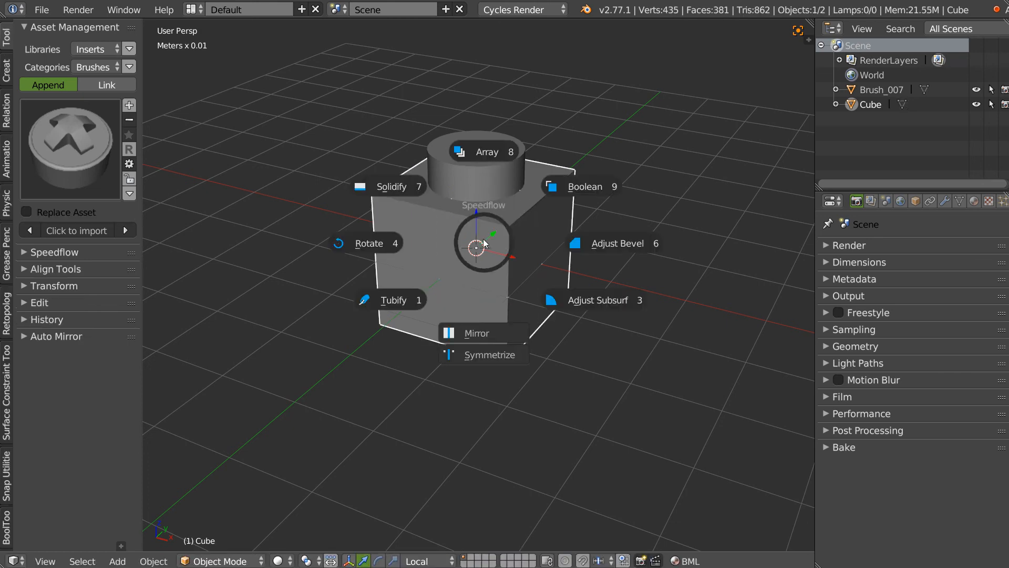
pyautogui.click(605, 248)
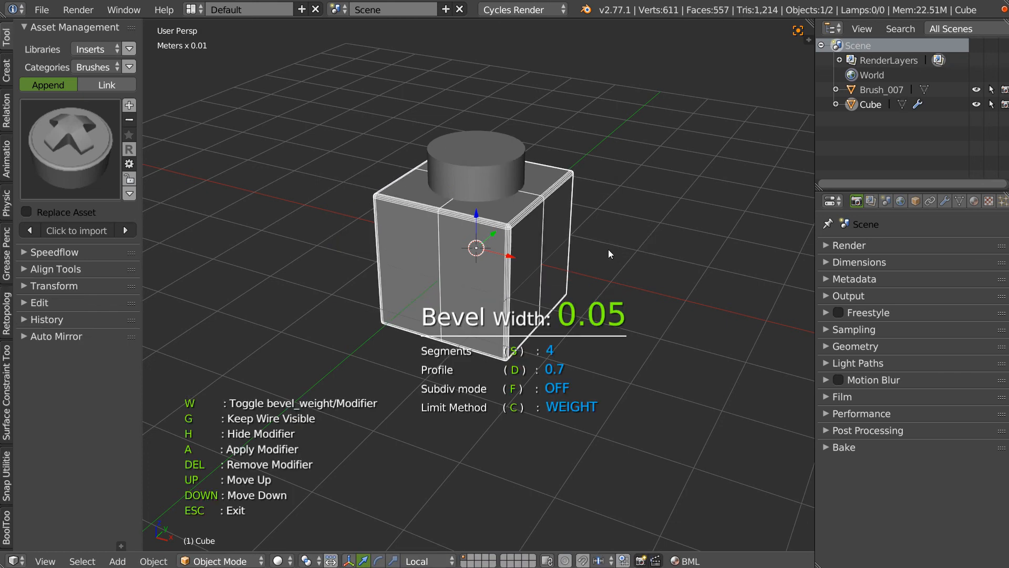
pyautogui.click(581, 251)
# Subtract the Brush_007 insert from the cube's top face with a Boolean Difference, keeping the cube as the active object
pyautogui.press('KP_Decimal')
pyautogui.rightClick(487, 143)
pyautogui.keyDown('shift'); pyautogui.rightClick(485, 222); pyautogui.keyUp('shift')
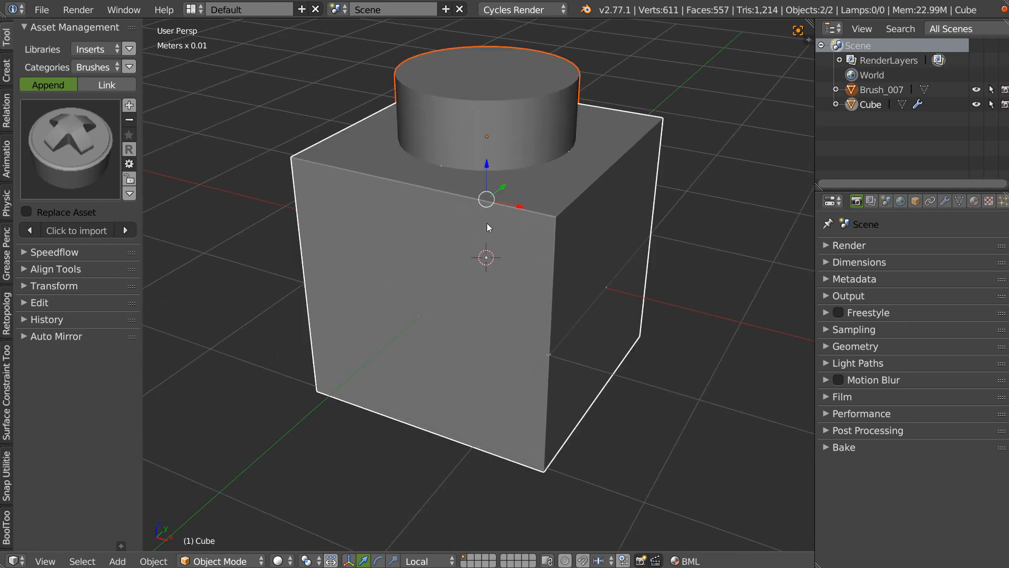
pyautogui.hotkey('shift', 'space')
pyautogui.click(582, 168)
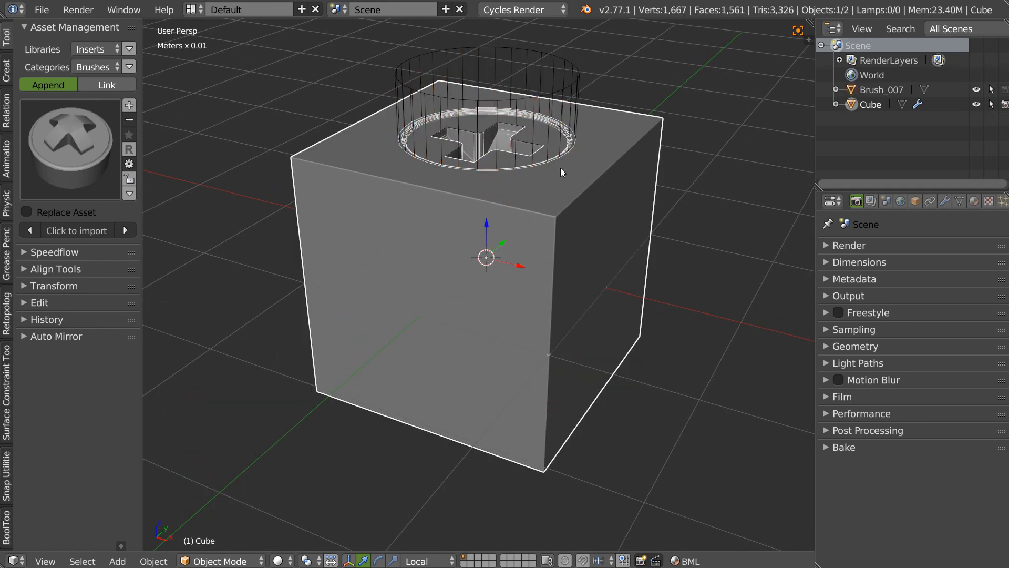
# Apply the Brush_007 Boolean to the cube and remove the cutter object from the scene
pyautogui.rightClick(508, 87)
pyautogui.rightClick(506, 89)
pyautogui.rightClick(534, 61)
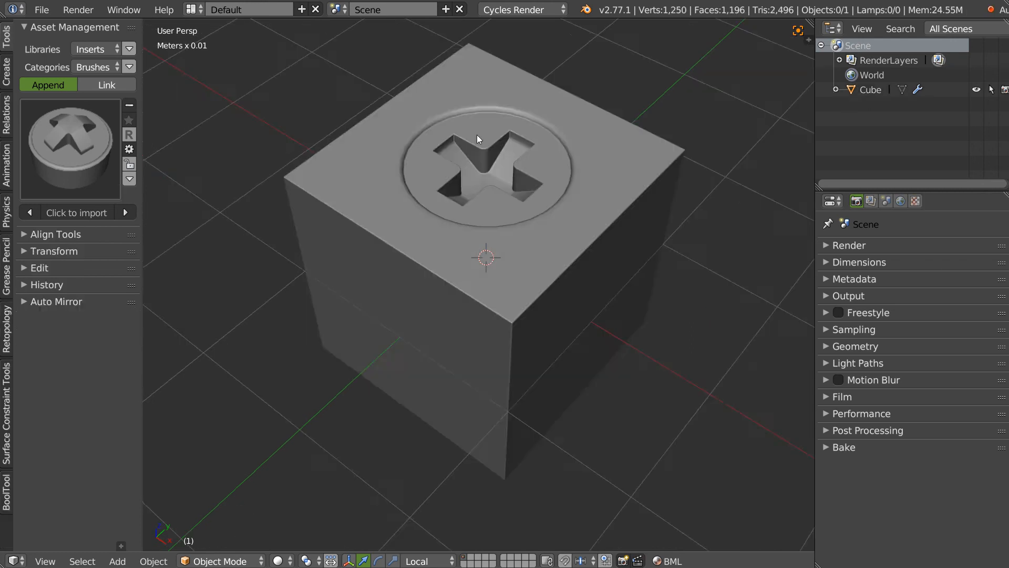
# Examine the screw-head cut in the cube's top face up close and from several angles and distances
pyautogui.moveTo(477, 134); pyautogui.dragTo(592, 162, button='middle')
pyautogui.scroll(4, 538, 137)
pyautogui.scroll(4, 584, 150)
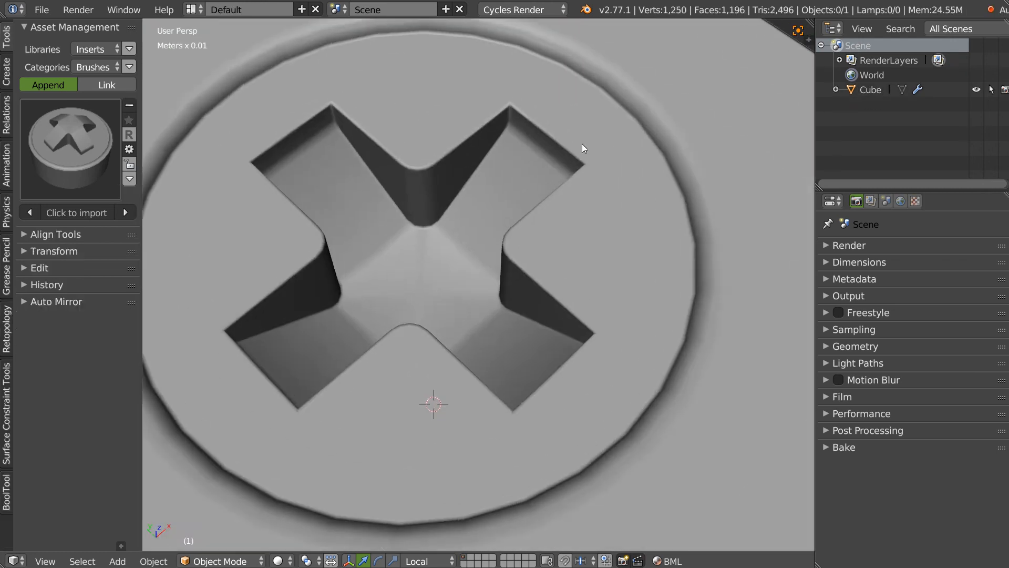
pyautogui.moveTo(532, 156); pyautogui.dragTo(390, 228, button='middle')
pyautogui.scroll(-5, 480, 192)
pyautogui.scroll(-4, 349, 277)
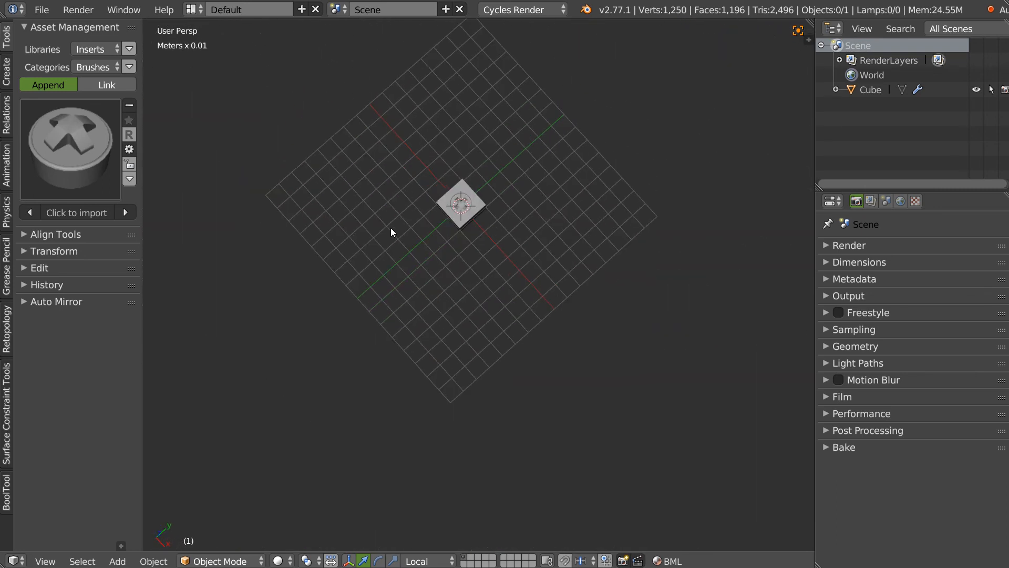
pyautogui.scroll(5, 431, 171)
pyautogui.scroll(-1, 431, 171)
pyautogui.moveTo(434, 172); pyautogui.dragTo(538, 179, button='middle')
pyautogui.scroll(-3, 533, 219)
pyautogui.moveTo(533, 219); pyautogui.dragTo(510, 215, button='middle')
pyautogui.scroll(5, 581, 150)
pyautogui.scroll(-5, 581, 150)
pyautogui.moveTo(581, 151); pyautogui.dragTo(471, 229, button='middle')
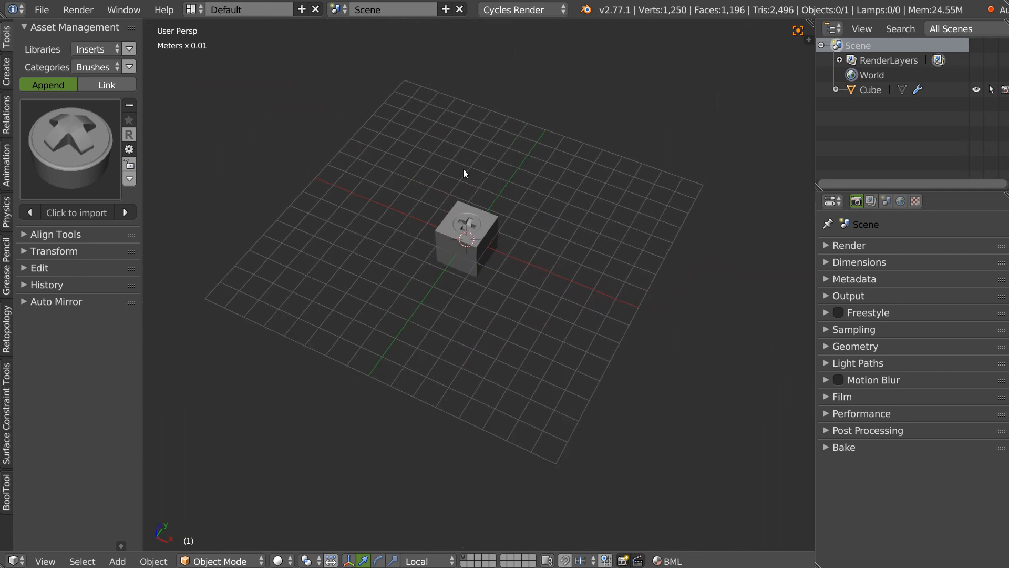
pyautogui.scroll(3, 406, 265)
pyautogui.moveTo(406, 266); pyautogui.dragTo(477, 259, button='middle')
pyautogui.scroll(2, 471, 261)
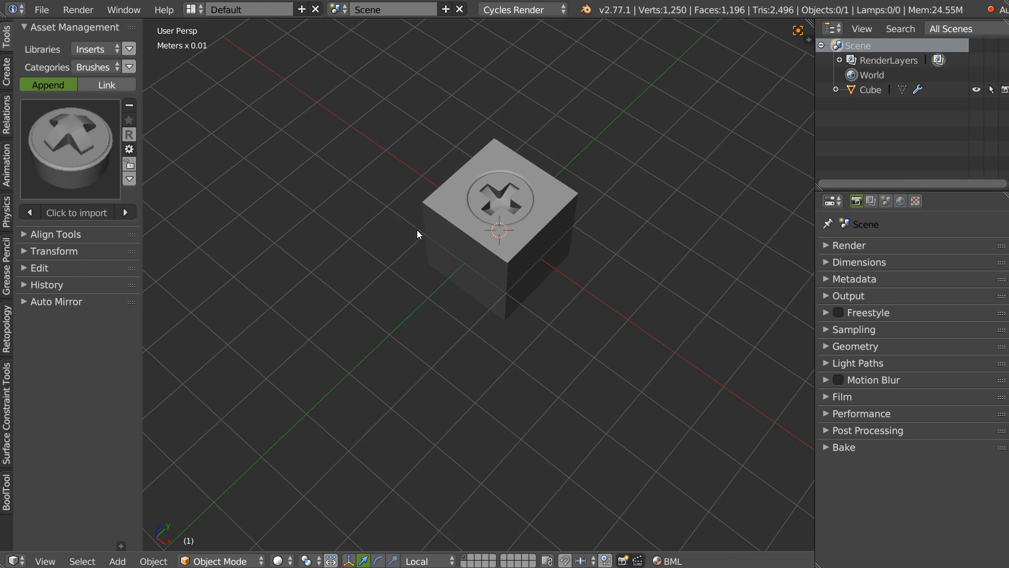
pyautogui.moveTo(415, 160); pyautogui.dragTo(691, 61, button='middle')
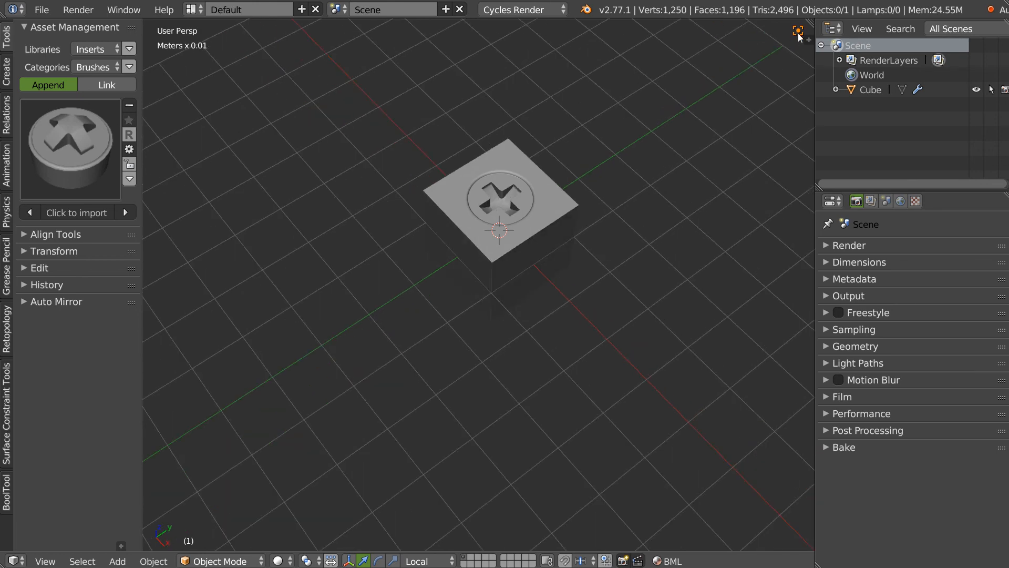
pyautogui.moveTo(632, 118); pyautogui.dragTo(649, 107, button='middle')
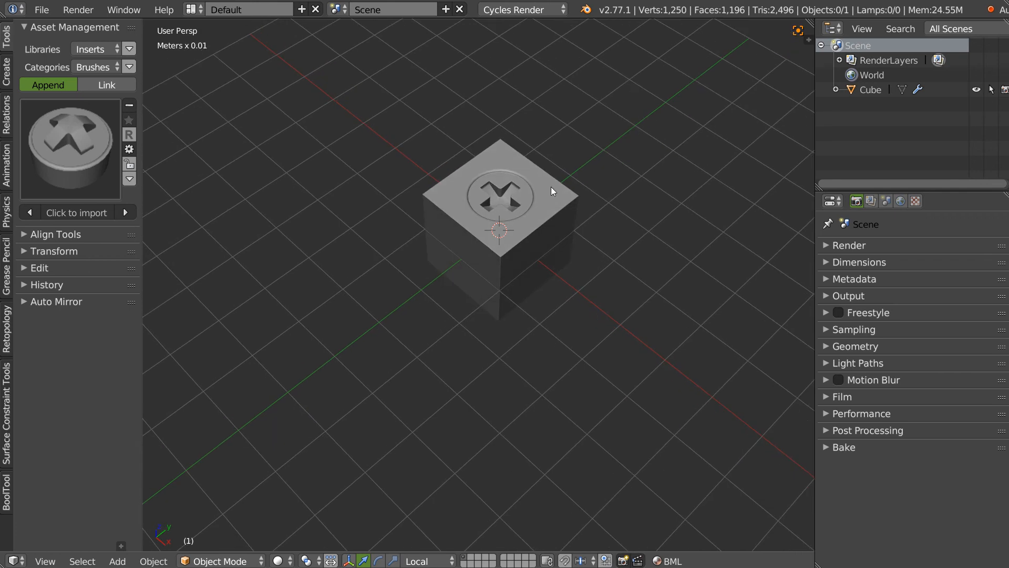
pyautogui.moveTo(472, 296); pyautogui.dragTo(405, 279, button='middle')
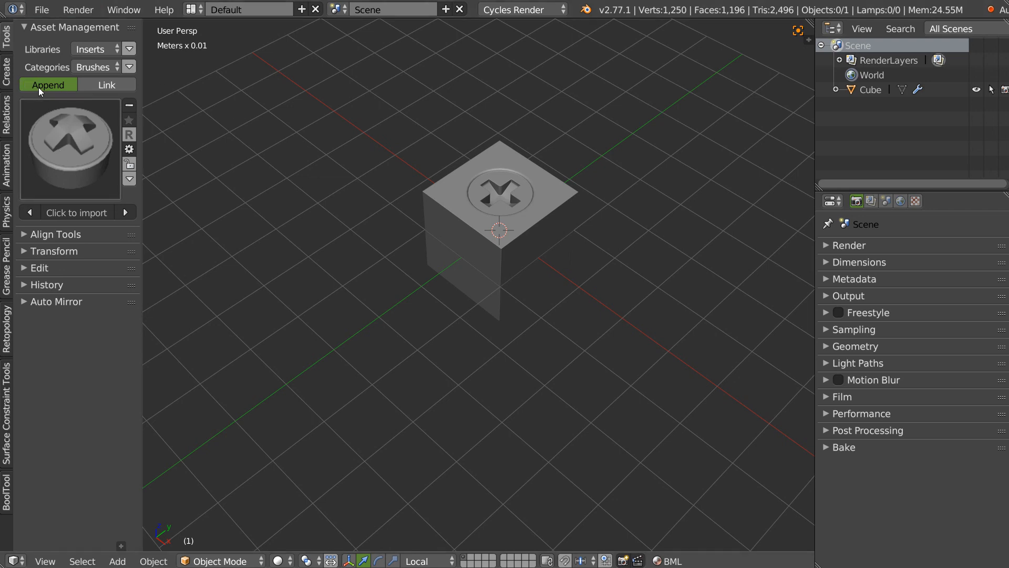
pyautogui.moveTo(228, 195); pyautogui.dragTo(225, 207, button='middle')
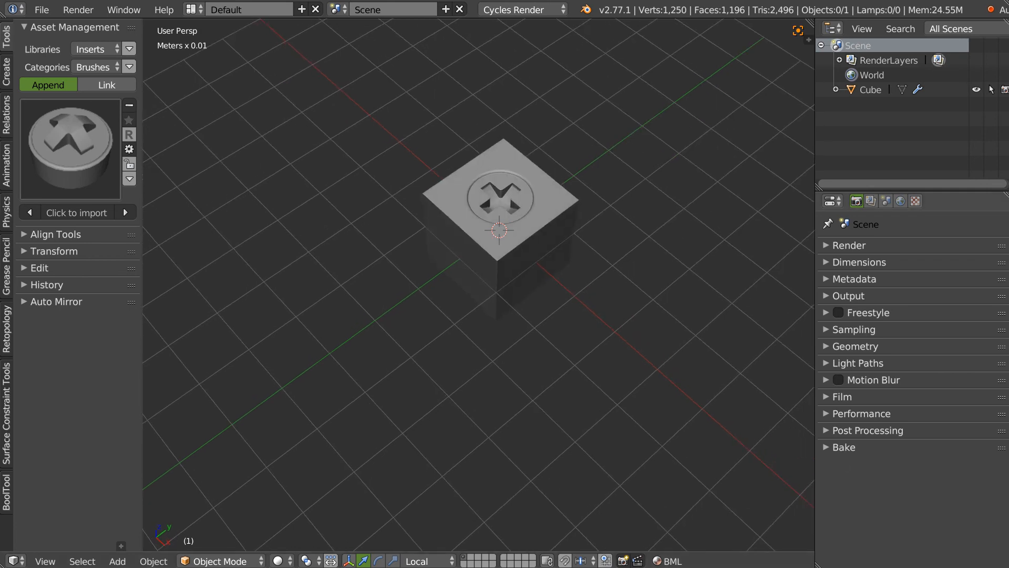